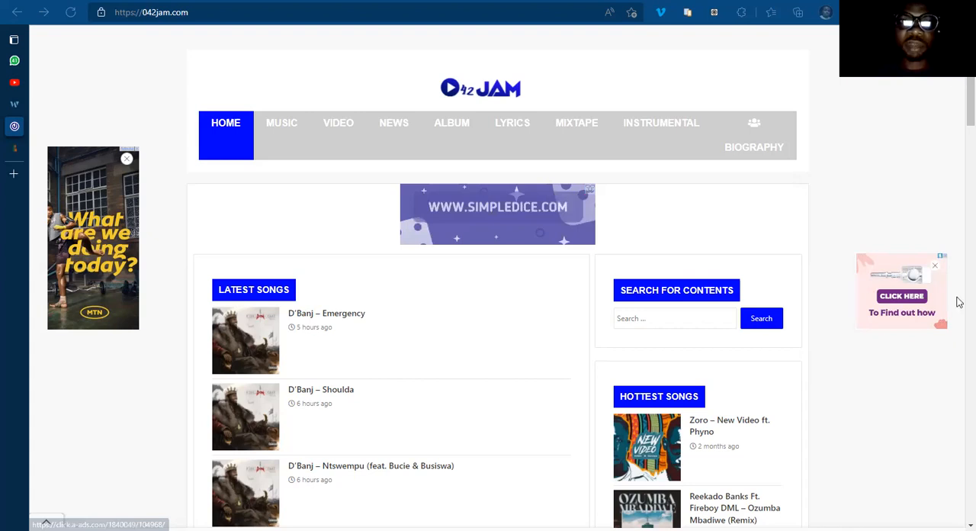
Step: Examine the 042jam.com home page, including its latest songs, news, albums, videos, trending posts and latest posts sections
scroll(960, 304, down, 10)
scroll(960, 346, down, 3)
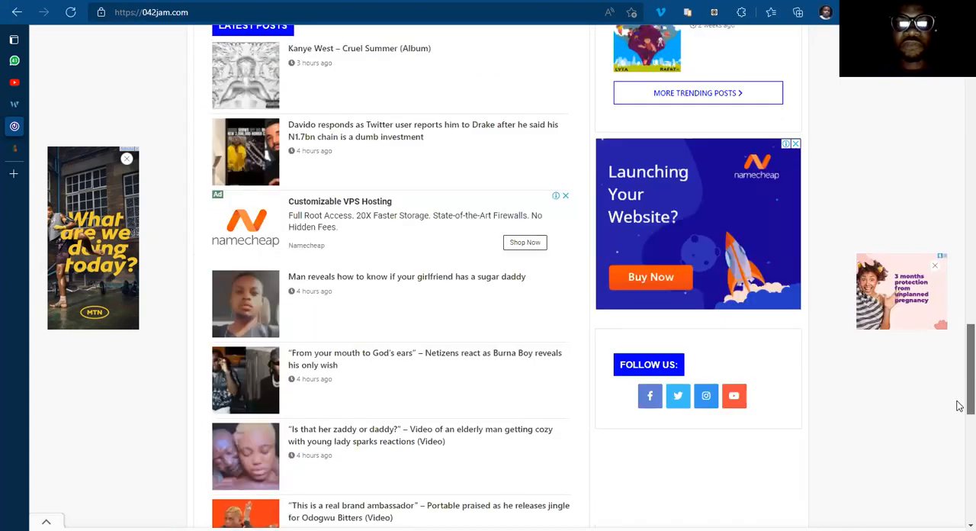
scroll(960, 385, down, 5)
scroll(959, 229, up, 5)
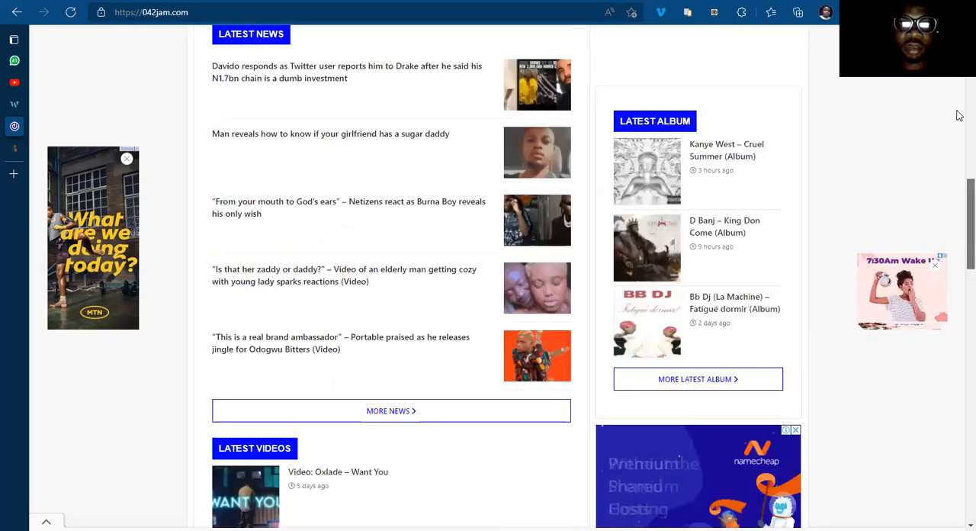
scroll(960, 99, up, 5)
scroll(497, 274, up, 2)
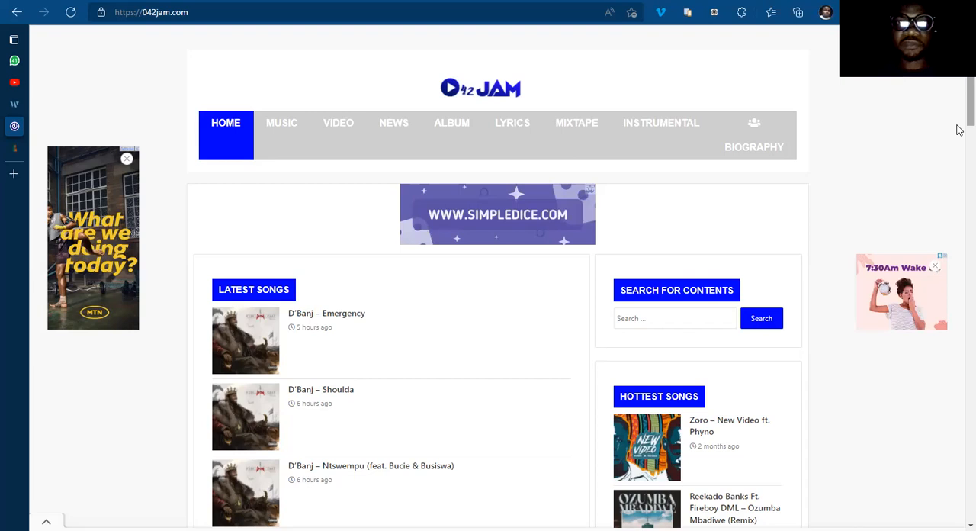
scroll(959, 130, down, 15)
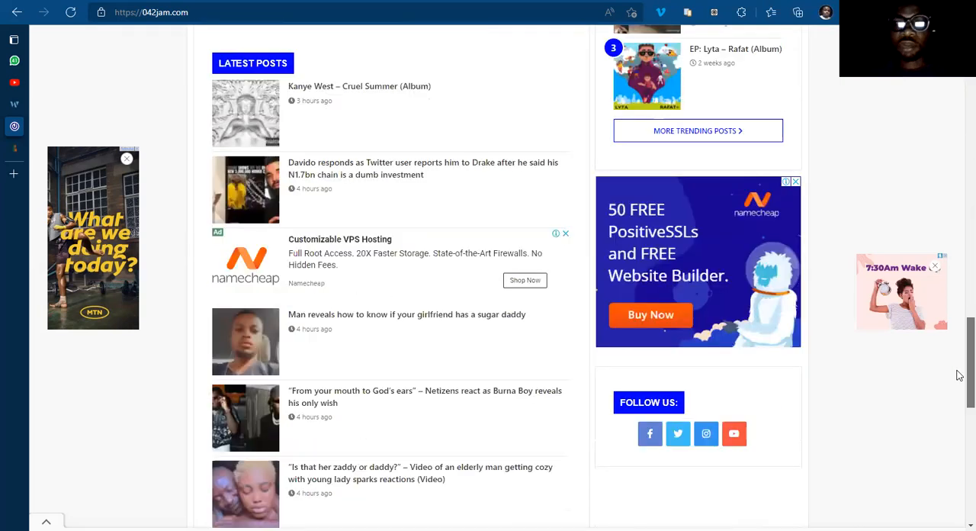
scroll(960, 382, down, 2)
scroll(959, 418, down, 4)
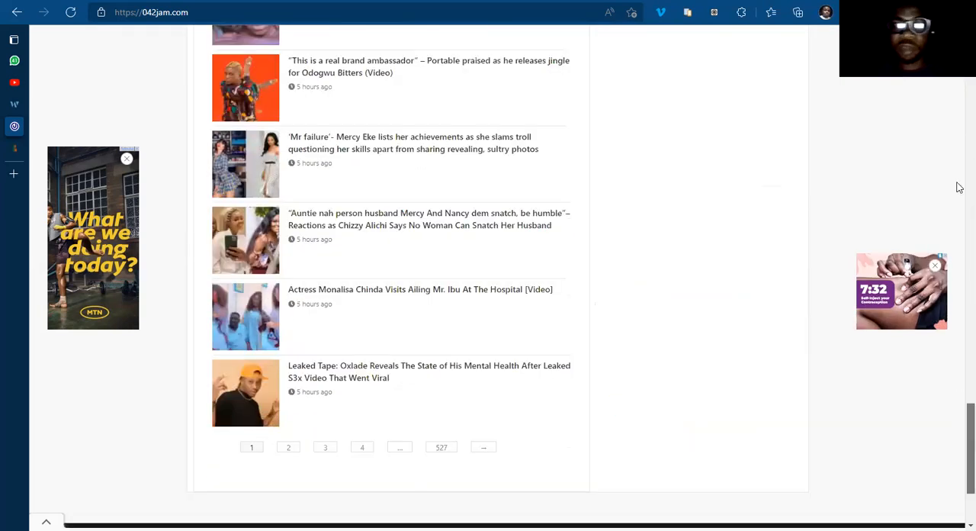
scroll(959, 92, up, 15)
scroll(960, 94, up, 2)
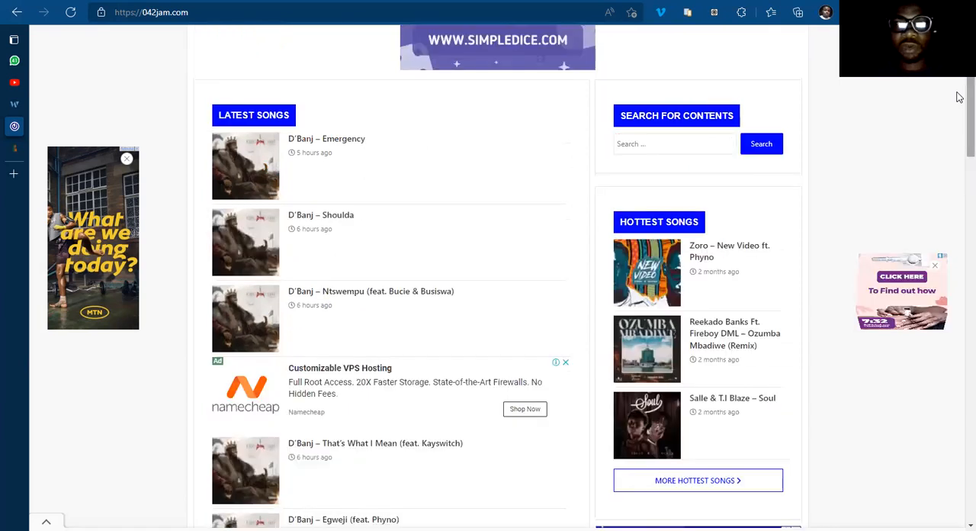
scroll(960, 82, up, 2)
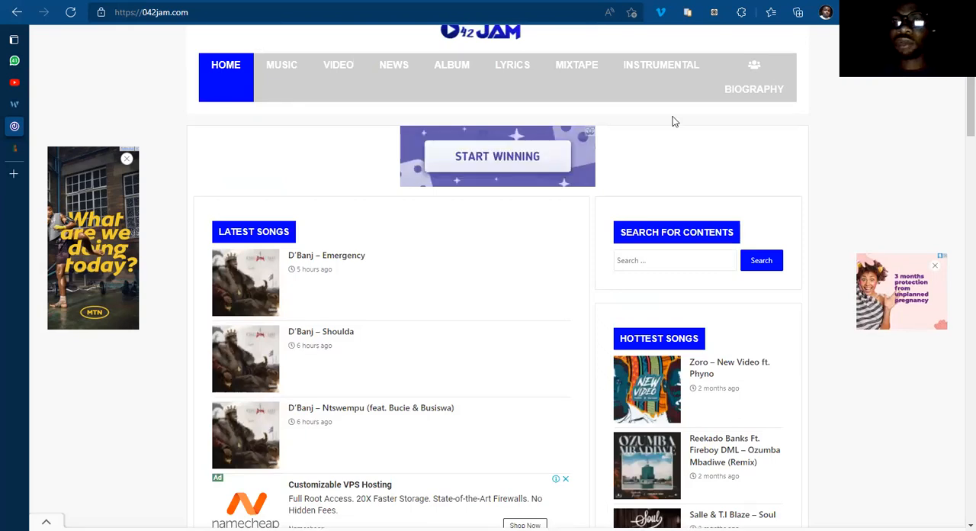
scroll(959, 80, down, 2)
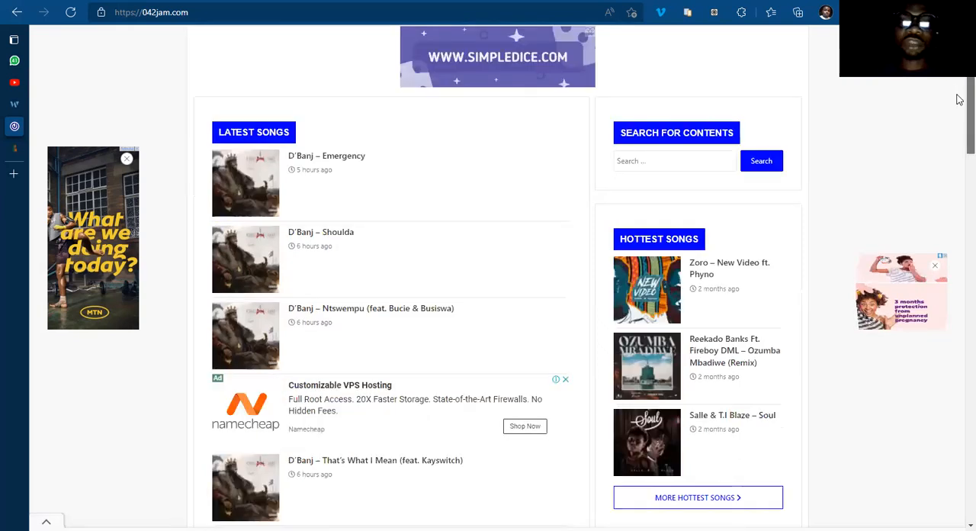
scroll(959, 229, down, 10)
scroll(959, 381, down, 5)
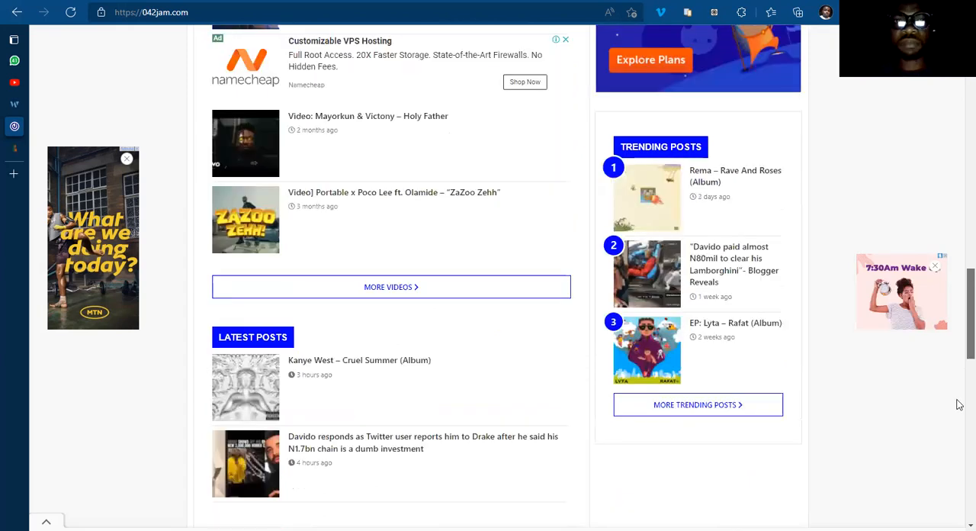
scroll(959, 442, down, 9)
scroll(958, 321, up, 5)
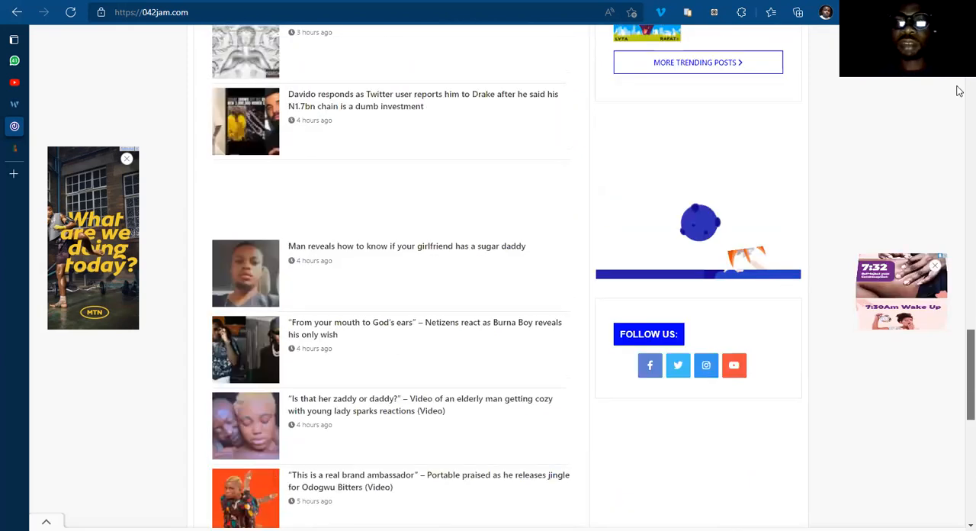
scroll(959, 231, up, 10)
scroll(959, 95, up, 3)
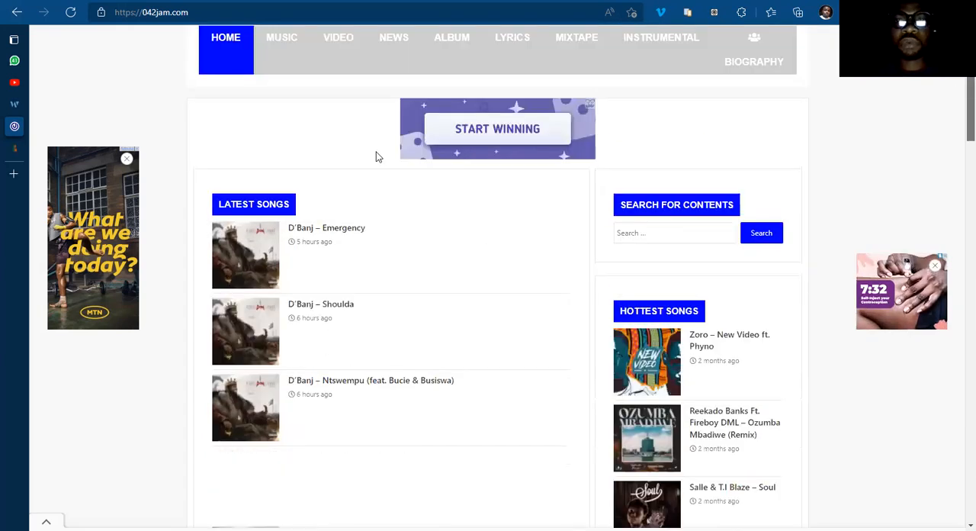
scroll(375, 156, down, 1)
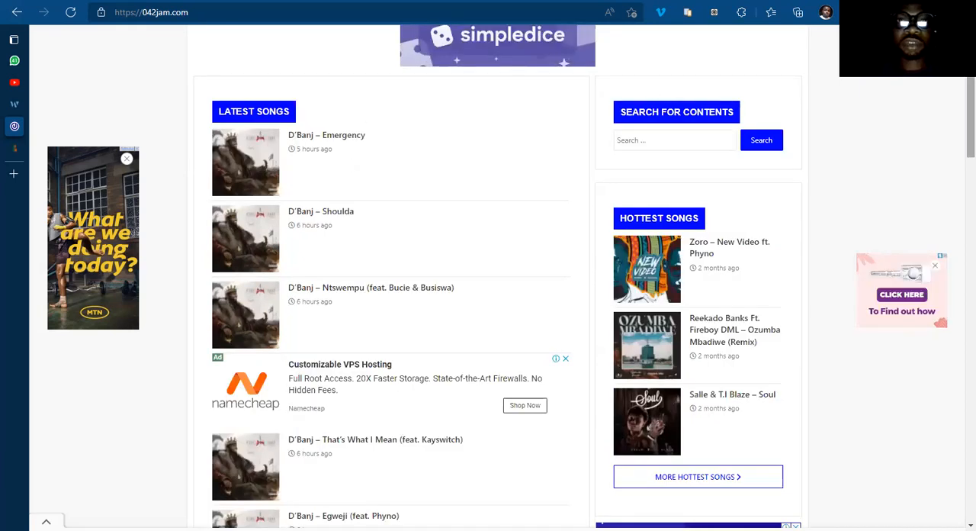
scroll(674, 146, up, 2)
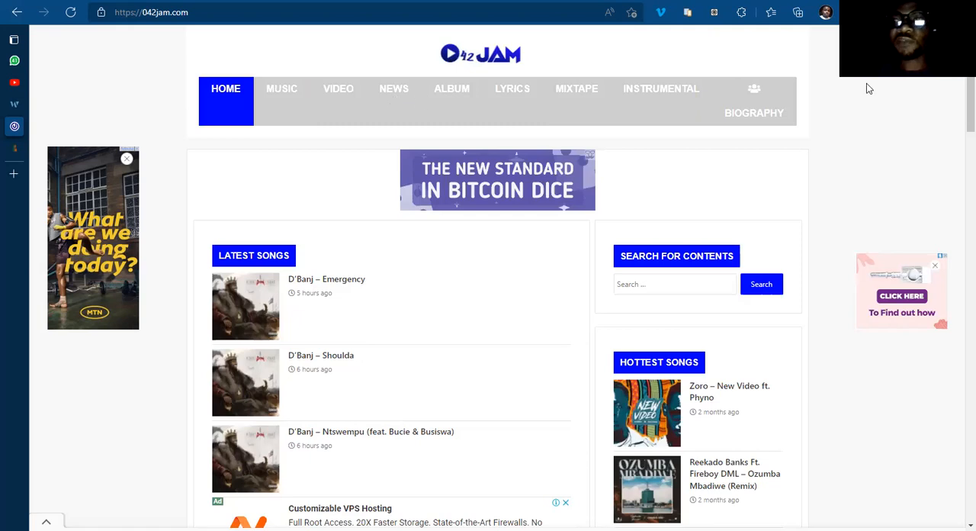
scroll(959, 122, down, 1)
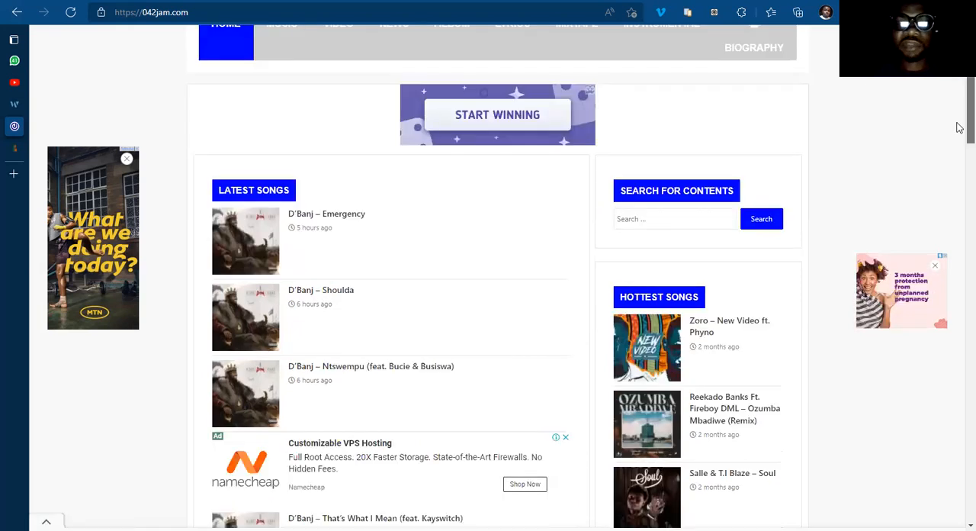
scroll(959, 170, down, 8)
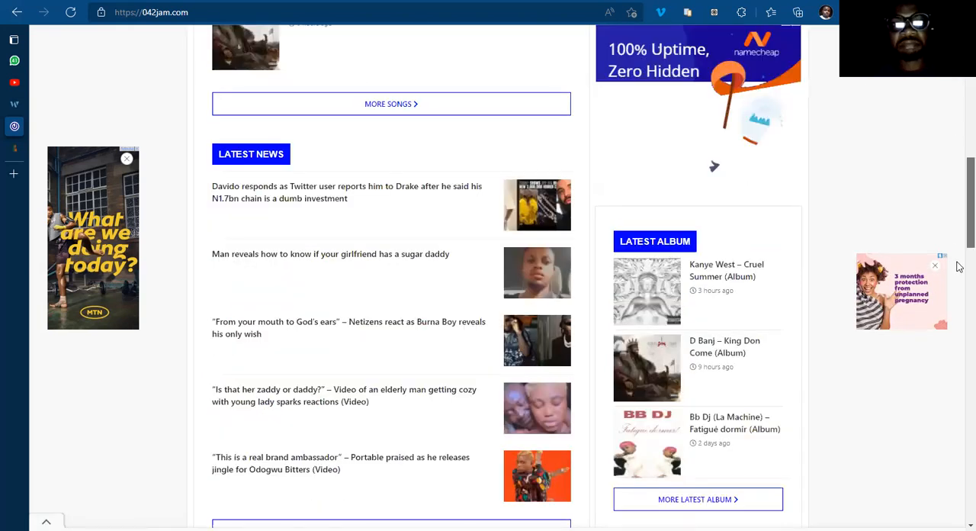
scroll(960, 86, up, 10)
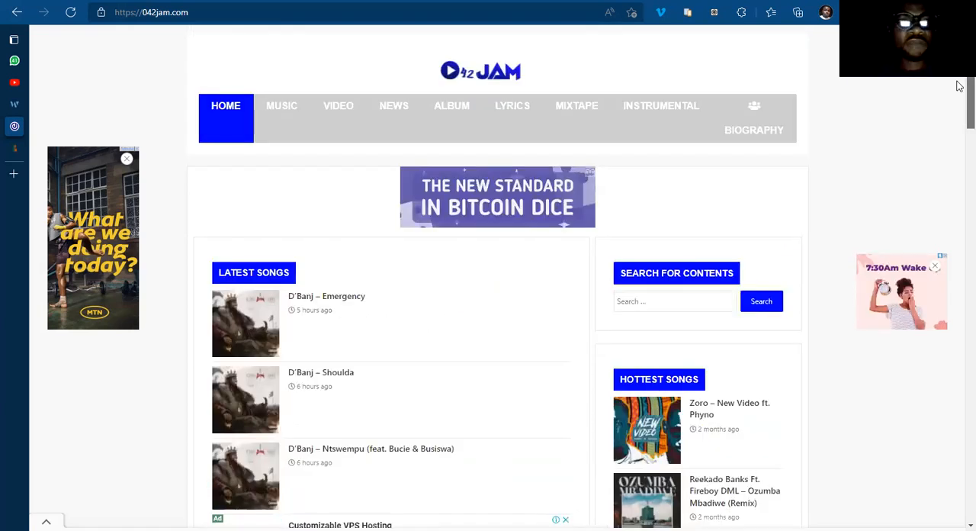
drag(959, 111, 960, 67)
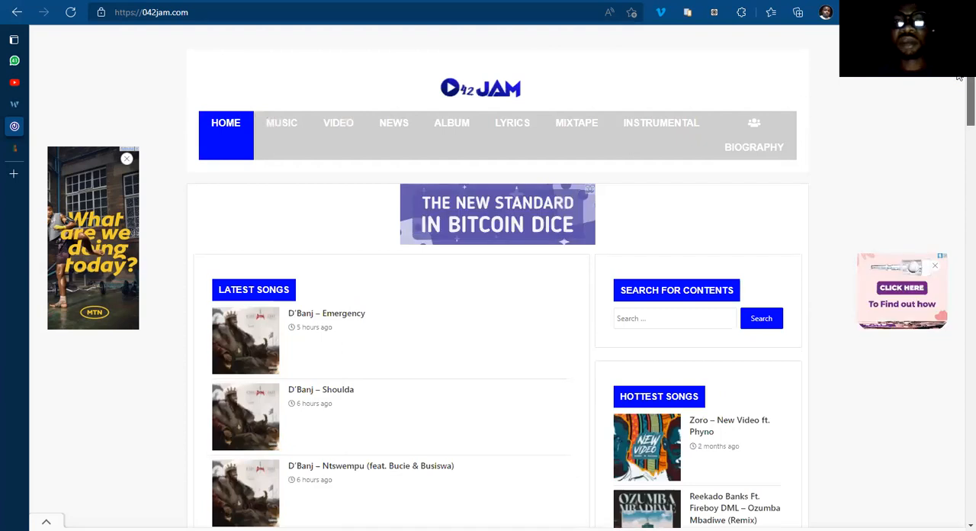
scroll(959, 77, down, 1)
scroll(960, 95, down, 1)
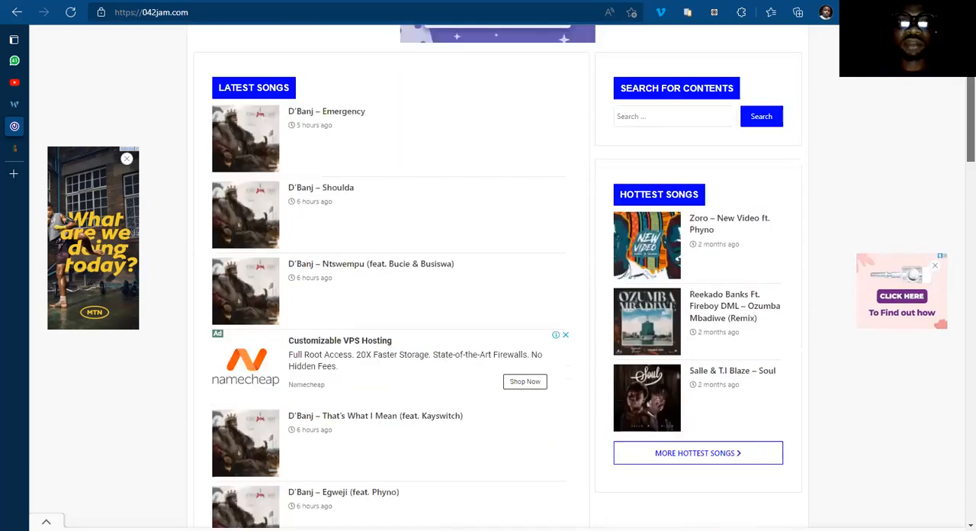
scroll(960, 95, up, 2)
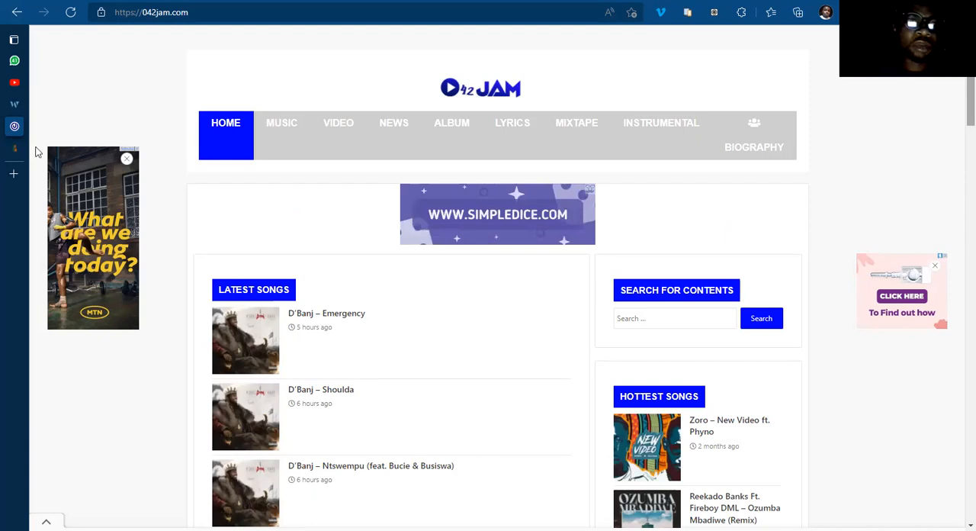
Step: Switch to the WordPress dashboard of the Portfolio's CV site, comparing it with the 042jam.com home page
key(ctrl+Tab)
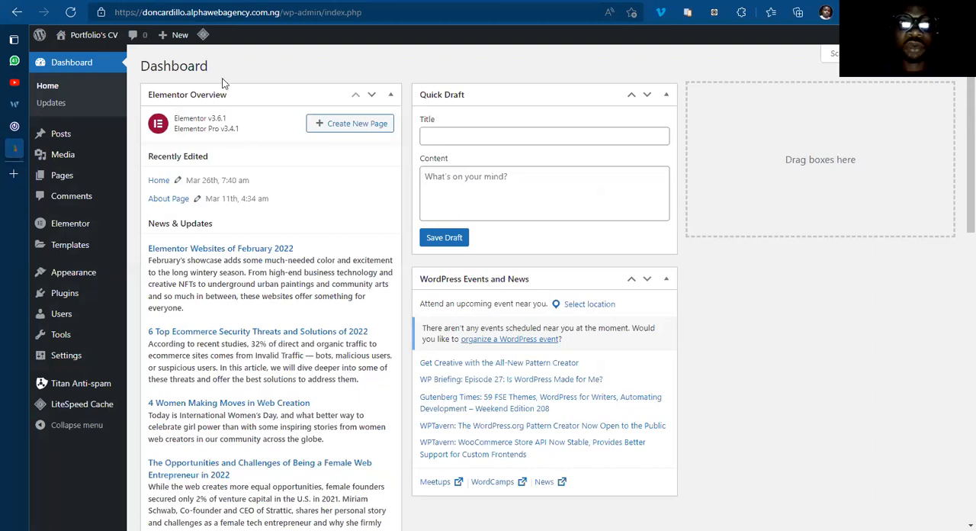
scroll(296, 270, down, 5)
scroll(296, 273, up, 5)
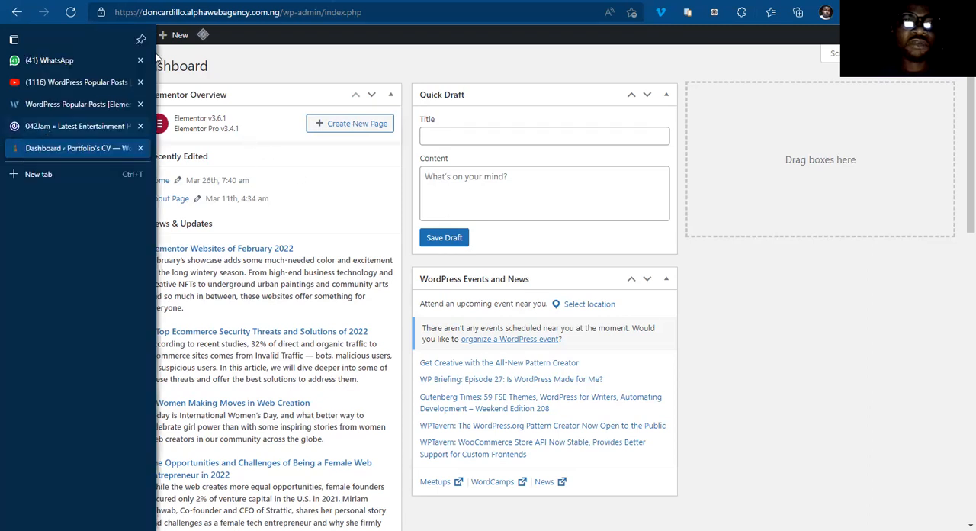
click(41, 126)
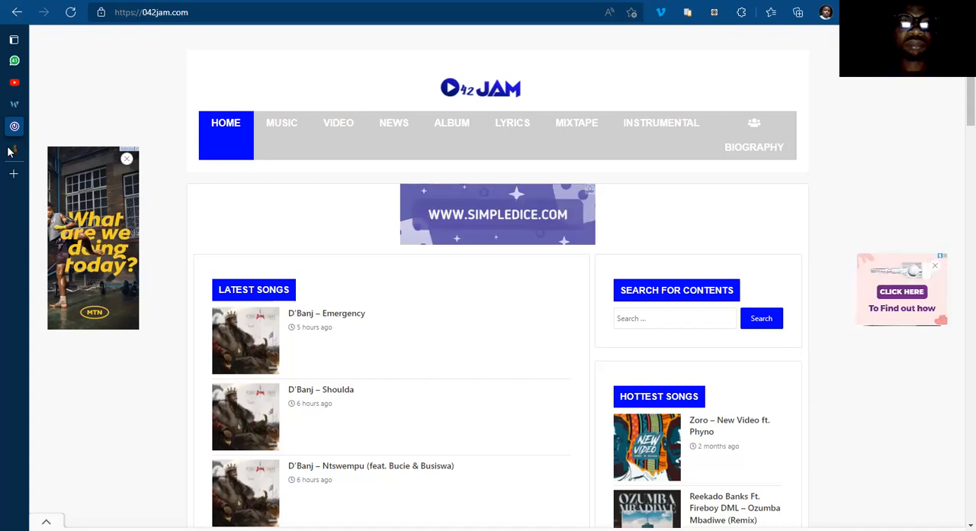
mouse_move(33, 153)
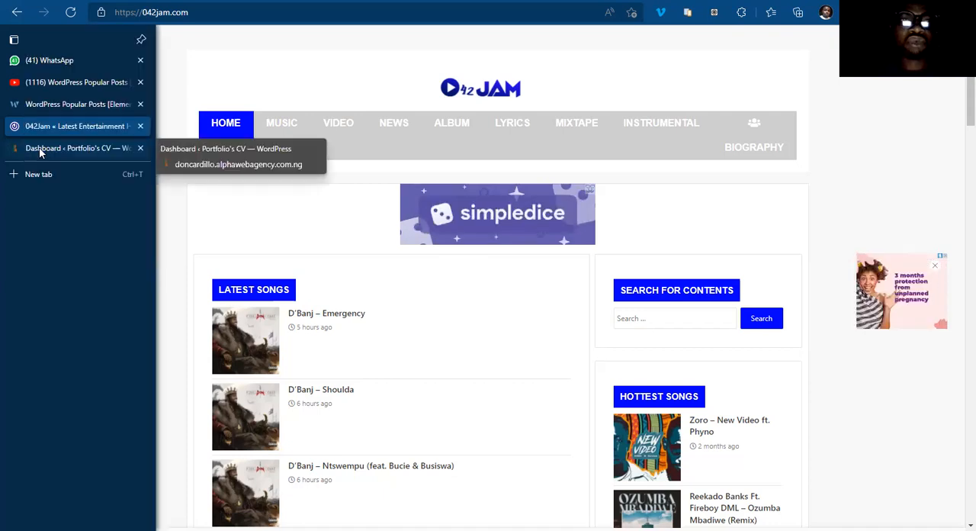
click(48, 150)
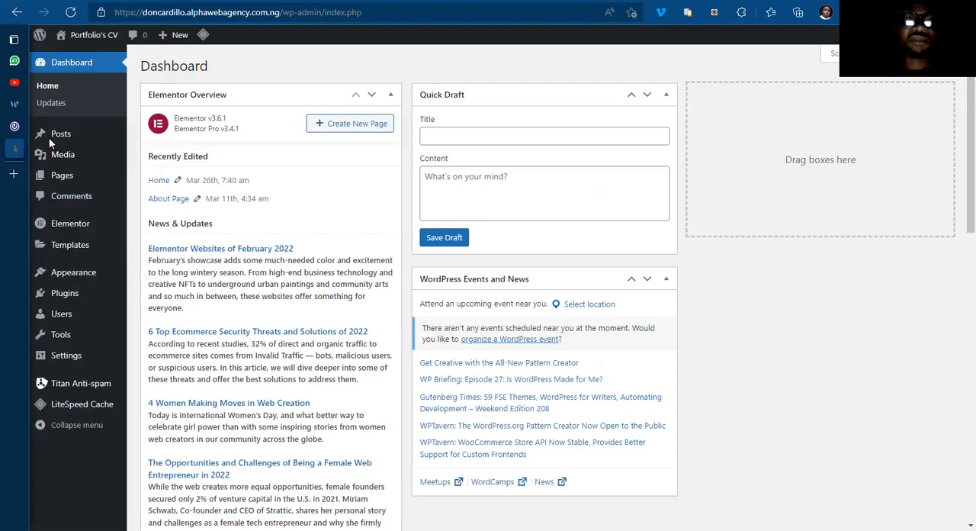
mouse_move(63, 128)
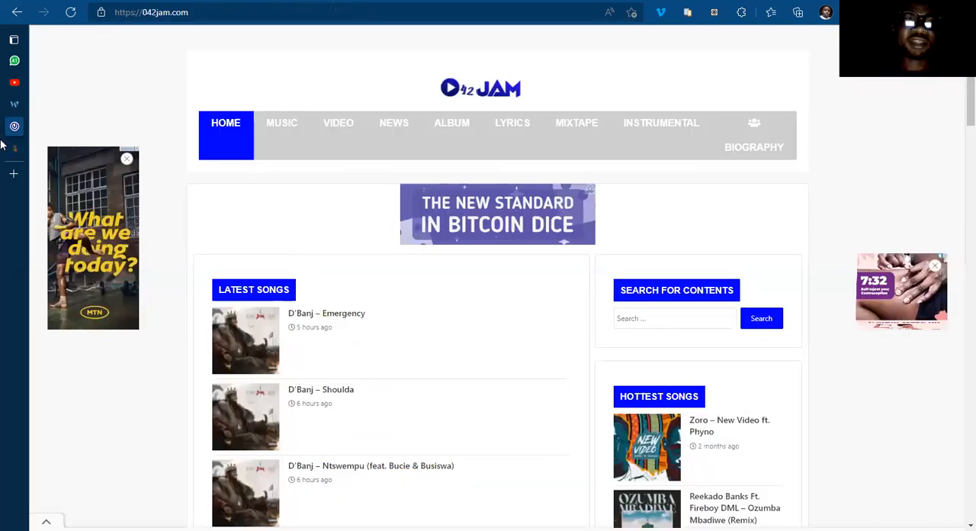
mouse_move(13, 151)
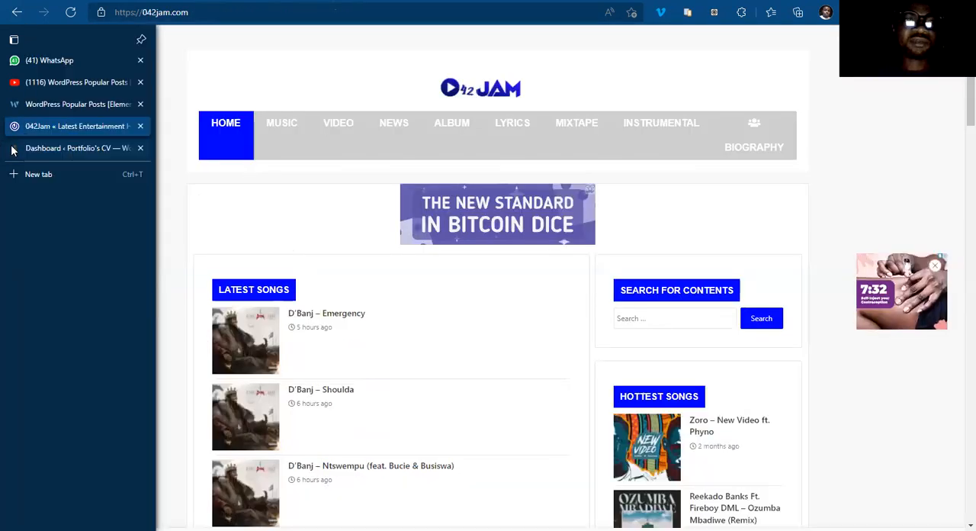
click(53, 149)
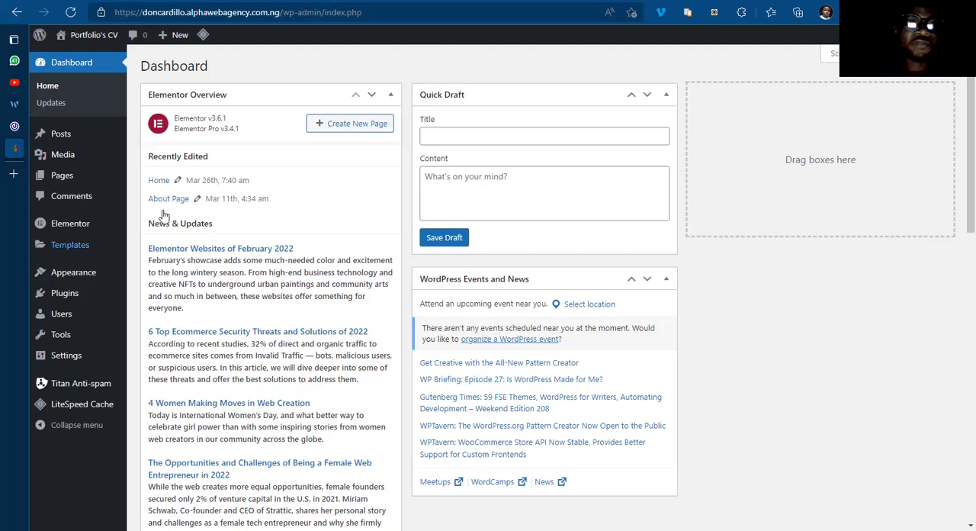
Step: View the live Portfolio's CV site in a separate browser tab and close that tab again
right_click(75, 58)
click(138, 49)
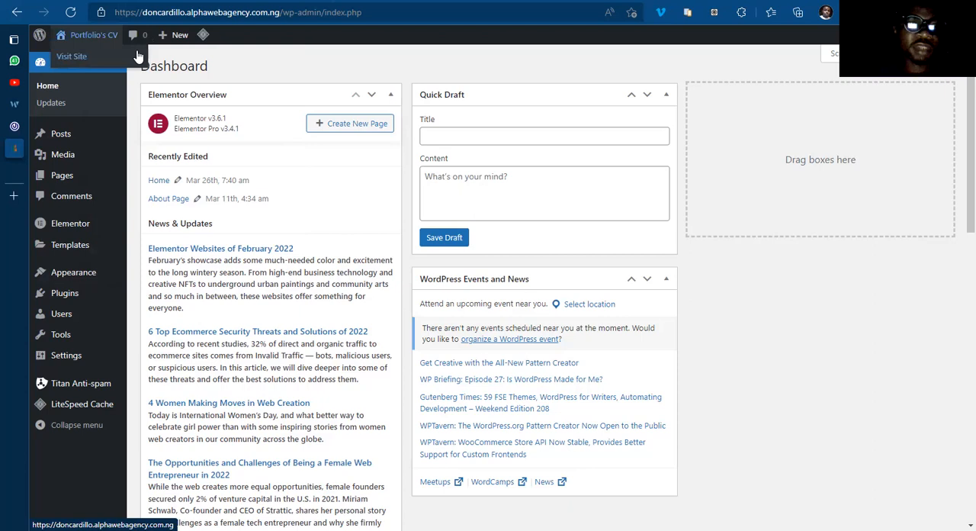
click(44, 171)
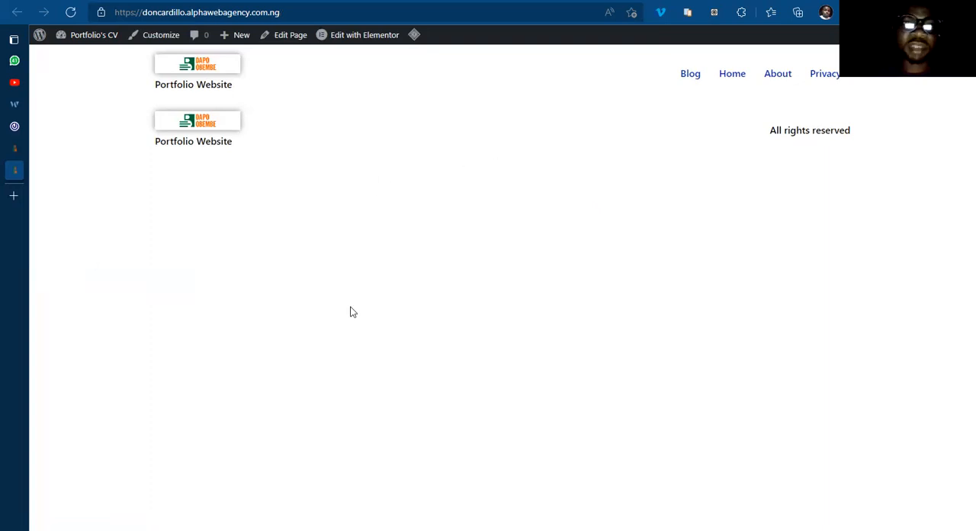
mouse_move(20, 153)
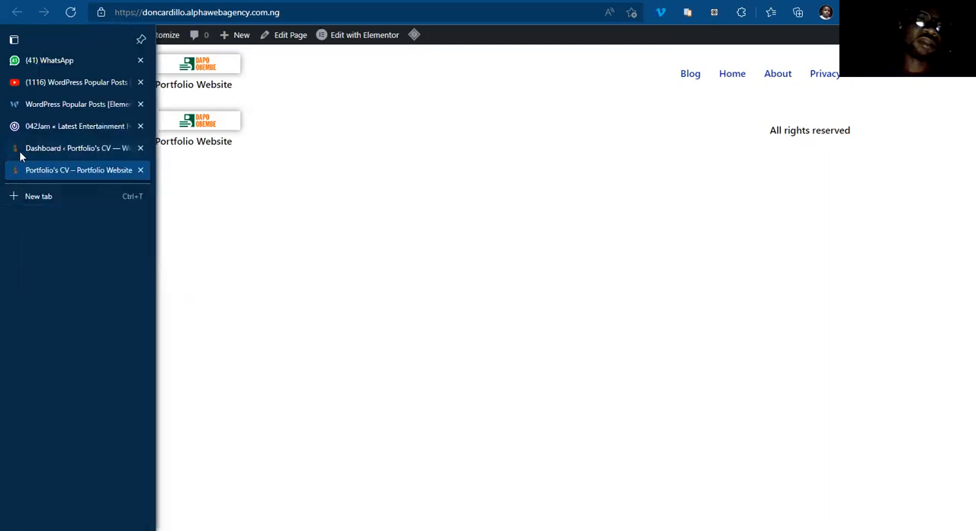
click(140, 172)
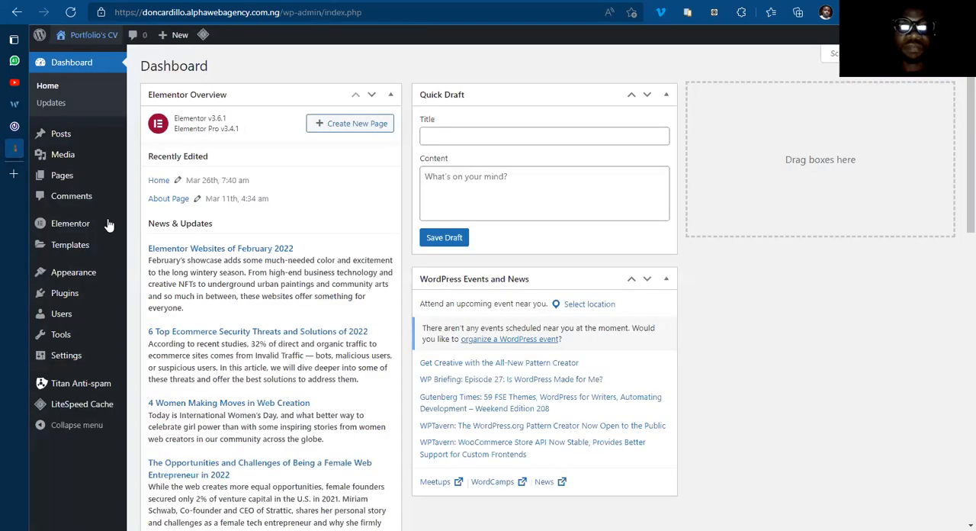
Step: Open the list of installed plugins in the WordPress admin
mouse_move(58, 187)
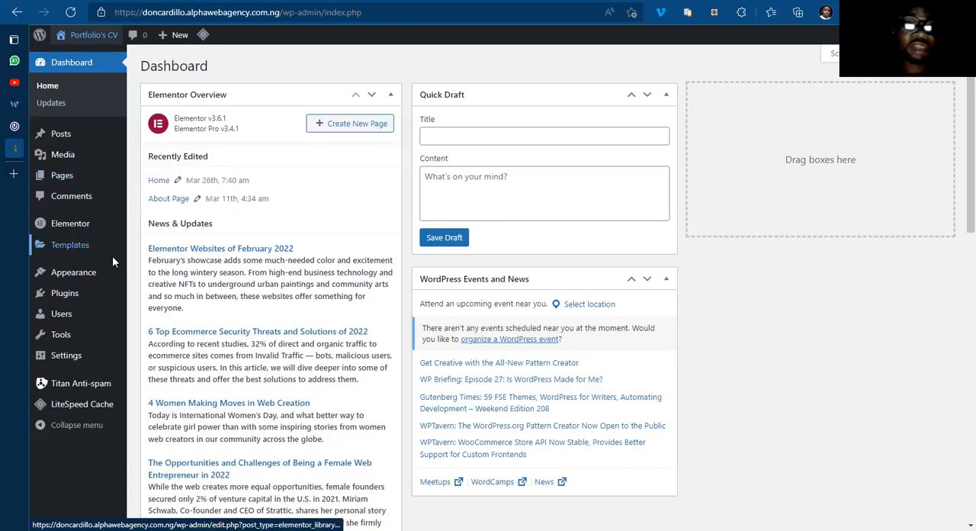
click(65, 294)
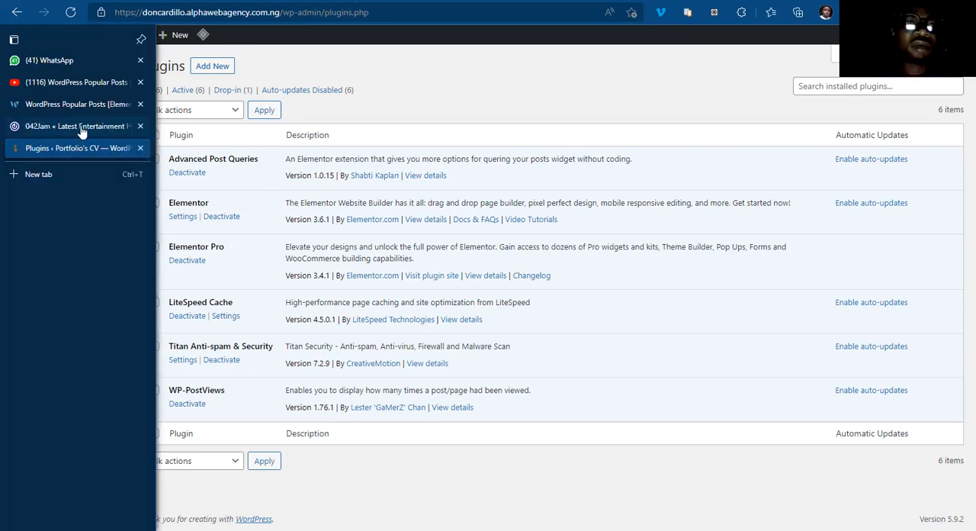
Step: Look over the 042jam.com home page once more and return to the installed plugins page
click(81, 128)
scroll(297, 237, down, 8)
scroll(296, 237, up, 10)
click(40, 153)
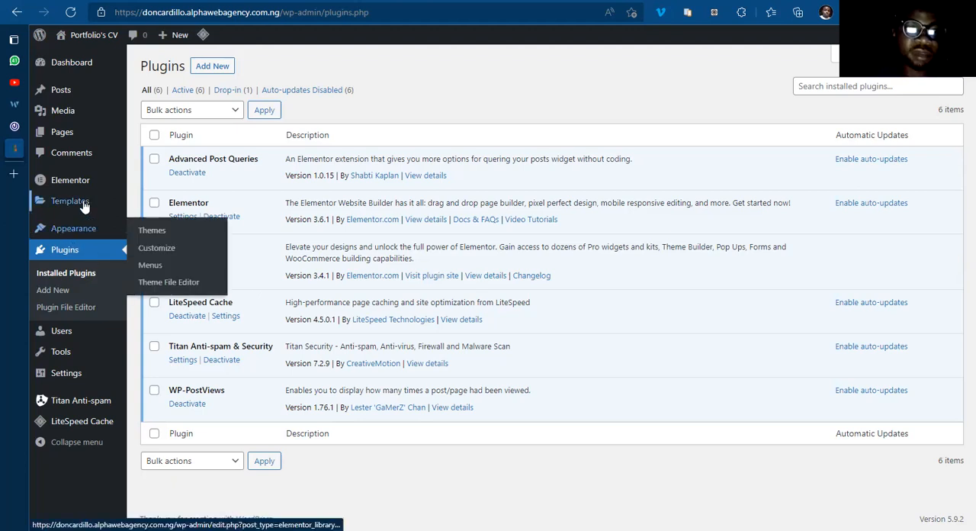
Step: Open the Header templates in the Elementor Theme Builder
mouse_move(82, 207)
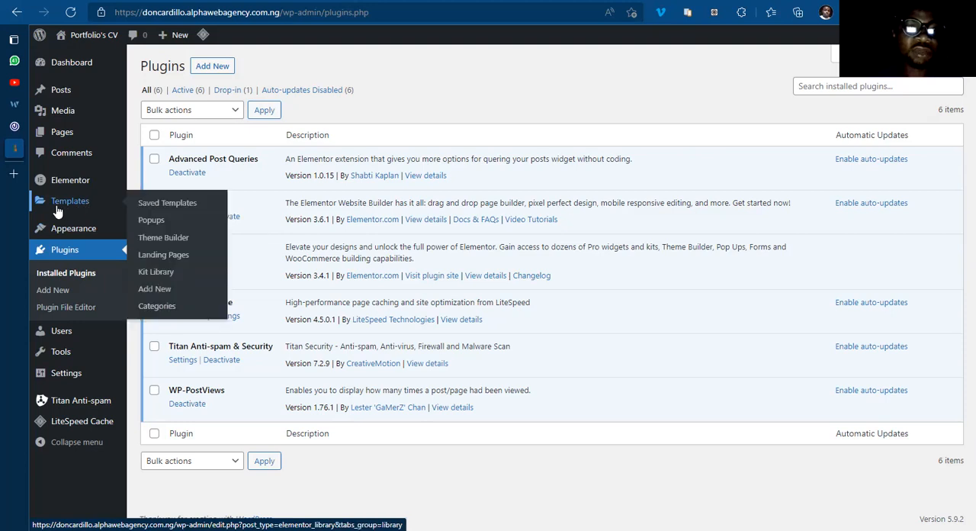
click(162, 241)
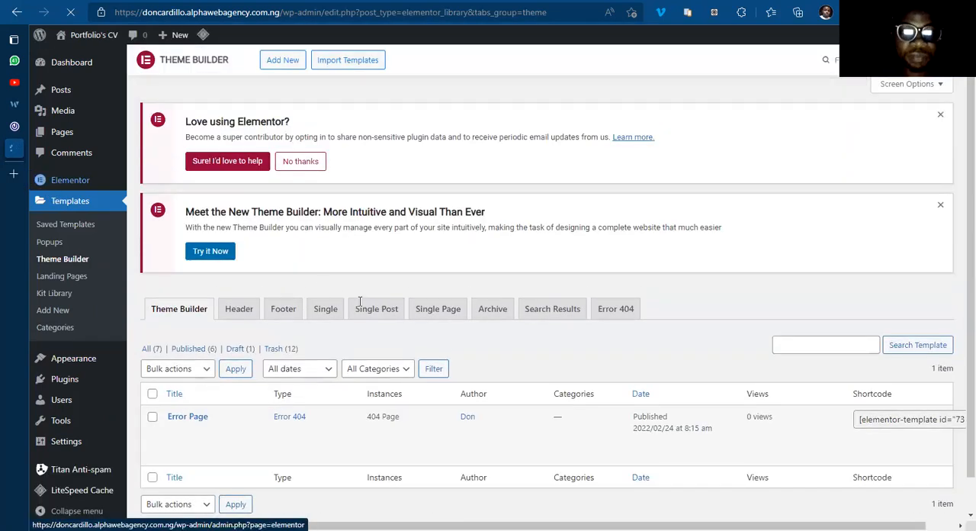
click(237, 310)
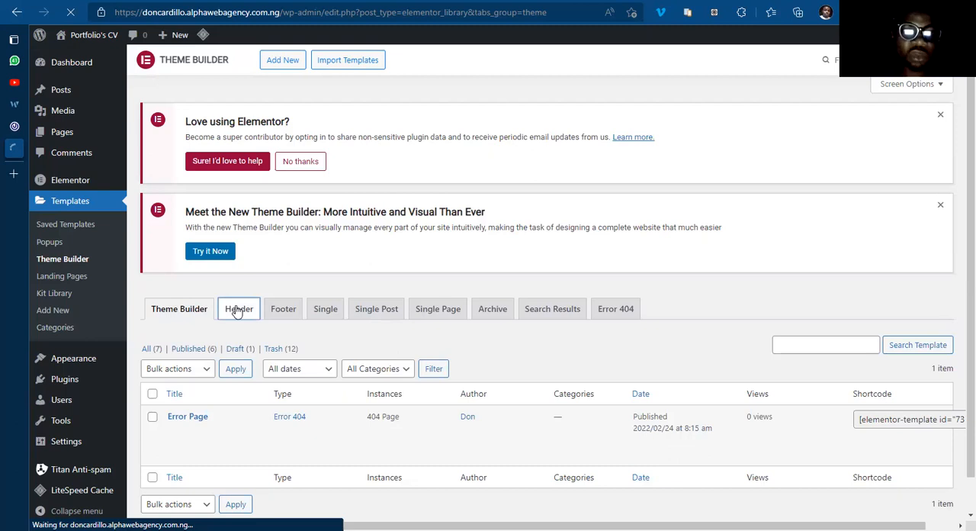
scroll(671, 492, down, 1)
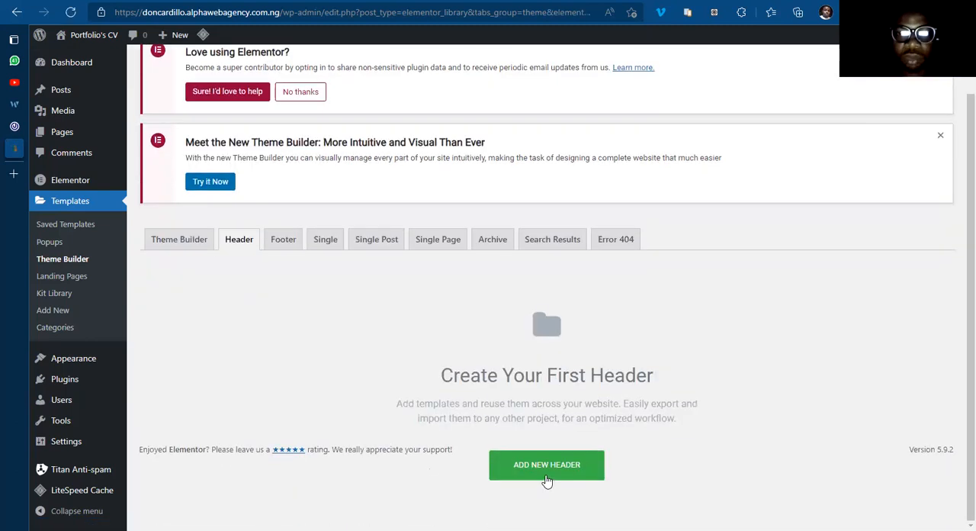
Step: Create a new Header template named "Main Header"
click(546, 466)
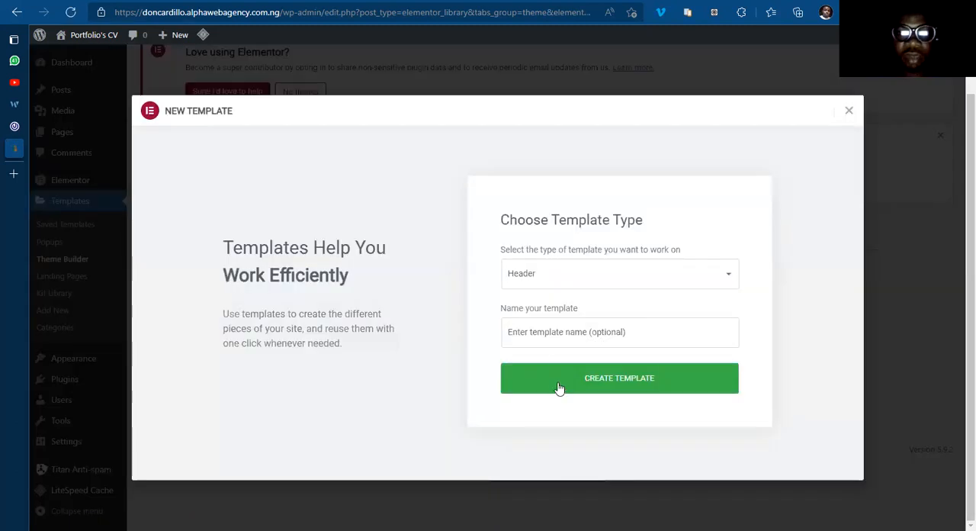
click(543, 331)
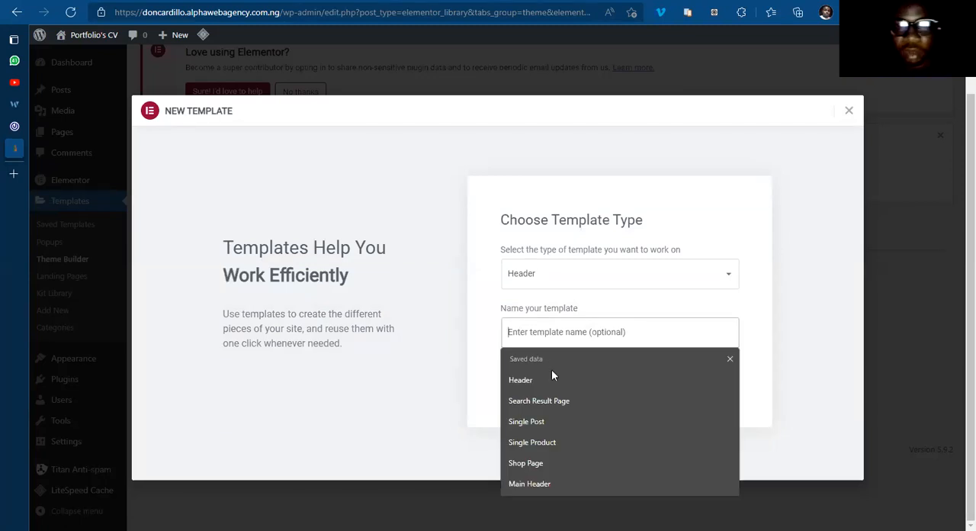
click(530, 483)
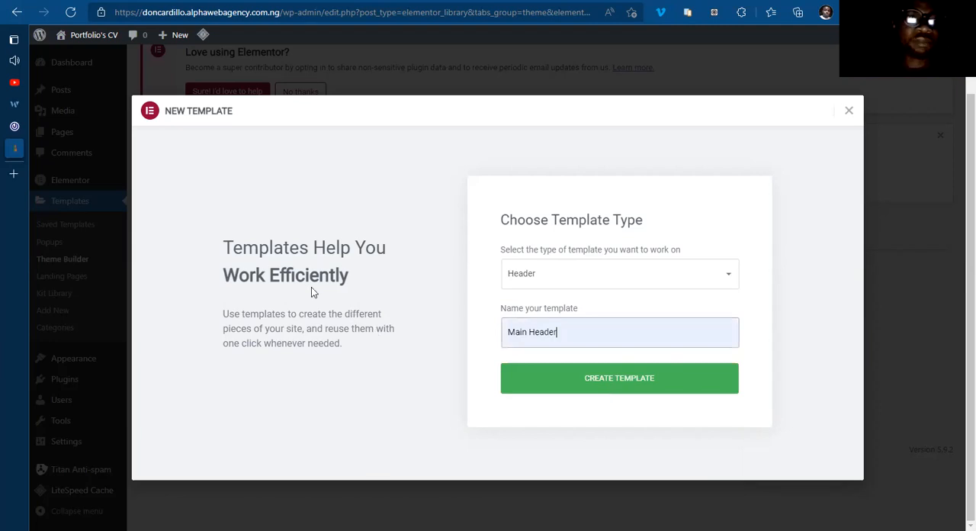
key(Return)
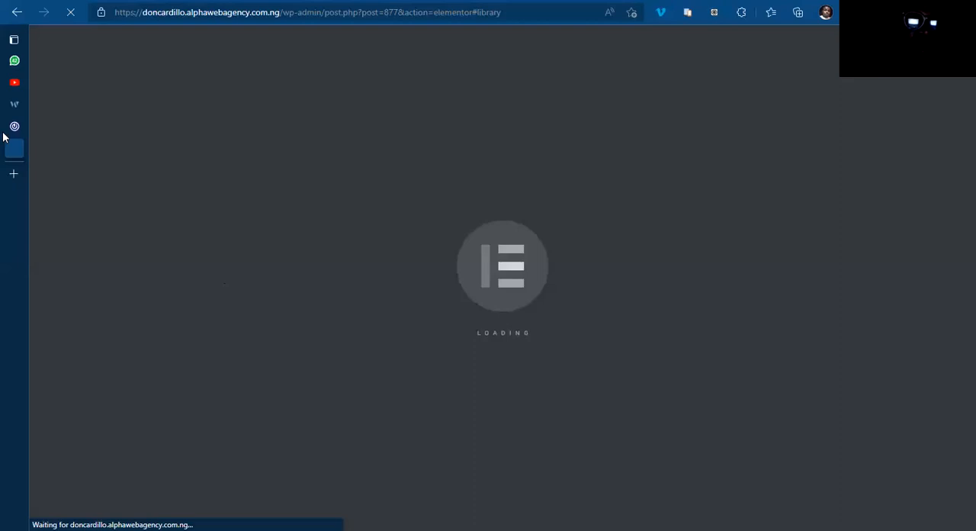
Step: Dismiss the template library in the Main Header editor and add a single-column section
click(58, 124)
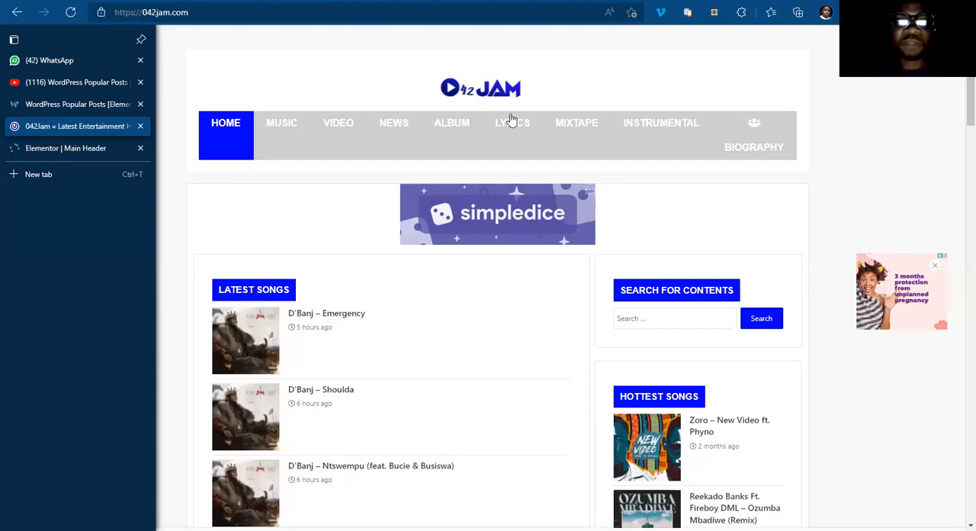
click(15, 155)
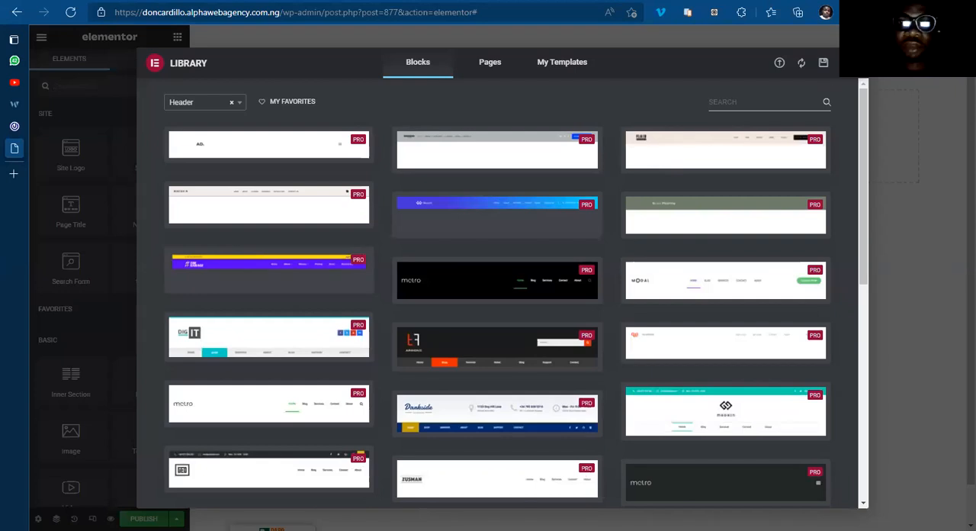
key(Escape)
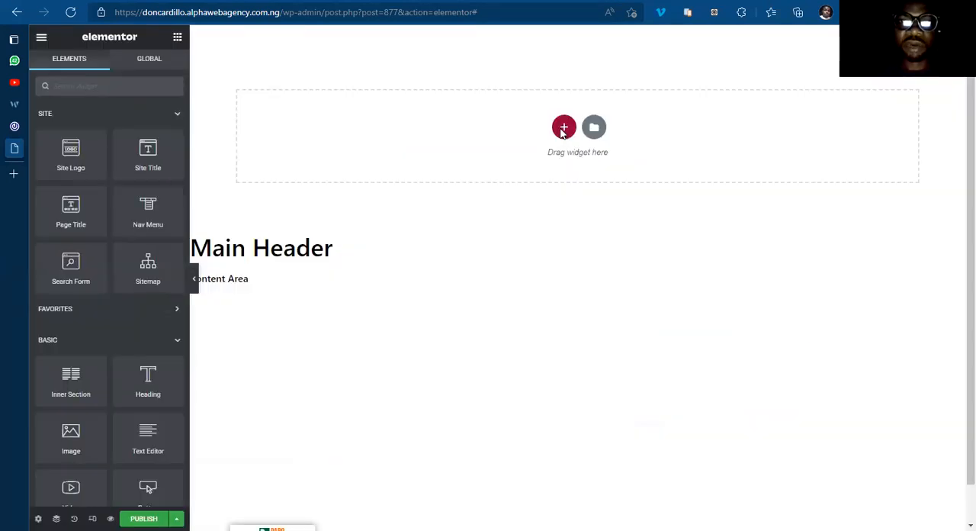
click(563, 127)
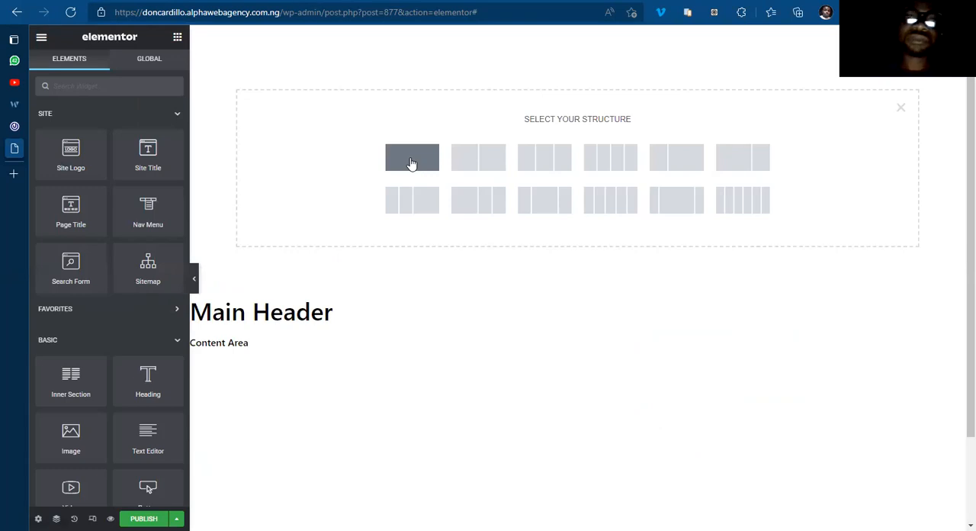
click(411, 162)
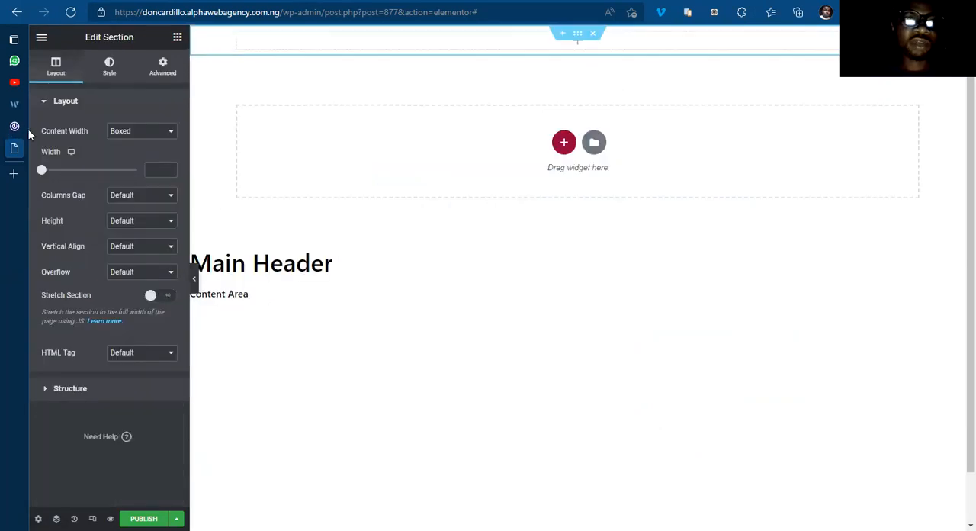
Step: Check the header of the 042jam.com home page and add an Image widget to the new section of the template
key(ctrl+shift+Tab)
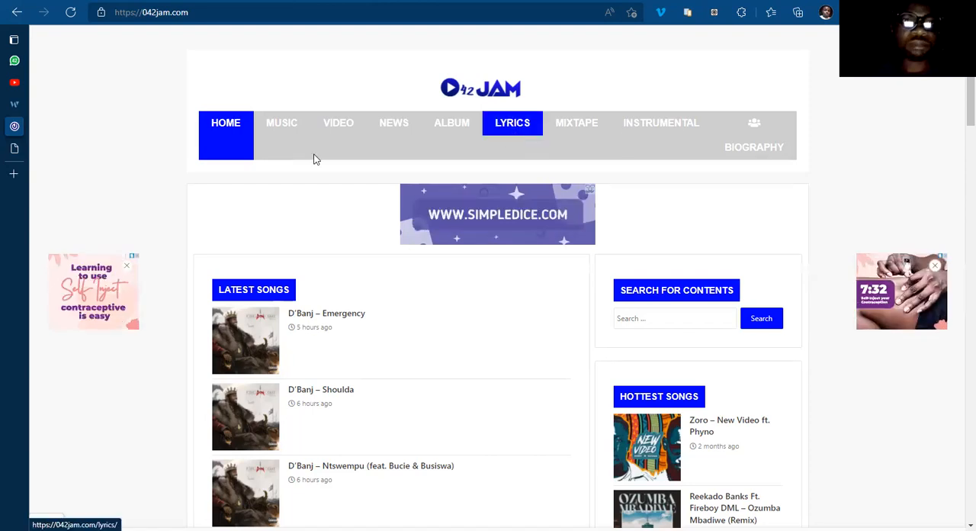
click(12, 149)
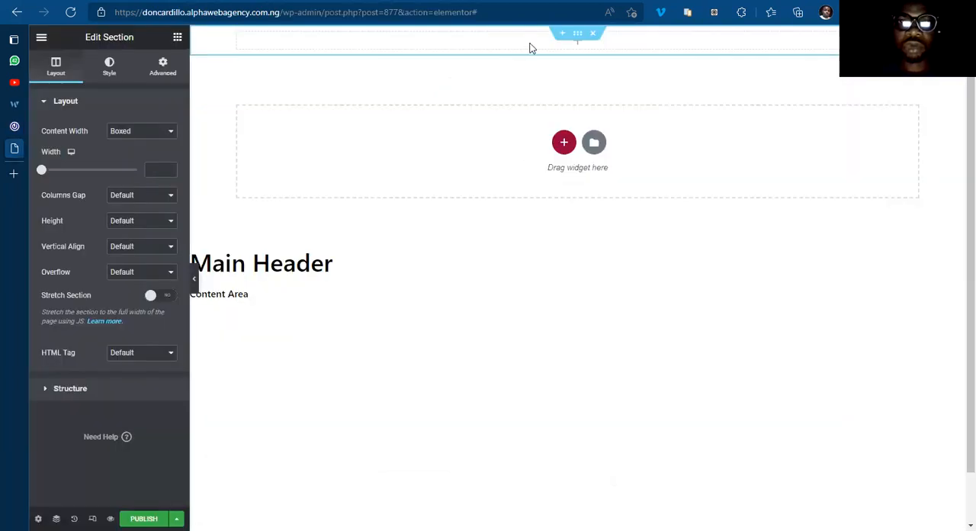
click(471, 51)
drag(68, 435, 488, 65)
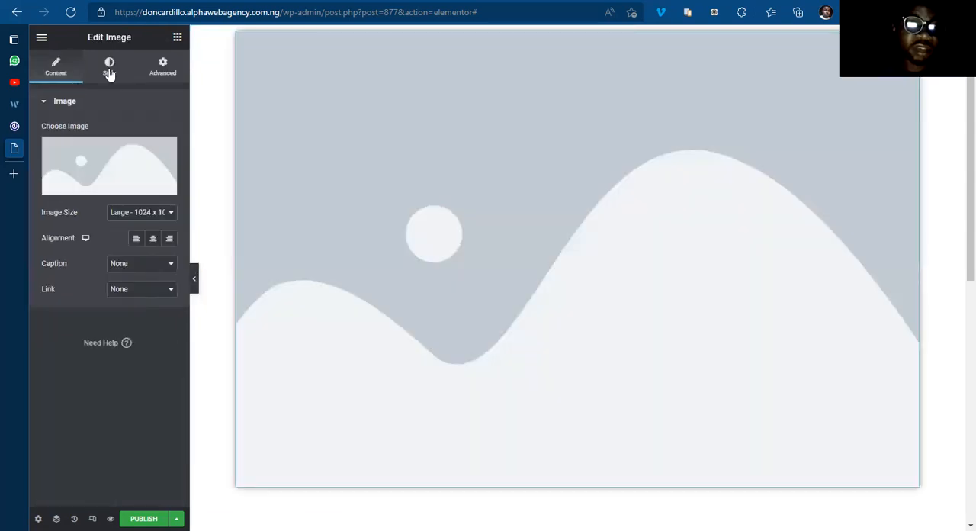
Step: Set the placeholder image's width to 10%
click(109, 68)
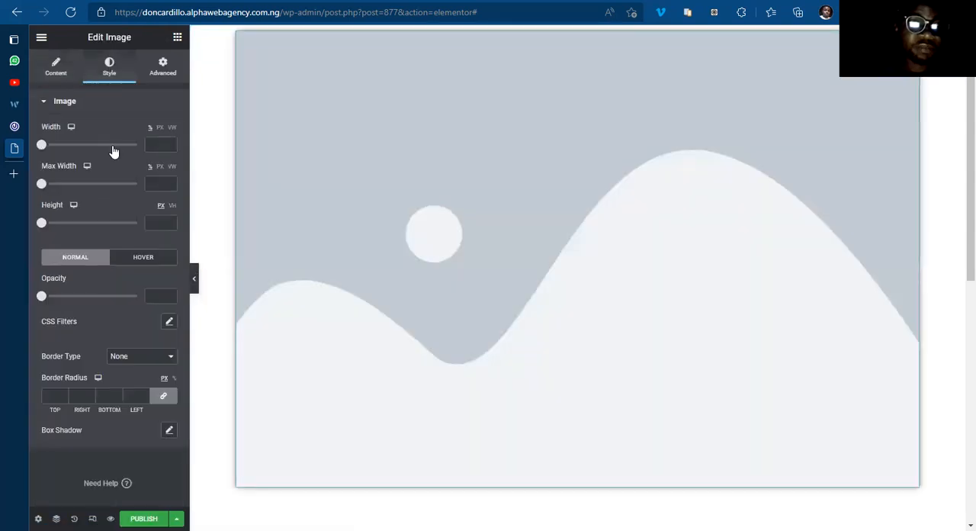
click(153, 142)
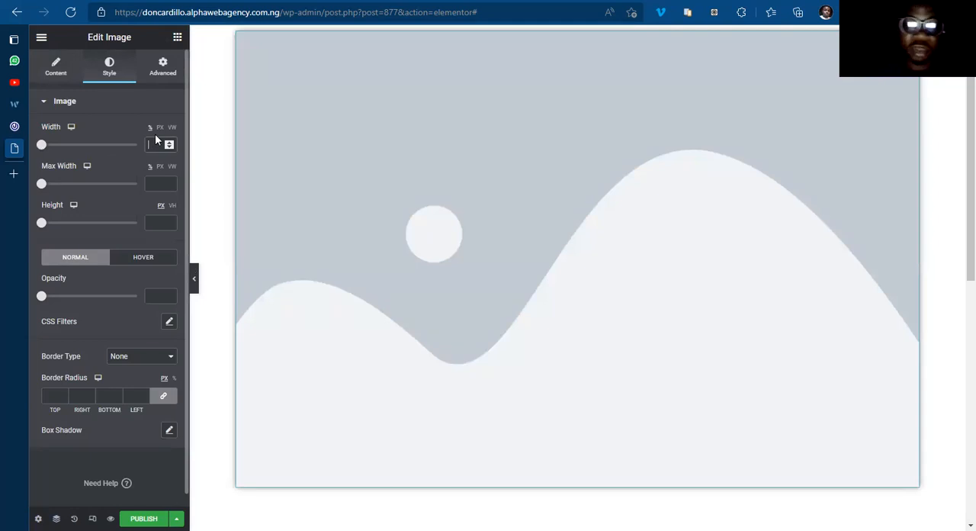
text(20)
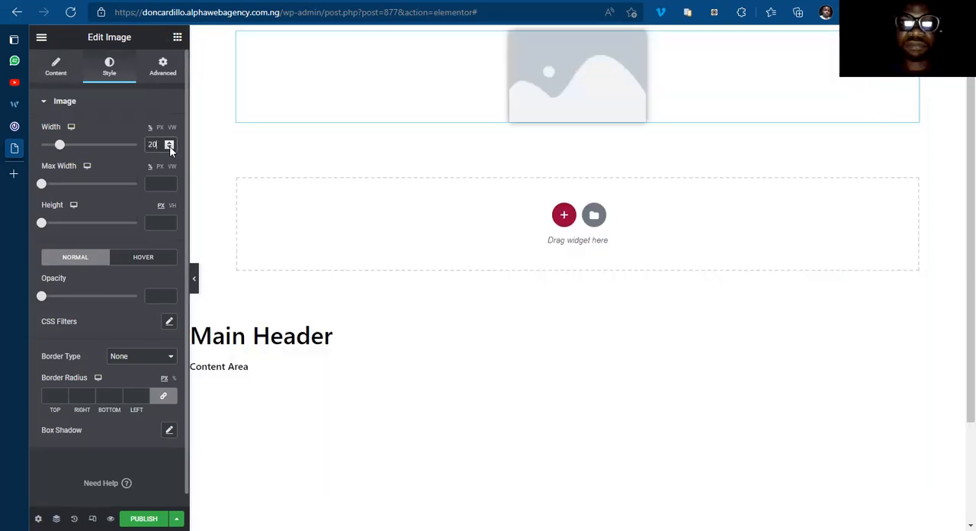
click(170, 149)
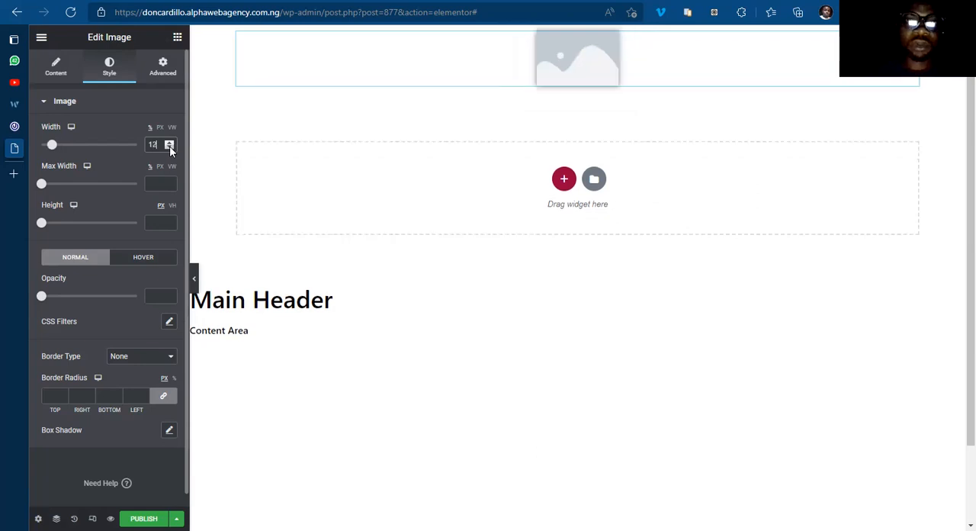
click(169, 149)
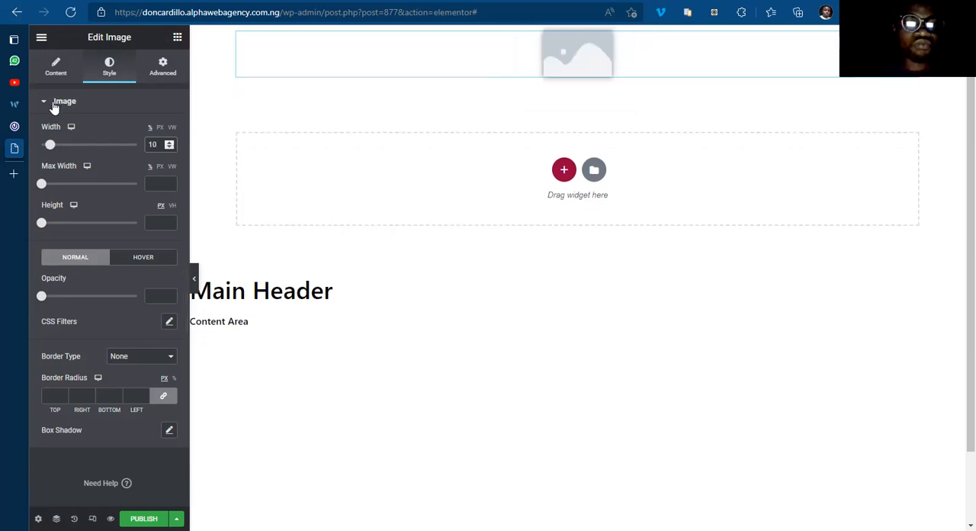
Step: Replace the placeholder image with the green and orange logo from the media library
click(53, 104)
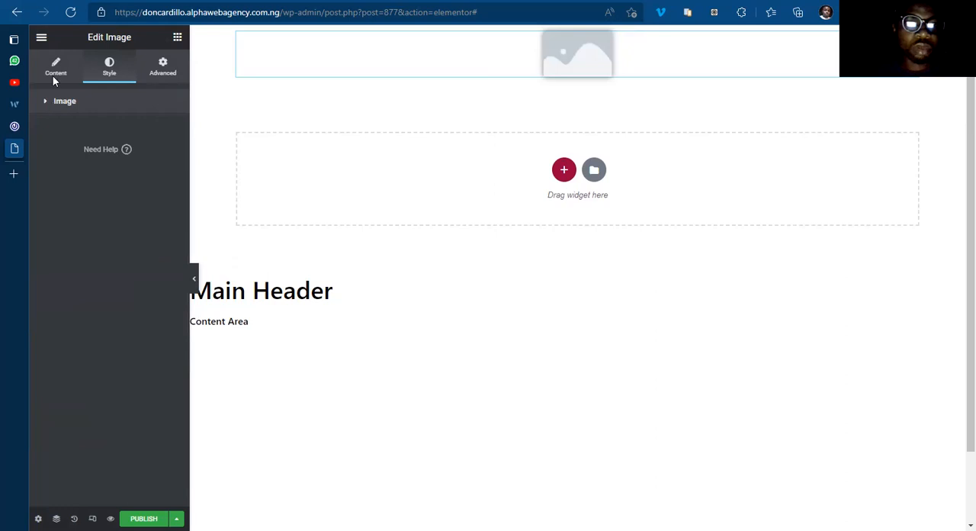
click(55, 68)
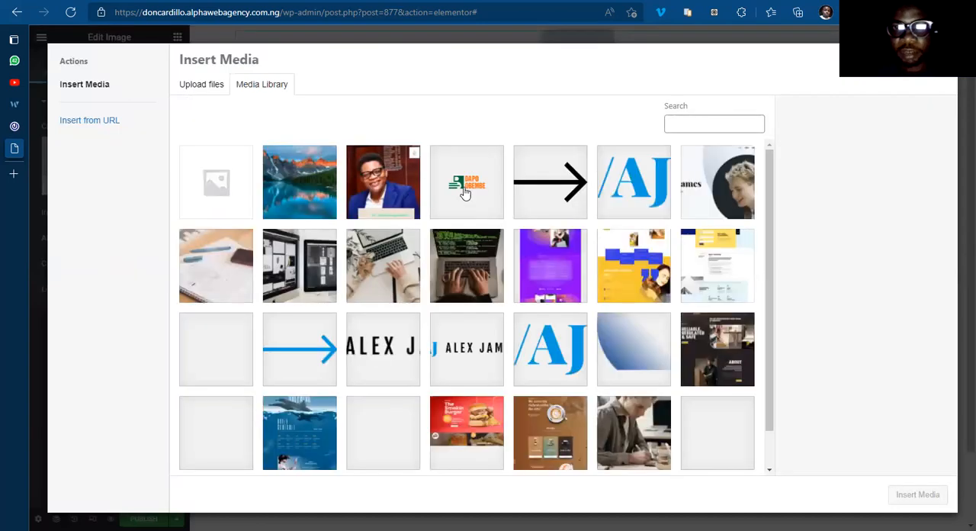
click(466, 193)
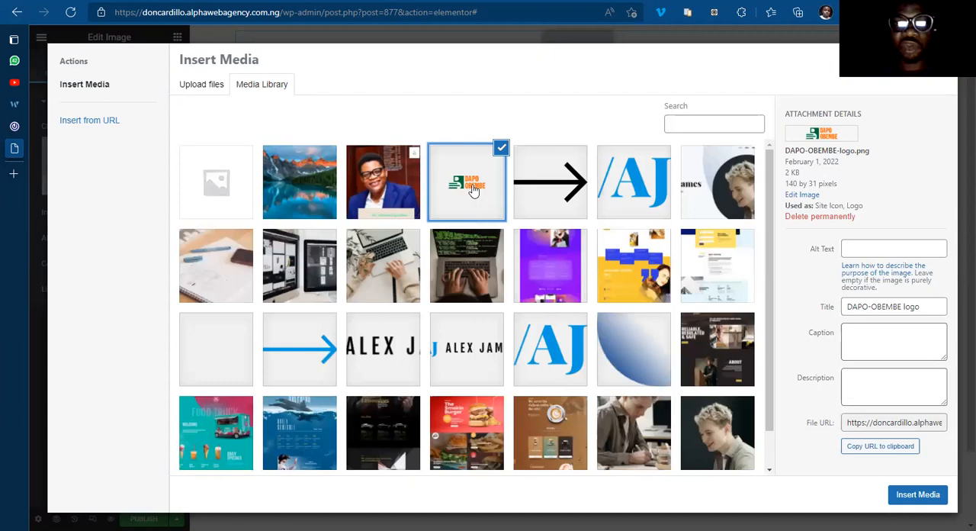
click(912, 499)
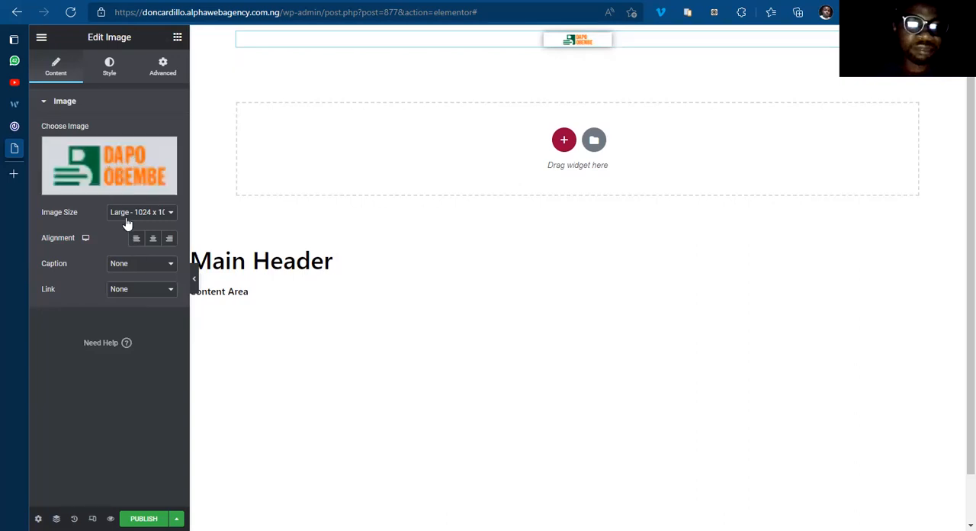
Step: Set the header logo's width to 15%
click(109, 71)
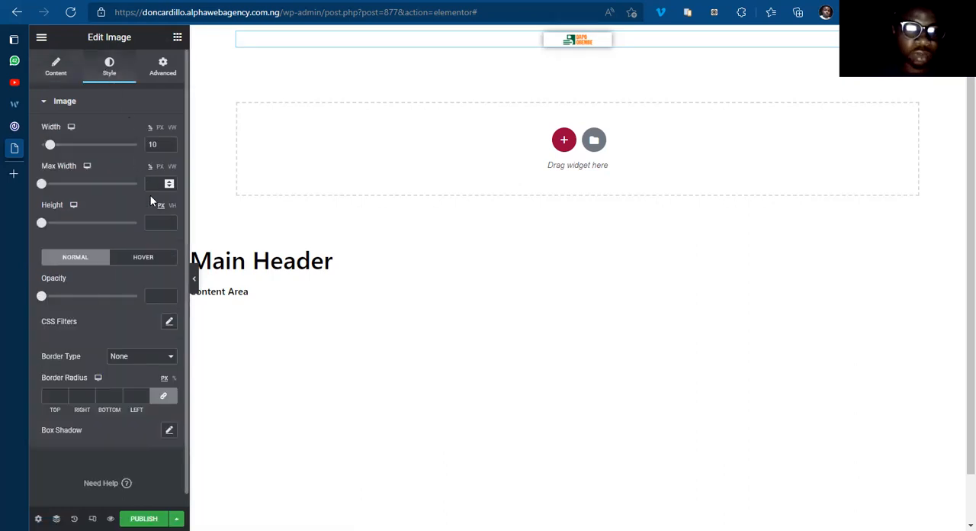
click(170, 142)
click(170, 143)
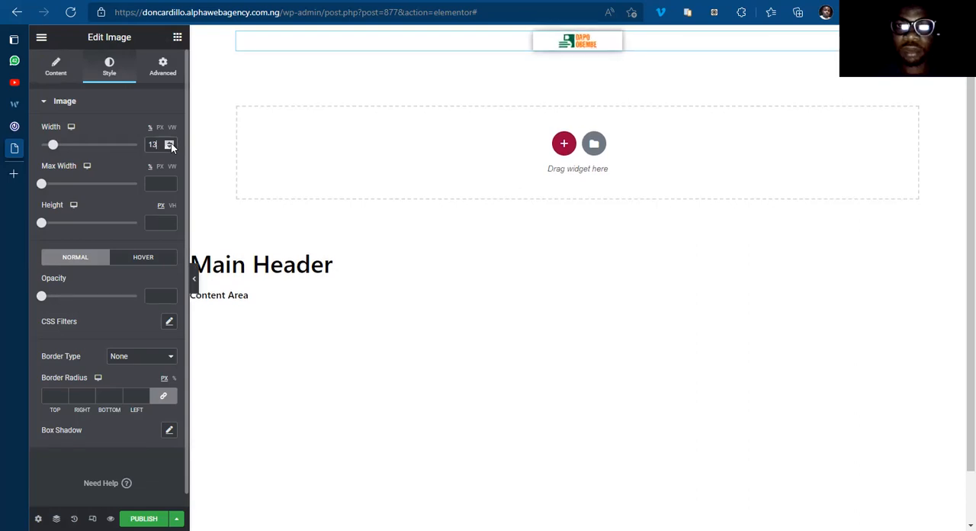
click(170, 143)
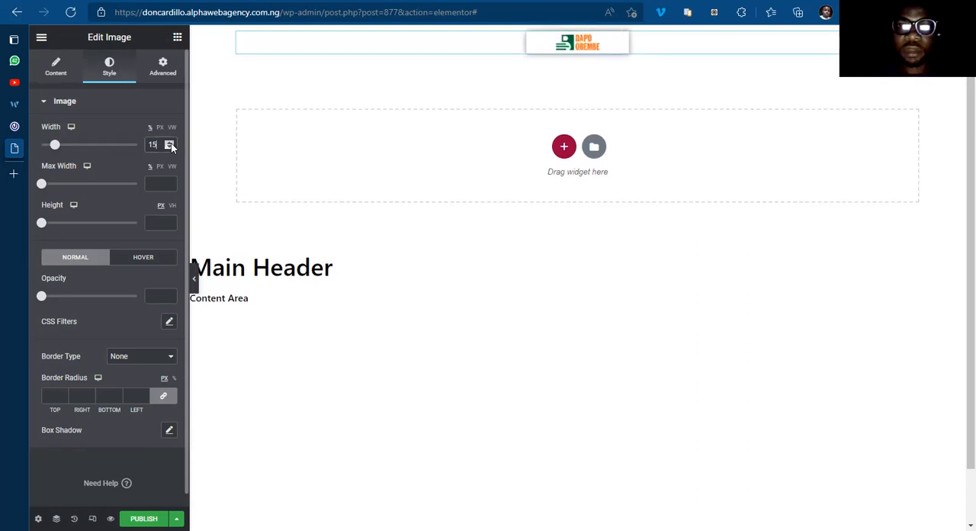
click(170, 142)
click(170, 143)
click(170, 143)
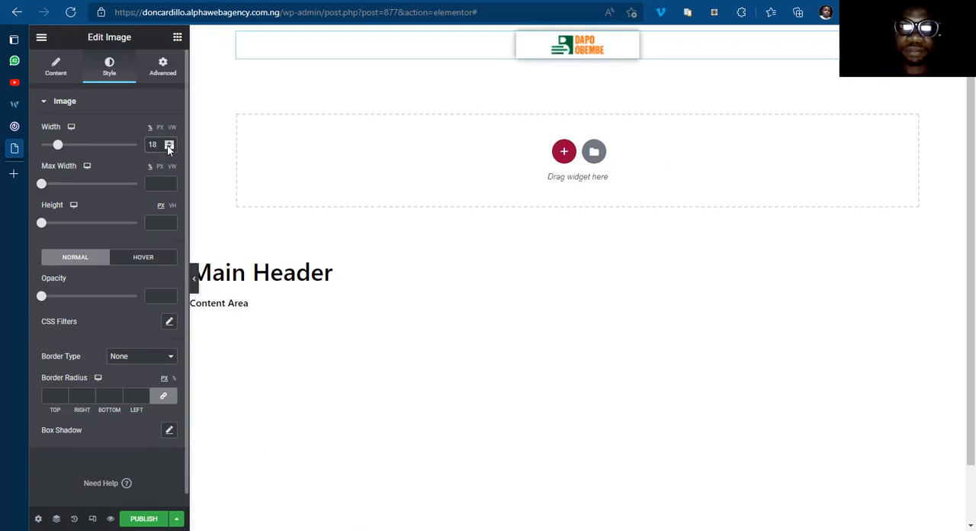
click(169, 148)
click(170, 148)
click(170, 148)
click(169, 148)
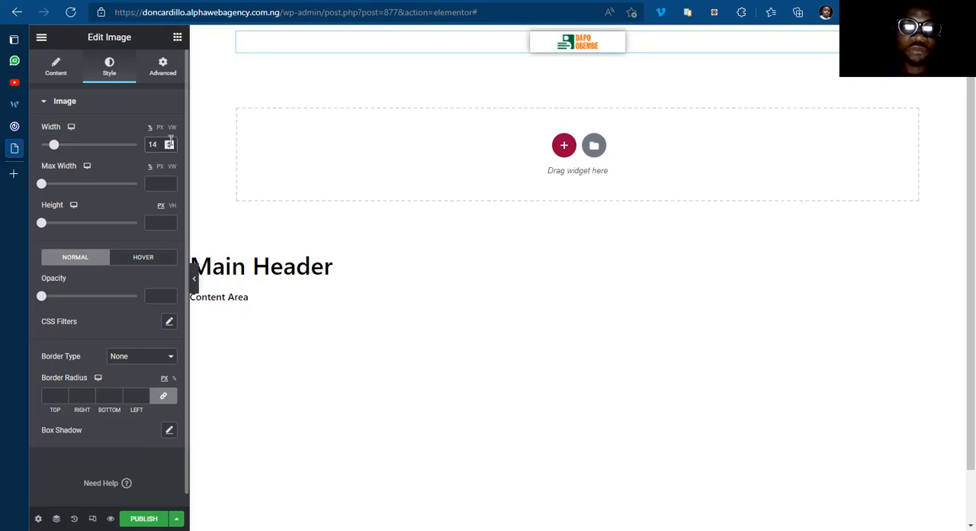
click(170, 142)
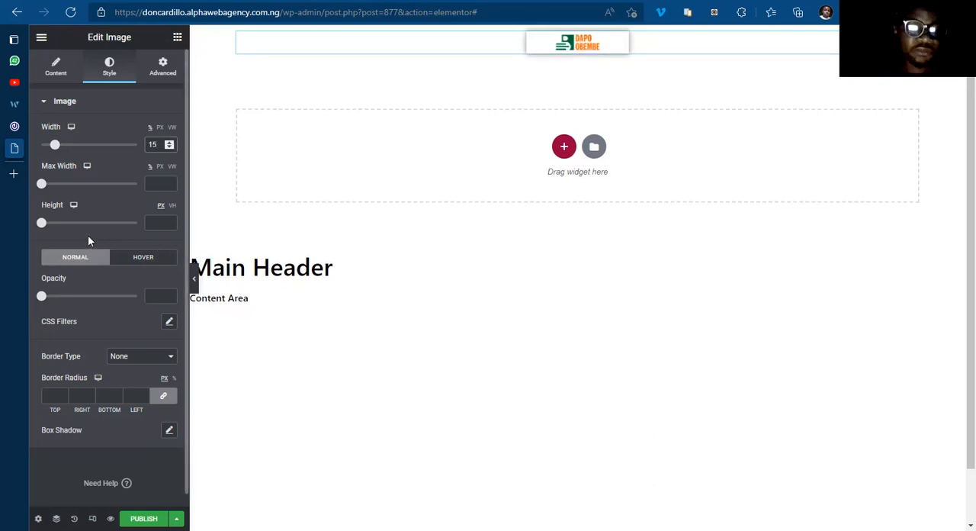
click(170, 431)
click(171, 431)
click(152, 431)
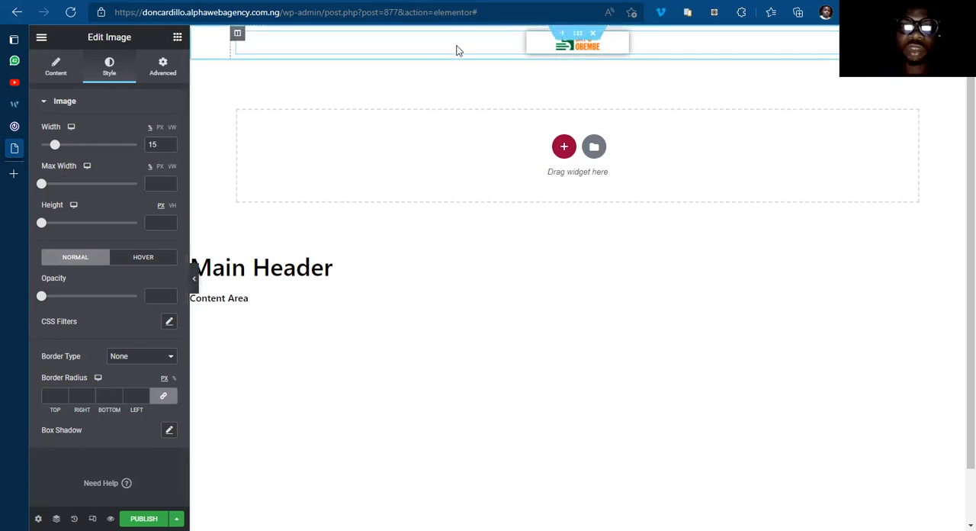
Step: Look at the logo and navigation menu on the 042jam.com home page and return to the header template
mouse_move(15, 149)
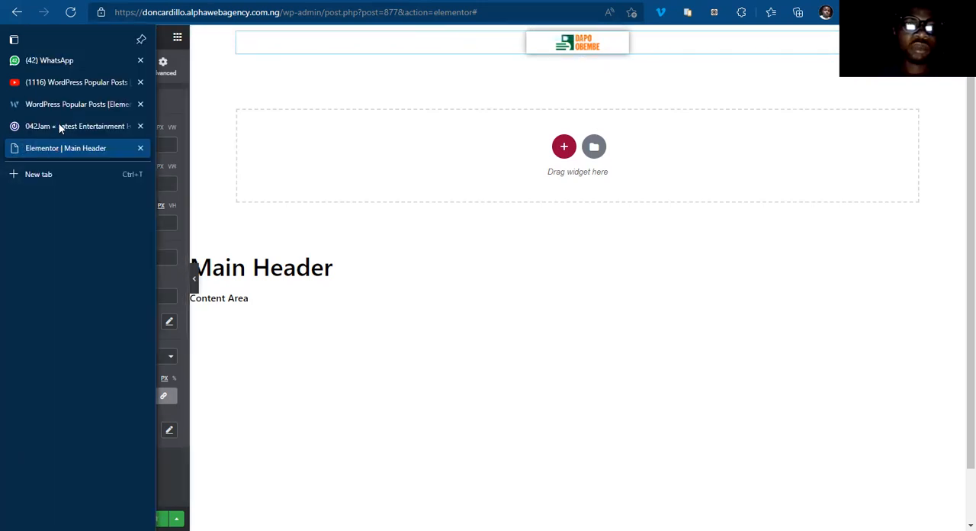
click(61, 125)
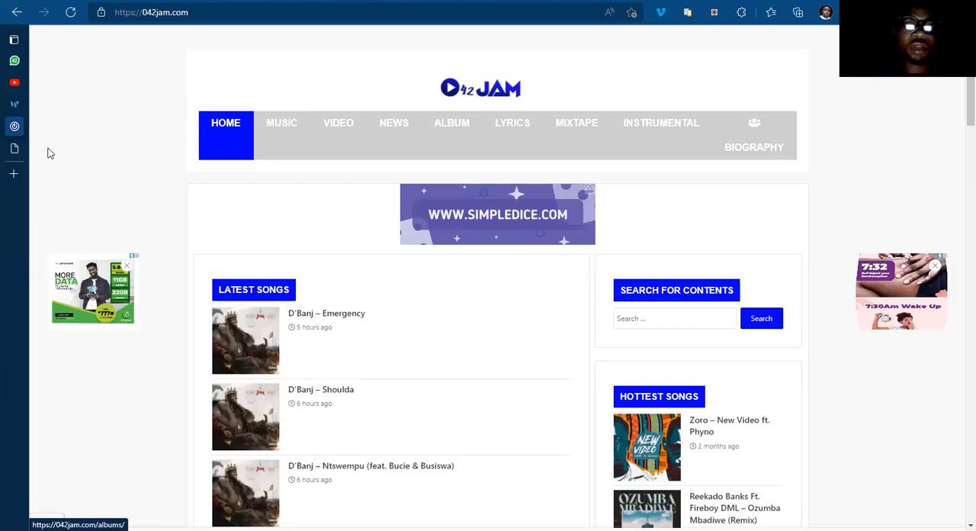
key(ctrl+Tab)
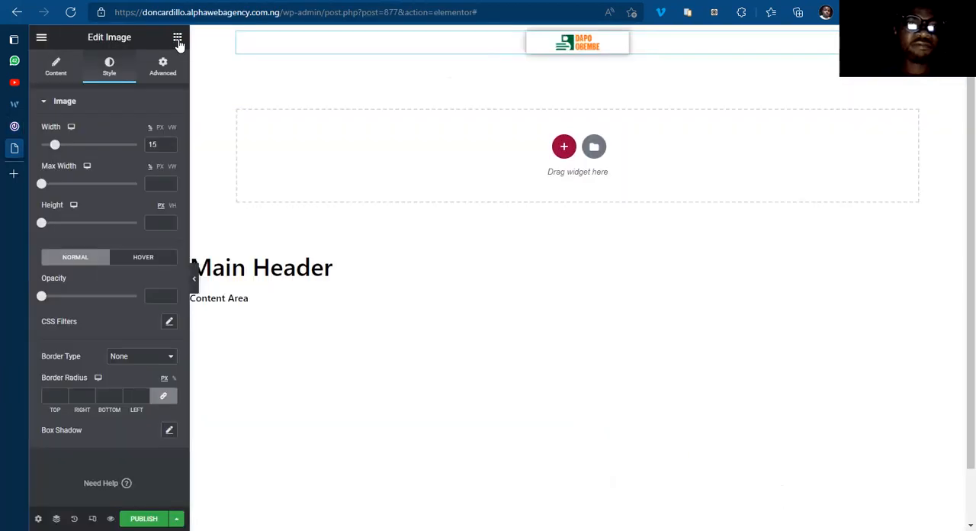
Step: Add a Nav Menu widget below the header logo, try the Menu option, and set it to Main Menu
click(177, 40)
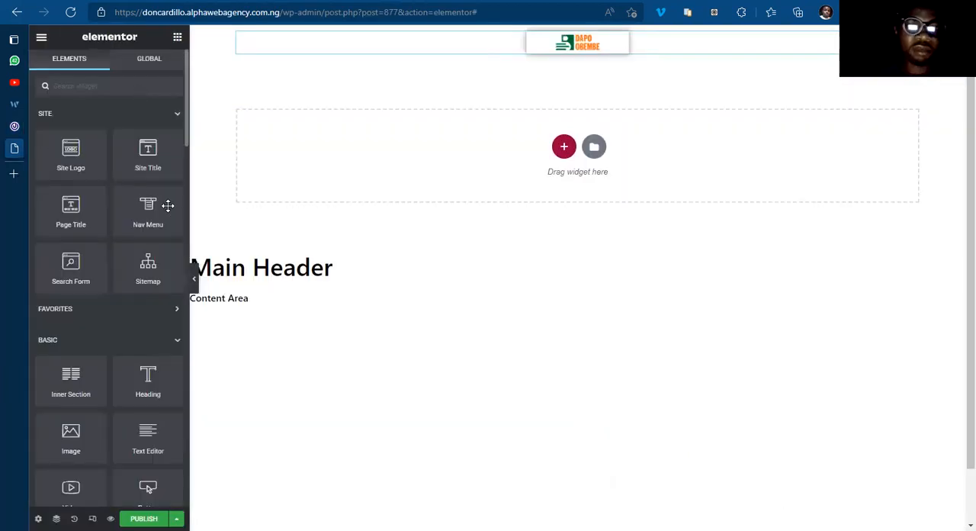
drag(168, 205, 588, 51)
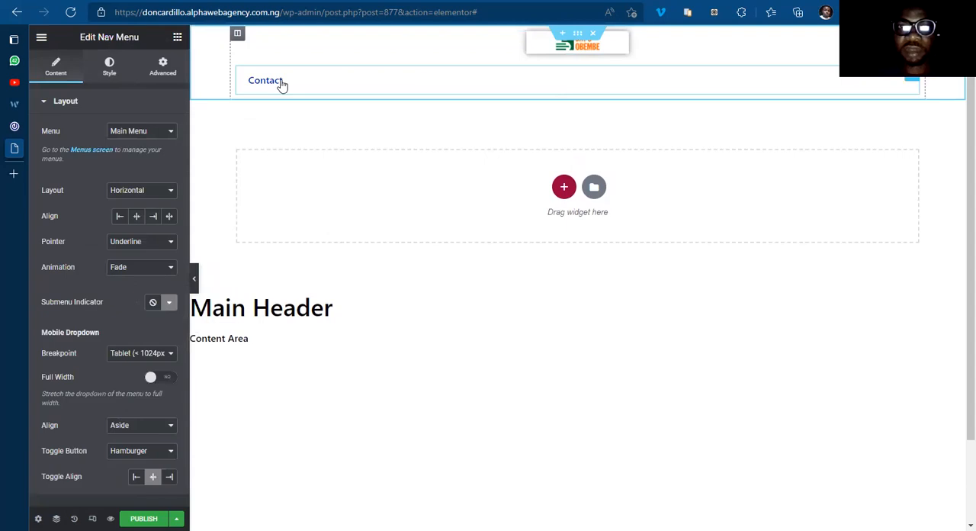
click(141, 132)
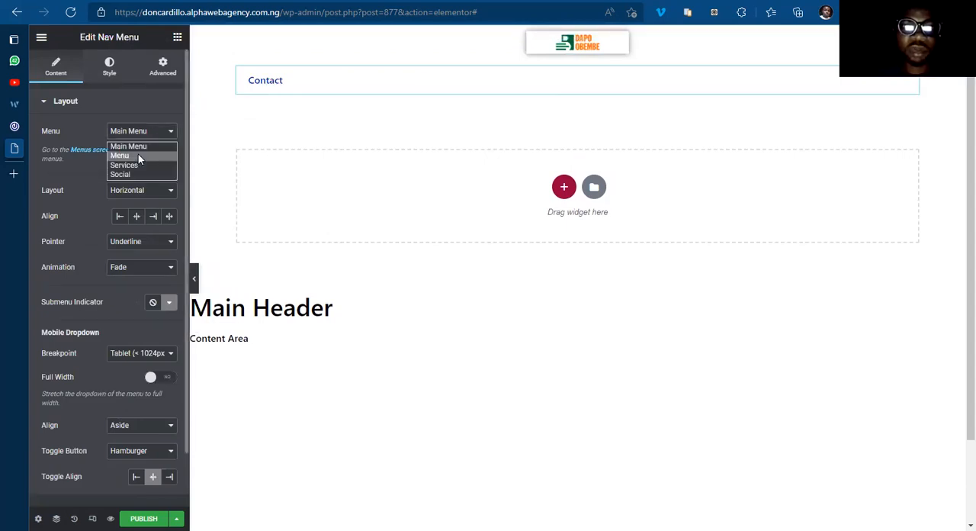
click(138, 155)
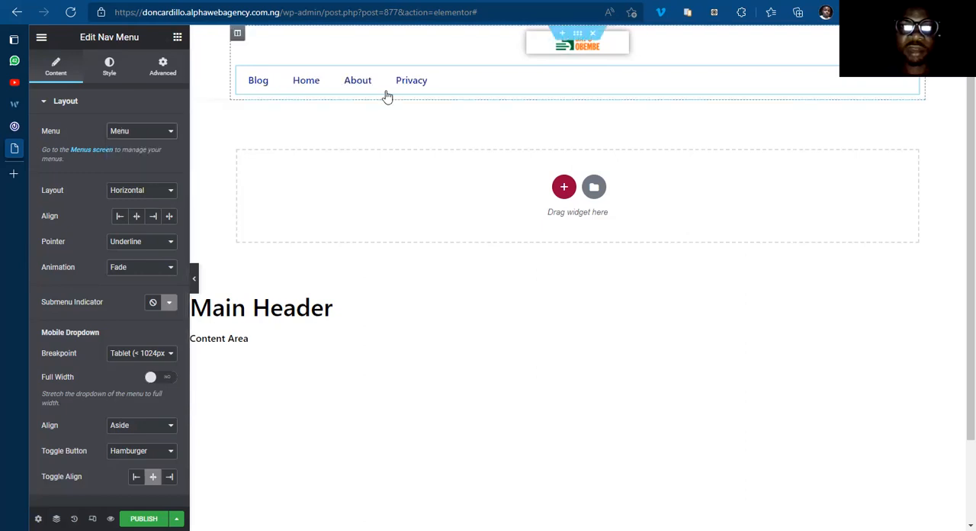
click(147, 148)
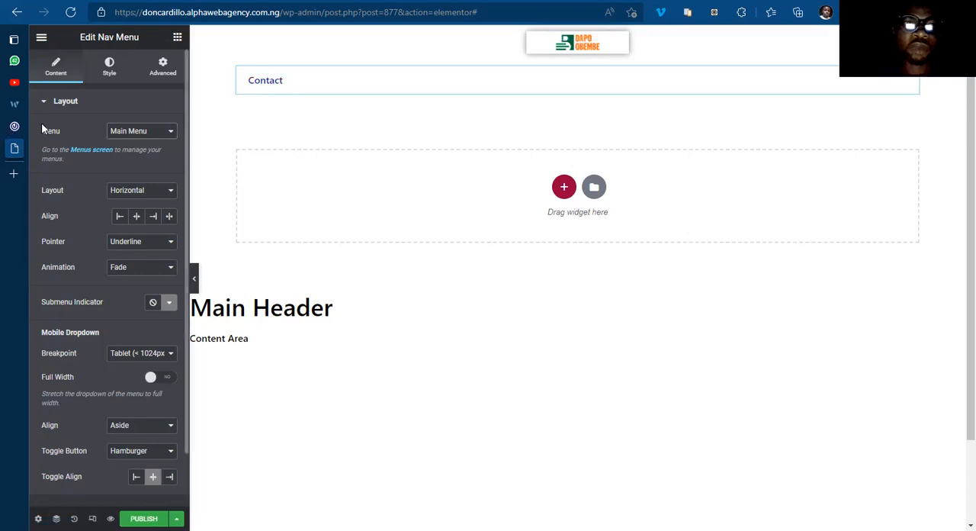
Step: Compare the header template's menu with the navigation bar on the 042jam.com home page
click(14, 127)
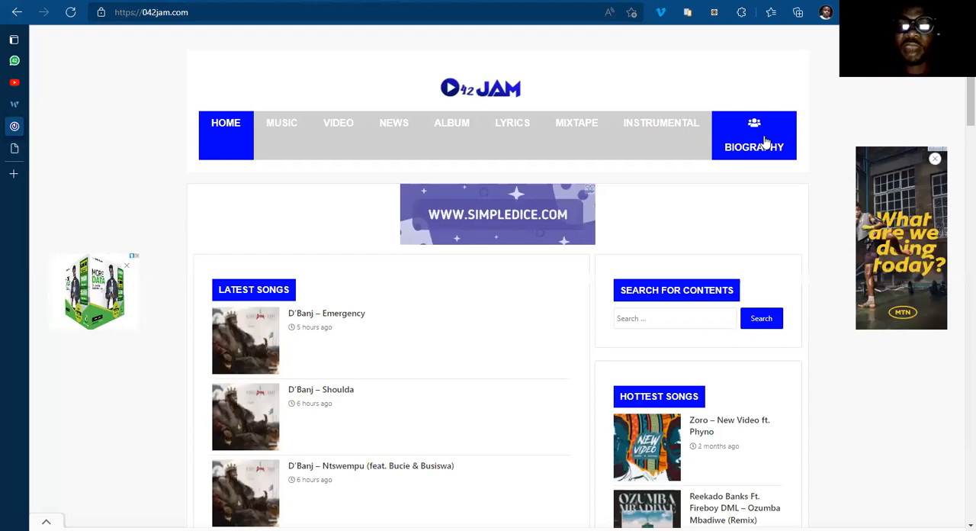
click(16, 148)
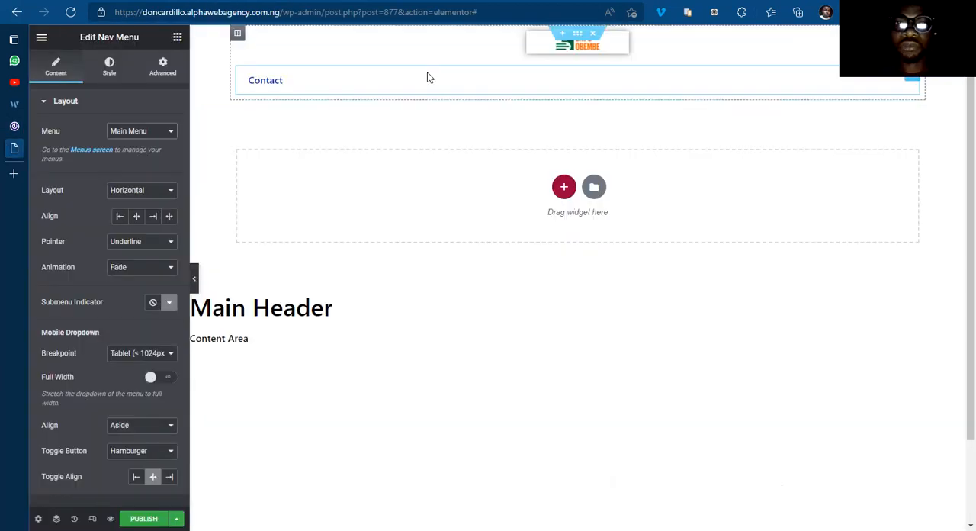
click(15, 127)
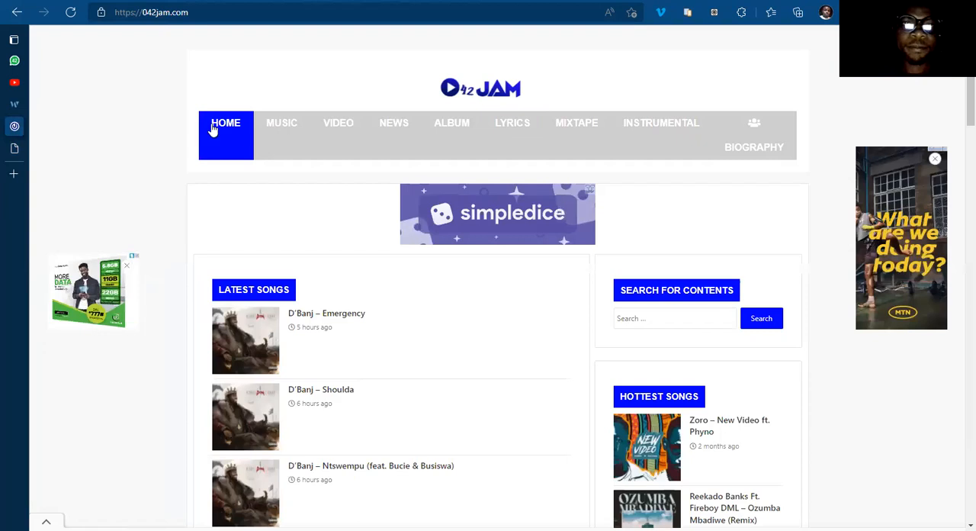
Step: Publish the header template with a display condition
click(61, 148)
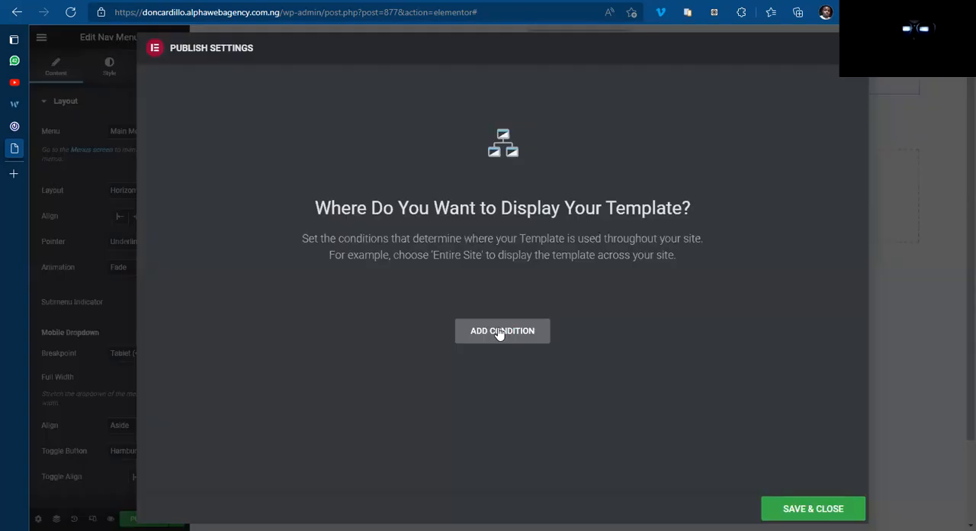
click(498, 332)
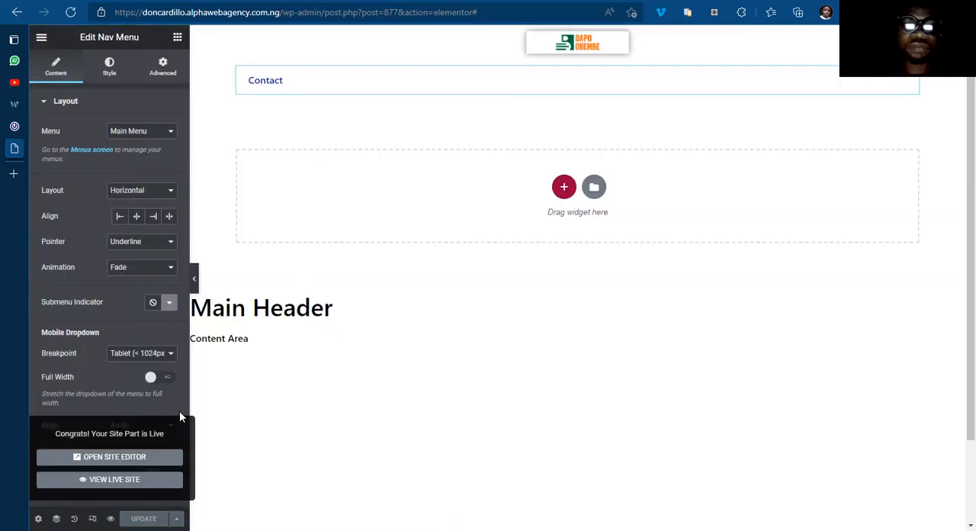
Step: Open the WordPress Menus screen in a separate tab from the Nav Menu settings and load Main Menu for editing
right_click(98, 152)
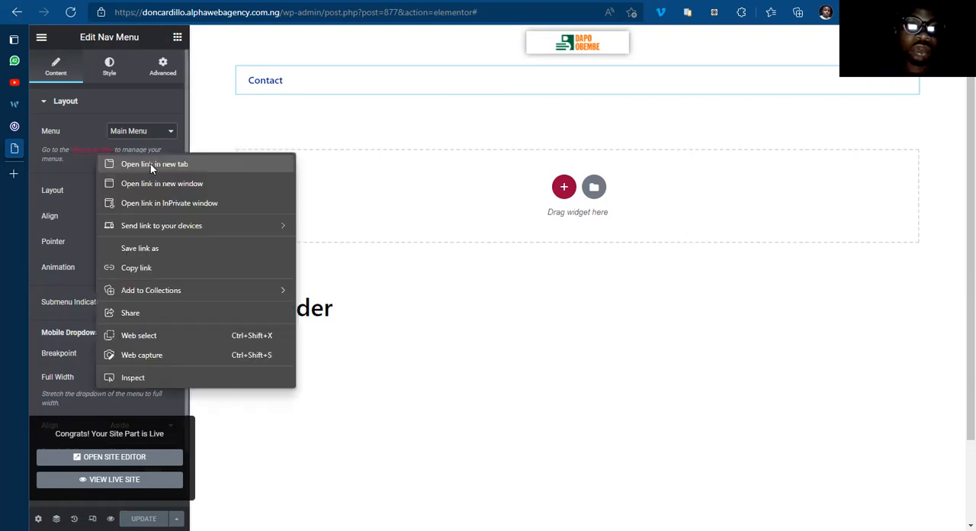
click(150, 164)
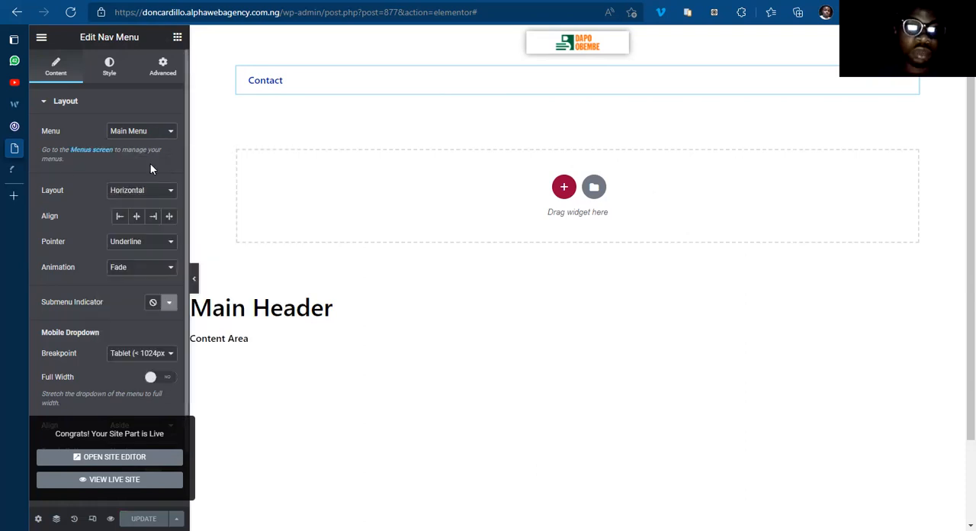
click(37, 169)
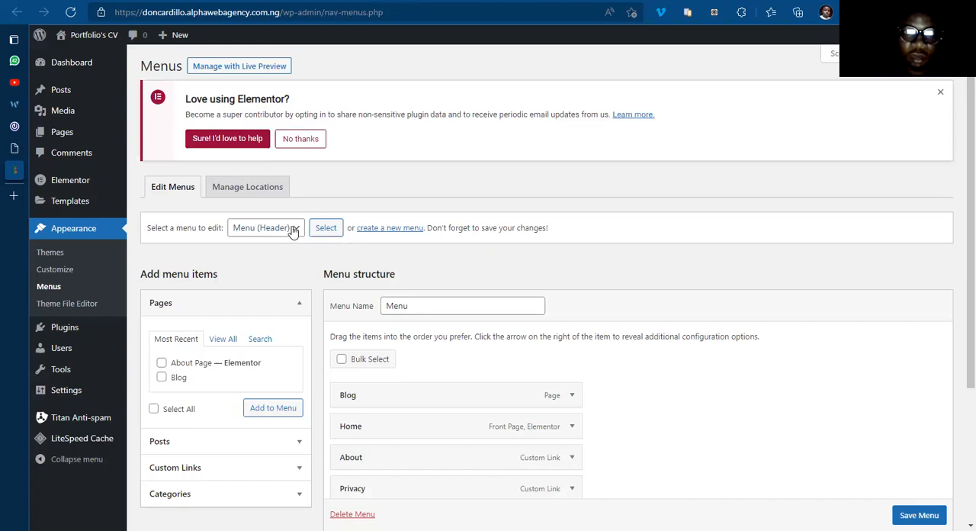
click(293, 231)
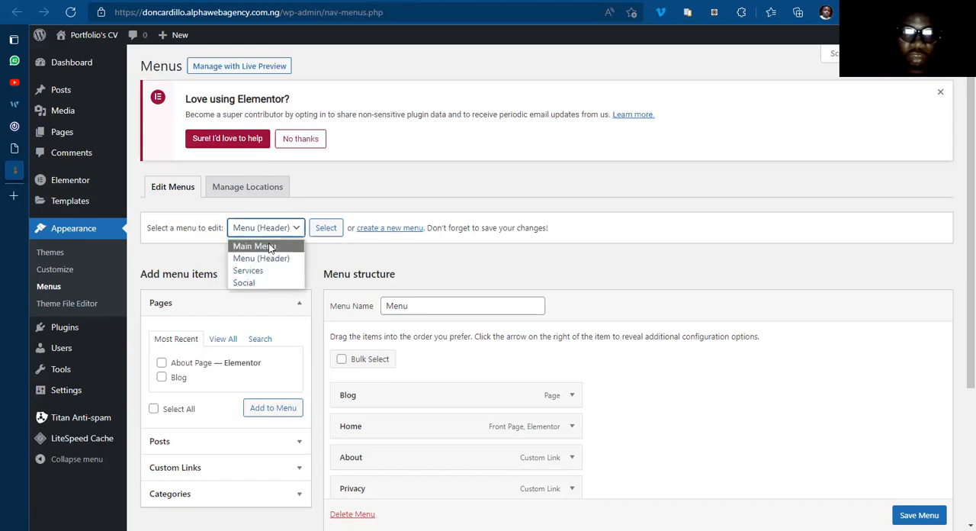
click(334, 230)
click(333, 228)
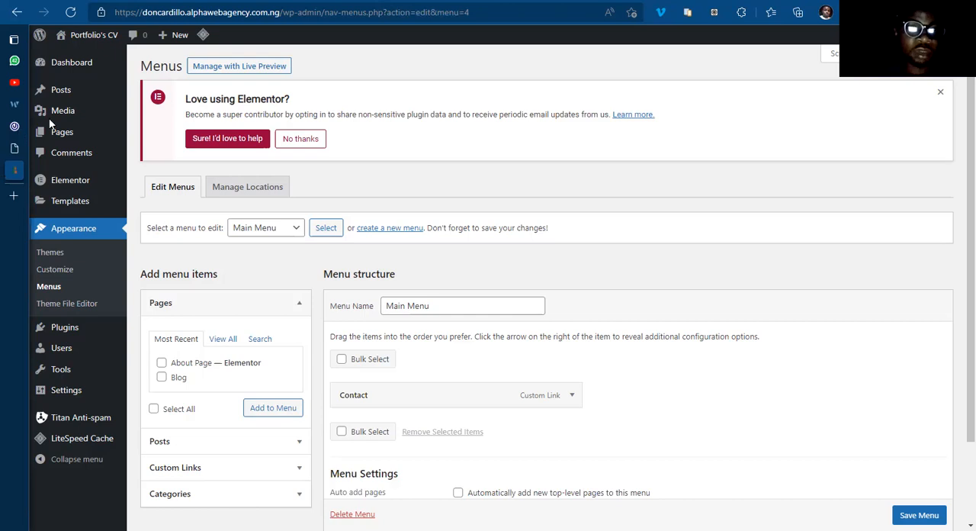
Step: Add the Home page to Main Menu and remove its Contact link
click(14, 126)
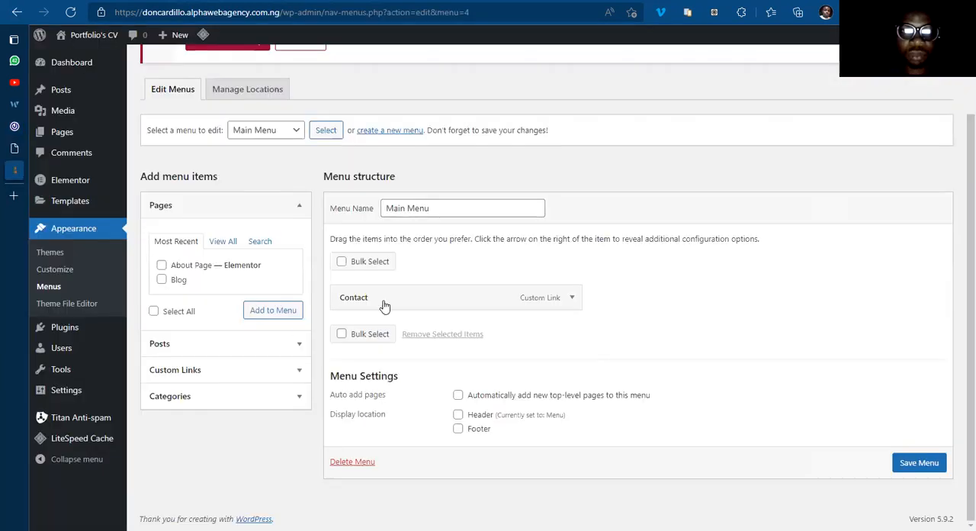
click(224, 243)
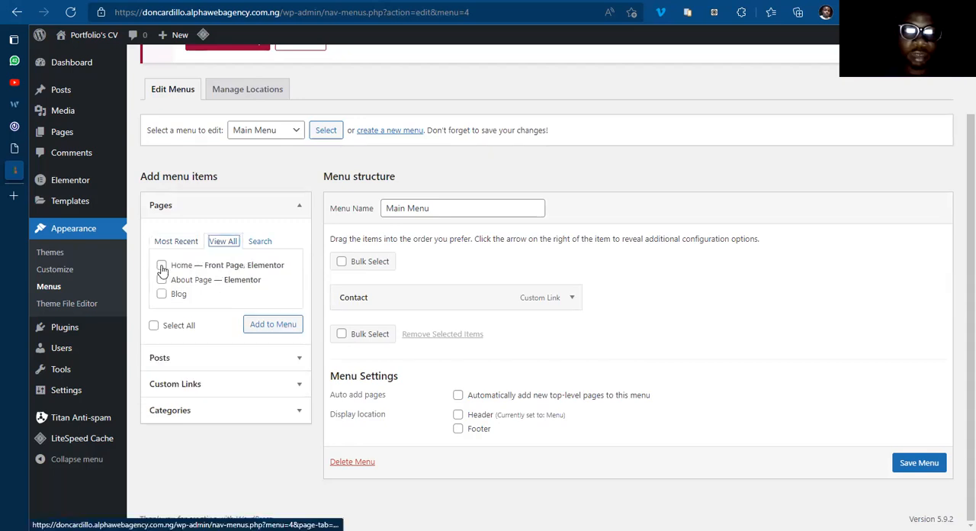
click(161, 266)
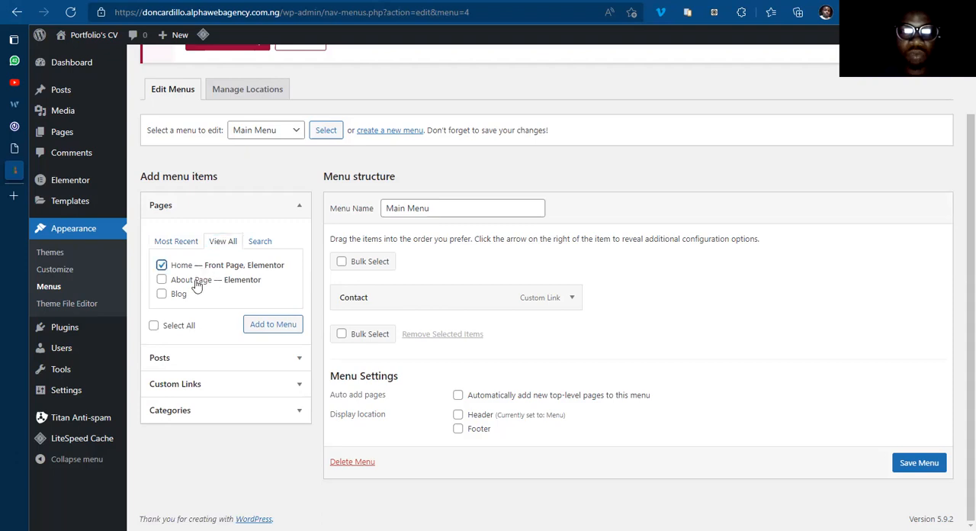
click(273, 325)
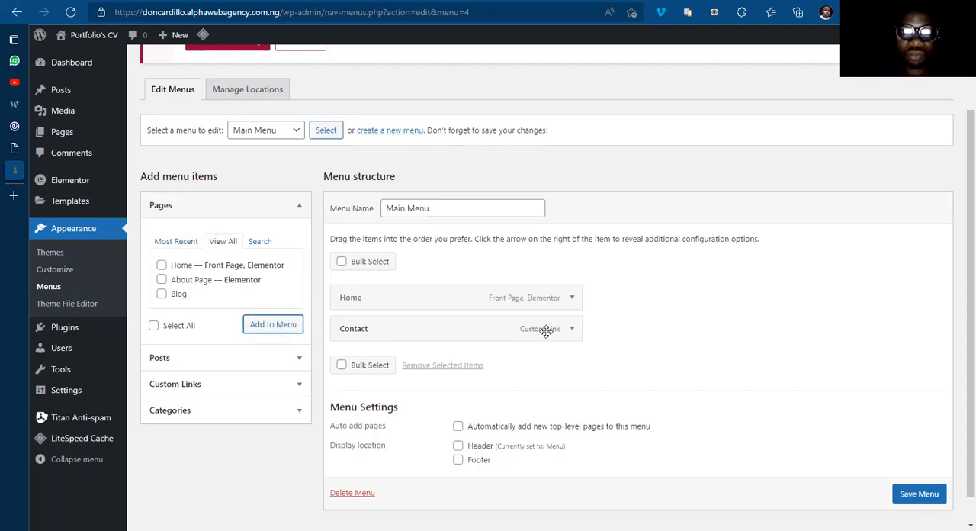
click(572, 328)
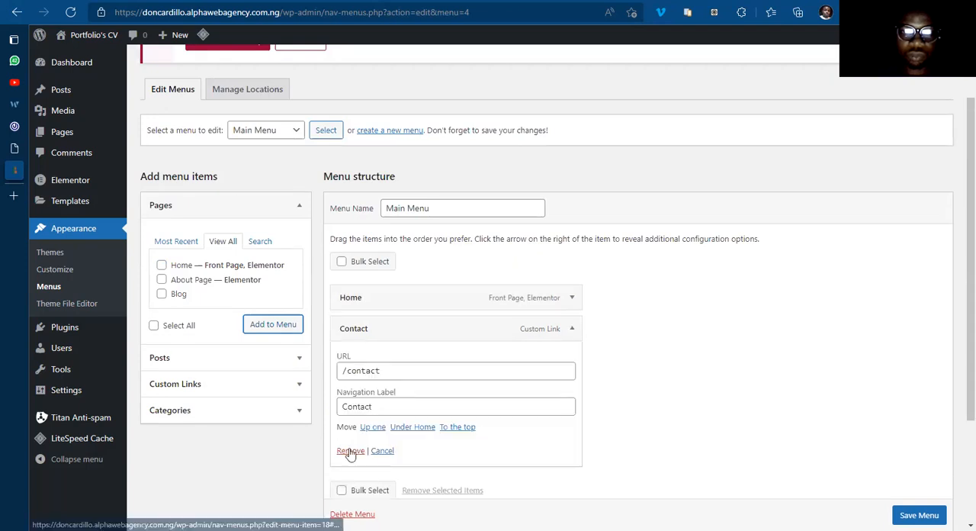
click(350, 450)
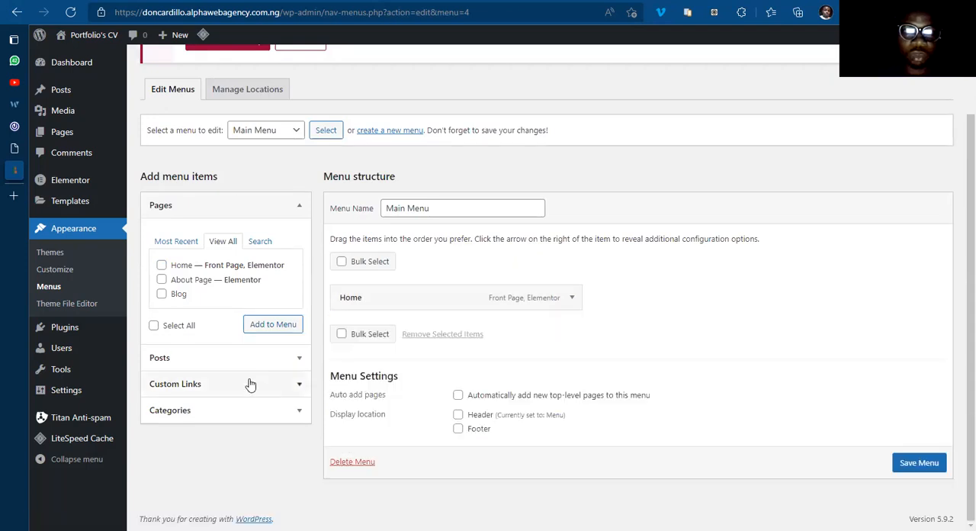
Step: Add the Gossip, Musics, News, Sport and Videos categories to Main Menu and save the menu
click(269, 414)
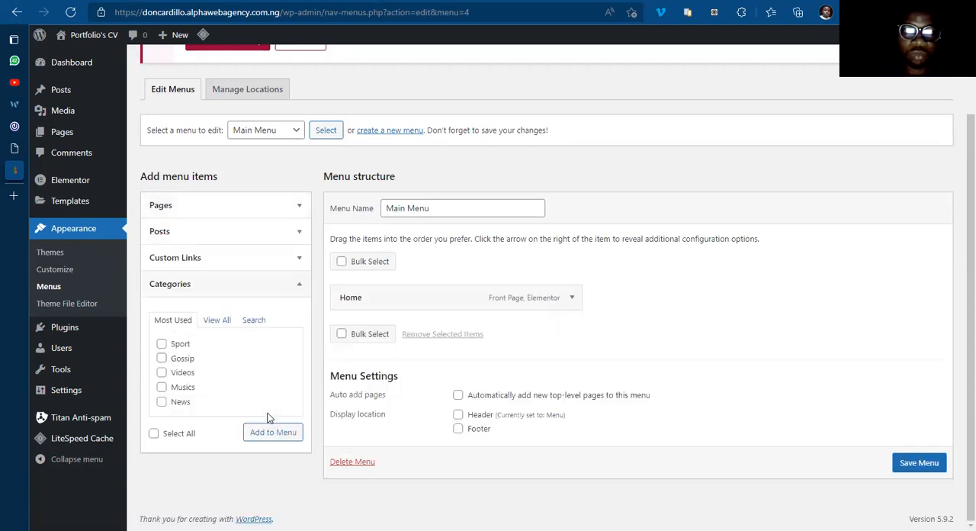
click(222, 324)
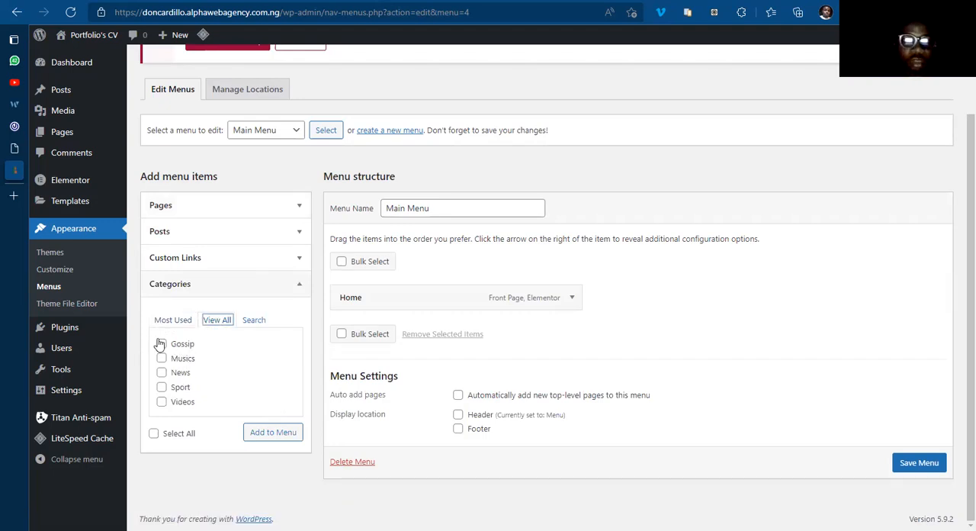
click(161, 358)
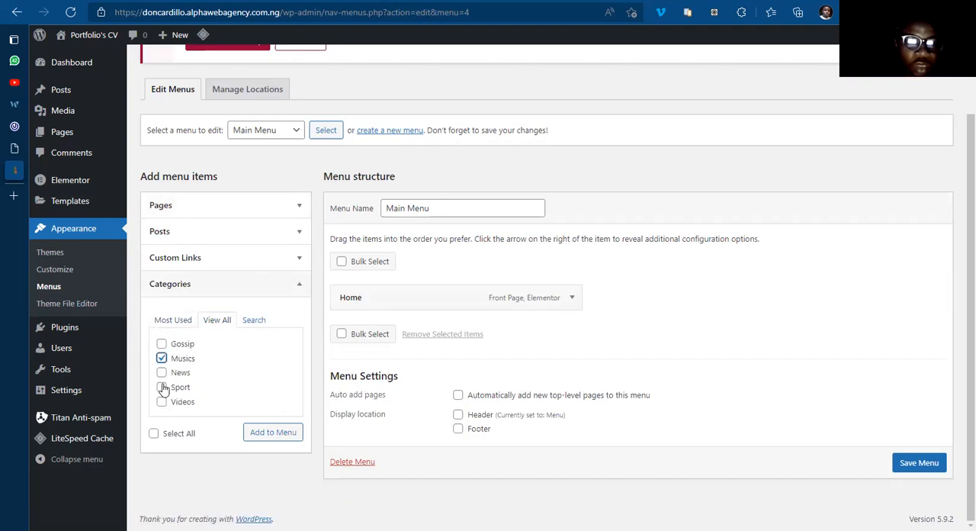
click(162, 401)
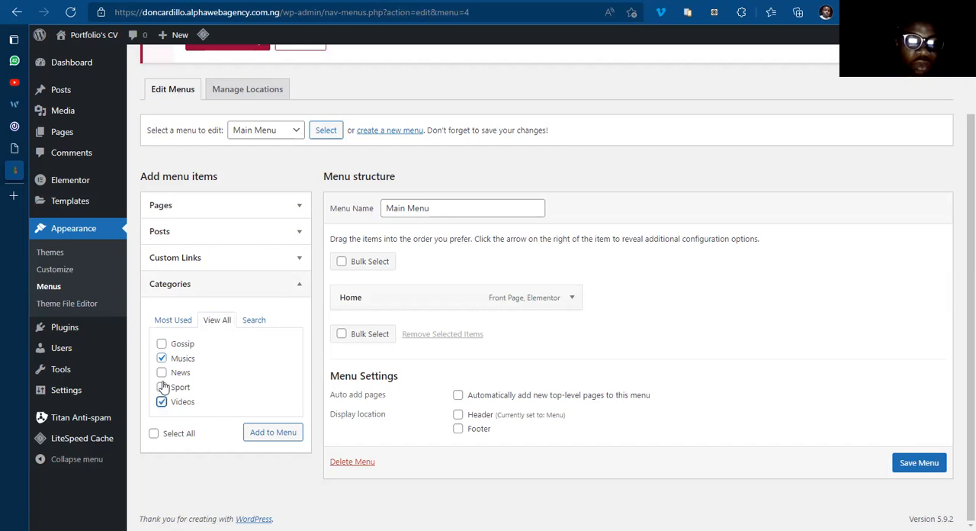
click(161, 372)
click(162, 387)
click(162, 344)
click(278, 434)
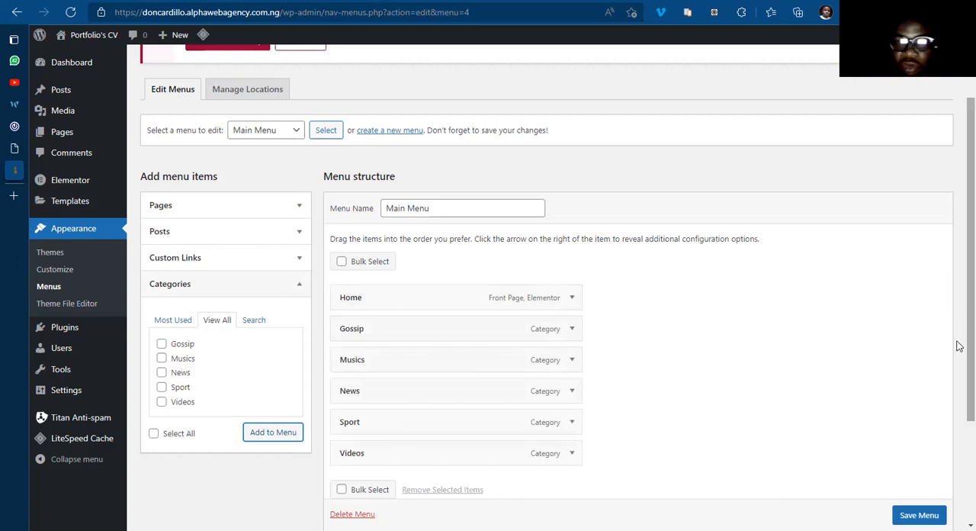
scroll(960, 351, down, 1)
scroll(959, 374, down, 1)
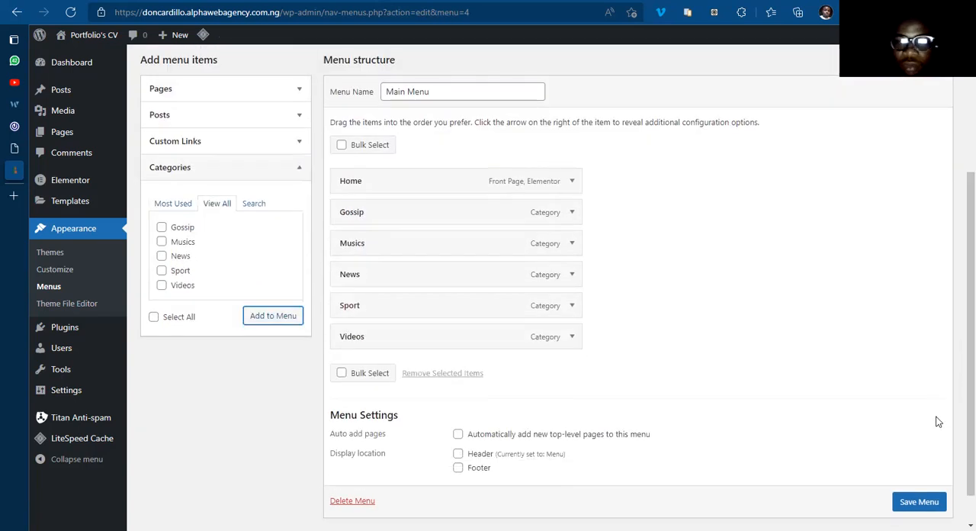
click(921, 507)
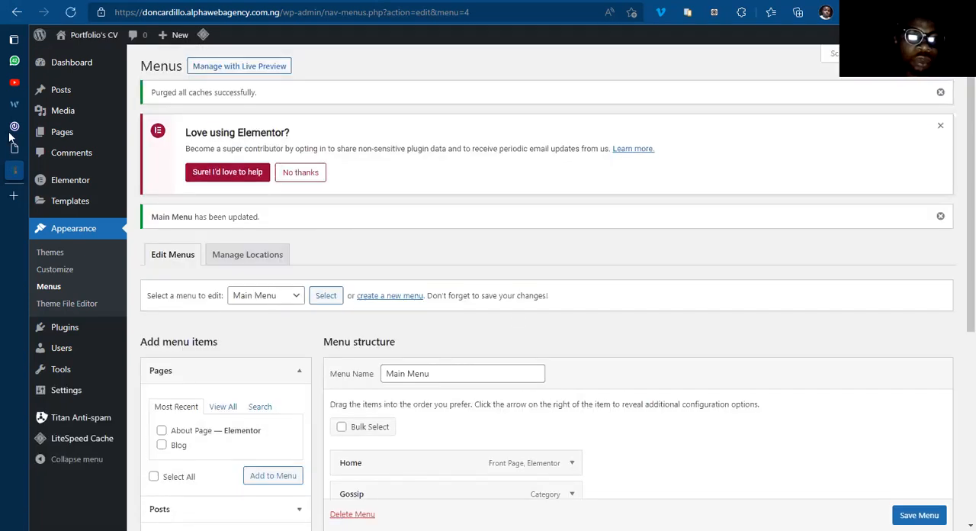
Step: Reload the header template in the Elementor editor and open the Nav Menu widget's settings
click(51, 146)
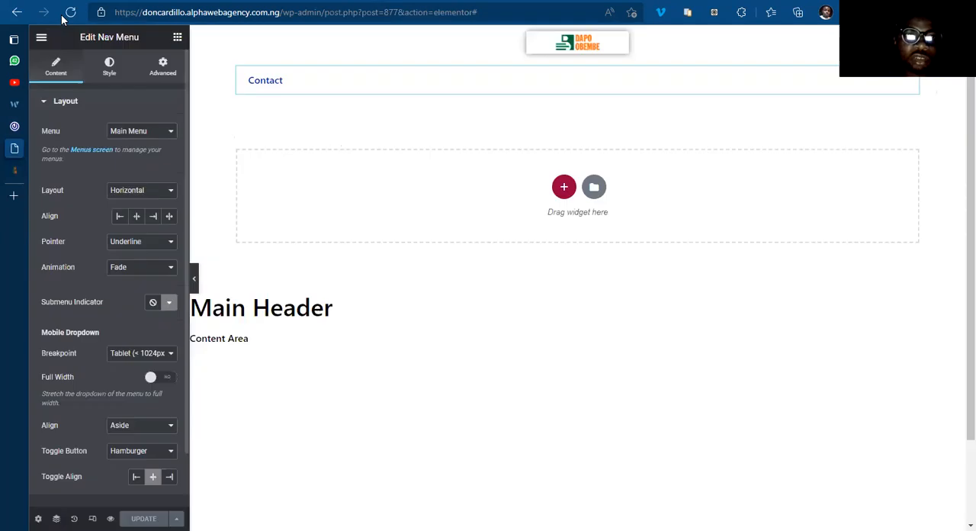
click(69, 13)
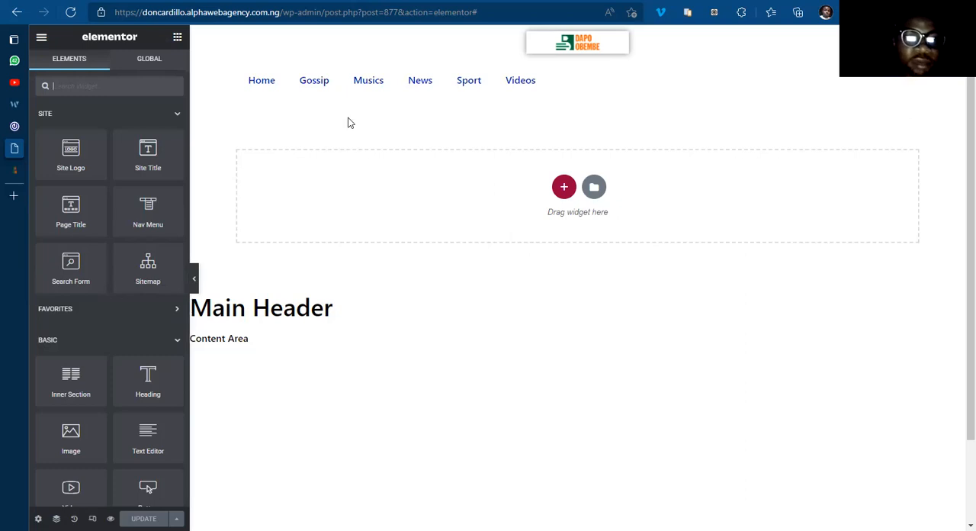
click(144, 223)
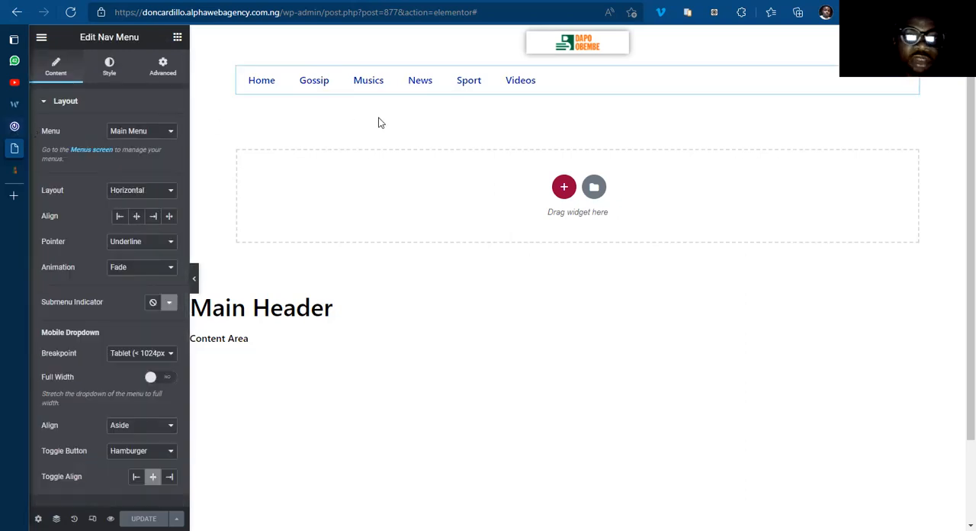
Step: Compare the header's menu items with the navigation bar on the 042jam.com home page
click(15, 126)
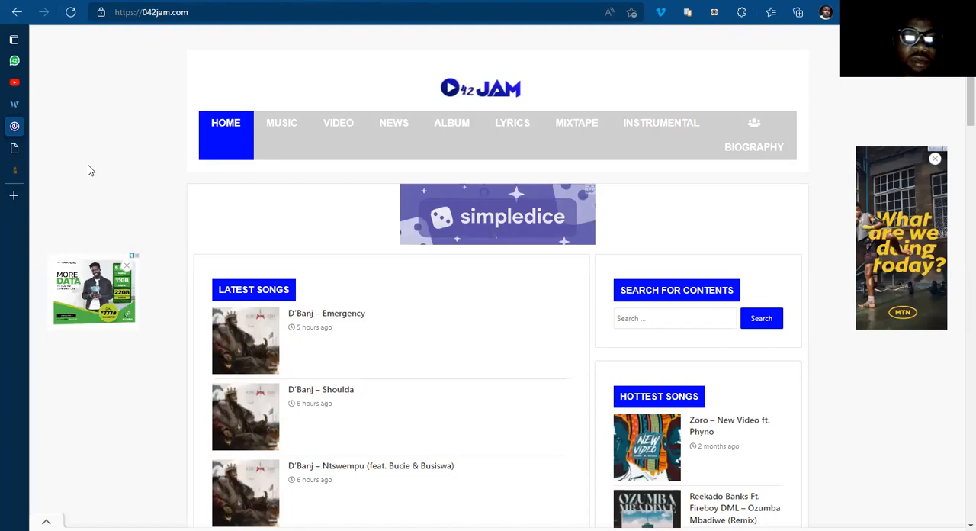
click(13, 167)
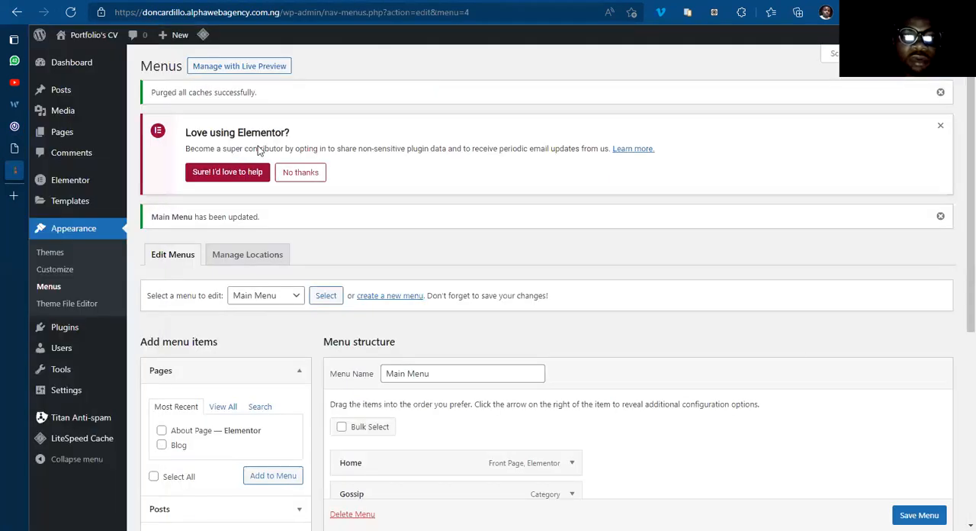
key(ctrl+shift+Tab)
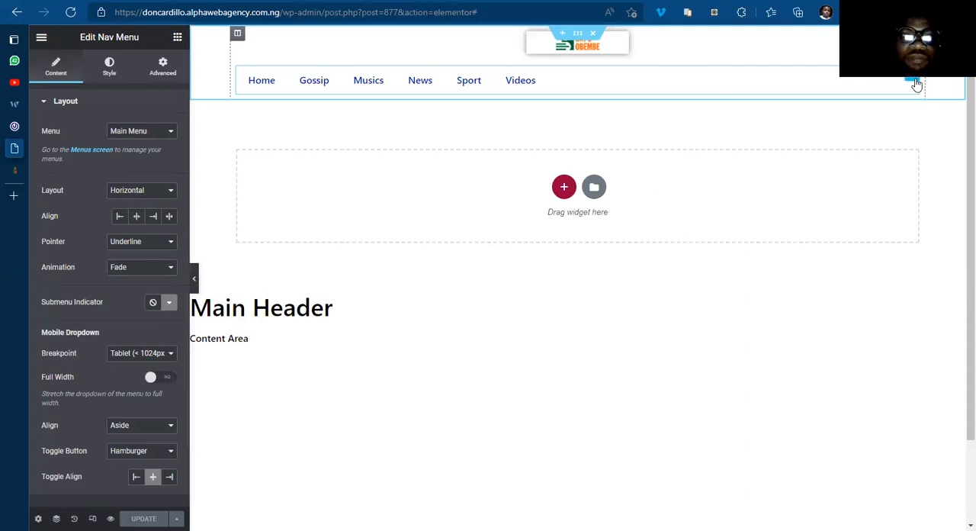
click(49, 126)
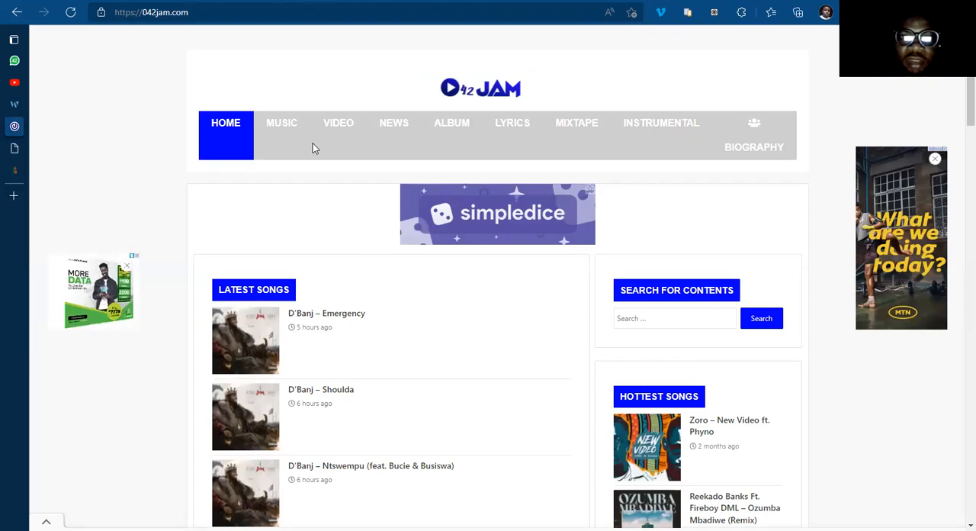
Step: Switch back to the Main Header template in Elementor and give the Nav Menu widget a classic background in #EFEFEF
mouse_move(52, 132)
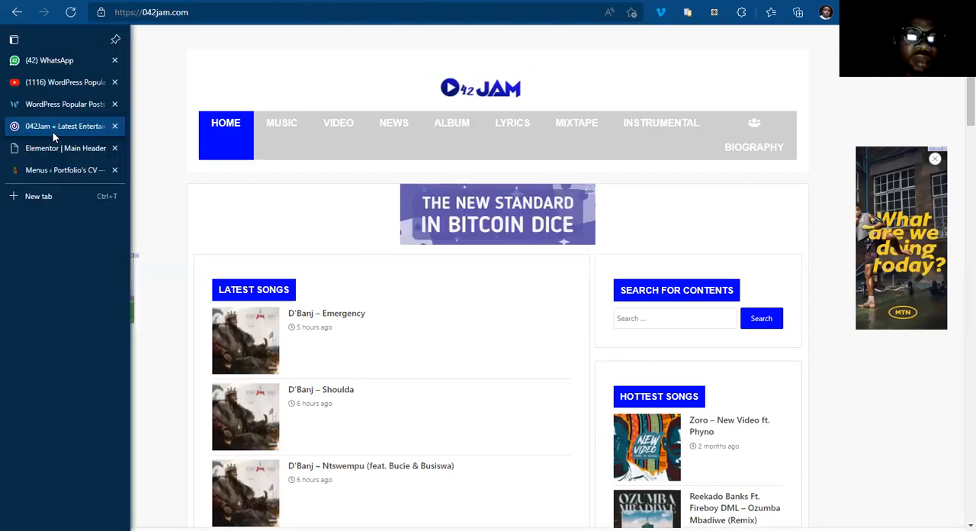
click(54, 148)
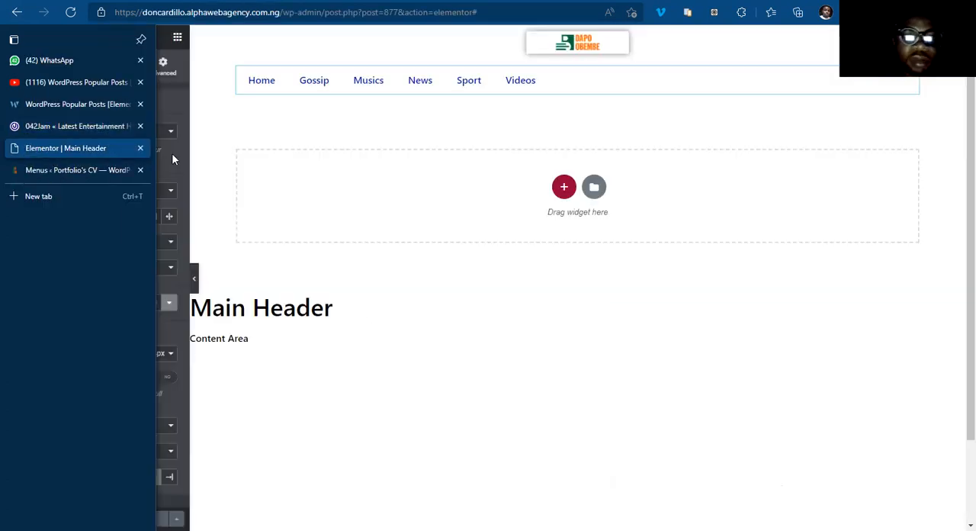
click(494, 134)
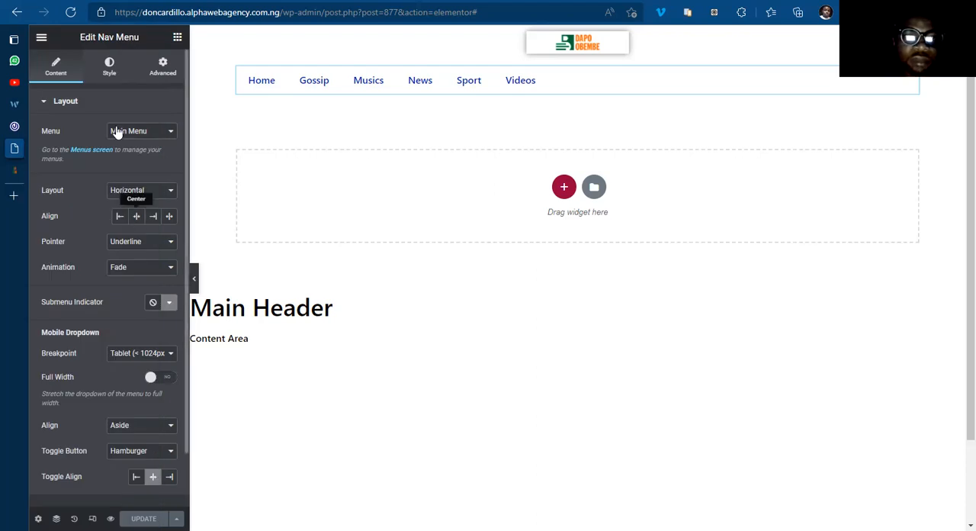
click(109, 68)
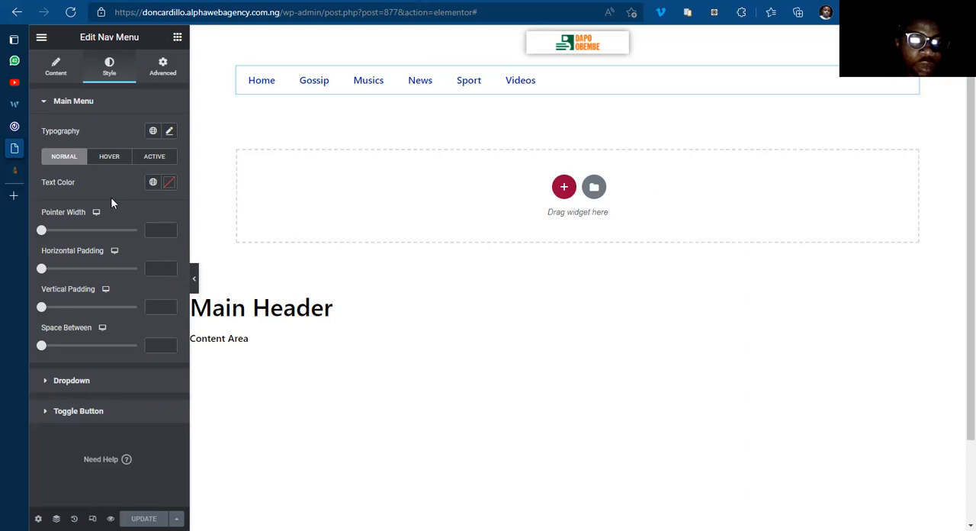
click(164, 68)
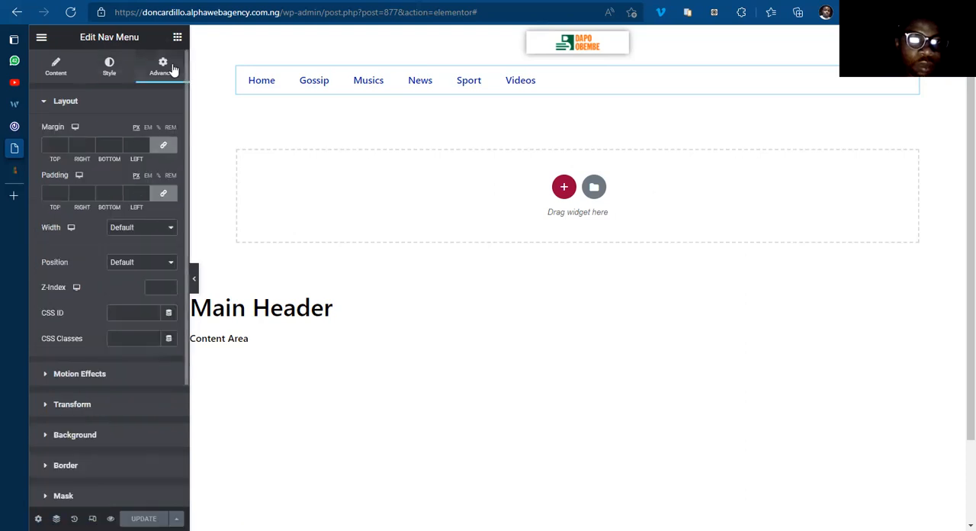
click(79, 436)
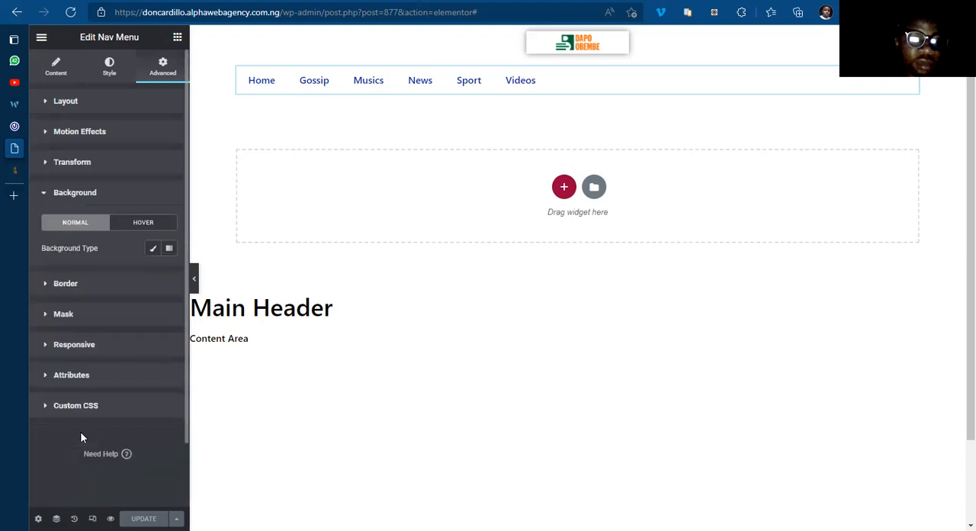
click(154, 249)
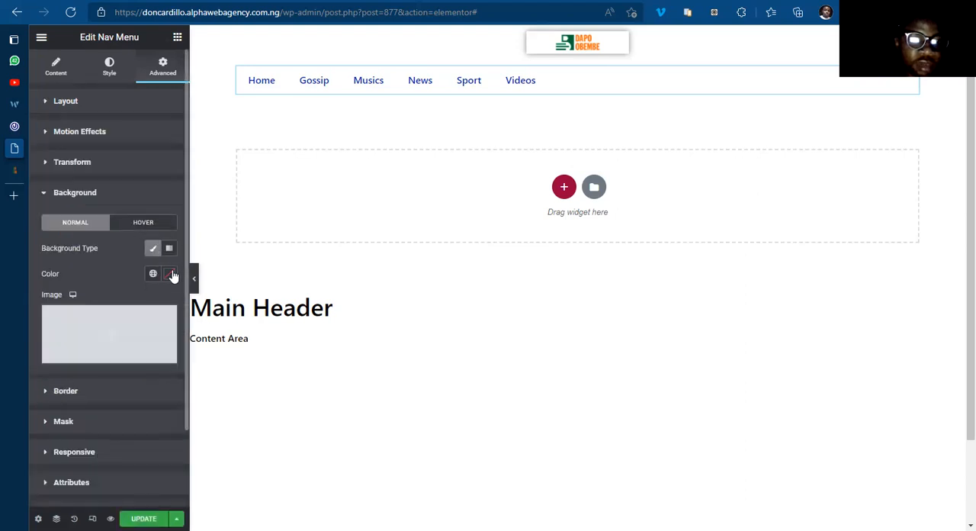
click(169, 275)
drag(113, 340, 106, 329)
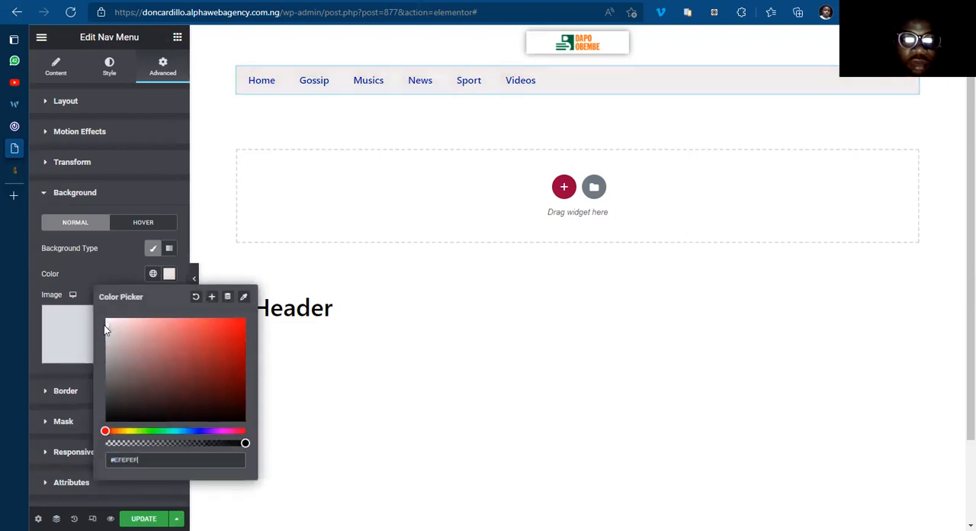
click(169, 274)
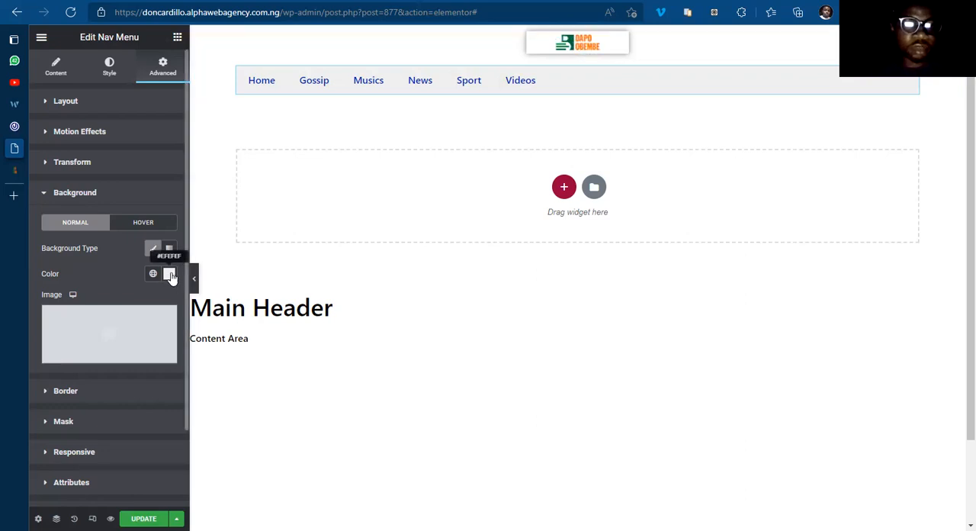
click(95, 194)
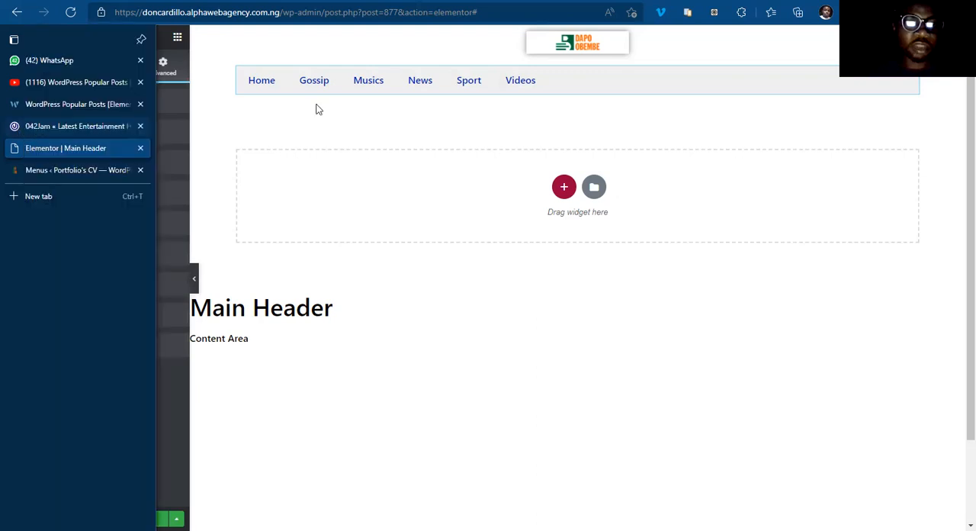
Step: Check the header spacing on 042jam.com, then set the header section's top margin to 40 px in Elementor
click(76, 126)
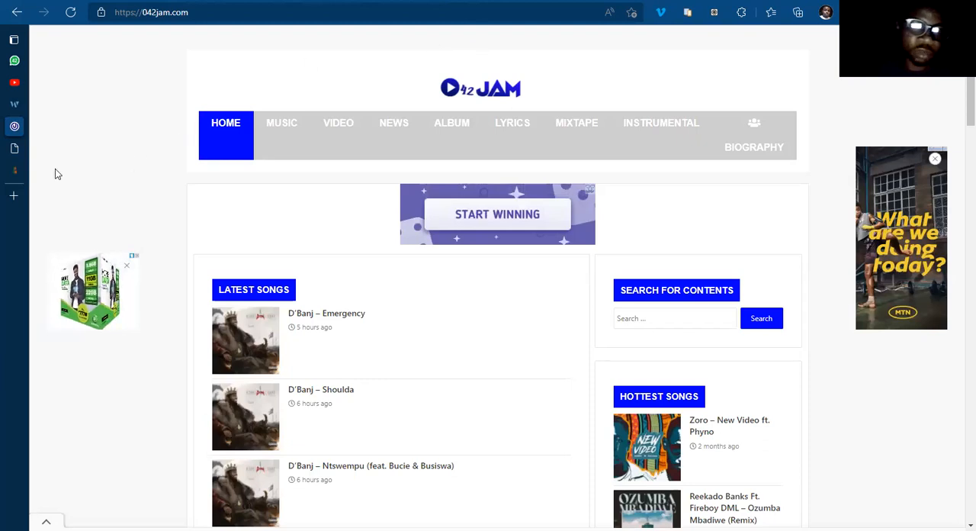
click(81, 148)
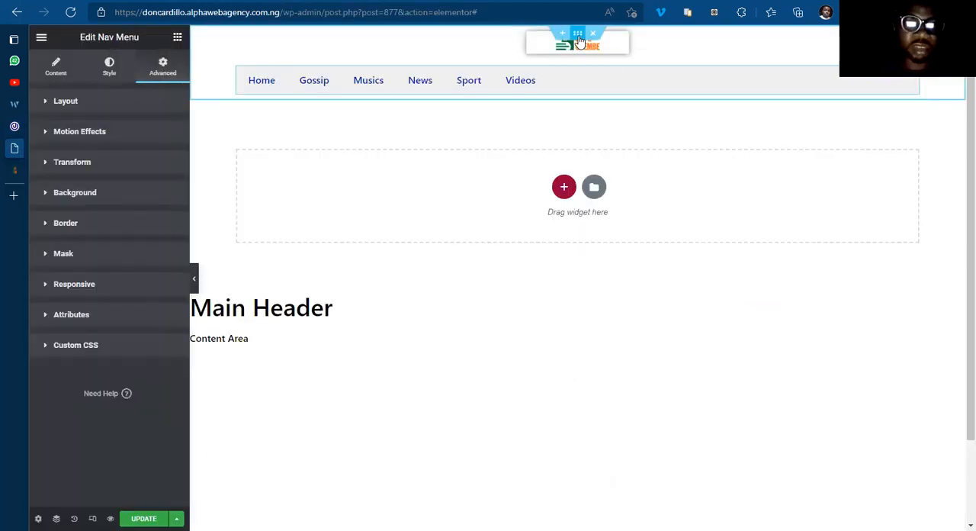
click(579, 40)
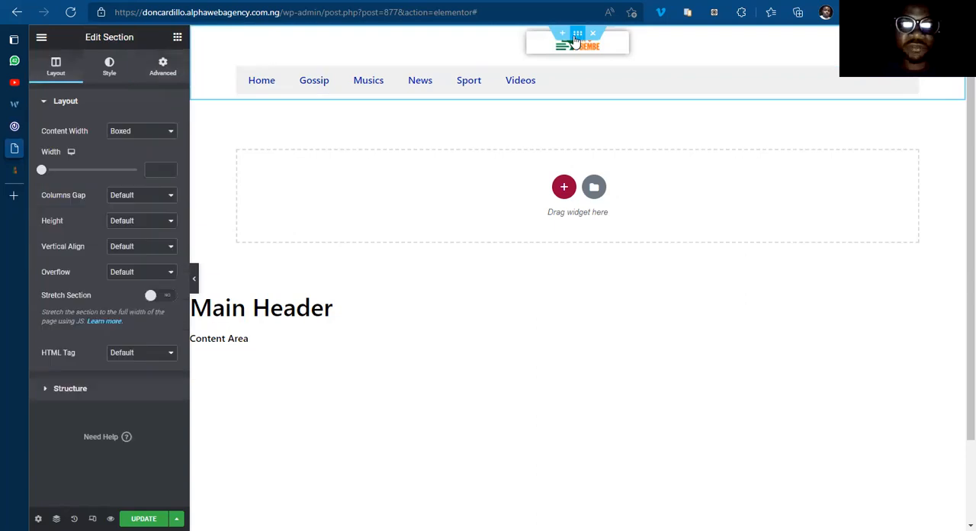
click(163, 69)
click(160, 144)
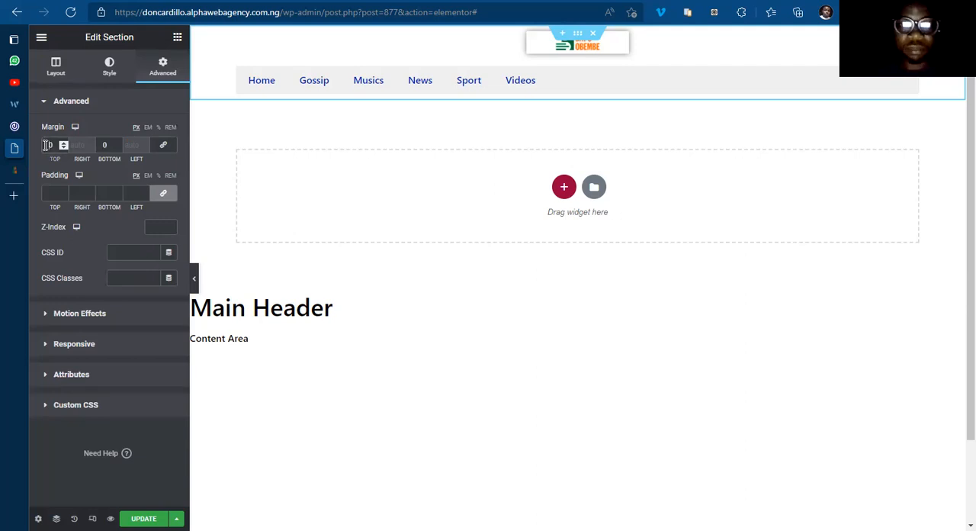
text(2)
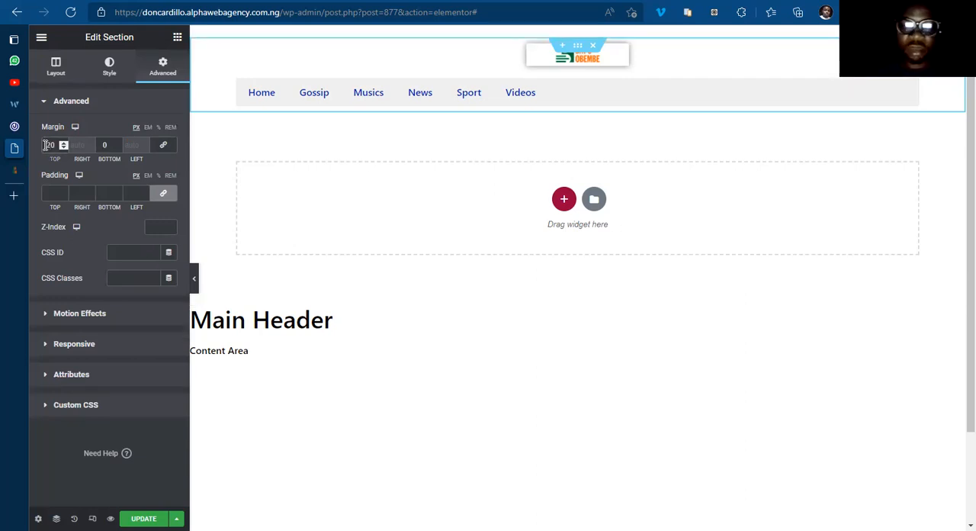
key(BackSpace)
text(3)
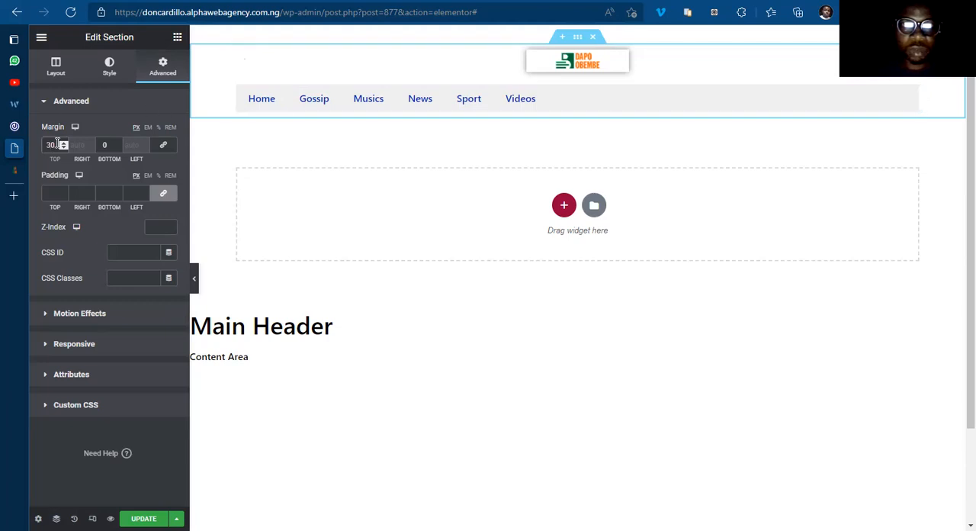
key(BackSpace)
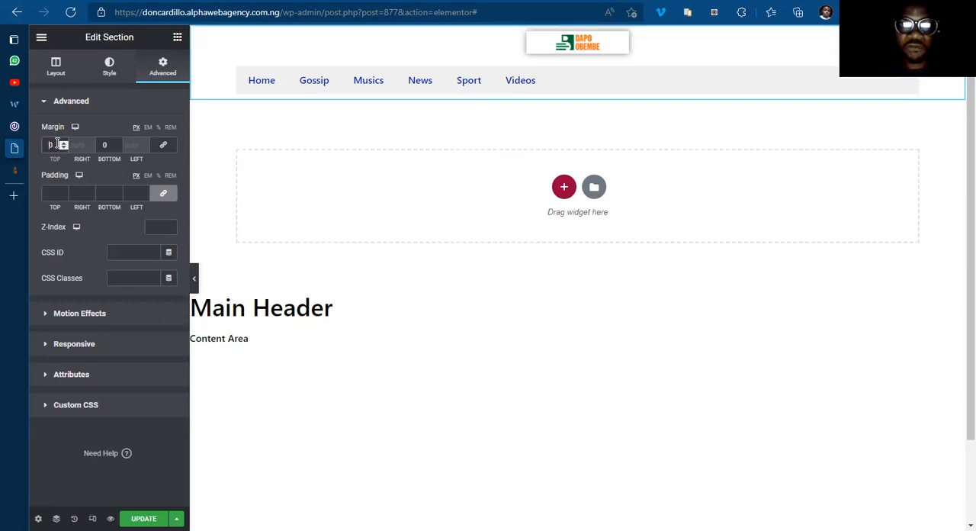
text(4)
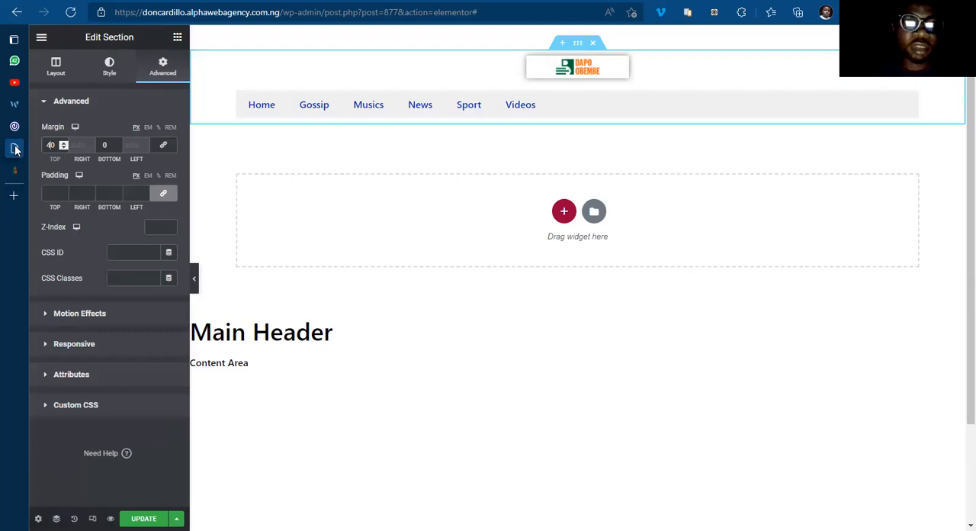
Step: Examine the 042jam.com home page from header to pagination for its section layout and background colours
mouse_move(55, 125)
click(129, 131)
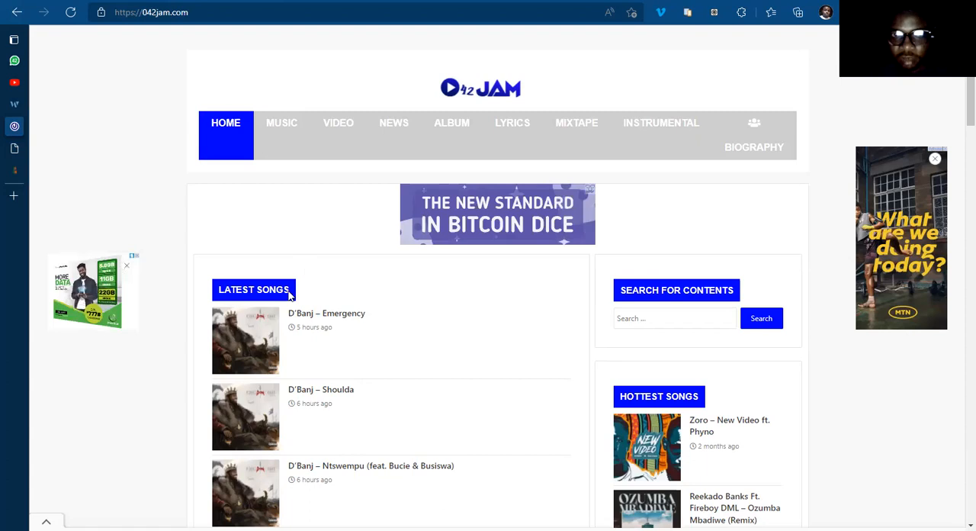
scroll(298, 313, down, 5)
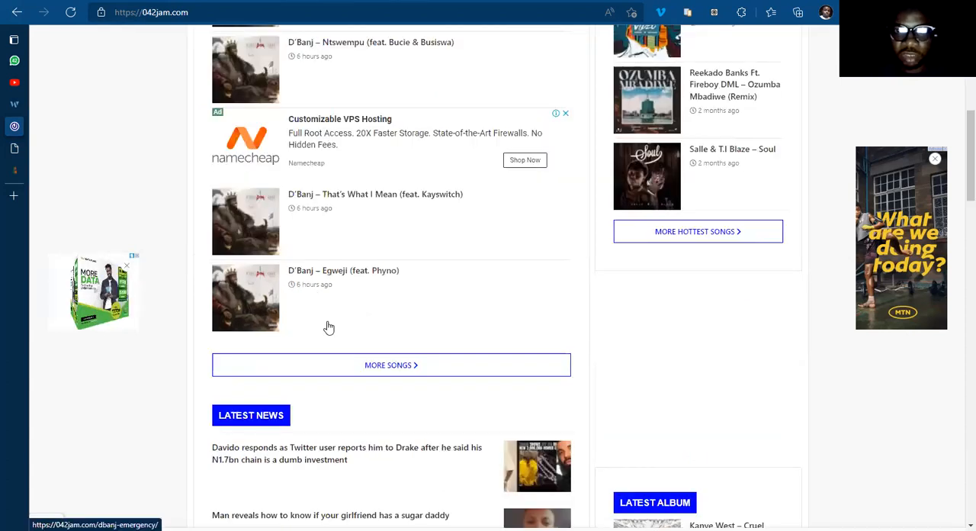
scroll(320, 326, down, 6)
scroll(336, 334, down, 8)
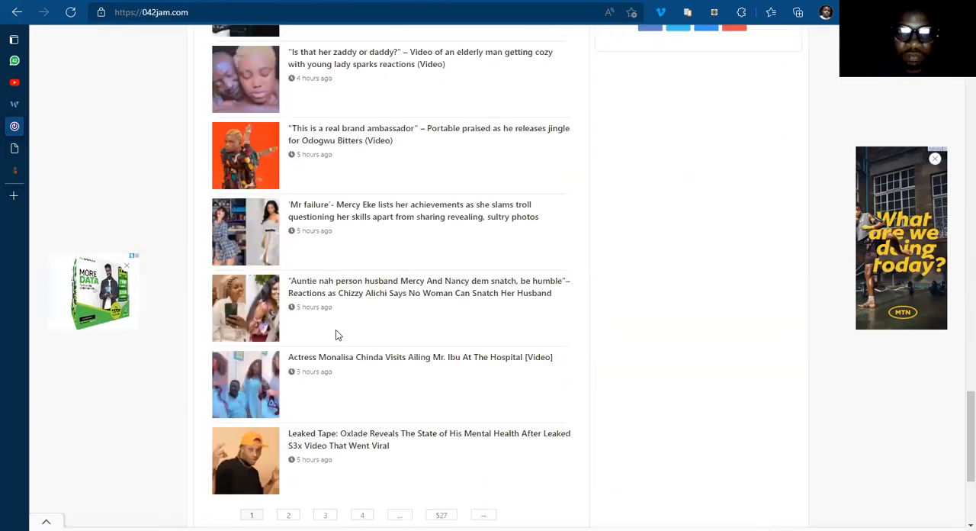
scroll(335, 333, up, 4)
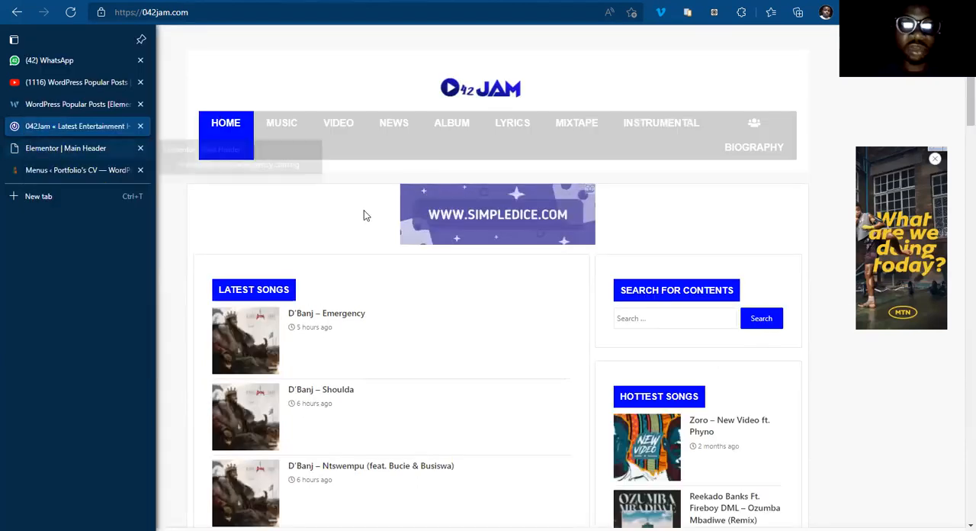
Step: Return to the Main Header template and give the header's column a classic background in #FFFFFF
click(67, 150)
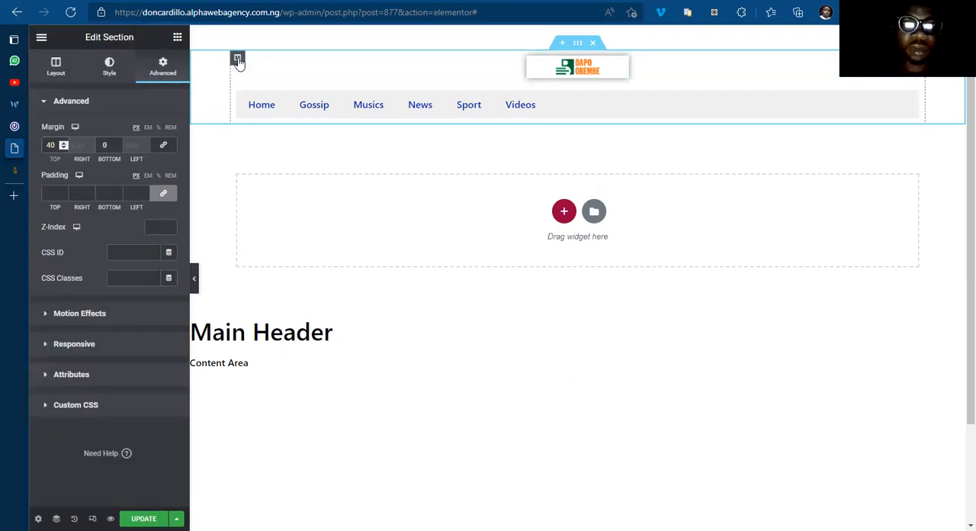
click(238, 63)
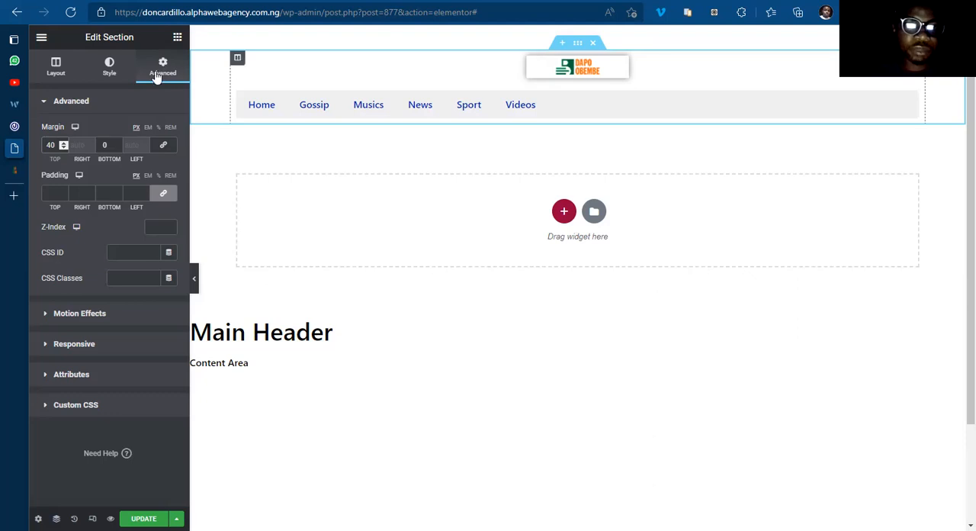
click(109, 70)
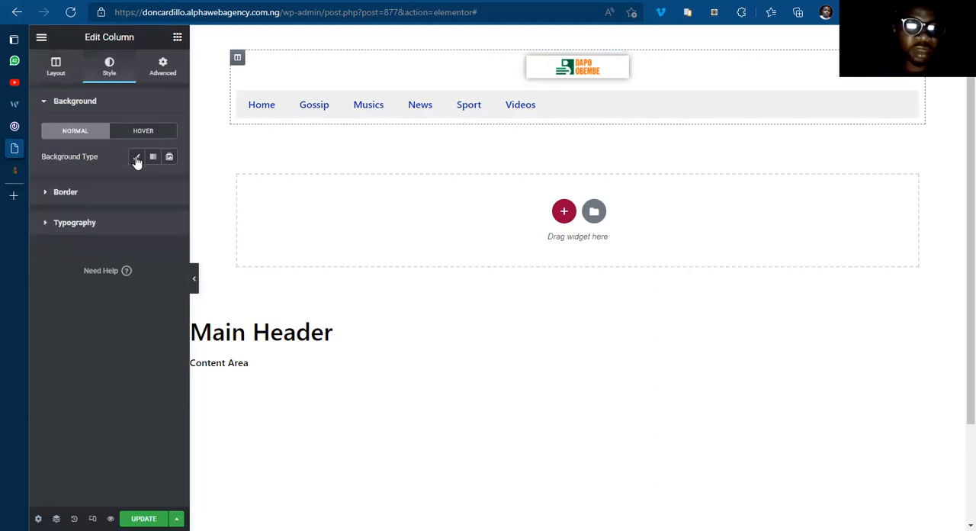
click(136, 156)
click(166, 185)
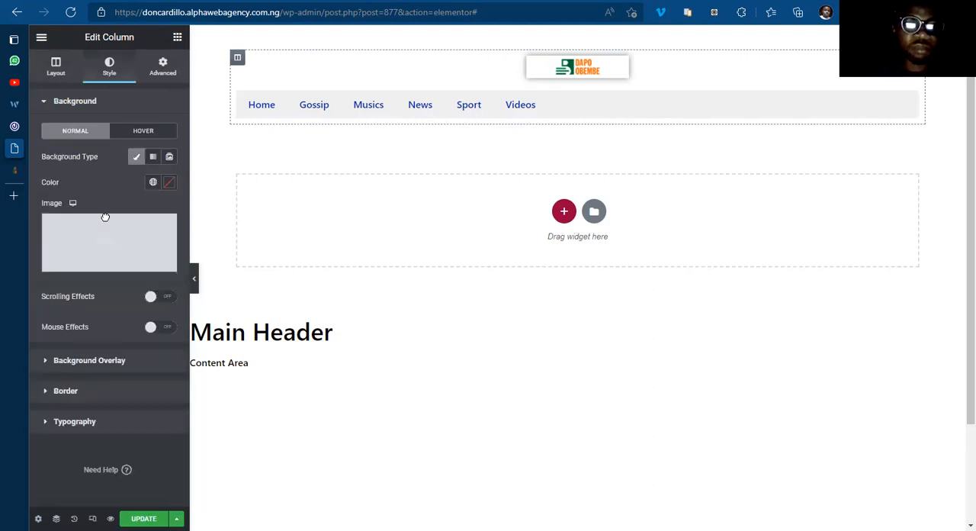
text(#FFFFFF)
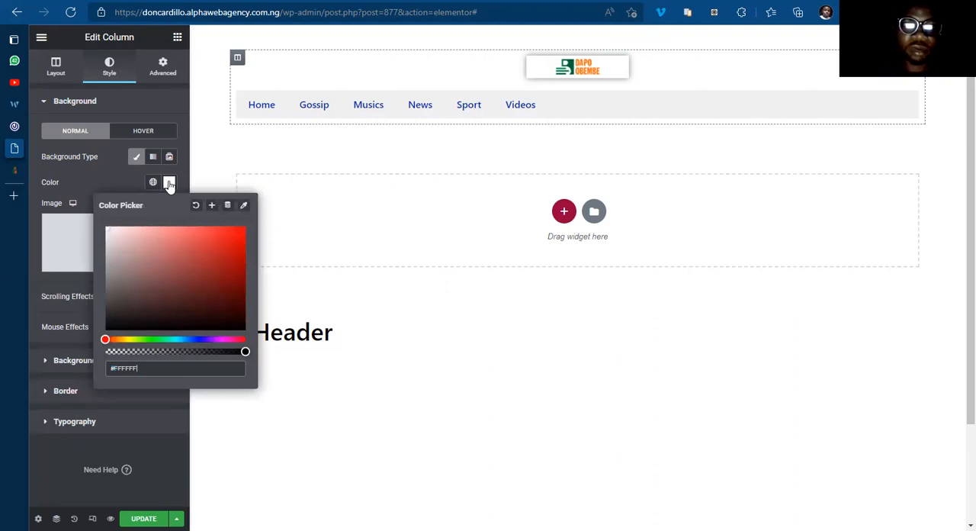
click(363, 79)
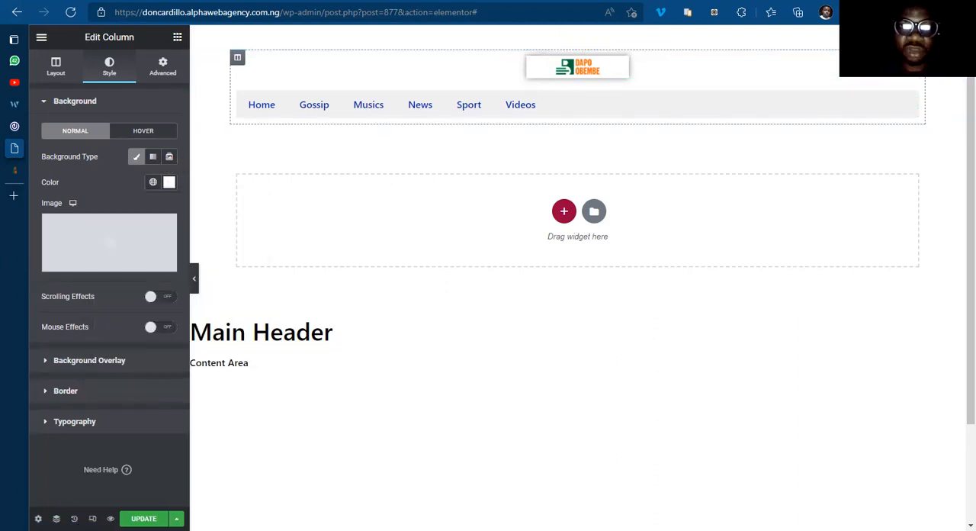
Step: Set the whole header template's background to a classic light grey, #E1E1E1, in the Header Settings
click(38, 518)
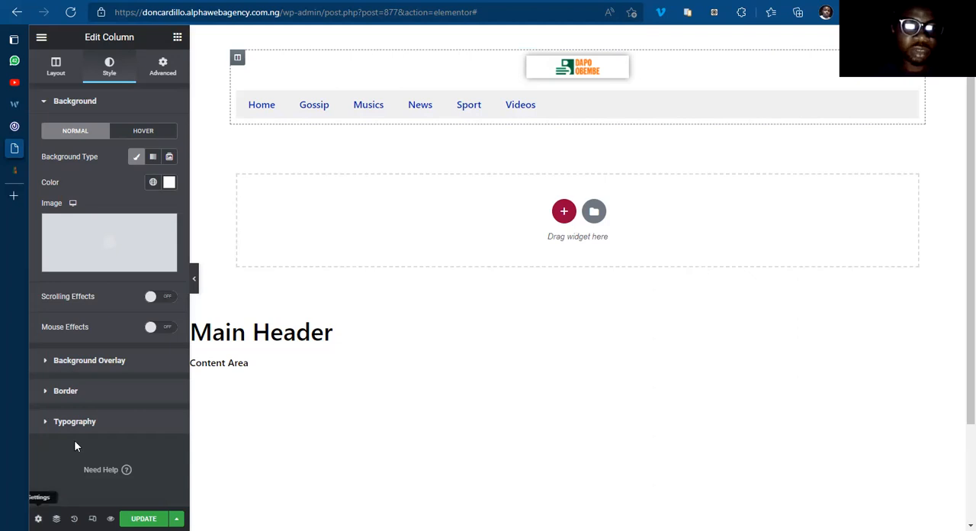
click(158, 74)
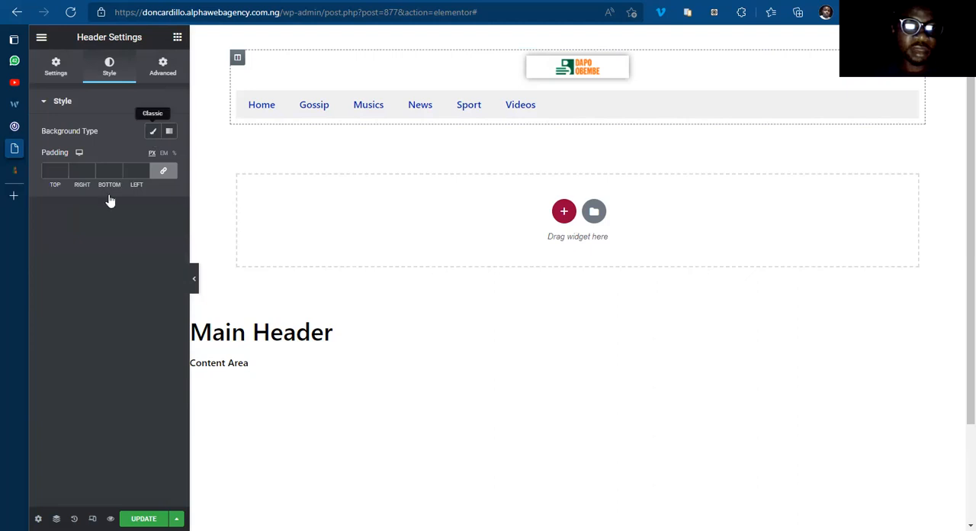
click(152, 130)
click(170, 157)
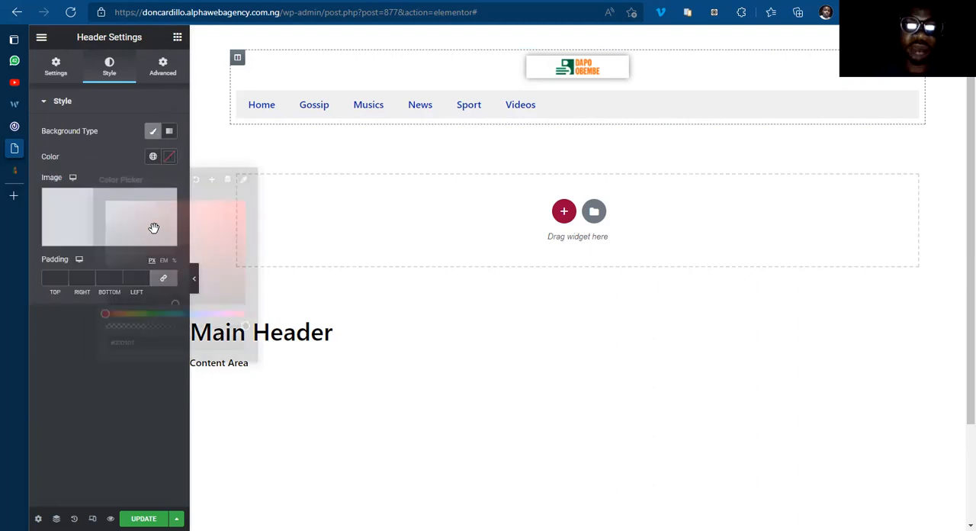
click(154, 228)
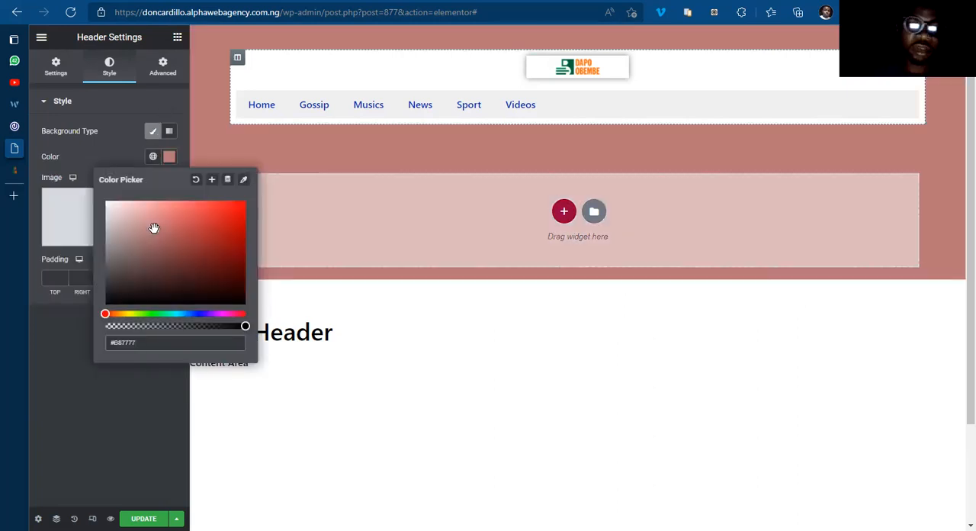
click(107, 216)
drag(104, 217, 103, 213)
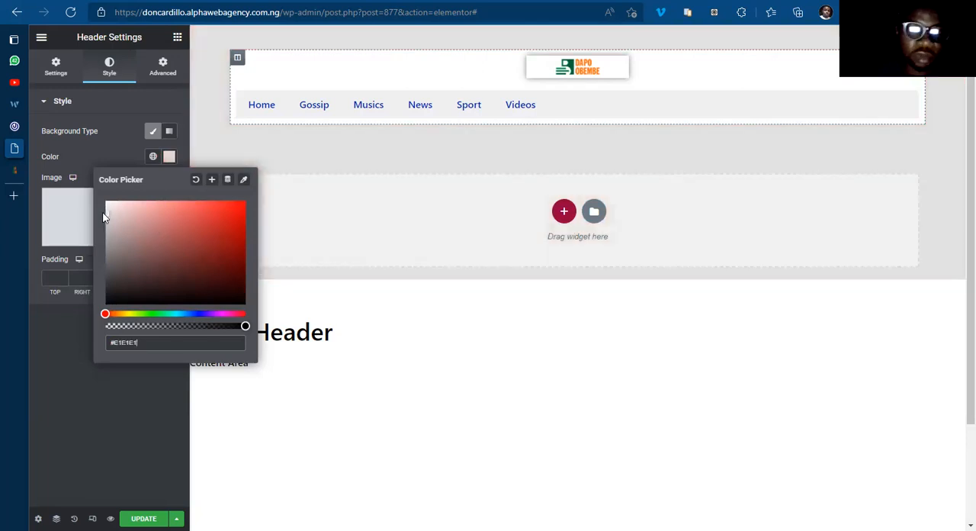
click(168, 157)
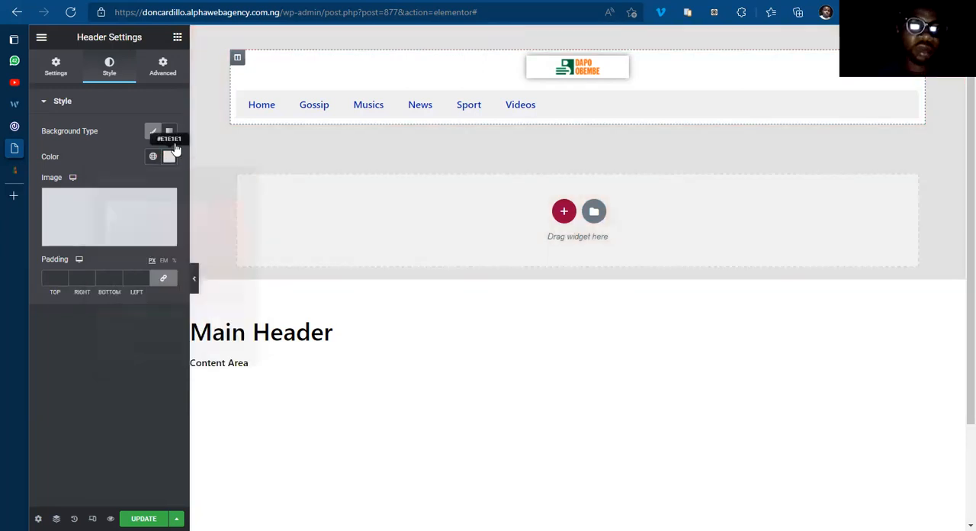
Step: Align the header's nav menu items to the center
click(178, 37)
click(151, 64)
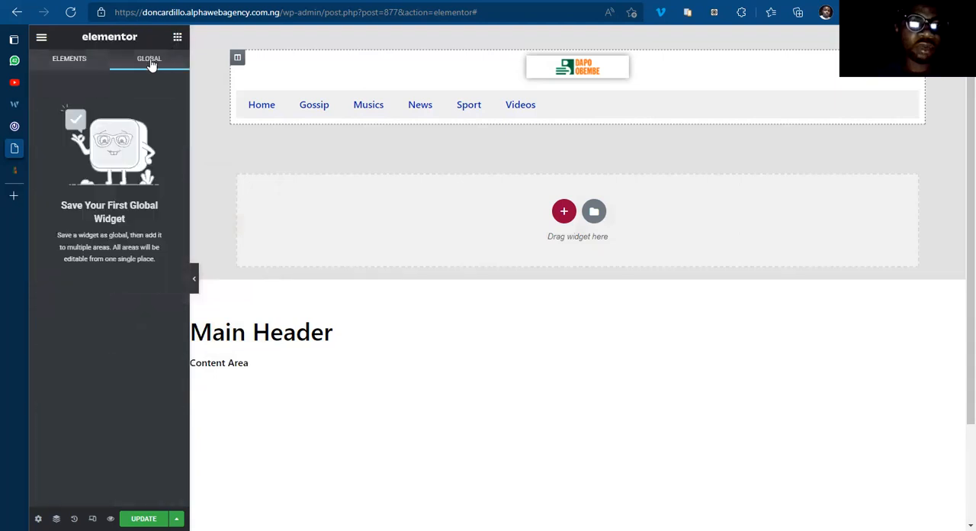
click(76, 65)
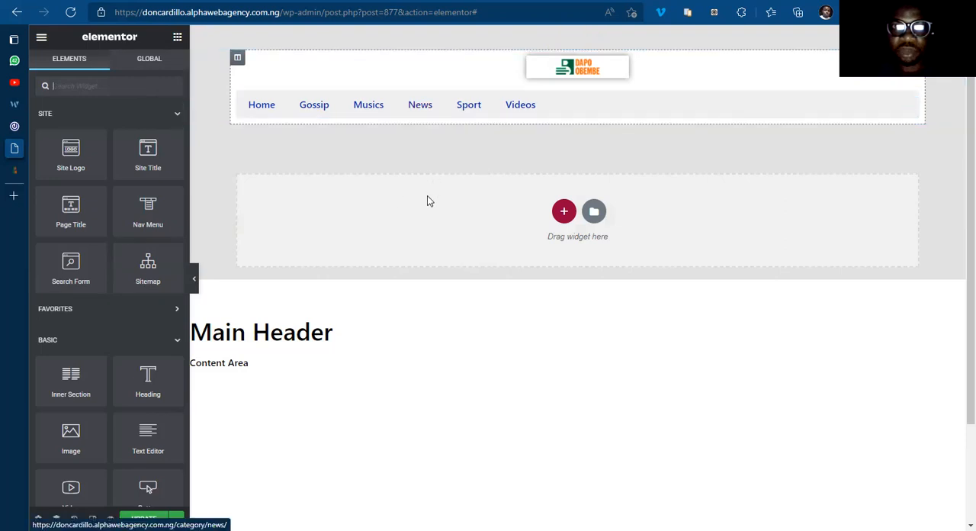
click(559, 104)
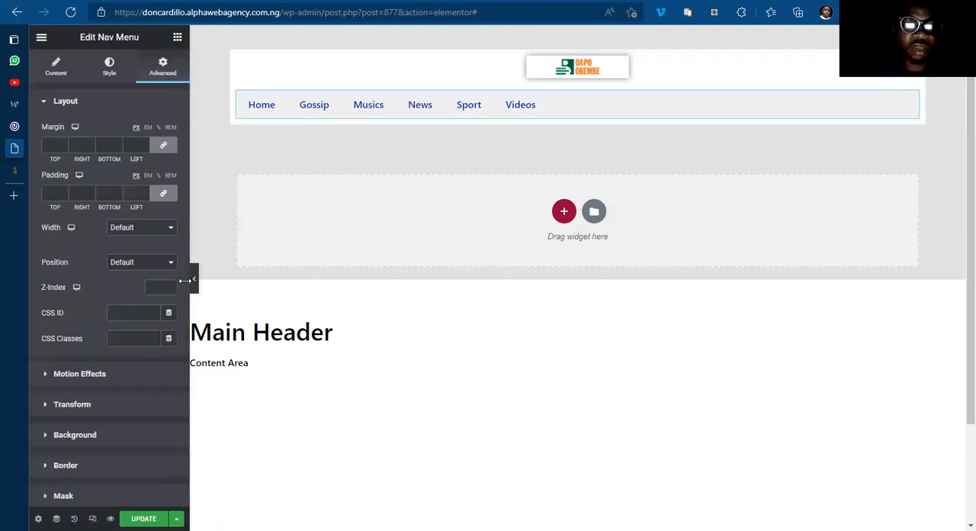
click(59, 71)
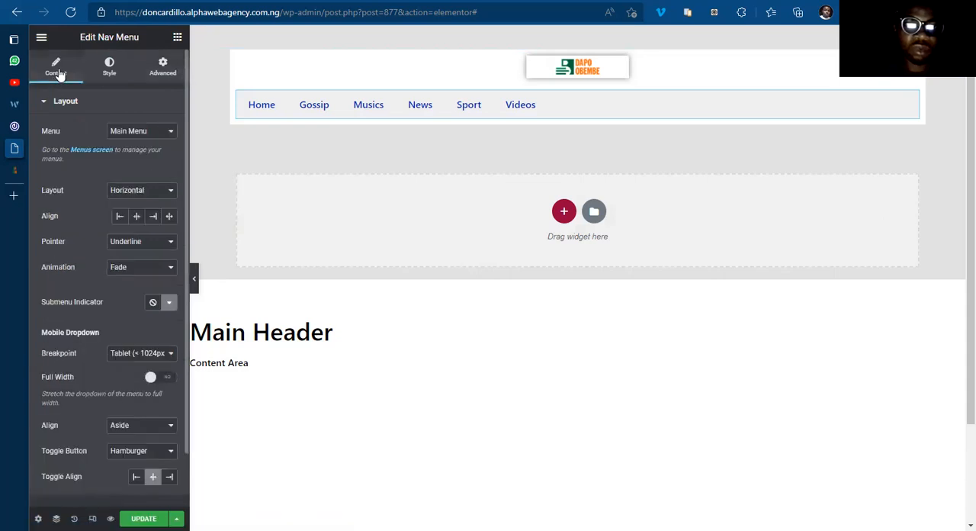
click(137, 218)
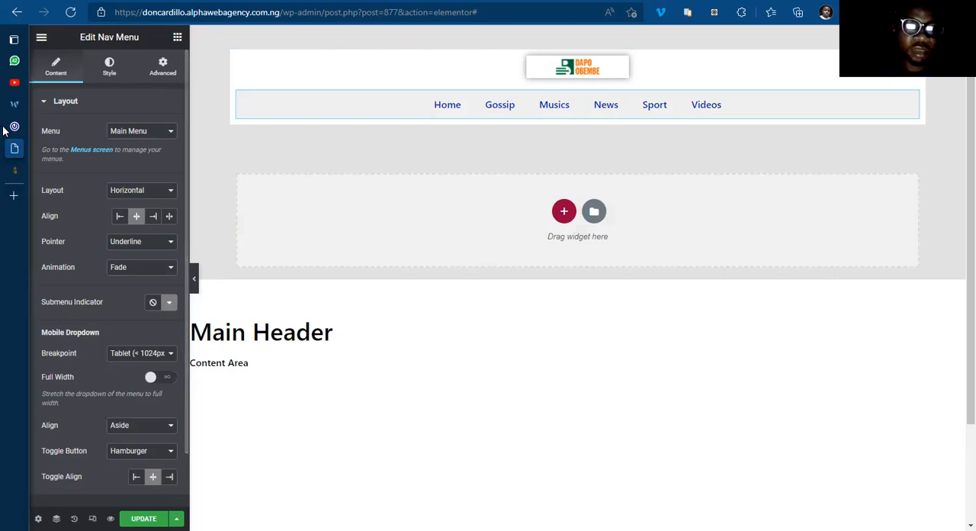
Step: Check the menu bar on 042jam.com, then set the nav menu's pointer style to Background in the Main Header template
click(57, 127)
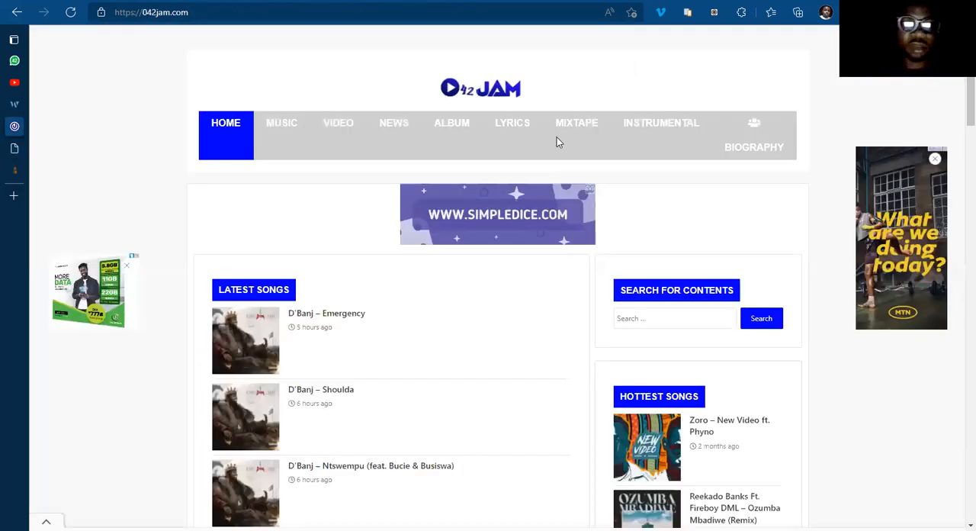
click(38, 148)
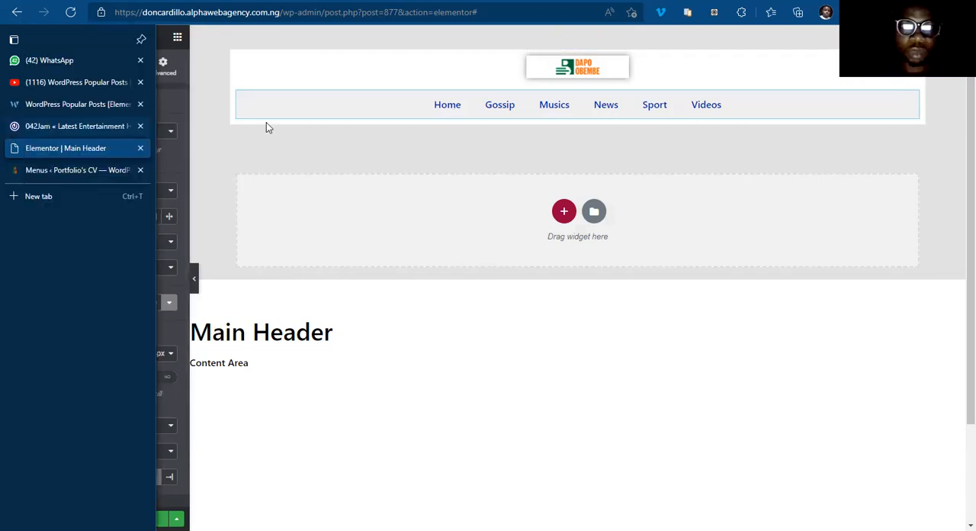
key(ctrl+shift+Tab)
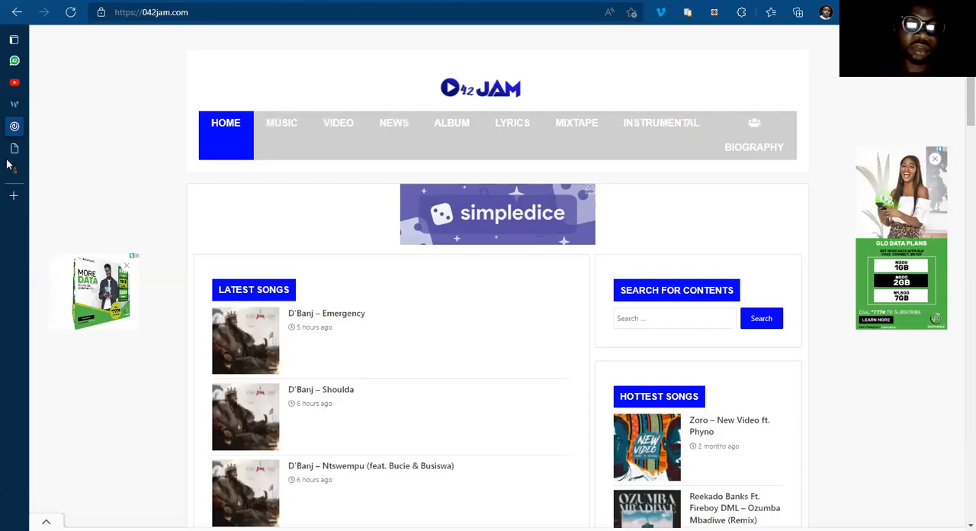
key(ctrl+Tab)
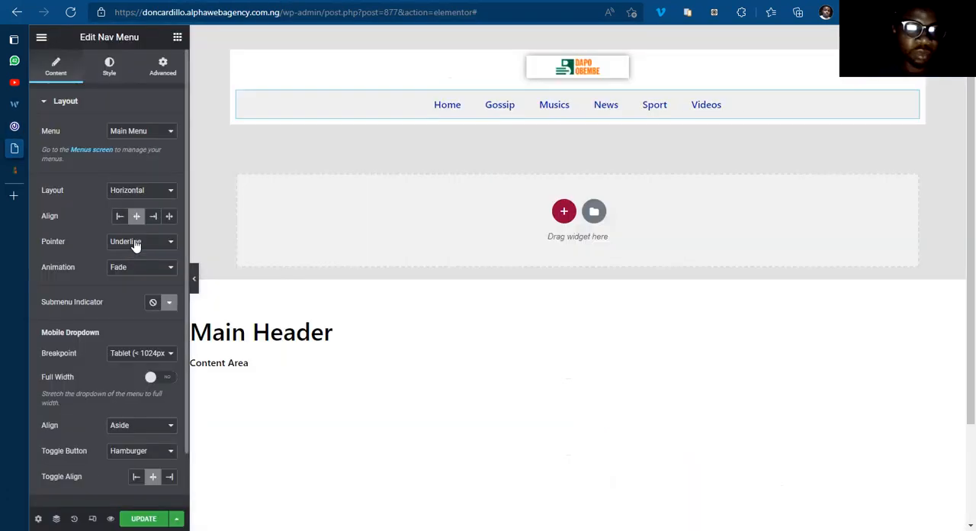
click(135, 242)
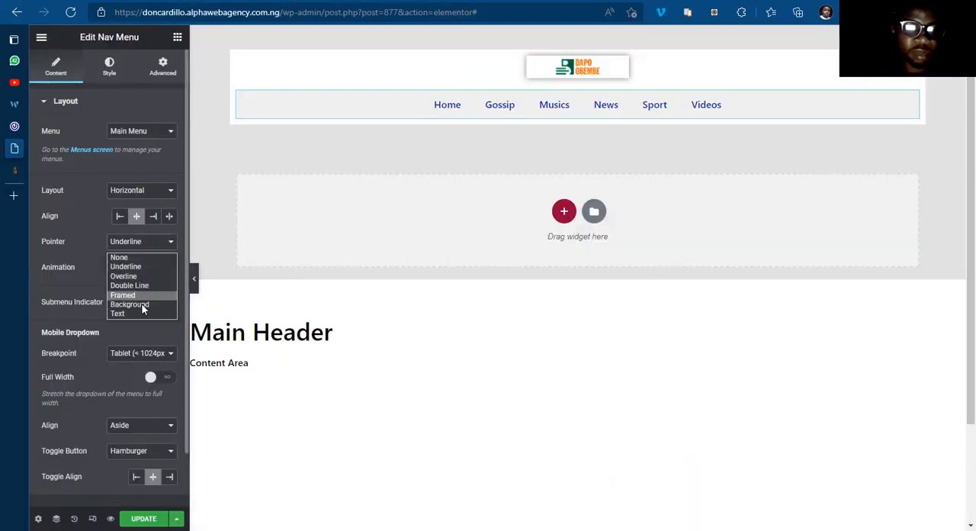
click(141, 305)
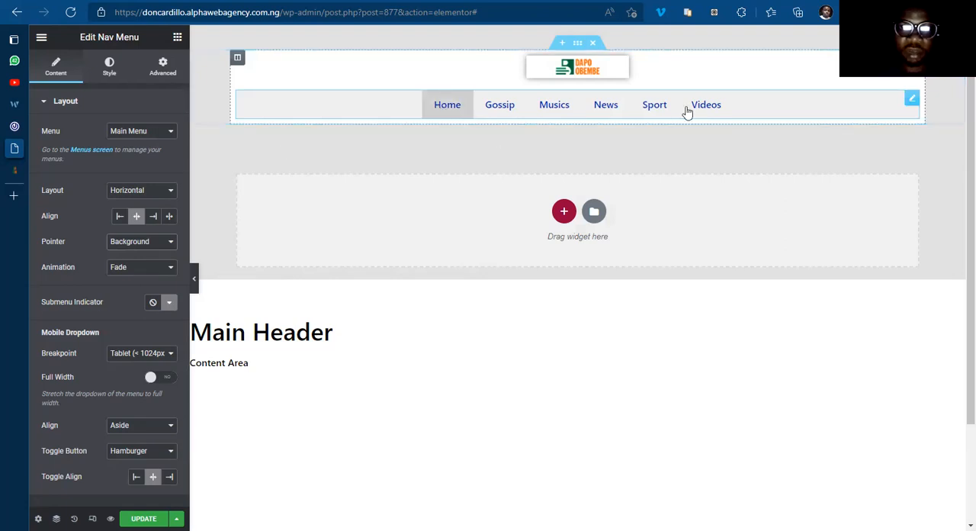
Step: Compare the menu styling on 042jam.com with the nav menu's layout options in the Main Header template
click(17, 126)
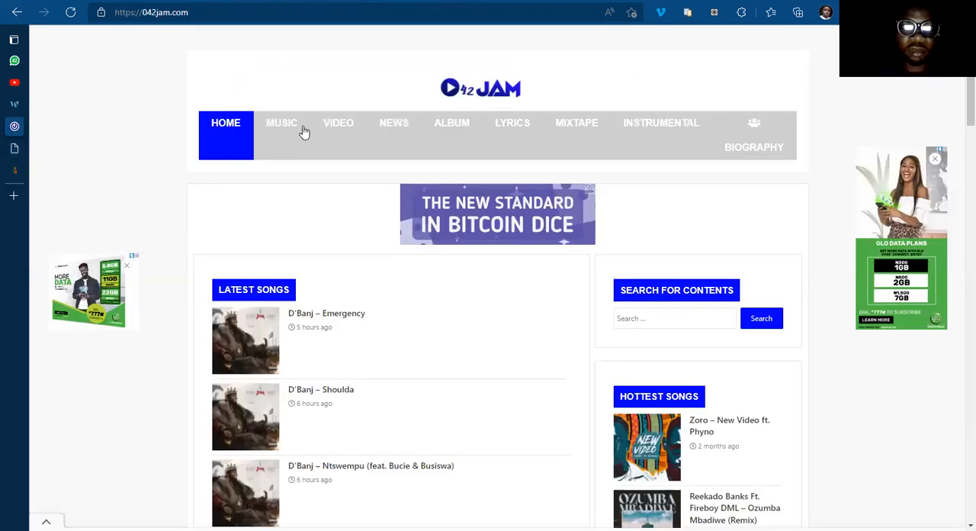
click(16, 147)
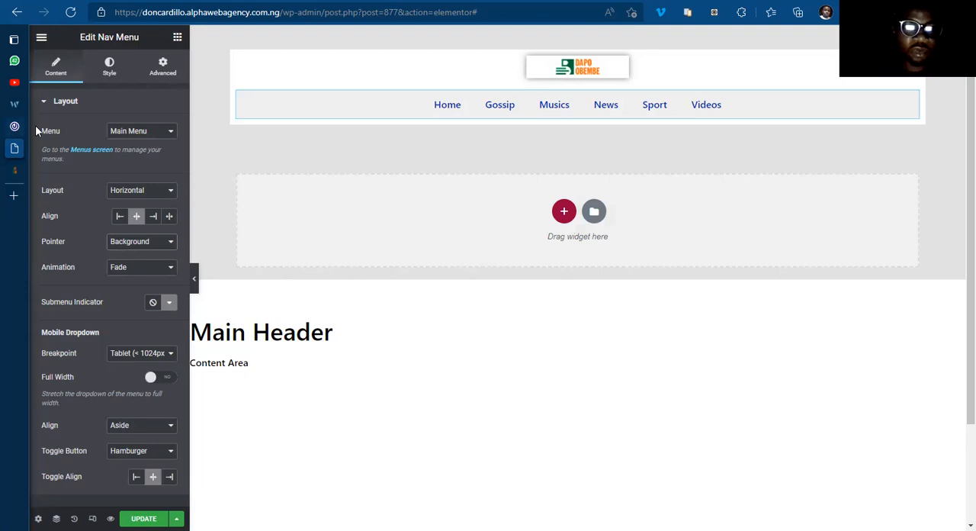
click(39, 125)
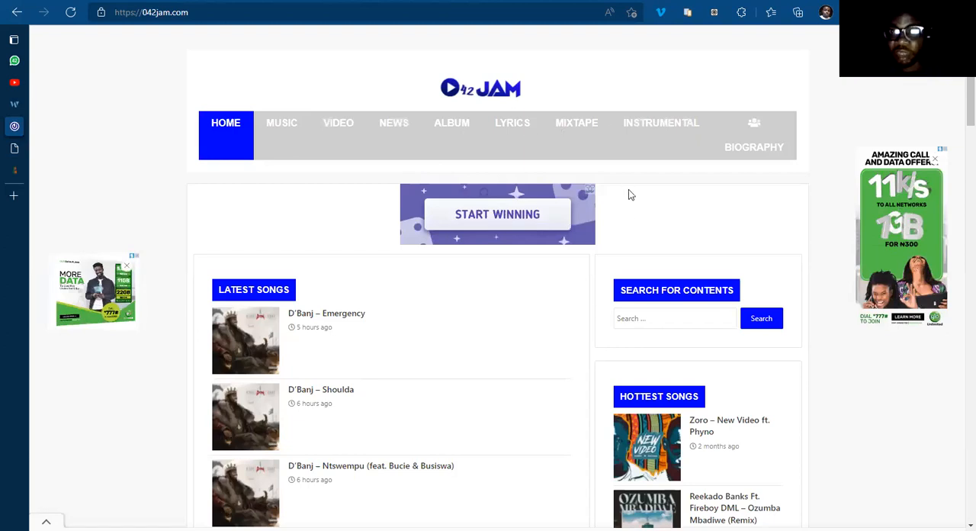
mouse_move(41, 139)
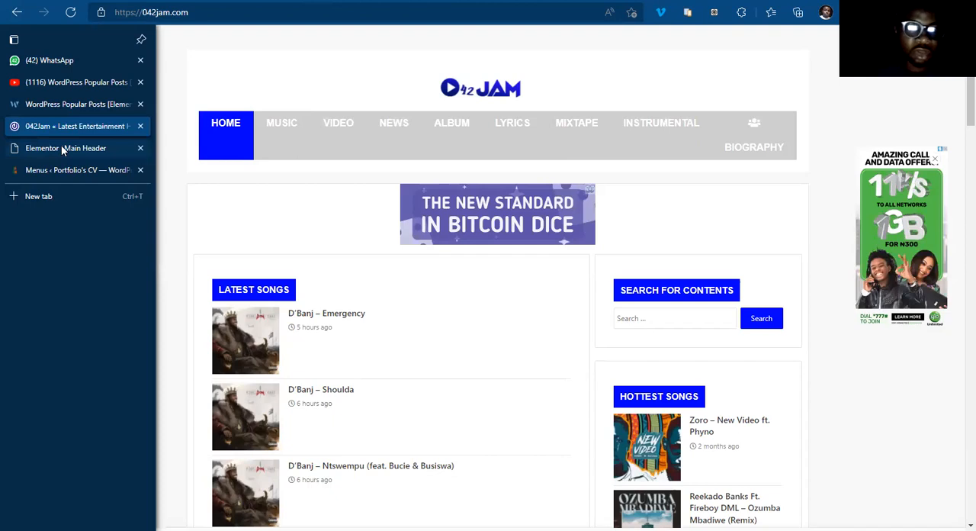
click(63, 148)
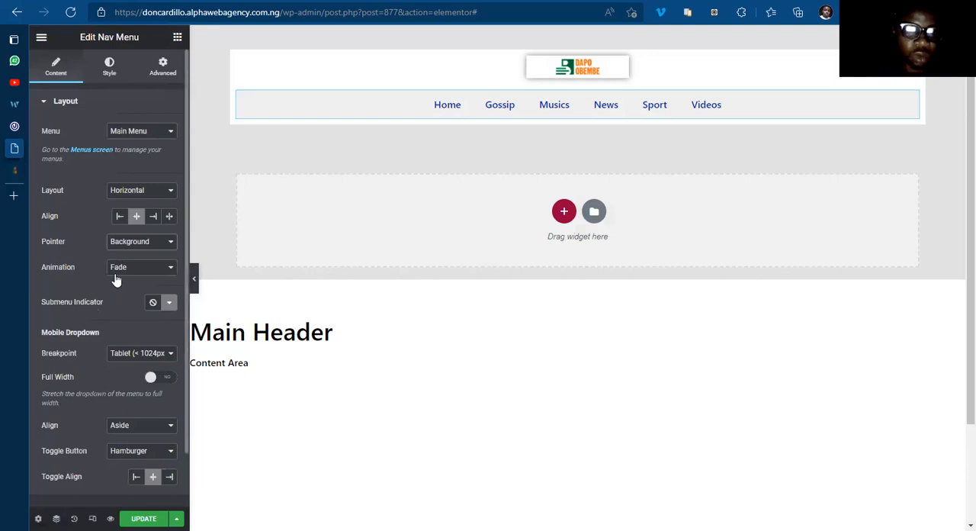
scroll(120, 328, down, 1)
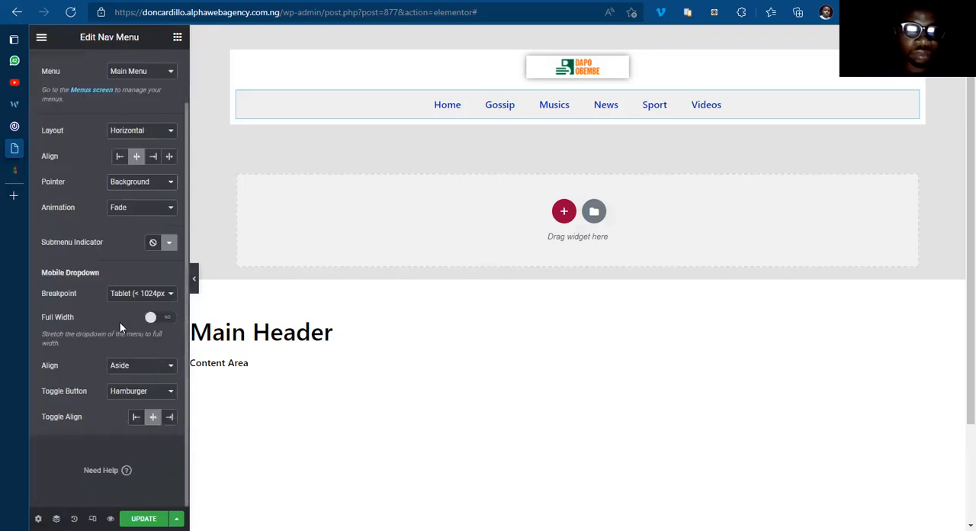
scroll(120, 328, up, 1)
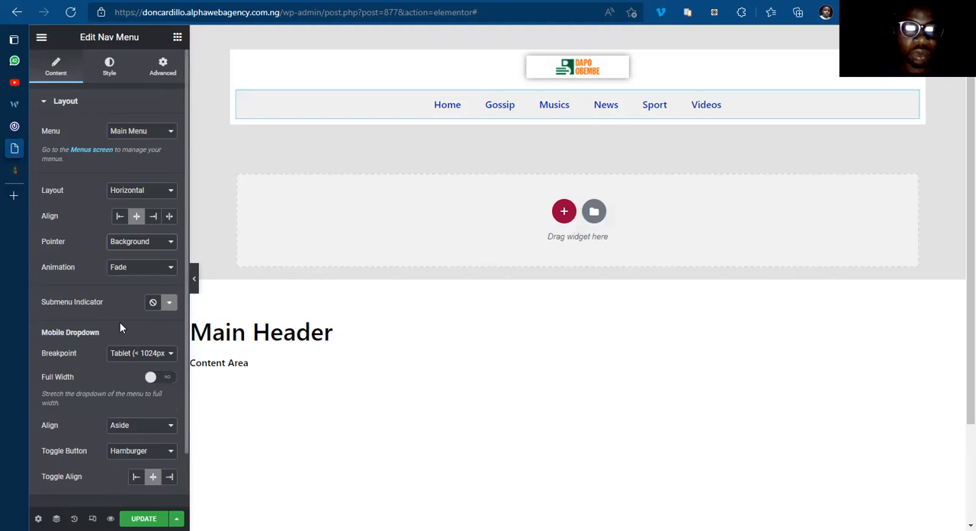
Step: Set the nav menu's typography to uppercase with a font weight of 700
click(109, 71)
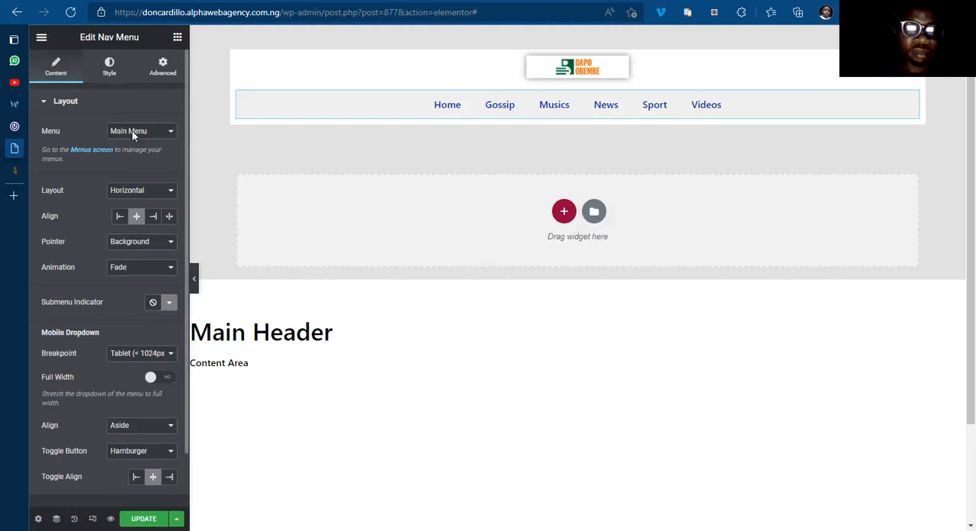
click(169, 132)
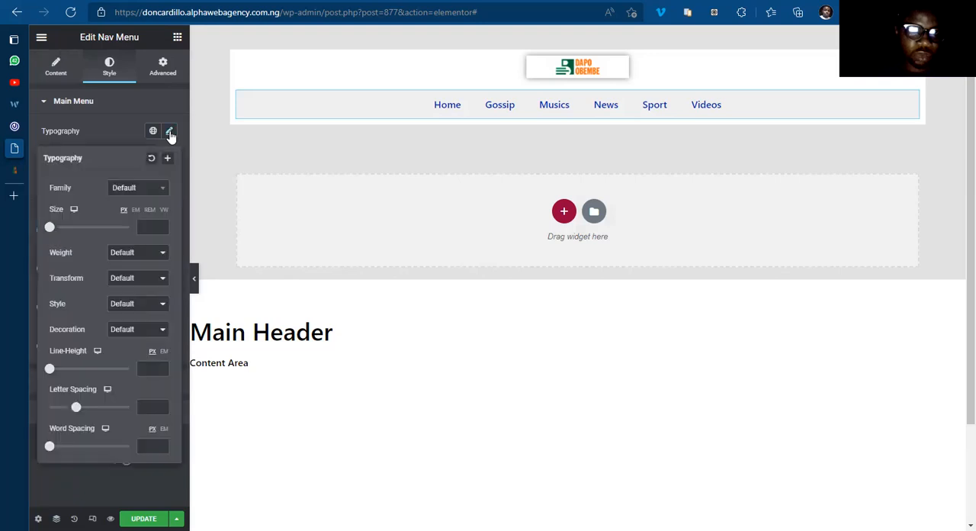
click(141, 279)
click(141, 302)
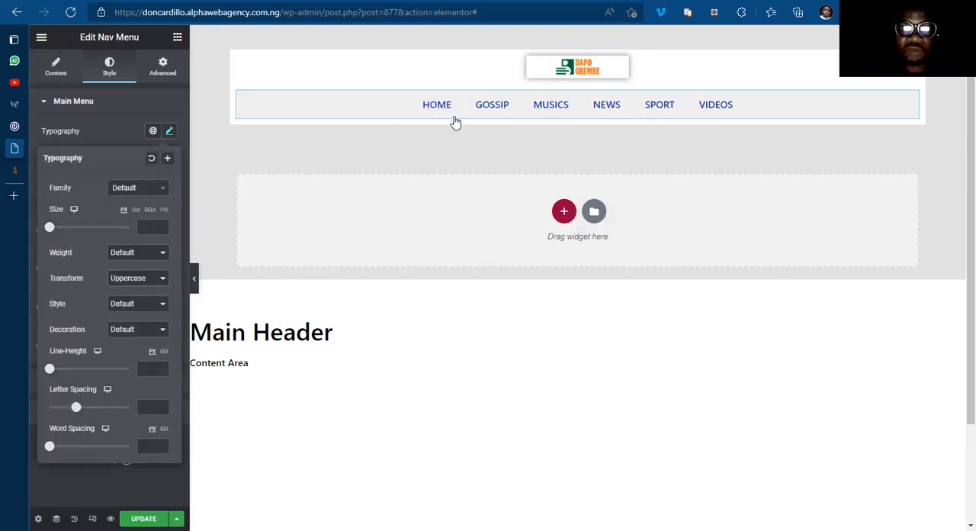
click(134, 254)
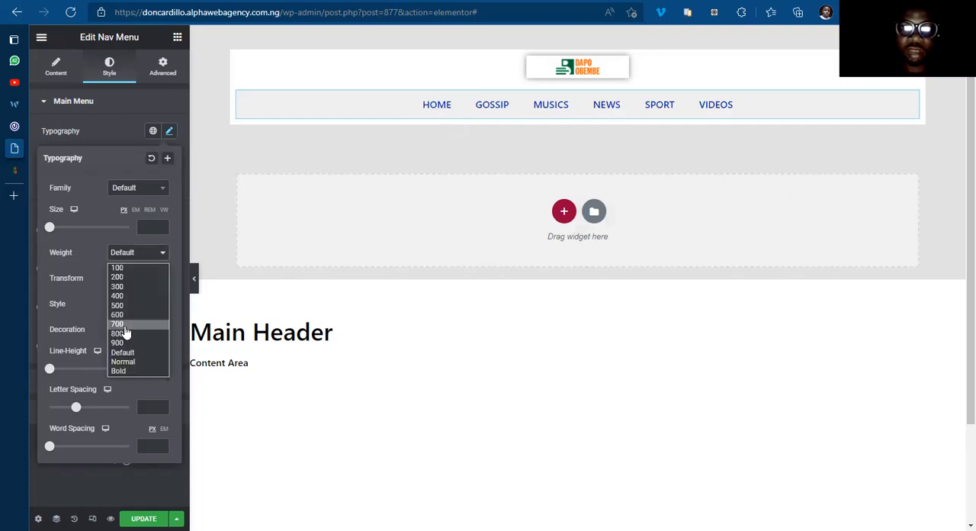
click(125, 324)
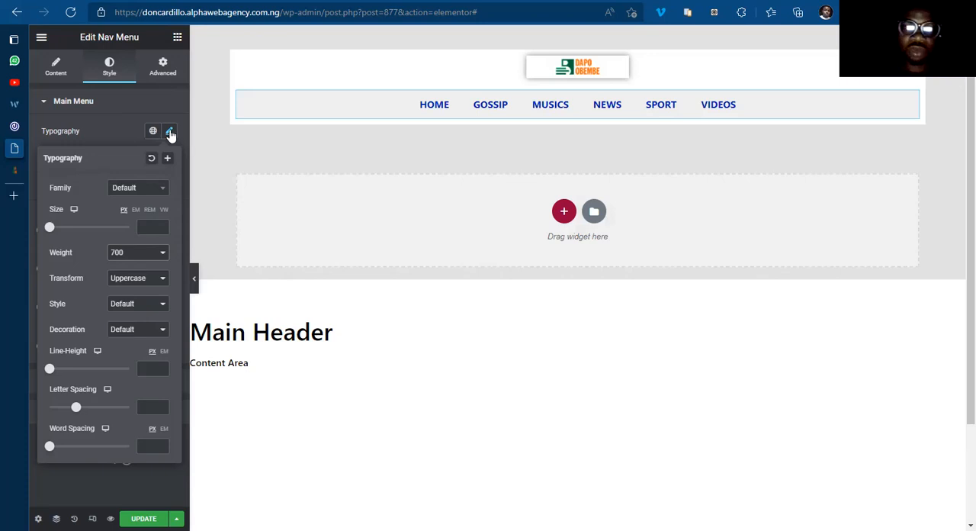
Step: Set the nav menu's font family to Roboto
click(150, 190)
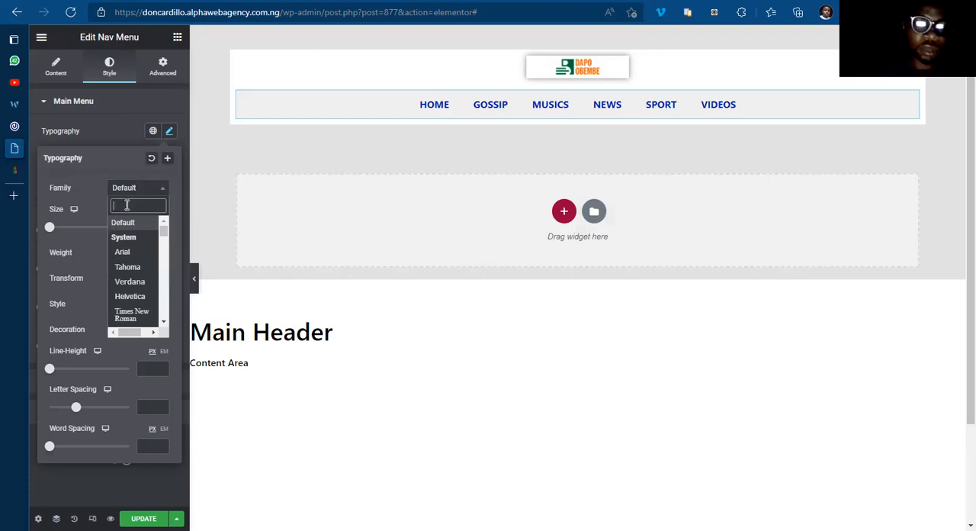
text(robo)
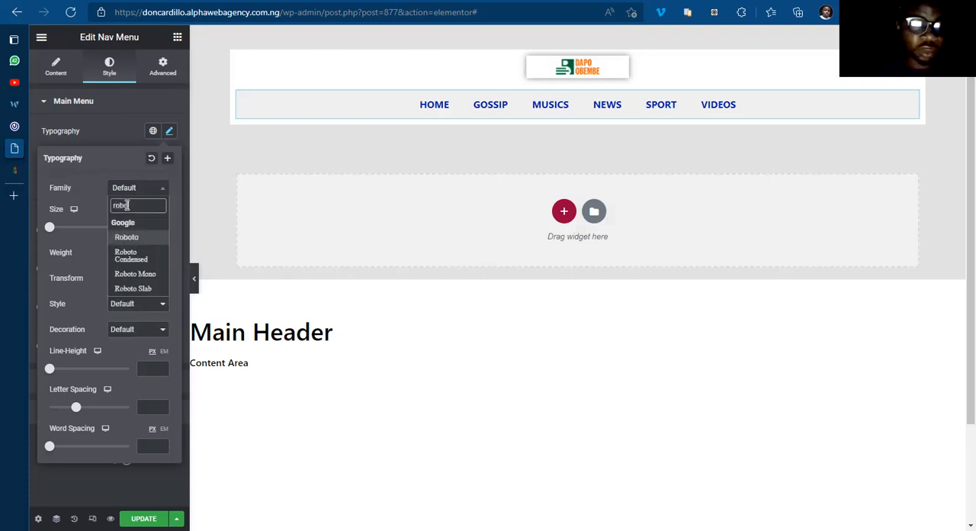
key(Return)
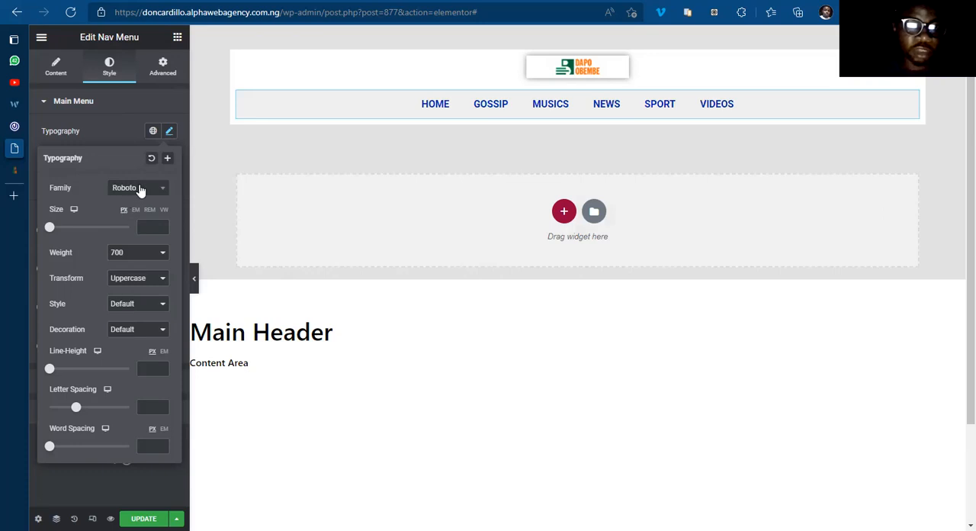
click(172, 134)
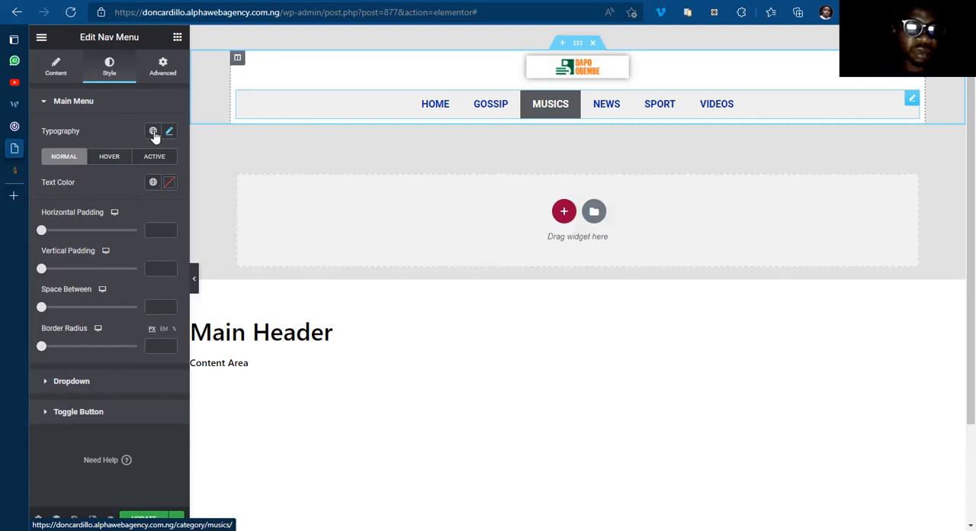
Step: Set the nav menu's hover pointer color to #000000 and check the hover effect on the Home item
click(109, 158)
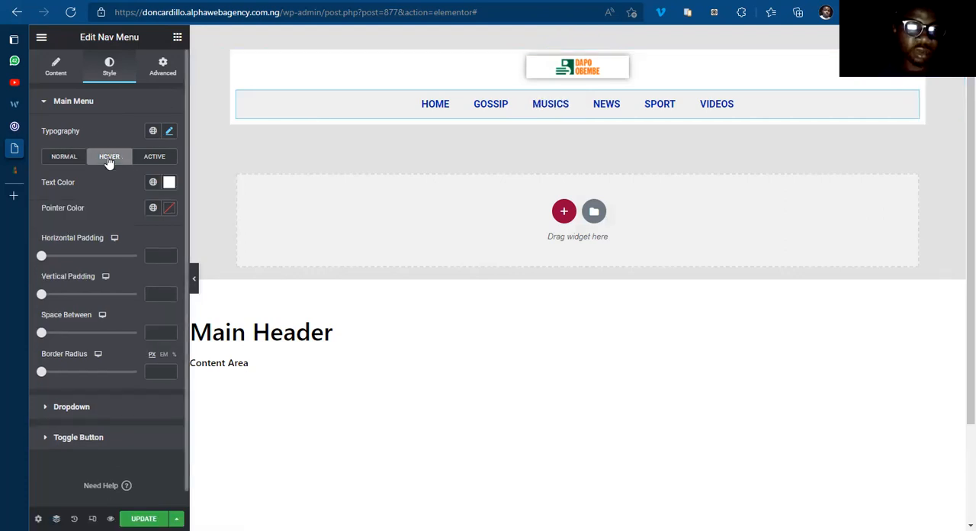
click(169, 211)
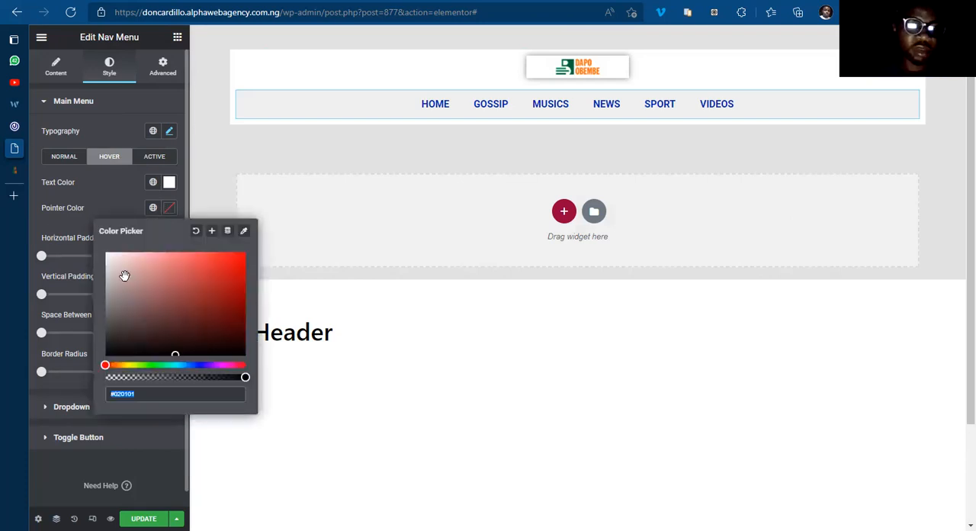
drag(75, 388, 74, 379)
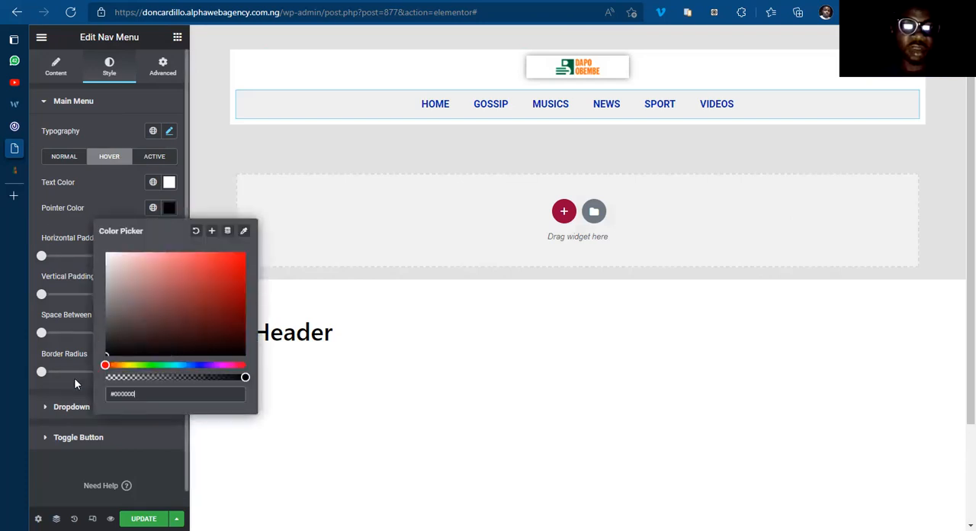
click(173, 212)
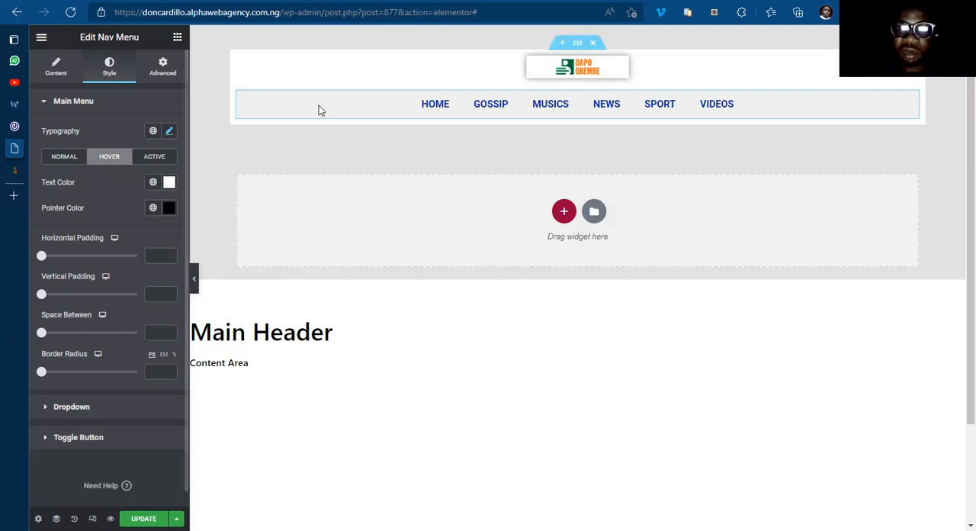
click(448, 110)
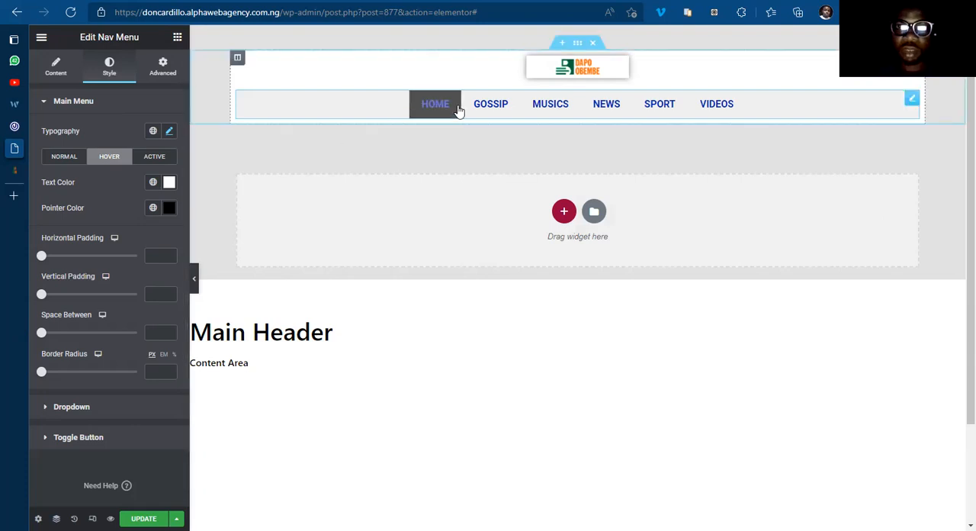
Step: Set the nav menu's active-item text color to #FFFFFF
click(158, 159)
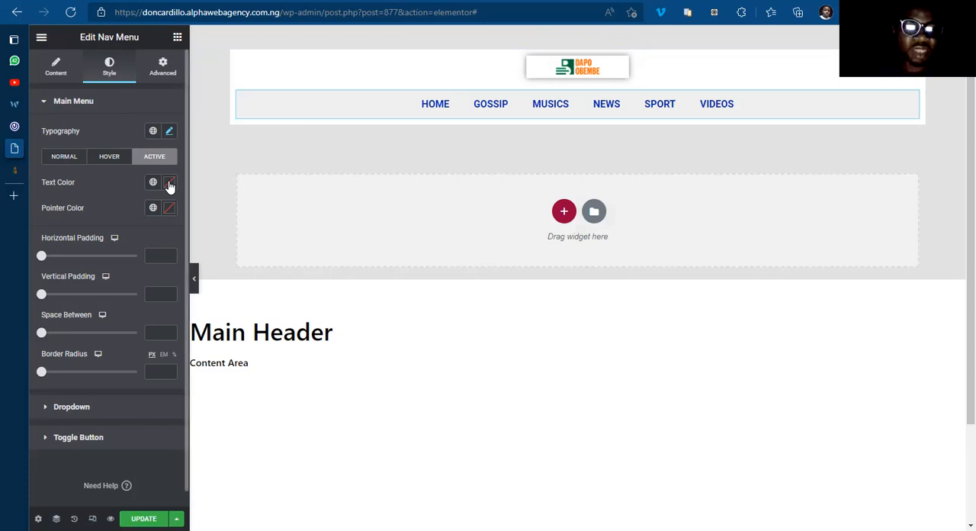
click(169, 186)
drag(83, 212, 74, 205)
click(170, 183)
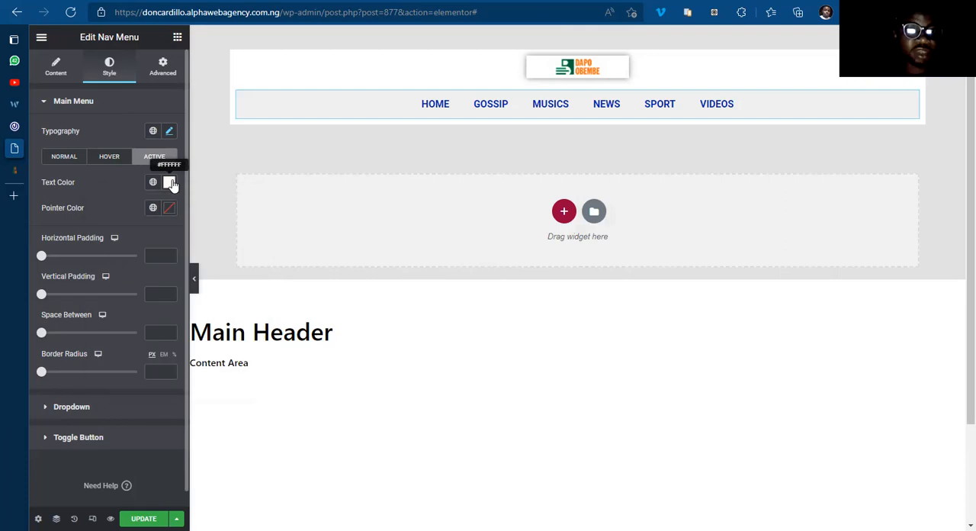
Step: Set the nav menu's active-item pointer color to the dark blue #032AAB
click(169, 209)
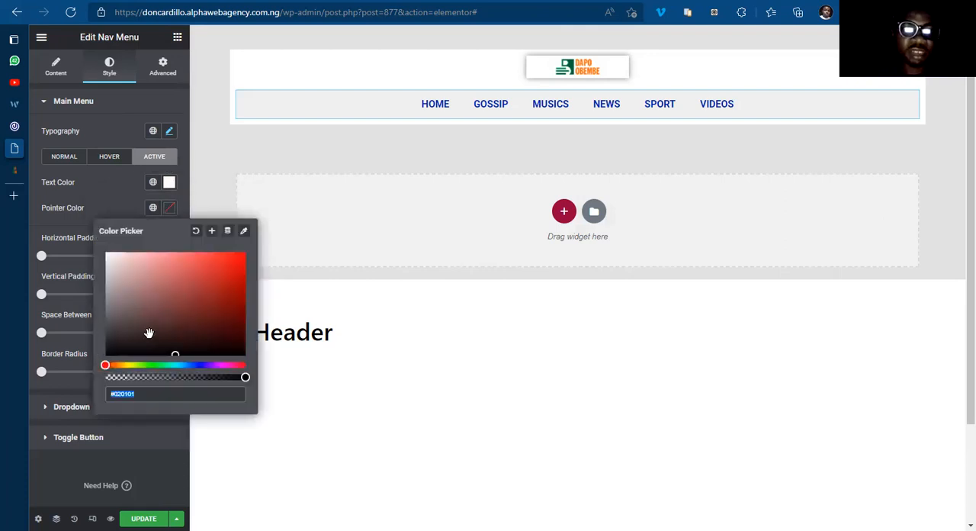
click(196, 366)
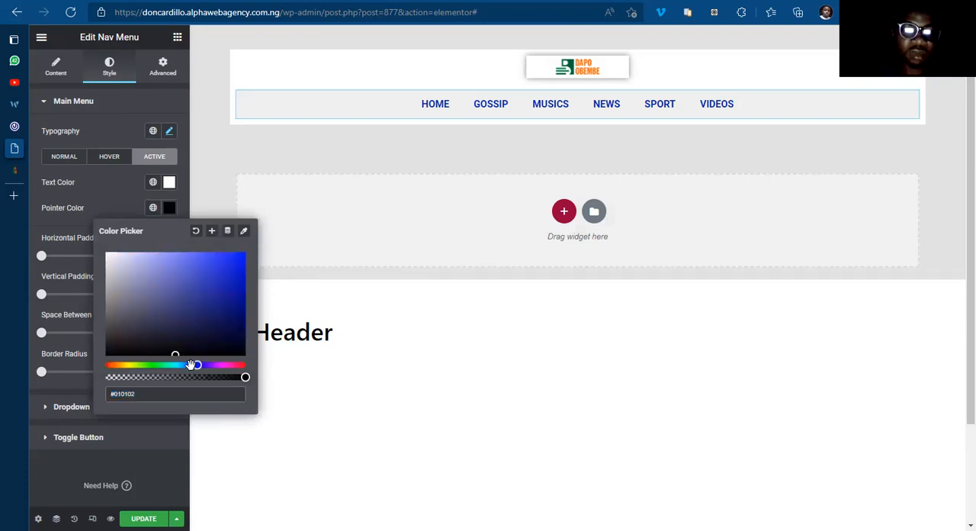
click(193, 365)
click(243, 290)
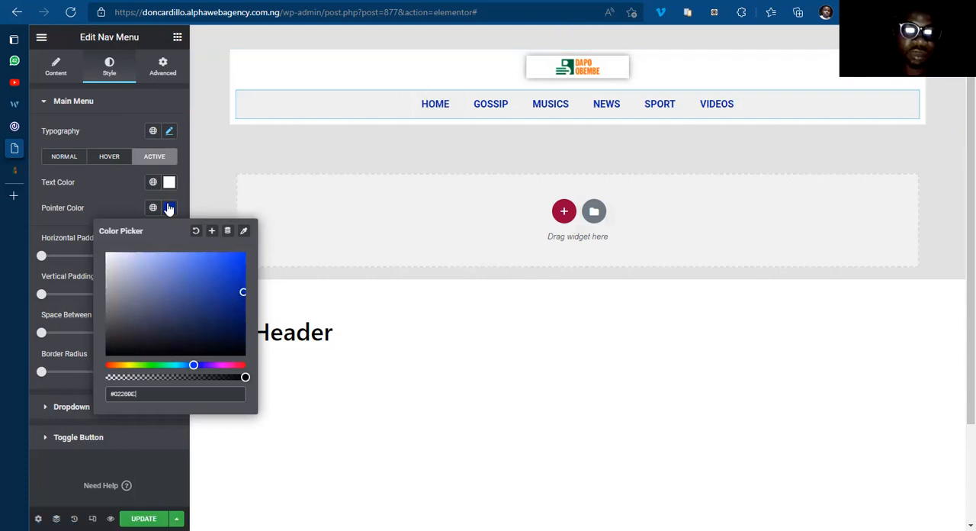
click(241, 306)
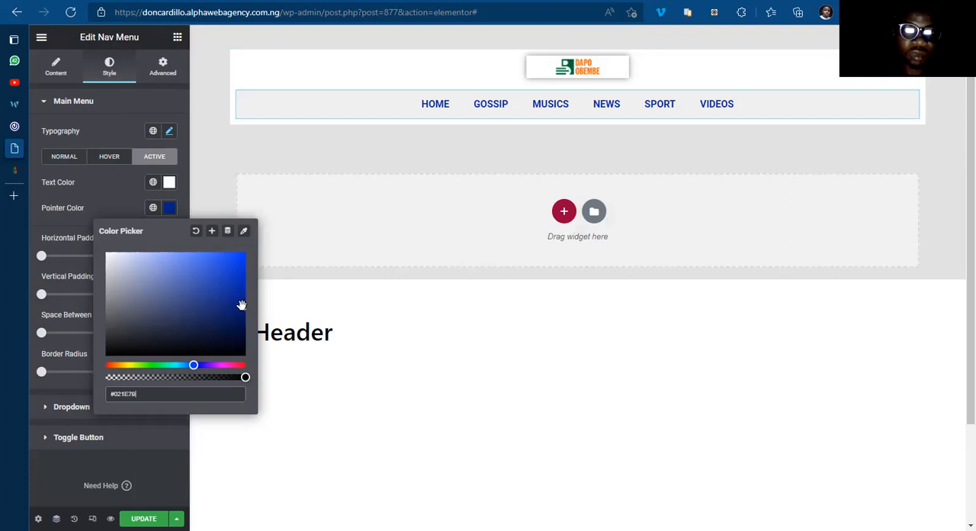
click(241, 285)
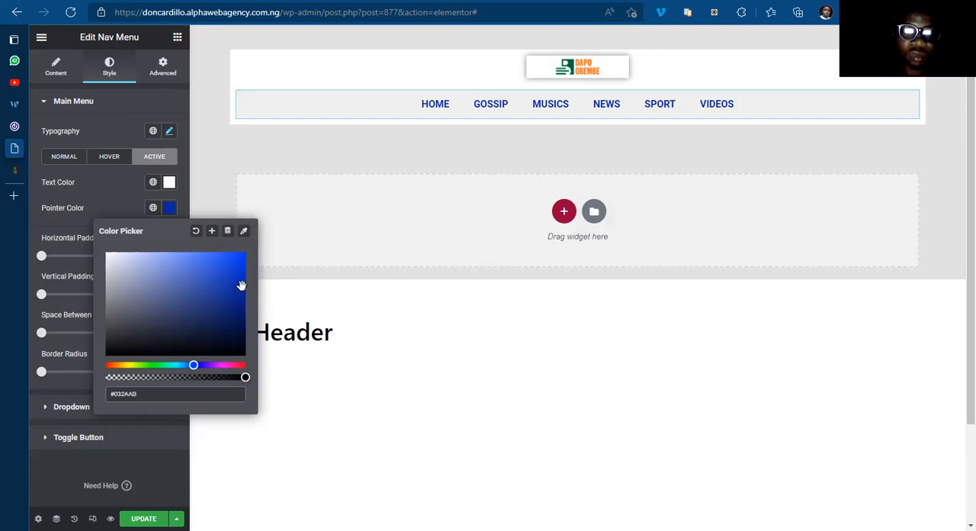
click(167, 207)
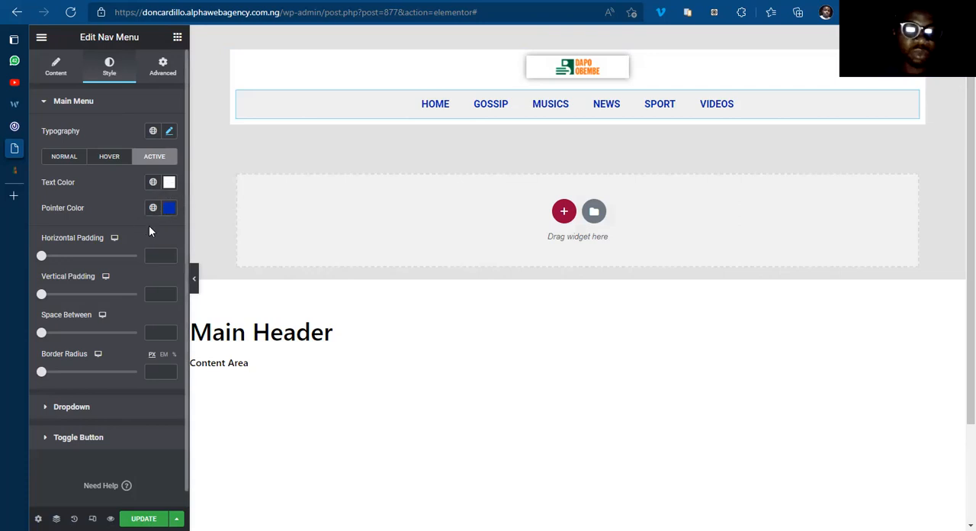
Step: Compare the header's width and menu highlight on 042jam.com with the Main Header template
mouse_move(26, 119)
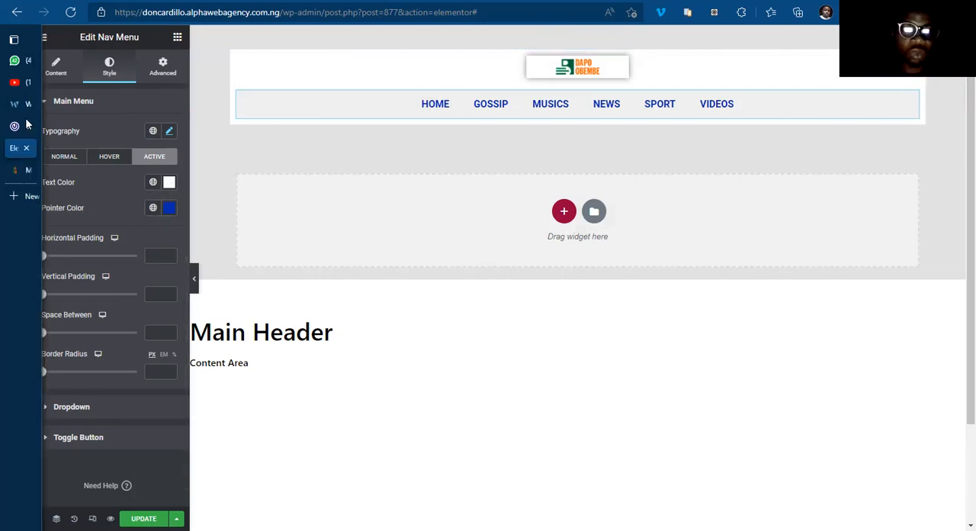
click(35, 126)
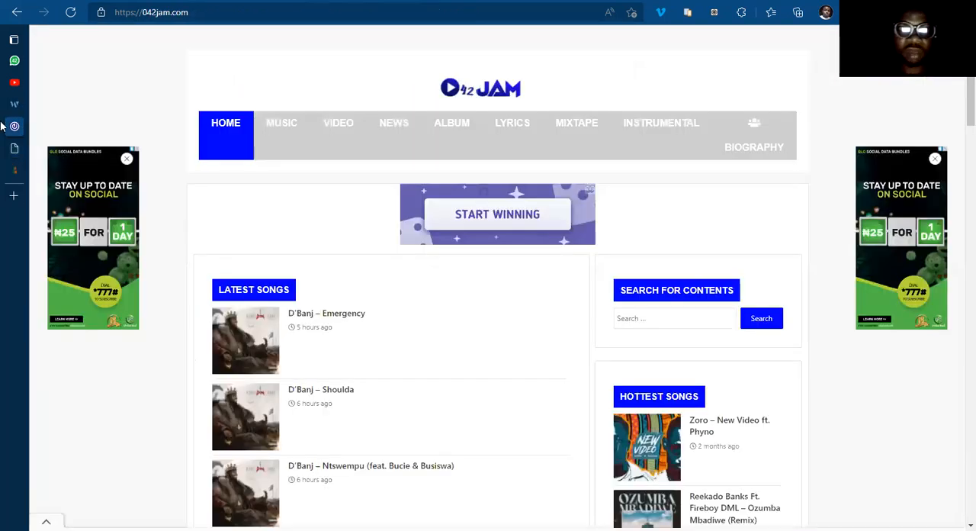
click(26, 148)
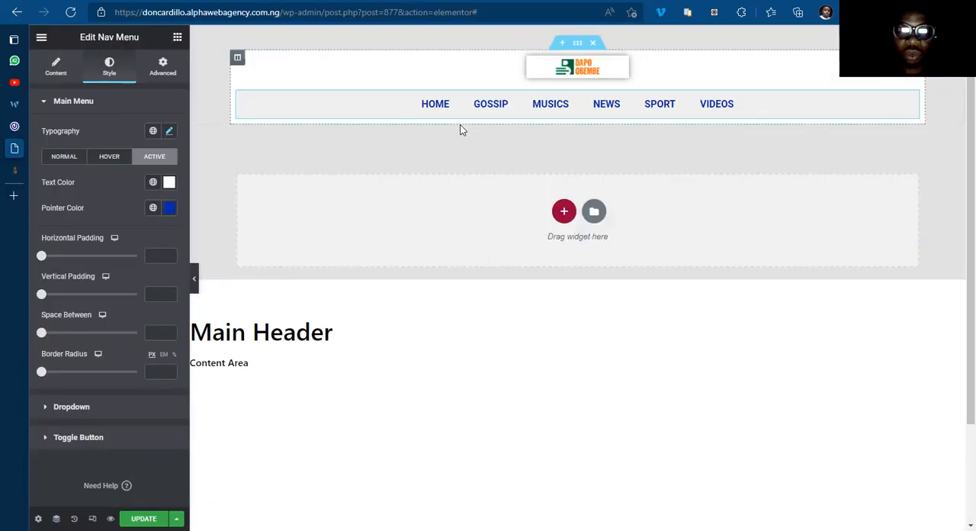
mouse_move(71, 129)
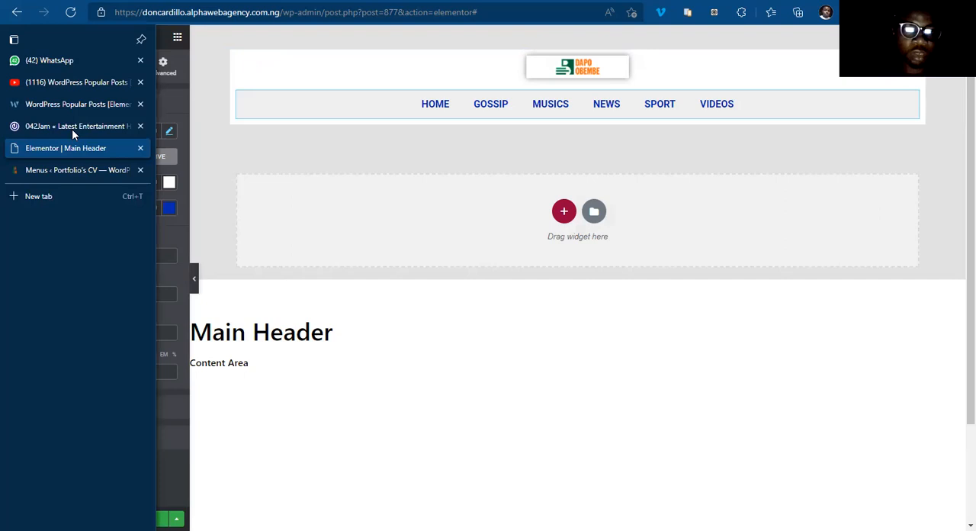
key(ctrl+shift+Tab)
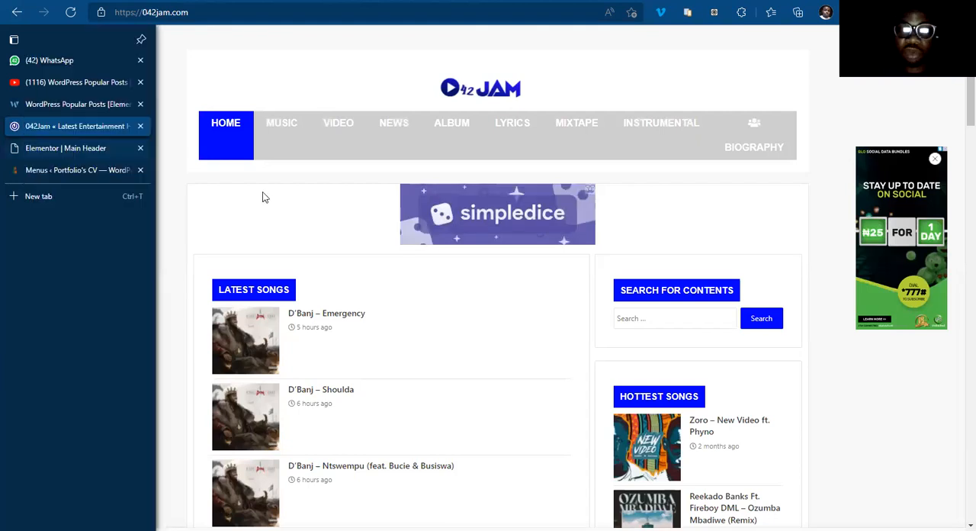
key(ctrl+Tab)
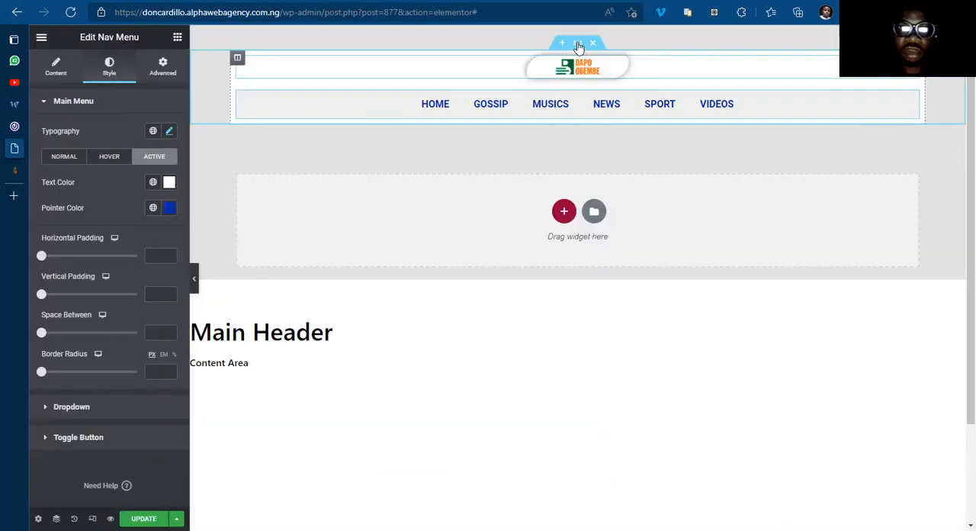
Step: Set the header section's boxed content width to 1100 and compare the header with 042jam.com
click(578, 44)
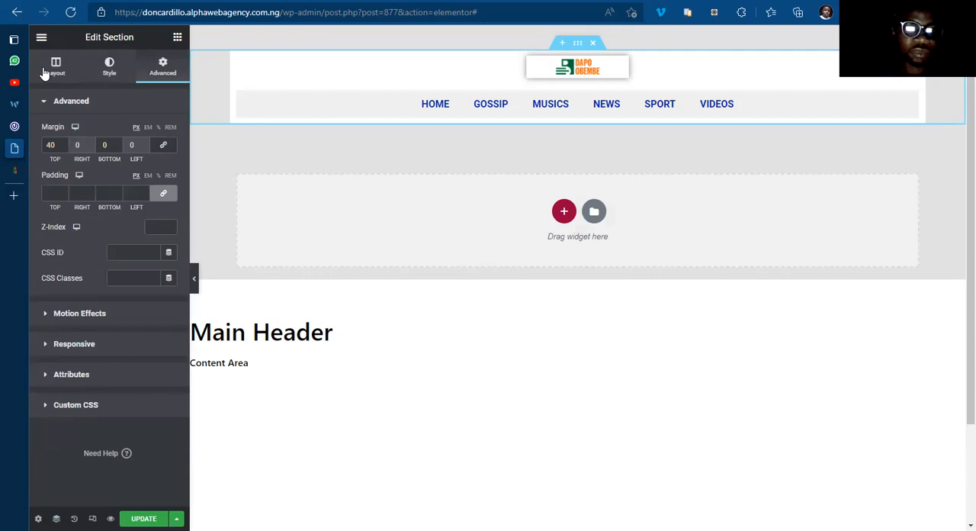
click(55, 70)
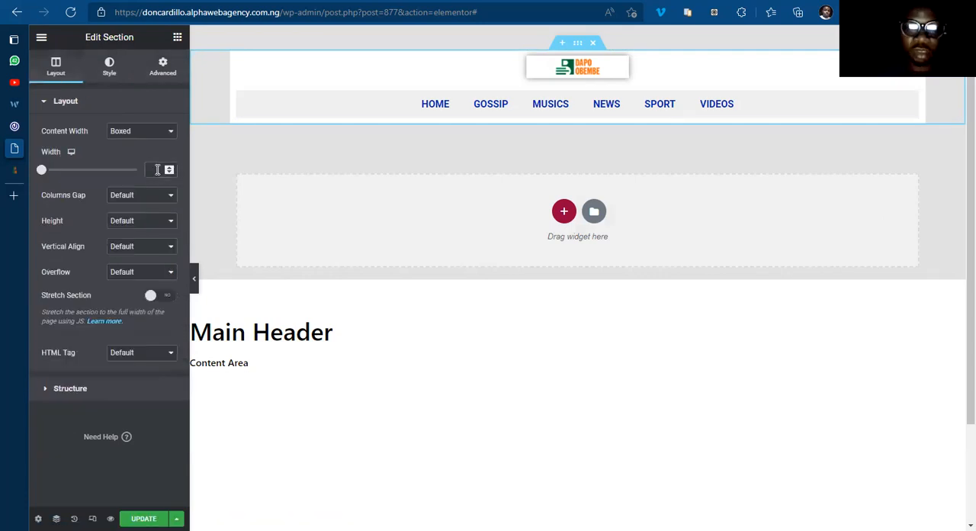
click(157, 169)
text(900)
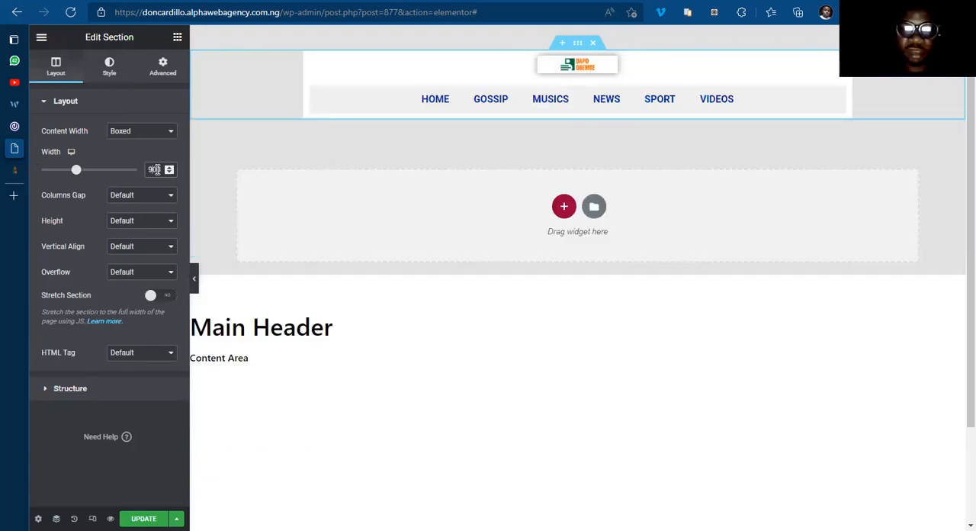
text(100)
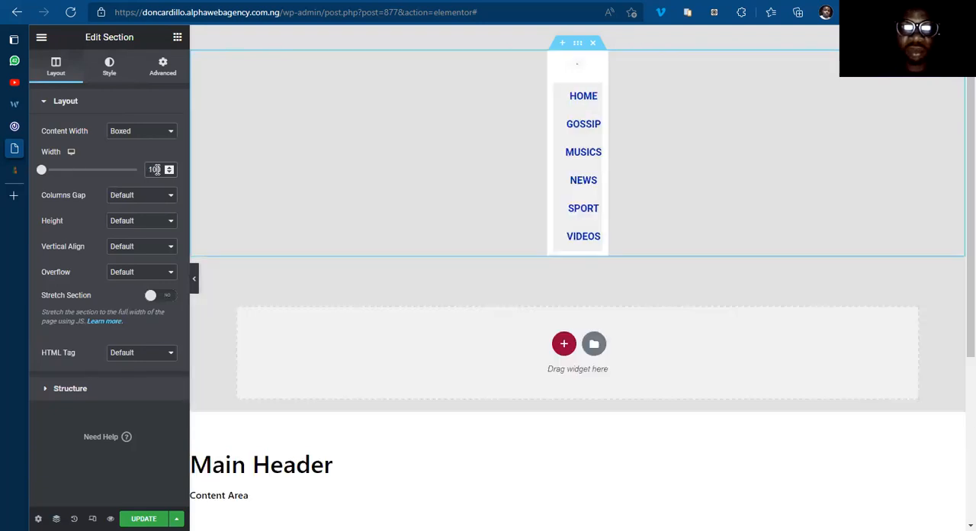
text(2)
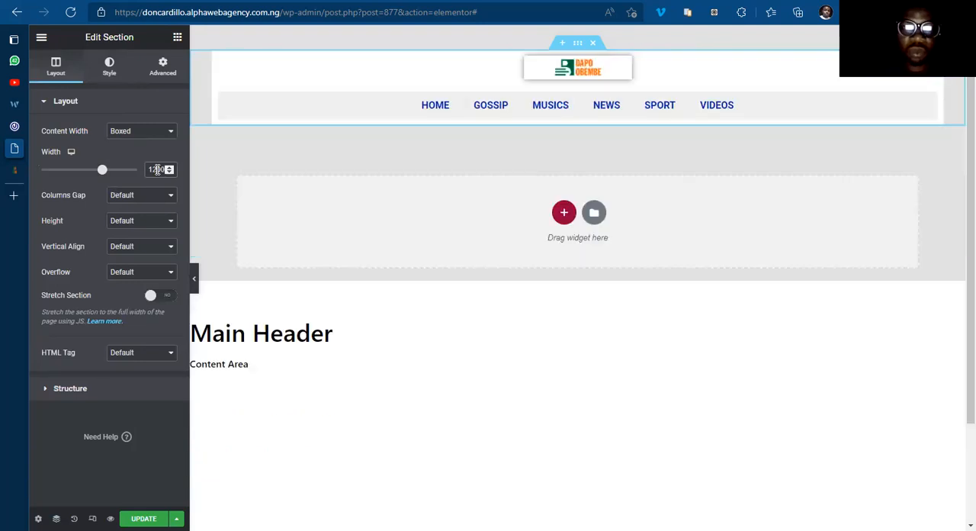
key(BackSpace)
text(1)
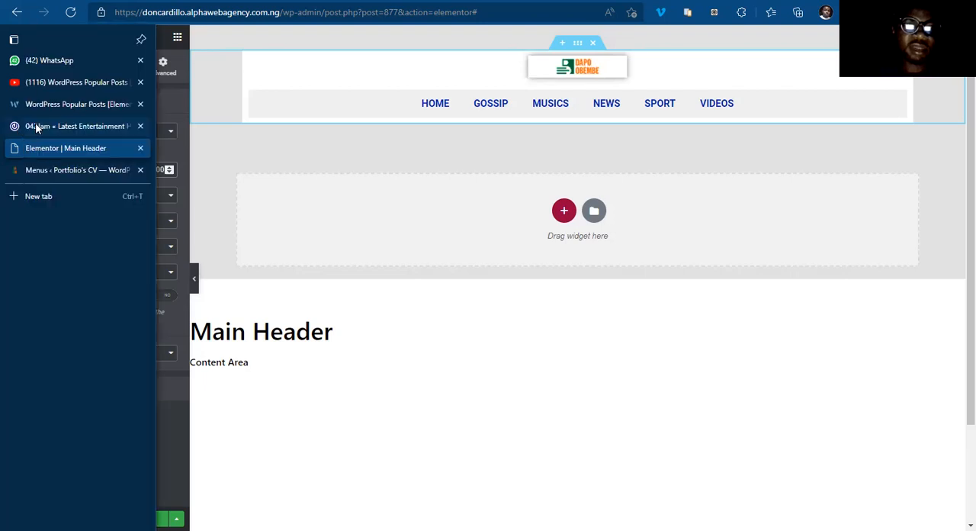
click(35, 127)
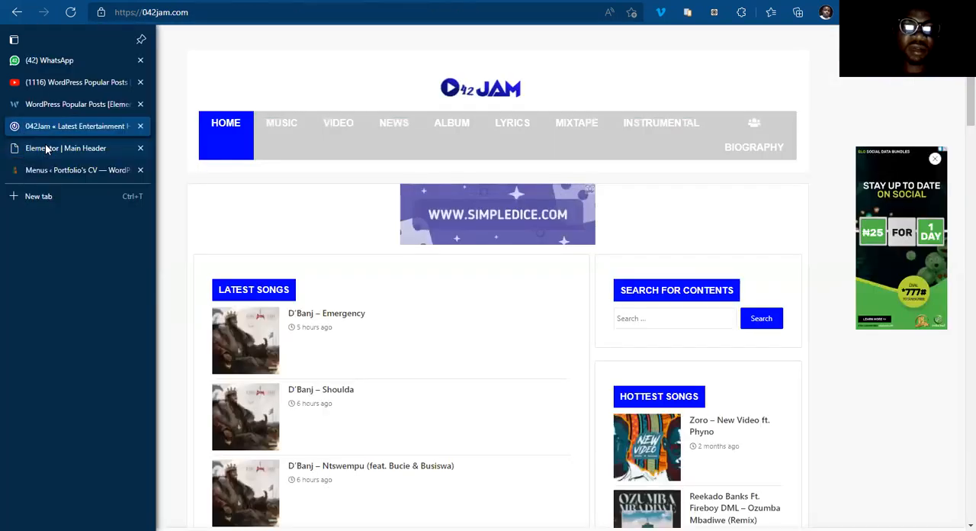
click(46, 146)
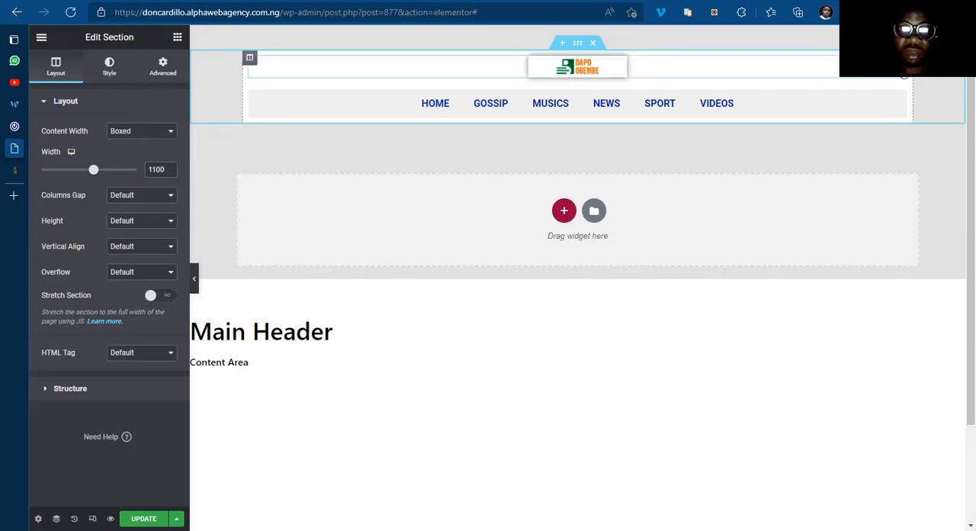
Step: Link the header logo to a custom URL using the dynamic Site URL
click(904, 75)
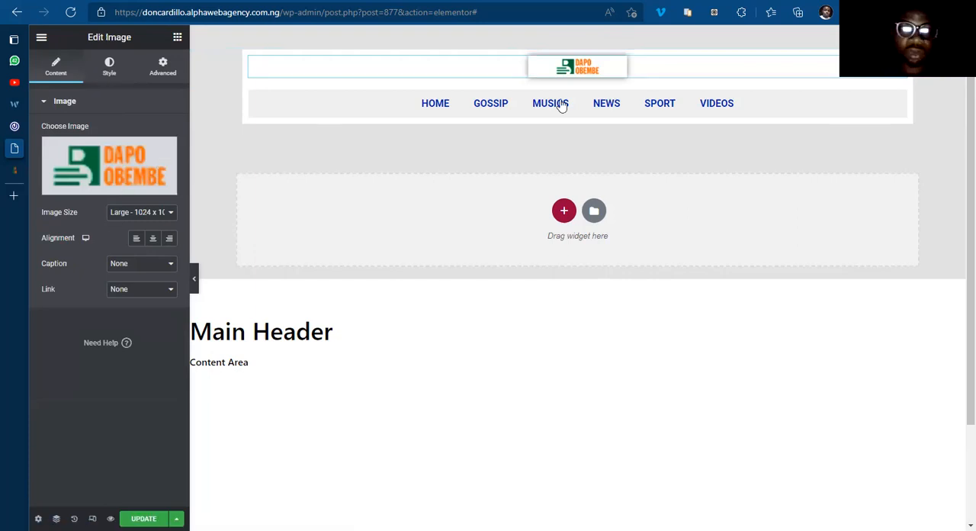
click(141, 289)
click(153, 322)
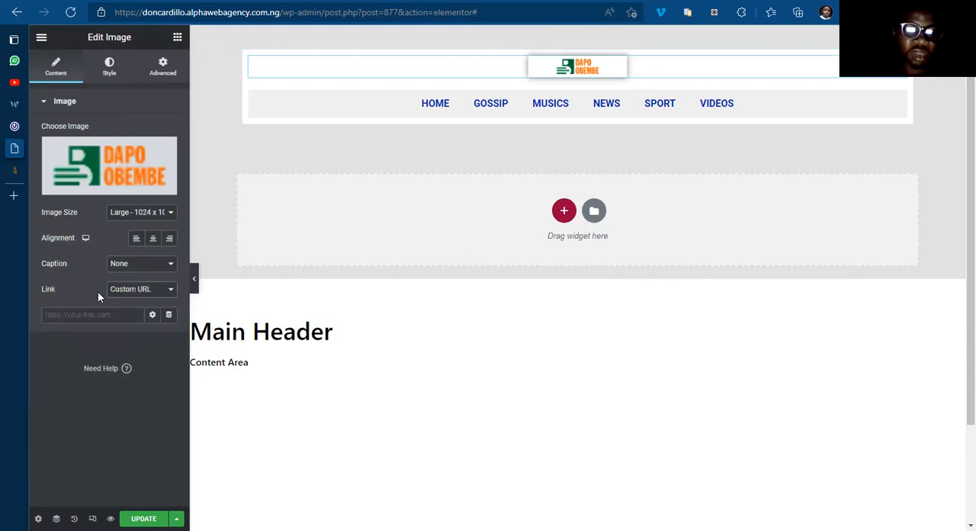
click(170, 315)
click(188, 432)
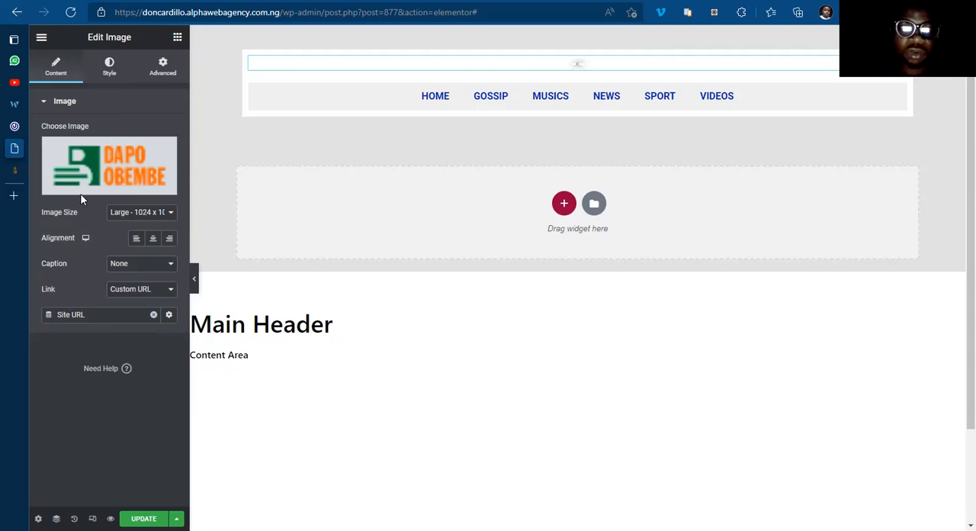
Step: Set the header logo's image width to 100%
click(109, 69)
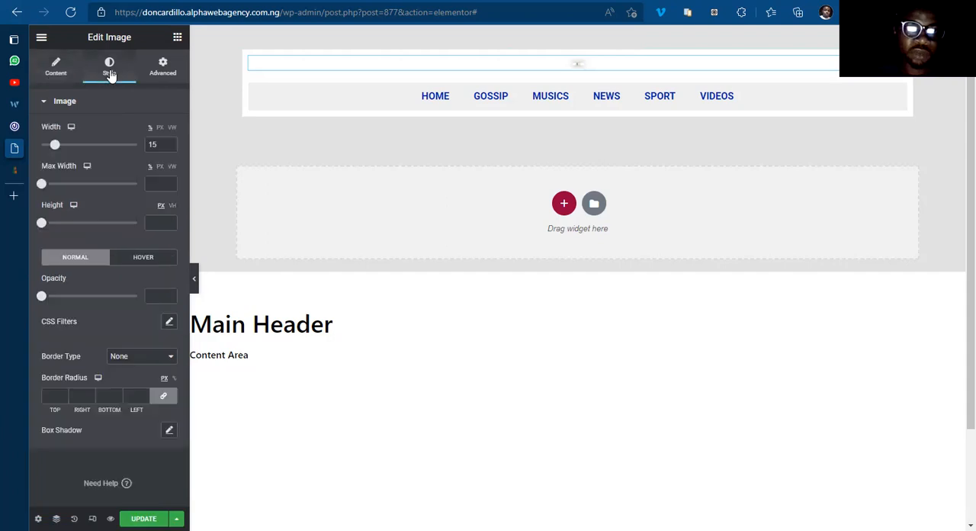
click(169, 142)
click(170, 142)
click(170, 142)
click(169, 142)
click(169, 142)
click(170, 142)
click(169, 142)
click(170, 142)
click(170, 142)
click(169, 141)
click(169, 142)
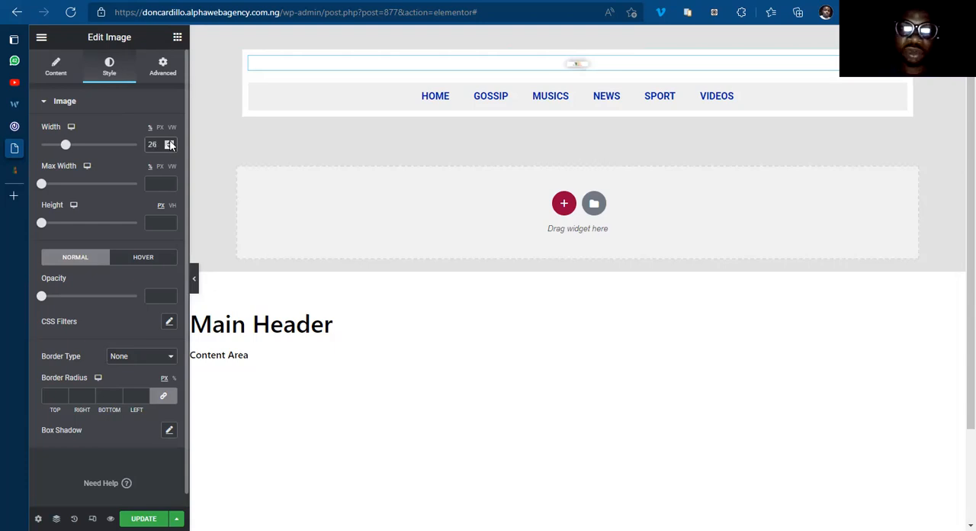
click(169, 141)
click(169, 142)
click(170, 142)
click(169, 142)
click(169, 142)
click(170, 142)
click(169, 141)
click(169, 142)
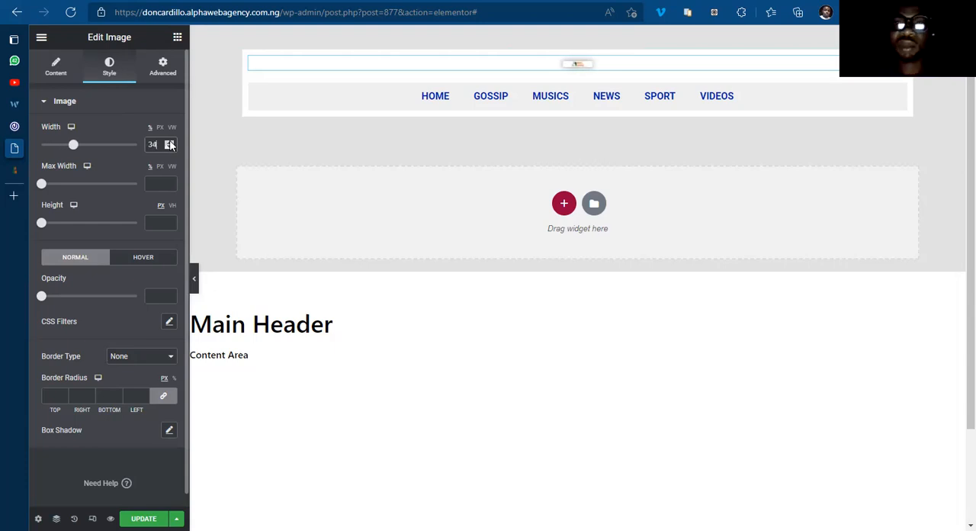
click(169, 142)
click(170, 142)
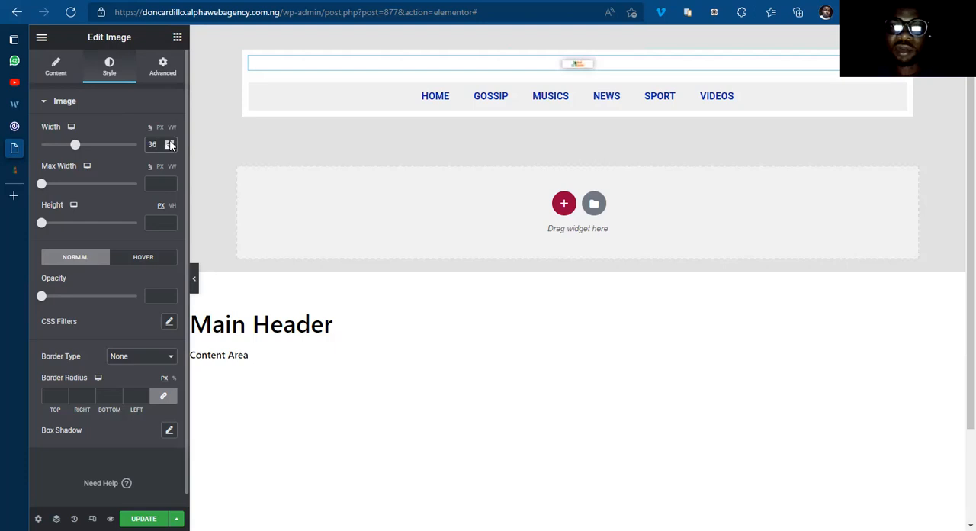
click(169, 142)
click(169, 142)
click(169, 142)
click(170, 141)
click(169, 142)
click(170, 142)
click(169, 141)
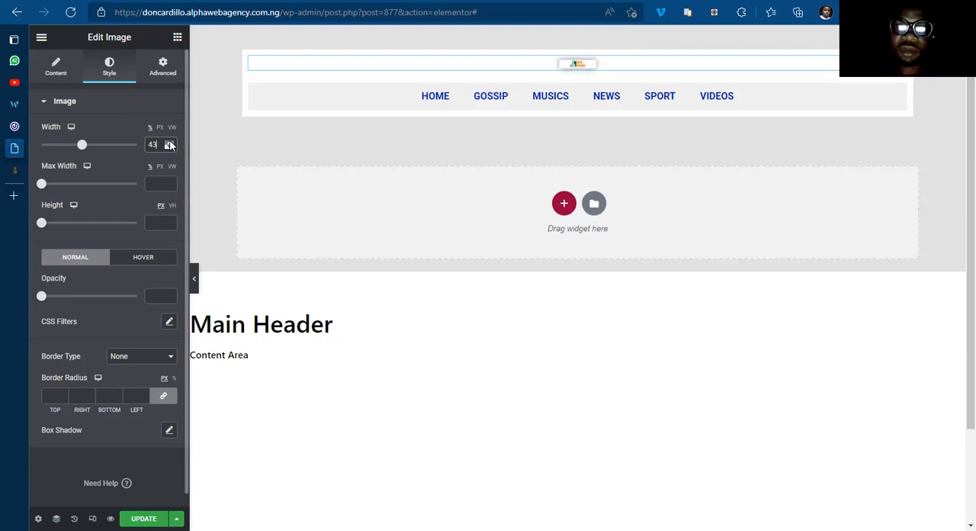
click(169, 142)
click(170, 142)
click(169, 142)
click(170, 142)
click(169, 142)
click(169, 142)
click(169, 142)
click(169, 141)
click(169, 142)
click(169, 142)
click(170, 142)
click(169, 142)
click(170, 142)
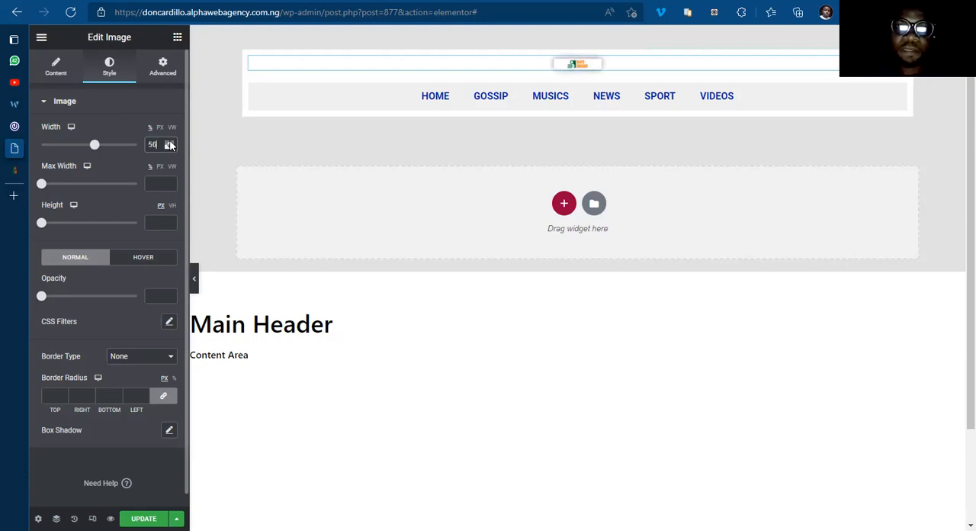
click(170, 142)
click(169, 142)
click(170, 142)
click(169, 141)
click(169, 142)
click(170, 141)
click(170, 142)
click(170, 142)
click(169, 142)
click(170, 142)
click(169, 142)
click(169, 142)
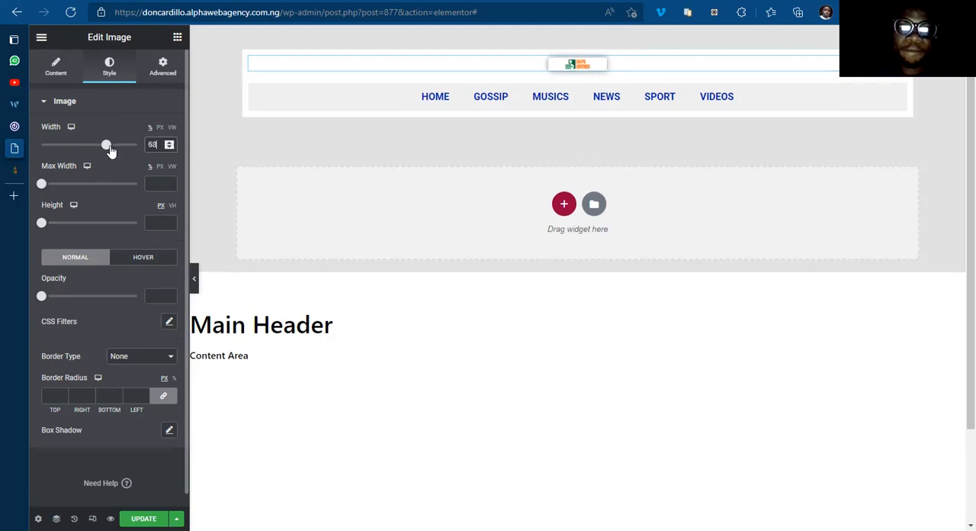
click(140, 145)
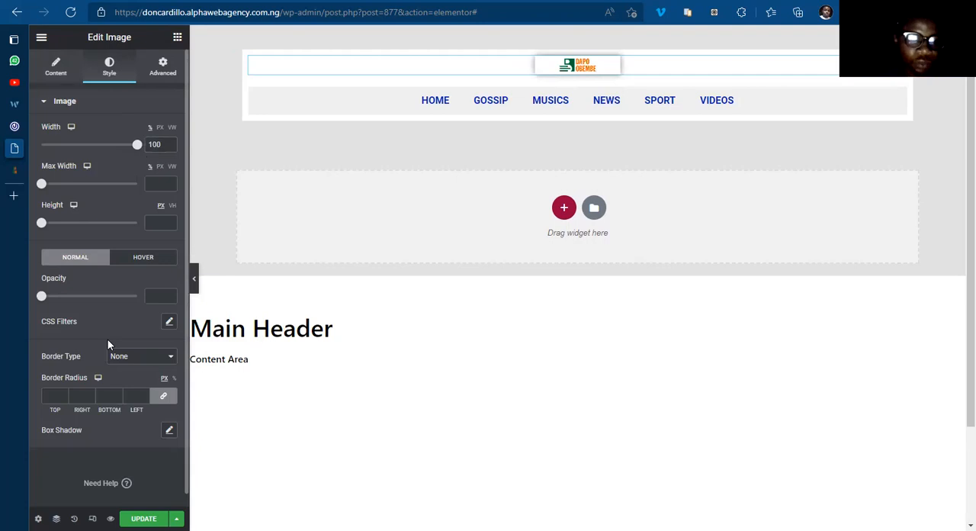
Step: Recolor the header logo to pink and blue with CSS filters, using saturation 200 and a shifted hue
click(170, 323)
drag(90, 468, 129, 466)
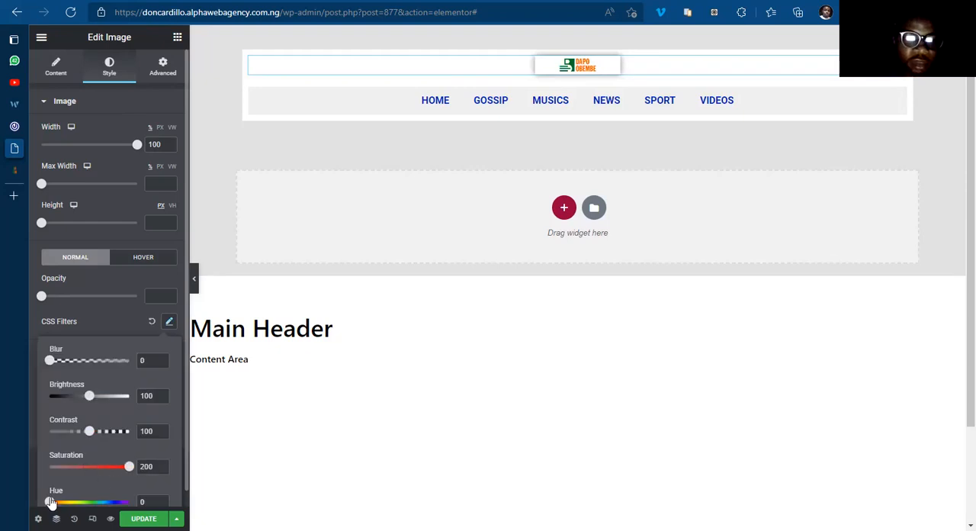
drag(50, 502, 93, 510)
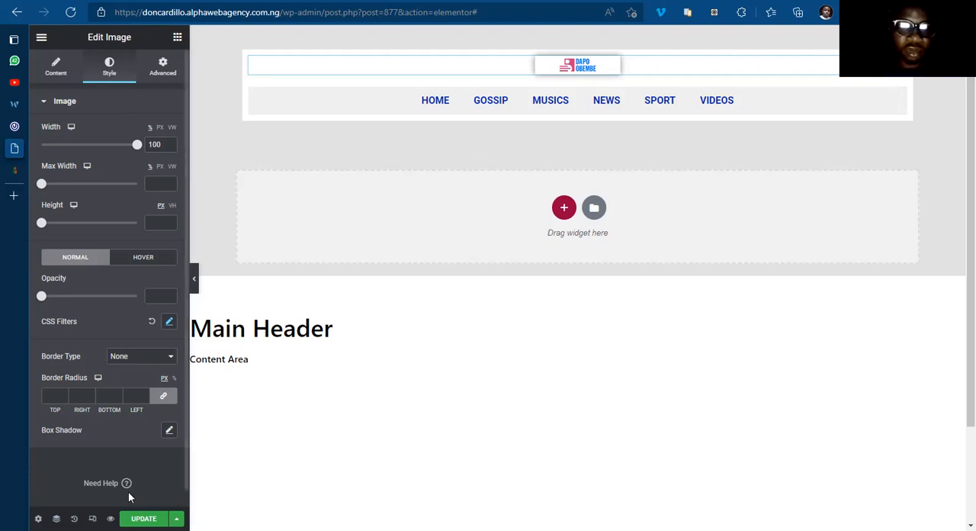
Step: Update the Main Header template and compare it with the header on 042jam.com
click(162, 518)
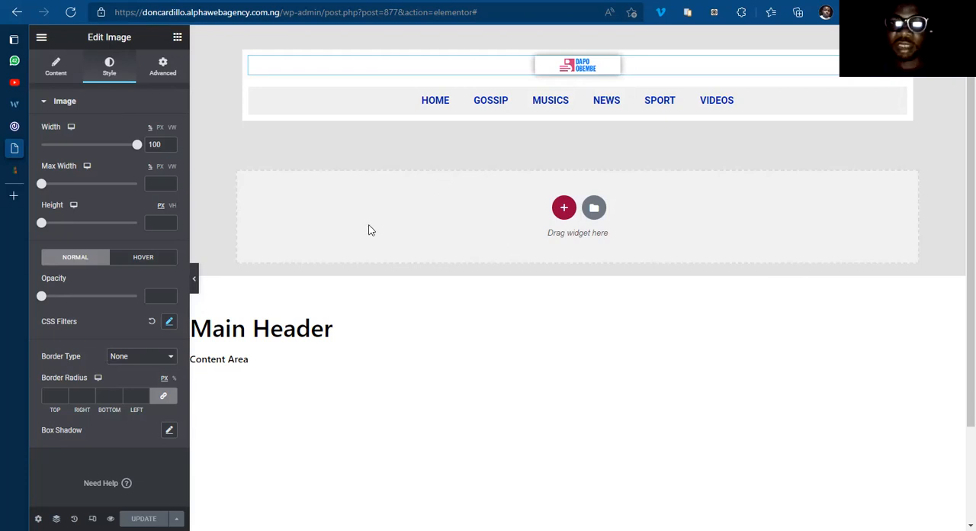
mouse_move(13, 145)
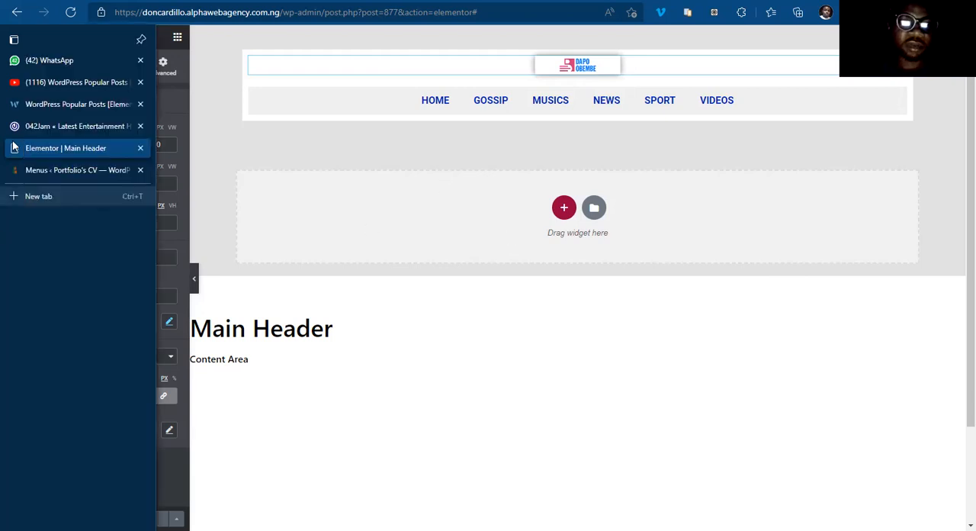
click(55, 127)
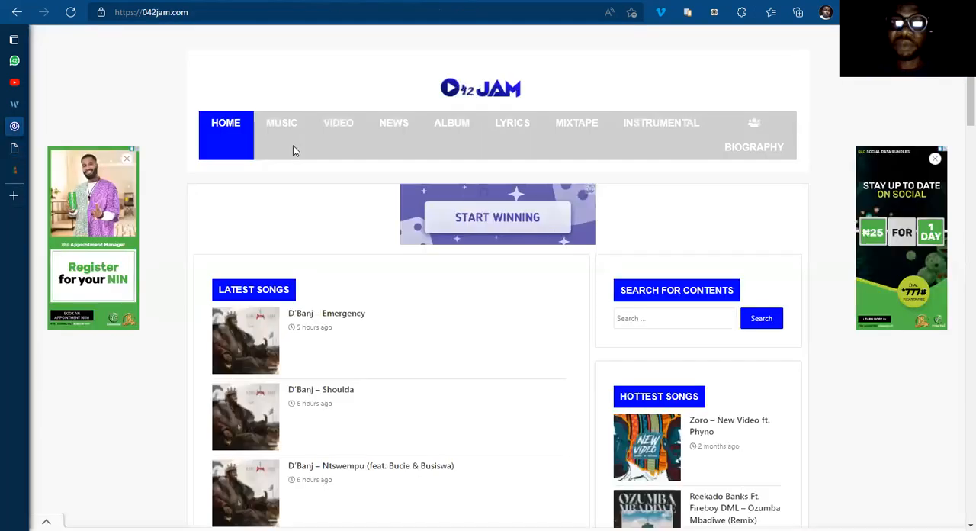
click(47, 148)
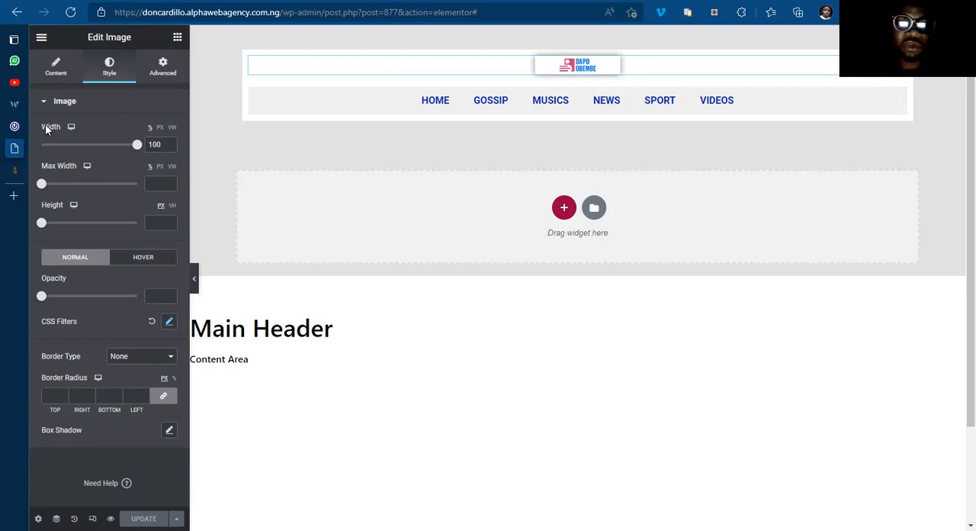
Step: Inspect 042jam.com in the browser's developer tools using the responsive mobile view
click(13, 125)
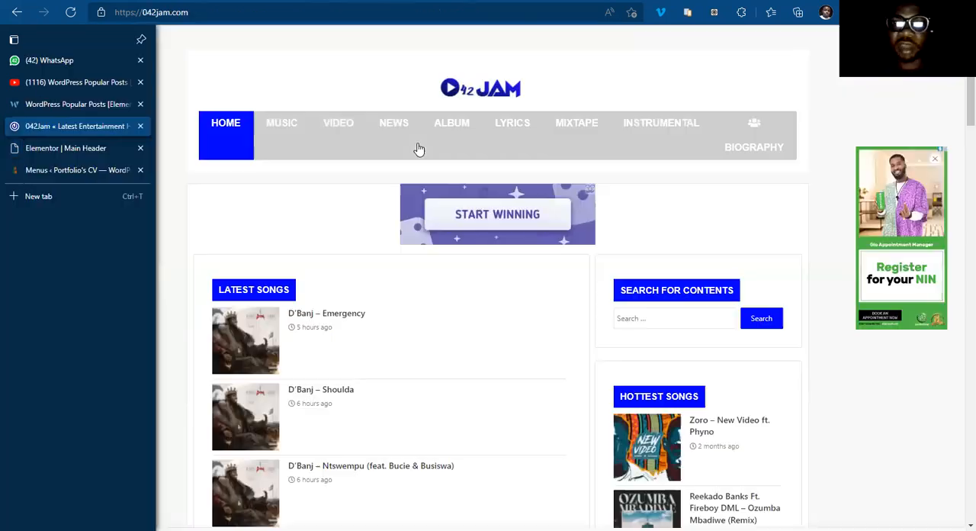
right_click(787, 88)
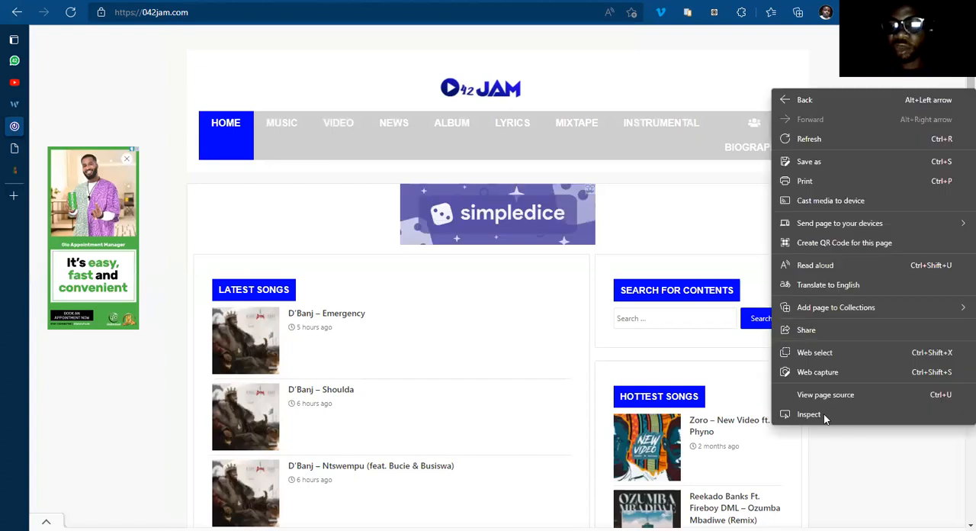
click(531, 329)
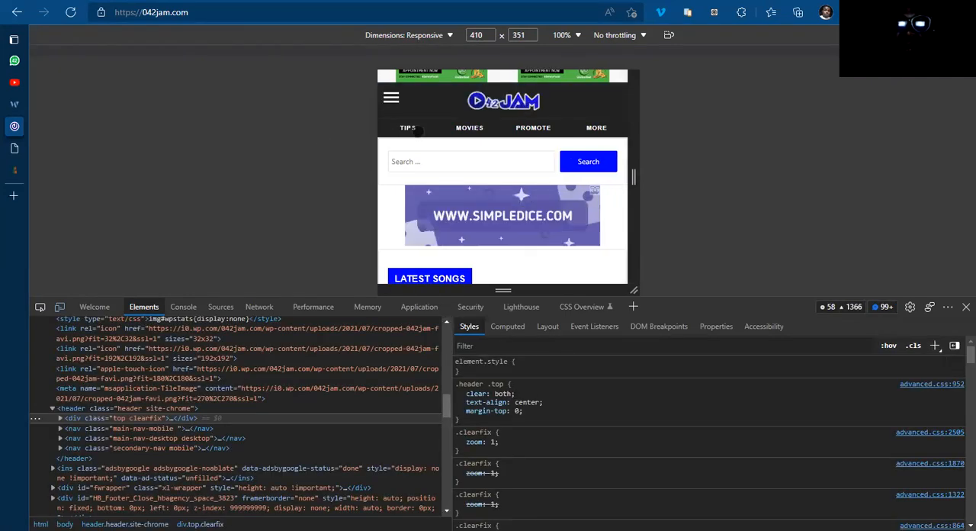
Step: Examine how the MORE item and the hamburger icon toggle the icon menu in 042jam.com's mobile header, and close the developer tools
click(599, 128)
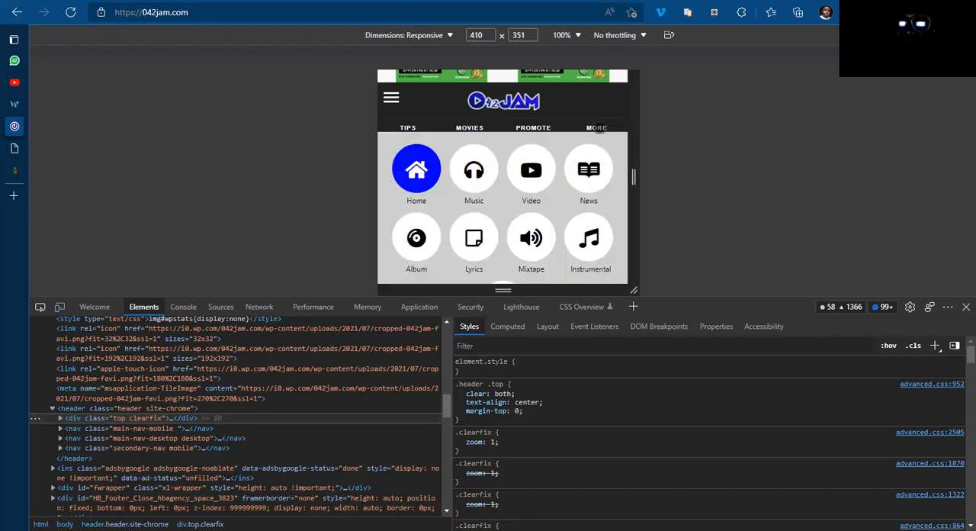
click(598, 128)
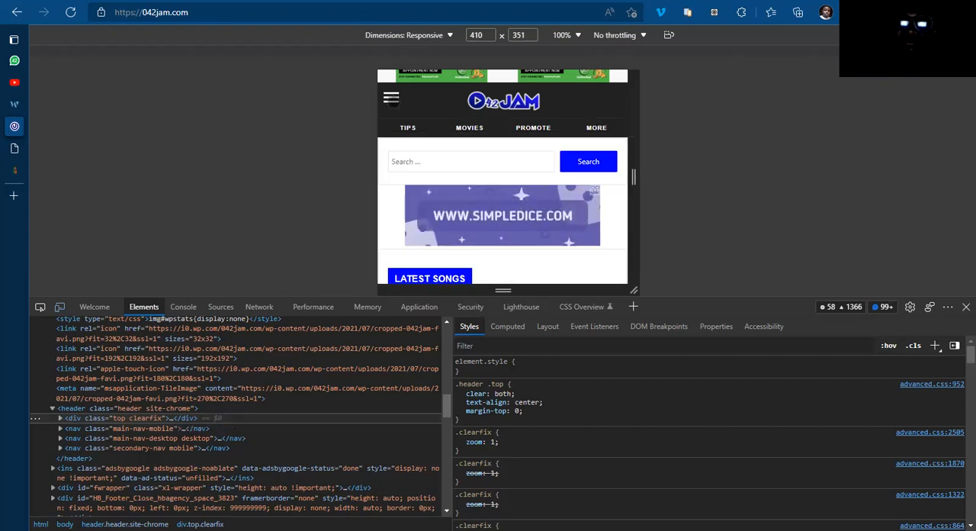
click(390, 98)
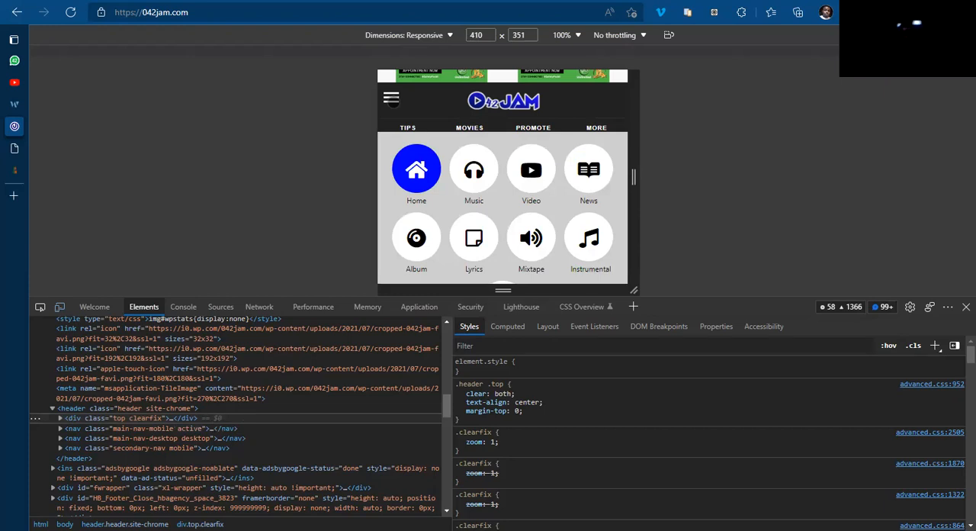
click(390, 102)
click(389, 103)
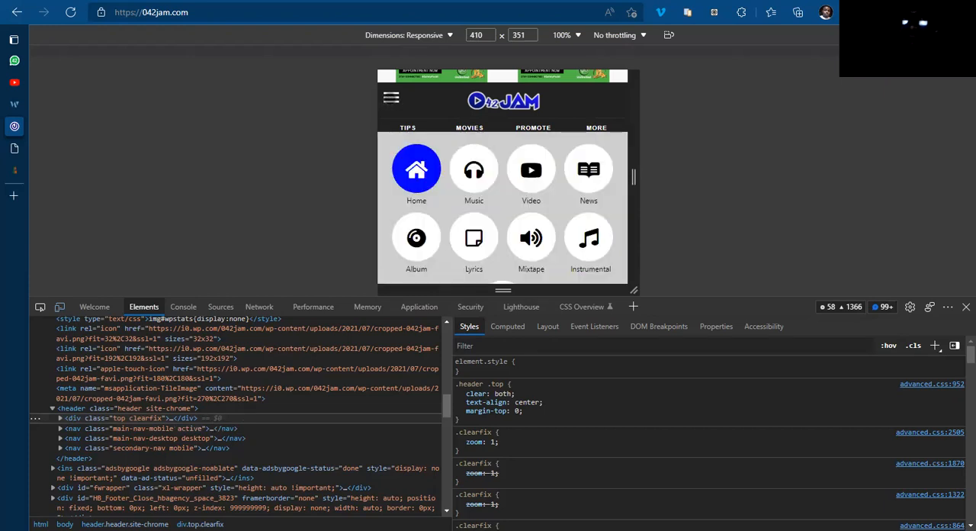
click(389, 101)
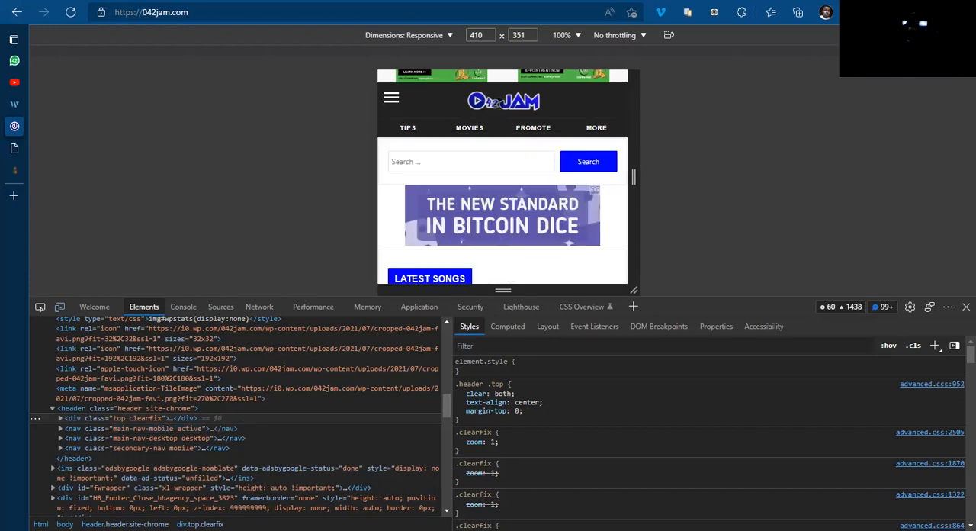
click(594, 128)
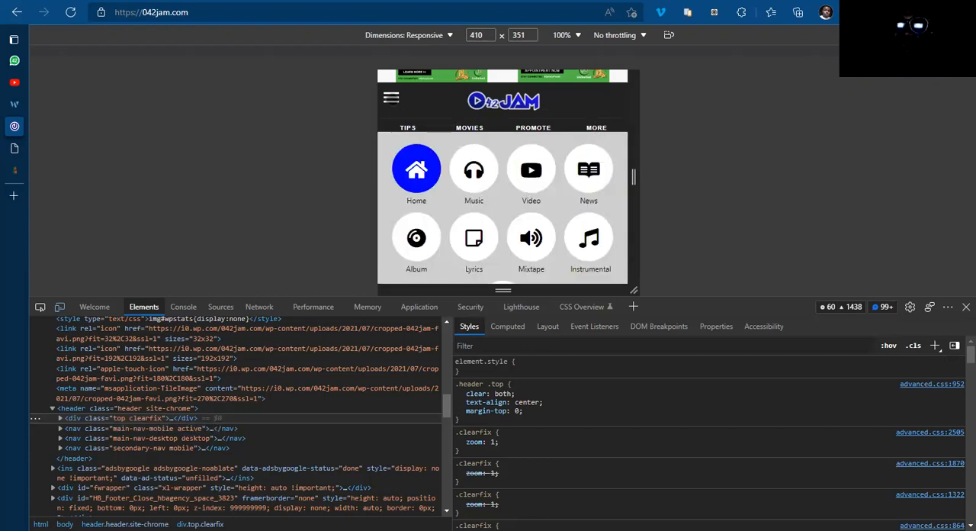
click(390, 100)
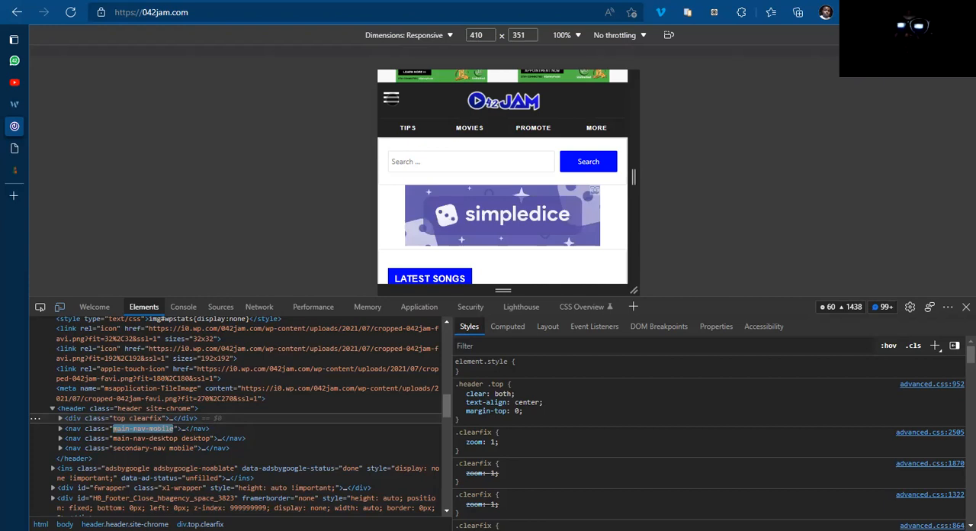
click(390, 98)
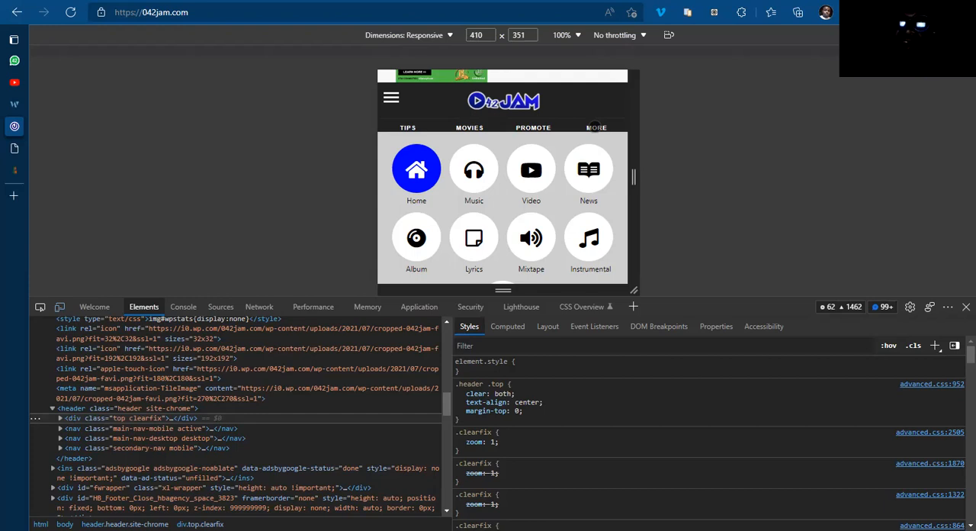
click(594, 126)
click(595, 127)
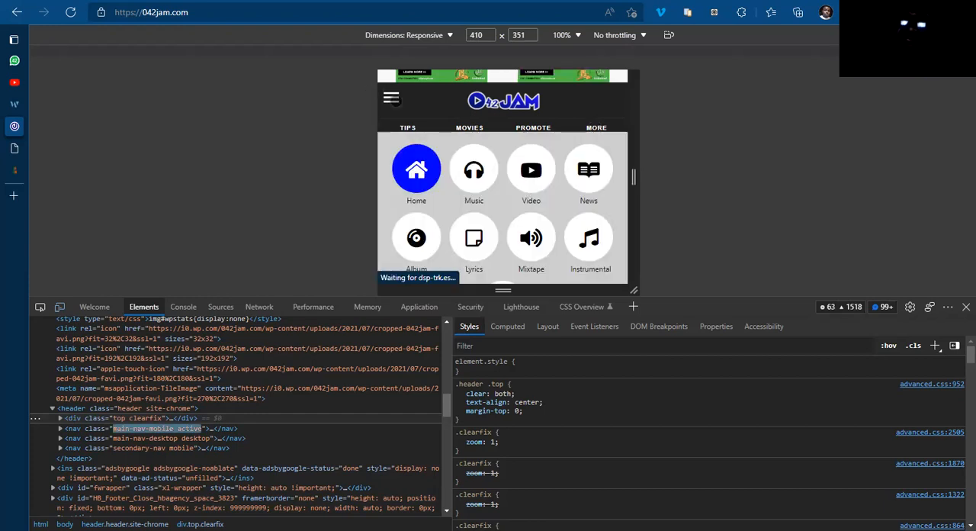
click(395, 101)
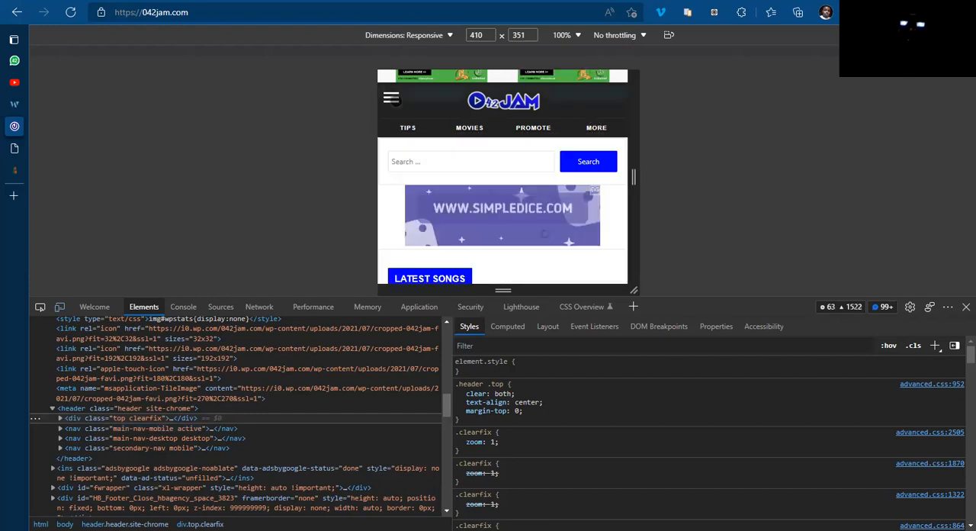
click(596, 128)
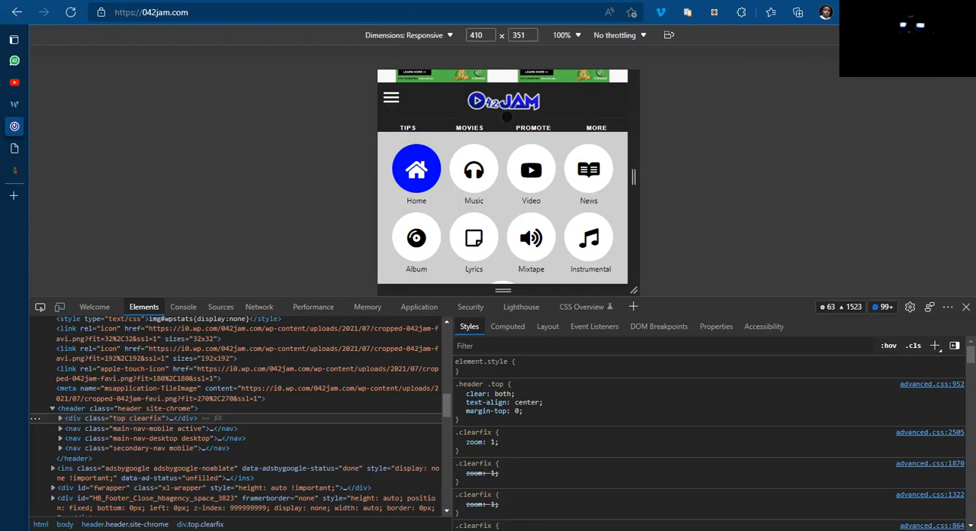
click(596, 129)
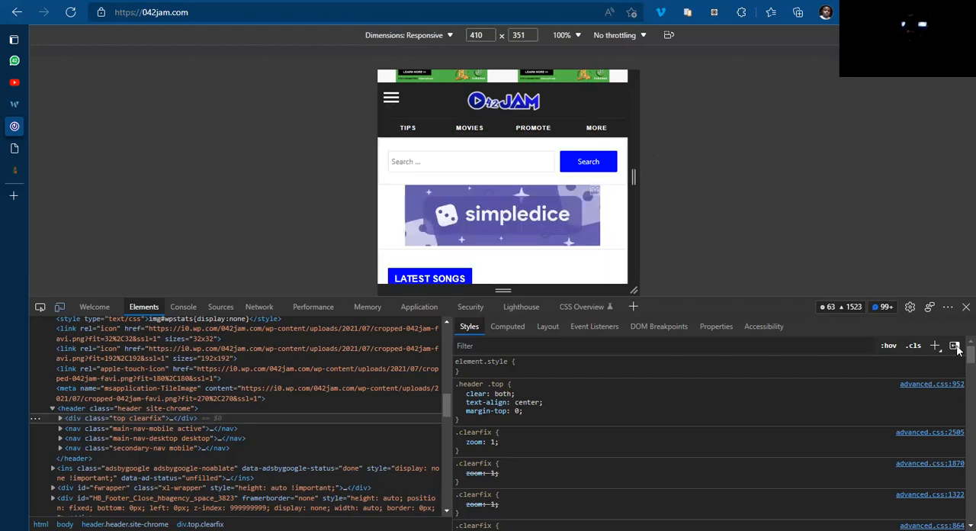
click(966, 307)
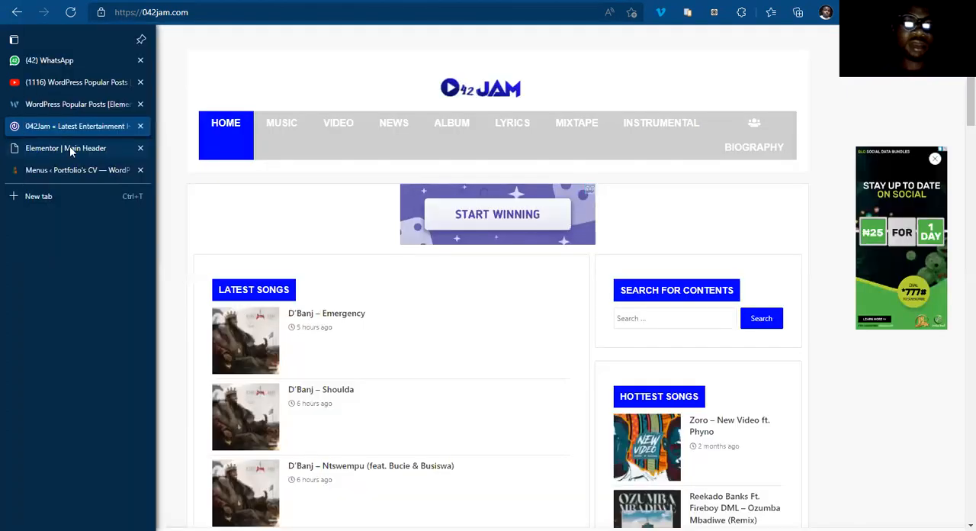
Step: Return to the Elementor header and set the header section's top and bottom margins to 0 for mobile
click(69, 148)
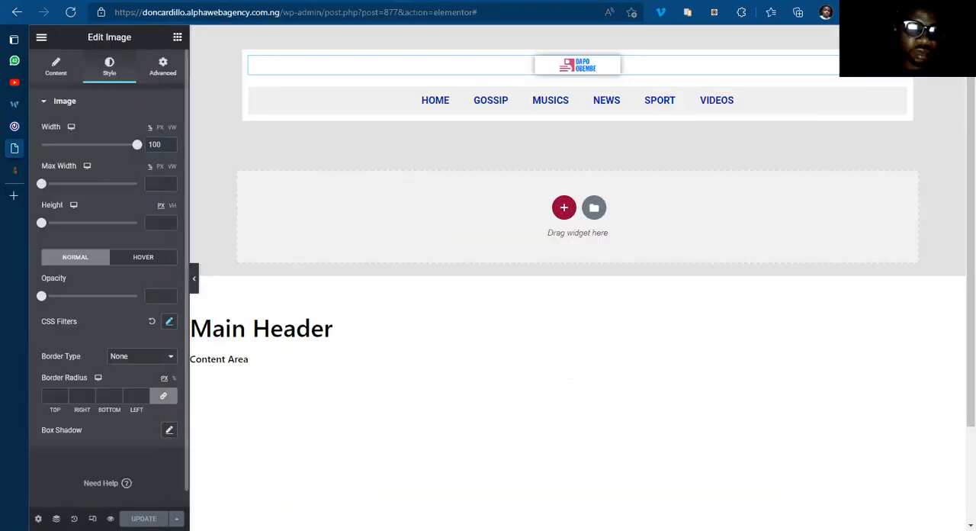
click(93, 518)
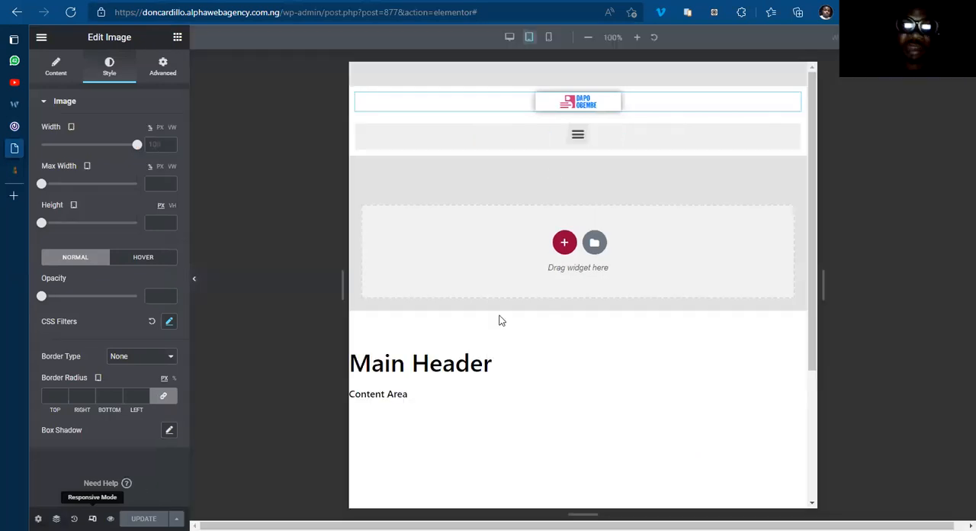
click(550, 38)
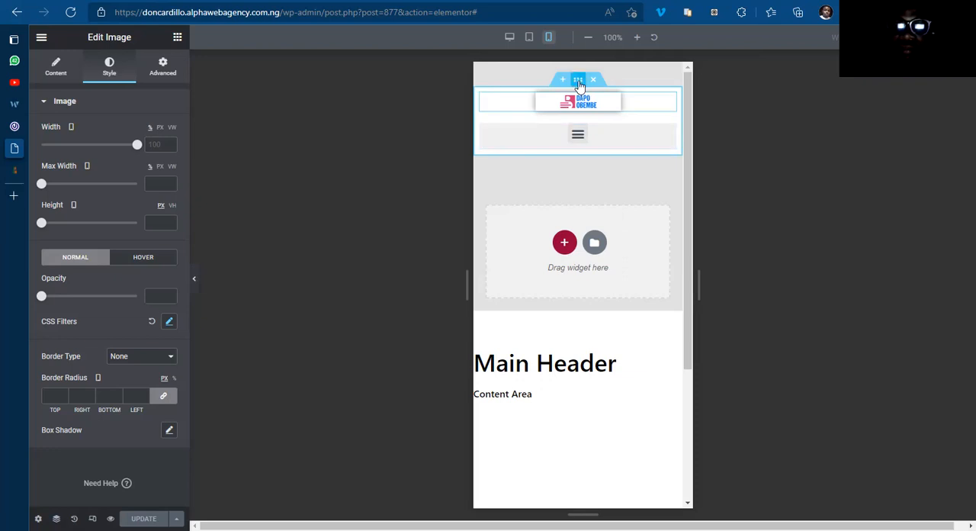
click(579, 81)
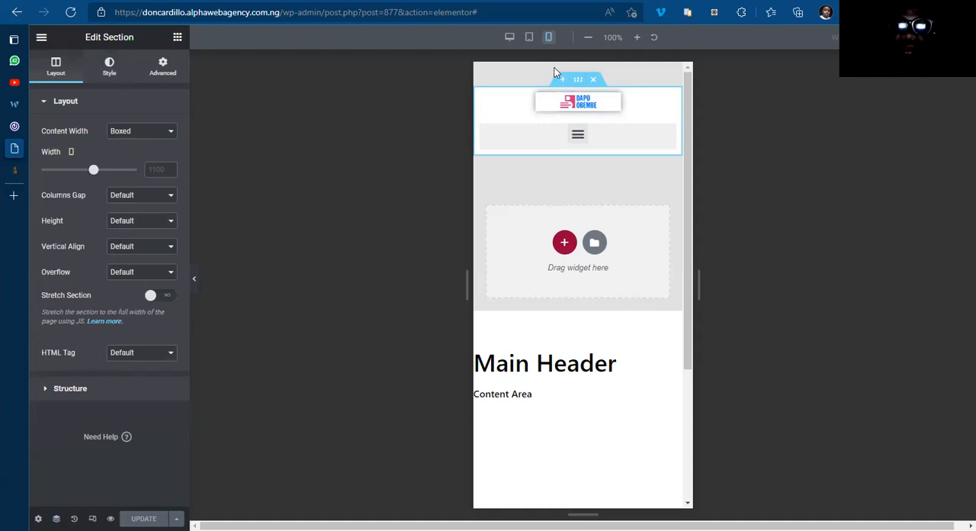
click(165, 69)
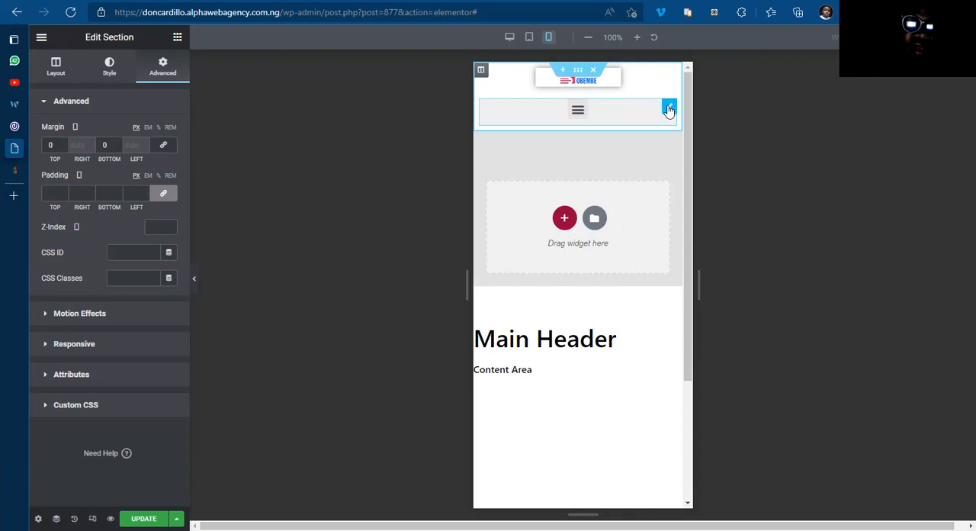
Step: Set the header nav menu's mobile dropdown breakpoint to None
click(669, 109)
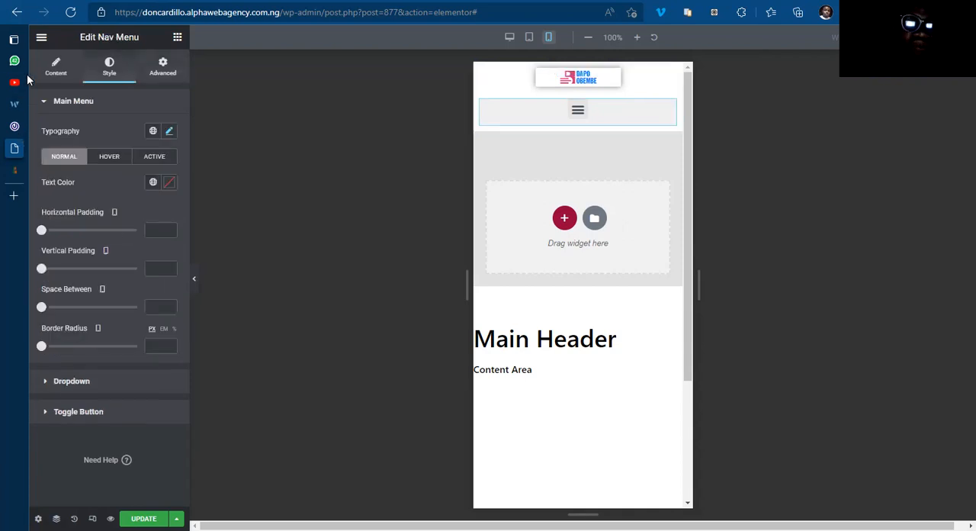
click(58, 78)
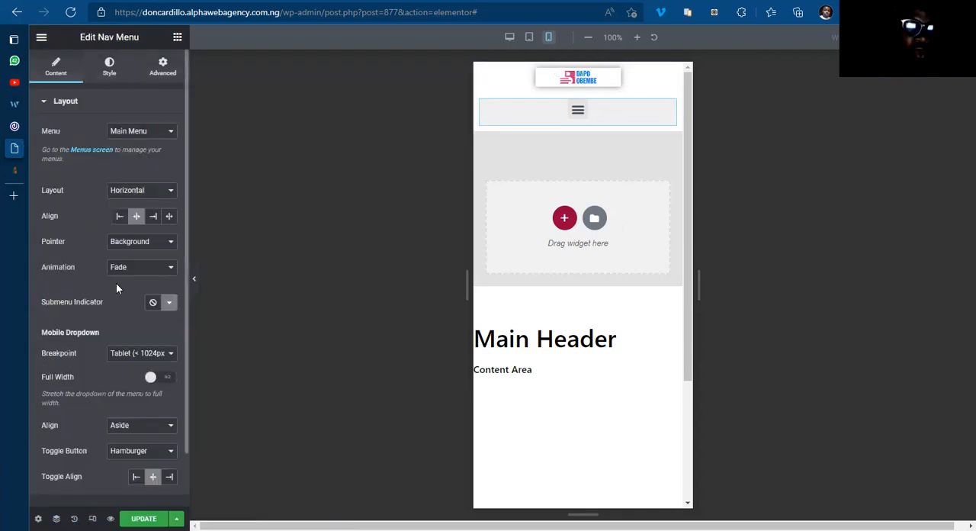
click(152, 356)
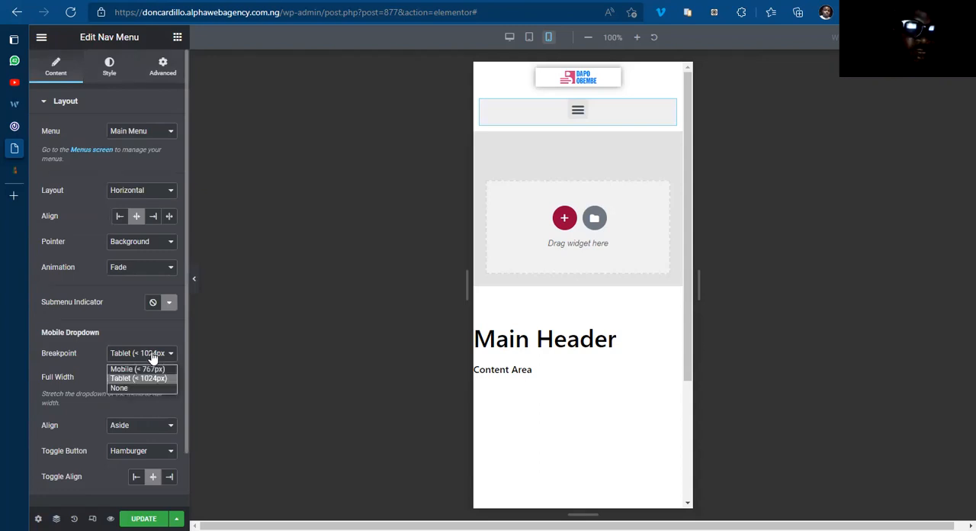
click(134, 390)
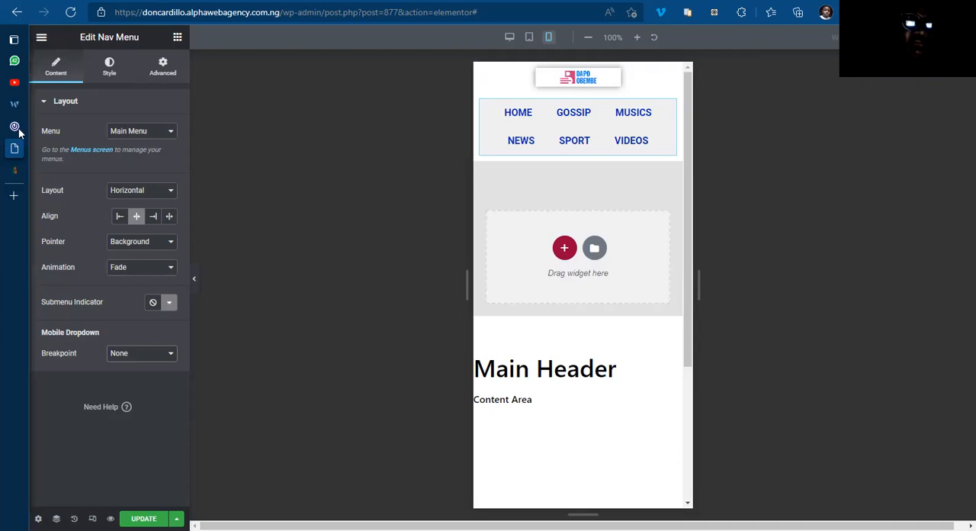
Step: Switch back to 042jam.com and reopen its responsive mobile view in the developer tools to compare the header menu
key(ctrl+shift+Tab)
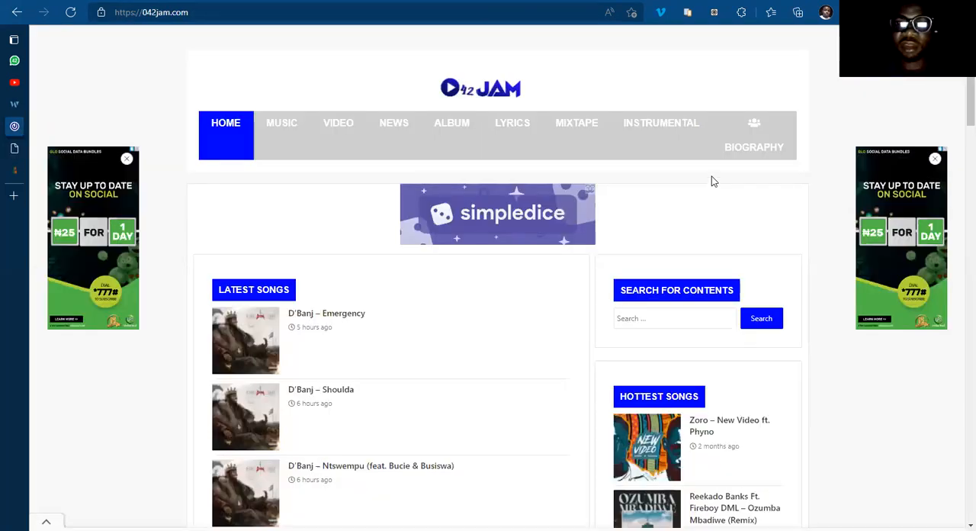
right_click(720, 203)
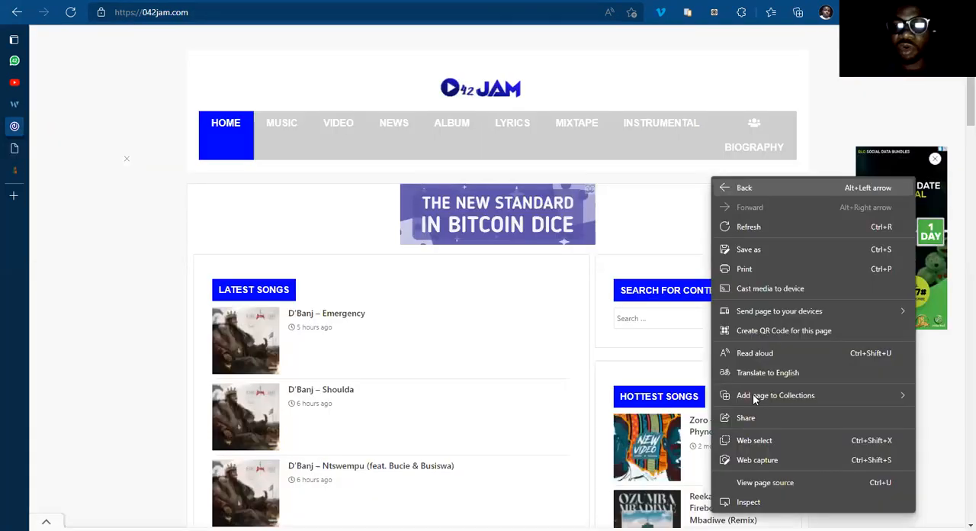
click(752, 507)
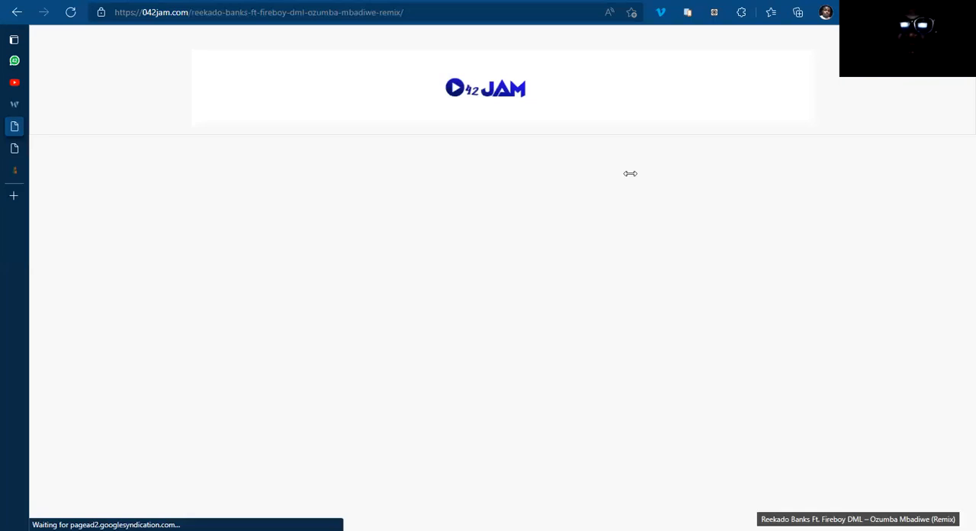
key(ctrl+shift+i)
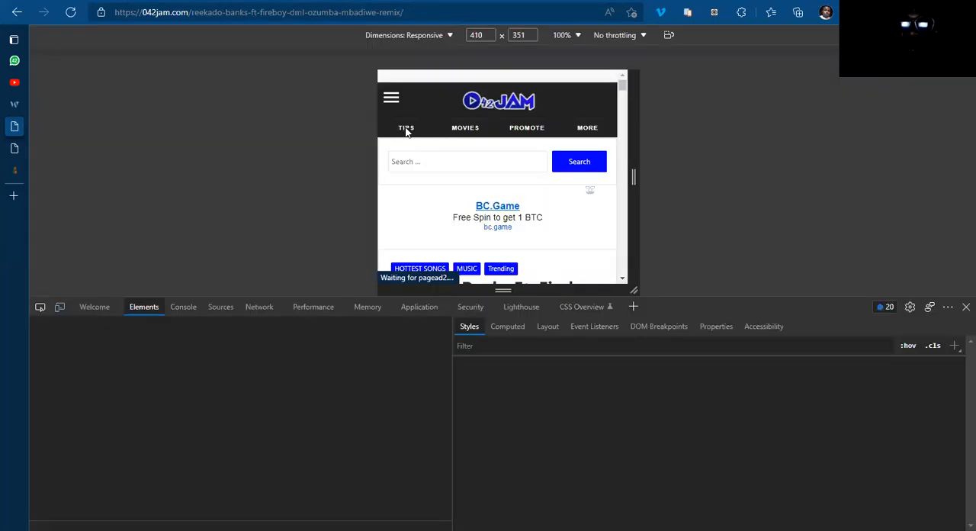
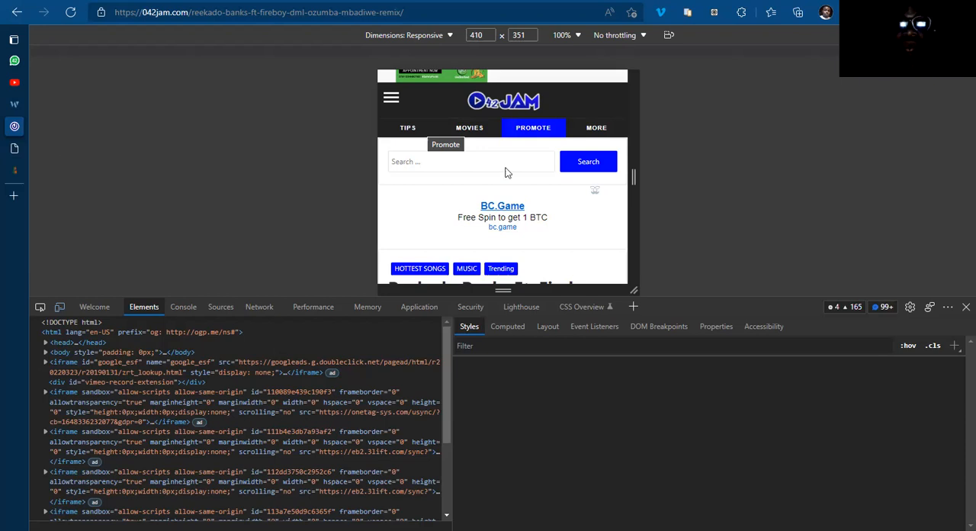
Step: Return to the Elementor header and set the nav menu's mobile dropdown breakpoint to Mobile (< 767px)
key(ctrl+Tab)
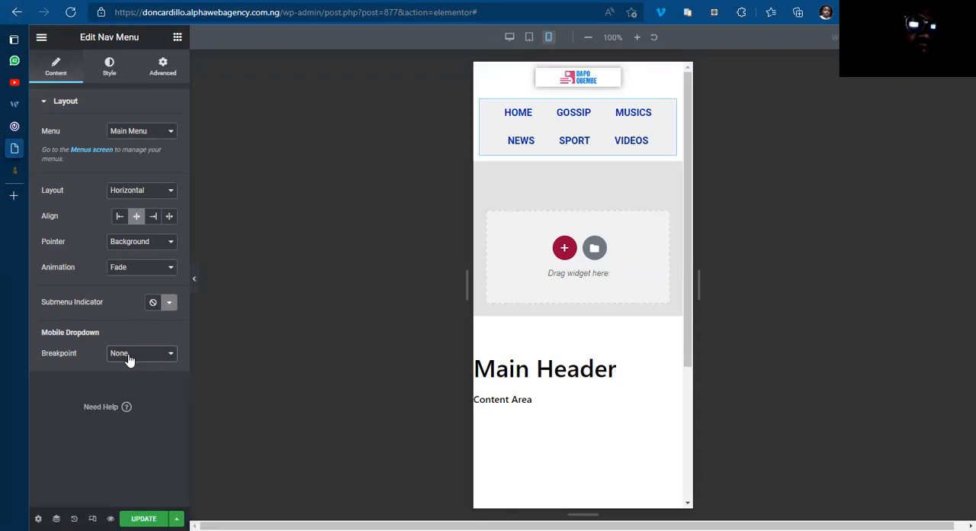
click(135, 373)
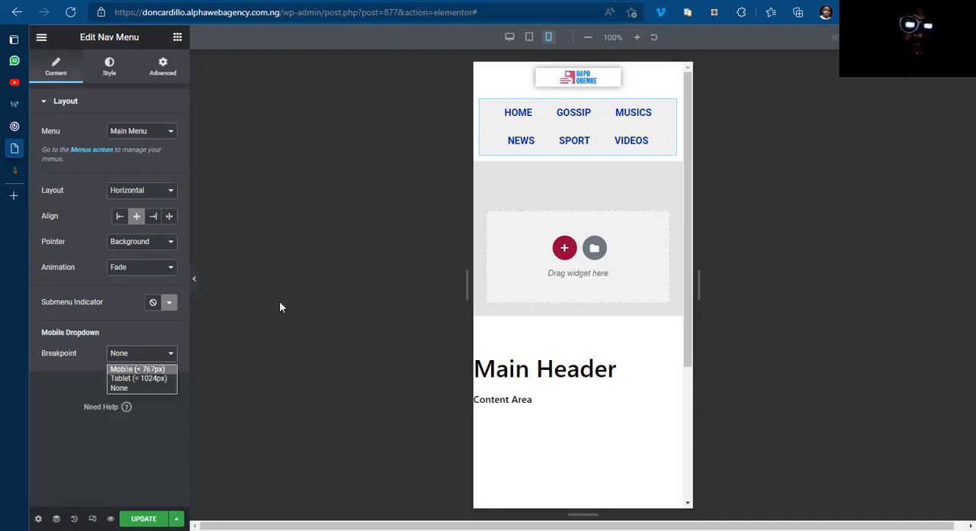
mouse_move(670, 113)
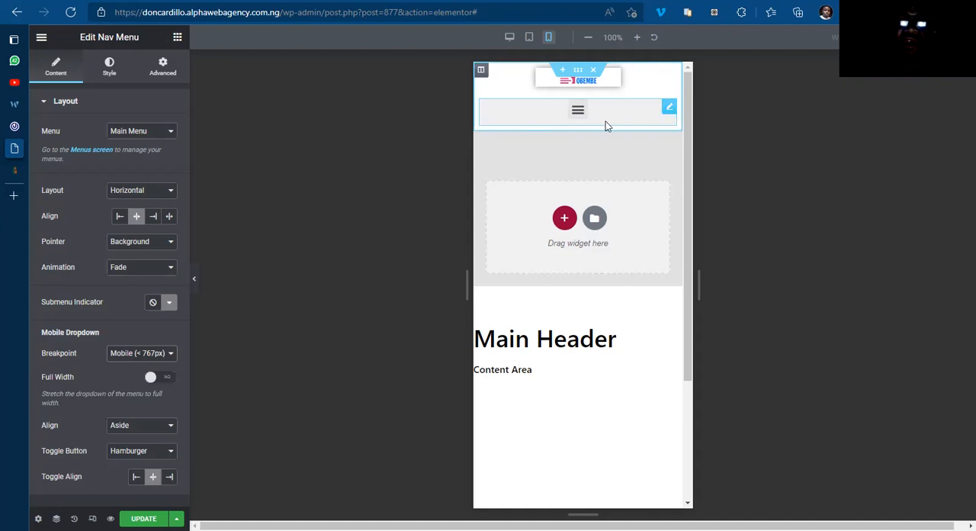
right_click(668, 113)
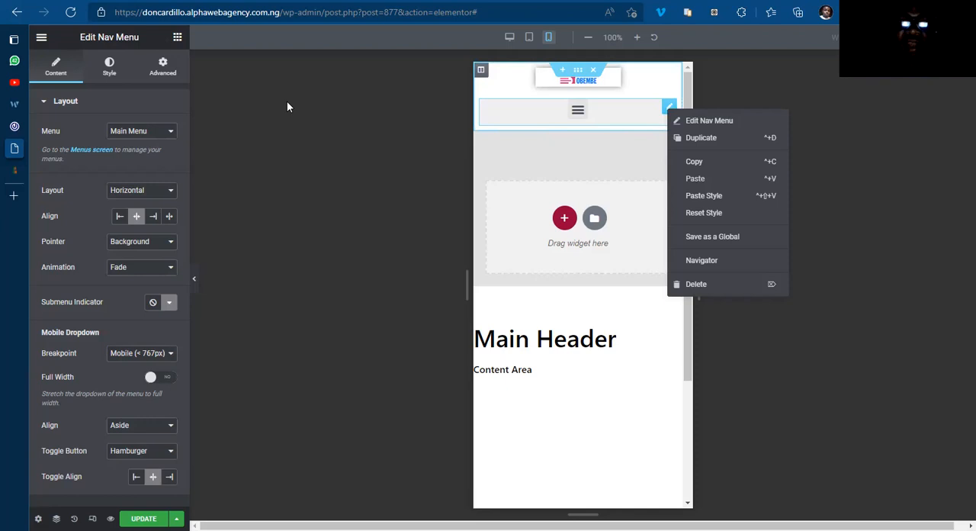
Step: Hide the header's existing nav menu on mobile and update the template
click(163, 76)
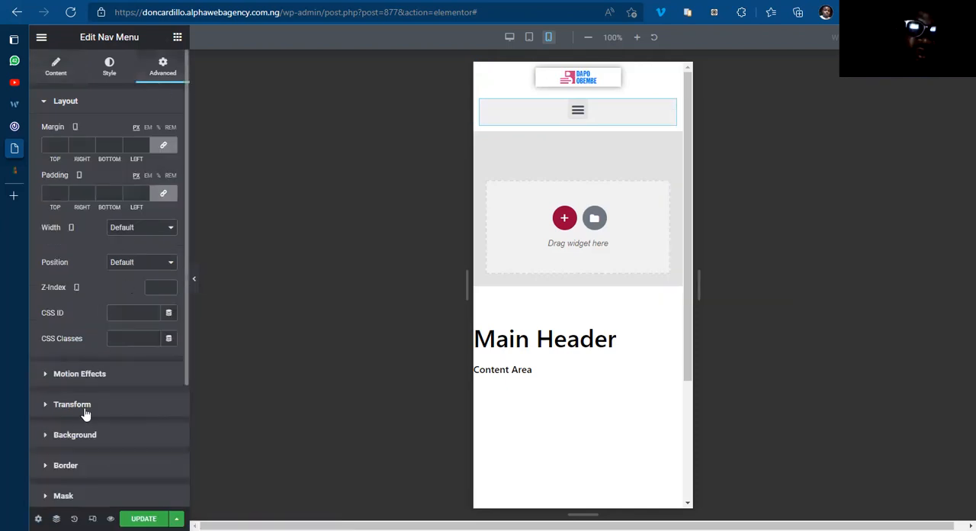
scroll(92, 416, down, 2)
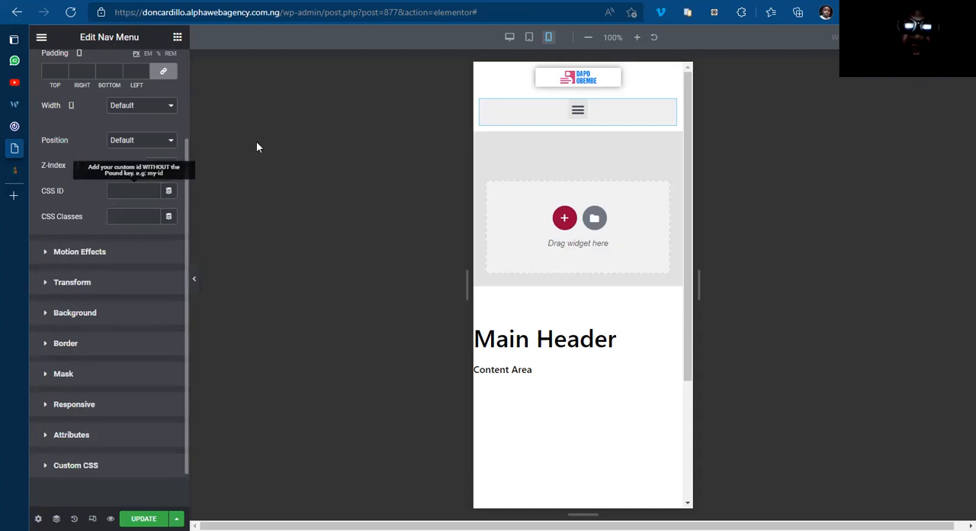
click(90, 404)
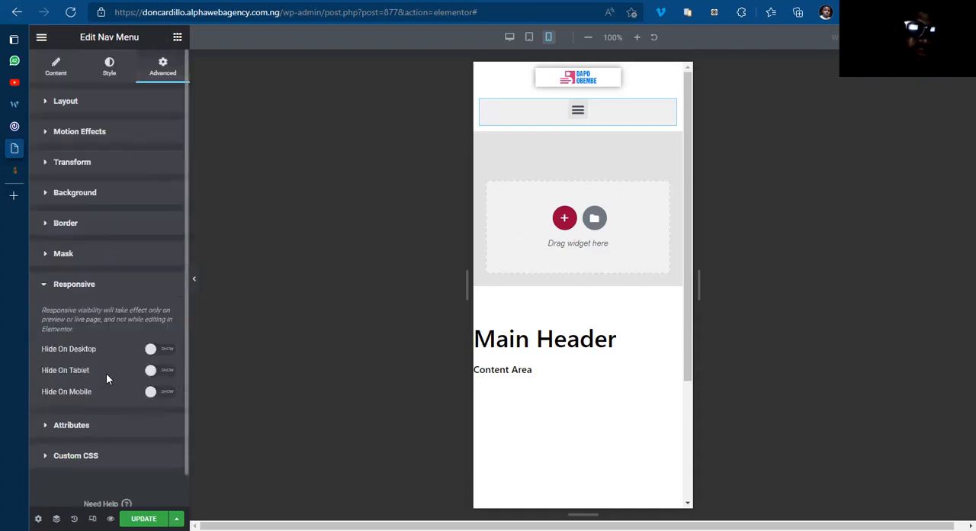
click(168, 392)
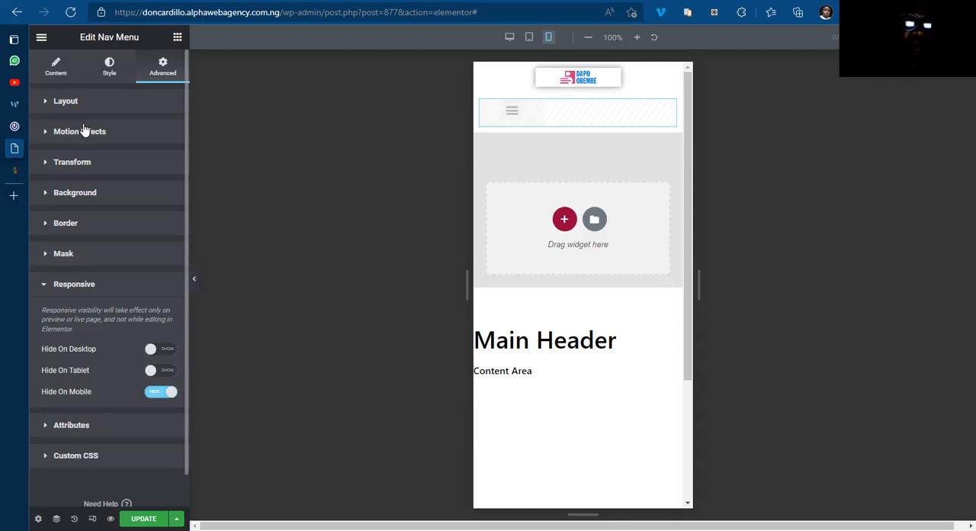
click(143, 518)
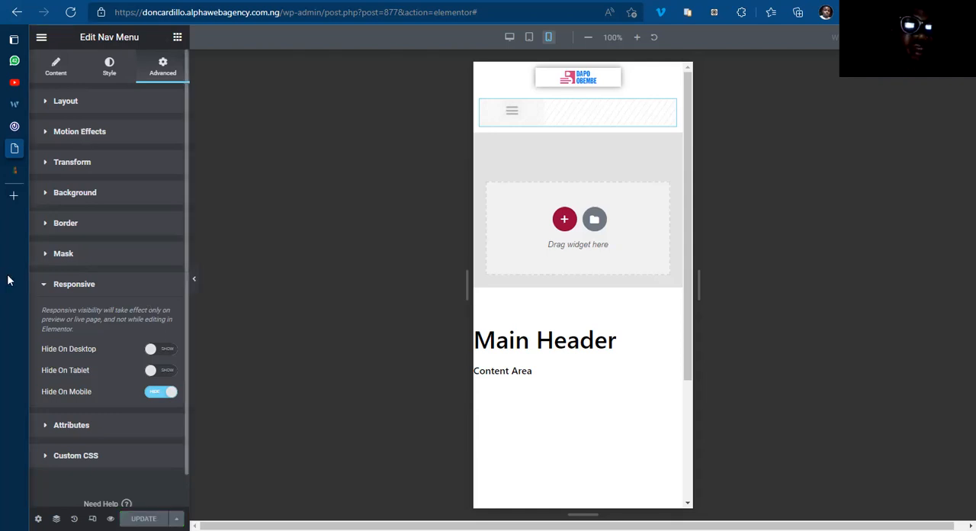
Step: Add a second Nav Menu widget below the hidden one in the header and assign it the menu named Menu
mouse_move(9, 277)
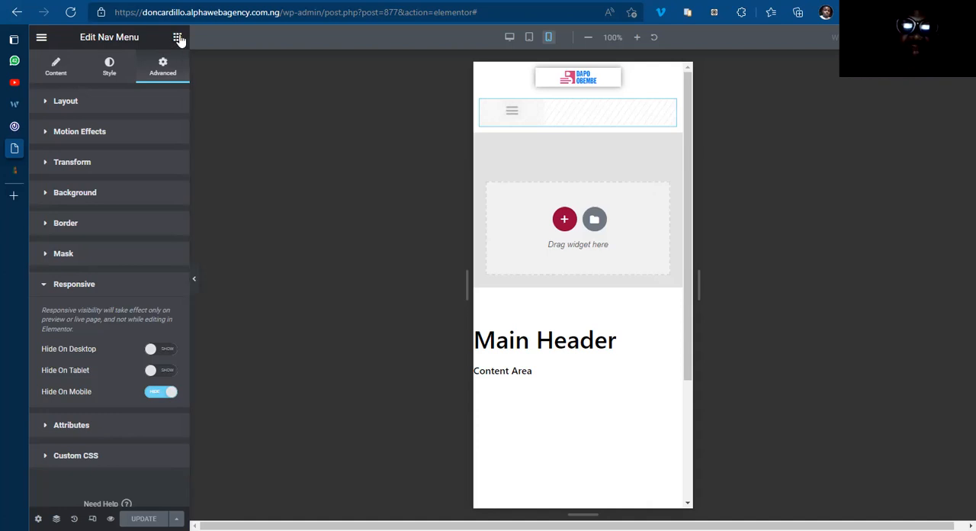
click(177, 38)
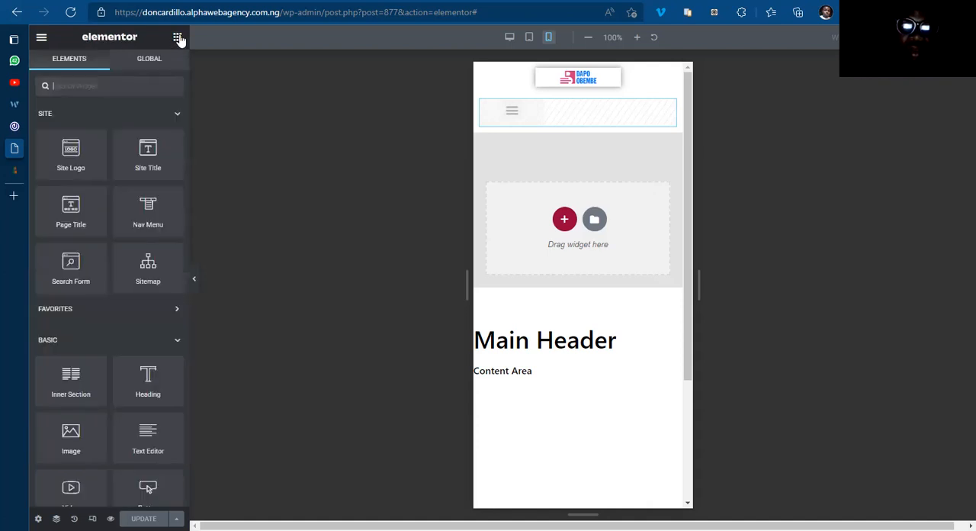
drag(142, 217, 562, 132)
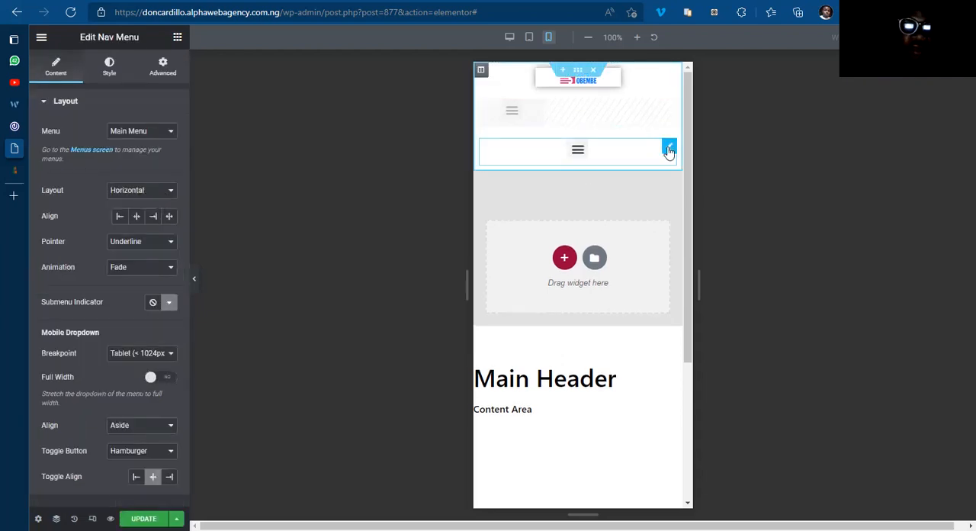
click(149, 133)
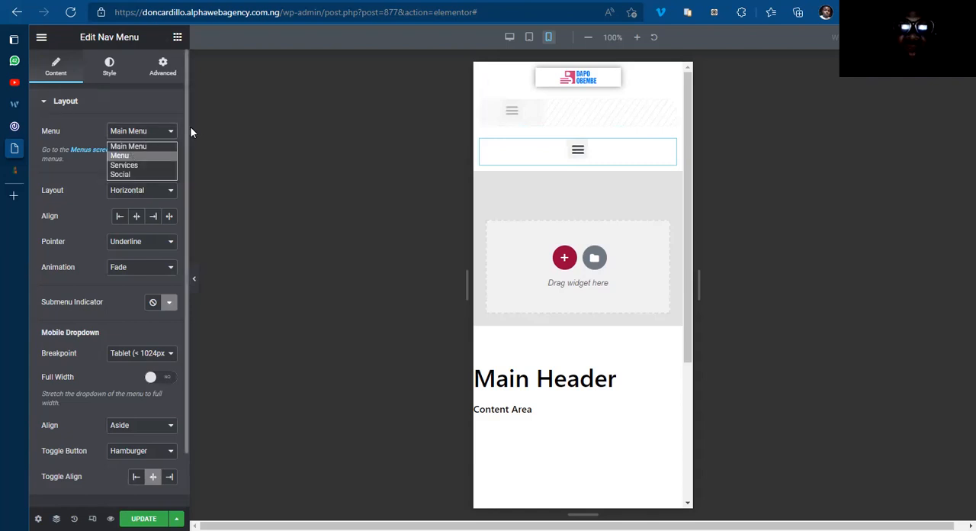
click(150, 136)
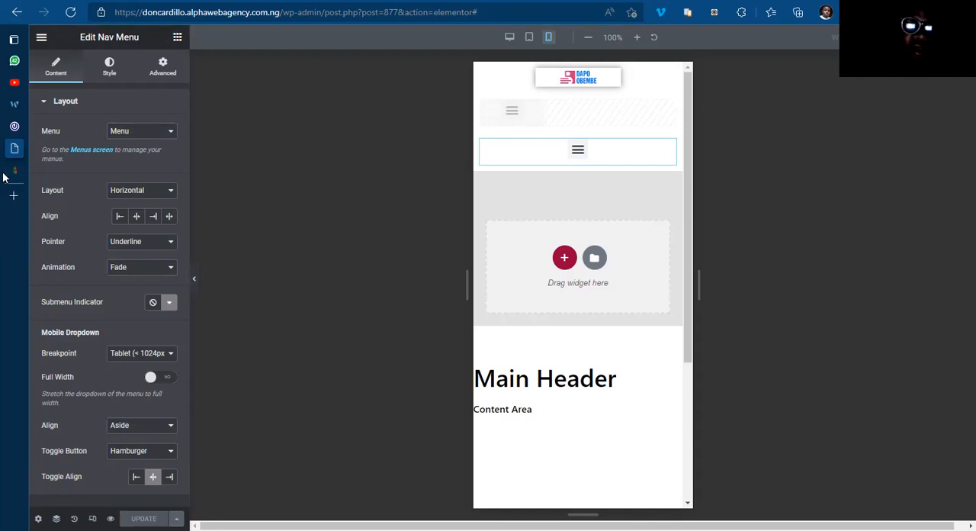
Step: Switch to the WordPress Menus screen and load Menu (Header) for editing
mouse_move(19, 174)
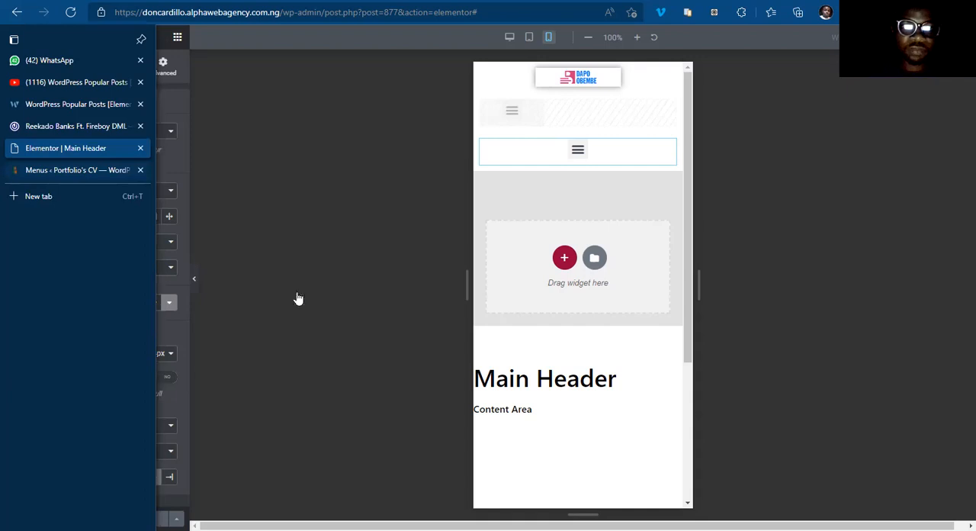
key(ctrl+Tab)
click(296, 301)
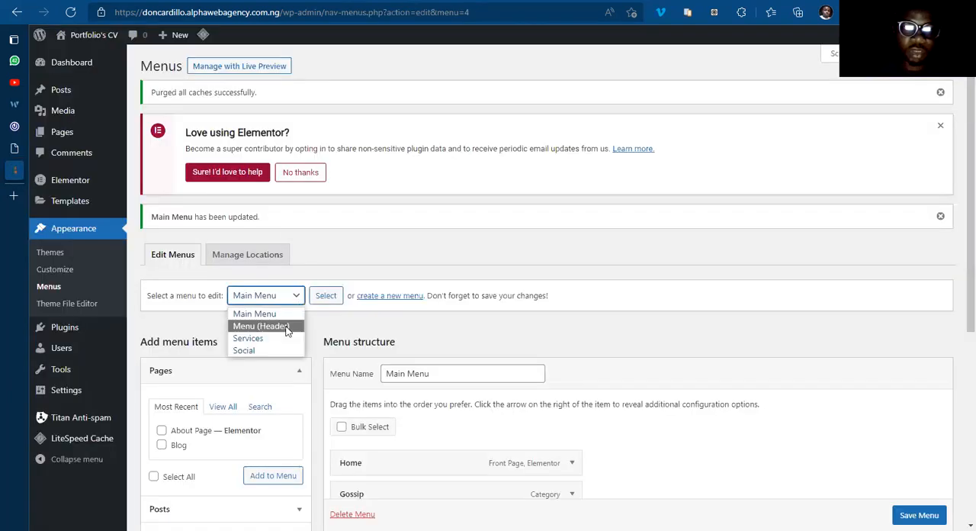
click(287, 330)
click(327, 300)
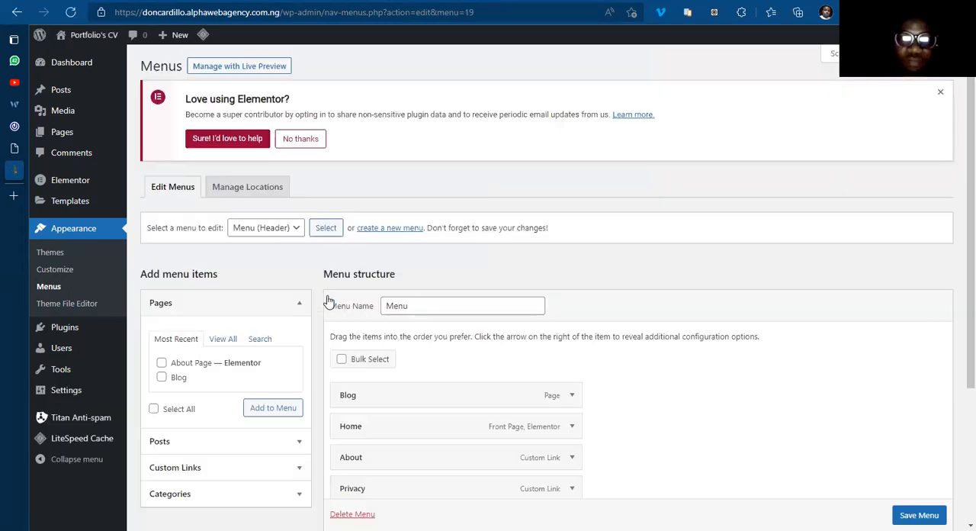
Step: Rename the menu as Mobile Menu and remove its Blog, About and Privacy items
click(386, 305)
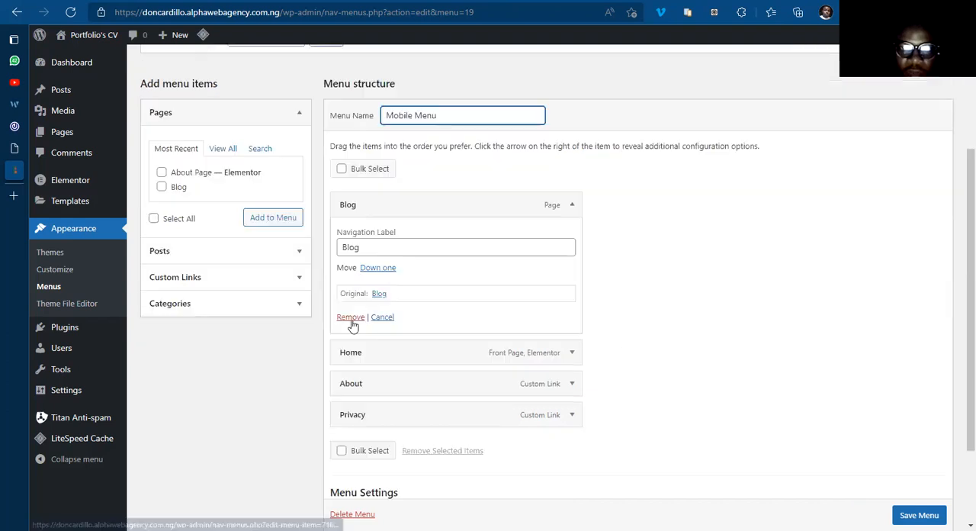
click(351, 317)
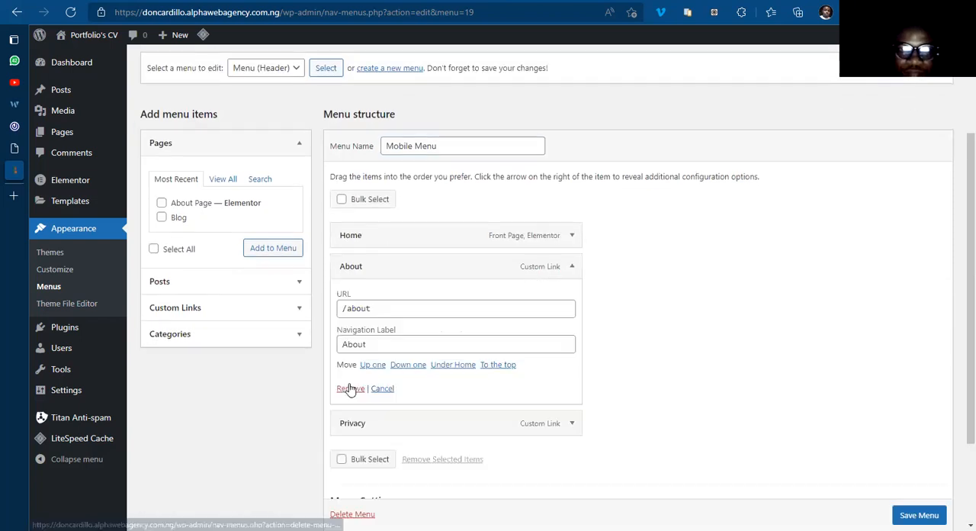
click(343, 387)
click(573, 299)
click(351, 420)
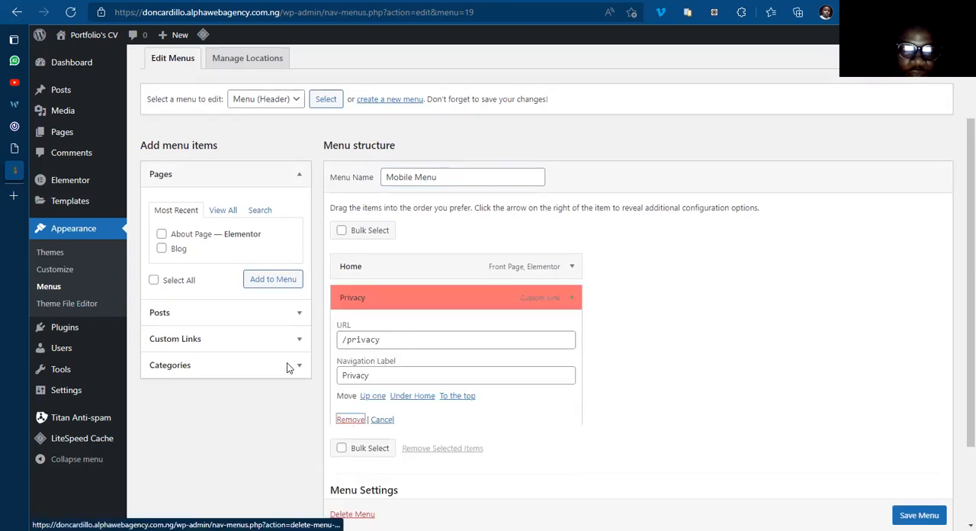
Step: Add the Musics and News categories to the Mobile Menu
click(171, 395)
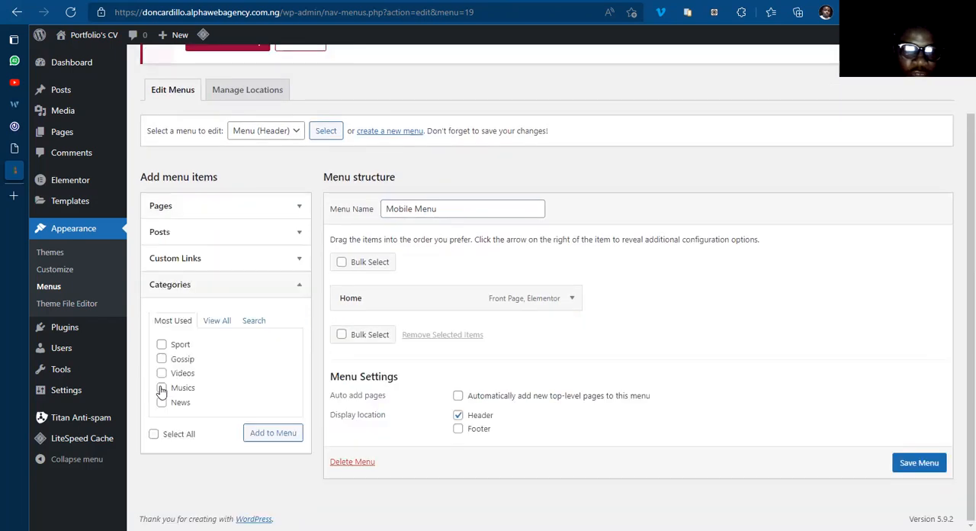
click(162, 388)
click(162, 388)
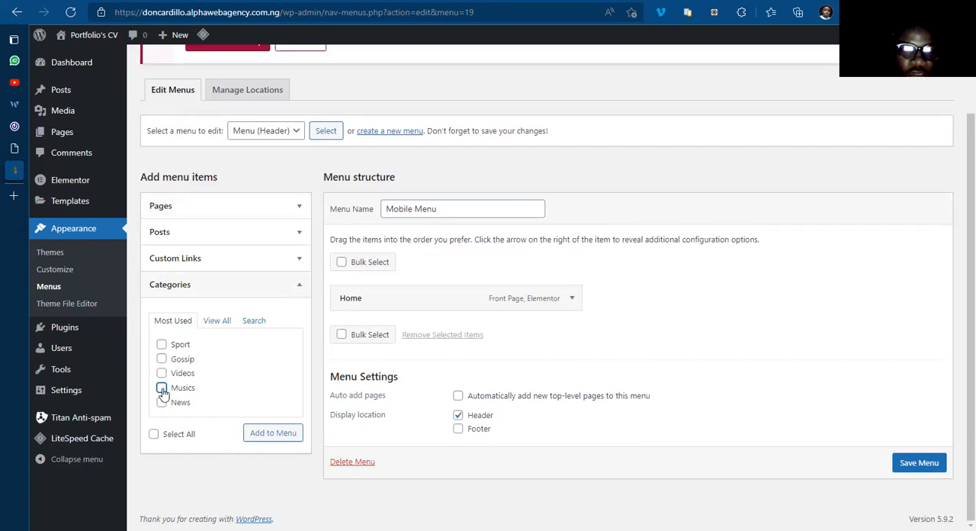
click(162, 389)
click(162, 404)
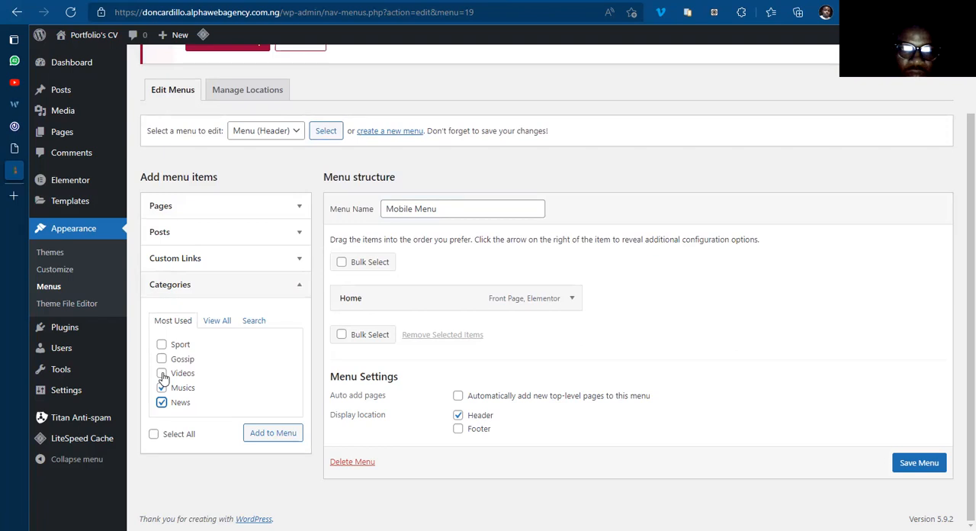
click(282, 435)
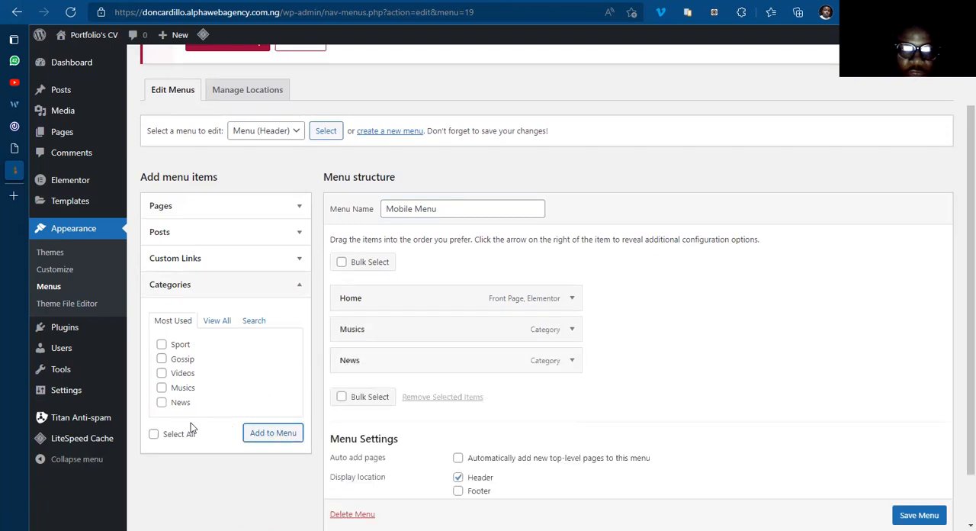
Step: Add a custom link to the Mobile Menu with the URL #more and the link text MORE
click(220, 258)
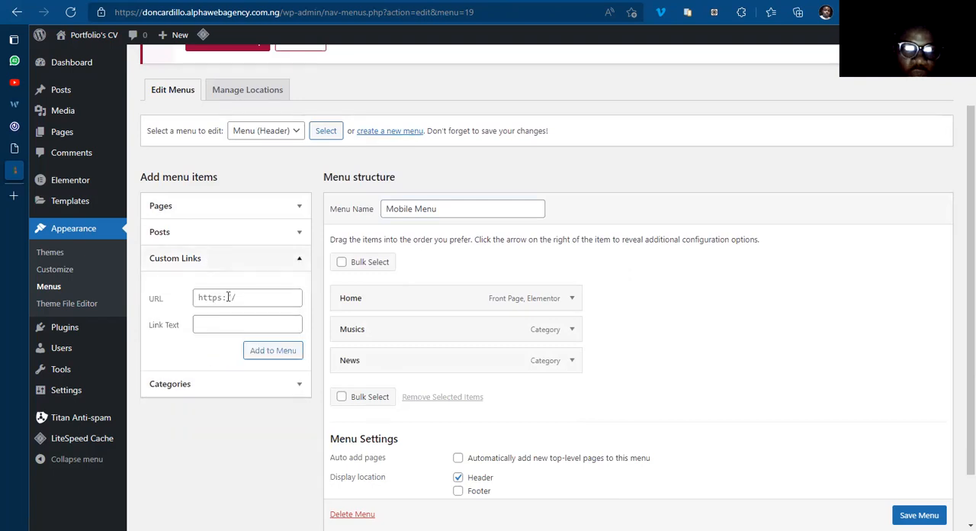
click(238, 299)
text(#m)
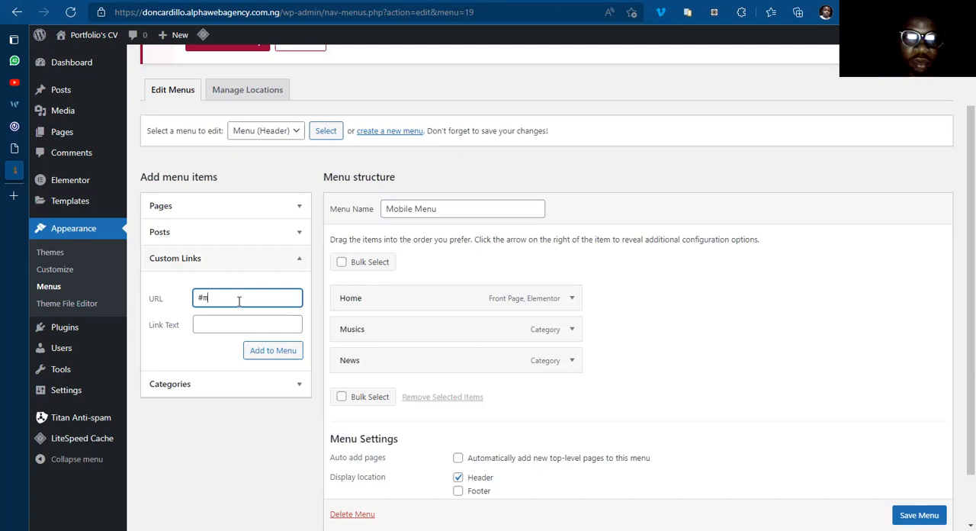
text(ore)
click(222, 326)
text(M)
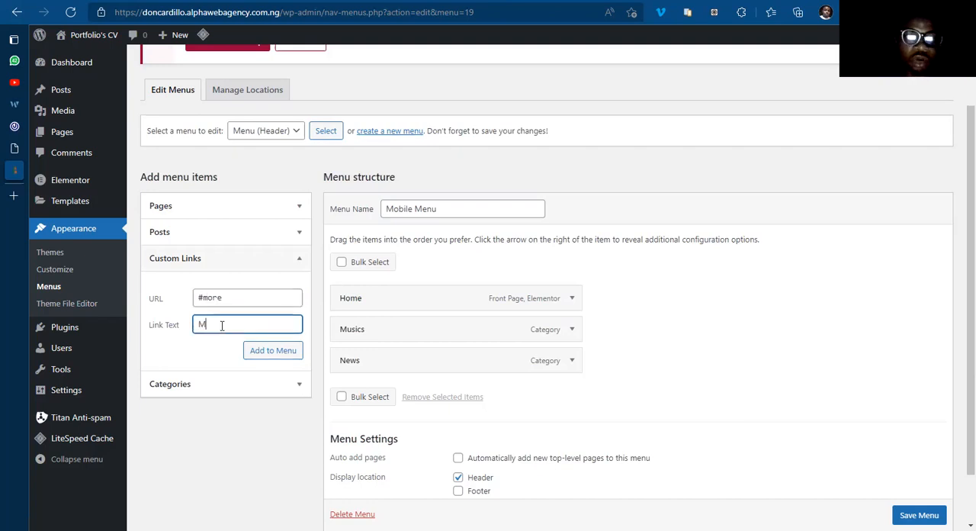
text(ORE)
click(225, 297)
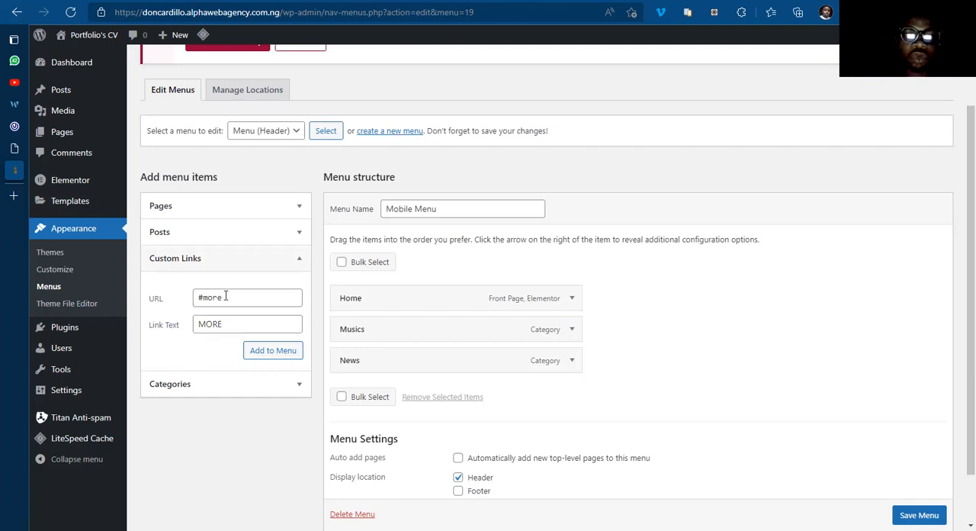
drag(226, 296, 196, 297)
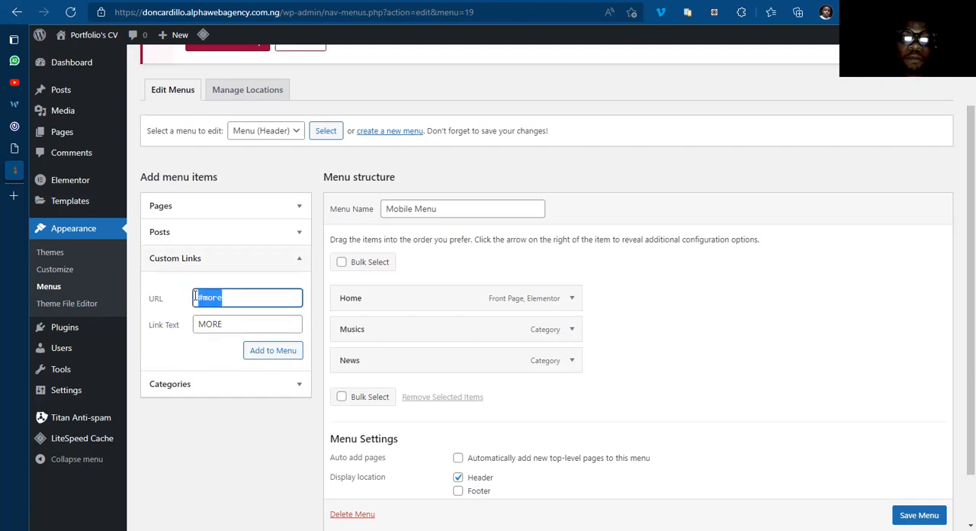
click(226, 296)
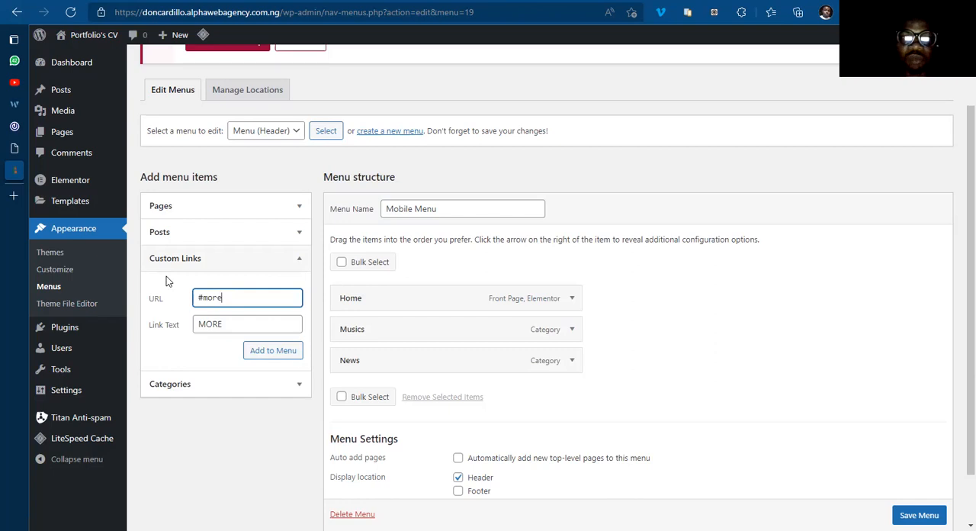
click(273, 353)
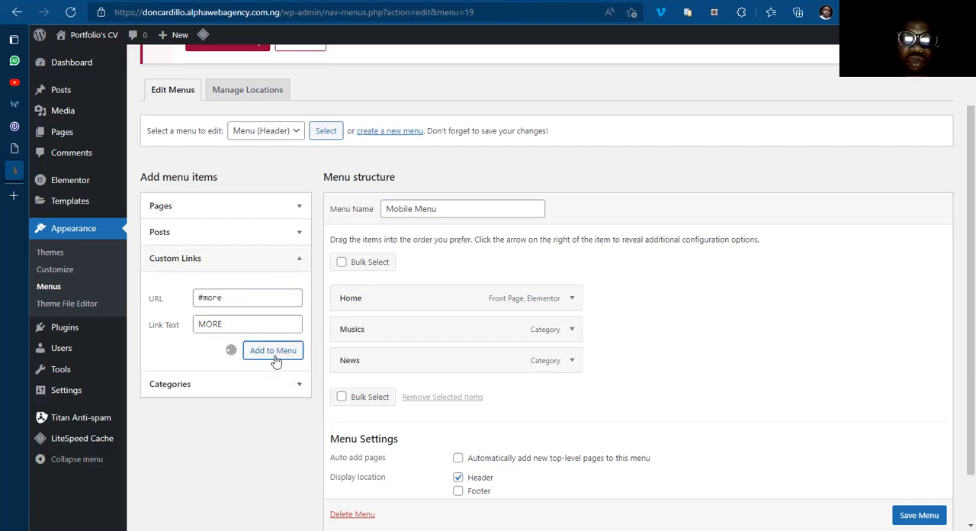
Step: Switch to 042jam.com and check how the MORE item toggles the icon menu in its mobile header
mouse_move(47, 135)
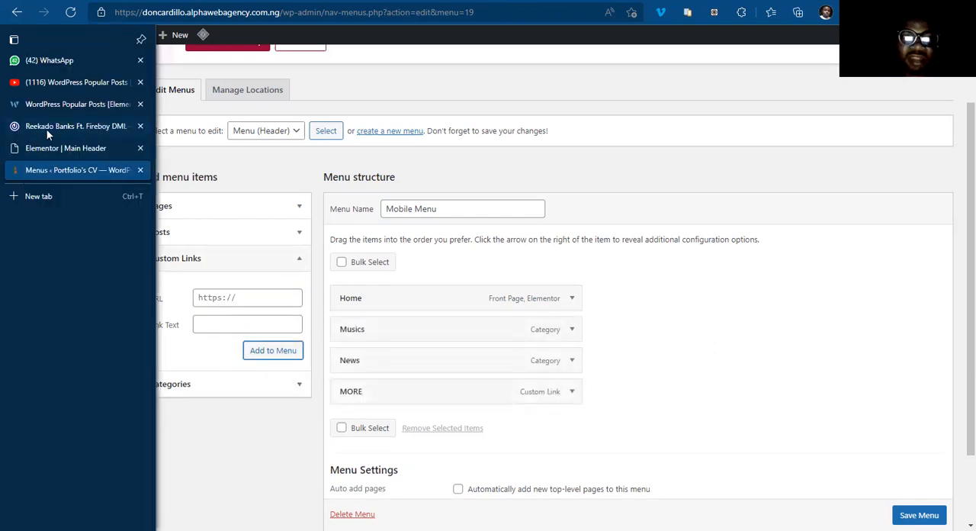
click(106, 125)
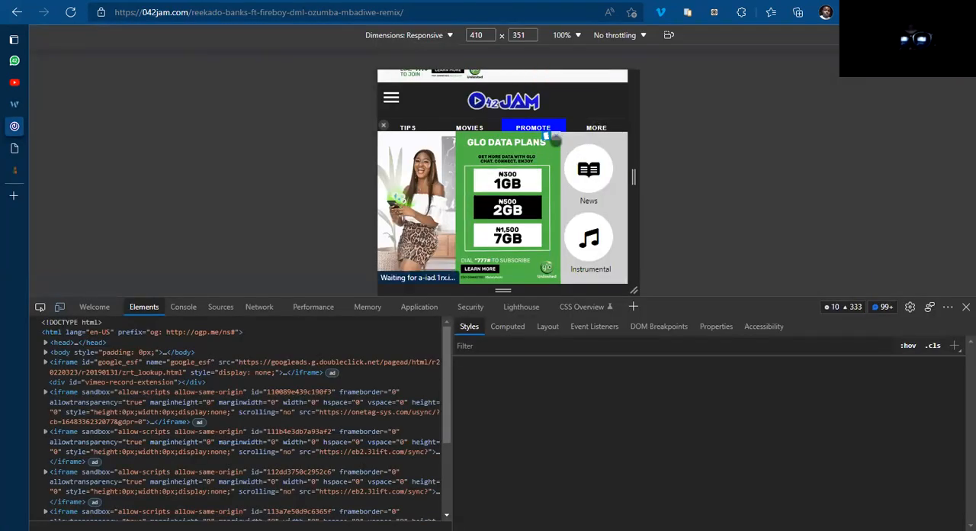
click(556, 136)
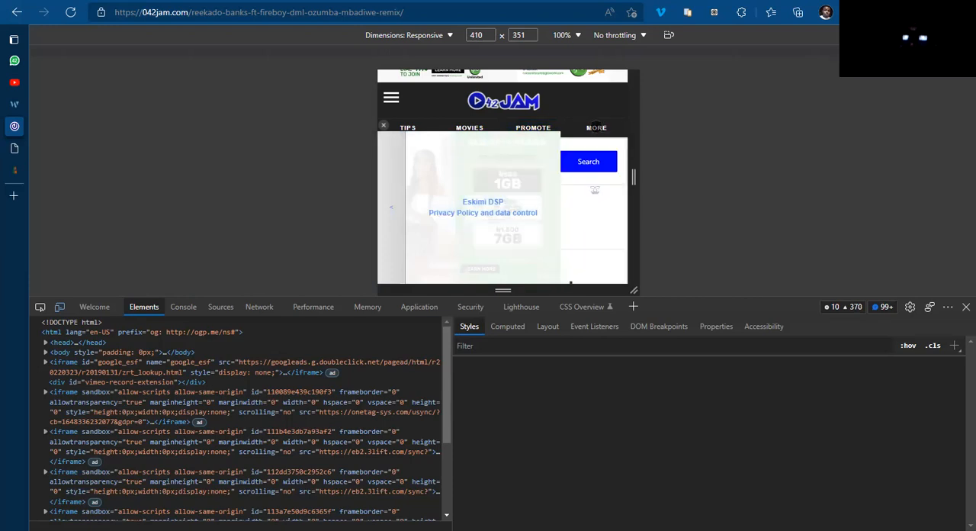
mouse_move(70, 146)
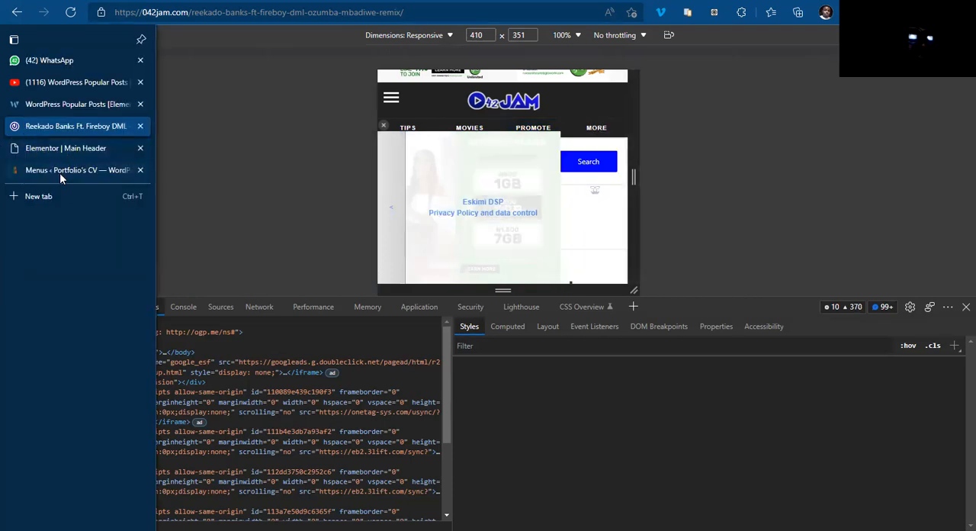
Step: Save the Mobile Menu on the WordPress Menus page, then reload the Main Header template in Elementor
click(60, 171)
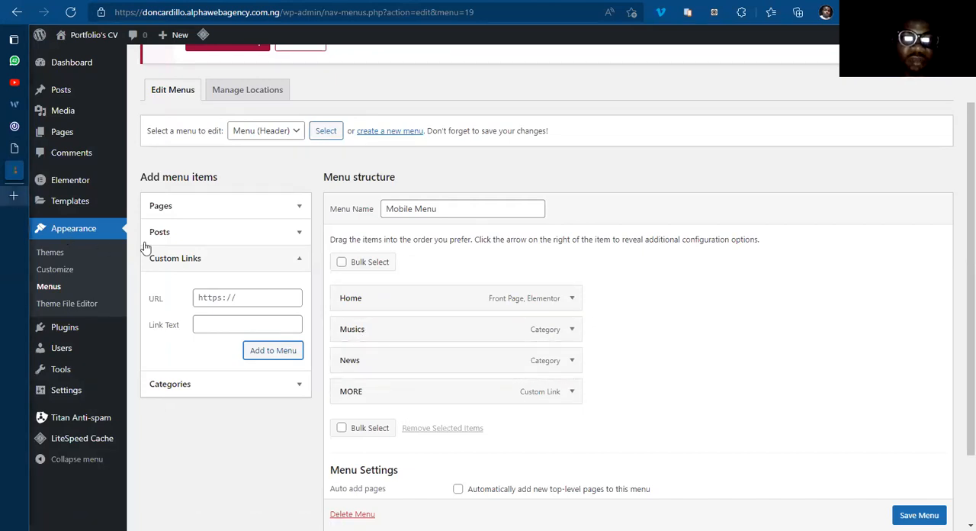
click(919, 515)
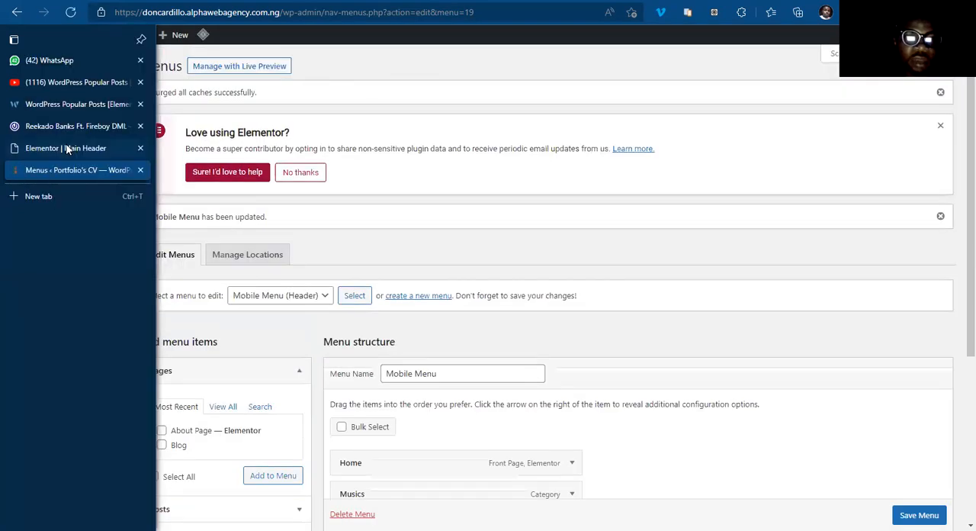
click(68, 149)
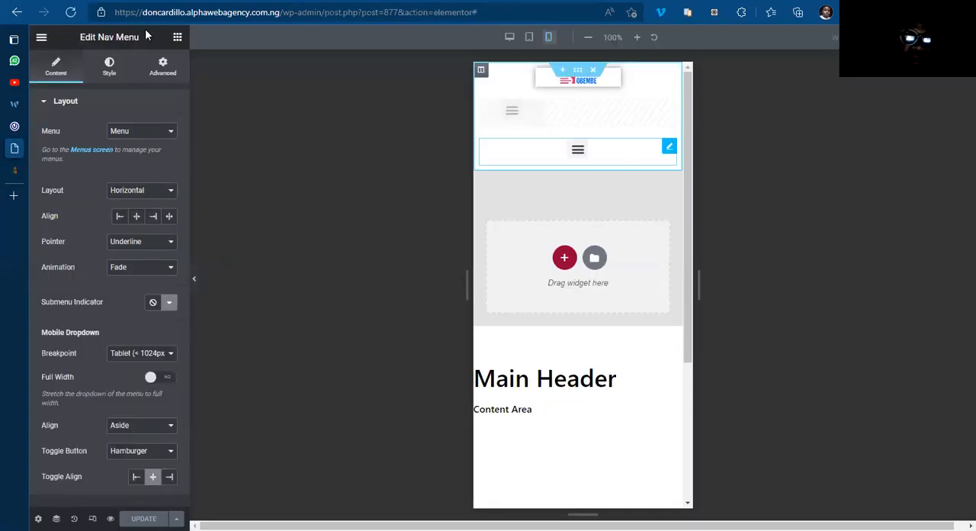
click(69, 13)
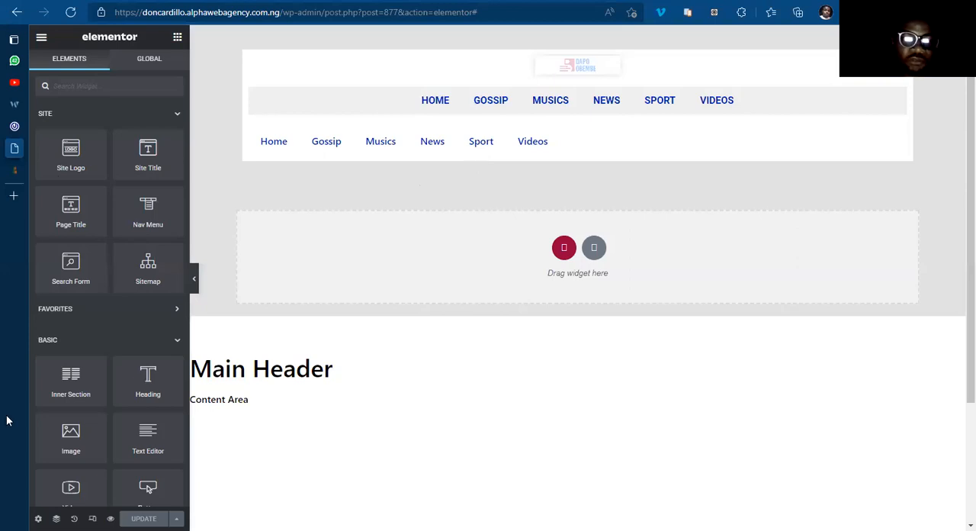
Step: In the mobile preview, assign Mobile Menu to the lower Nav Menu widget and centre its items
click(93, 519)
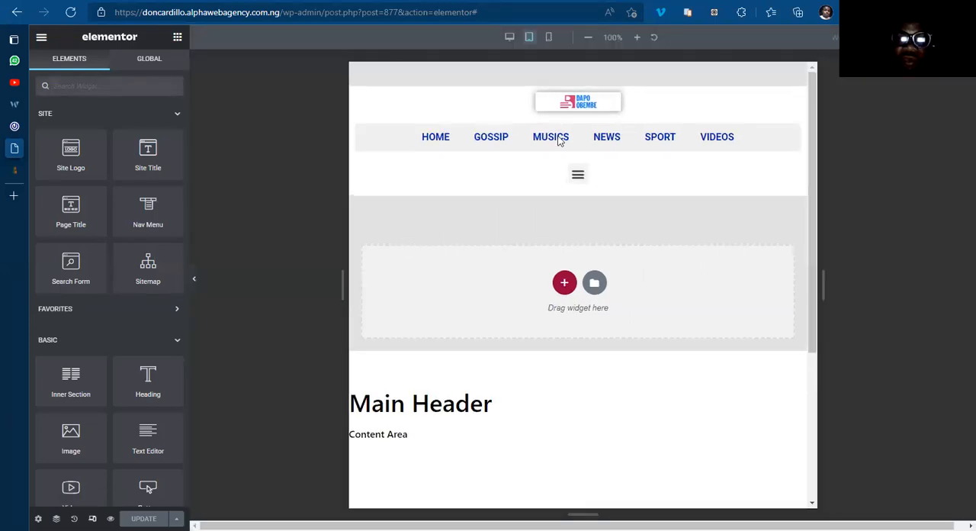
click(550, 39)
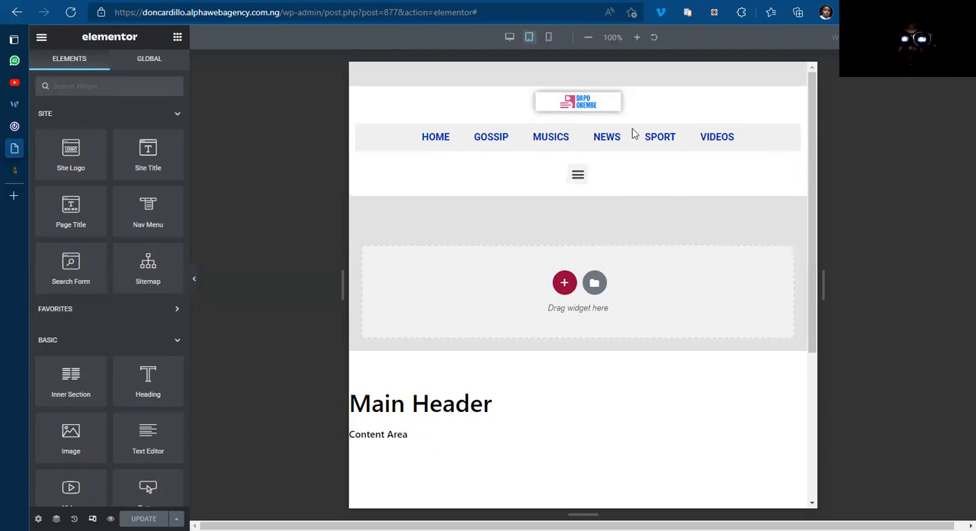
click(669, 150)
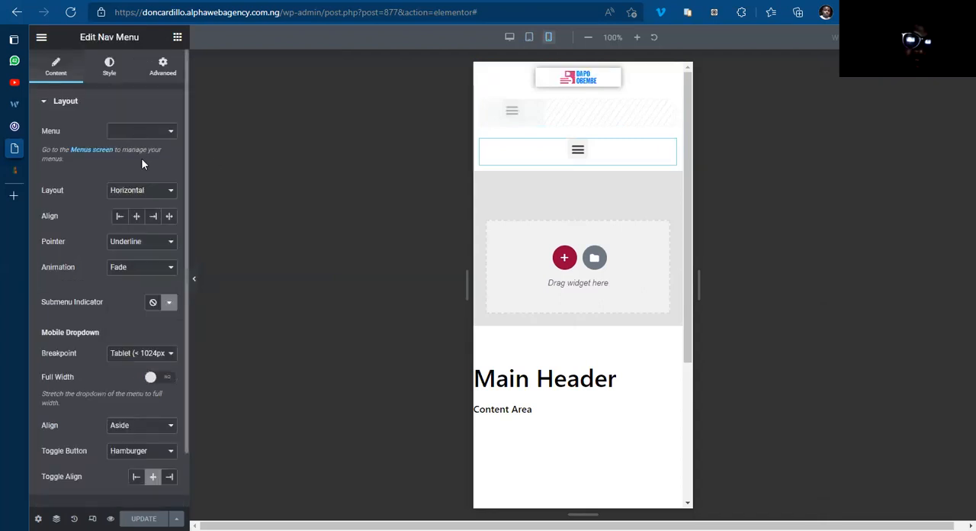
Step: Set the mobile Nav Menu's pointer to Background and its mobile dropdown breakpoint to None
click(141, 242)
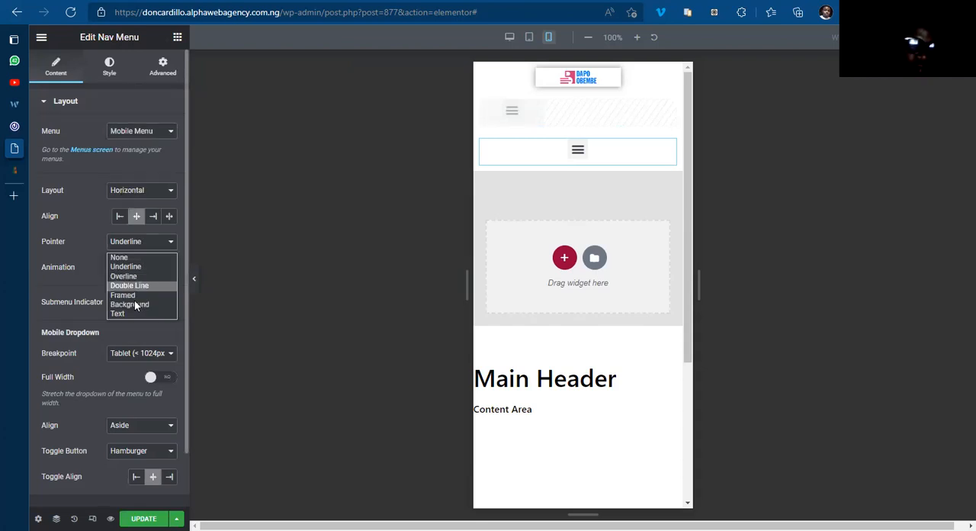
click(132, 305)
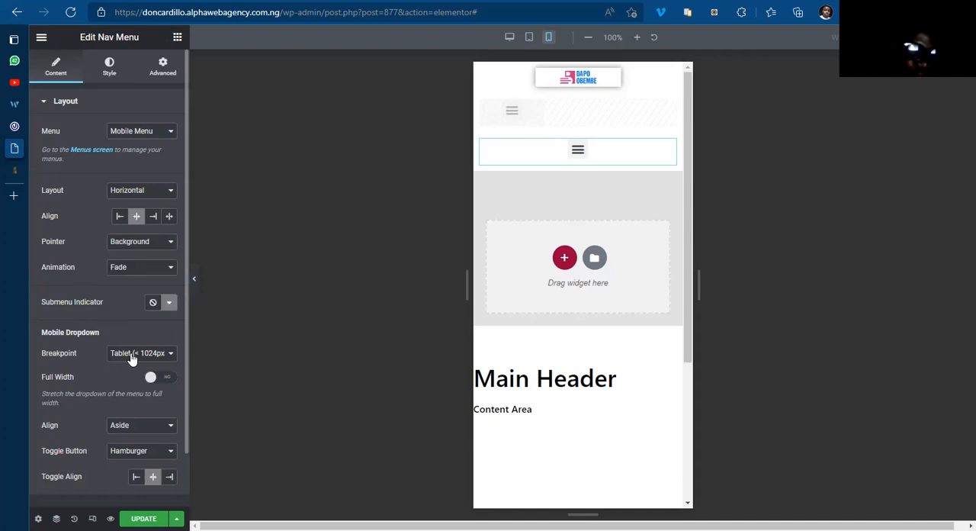
click(138, 353)
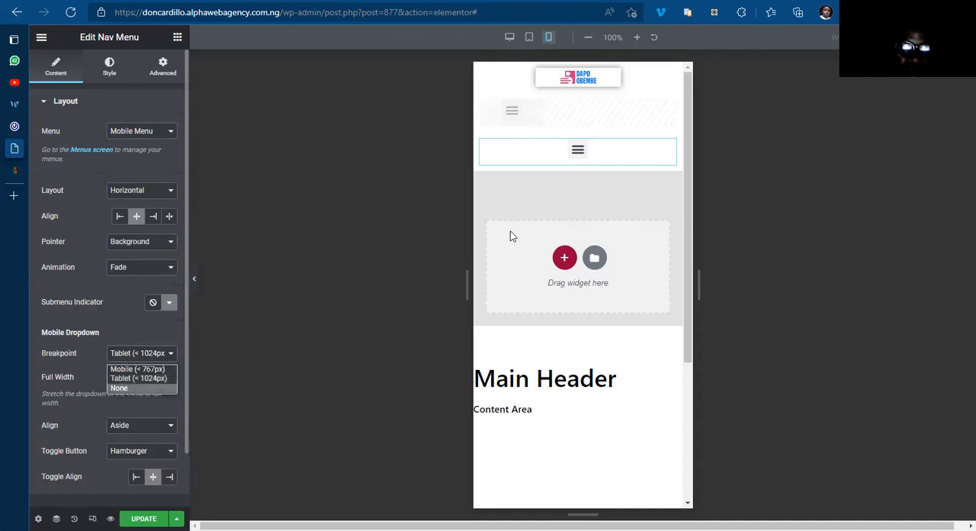
click(151, 387)
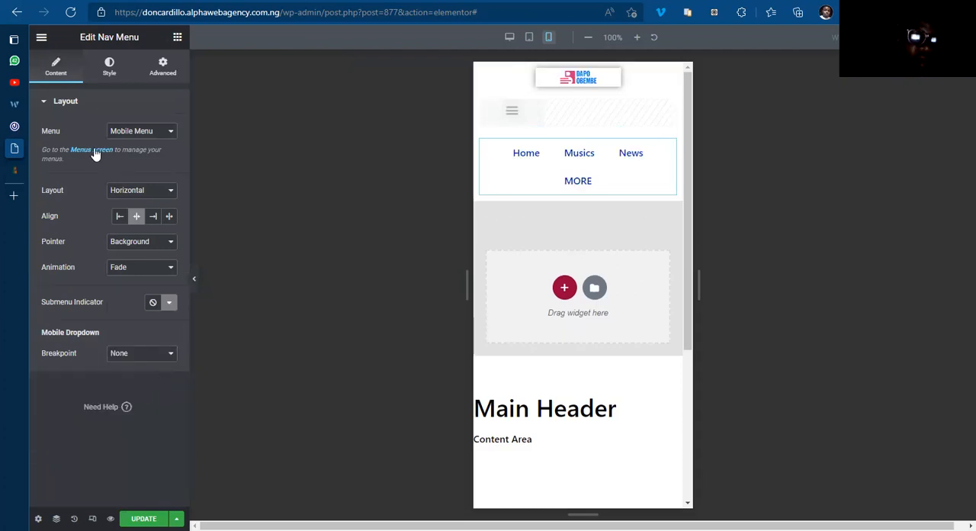
Step: Set the mobile menu items' horizontal padding to 10 in the widget's style settings
click(109, 67)
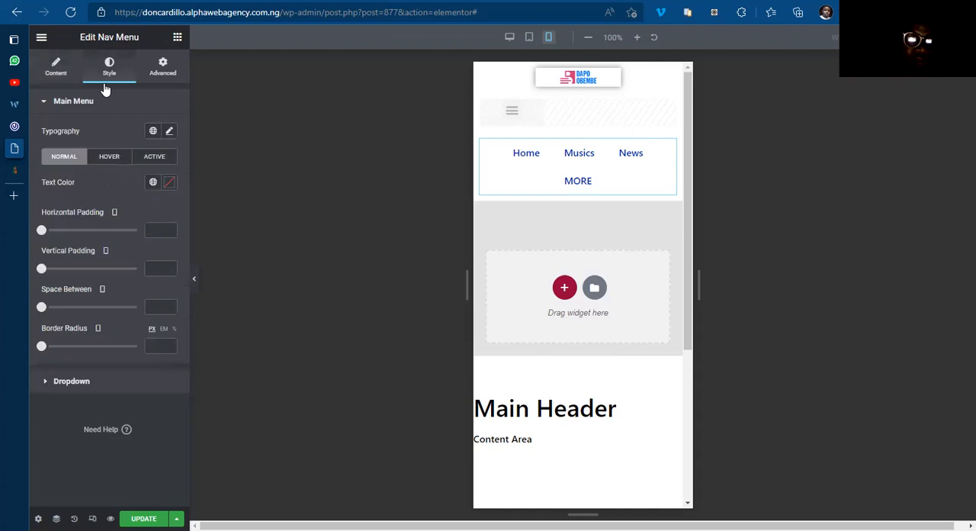
click(164, 231)
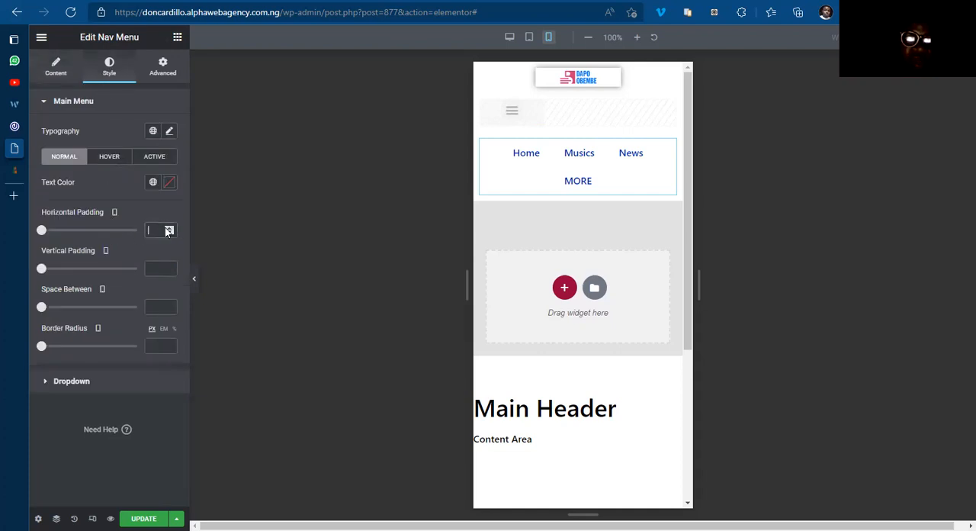
click(172, 227)
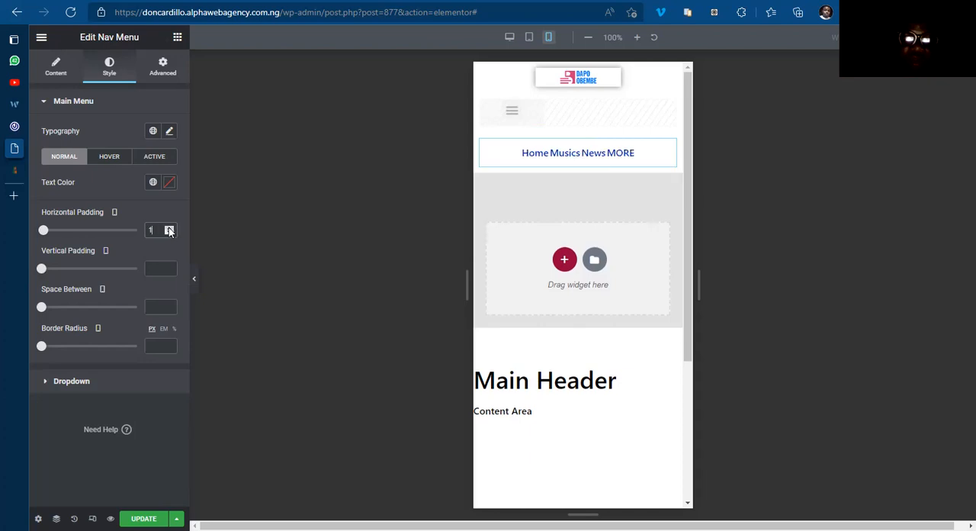
click(169, 228)
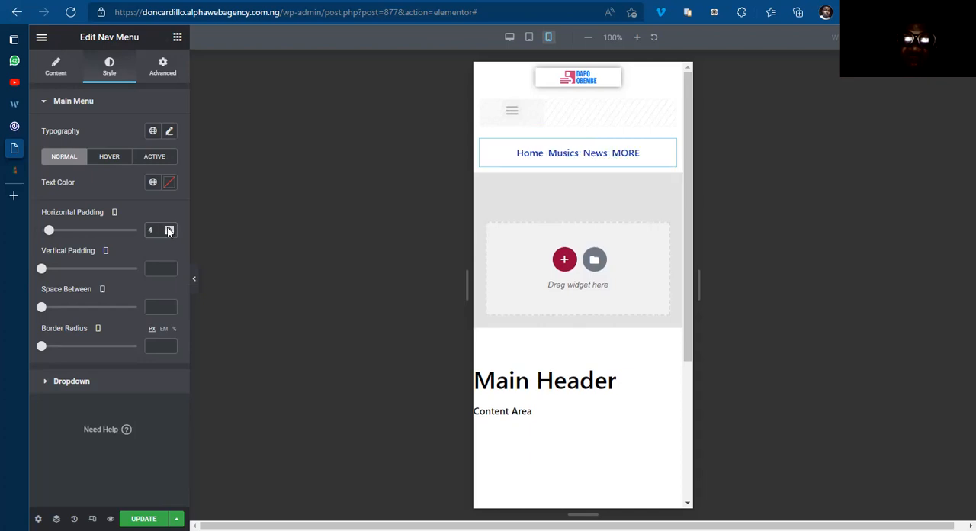
click(169, 228)
click(168, 228)
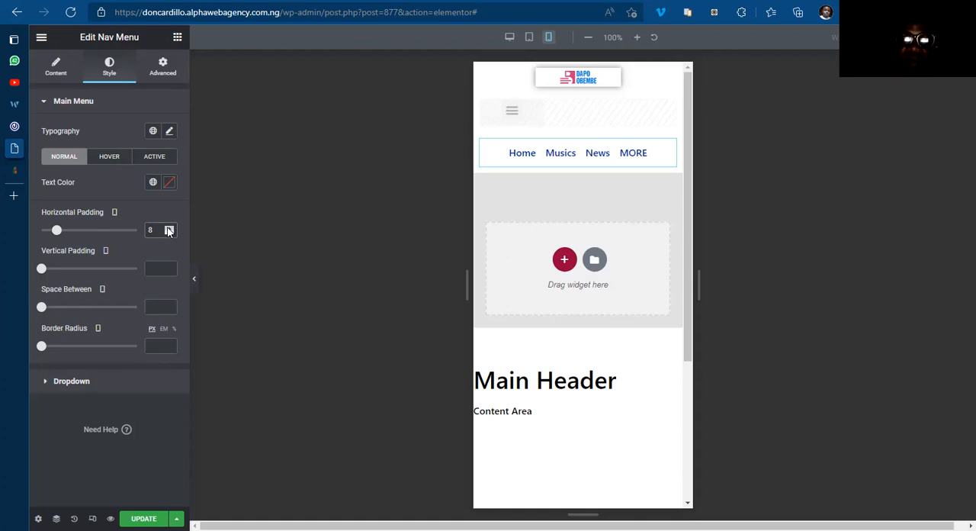
click(168, 228)
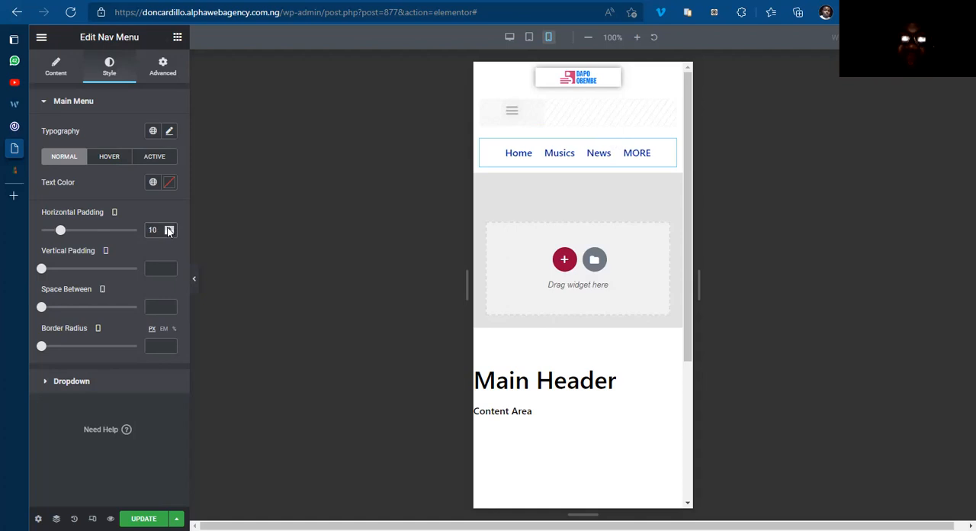
Step: Set the space between the mobile menu items to 2
click(170, 306)
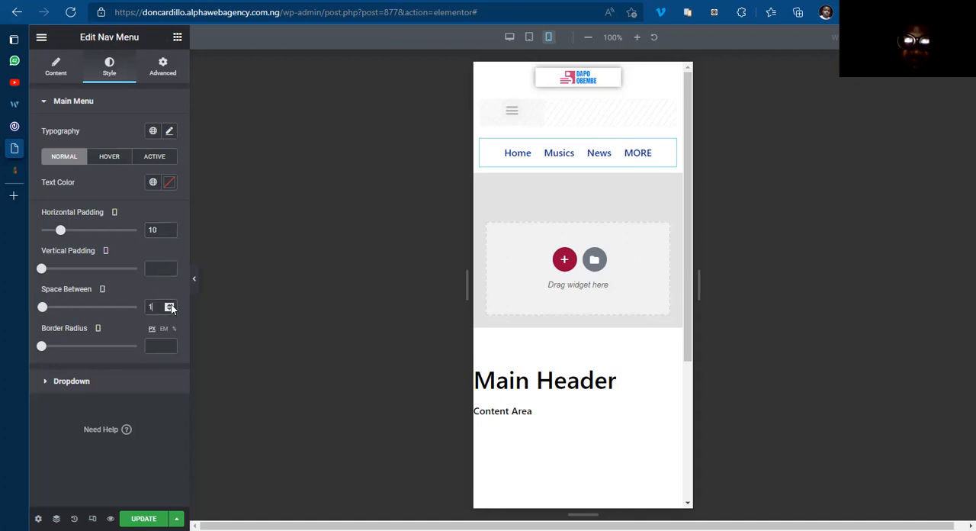
click(171, 307)
click(170, 309)
click(170, 305)
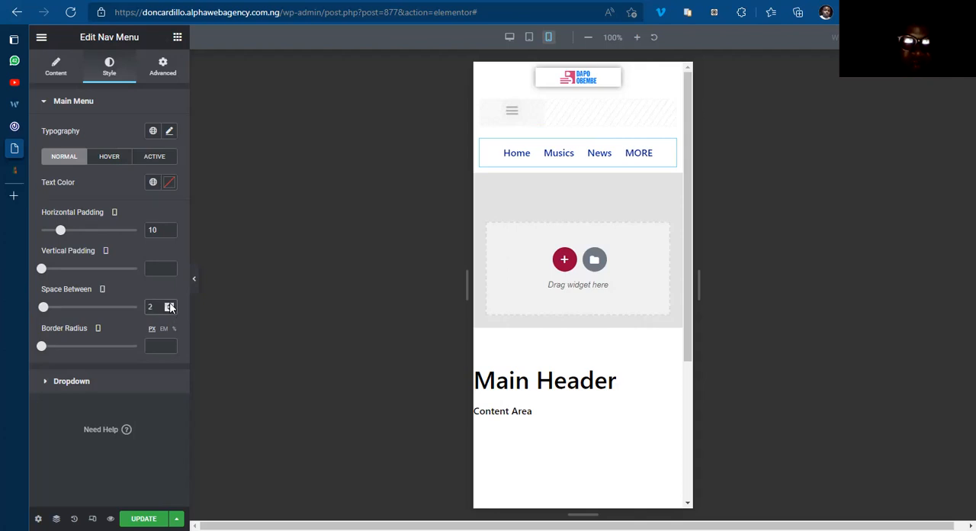
Step: Check the highlight on the Home item and set the mobile menu's hover pointer color to #000000
click(503, 158)
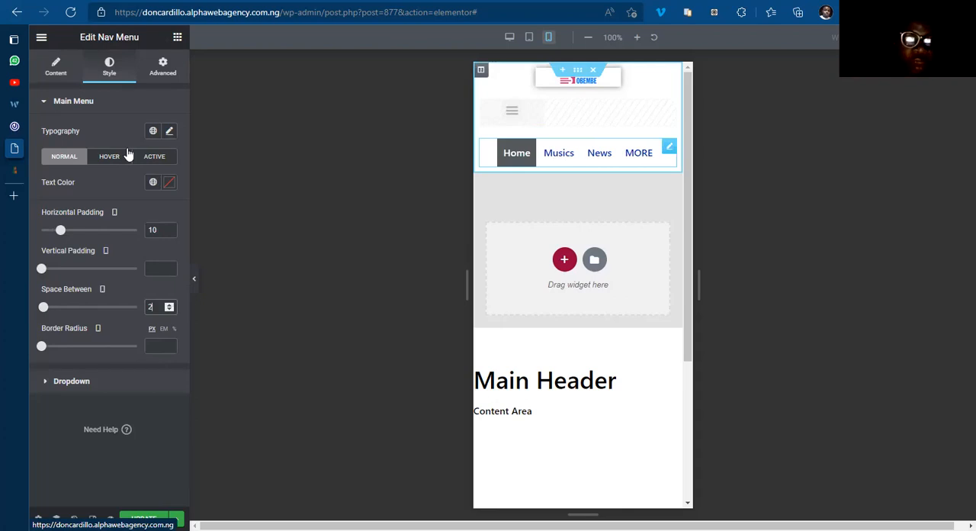
drag(557, 51, 459, 188)
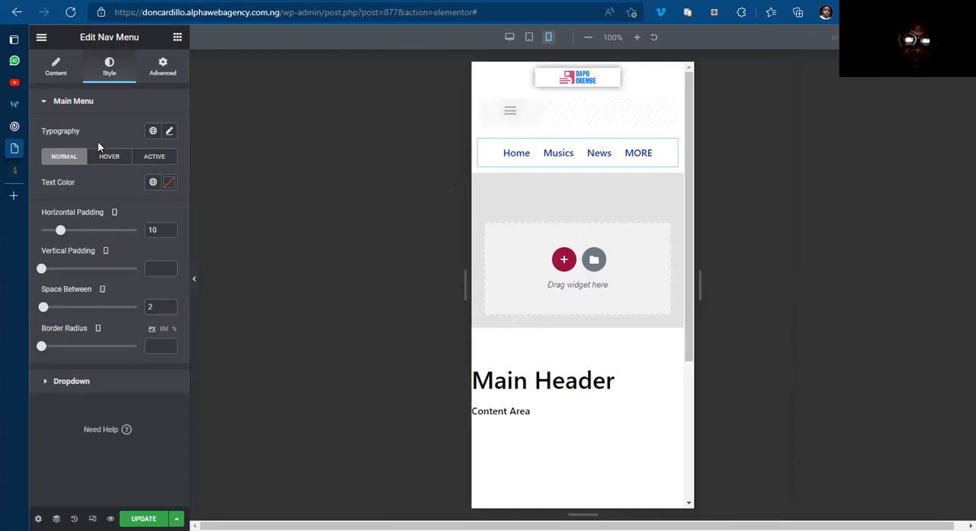
click(111, 157)
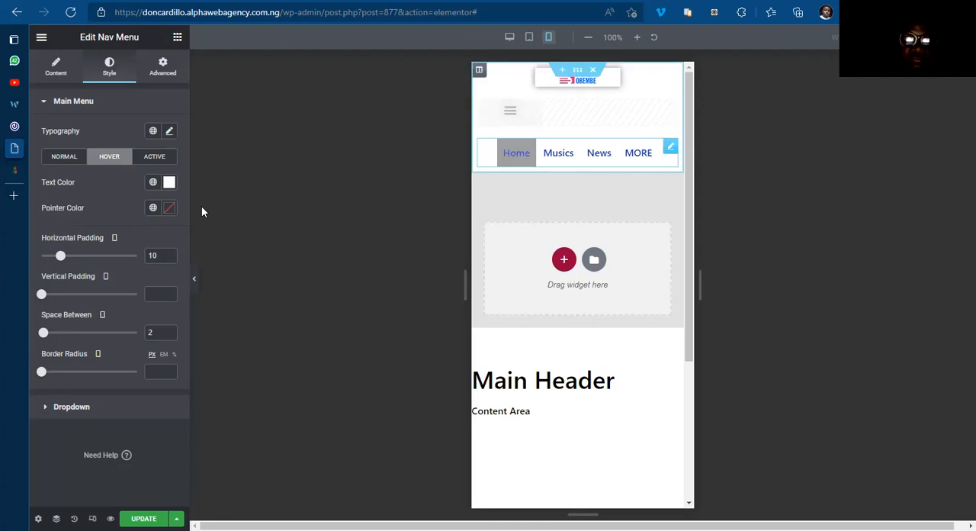
click(169, 211)
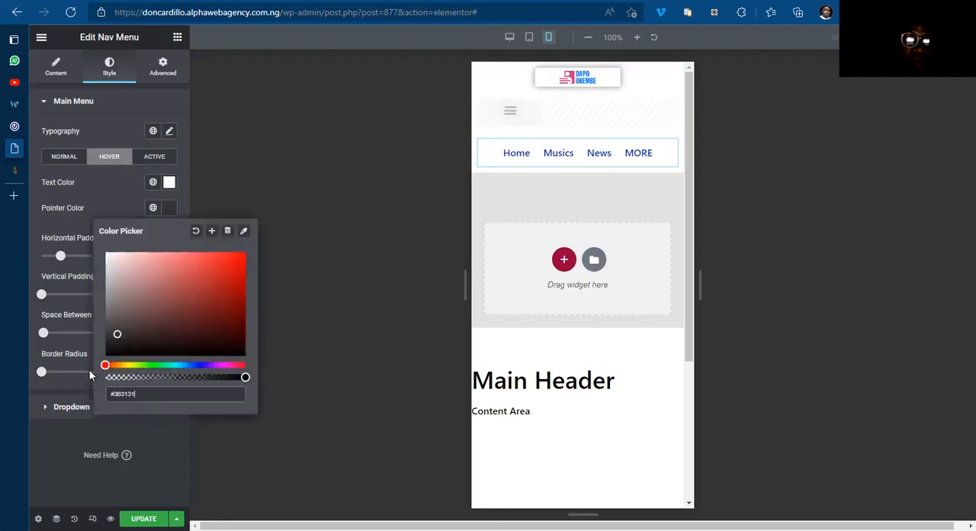
click(106, 355)
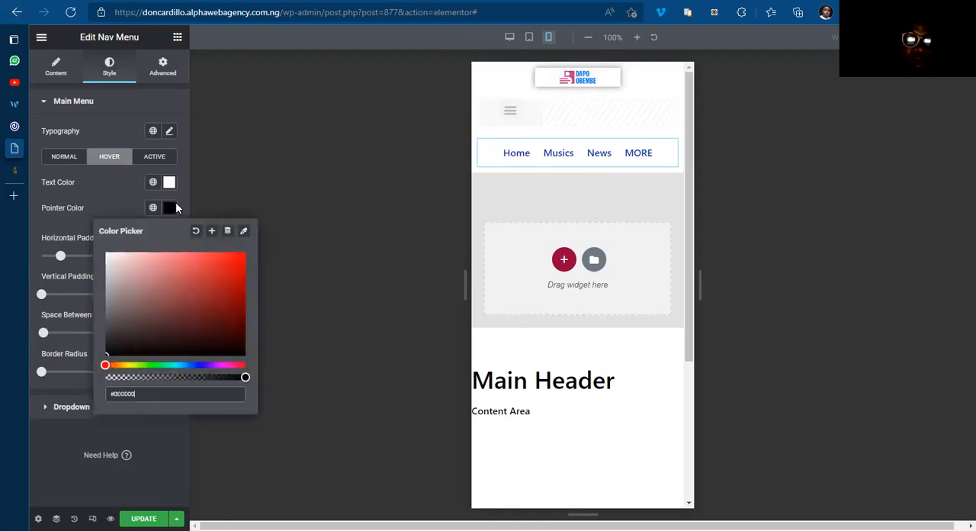
Step: Set the text color of the mobile menu's active item to #FFFFFF
click(163, 159)
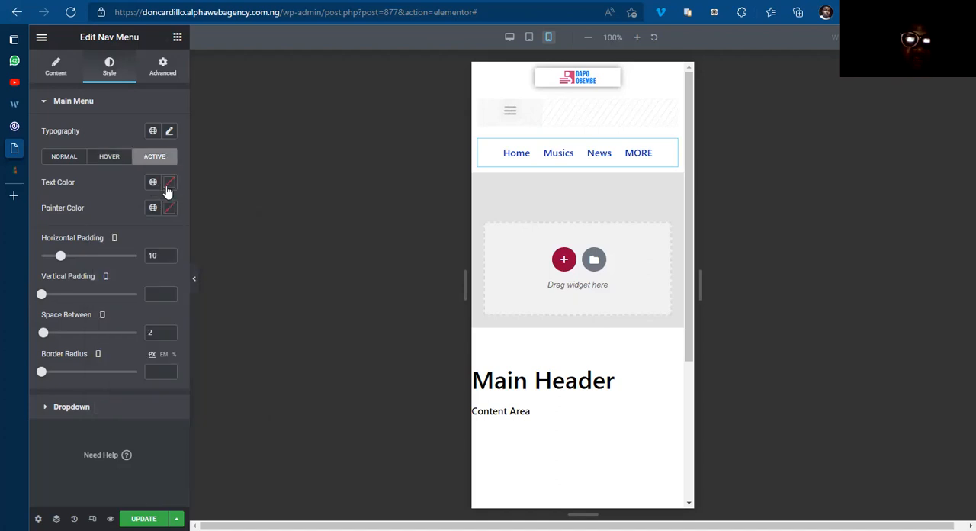
click(169, 183)
text(#FBF0F0)
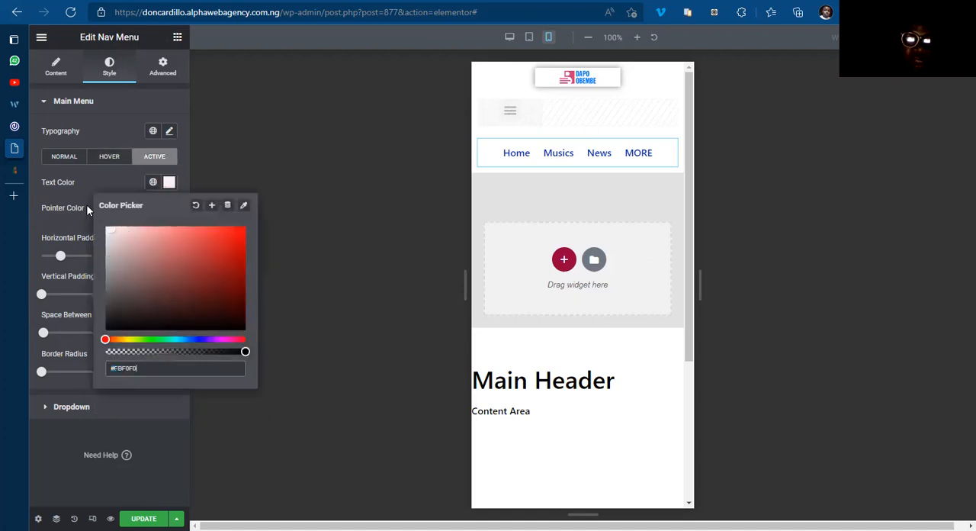
click(169, 183)
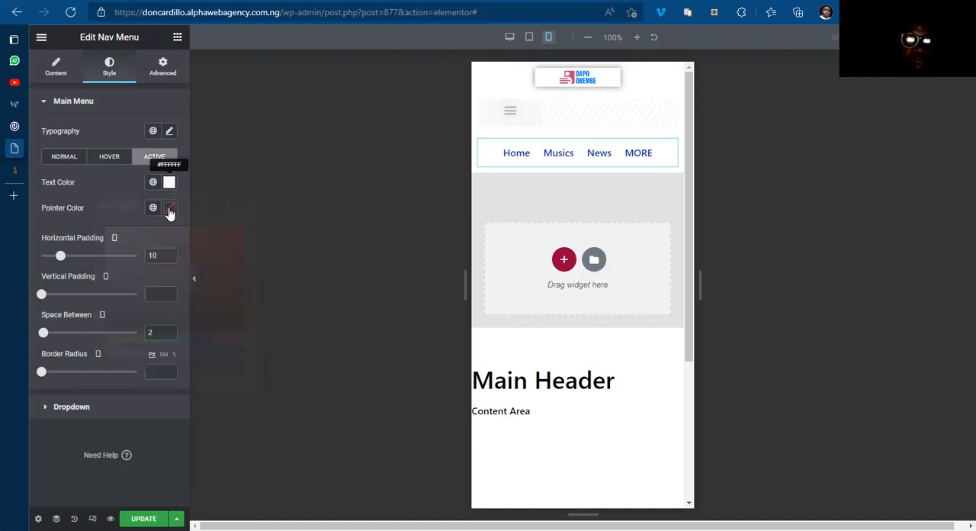
Step: Give the active item's pointer a dark blue color and save it as a new global color named B
click(169, 209)
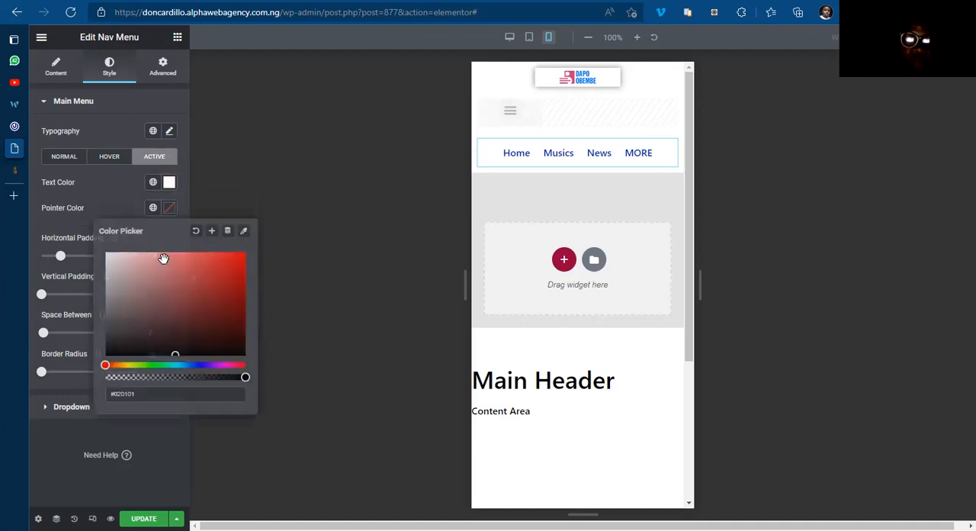
click(196, 366)
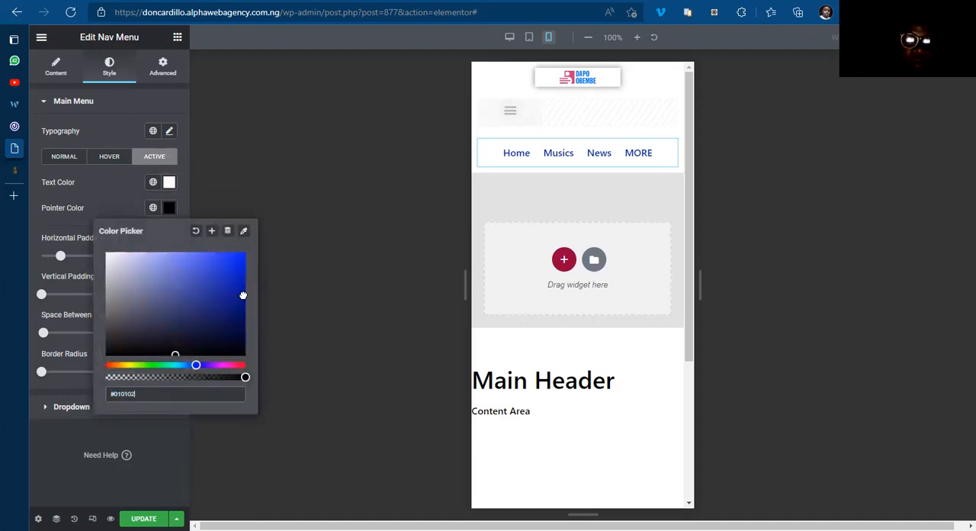
click(241, 294)
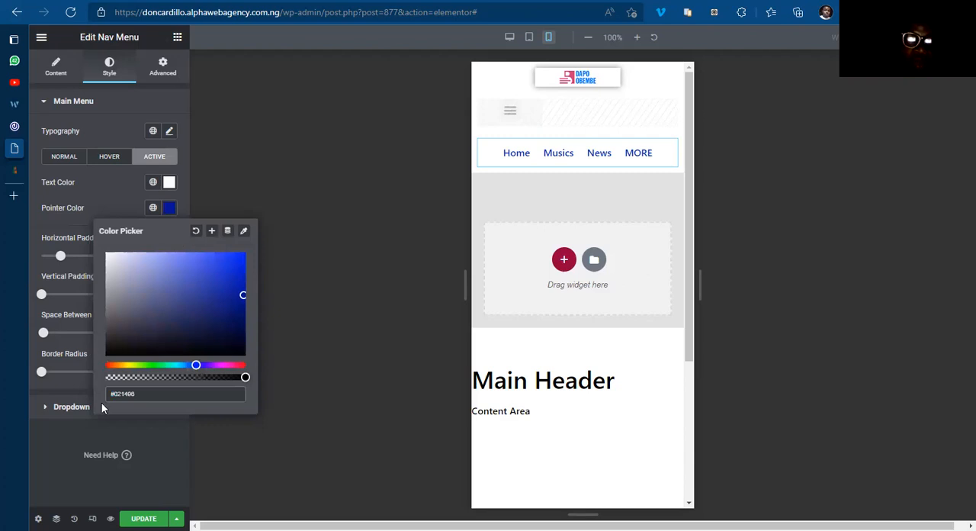
click(213, 232)
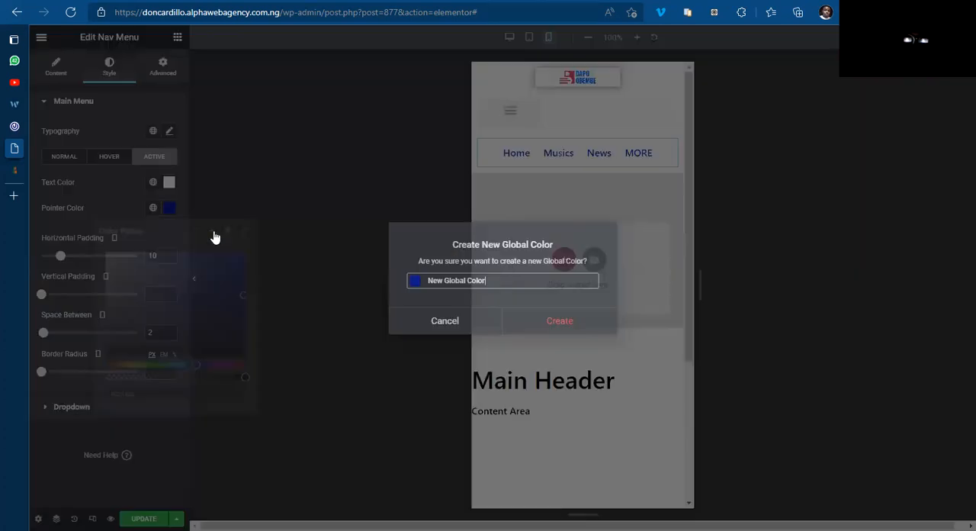
key(ctrl+a)
text(B)
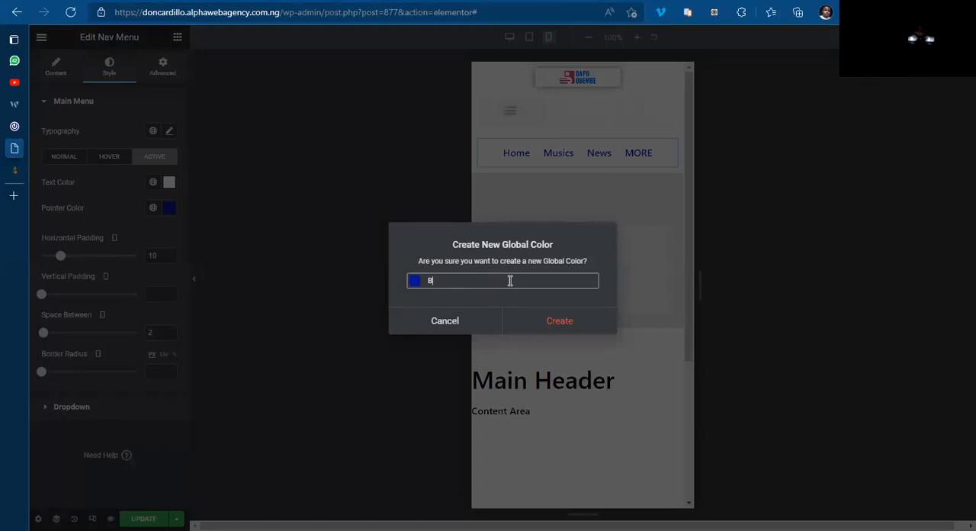
click(559, 324)
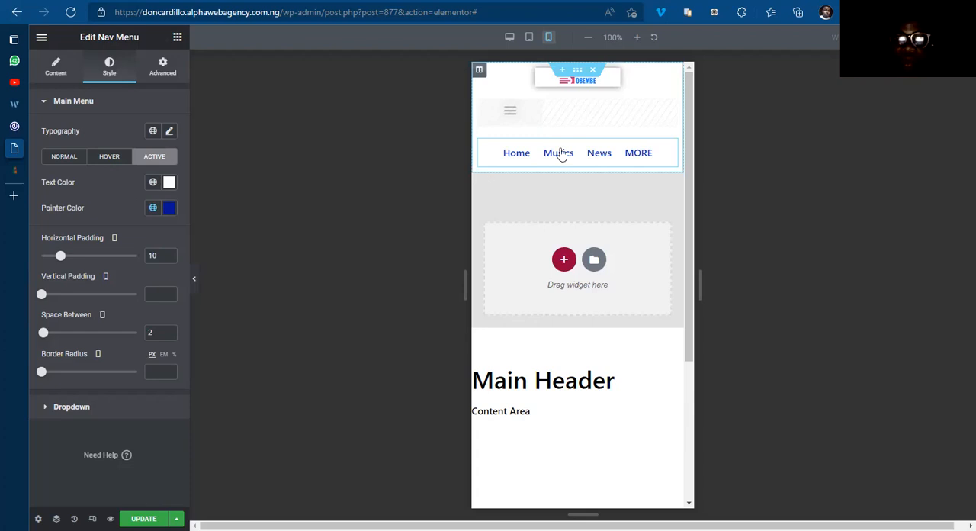
Step: Set the mobile menu's typography to the Roboto family, weight 700, with uppercase text
click(169, 133)
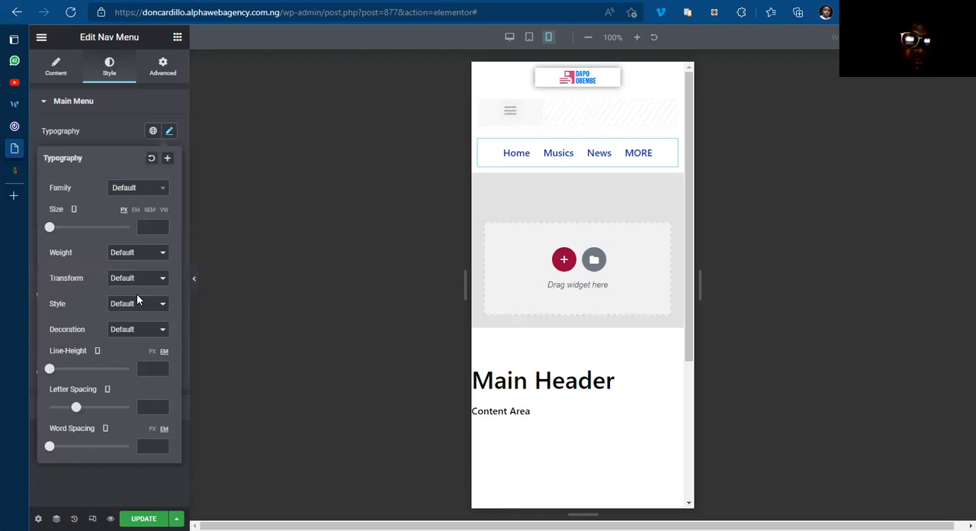
click(146, 257)
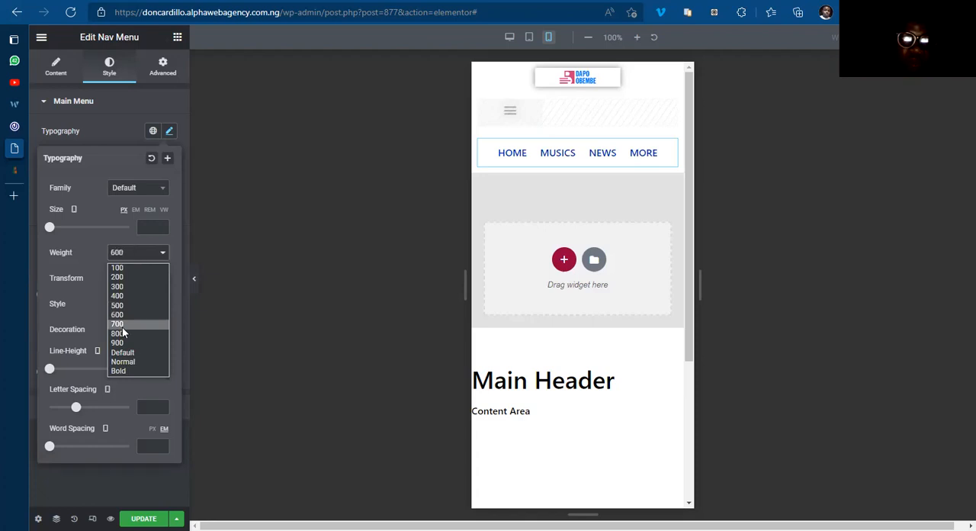
click(122, 325)
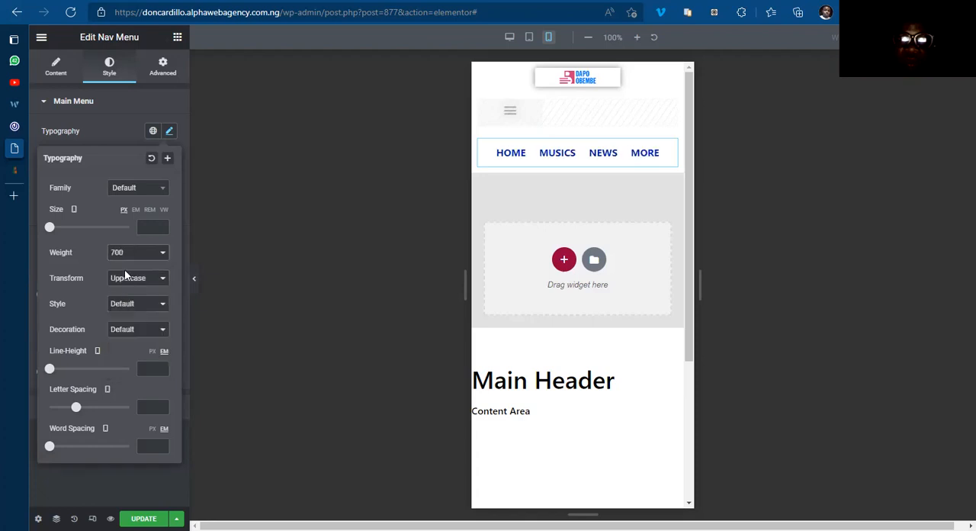
click(137, 194)
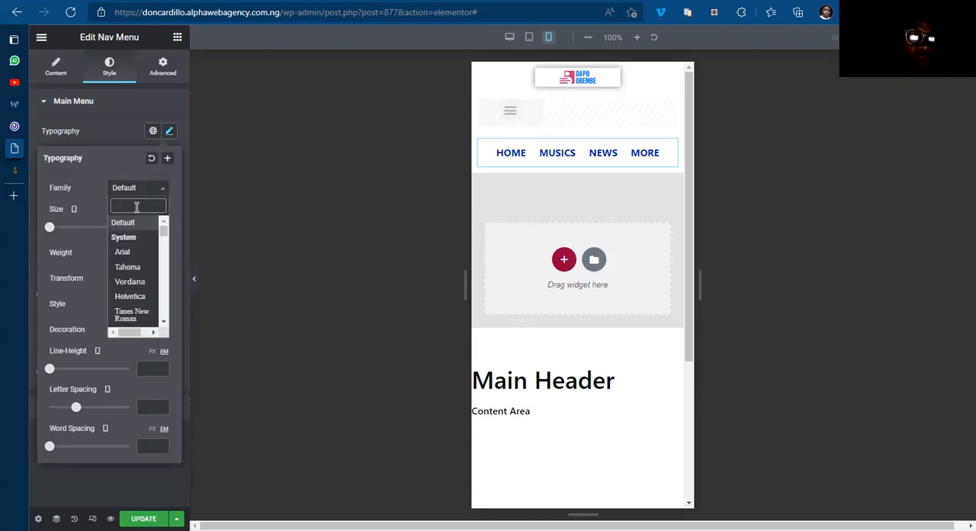
text(robo)
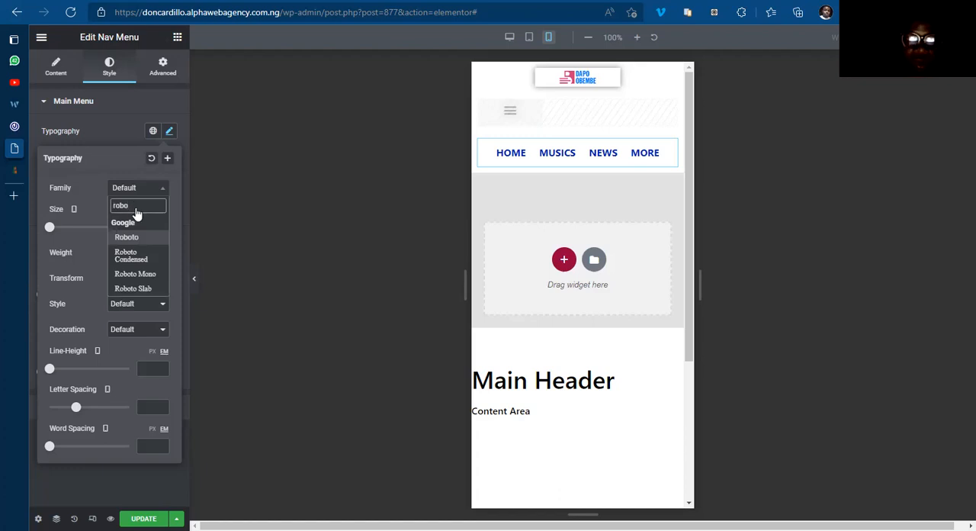
key(Return)
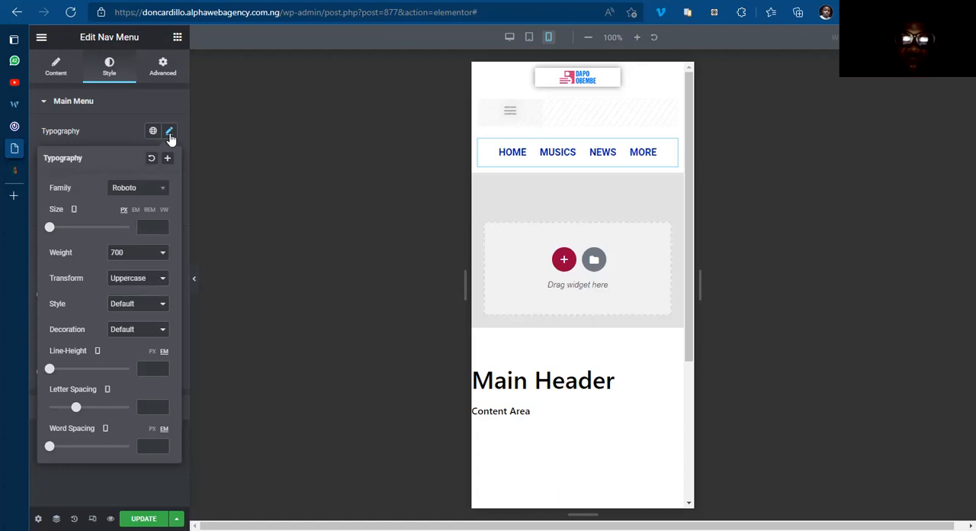
click(169, 132)
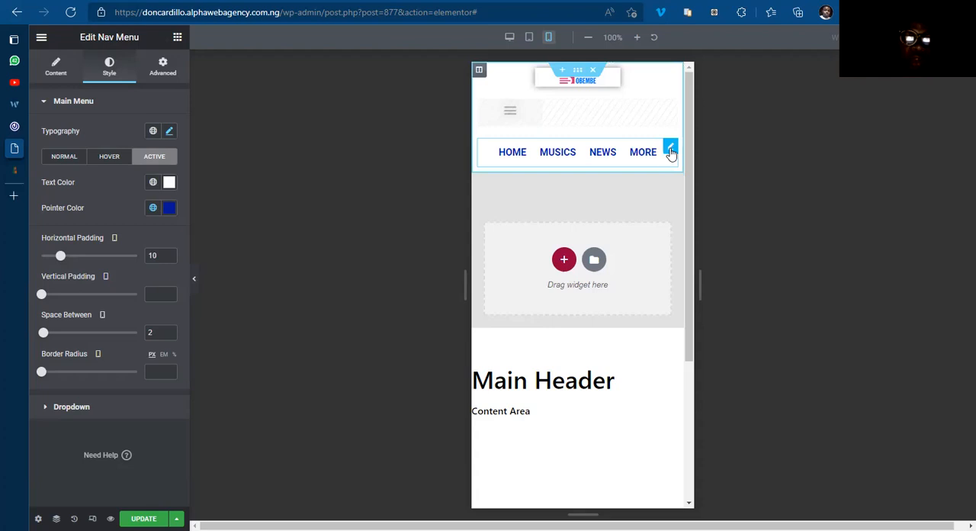
Step: Hide the mobile menu on desktop and tablet through its responsive visibility settings and update the template
click(161, 74)
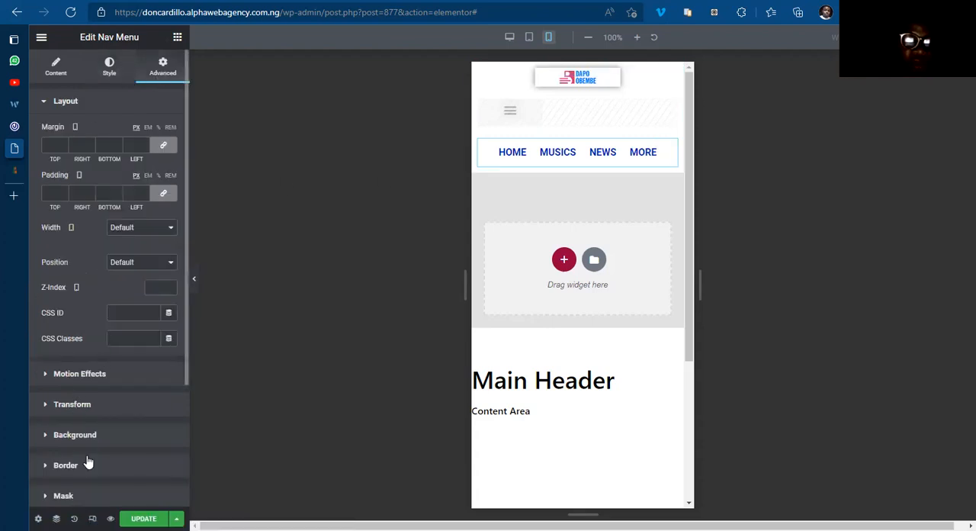
scroll(88, 454, down, 2)
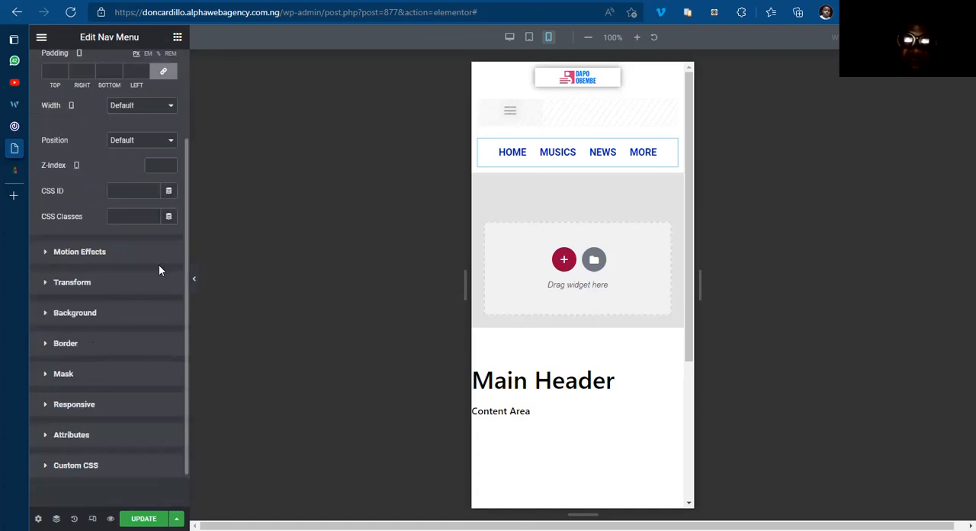
click(67, 406)
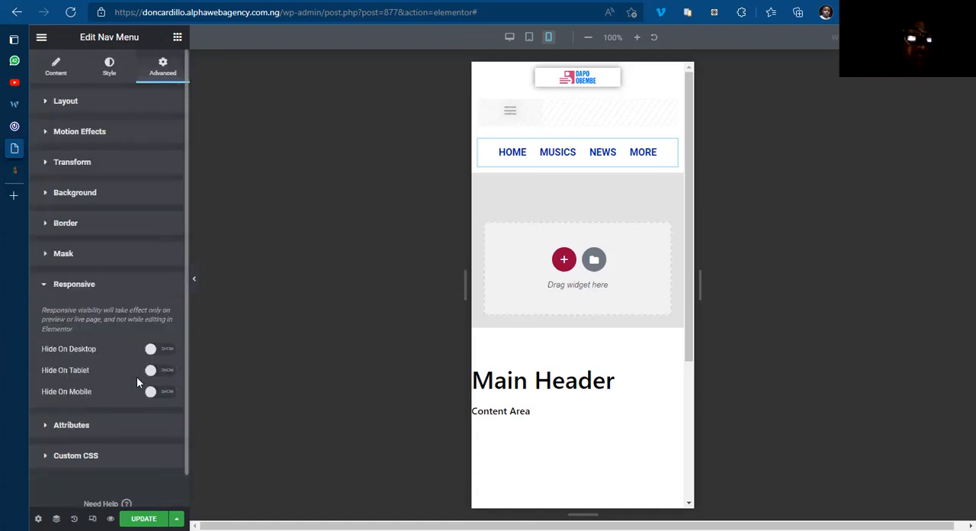
click(166, 353)
click(166, 374)
click(143, 519)
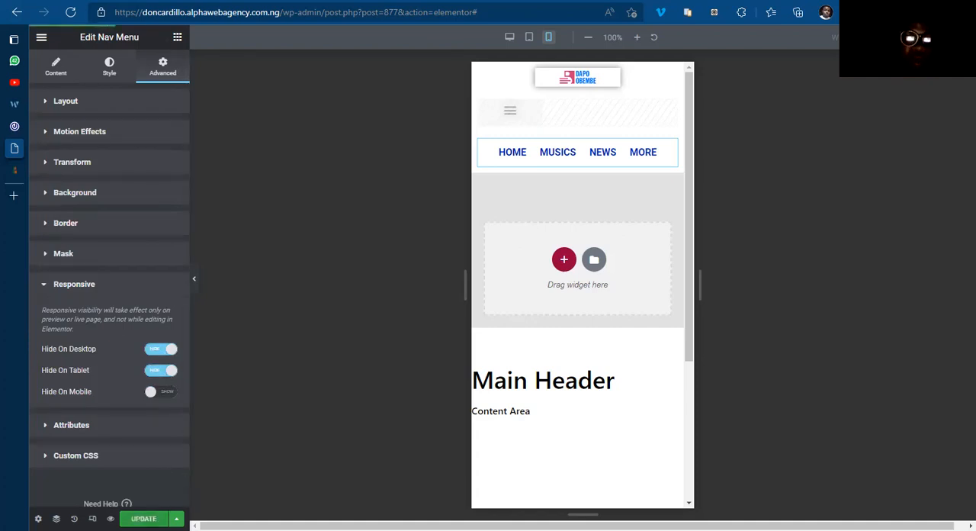
Step: Preview the mobile header without the editing controls and compare it with the mobile header on 042jam.com
click(194, 276)
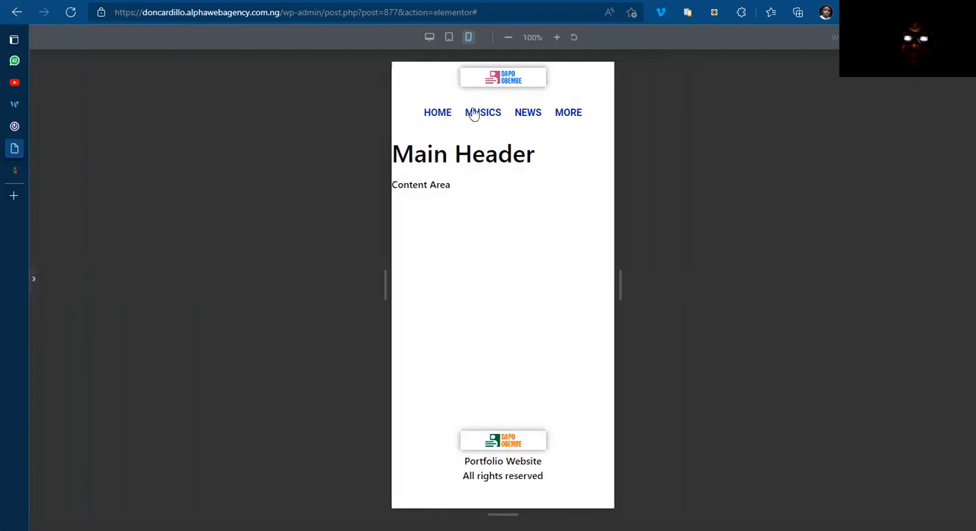
click(36, 283)
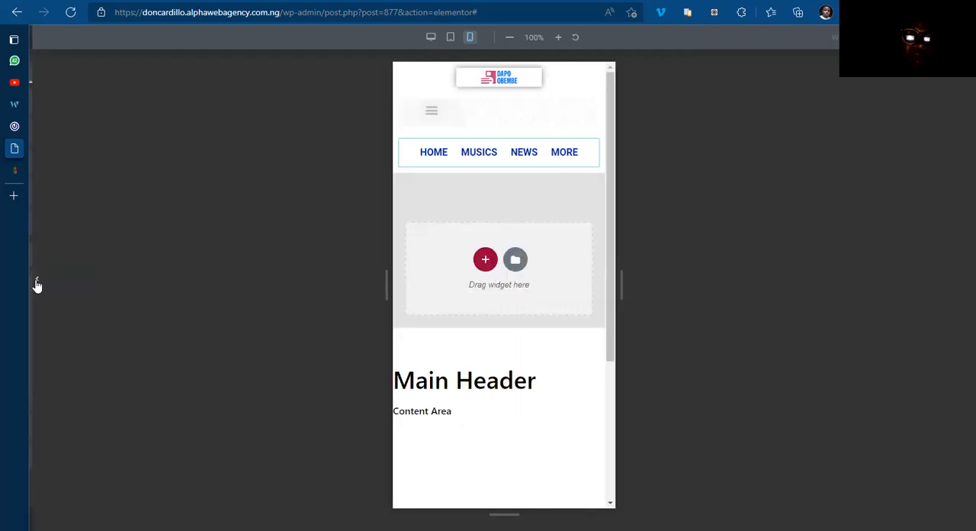
click(59, 128)
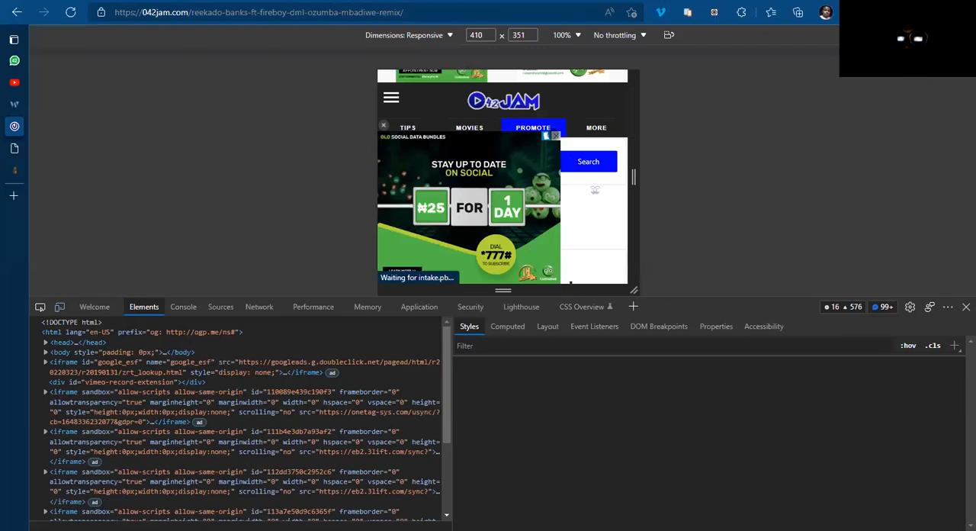
click(554, 135)
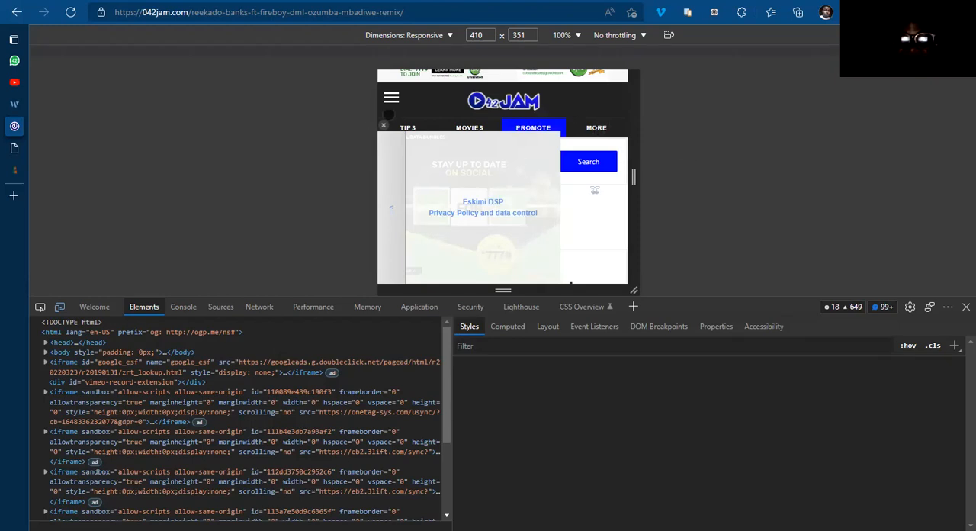
click(382, 125)
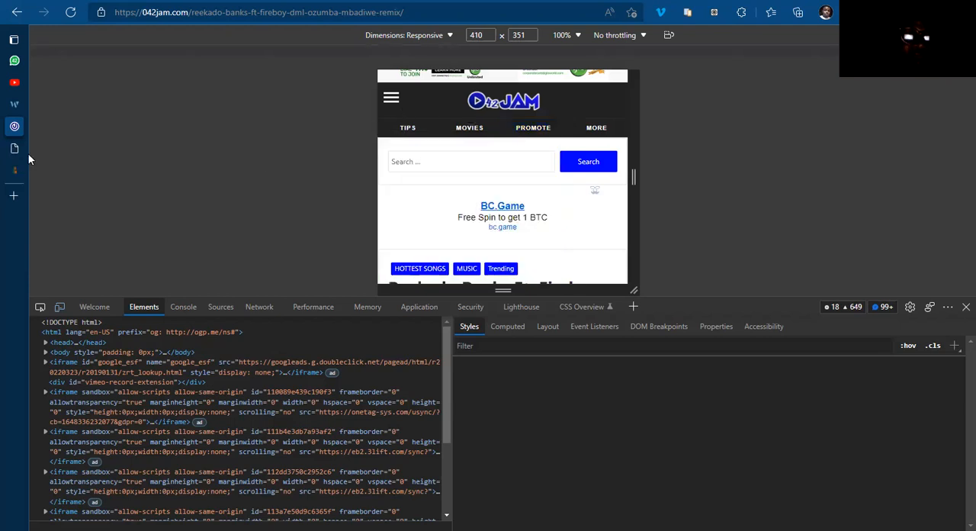
mouse_move(47, 149)
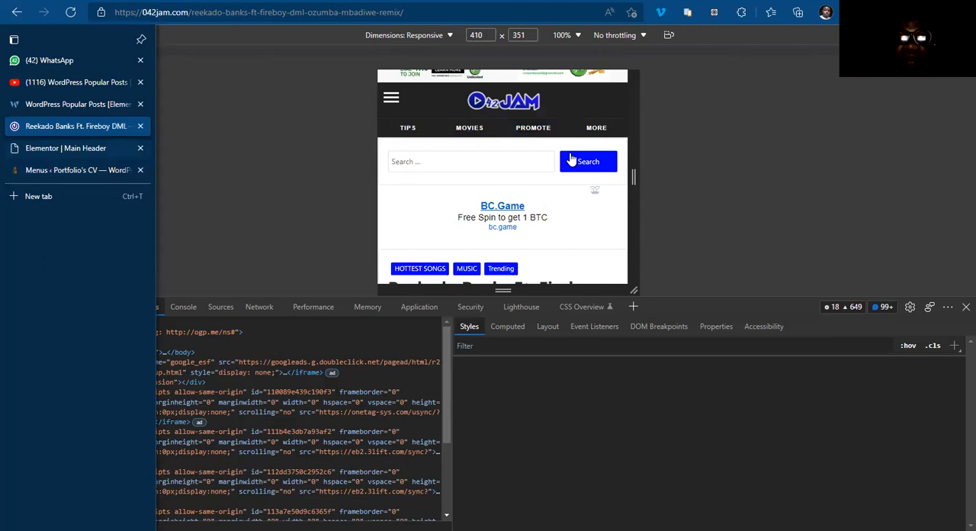
key(ctrl+Tab)
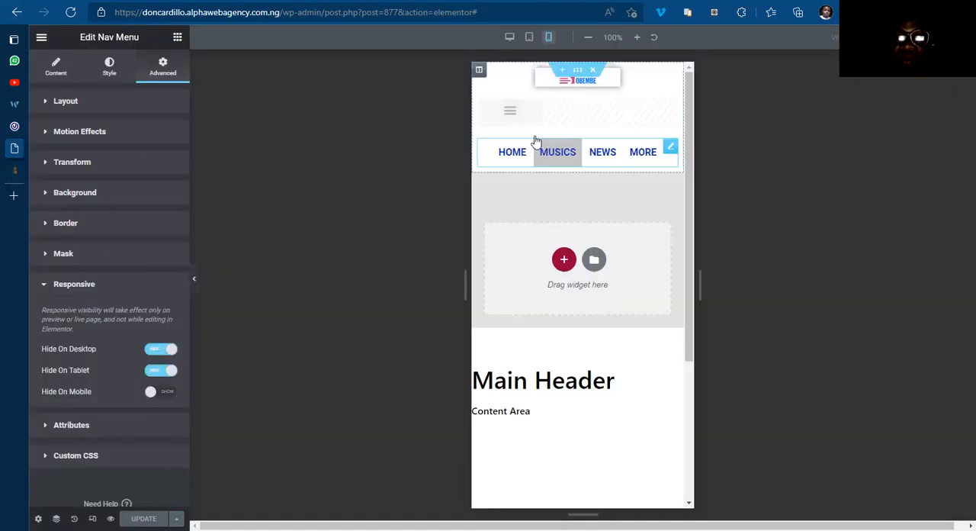
Step: Try a classic #000000 background on the header section and clear it again
click(480, 74)
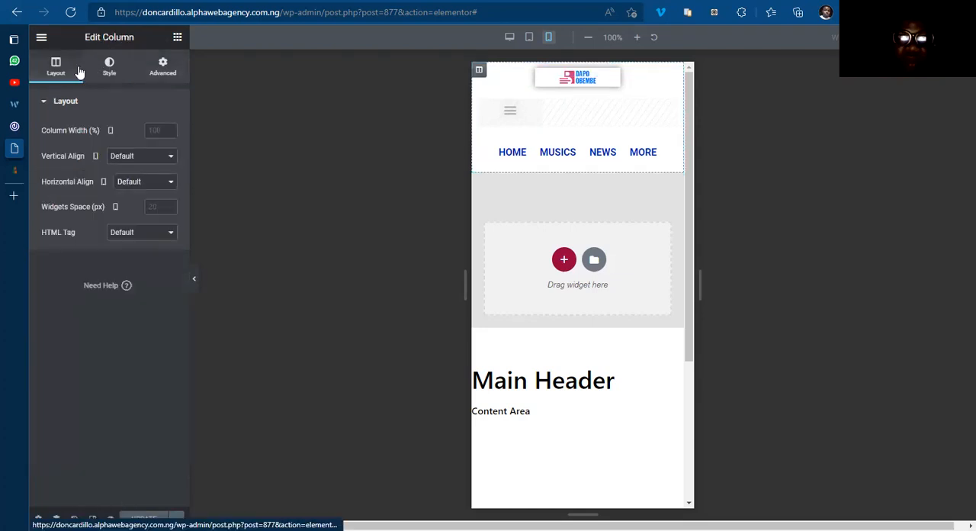
click(106, 67)
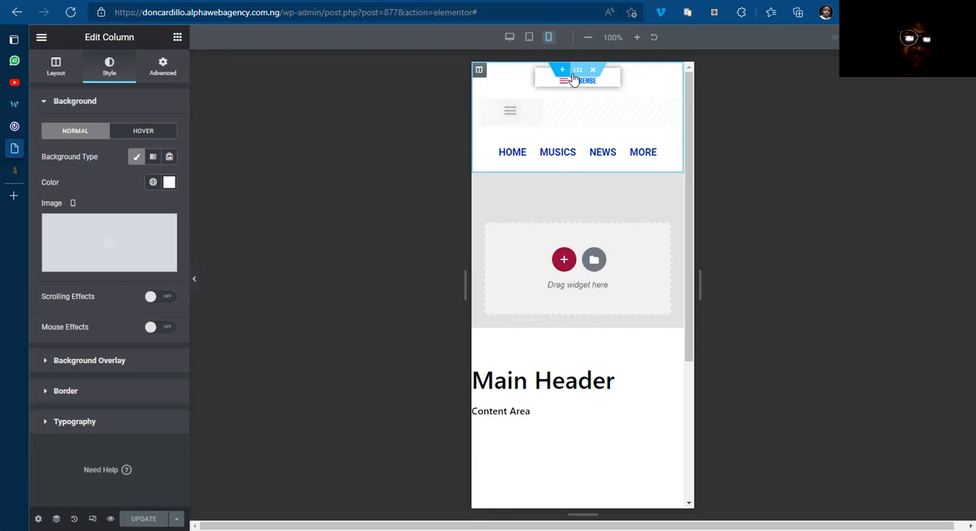
click(576, 73)
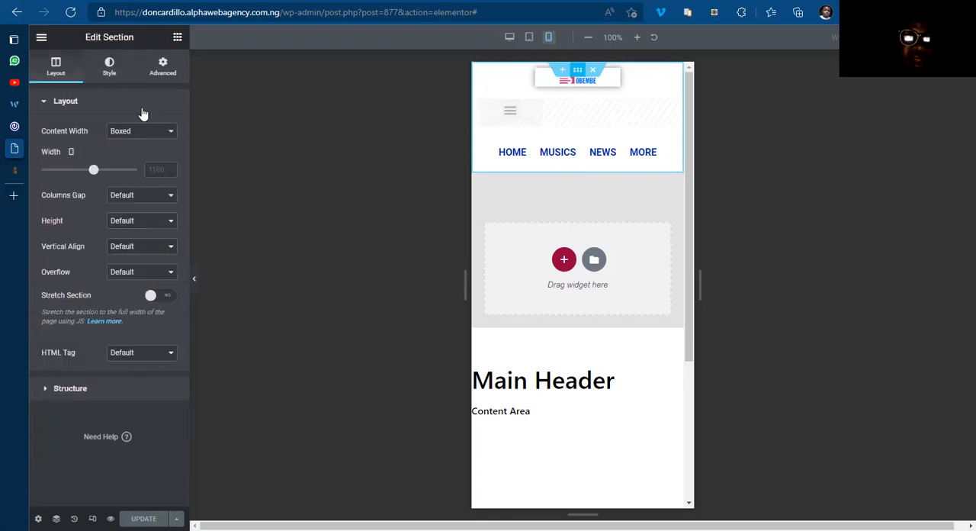
click(112, 76)
click(119, 157)
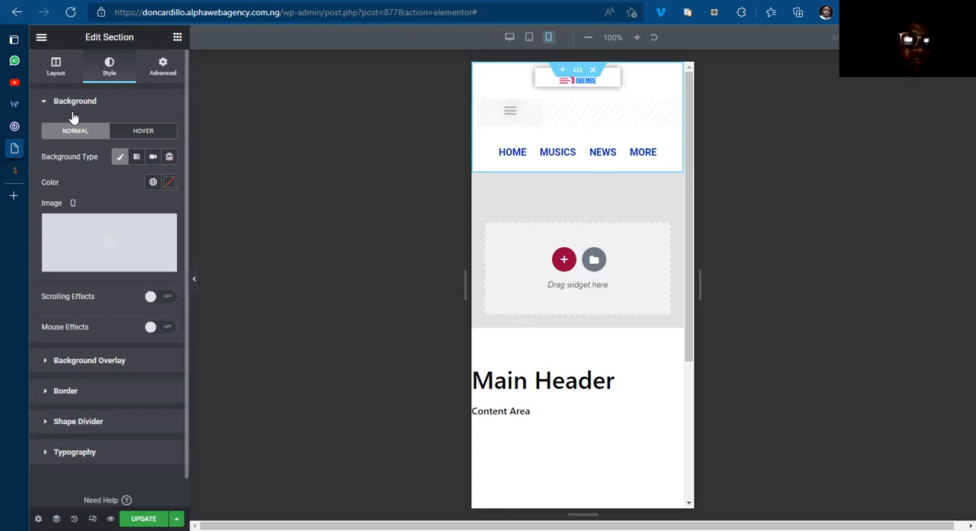
click(169, 183)
click(116, 315)
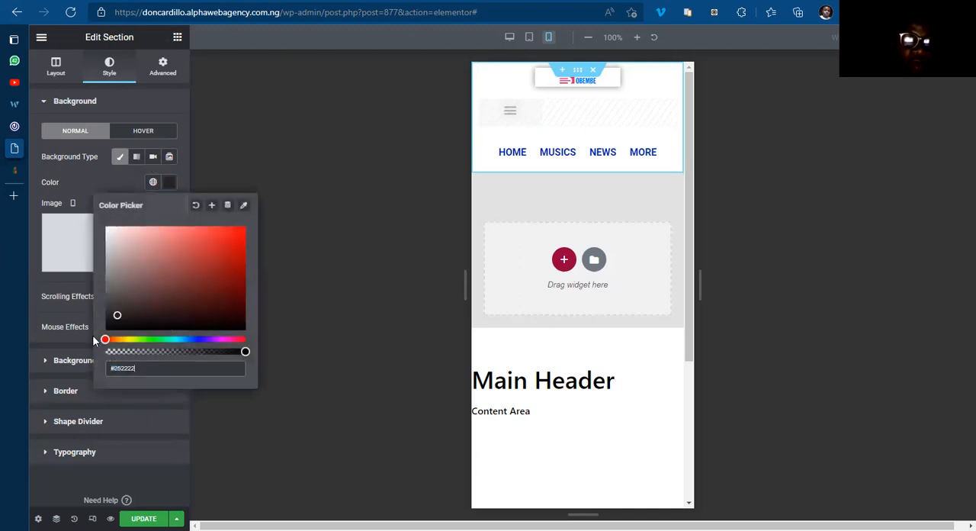
click(169, 183)
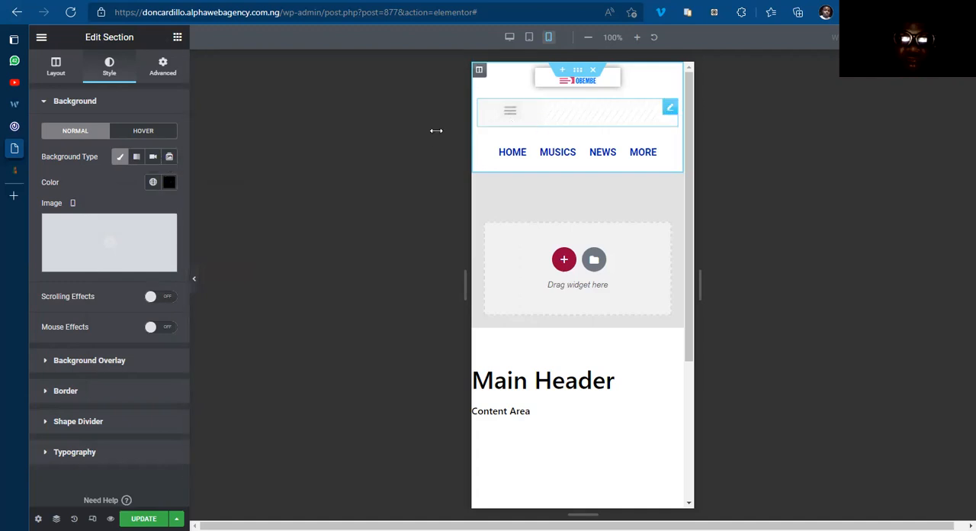
click(119, 158)
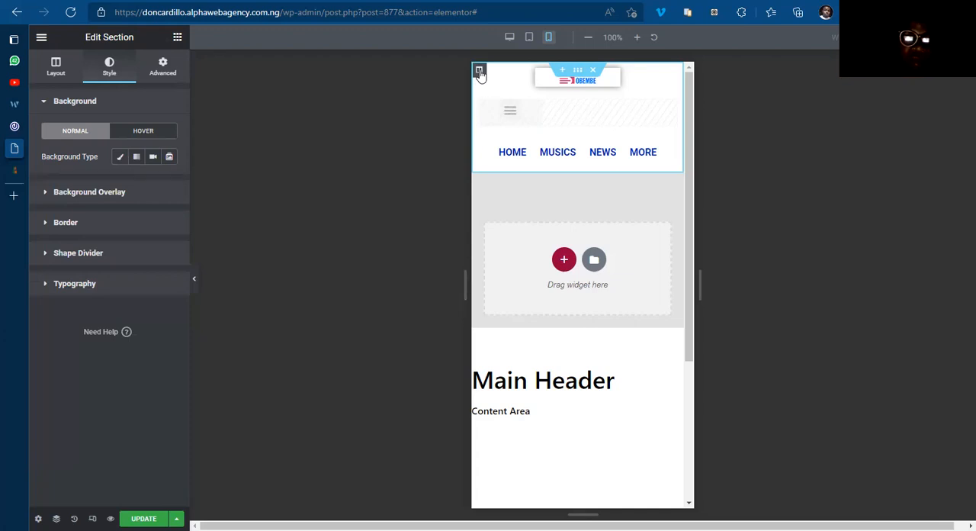
Step: Try a #000000 background on the header column and check it in the tablet and desktop views
click(480, 70)
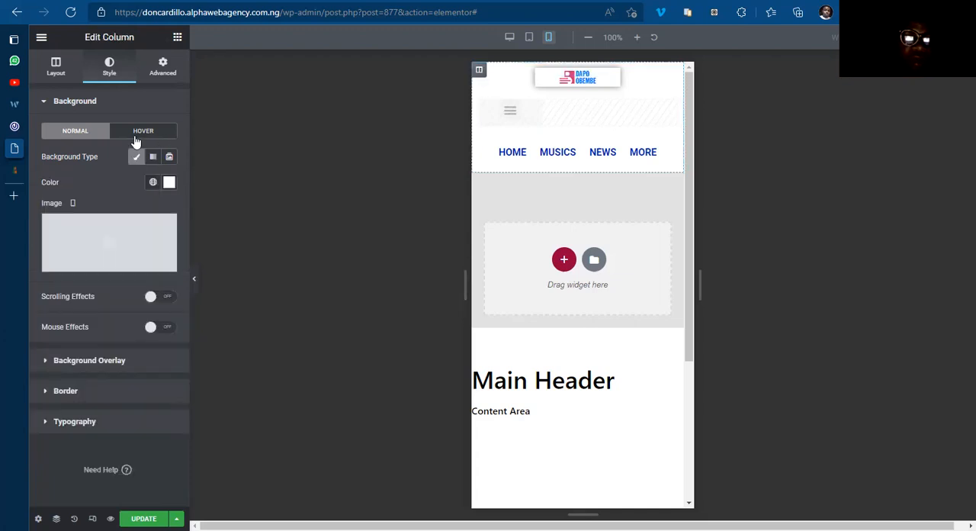
click(168, 183)
click(116, 330)
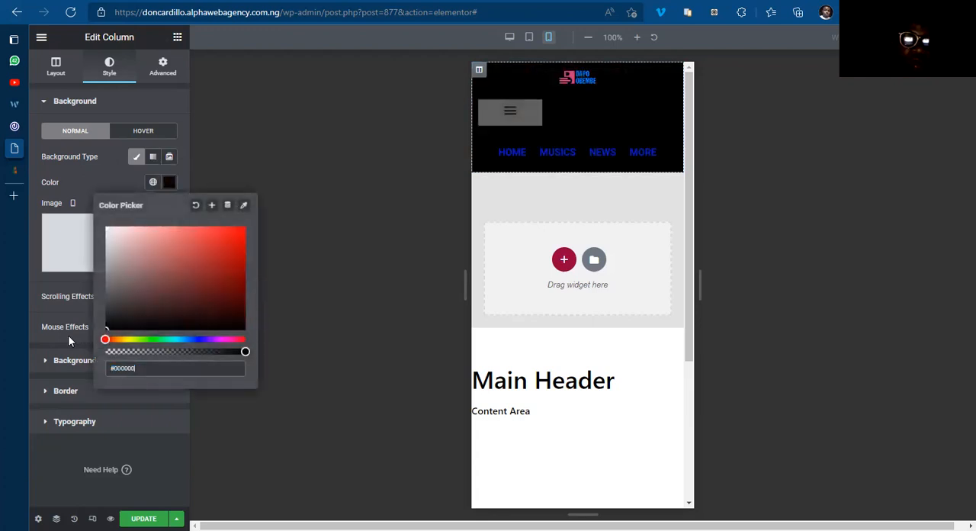
click(169, 183)
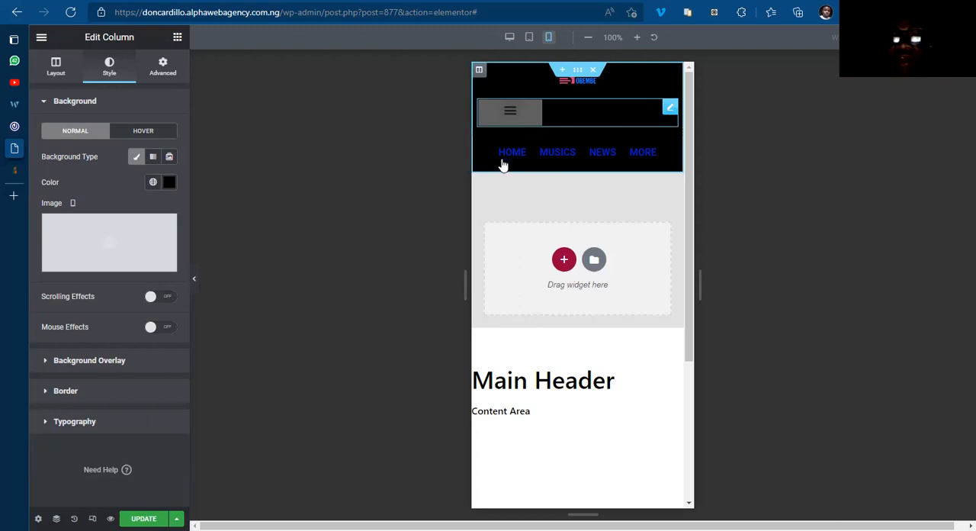
click(528, 44)
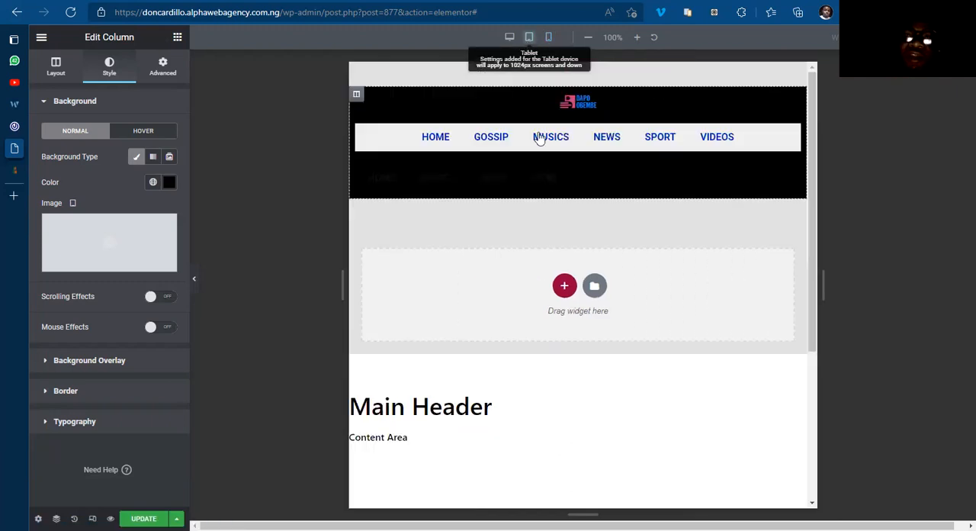
click(510, 40)
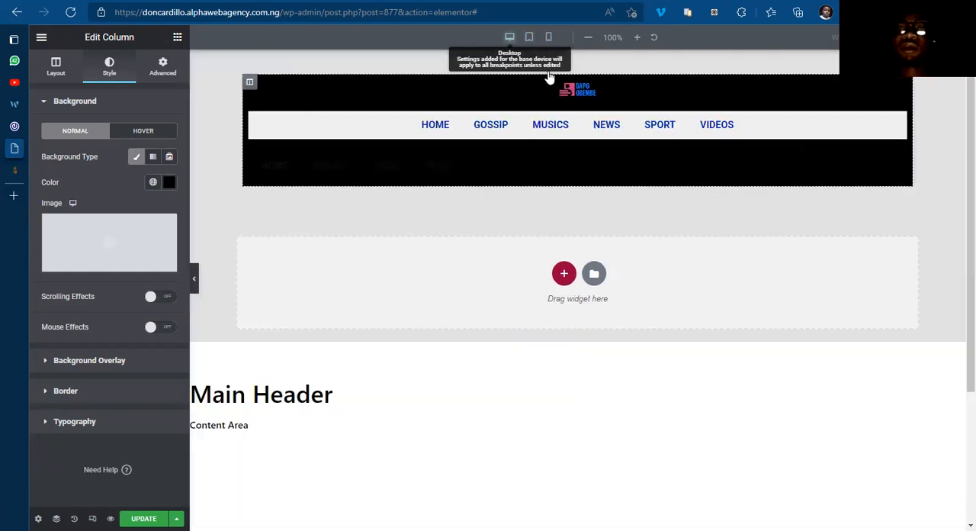
click(549, 39)
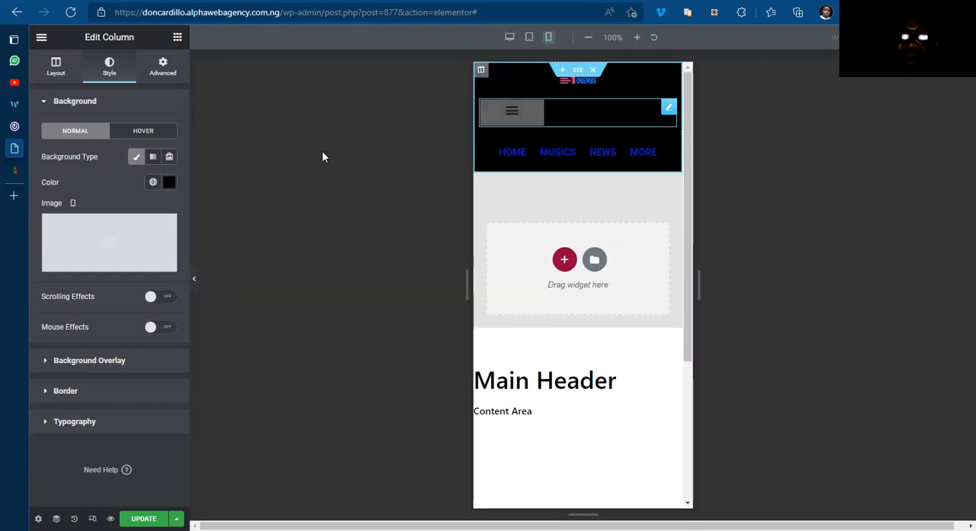
Step: Clear the header column's classic background and check the mobile header on 042jam.com
click(136, 158)
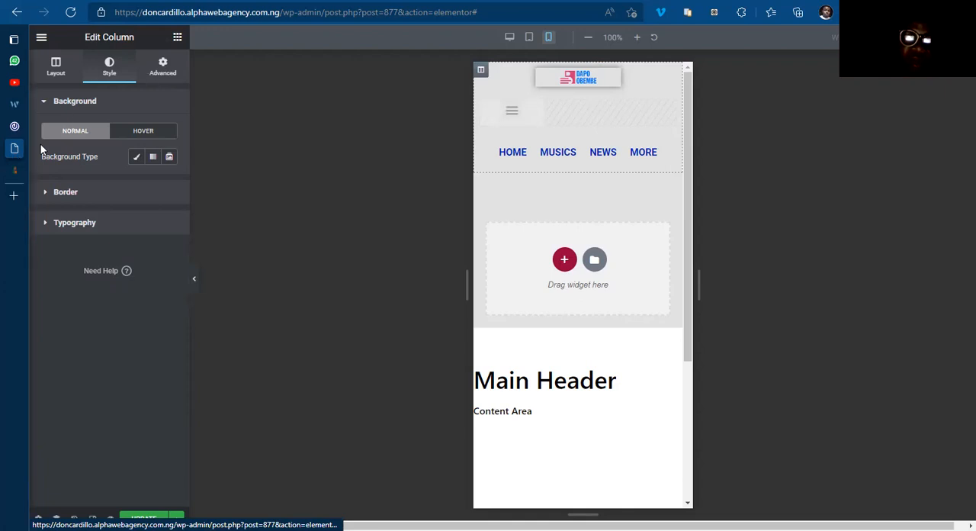
mouse_move(59, 150)
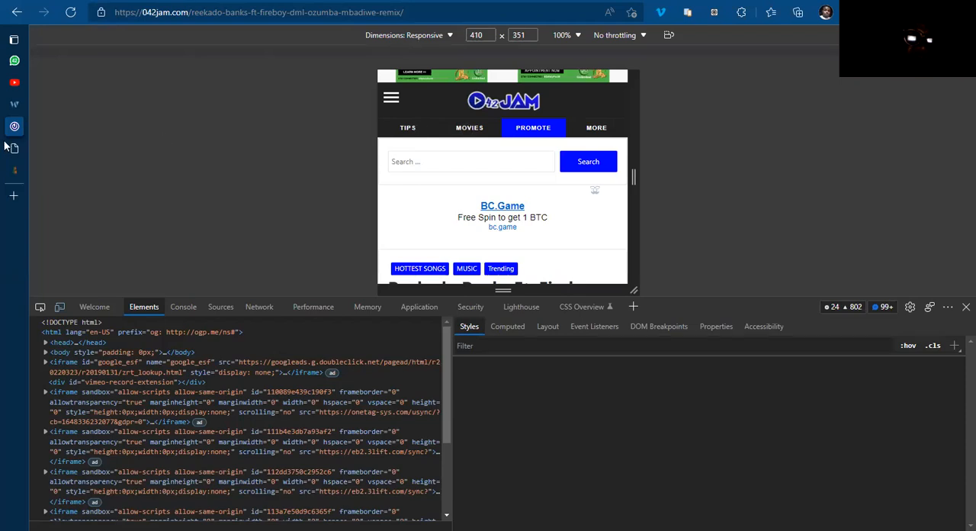
click(71, 147)
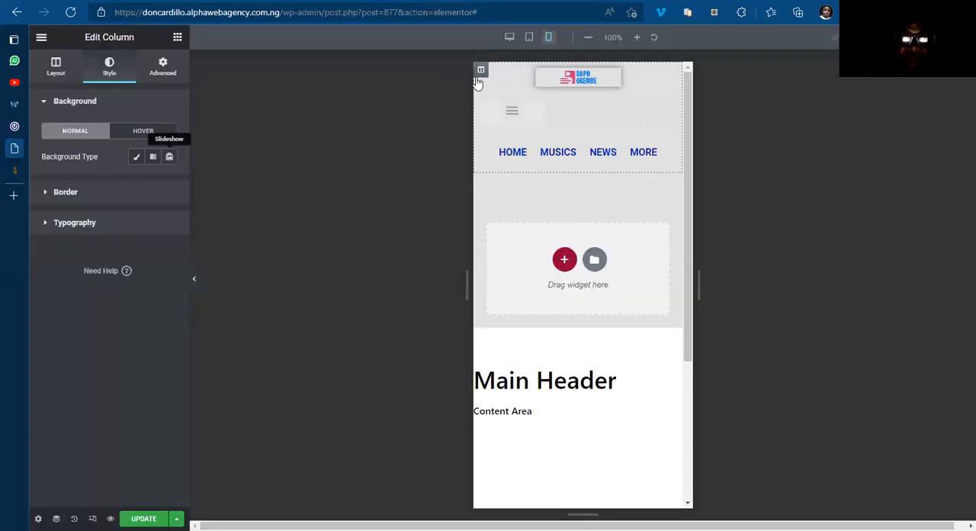
Step: Assign the CSS class h-col to the header column
click(160, 68)
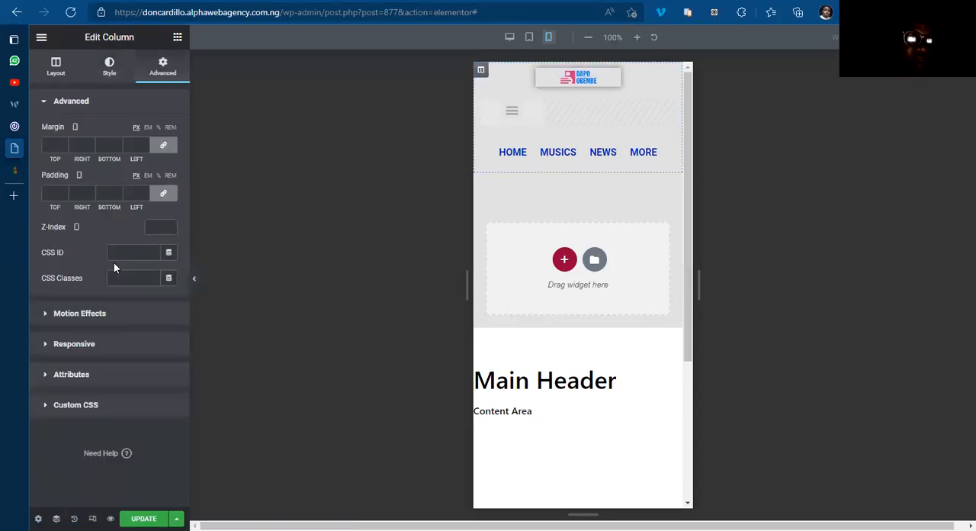
click(122, 273)
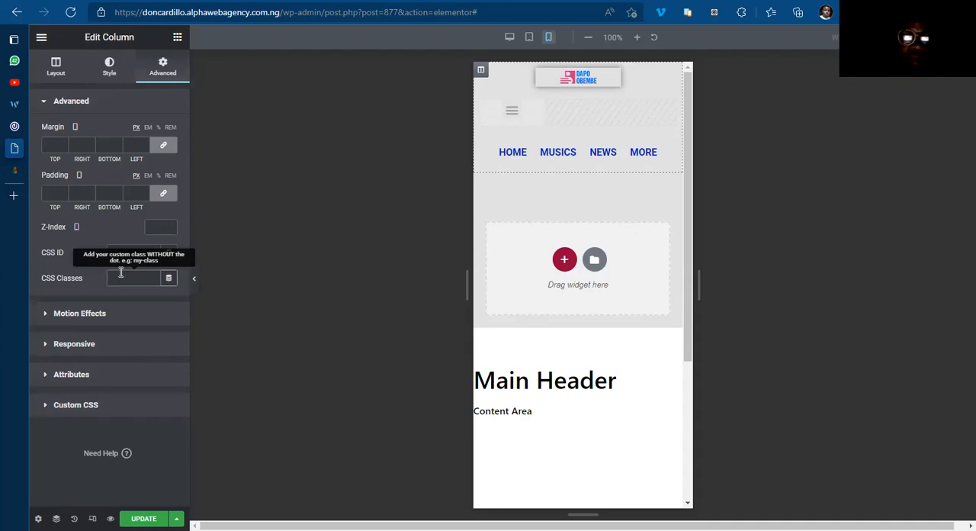
text(h-col)
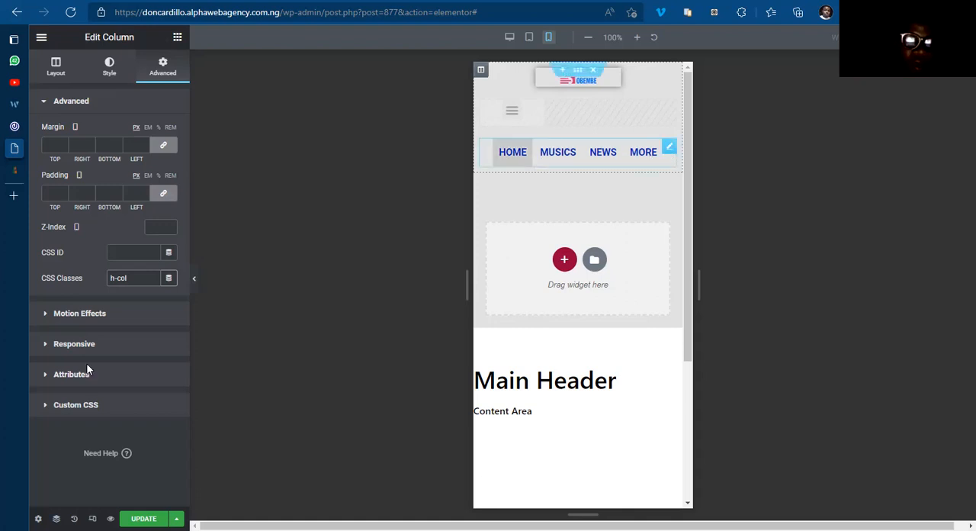
click(86, 405)
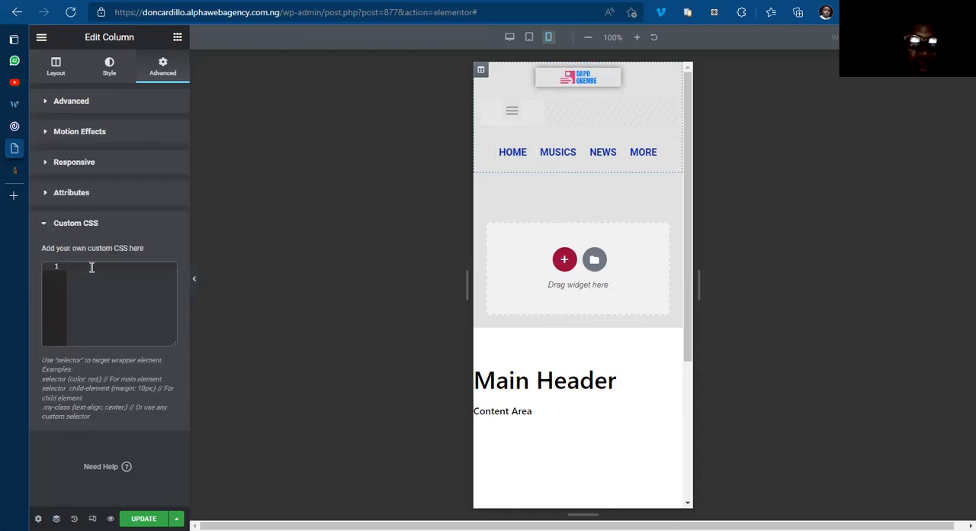
text(@media screen and (max)
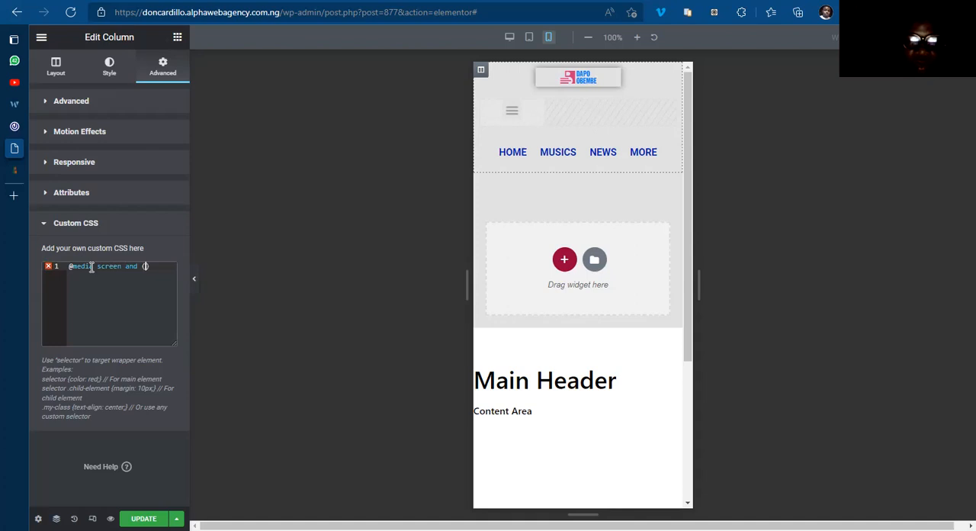
text(-)
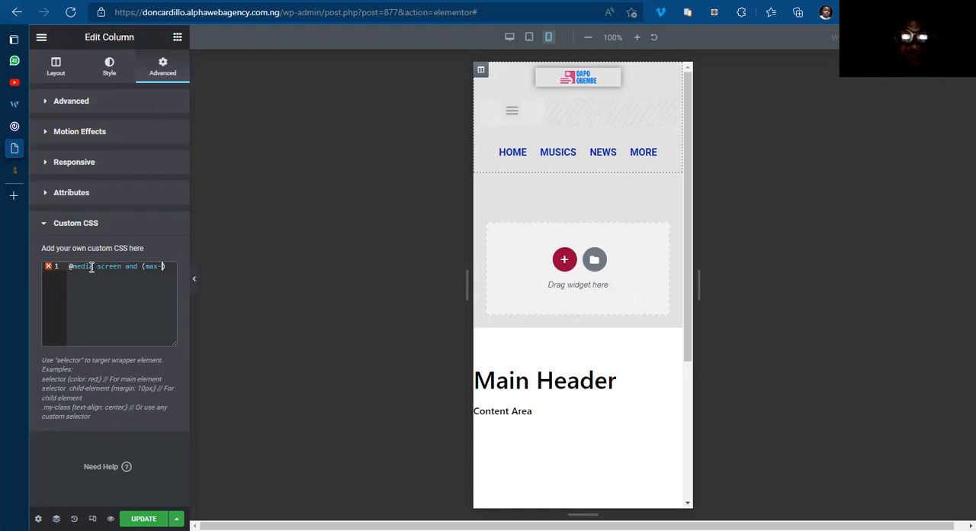
text(600p)
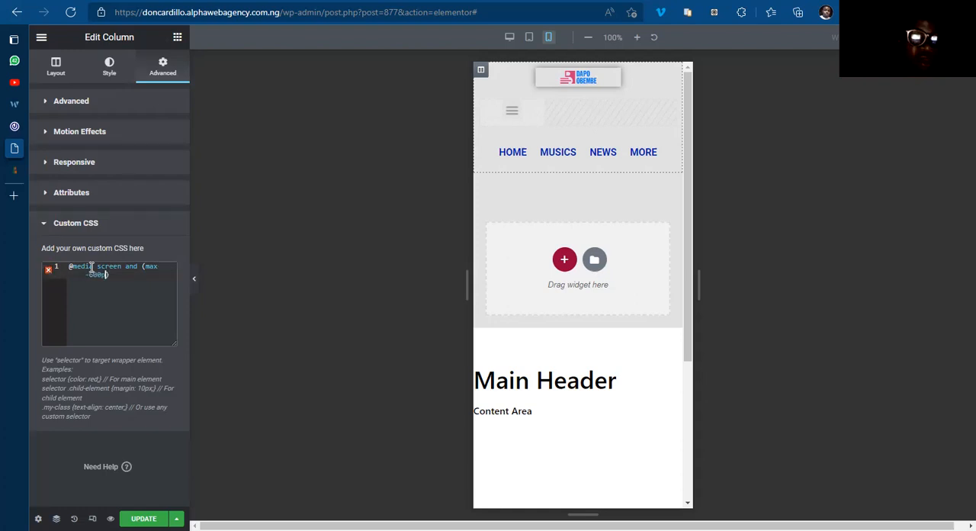
text(x){)
key(Return)
click(90, 275)
text(width:)
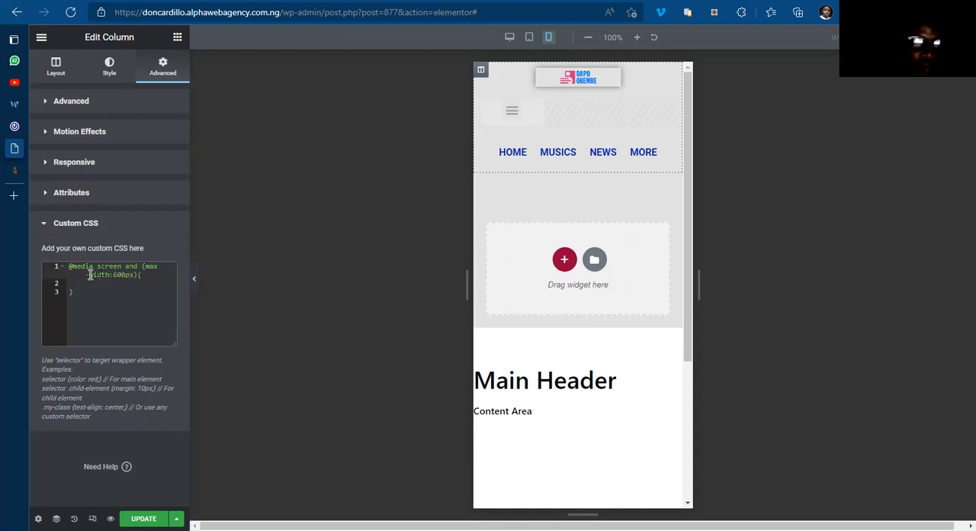
Step: Inside the media query, write an .h-col rule with background #000 and color #fff
click(90, 284)
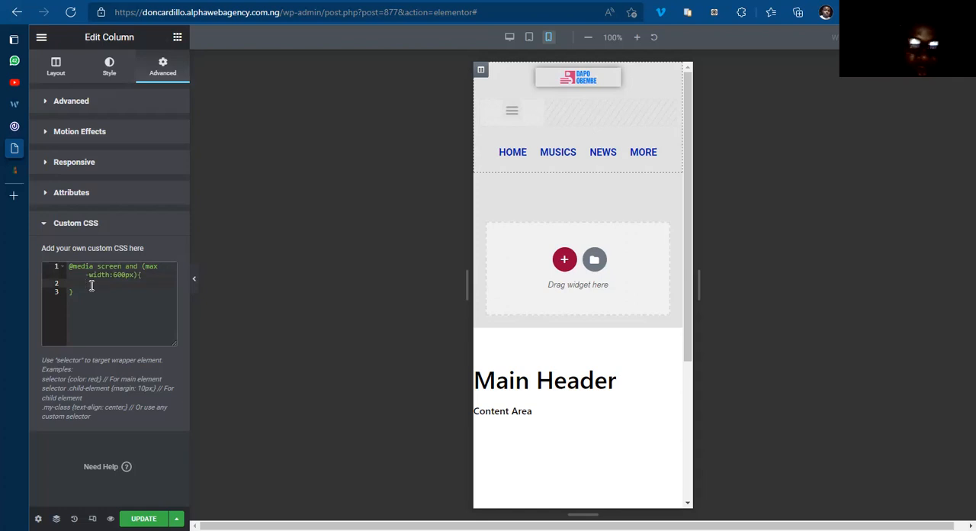
text(.e)
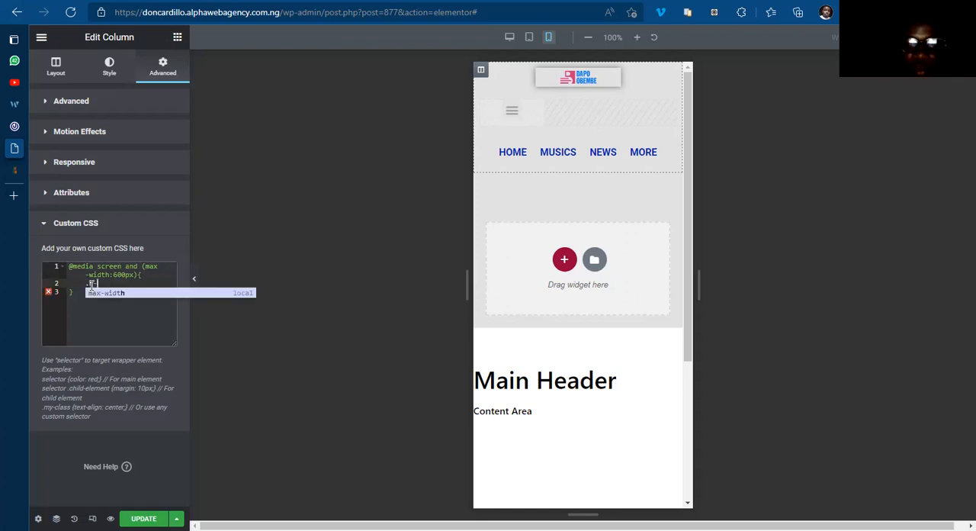
text(-col{)
key(Return)
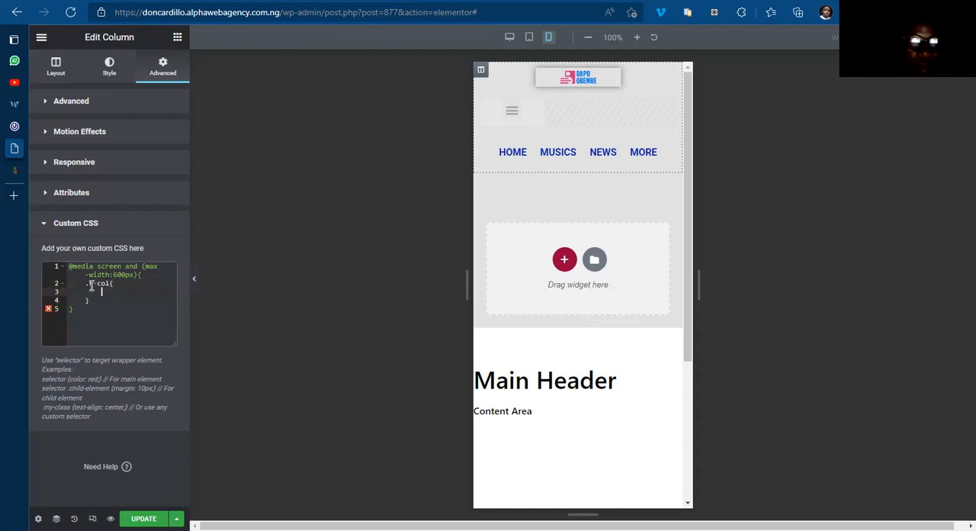
text(background)
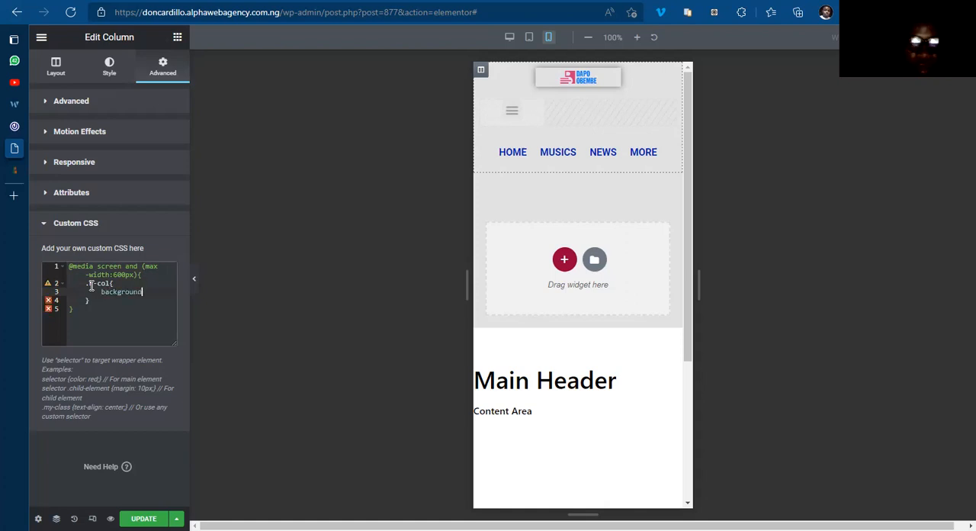
text(:#000;)
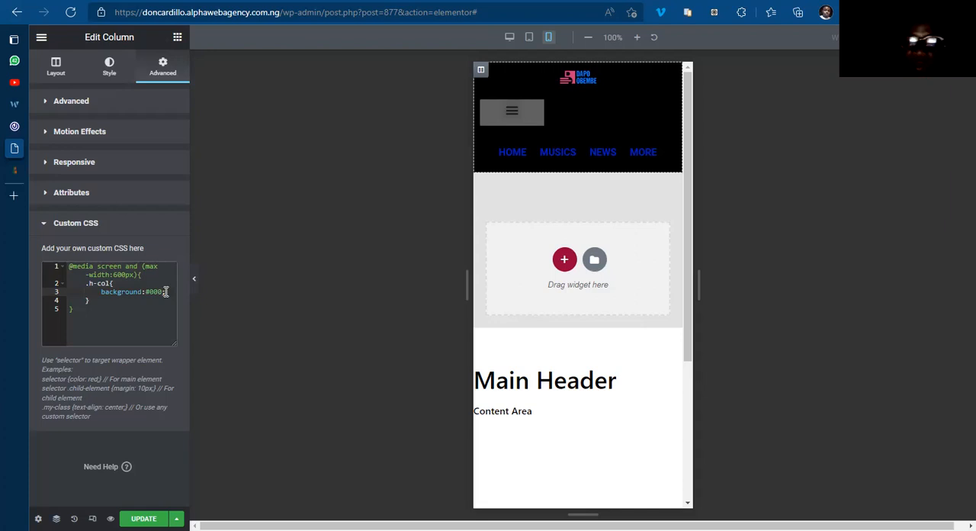
key(Return)
text(color:#fff)
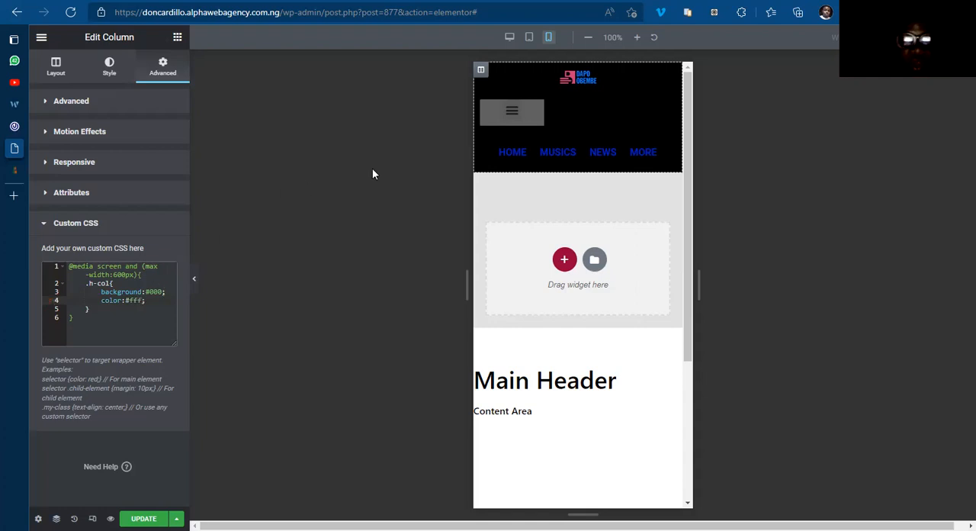
text(;)
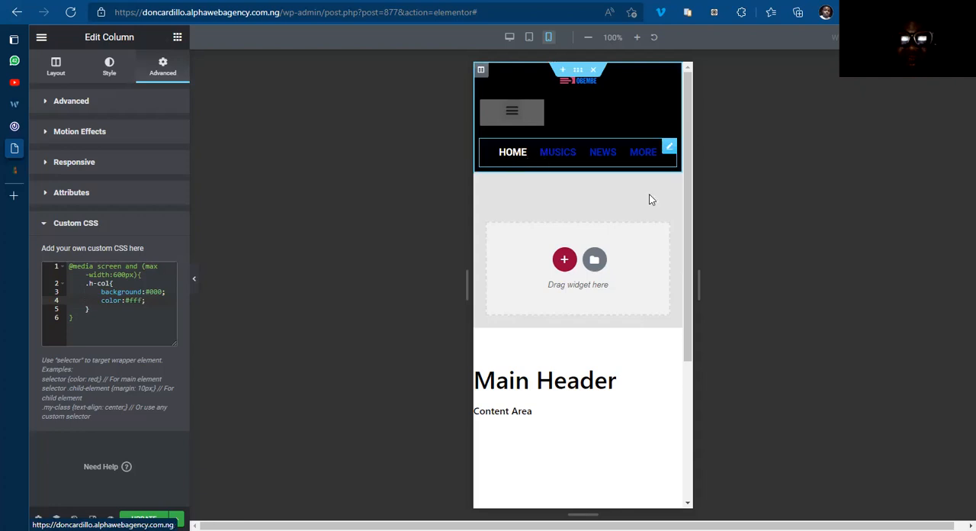
Step: Add an ".h-col a" rule with color #fff inside the media query below the .h-col rule
click(101, 310)
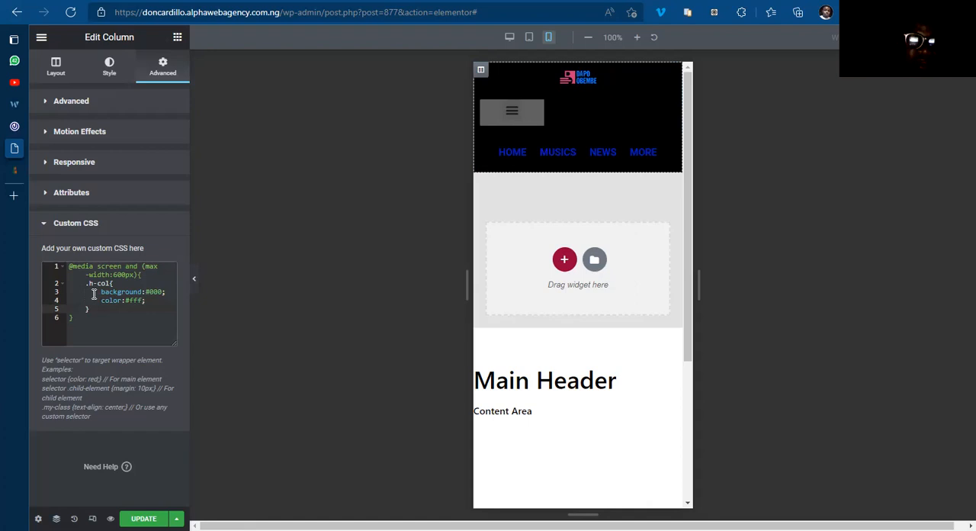
click(85, 283)
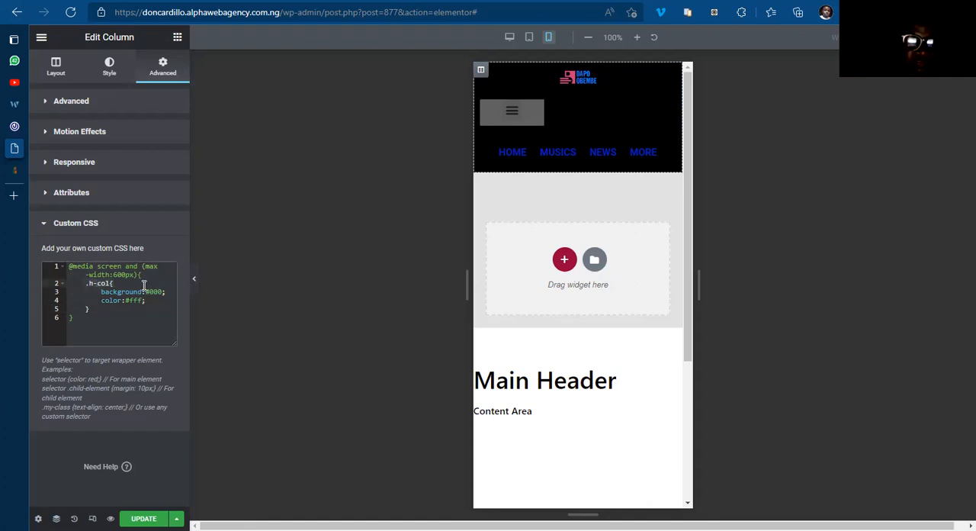
click(109, 311)
key(Return)
key(Return)
text(.h-col a)
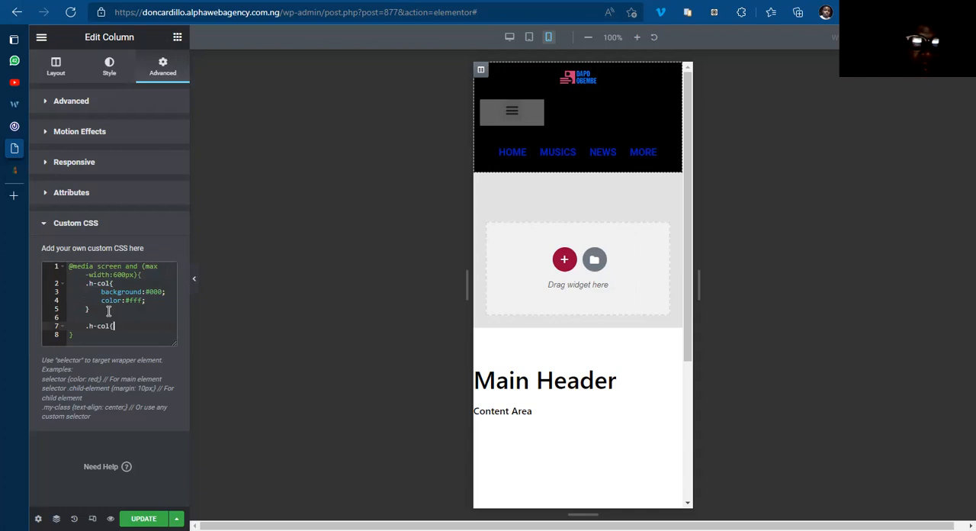
key(Return)
key(BackSpace)
key(BackSpace)
key(BackSpace)
text({)
key(Return)
text(co)
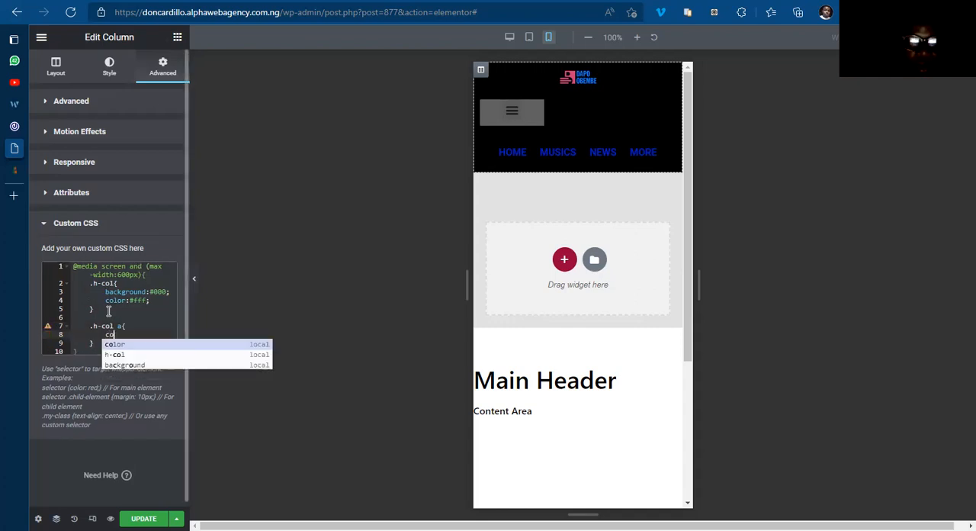
text(lor:)
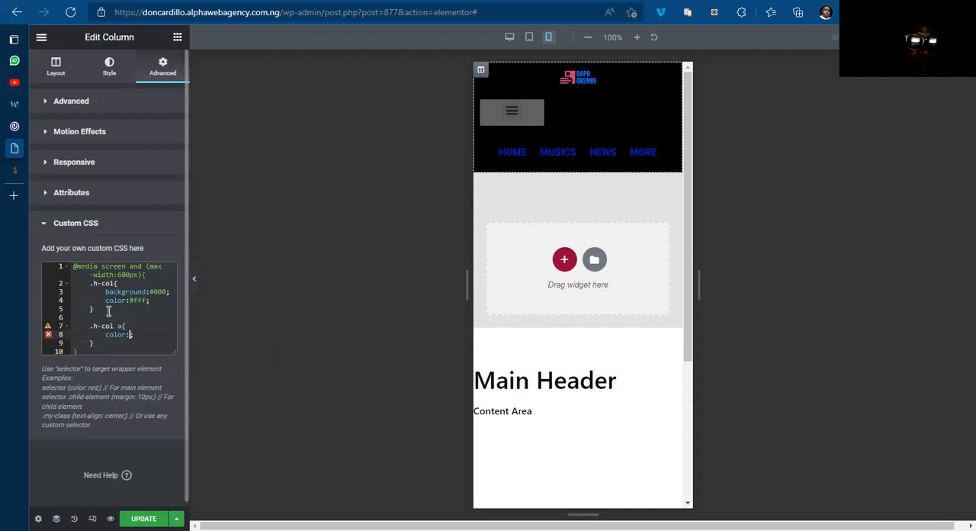
text(#fff;)
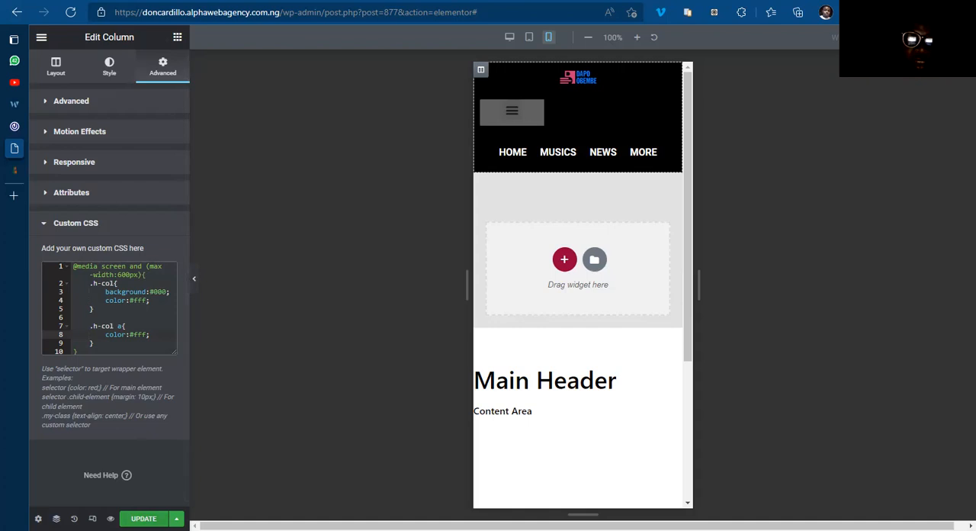
Step: Check the restyled header against the 042jam.com mobile page and update the header template
click(47, 128)
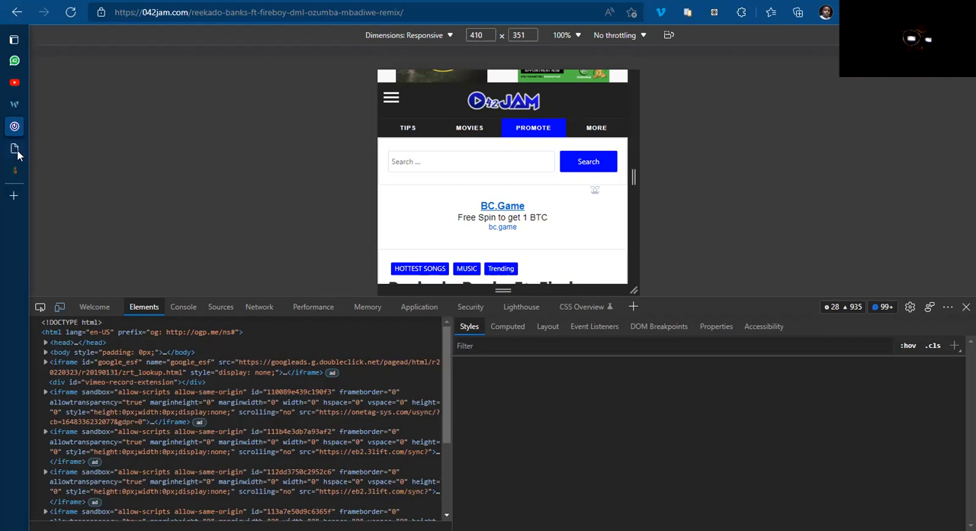
mouse_move(15, 150)
click(69, 148)
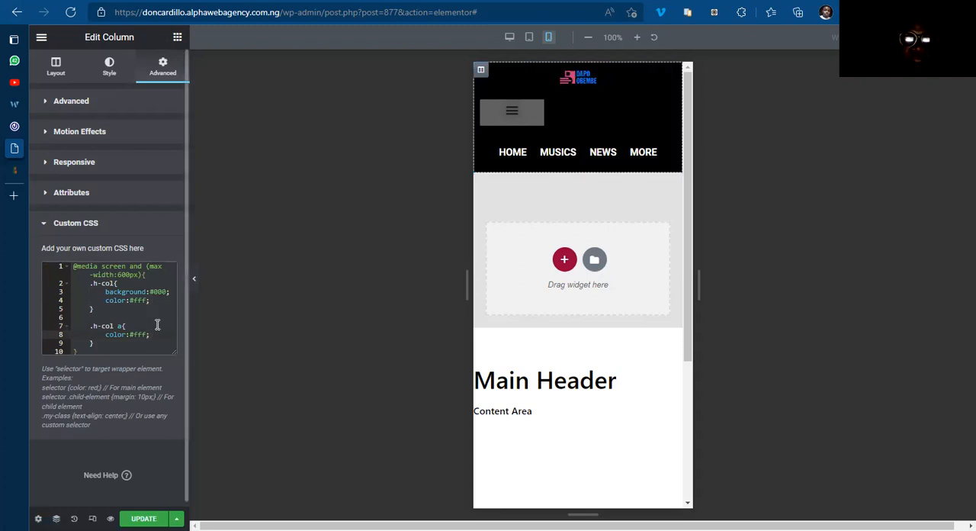
text(;)
click(149, 517)
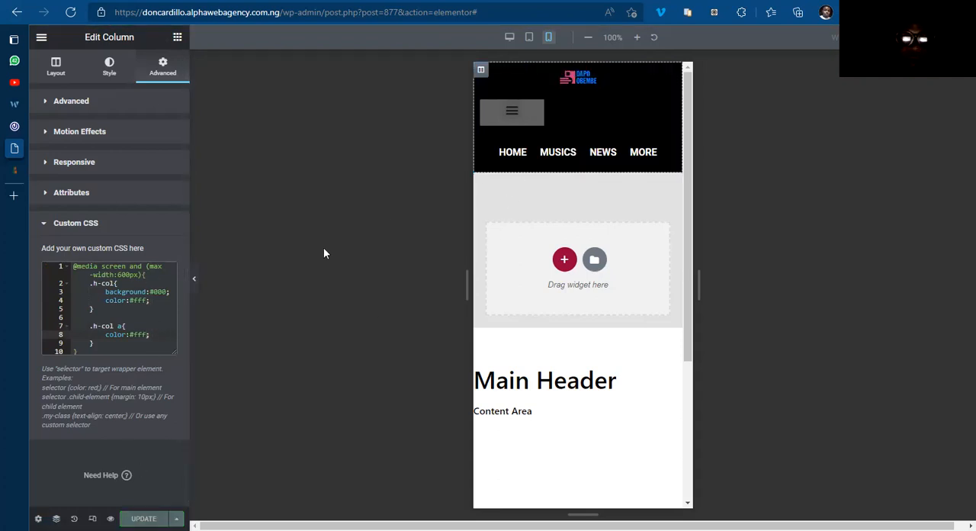
Step: Preview the black mobile header without the editing controls and compare it with the 042jam.com header
click(194, 279)
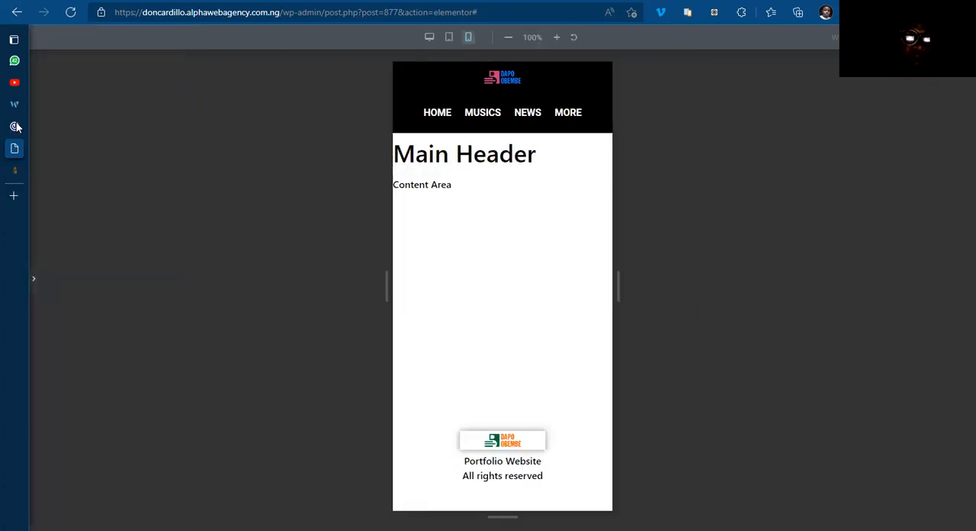
mouse_move(16, 126)
click(48, 127)
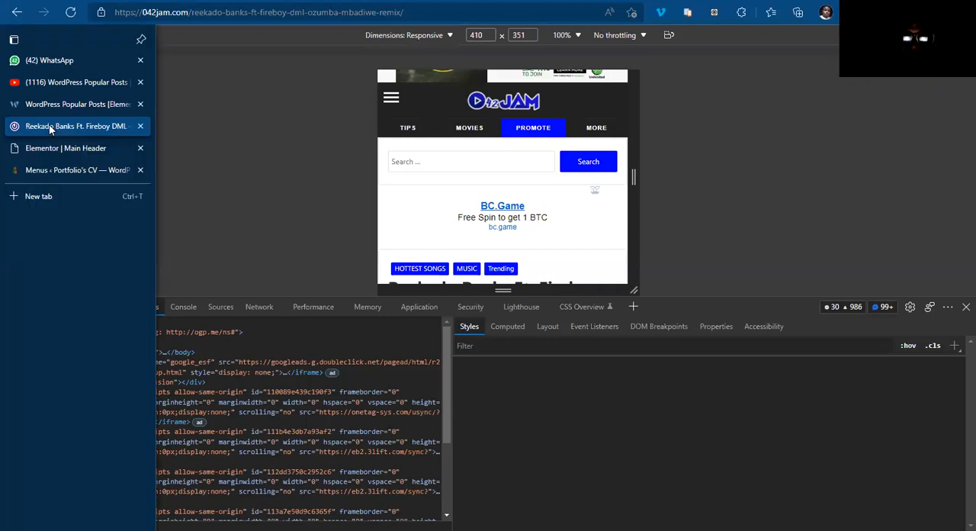
click(82, 150)
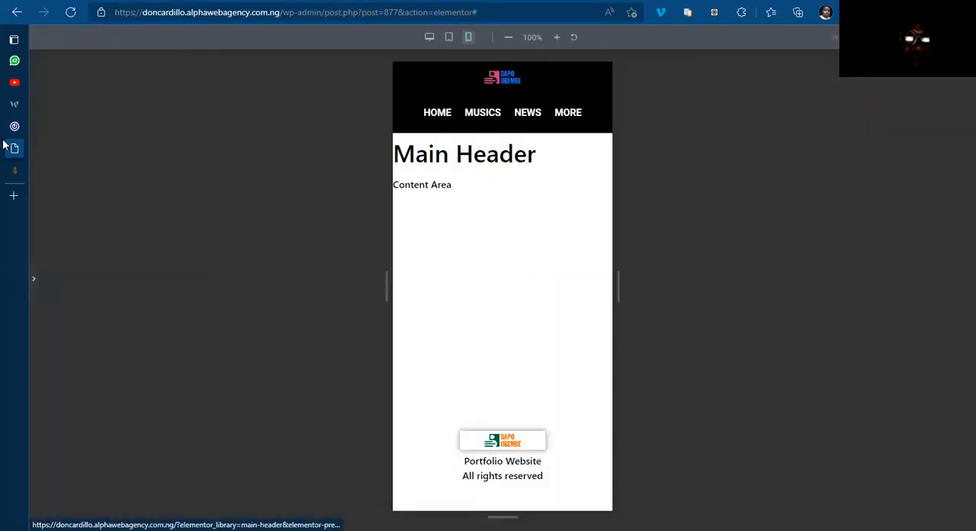
Step: On the WordPress Menus page, append <i class="fas fa-caret-down"></i> to the Mobile Menu's MORE navigation label and save the menu
mouse_move(76, 150)
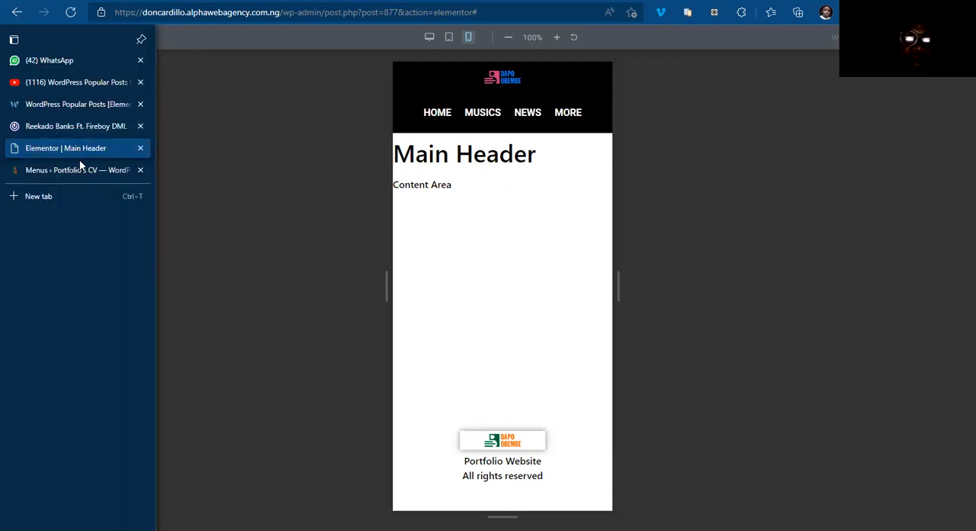
click(78, 168)
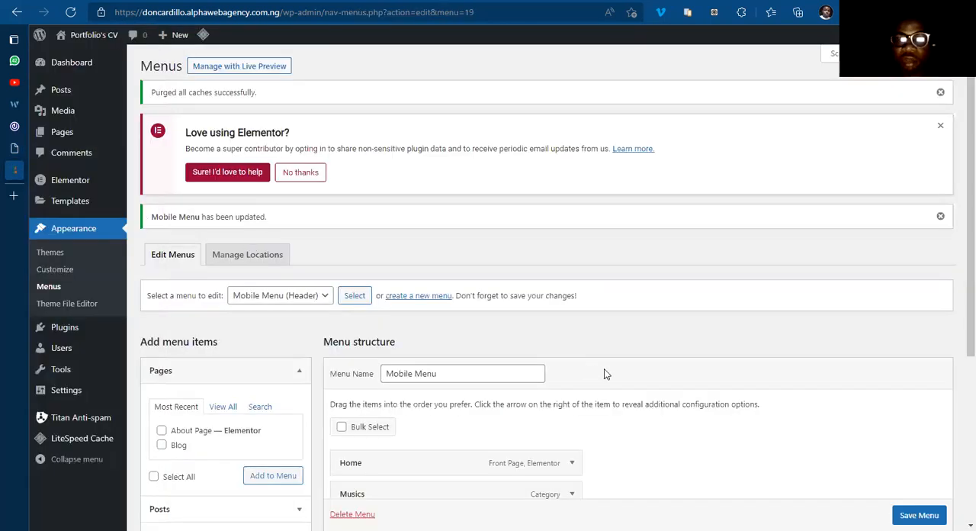
scroll(604, 368, down, 3)
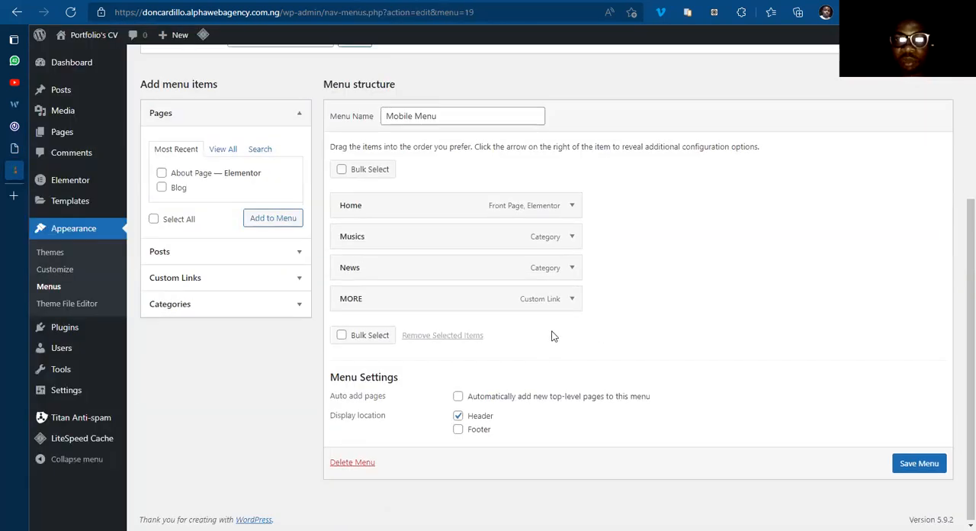
click(572, 299)
click(386, 372)
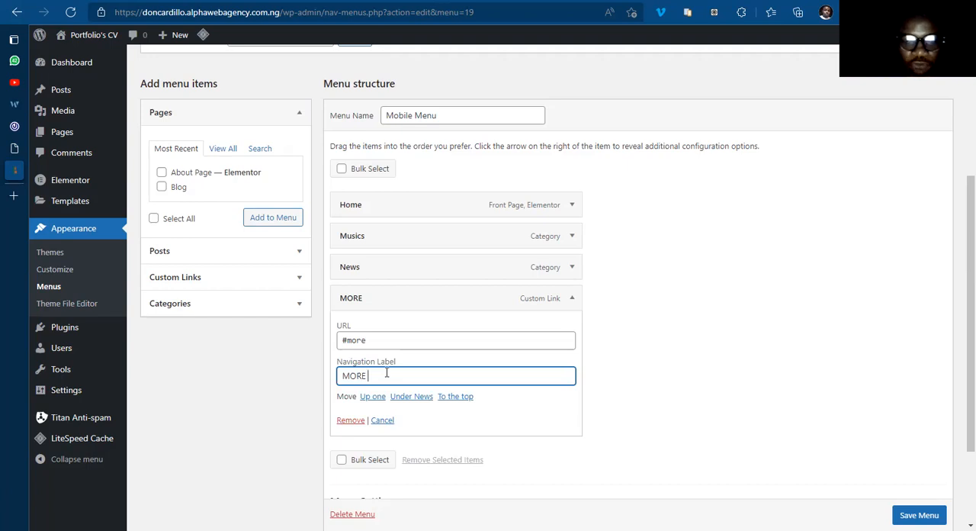
text(<i class=")
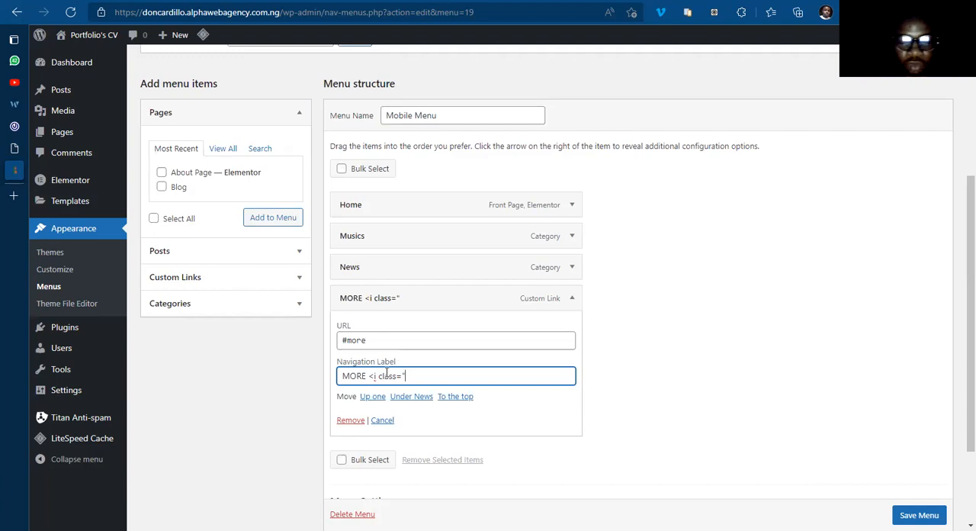
text(fa)
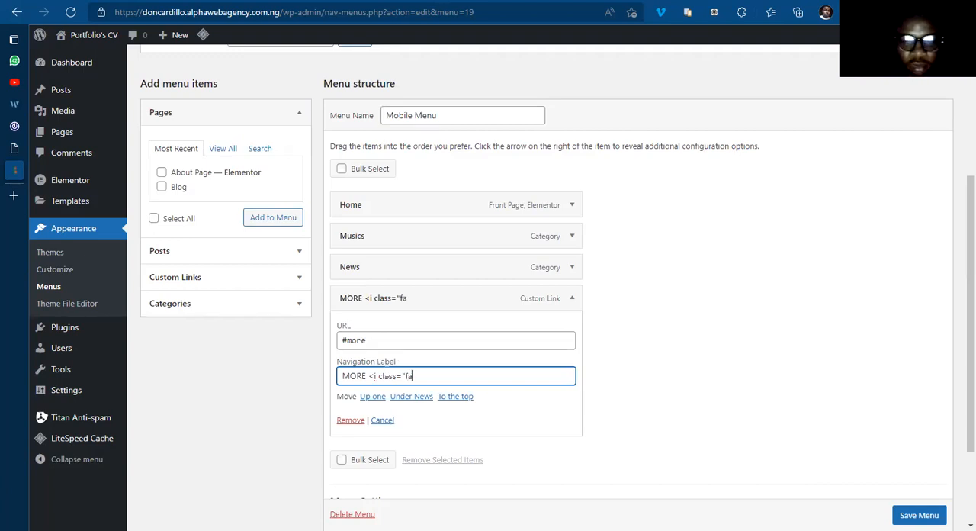
text(s)
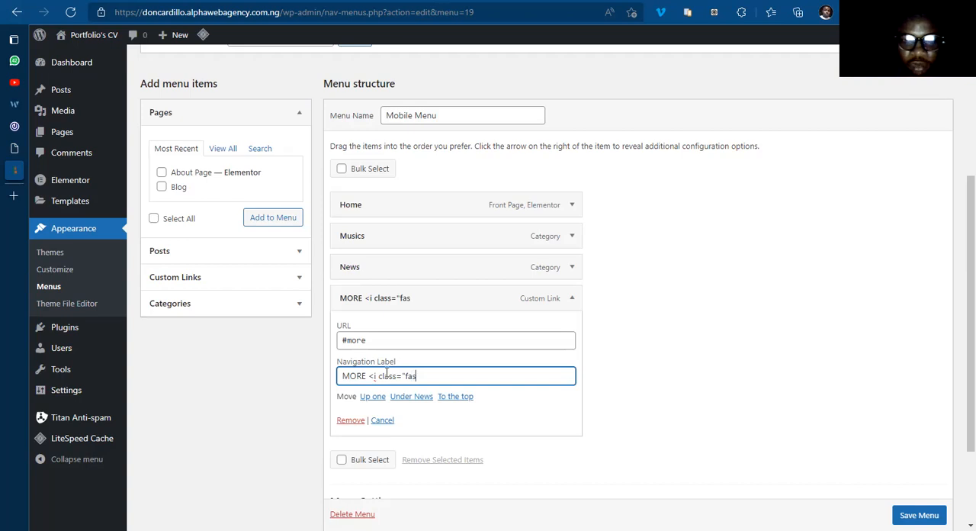
text( fa-c)
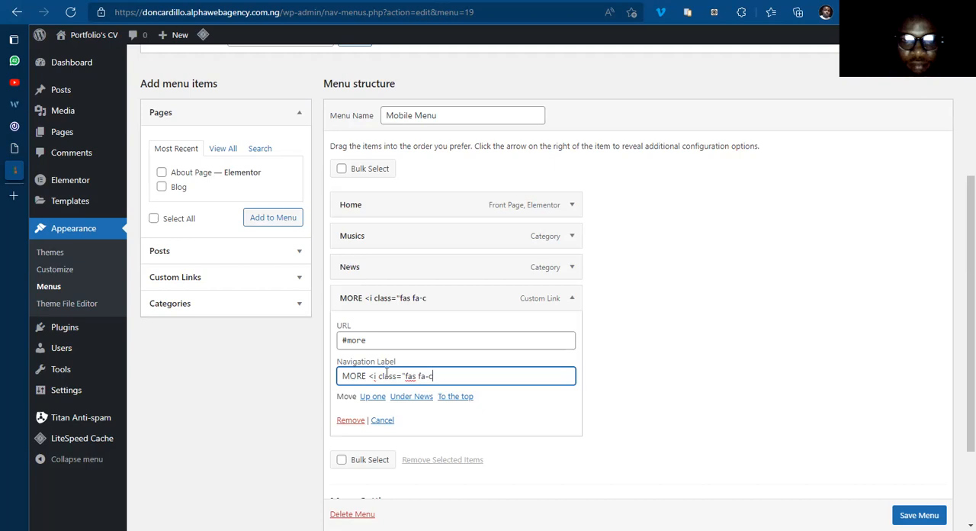
text(aret-d)
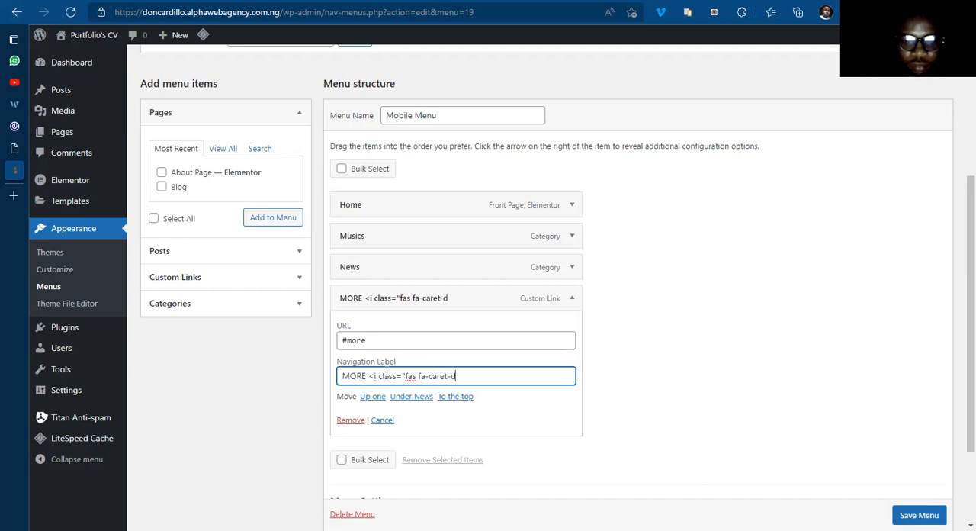
text(own")
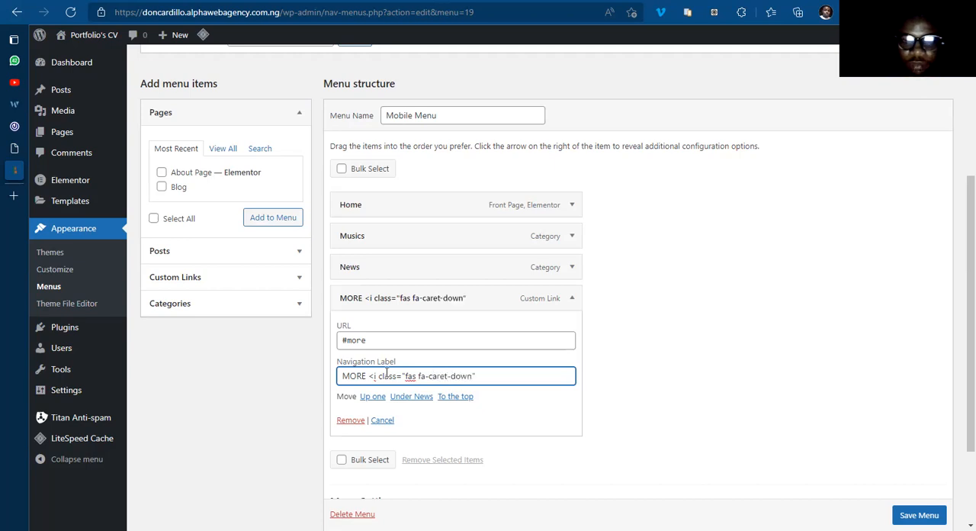
text(><)
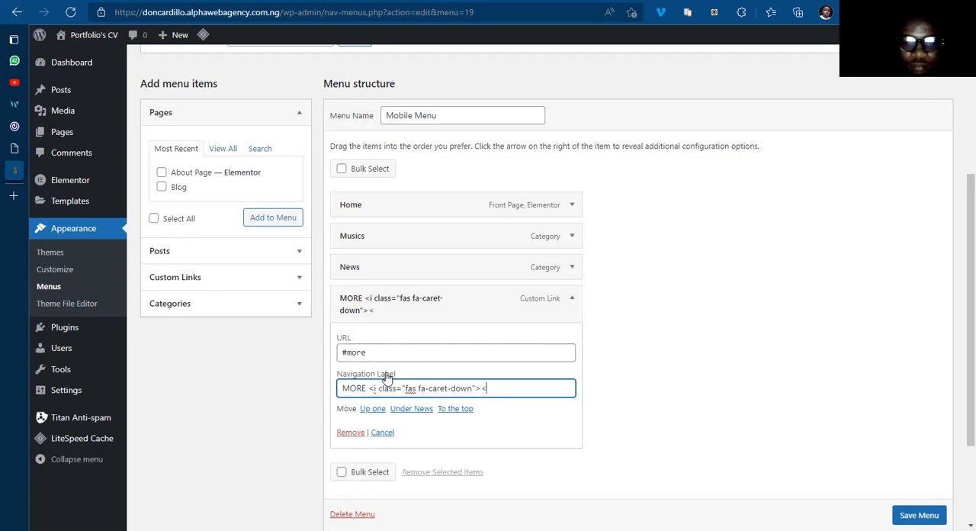
text(/i)
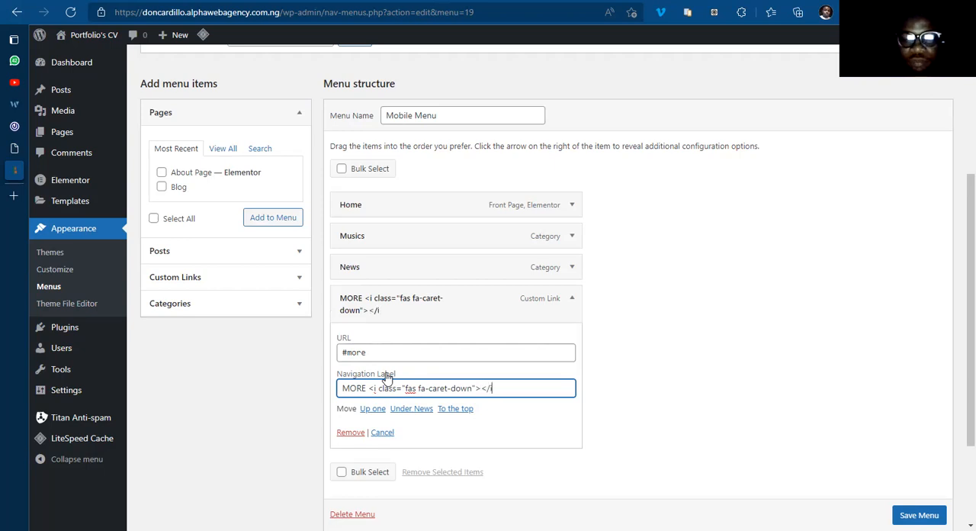
text(>)
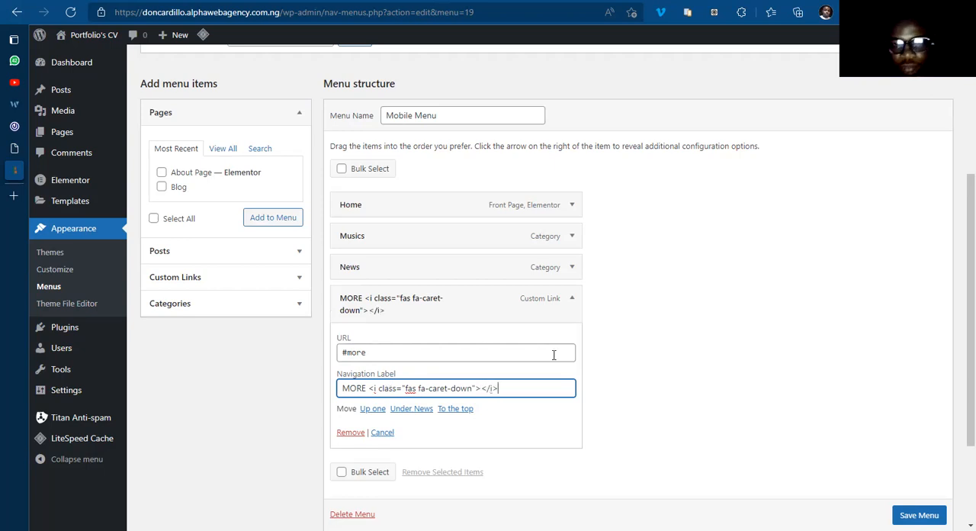
click(919, 515)
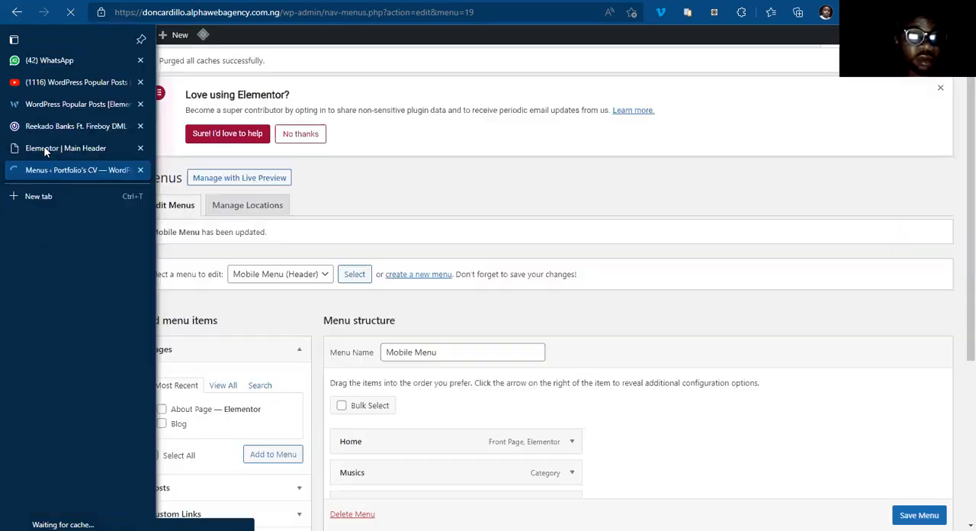
Step: Preview the header template from Elementor and inspect its mobile menu in the browser's responsive device view
click(47, 148)
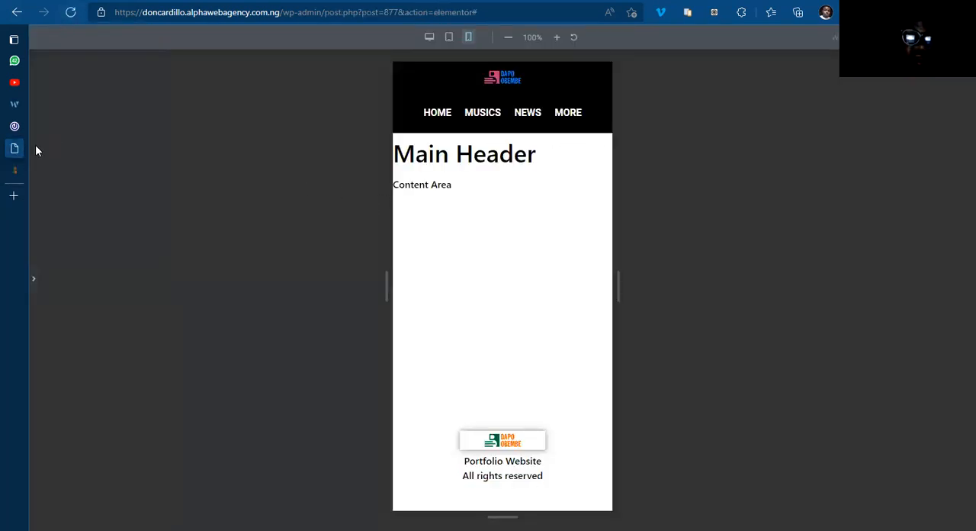
click(33, 280)
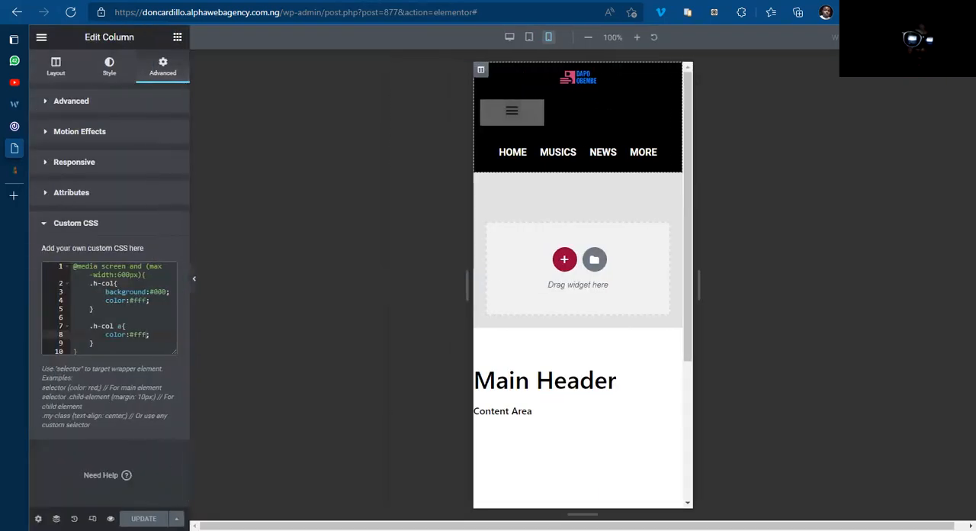
mouse_move(111, 518)
click(146, 487)
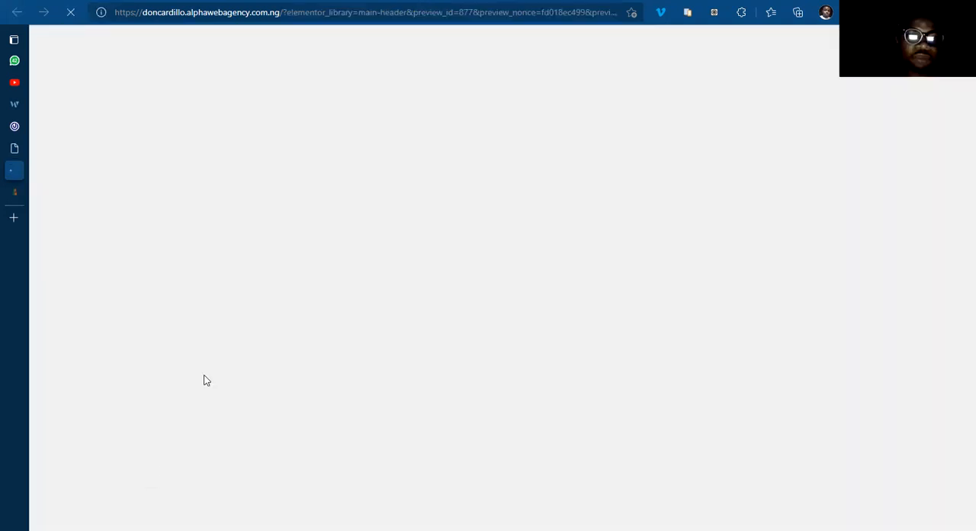
mouse_move(71, 172)
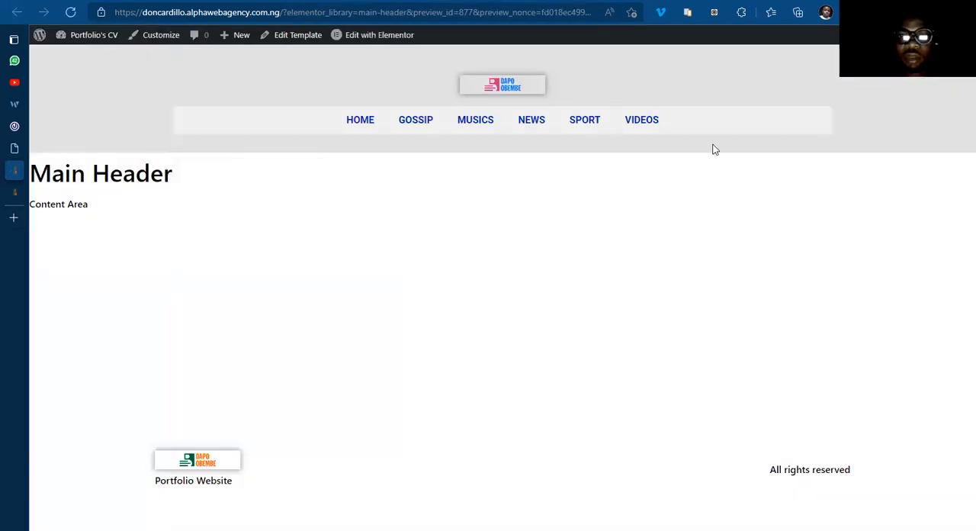
right_click(721, 150)
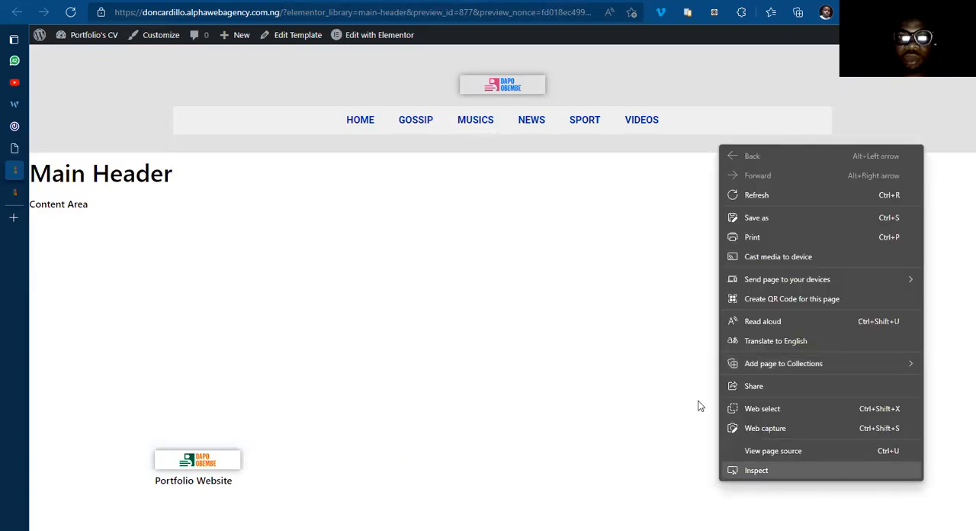
click(638, 301)
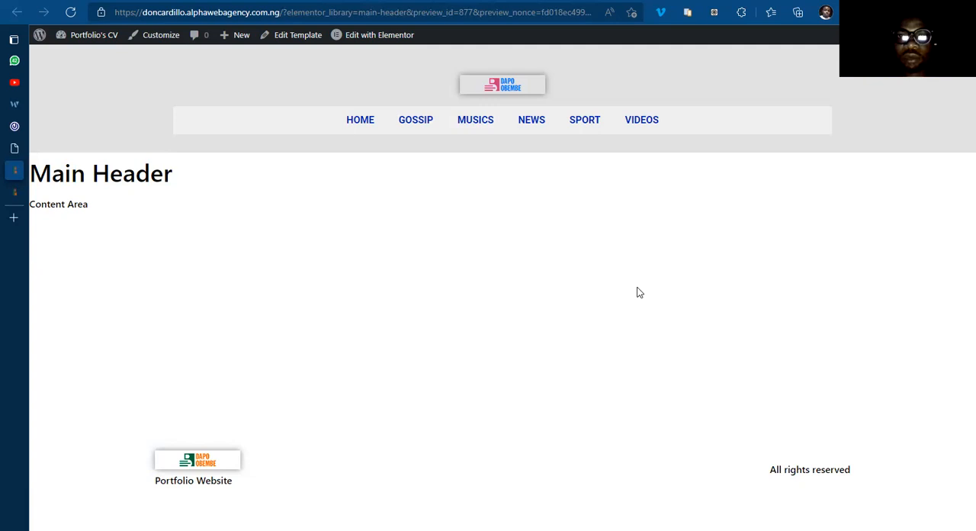
key(ctrl+shift+i)
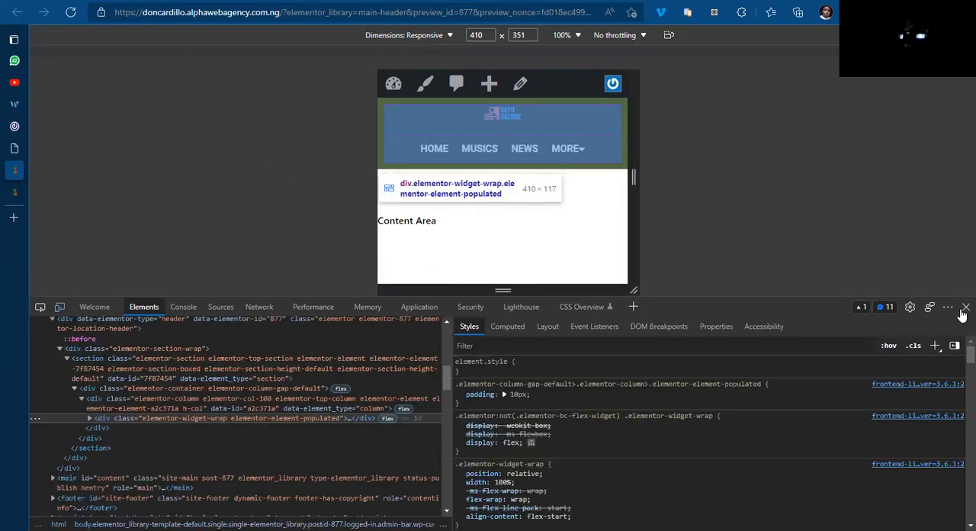
key(F12)
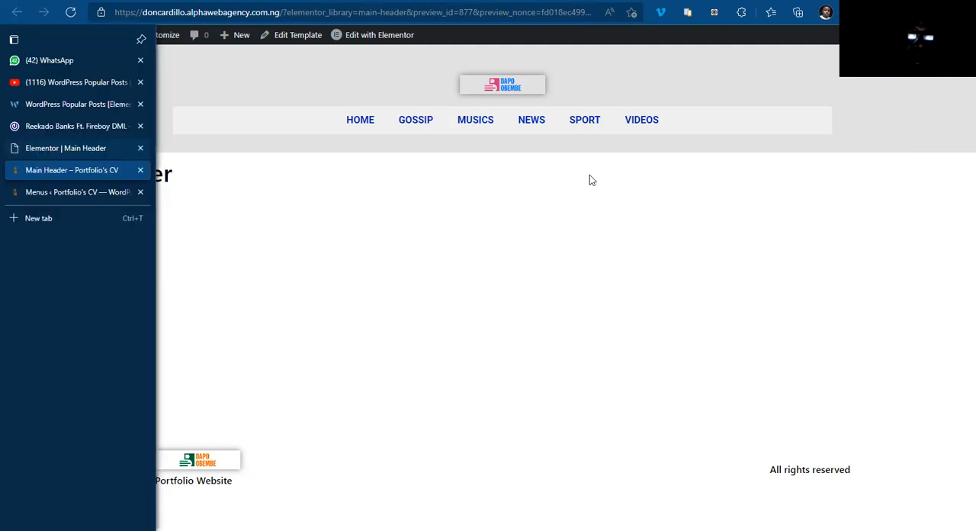
Step: In the desktop view of the Elementor editor, give the header column a classic #FFFFFF background and update the template
key(ctrl+shift+Tab)
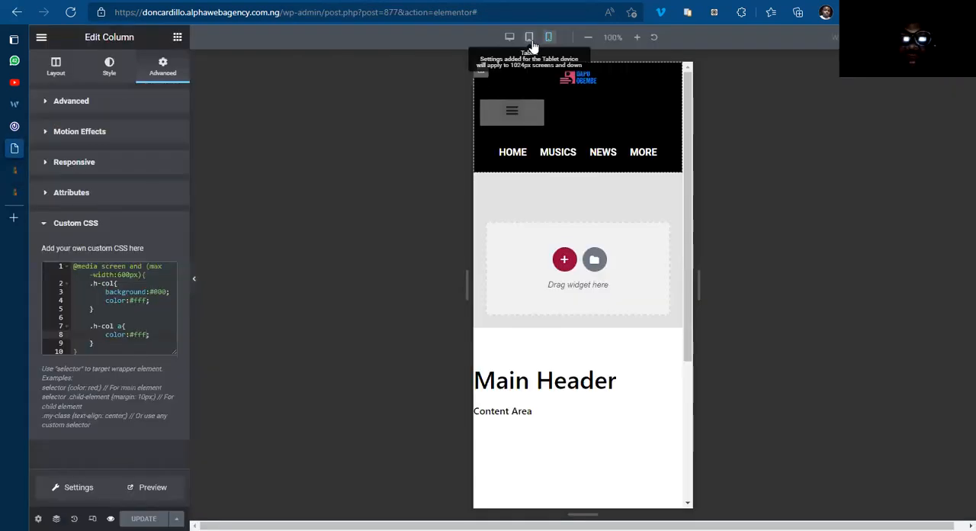
click(532, 44)
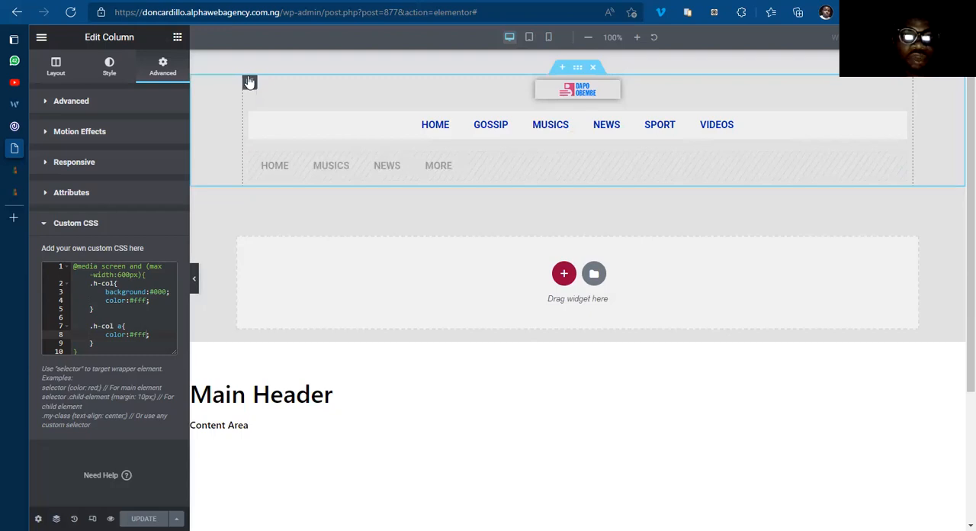
click(104, 72)
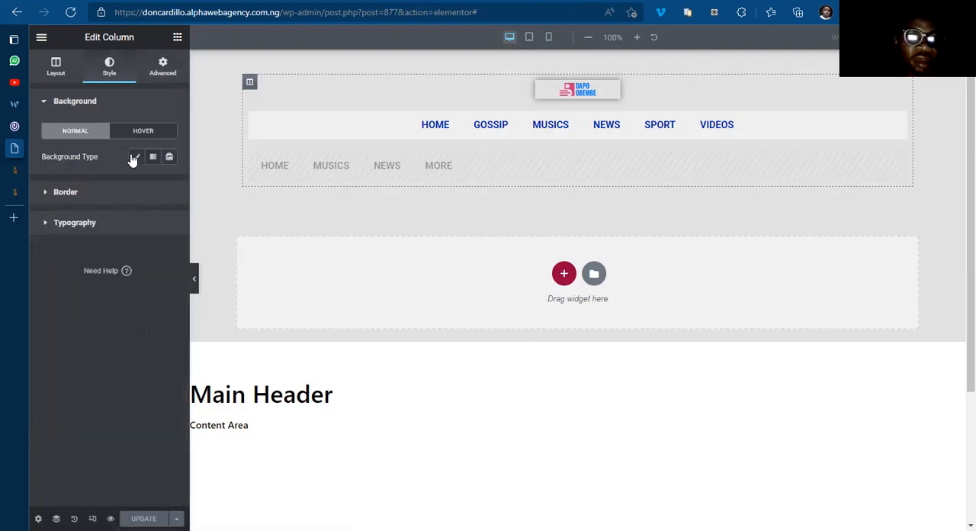
click(134, 158)
click(170, 183)
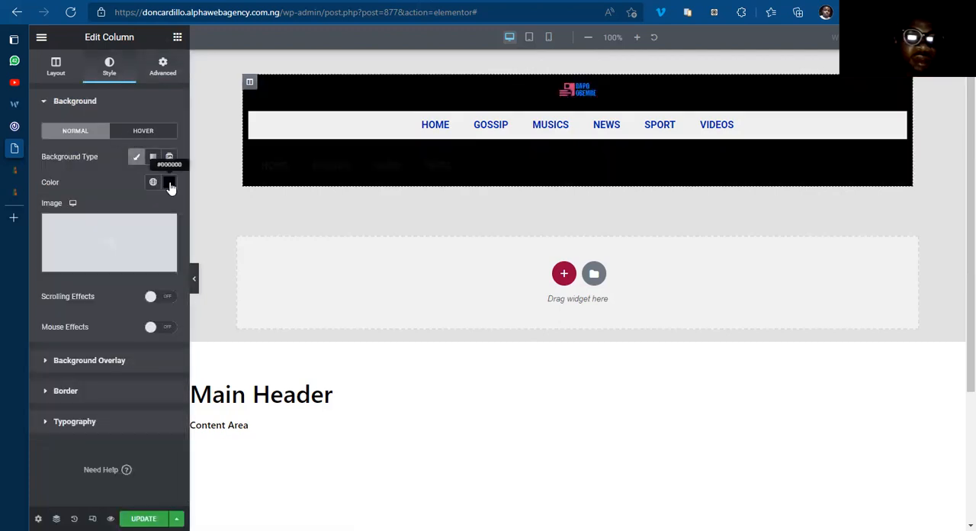
text(#FFFFFF)
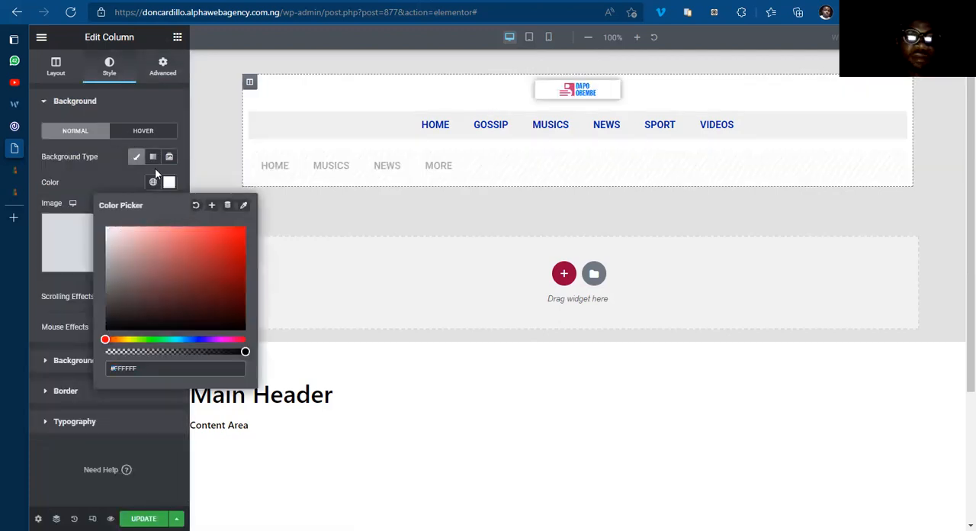
click(559, 239)
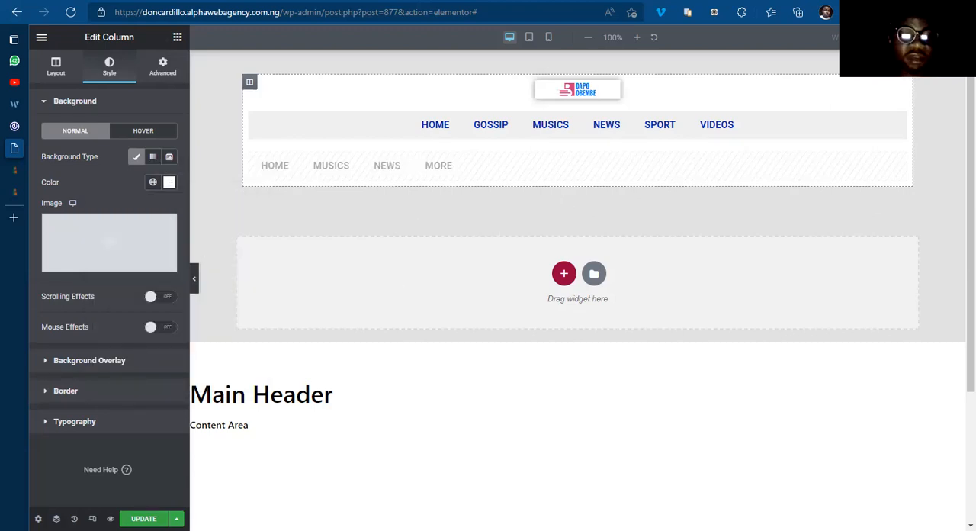
click(144, 518)
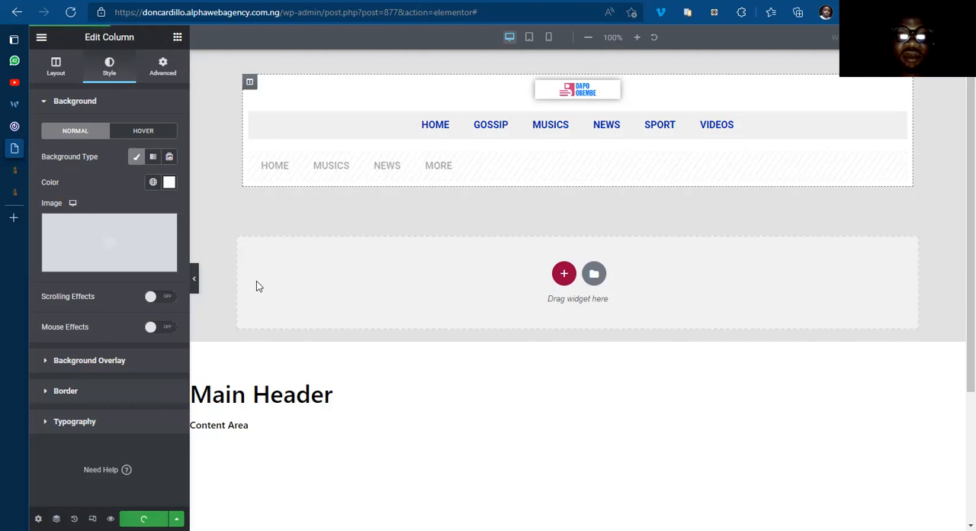
Step: Preview the desktop header without the editing controls and compare it with the desktop header of 042jam.com
click(194, 284)
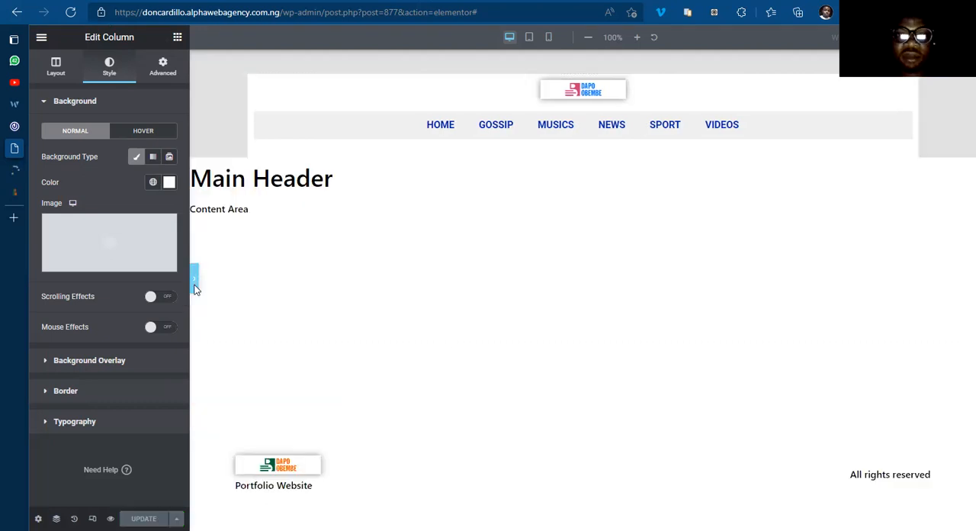
click(15, 126)
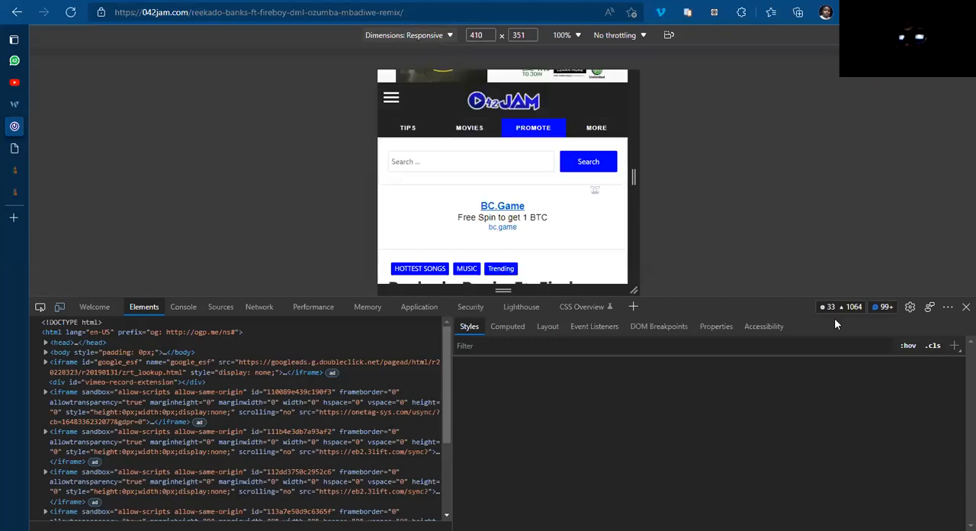
click(964, 307)
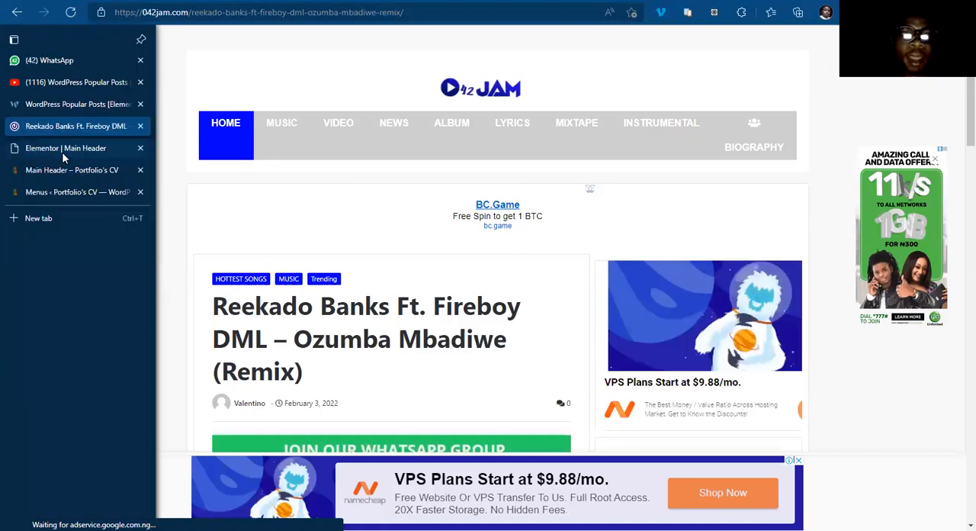
click(61, 151)
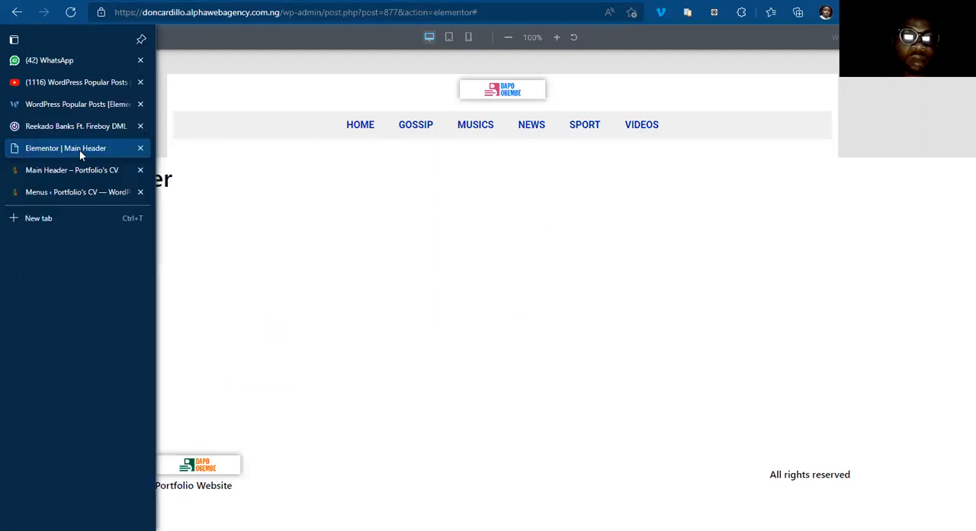
mouse_move(27, 150)
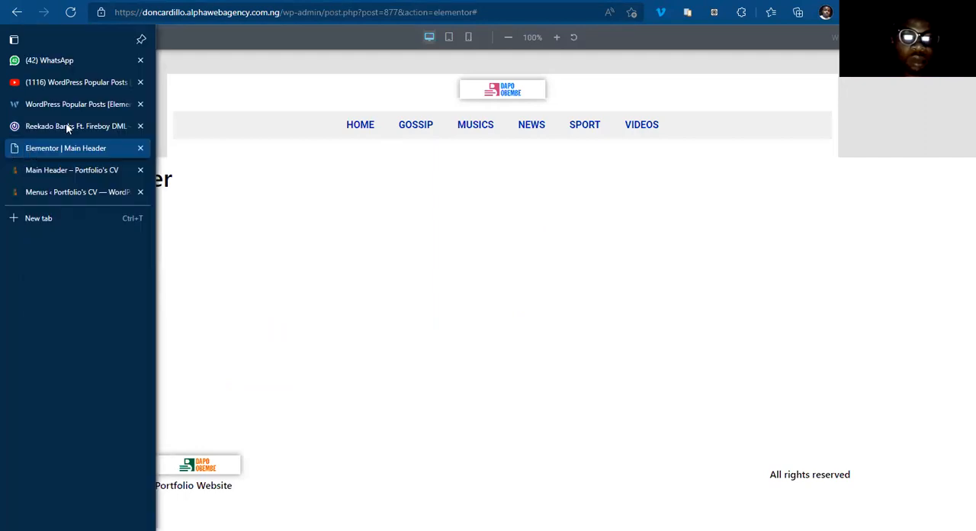
click(67, 128)
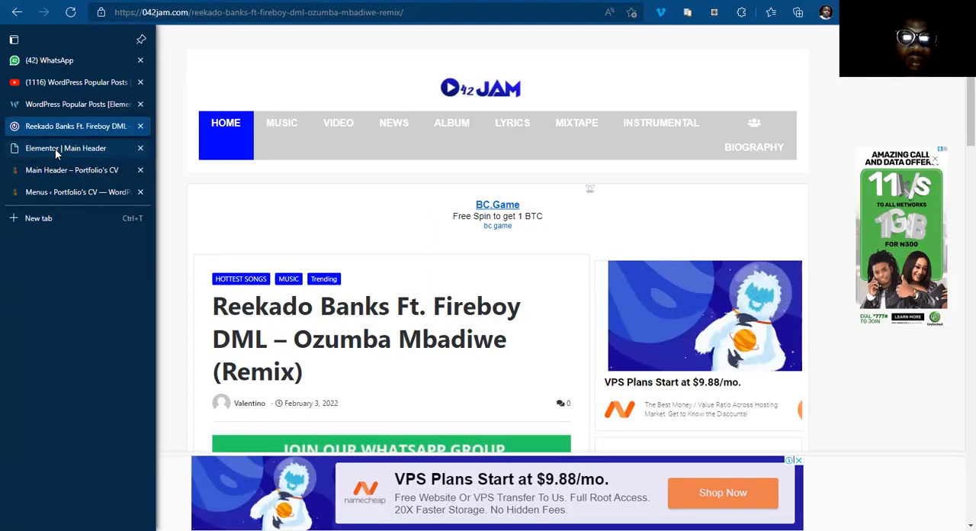
Step: In the Elementor header editor, unlink the Main Menu widget's desktop margins and set the right and left margins to 40 px
click(55, 149)
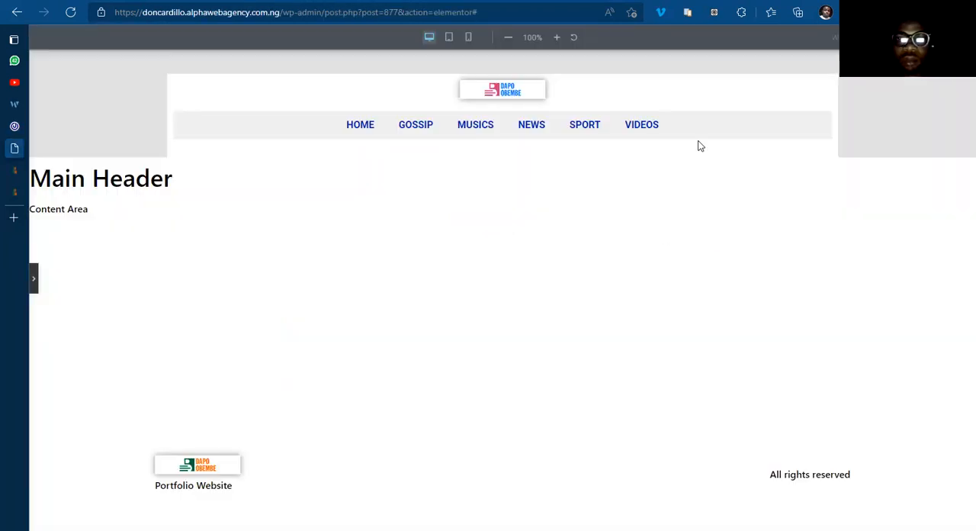
mouse_move(67, 174)
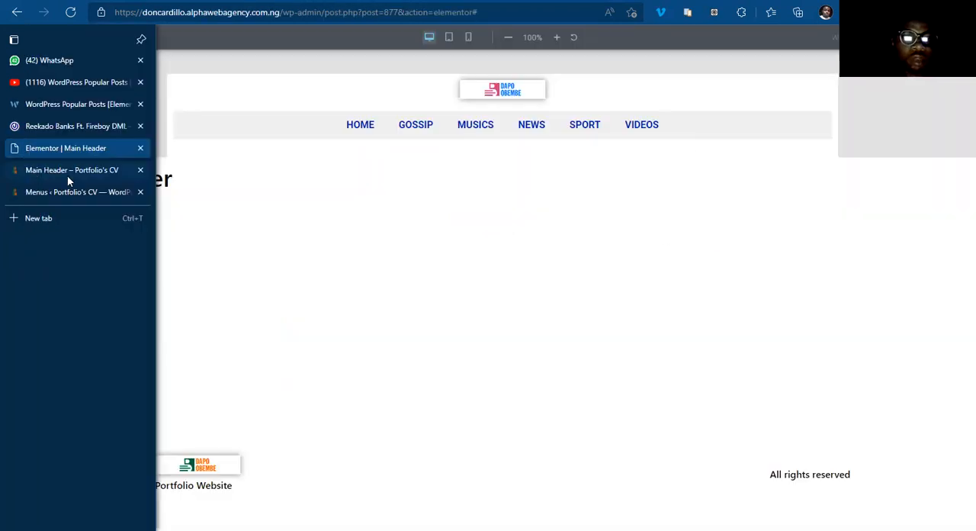
click(33, 277)
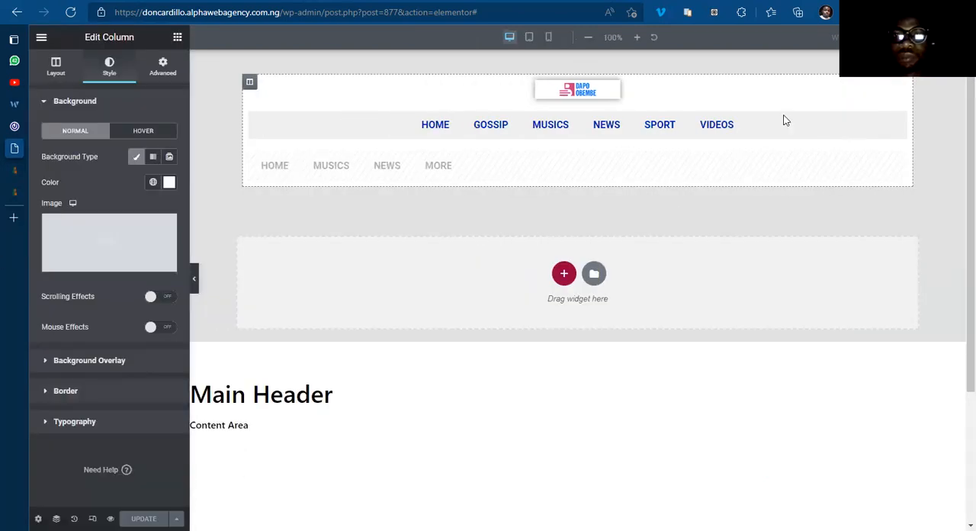
click(900, 118)
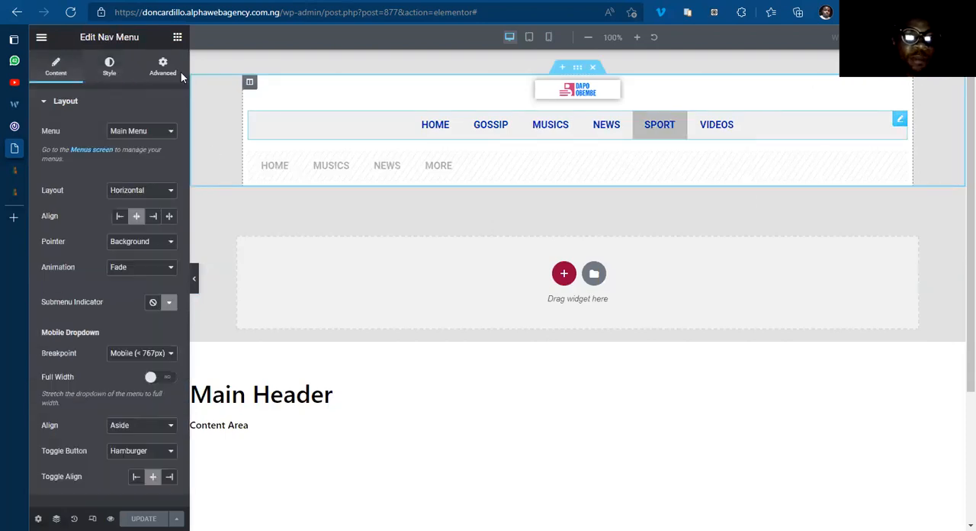
scroll(176, 73, down, 2)
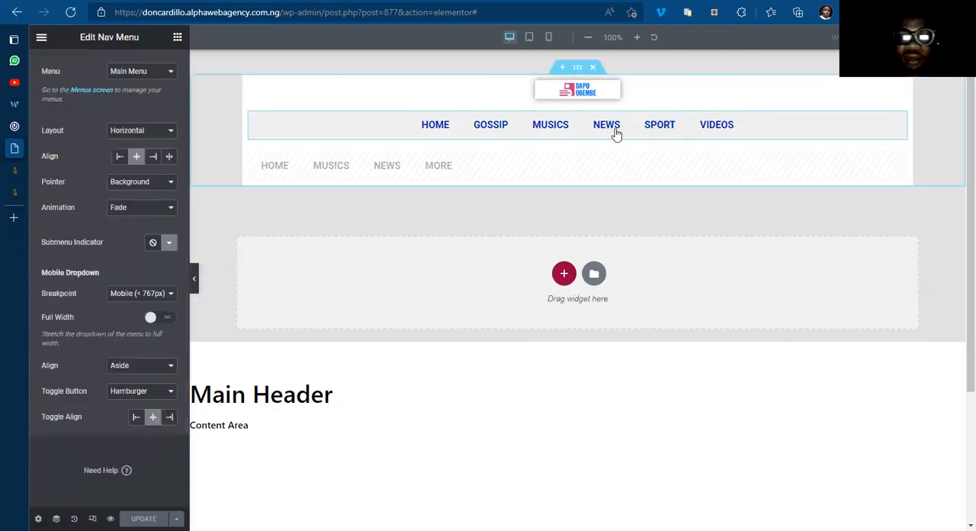
scroll(160, 74, up, 2)
click(163, 67)
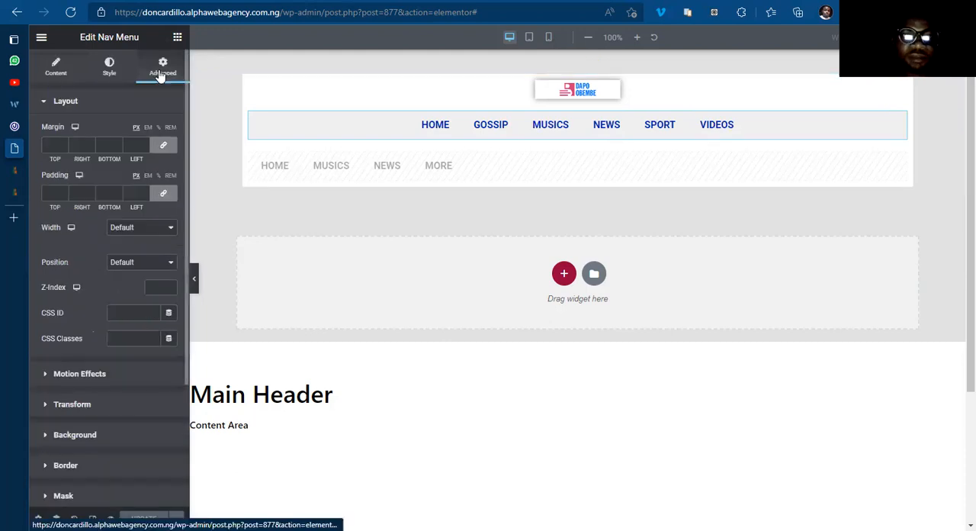
click(166, 149)
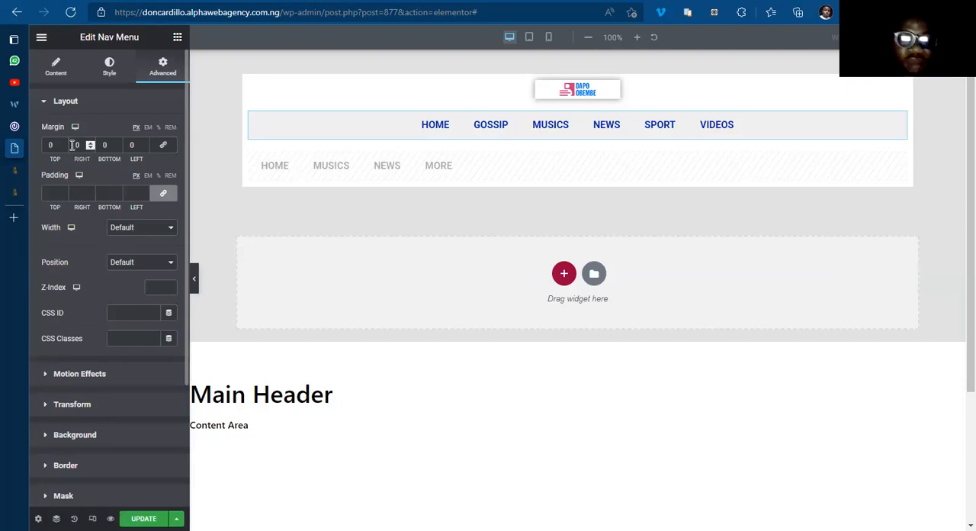
text(4)
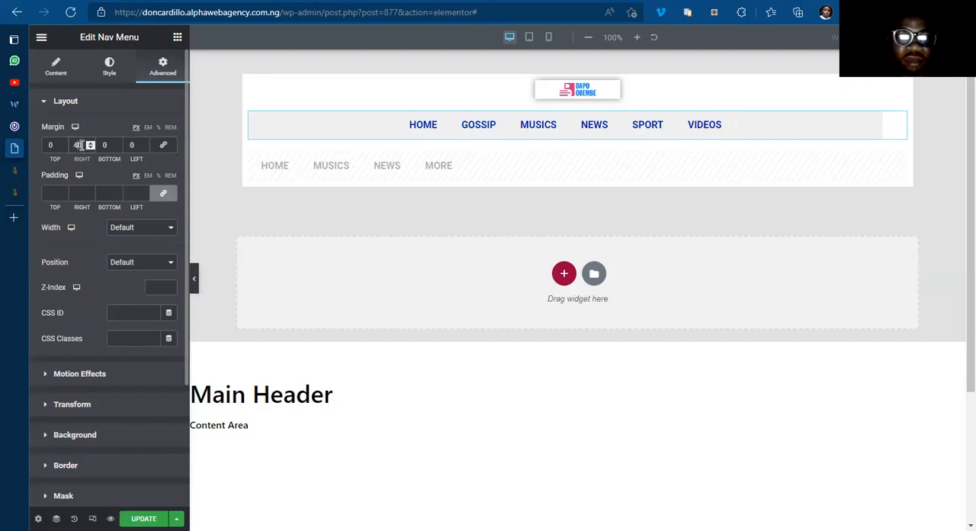
click(124, 145)
text(4)
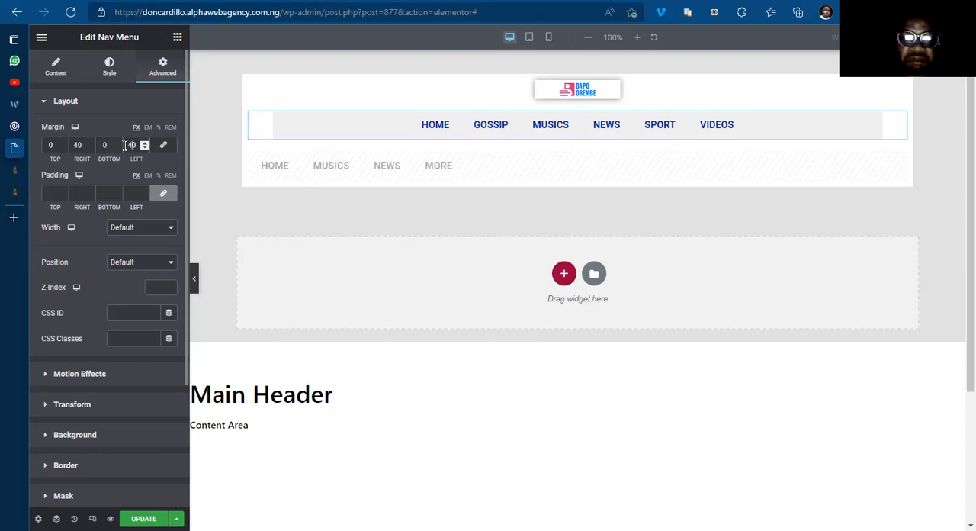
Step: Set the Main Menu widget's left and right desktop margins to 50 px and update the template
key(BackSpace)
text(5)
click(80, 145)
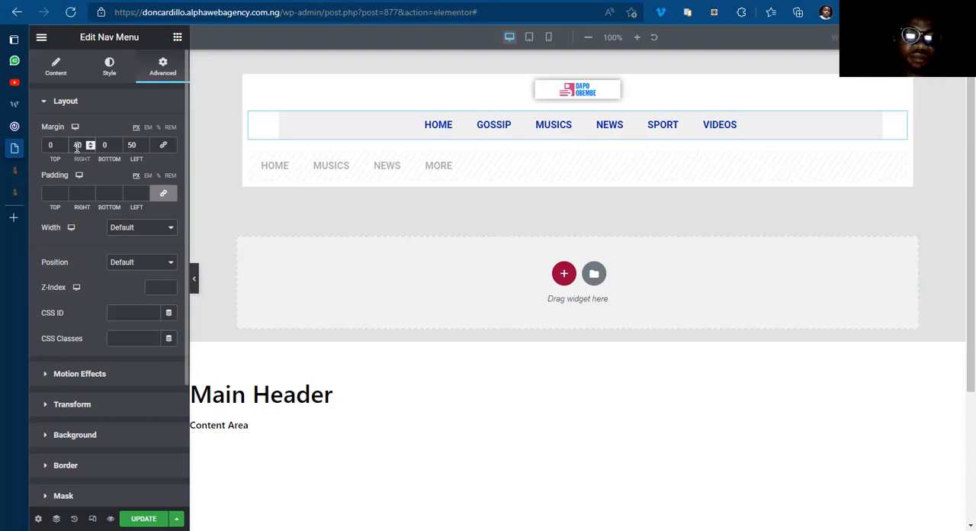
key(BackSpace)
text(5)
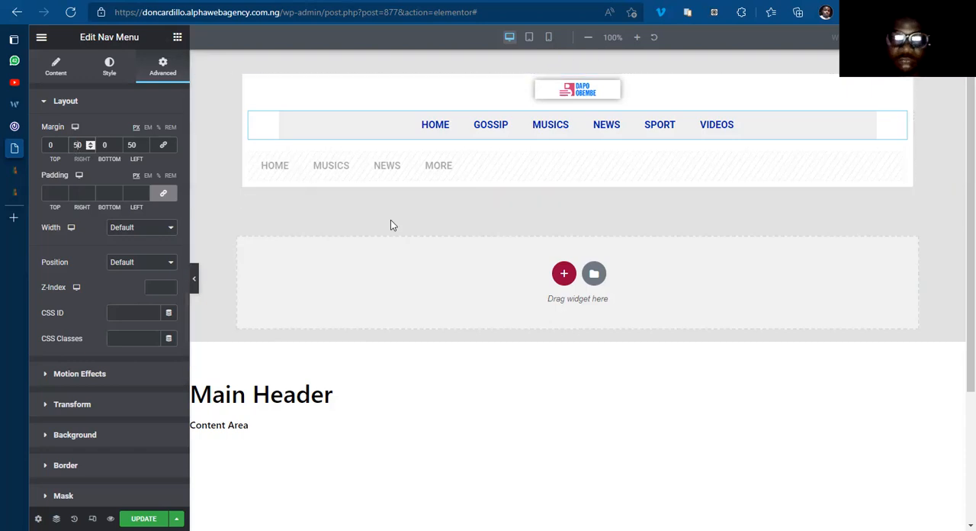
click(143, 519)
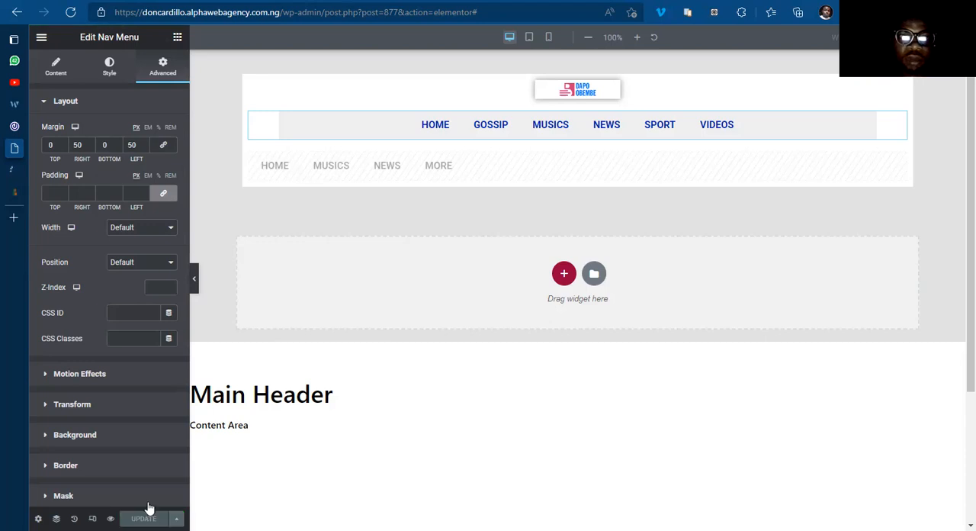
Step: Check the 042jam.com header for reference, then set the Main Menu widget's unlinked top and bottom desktop padding to 10 px
click(53, 121)
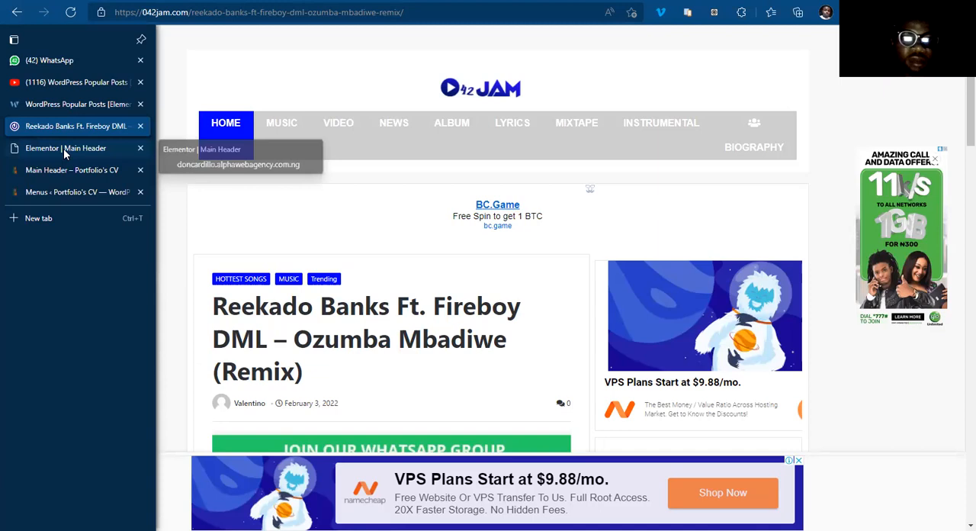
click(65, 150)
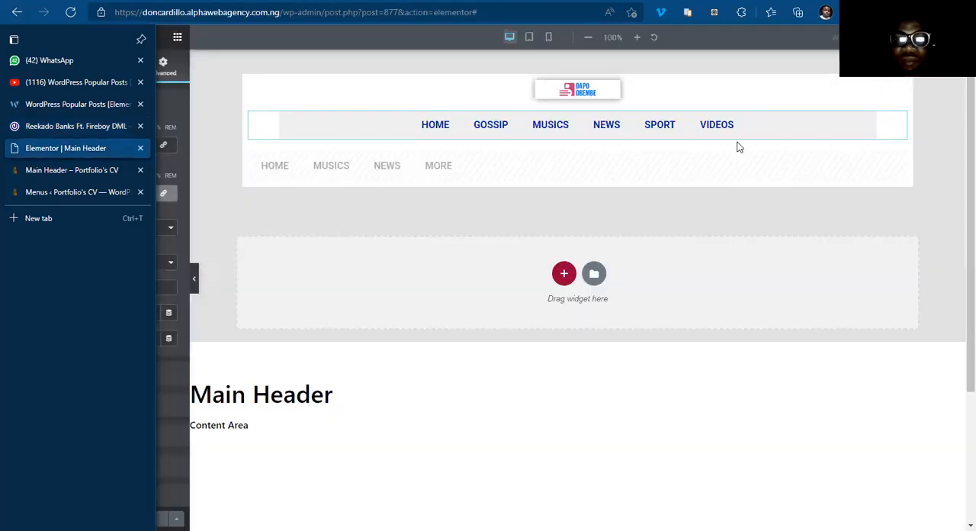
click(862, 131)
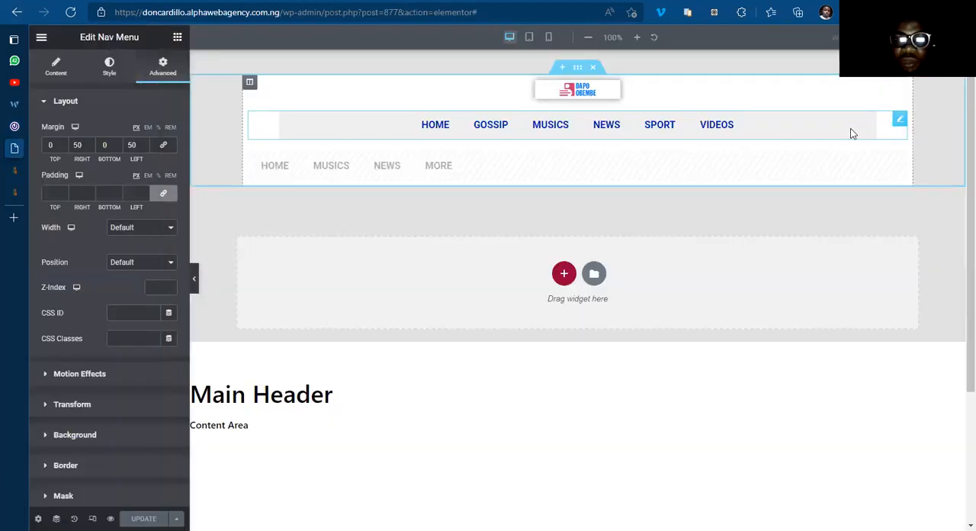
click(164, 196)
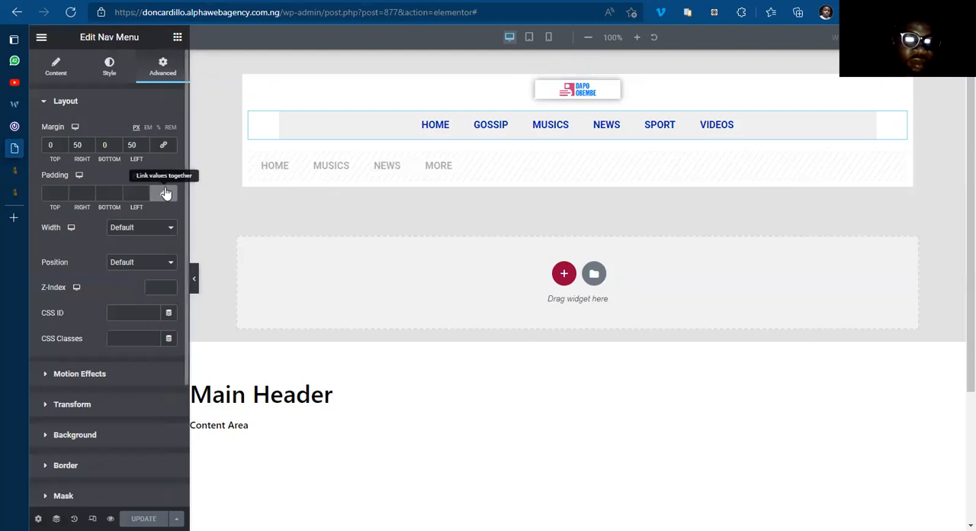
click(45, 191)
text(1)
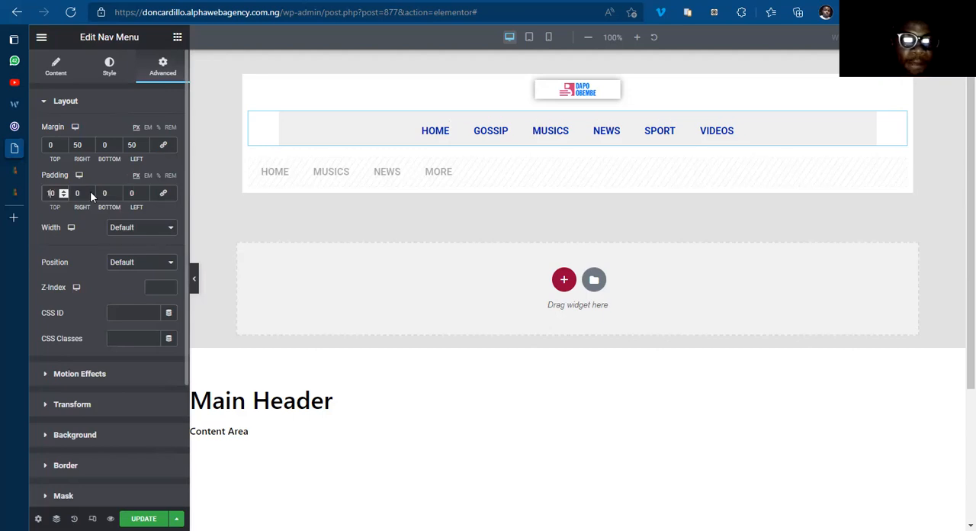
click(100, 192)
text(1)
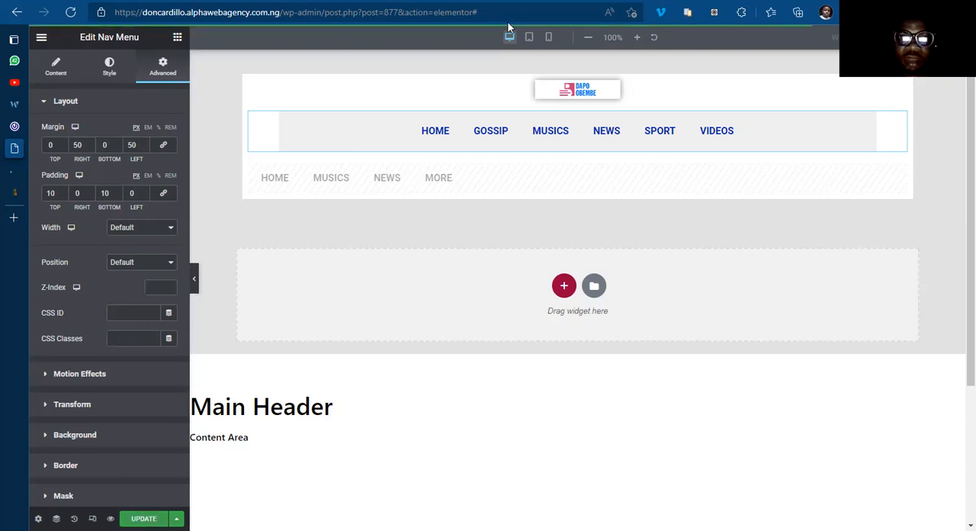
Step: In tablet view, unlink the Main Menu widget's margins, set right and left to 50 px, and update the template
click(529, 39)
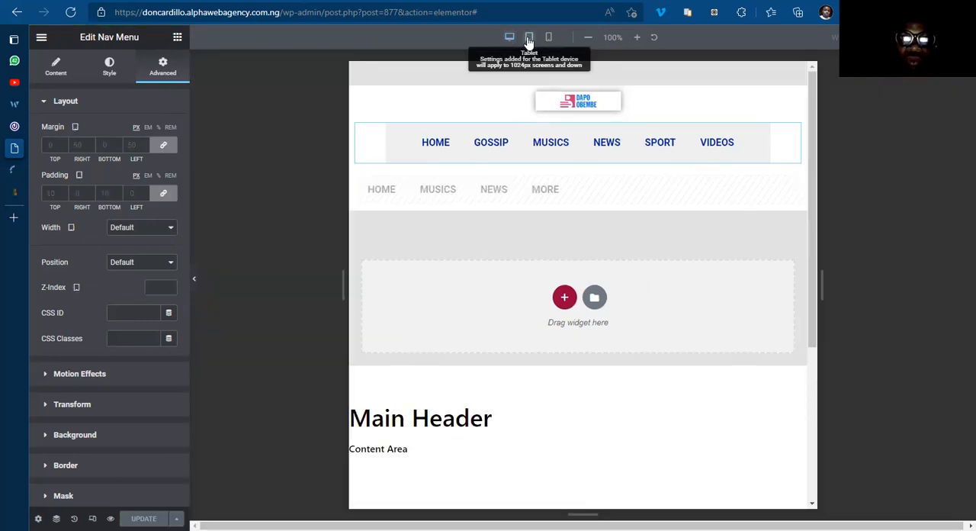
click(157, 145)
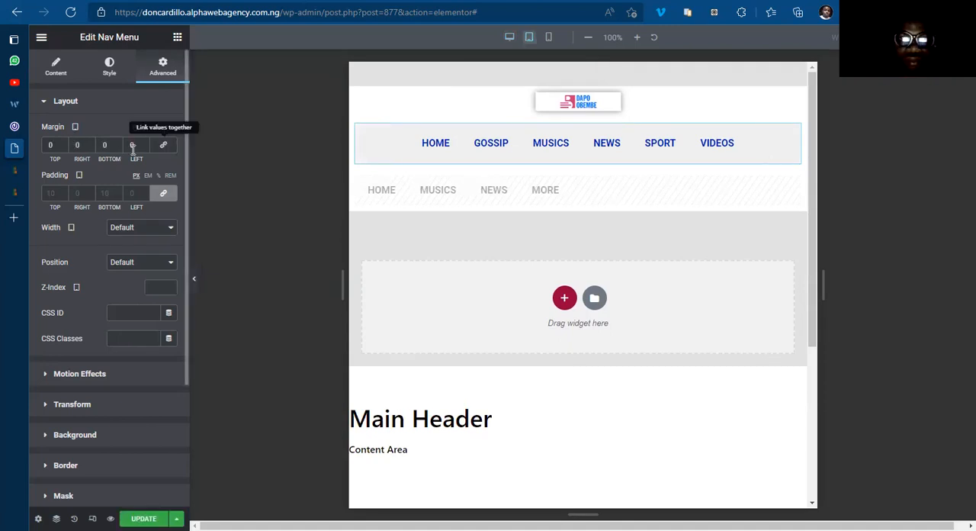
click(75, 144)
text(50)
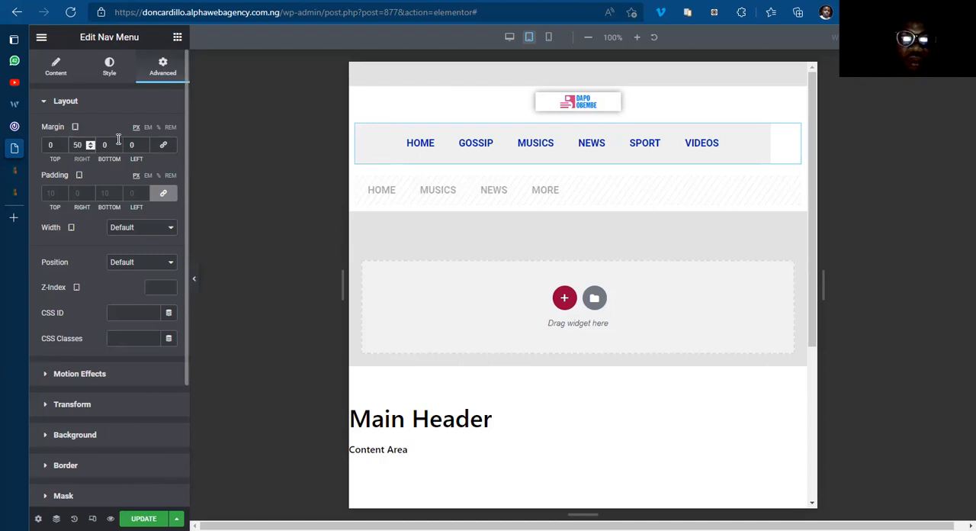
click(128, 143)
text(5)
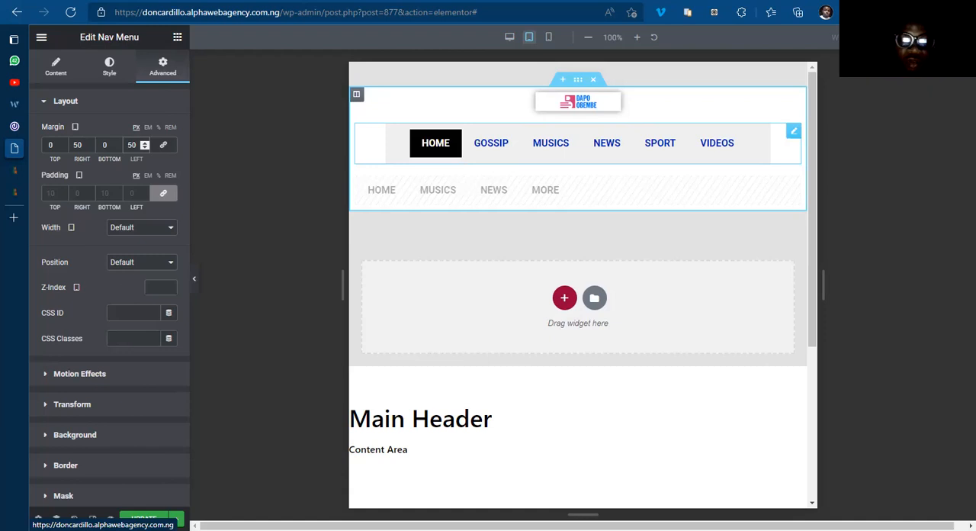
click(145, 518)
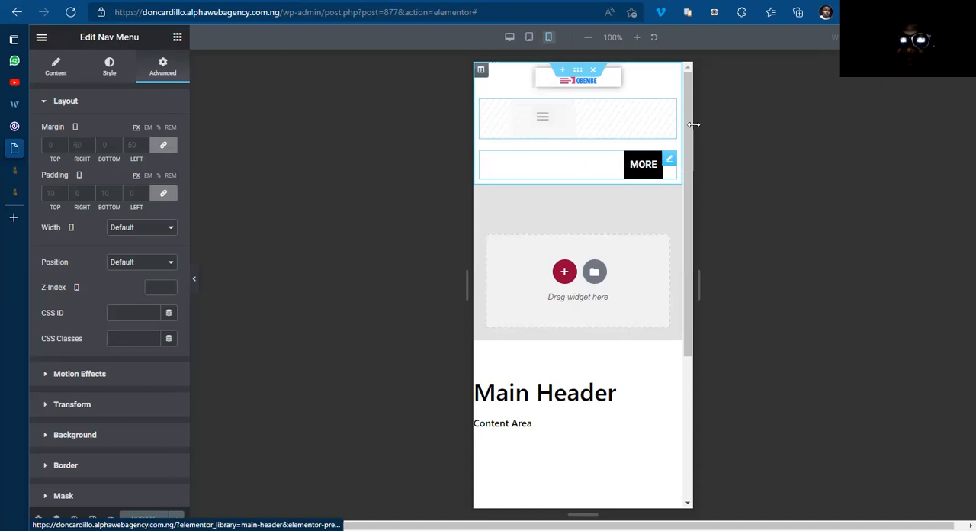
Step: Preview the header in mobile view without the editing controls and bring the editing controls back
click(195, 276)
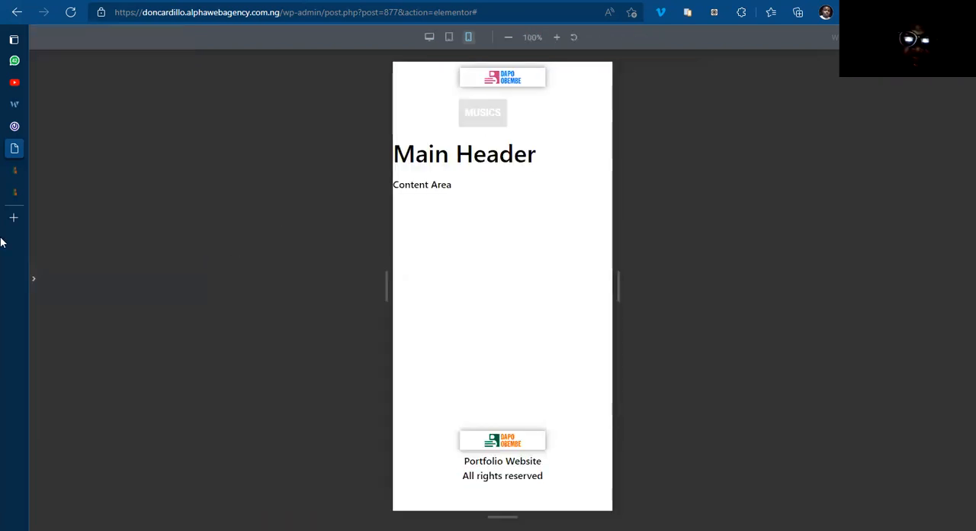
click(34, 279)
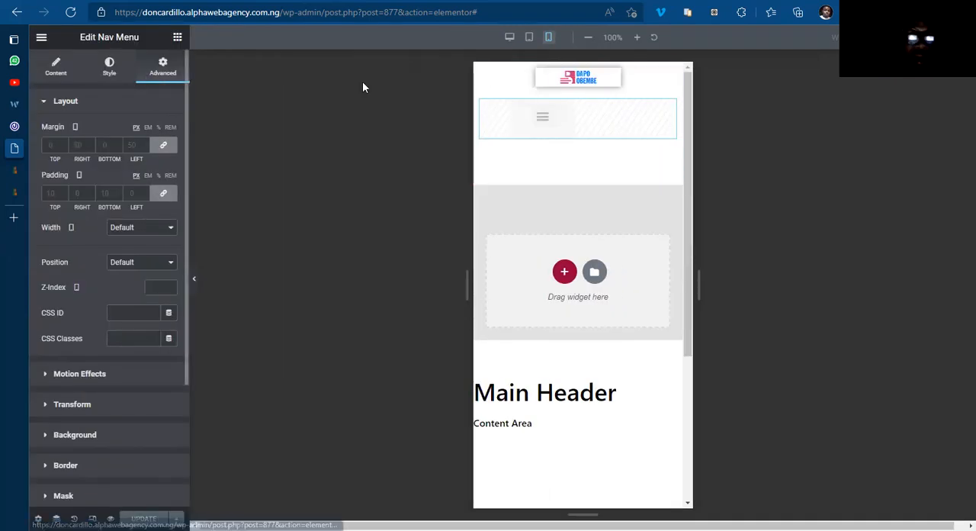
drag(508, 91, 522, 147)
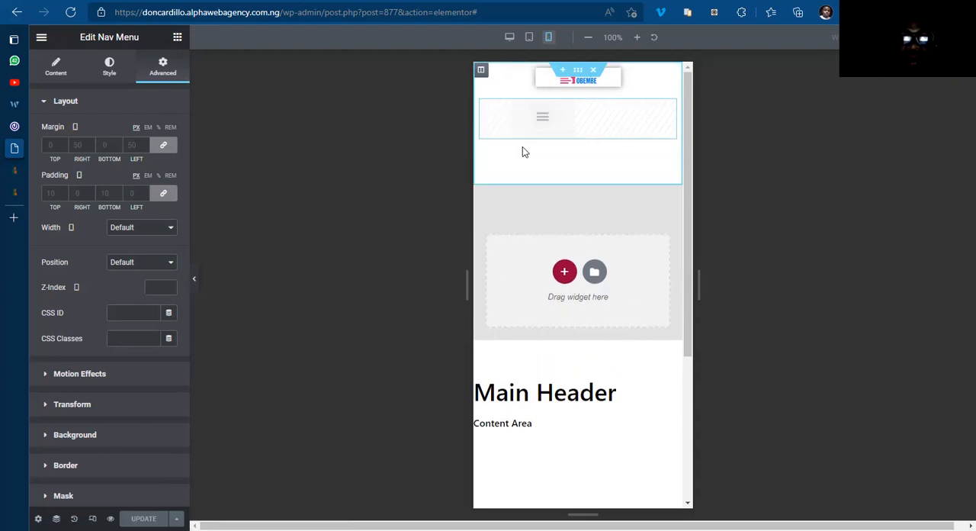
Step: Open the header column's custom CSS and widen the mobile preview slightly
click(486, 73)
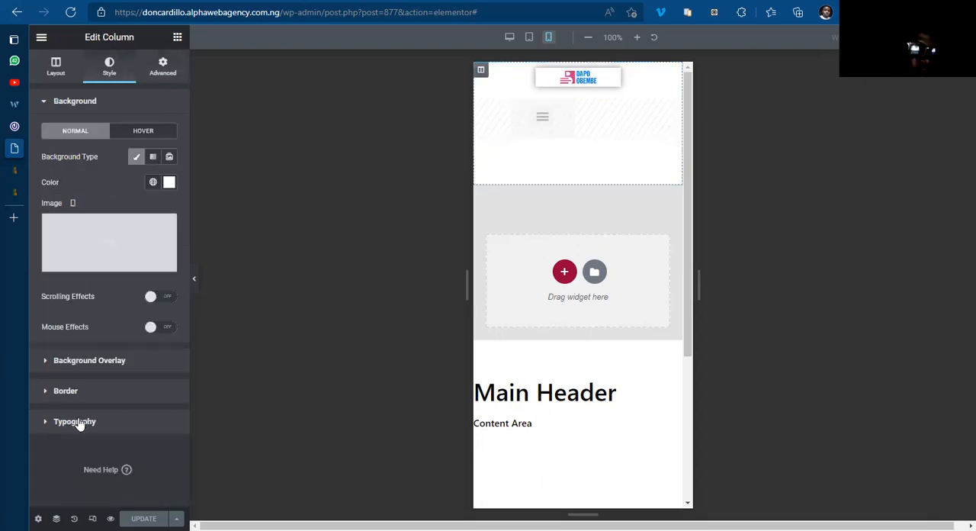
click(152, 72)
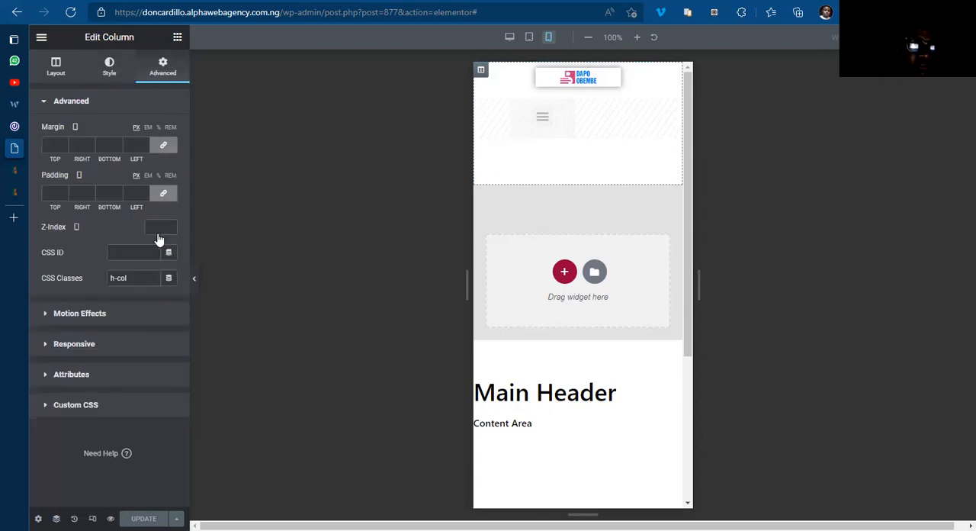
click(84, 405)
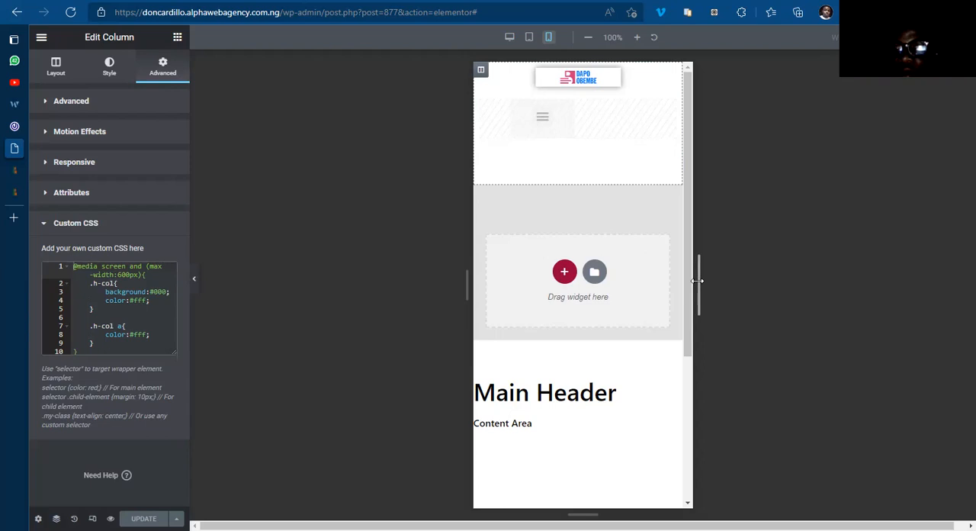
mouse_move(745, 281)
mouse_down()
mouse_move(780, 281)
mouse_move(728, 280)
mouse_up()
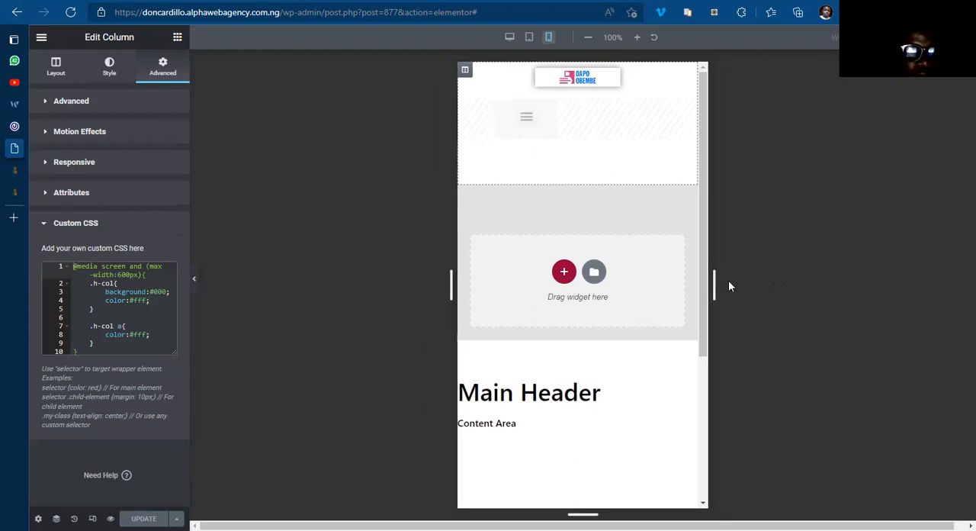
Step: Append !important to the #000 background in the column's .h-col custom CSS rule and widen the editor panel
click(151, 291)
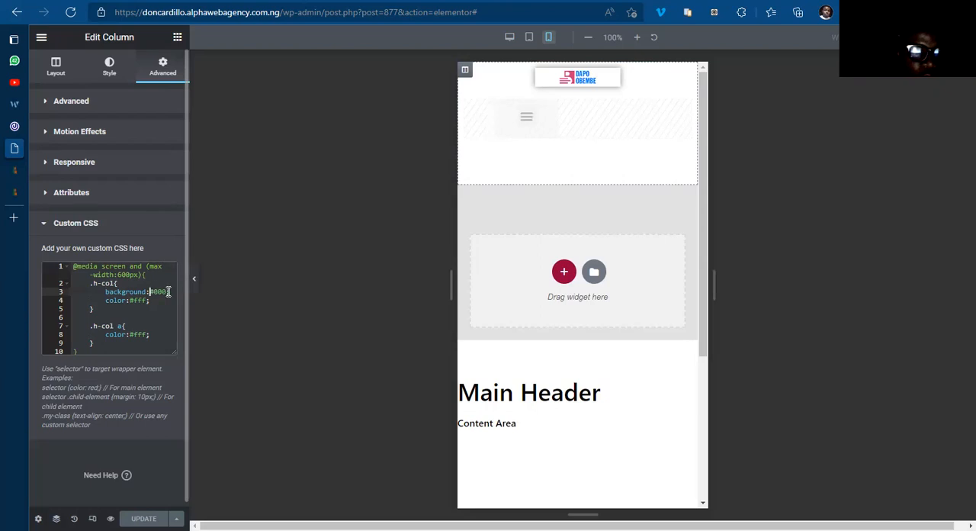
click(168, 292)
text(!im)
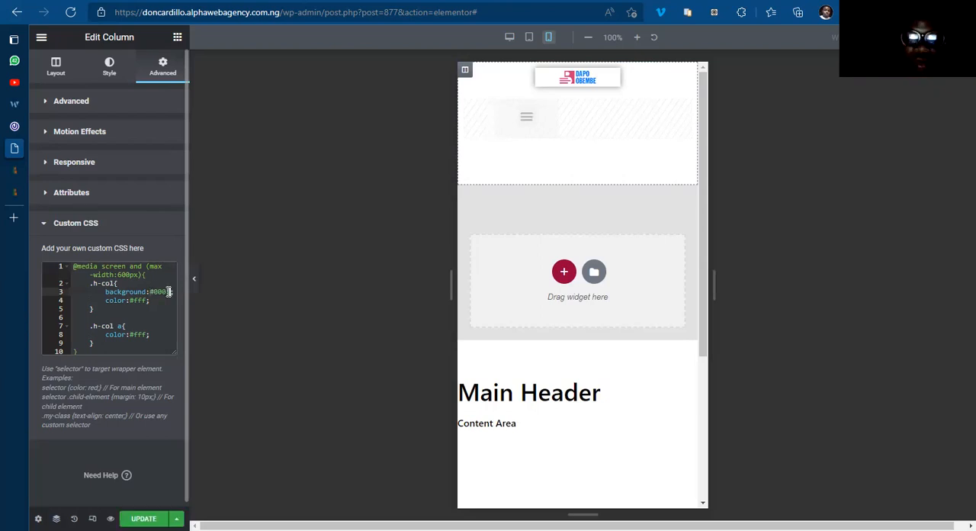
text(p)
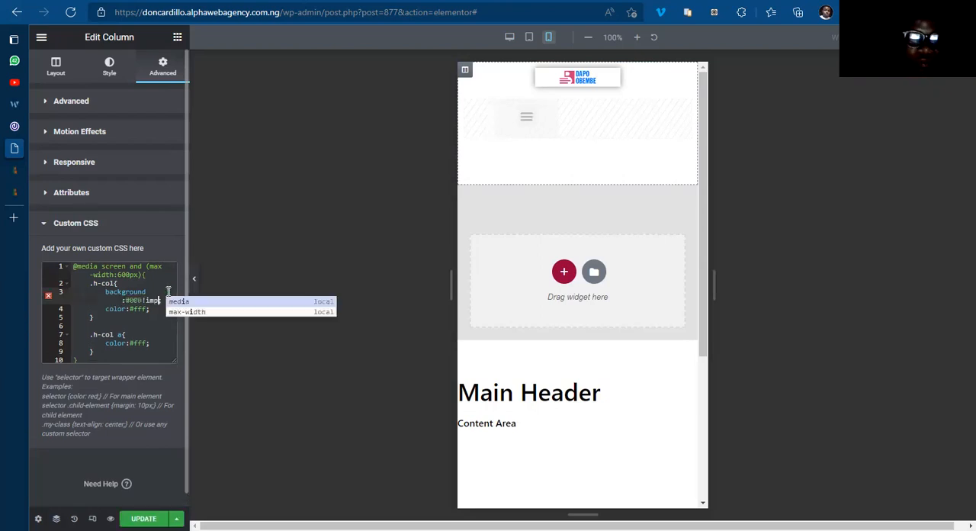
text(ortan)
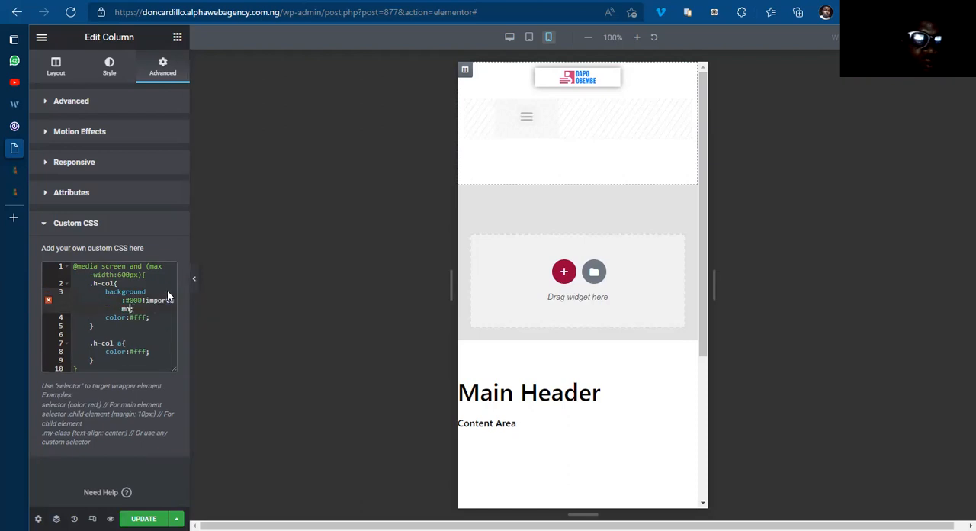
text(t)
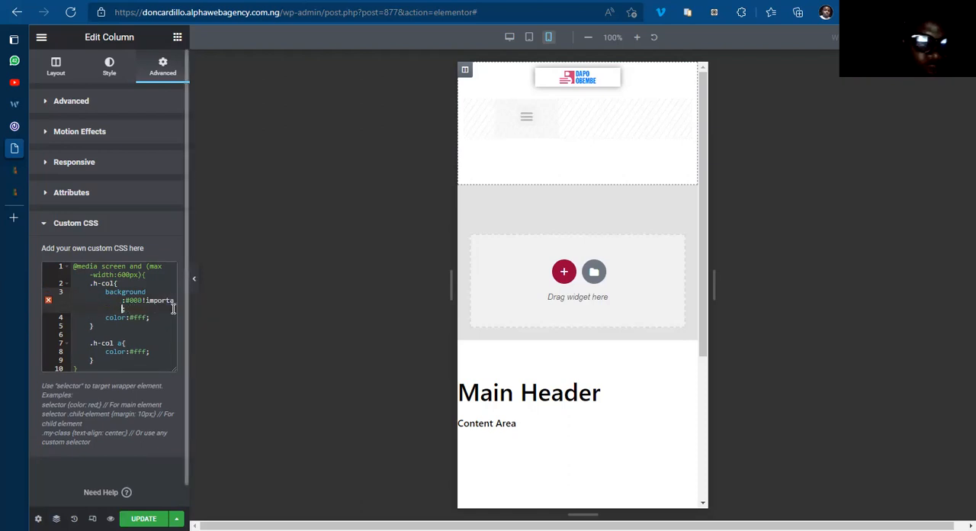
key(BackSpace)
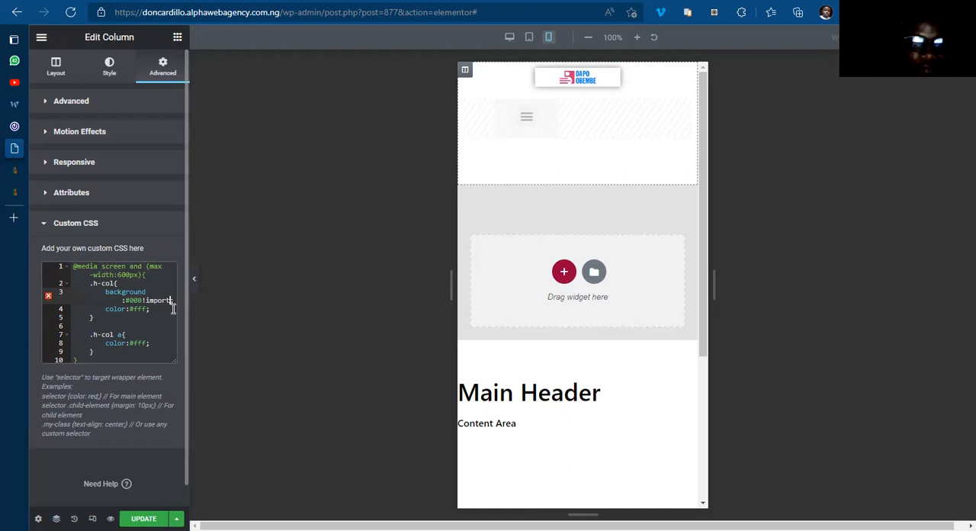
text(ant;)
click(155, 328)
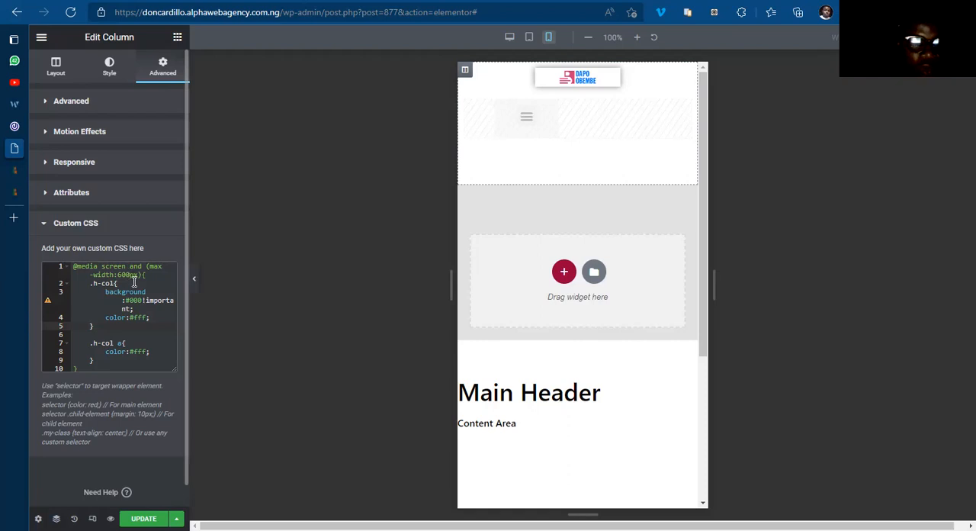
click(147, 292)
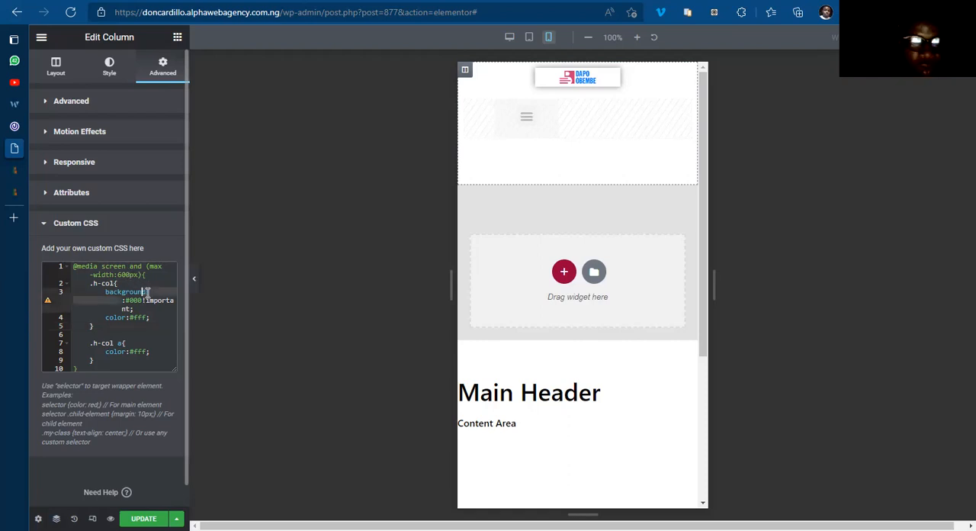
scroll(185, 331, down, 1)
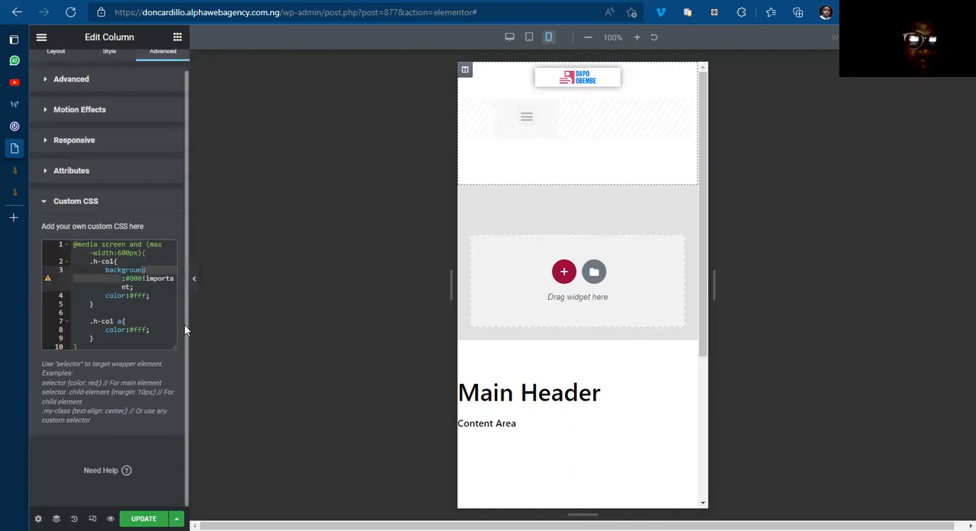
drag(187, 324, 258, 325)
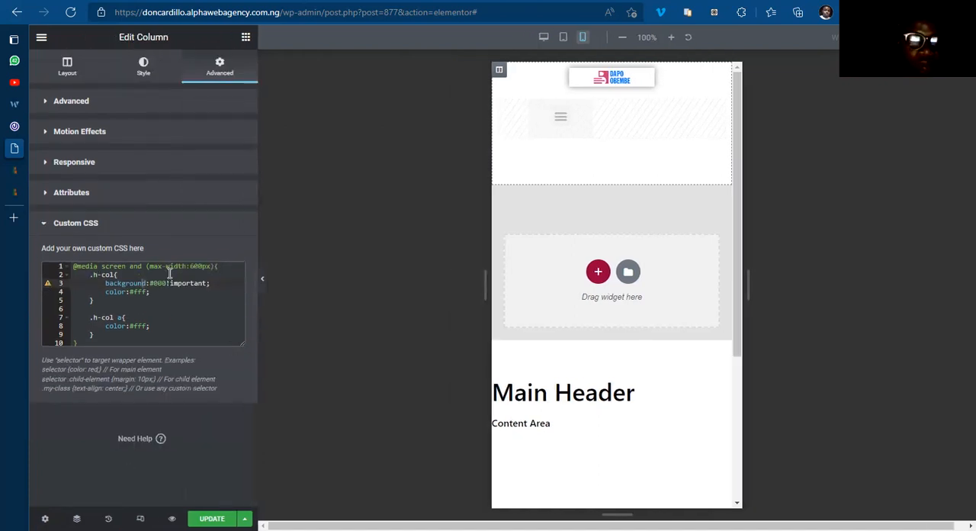
Step: Change the .h-col rule's background property to background-color and update the template
click(148, 277)
click(149, 283)
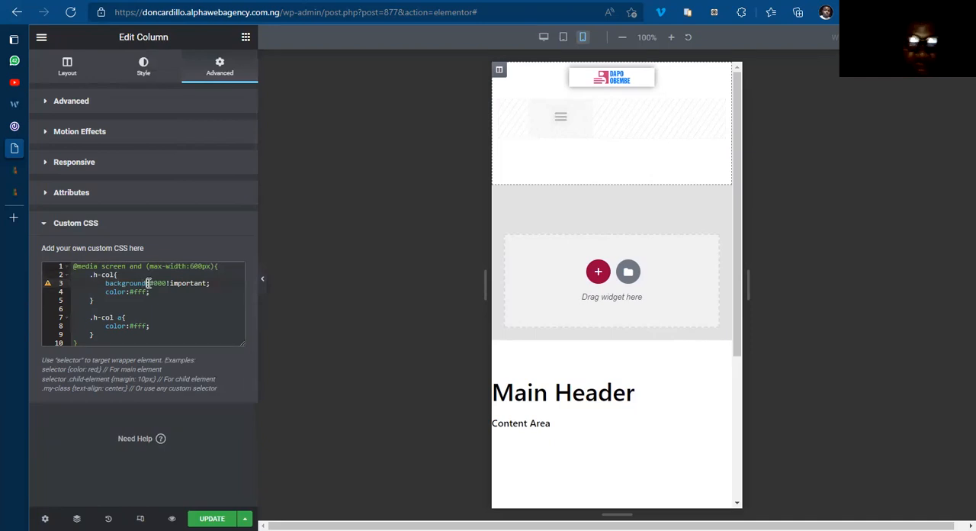
text(: )
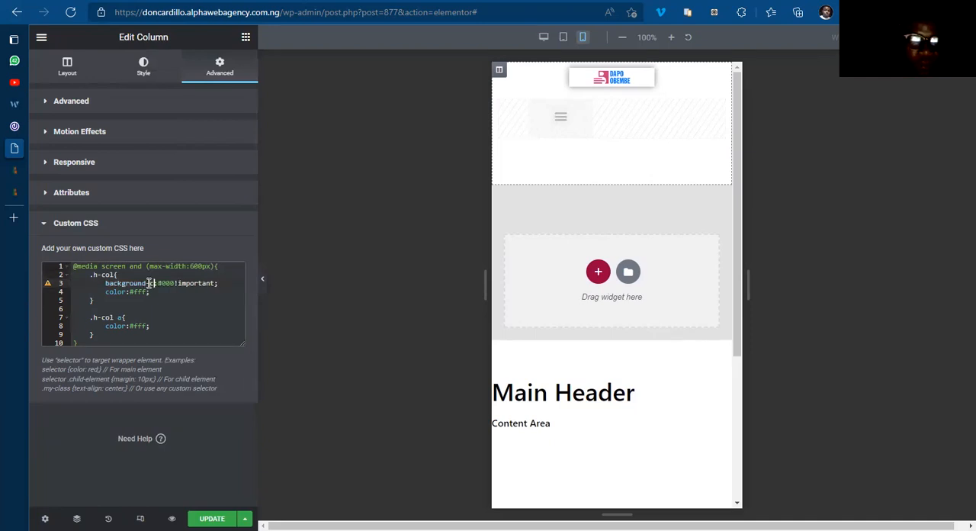
text(olor)
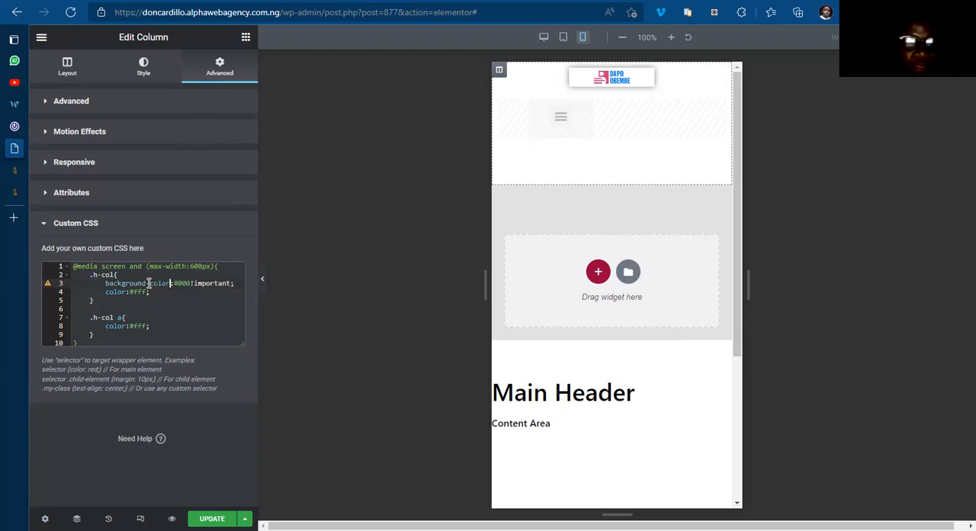
key(Down)
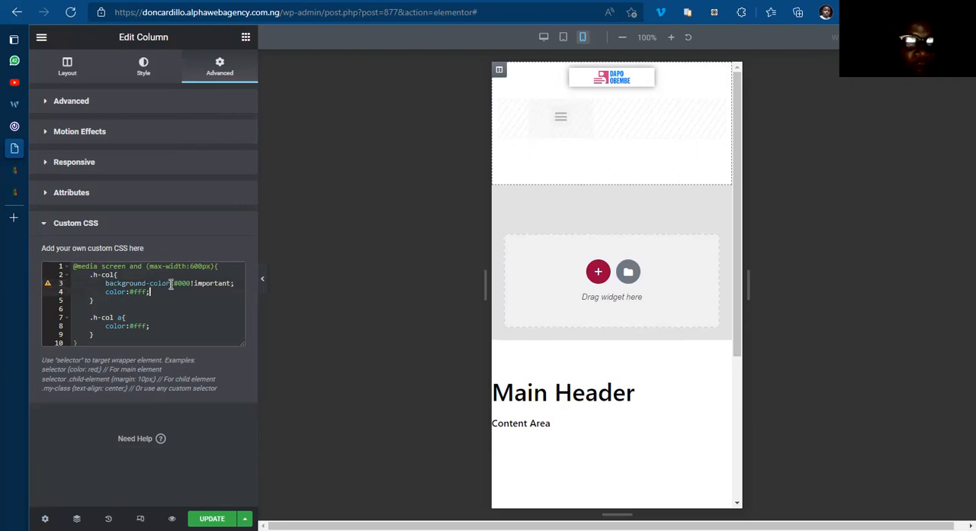
click(204, 519)
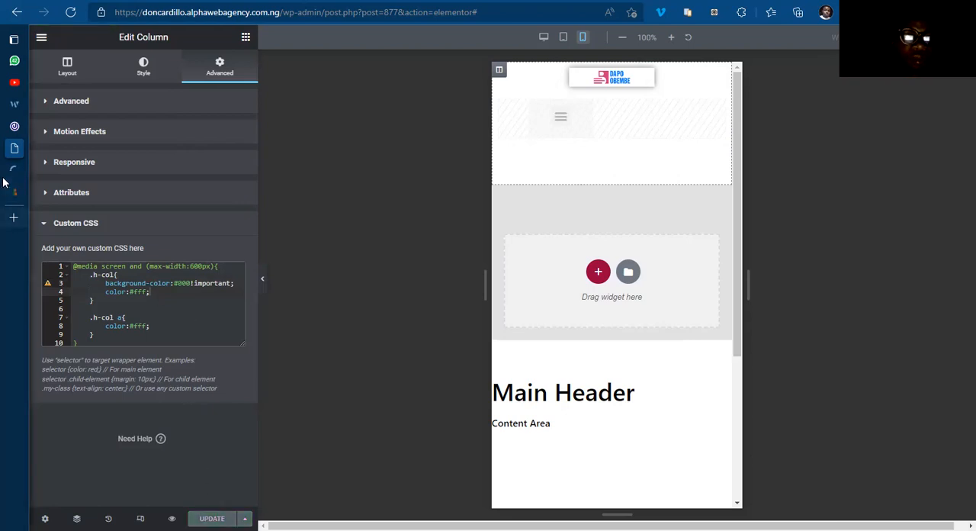
Step: Inspect the header column of the preview page in the developer tools at mobile width, and return to the Elementor editor
mouse_move(27, 177)
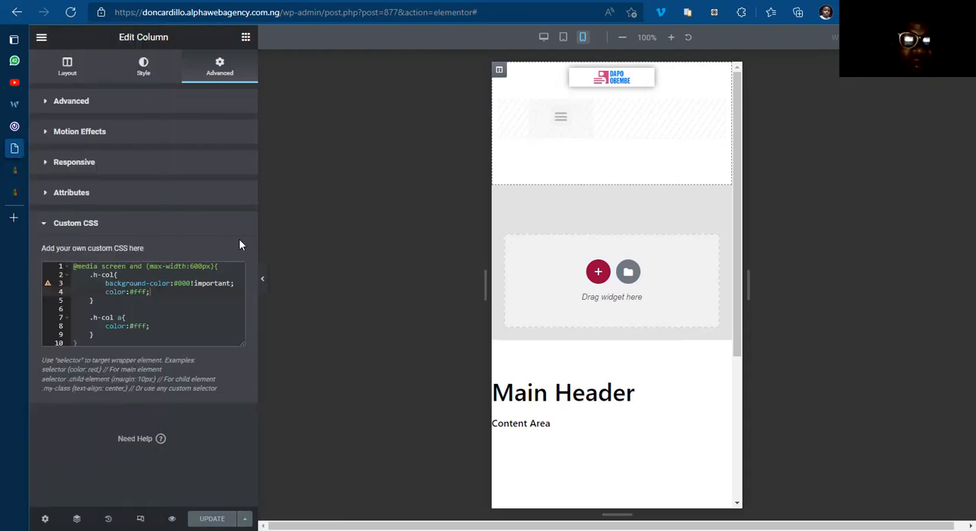
click(51, 169)
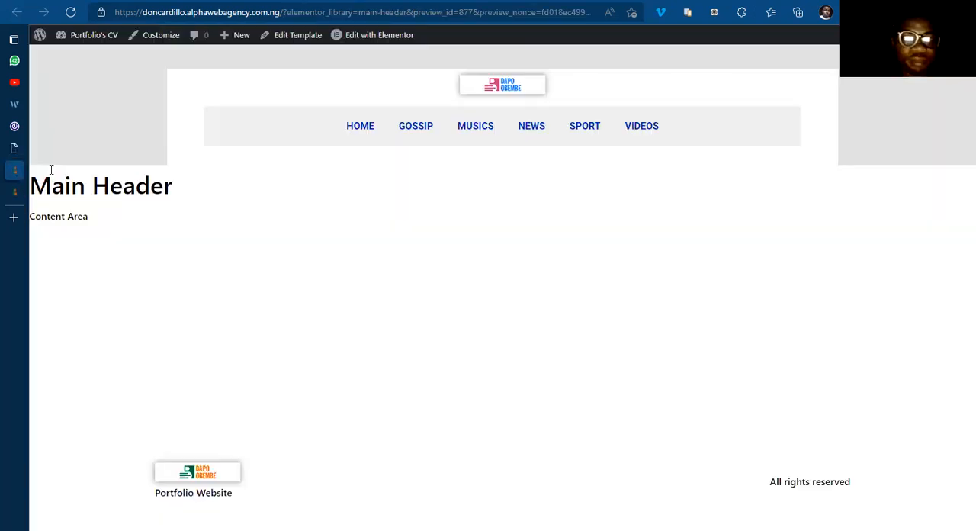
right_click(790, 102)
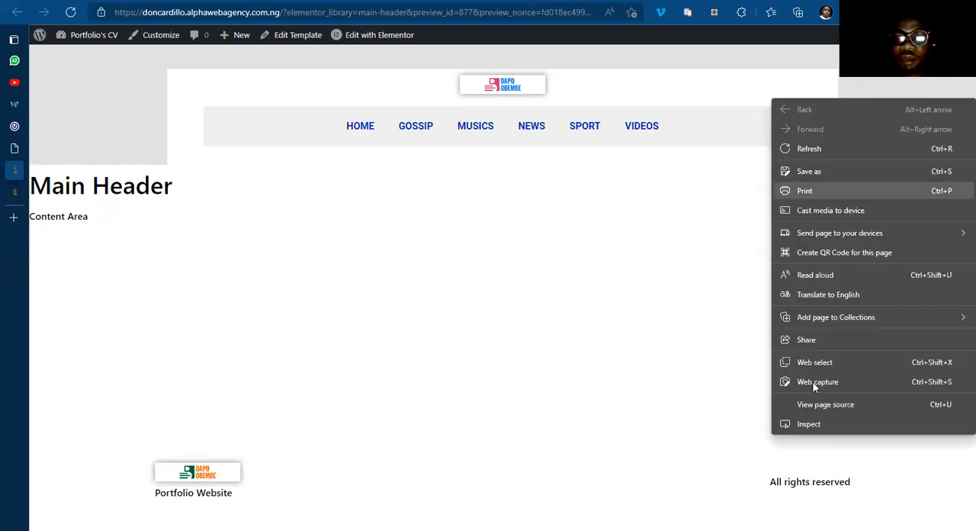
click(810, 423)
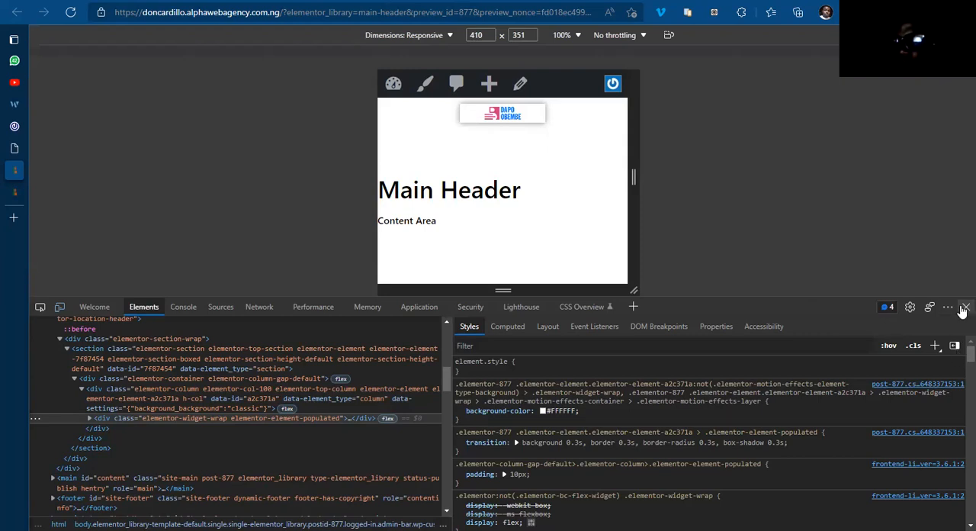
click(66, 149)
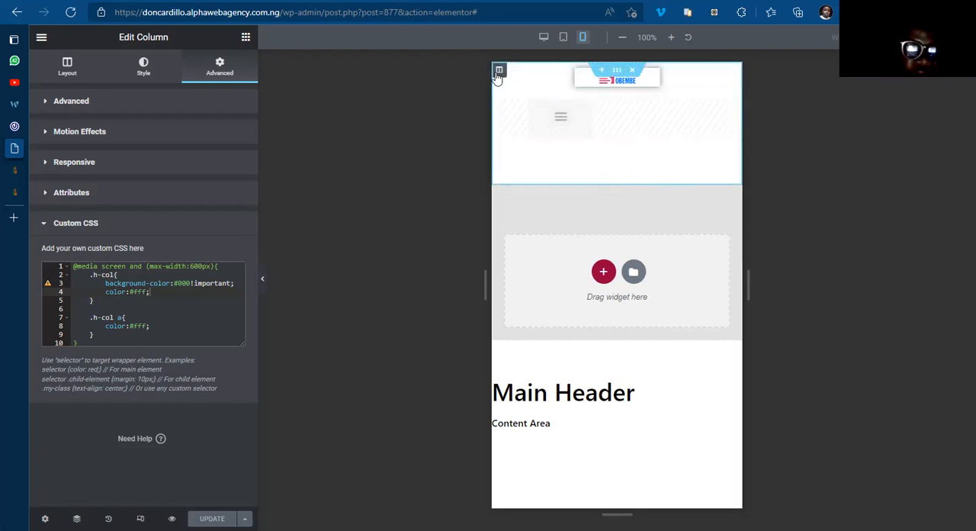
Step: Restore the .h-col declaration to background:#000!important; and update the template
click(169, 283)
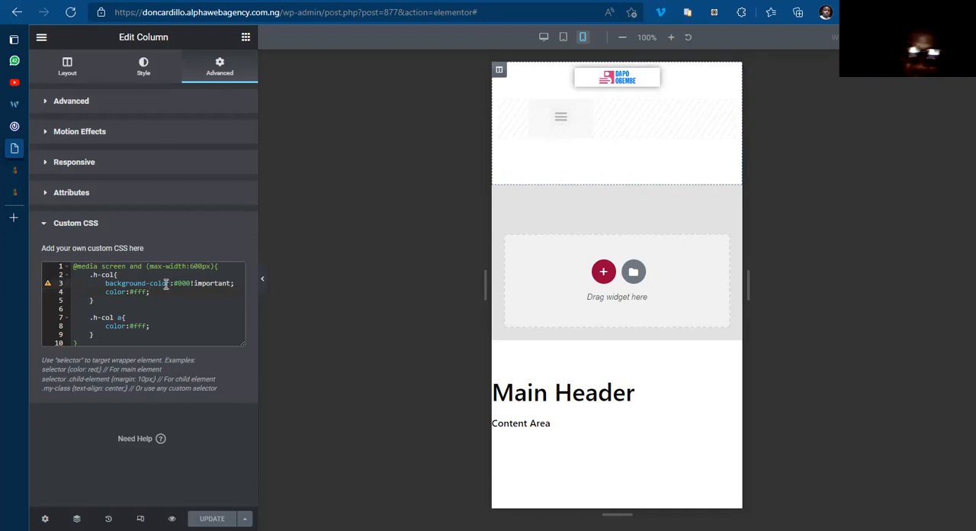
key(Delete)
key(Delete)
key(BackSpace)
key(BackSpace)
key(BackSpace)
key(BackSpace)
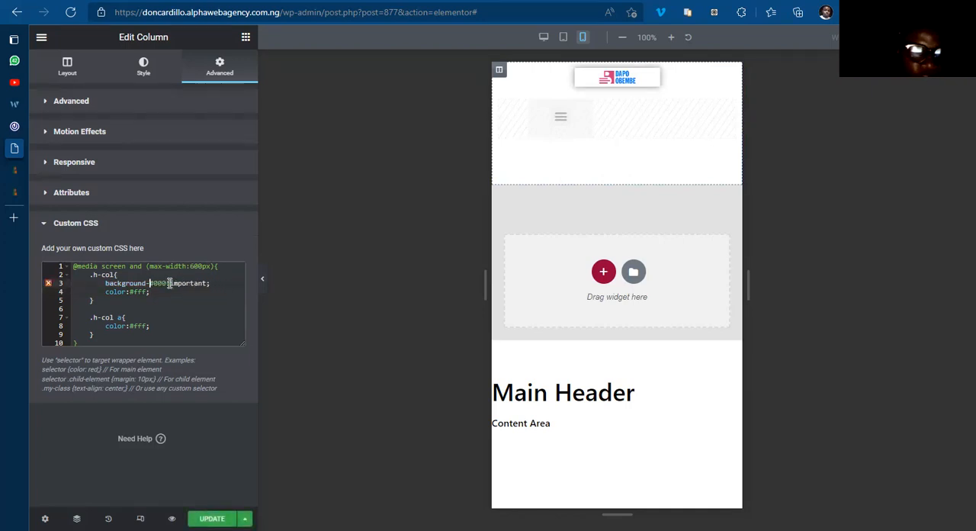
key(BackSpace)
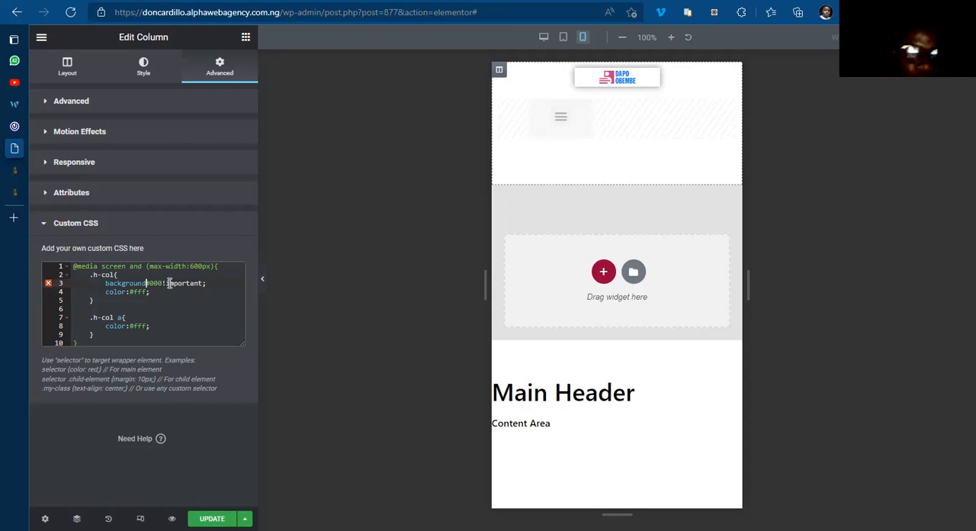
text(:)
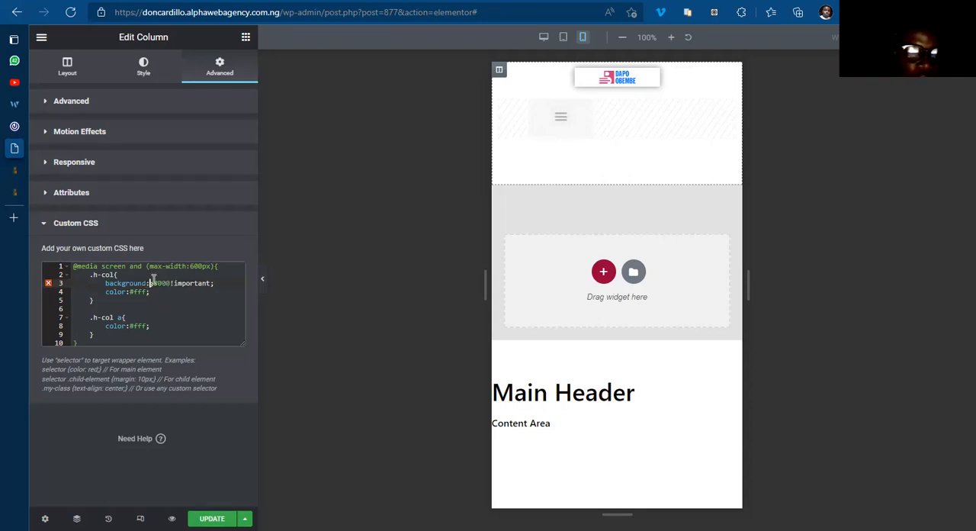
key(BackSpace)
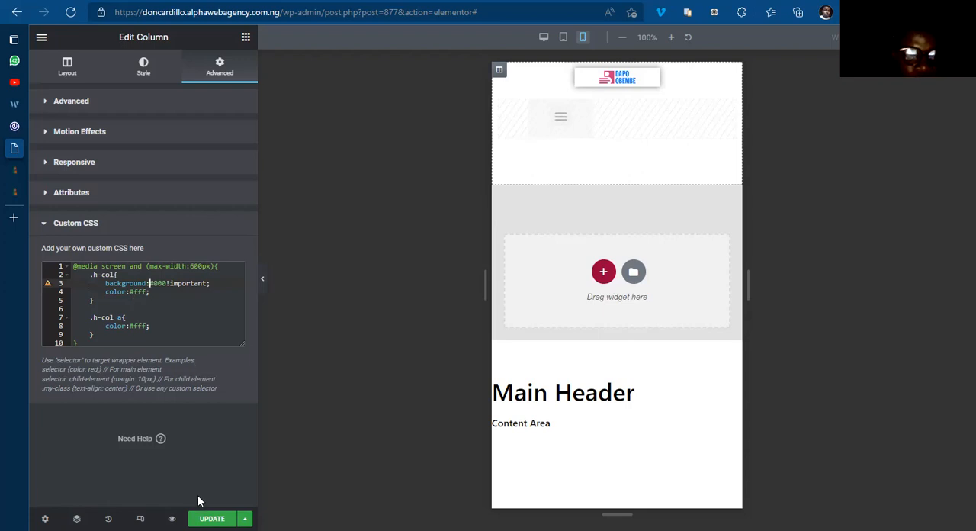
click(212, 518)
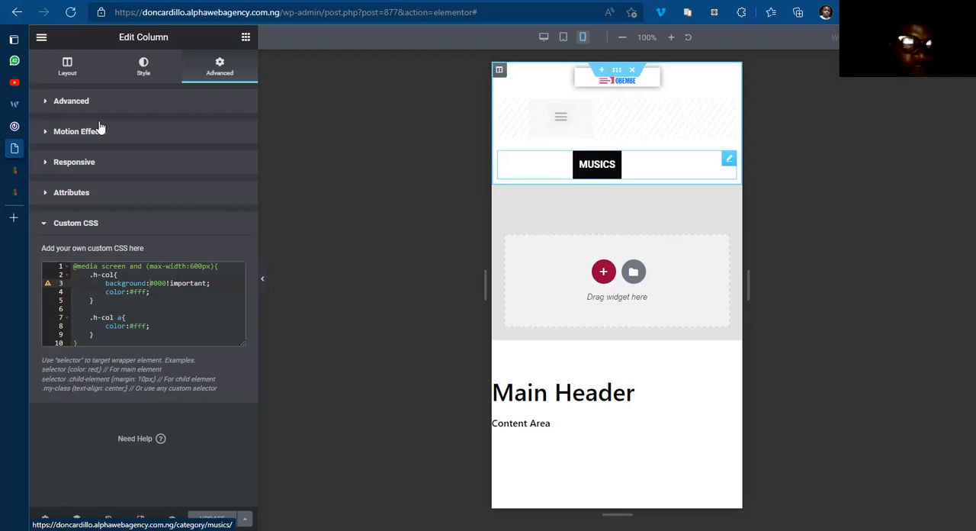
Step: Turn off the Classic background type in the header column's normal-state style
click(141, 69)
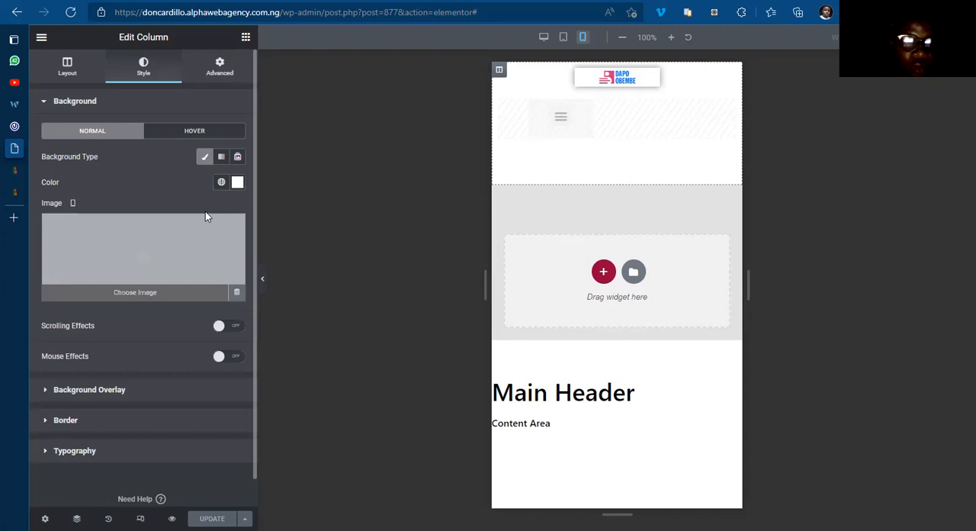
click(204, 158)
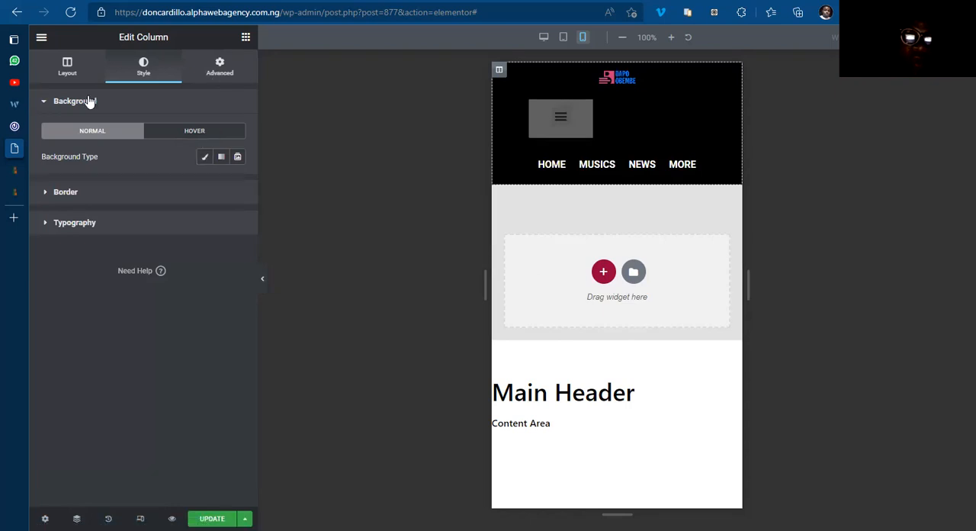
Step: Copy the .h-col and .h-col a rules from inside the media query in the column's custom CSS
click(219, 73)
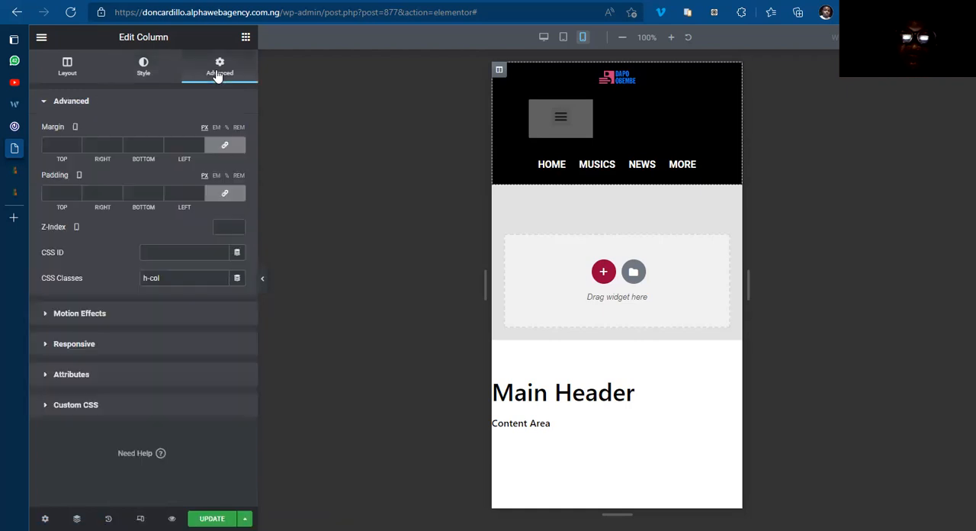
click(86, 406)
click(100, 340)
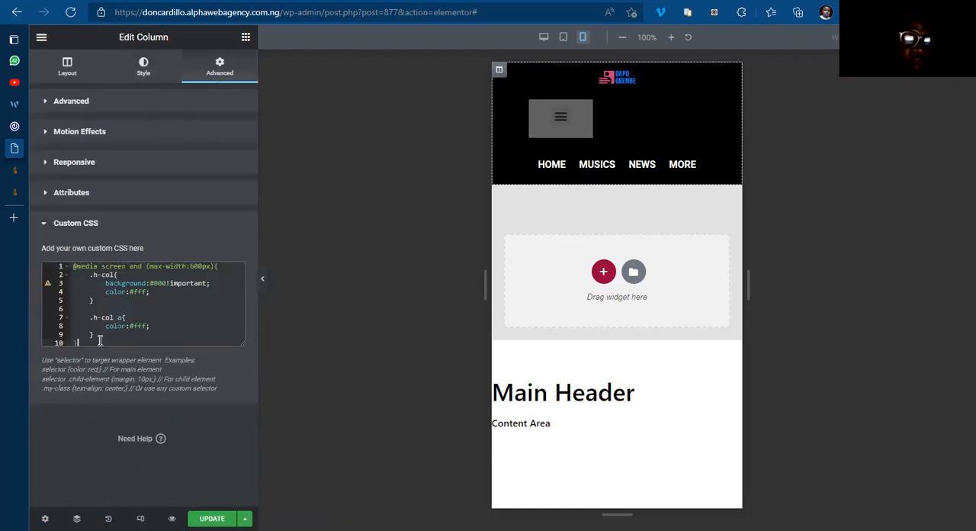
drag(109, 274, 138, 305)
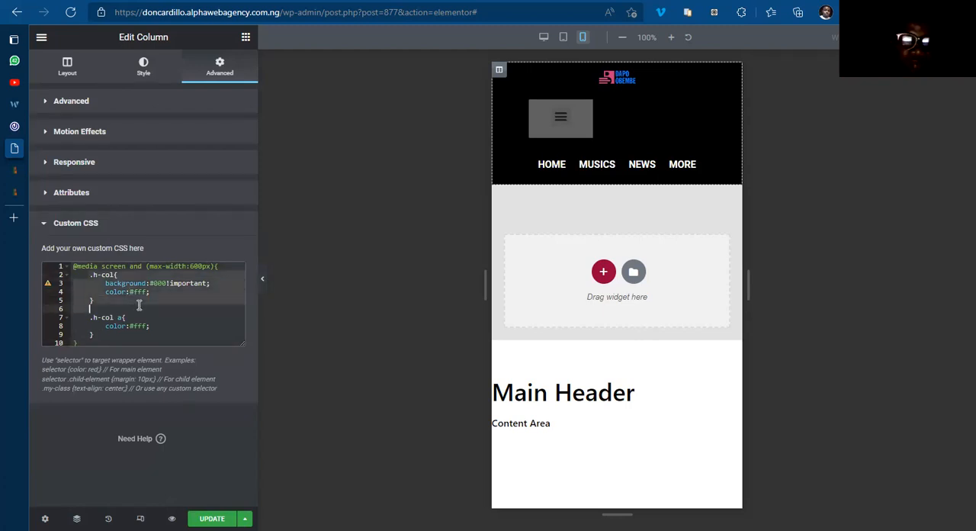
click(104, 343)
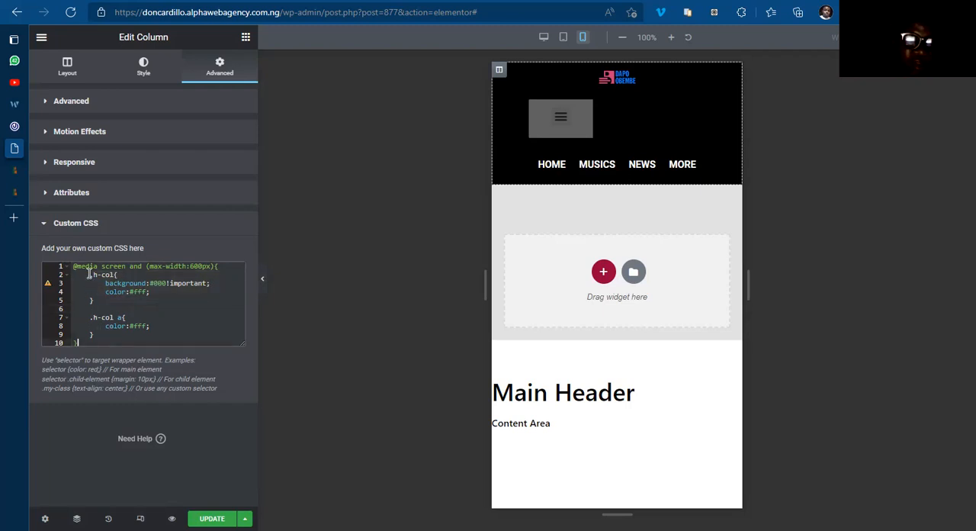
drag(89, 275, 150, 336)
click(160, 316)
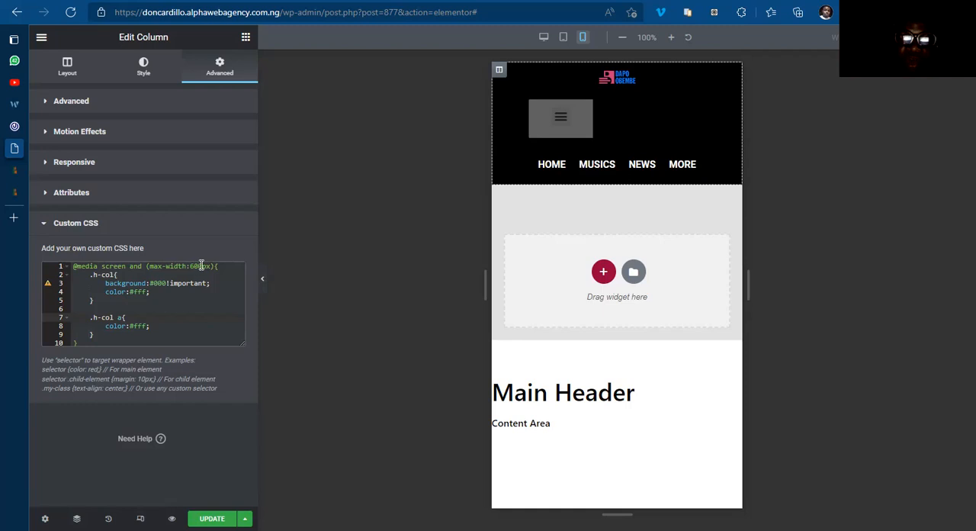
Step: Paste the copied rules below the media query's closing brace and shift the .h-col selector to the line start
click(82, 342)
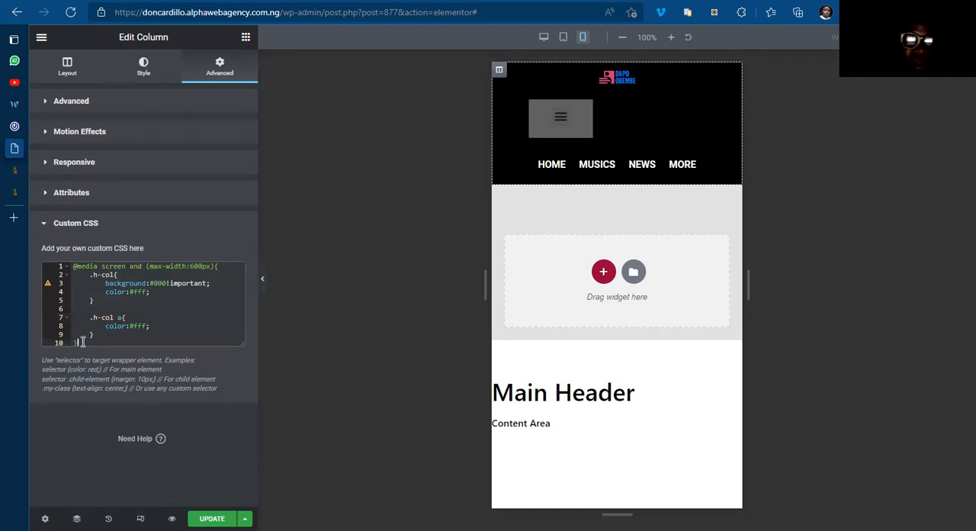
key(Return)
key(Return)
key(Return)
key(Return)
key(Return)
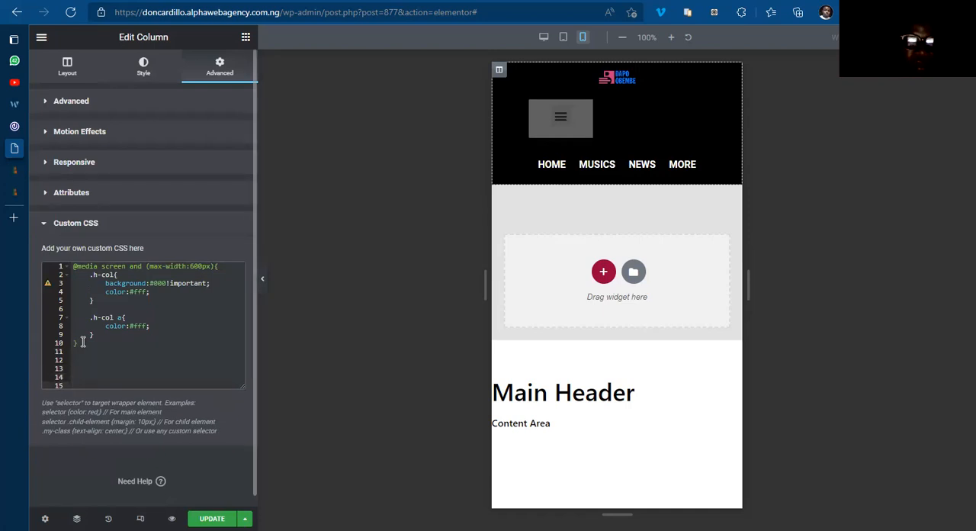
text(.h-col{         background:#000!important;         color:#fff;     })
click(74, 377)
key(BackSpace)
key(BackSpace)
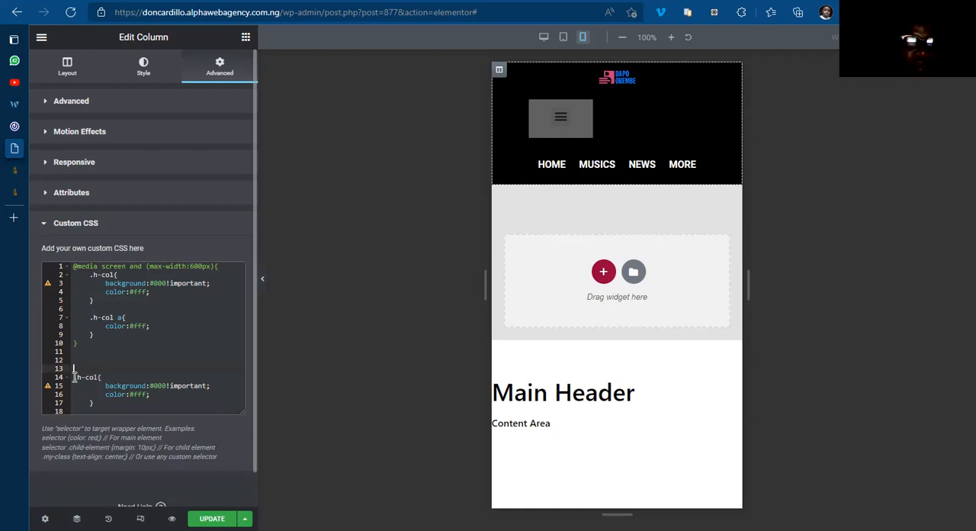
Step: Set the background of the pasted .h-col rule outside the media query to #fff!important
click(167, 376)
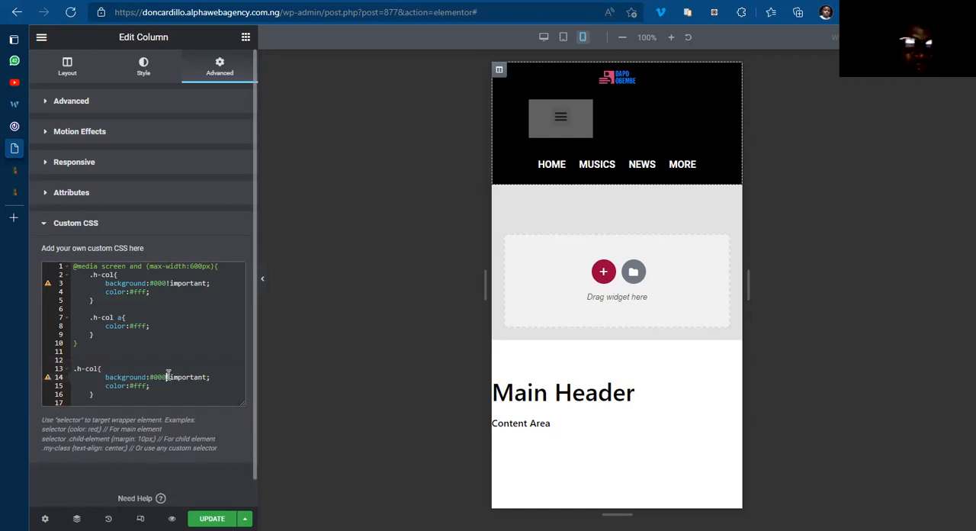
key(BackSpace)
key(BackSpace)
key(BackSpace)
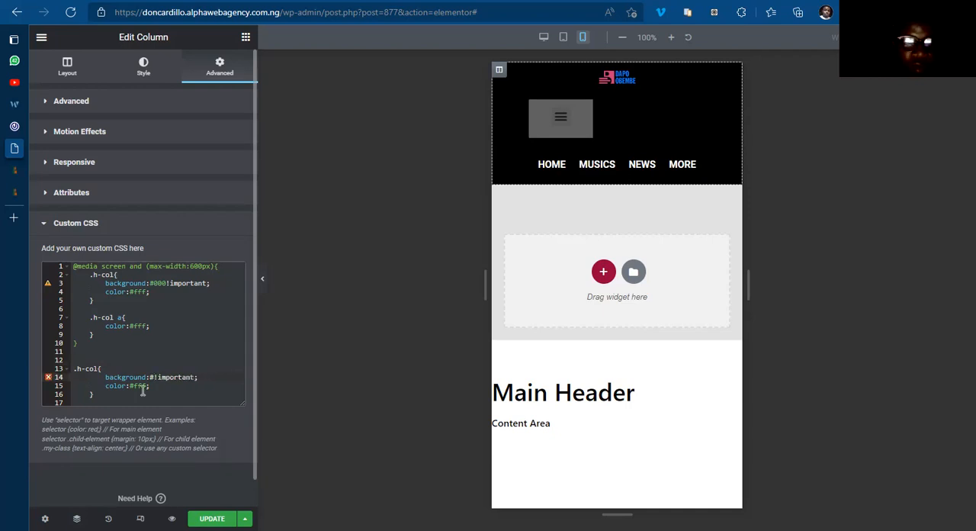
text(fff)
click(148, 385)
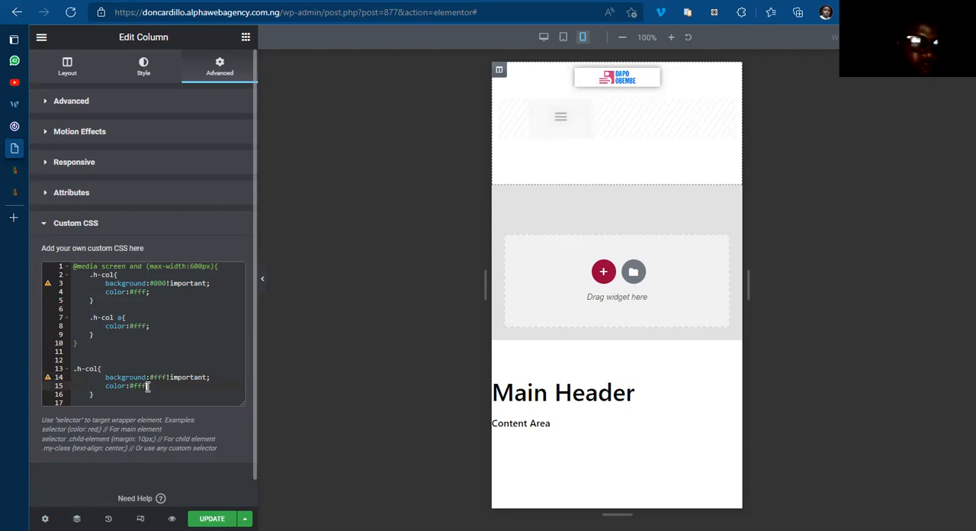
click(103, 267)
key(BackSpace)
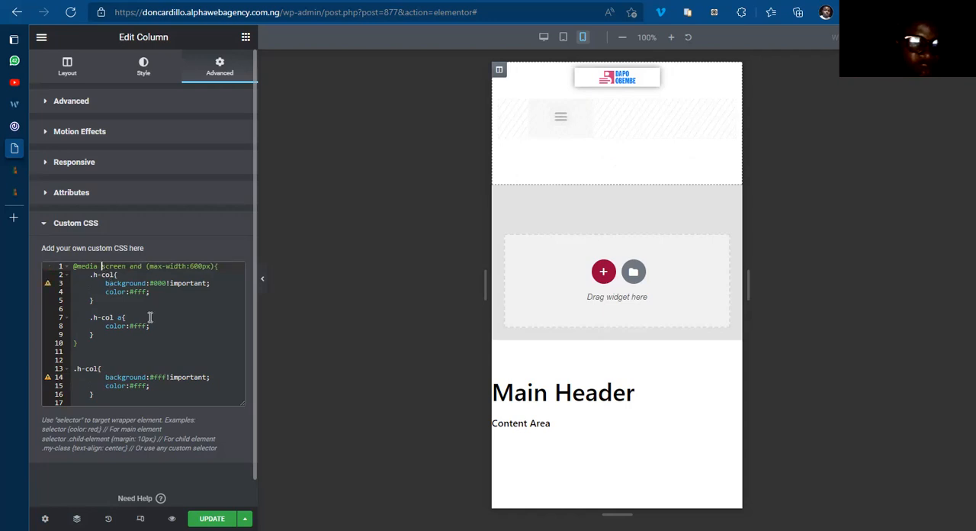
Step: Try to set the text color of the pasted .h-col rule to blue
click(149, 387)
key(BackSpace)
key(BackSpace)
key(BackSpace)
key(BackSpace)
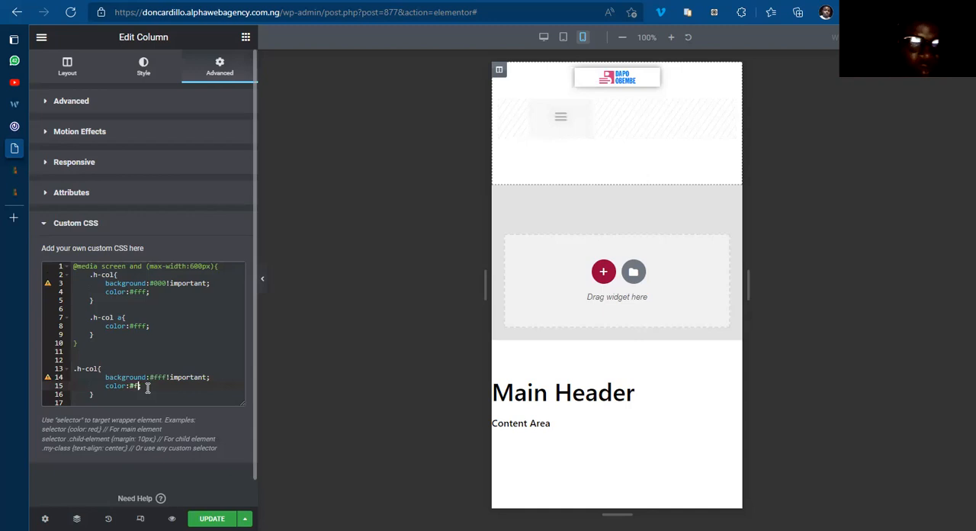
text(#)
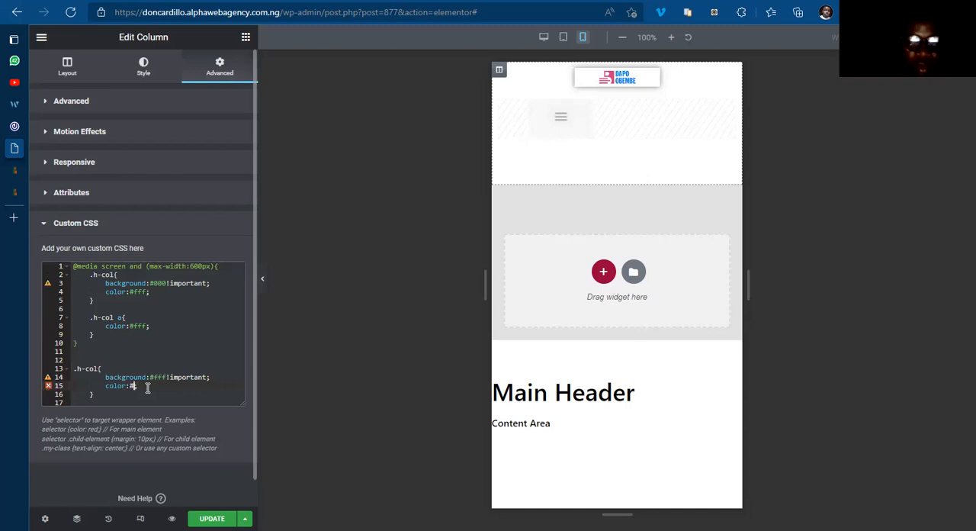
text(blue)
Step: Copy the hex code of the BLUE COLOR global color by applying it as the column's Classic background, and turn that background off again
click(144, 77)
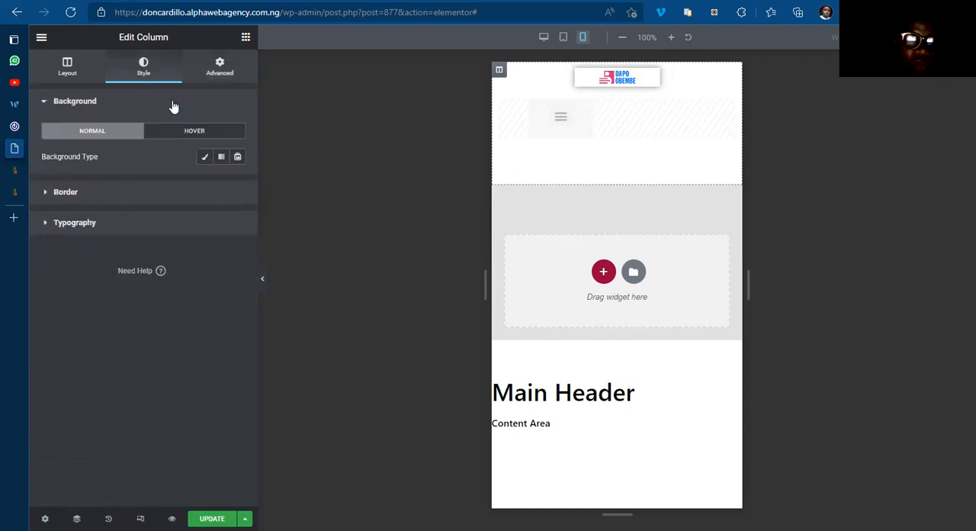
click(203, 158)
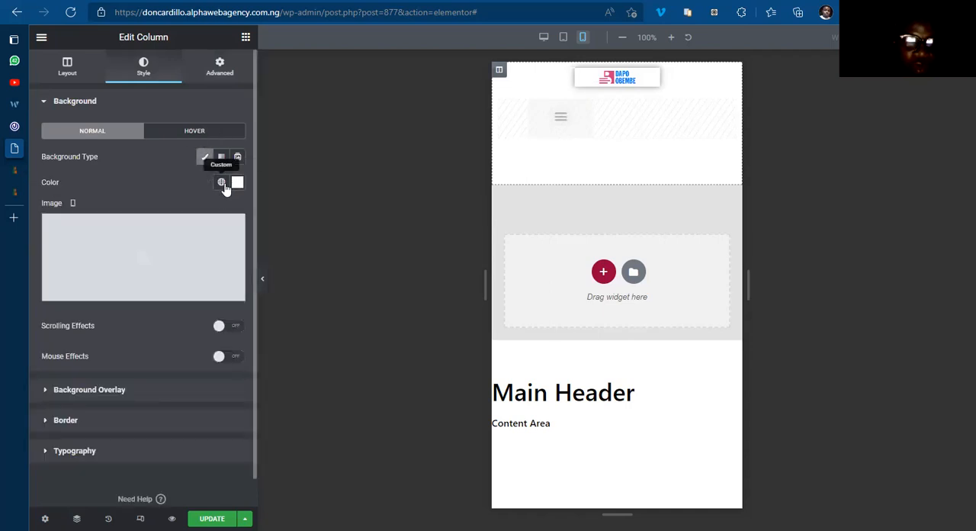
click(221, 183)
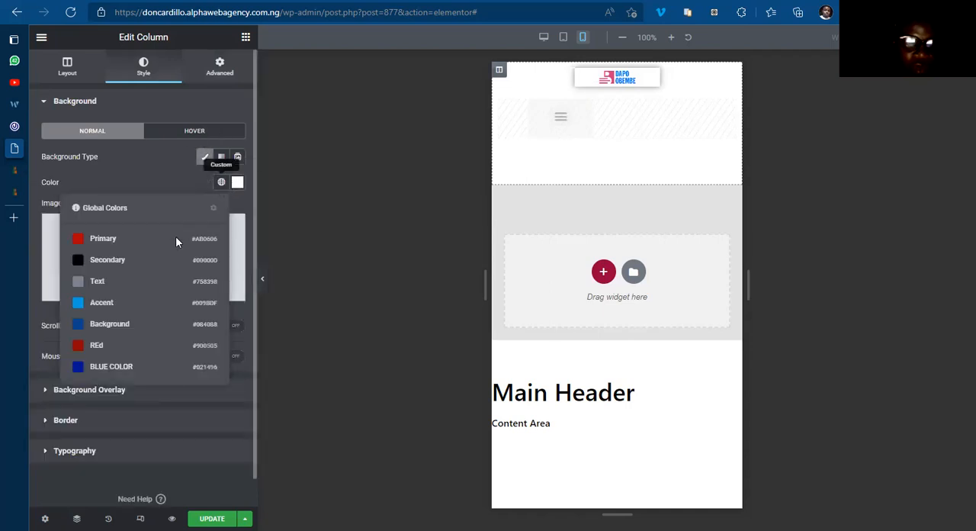
click(114, 366)
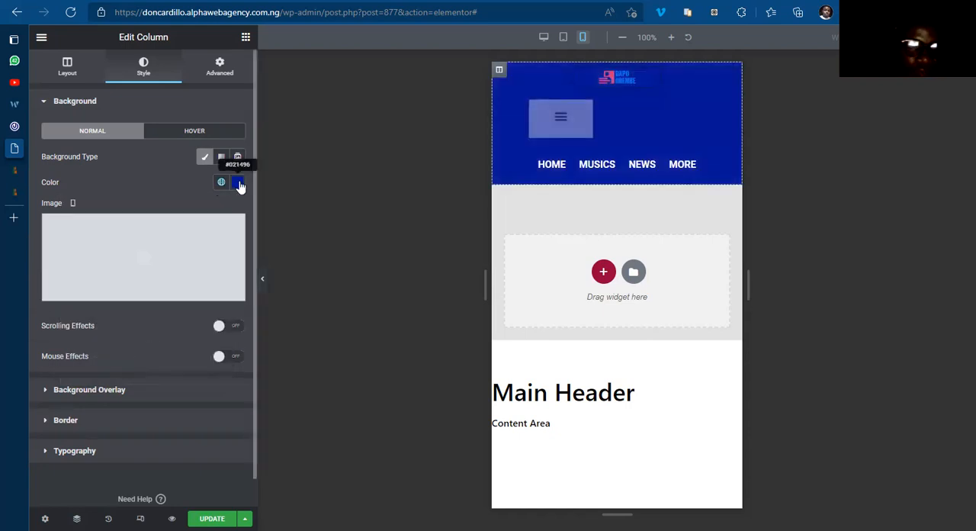
click(238, 183)
click(142, 366)
key(ctrl+a)
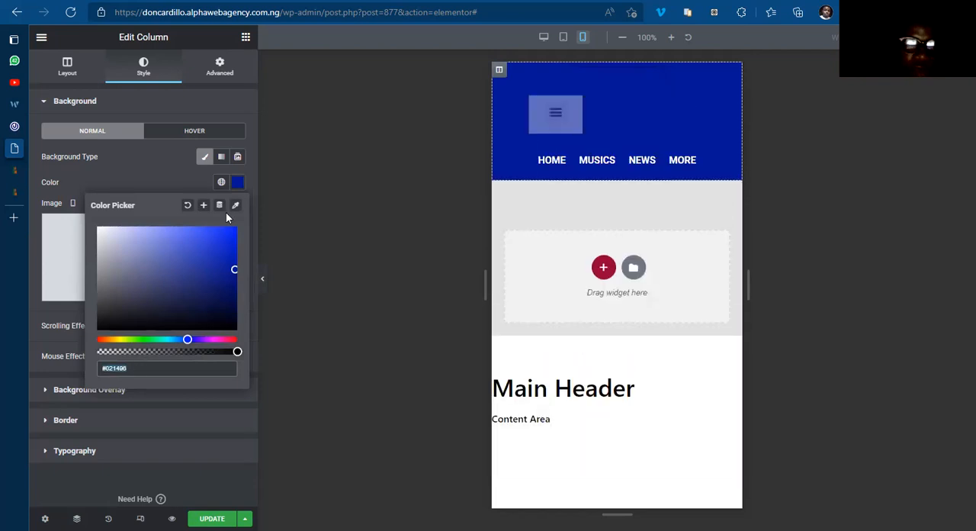
click(201, 158)
click(201, 159)
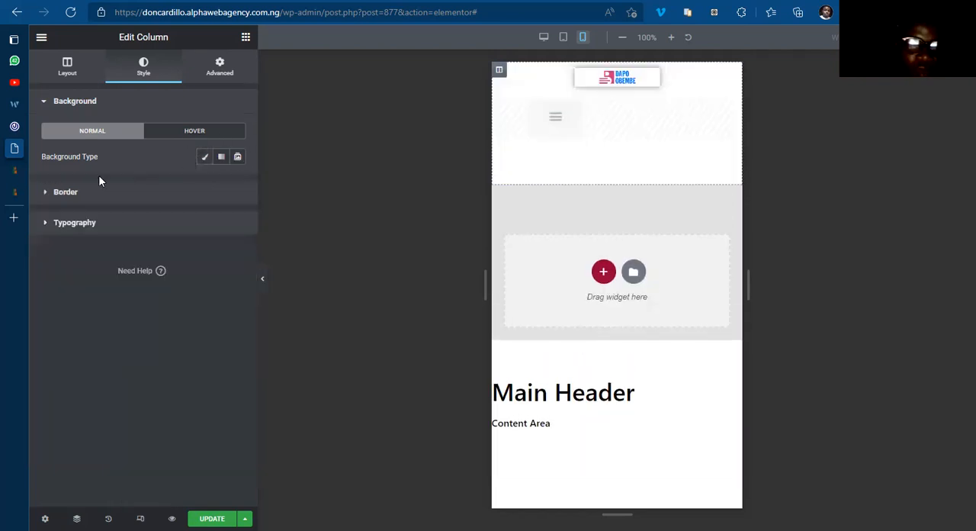
Step: Set the color of the .h-col rule outside the media query to #021496 and update the template
click(221, 68)
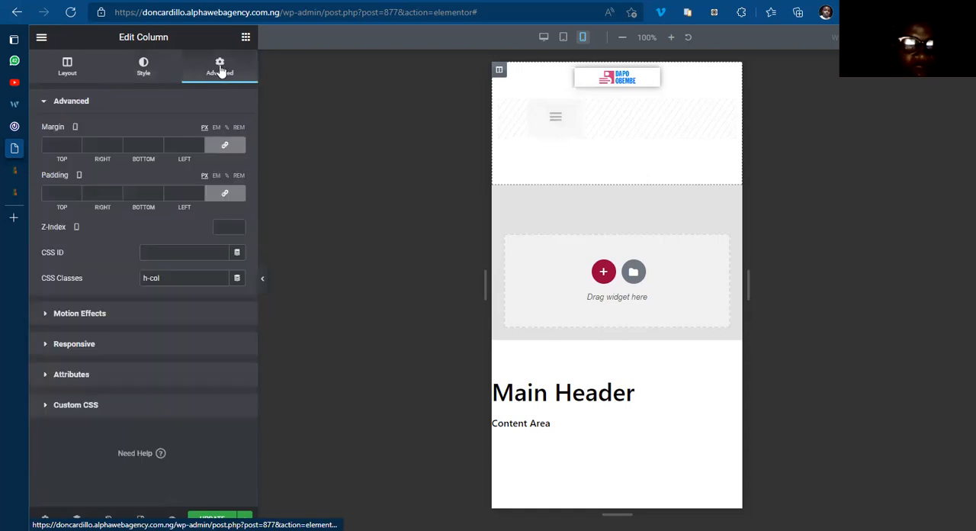
click(89, 403)
click(147, 385)
double_click(147, 385)
text(#021596)
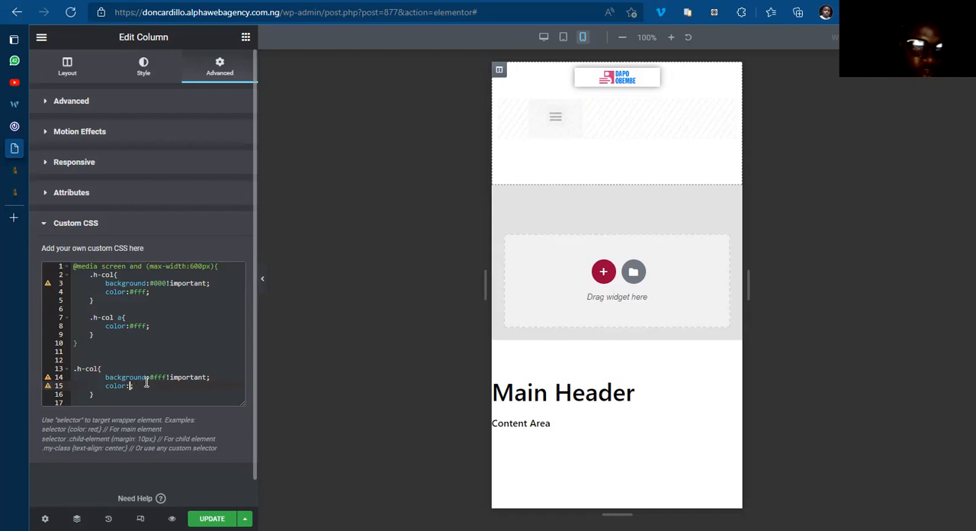
text(;)
click(182, 392)
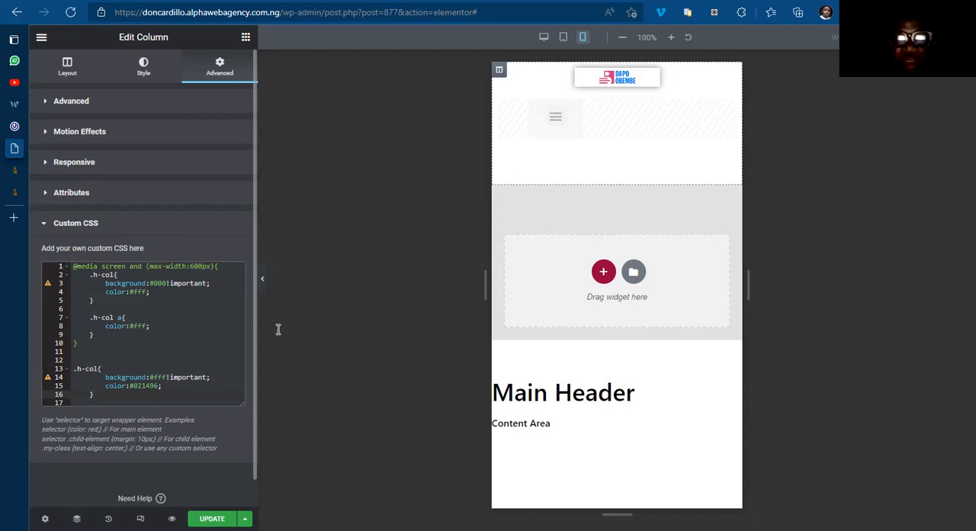
click(197, 517)
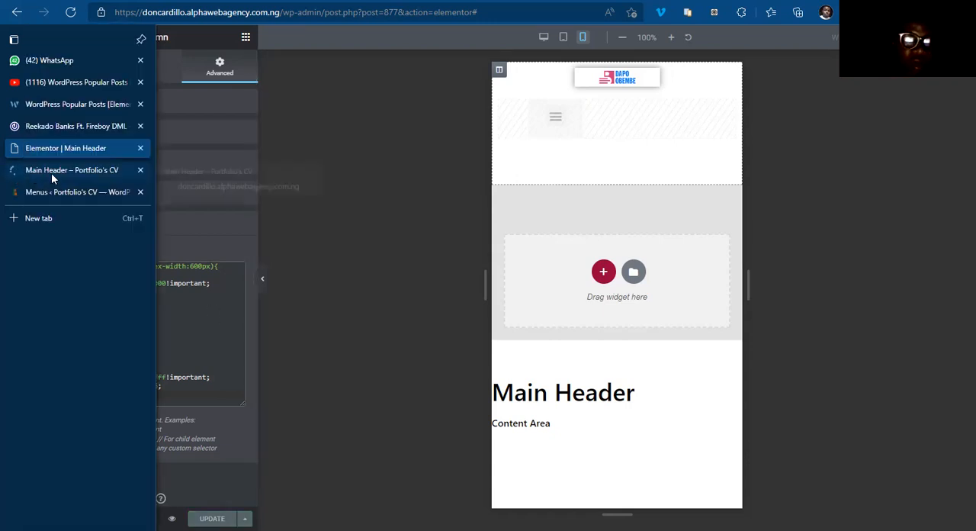
Step: Switch to the Main Header preview page, close the developer tools and reload the page at desktop width
click(51, 173)
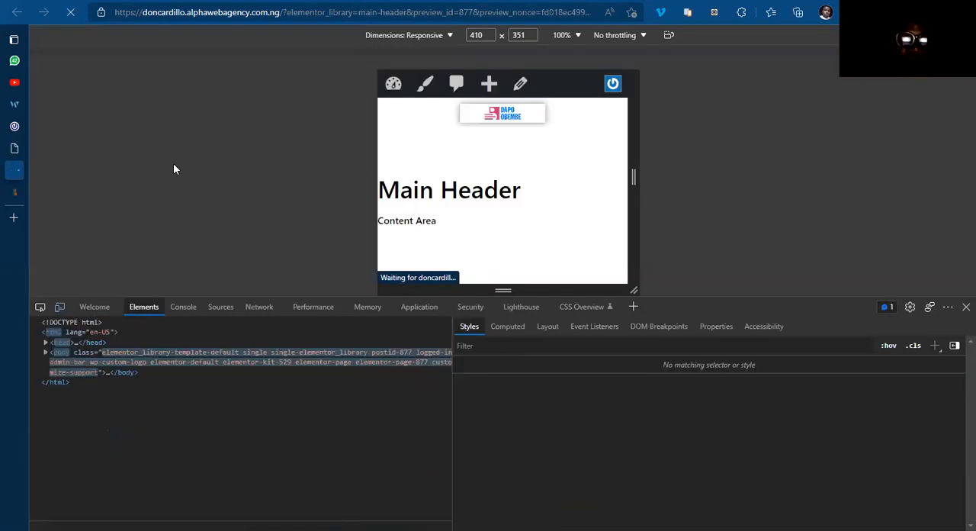
click(962, 308)
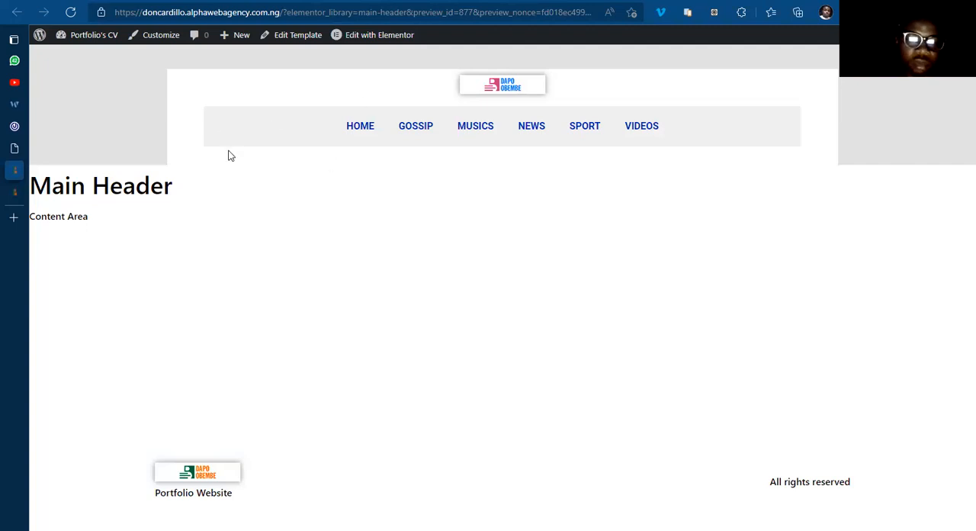
key(F5)
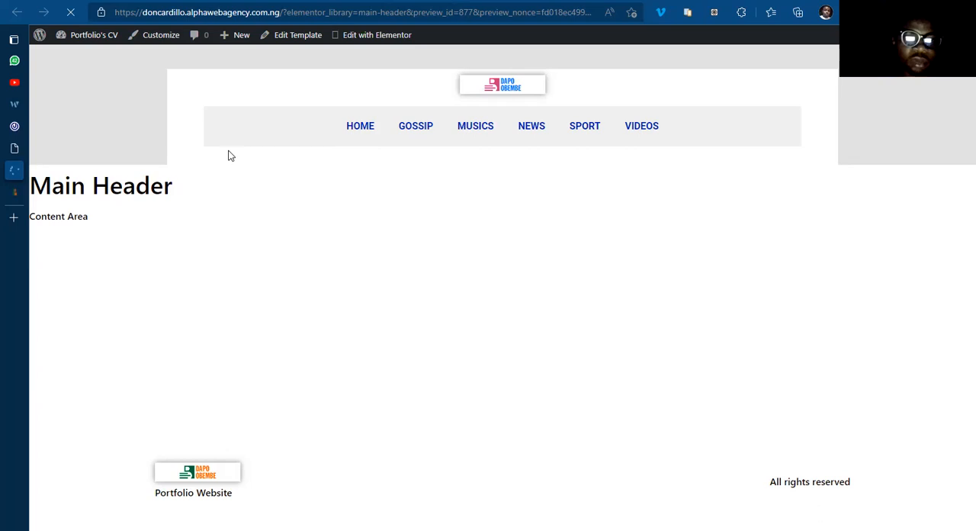
Step: Inspect the preview's header at mobile width and compare the plain .h-col rule with the media-query one in the developer tools' styles
right_click(701, 158)
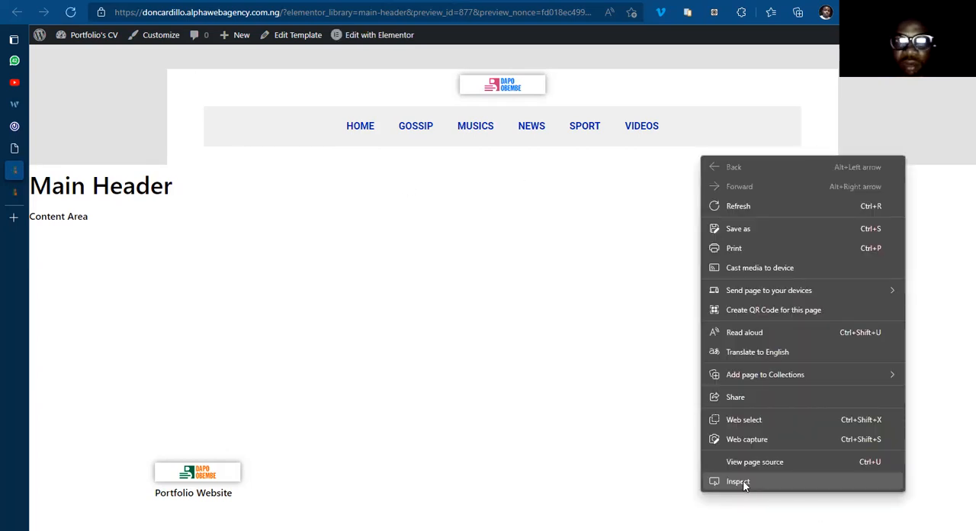
click(738, 481)
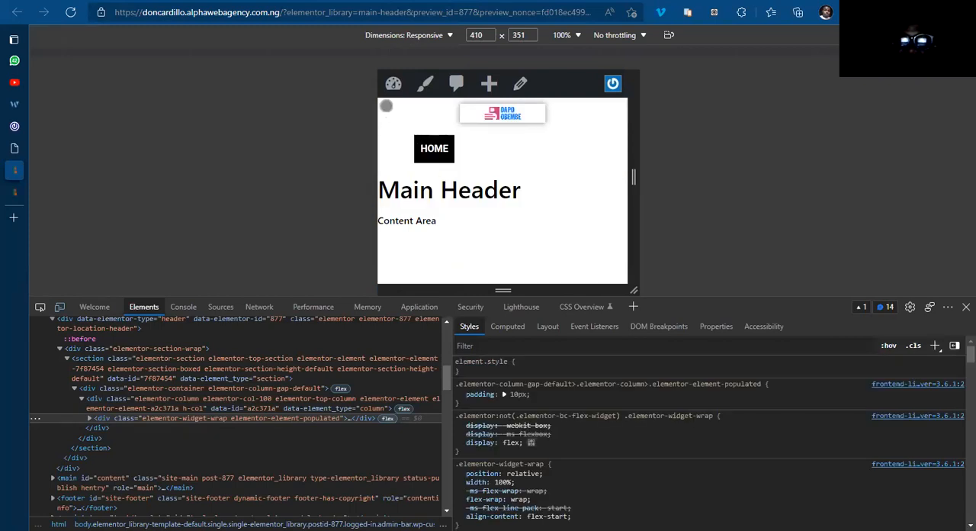
right_click(386, 106)
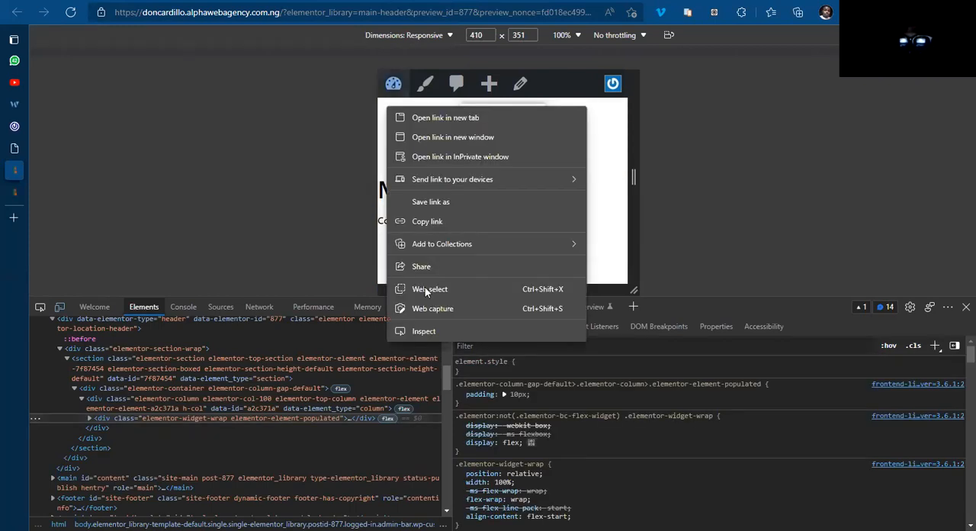
click(424, 331)
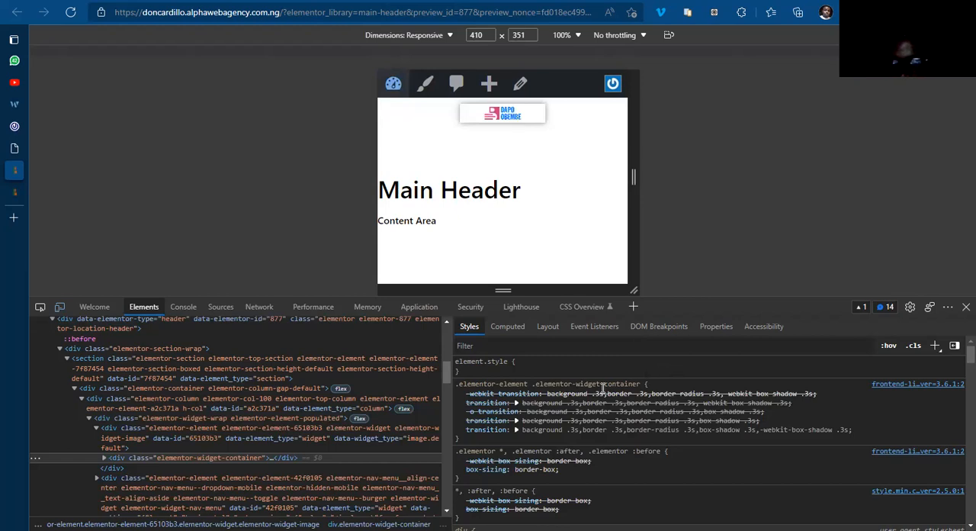
scroll(959, 373, down, 5)
drag(957, 379, 959, 410)
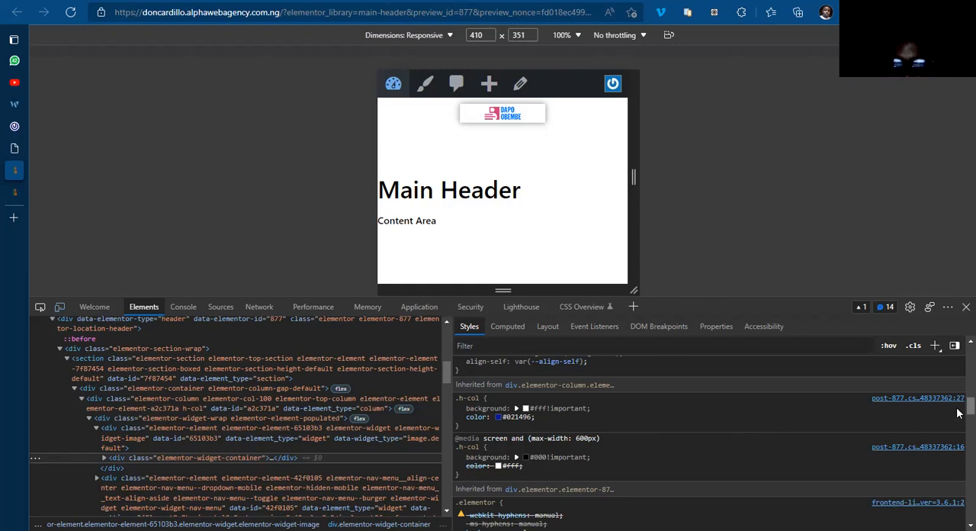
scroll(959, 412, down, 2)
scroll(959, 416, down, 3)
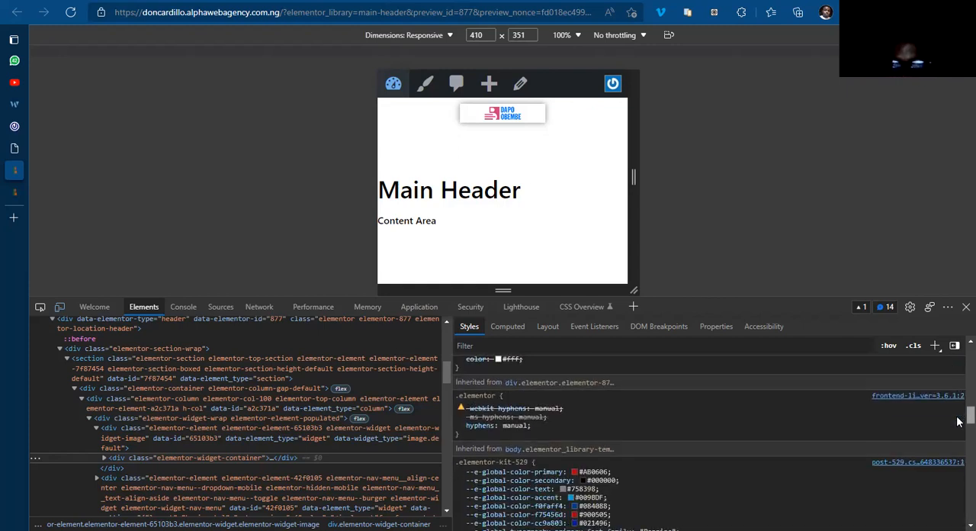
scroll(959, 427, down, 6)
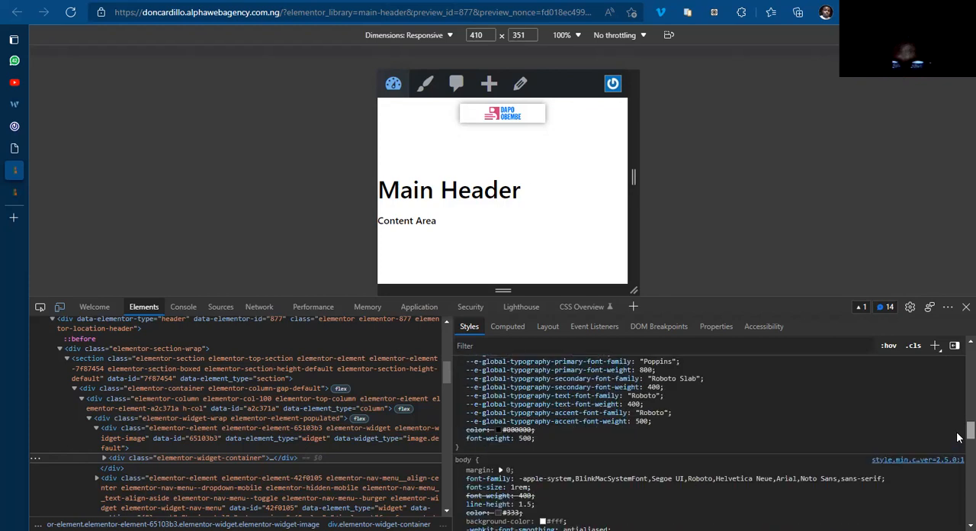
scroll(958, 431, up, 8)
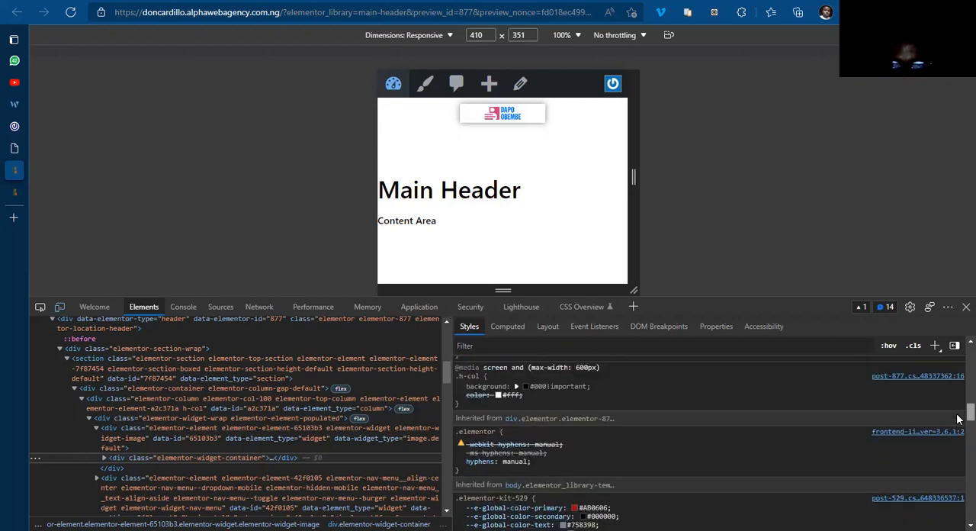
scroll(959, 416, up, 3)
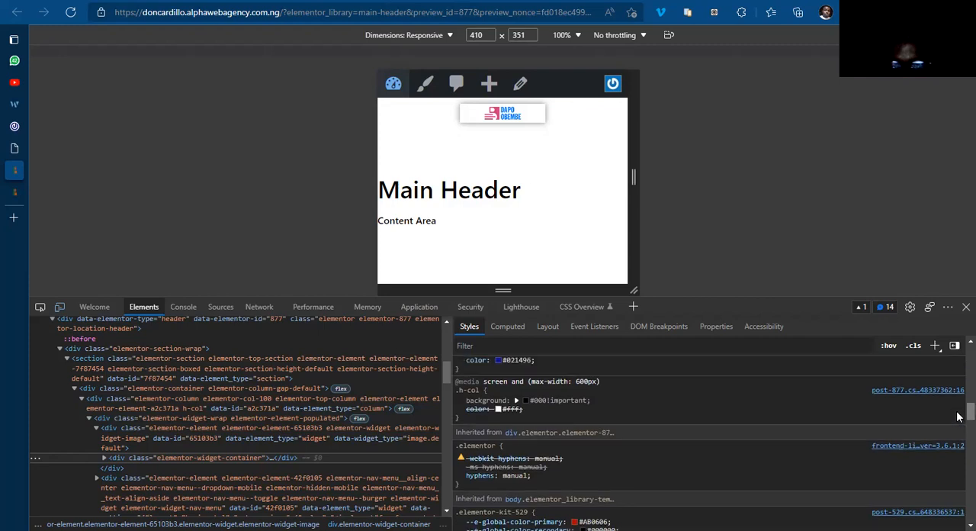
scroll(958, 408, up, 2)
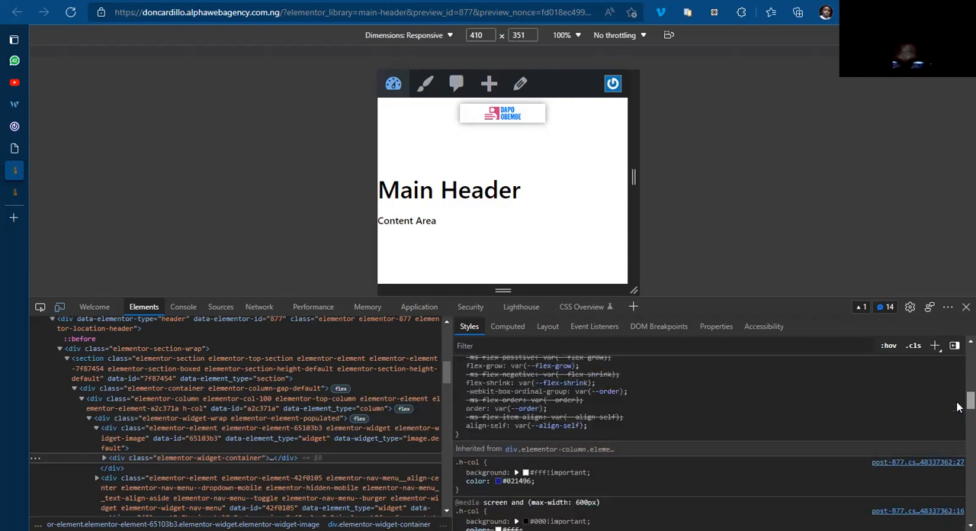
Step: Review the logo container's styles in the developer tools, checking how the plain .h-col rule and the 600px media-query rule are applied
scroll(958, 408, down, 2)
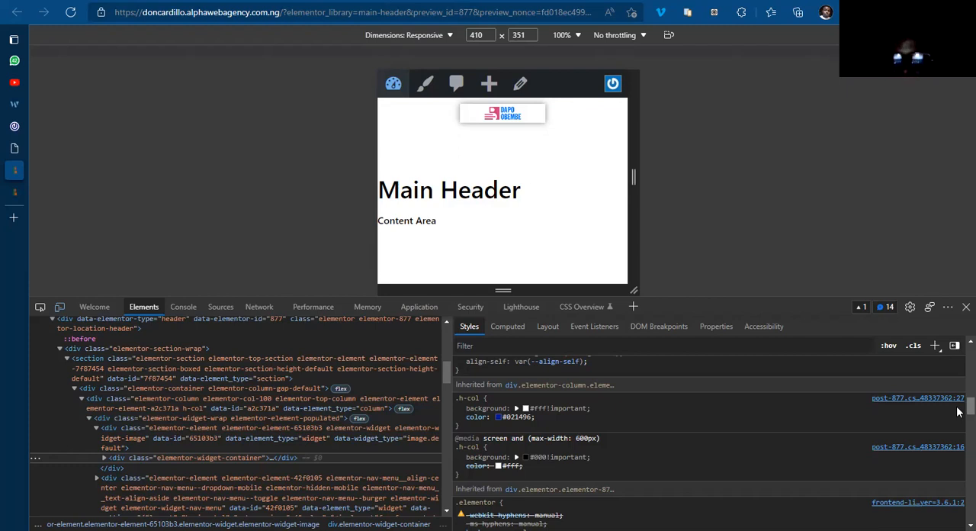
scroll(959, 408, up, 10)
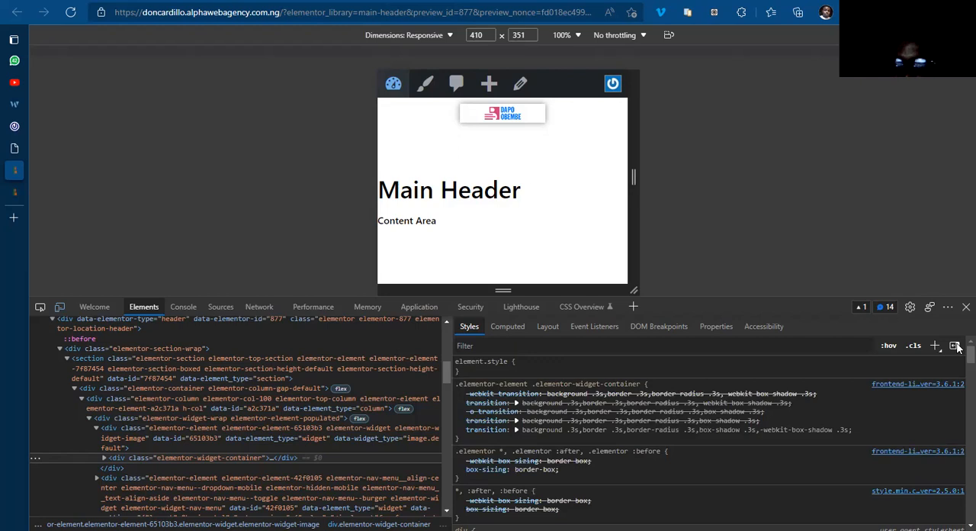
scroll(959, 370, down, 5)
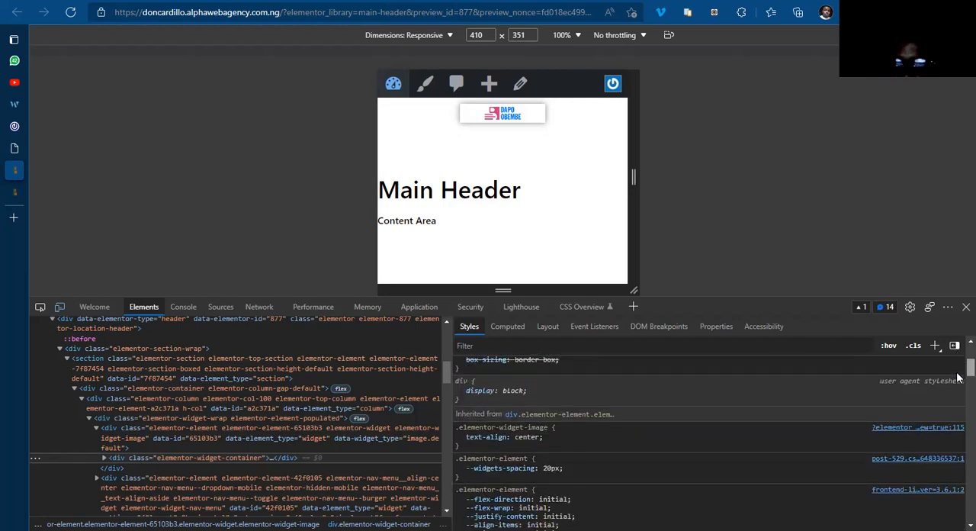
scroll(959, 378, down, 8)
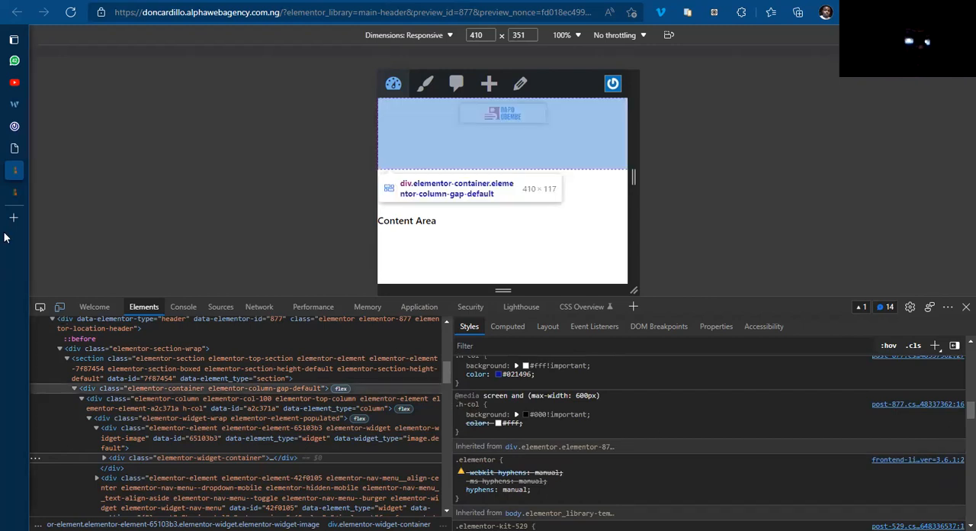
Step: Switch to the WordPress Menus page's browser tab and search the web for "media query css" from there
mouse_move(11, 192)
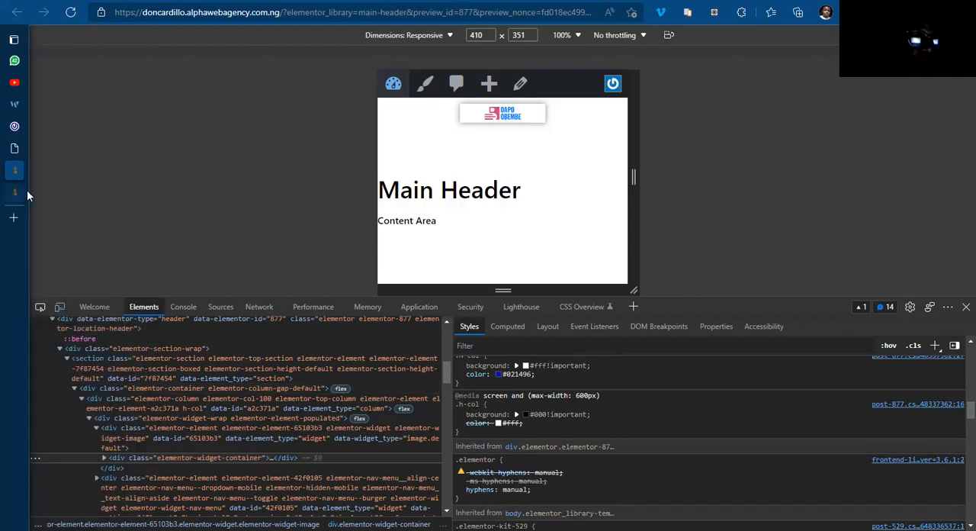
click(49, 192)
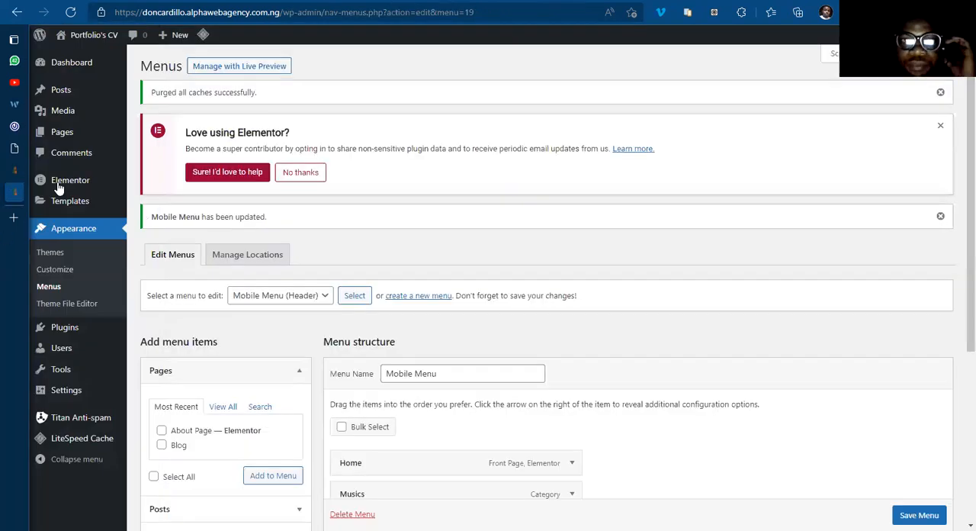
click(297, 11)
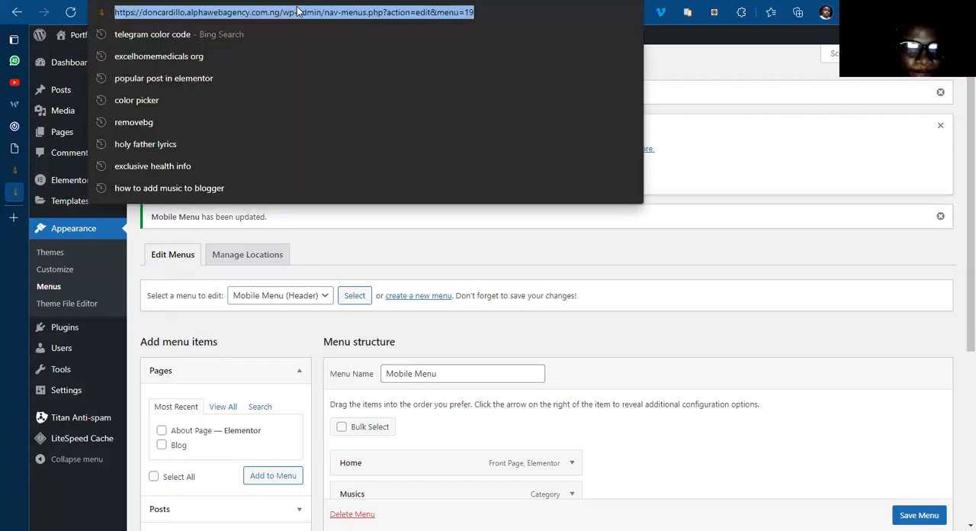
text(m)
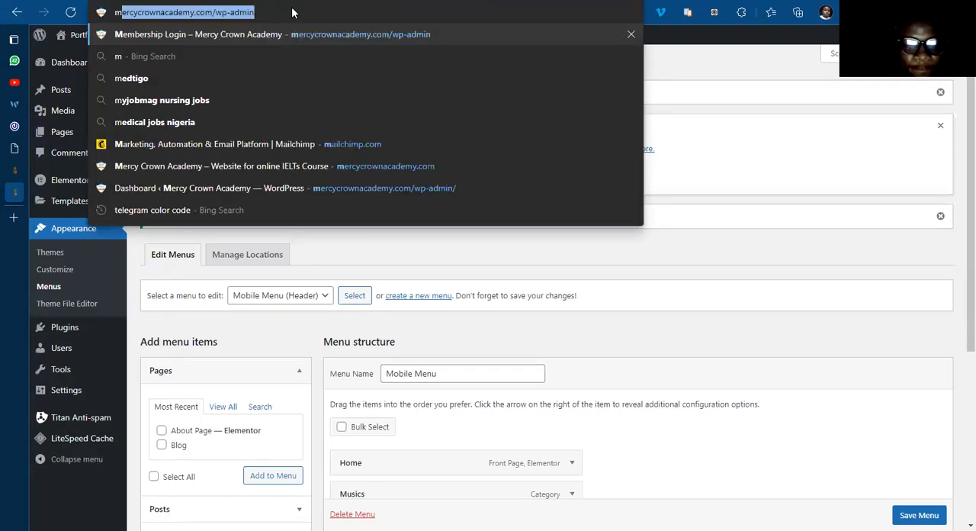
text(edia quer)
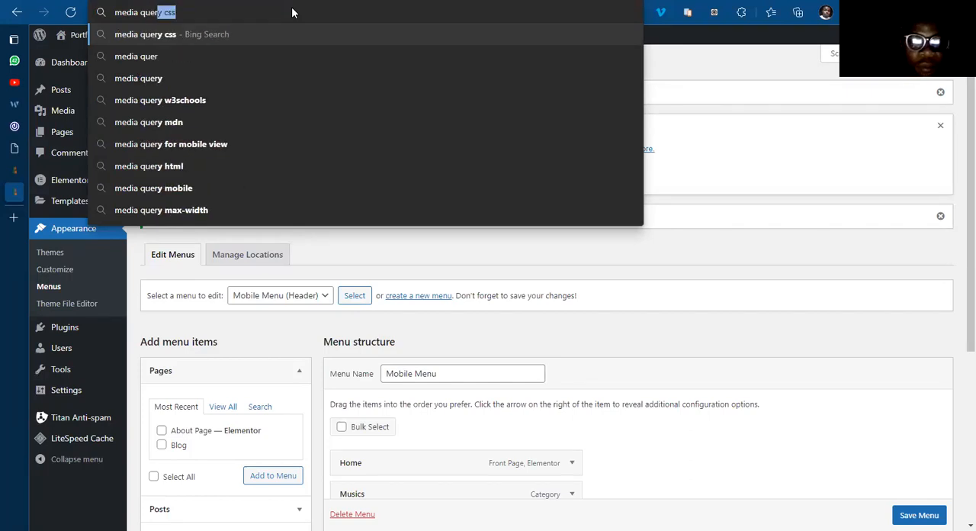
key(Return)
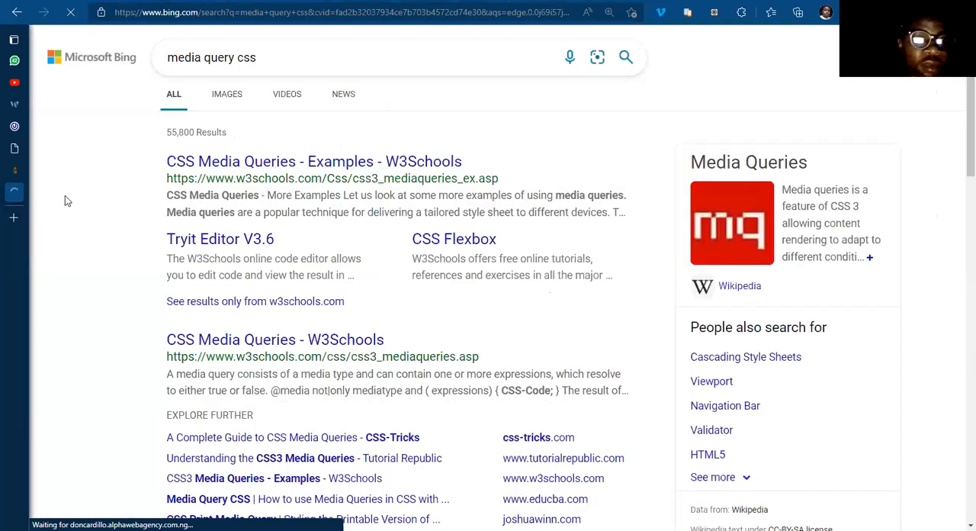
Step: Open the W3Schools CSS Media Queries examples page and examine the syntax of the max-width: 600px example
click(281, 171)
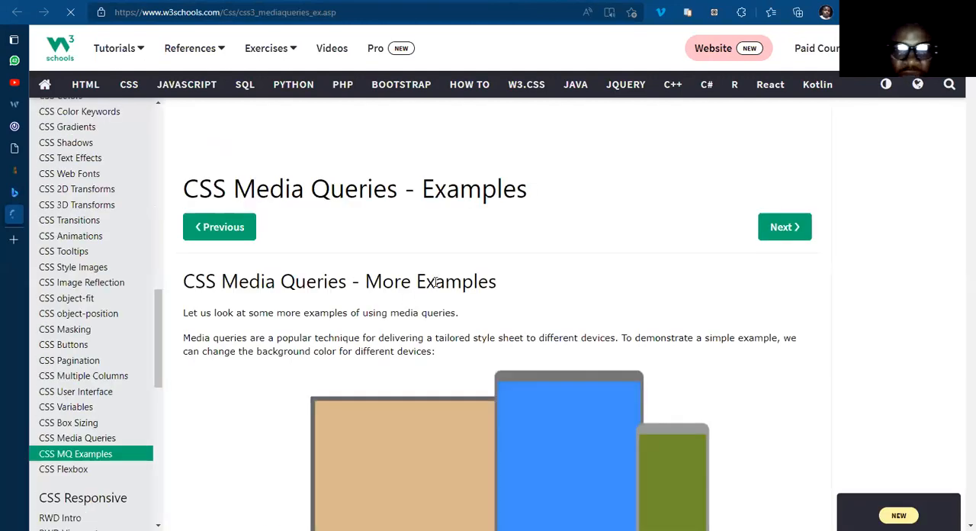
scroll(435, 281, down, 6)
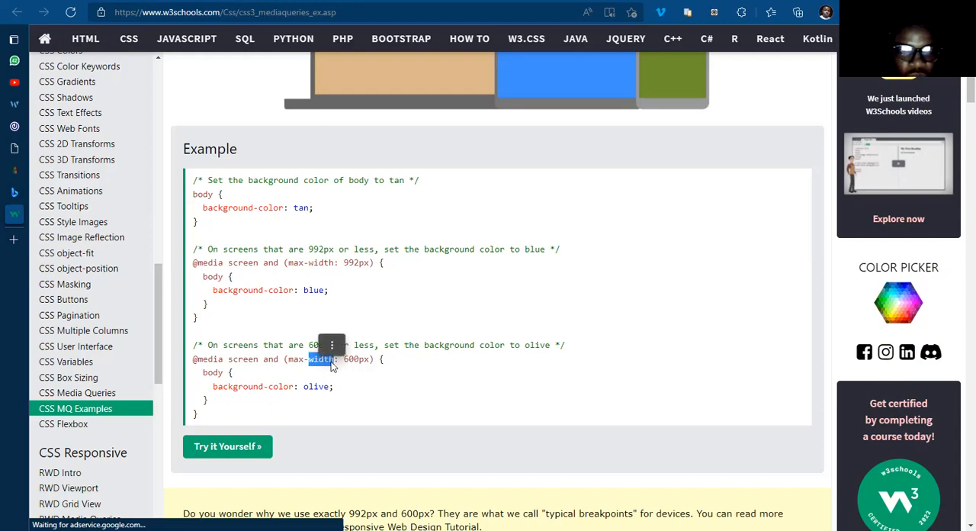
click(374, 379)
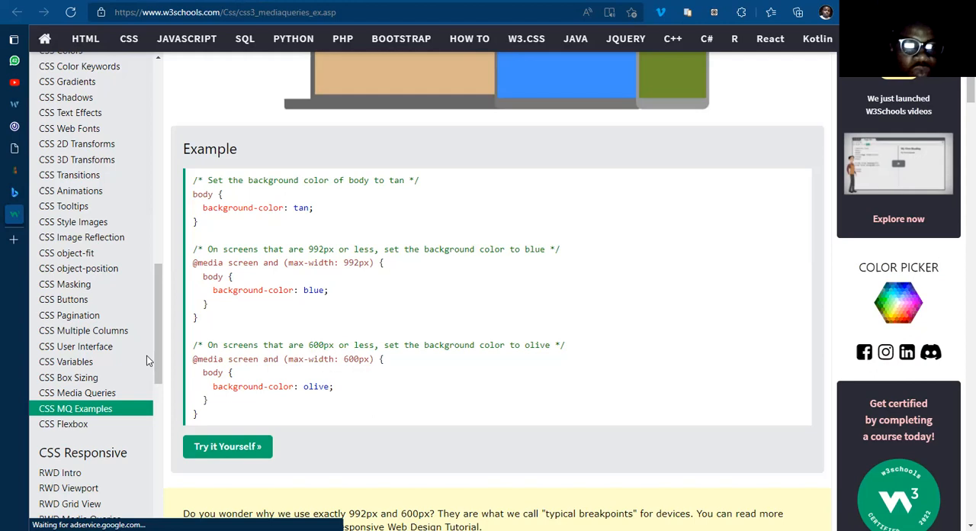
Step: Return to the Main Header's Elementor editor, add a space before 600px in the custom CSS media query, and update the template
mouse_move(7, 196)
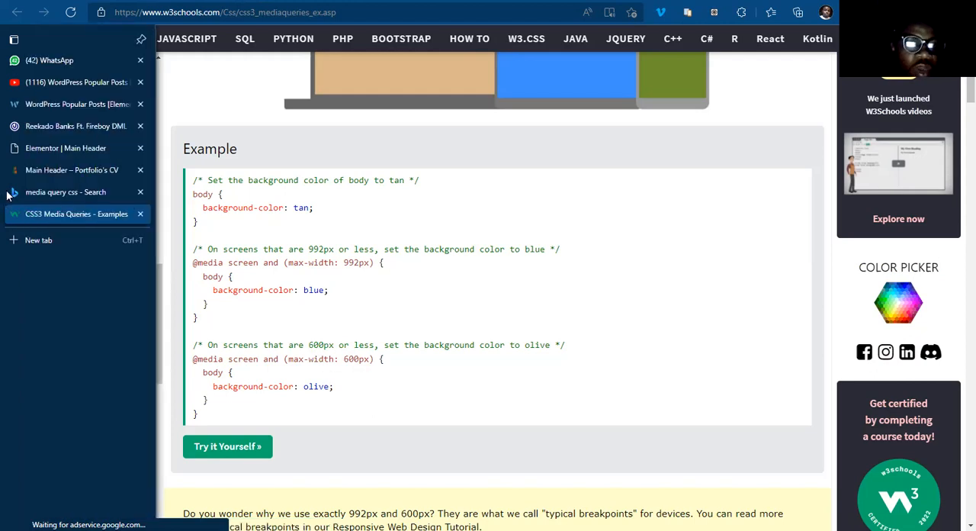
click(49, 150)
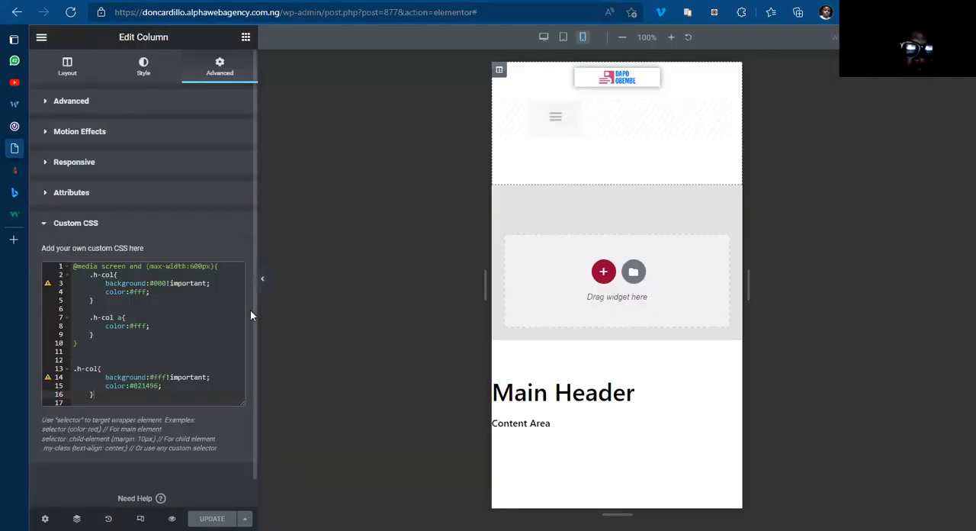
click(190, 264)
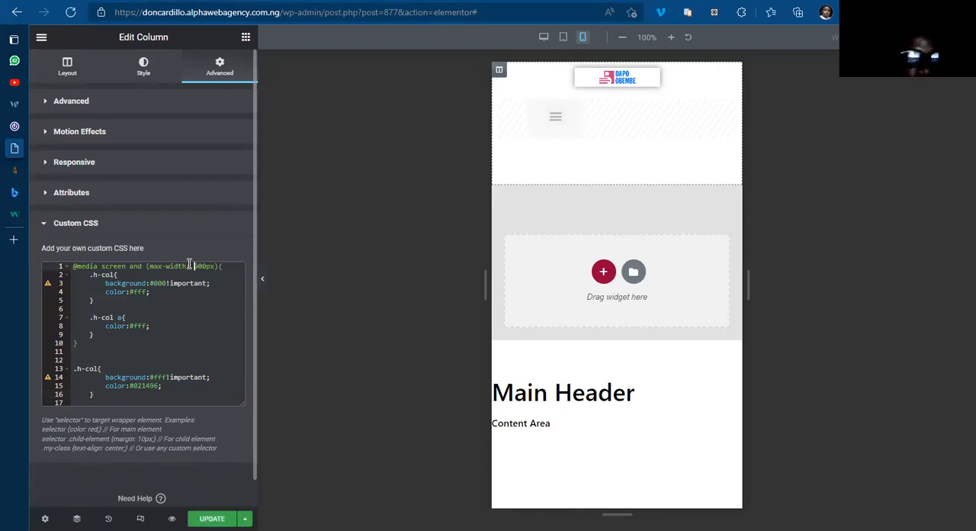
click(217, 515)
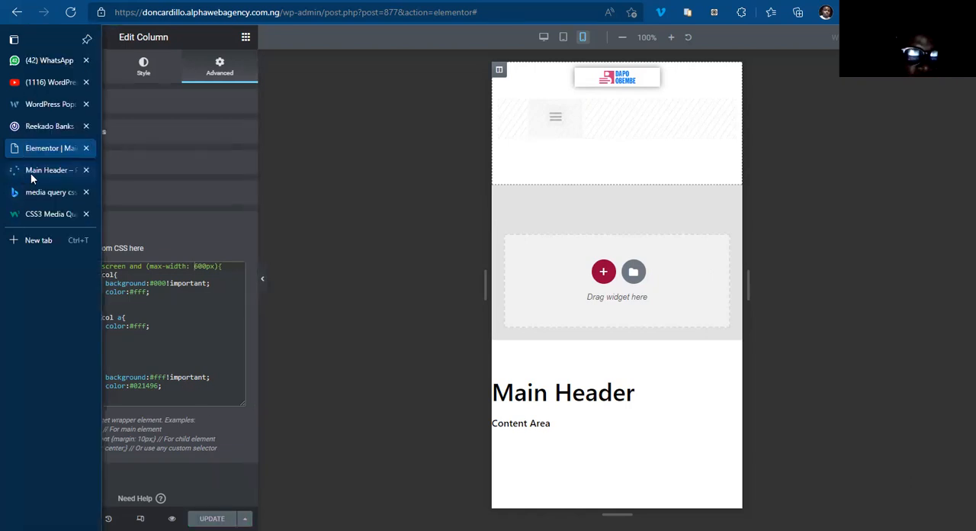
Step: Reload the Main Header preview at mobile width, and check the header on the site's home page and Musics category page
click(31, 173)
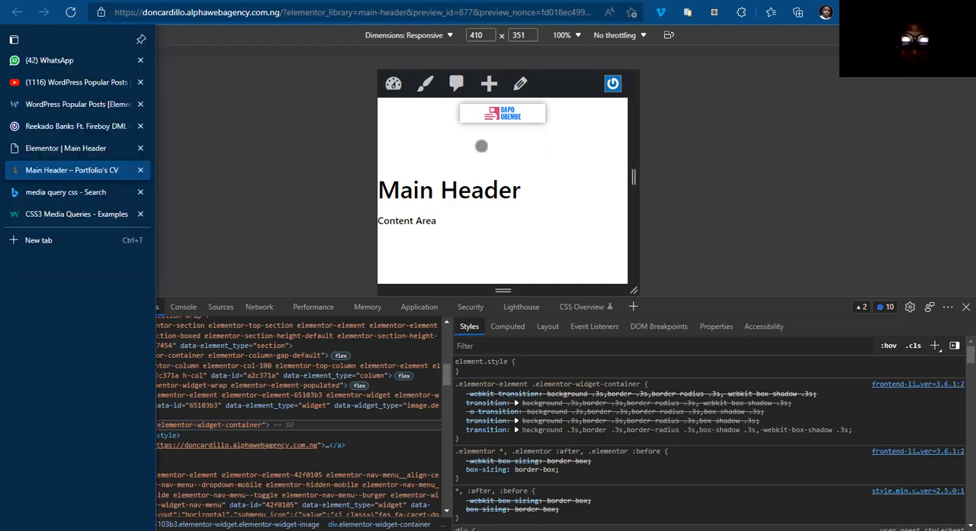
key(ctrl+r)
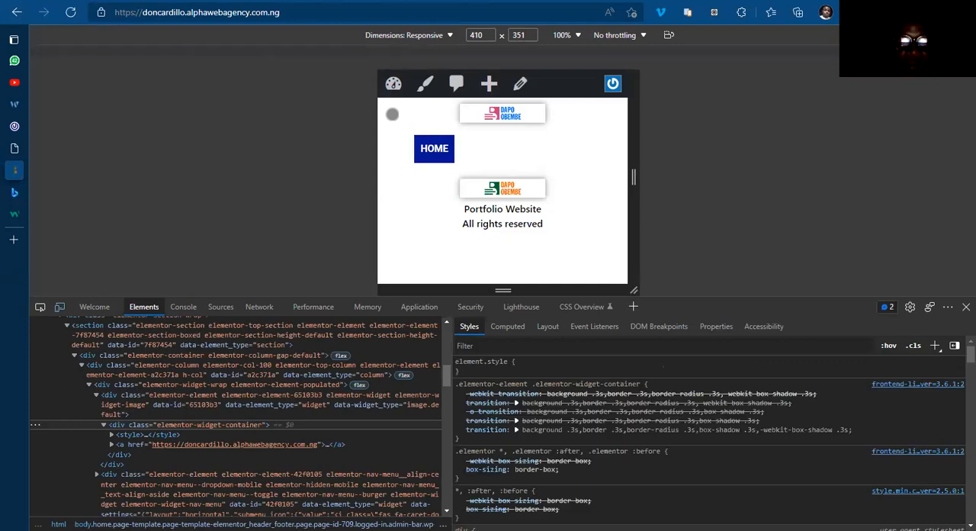
mouse_move(31, 194)
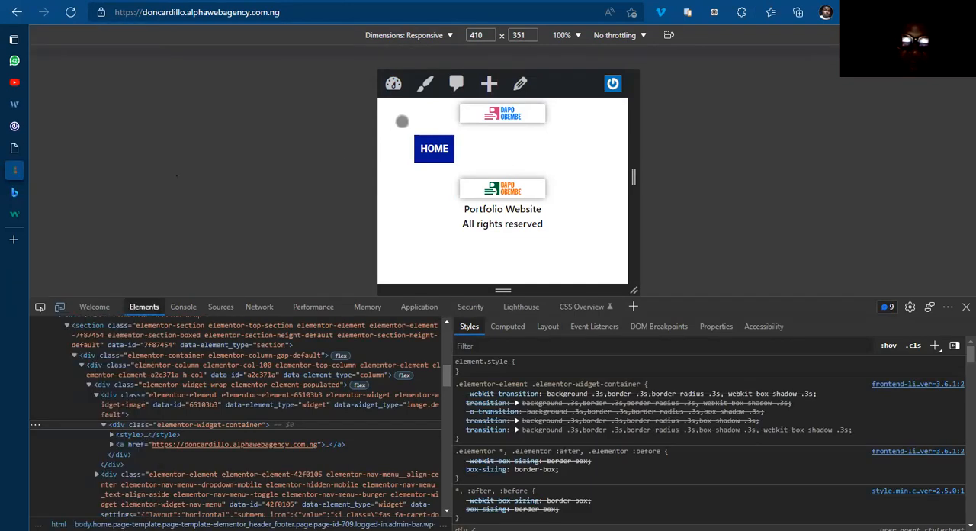
click(493, 152)
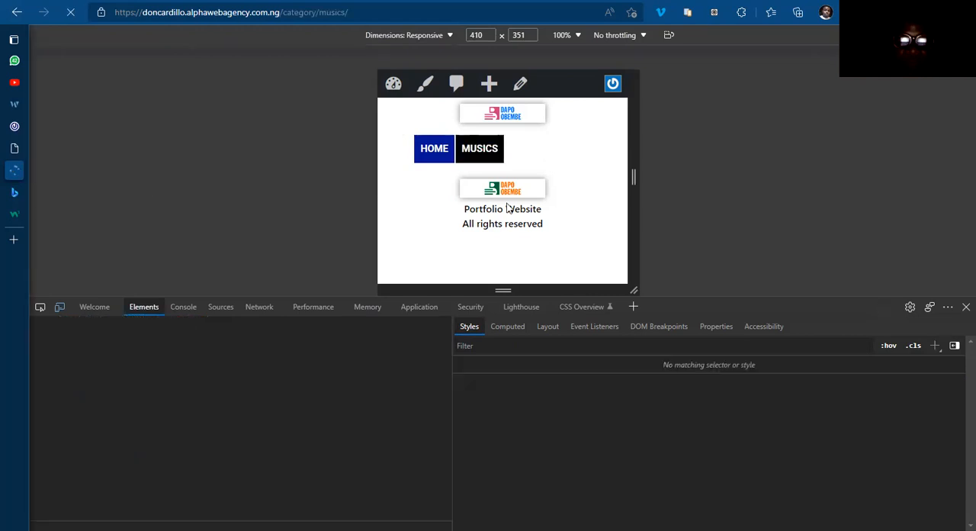
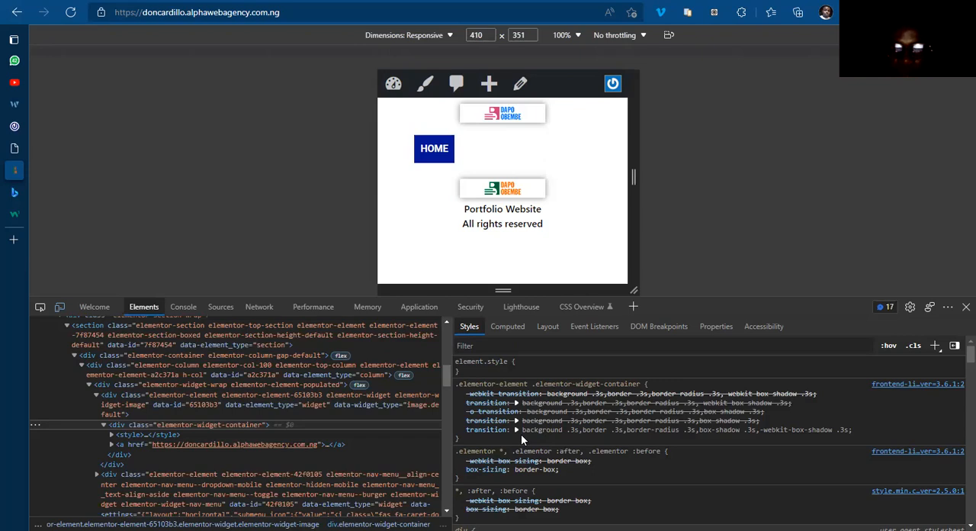
Step: Inspect the header's nested section, container and wrapper elements in the site home page's developer tools
drag(522, 436, 2, 202)
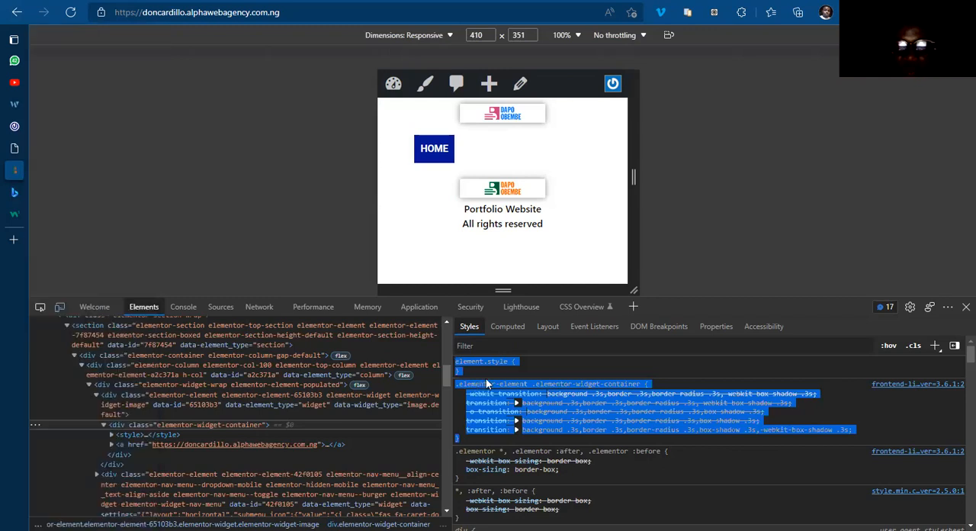
click(494, 388)
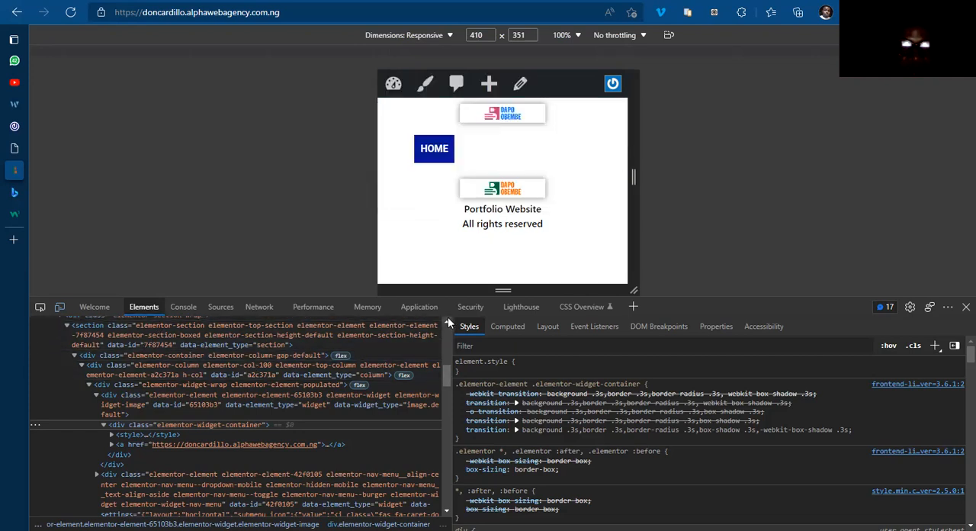
scroll(447, 316, up, 1)
scroll(448, 317, up, 1)
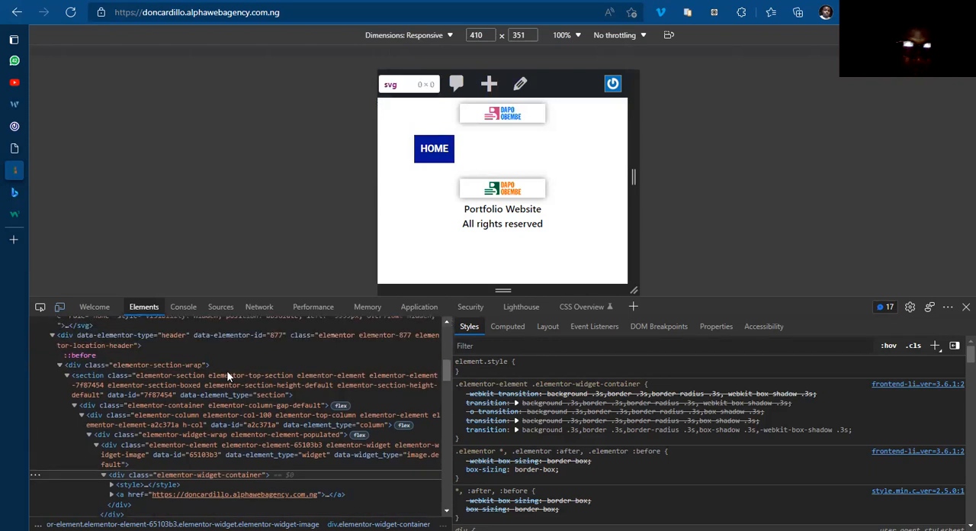
click(186, 376)
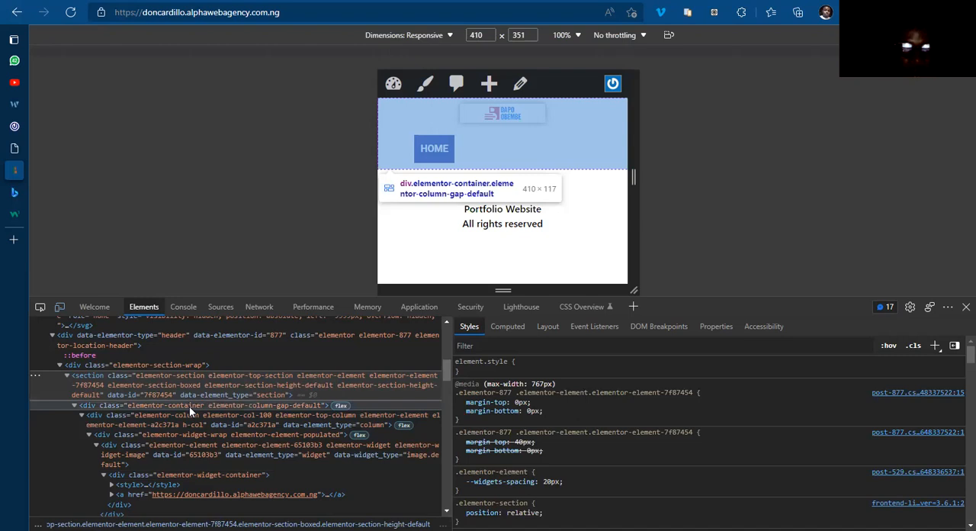
click(189, 406)
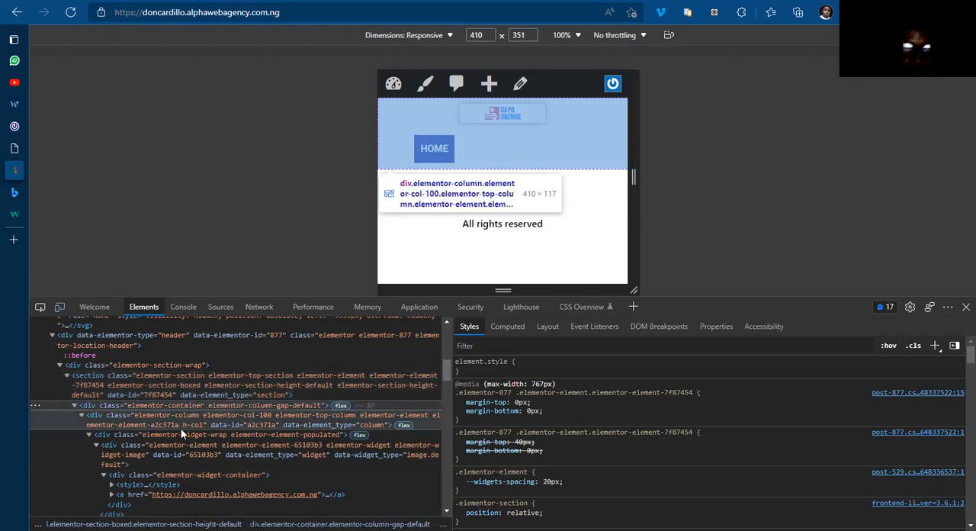
click(179, 365)
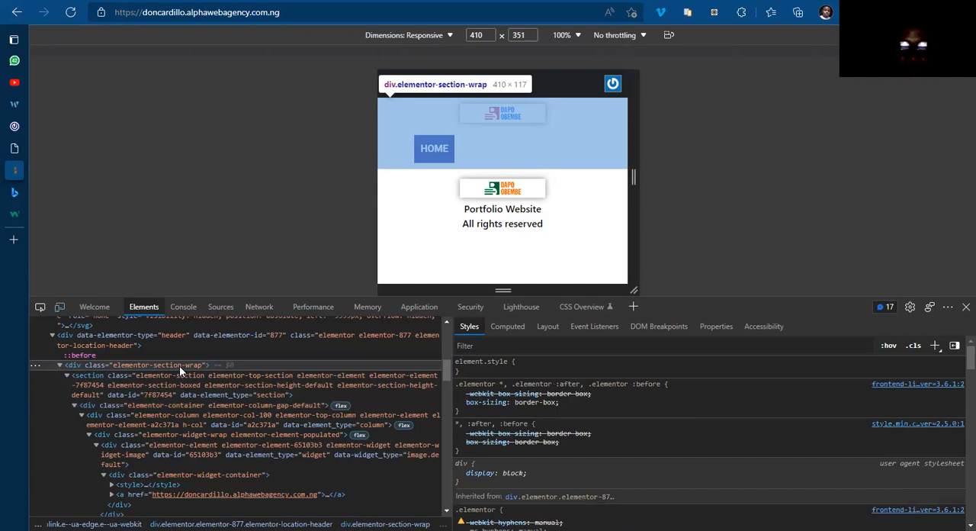
Step: Open the header's wrapper div for HTML editing in the developer tools and copy its class name elementor-section-wrap
right_click(144, 366)
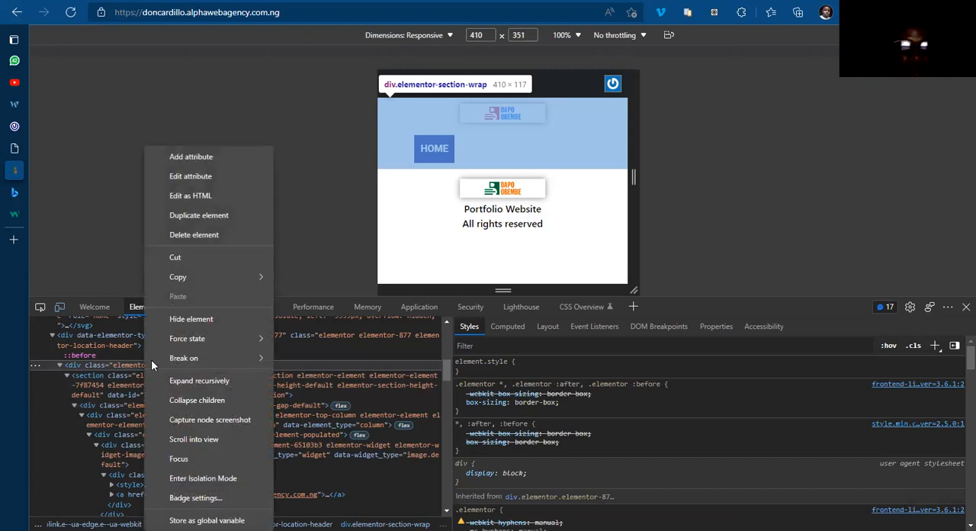
key(Escape)
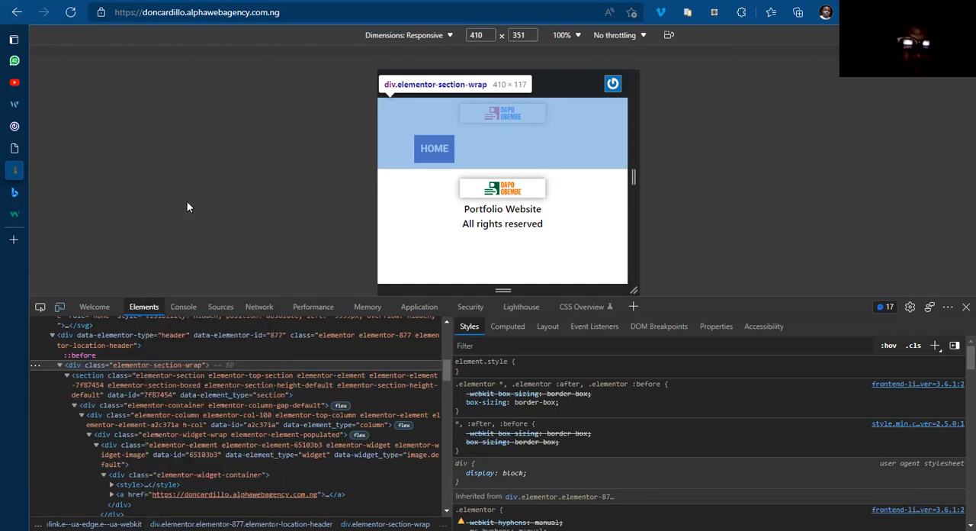
drag(115, 366, 206, 366)
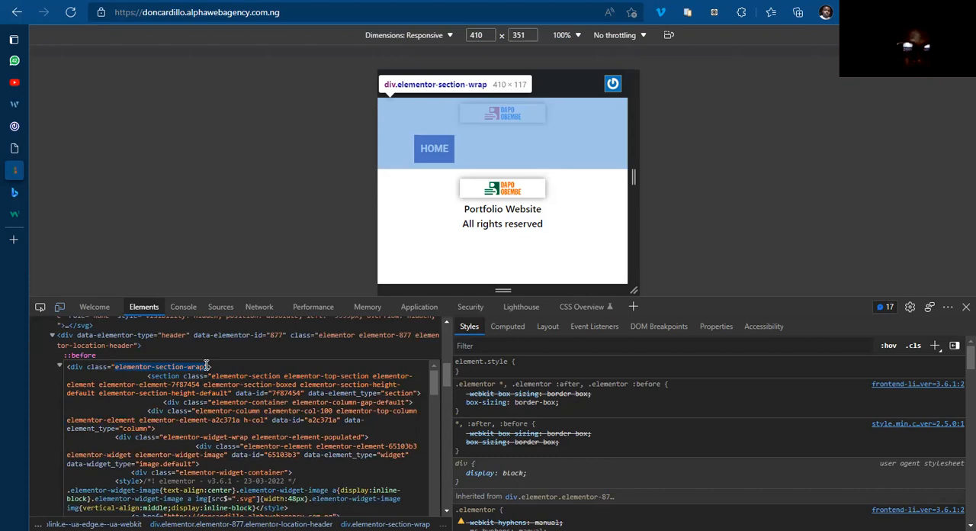
Step: In the Main Header's Elementor custom CSS, change the media query's first selector to .elementor-section-wrap .h-col and update the template
mouse_move(6, 273)
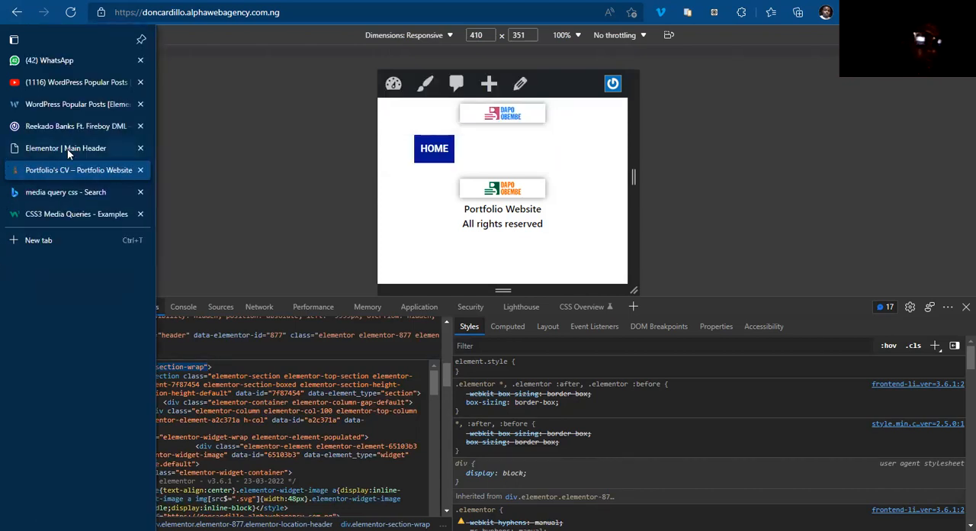
click(67, 151)
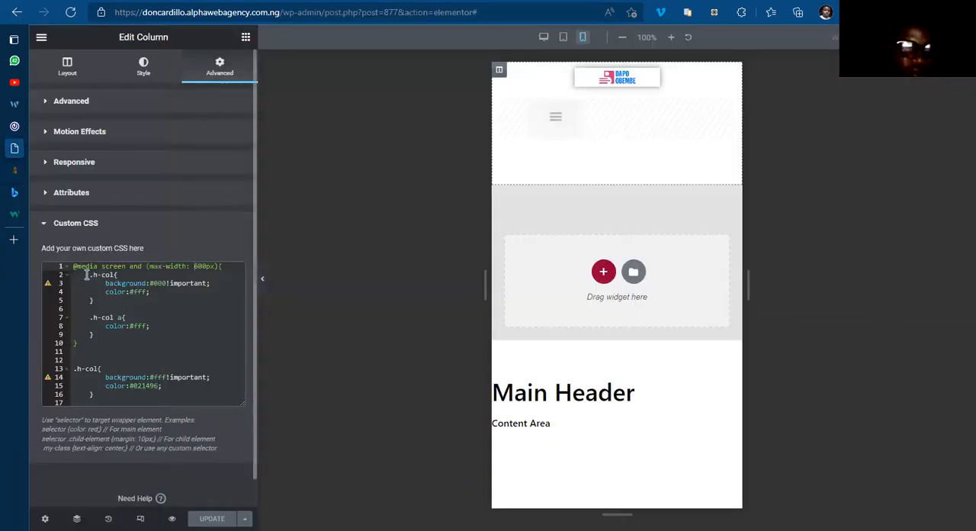
click(88, 275)
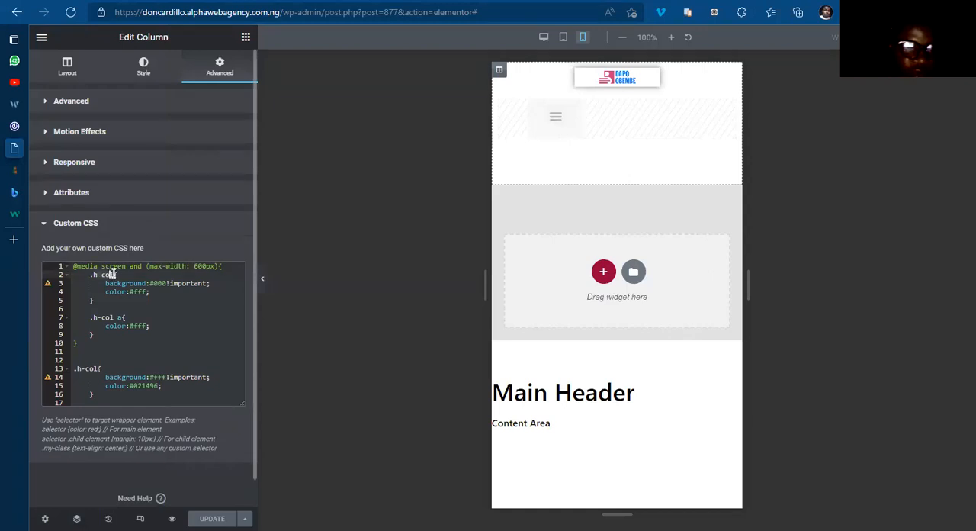
text(elementor-section-wrap")
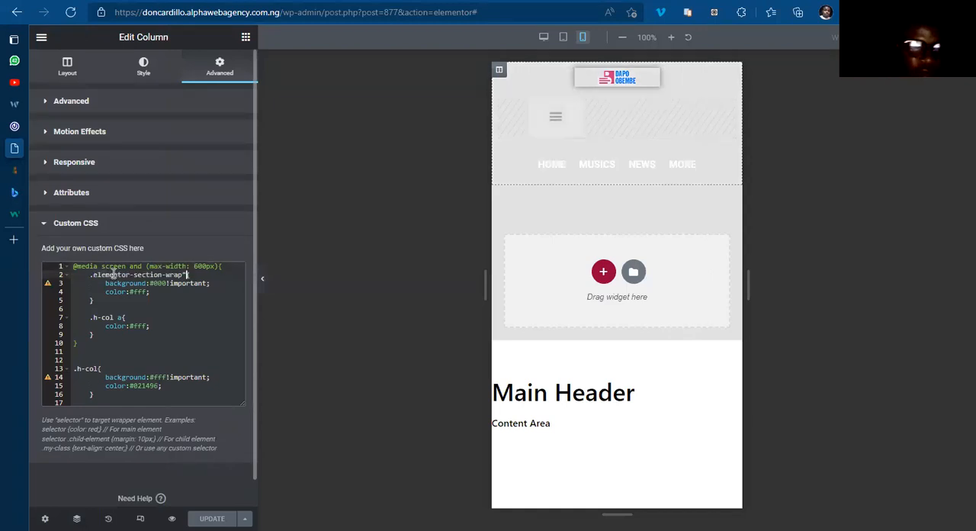
key(BackSpace)
text({)
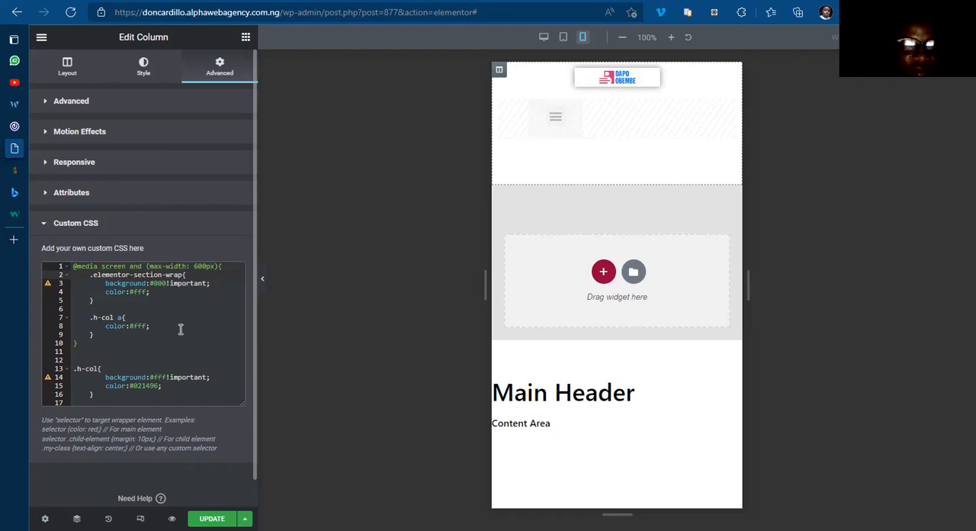
text(.h-col)
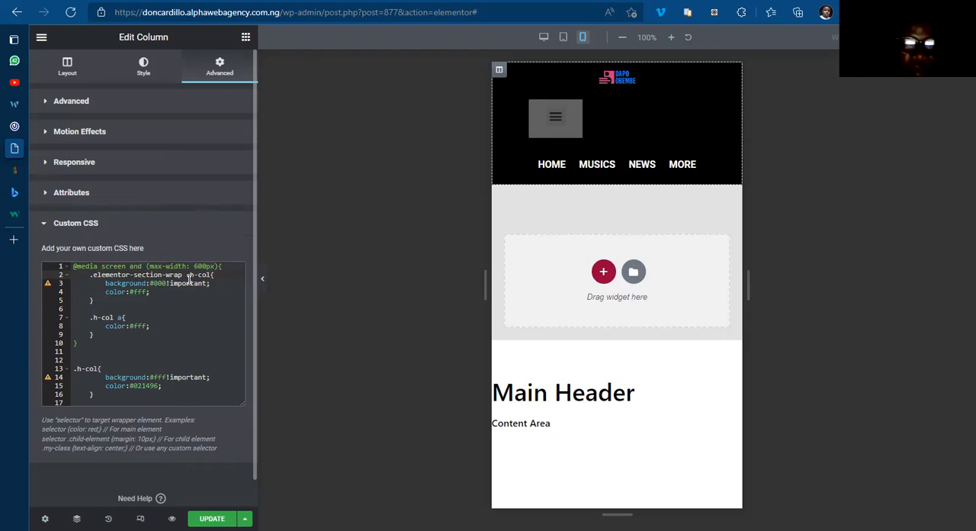
click(212, 518)
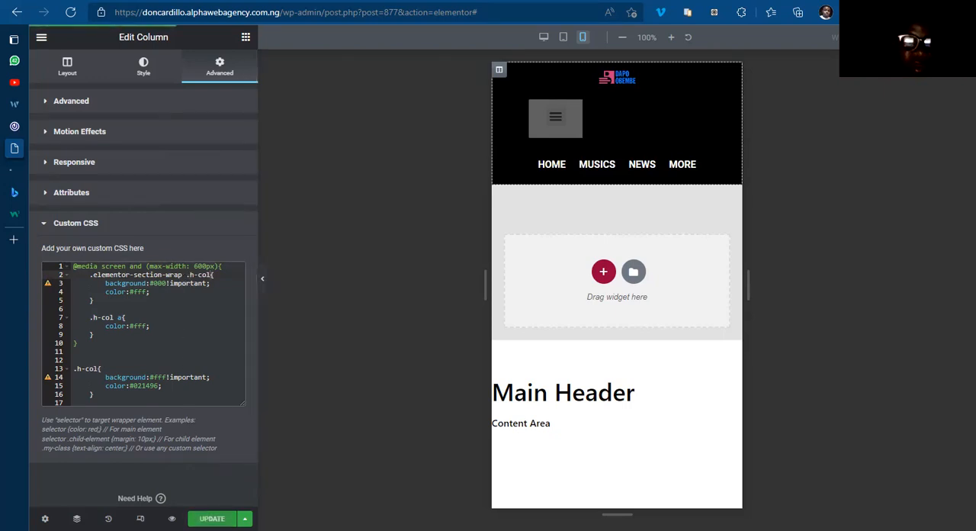
Step: Check the mobile header on the Main Header preview page and widen the responsive viewport to 580 pixels
mouse_move(10, 160)
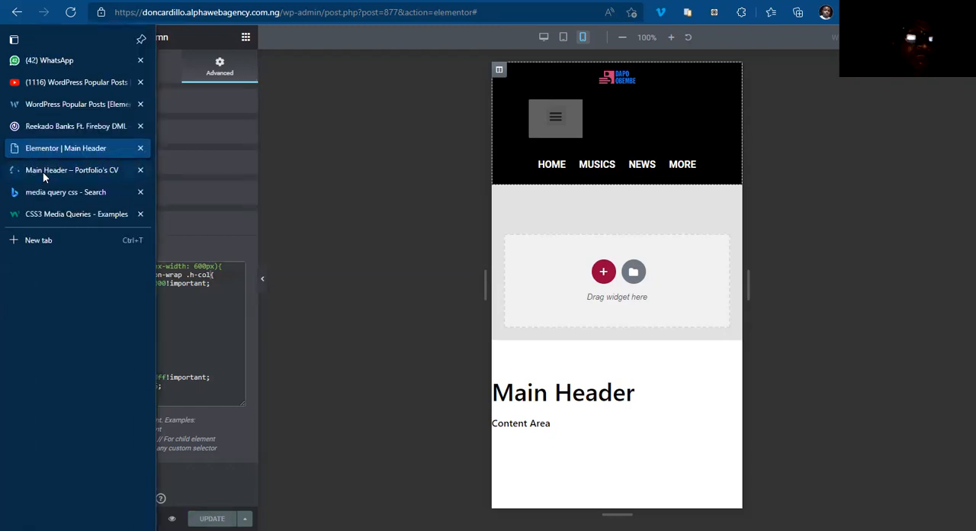
click(43, 171)
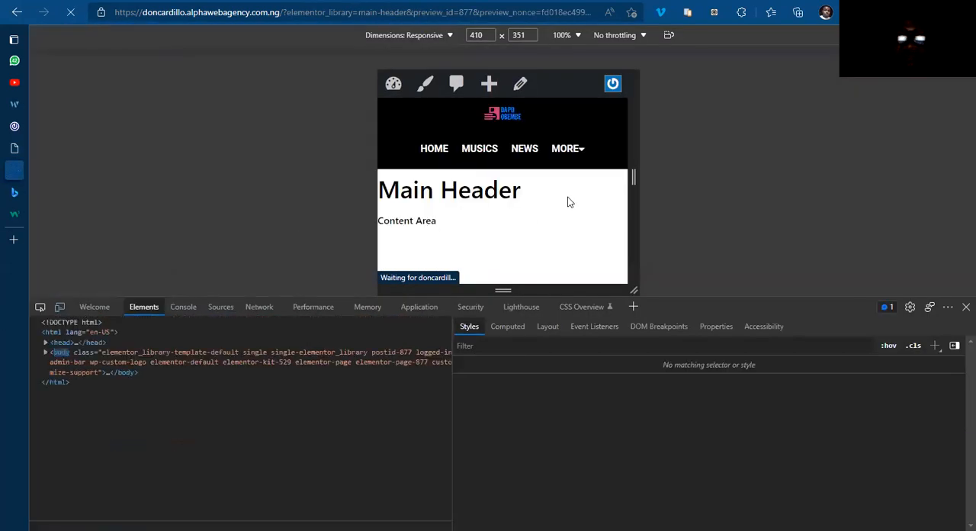
drag(632, 177, 704, 181)
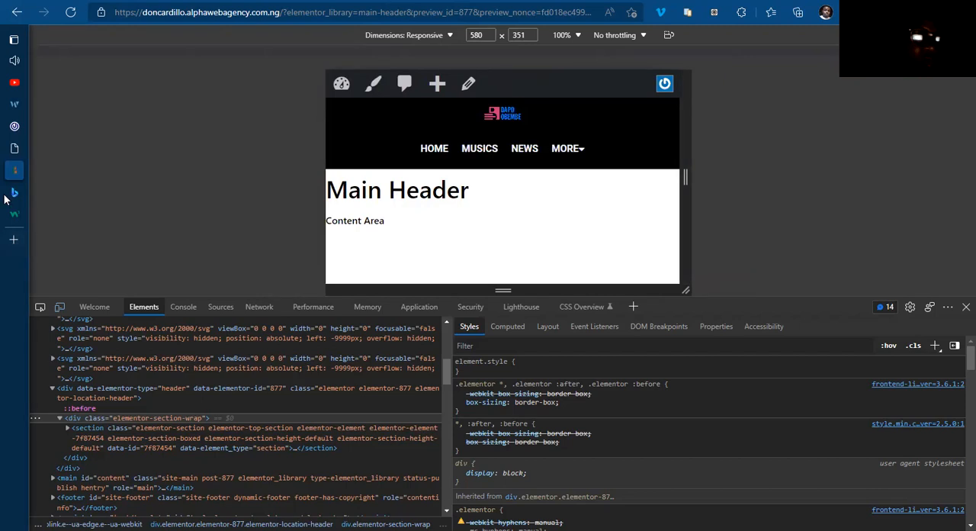
Step: In the Main Header's Elementor editor, set the header section's tablet top and bottom margins to 0 and update the template
click(67, 149)
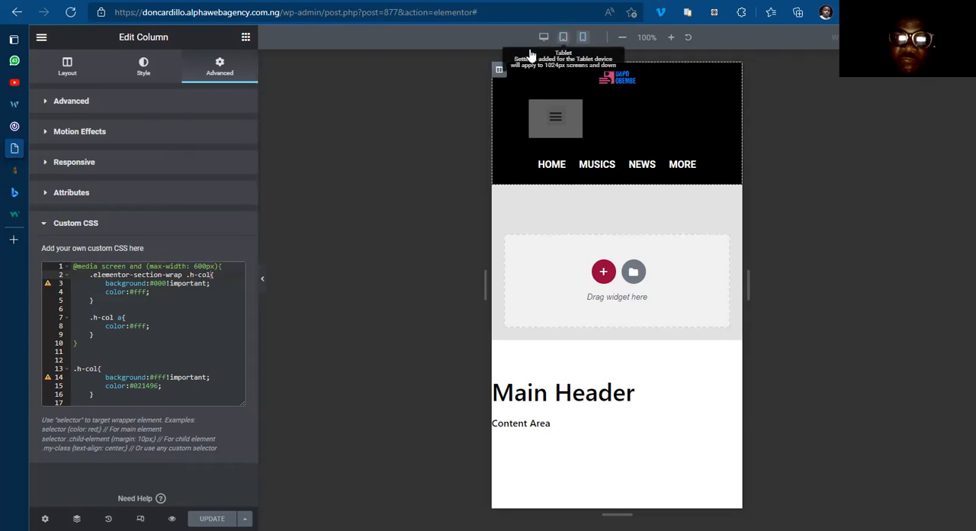
click(562, 38)
drag(257, 343, 183, 344)
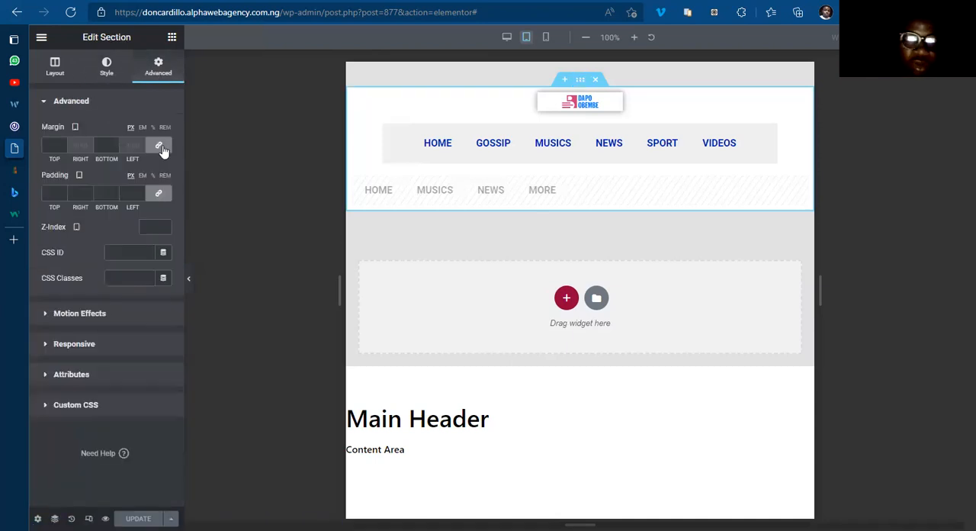
click(162, 150)
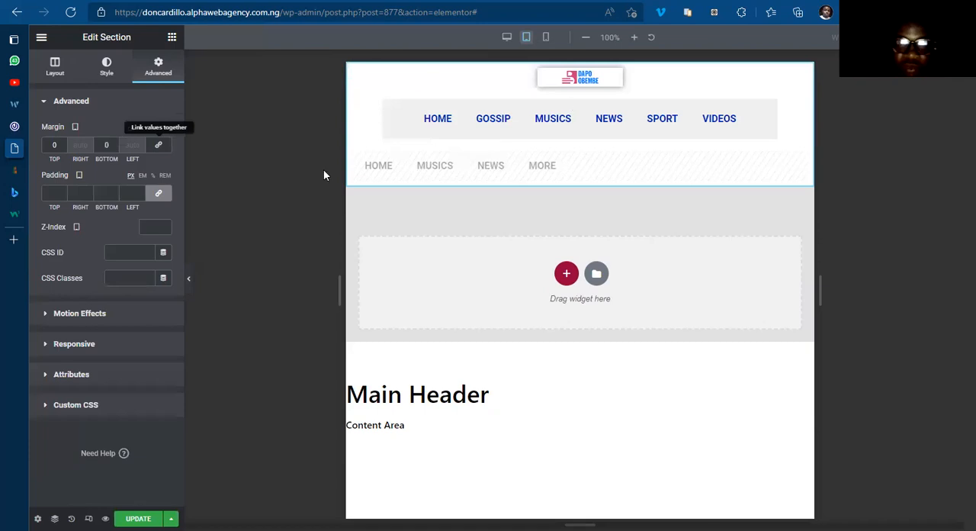
key(ctrl+s)
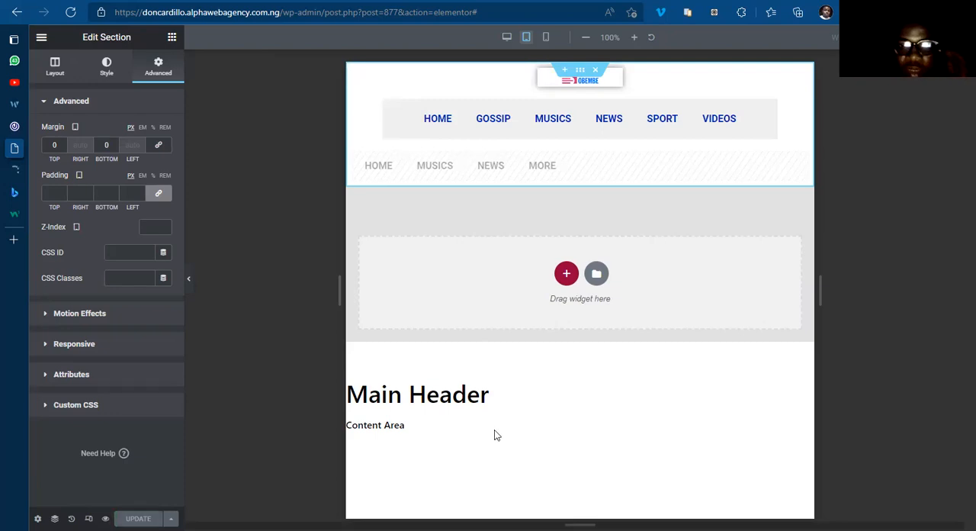
scroll(494, 430, down, 3)
scroll(494, 430, up, 1)
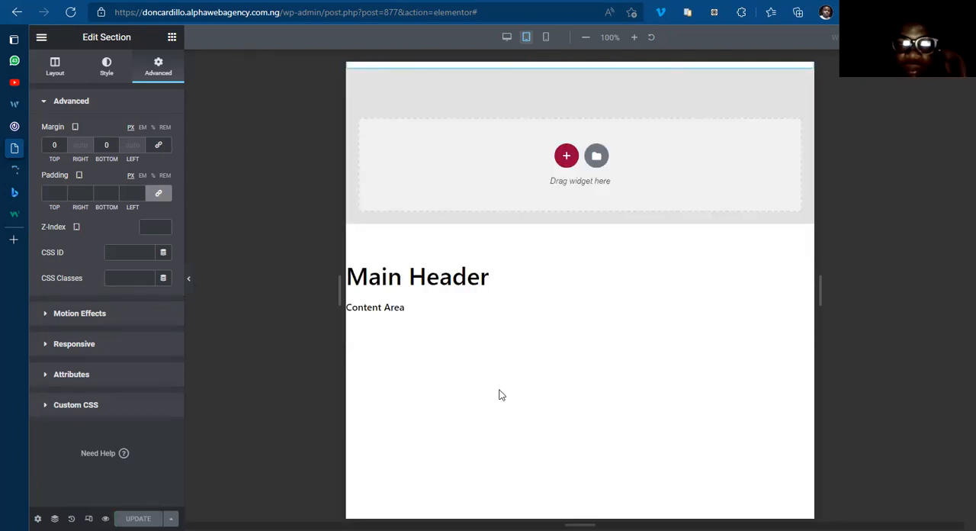
scroll(502, 395, up, 2)
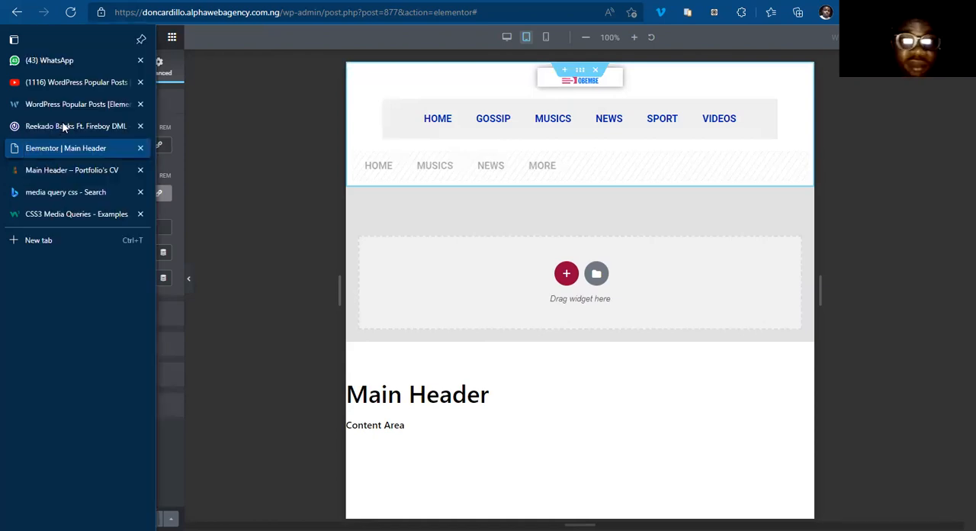
Step: Switch to the 042jam.com browser tab and examine its home page layout down to the footer, dismissing the overlay advertisement
click(64, 126)
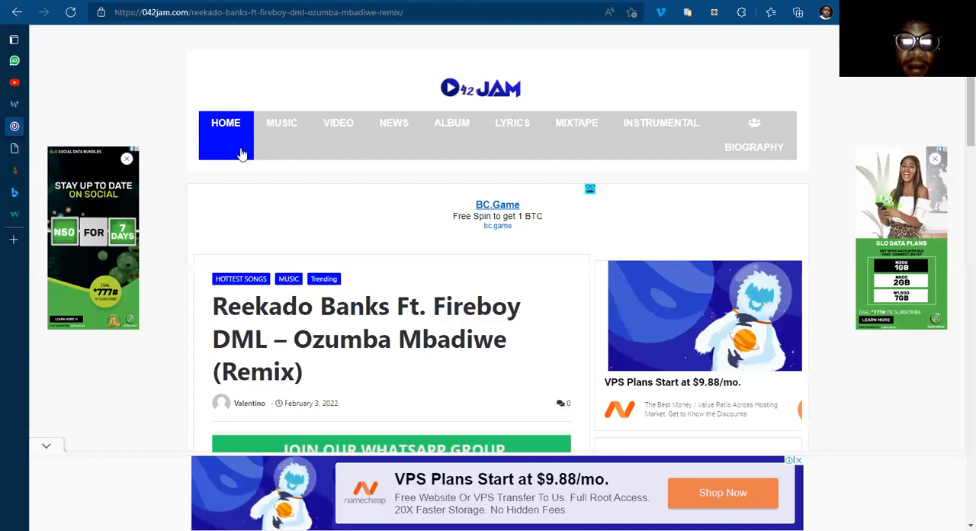
scroll(387, 276, down, 12)
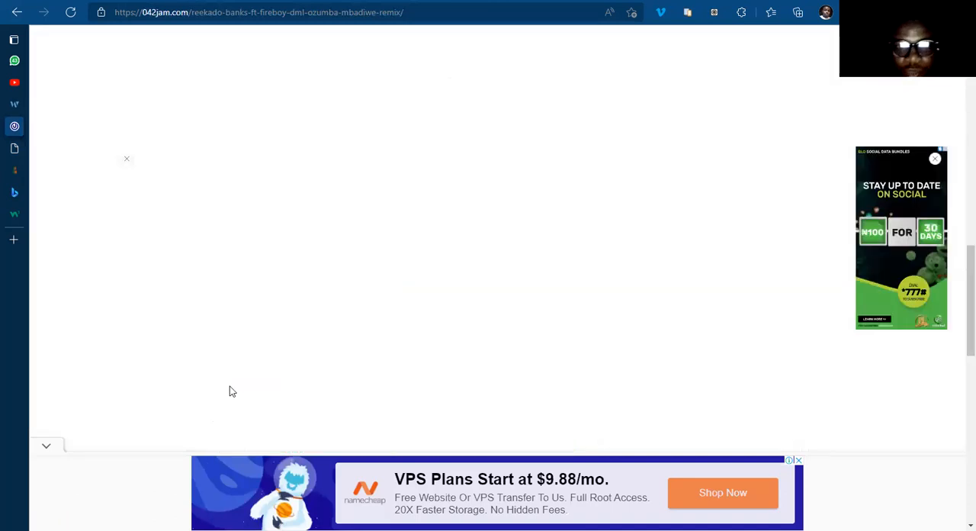
scroll(231, 391, down, 10)
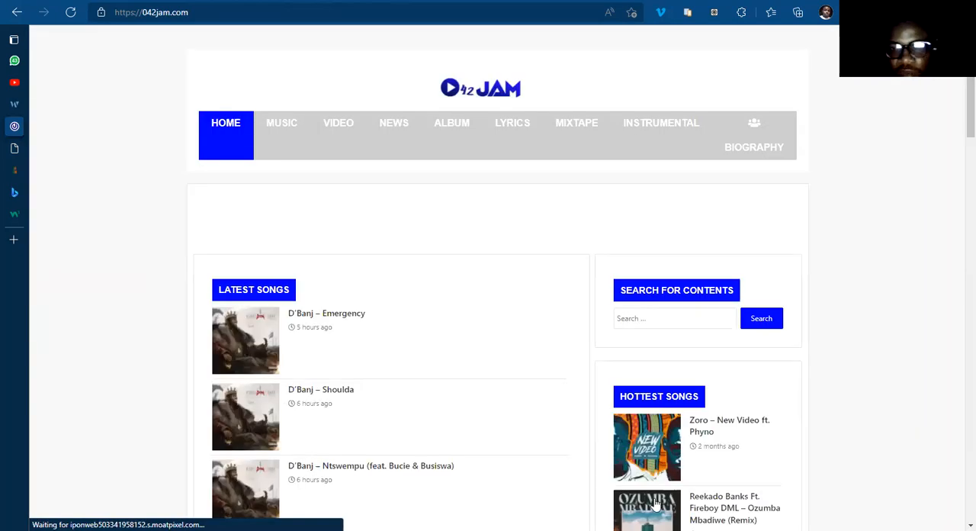
scroll(655, 503, down, 15)
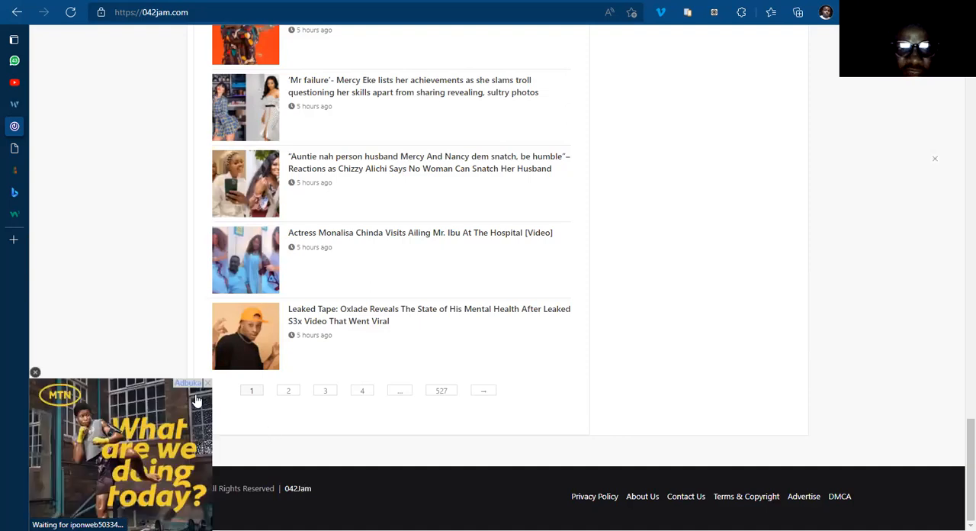
click(35, 373)
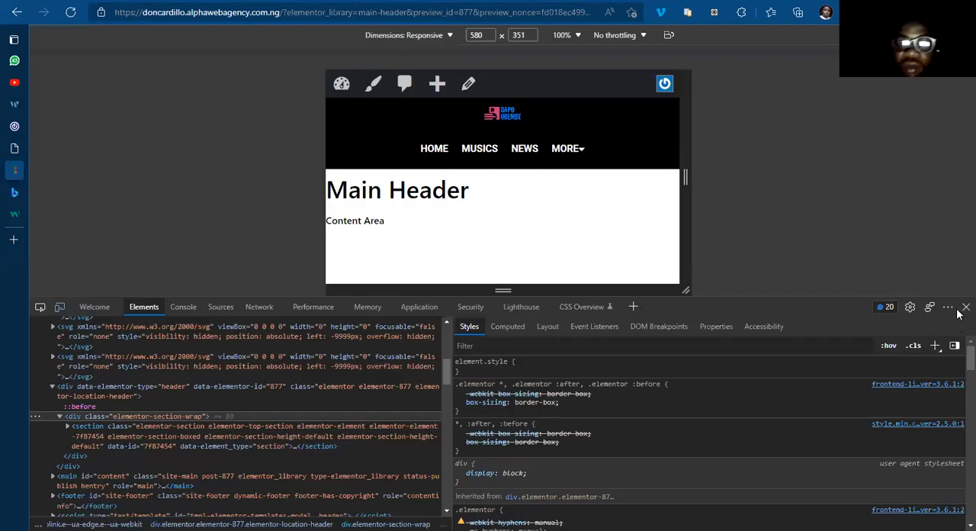
Step: Close the developer tools on the Main Header preview page and open the site's WordPress Menus screen
click(959, 309)
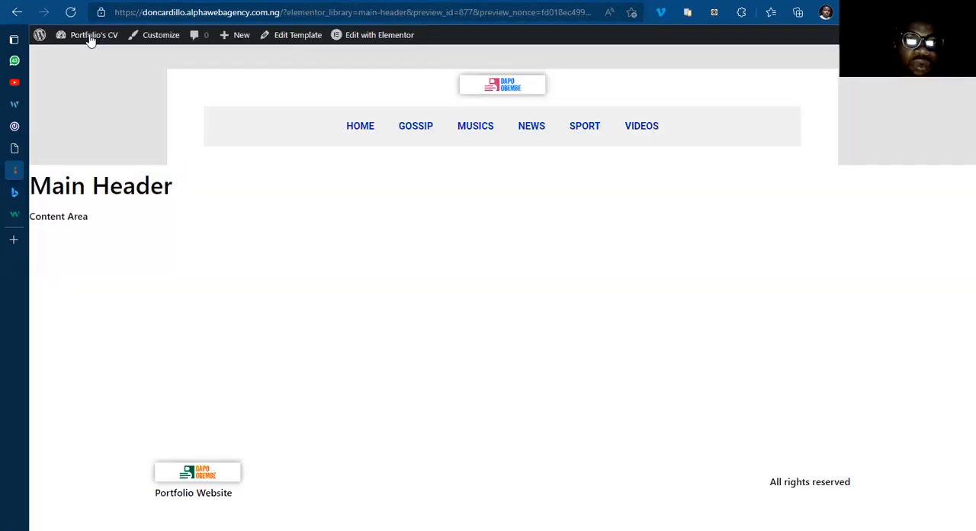
mouse_move(90, 37)
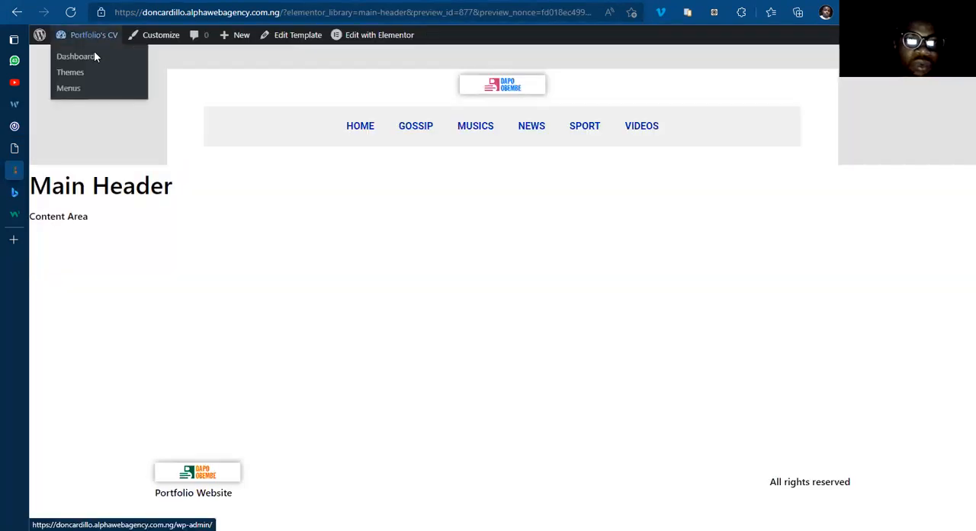
click(68, 88)
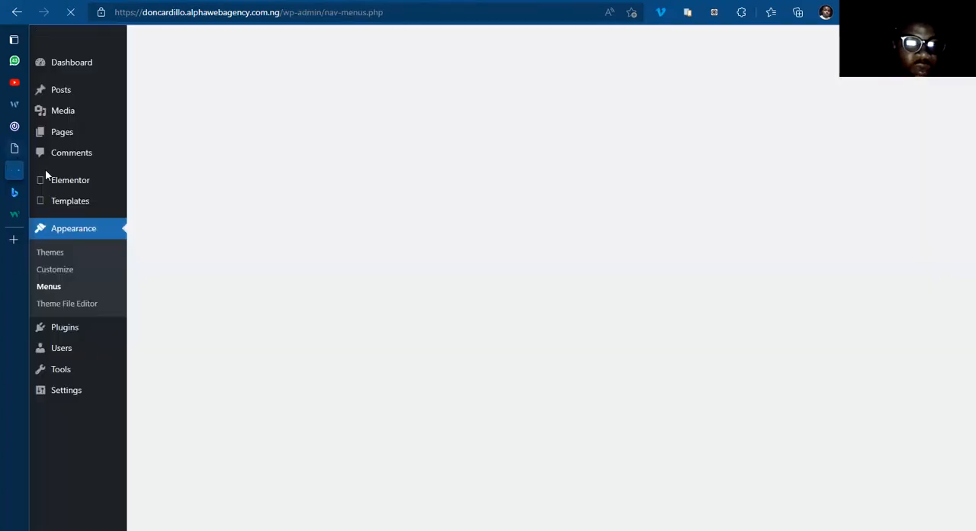
mouse_move(51, 170)
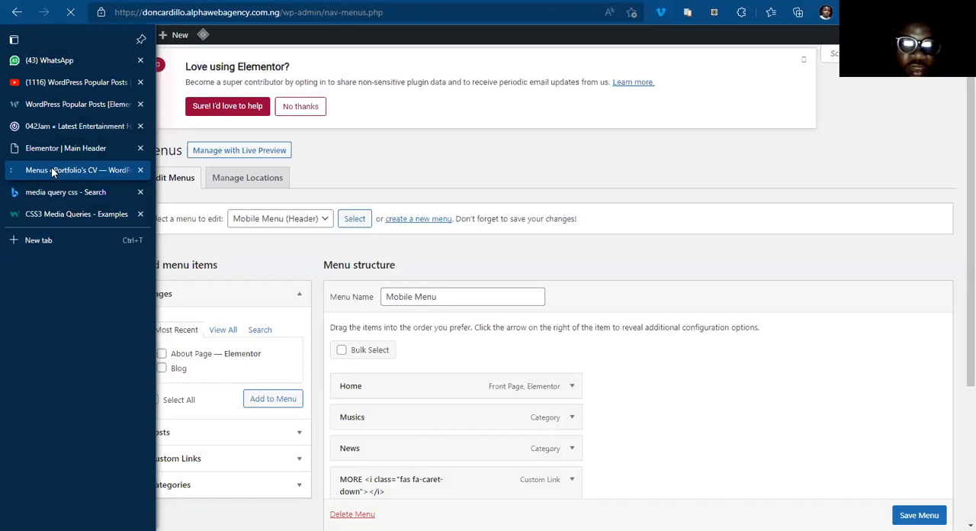
Step: Create a new WordPress menu named Footer Menu
click(326, 230)
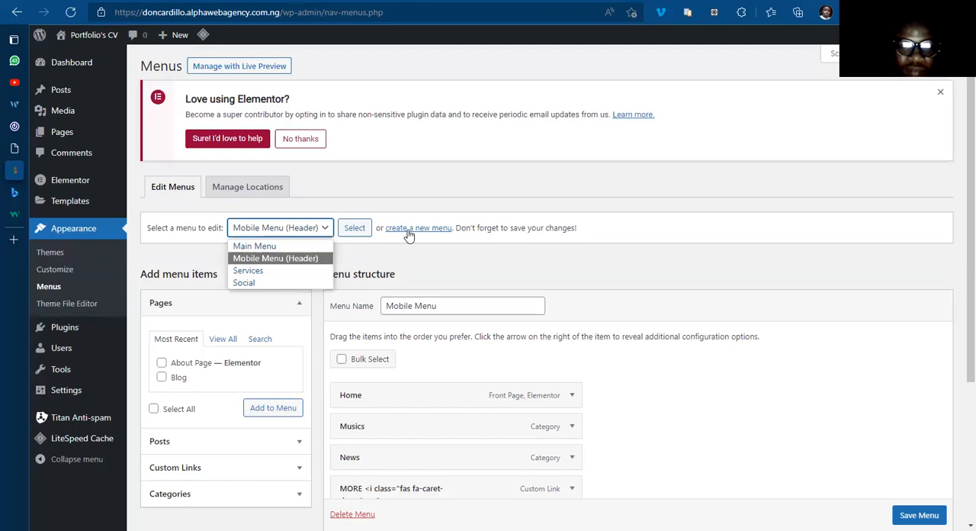
click(409, 229)
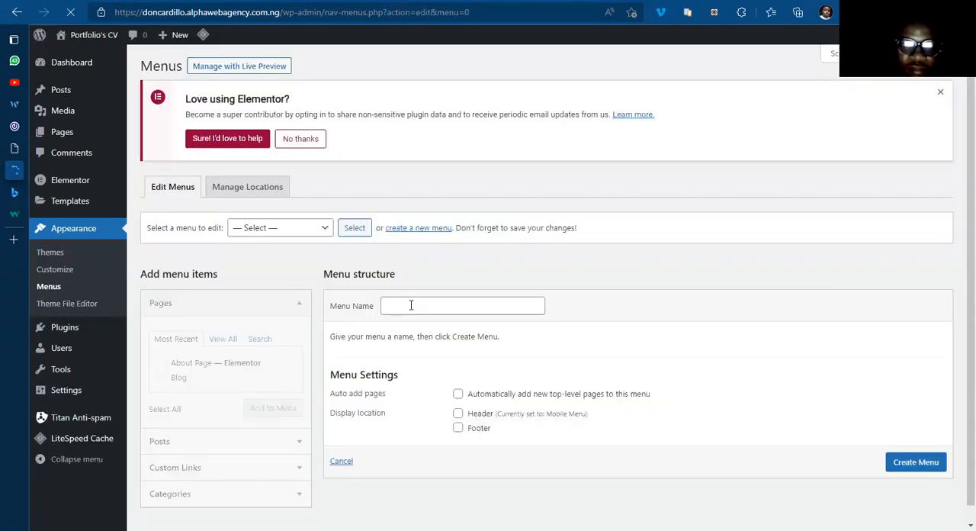
click(411, 305)
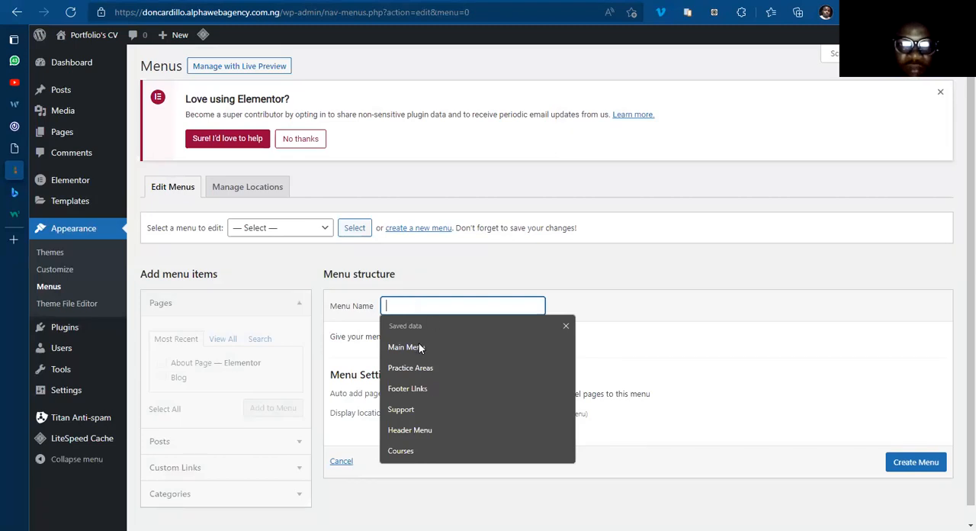
text(Footer Menu)
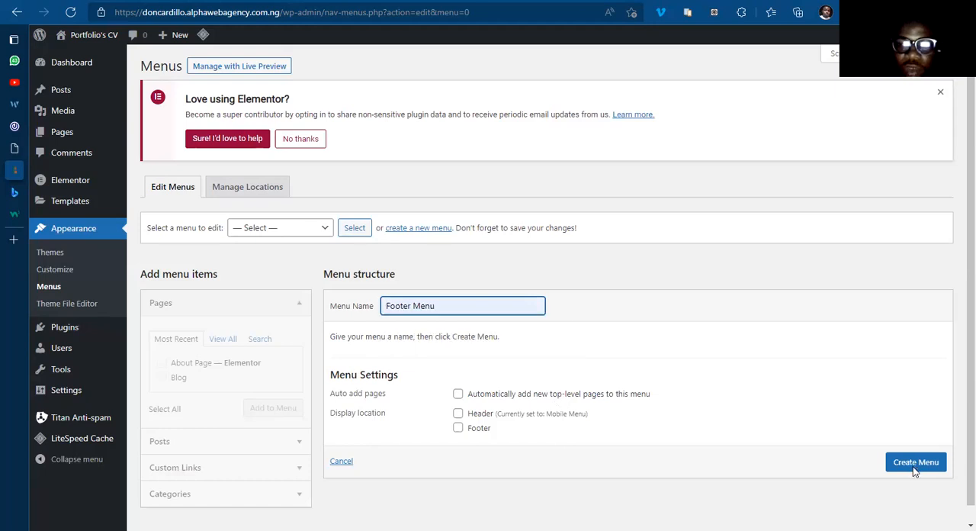
click(915, 470)
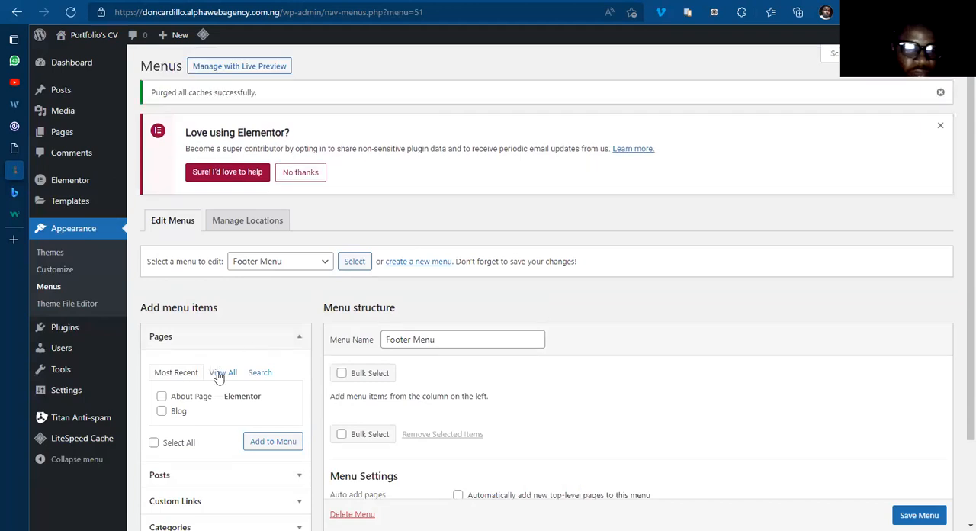
Step: Add the Home and About Page pages to the Footer Menu
click(220, 373)
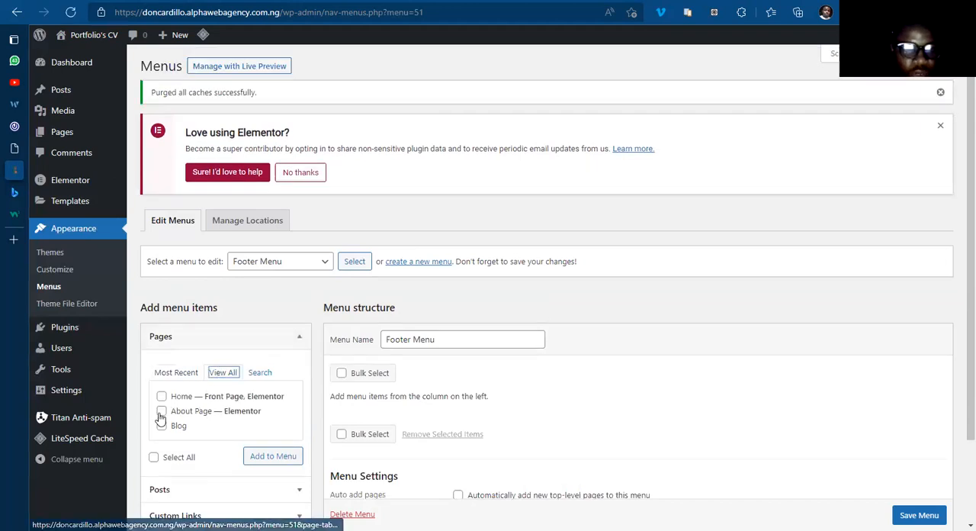
click(161, 395)
click(161, 410)
click(278, 457)
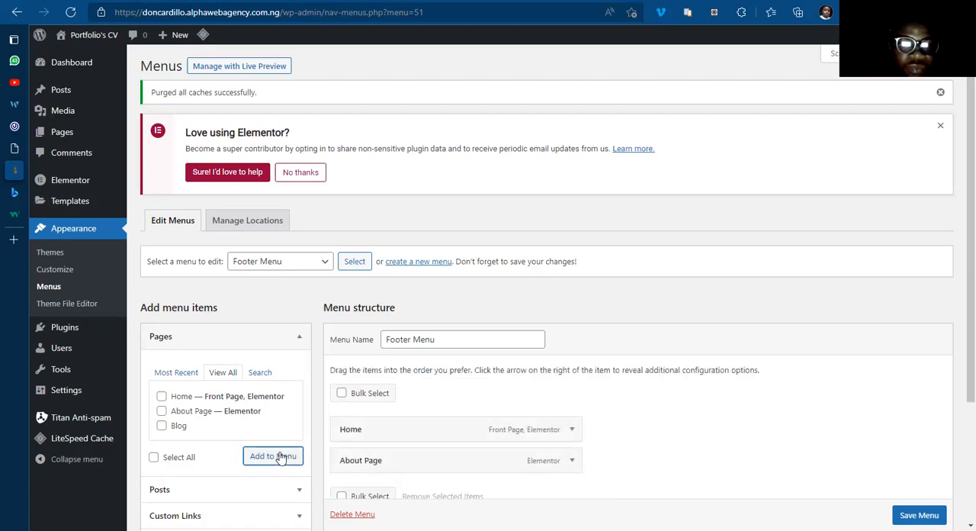
Step: Shorten the About Page item's navigation label to About in the Footer Menu
scroll(436, 436, down, 3)
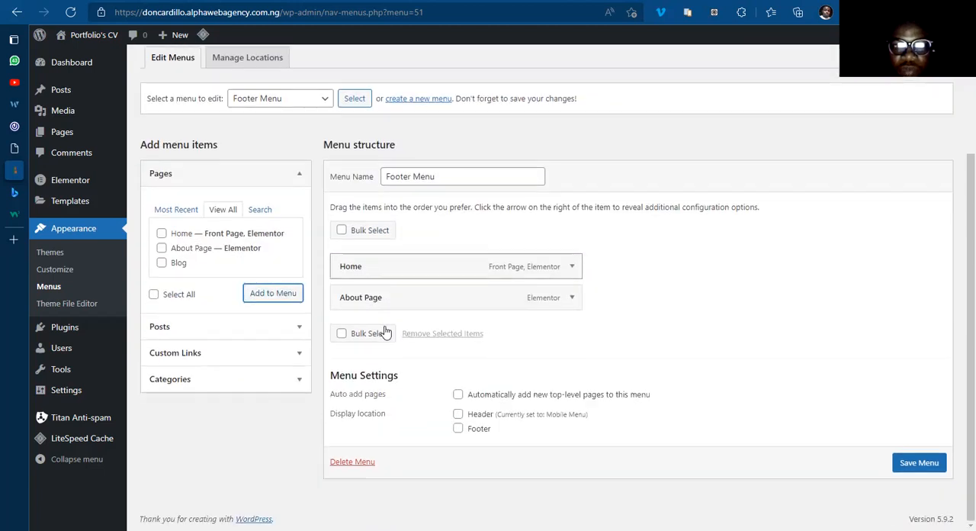
click(574, 300)
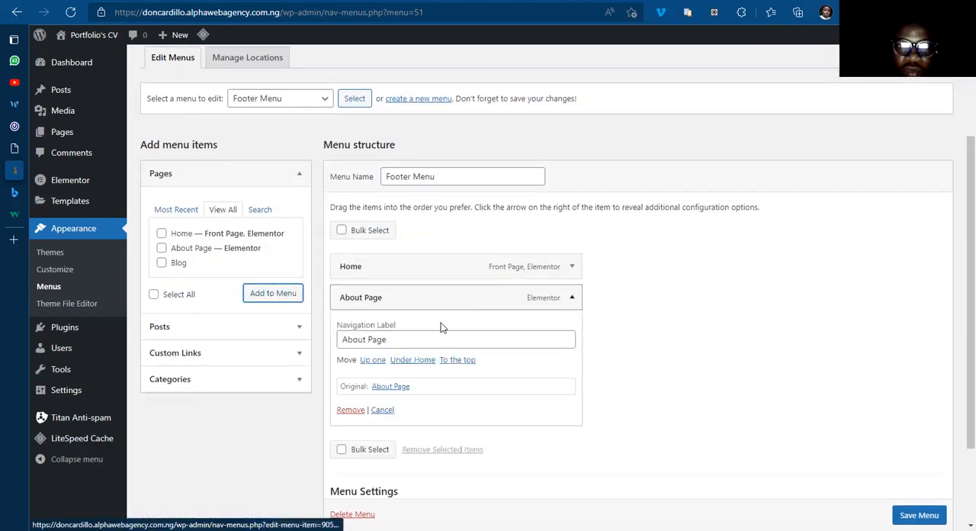
click(404, 341)
key(BackSpace)
key(BackSpace)
key(BackSpace)
key(BackSpace)
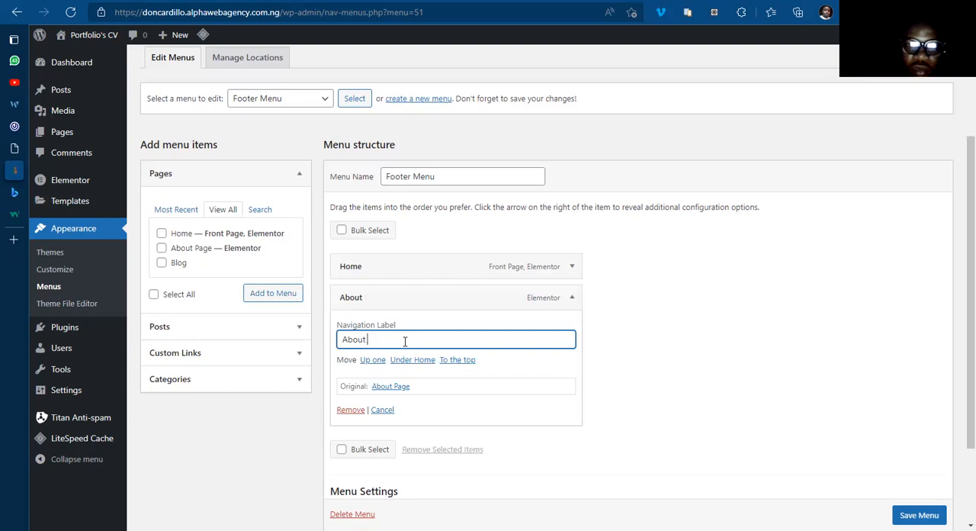
click(572, 302)
Step: Add a custom link with the URL # and the link text Contact to the Footer Menu
click(259, 356)
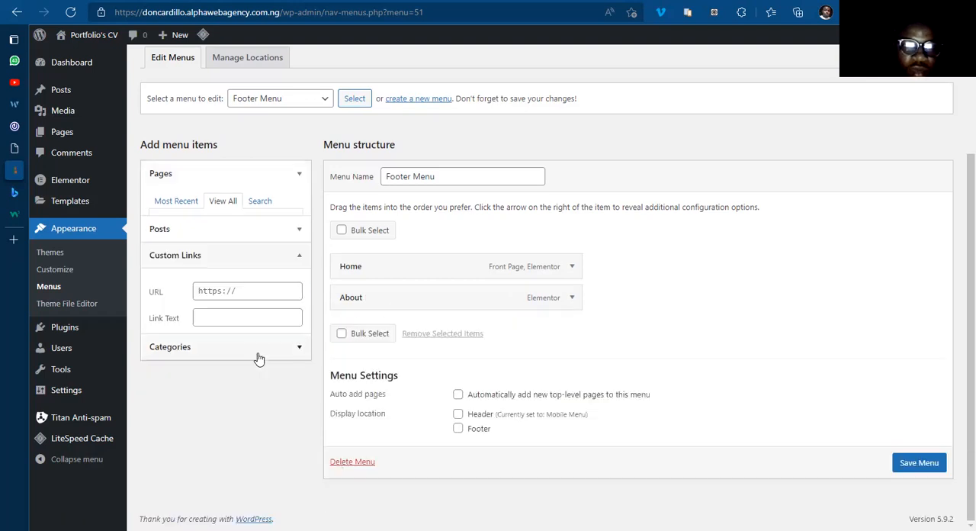
click(227, 264)
text(#)
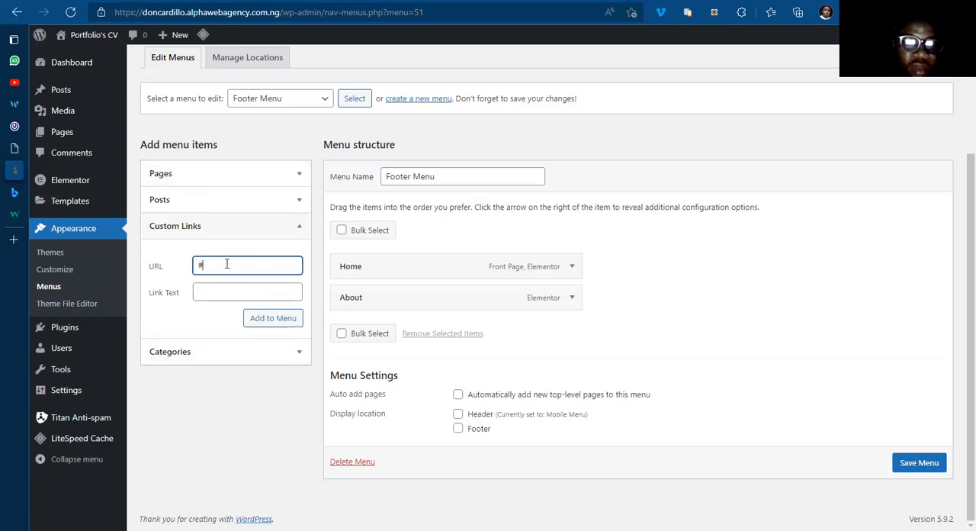
click(220, 292)
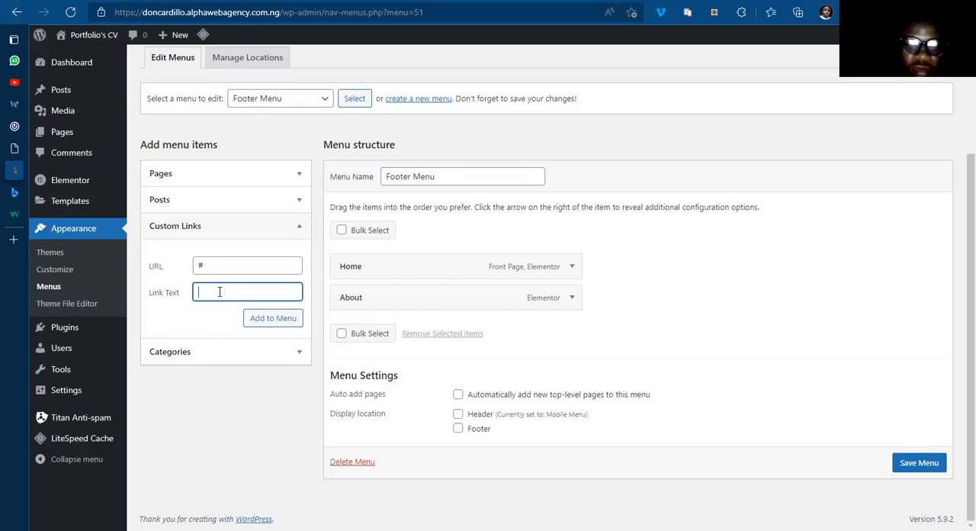
text(Contact)
click(262, 327)
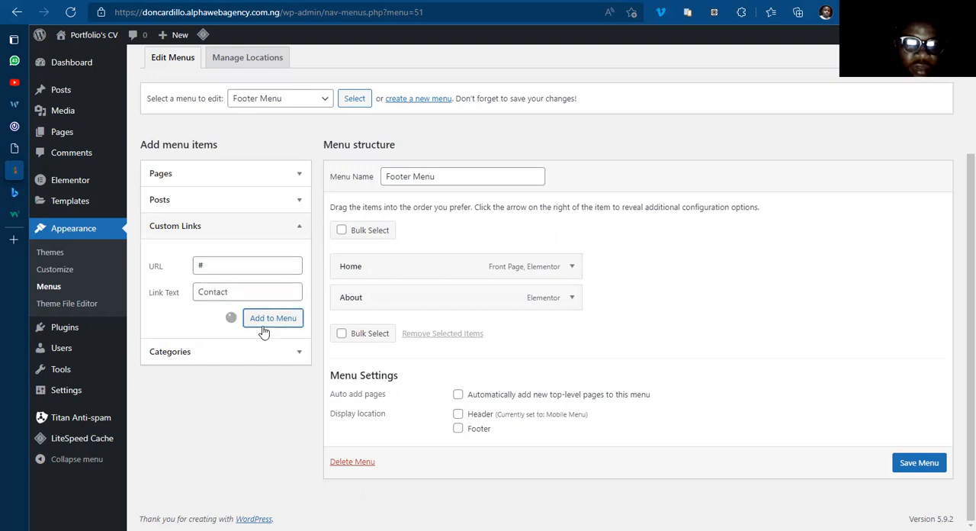
Step: Add a custom link with the URL # and the link text Advertise to the Footer Menu
click(241, 264)
text(#)
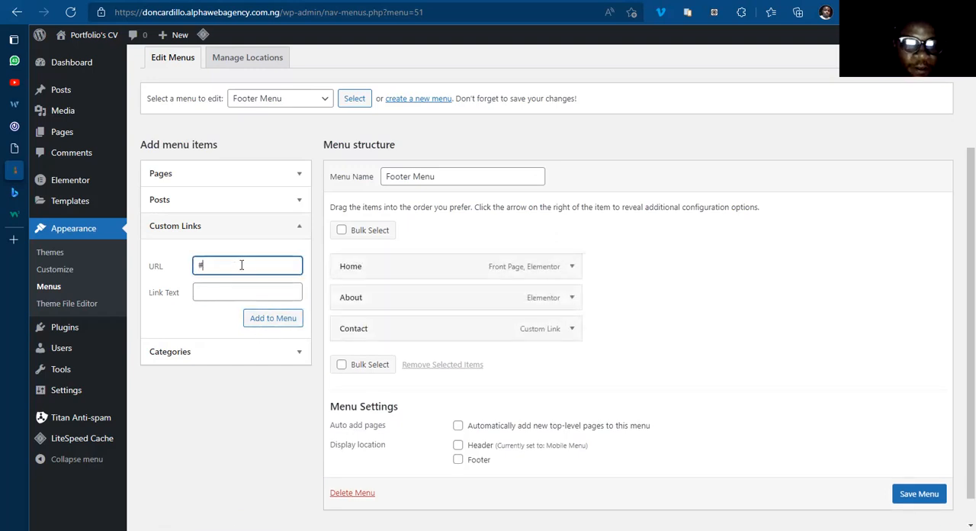
click(228, 294)
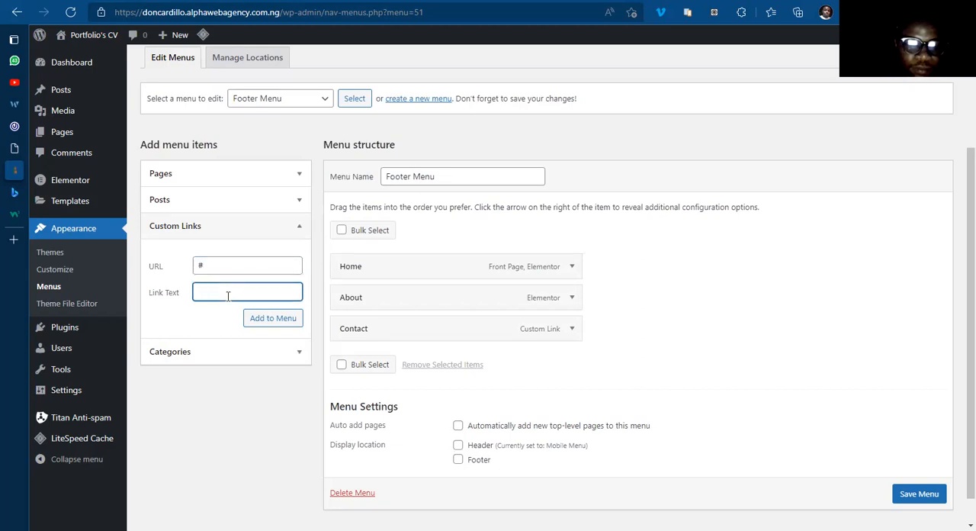
text(Advertise)
click(264, 317)
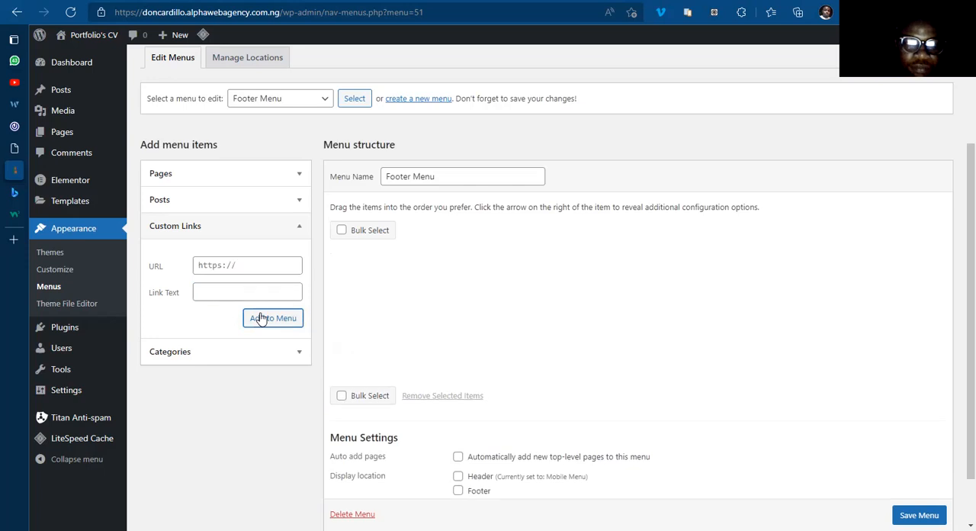
Step: Add a custom link with the URL # and the link text Privacy, and save the Footer Menu
click(212, 263)
text(#)
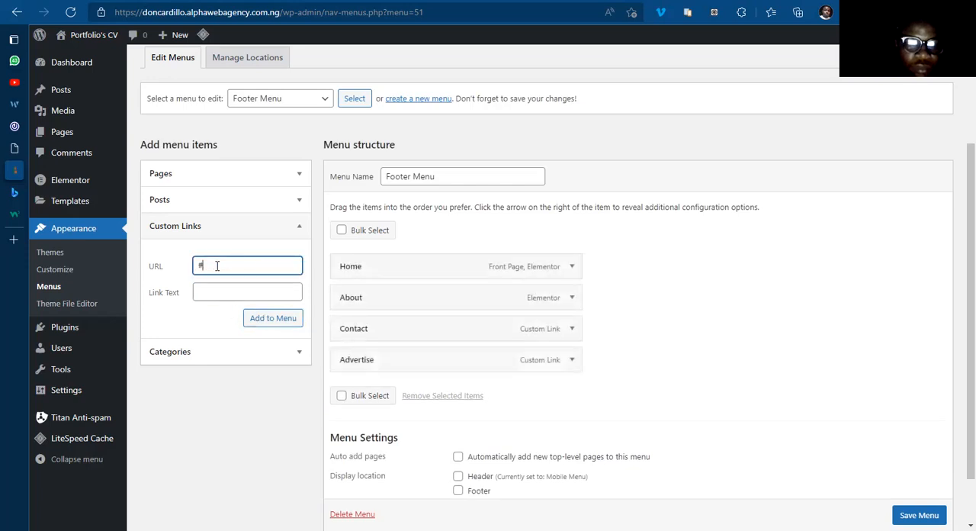
click(217, 287)
text(P)
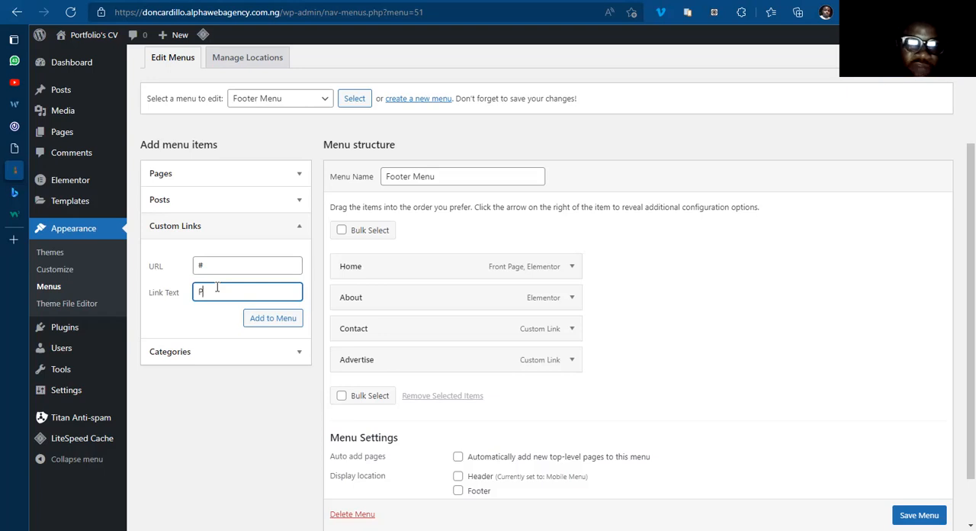
text(rivacy)
click(268, 325)
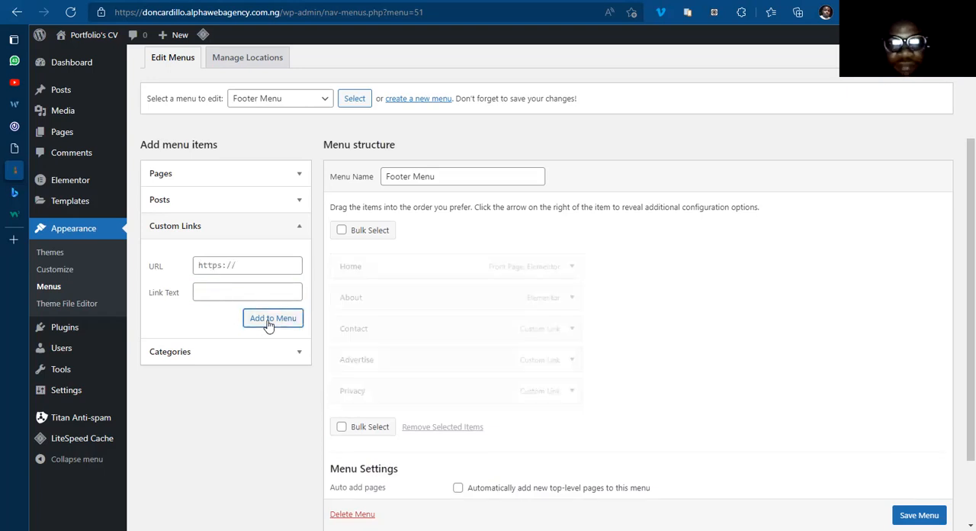
scroll(911, 515, down, 1)
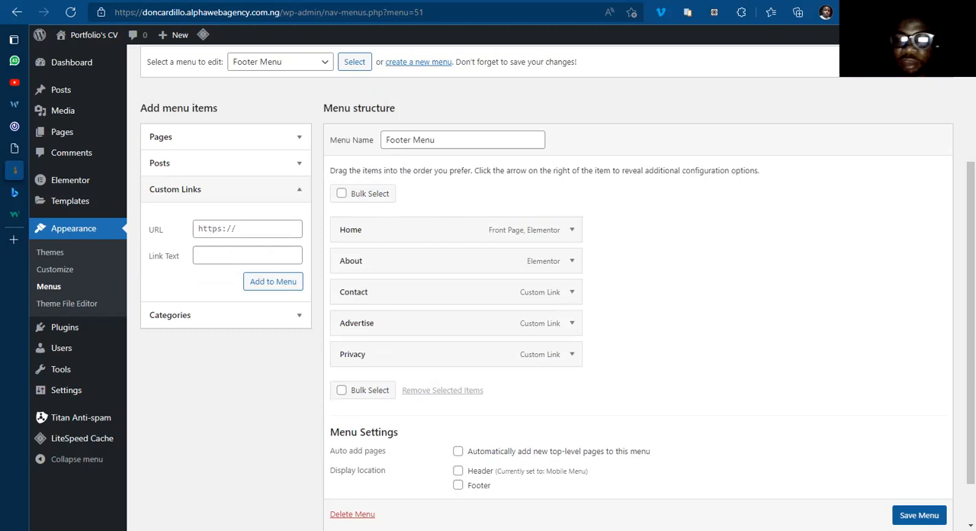
click(911, 515)
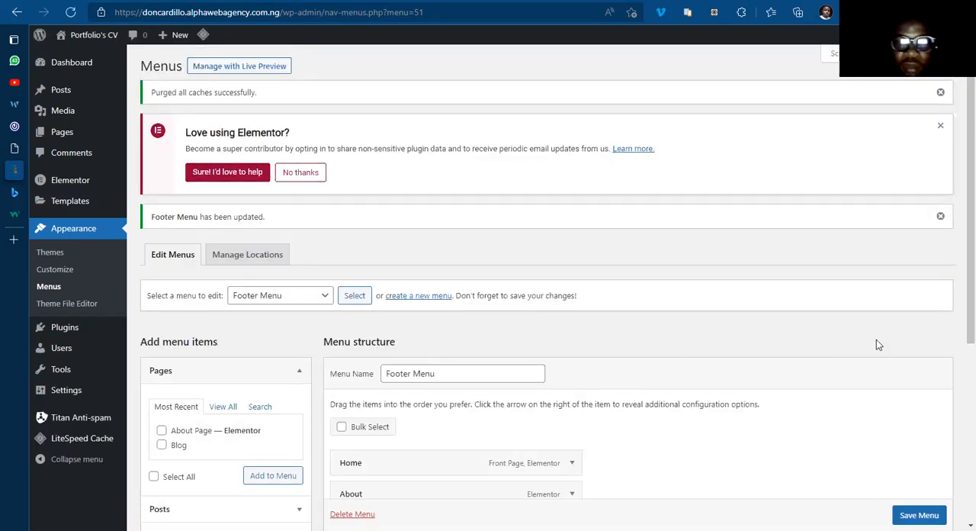
scroll(958, 348, down, 1)
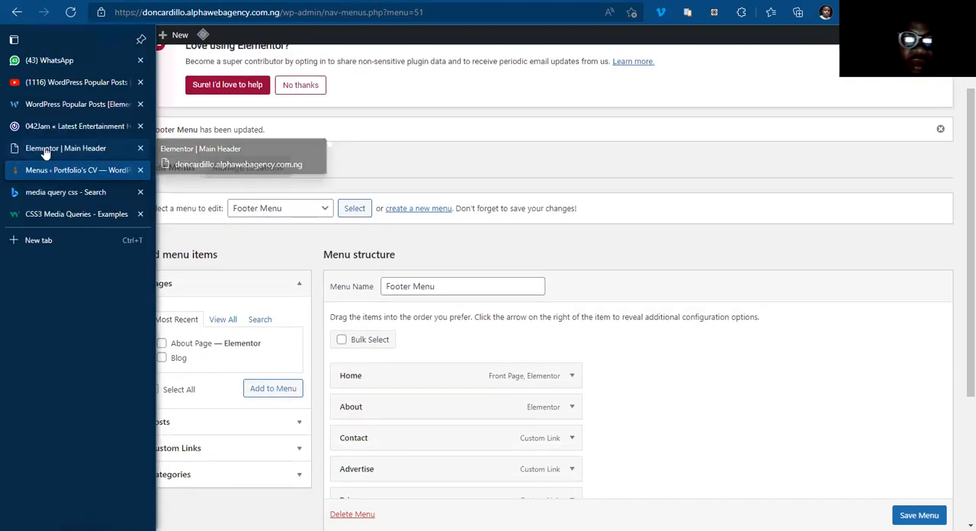
Step: Switch to the Main Header's Elementor tab, exit the editor to the dashboard and open the Theme Builder template list
click(30, 148)
mouse_move(98, 50)
click(41, 37)
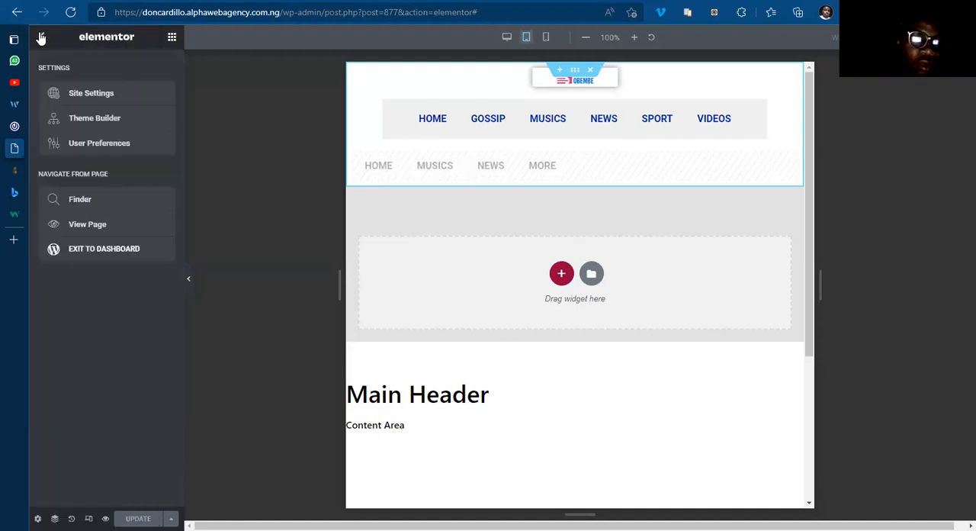
click(87, 252)
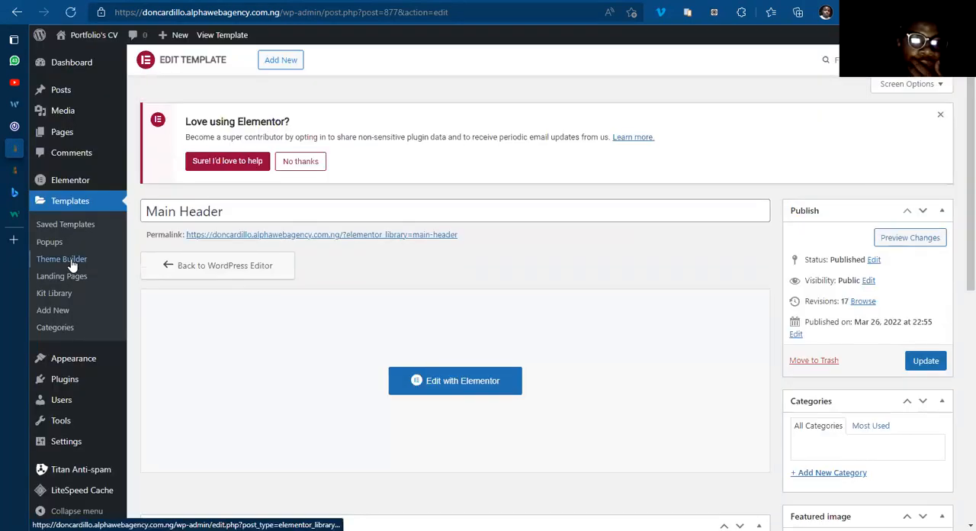
click(70, 263)
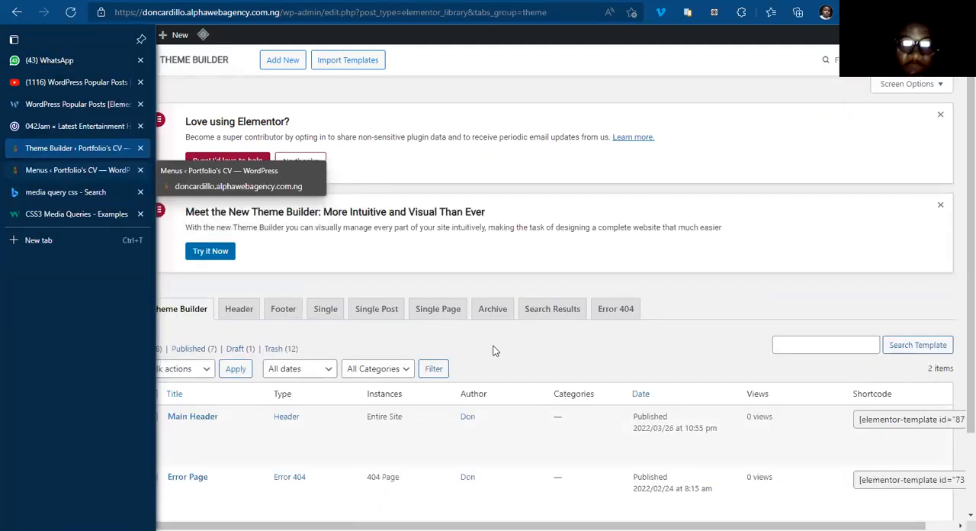
Step: Create a new Theme Builder template of type Footer named Footer Template
scroll(289, 213, down, 2)
click(283, 213)
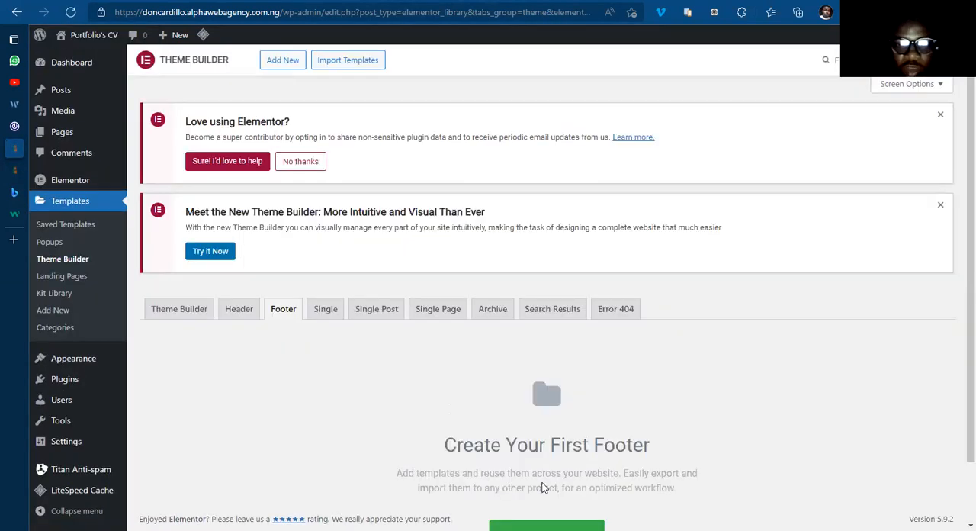
scroll(543, 486, down, 1)
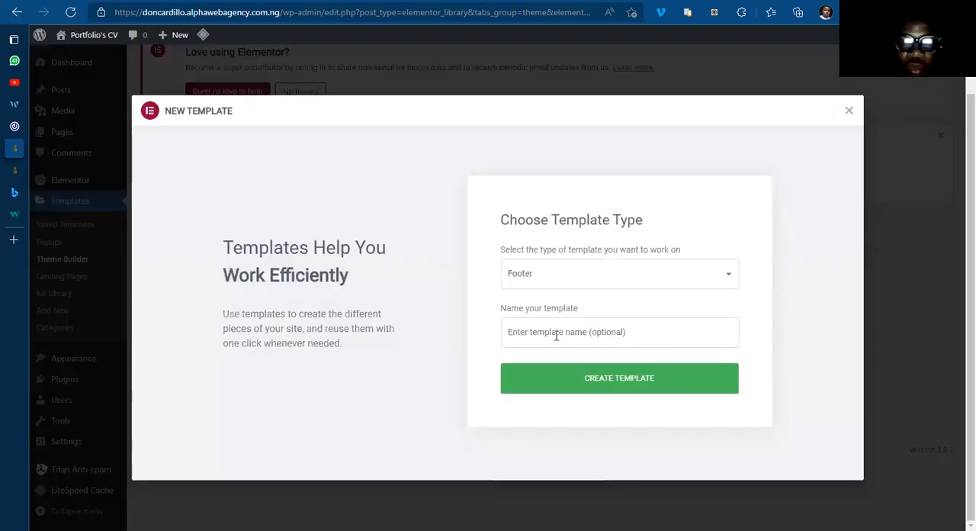
click(555, 333)
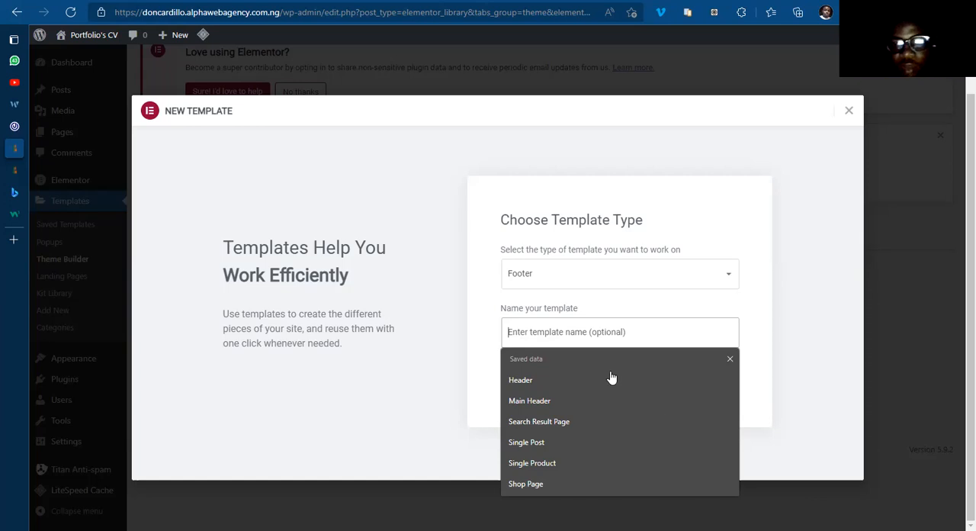
text(Footer Template)
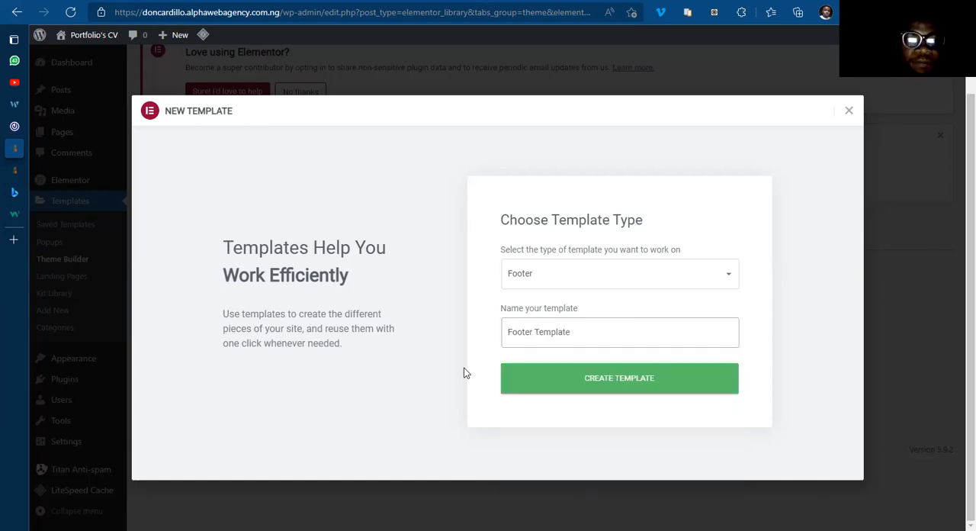
key(Return)
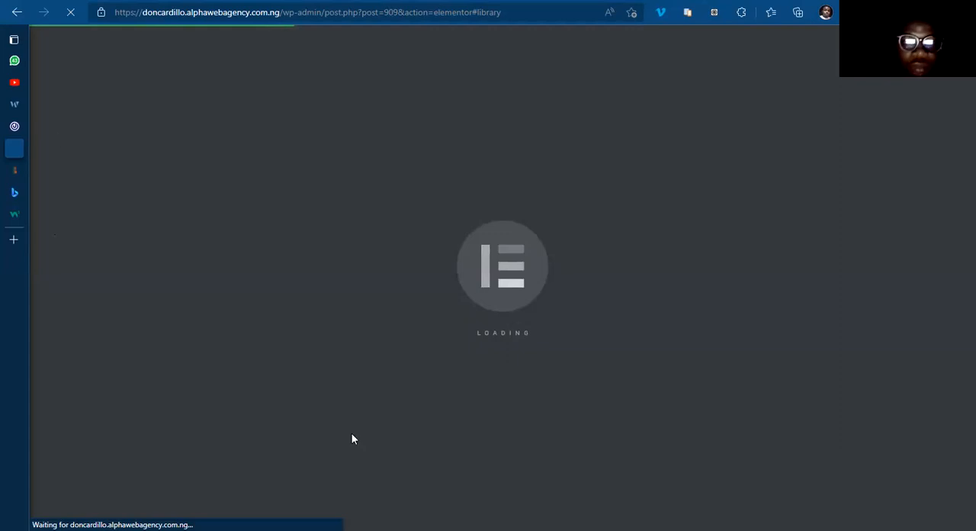
Step: View the footer of the 042jam.com reference page and return to the Footer Template editor
click(50, 128)
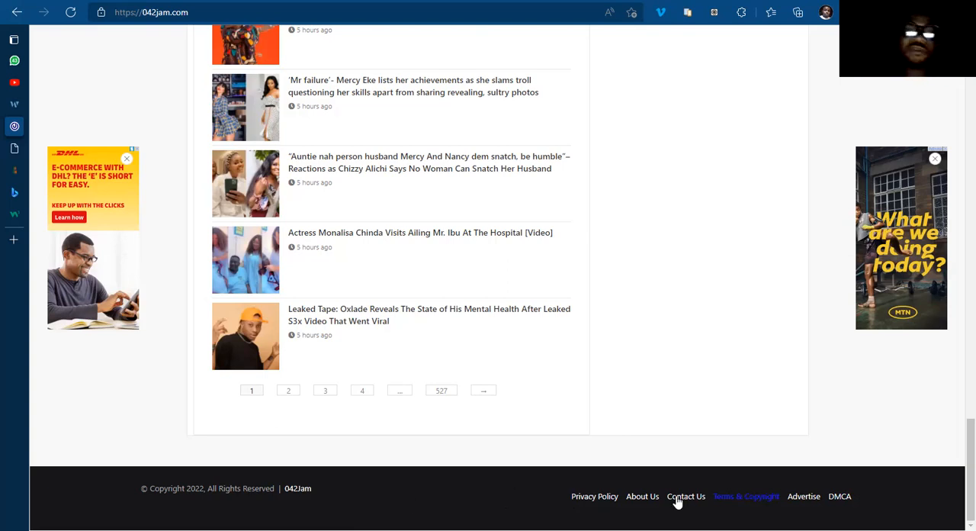
mouse_move(12, 156)
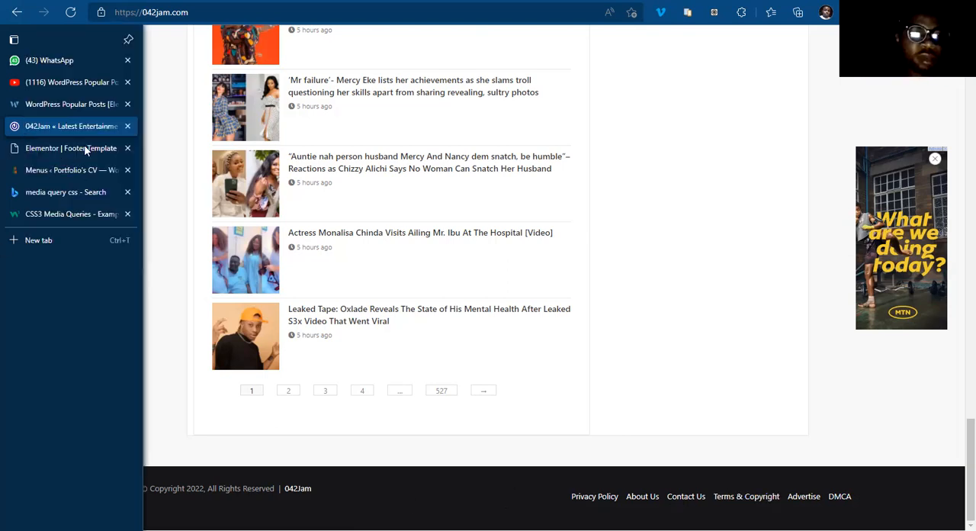
click(85, 148)
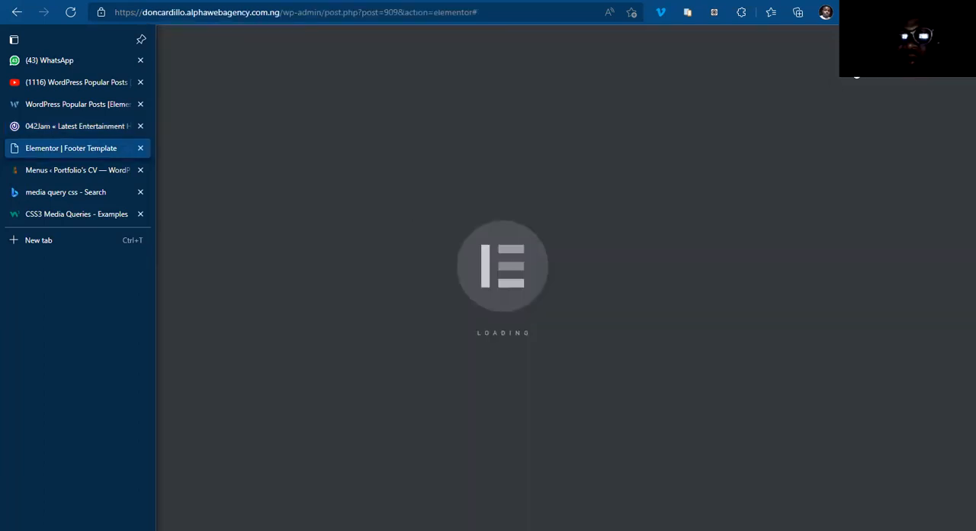
Step: Close the template library and add a single-column section to the Footer Template
click(854, 64)
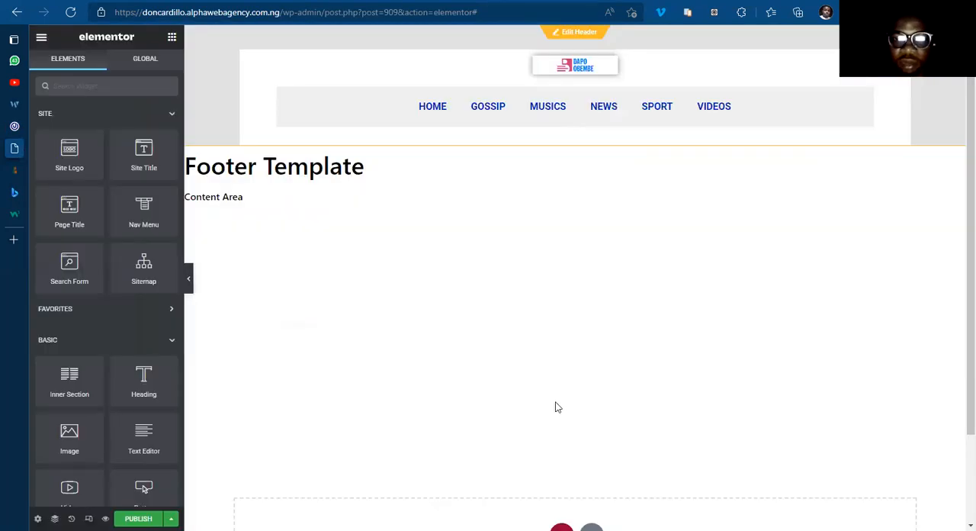
scroll(566, 435, down, 2)
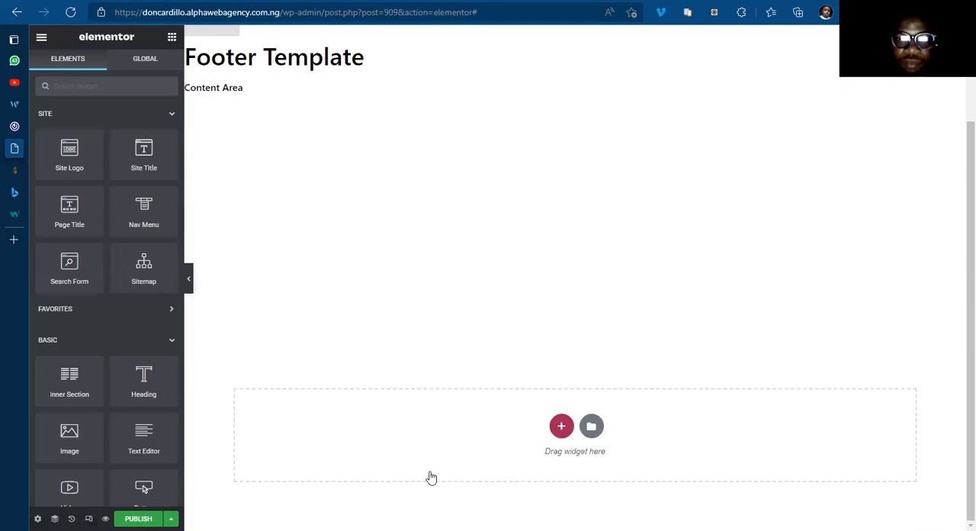
click(561, 426)
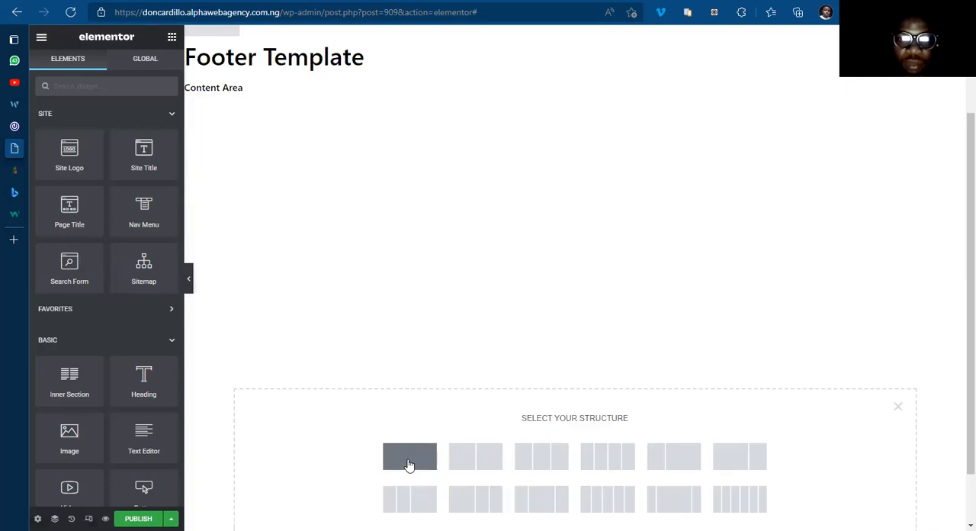
click(413, 458)
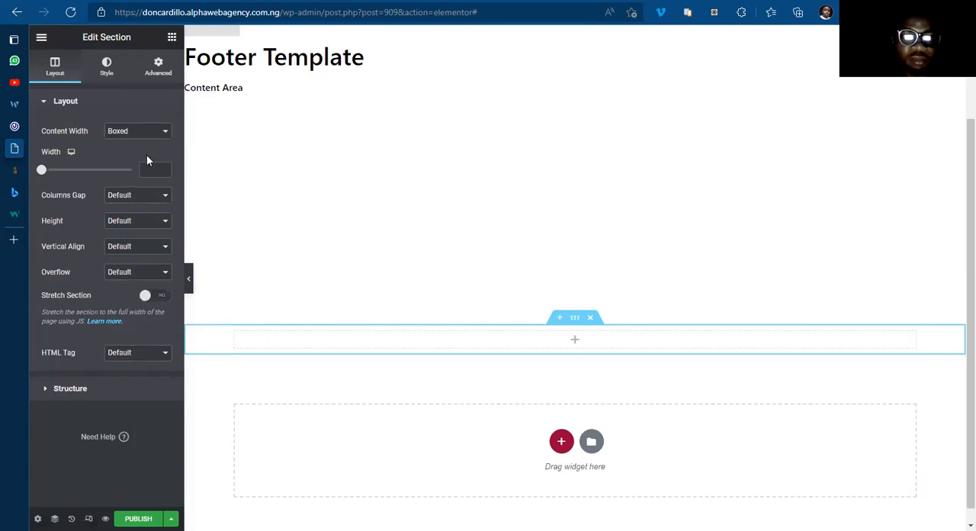
Step: Give the new footer section a classic background in black
click(146, 132)
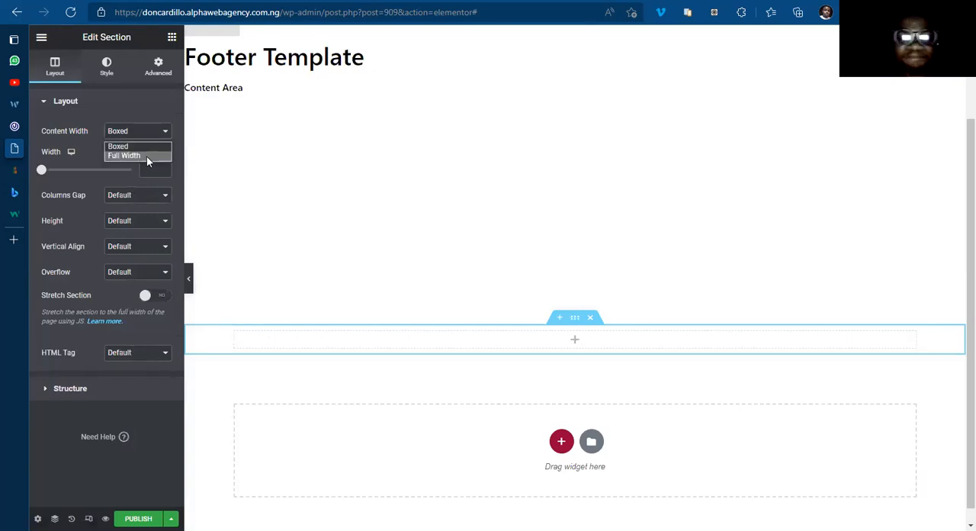
click(104, 76)
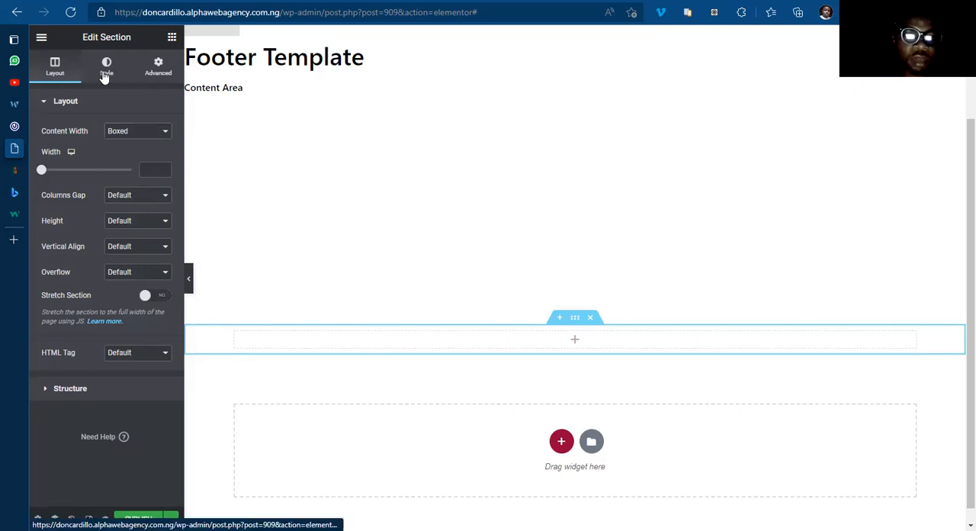
click(115, 157)
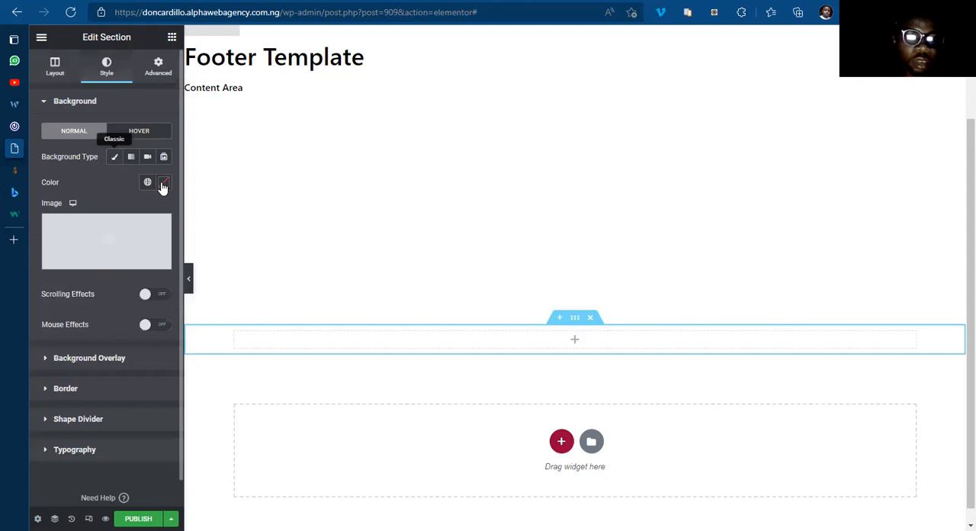
click(163, 183)
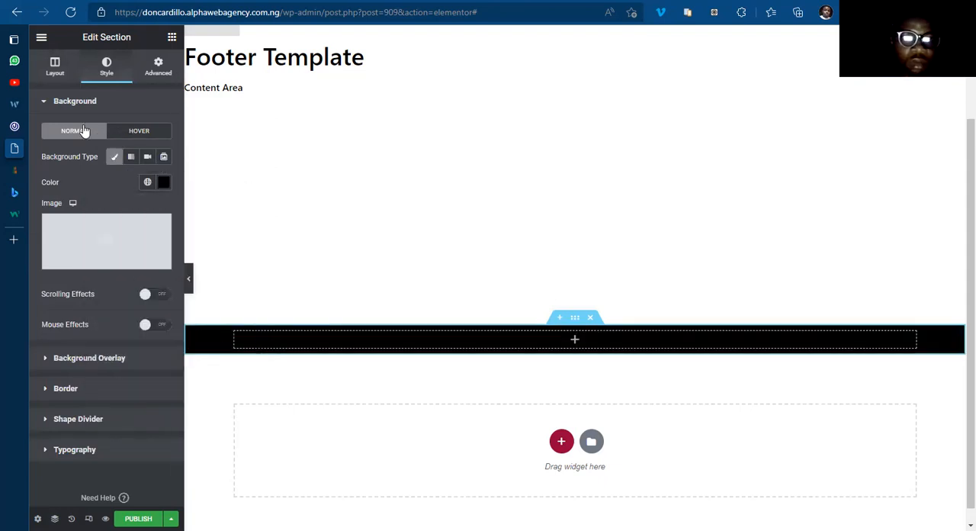
Step: Set the footer section's height to Min Height with a minimum of 200 px
click(55, 75)
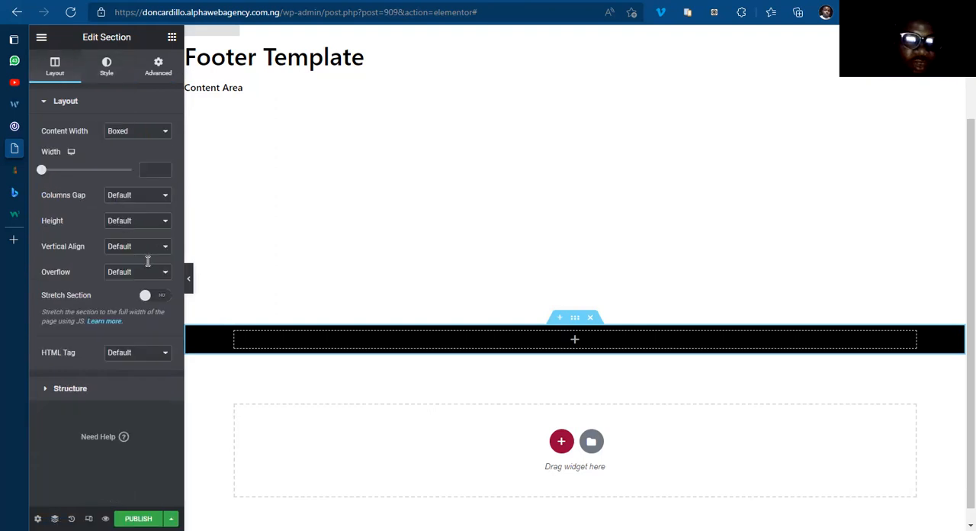
click(148, 259)
text(300)
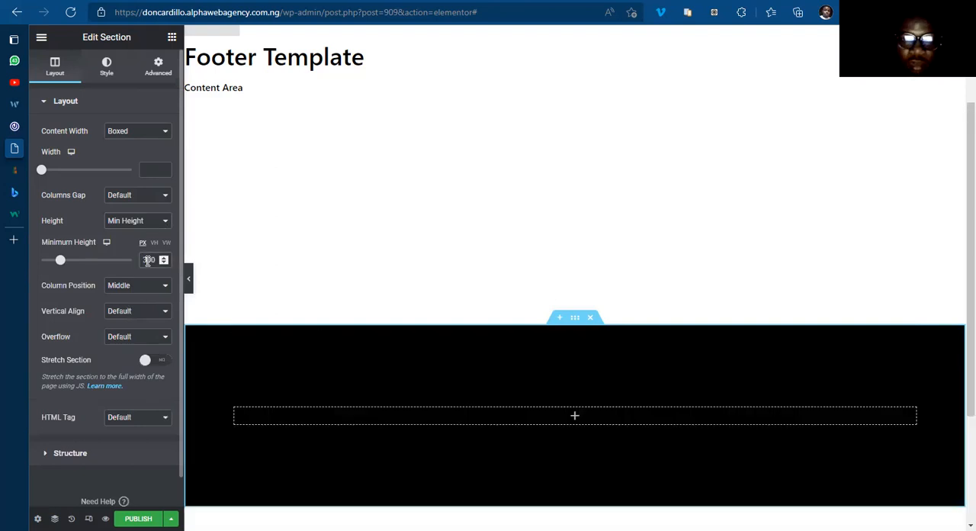
key(BackSpace)
text(2)
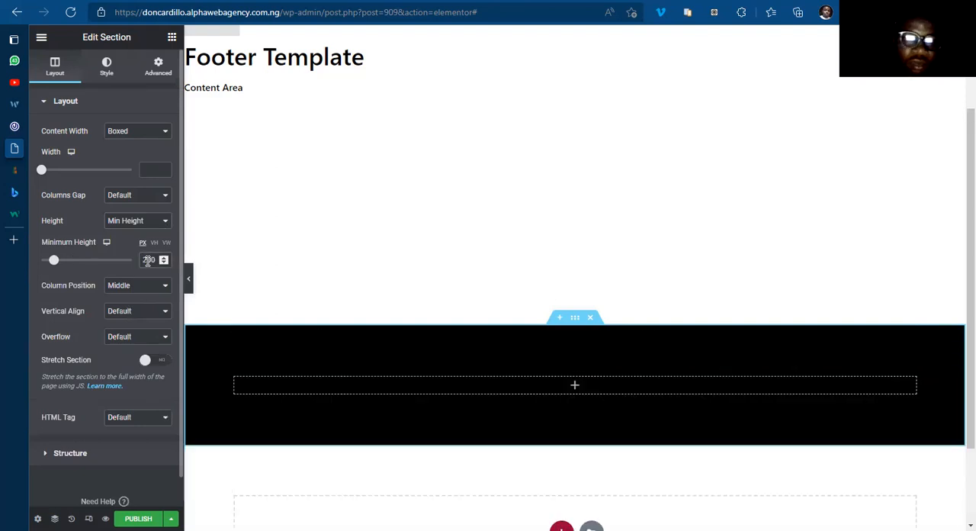
Step: Add a Text Editor widget inside the black footer section's column and show its style settings
click(576, 386)
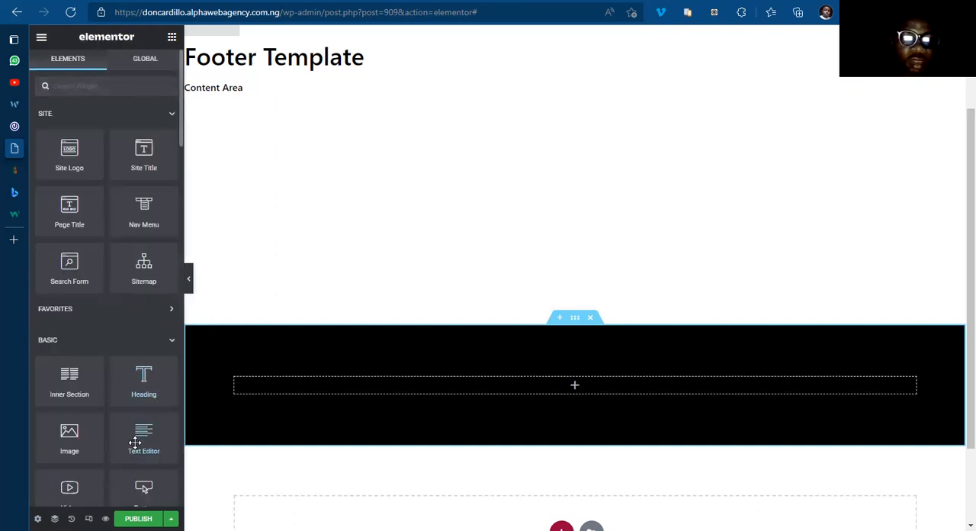
drag(134, 443, 550, 391)
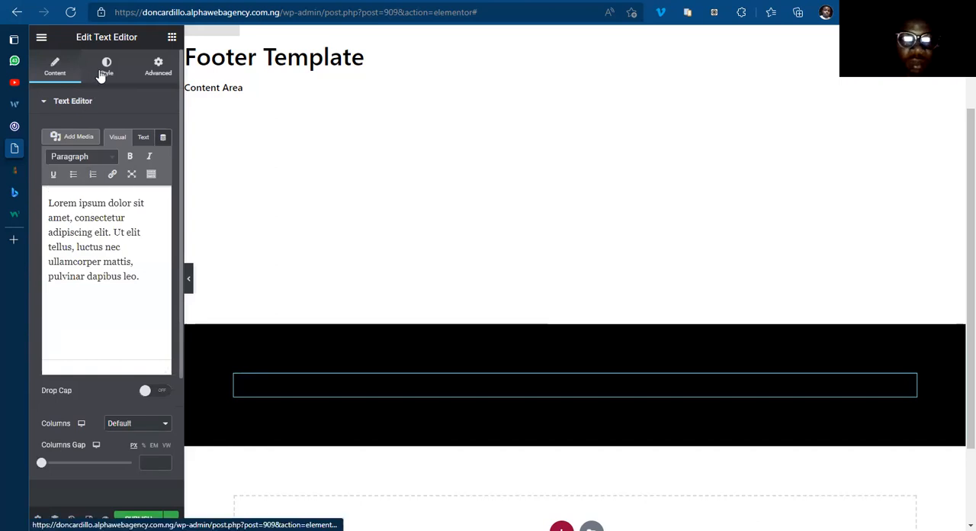
click(106, 67)
Step: Copy the text "© Copyright 2022, All Rights Reserved" from the footer of the 042jam.com page
click(36, 124)
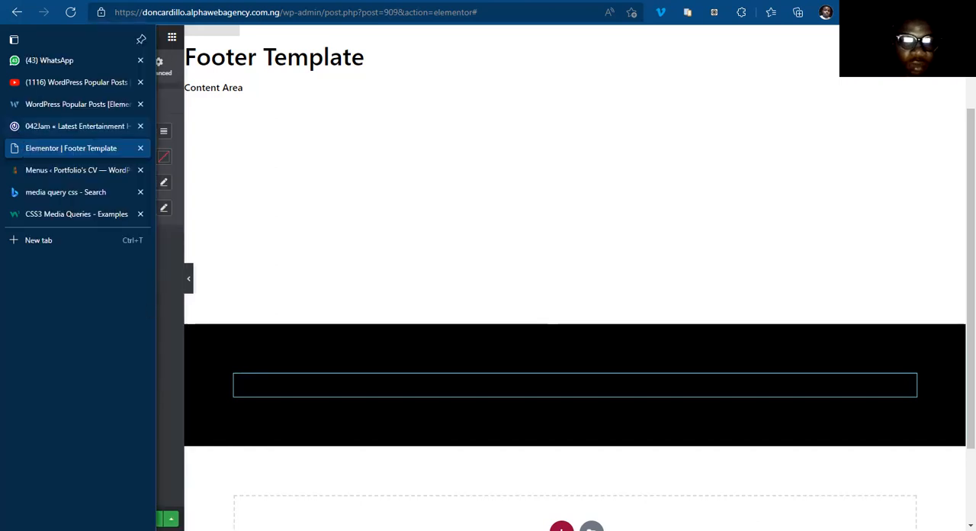
mouse_move(141, 488)
mouse_down()
mouse_move(289, 492)
mouse_move(129, 488)
mouse_up()
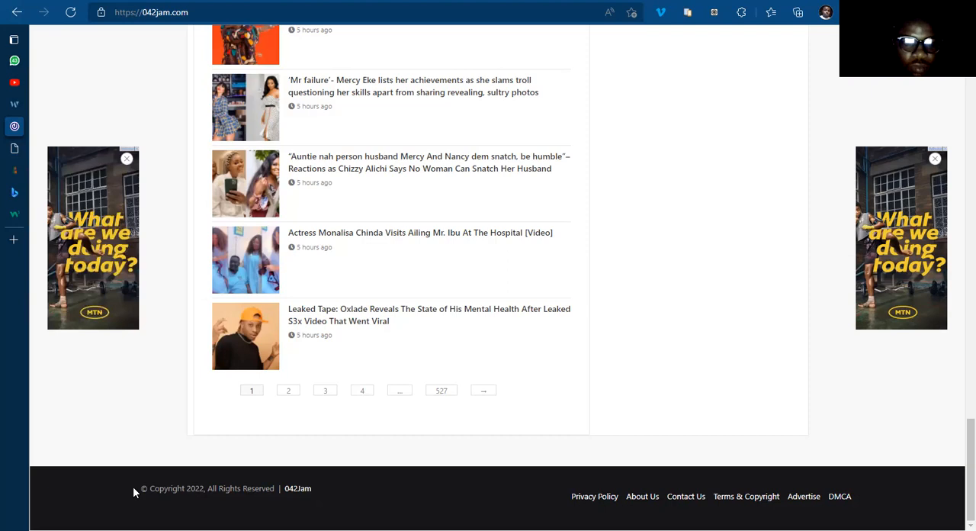
drag(141, 489, 275, 489)
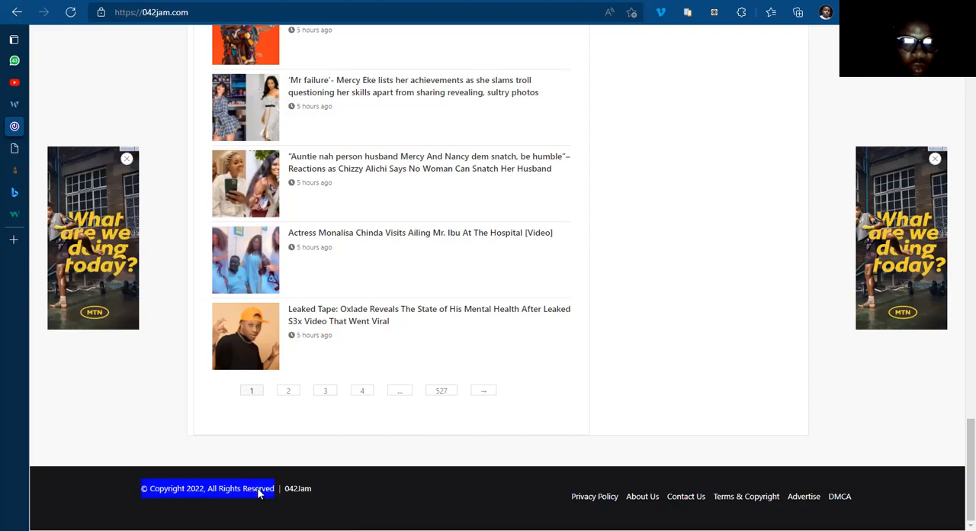
right_click(260, 490)
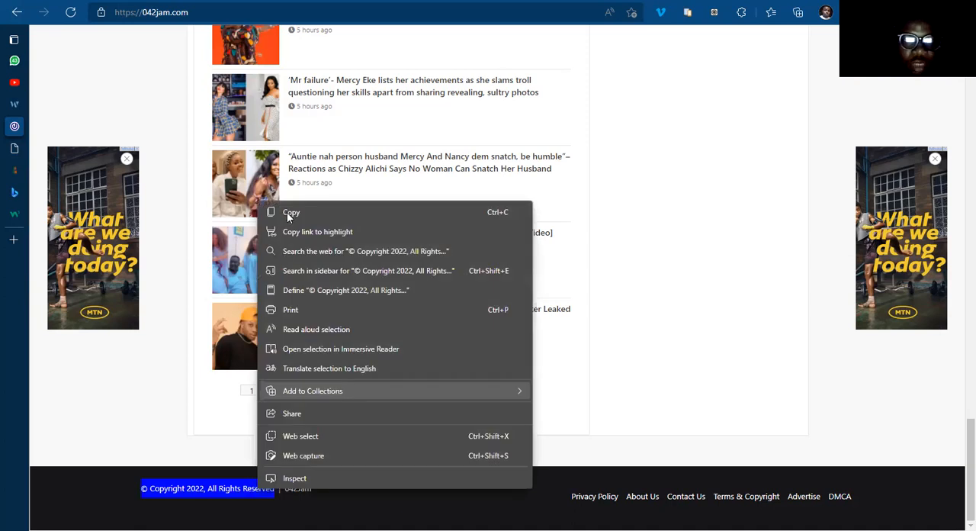
click(287, 213)
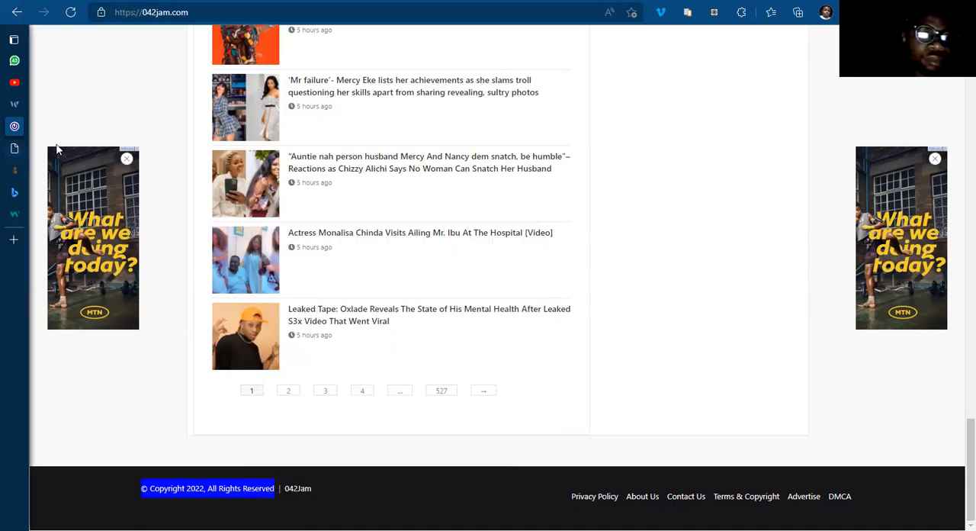
Step: Replace the footer widget's placeholder text with "© Copyright 2022, All Rights Reserved | Don's Blog."
mouse_move(72, 214)
click(68, 145)
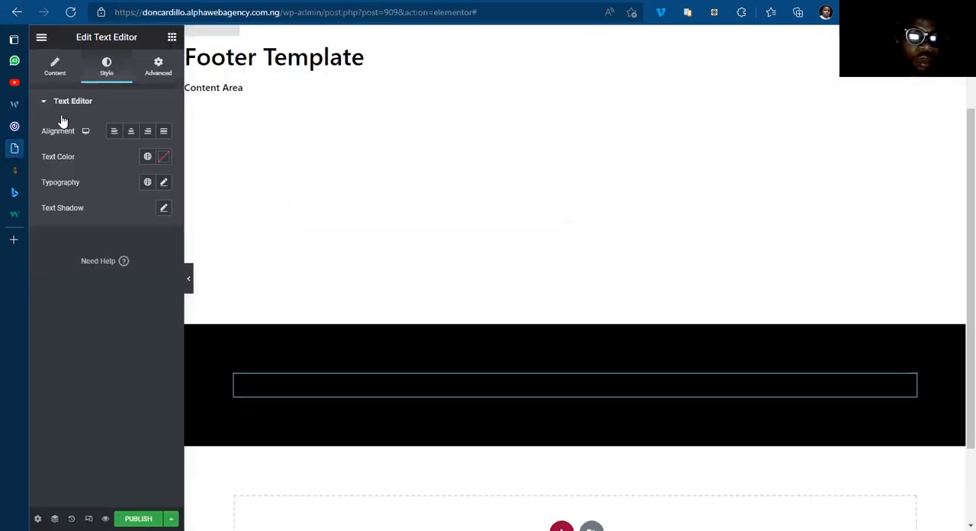
click(56, 67)
click(86, 222)
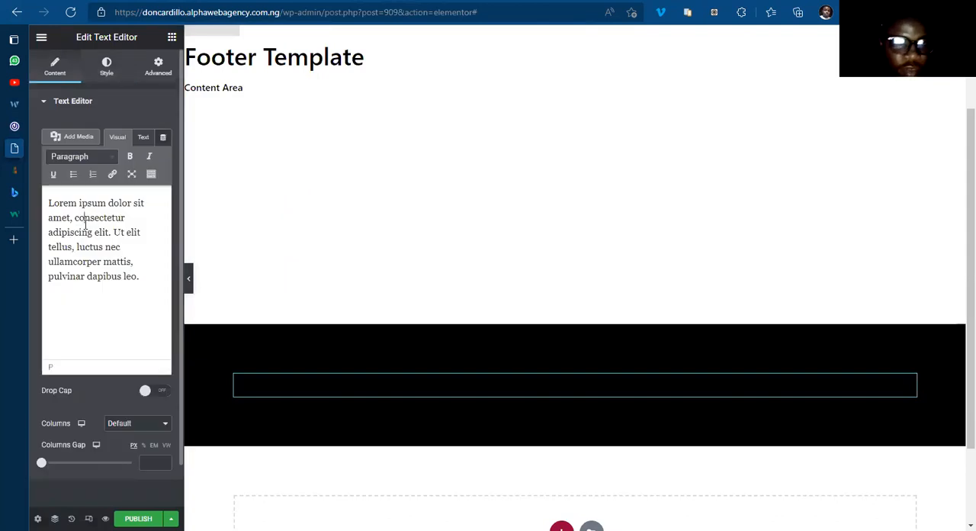
key(ctrl+a)
key(ctrl+v)
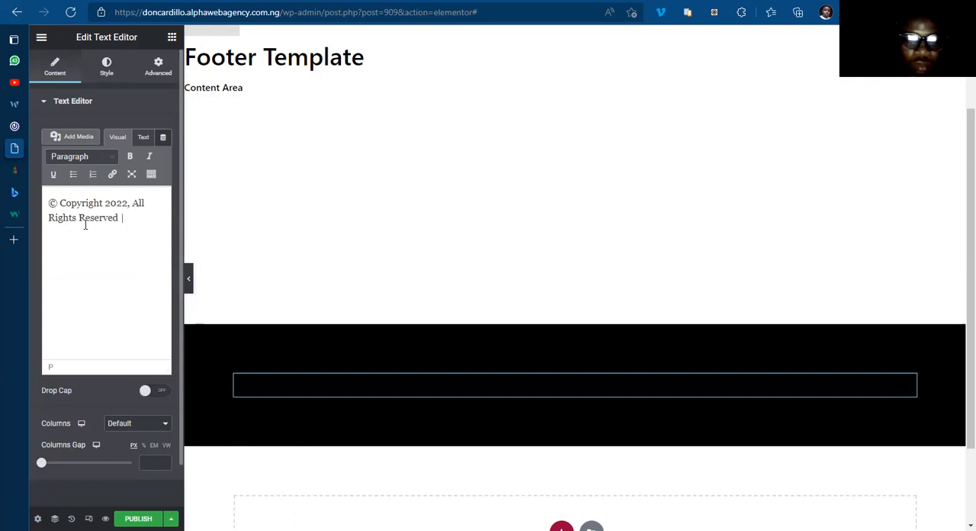
text(| Don's Blog)
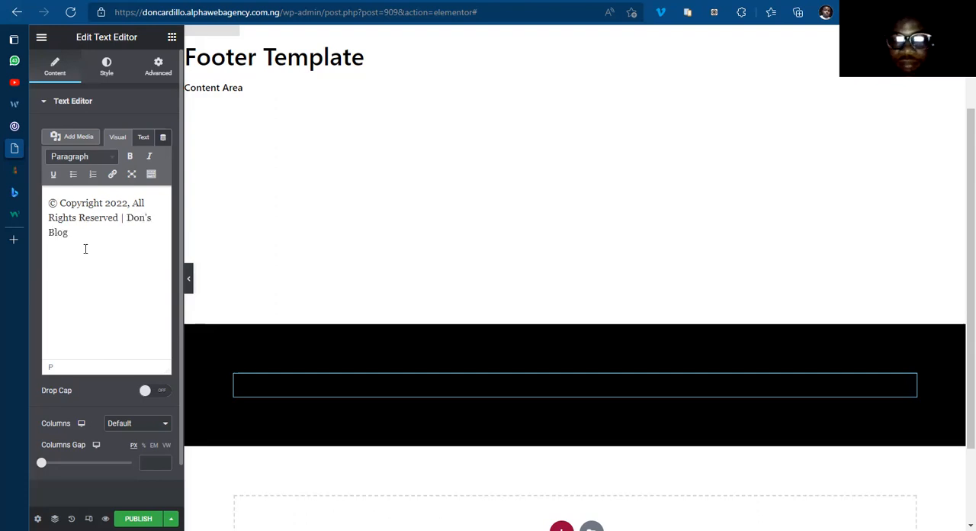
text(.)
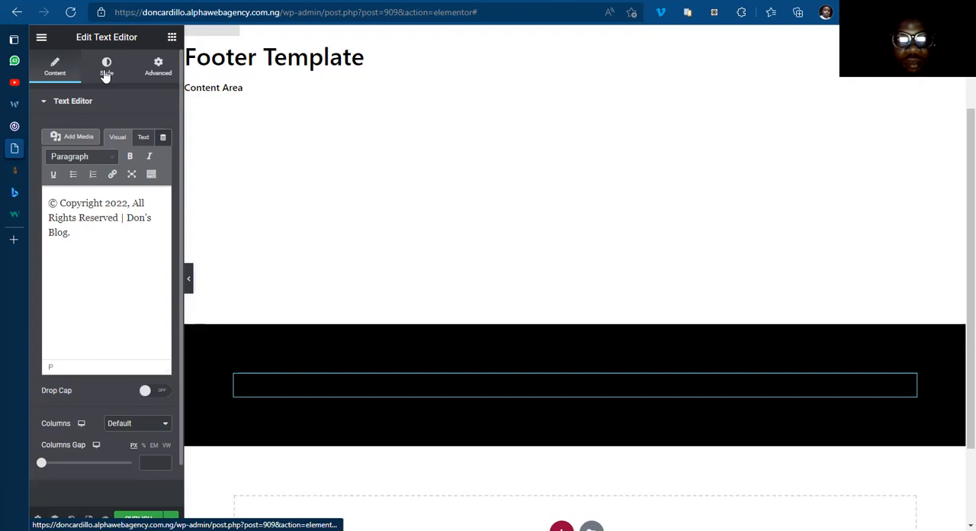
Step: Center the copyright text and set its text color to white
click(106, 70)
click(130, 133)
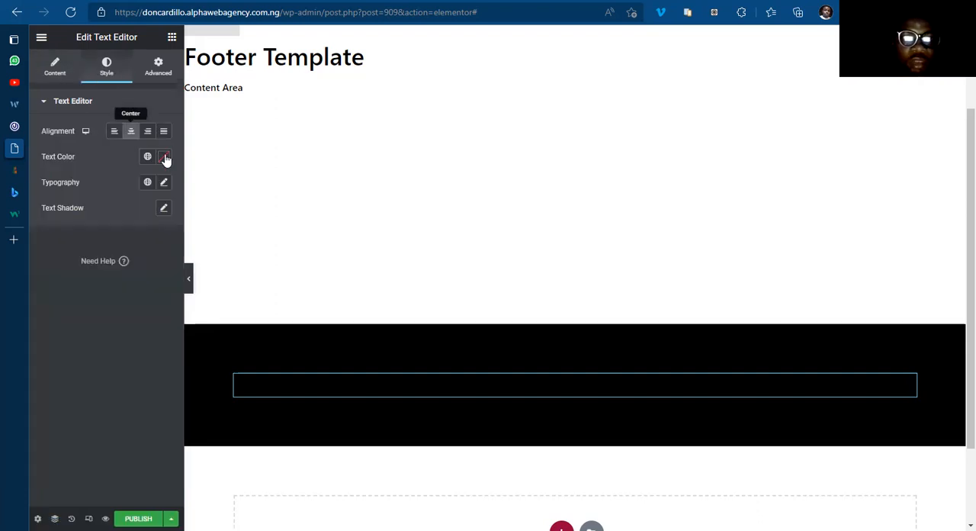
click(165, 157)
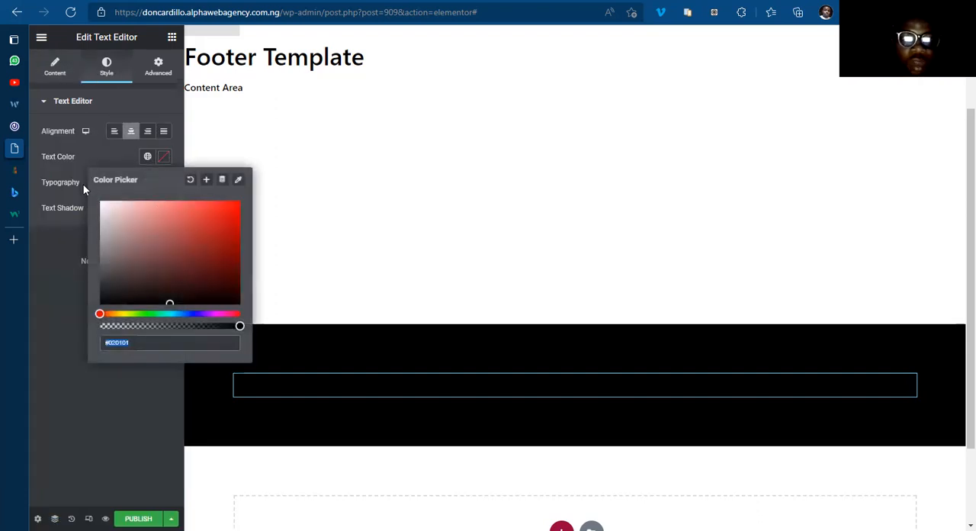
key(ctrl+v)
click(165, 158)
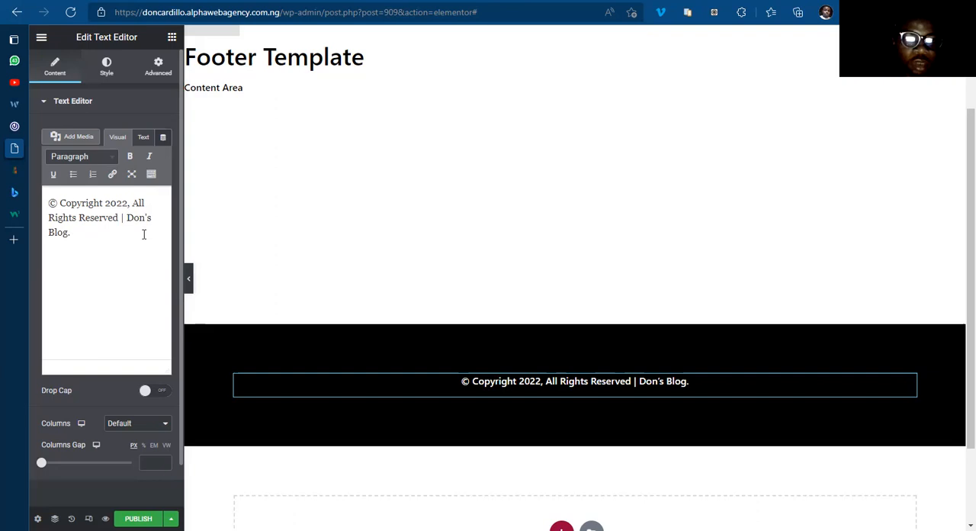
Step: Link the words "Don's Blog." in the copyright text to the URL /, without italics
drag(127, 219, 70, 233)
click(150, 158)
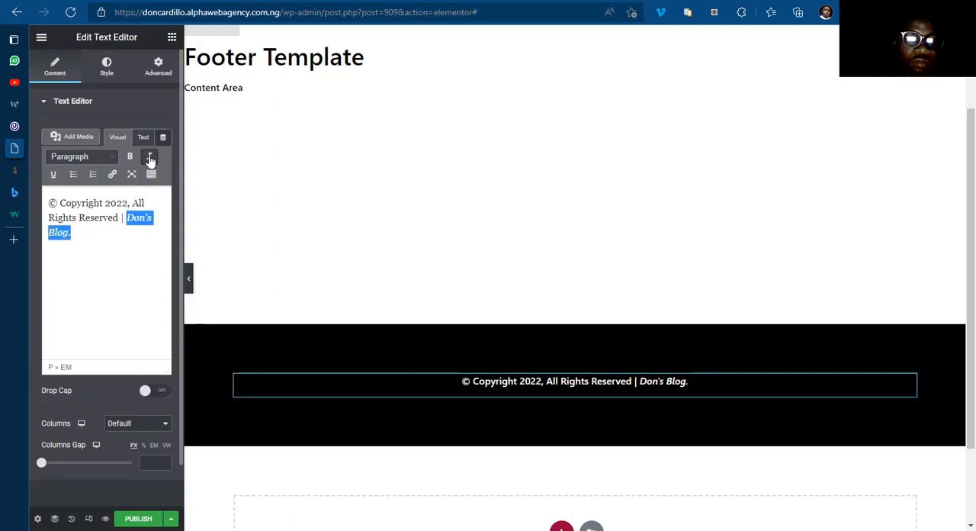
click(113, 174)
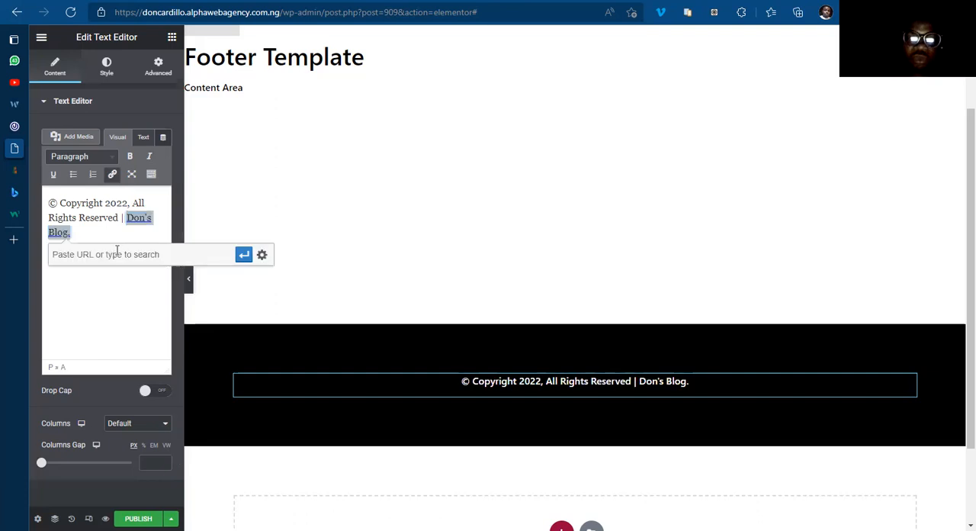
text(/)
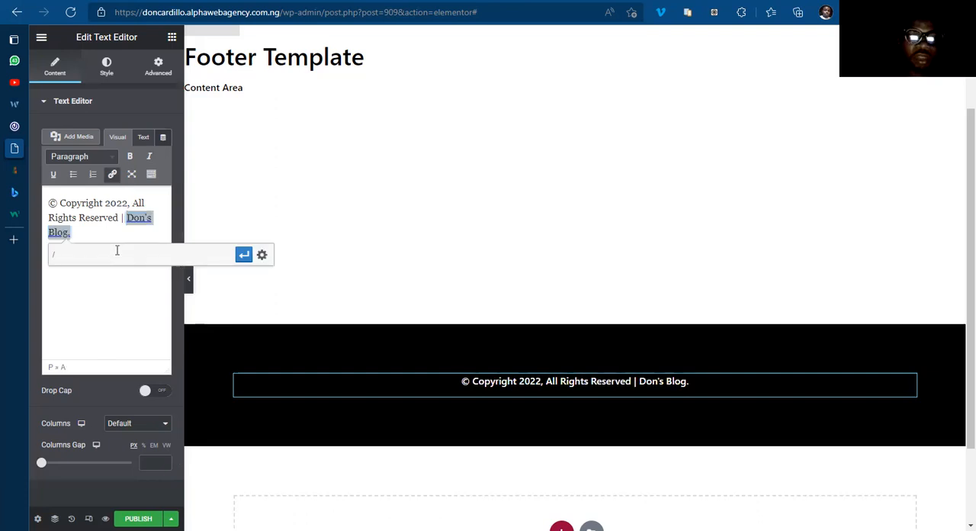
click(242, 254)
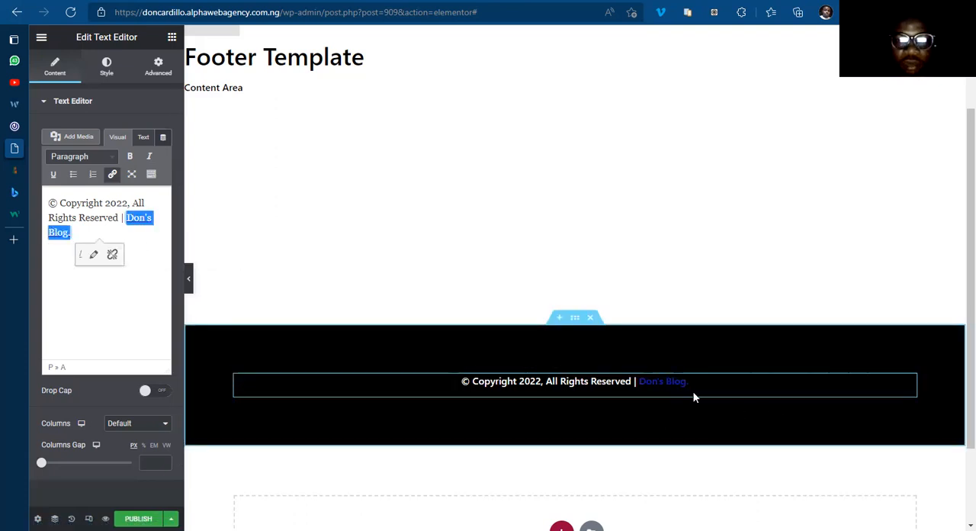
click(117, 290)
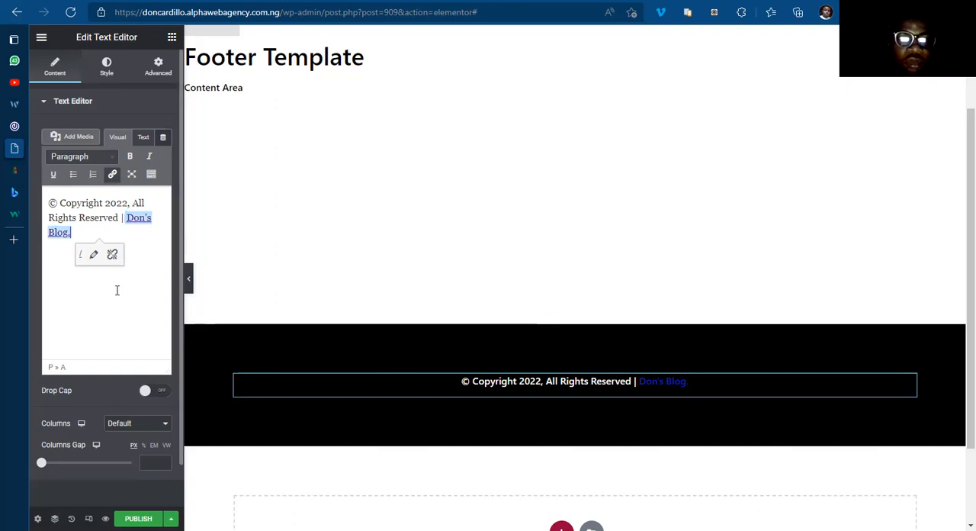
click(97, 218)
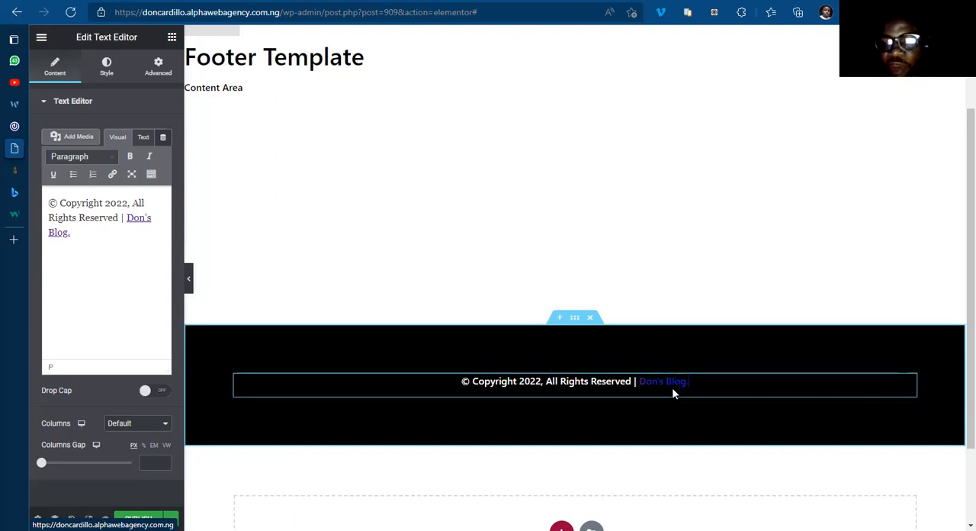
scroll(542, 210, up, 2)
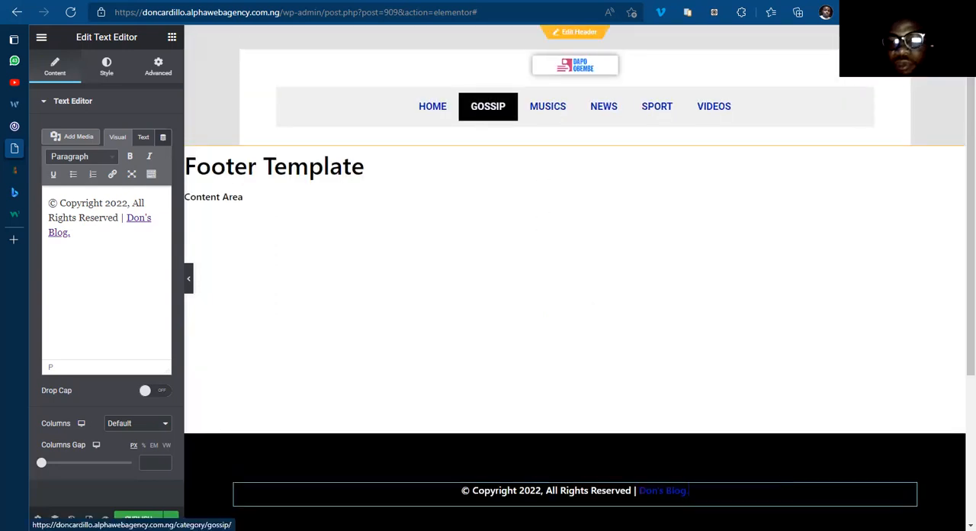
double_click(662, 491)
click(429, 492)
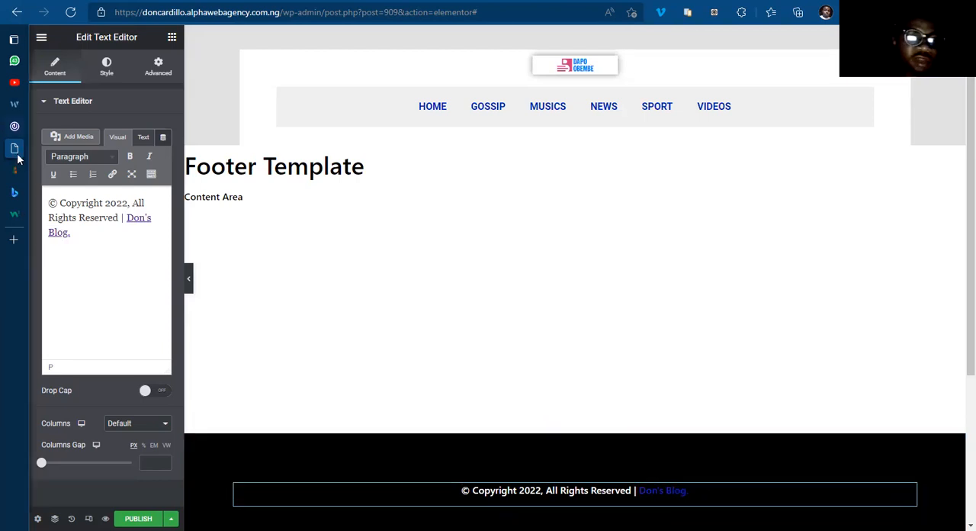
mouse_move(59, 174)
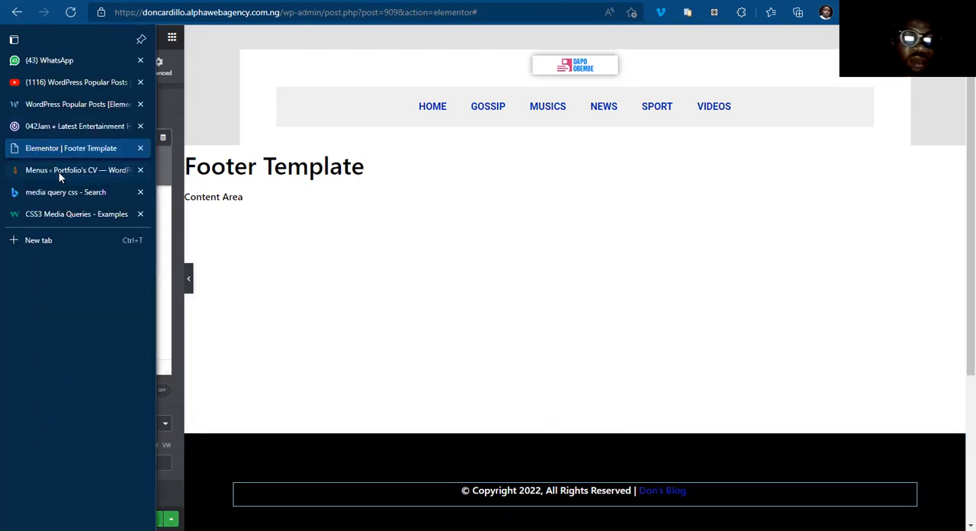
click(677, 493)
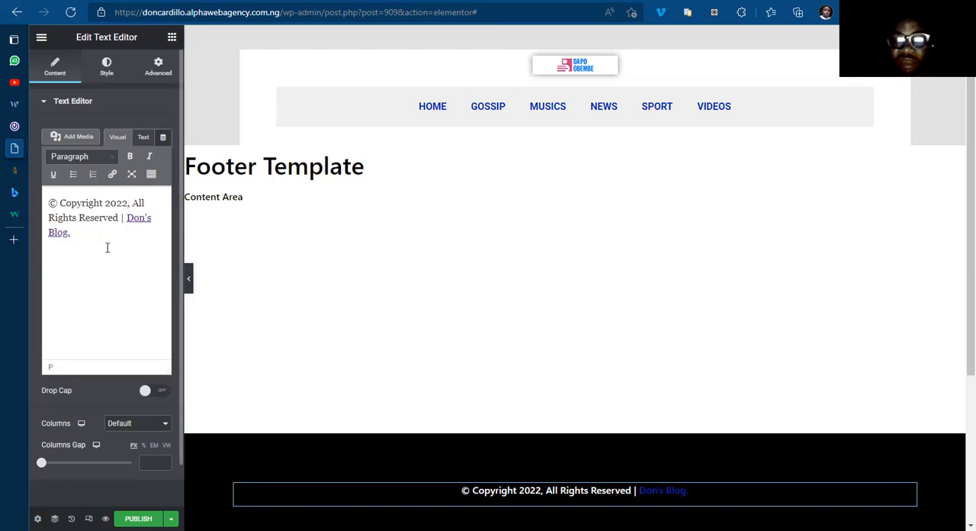
Step: Add a Nav Menu widget with Footer Menu below the copyright text, centered and using the Text pointer
click(172, 38)
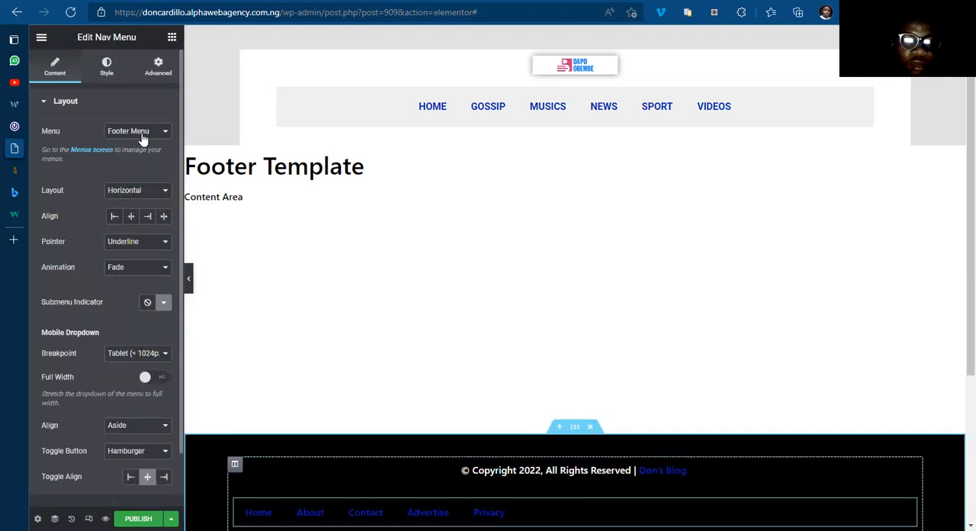
click(131, 217)
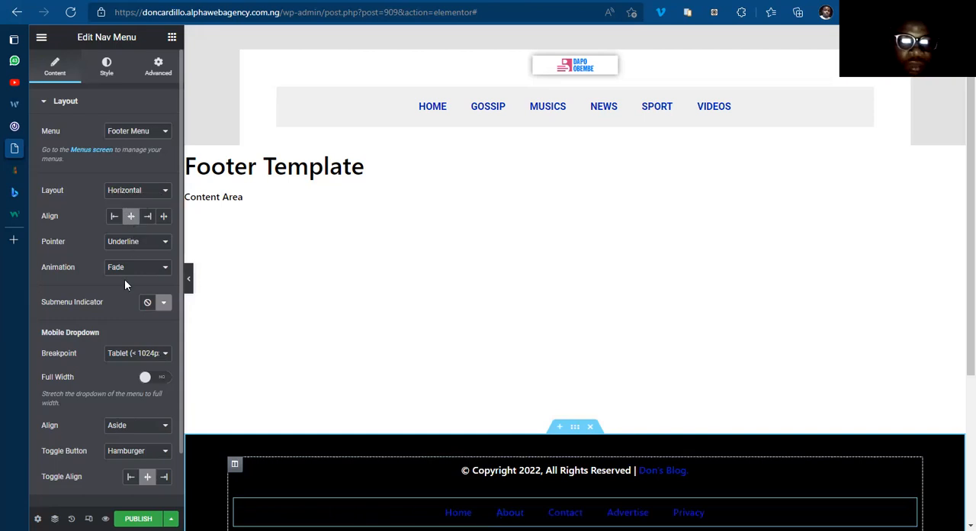
click(124, 316)
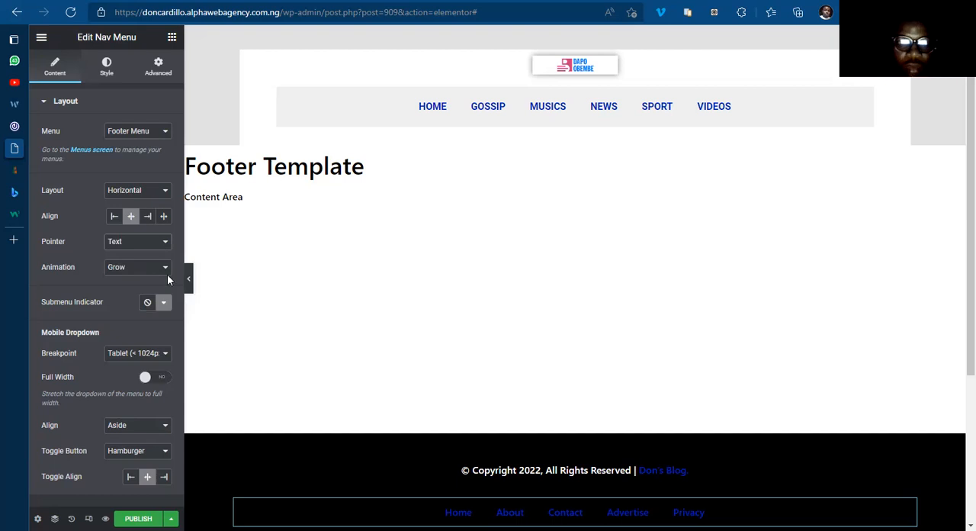
click(155, 247)
click(557, 486)
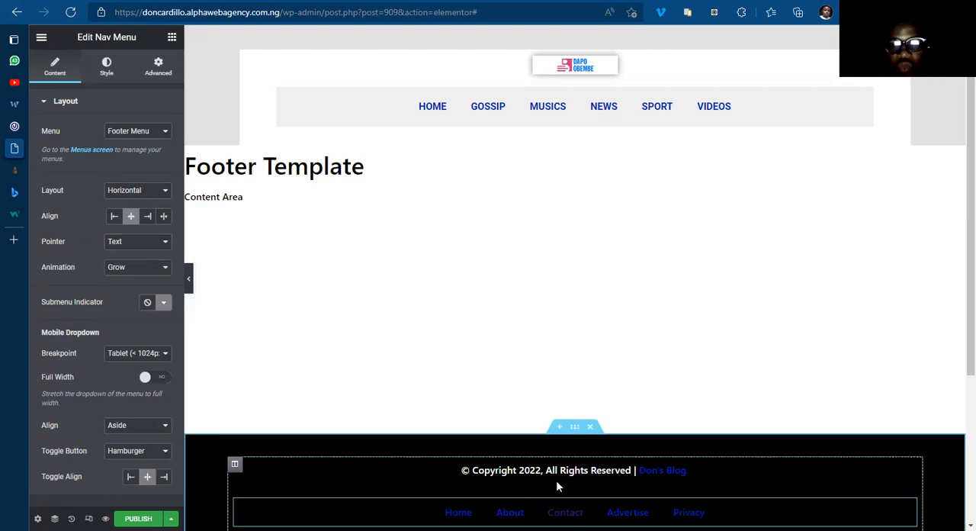
Step: Check the footer on 042jam.com for reference and set the footer menu's mobile dropdown breakpoint to None
click(35, 128)
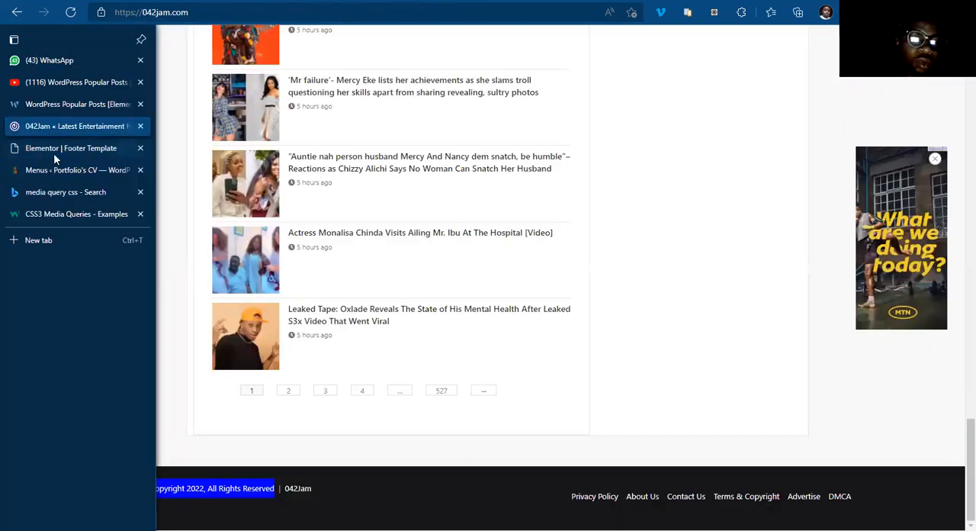
click(53, 151)
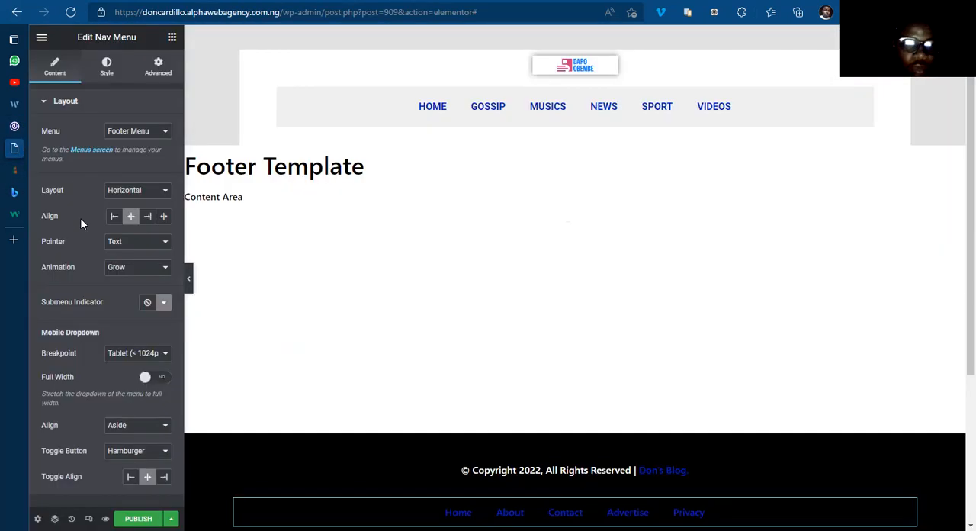
click(134, 353)
click(125, 385)
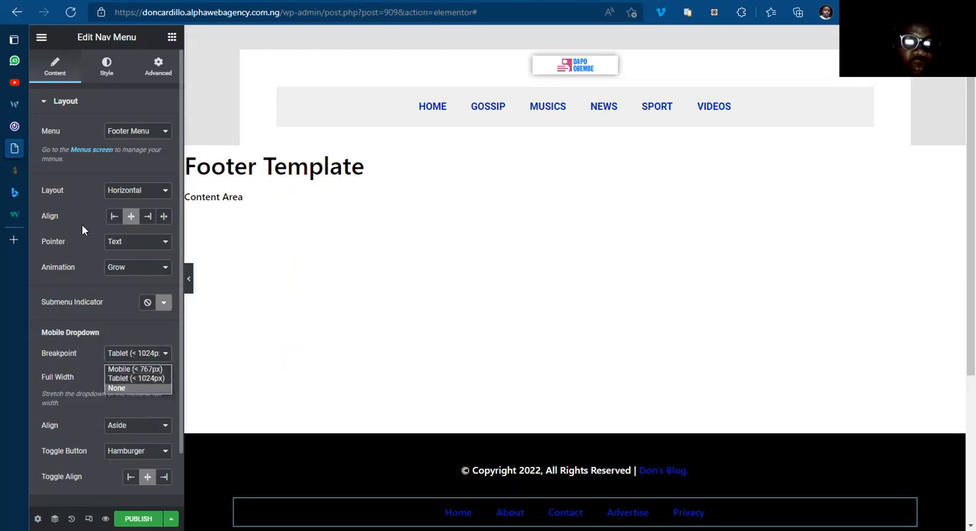
Step: Set the footer menu's normal text color to #FFFFFF
click(107, 73)
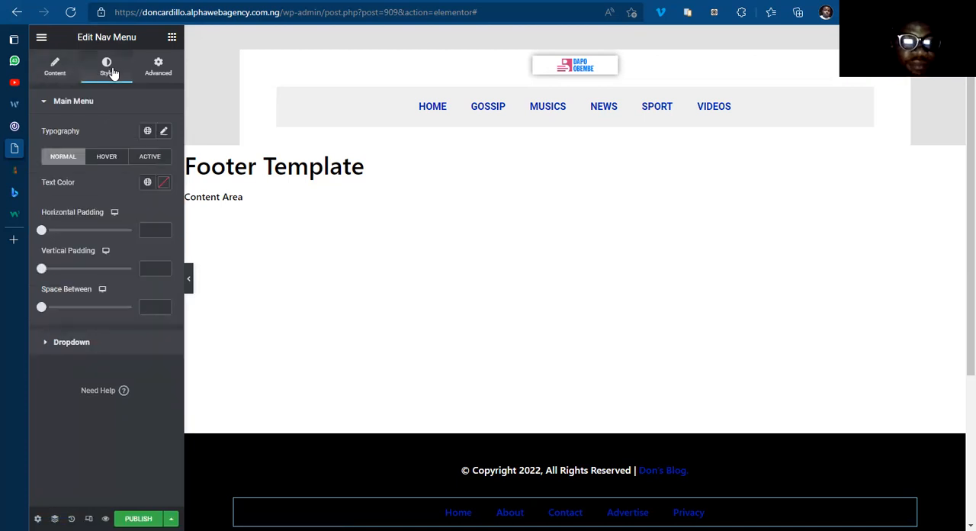
click(166, 186)
text(#FFFFFF)
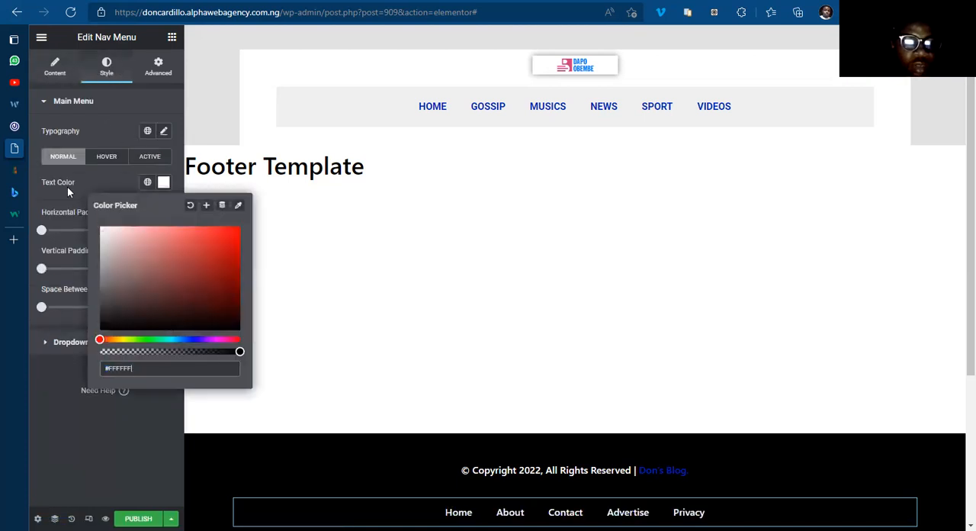
click(164, 184)
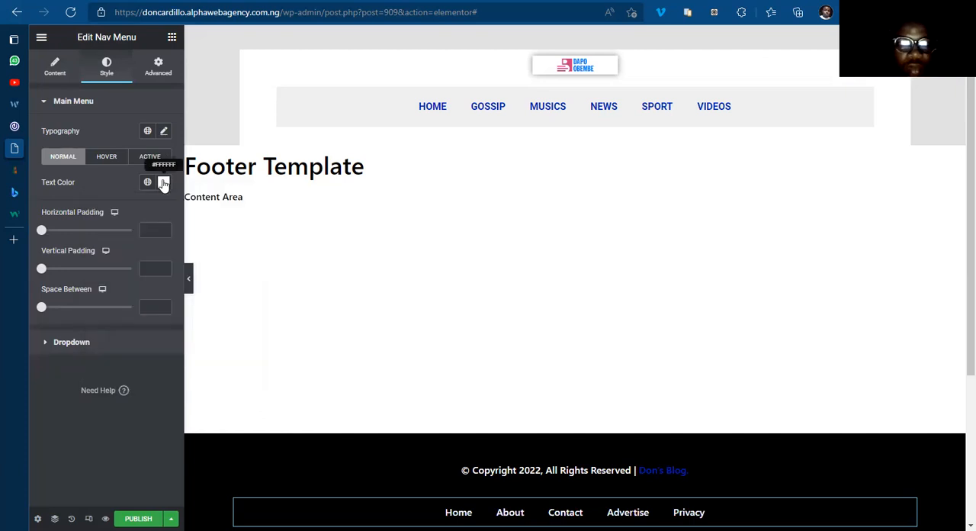
Step: Set the footer menu's font family to Roboto
click(164, 132)
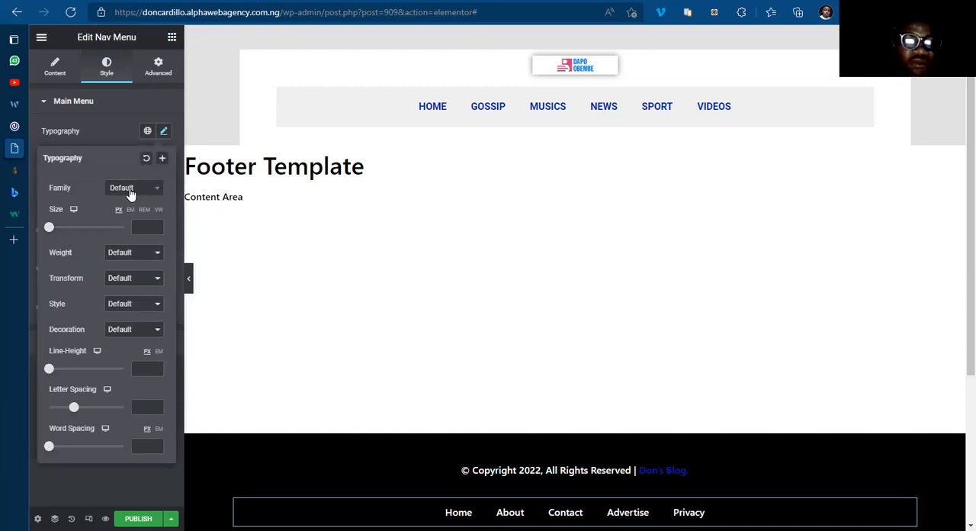
click(132, 191)
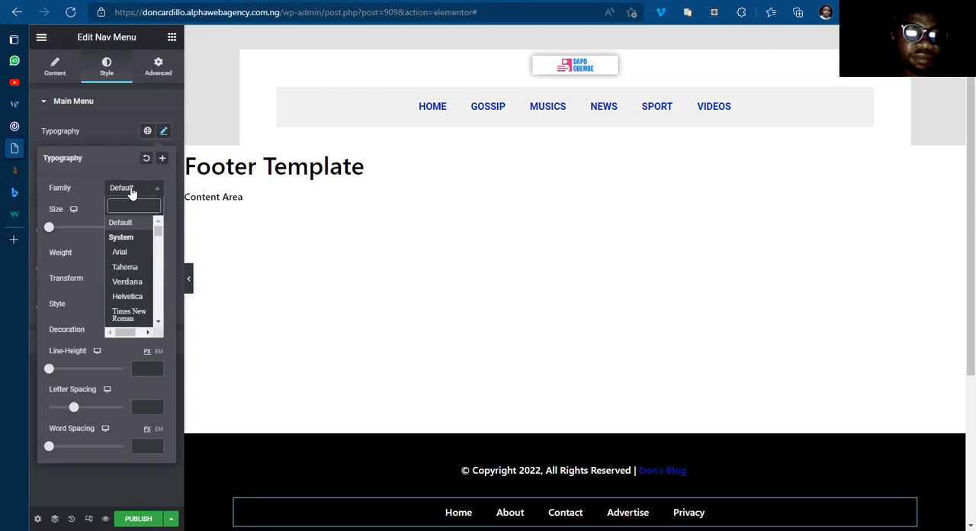
click(131, 191)
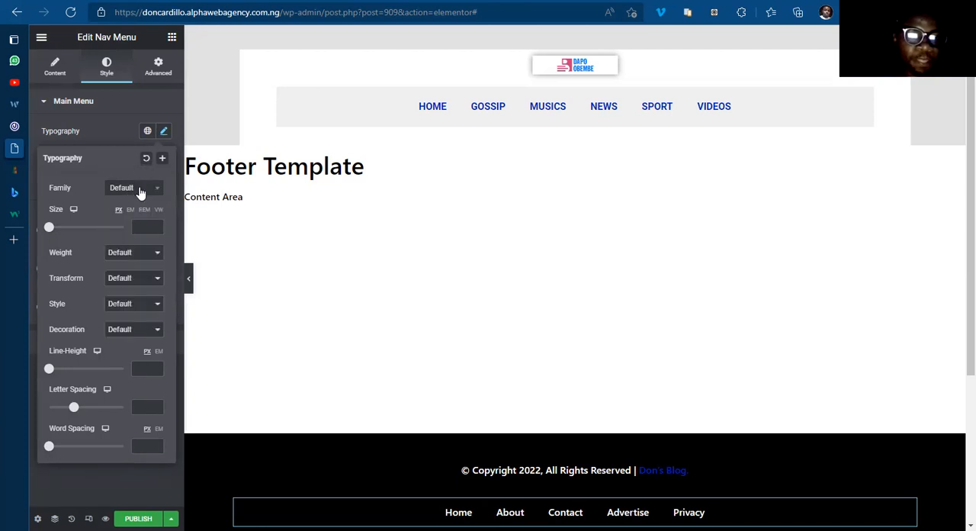
click(138, 193)
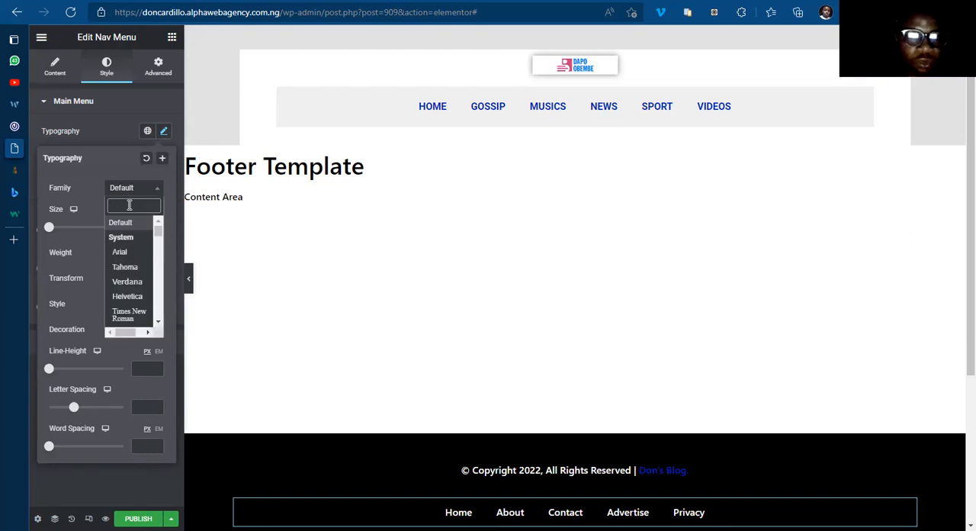
text(Roboto)
key(Return)
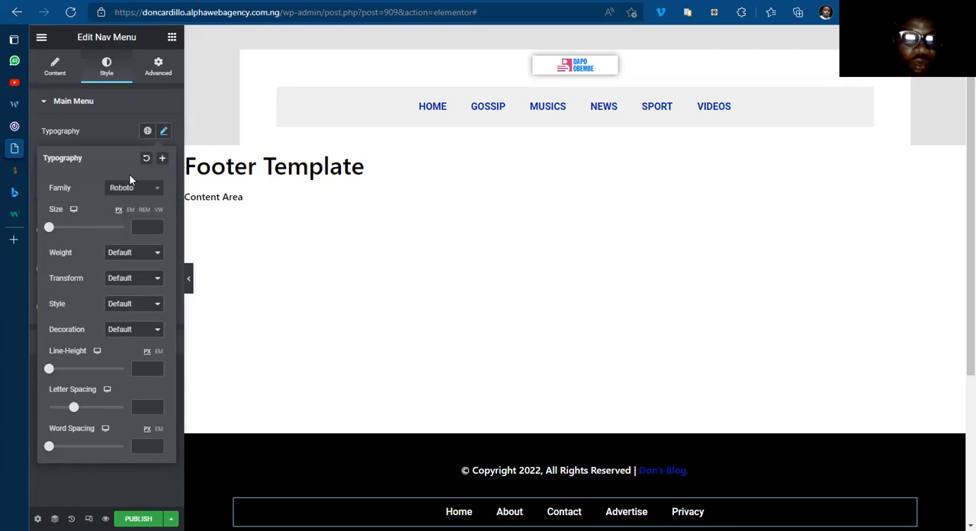
Step: Set the footer menu's font weight to 600
click(126, 254)
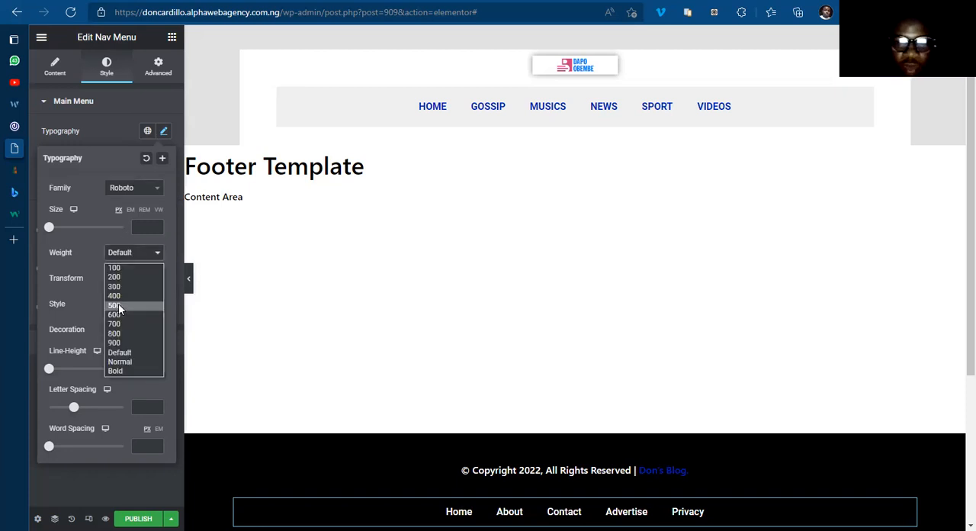
click(119, 306)
click(128, 256)
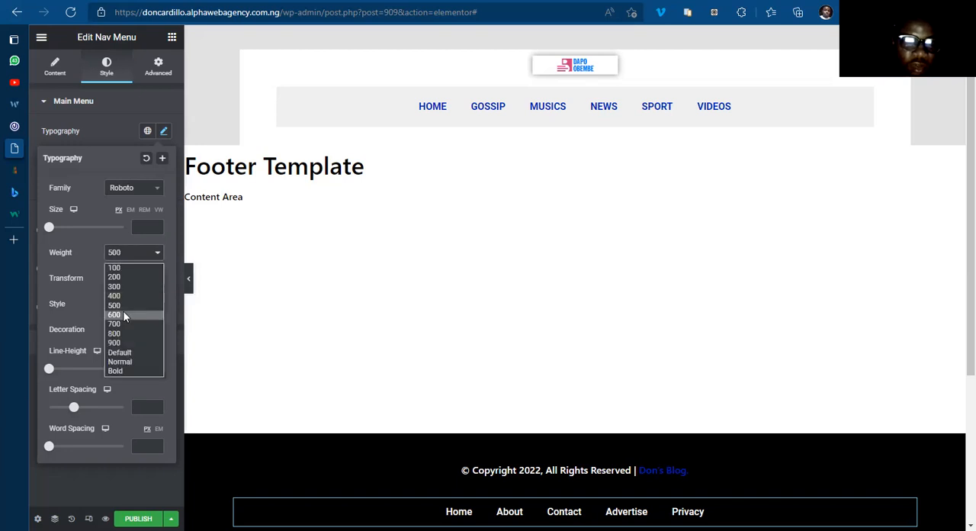
click(122, 314)
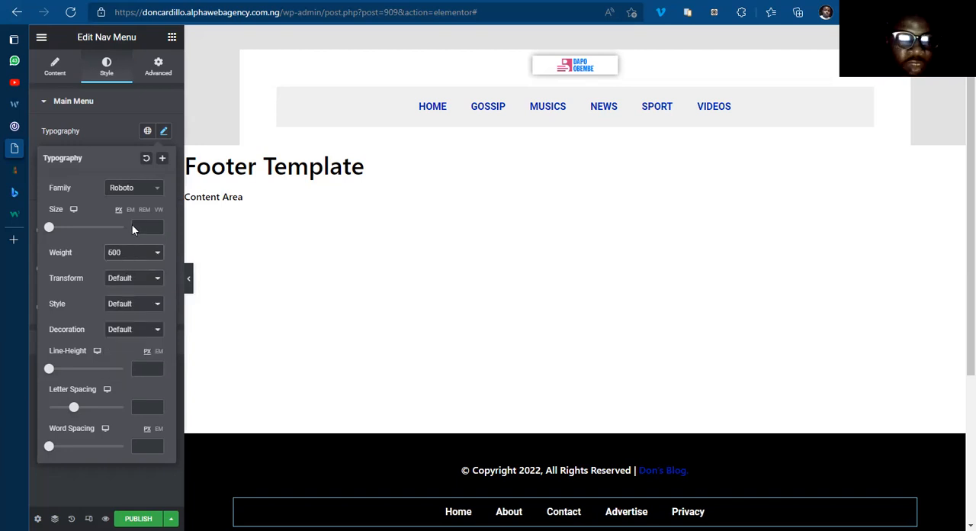
click(164, 131)
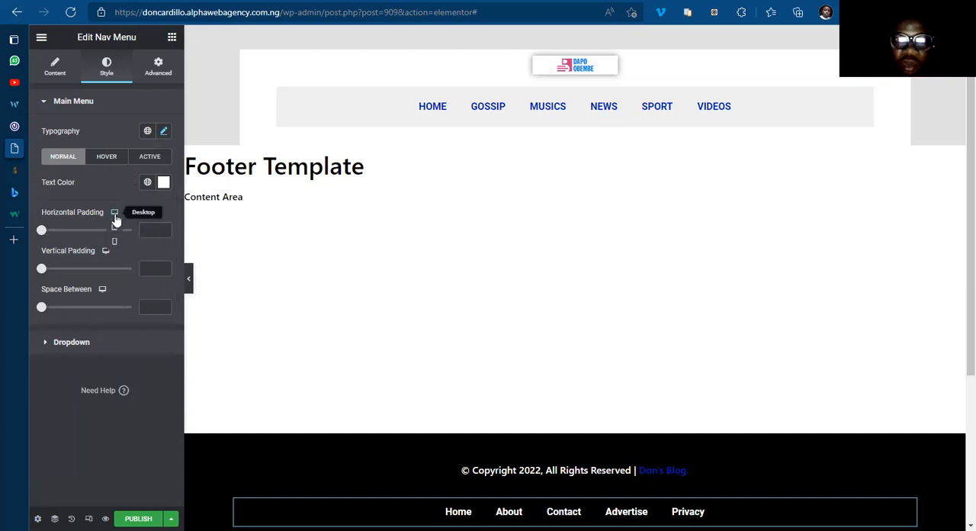
Step: Preview the footer at tablet and mobile sizes, and set the menu's mobile space between items to 0
click(114, 226)
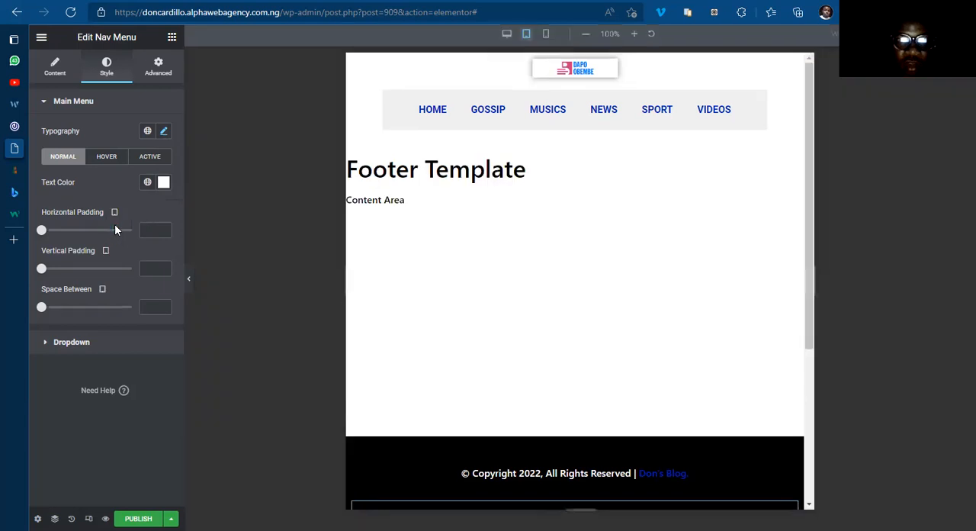
scroll(457, 351, down, 2)
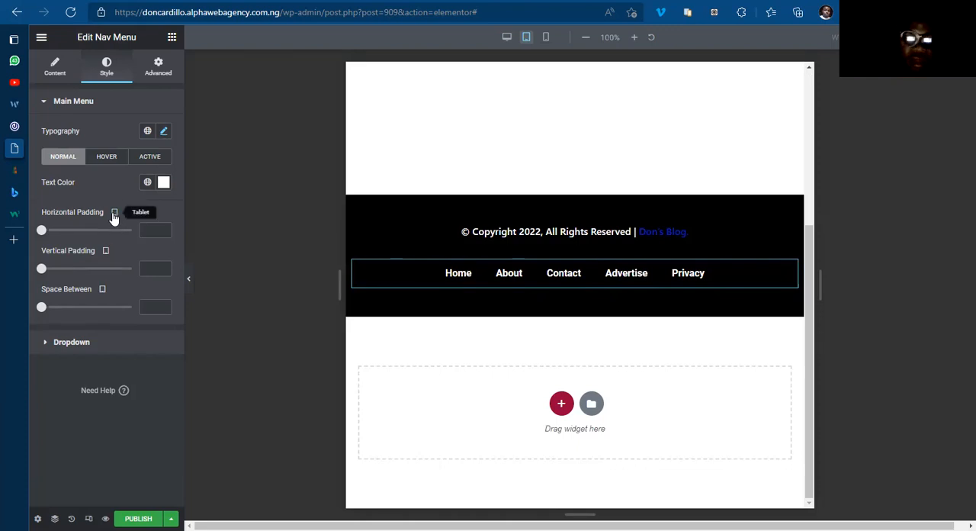
mouse_move(115, 218)
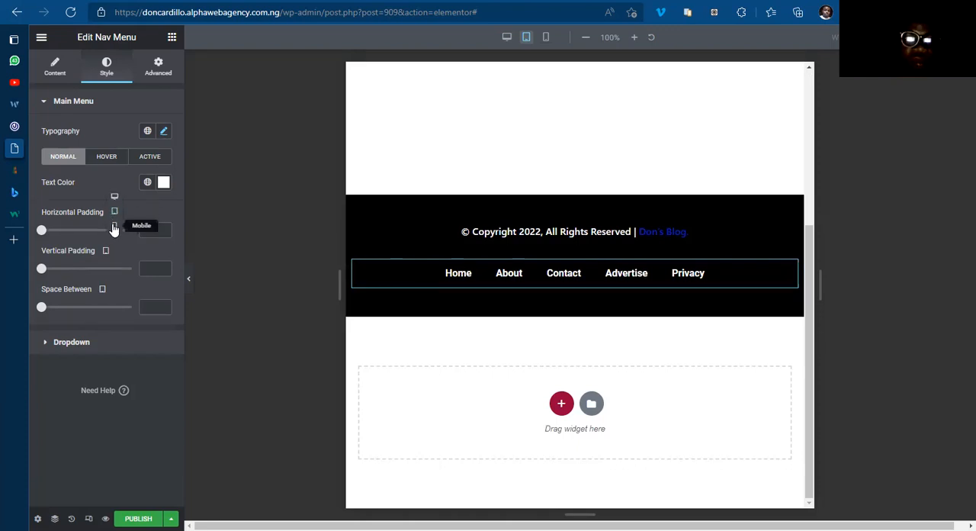
click(112, 226)
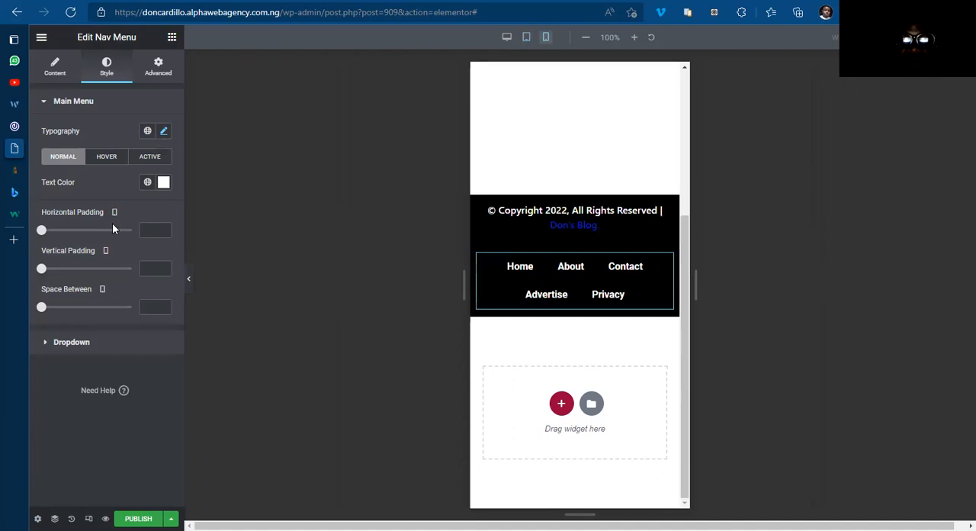
click(165, 304)
click(165, 304)
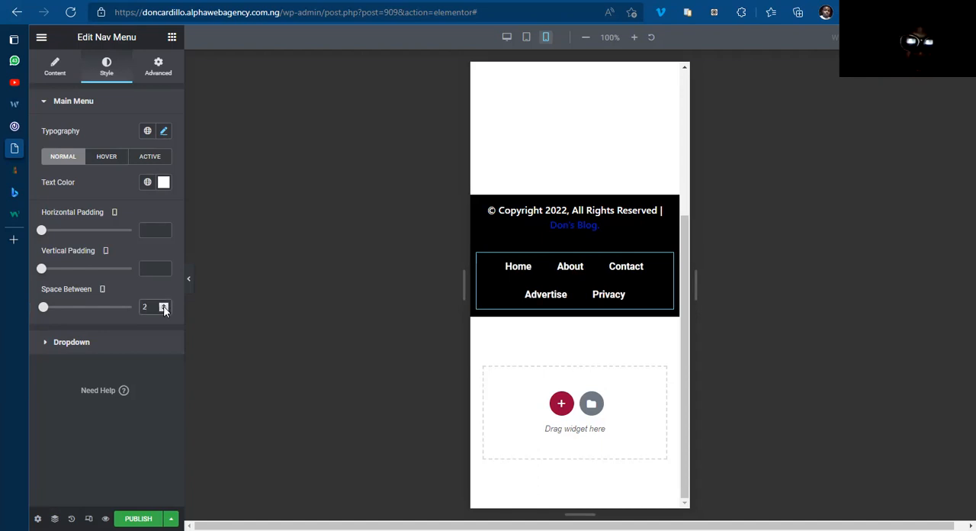
click(164, 309)
click(164, 310)
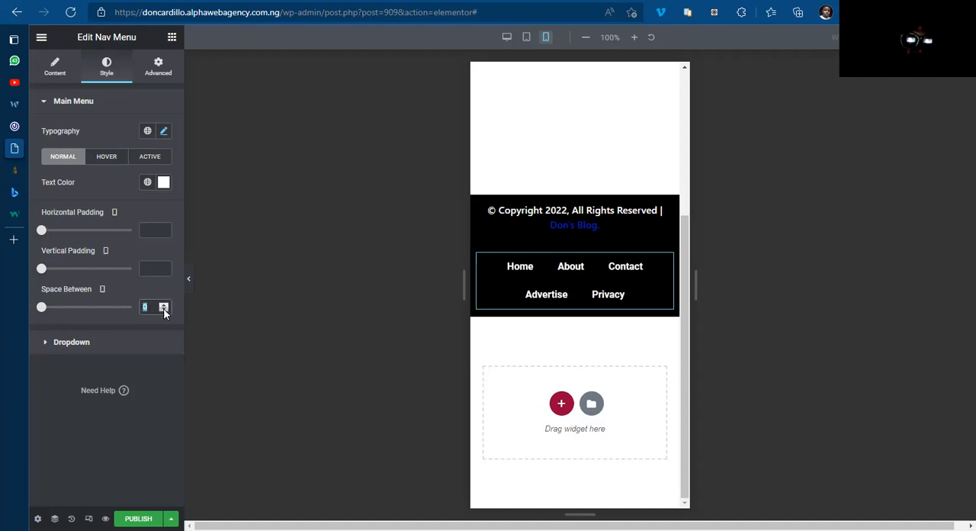
Step: Set the footer menu's horizontal padding to 9 for mobile
click(164, 228)
click(164, 228)
click(164, 228)
click(164, 228)
click(164, 228)
click(164, 228)
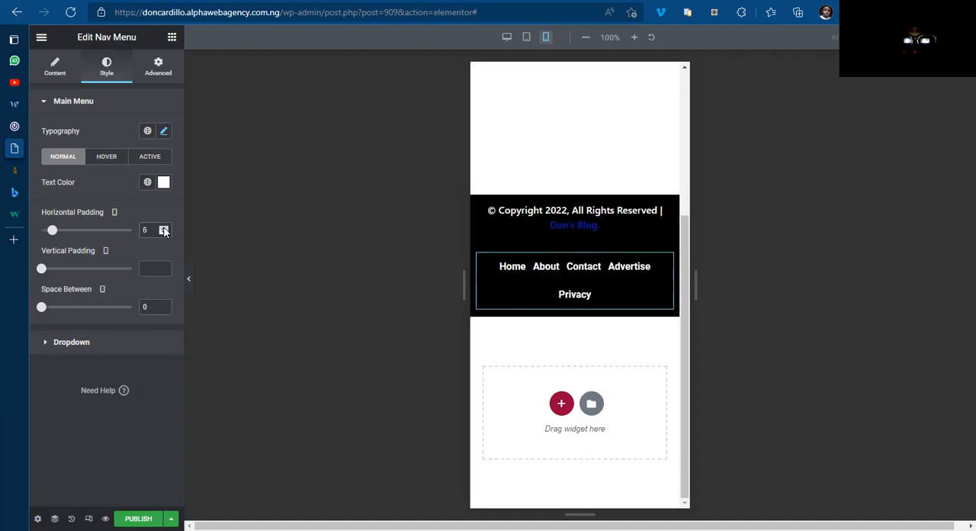
click(164, 228)
click(164, 228)
click(164, 228)
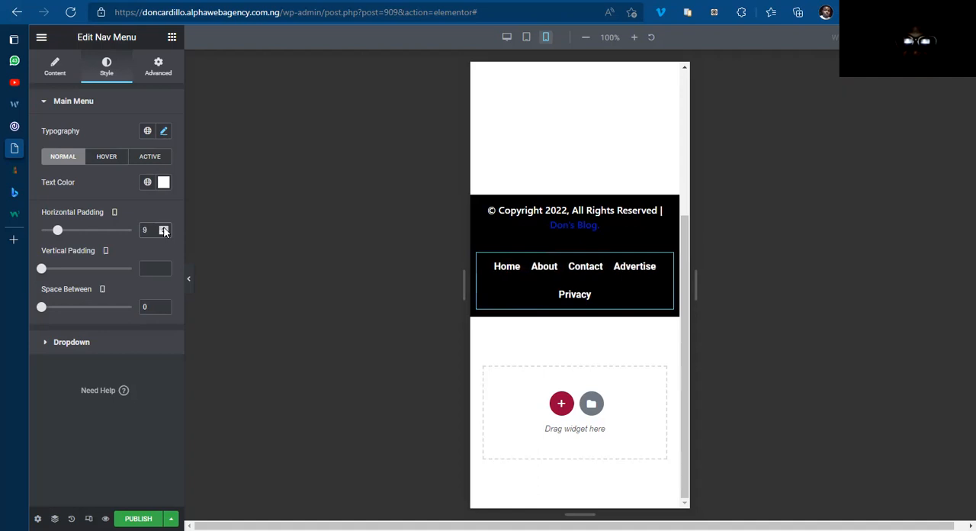
click(163, 228)
click(163, 233)
Step: Set the footer menu's hover text color to the global color BLUE COLOR
click(109, 159)
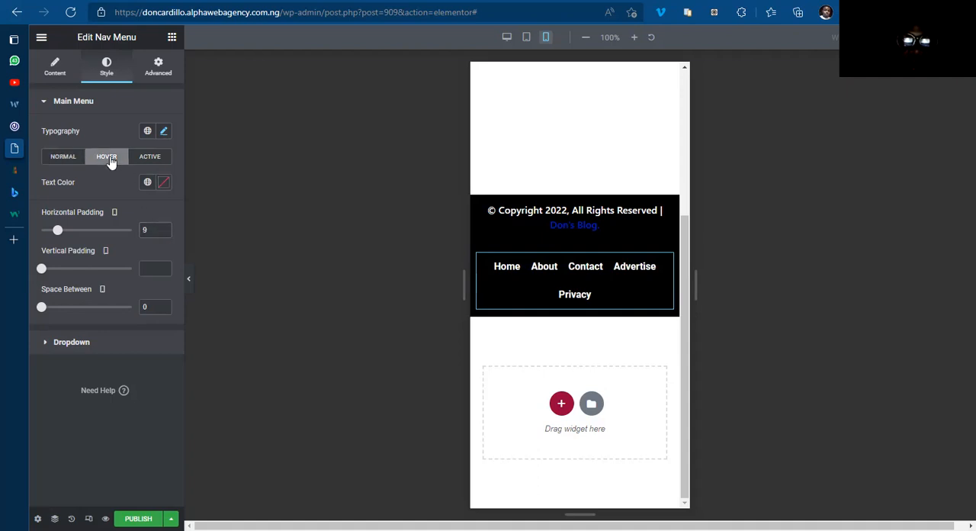
click(148, 182)
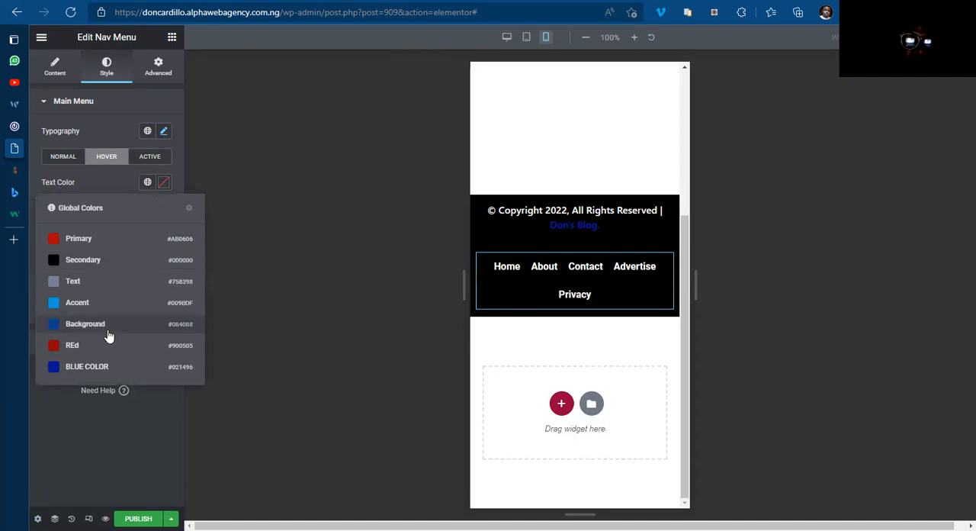
click(105, 368)
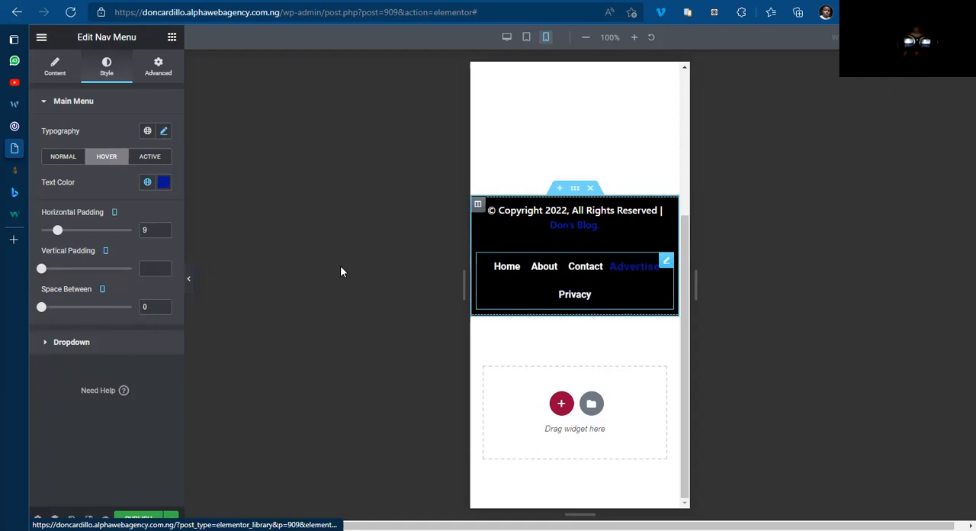
Step: Set the footer menu's active text color to #FFFFFF
click(149, 156)
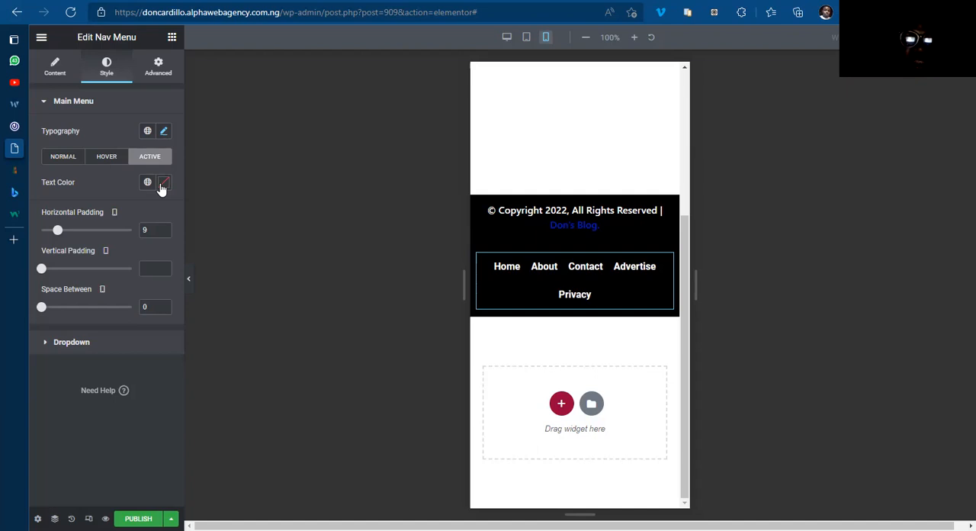
click(161, 186)
text(#FFFFFF)
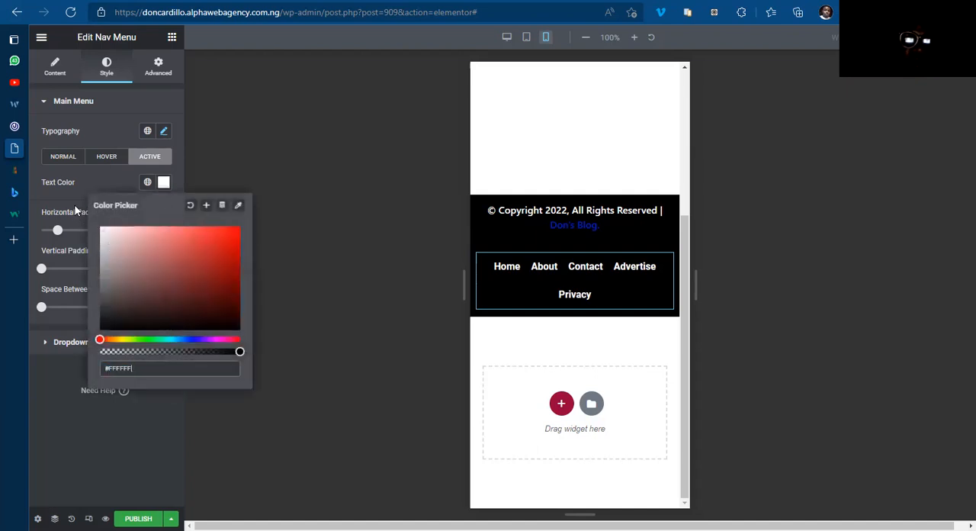
click(167, 185)
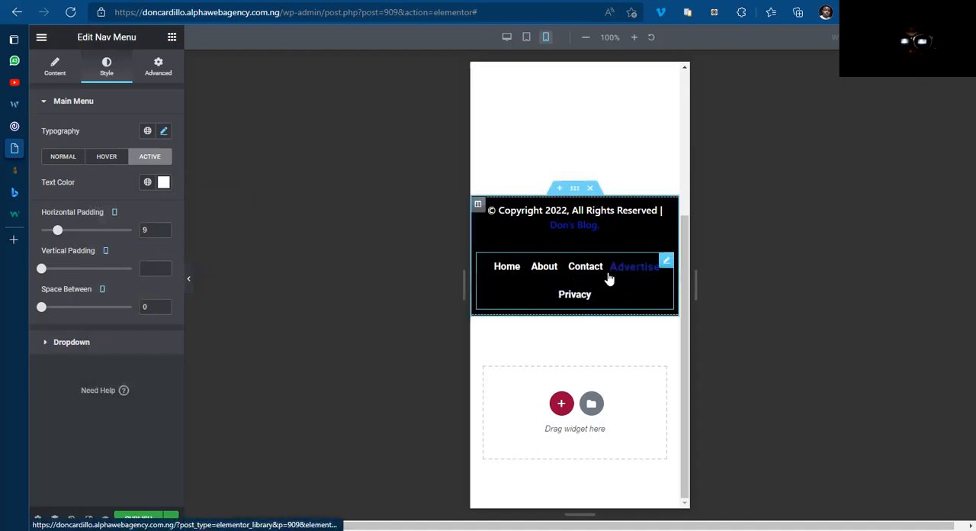
Step: Set the footer menu's font size to 14 px for mobile
click(162, 133)
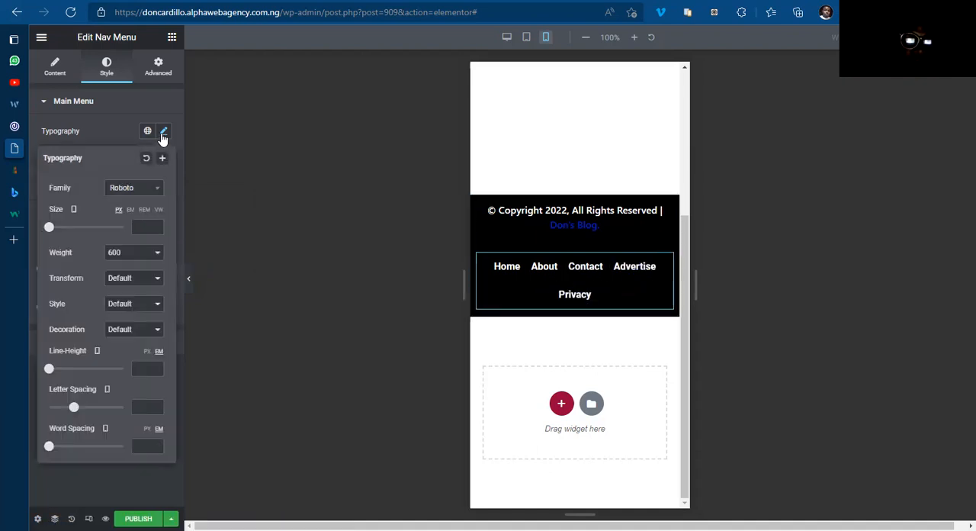
click(138, 225)
text(12)
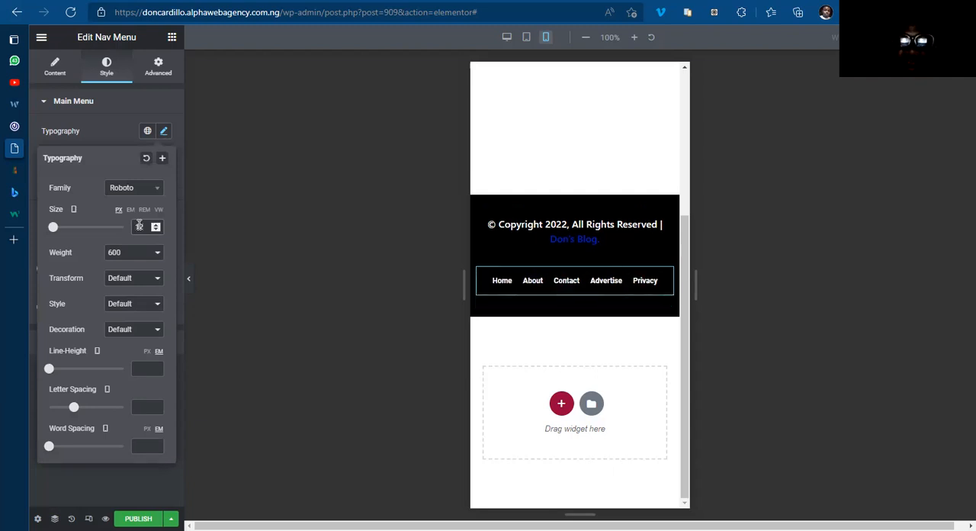
click(156, 226)
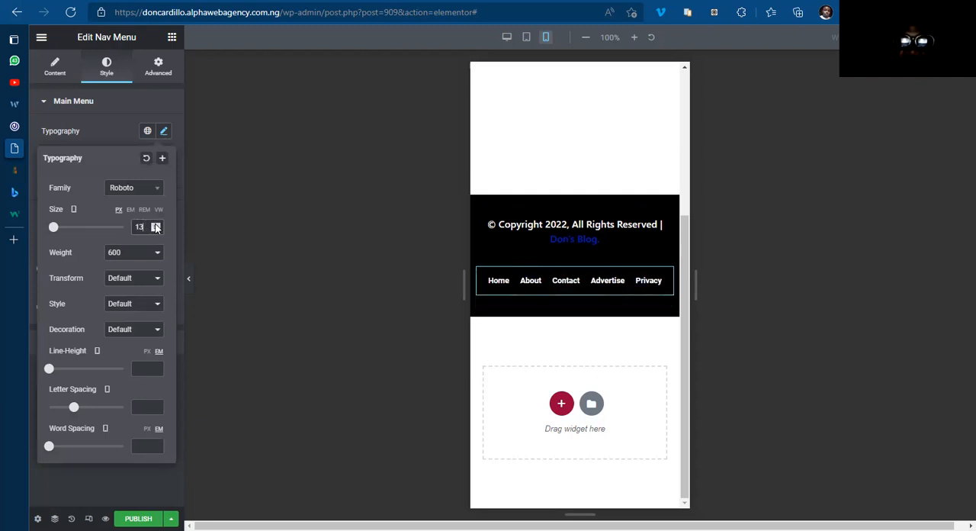
click(156, 225)
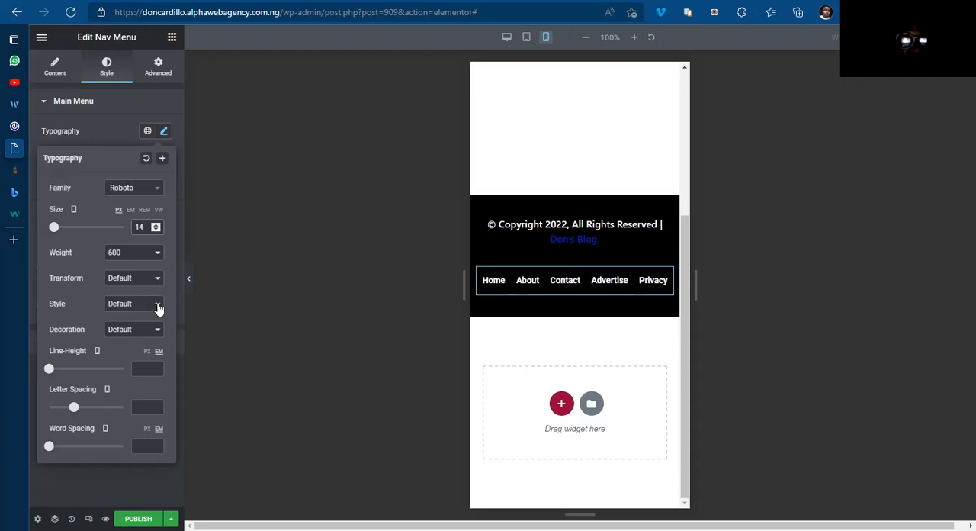
click(163, 133)
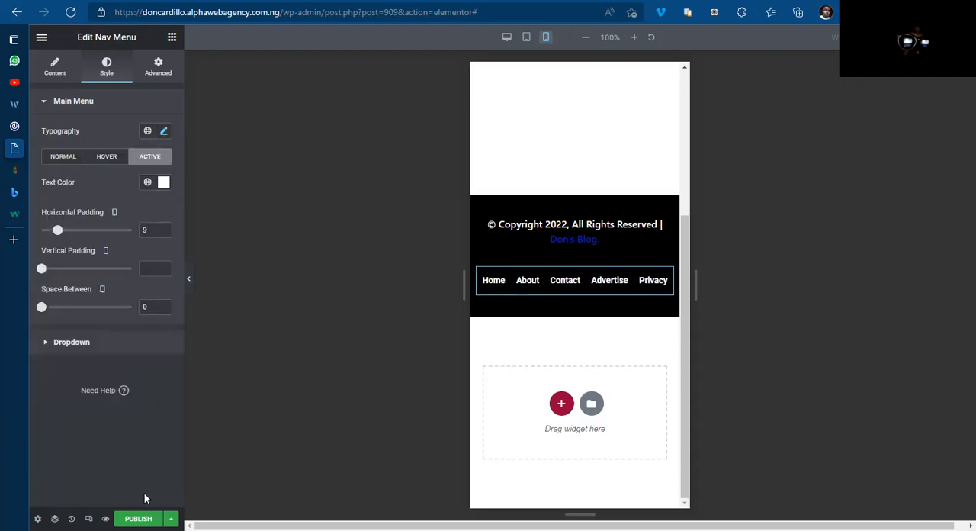
Step: Publish the footer template with its display condition set to include Entire Site
click(138, 519)
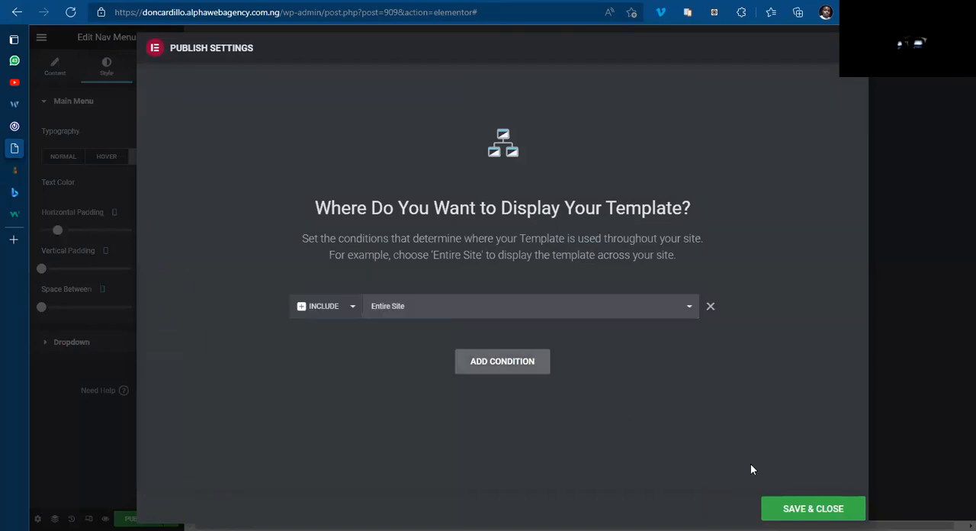
click(820, 509)
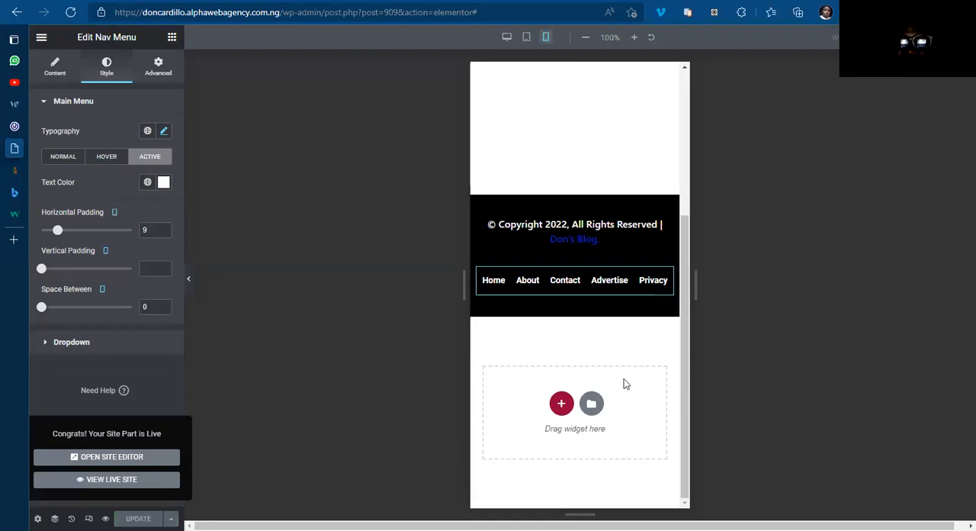
drag(686, 402, 684, 352)
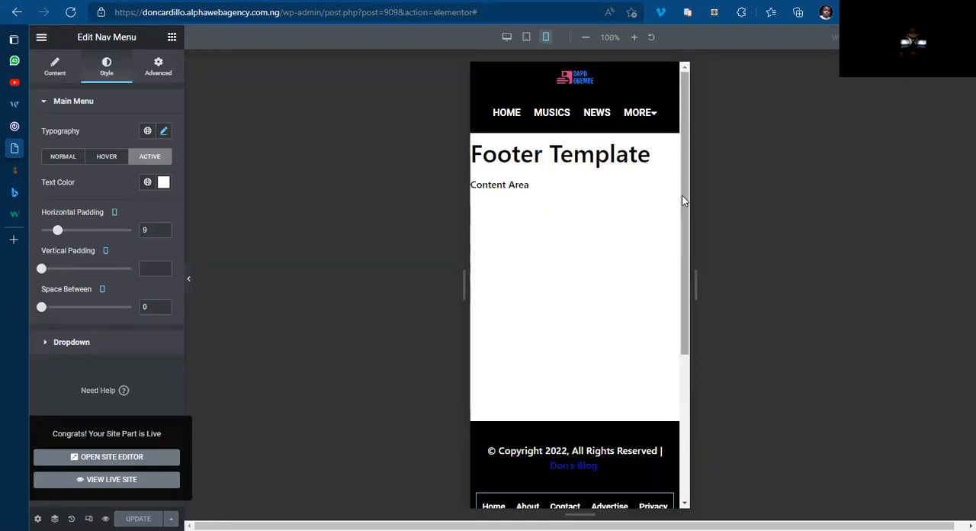
click(82, 374)
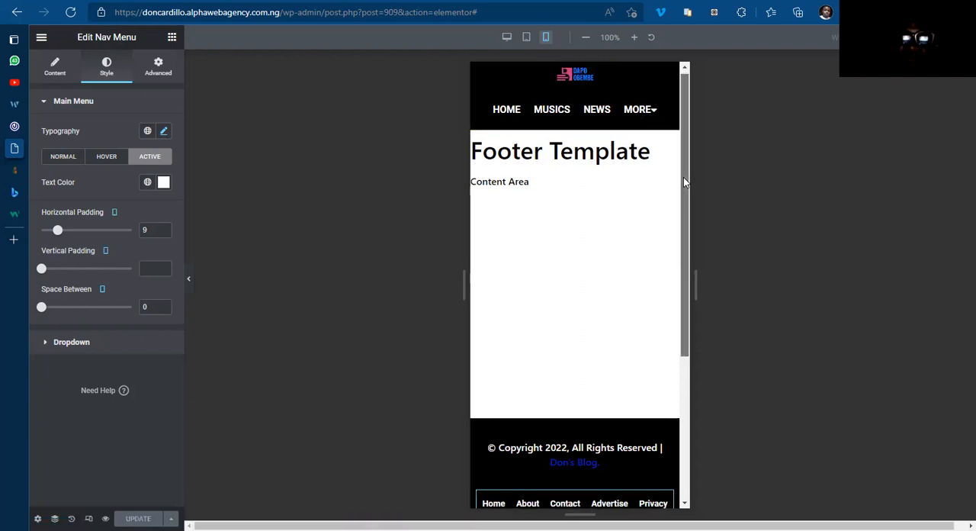
Step: Review the header, content area and footer together in the mobile preview of the footer template
scroll(683, 183, down, 1)
scroll(683, 183, up, 1)
scroll(684, 186, down, 1)
scroll(684, 168, up, 1)
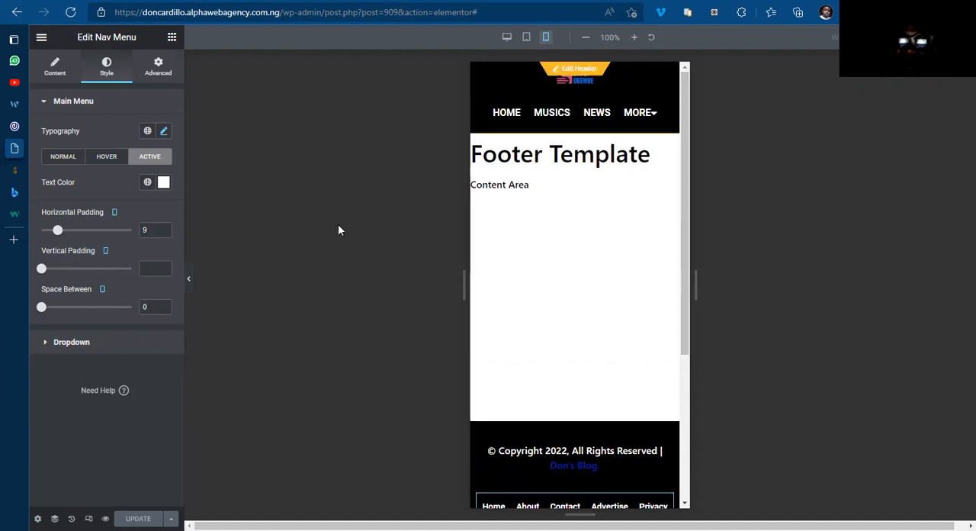
mouse_move(688, 214)
mouse_down()
mouse_move(689, 242)
mouse_move(686, 211)
mouse_move(688, 219)
mouse_up()
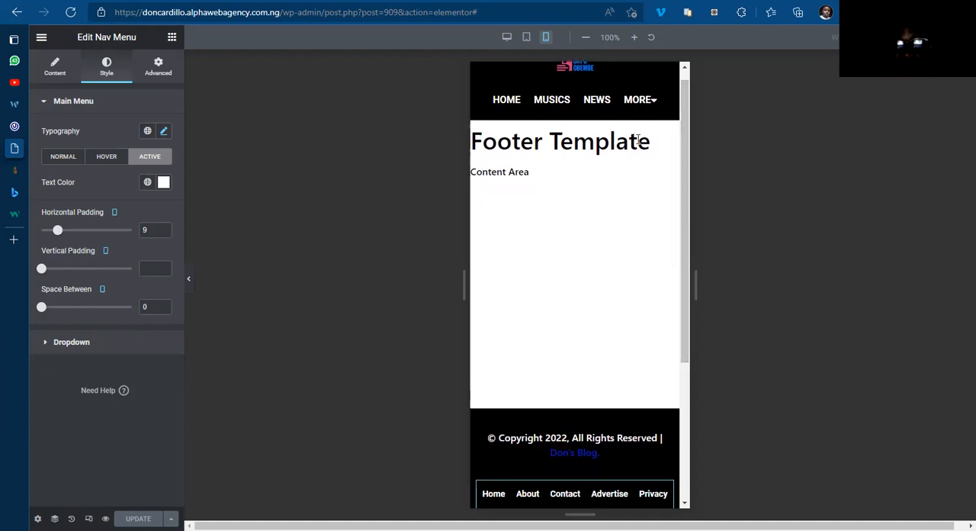
drag(682, 260, 685, 280)
drag(686, 218, 686, 194)
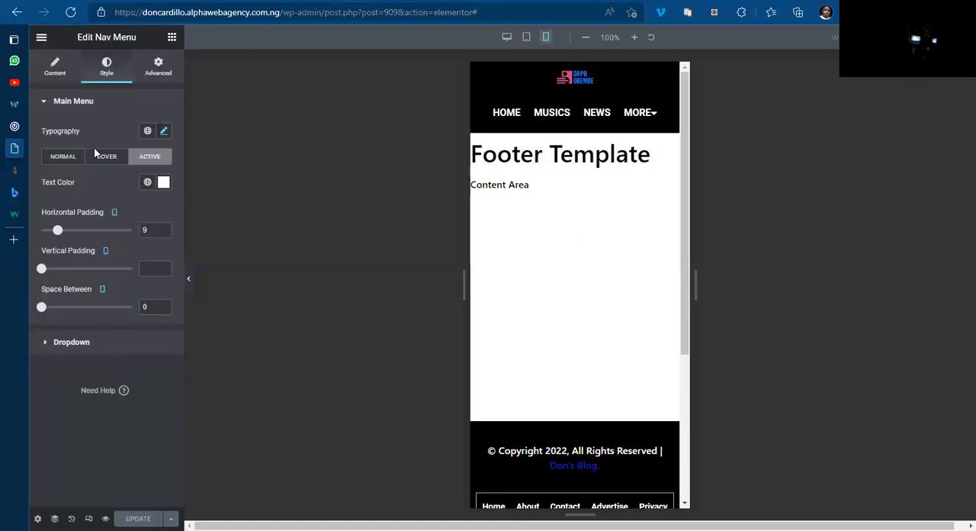
Step: Exit the editor to the WordPress dashboard and open the saved templates list filtered to Page templates
click(42, 38)
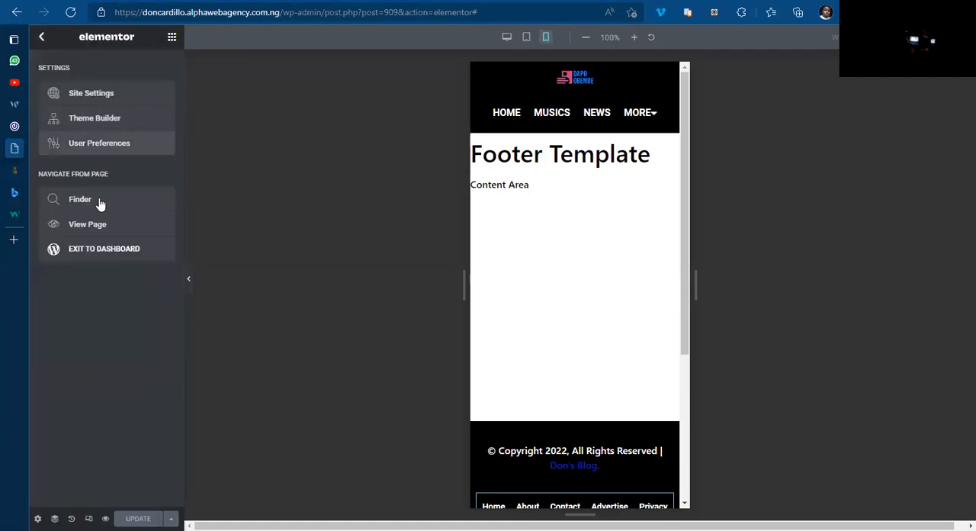
click(104, 250)
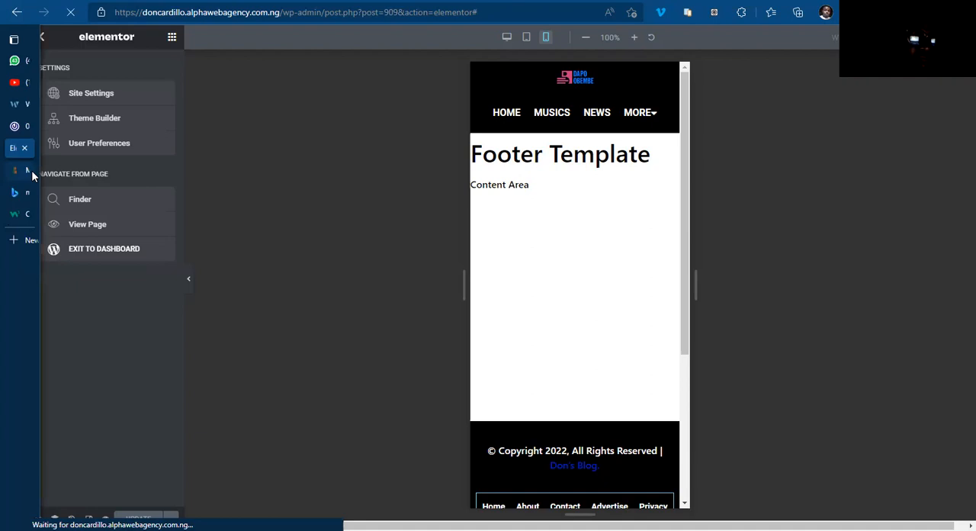
mouse_move(33, 170)
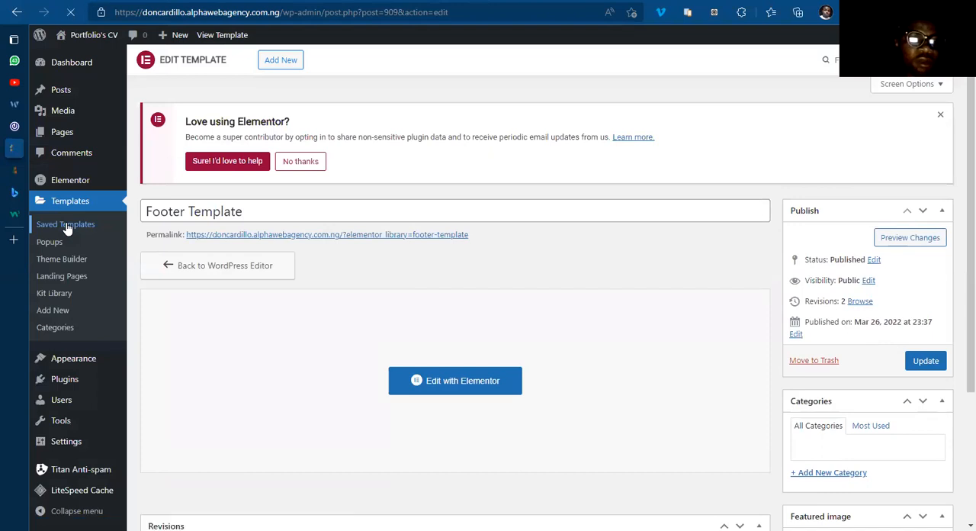
click(67, 226)
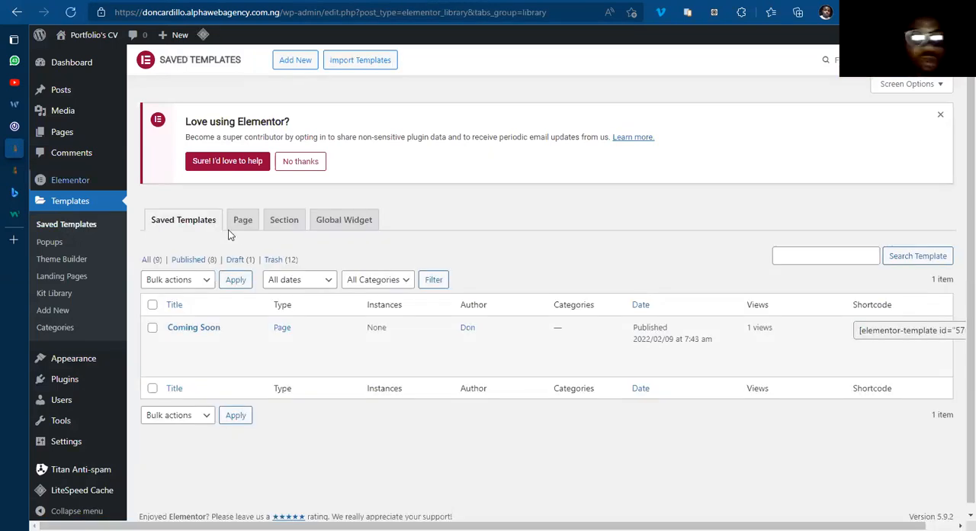
click(236, 229)
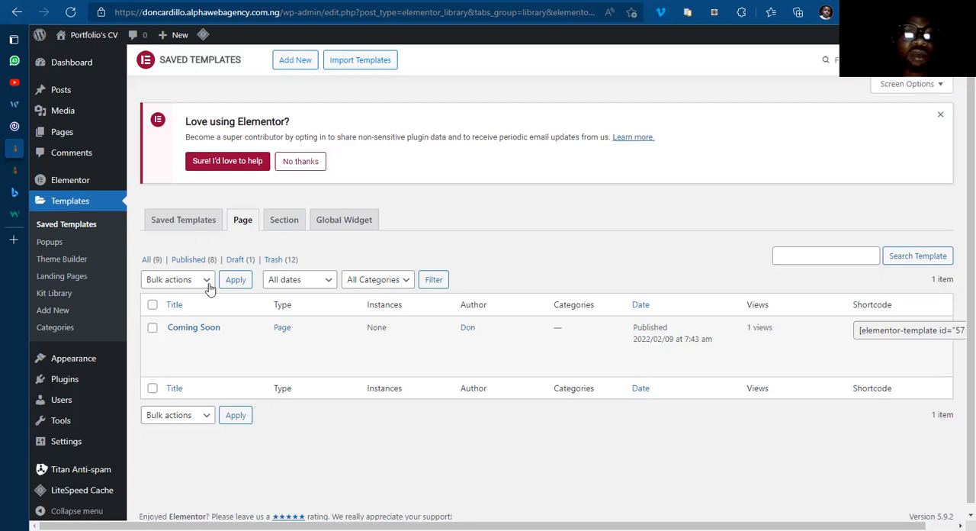
mouse_move(266, 349)
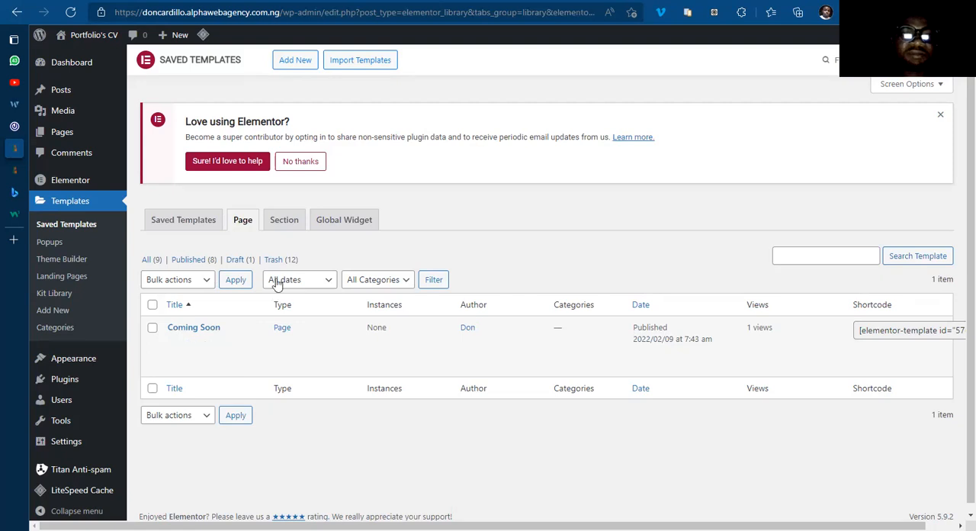
Step: Create a new template of type Page named "Home Template"
click(295, 61)
click(560, 324)
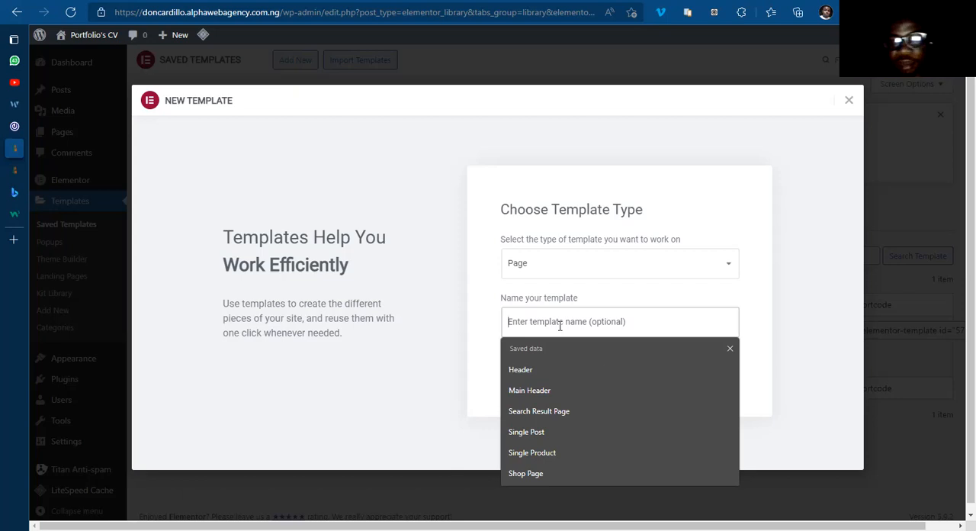
text(Home Template)
click(609, 374)
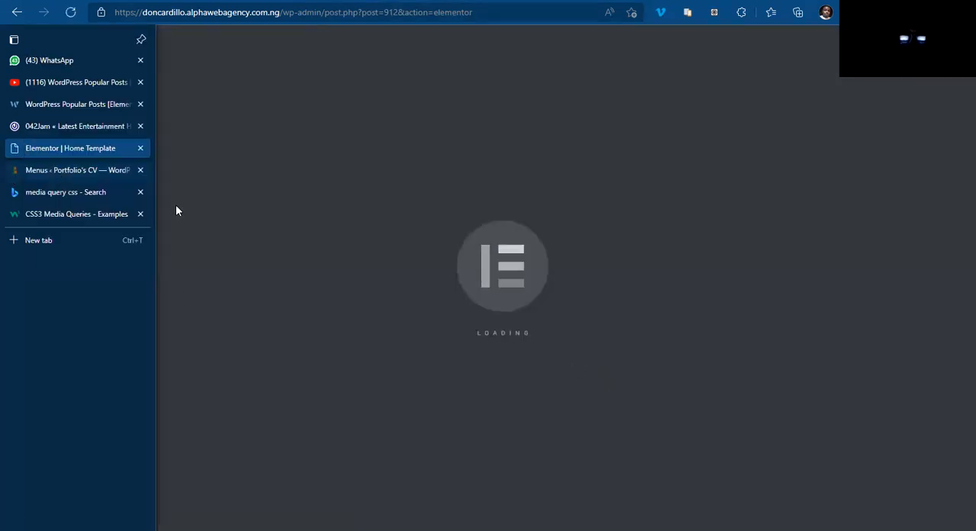
Step: Switch to the 042jam.com site and examine its homepage layout, from the main content sections and sidebar widgets down to the footer
click(52, 128)
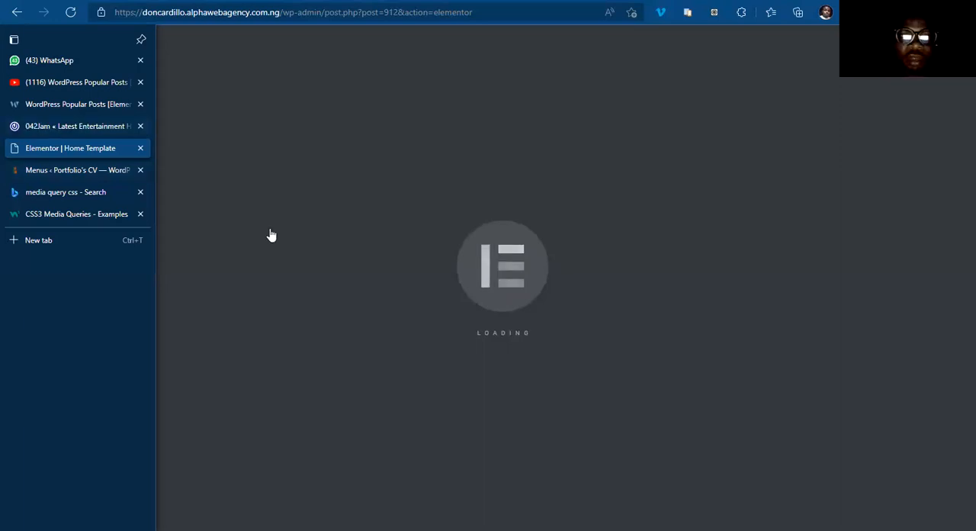
scroll(415, 291, up, 20)
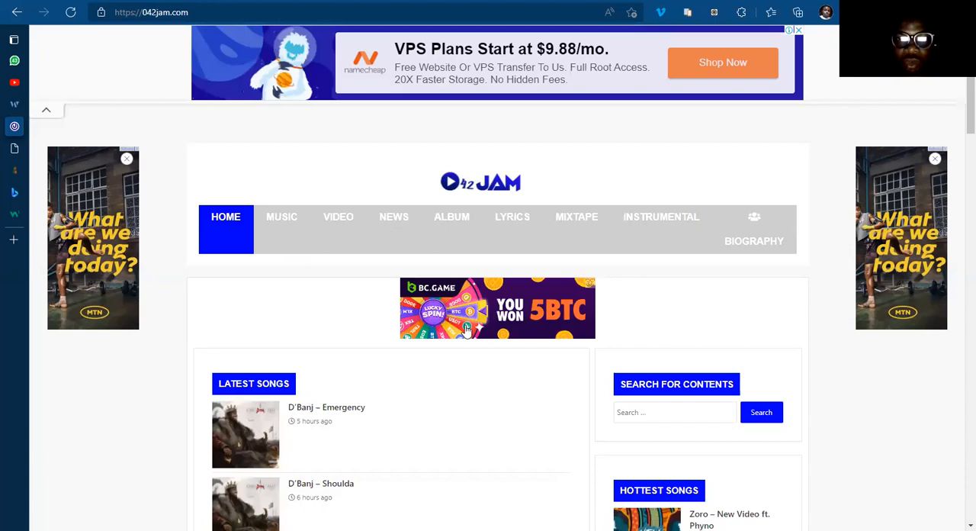
scroll(458, 286, down, 4)
scroll(440, 289, up, 4)
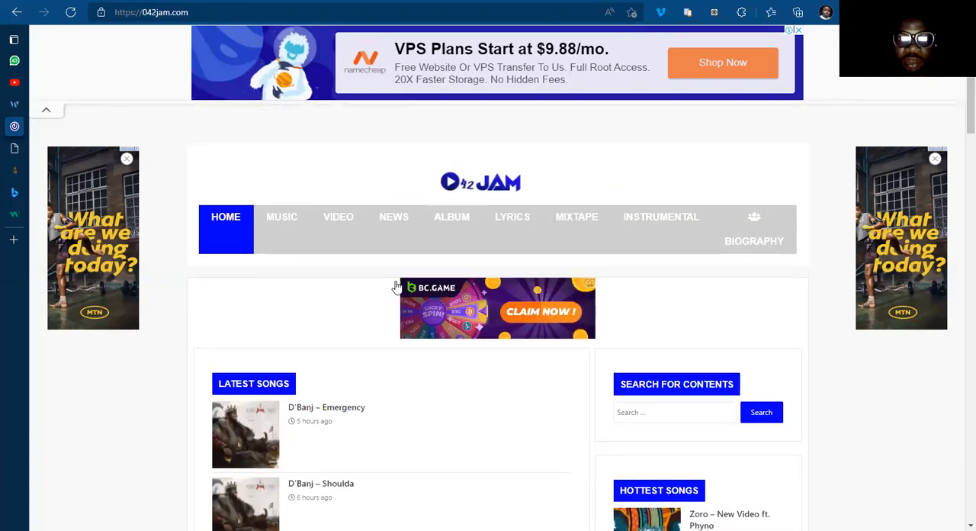
scroll(373, 271, down, 7)
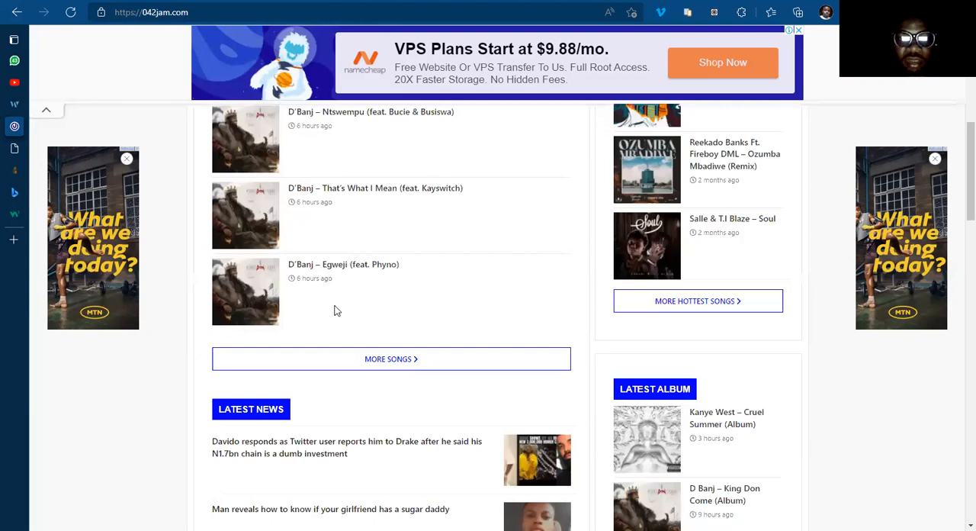
scroll(318, 405, down, 5)
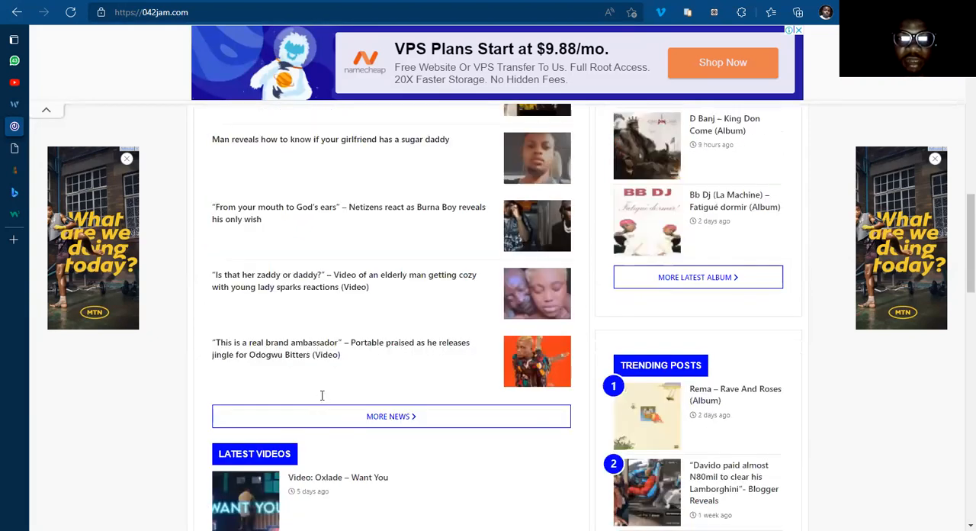
scroll(322, 395, down, 4)
scroll(323, 327, down, 3)
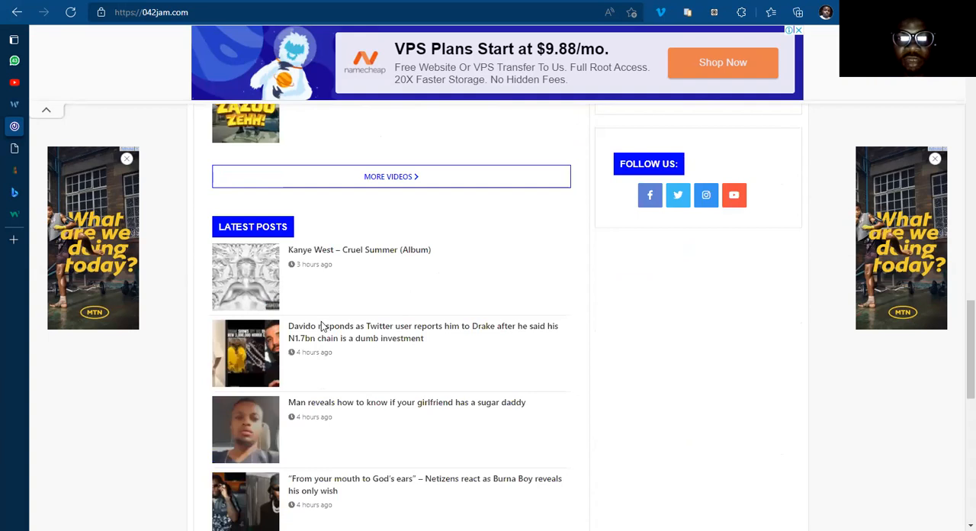
scroll(323, 328, down, 5)
scroll(323, 327, down, 3)
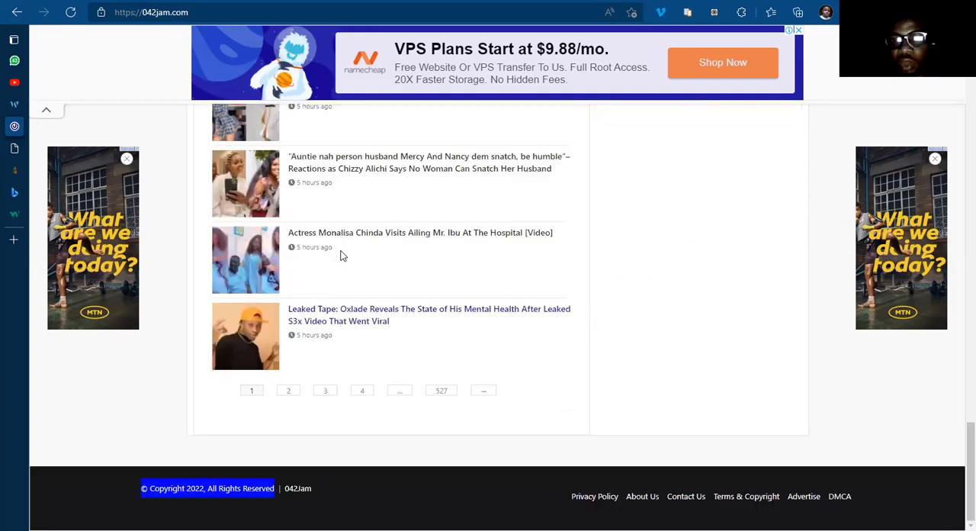
scroll(342, 256, up, 1)
scroll(647, 296, up, 10)
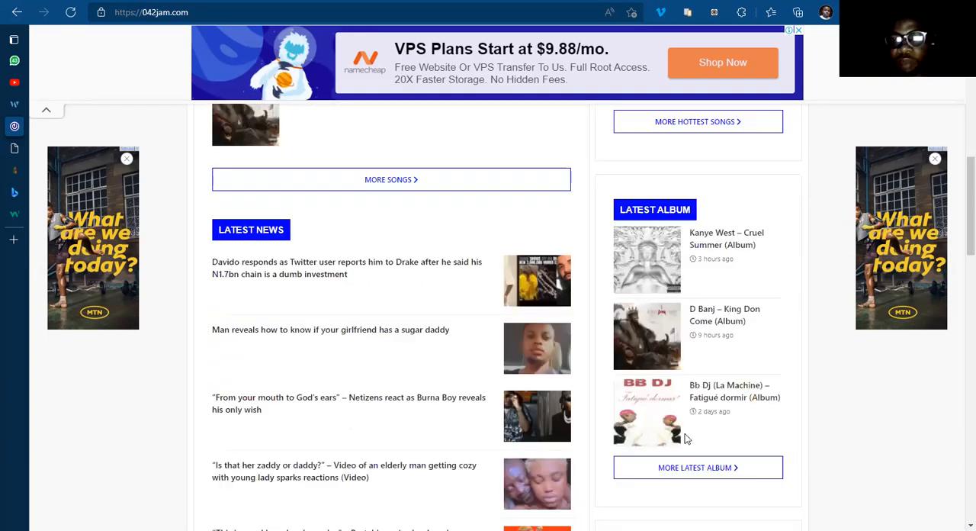
scroll(684, 412, up, 3)
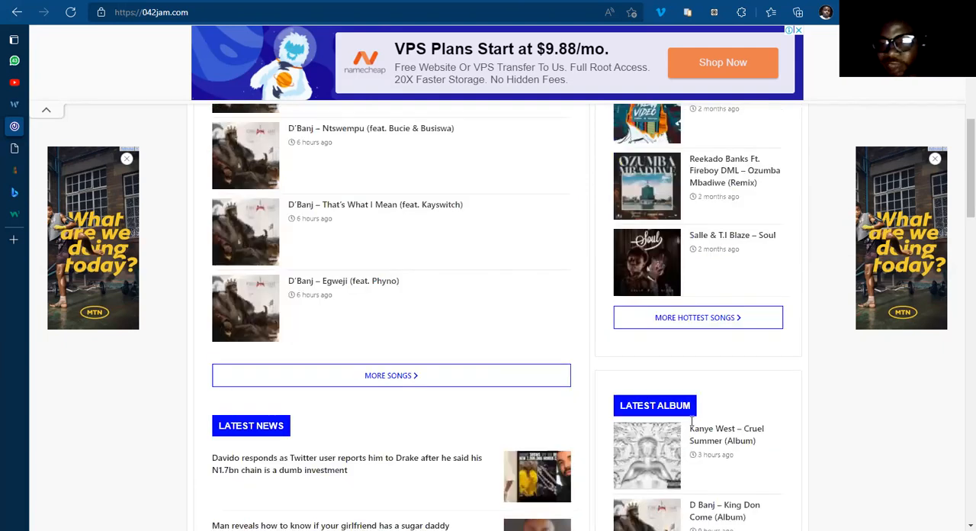
scroll(692, 420, up, 3)
scroll(692, 421, up, 4)
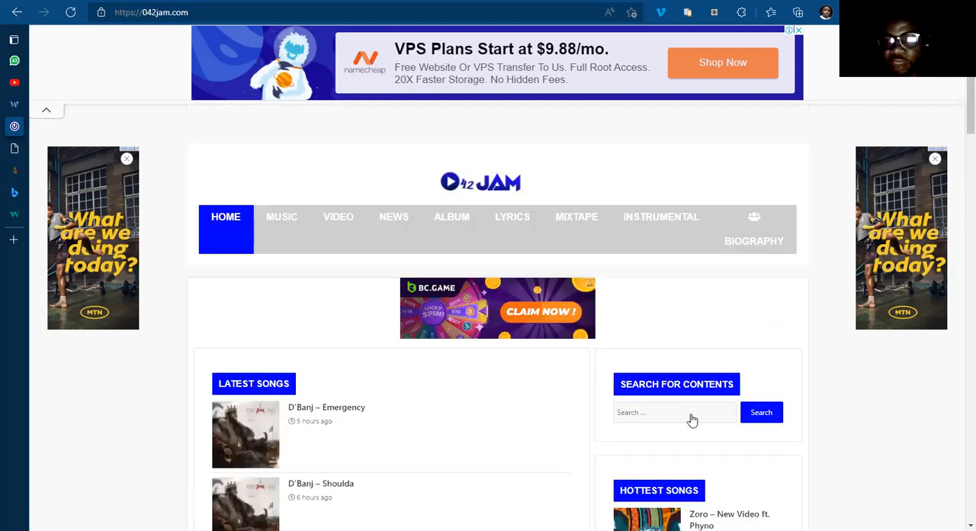
scroll(691, 421, down, 7)
scroll(700, 208, down, 1)
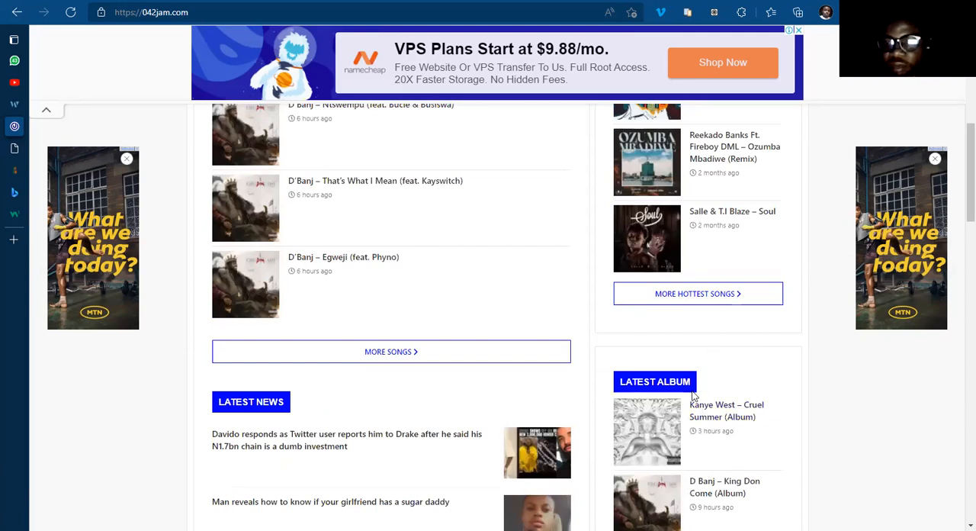
scroll(692, 396, down, 1)
scroll(691, 396, up, 1)
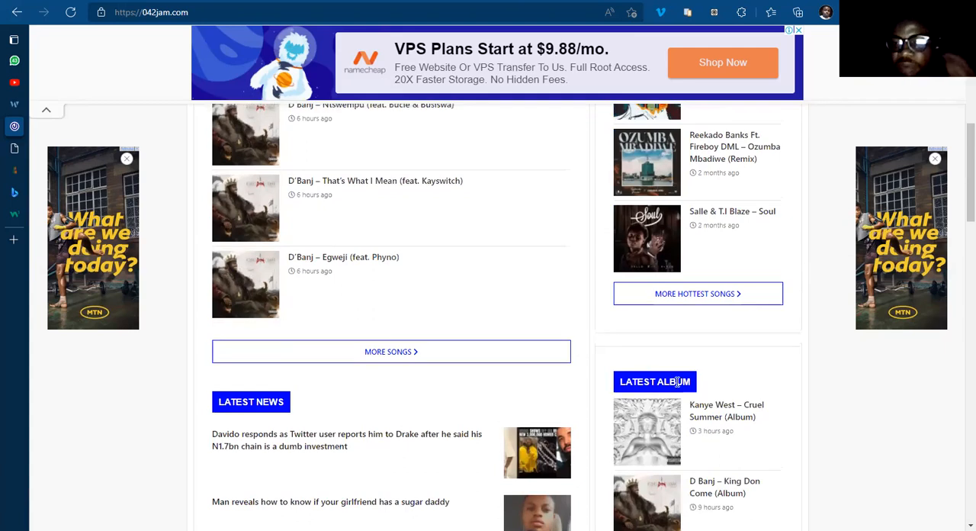
Step: Examine how the 042jam.com homepage pairs its songs, news and videos sections with the search, Hottest Songs, Latest Album and Trending Posts sidebar blocks
scroll(723, 382, down, 1)
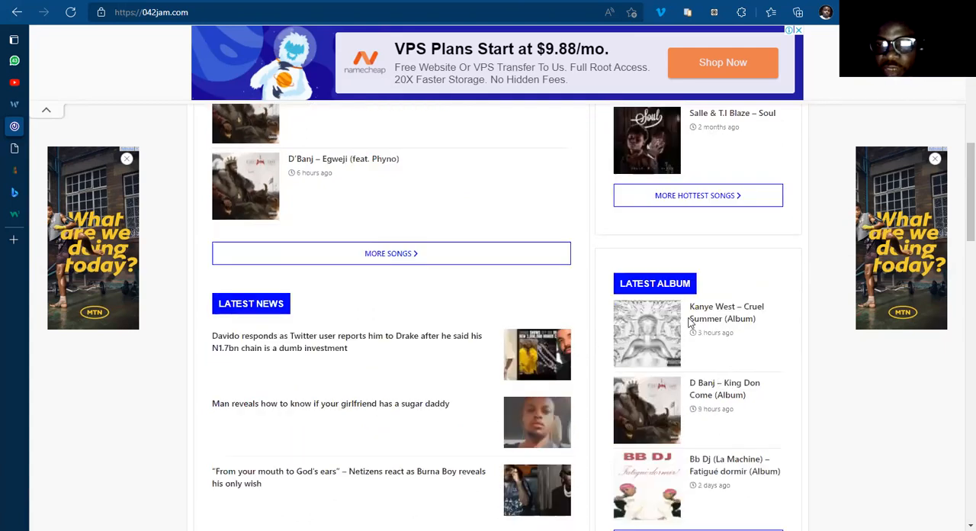
scroll(694, 327, down, 3)
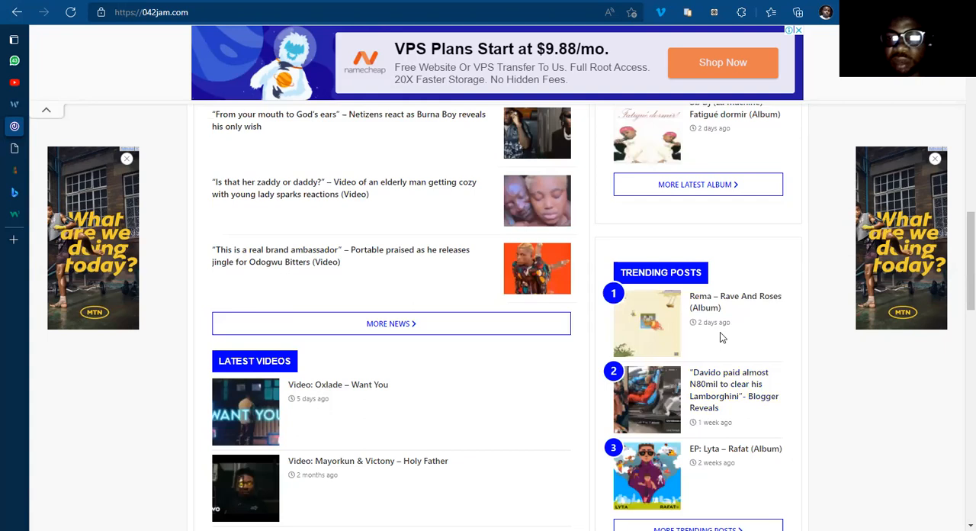
scroll(720, 332, down, 5)
scroll(721, 337, up, 5)
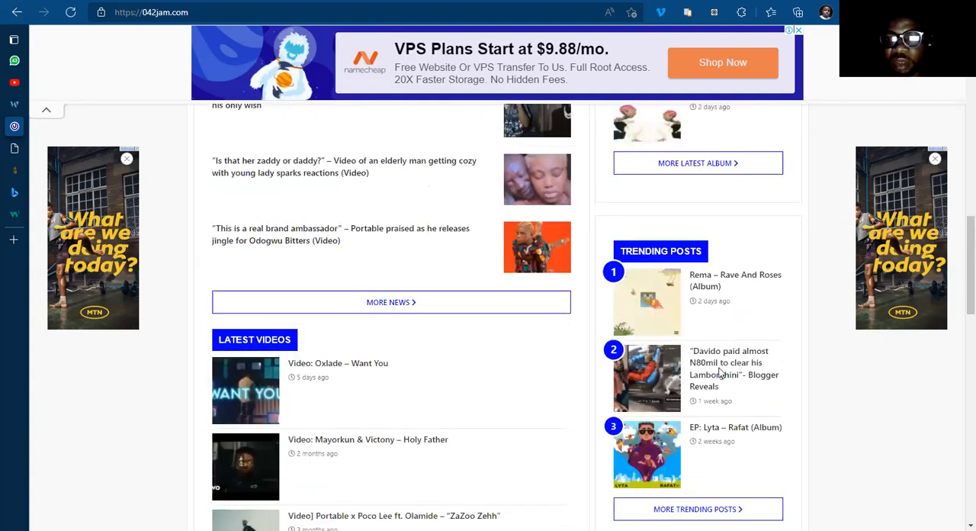
scroll(720, 367, up, 4)
scroll(708, 455, up, 5)
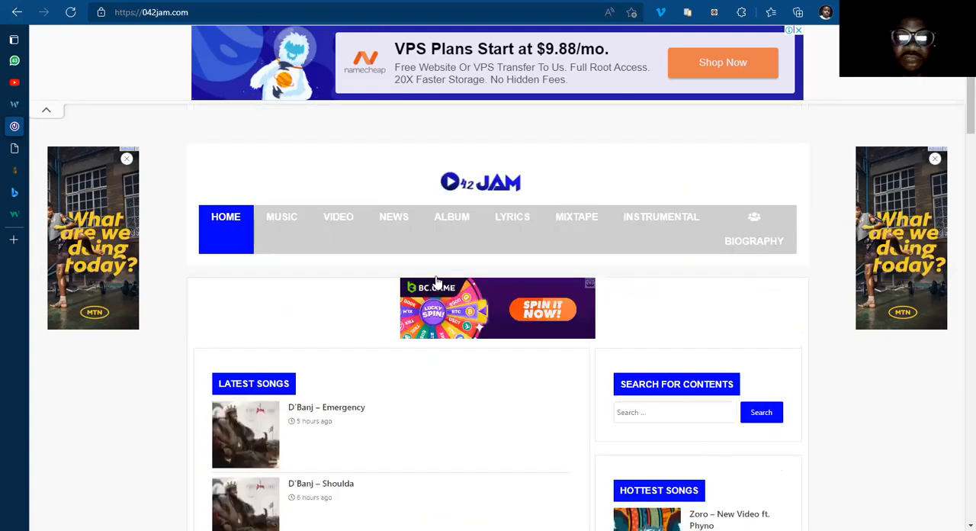
scroll(437, 286, down, 5)
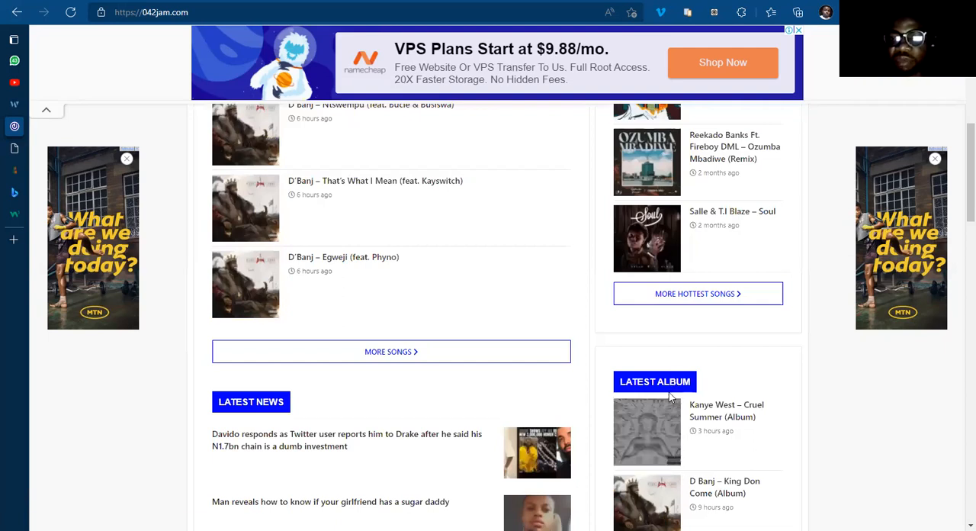
scroll(676, 359, down, 5)
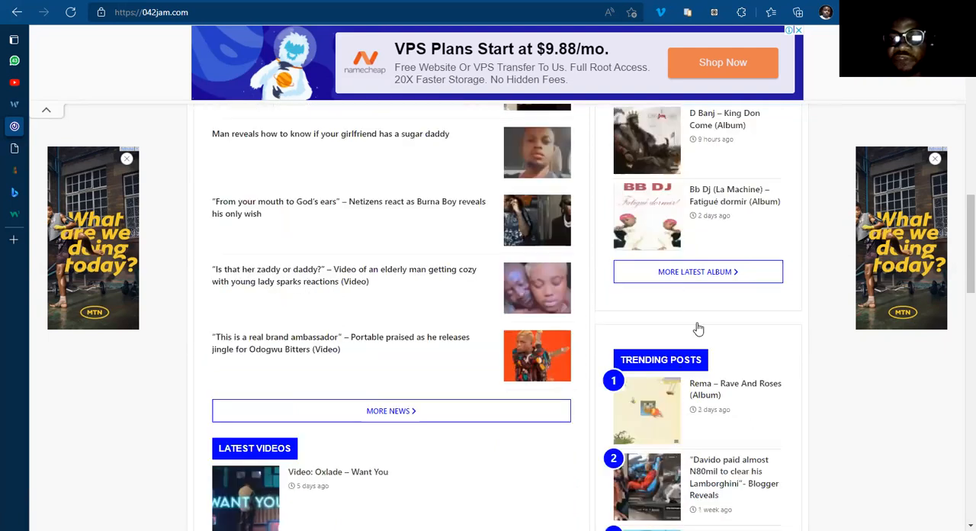
scroll(697, 329, down, 1)
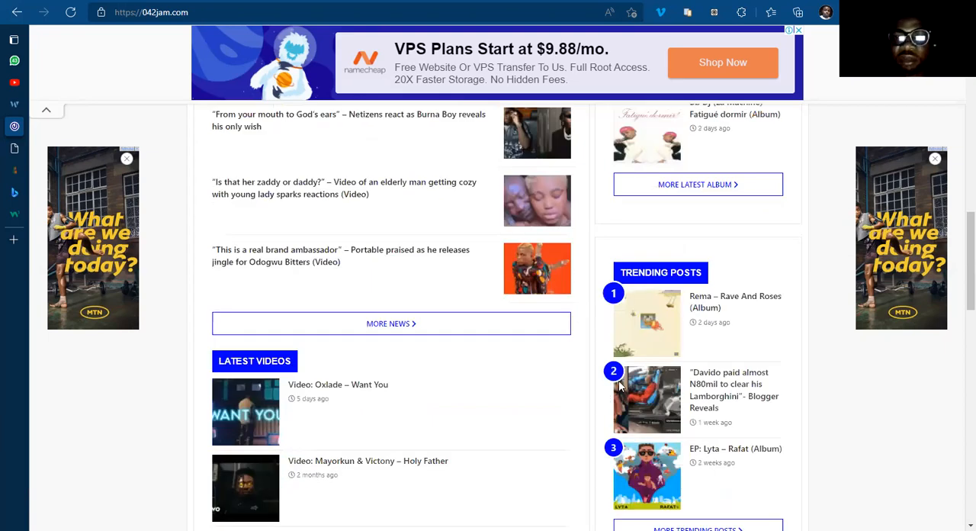
scroll(620, 389, down, 6)
scroll(620, 393, up, 10)
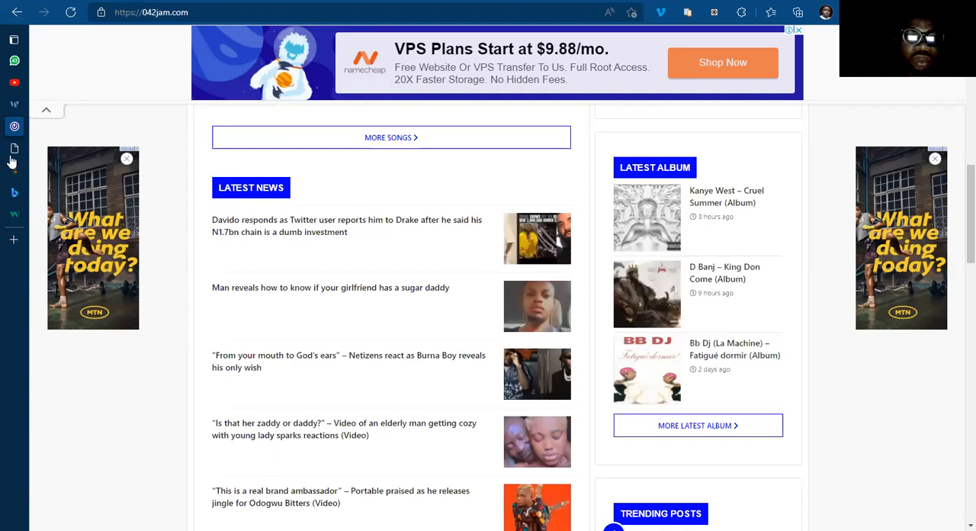
scroll(315, 389, up, 10)
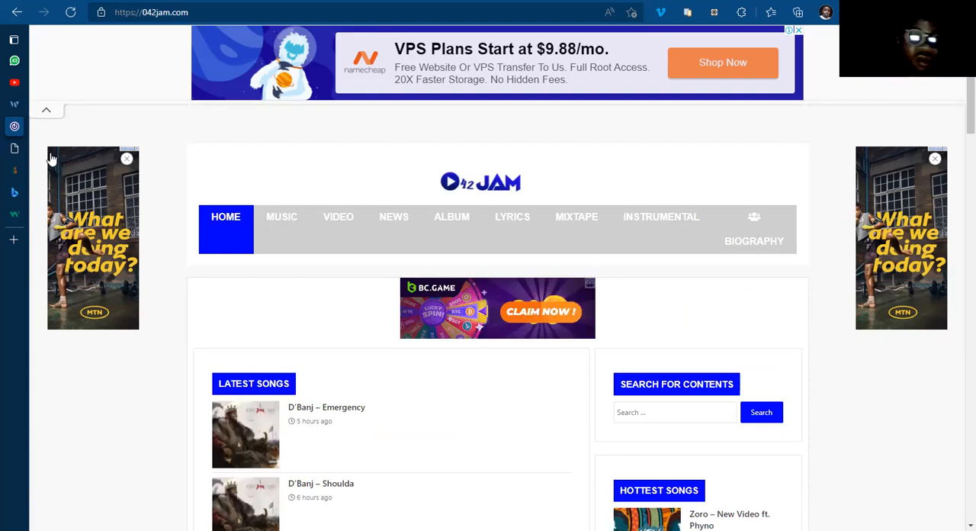
Step: Switch back to the Home Template in Elementor and give the page body a classic light grey background colour
key(ctrl+Tab)
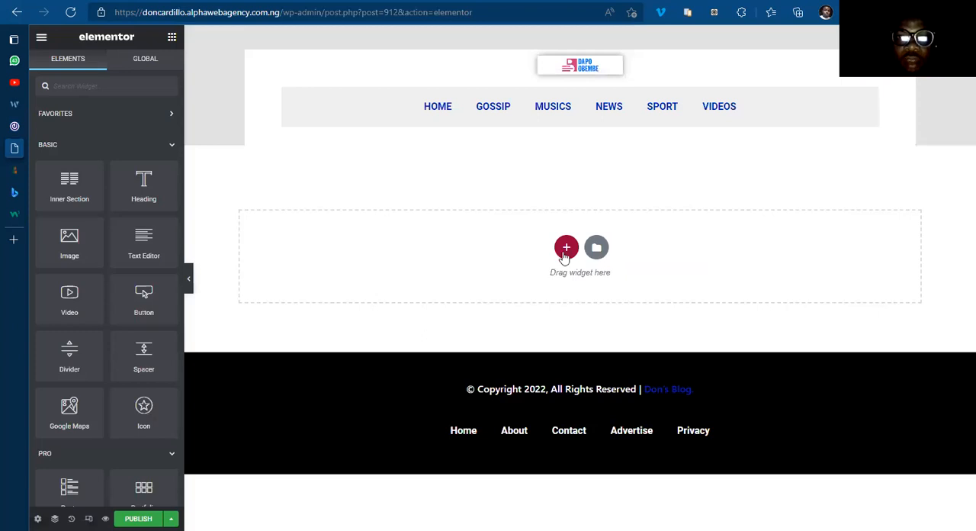
click(38, 519)
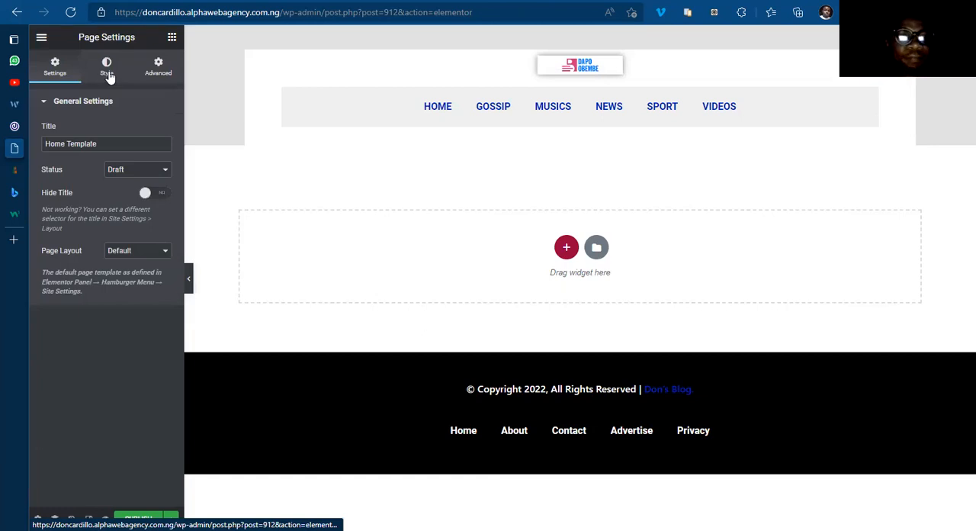
click(108, 73)
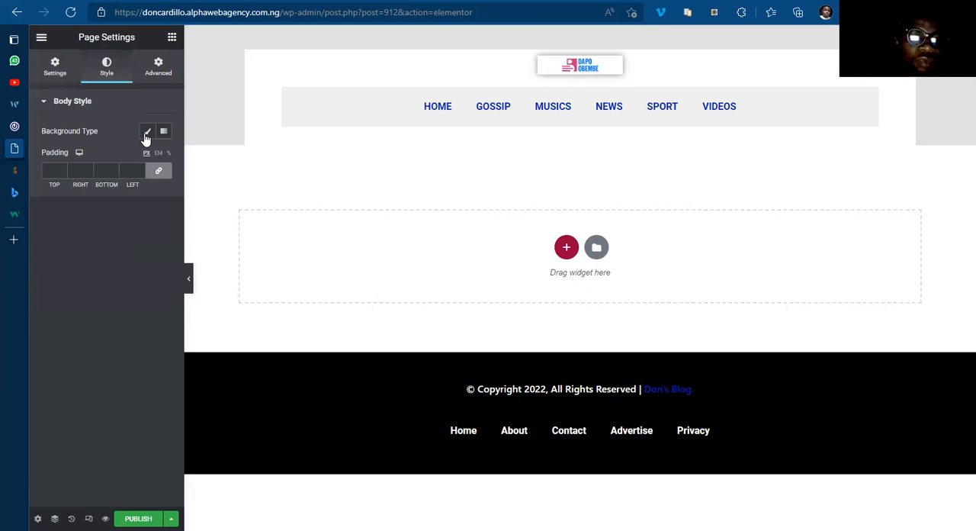
click(148, 133)
click(163, 156)
drag(115, 220, 90, 219)
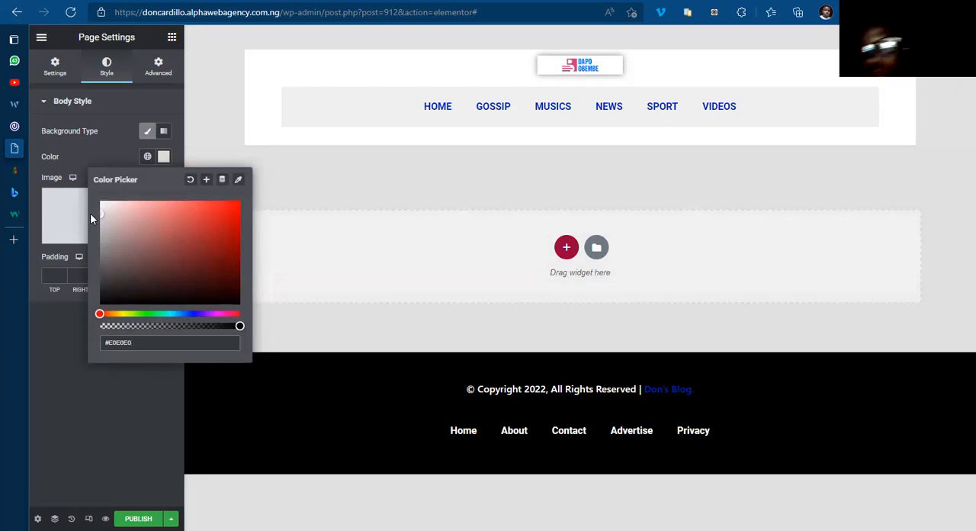
click(166, 162)
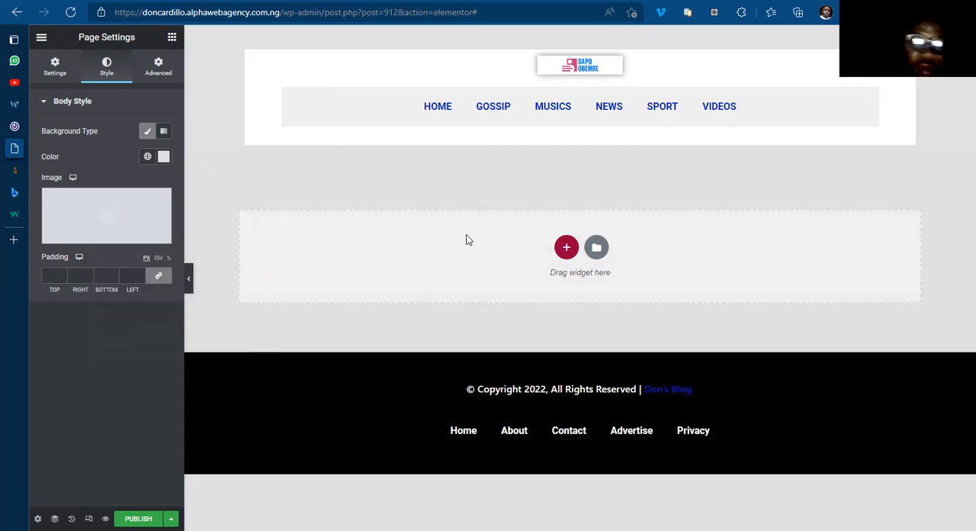
Step: Add a single-column section below the header, checking it against the 042jam.com homepage, and set its boxed content width to 1100
click(566, 246)
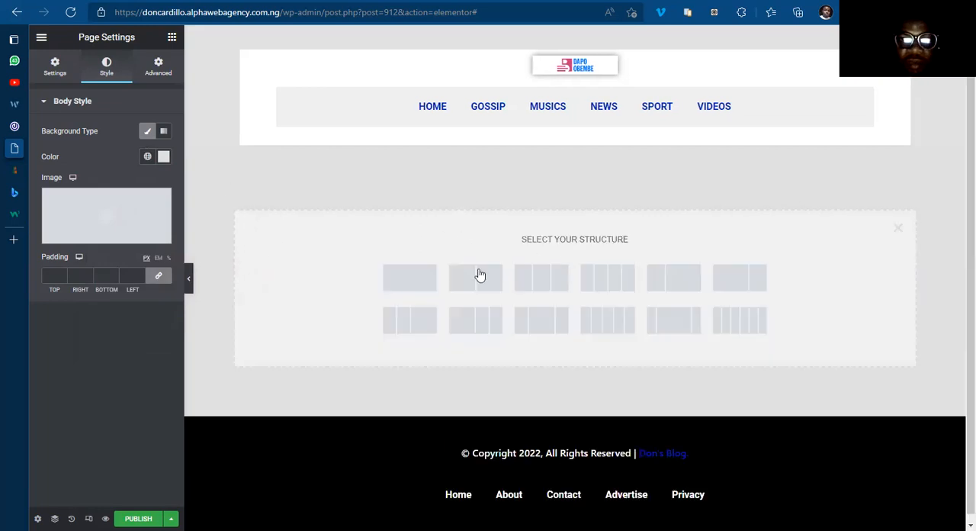
click(423, 283)
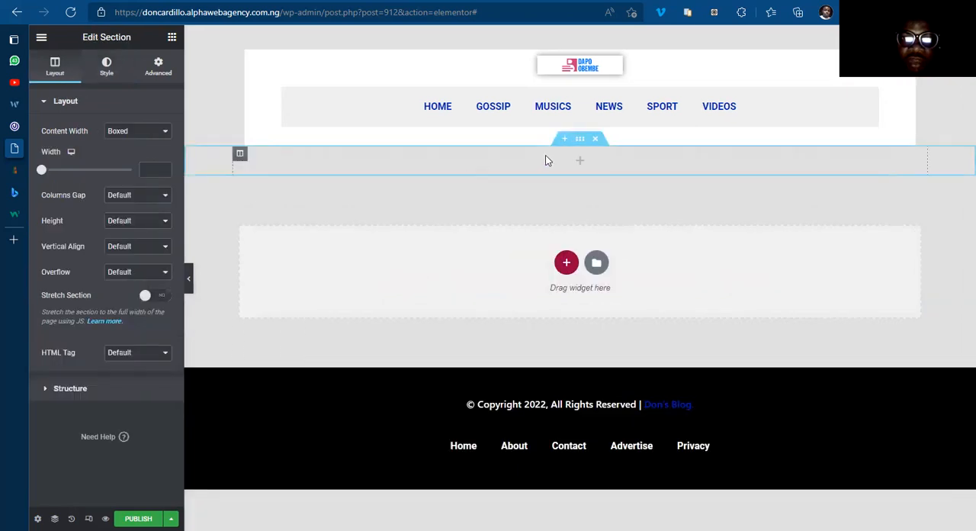
click(579, 166)
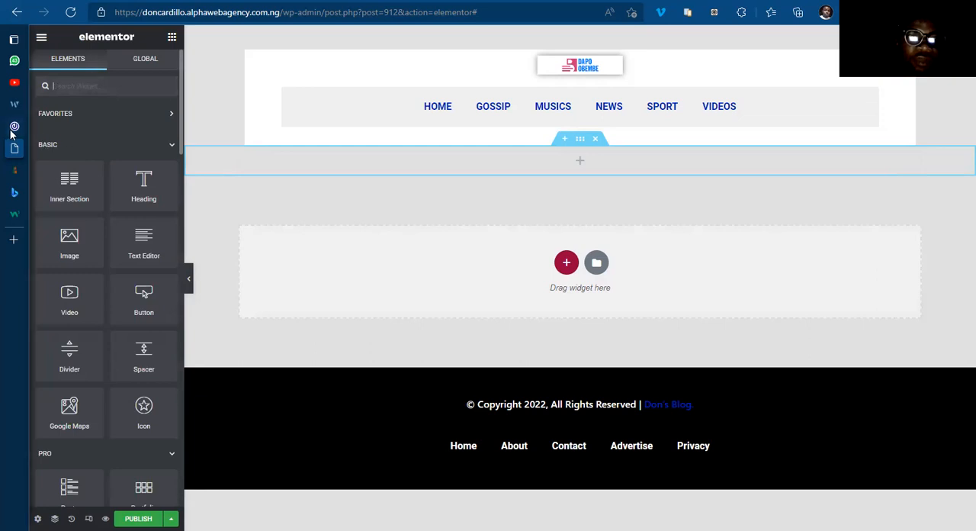
click(59, 126)
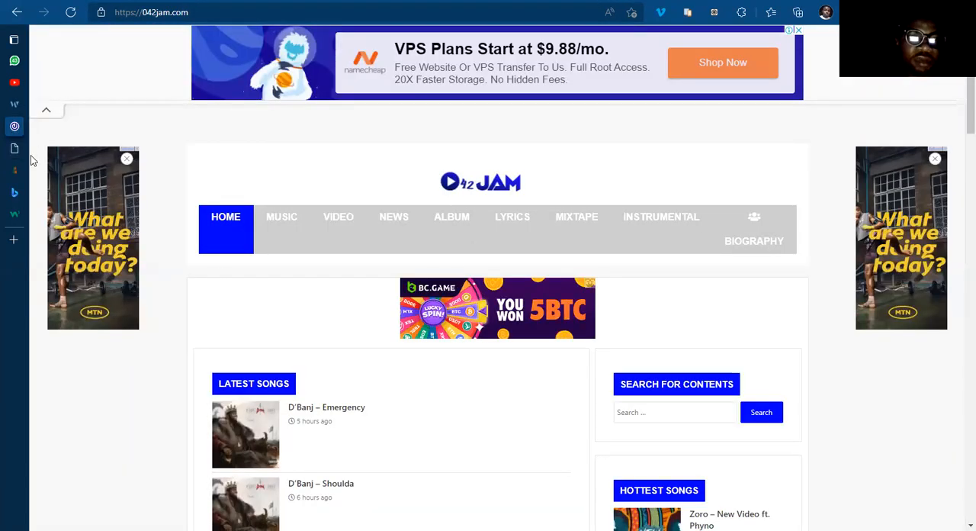
mouse_move(17, 138)
click(71, 146)
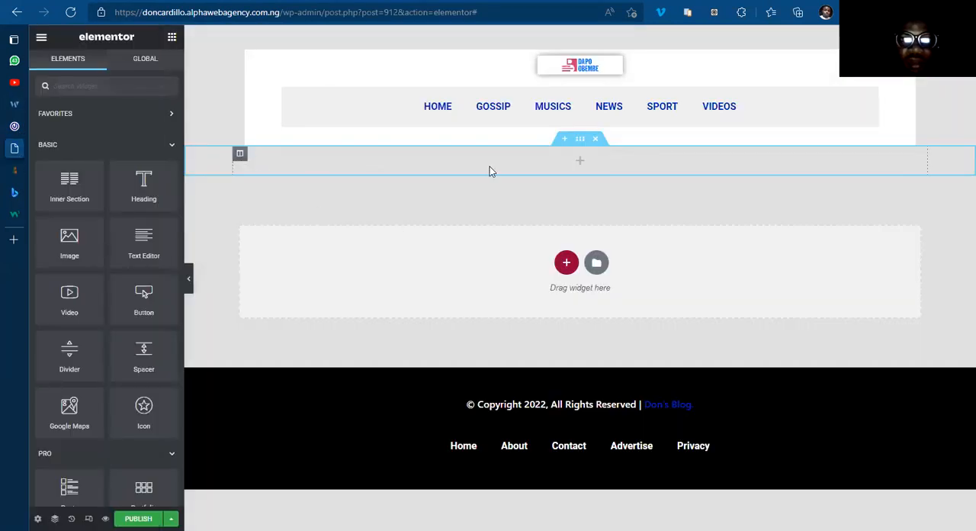
click(579, 142)
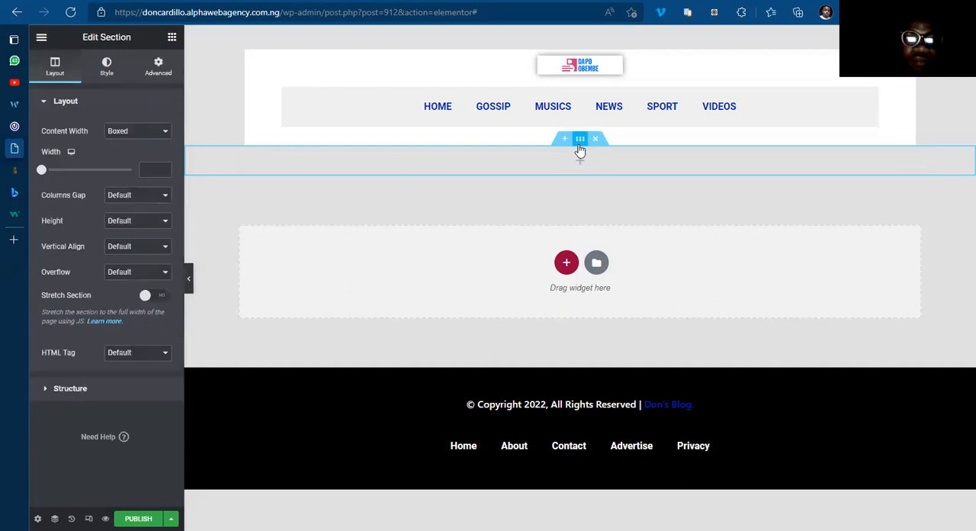
click(153, 169)
text(1100)
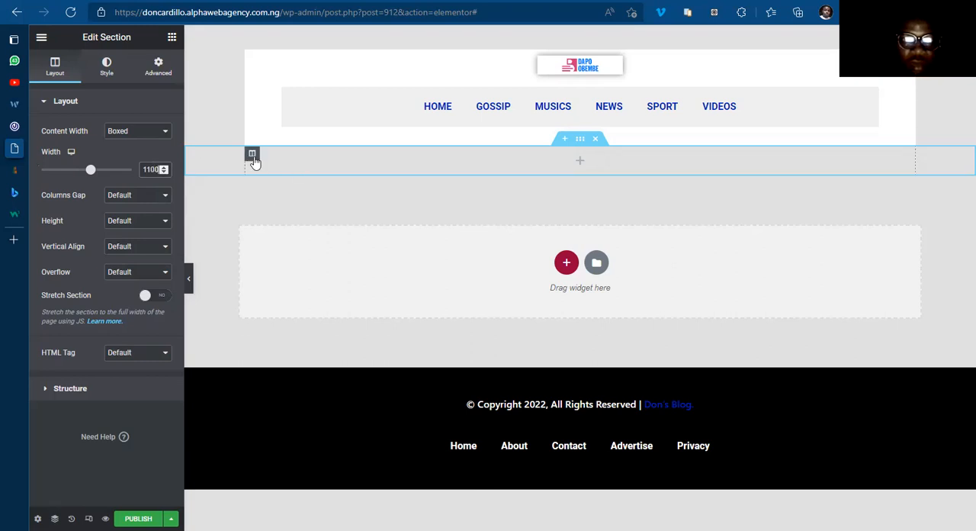
Step: Give the new section's column a classic white background colour
click(252, 155)
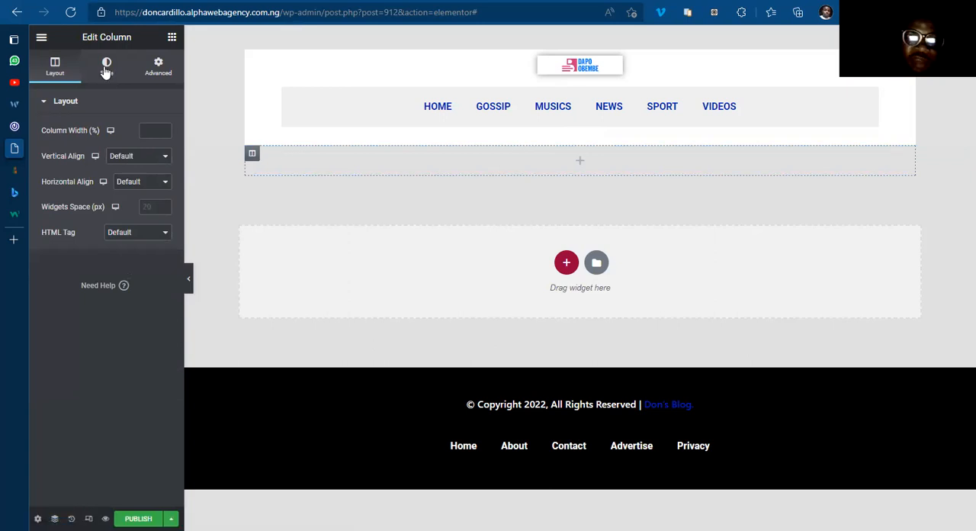
click(106, 69)
click(131, 157)
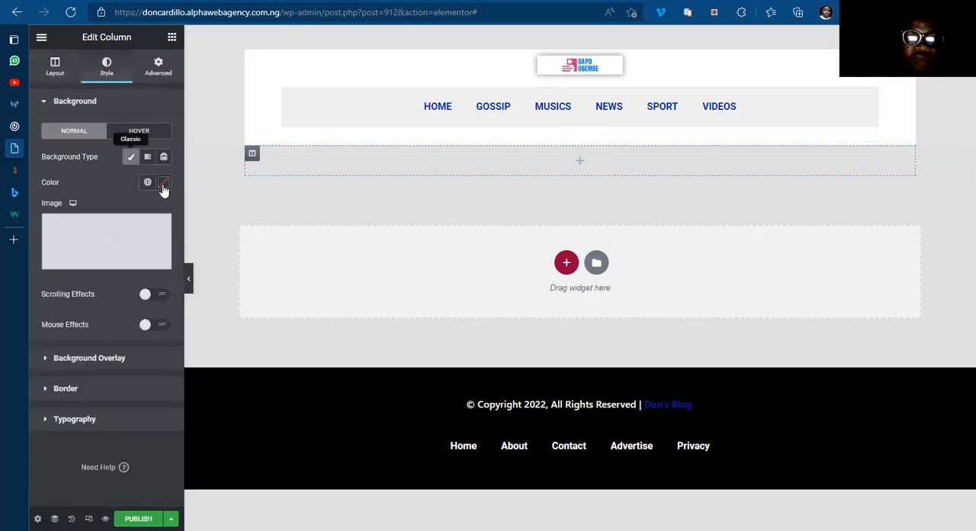
click(163, 183)
text(#ffffff)
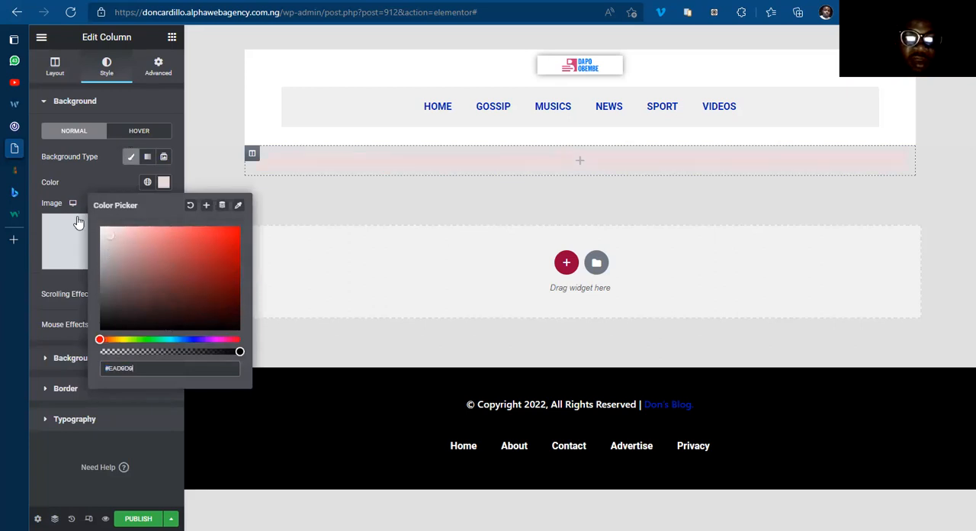
click(163, 183)
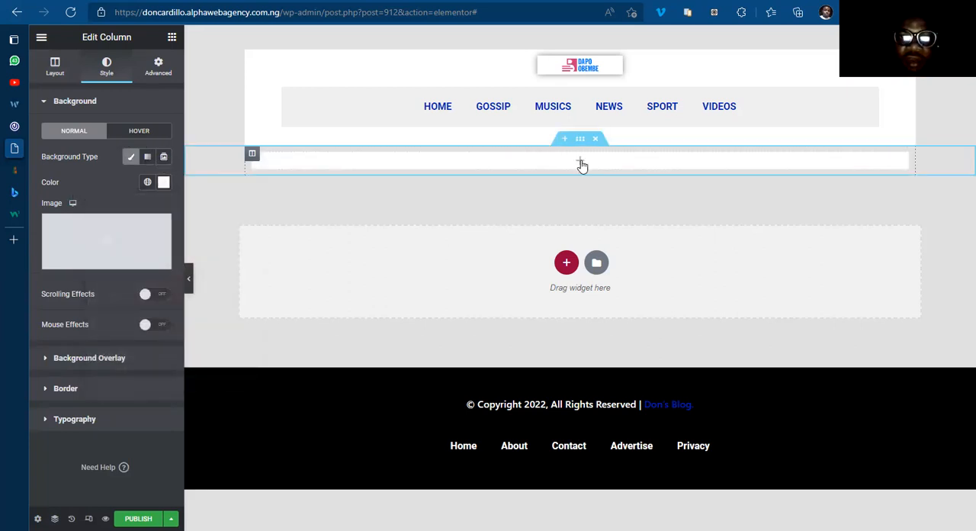
Step: Add a Heading widget to the white column with the title "ADVERT CODE HERE" and align it to the centre
click(577, 167)
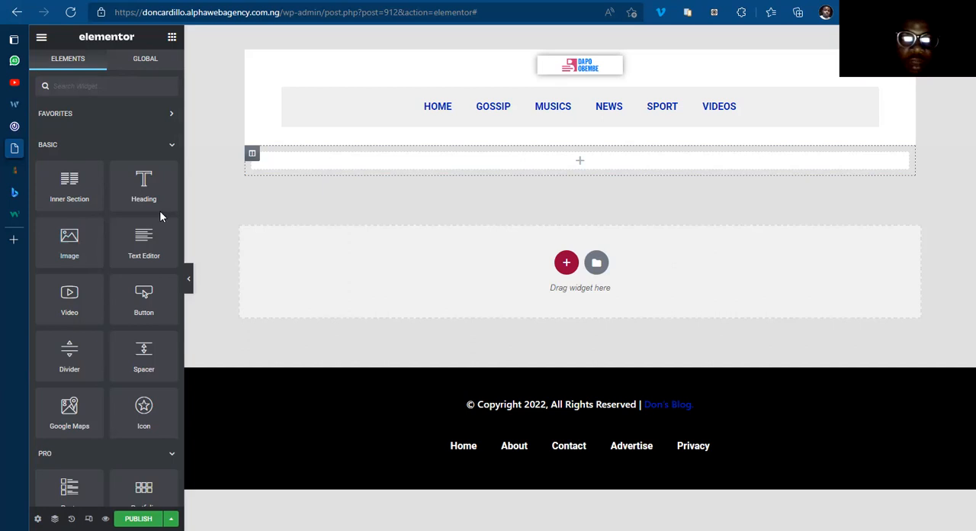
drag(133, 182, 564, 164)
triple_click(141, 151)
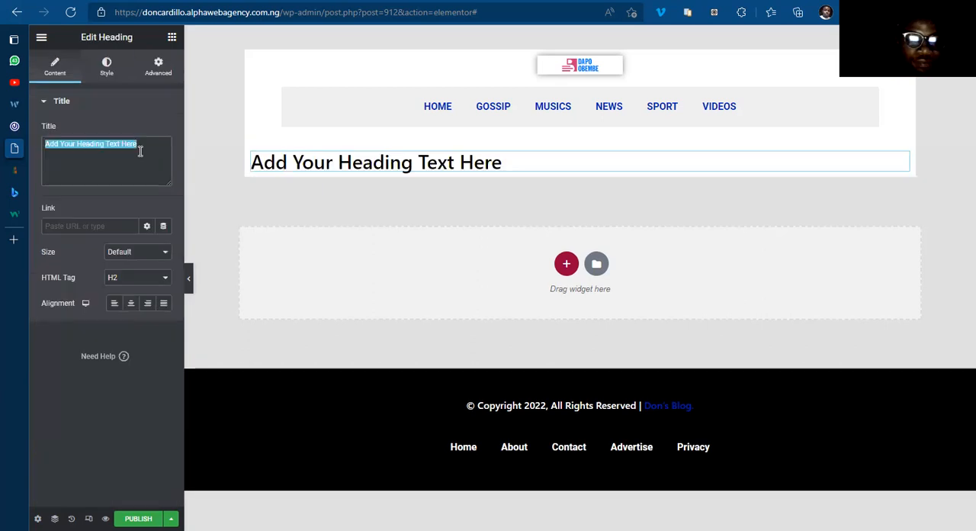
text(A)
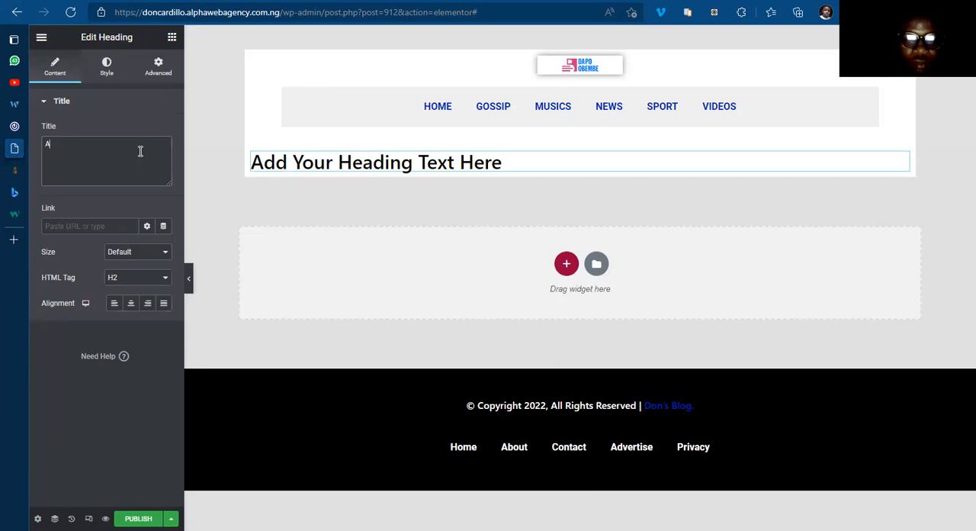
text(DVERTI)
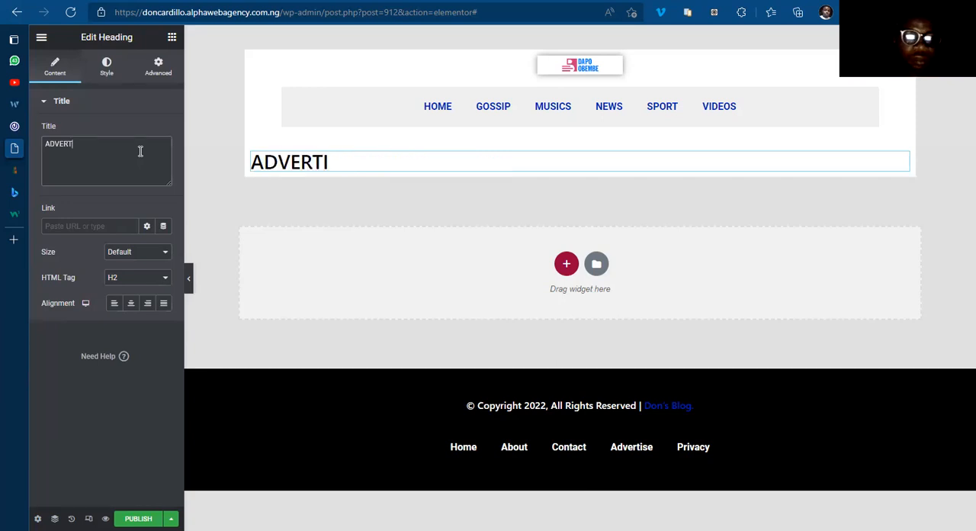
key(BackSpace)
text(CODE HERE)
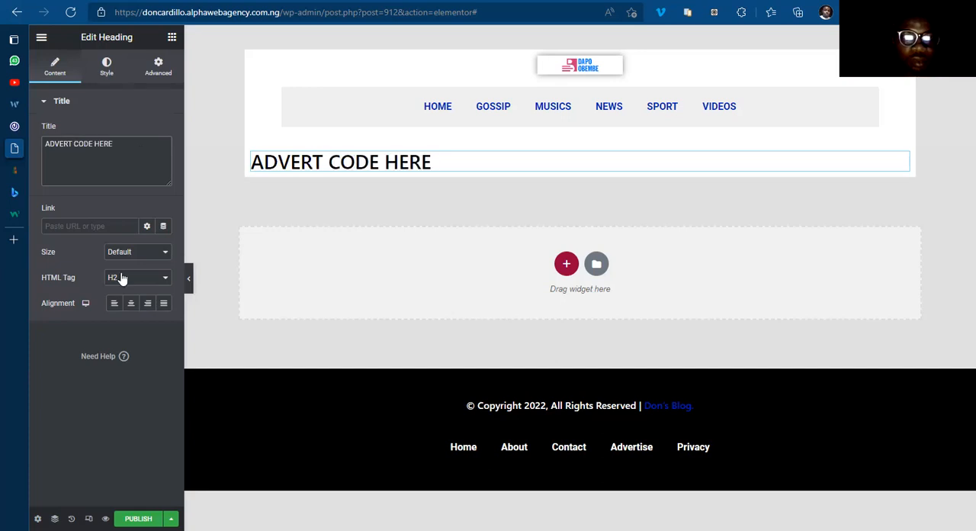
click(130, 304)
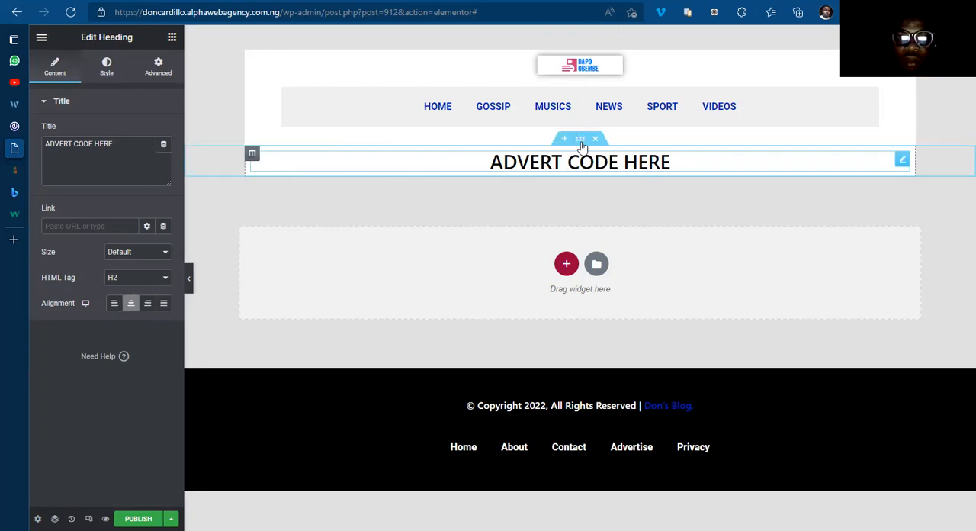
Step: Unlink the margin values of the advert section and set its top margin to 10 px
click(581, 141)
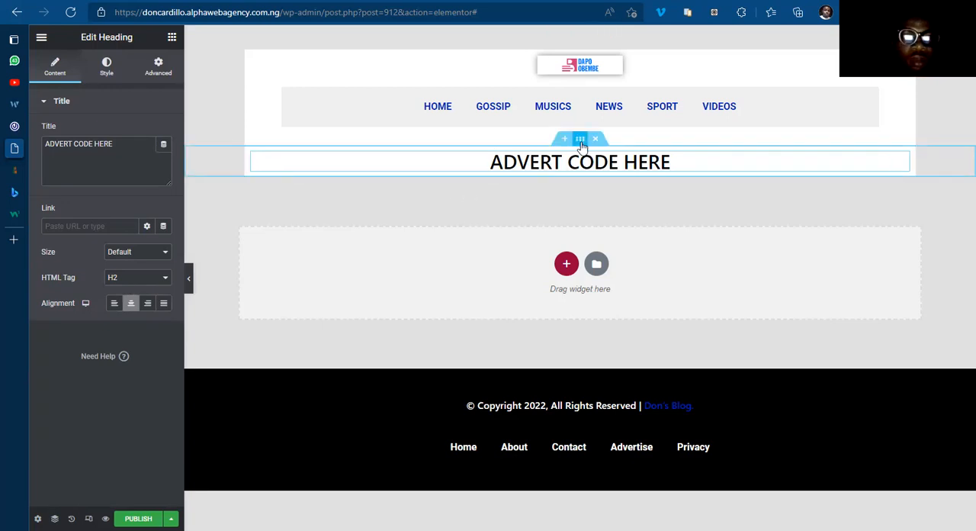
click(154, 67)
click(157, 146)
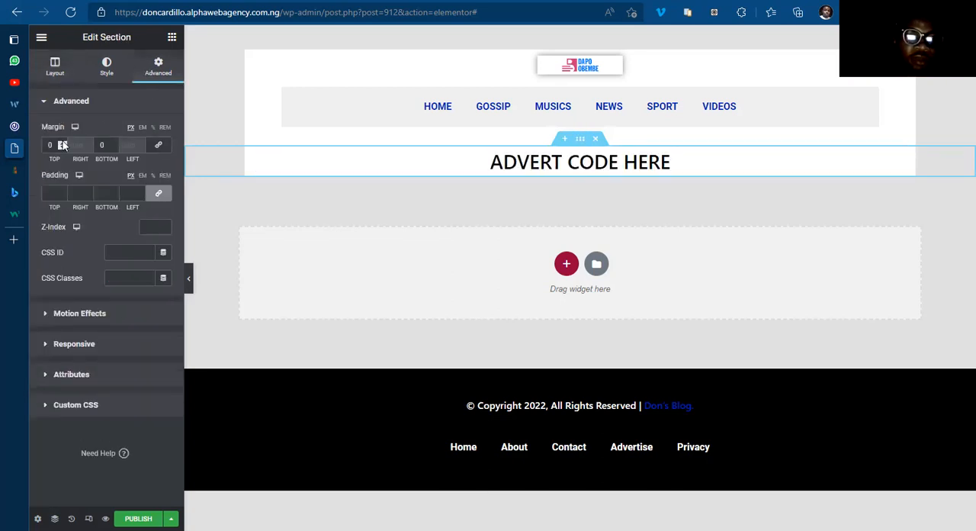
click(63, 145)
text(2)
click(63, 144)
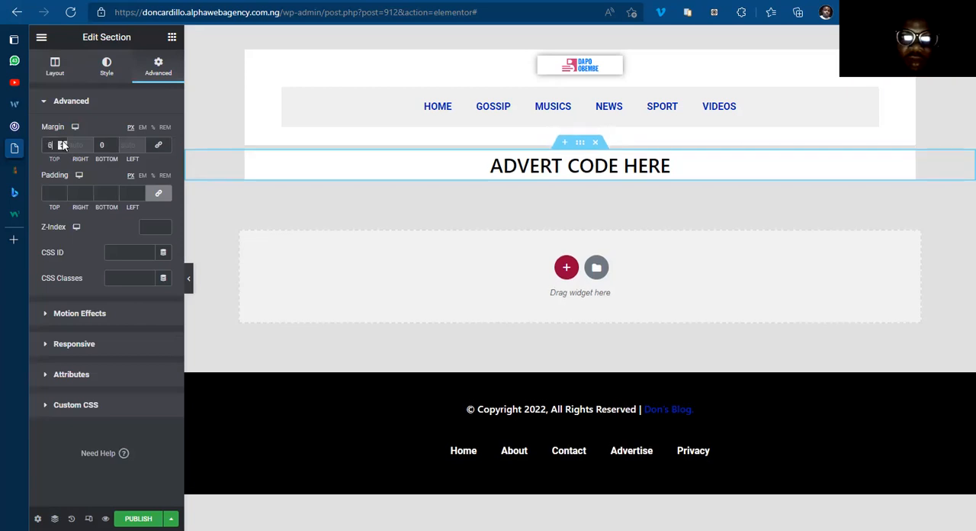
click(63, 145)
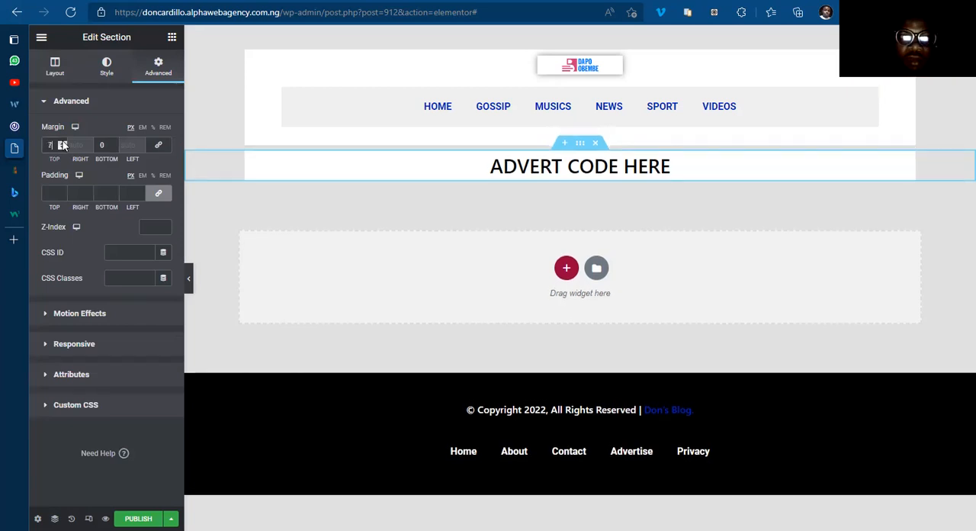
click(63, 145)
click(63, 145)
click(63, 144)
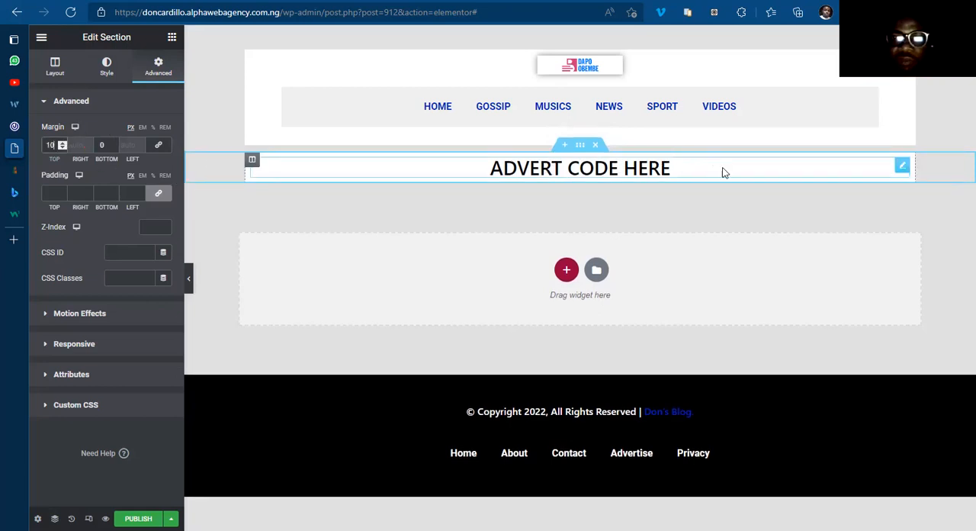
Step: Try minimum heights of 200 px and 100 px on the advert section, and return its height setting to Default
click(252, 161)
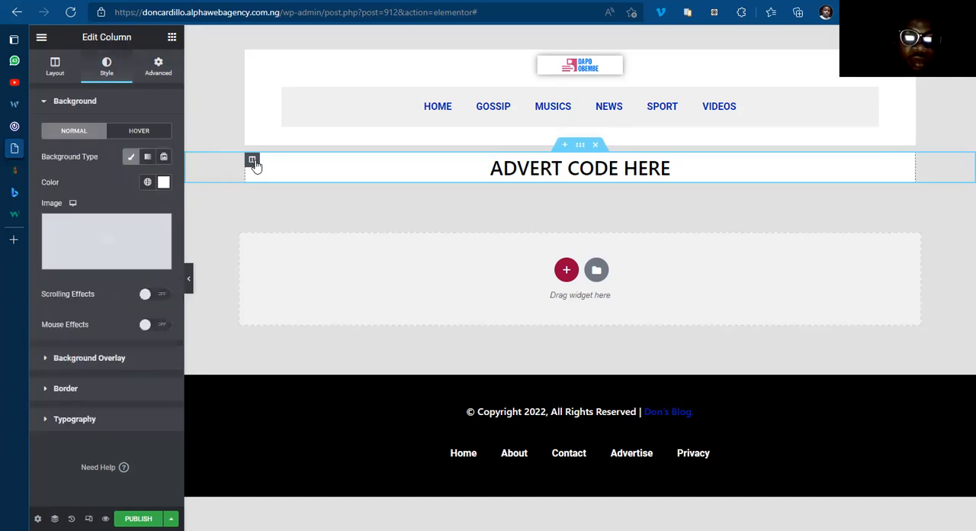
click(583, 152)
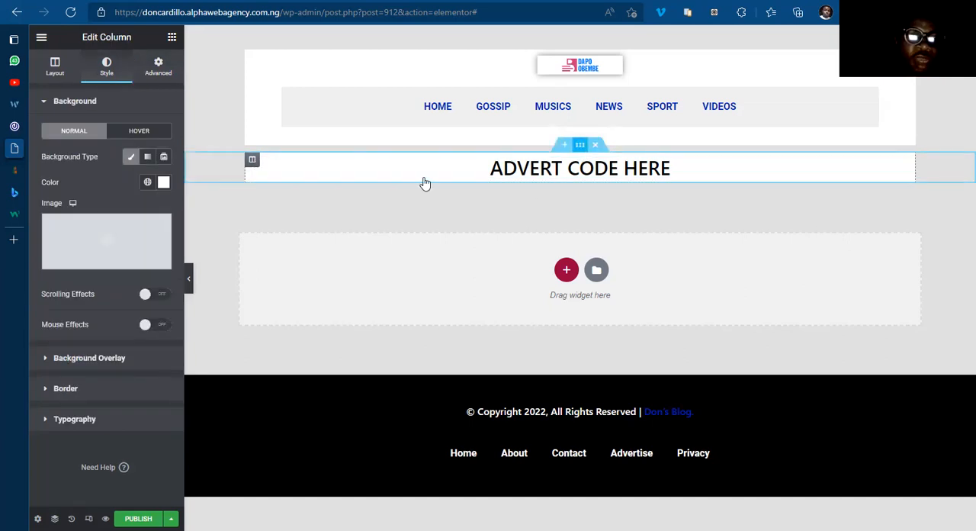
click(57, 71)
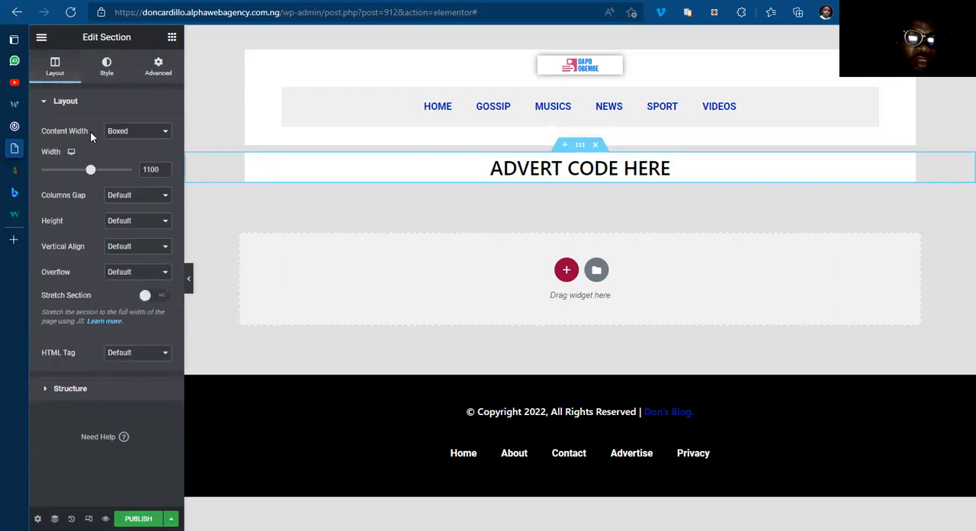
click(133, 221)
click(142, 257)
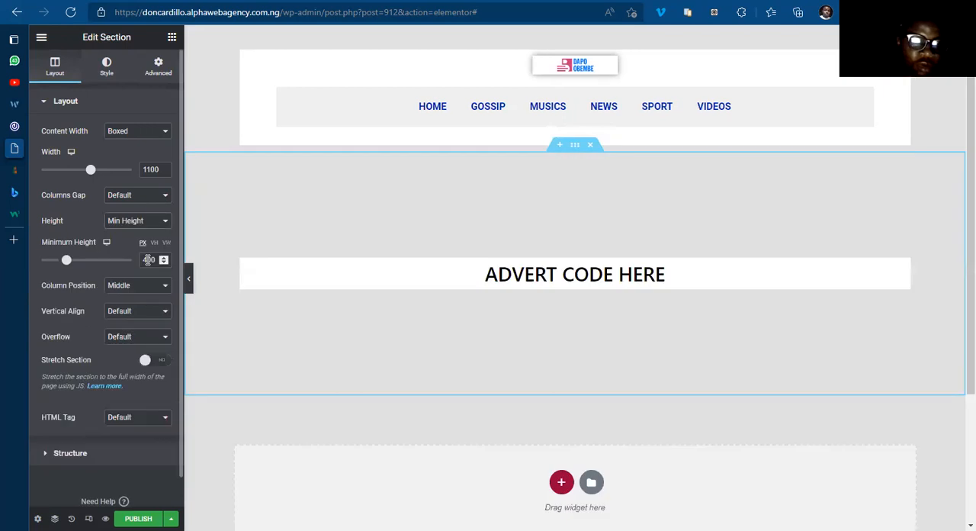
click(148, 260)
key(BackSpace)
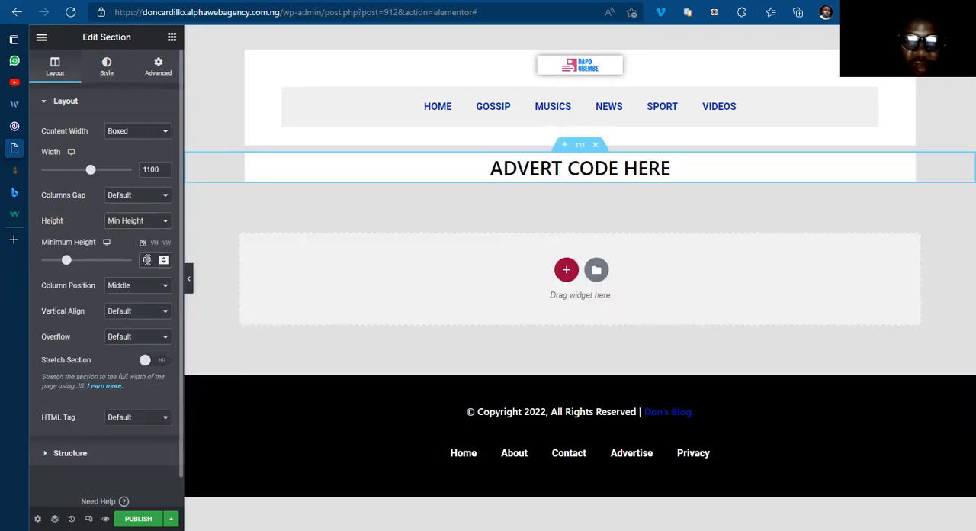
text(1)
key(BackSpace)
text(200)
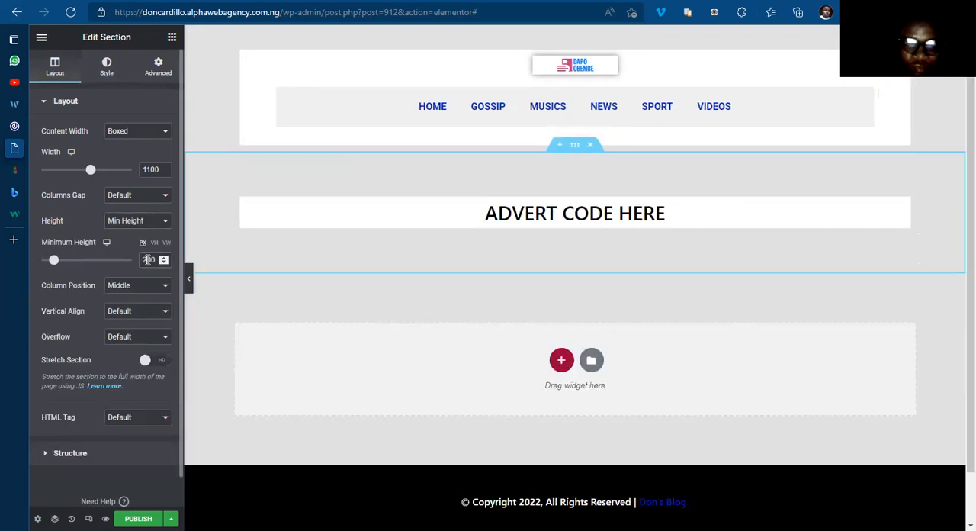
key(BackSpace)
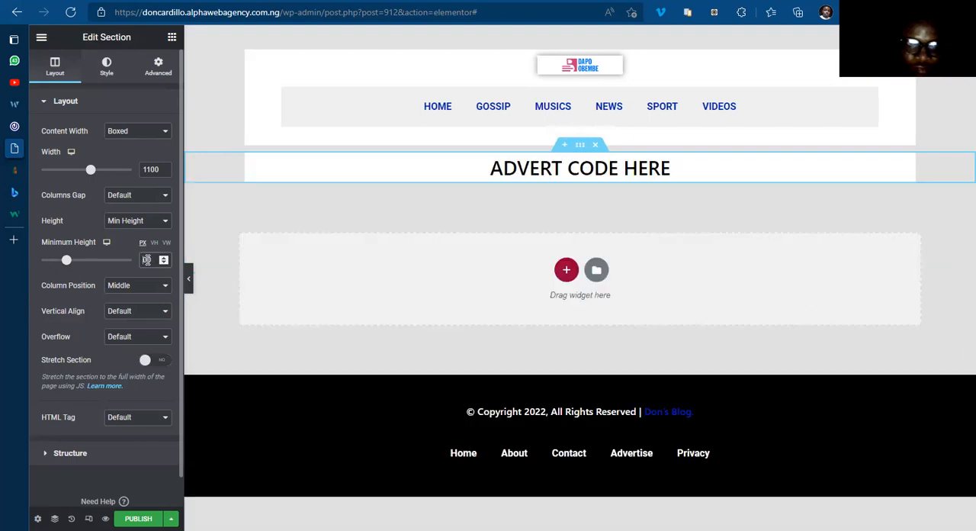
text(100)
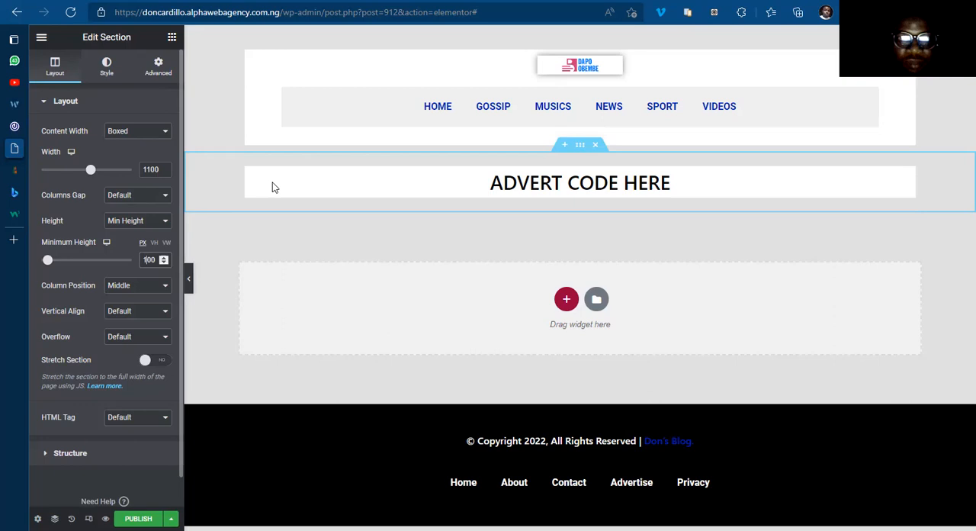
click(132, 221)
click(120, 236)
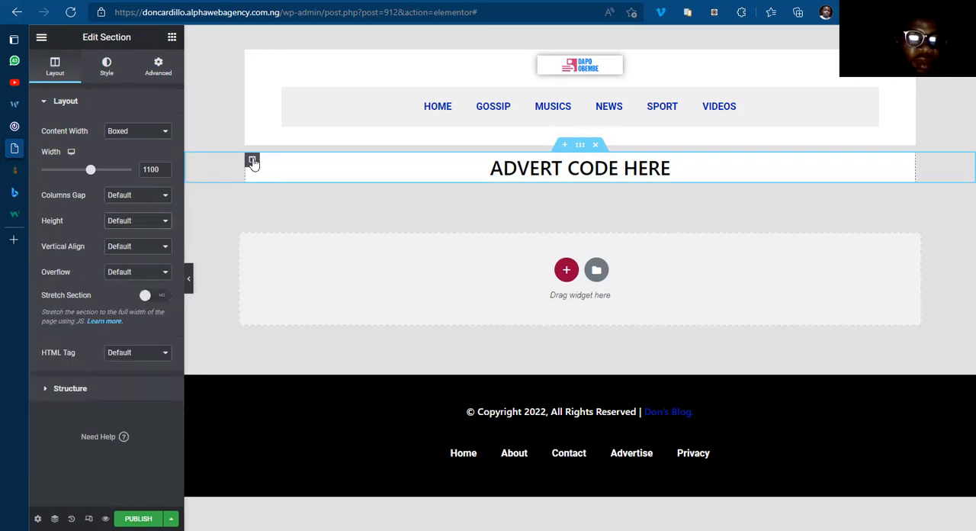
Step: Unlink the padding values of the advert column and set 20 px at the top and 30 px at the bottom
click(252, 161)
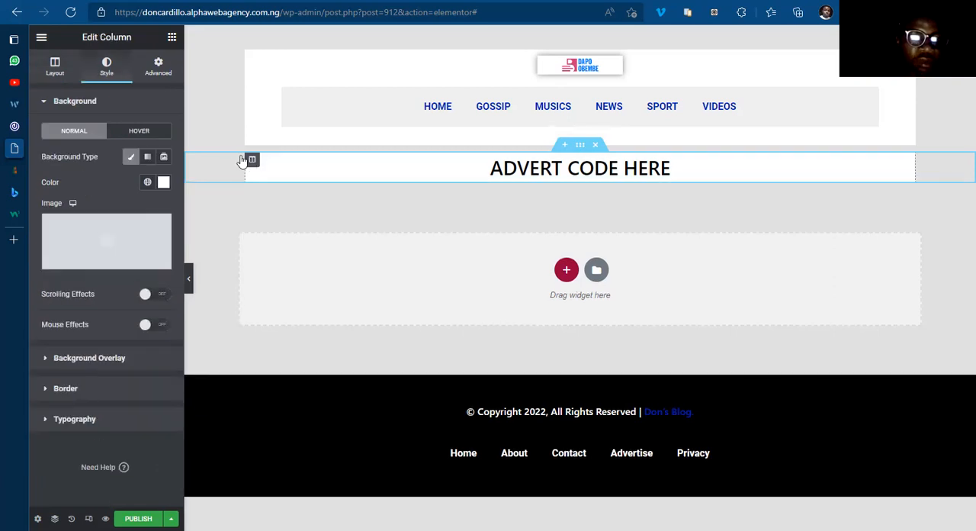
click(158, 68)
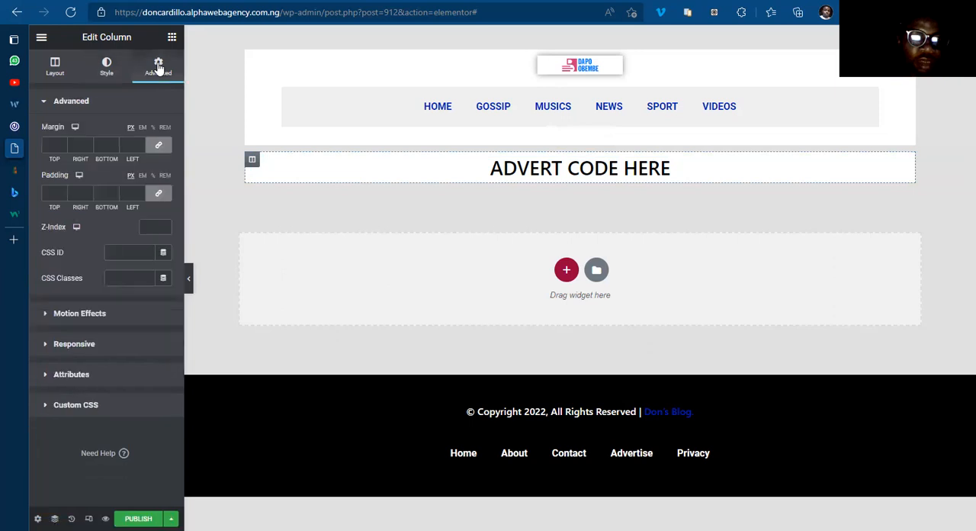
click(159, 194)
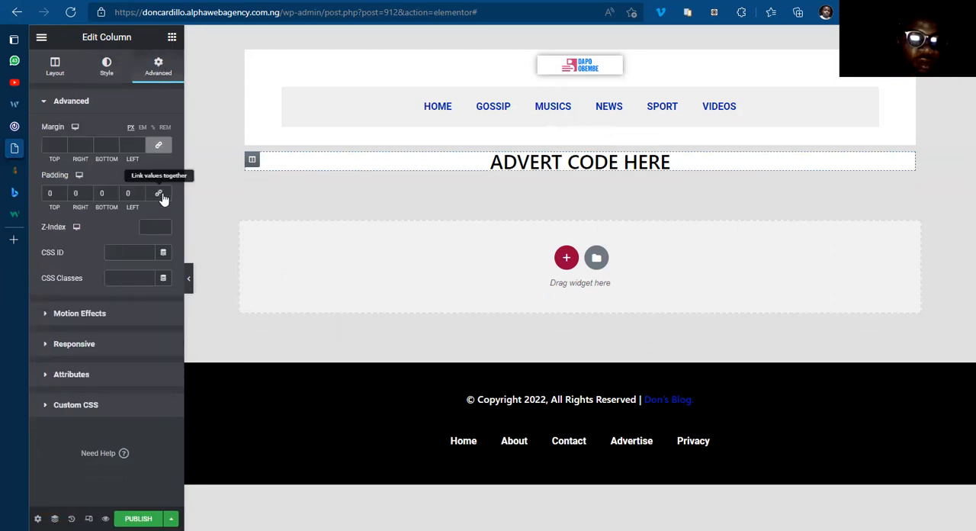
click(47, 199)
text(1)
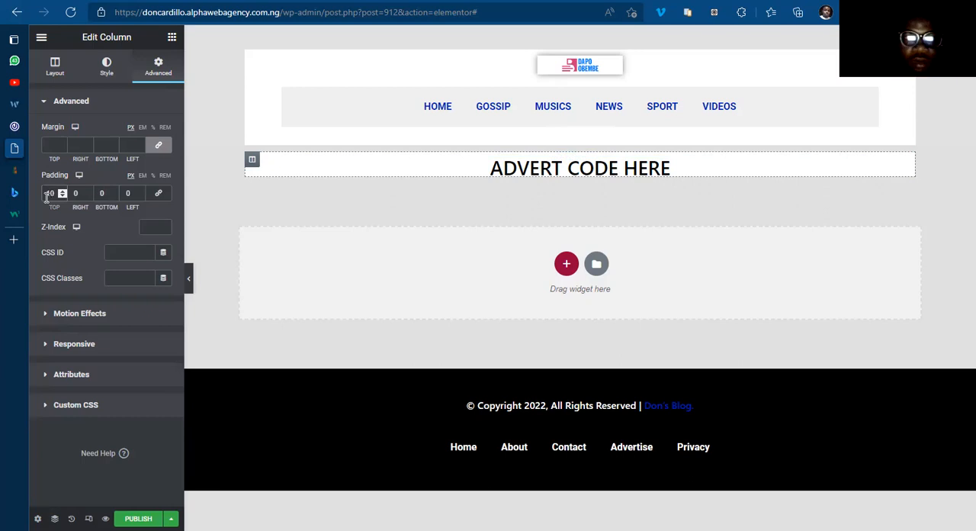
key(BackSpace)
text(2)
click(97, 190)
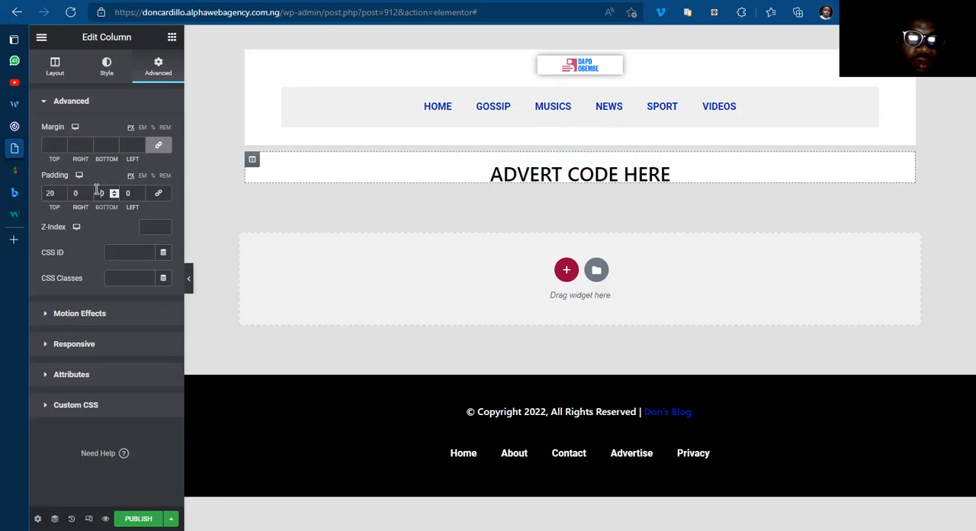
text(2)
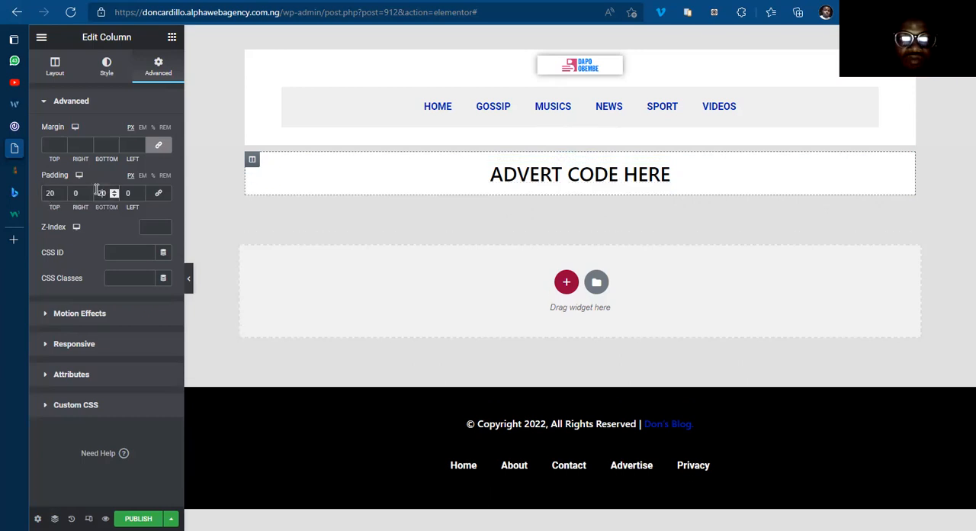
key(BackSpace)
text(3)
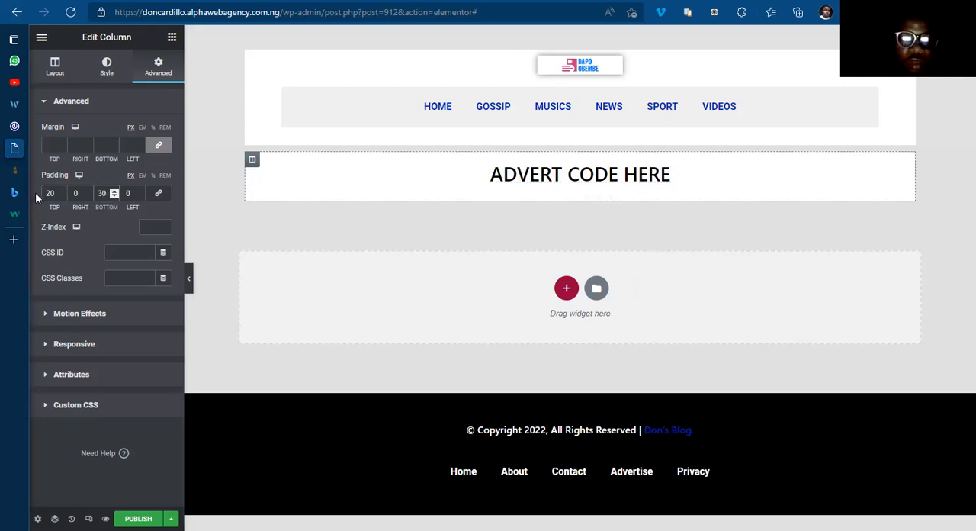
Step: Set the advert column's top padding to 30 px
click(49, 193)
key(BackSpace)
key(BackSpace)
text(30)
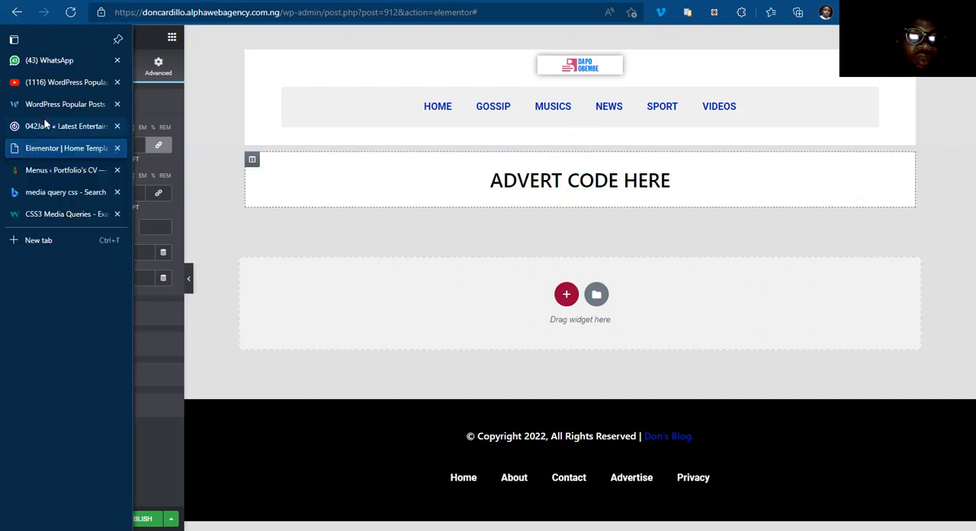
Step: Switch to the 042jam.com homepage and examine the layout of the content area below its advert banner
click(46, 127)
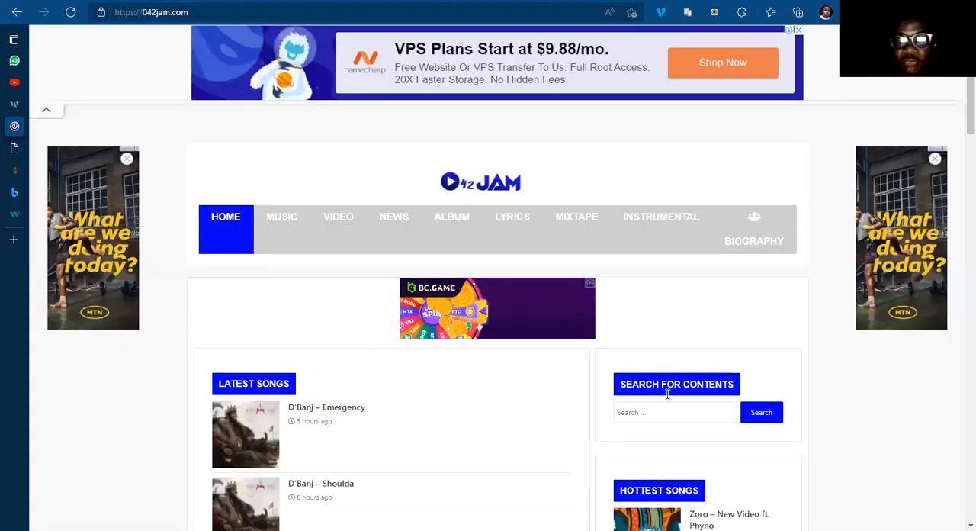
scroll(959, 130, down, 2)
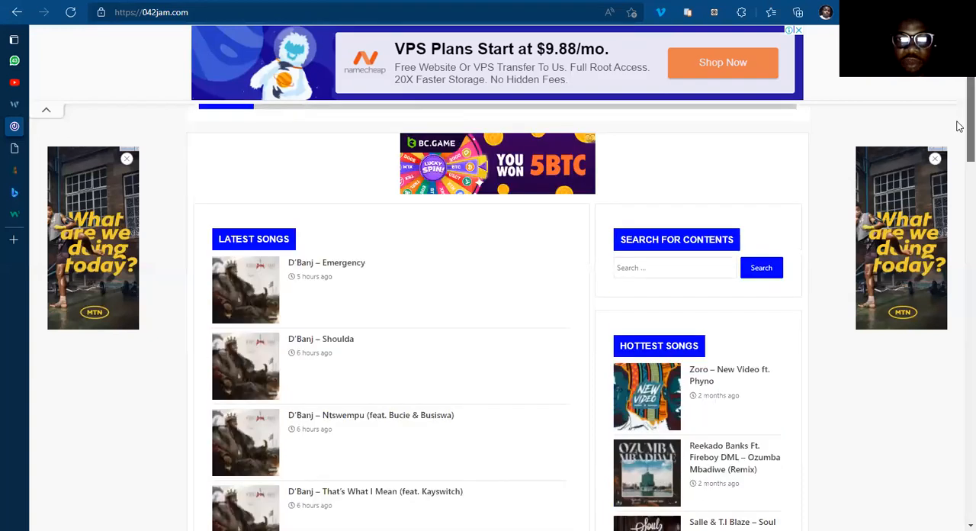
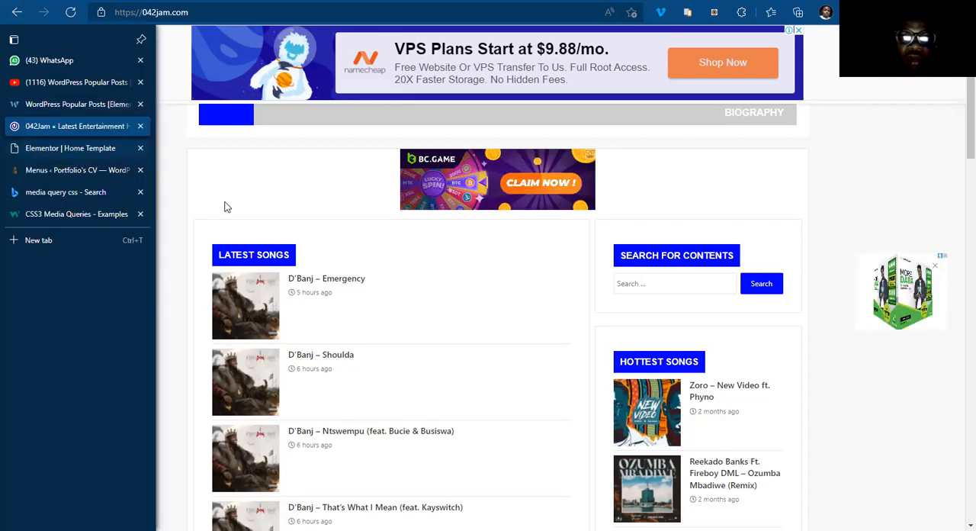
Step: Switch to the Home Template editor, add a two-column section below the advert section, and set its top margin to 10 px
click(46, 148)
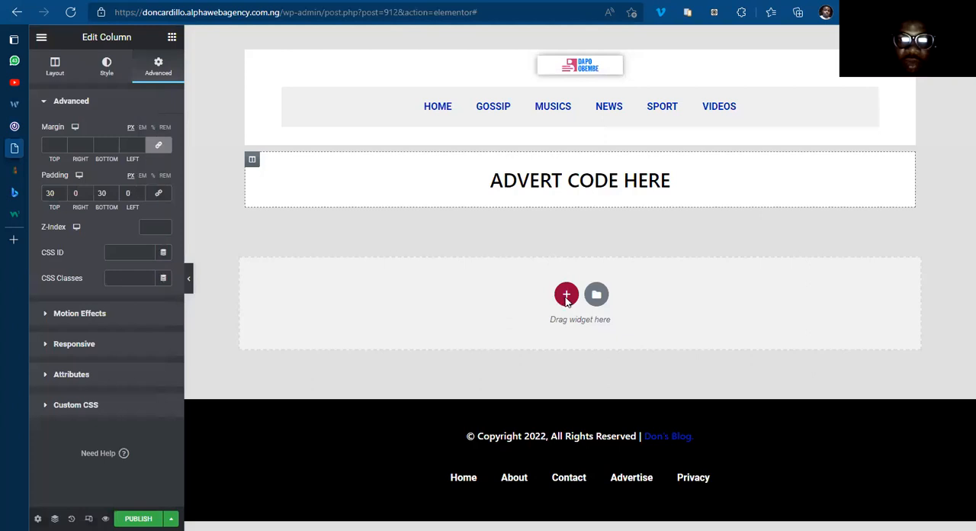
click(566, 295)
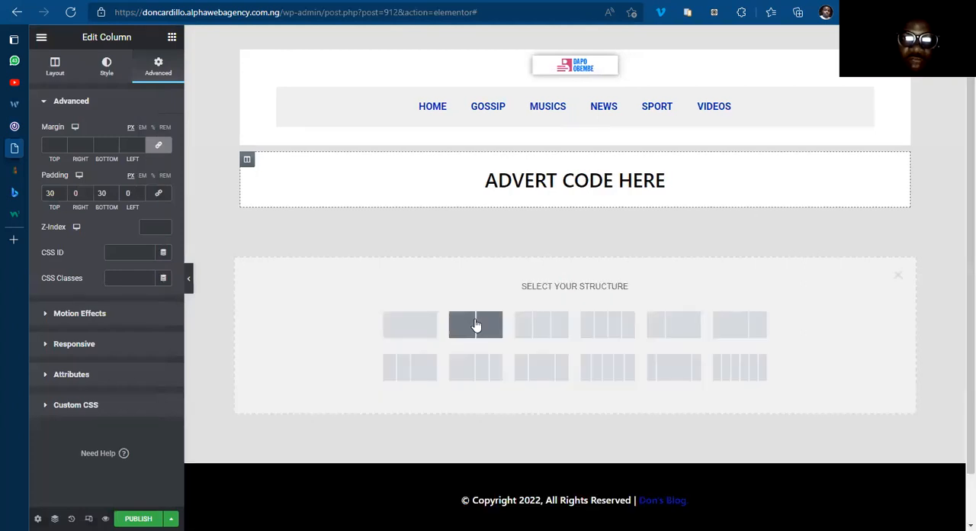
click(475, 325)
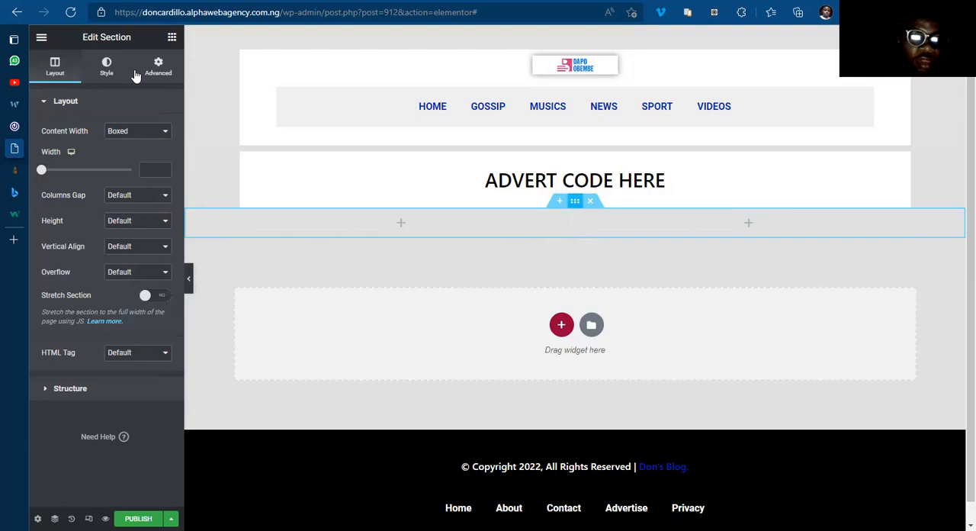
click(159, 74)
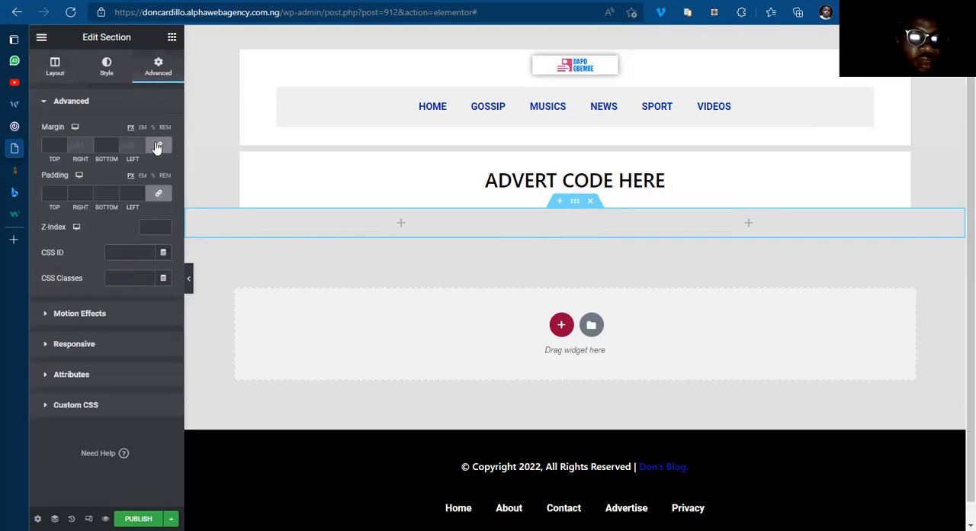
click(45, 146)
text(10)
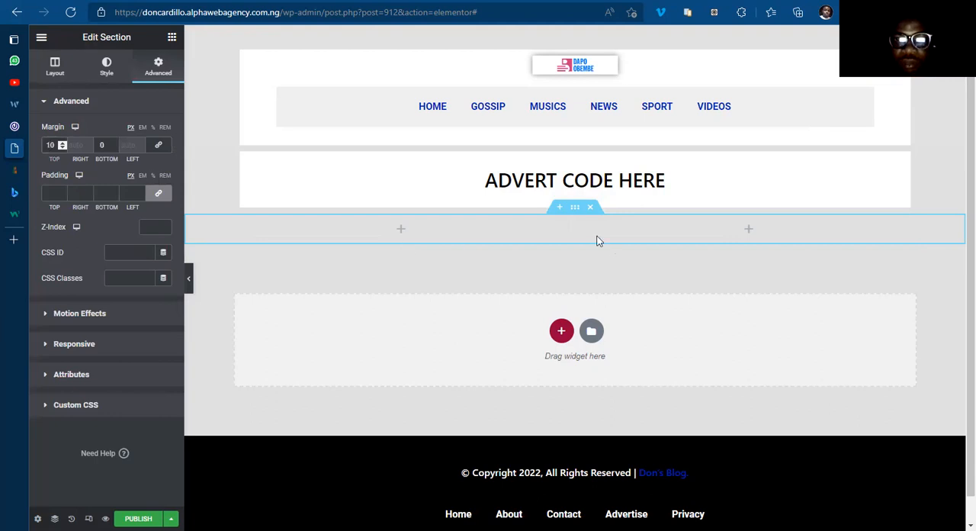
Step: Set the new two-column section's boxed content width to 1100 px
click(55, 68)
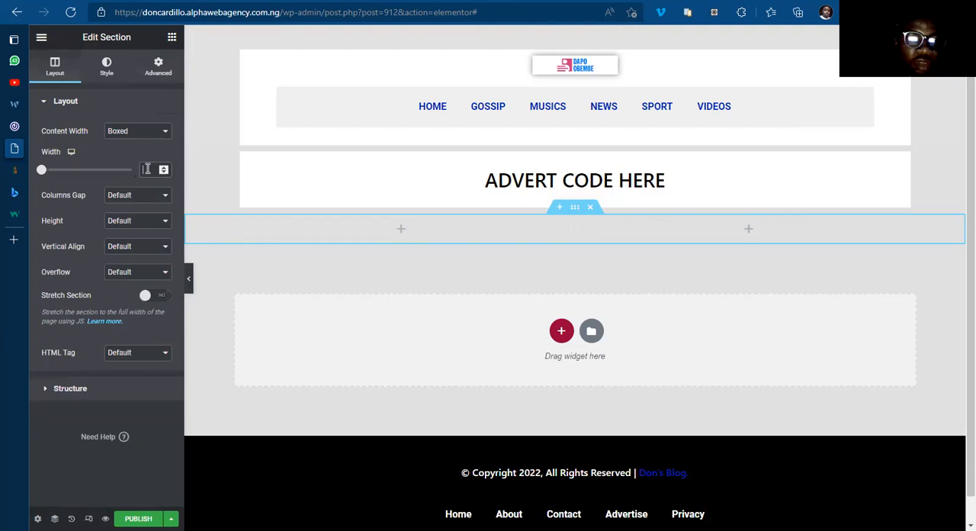
click(147, 169)
text(1100)
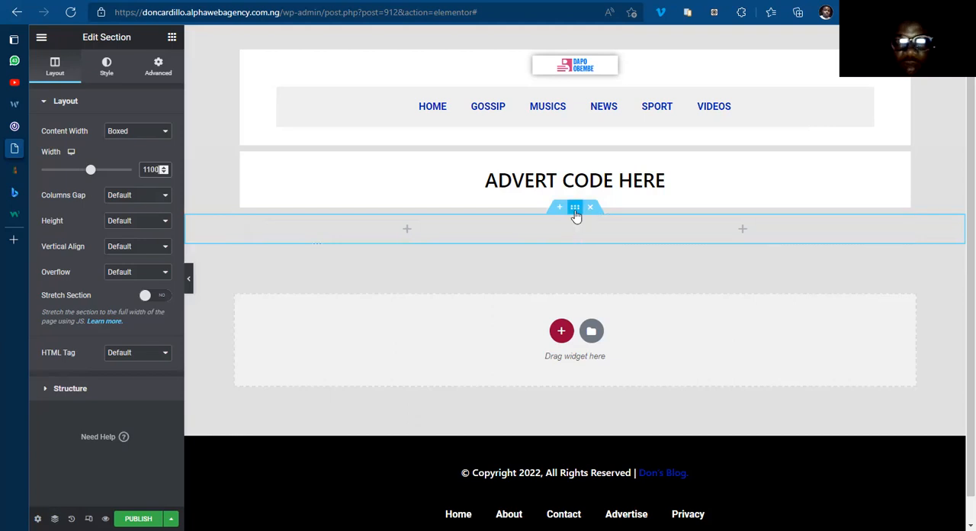
Step: Try a white #FFFFFF classic background on the whole two-column section, and remove it
click(106, 69)
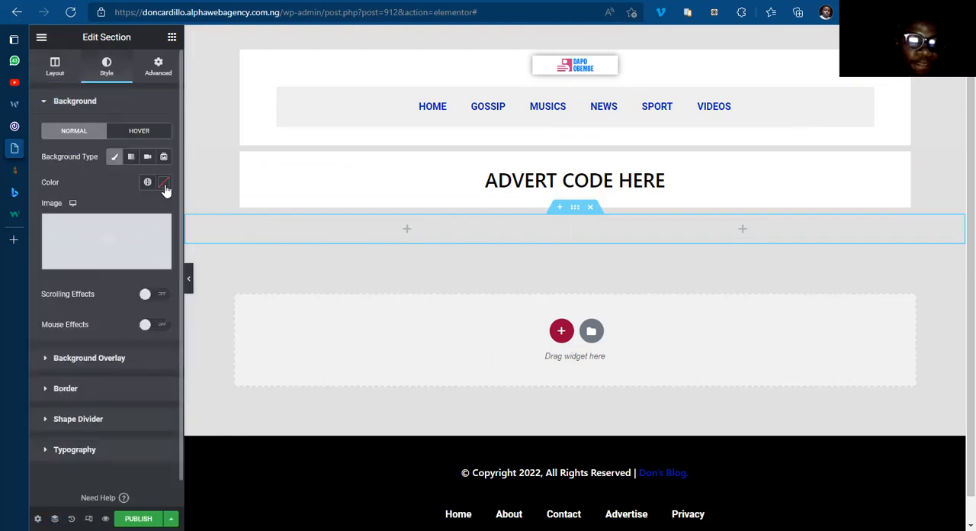
click(163, 182)
click(103, 233)
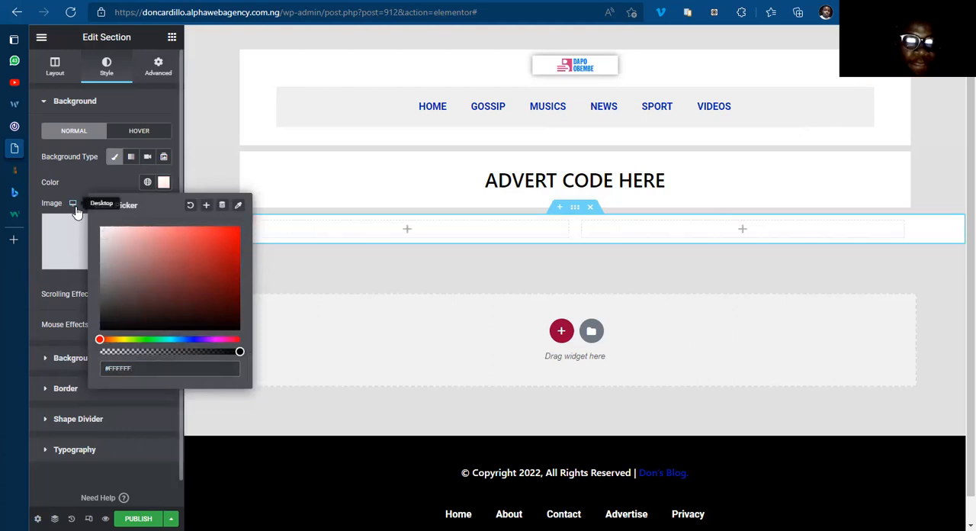
click(163, 183)
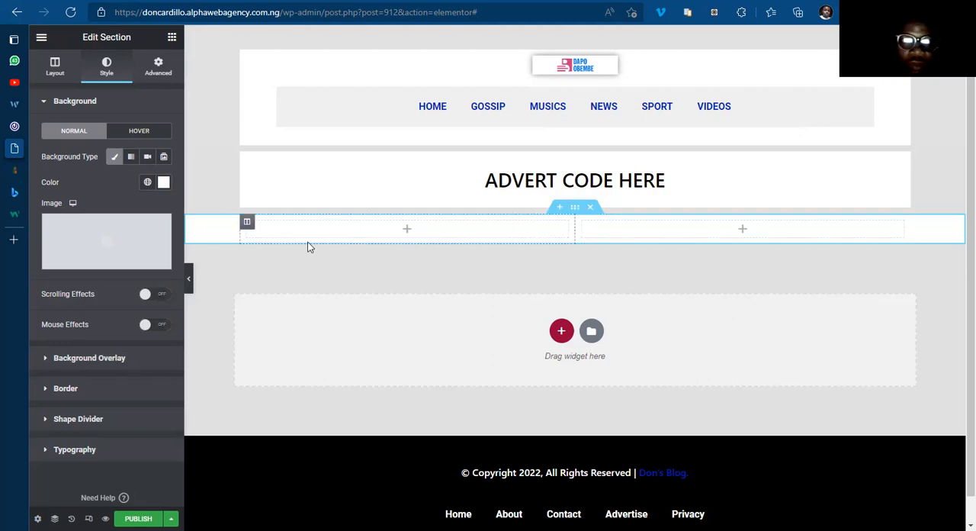
click(115, 157)
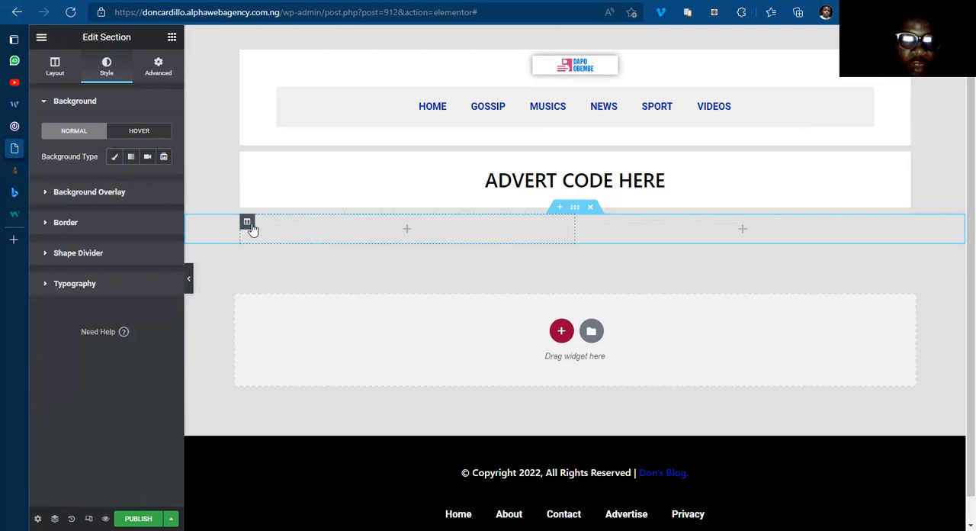
Step: Give the left column of the two-column section a classic white background
click(248, 223)
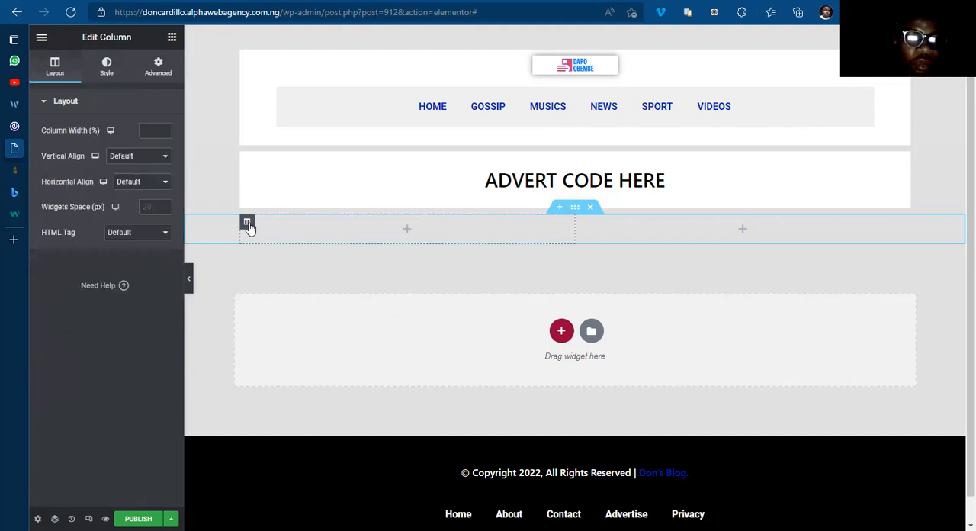
click(106, 71)
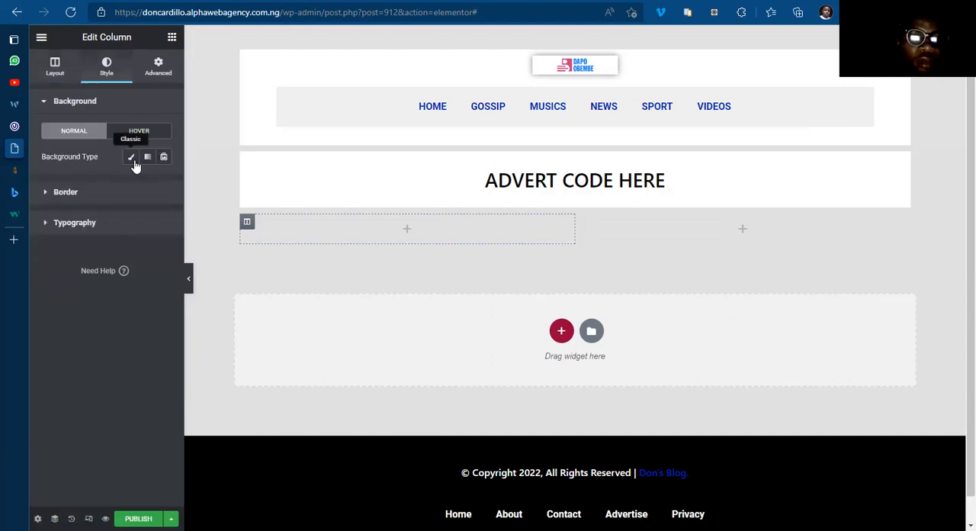
click(131, 158)
click(162, 186)
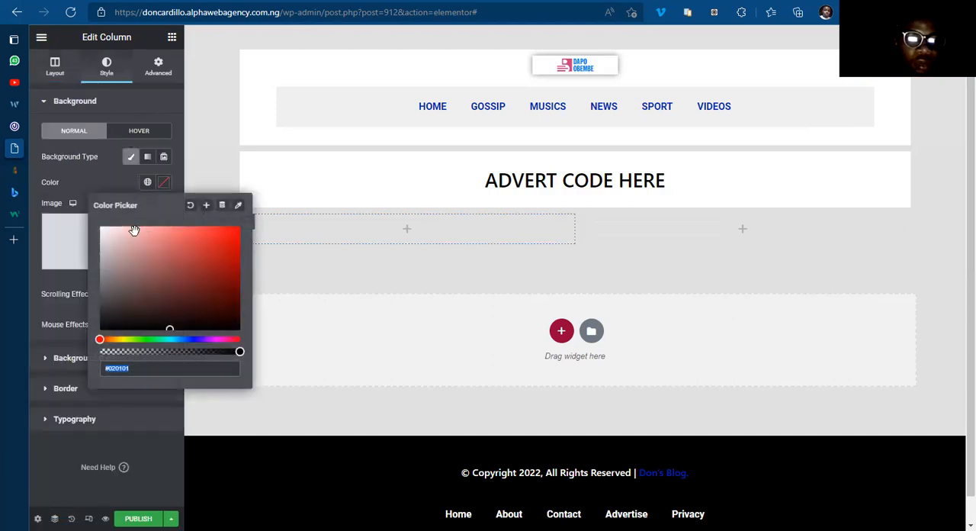
click(163, 181)
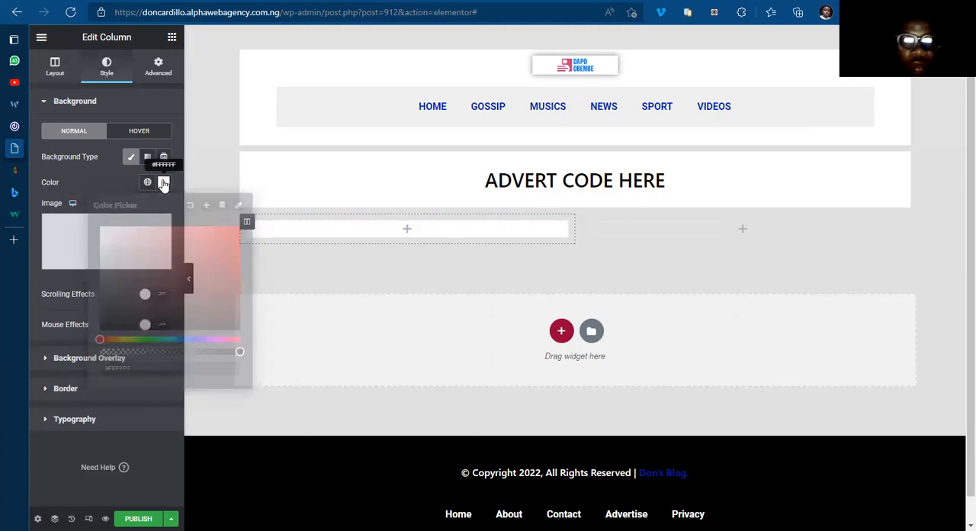
Step: Give the right column of the two-column section a classic background in white #FFFFFF
click(582, 223)
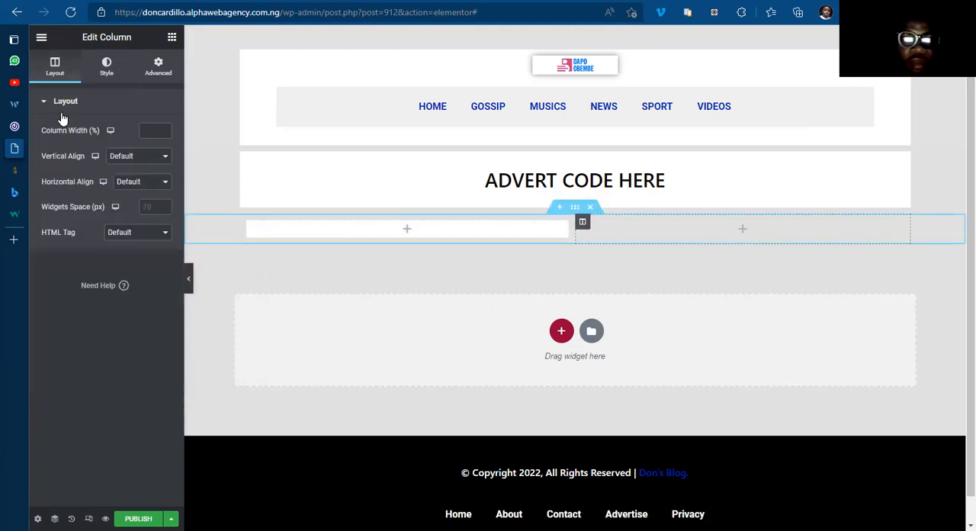
click(106, 70)
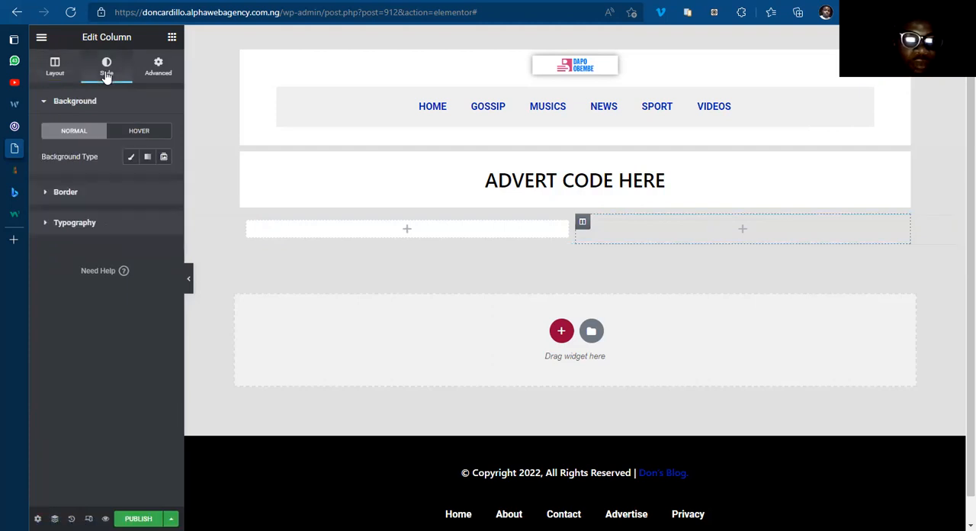
click(131, 158)
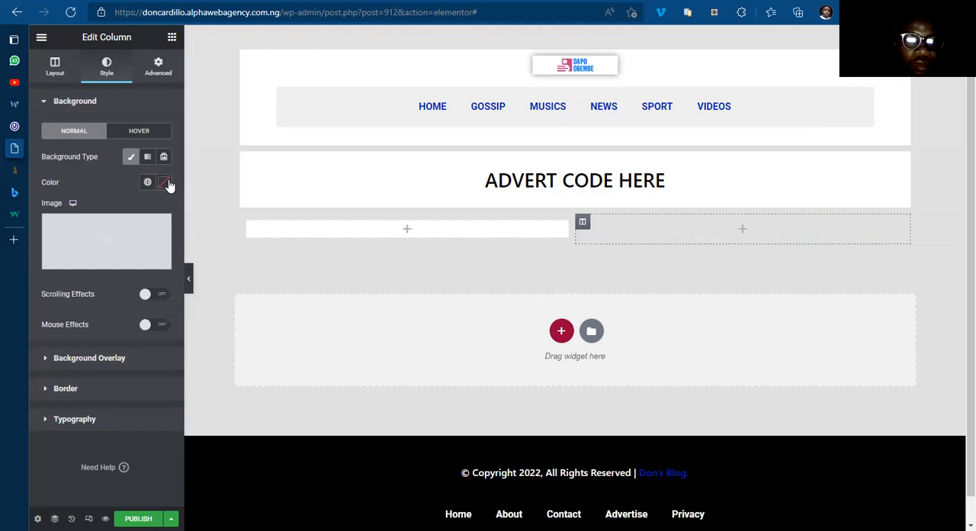
click(166, 184)
text(#FFFFFF)
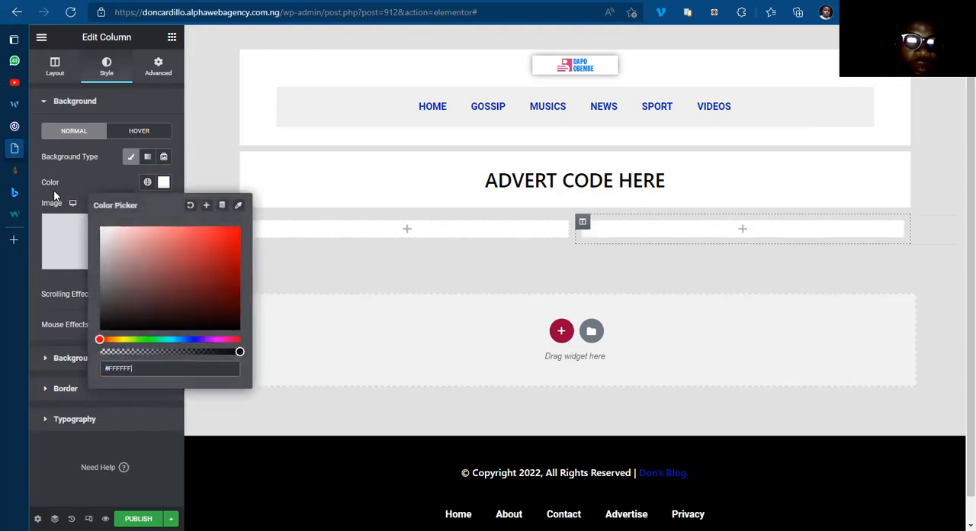
click(163, 182)
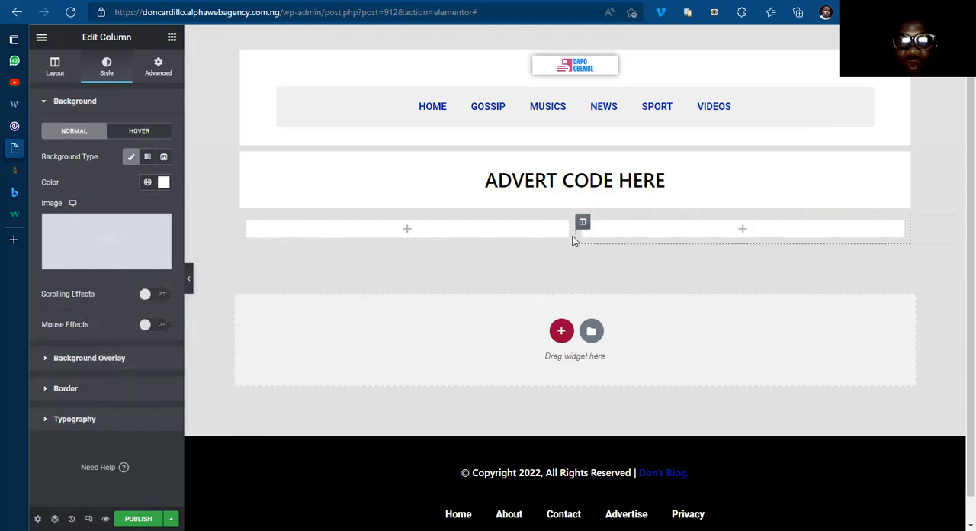
Step: Narrow the right column to a width of 30% and publish the page
drag(575, 234, 703, 239)
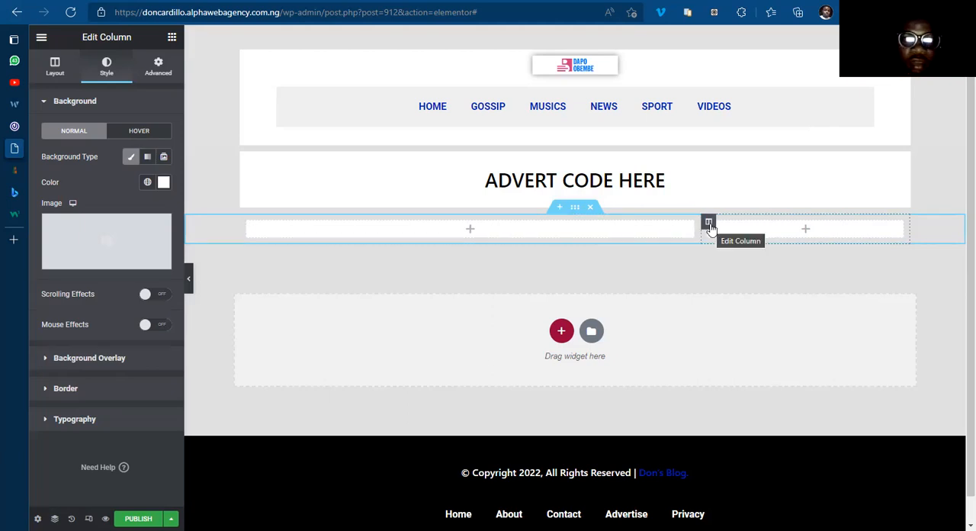
click(58, 71)
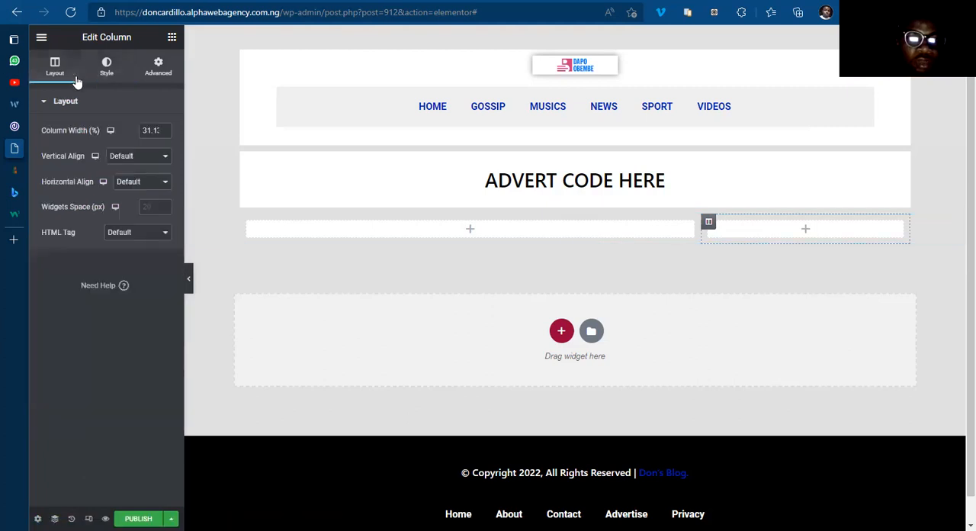
click(165, 133)
click(165, 133)
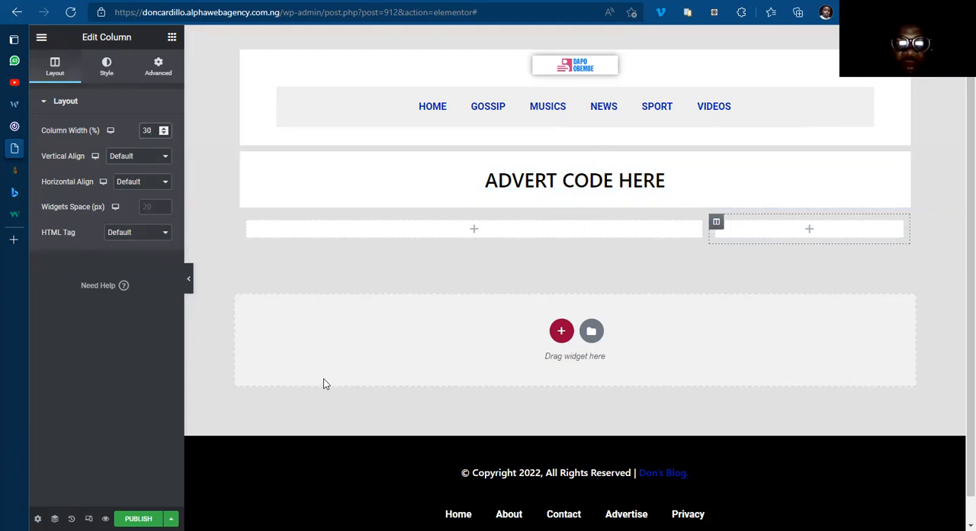
click(138, 518)
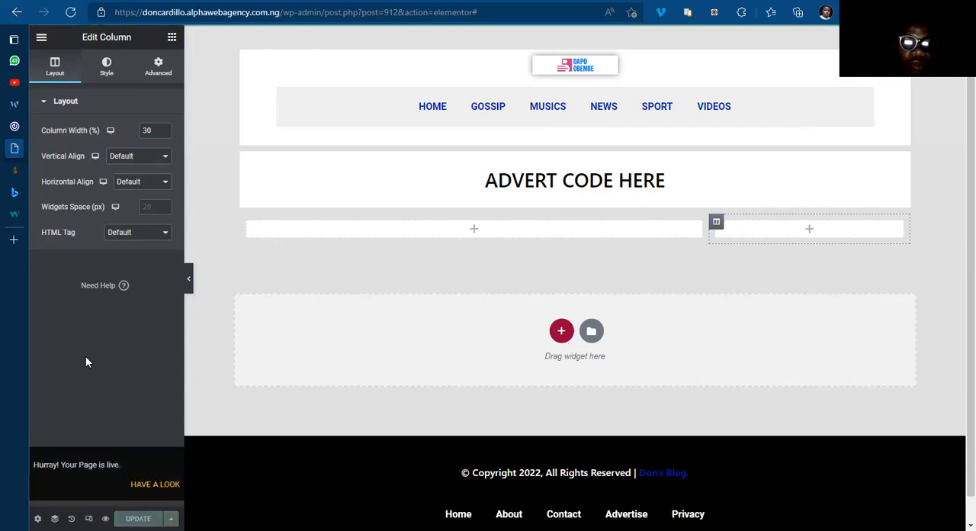
Step: Switch to the 042jam.com homepage and examine how its main content column and sidebar boxes are arranged
click(55, 129)
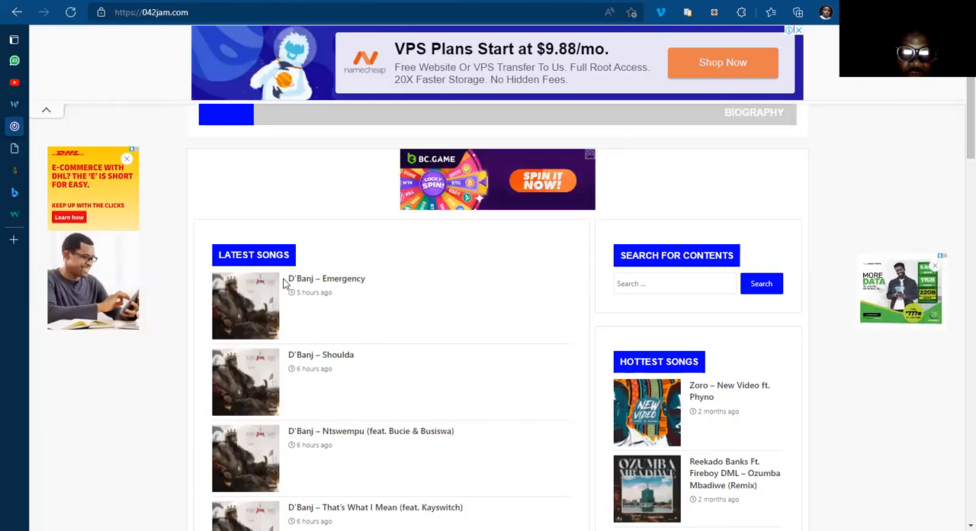
scroll(283, 283, down, 5)
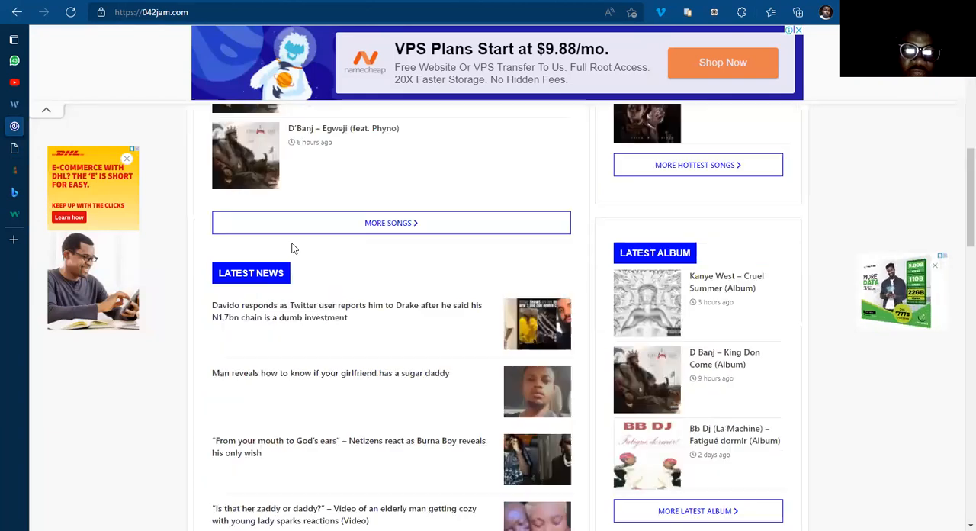
scroll(294, 247, up, 7)
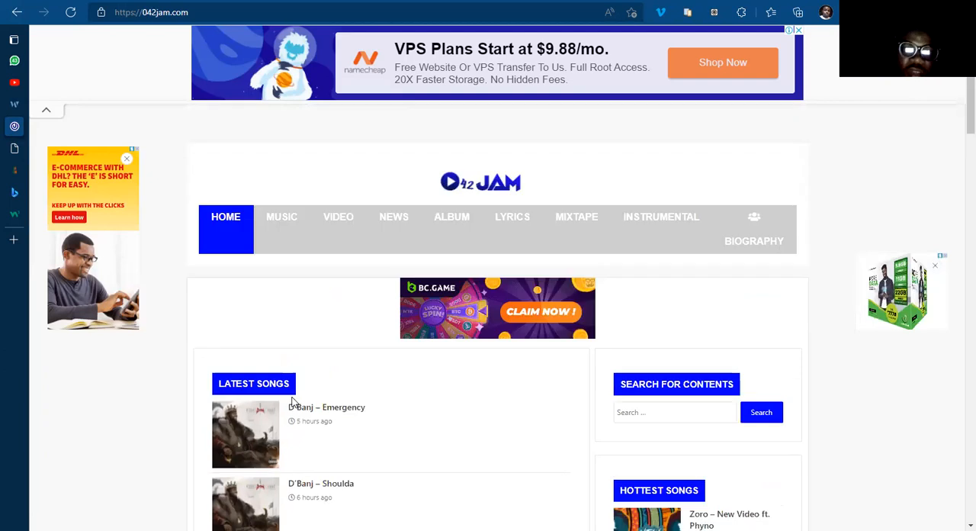
scroll(290, 343, down, 6)
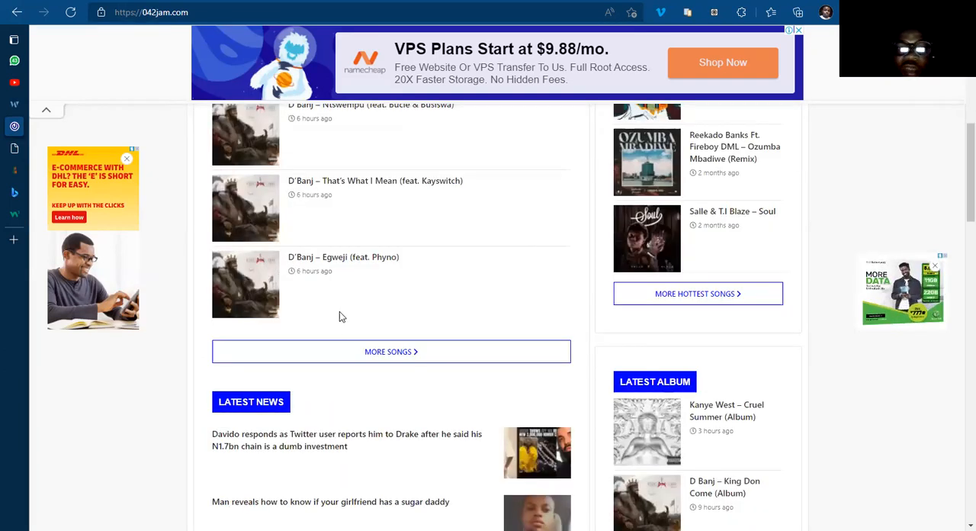
scroll(339, 316, up, 5)
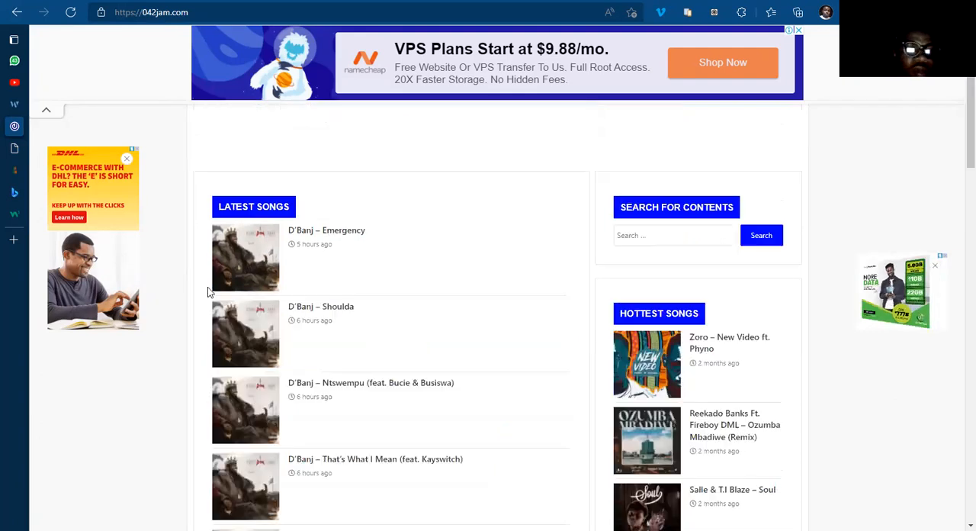
scroll(69, 153, up, 2)
Step: Return to the Home Template editor, add an inner section to the wide left column, and delete its second inner column
click(69, 152)
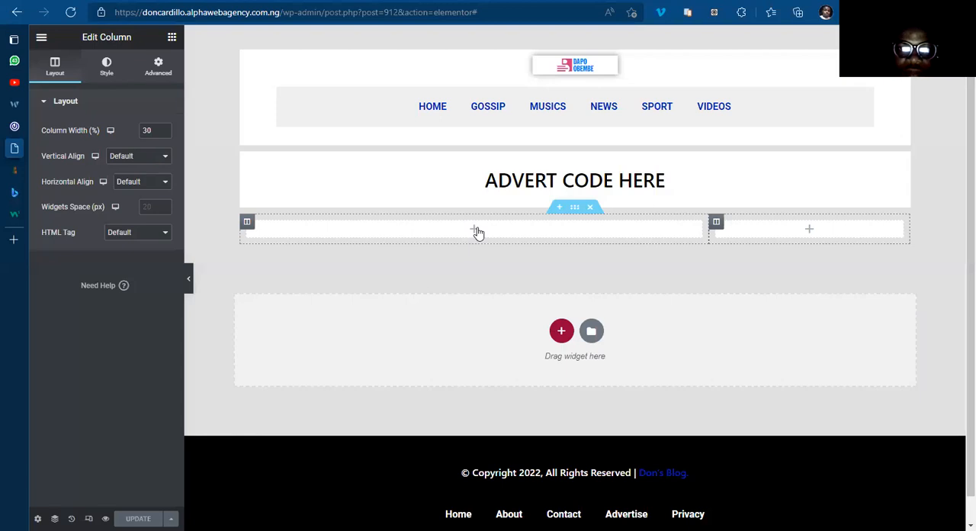
click(474, 229)
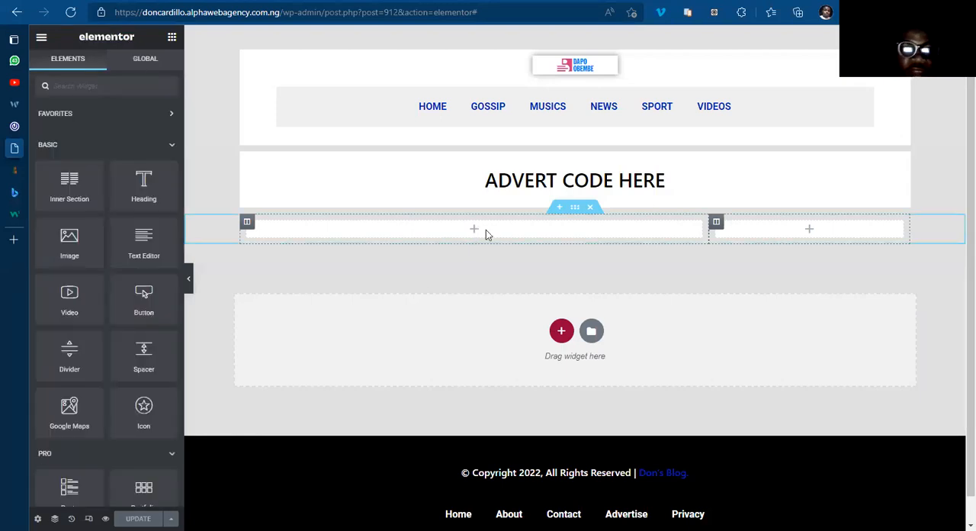
drag(69, 192, 481, 231)
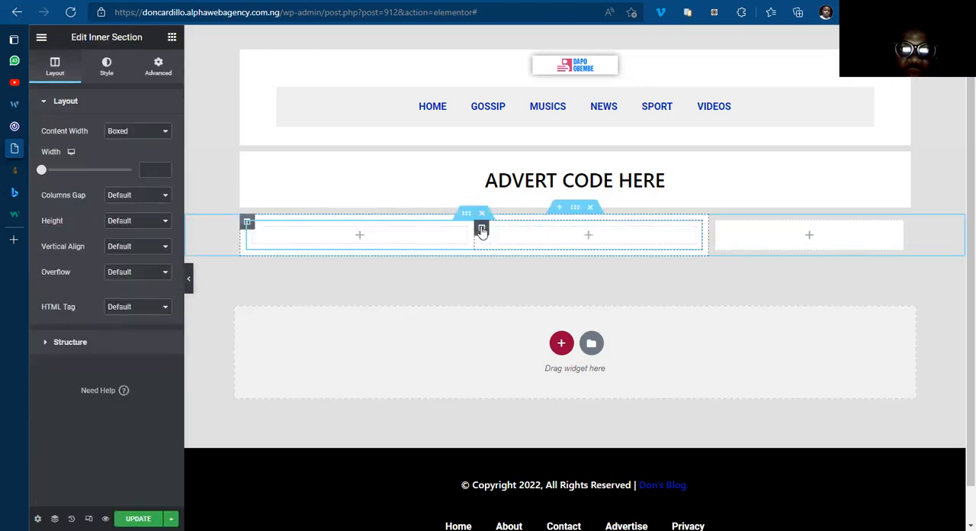
right_click(481, 228)
click(509, 402)
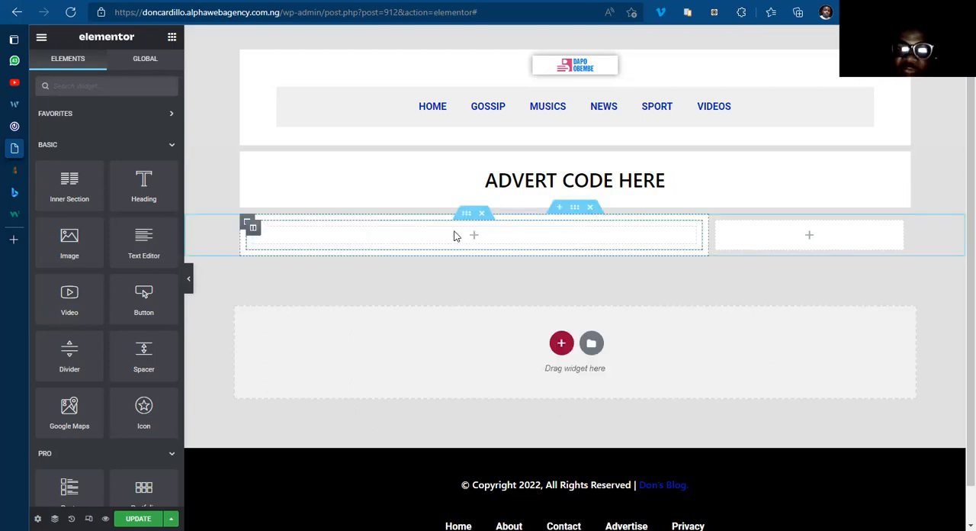
Step: Add an inner section to the narrow right column and delete its second inner column
drag(70, 185, 813, 234)
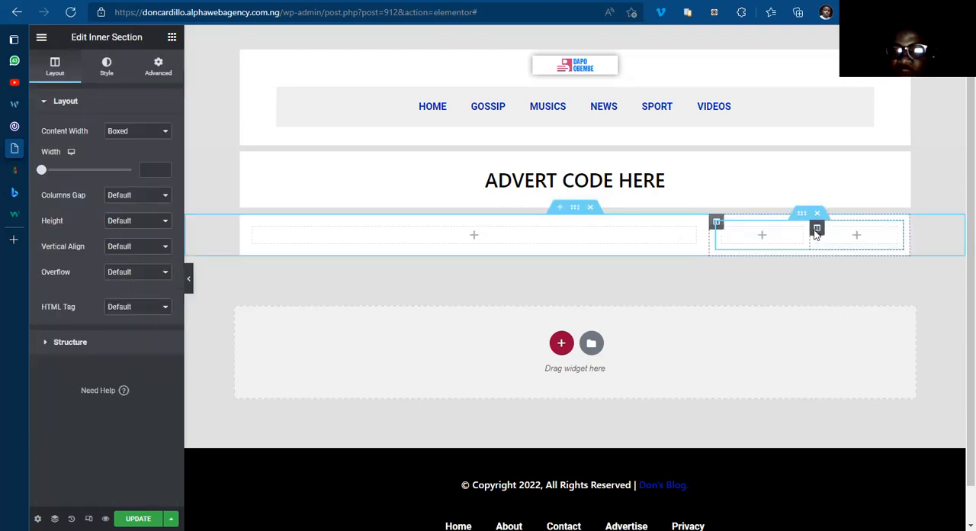
right_click(816, 231)
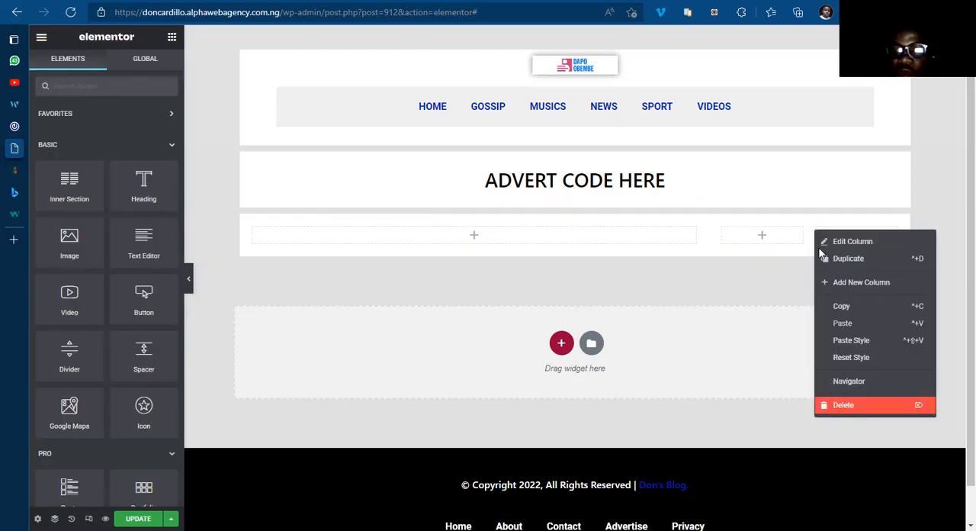
key(Delete)
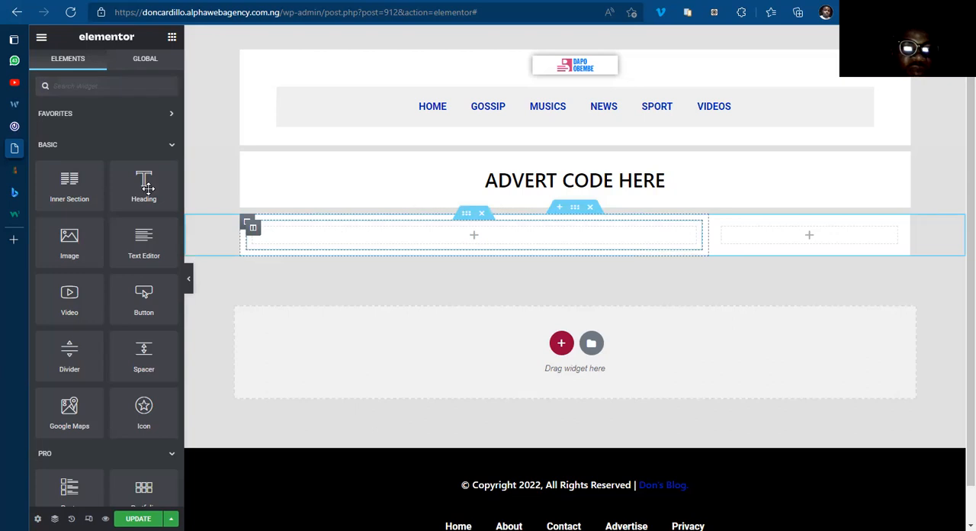
Step: Add a heading to the wide left column's inner section and title it "Latest Songs"
drag(137, 188, 447, 233)
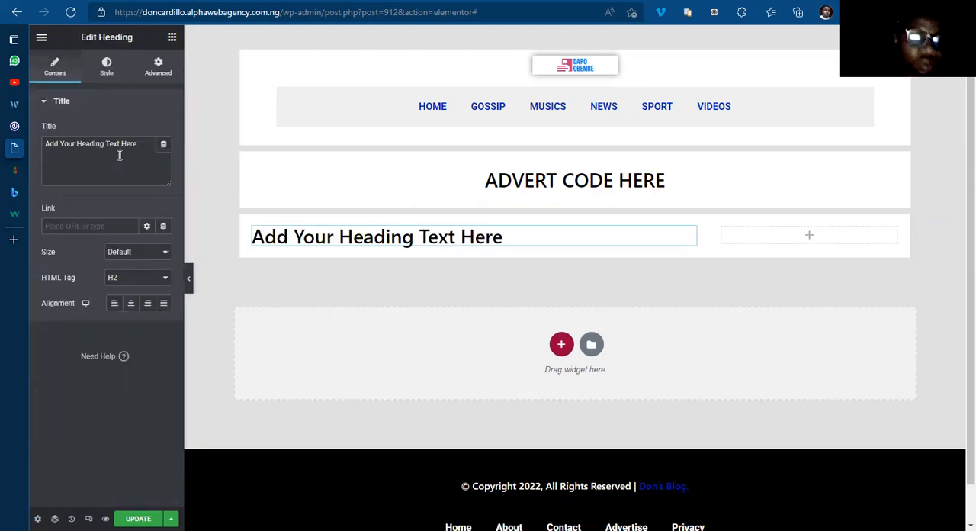
triple_click(119, 155)
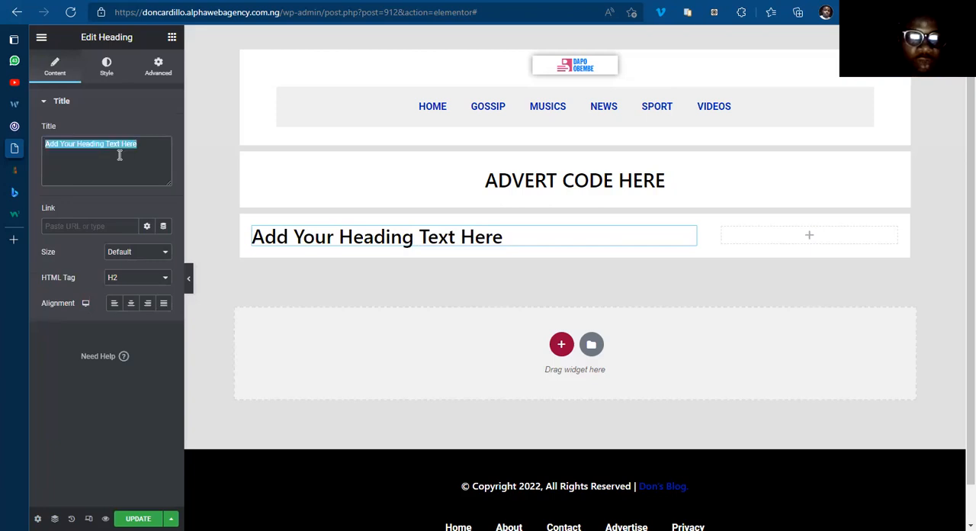
text(Latest Son)
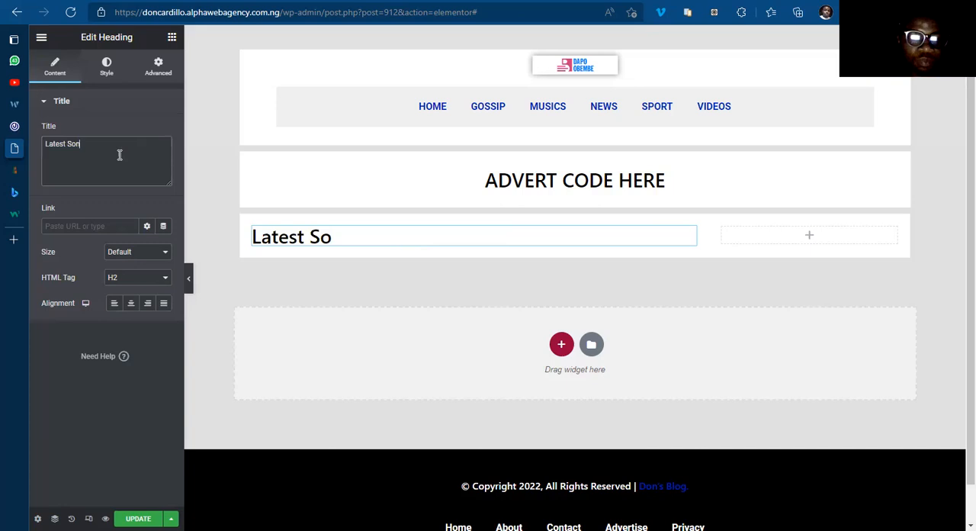
text(gs)
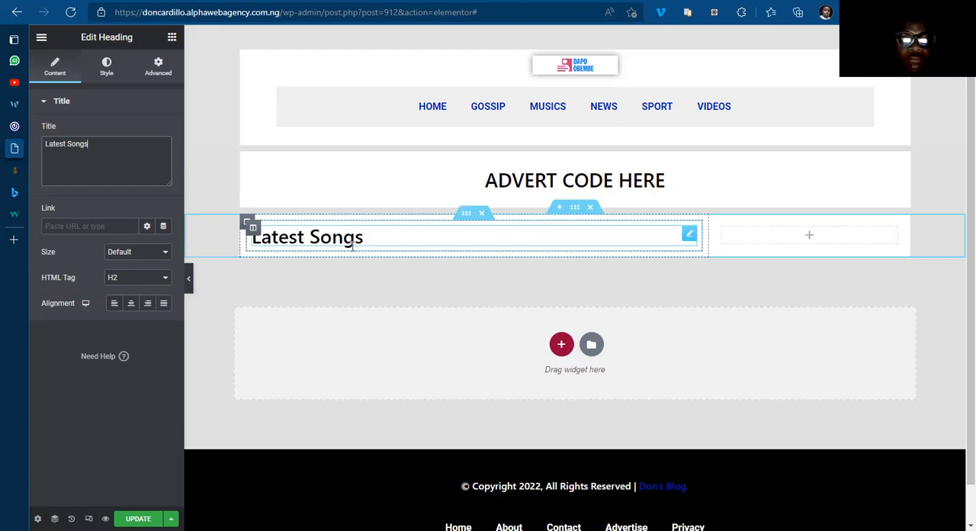
Step: Find the Posts widget and place it directly under the Latest Songs heading
click(171, 40)
click(118, 85)
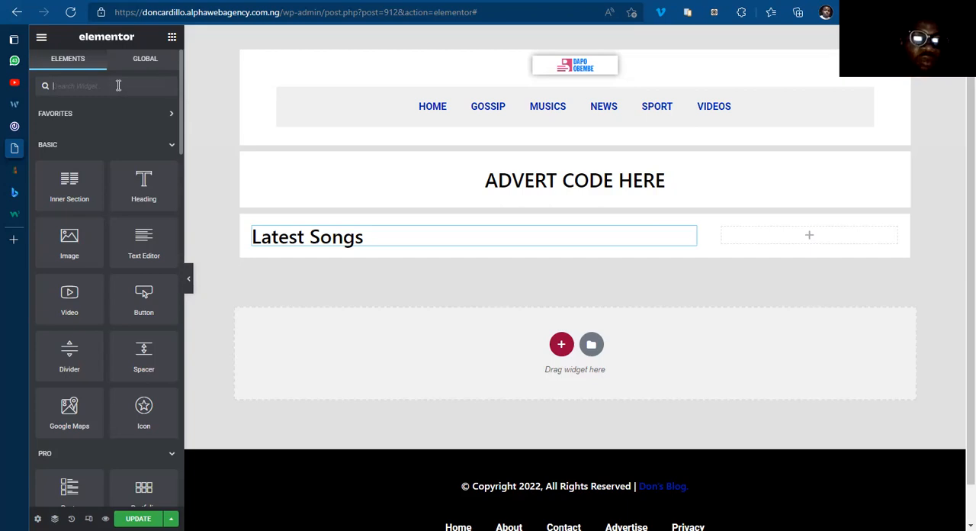
text(post)
drag(144, 181, 379, 241)
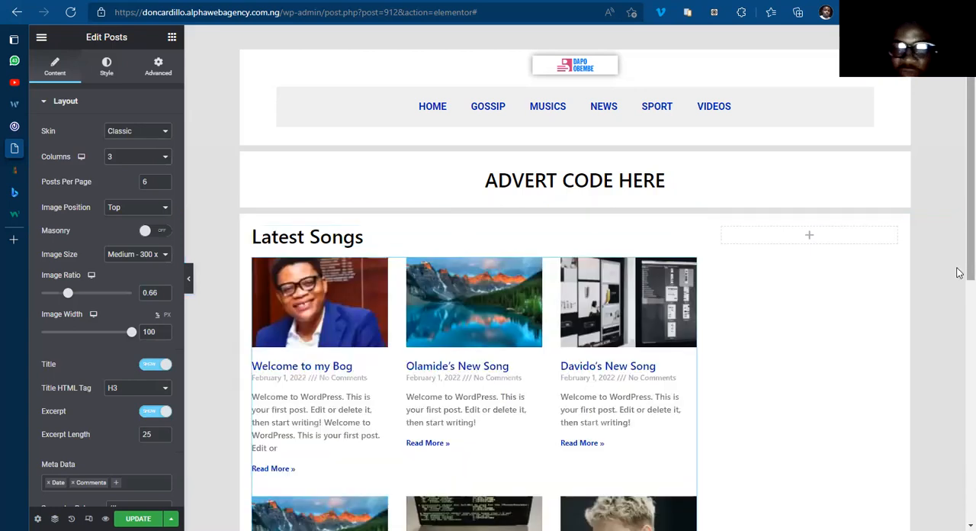
Step: Compare the new posts grid with the Latest Songs list on the 042jam.com homepage, and return to the Home Template editor
scroll(959, 278, down, 2)
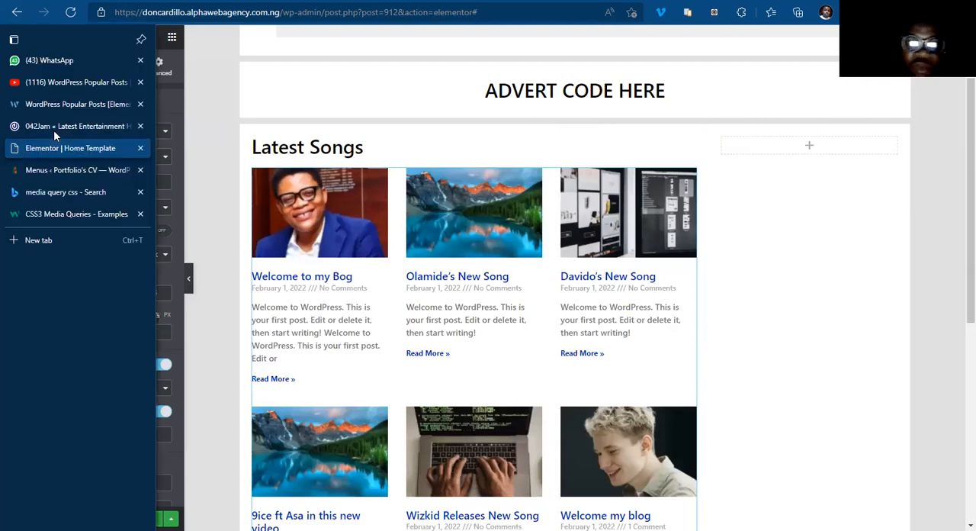
key(ctrl+shift+Tab)
scroll(369, 349, down, 6)
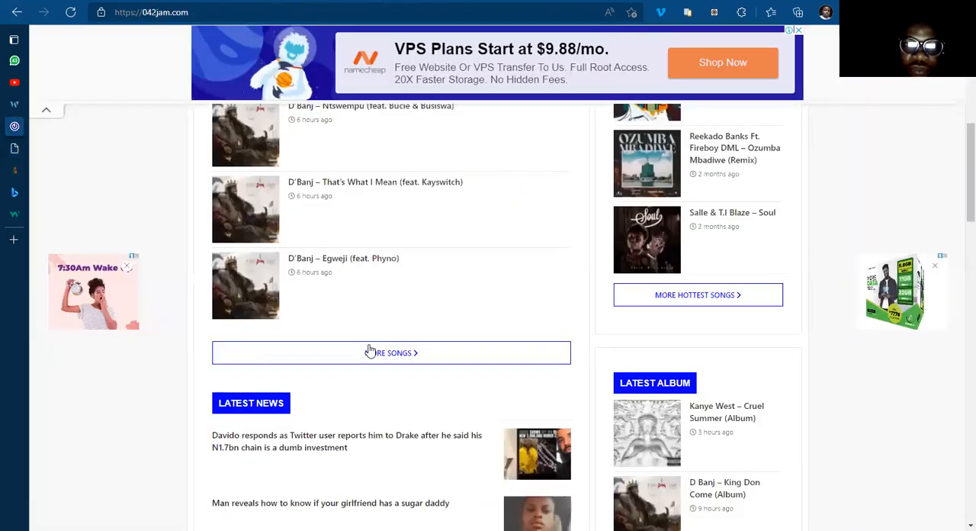
scroll(364, 349, up, 2)
scroll(366, 352, up, 5)
mouse_move(6, 142)
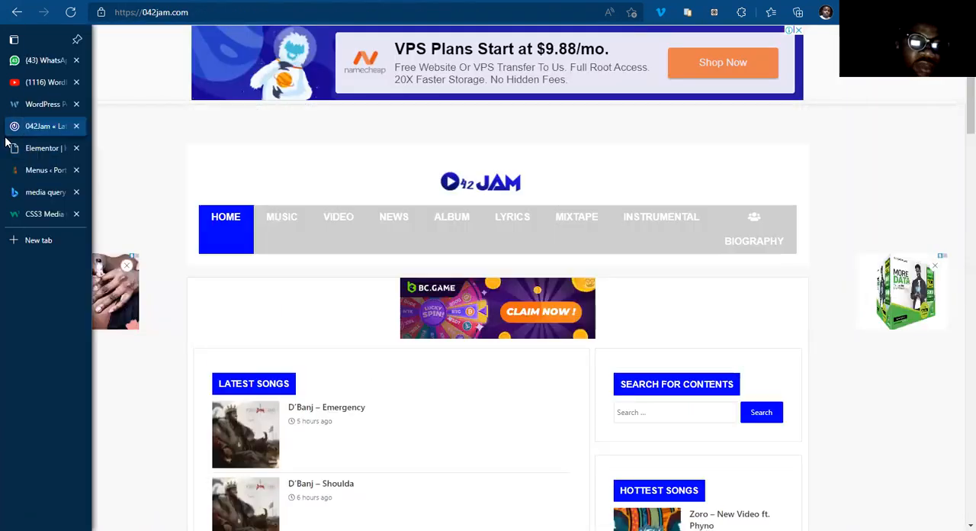
click(46, 148)
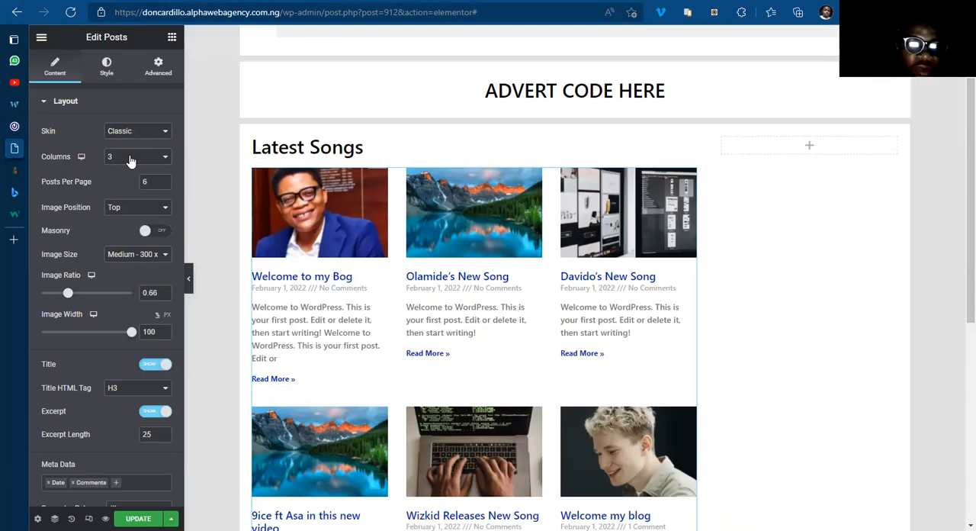
Step: Set the Posts widget to image position Left, 4 posts per page and 1 column
click(148, 210)
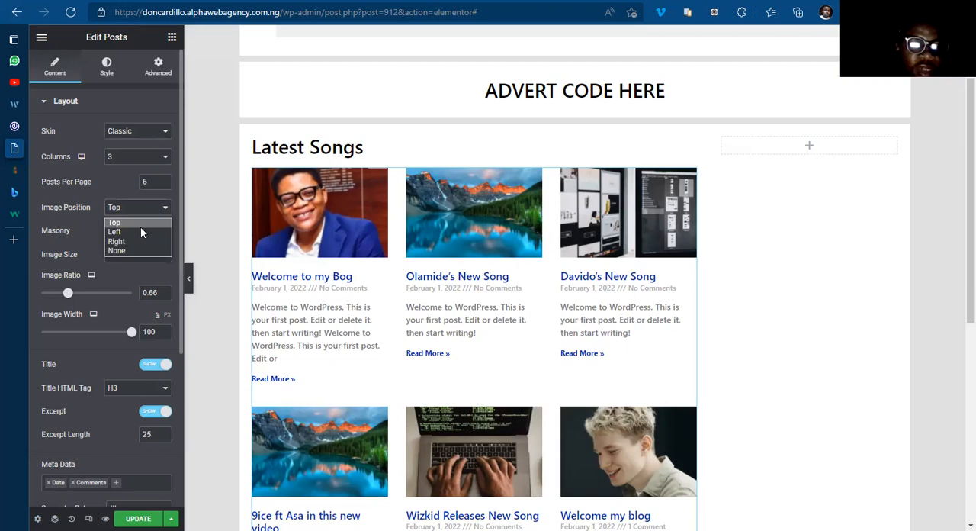
click(141, 231)
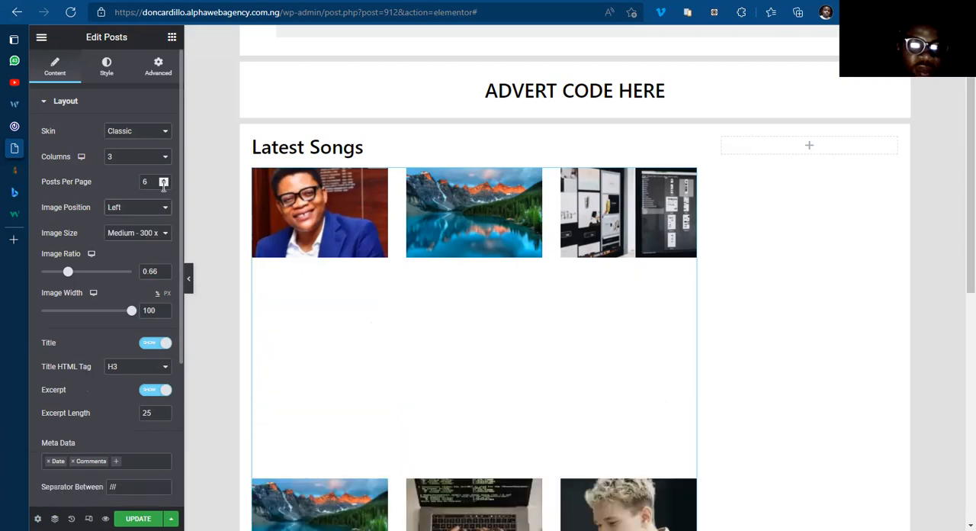
click(163, 185)
click(163, 185)
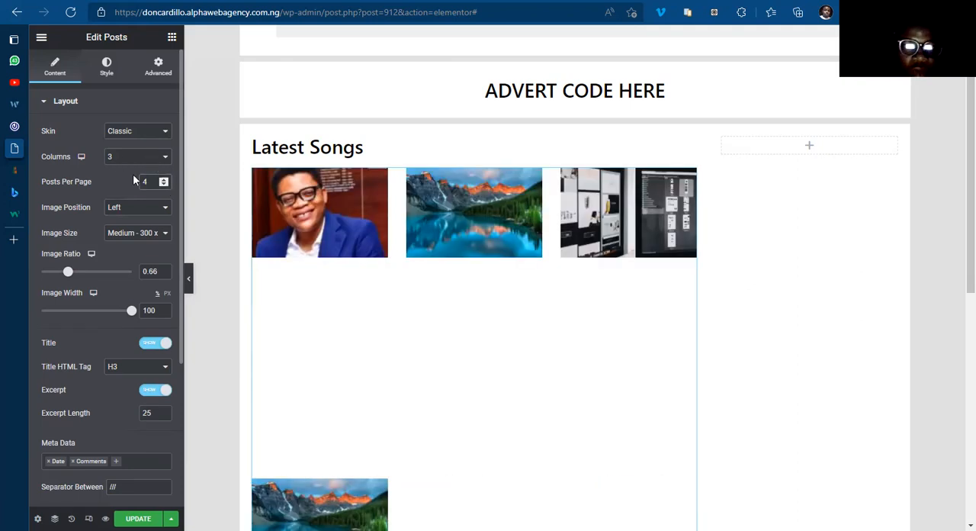
click(134, 175)
Step: Set the post thumbnails' image width to 23% and their image ratio to 1
drag(132, 312, 59, 315)
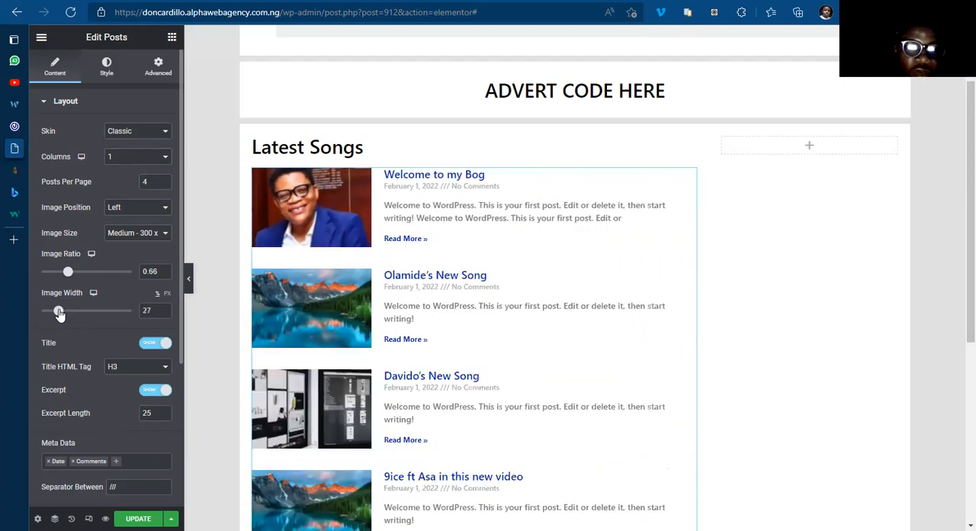
drag(58, 313, 54, 312)
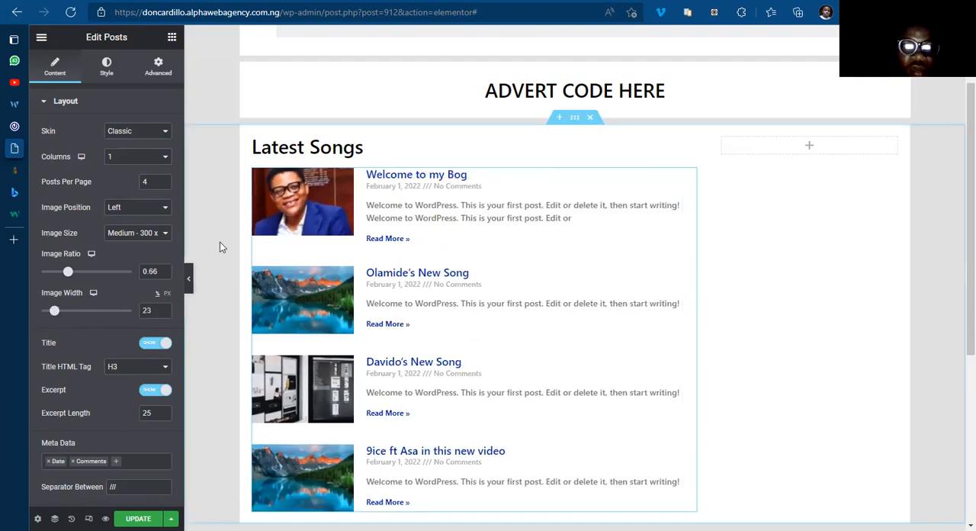
drag(71, 276, 87, 278)
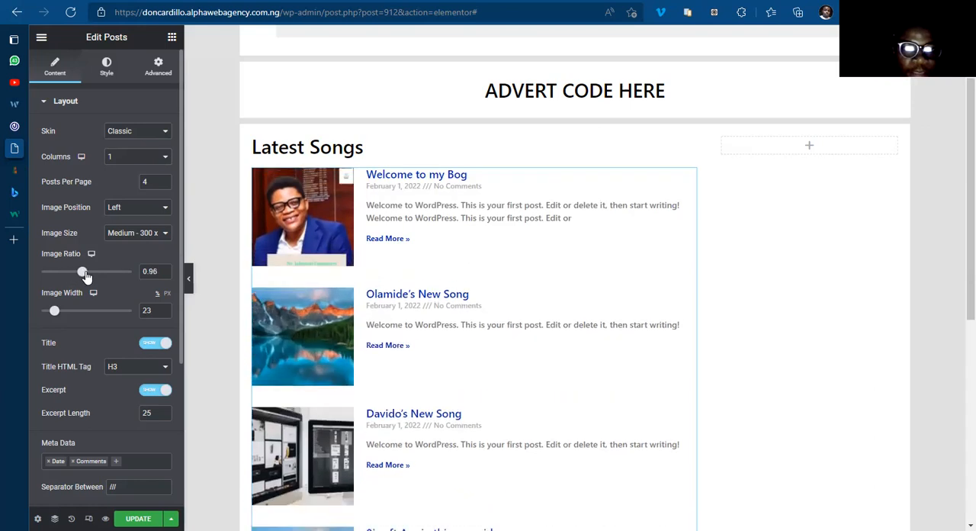
click(163, 270)
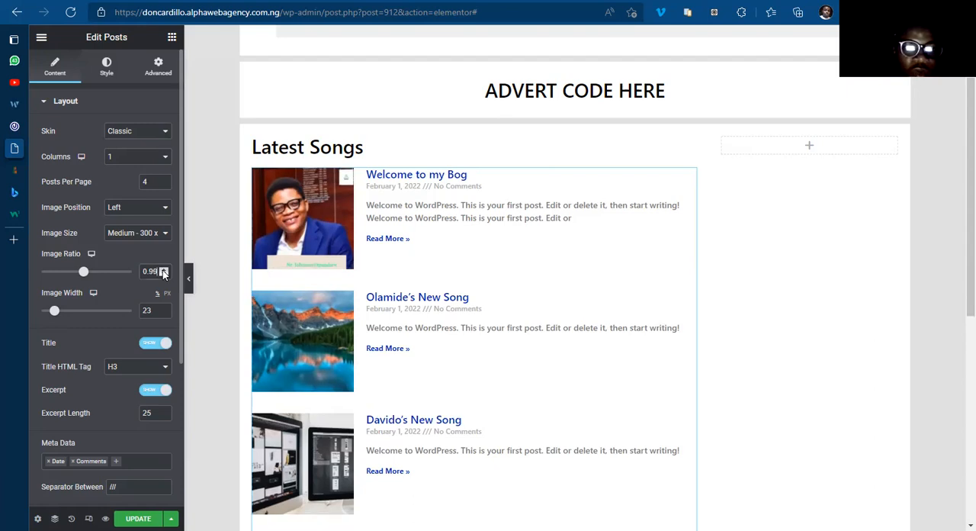
drag(957, 200, 957, 215)
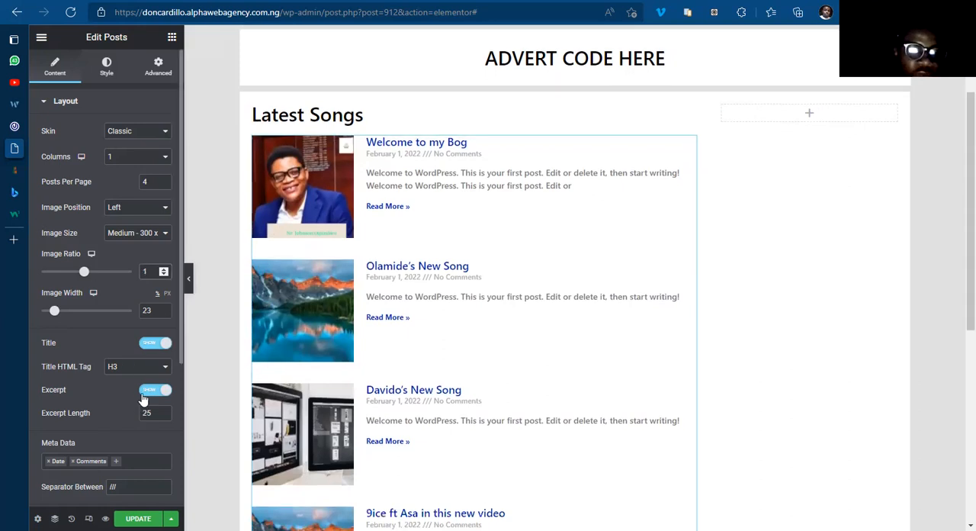
Step: Hide the excerpt and Read More link in the Posts widget, and remove Comments from its metadata
click(97, 390)
click(95, 387)
scroll(88, 351, down, 2)
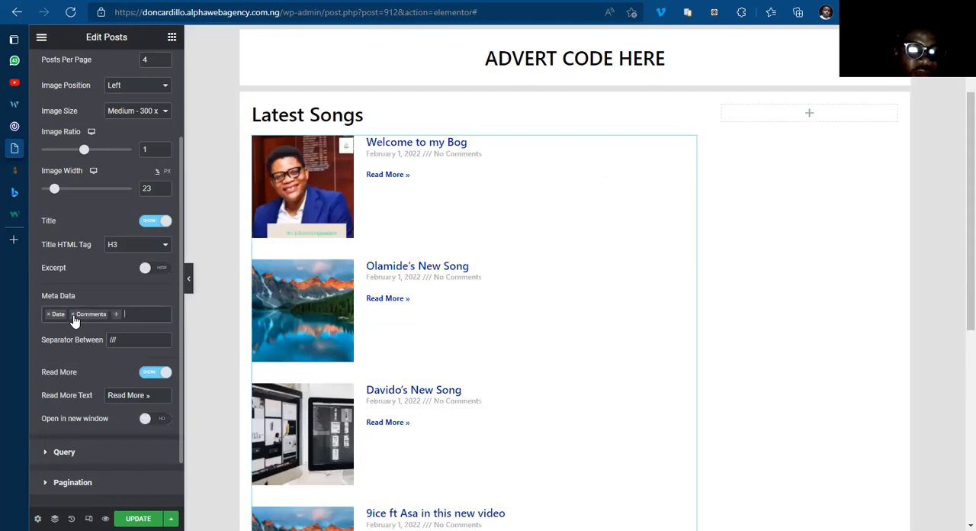
click(74, 314)
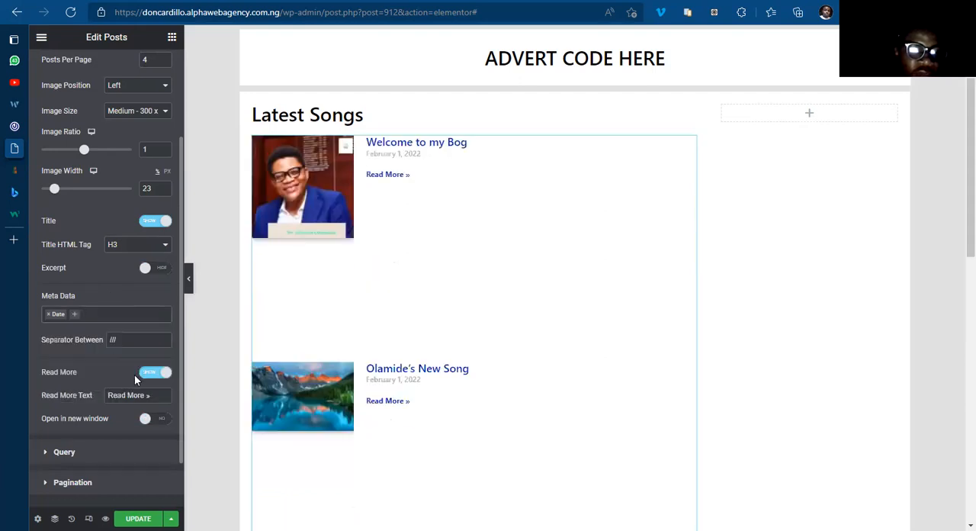
click(146, 373)
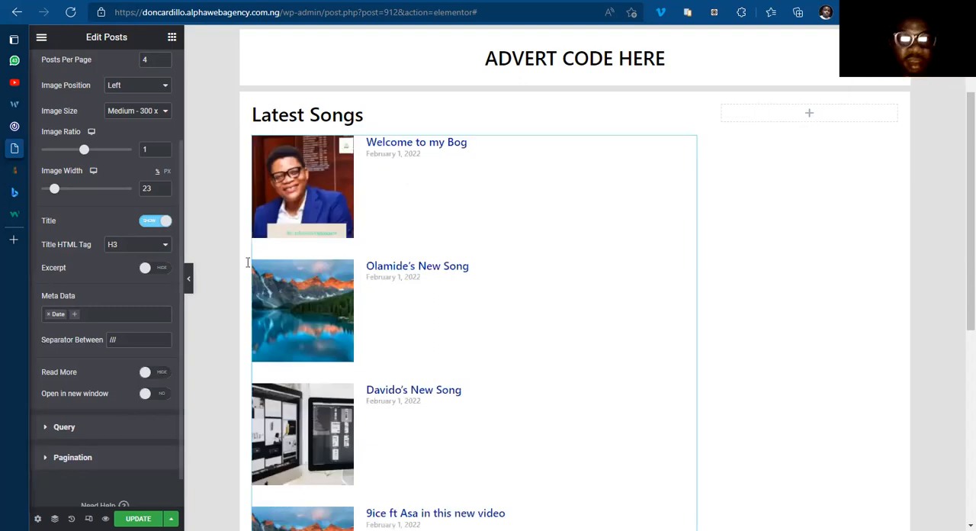
Step: Check the post details on the 042jam.com homepage, and replace Date with Time in the Posts widget's metadata in the Home Template editor
click(14, 126)
scroll(311, 359, down, 5)
scroll(311, 353, up, 5)
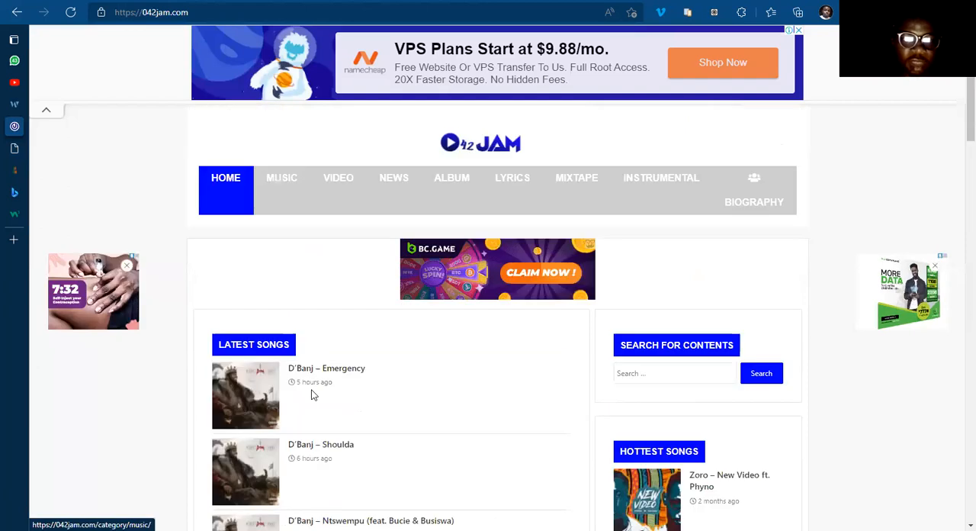
scroll(51, 146, up, 1)
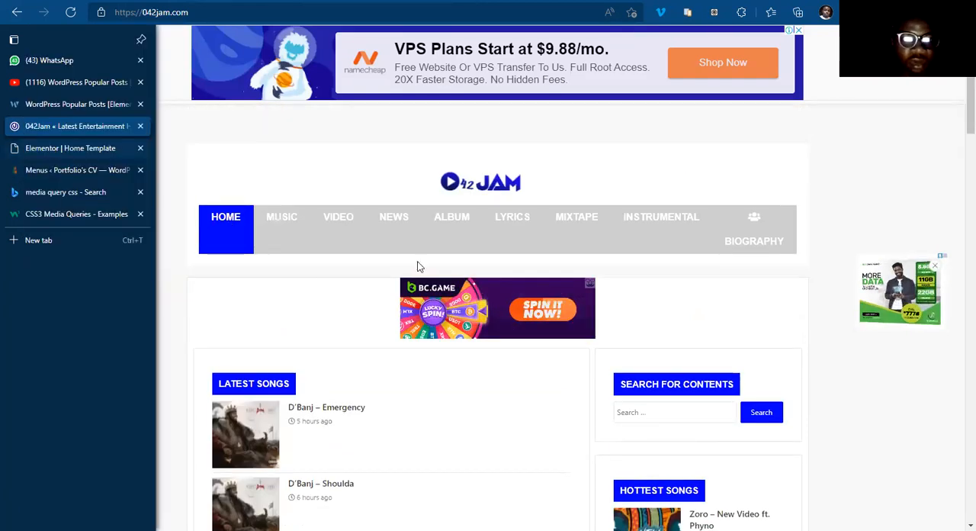
click(53, 148)
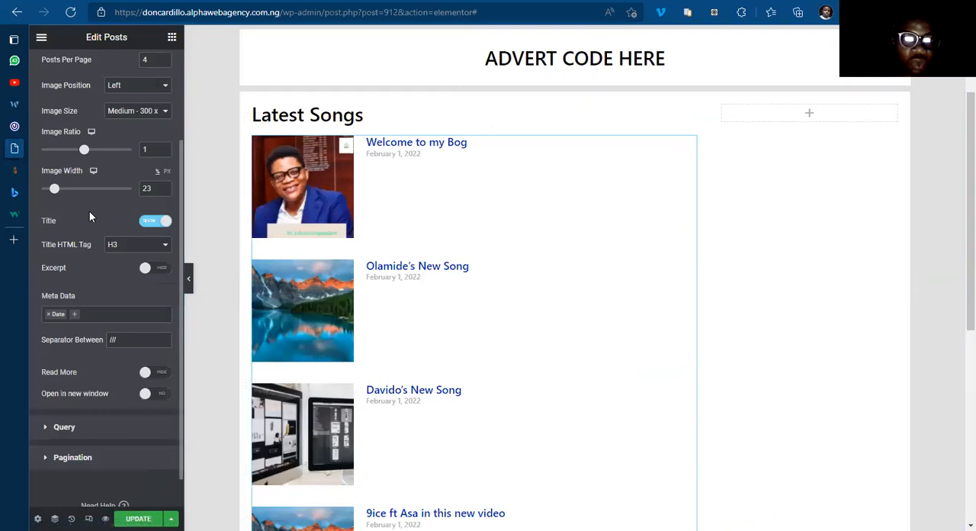
scroll(89, 218, down, 1)
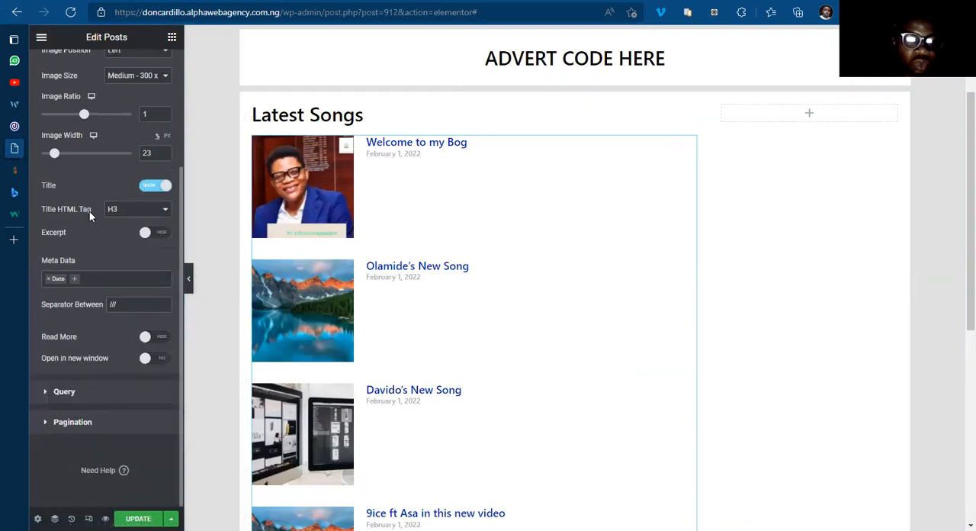
click(75, 279)
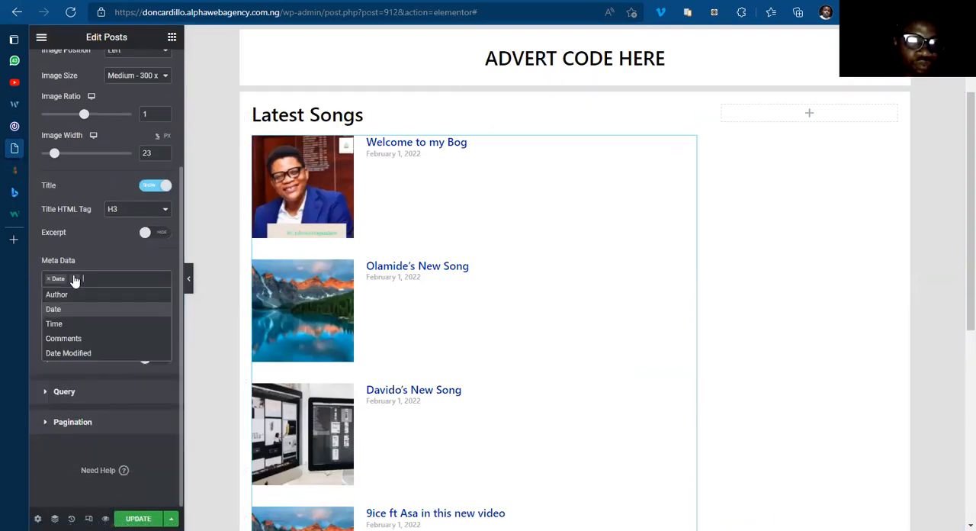
click(61, 323)
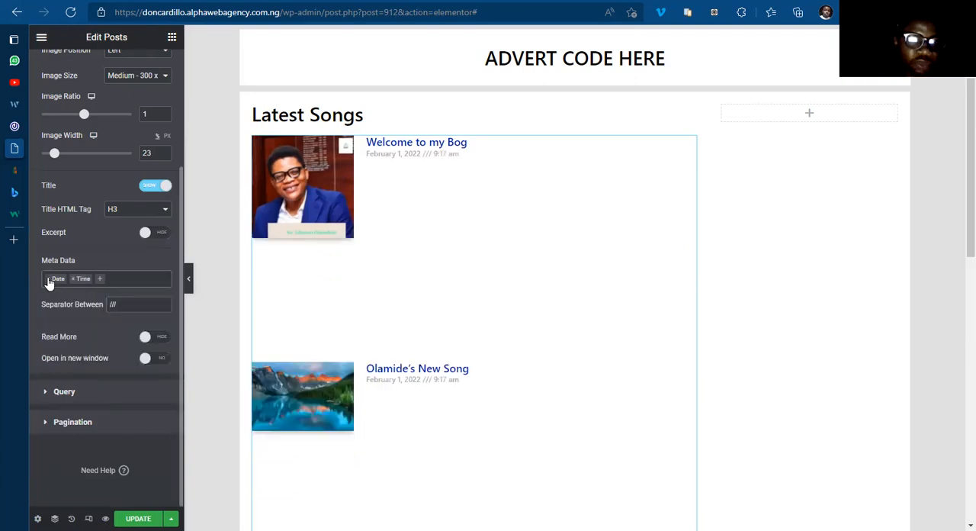
click(48, 280)
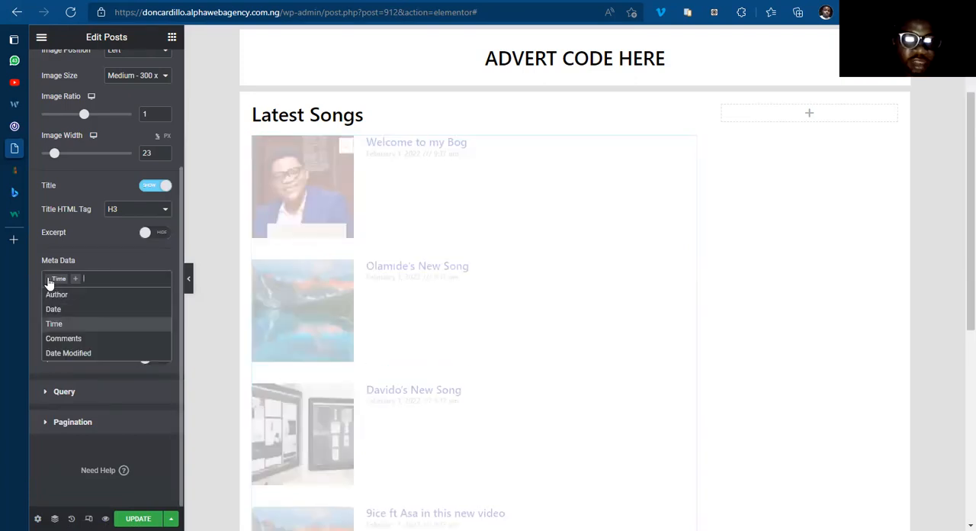
click(106, 263)
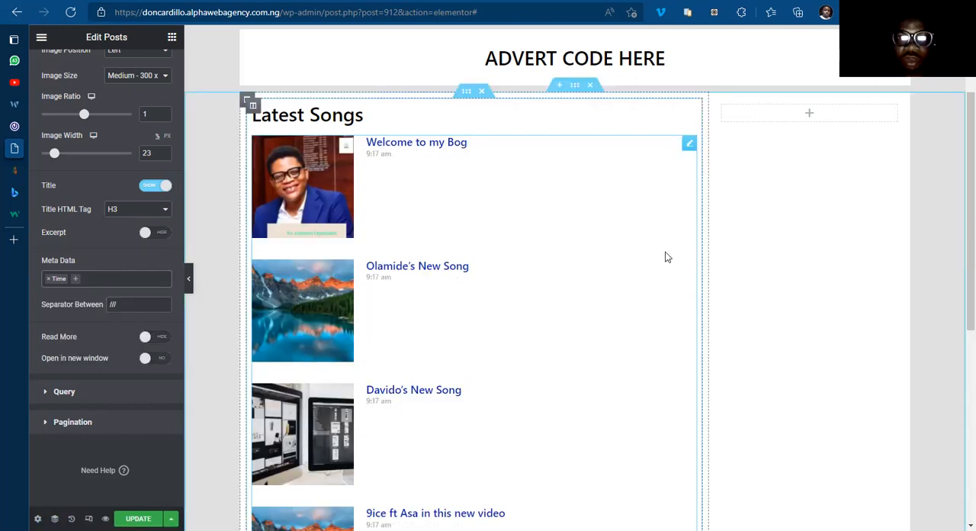
scroll(606, 264, down, 5)
scroll(585, 267, up, 5)
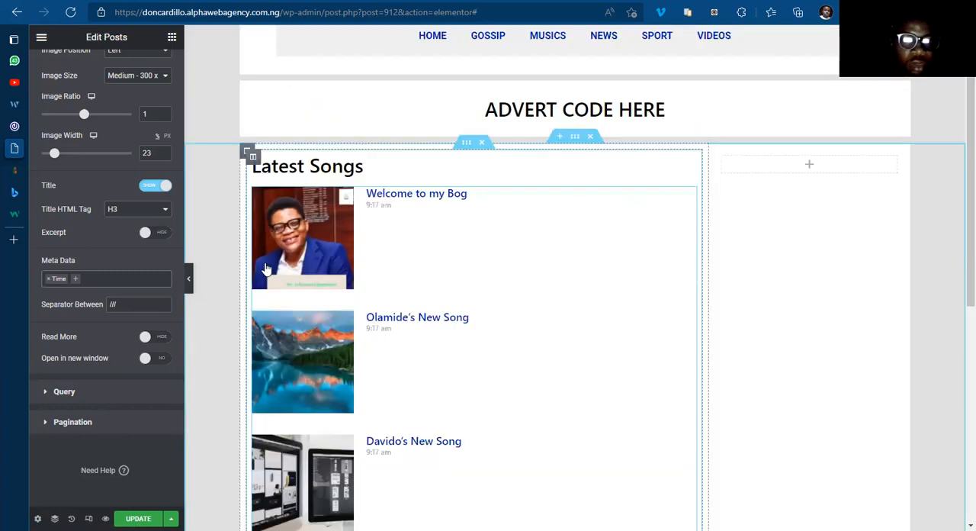
scroll(102, 63, up, 3)
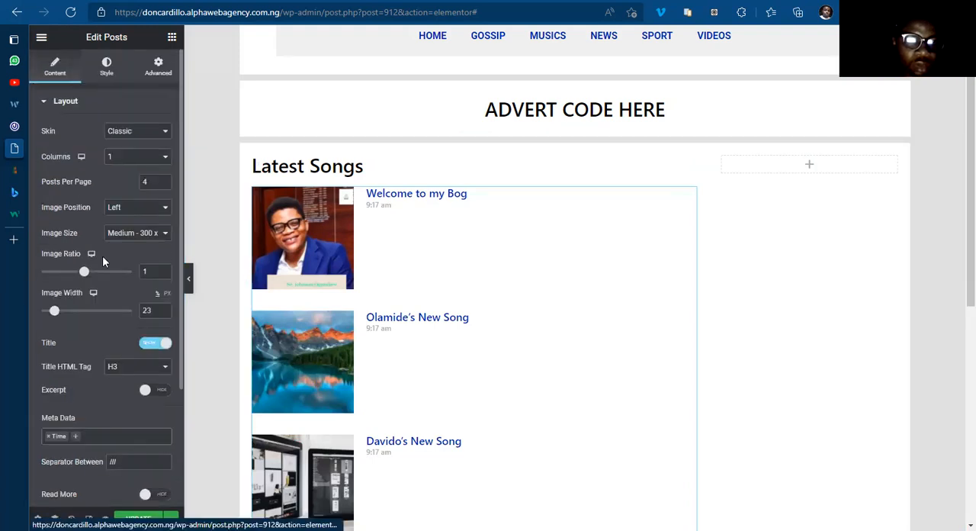
scroll(102, 256, down, 2)
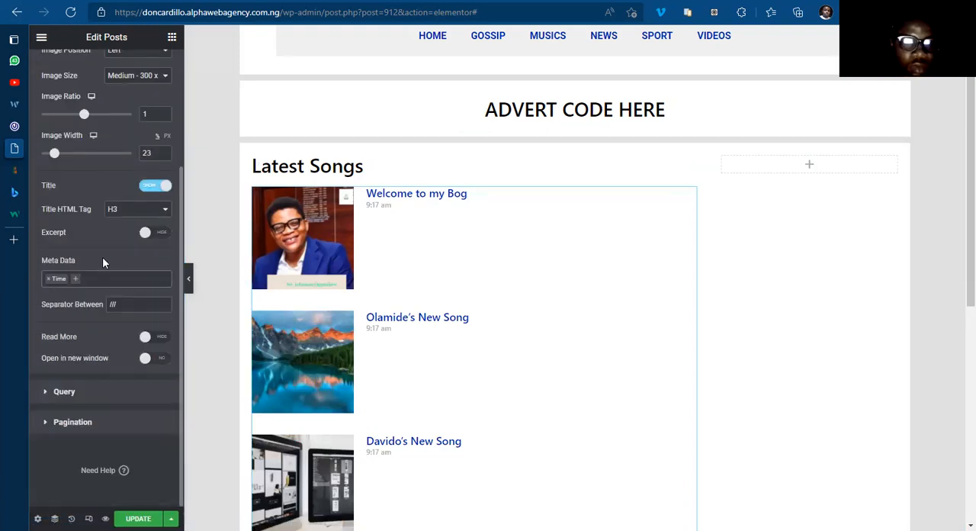
Step: Include posts by Term in the Posts widget's query, keeping Posts as the source
scroll(100, 221, up, 1)
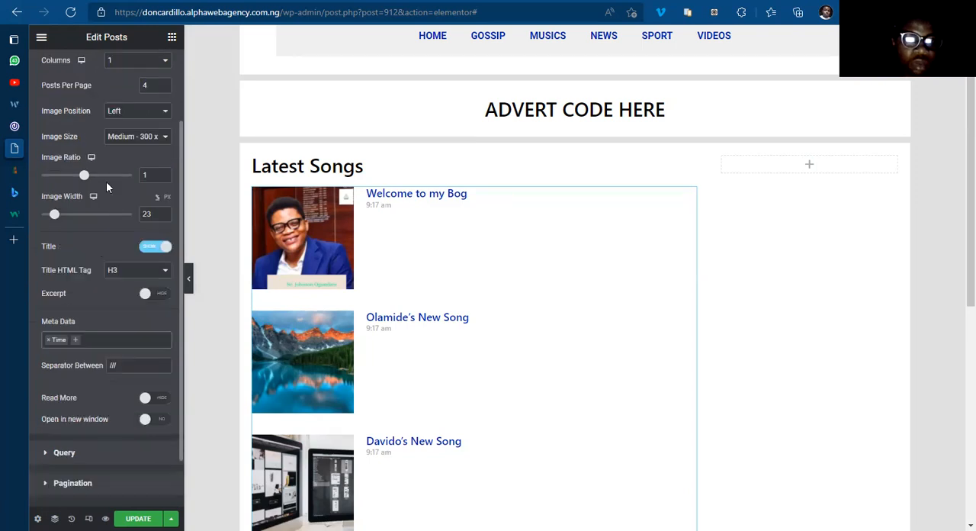
scroll(65, 353, up, 1)
scroll(58, 404, down, 2)
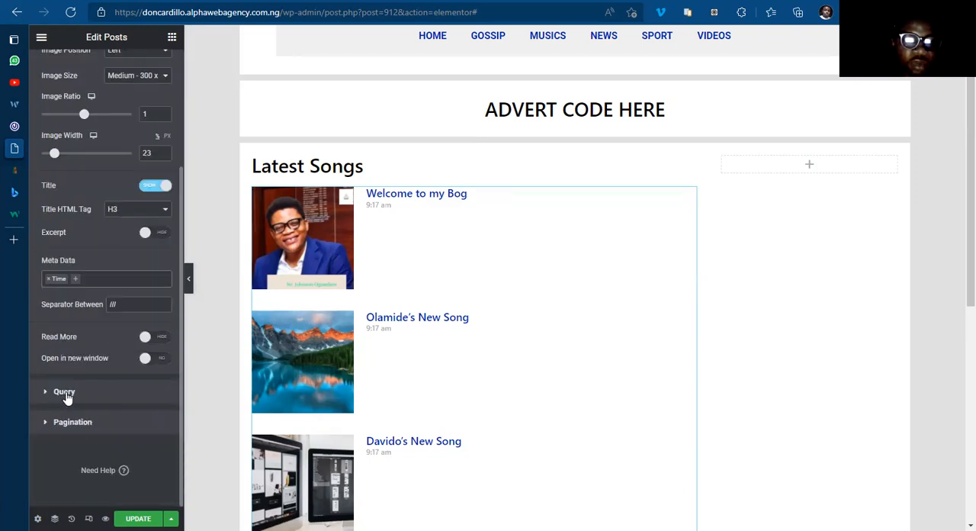
click(68, 391)
drag(41, 439, 134, 437)
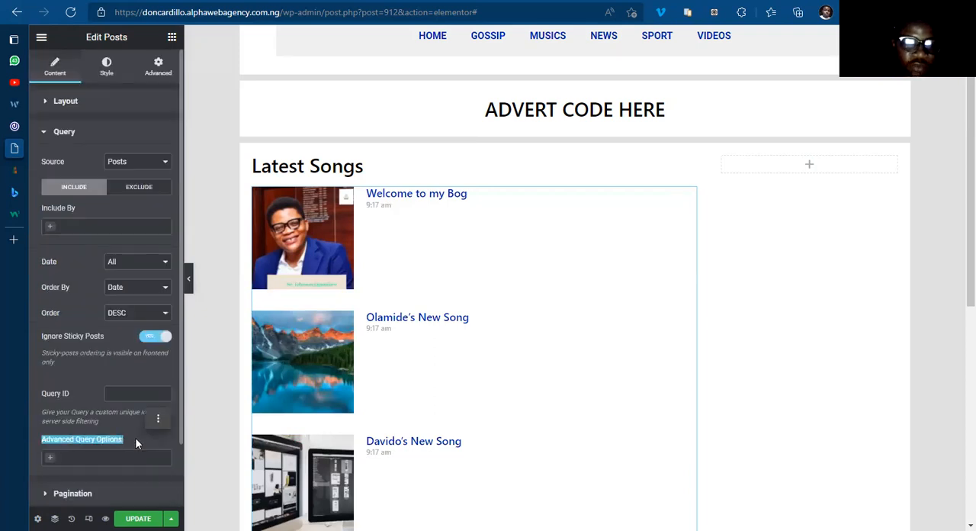
click(136, 439)
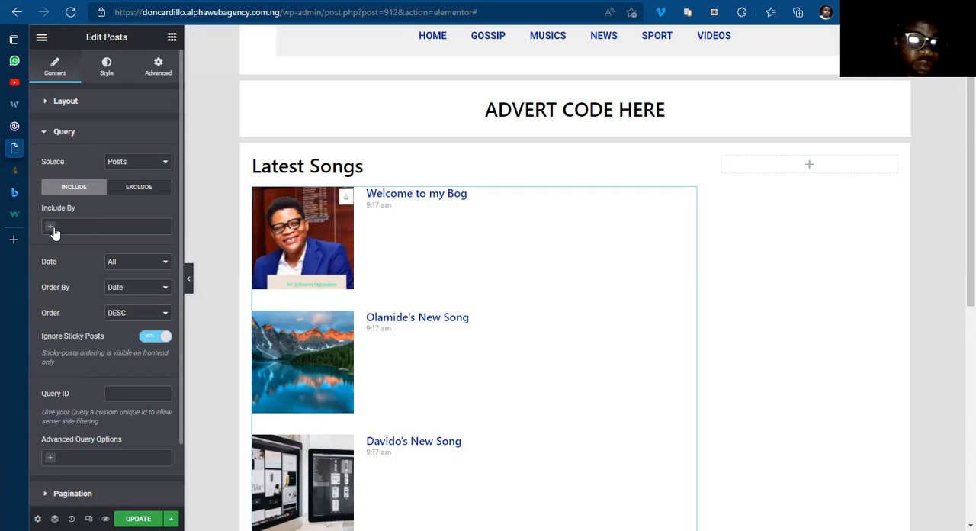
click(133, 163)
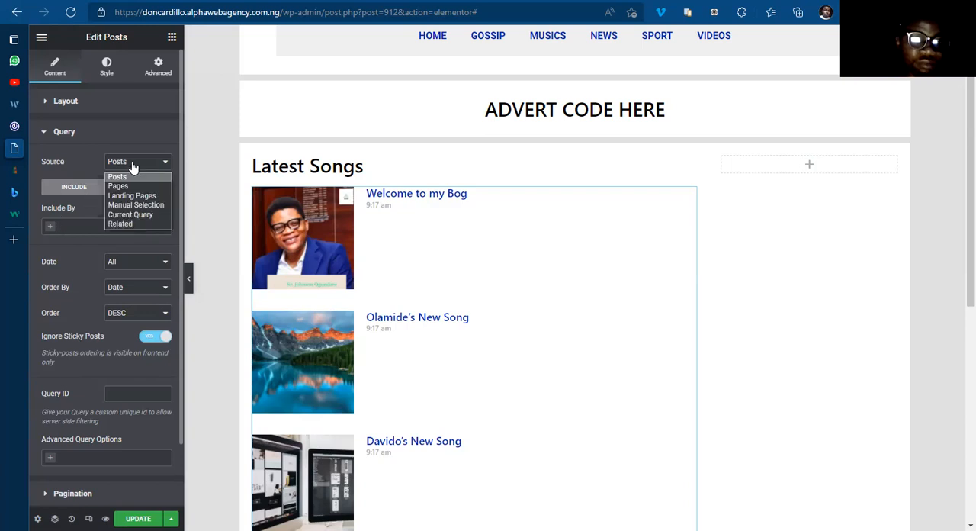
click(53, 222)
click(52, 229)
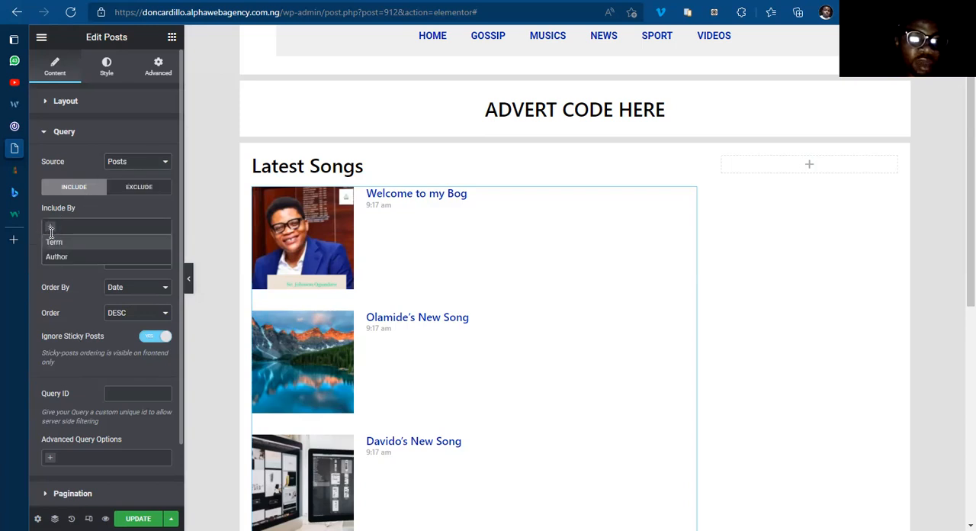
click(68, 242)
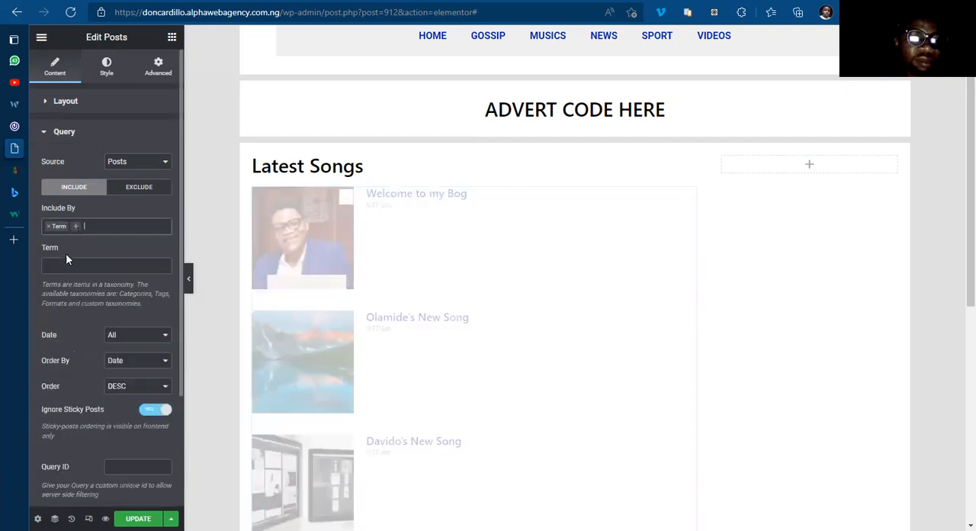
Step: Restrict the Latest Songs query to the term Categories: Musics
click(67, 264)
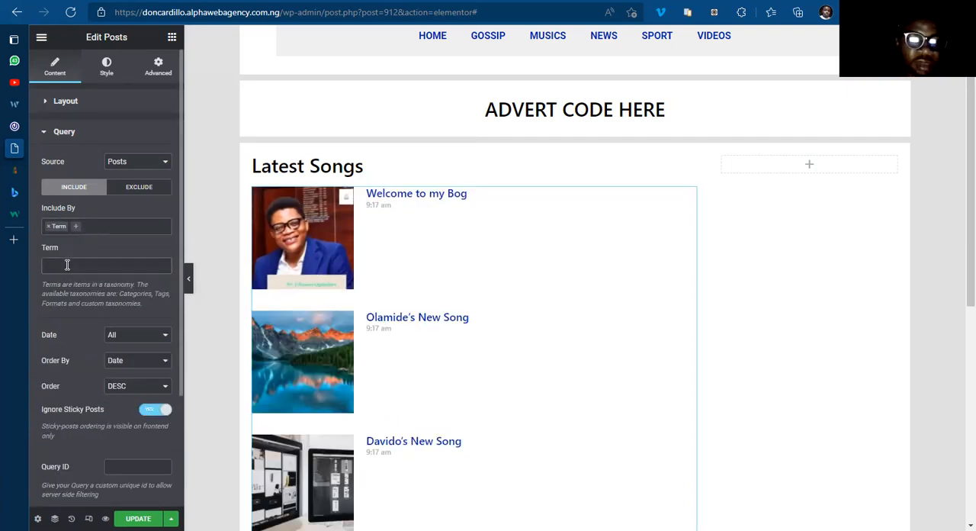
click(67, 264)
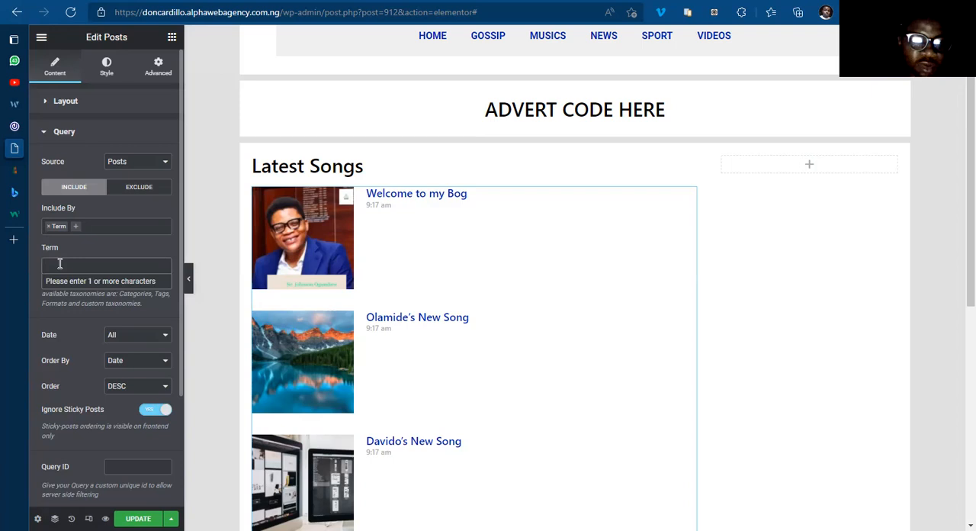
click(59, 263)
click(60, 263)
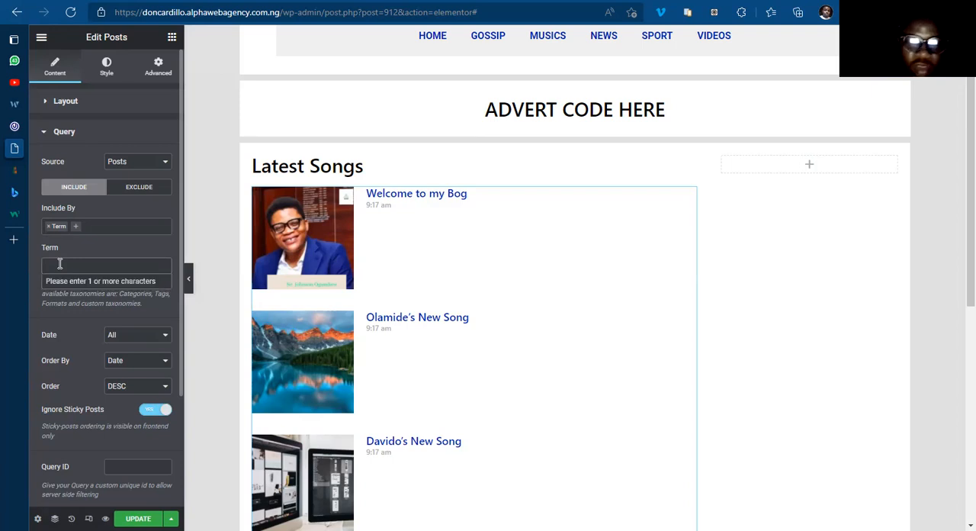
text(Music)
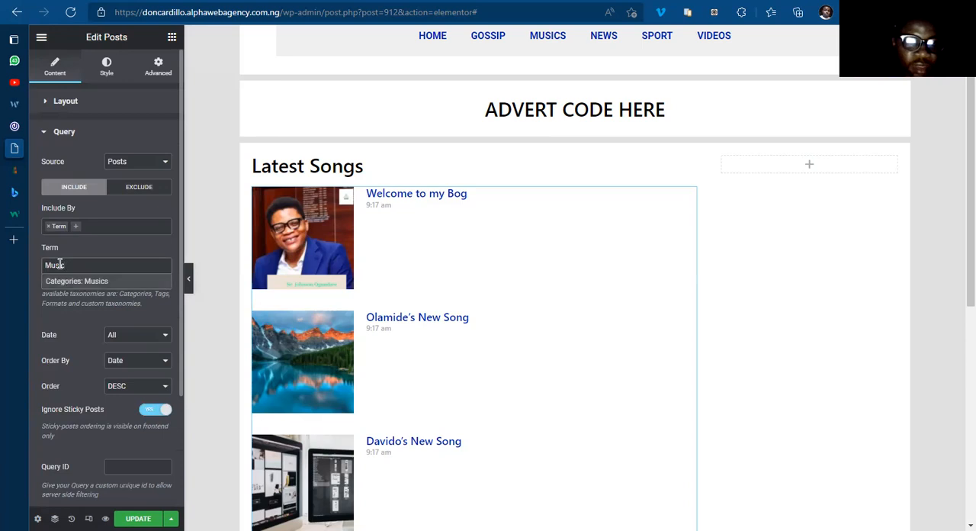
click(75, 281)
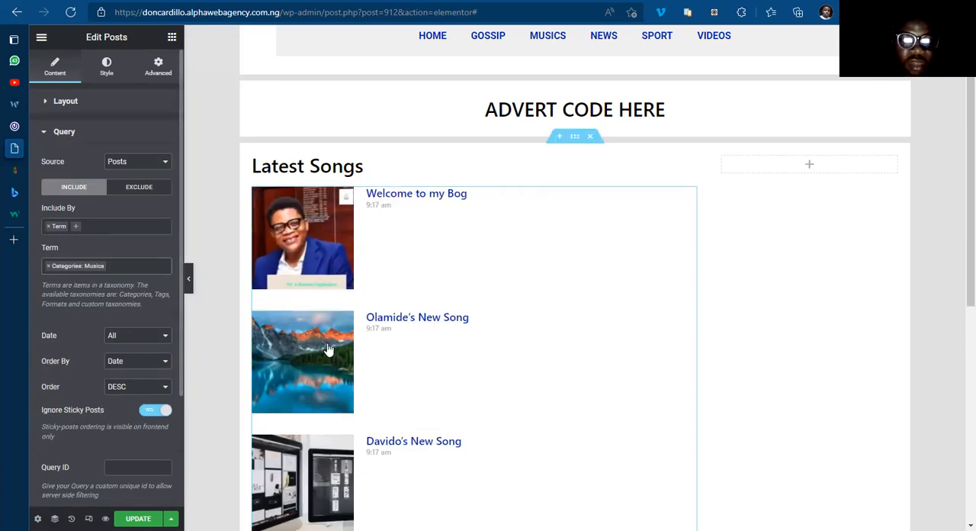
Step: Review the filtered posts and the query's Date, Order By and remaining options
scroll(341, 347, down, 5)
scroll(339, 341, up, 6)
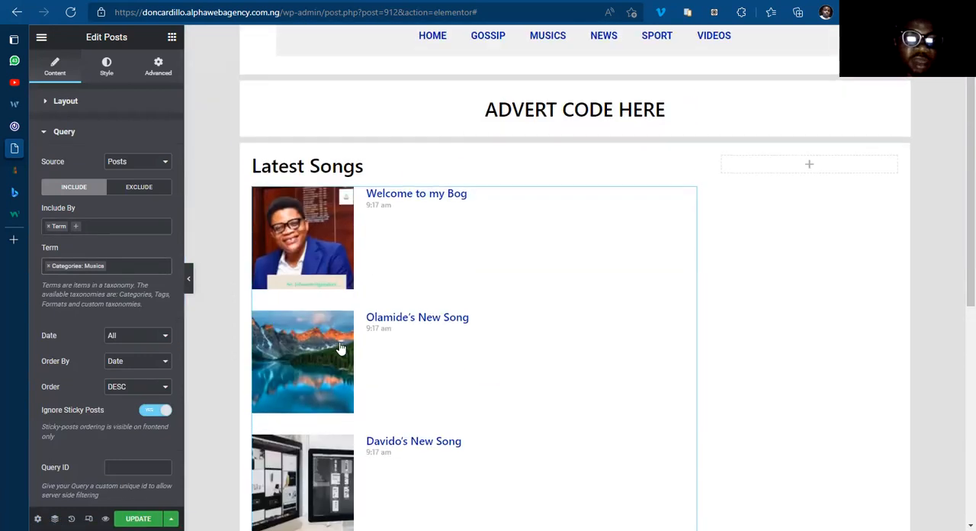
click(130, 342)
click(131, 350)
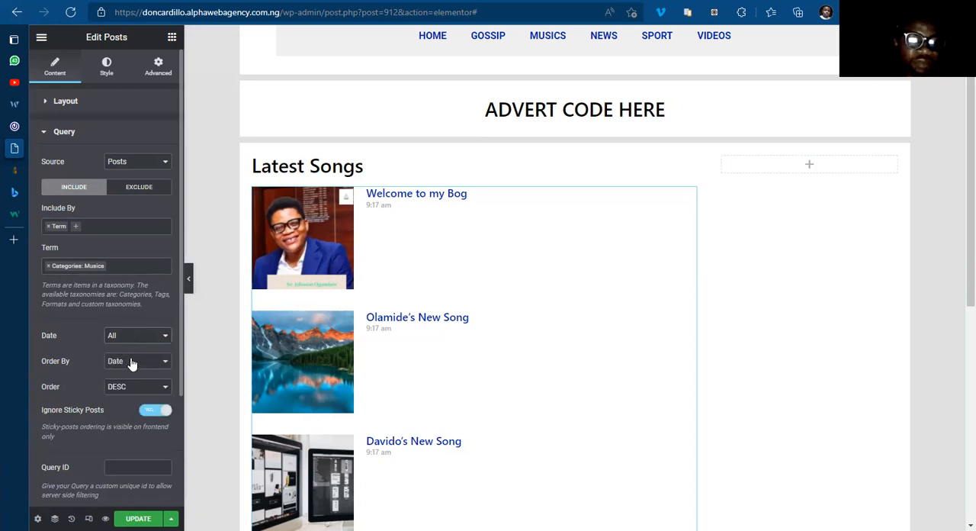
click(130, 369)
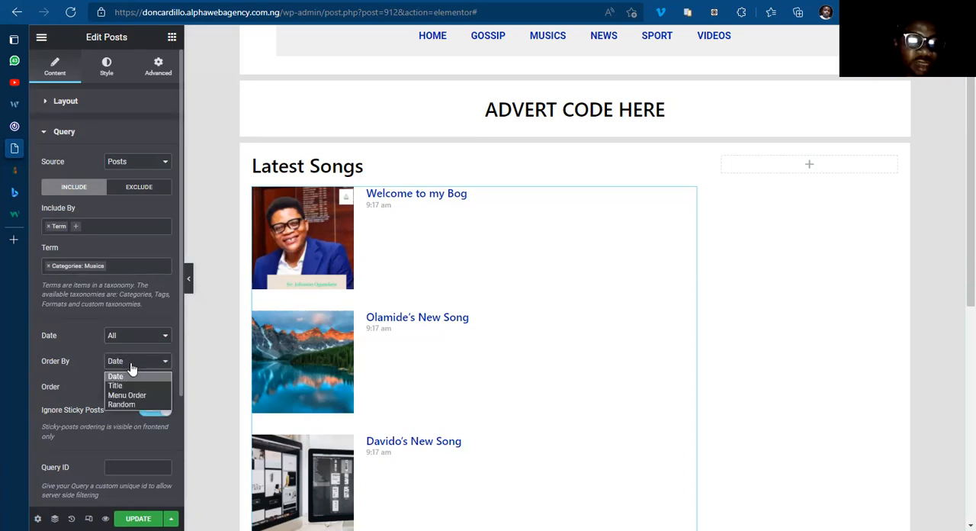
click(130, 368)
scroll(88, 365, down, 1)
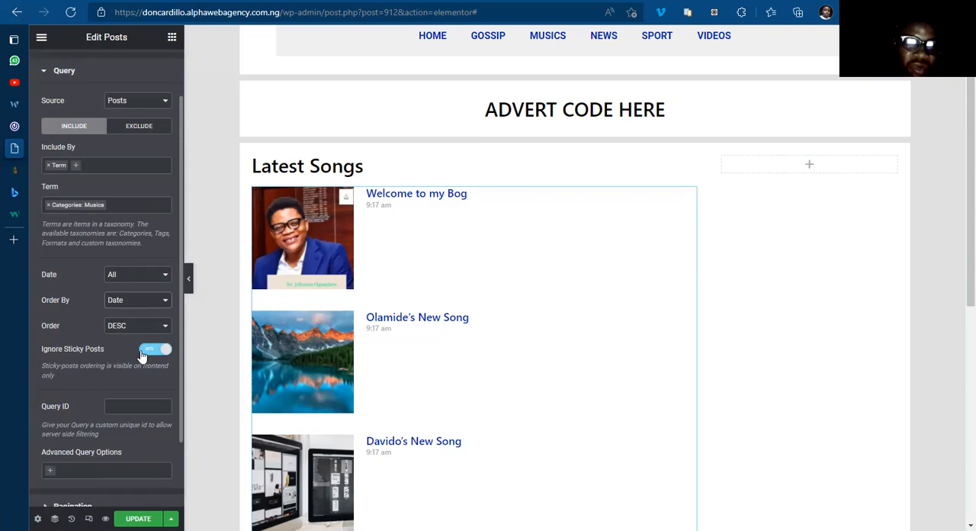
scroll(98, 362, down, 1)
scroll(86, 354, up, 2)
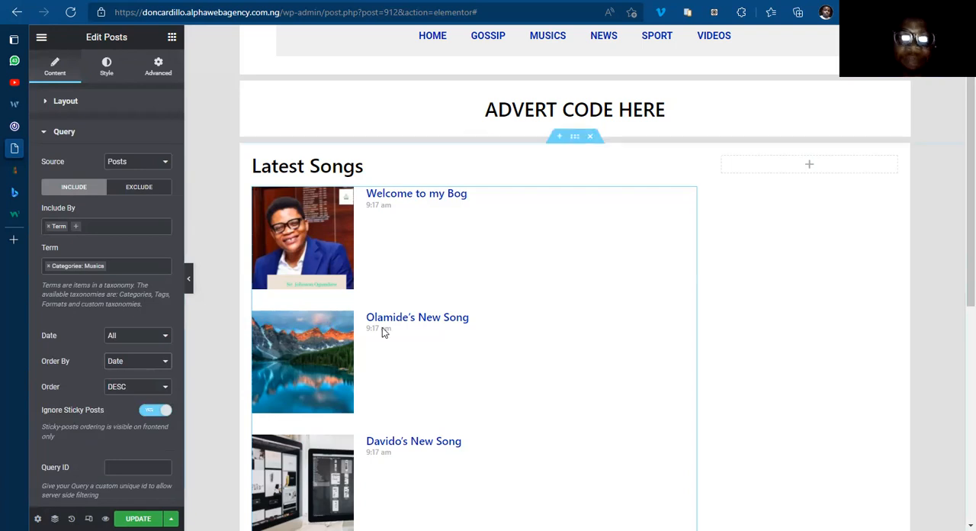
Step: Set the Posts widget's columns gap to 8 and its rows gap to 15
click(107, 71)
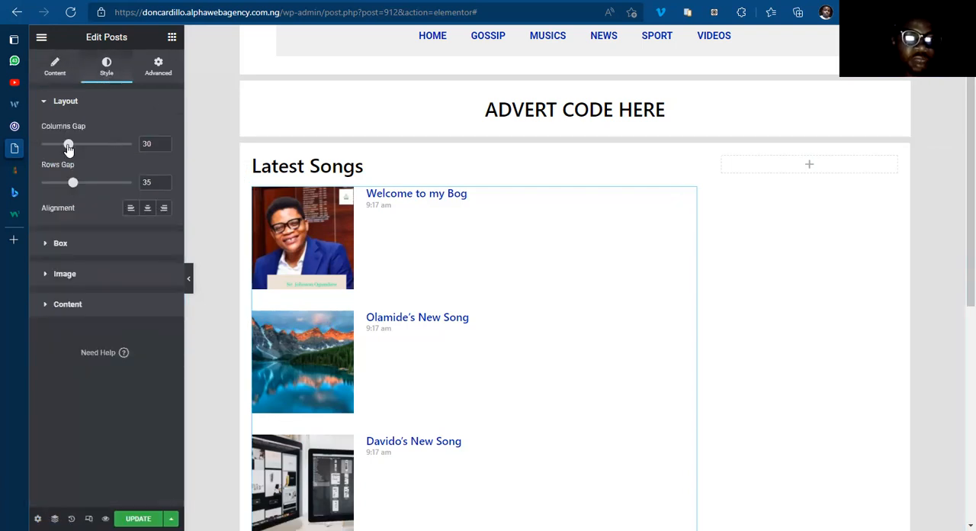
drag(67, 147, 49, 145)
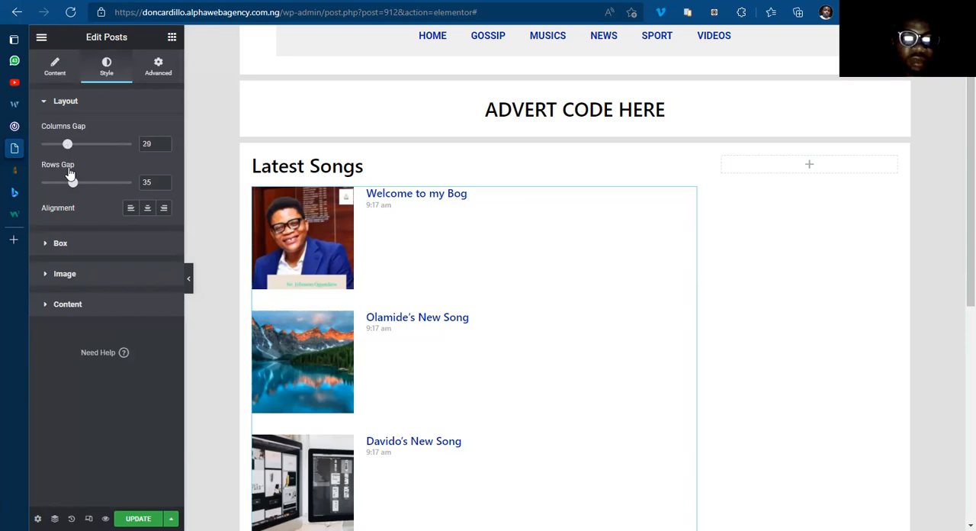
drag(75, 189, 51, 189)
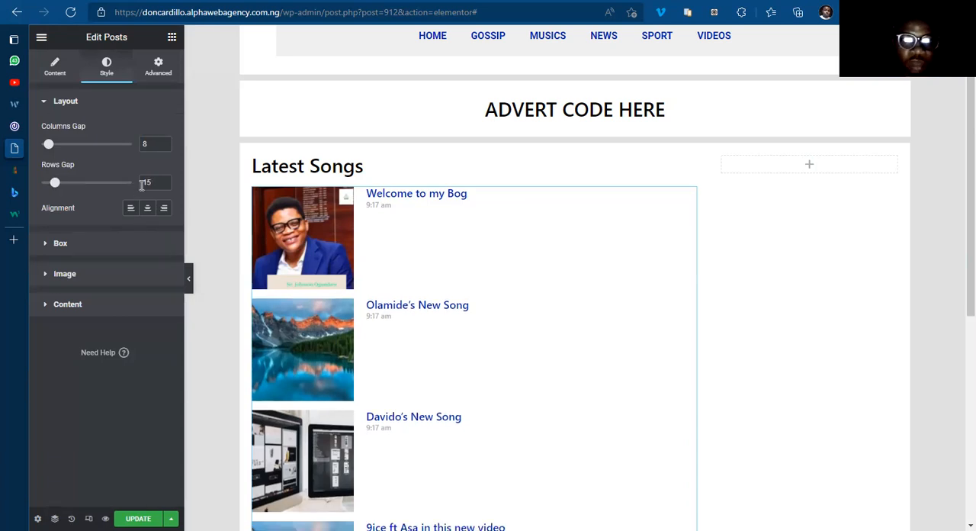
Step: Unlink the sides of the post box's border width, padding and content padding so each can be set separately
click(58, 244)
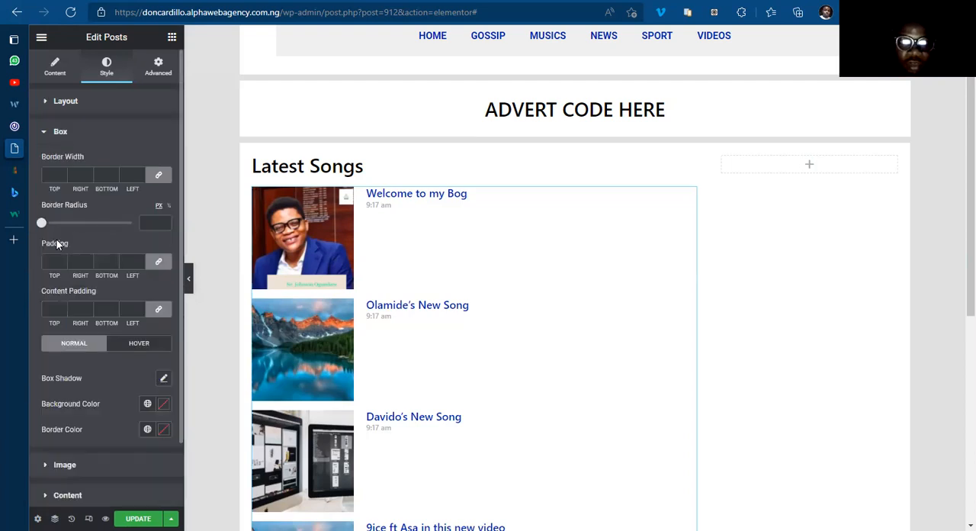
click(159, 177)
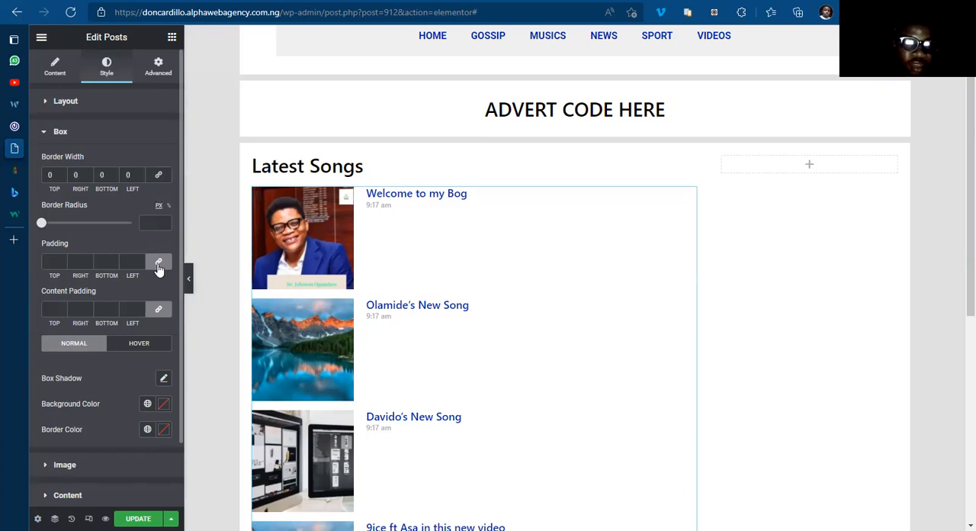
click(158, 264)
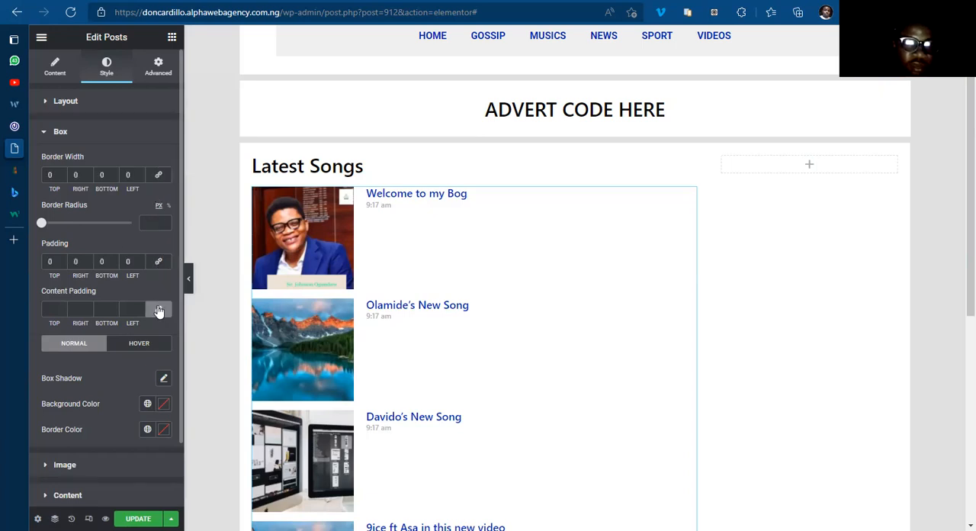
click(158, 312)
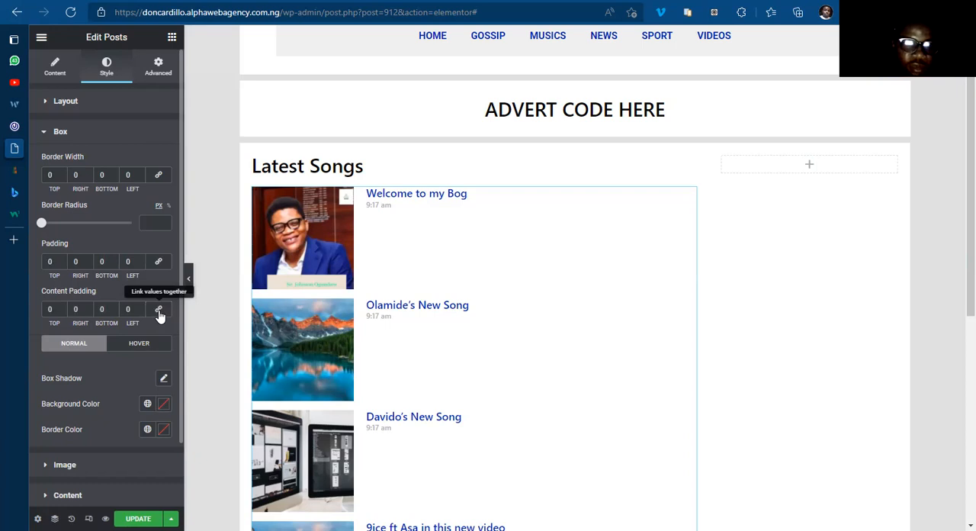
Step: Try a border radius of 8 px on the post boxes, and clear the value
click(148, 221)
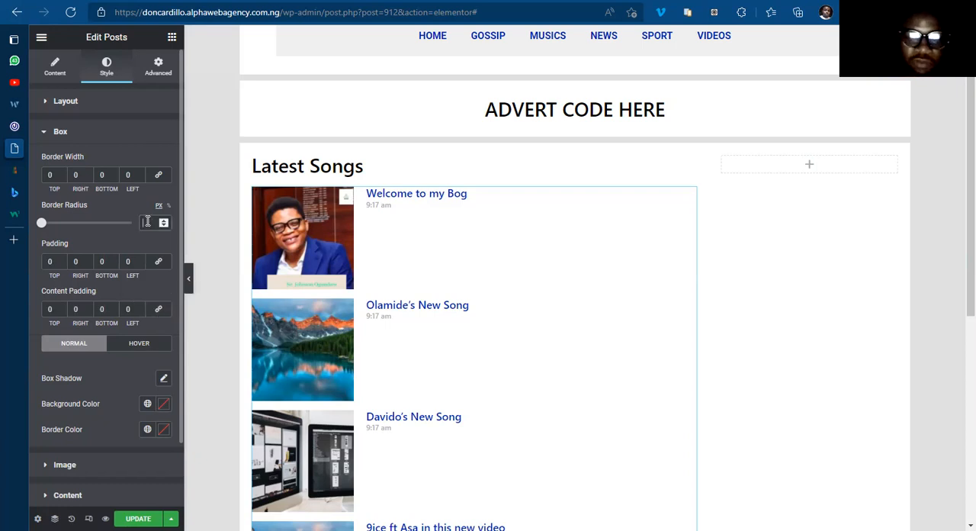
text(5)
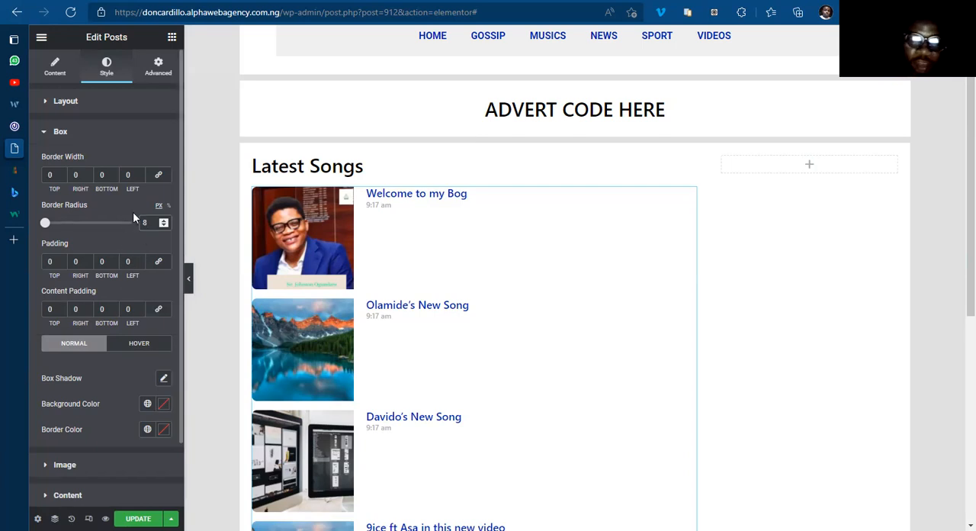
key(BackSpace)
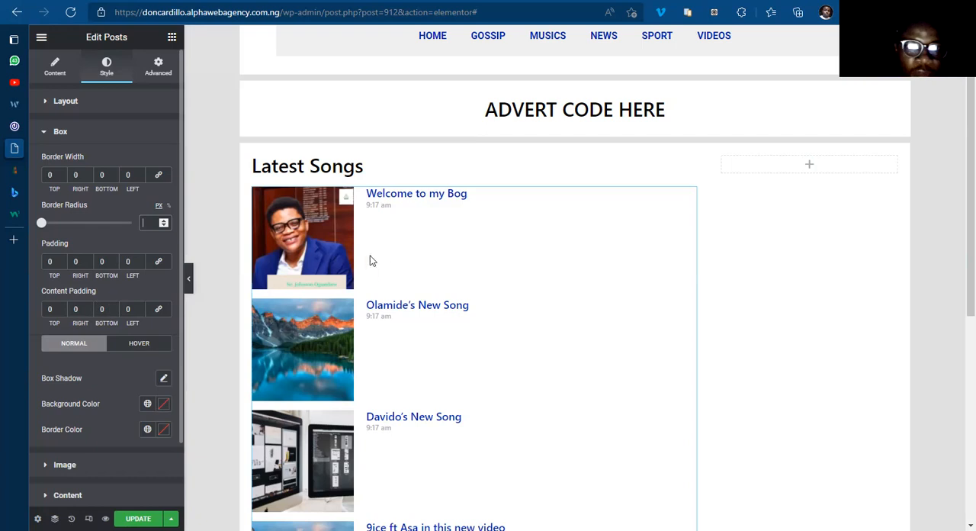
scroll(426, 306, down, 1)
scroll(426, 306, up, 2)
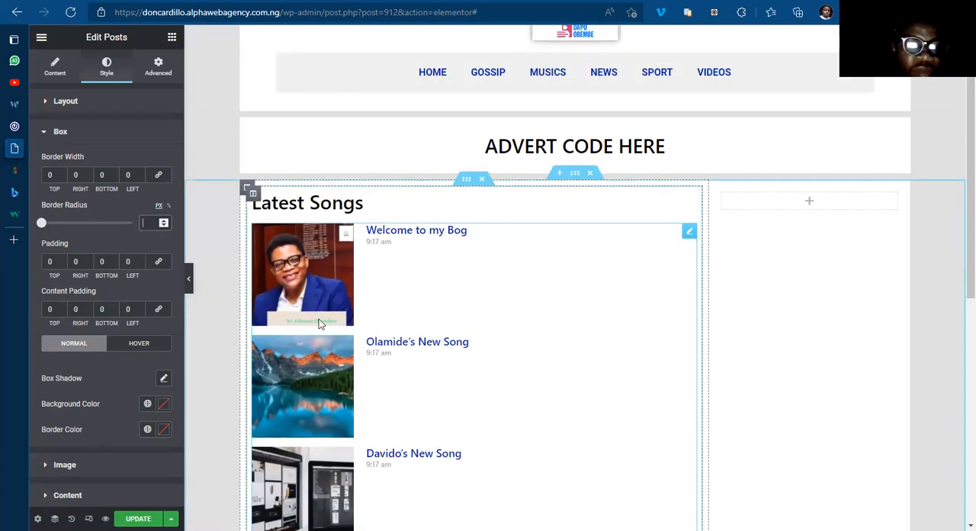
Step: Set the post box's top content padding to 60
click(47, 306)
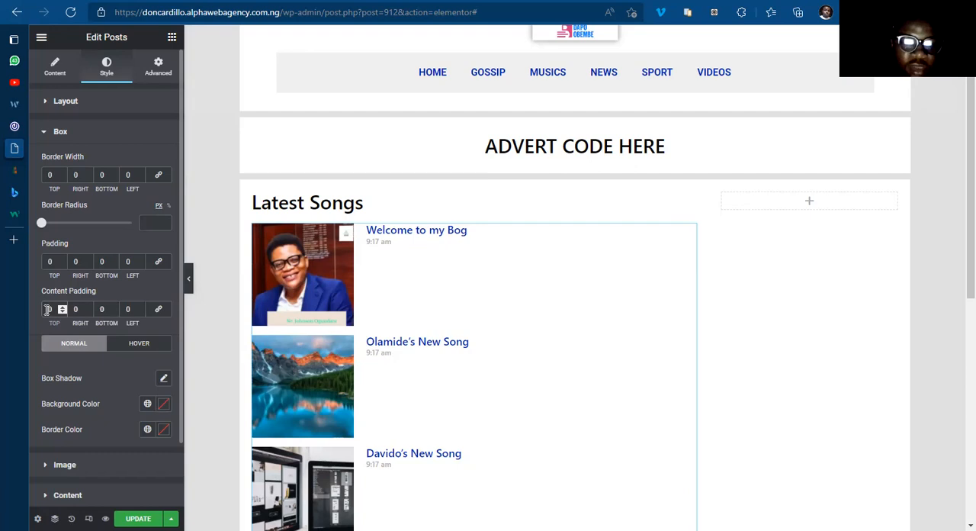
text(10)
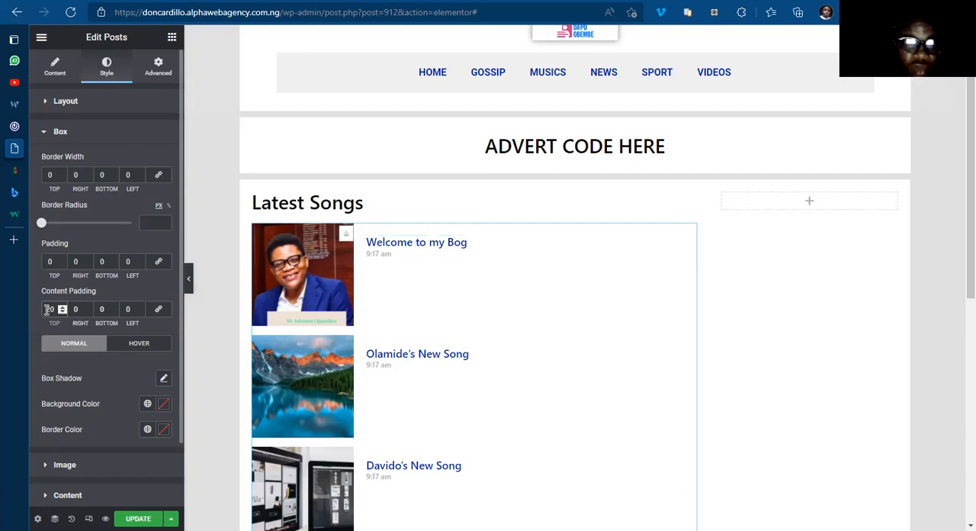
key(BackSpace)
key(BackSpace)
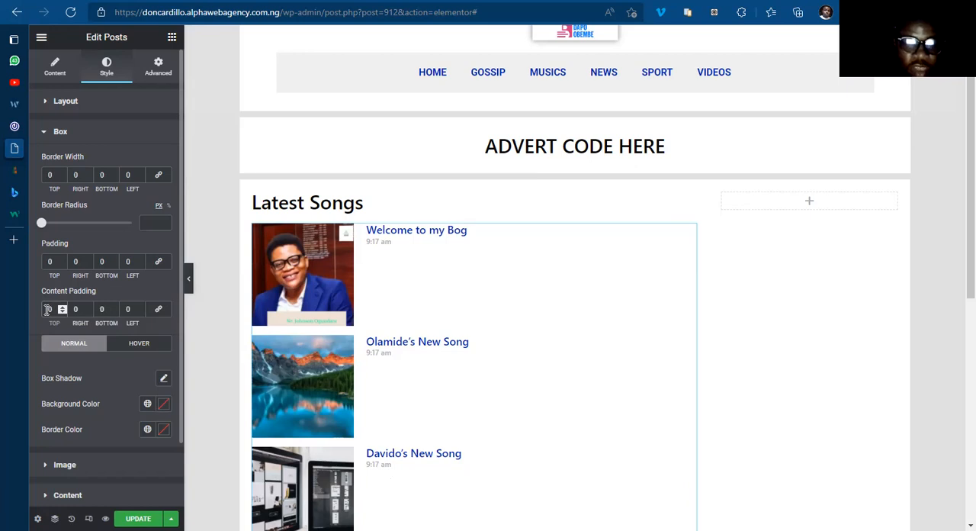
text(30)
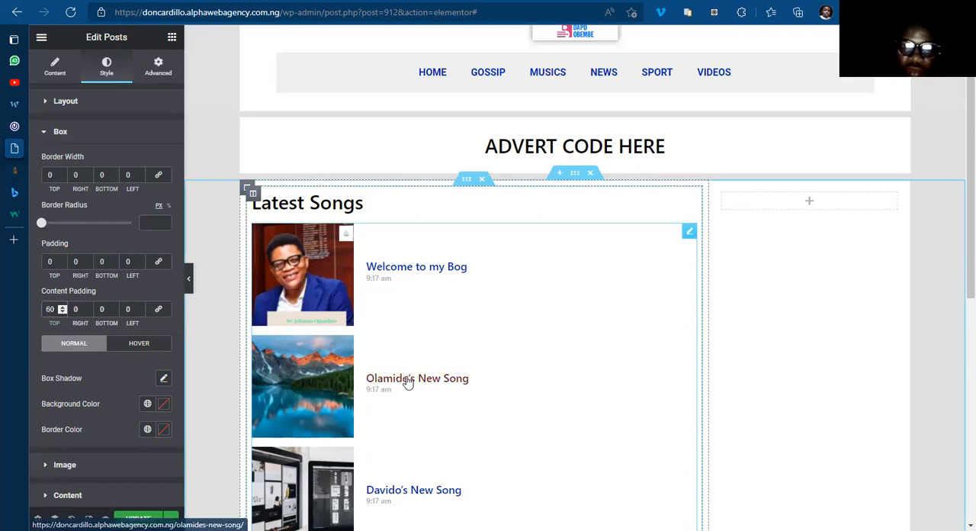
Step: Compare the post list with 042jam.com and set the Posts widget's image width to 15%
click(43, 125)
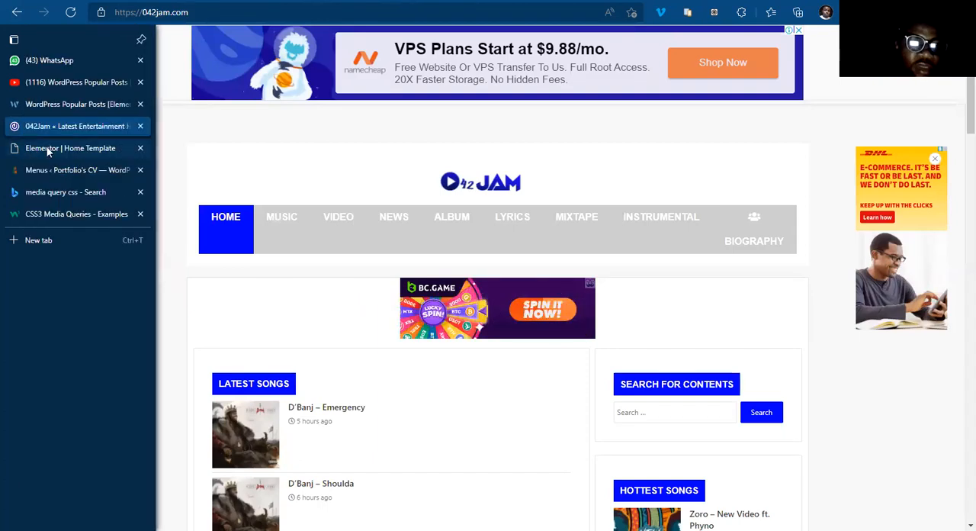
click(30, 150)
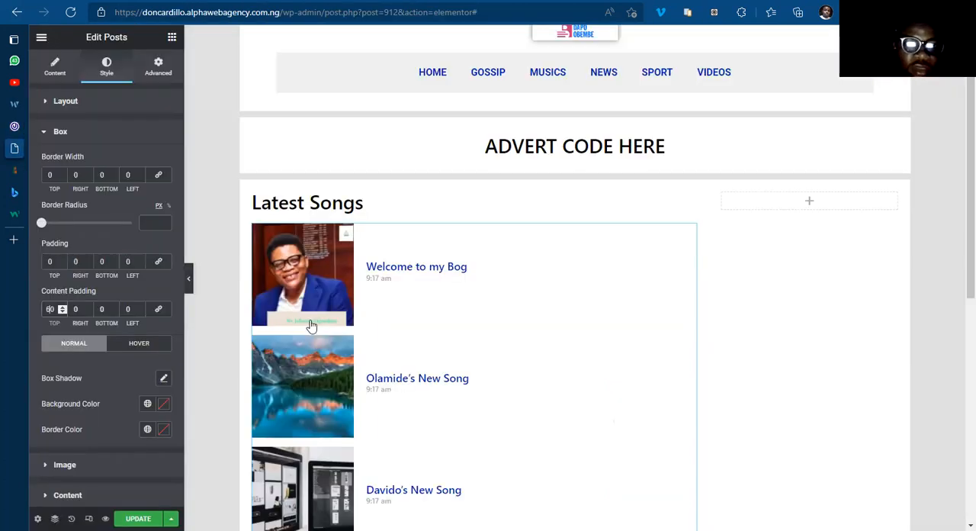
click(54, 76)
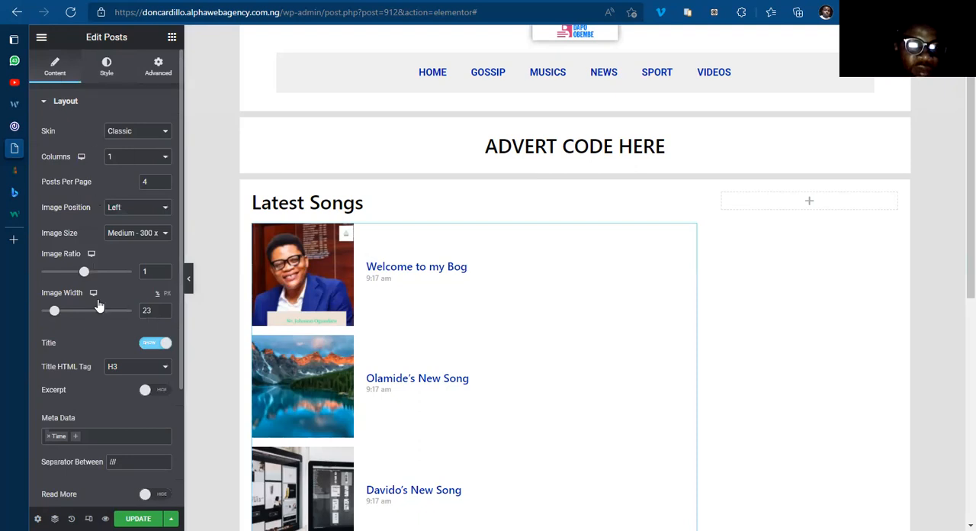
click(164, 314)
click(164, 315)
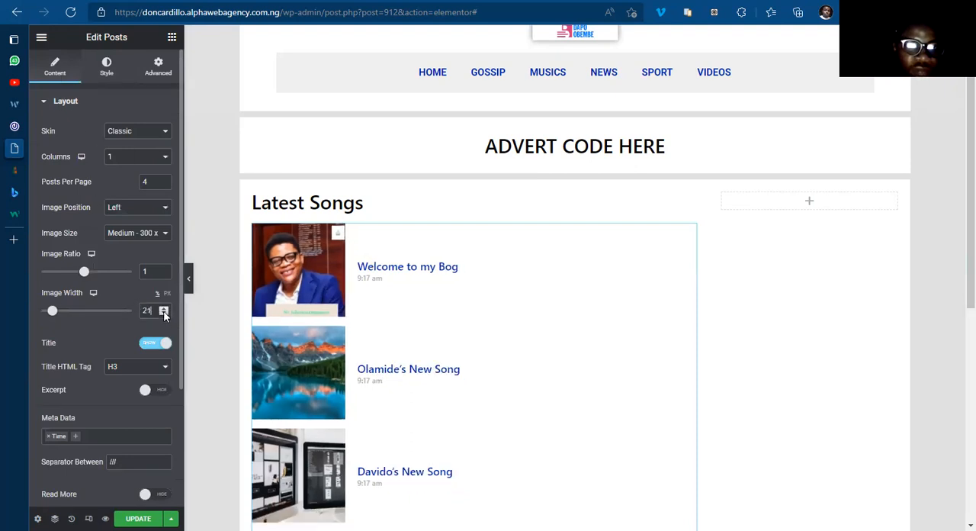
click(164, 315)
click(163, 313)
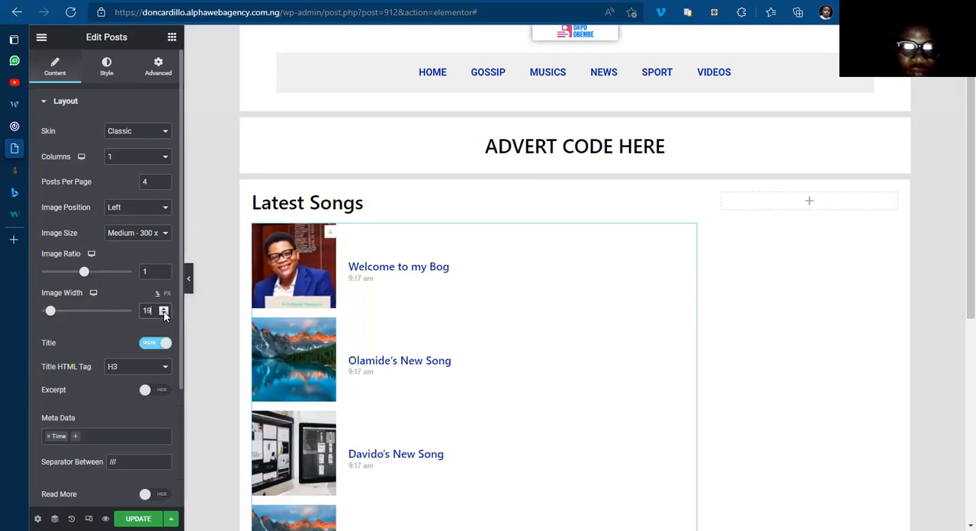
click(163, 312)
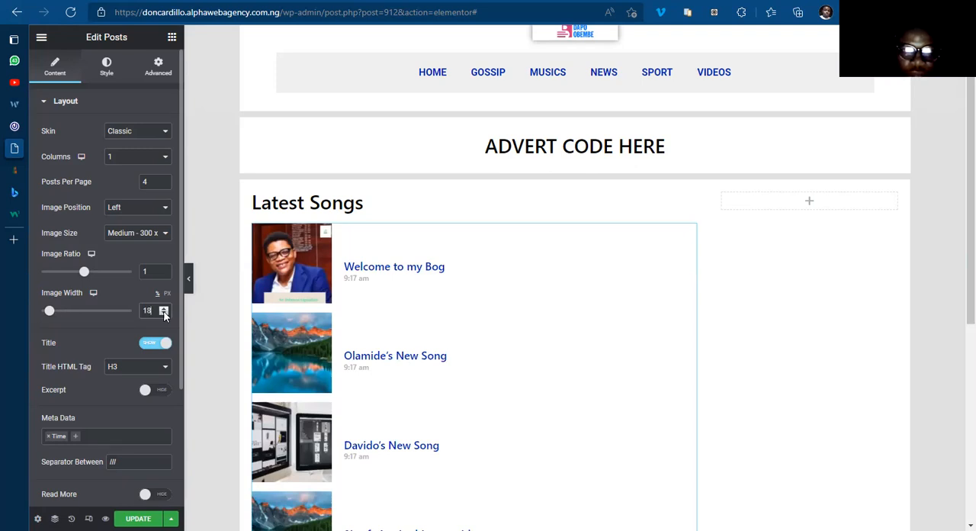
click(163, 313)
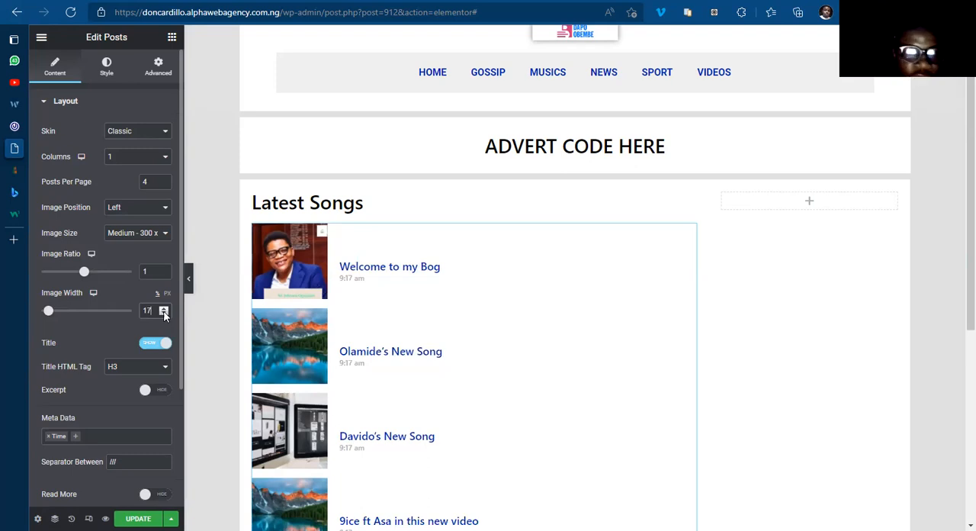
click(163, 313)
click(164, 314)
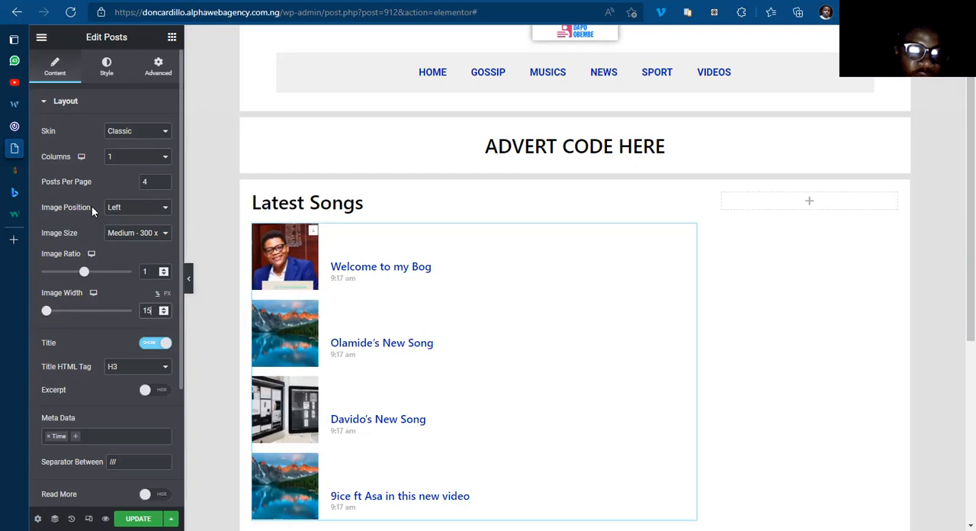
Step: Set the post box's top content padding to 50
click(107, 67)
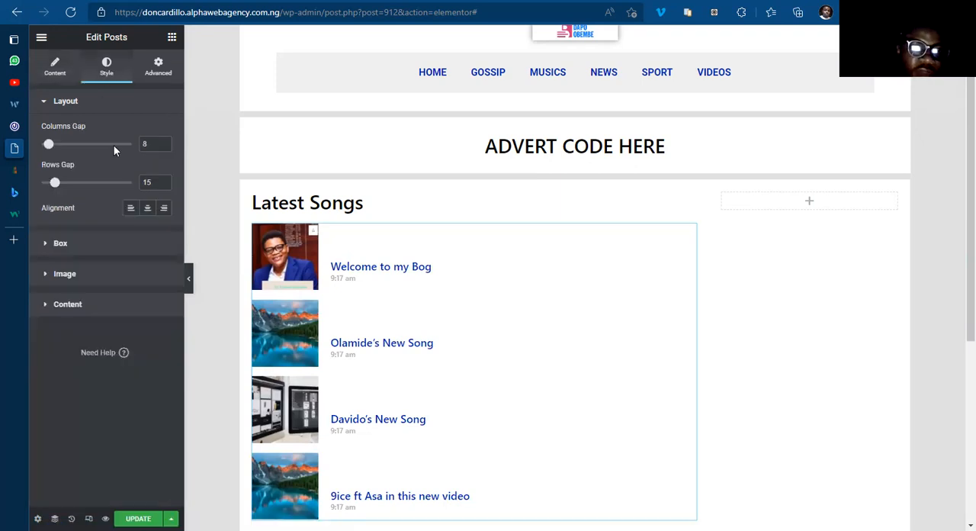
click(60, 243)
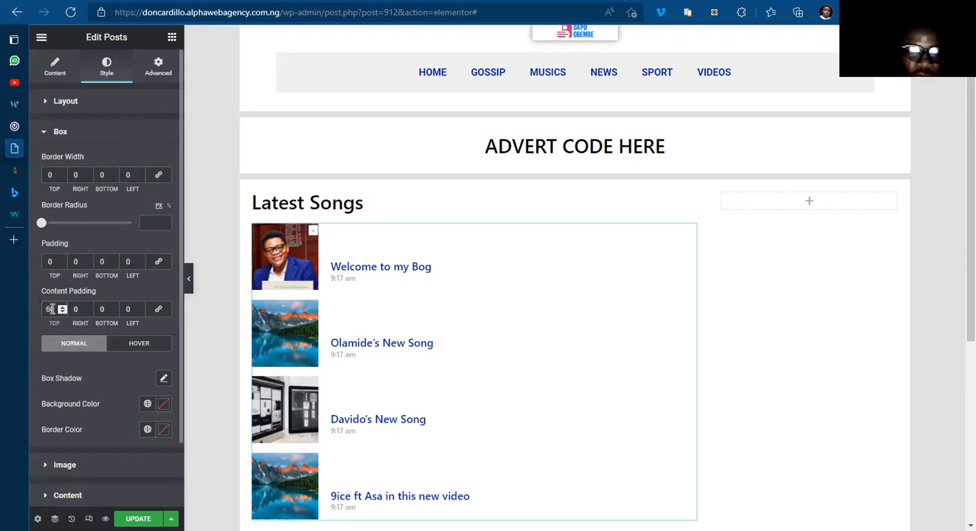
key(Down)
key(Down)
key(Down)
key(Down)
key(Down)
key(Down)
key(Down)
key(Down)
key(Down)
key(Down)
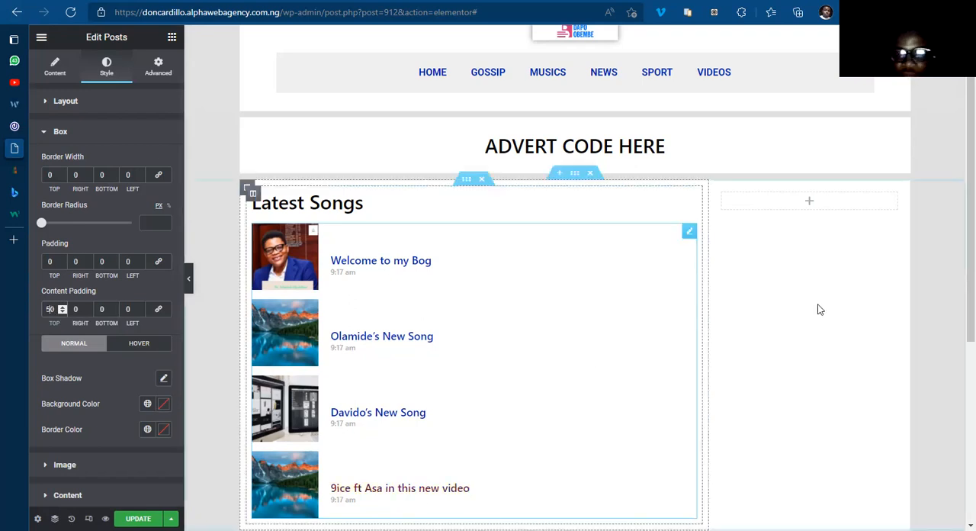
Step: Examine how the More Songs button beneath the Latest Songs list looks and behaves on 042jam.com, and return to the Home Template
scroll(959, 292, down, 1)
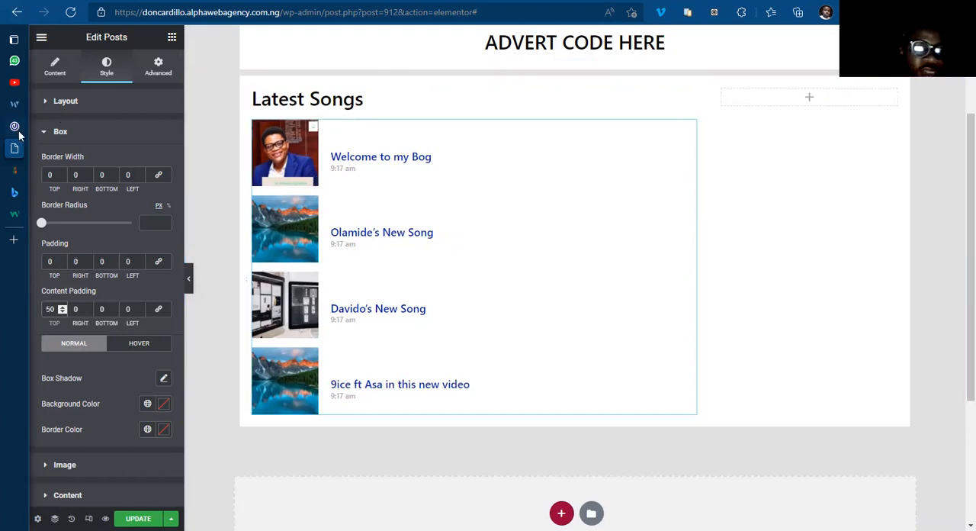
click(48, 126)
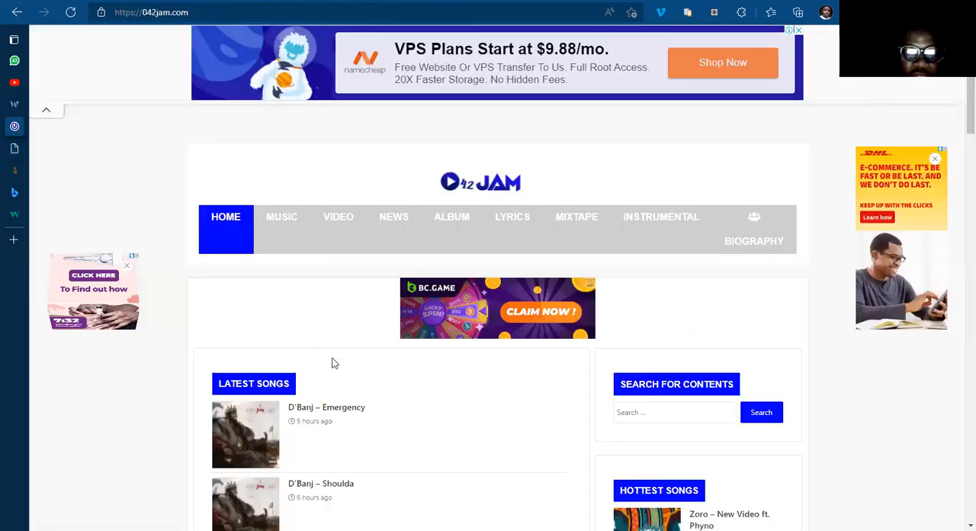
scroll(333, 364, down, 8)
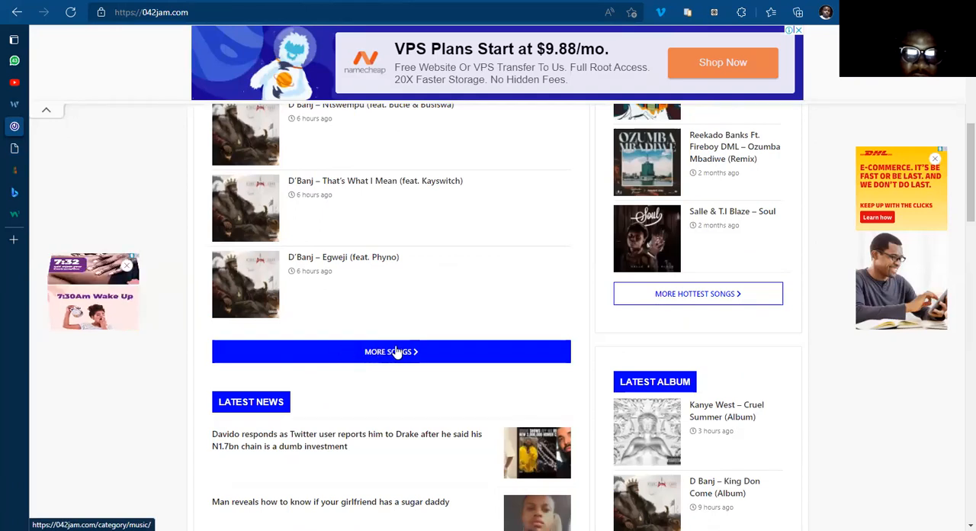
click(392, 349)
click(394, 350)
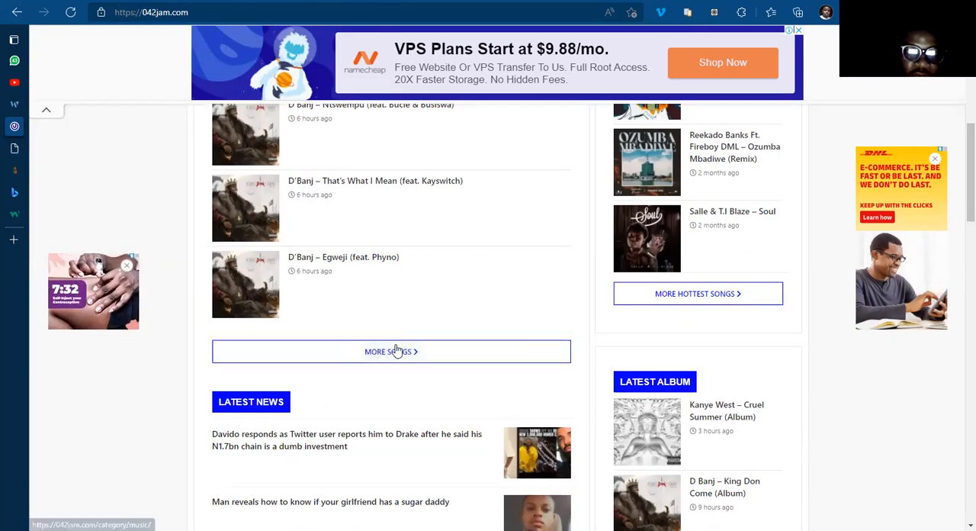
mouse_move(15, 153)
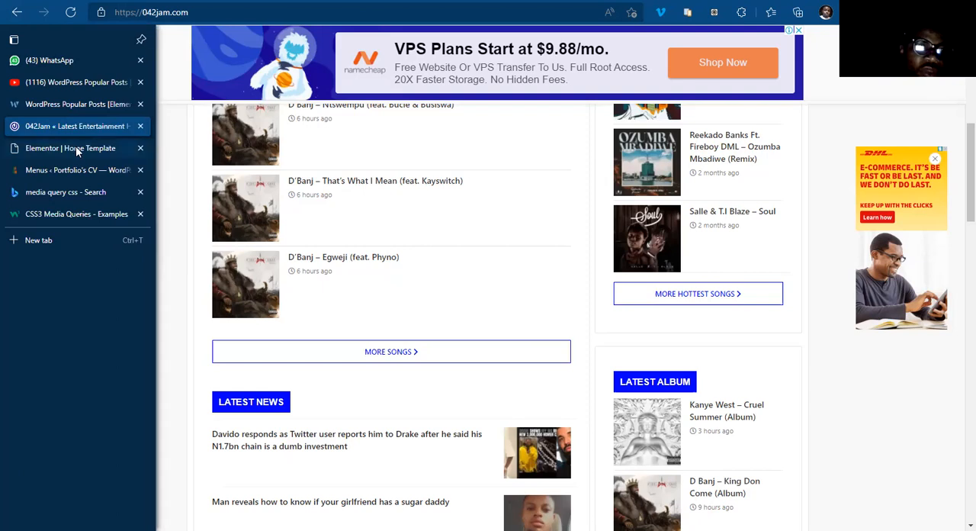
click(75, 150)
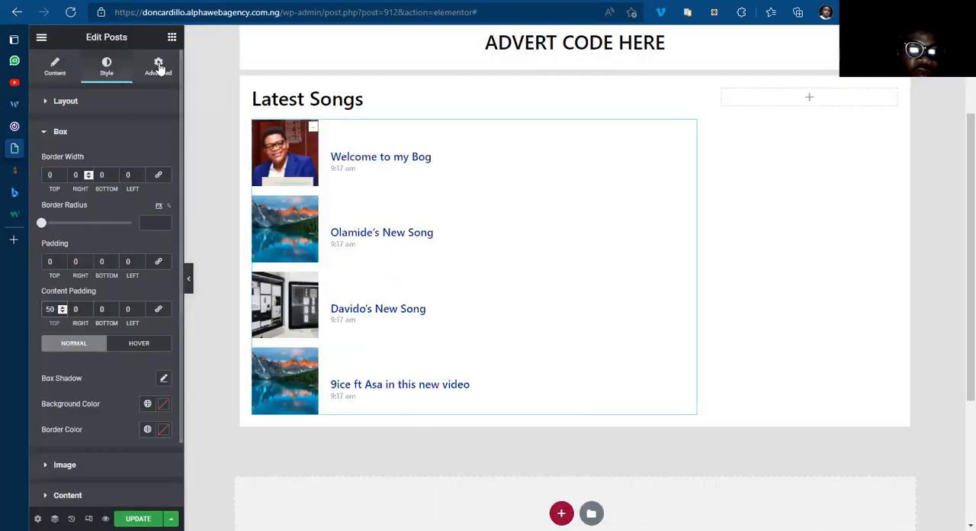
Step: Add a Button widget below the Latest Songs posts and align it to the centre
right_click(174, 36)
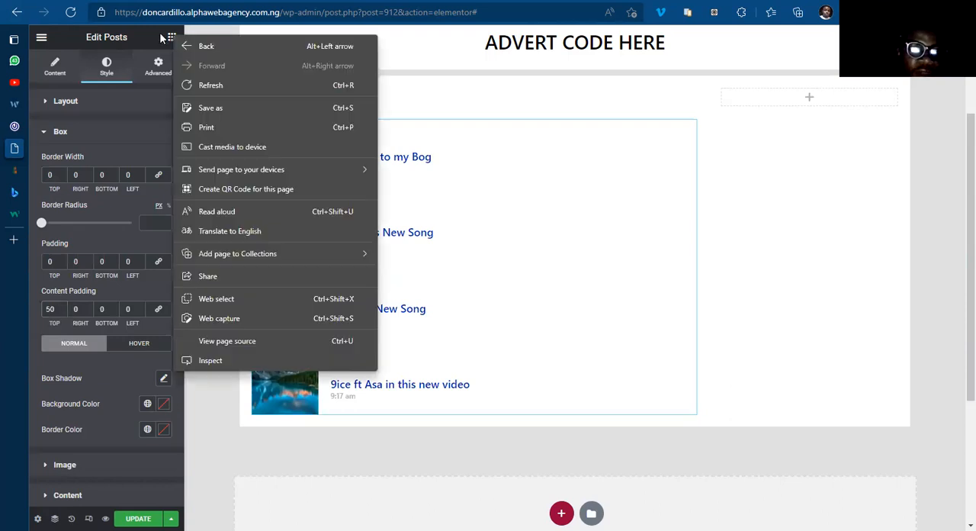
click(159, 35)
right_click(169, 36)
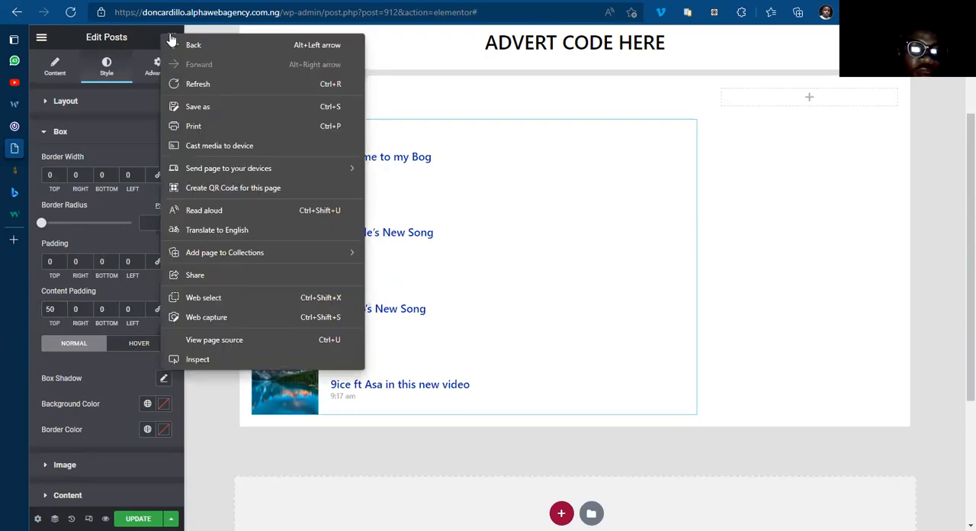
click(171, 38)
click(172, 36)
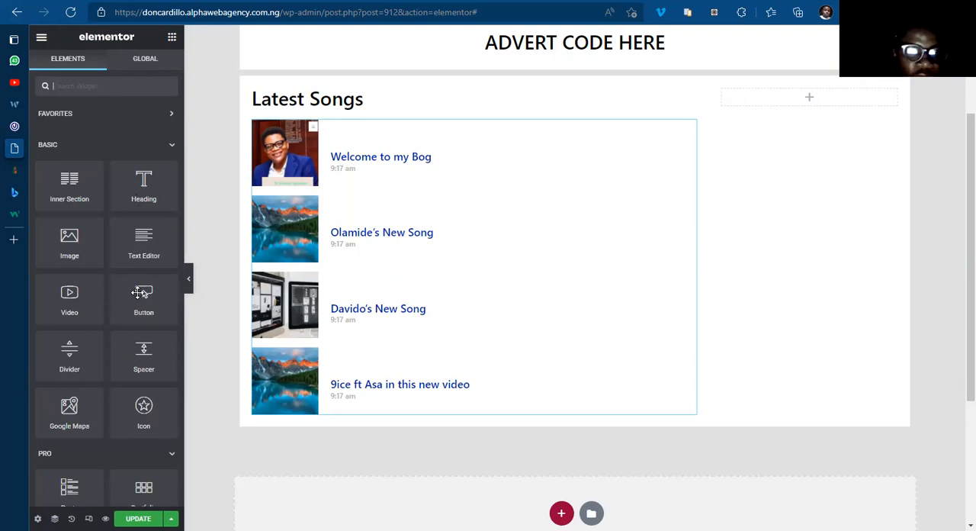
drag(143, 299, 371, 409)
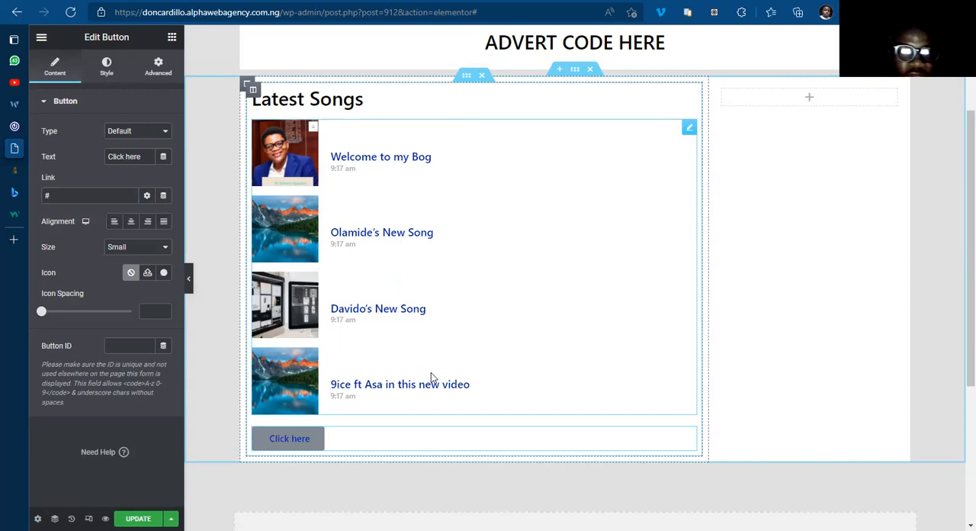
click(131, 223)
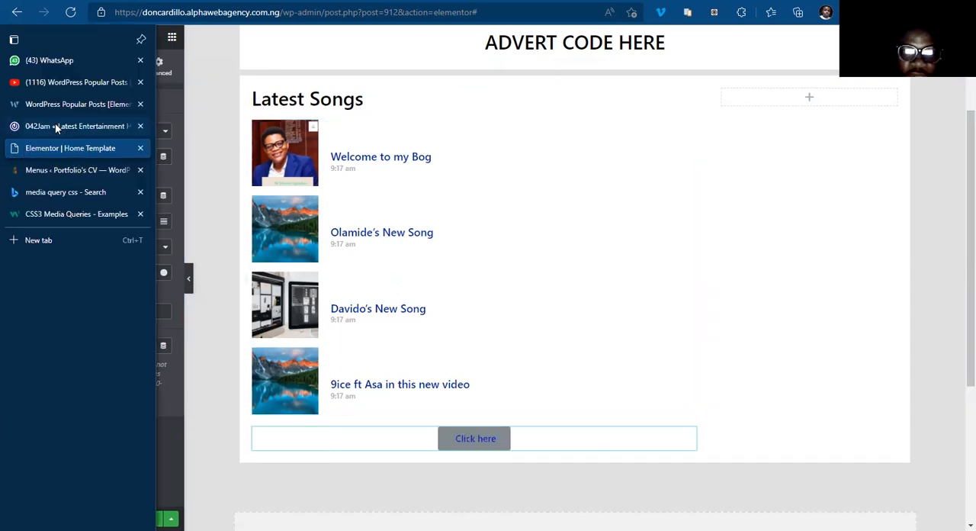
Step: Check the button label on 042jam.com and set the new button's text to "More Songs"
click(55, 125)
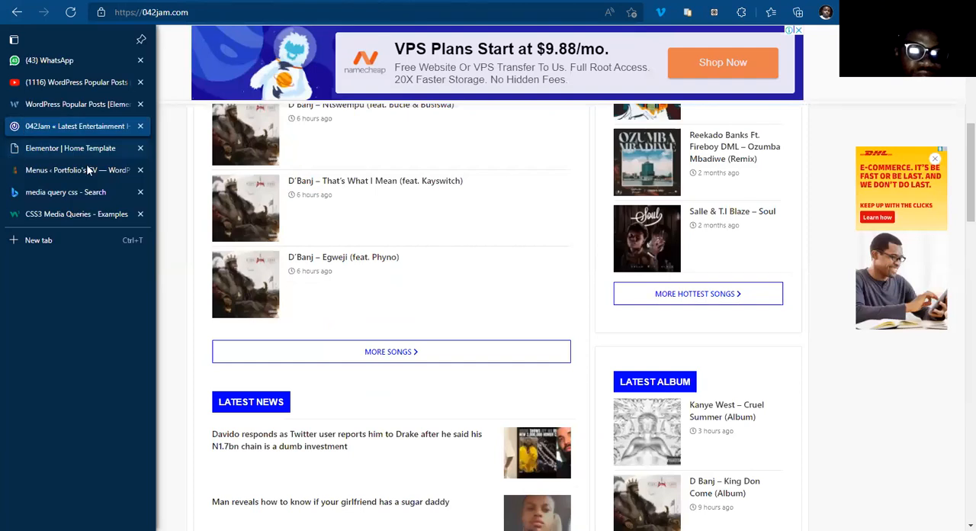
click(72, 148)
triple_click(147, 159)
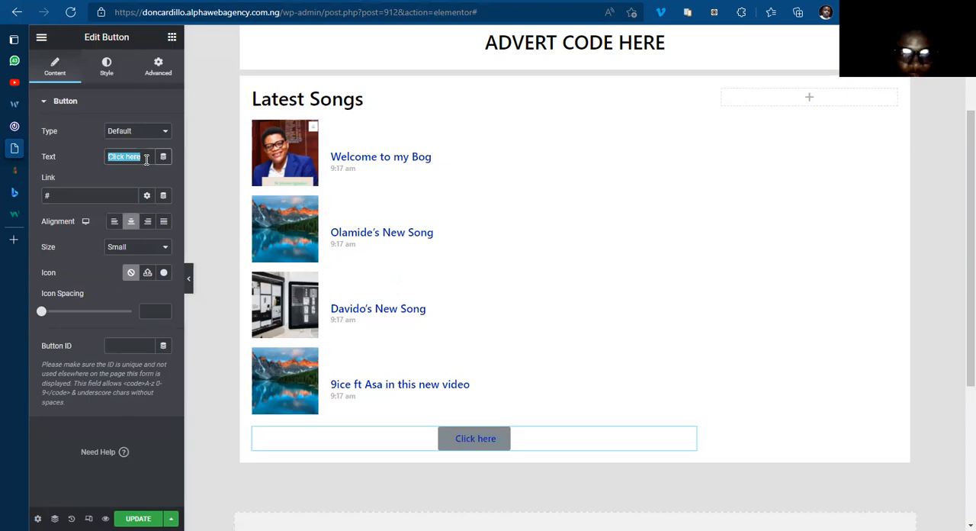
text(More Songs)
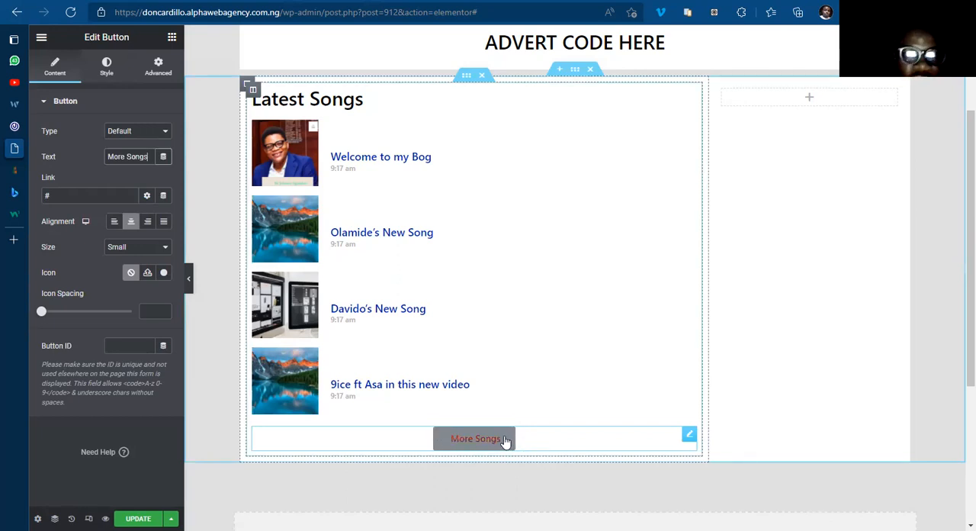
Step: Find a right-pointing caret in the icon library using "caret", insert it in the More Songs button, and position it after the text
click(165, 275)
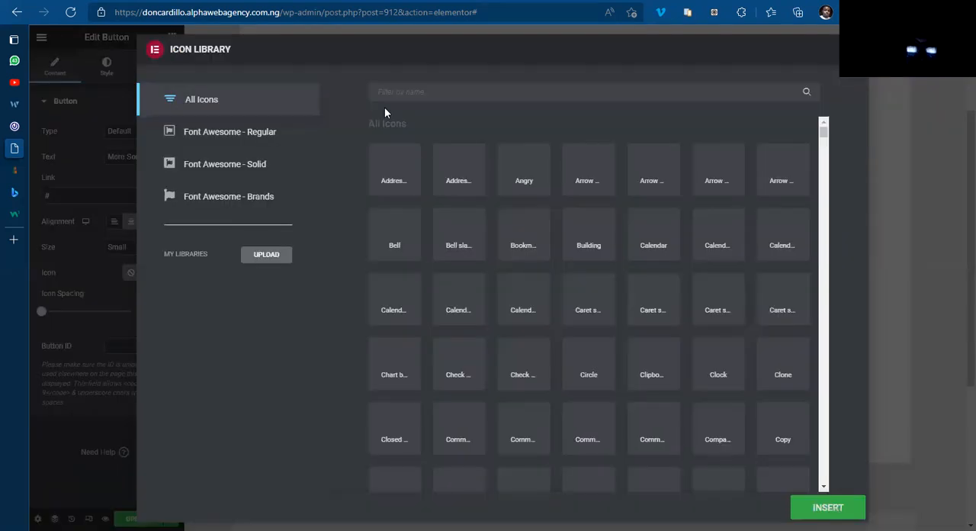
click(429, 92)
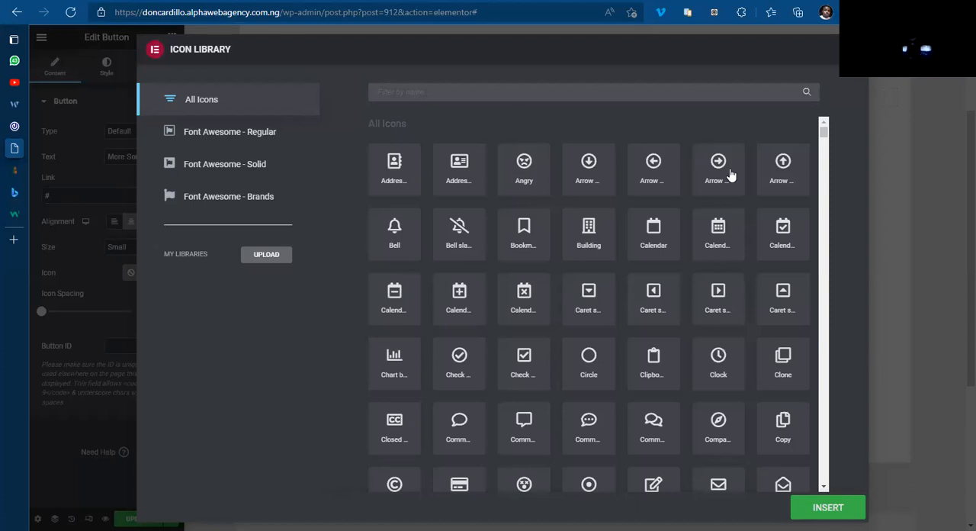
text(caret)
click(790, 174)
click(826, 510)
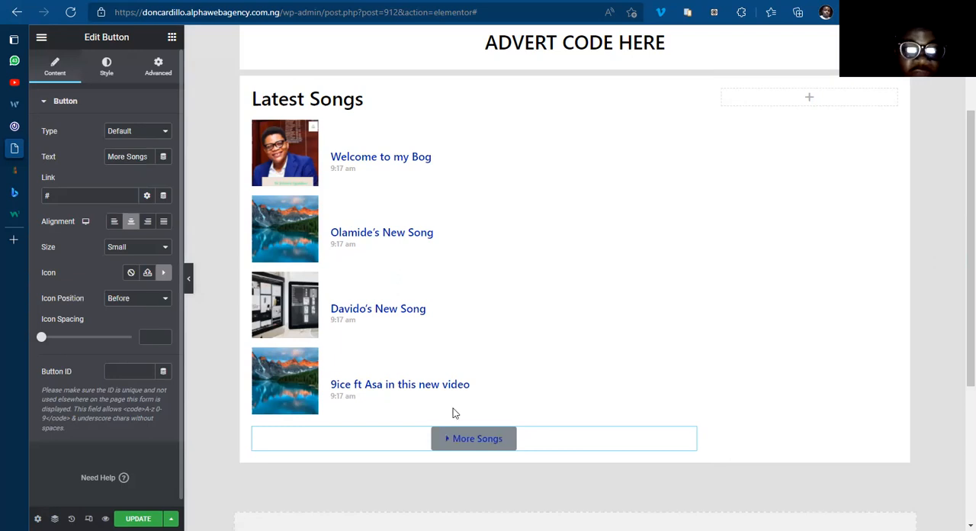
click(137, 297)
click(122, 320)
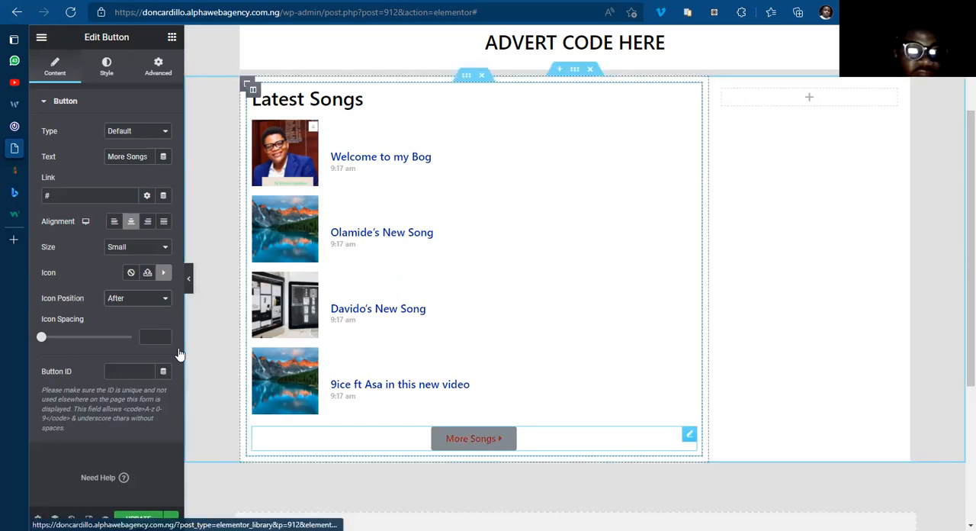
Step: Give the More Songs button a Classic background with the fully transparent colour #02010100 in its normal state
click(106, 69)
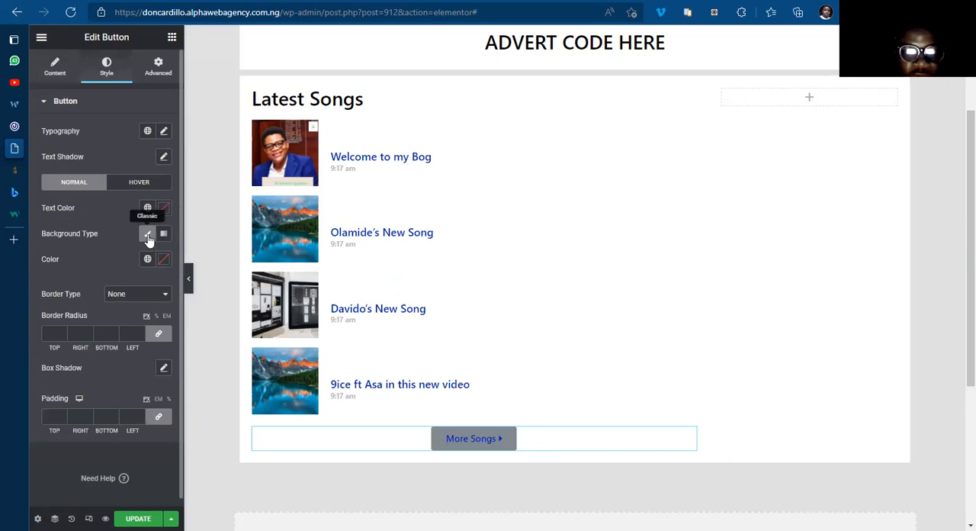
click(148, 237)
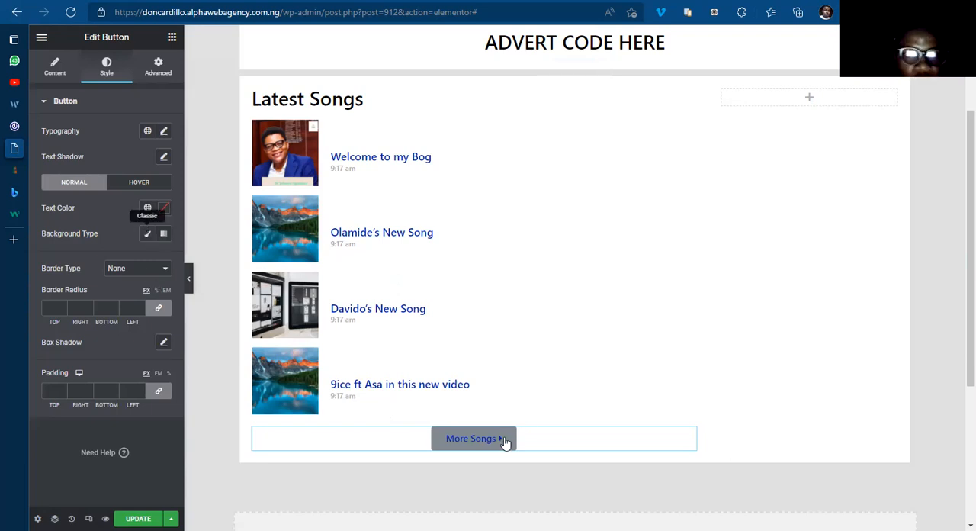
click(147, 233)
click(163, 260)
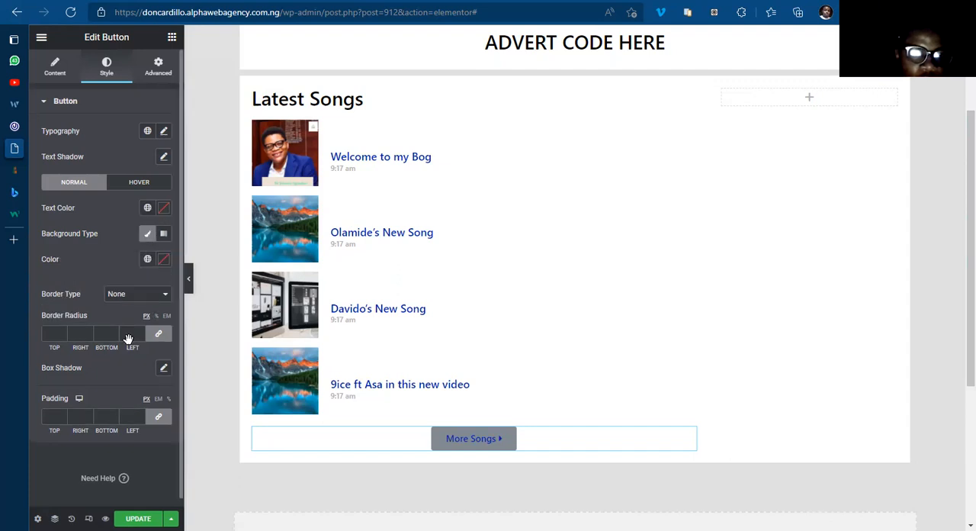
drag(112, 428, 84, 432)
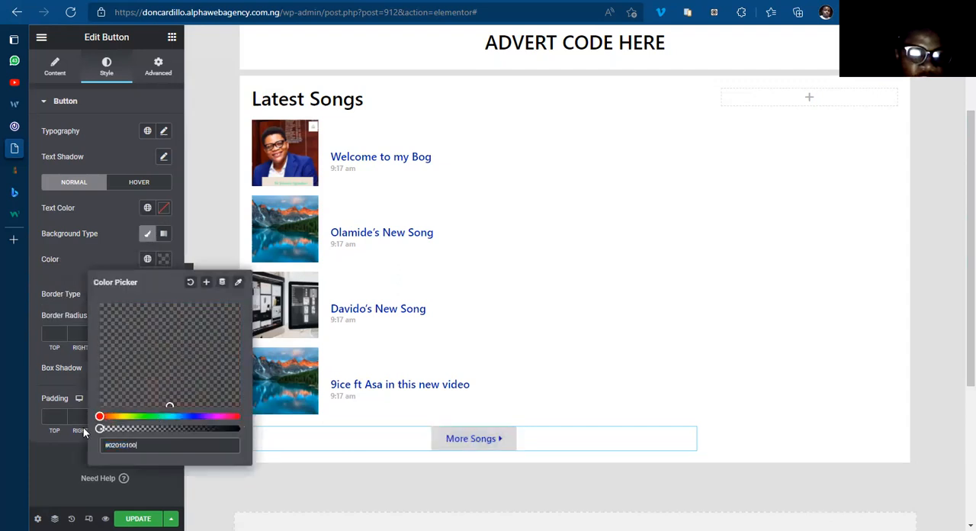
click(162, 262)
Step: Set the More Songs button's hover background colour to the fully transparent #02010100
click(141, 186)
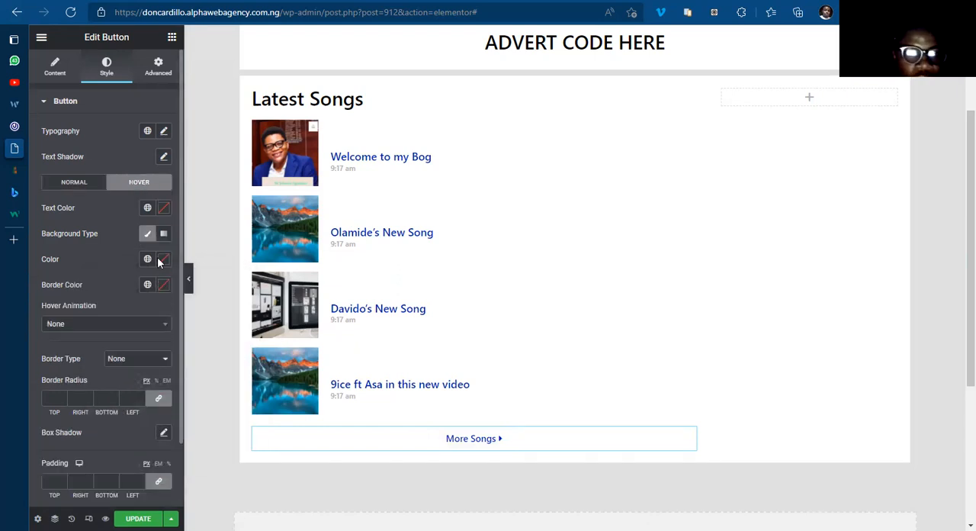
click(163, 262)
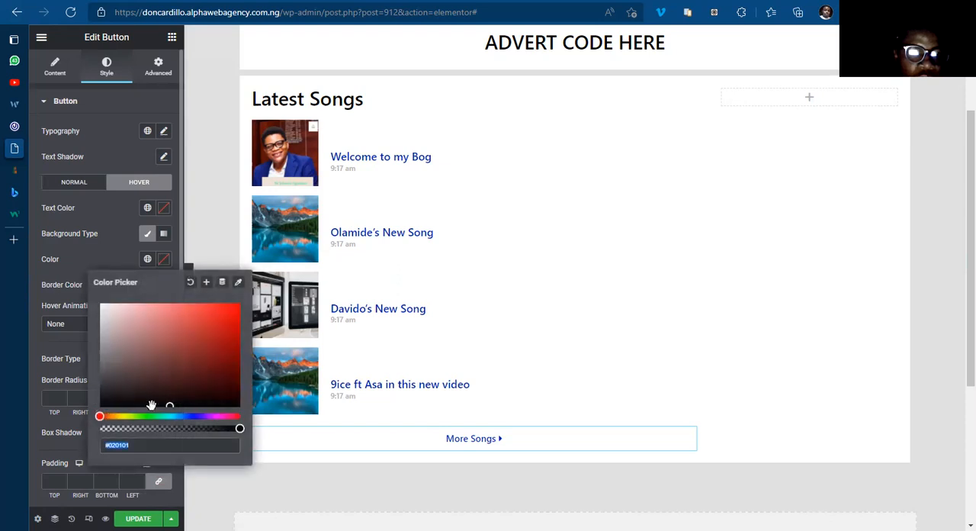
drag(156, 429, 74, 425)
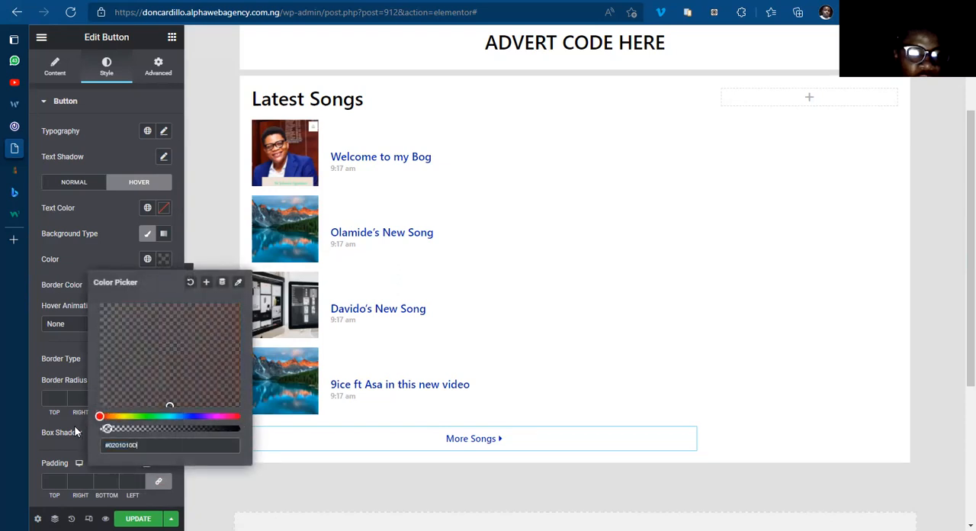
click(161, 263)
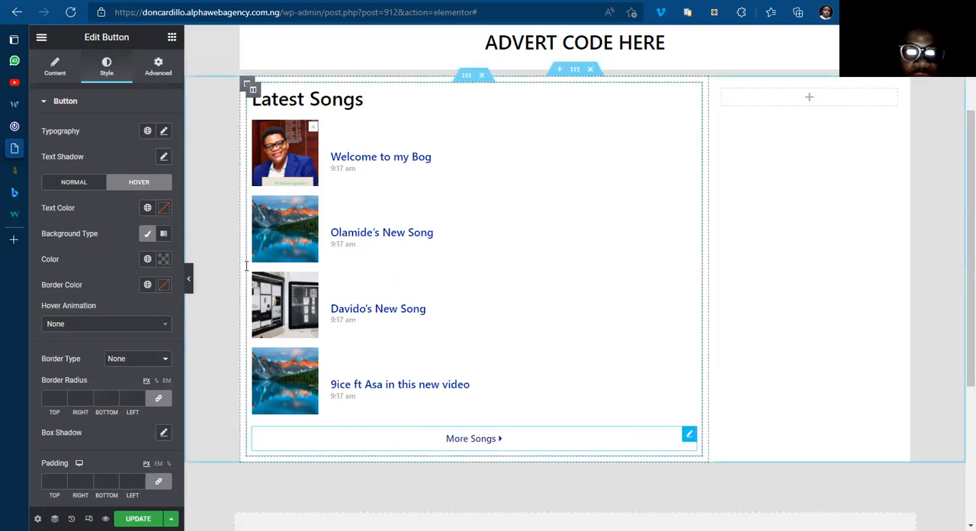
Step: Set the More Songs button's typography to the Roboto font family with weight 600
click(164, 132)
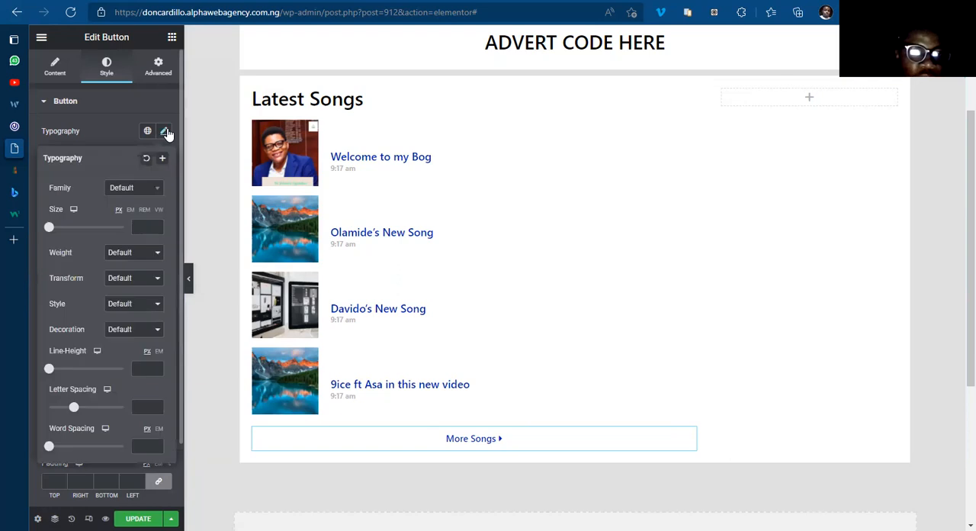
click(143, 194)
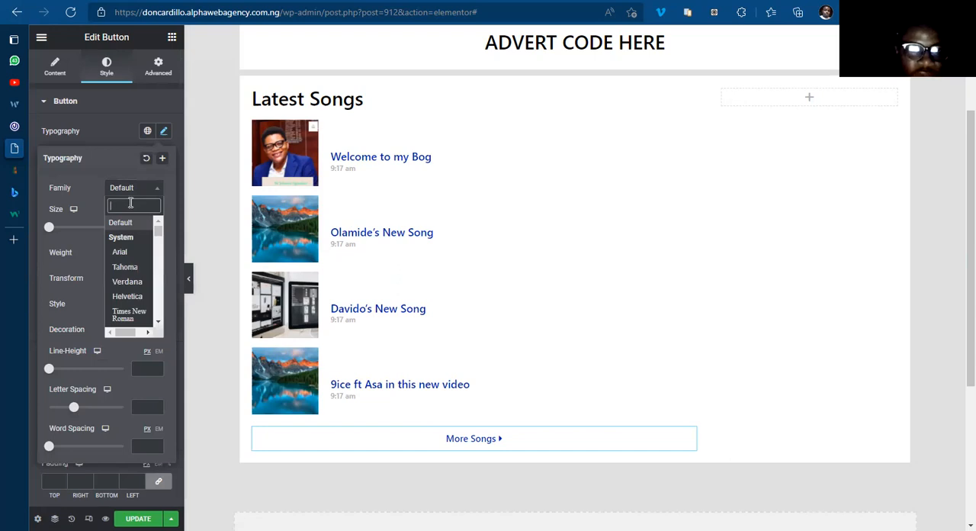
text(obo)
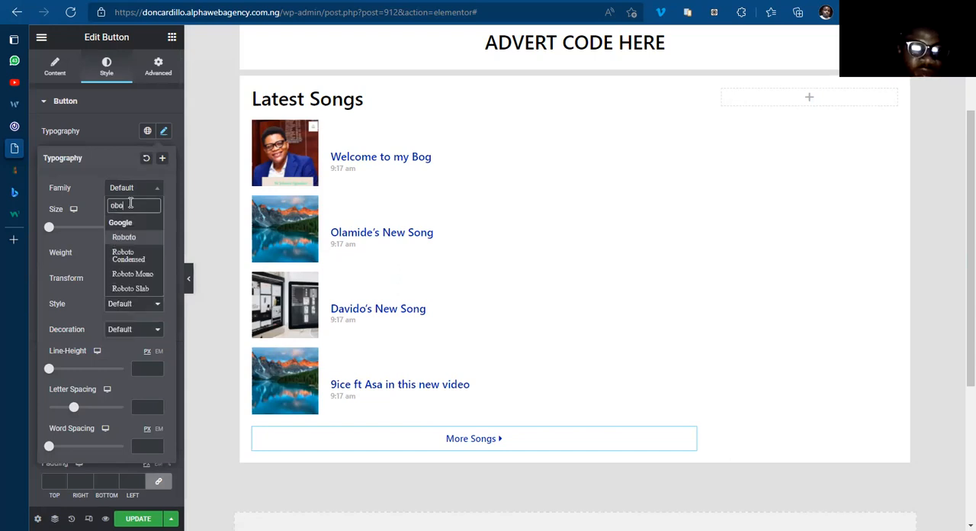
key(Return)
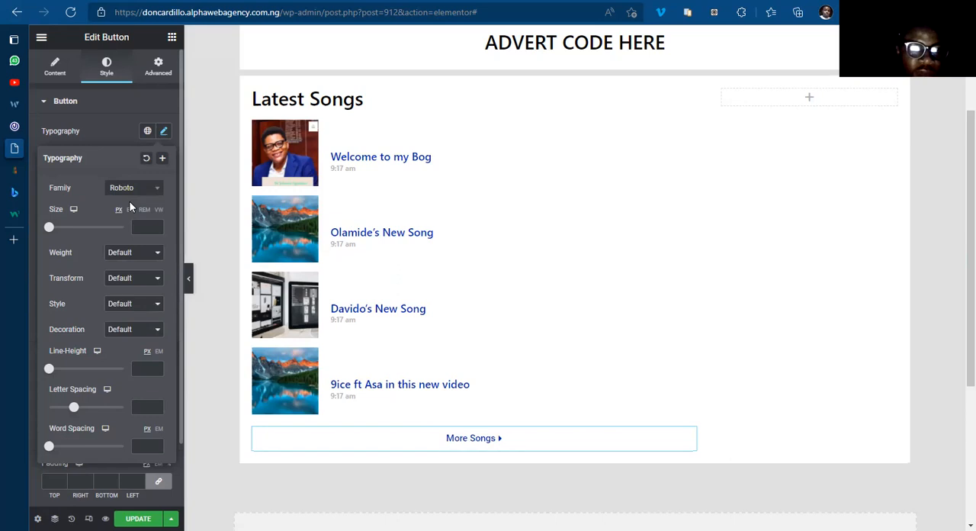
click(128, 253)
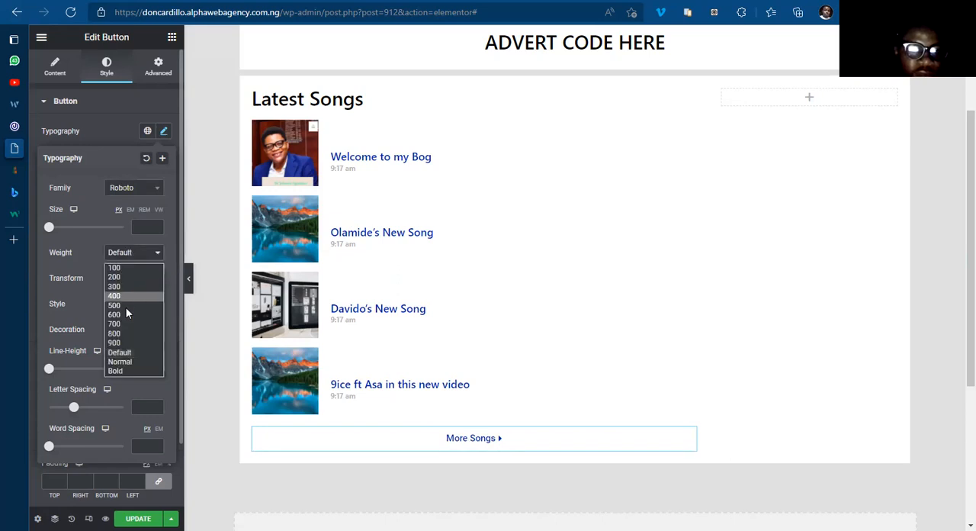
click(126, 315)
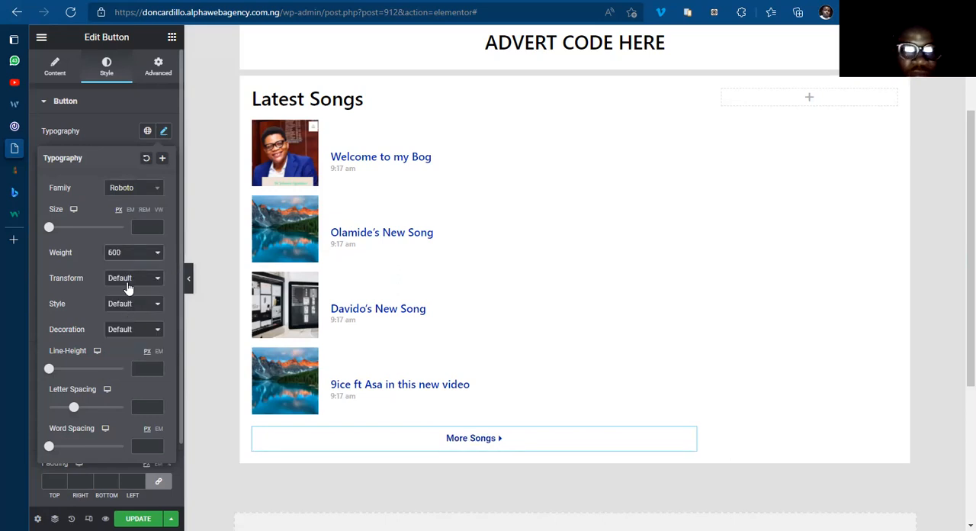
Step: Transform the More Songs button text to uppercase and set its font size to 20 px
click(131, 279)
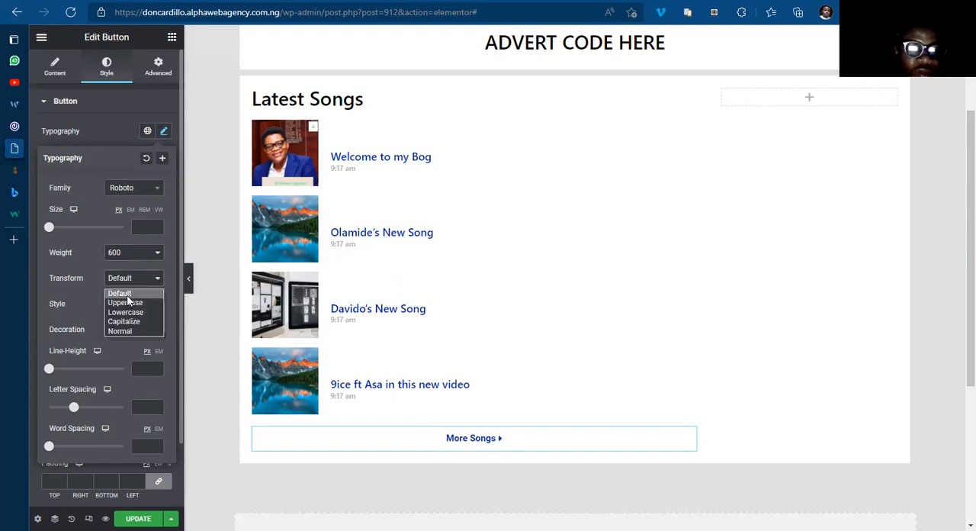
click(131, 282)
click(126, 279)
click(127, 304)
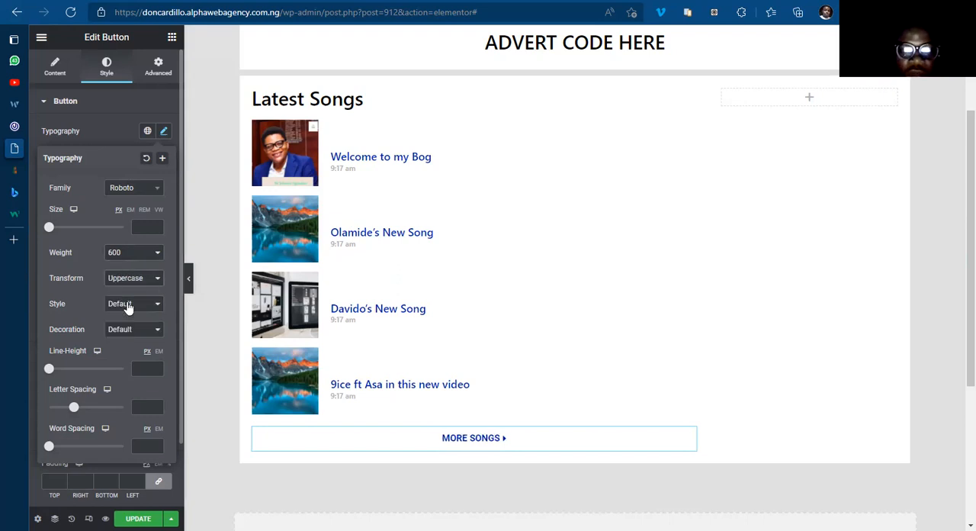
click(142, 227)
text(20)
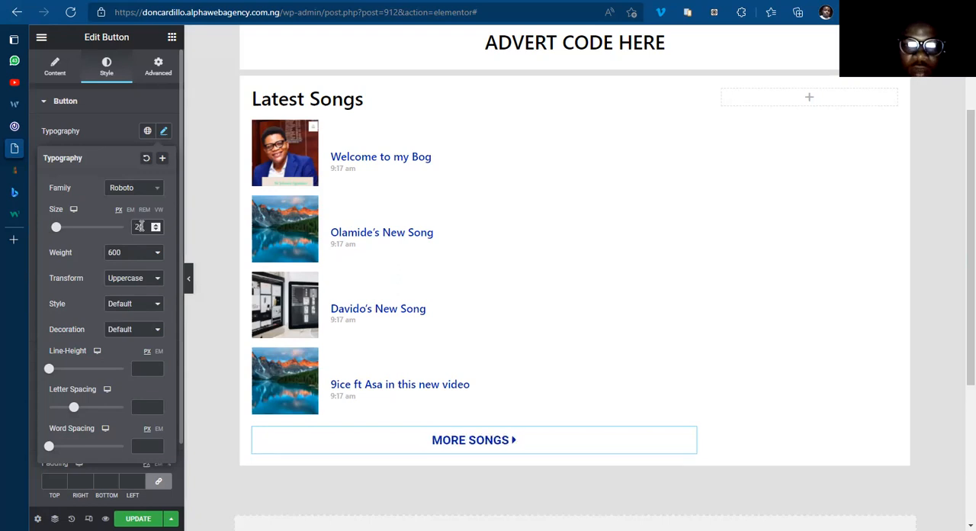
click(162, 132)
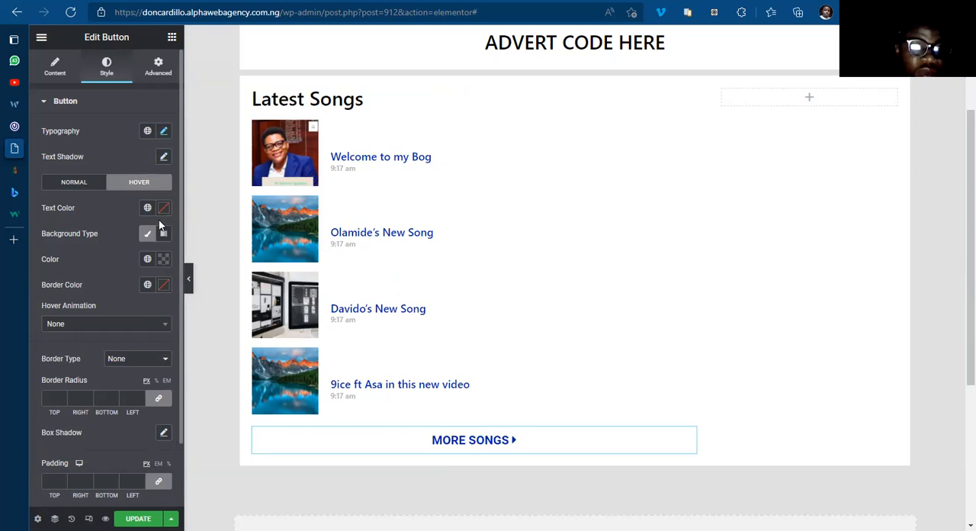
Step: Check the More Songs button on 042jam.com and set the new button's hover text colour to white #FFFFFF
click(77, 183)
click(128, 185)
click(42, 129)
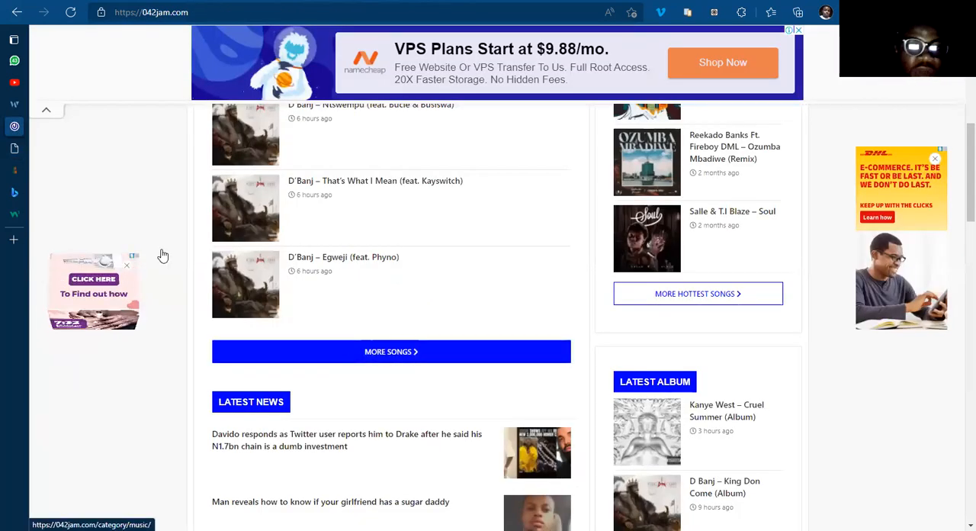
click(35, 151)
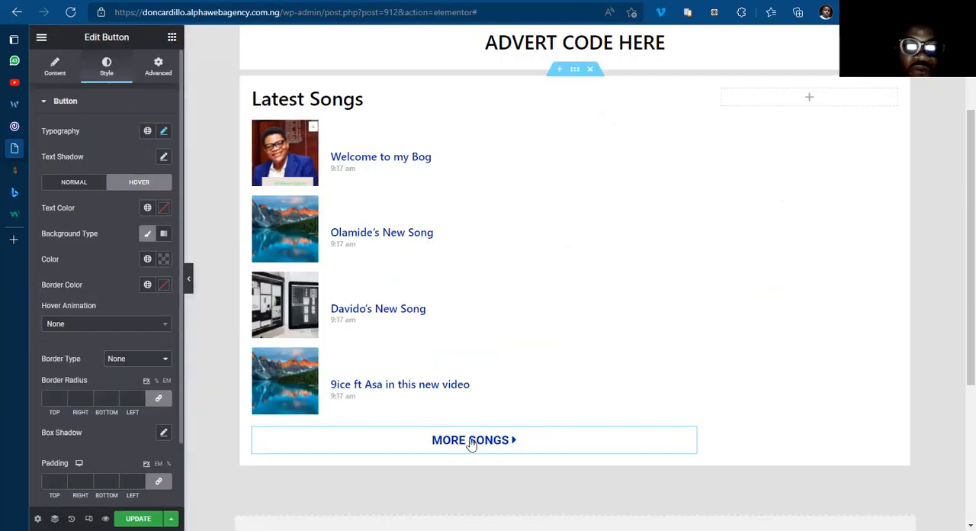
click(164, 207)
text(#FFFFFF)
click(233, 264)
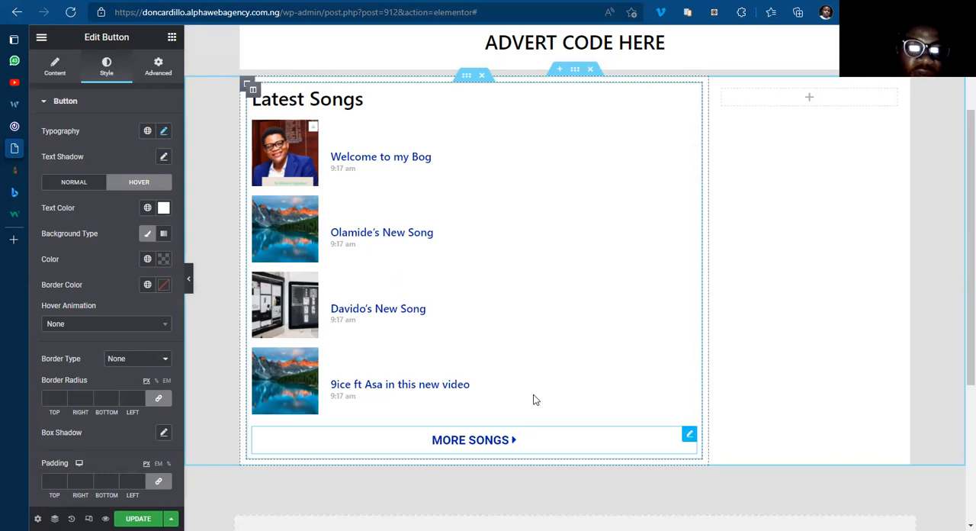
Step: Give the More Songs widget's advanced background a Classic type in normal and hover states, using the global BLUE COLOR on hover
click(157, 67)
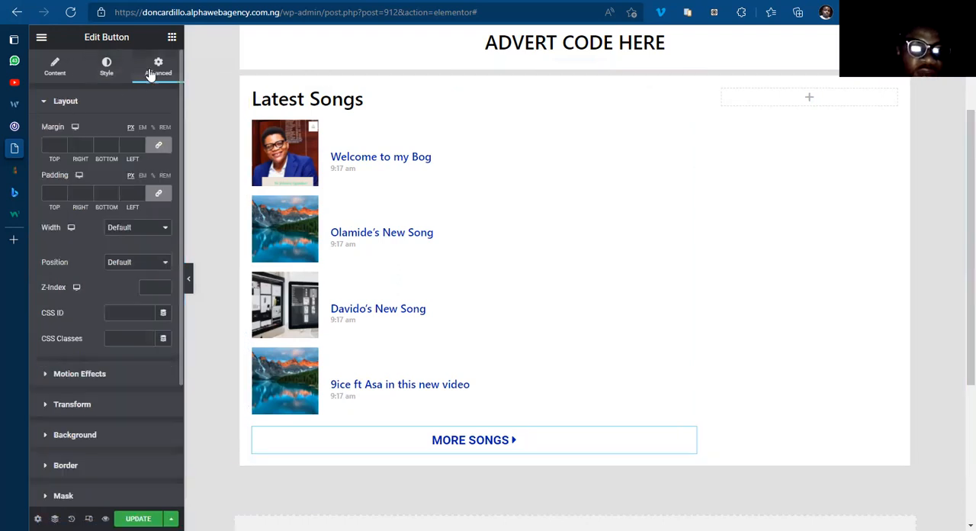
click(80, 435)
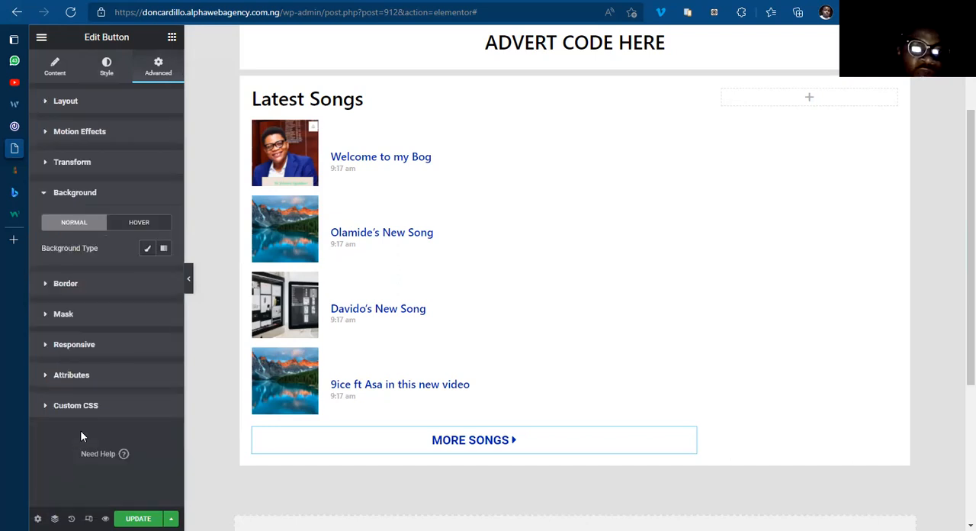
click(148, 250)
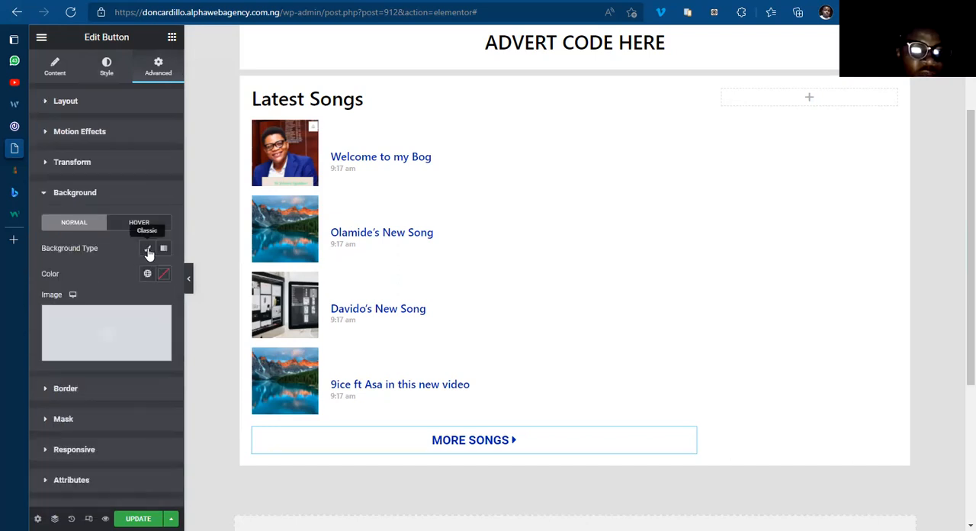
click(148, 274)
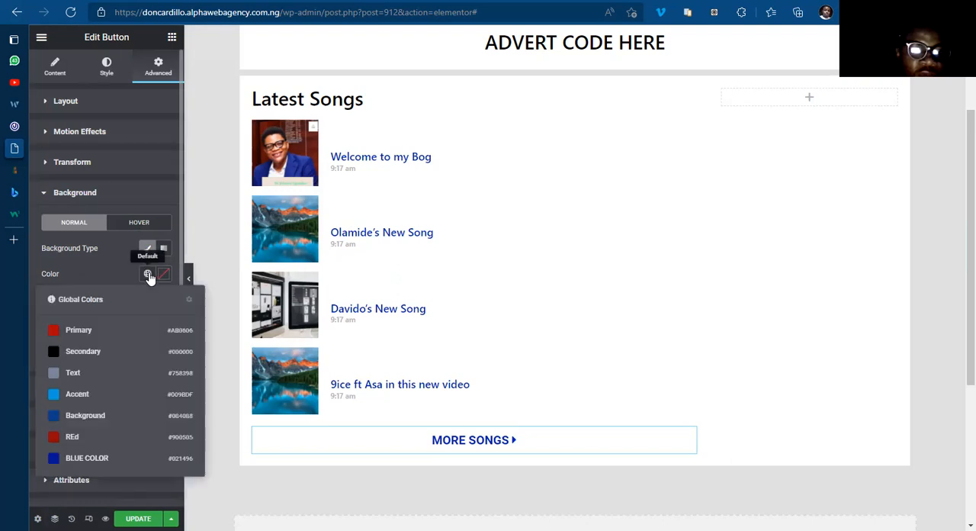
click(152, 225)
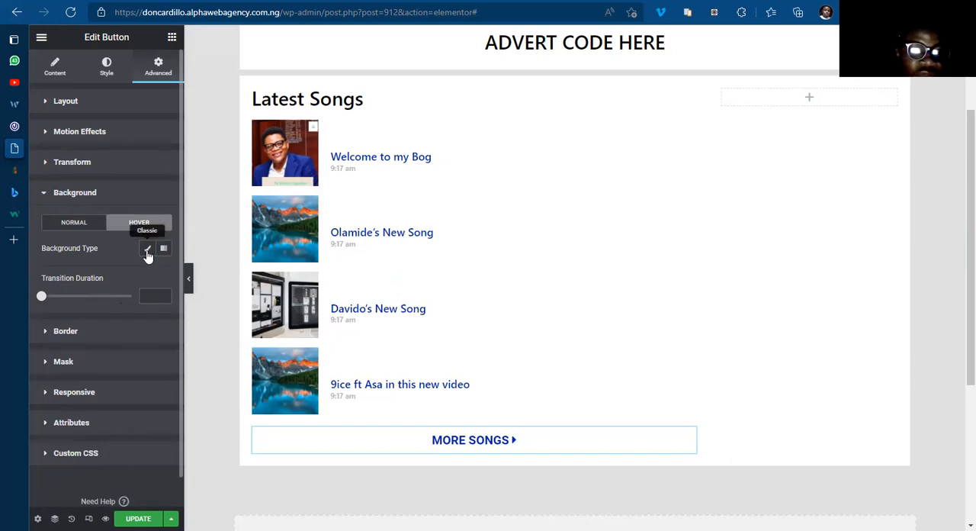
click(147, 249)
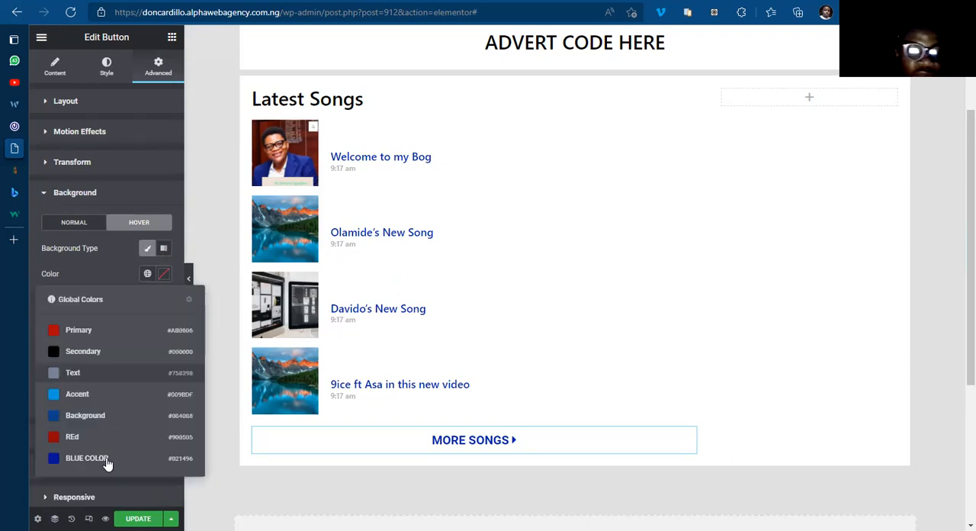
click(105, 463)
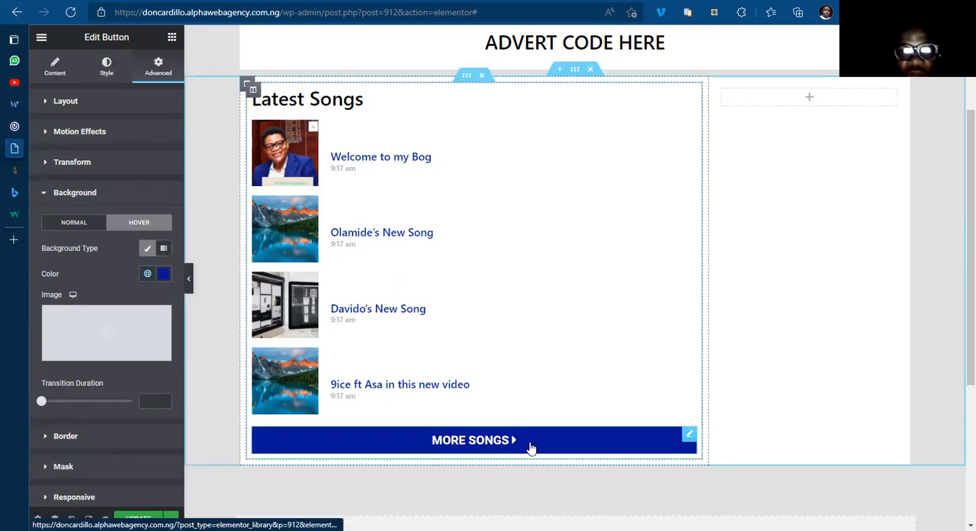
Step: Compare with the 042jam.com button and give the More Songs widget a solid 1 px border in the global BLUE COLOR
click(14, 126)
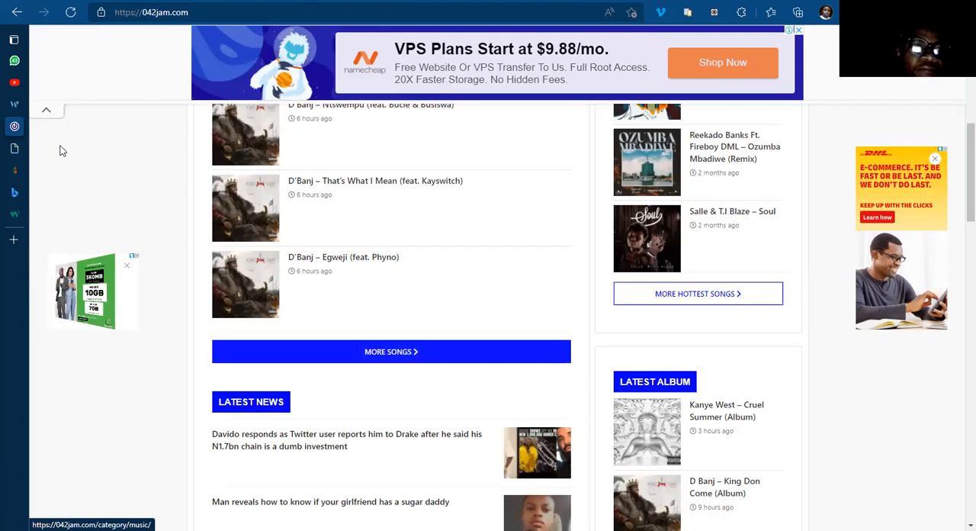
click(13, 148)
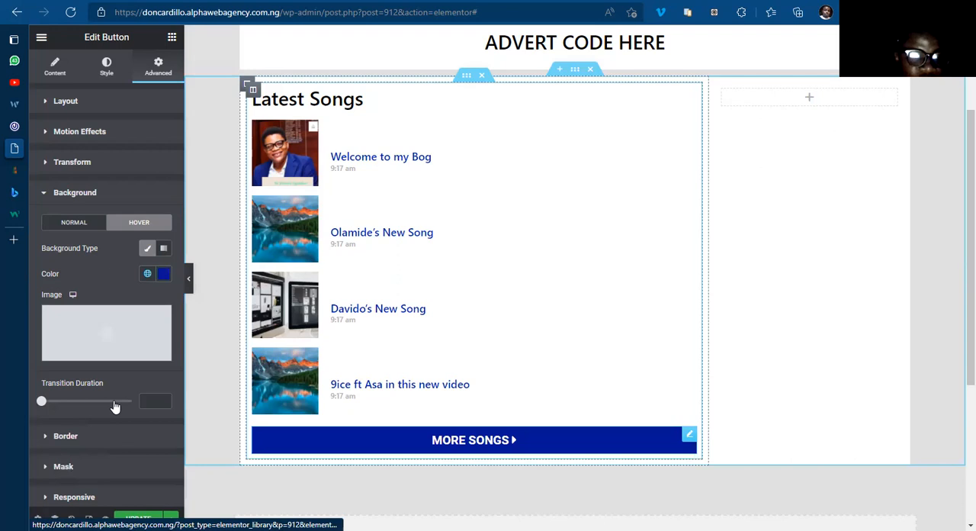
click(65, 436)
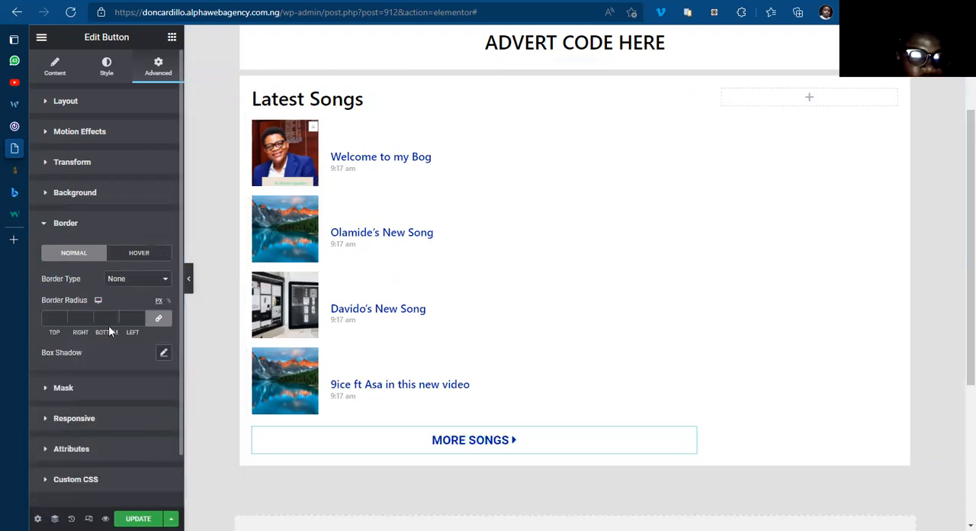
click(136, 278)
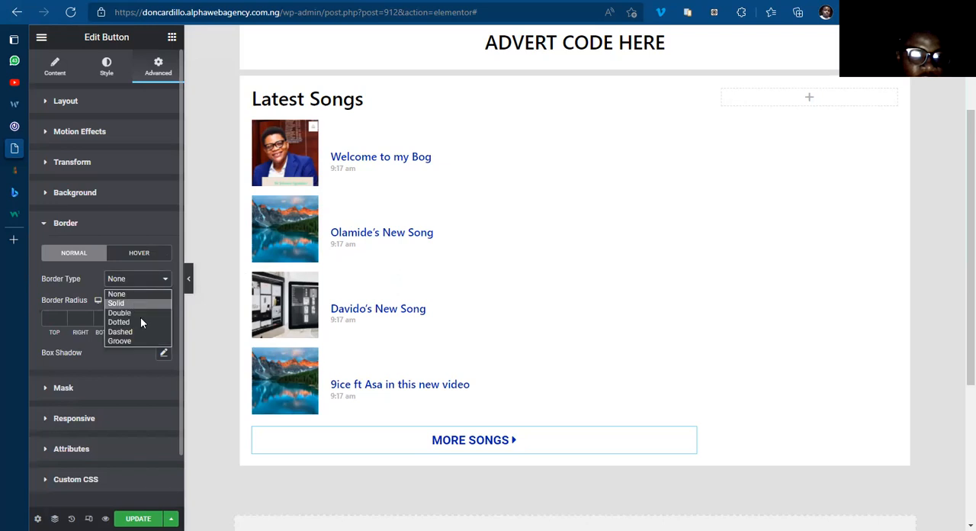
click(141, 318)
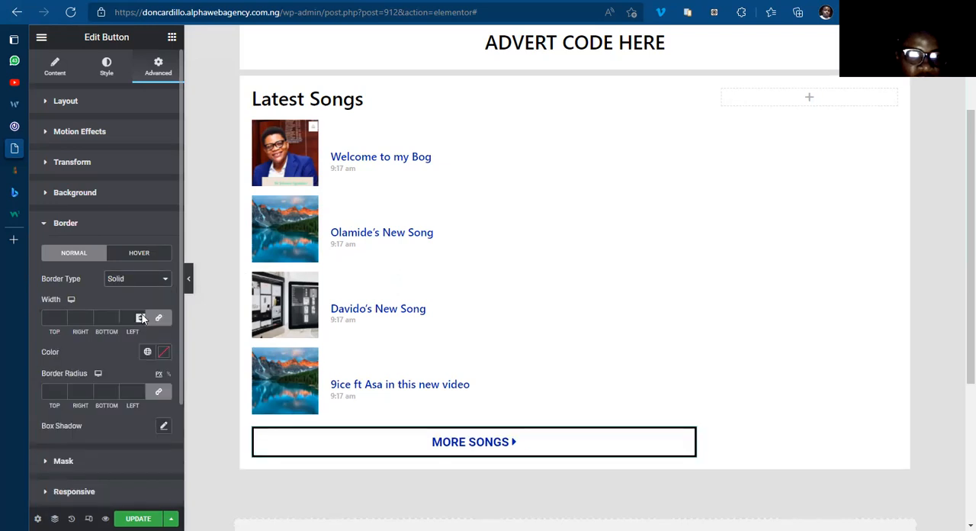
text(1)
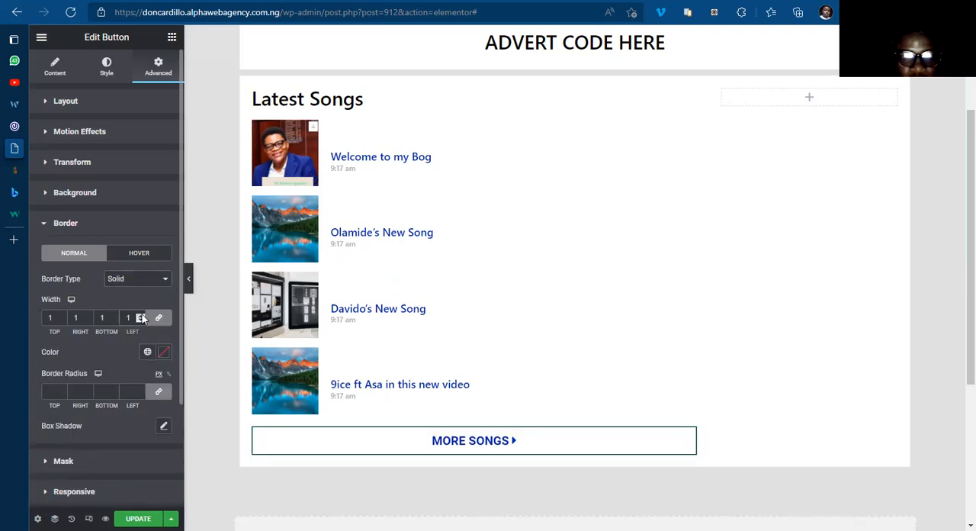
click(164, 353)
click(160, 356)
click(147, 352)
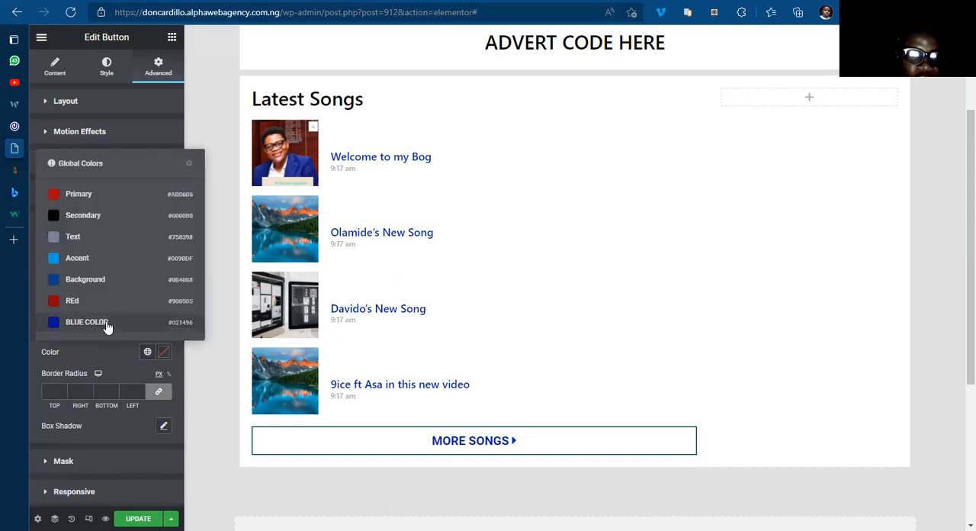
click(107, 326)
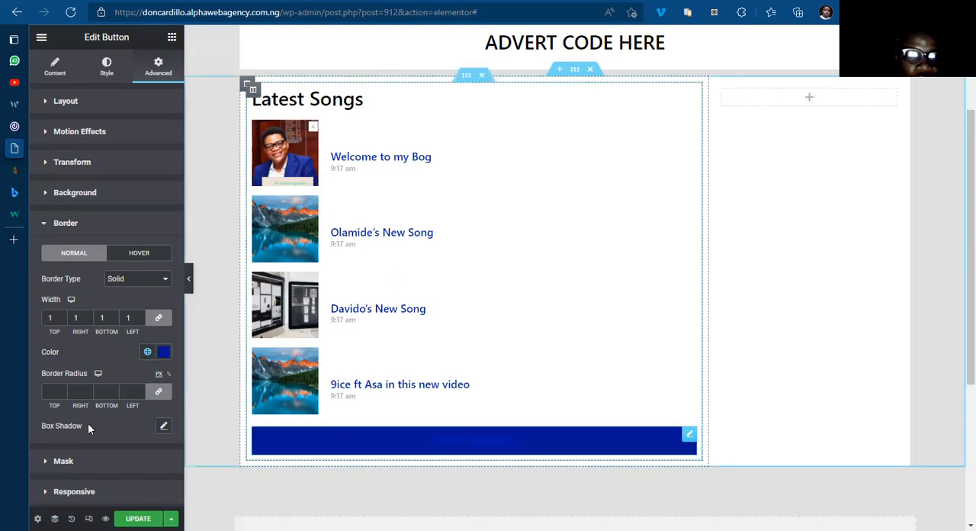
Step: Set the More Songs button's hover background colour to opaque #020101 and preview it on the button
click(52, 228)
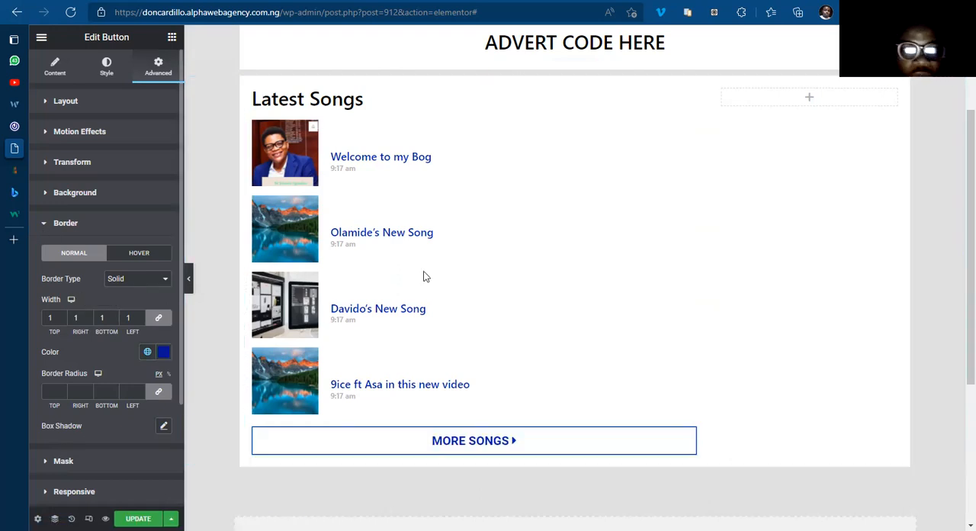
click(106, 69)
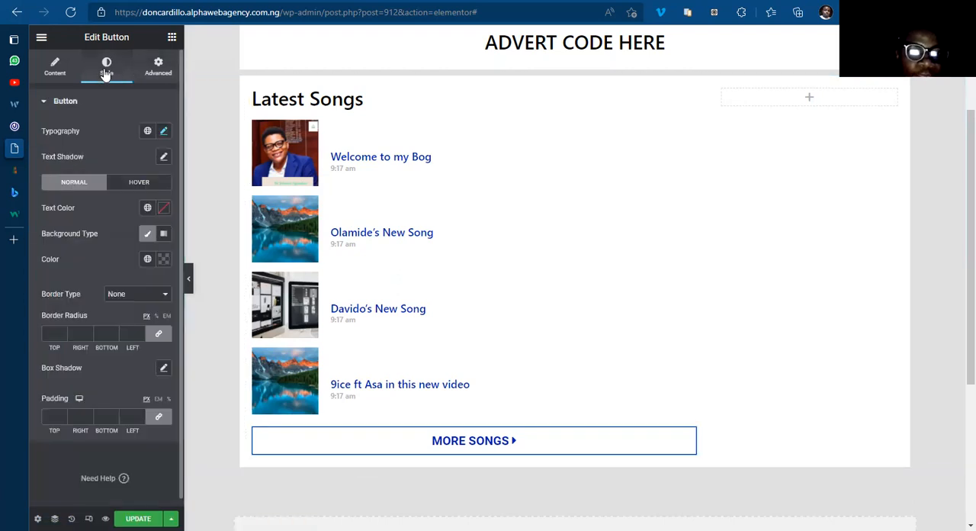
click(140, 183)
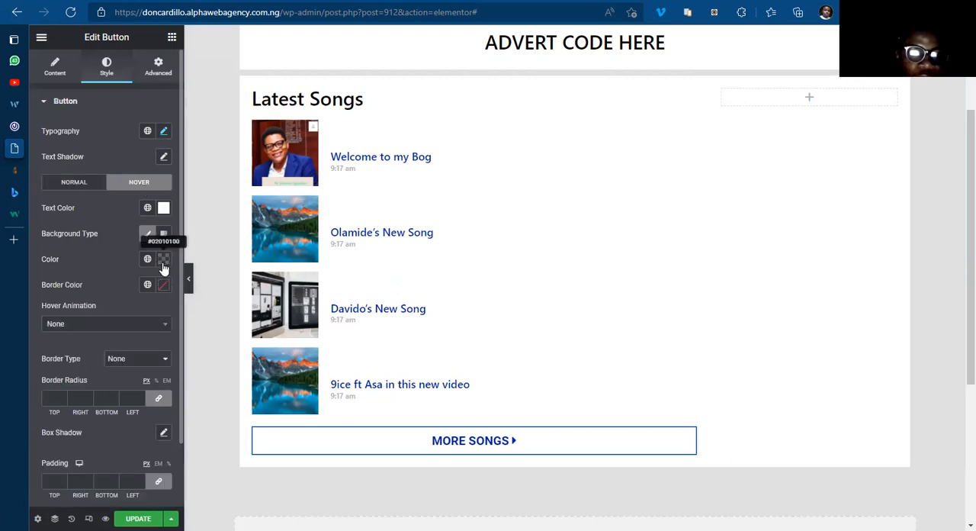
click(163, 261)
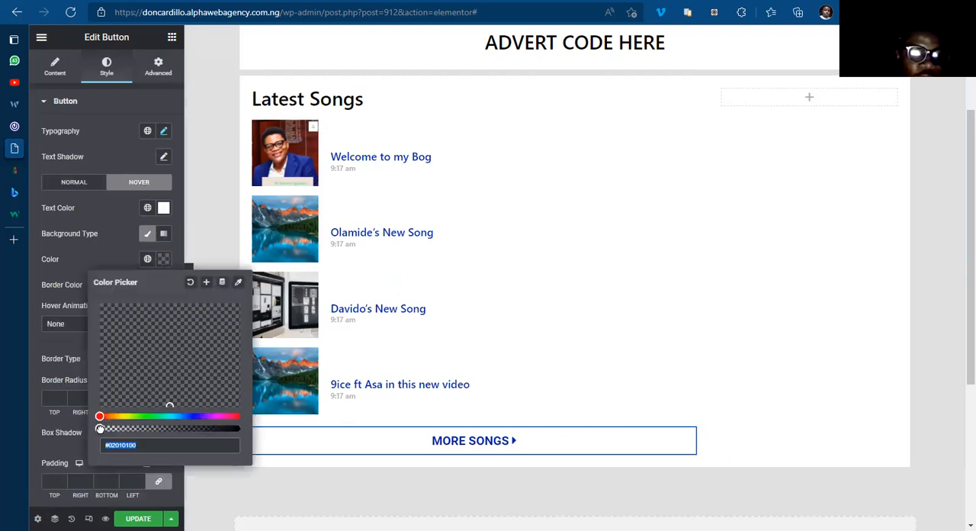
click(180, 434)
drag(221, 431, 251, 430)
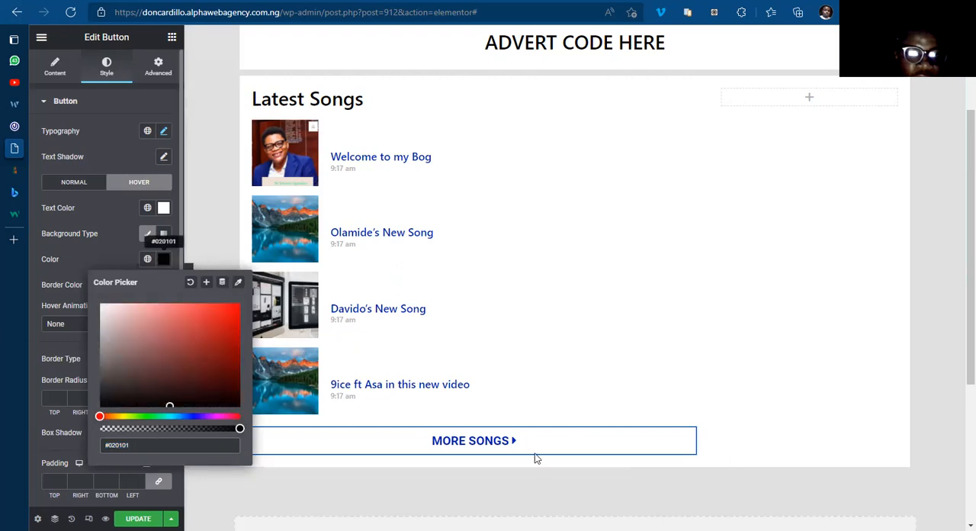
click(512, 451)
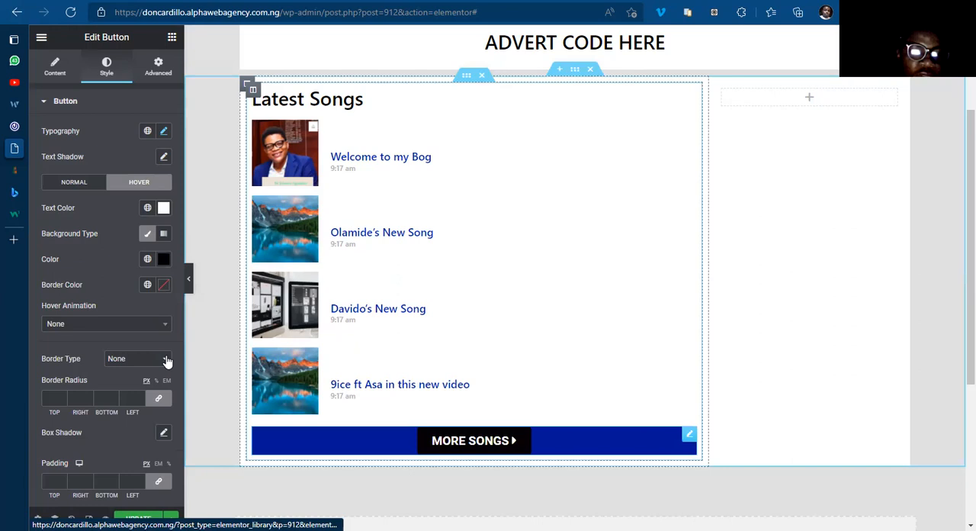
Step: Change the More Songs button's hover background to the global BLUE COLOR and compare its normal and hover style settings
click(147, 260)
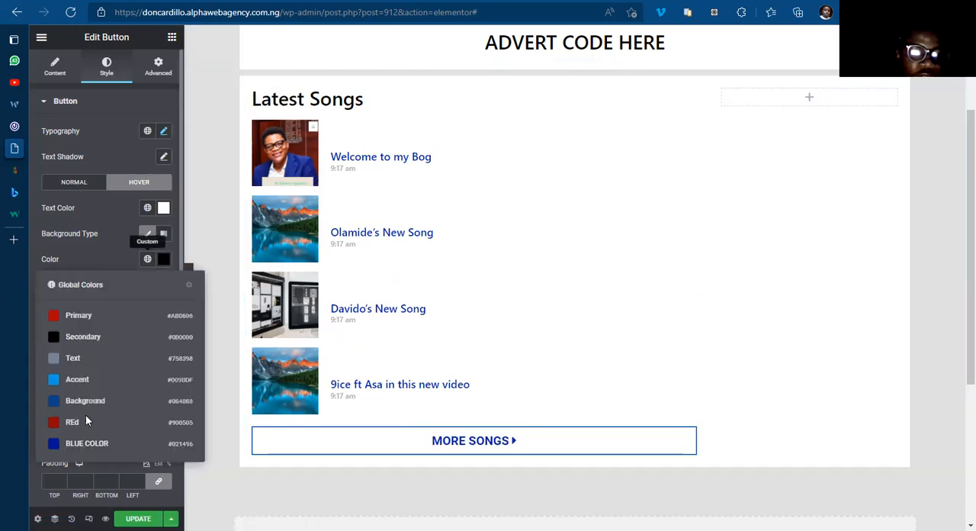
click(95, 445)
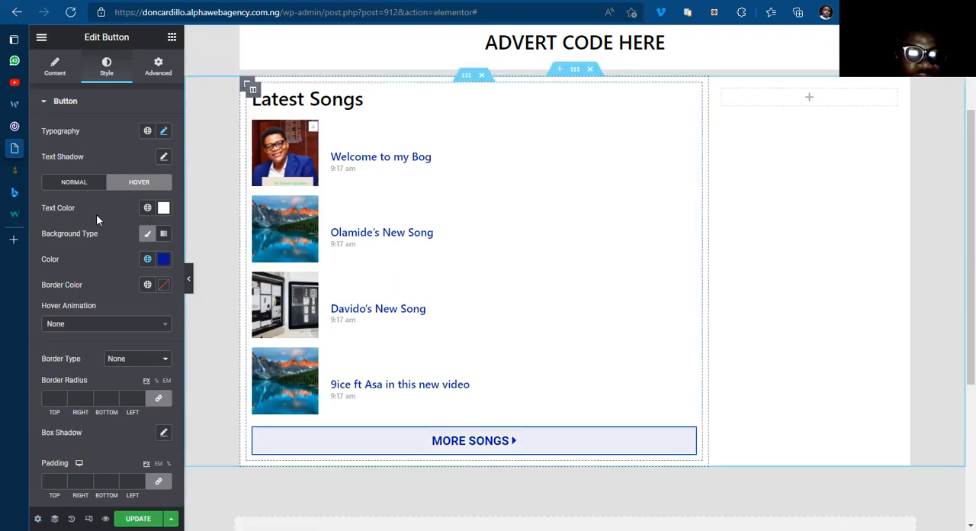
click(87, 184)
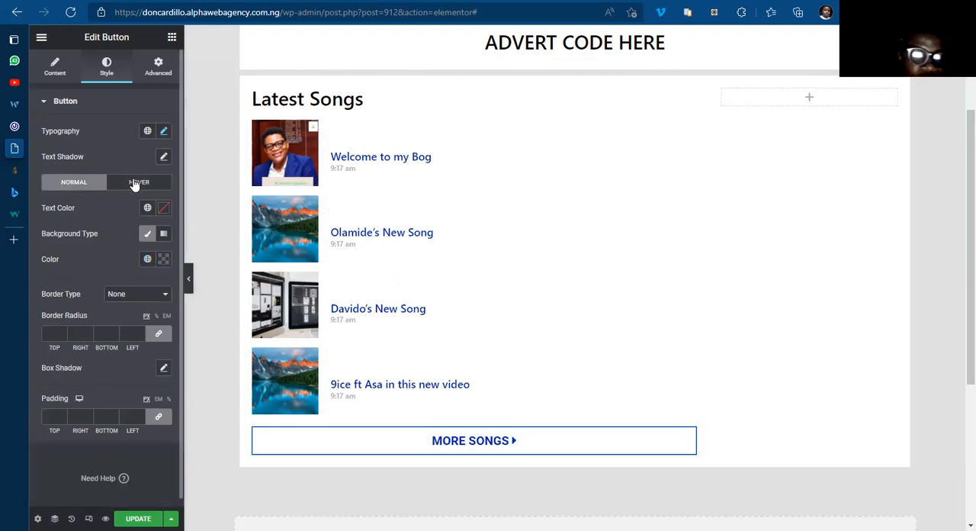
click(133, 183)
click(74, 183)
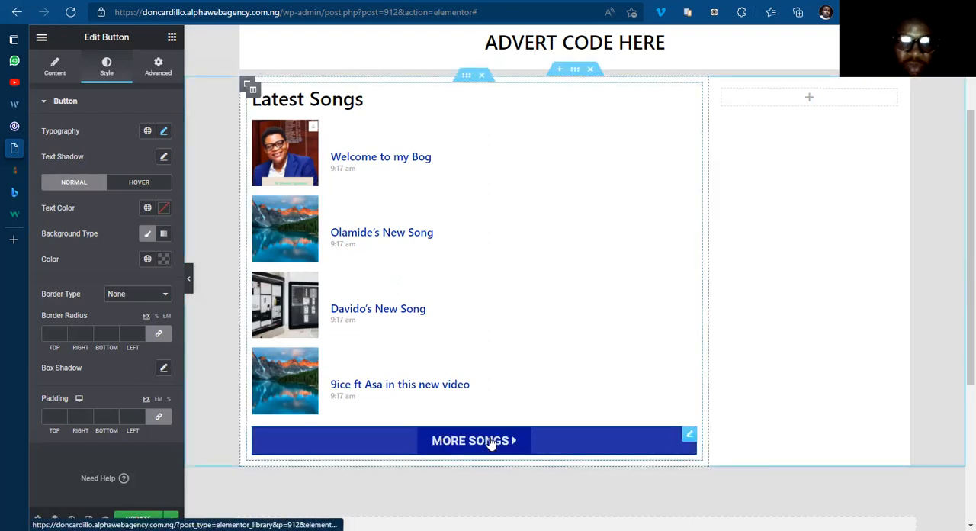
Step: Examine the More Songs button and the sections below it, down to Latest Posts, on 042jam.com
click(14, 126)
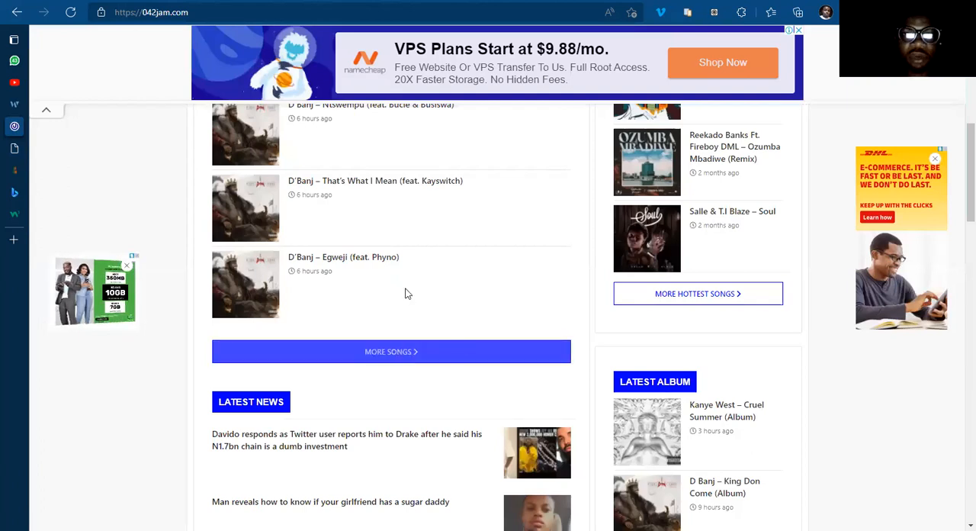
scroll(395, 341, up, 1)
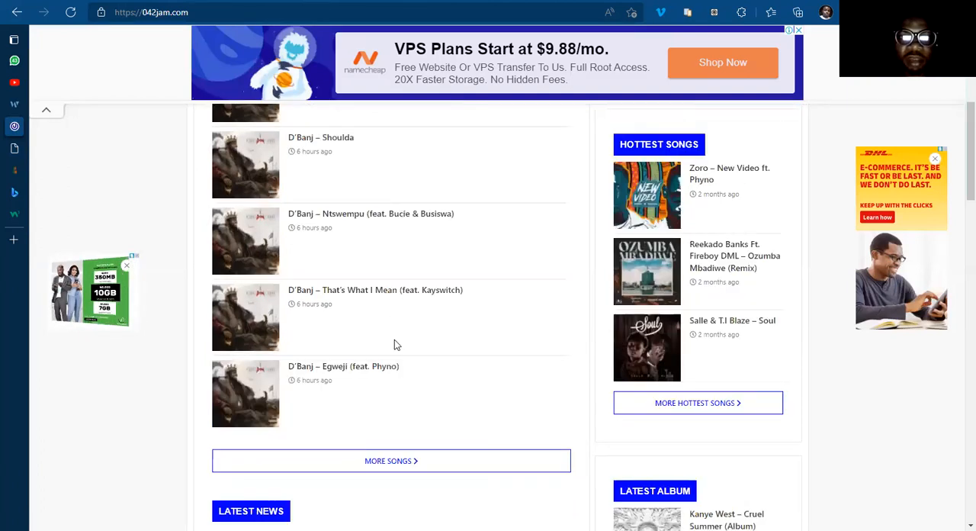
scroll(394, 341, down, 6)
scroll(340, 389, up, 5)
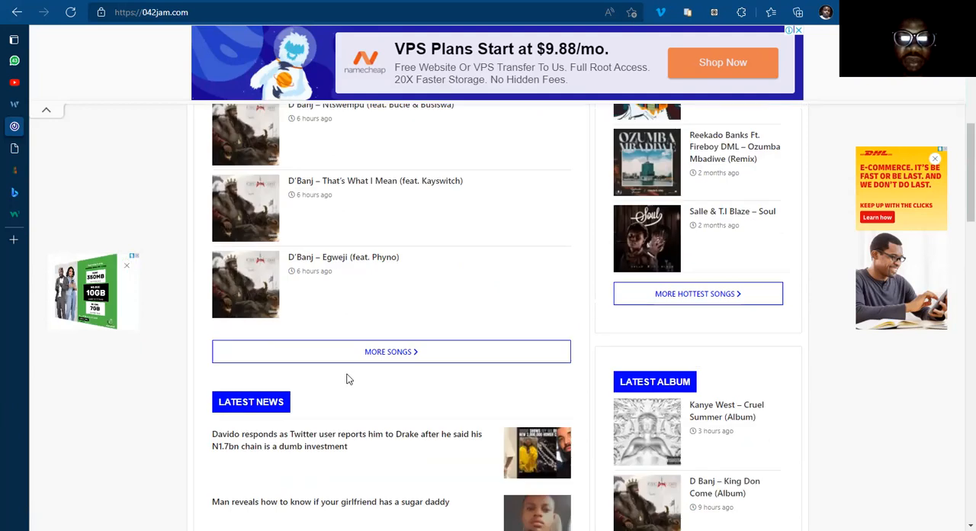
scroll(342, 382, down, 6)
scroll(343, 379, down, 5)
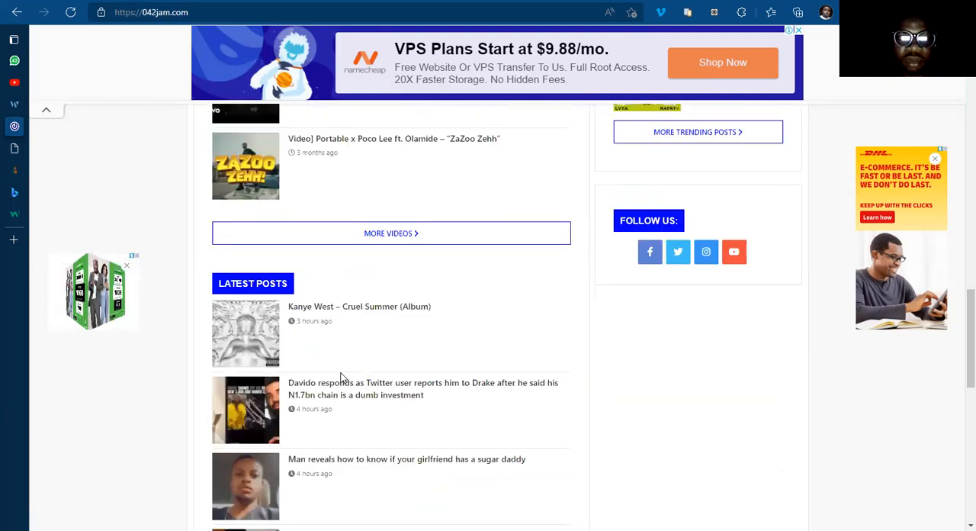
scroll(341, 379, down, 1)
scroll(340, 436, down, 1)
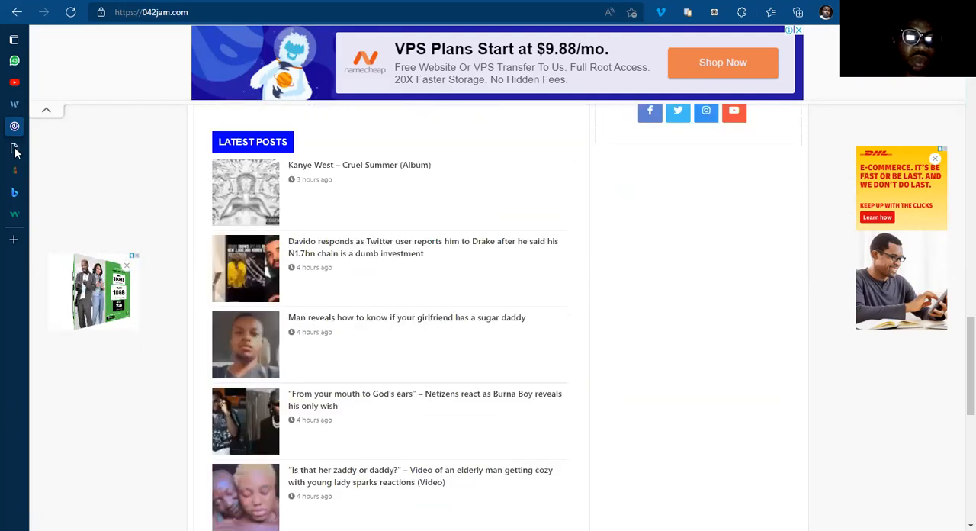
Step: Return to the Home Template in Elementor and remove the Classic background type from the More Songs button's hover style
click(47, 148)
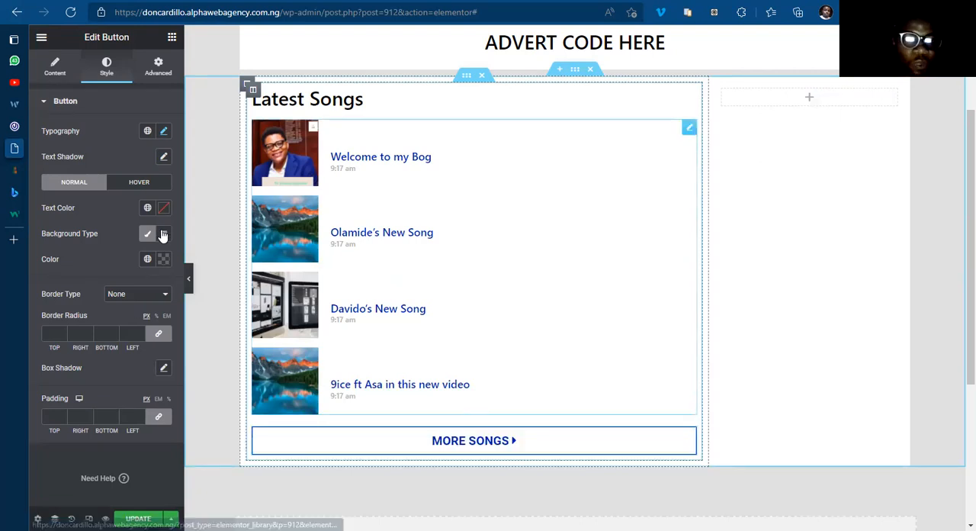
click(145, 183)
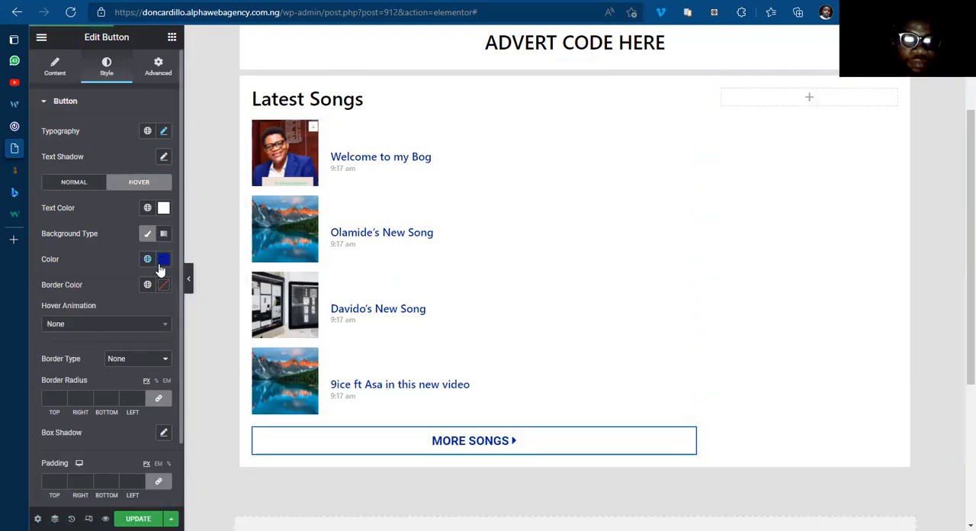
click(147, 235)
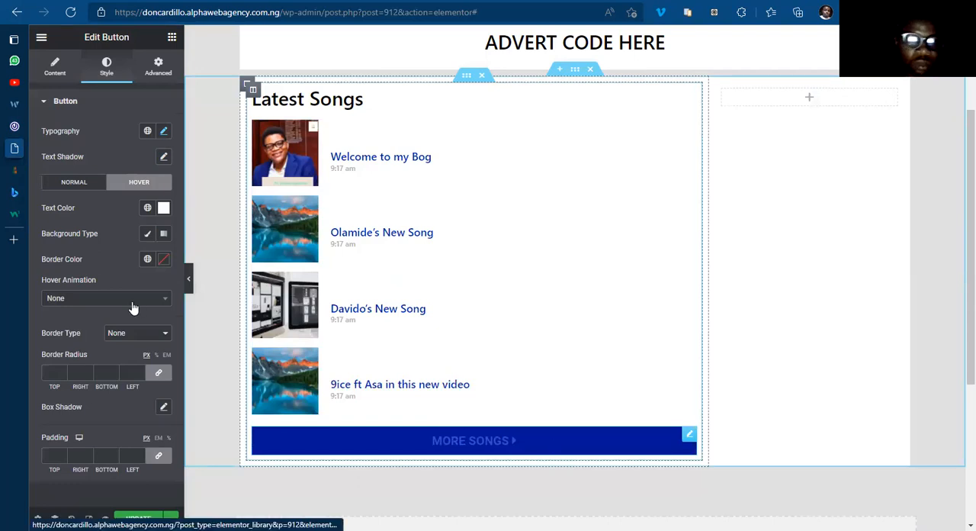
click(156, 67)
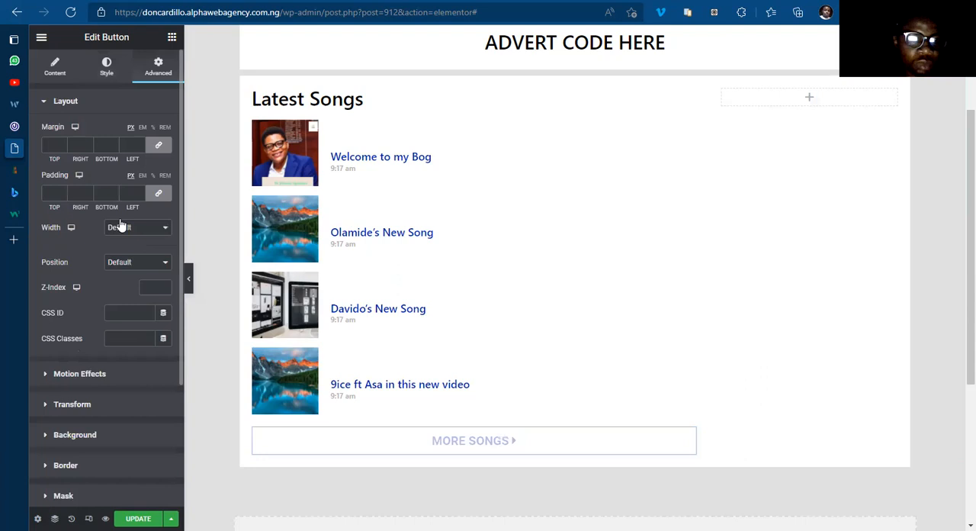
Step: Open the More Songs button's link setting, and copy the Musics category's view link from the WordPress post categories
click(57, 72)
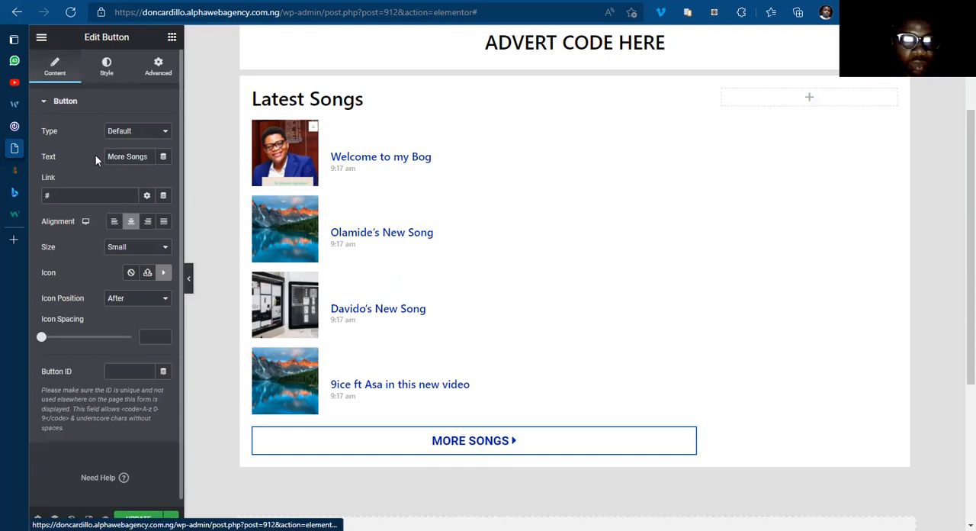
click(90, 196)
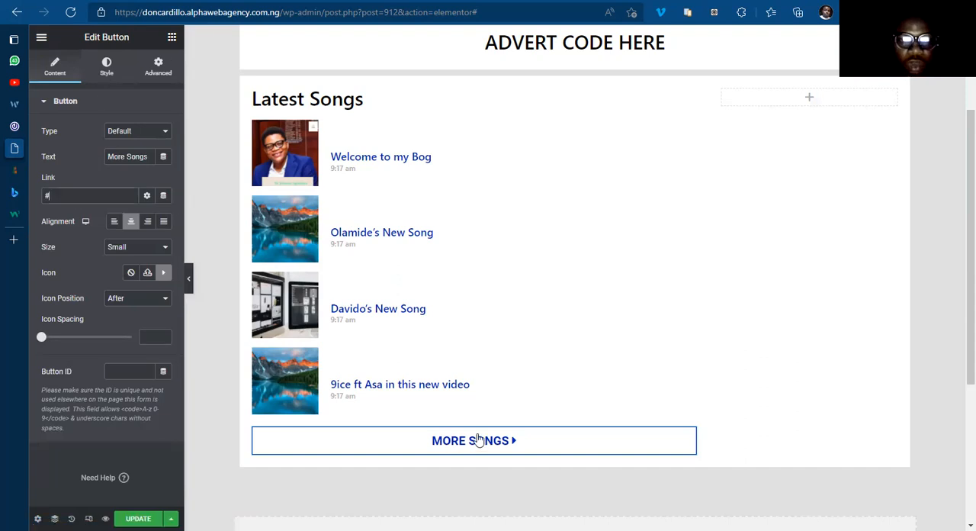
click(478, 440)
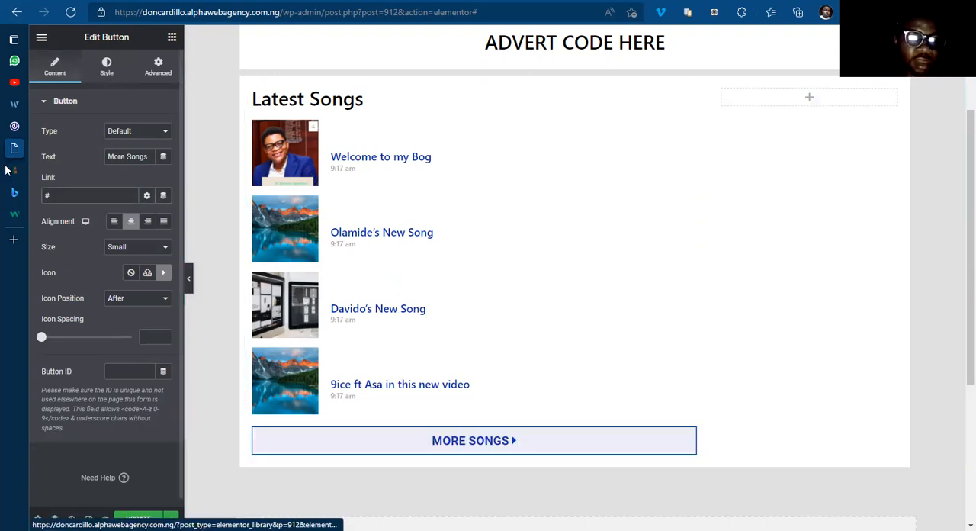
mouse_move(45, 174)
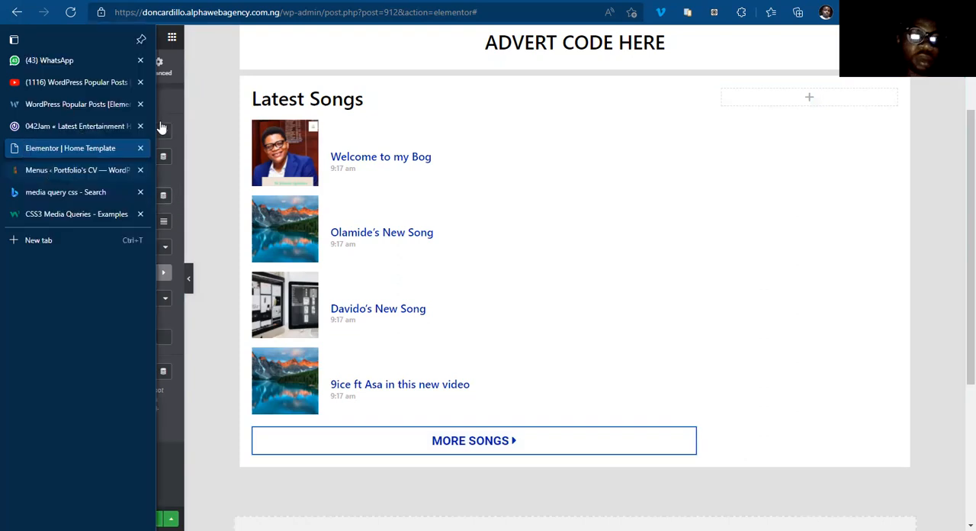
key(ctrl+Tab)
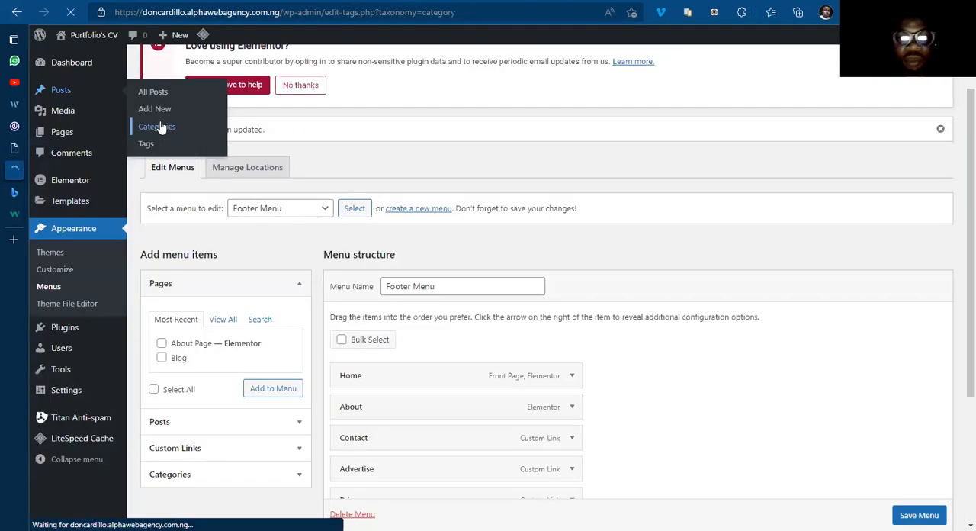
click(161, 127)
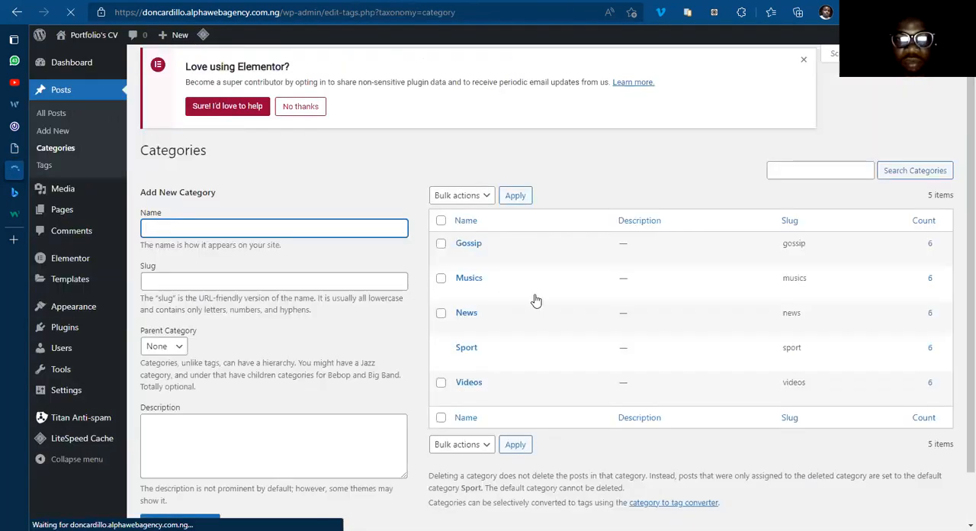
click(559, 300)
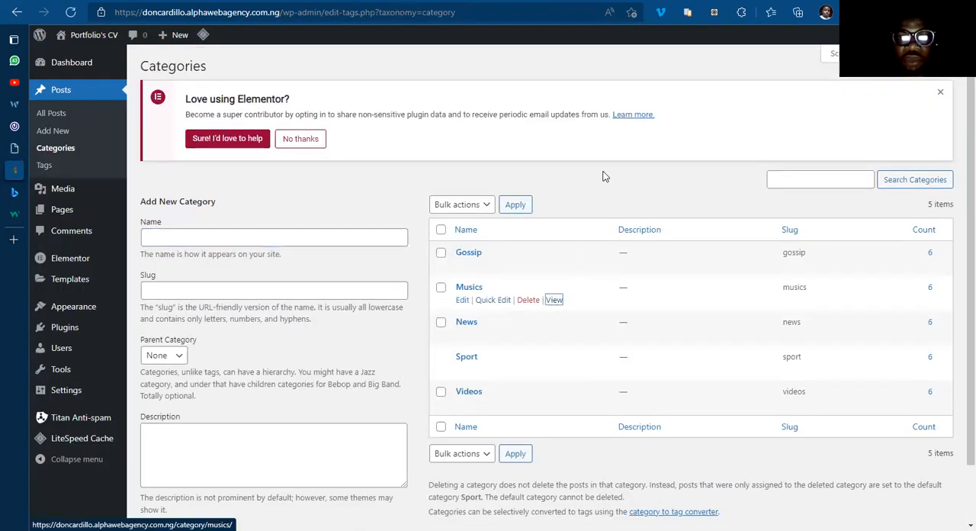
key(shift+F10)
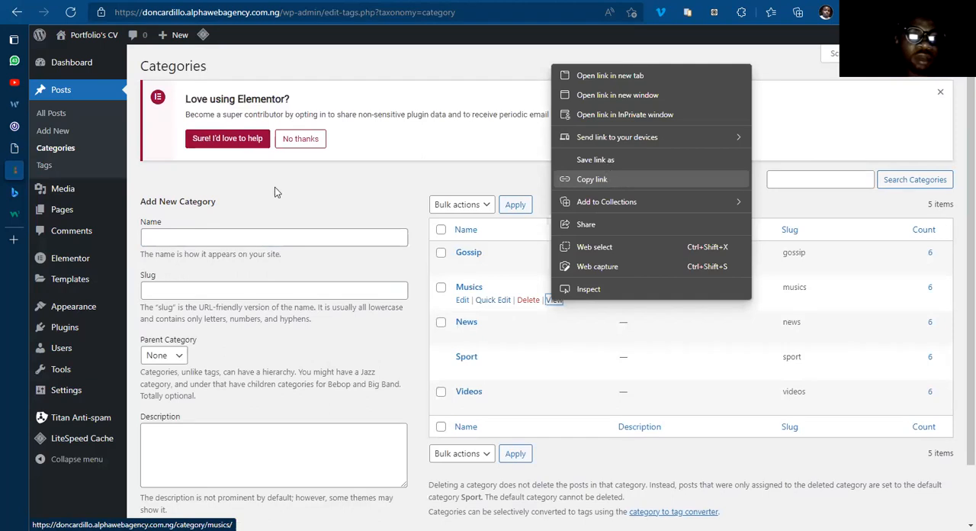
Step: Back in the Home Template, paste the Musics category address as the More Songs button's link and make it open in a new window
mouse_move(91, 192)
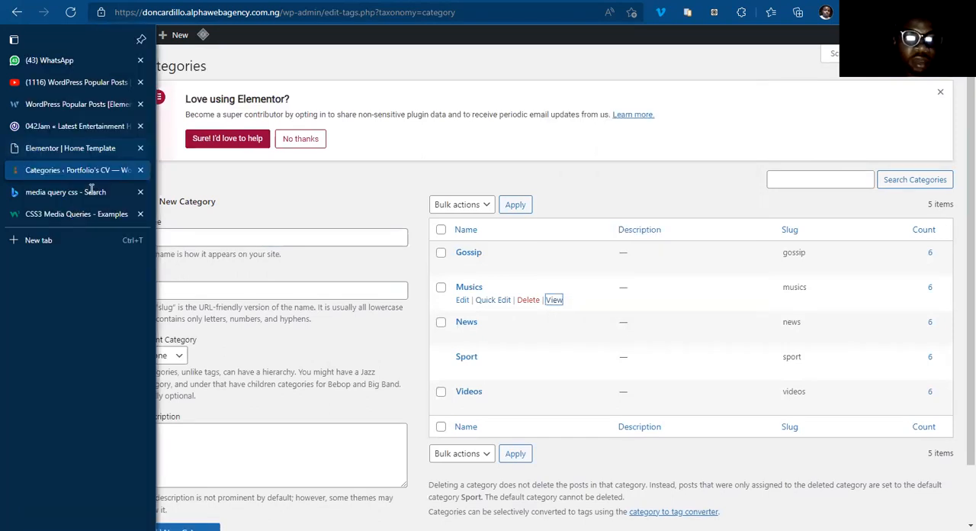
key(ctrl+shift+Tab)
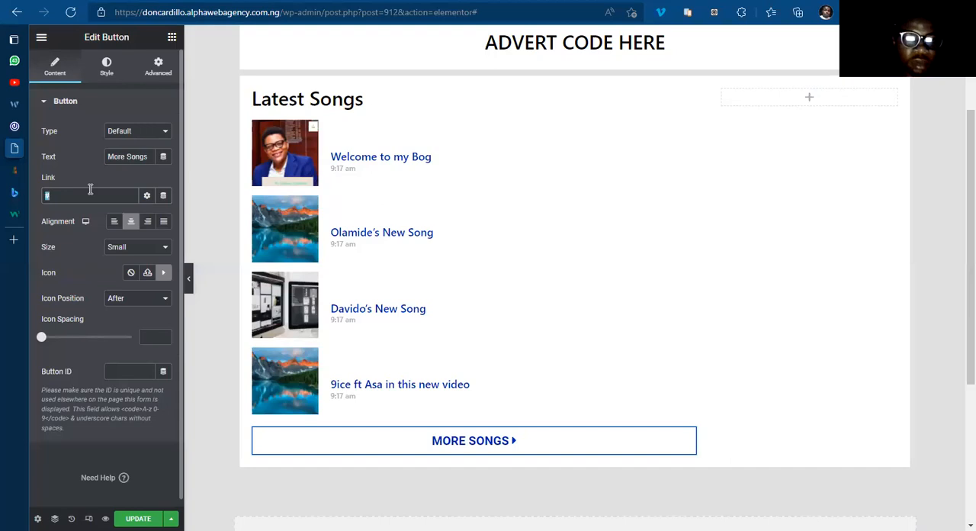
key(ctrl+v)
click(147, 197)
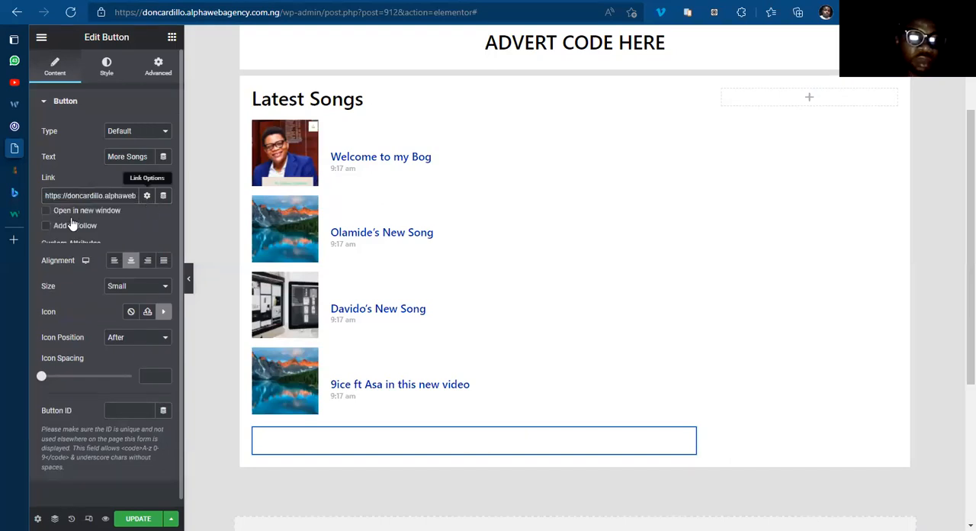
click(46, 215)
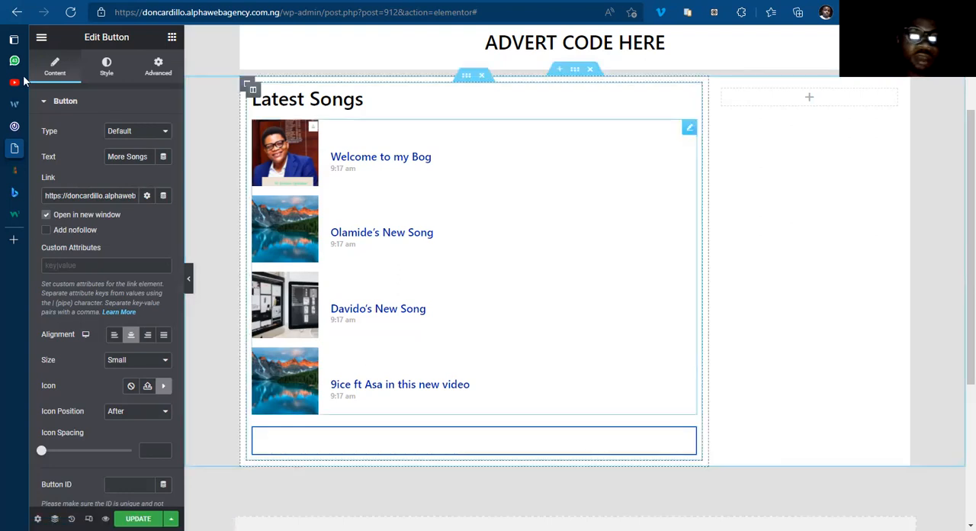
Step: Set the More Songs button's normal text colour to the global BLUE COLOR
click(106, 69)
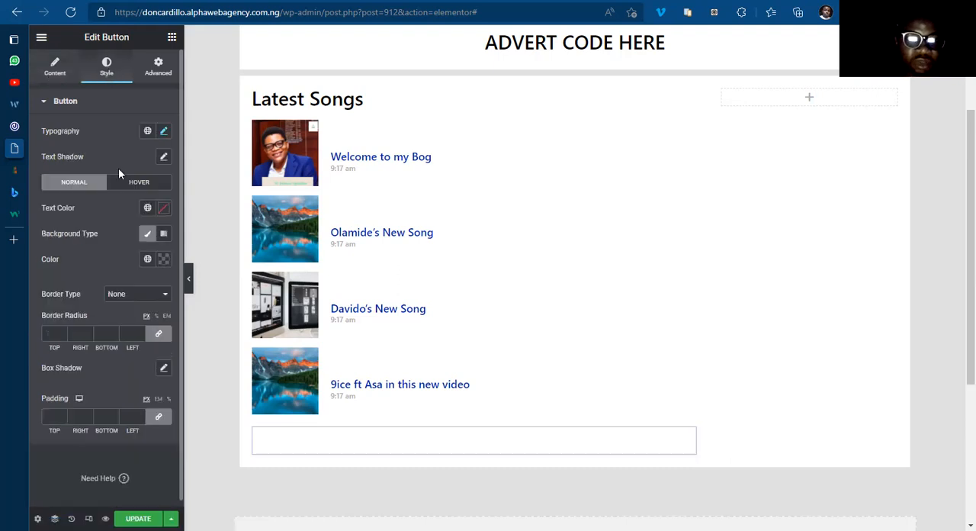
click(163, 208)
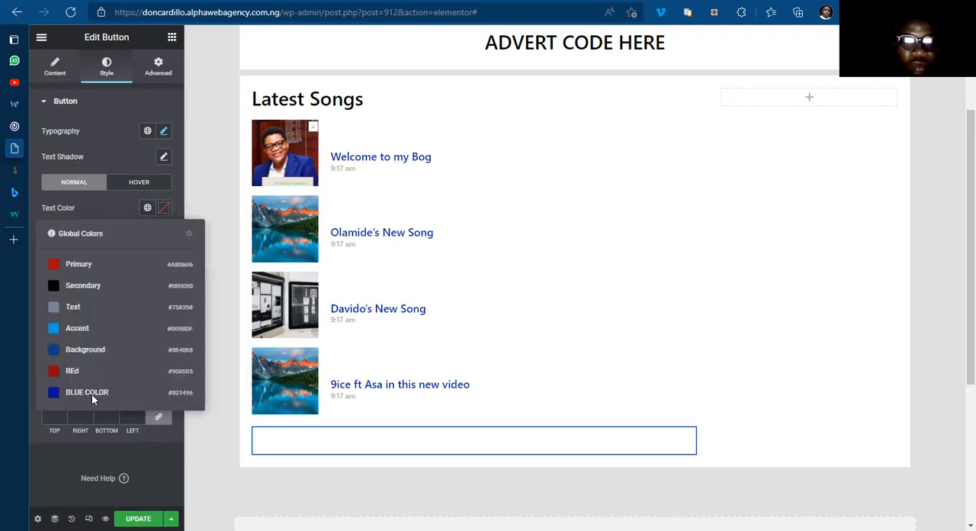
click(91, 395)
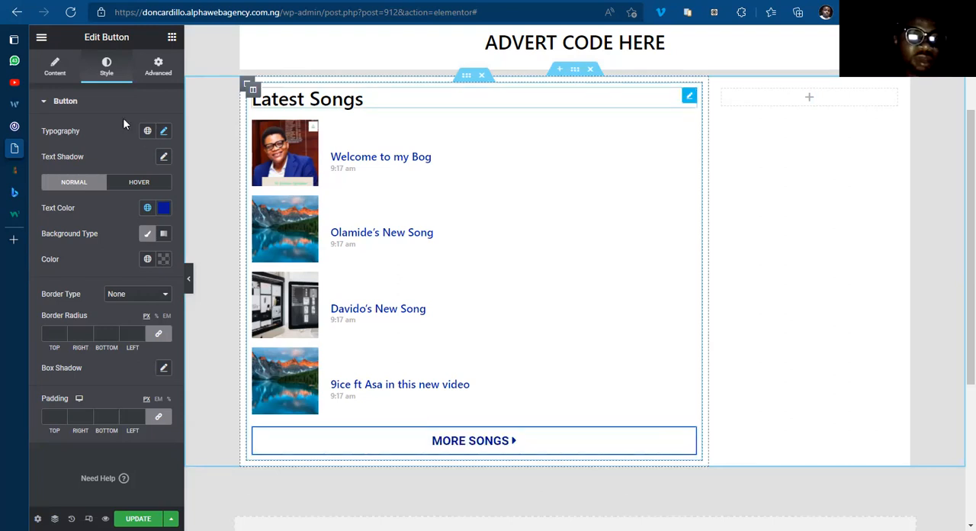
Step: Check the Latest Songs label on 042jam.com, and set the Home Template's Latest Songs heading text colour to #FFFFFF
click(106, 74)
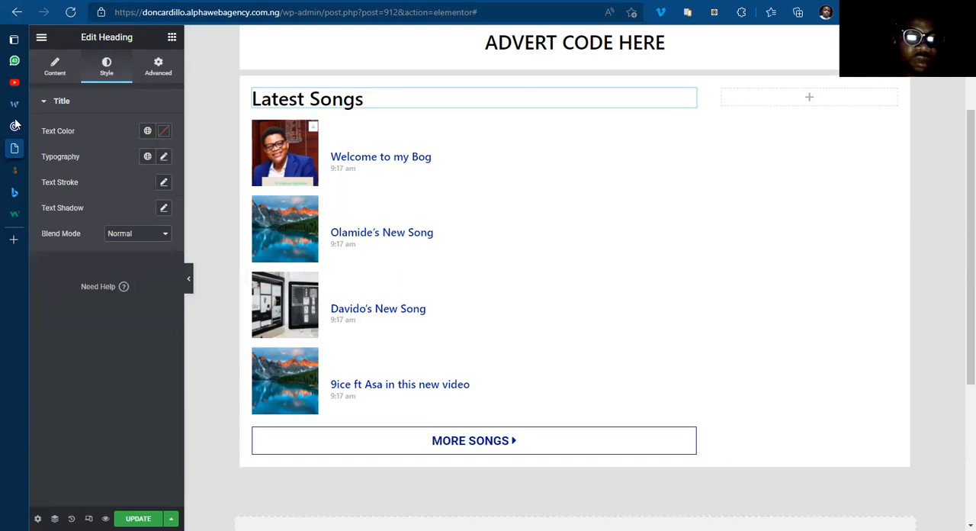
click(67, 122)
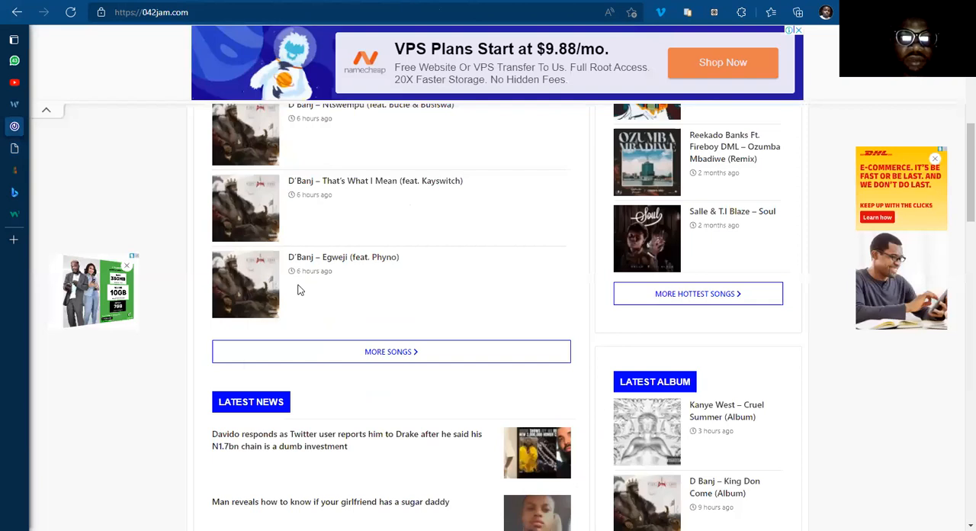
scroll(246, 360, up, 8)
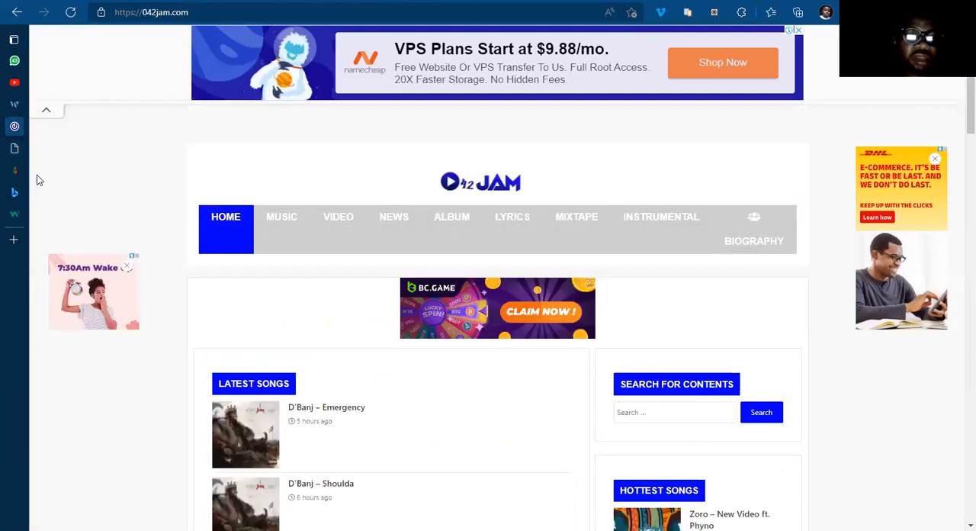
click(81, 156)
click(162, 131)
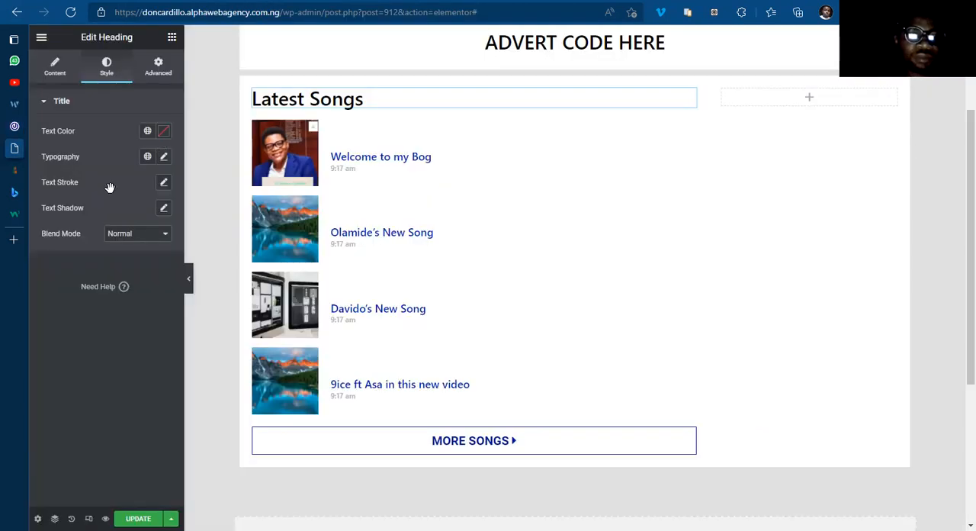
text(#FFFFFF)
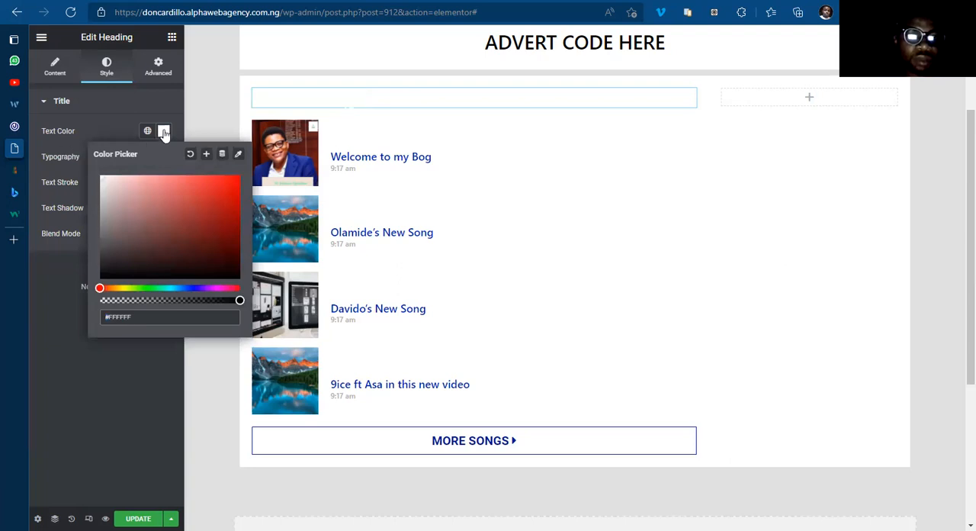
click(163, 132)
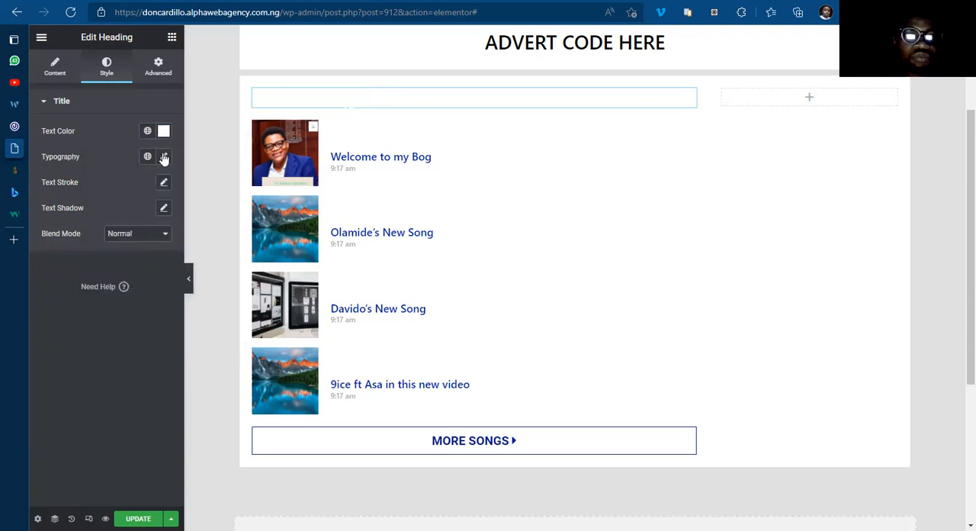
Step: Set the Latest Songs heading's typography to the Roboto family, weight 600 and Uppercase transform
click(163, 156)
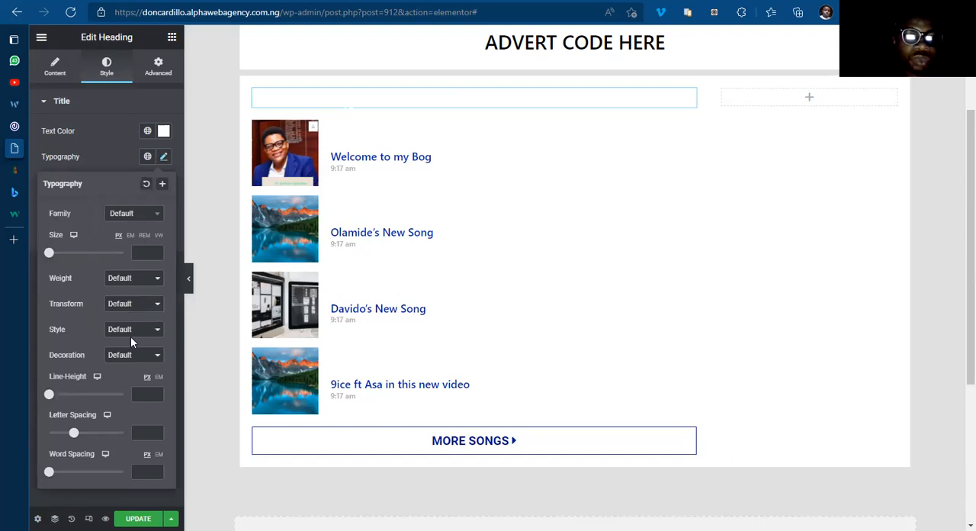
click(131, 277)
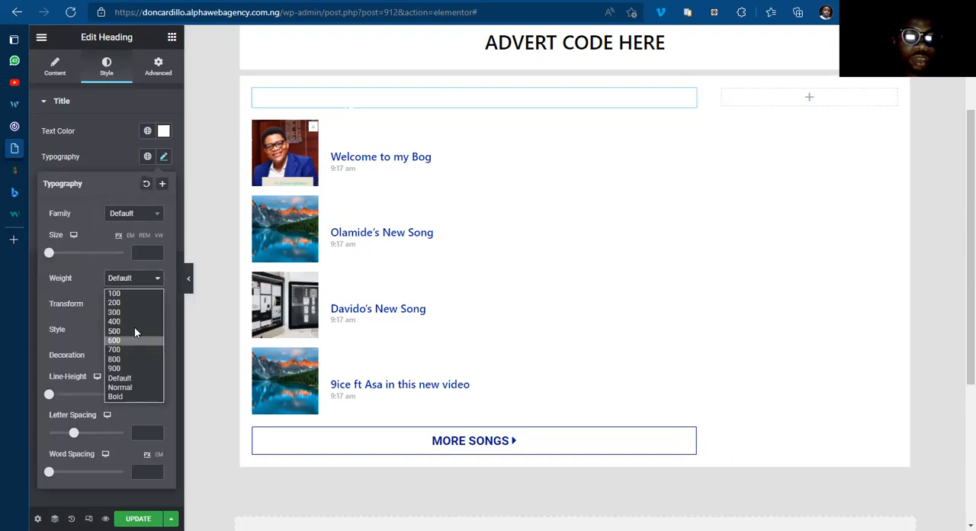
key(Return)
click(142, 219)
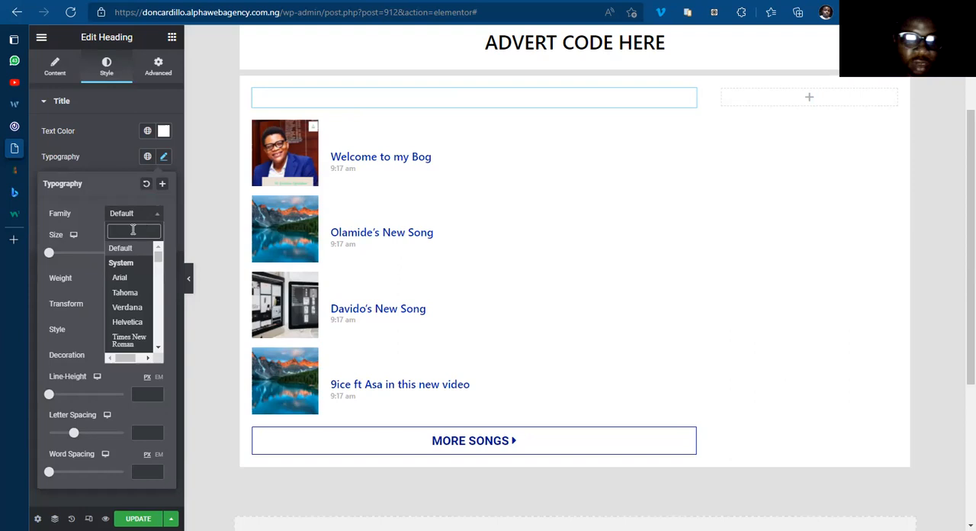
text(robo)
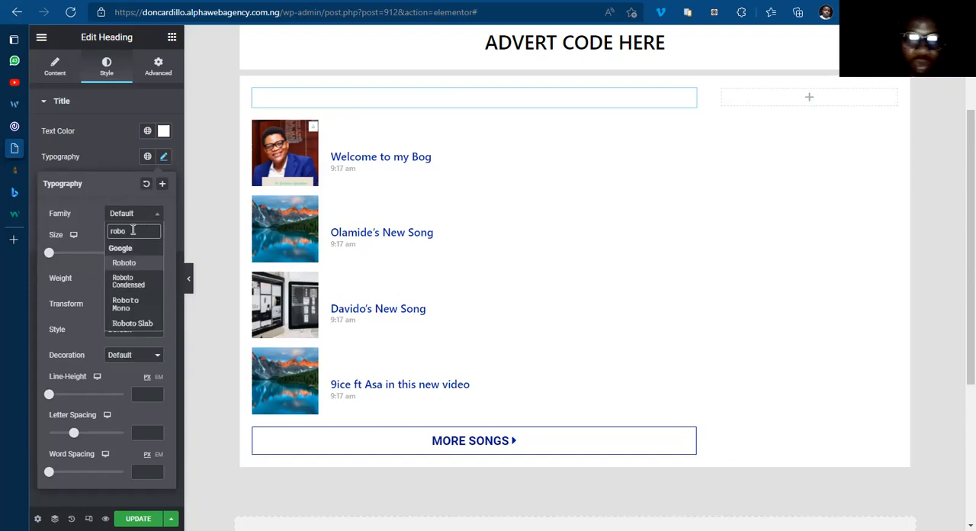
key(Return)
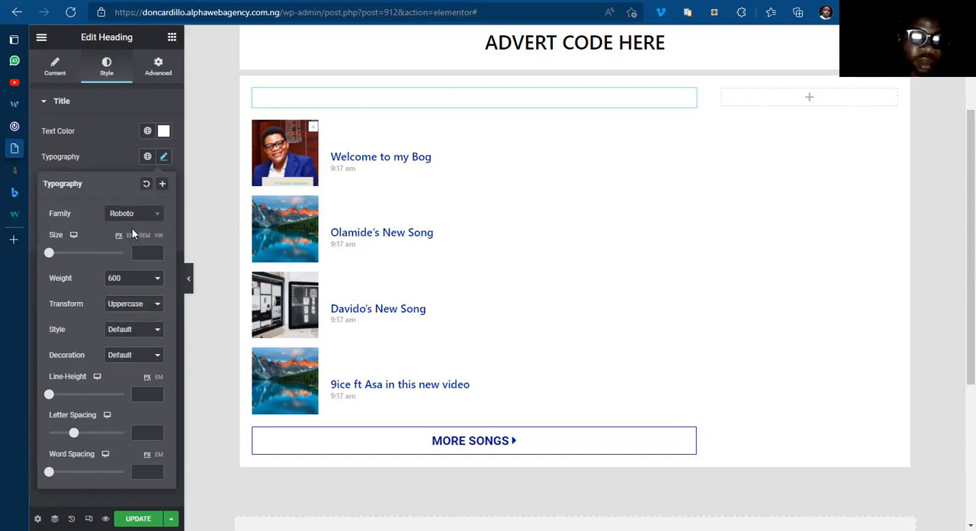
Step: Give the Latest Songs heading a Classic background in the global BLUE COLOR
click(155, 73)
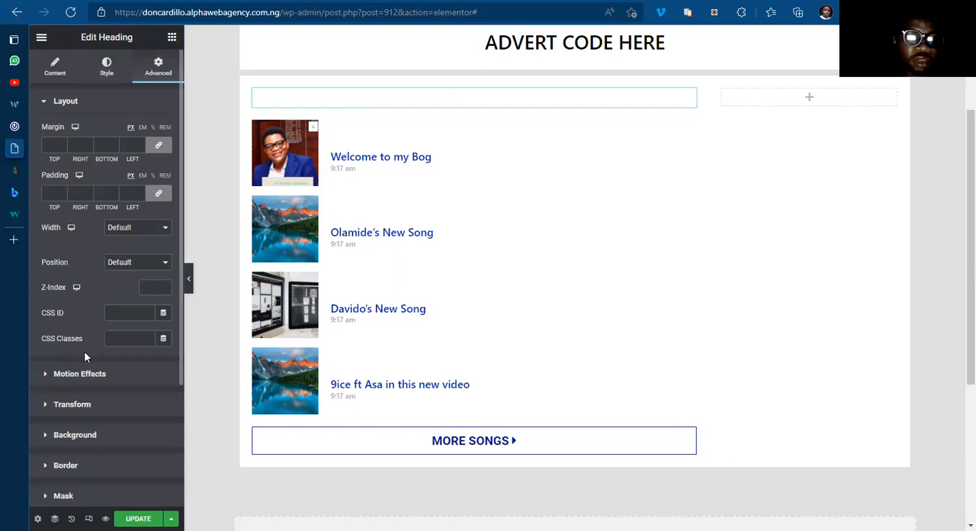
click(85, 434)
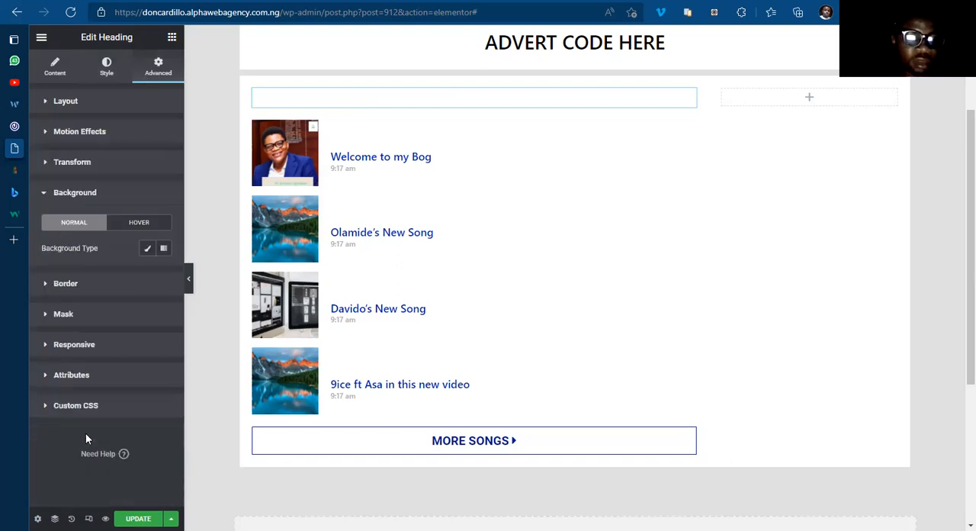
click(148, 250)
click(147, 274)
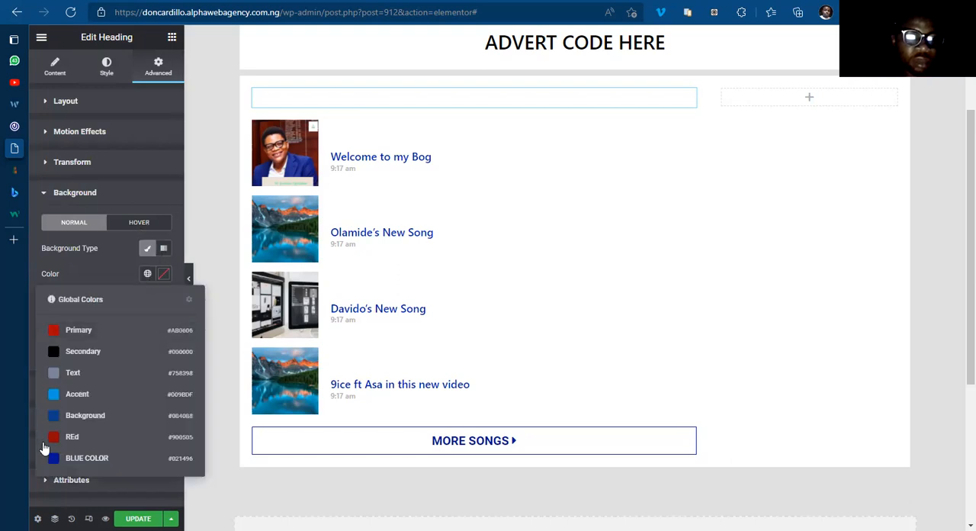
click(79, 458)
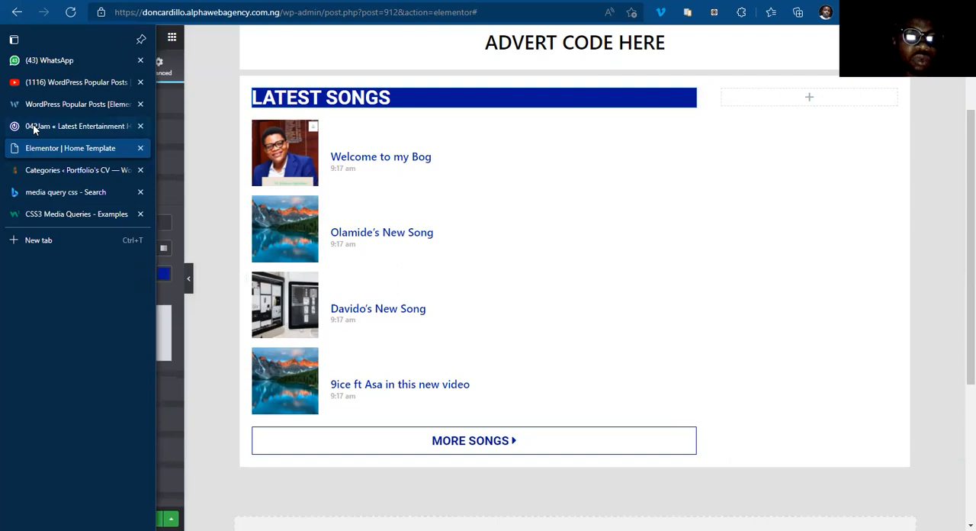
Step: Compare the heading with the Latest Songs label on 042jam.com, and unlink the margin values of the template's heading
click(33, 128)
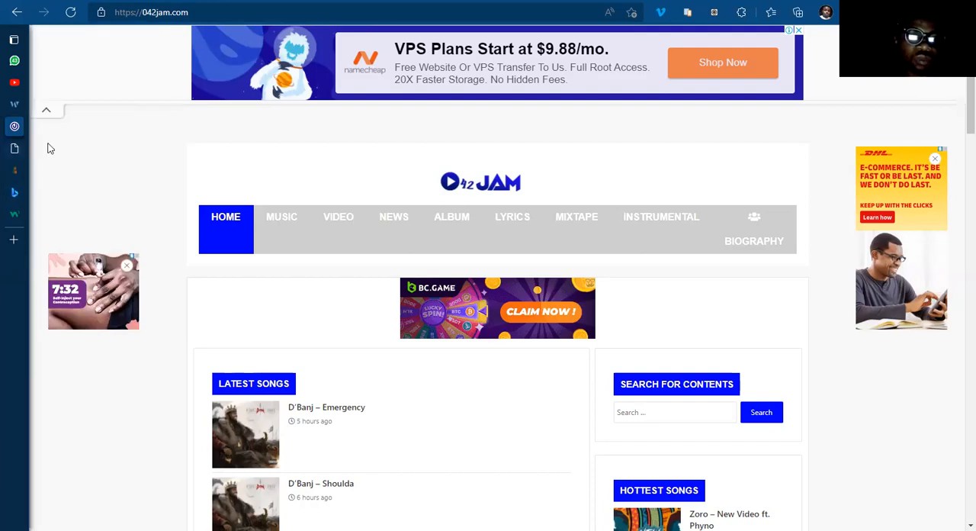
click(17, 148)
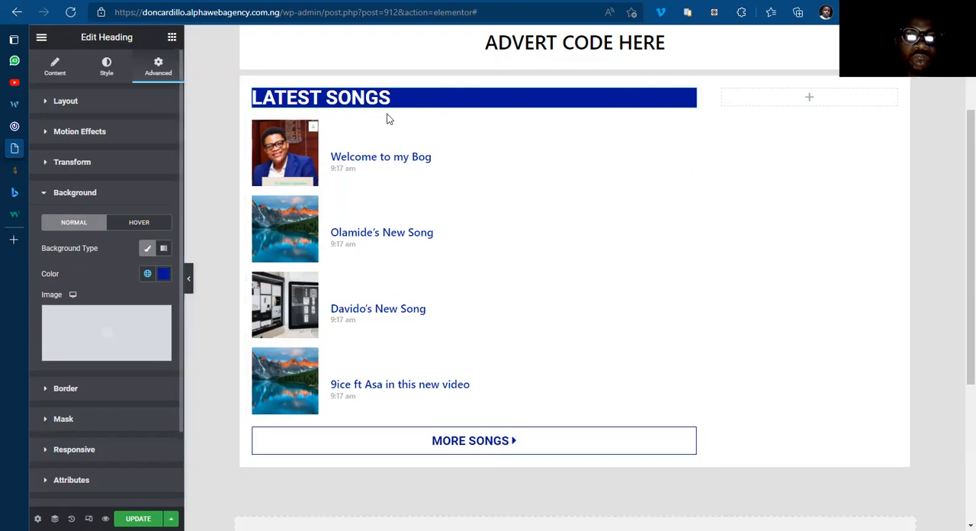
click(109, 76)
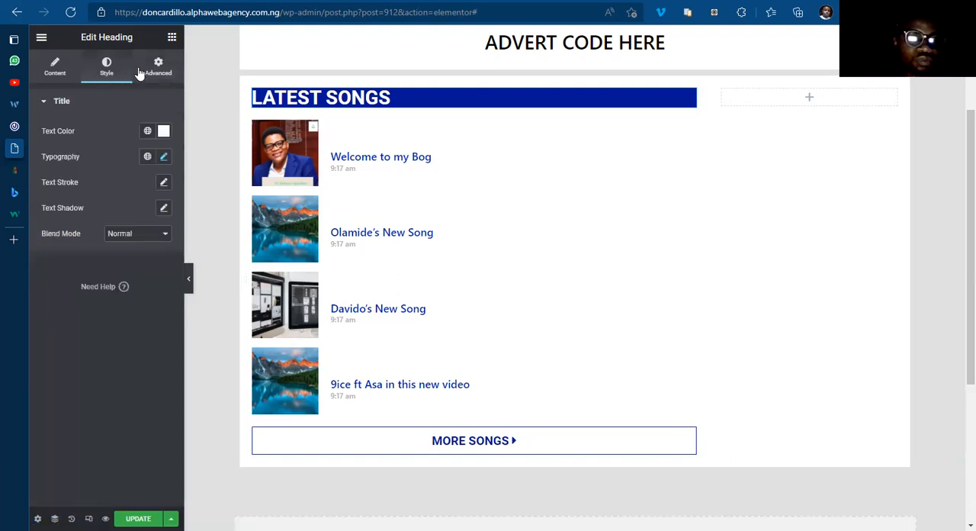
click(55, 70)
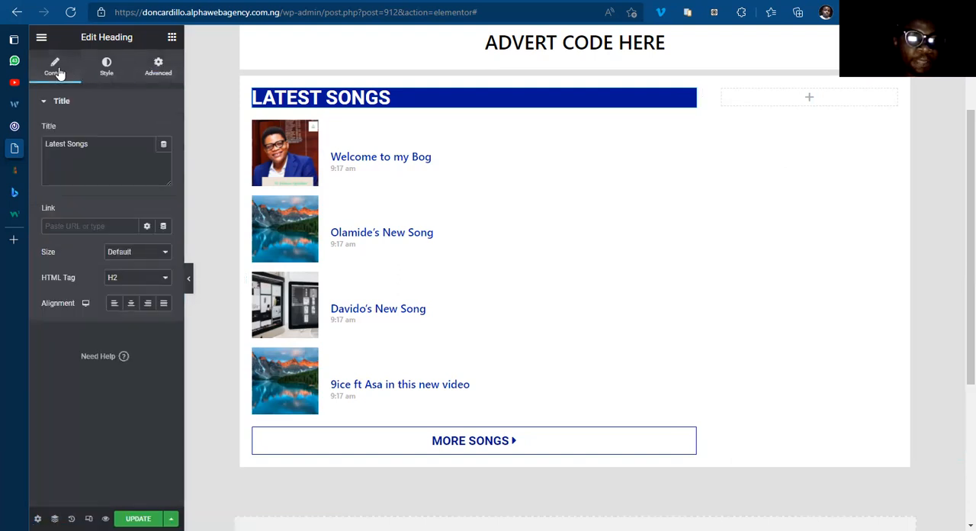
click(158, 67)
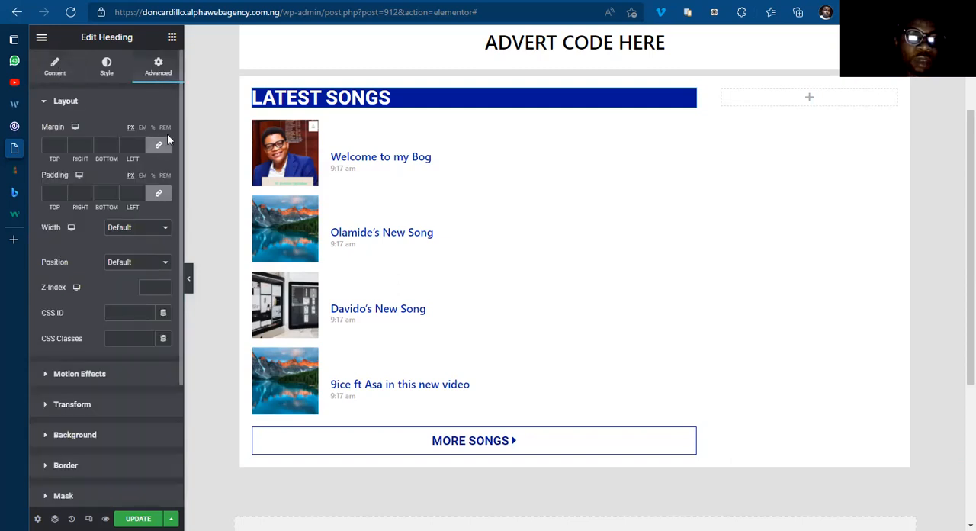
click(158, 147)
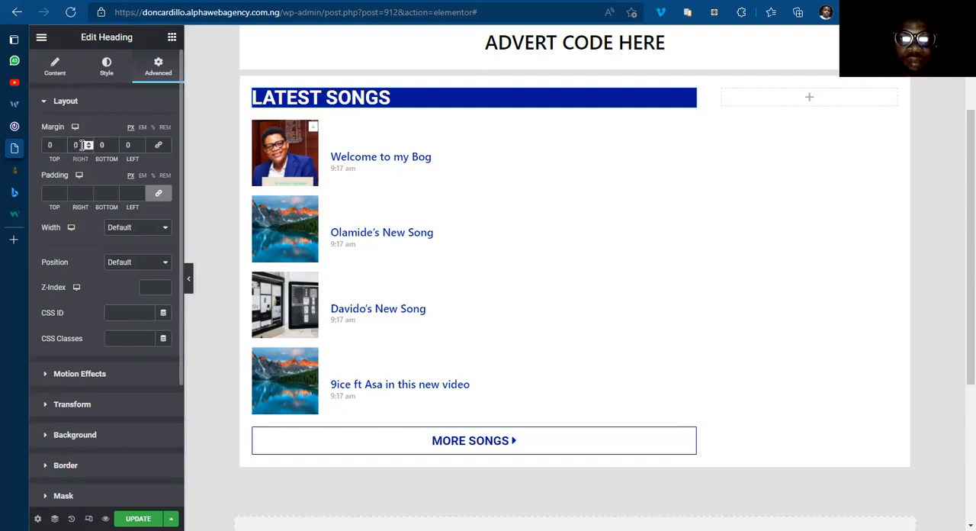
Step: Try right margins of 100, 400 and 500 px on the Latest Songs heading, and set it to 450 px
text(5)
key(BackSpace)
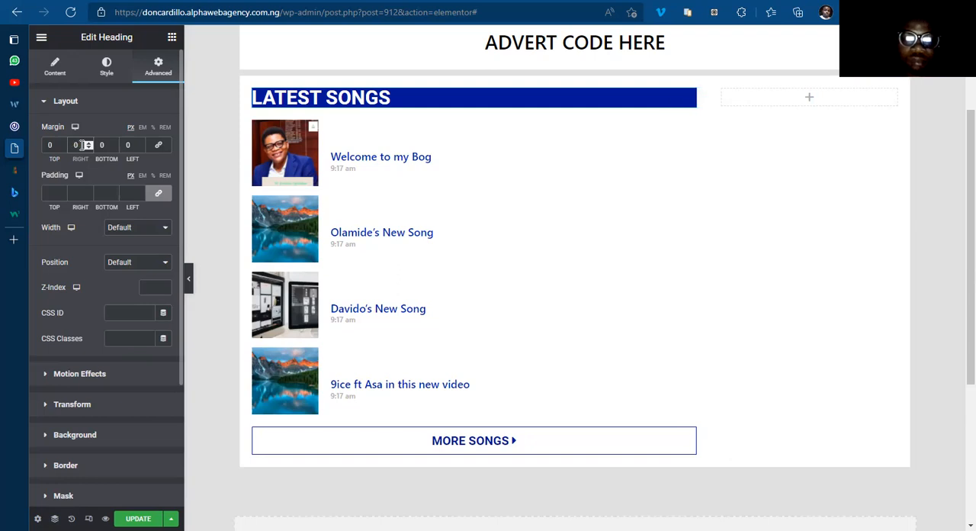
text(100)
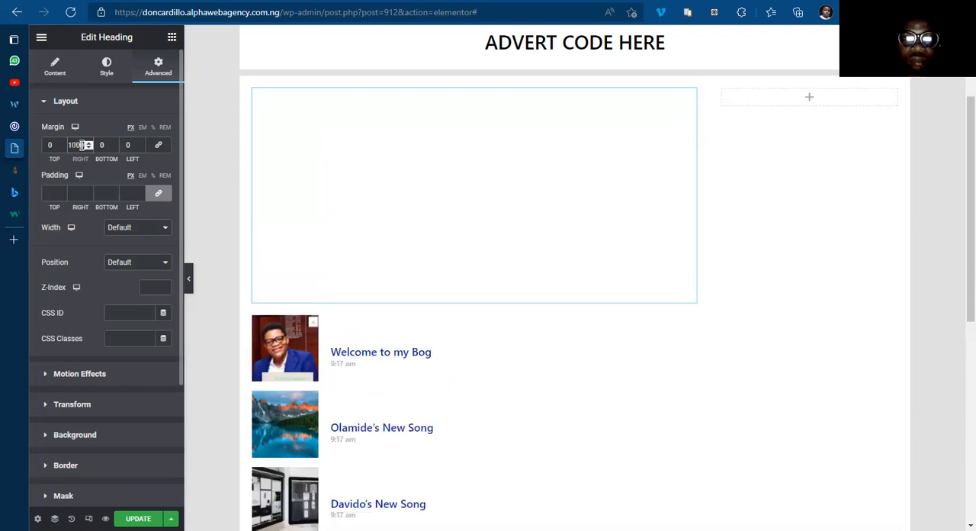
key(BackSpace)
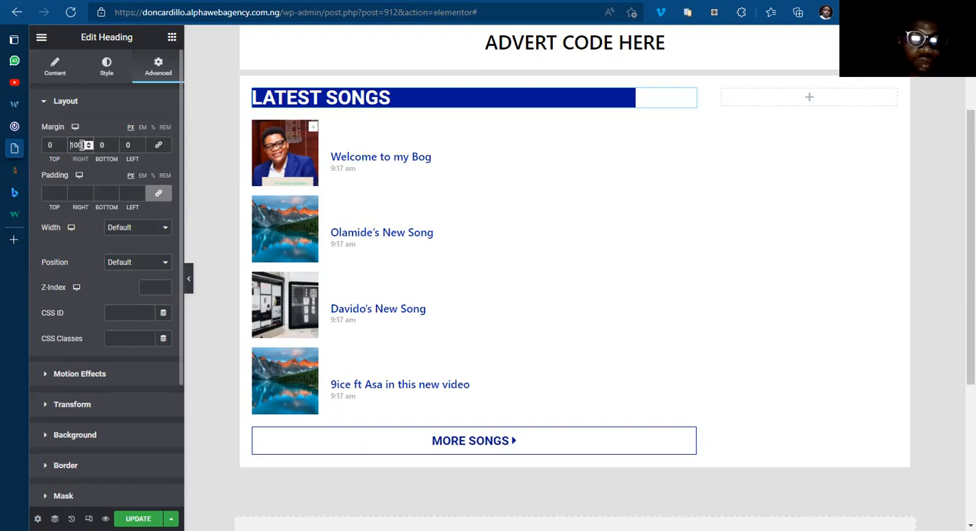
text(0)
key(BackSpace)
text(2)
key(BackSpace)
text(3)
key(BackSpace)
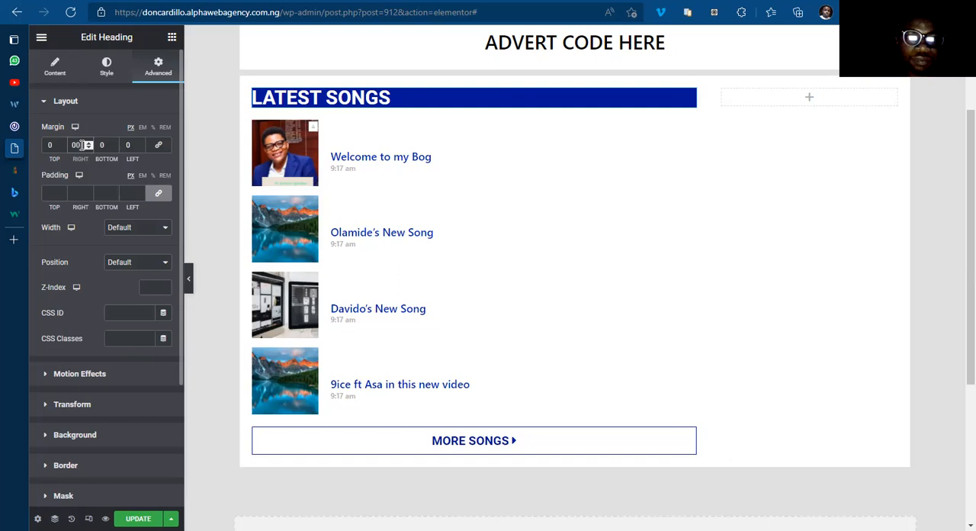
text(4)
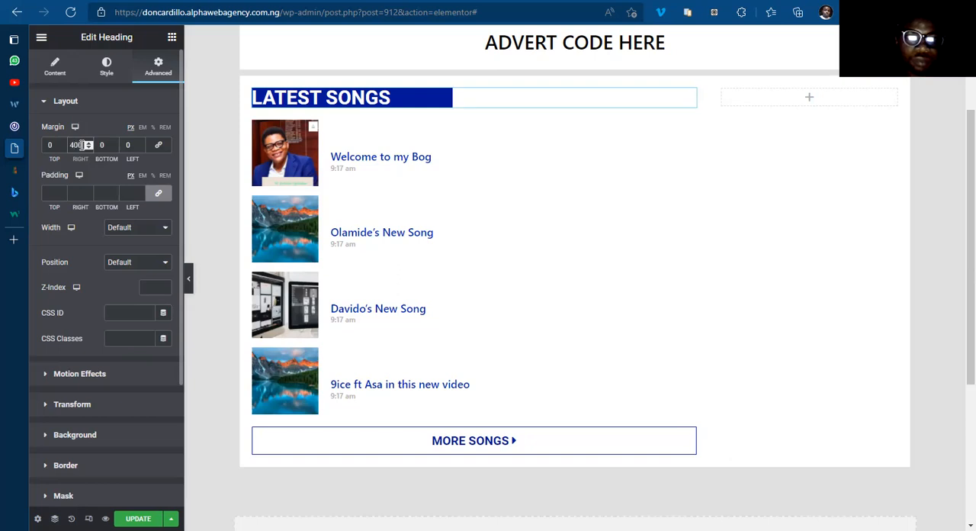
key(BackSpace)
text(5)
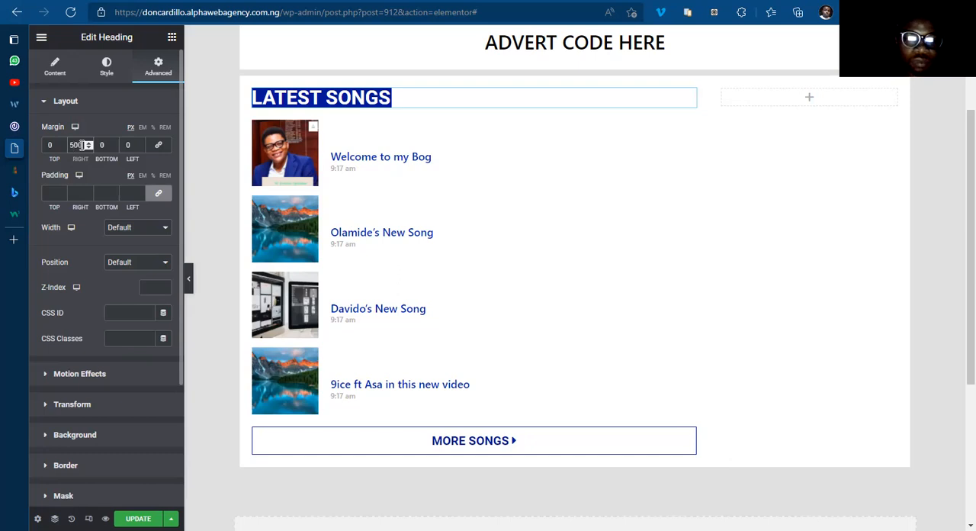
key(BackSpace)
text(4)
key(BackSpace)
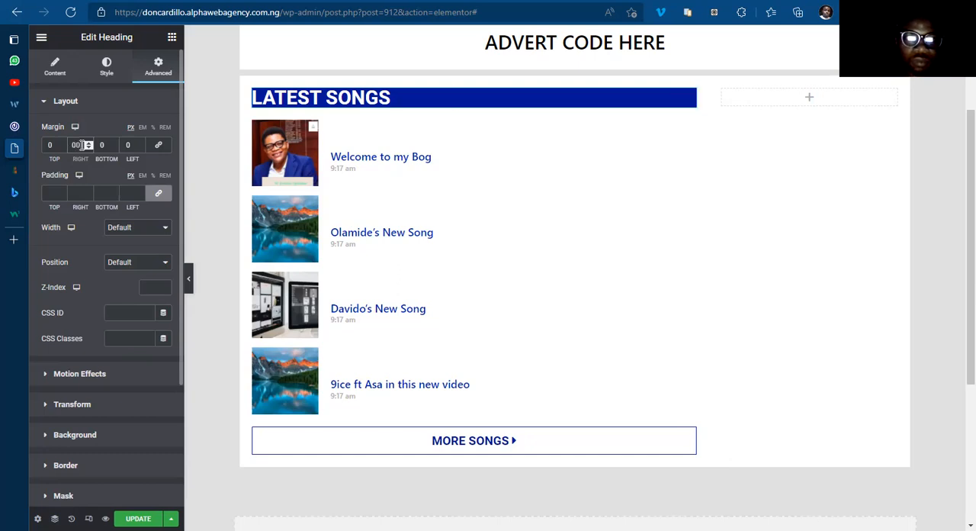
text(5)
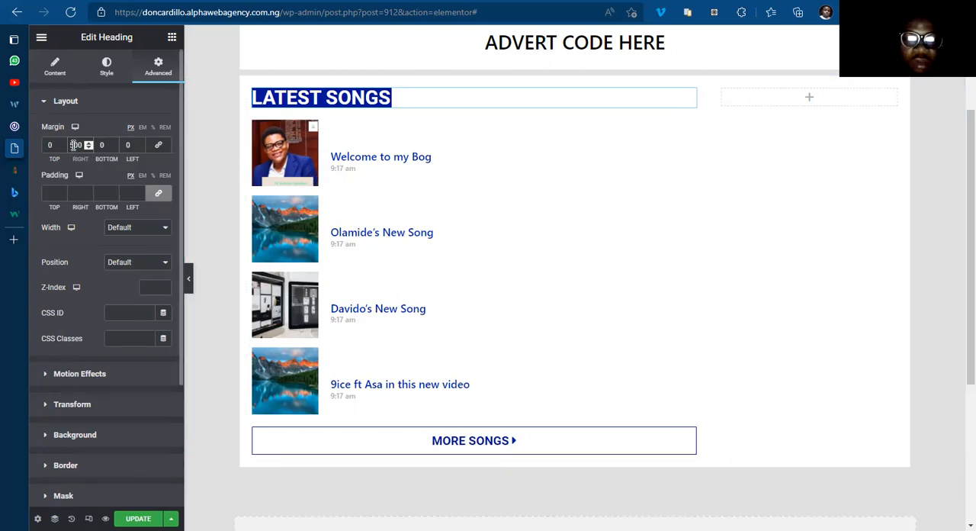
key(BackSpace)
text(4)
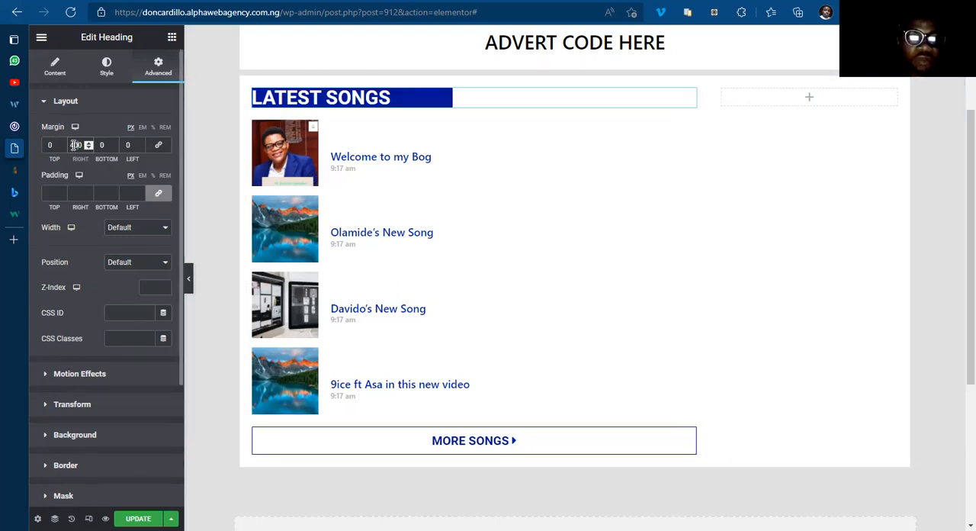
key(BackSpace)
text(5)
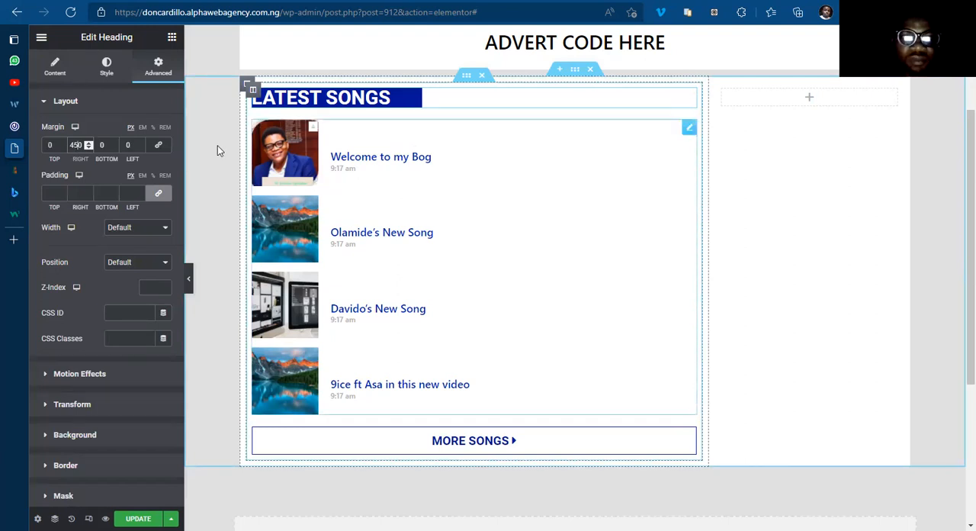
Step: Check the label on 042jam.com again, and add a Button widget between the Latest Songs heading and the posts
mouse_move(23, 130)
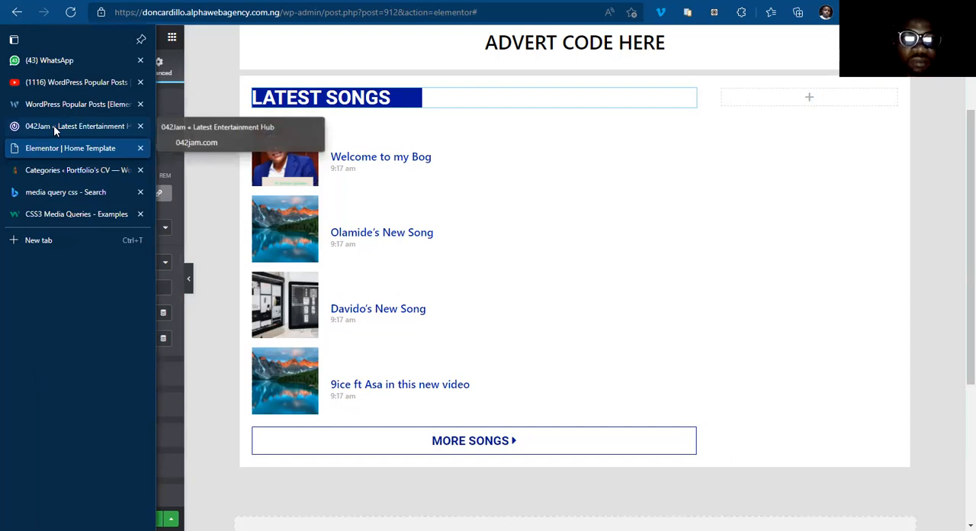
click(53, 125)
click(53, 149)
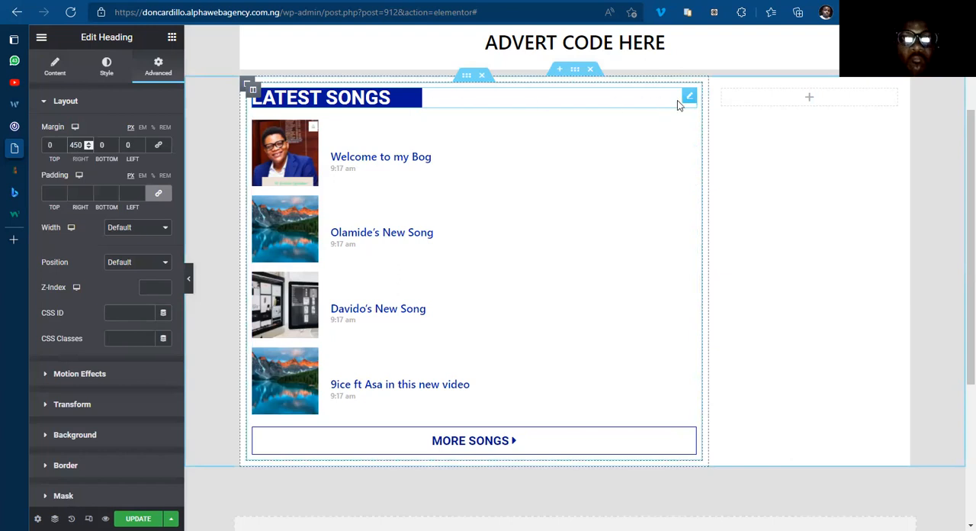
click(172, 39)
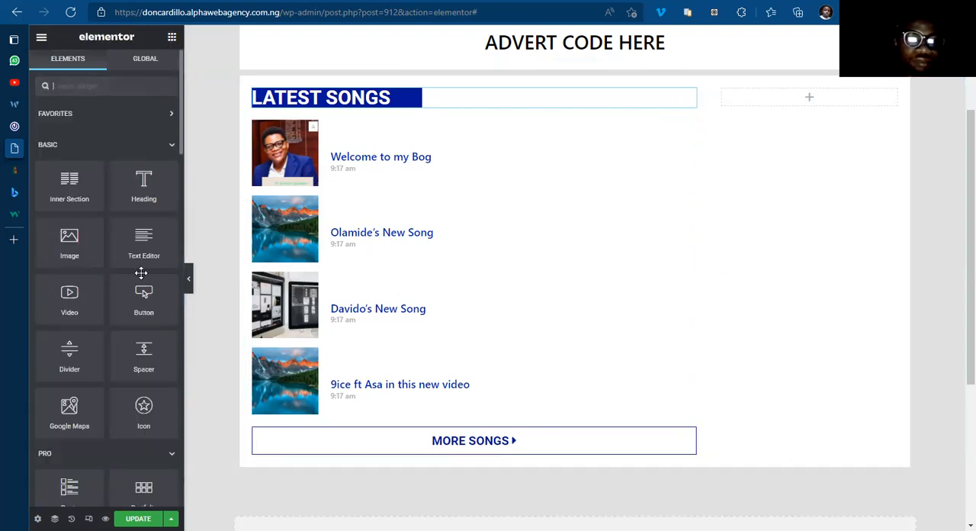
drag(144, 298, 379, 111)
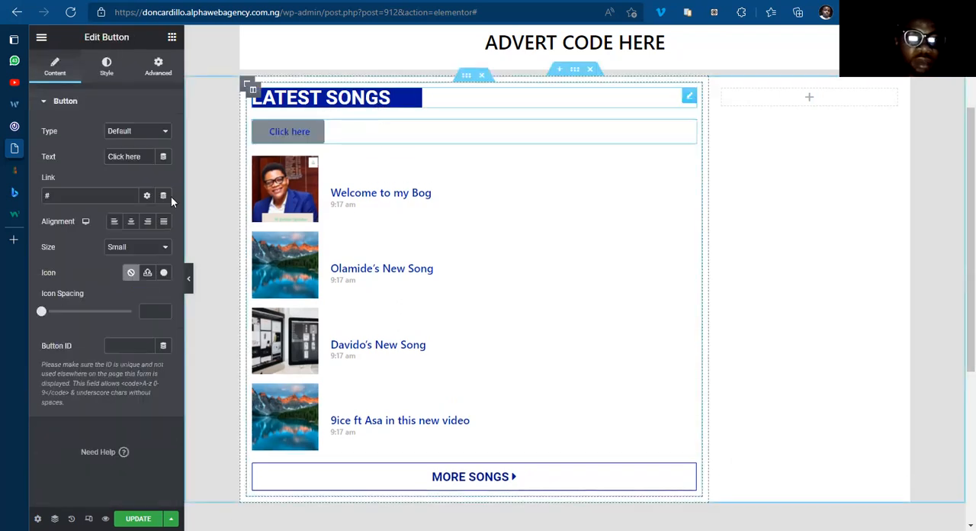
Step: Change the new button's text to "Latest Songs" and clear its link
triple_click(140, 154)
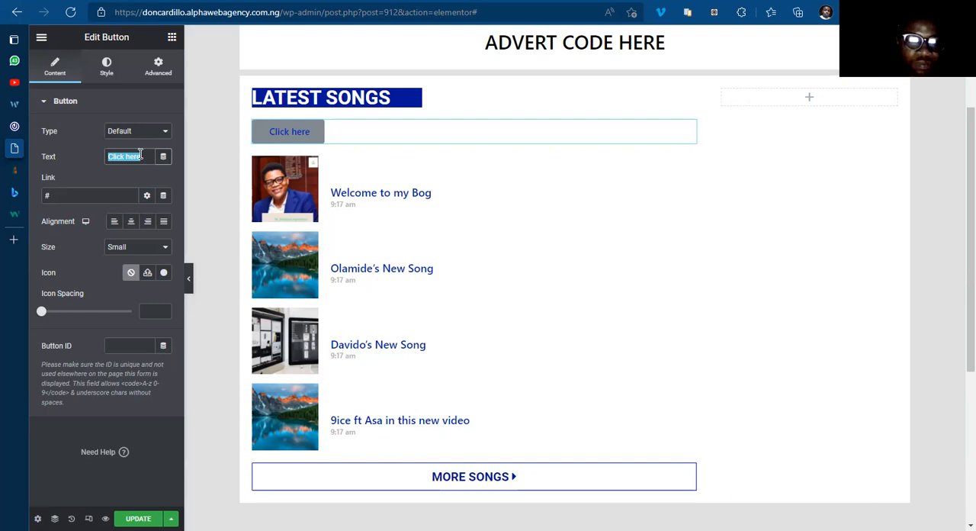
text(L)
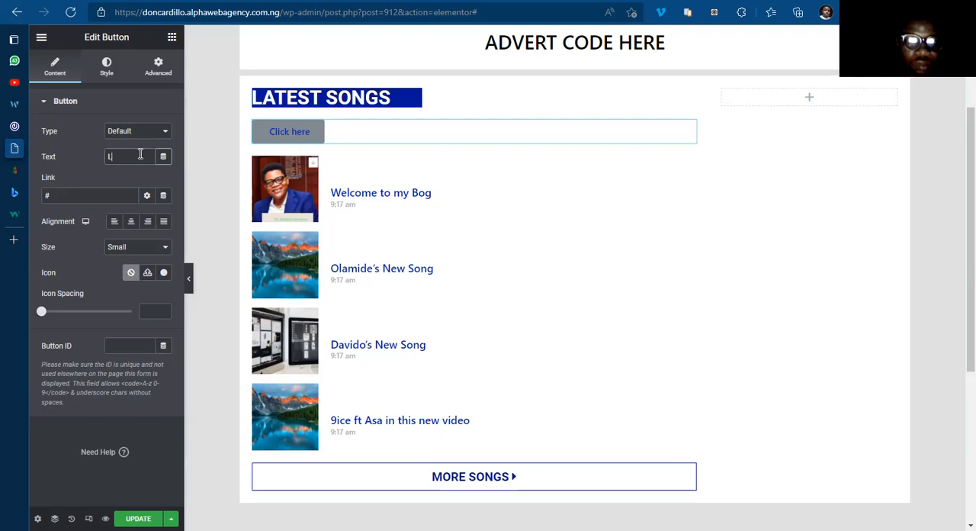
text(atest Songs)
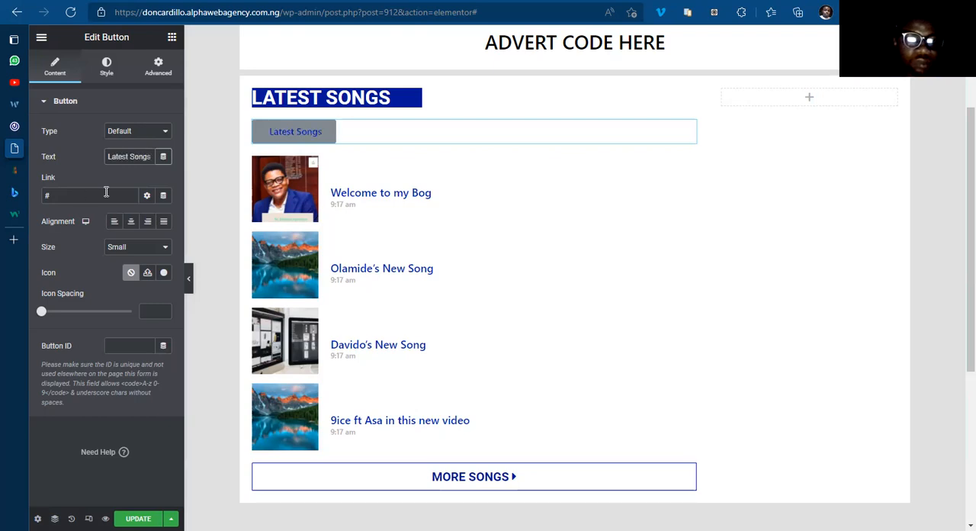
click(163, 196)
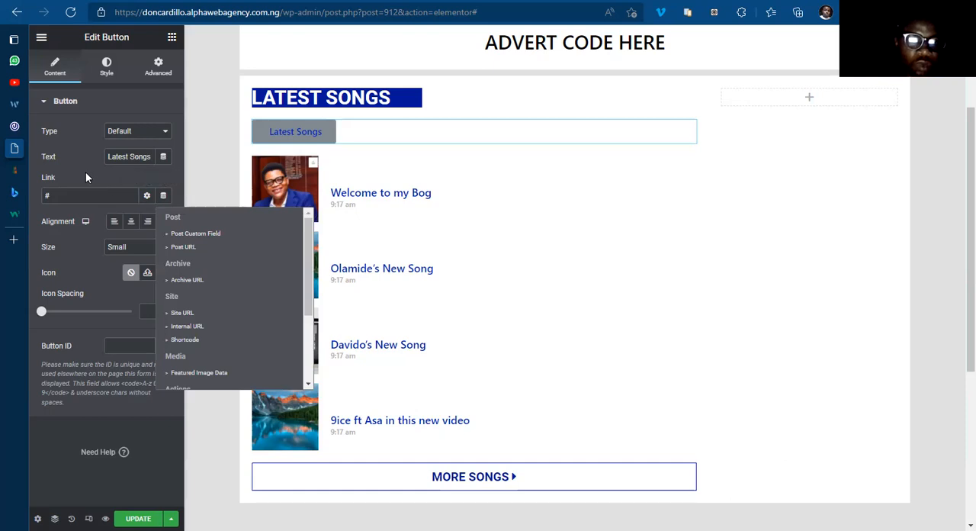
click(74, 194)
key(BackSpace)
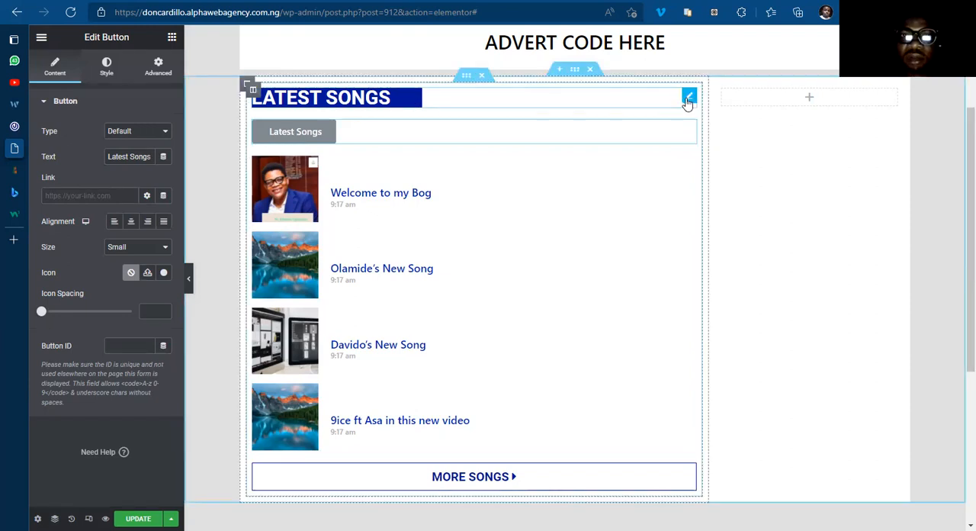
Step: Delete the old Latest Songs heading above the button
right_click(686, 98)
click(709, 275)
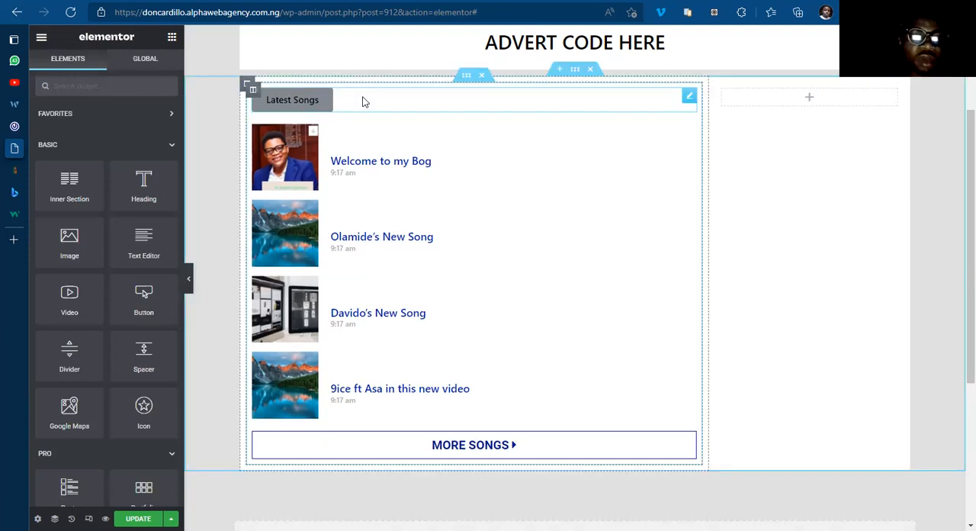
Step: Set the Latest Songs button's font family to Poppins
click(363, 101)
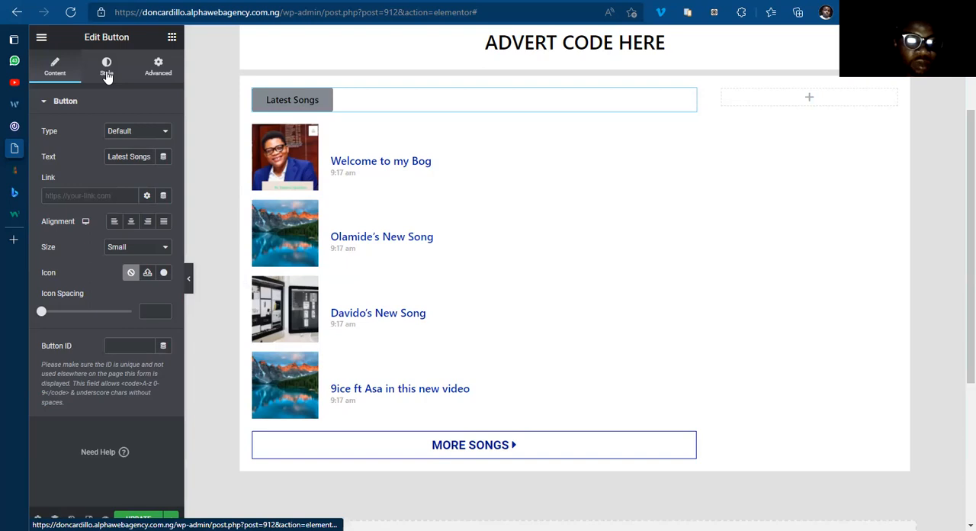
click(107, 68)
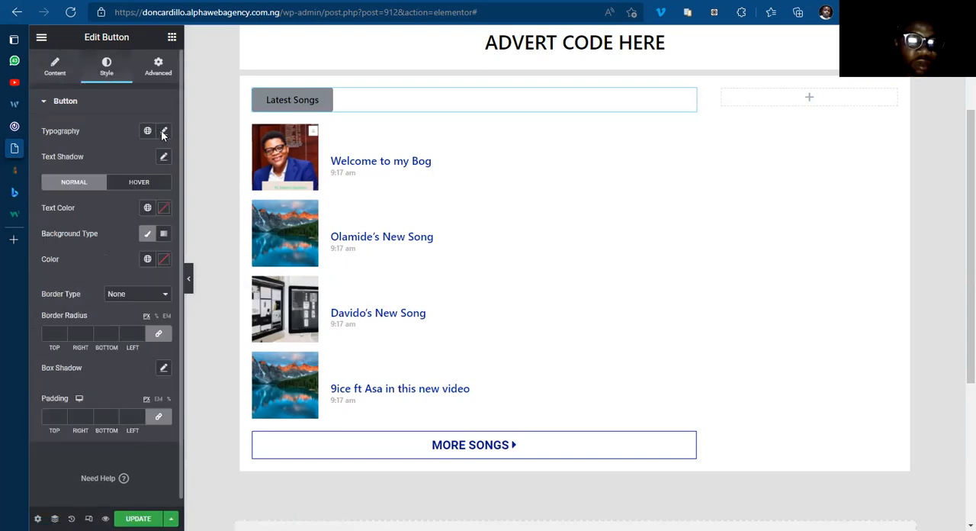
click(101, 108)
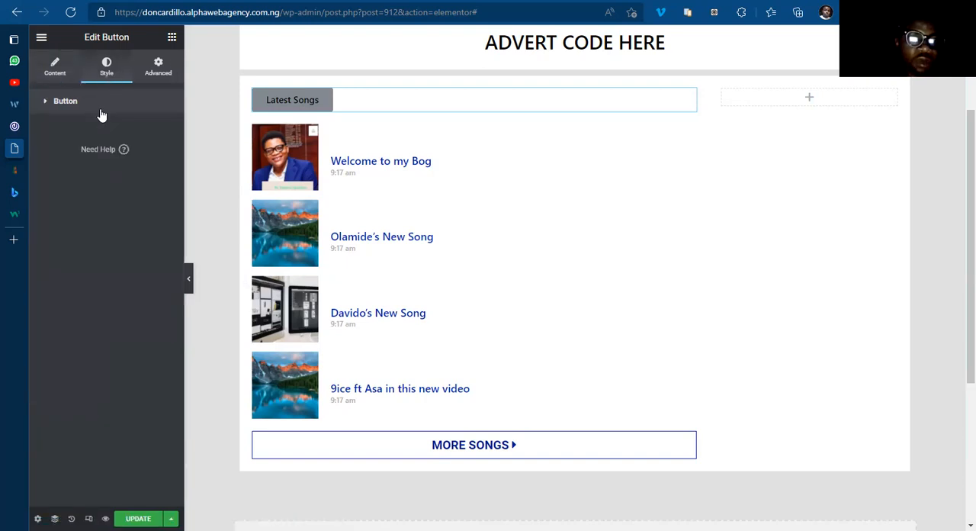
click(67, 106)
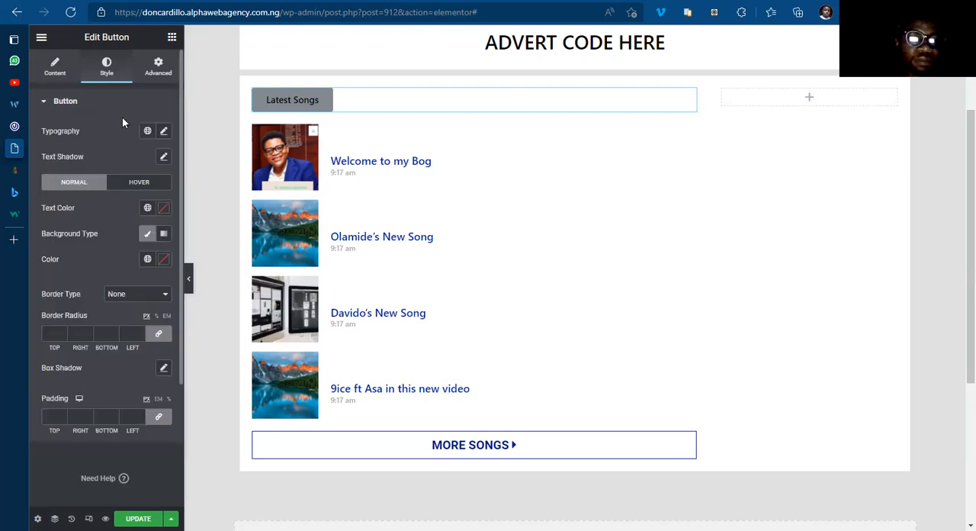
click(163, 131)
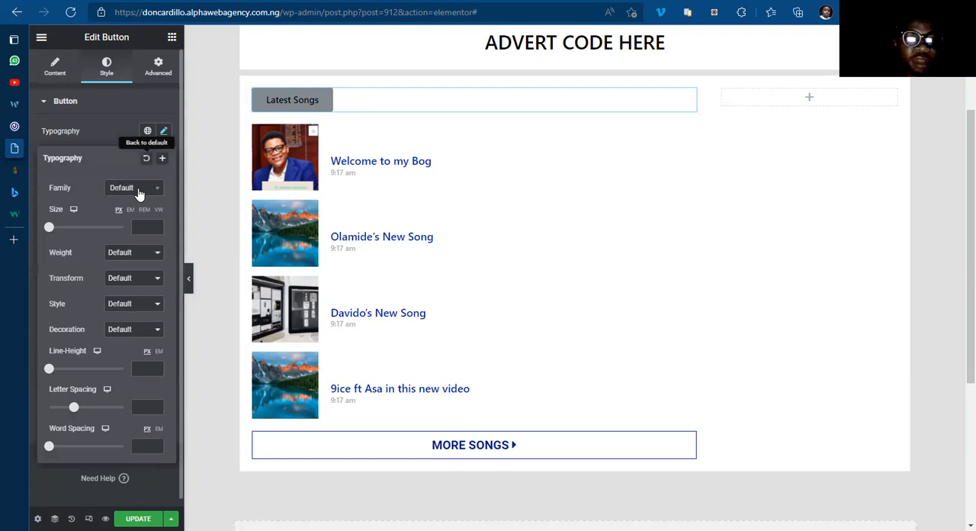
click(137, 190)
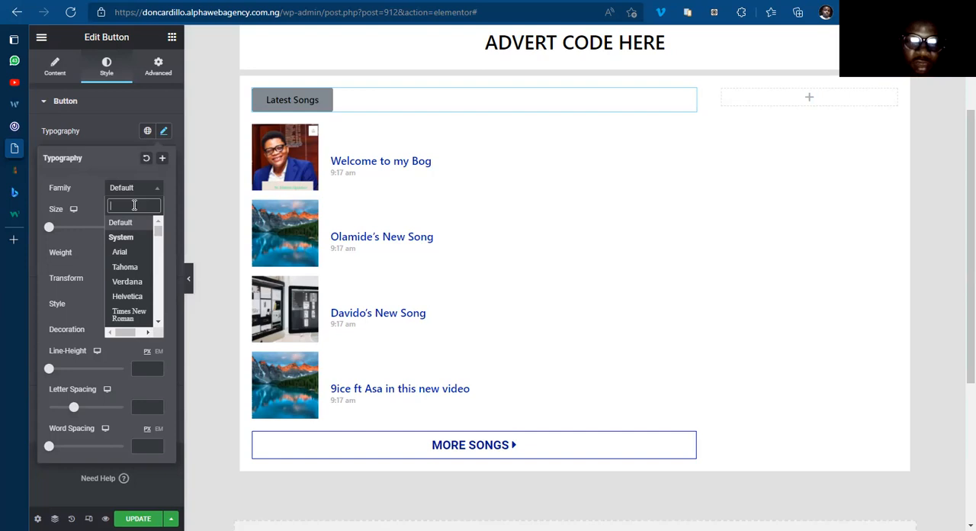
text(Poppins)
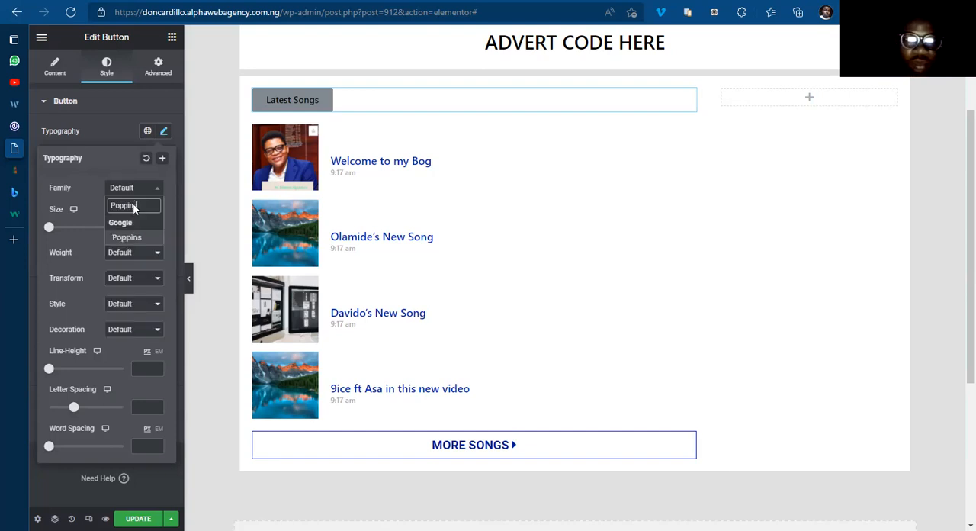
key(Return)
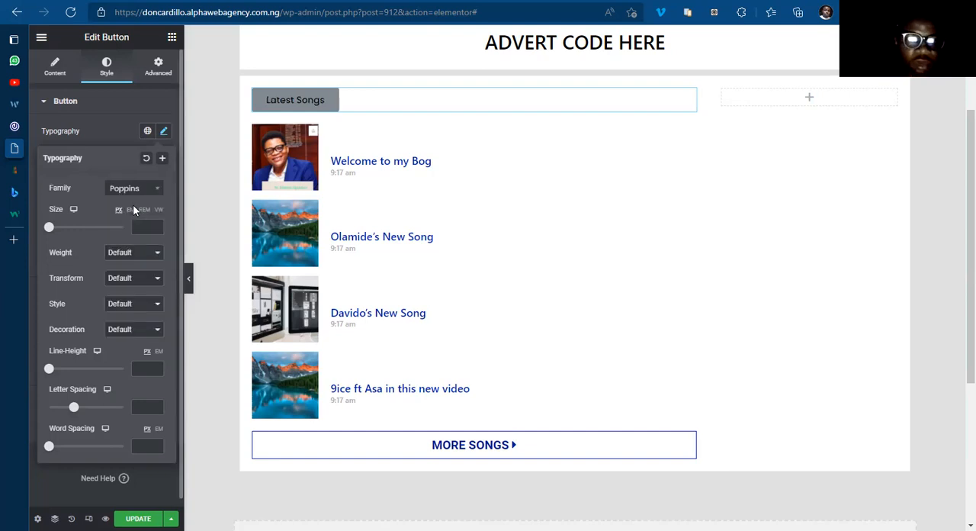
Step: Give the Latest Songs button text a weight of 600, Uppercase transform and a size of 20 px
click(131, 257)
click(122, 314)
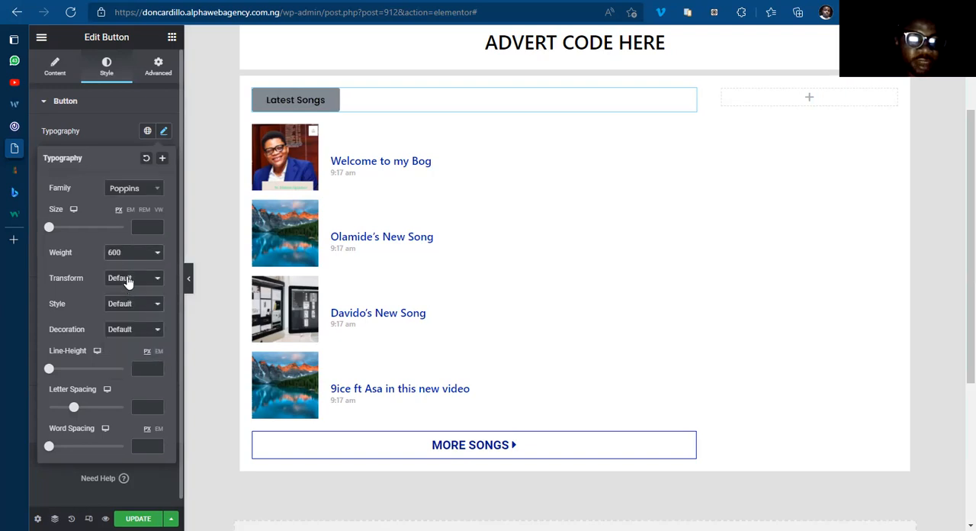
click(128, 279)
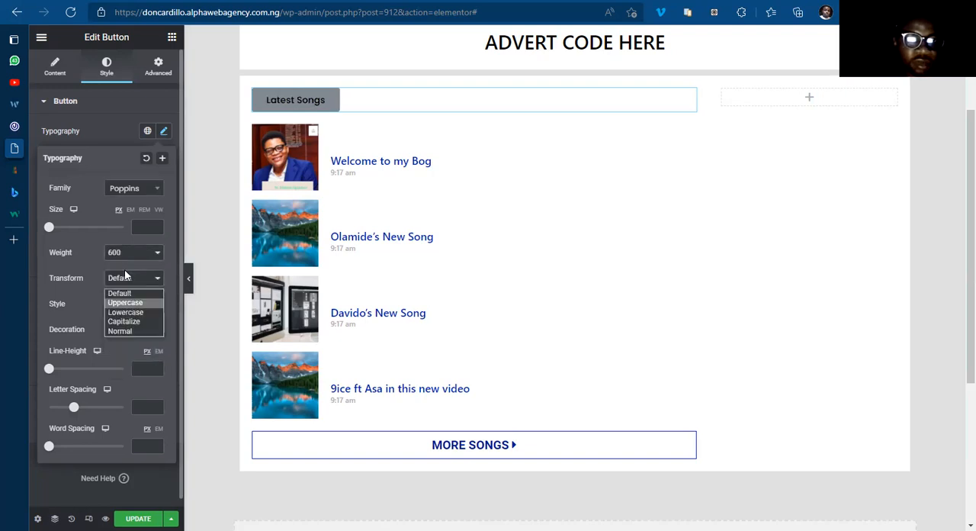
click(126, 303)
click(164, 131)
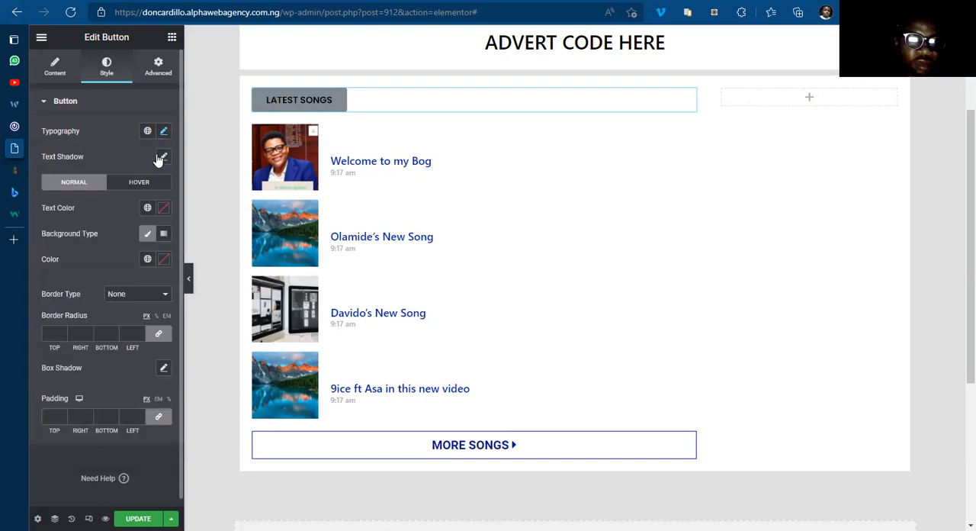
click(164, 132)
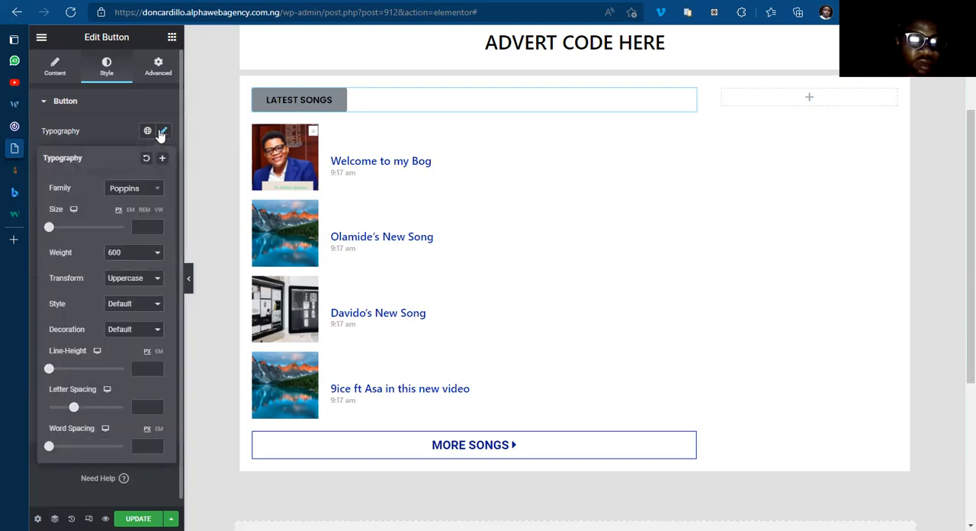
click(141, 232)
text(20)
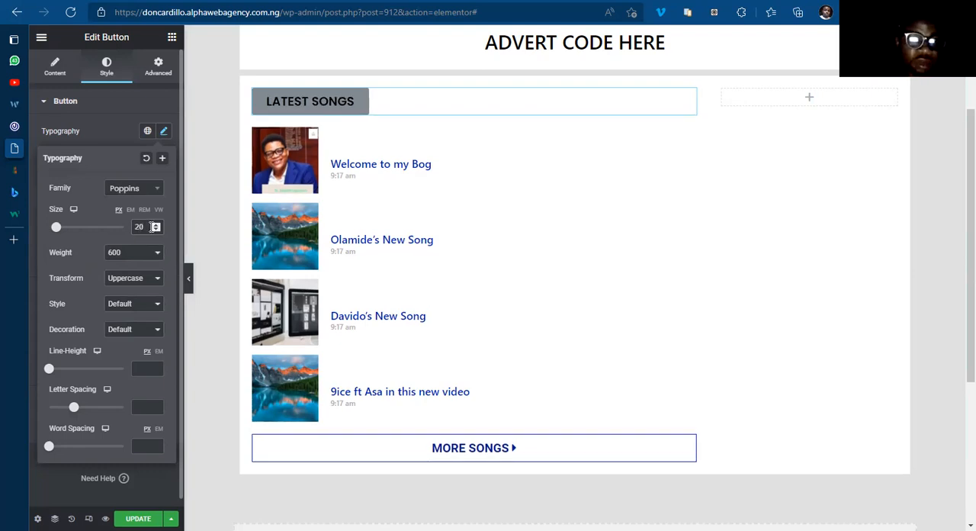
click(163, 134)
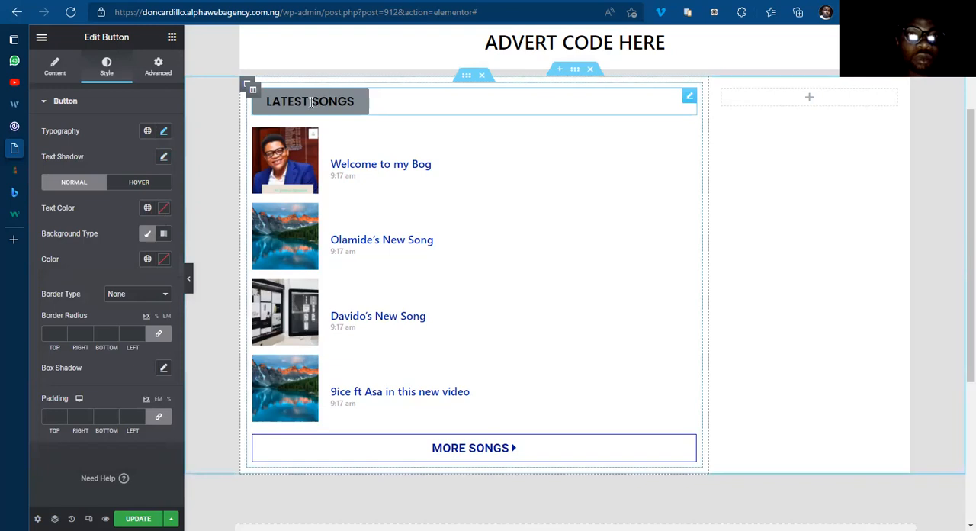
Step: Set the Latest Songs button's normal background to the global BLUE COLOR and its text color to #FFFFFF
click(149, 261)
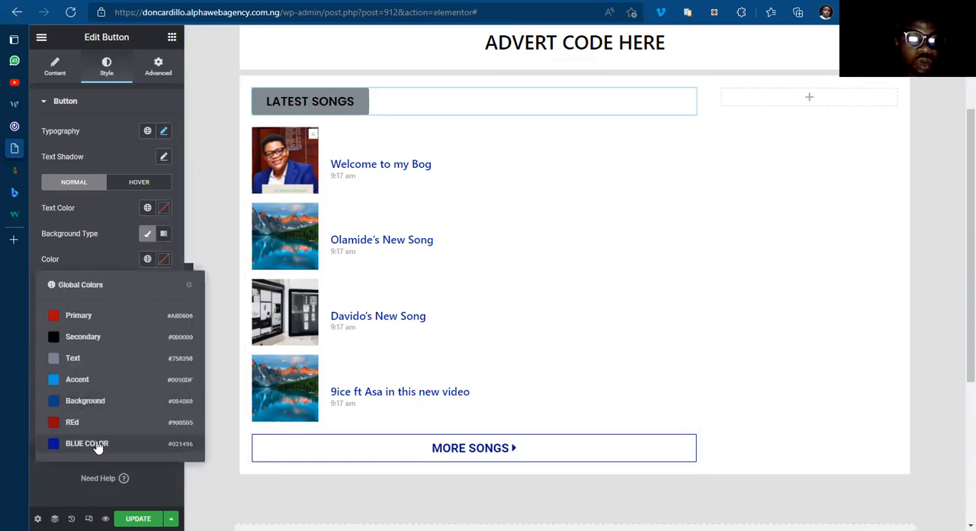
click(68, 444)
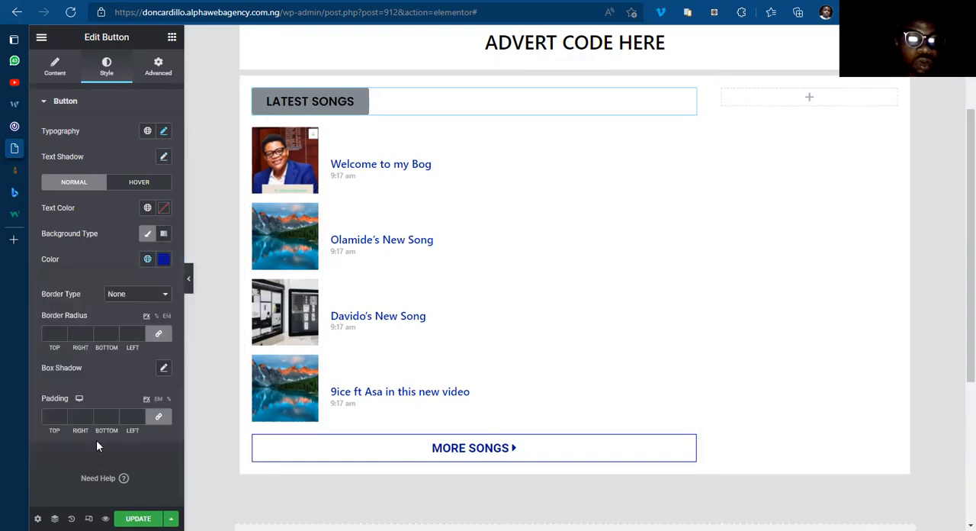
click(163, 208)
drag(90, 242, 73, 230)
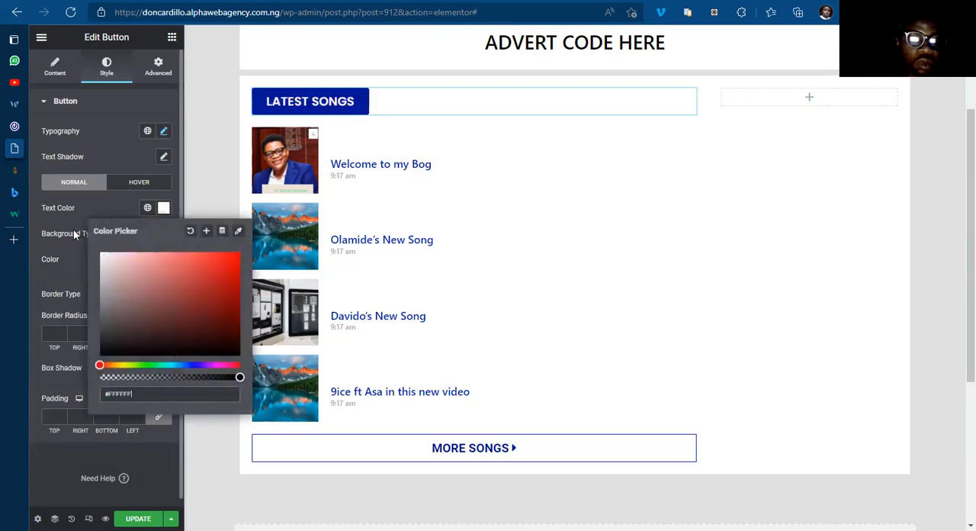
click(163, 207)
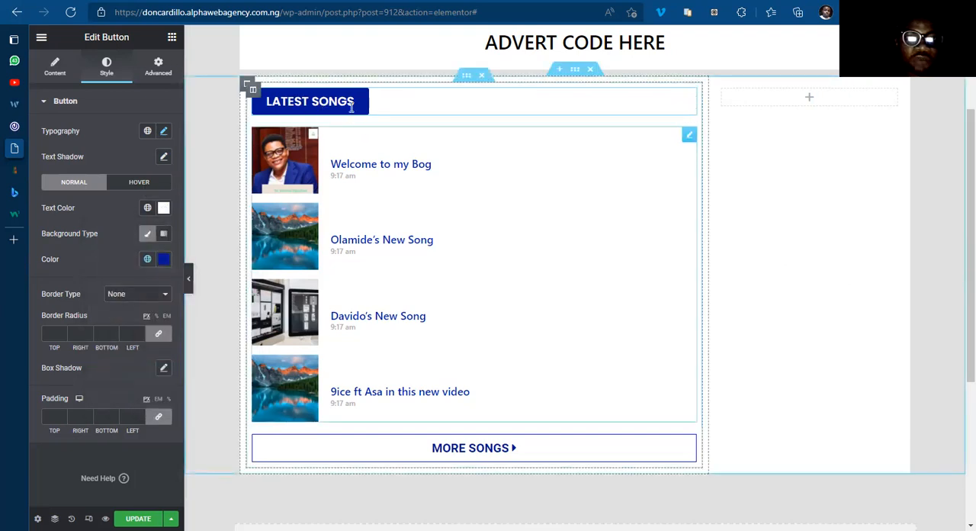
Step: For the button's hover state, set the text color to #FFFFFF and the background to the global BLUE COLOR
click(152, 185)
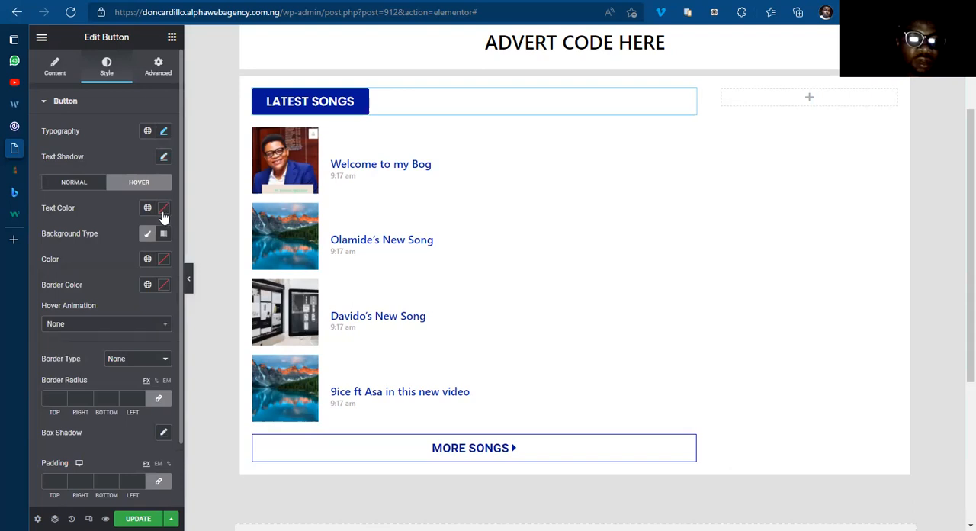
click(164, 208)
click(188, 233)
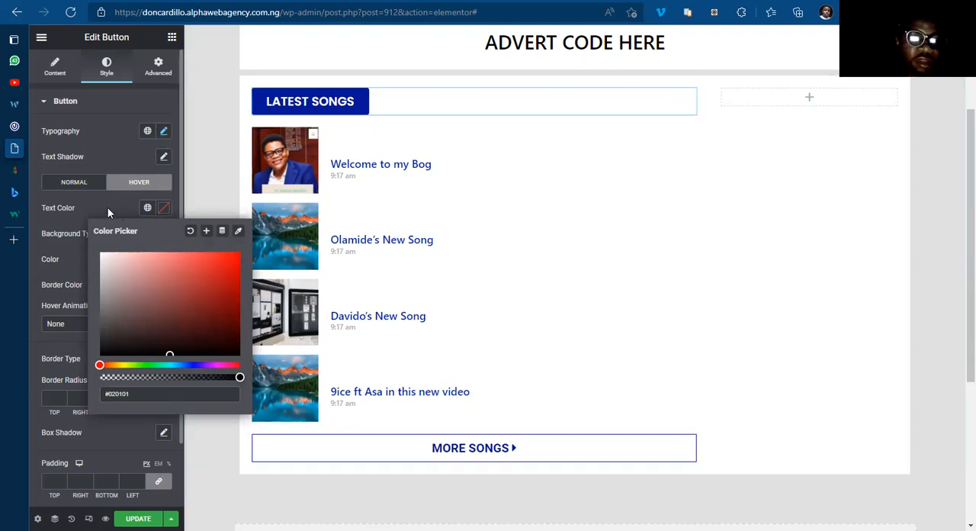
click(112, 259)
drag(86, 241, 83, 237)
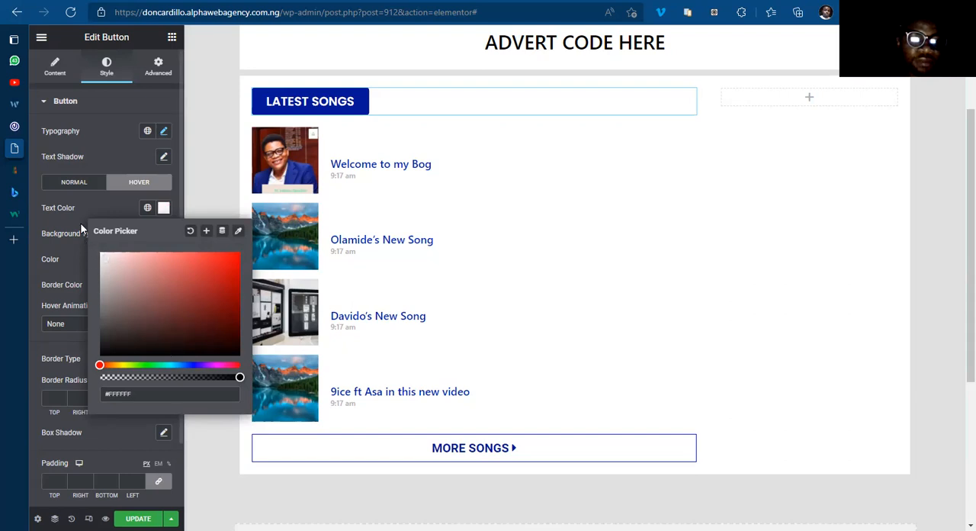
click(164, 209)
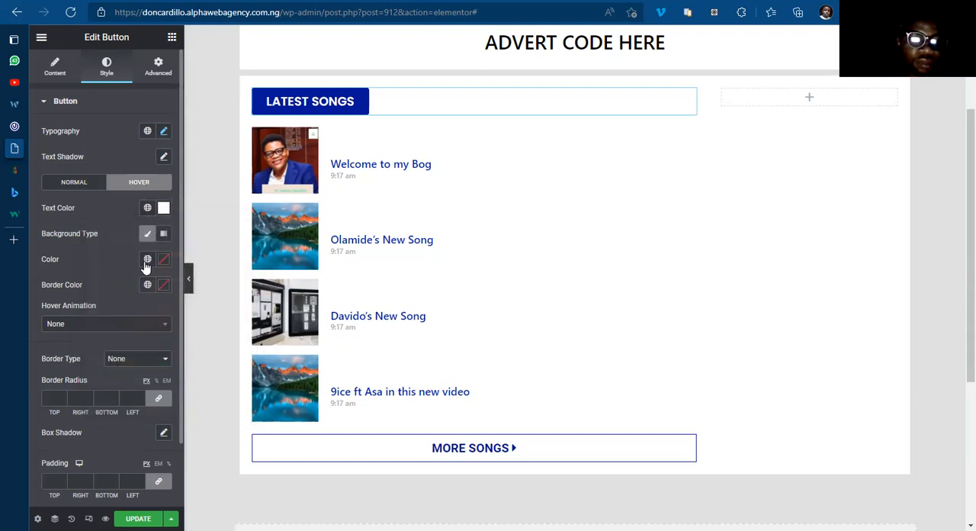
click(147, 259)
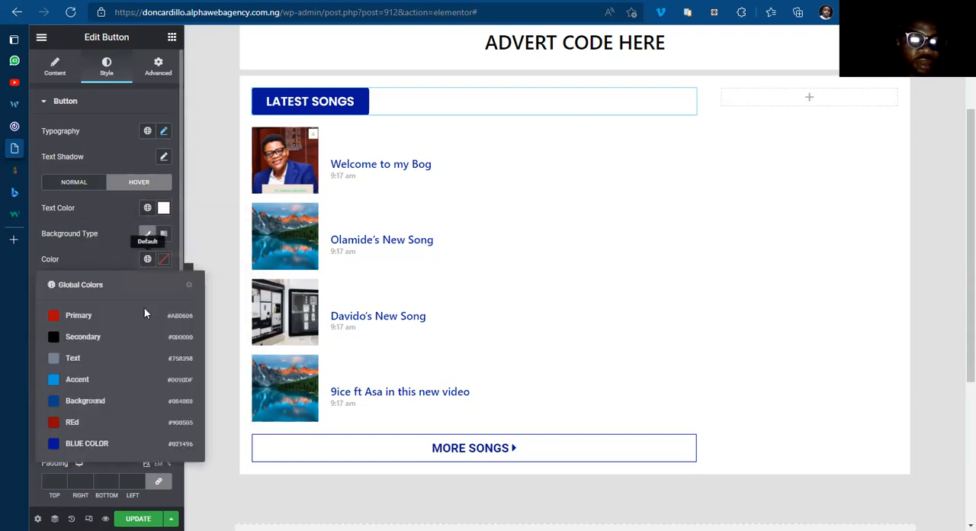
click(86, 443)
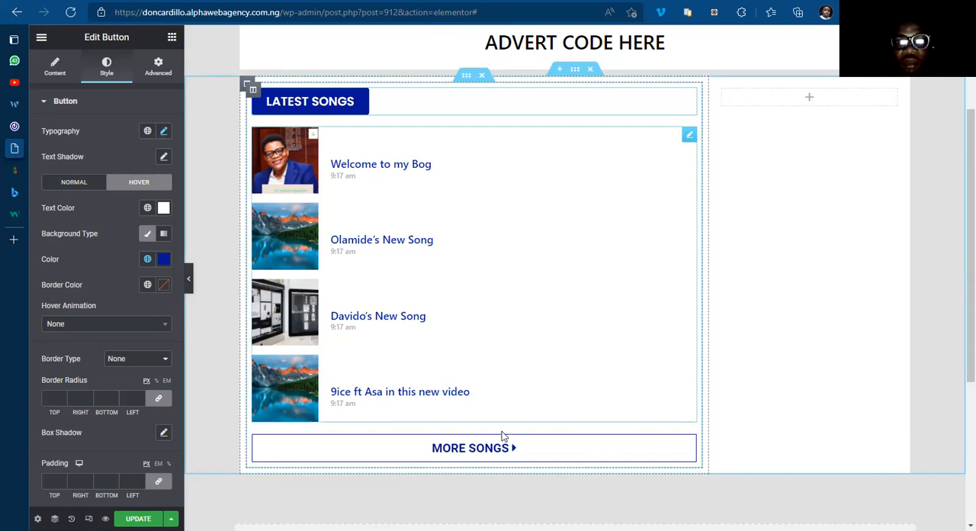
Step: Compare the template's songs block with the Latest Songs section and More Songs button on 042jam.com
click(45, 127)
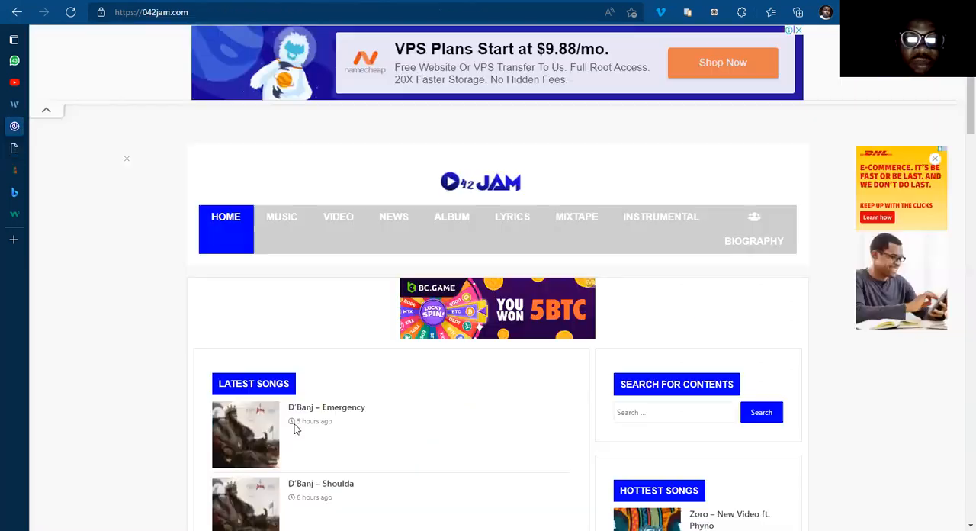
scroll(316, 416, down, 8)
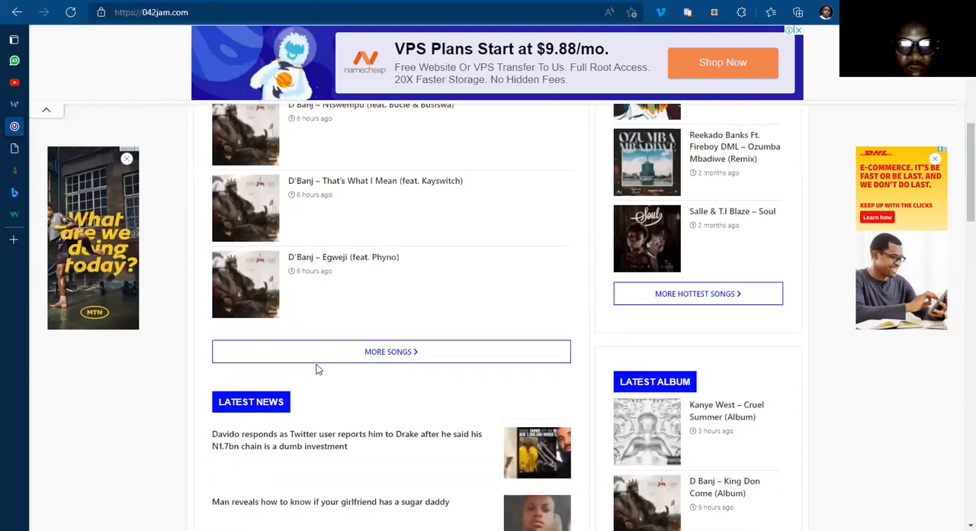
scroll(319, 369, up, 10)
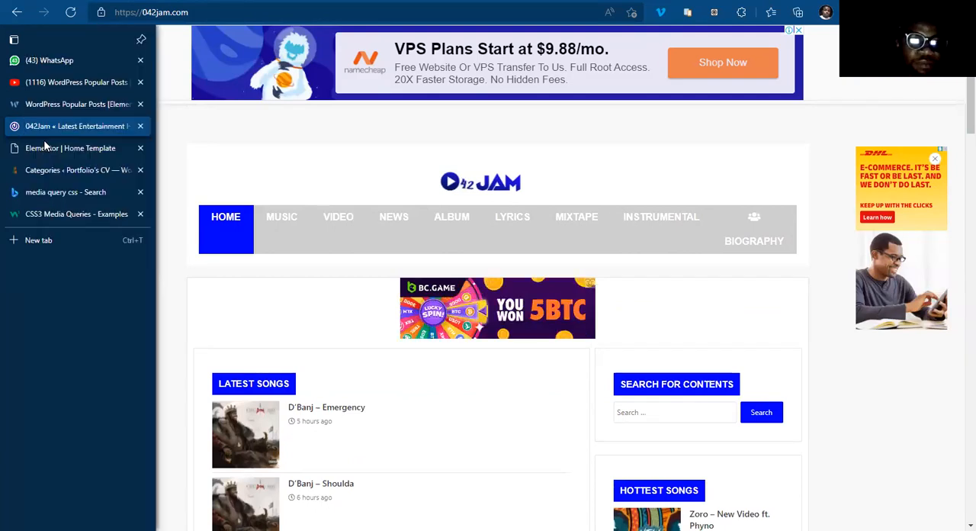
click(43, 148)
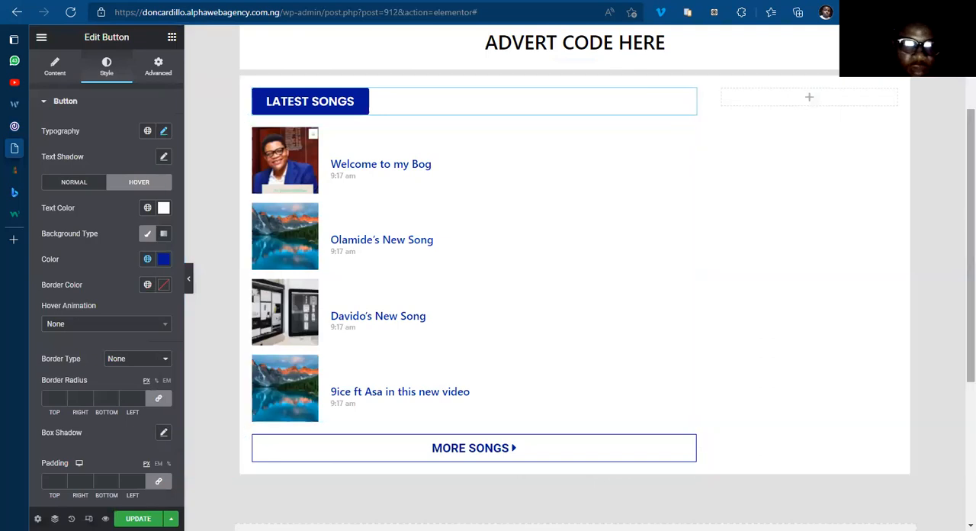
Step: Check the content box layout on 042jam.com again, and open the settings of the template section holding the Latest Songs posts
scroll(429, 411, up, 2)
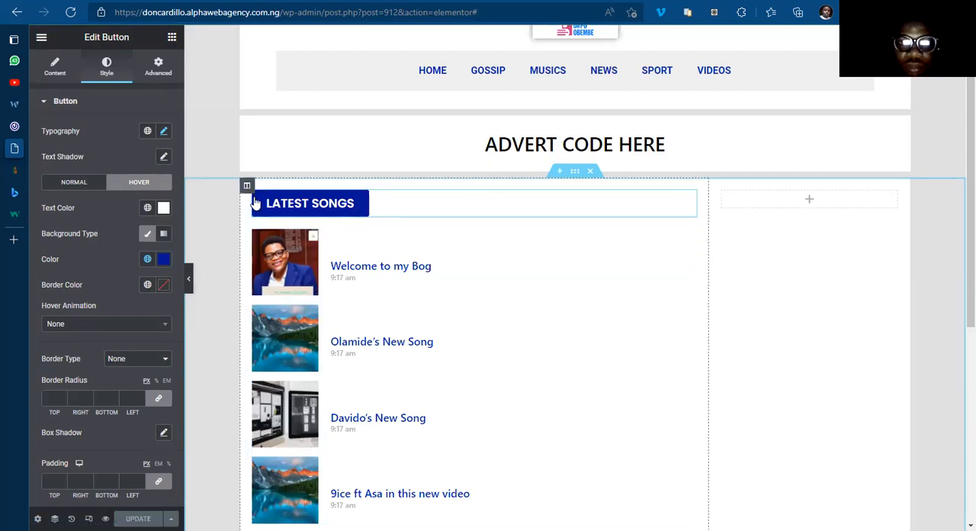
click(29, 128)
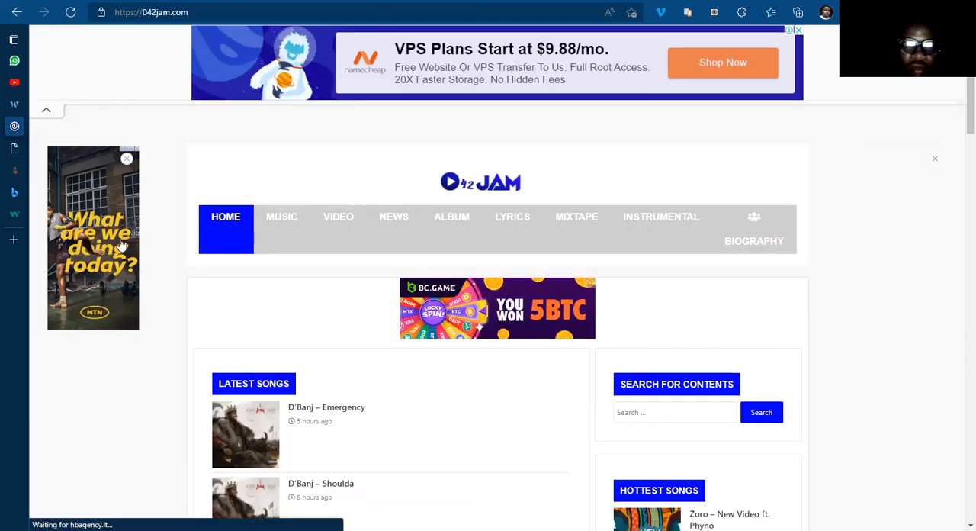
mouse_move(16, 154)
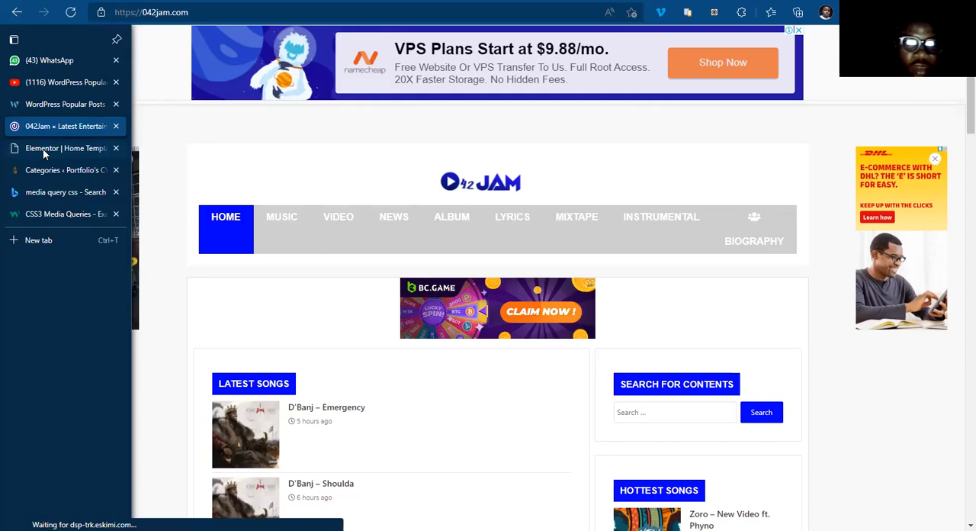
click(43, 149)
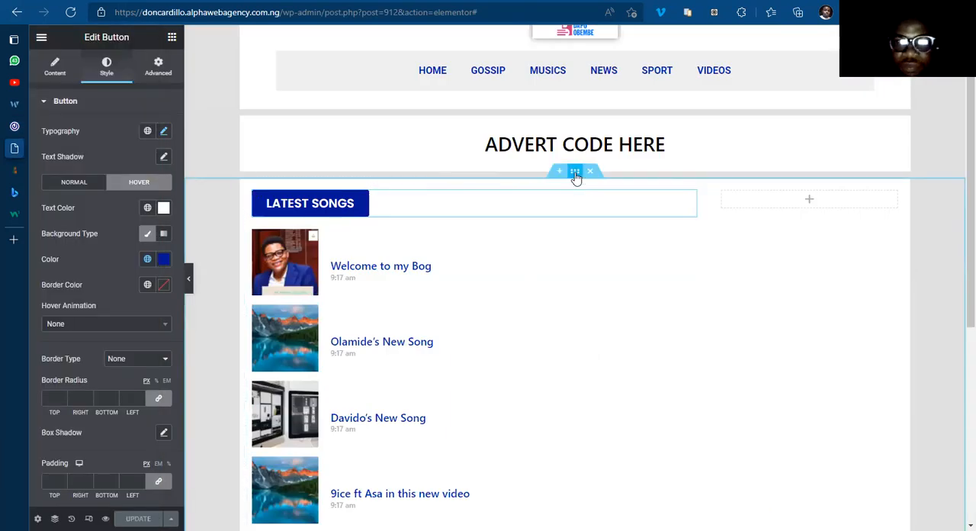
click(575, 176)
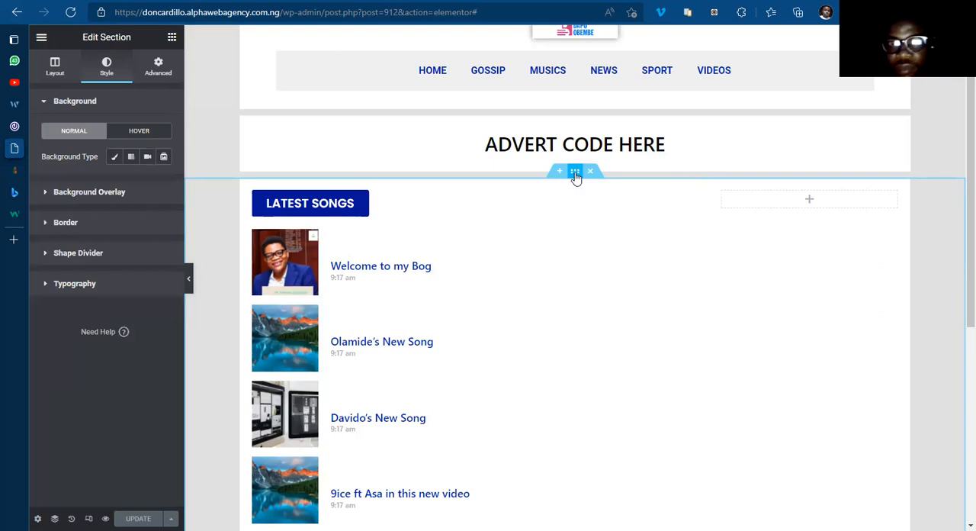
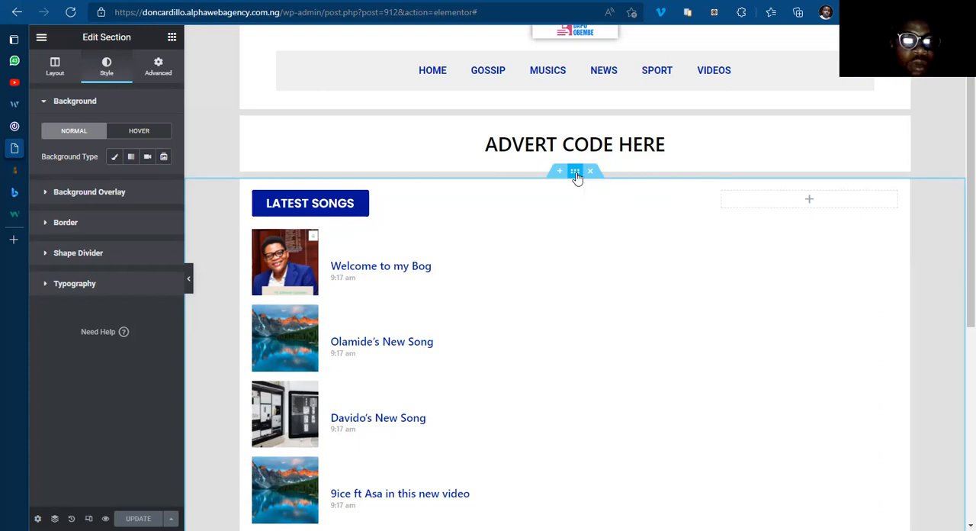
Step: Check the 042Jam homepage for reference and give the outer column around the Latest Songs list a solid border, width 1 on all sides
click(52, 76)
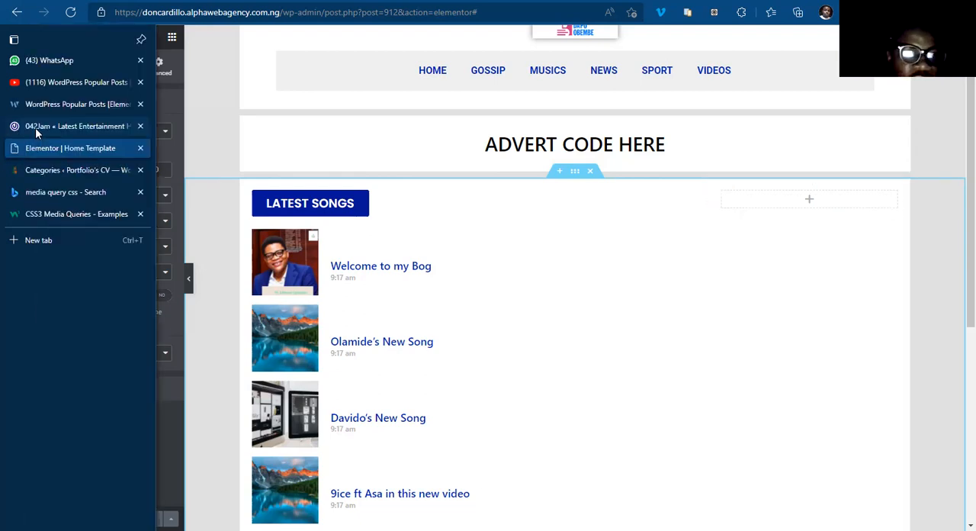
click(36, 127)
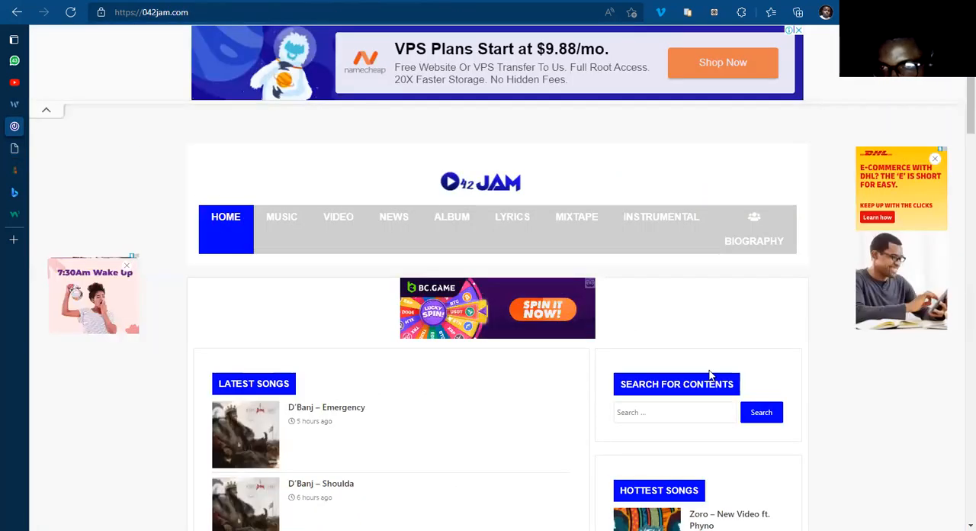
scroll(697, 354, down, 5)
scroll(697, 355, up, 5)
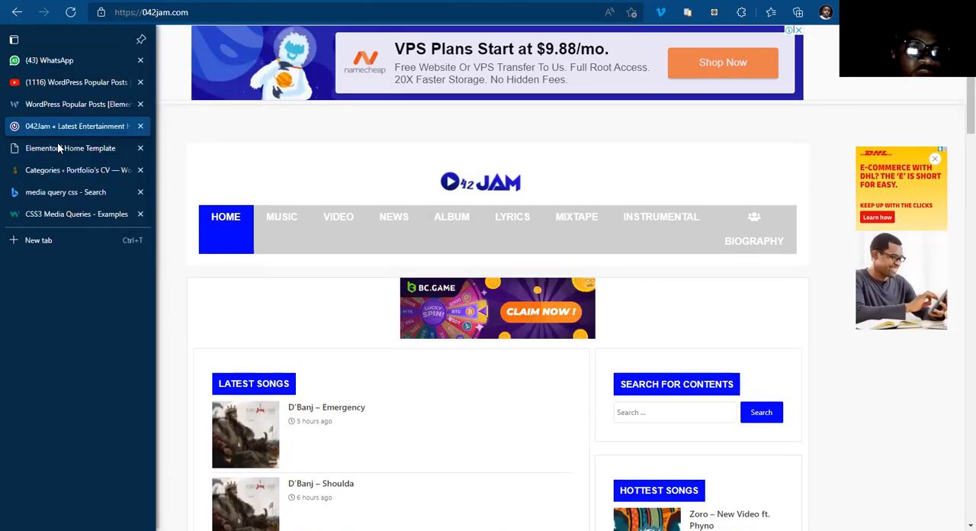
click(60, 150)
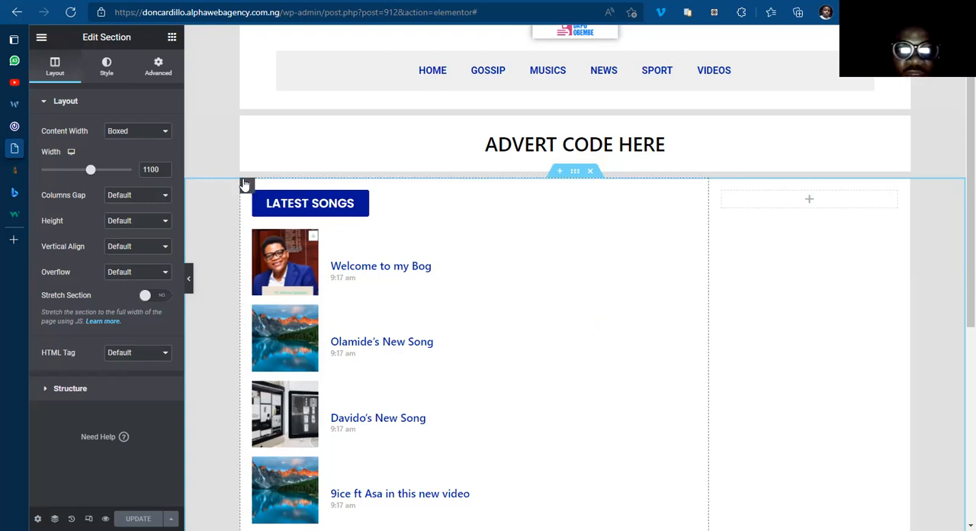
click(246, 186)
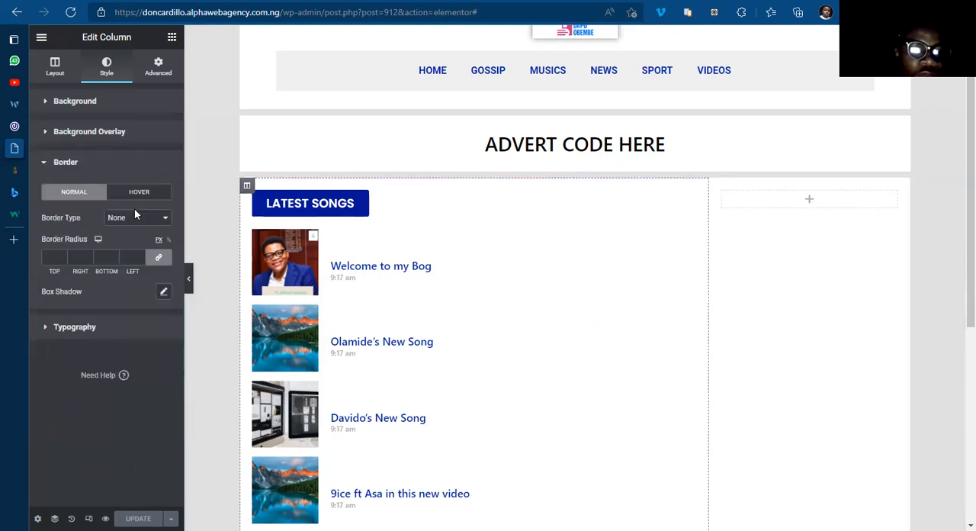
click(141, 255)
click(140, 256)
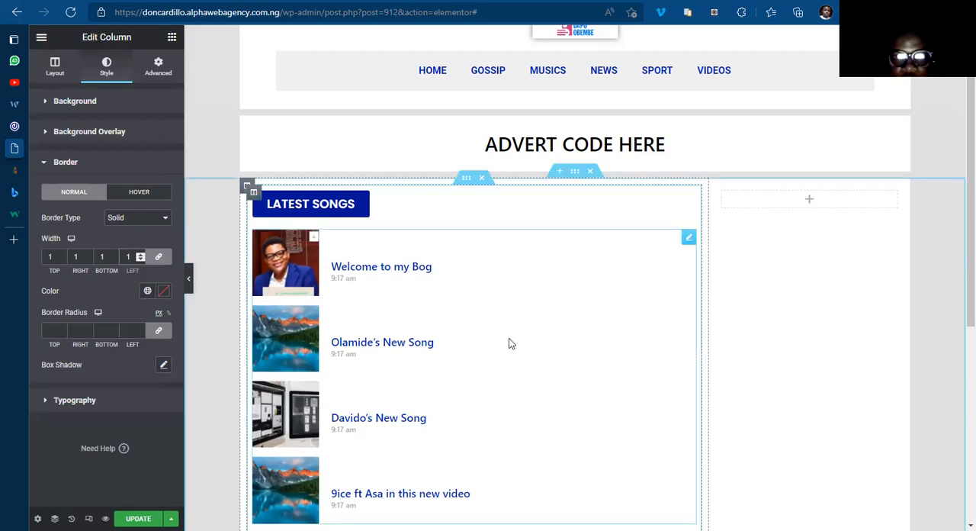
scroll(523, 221, down, 5)
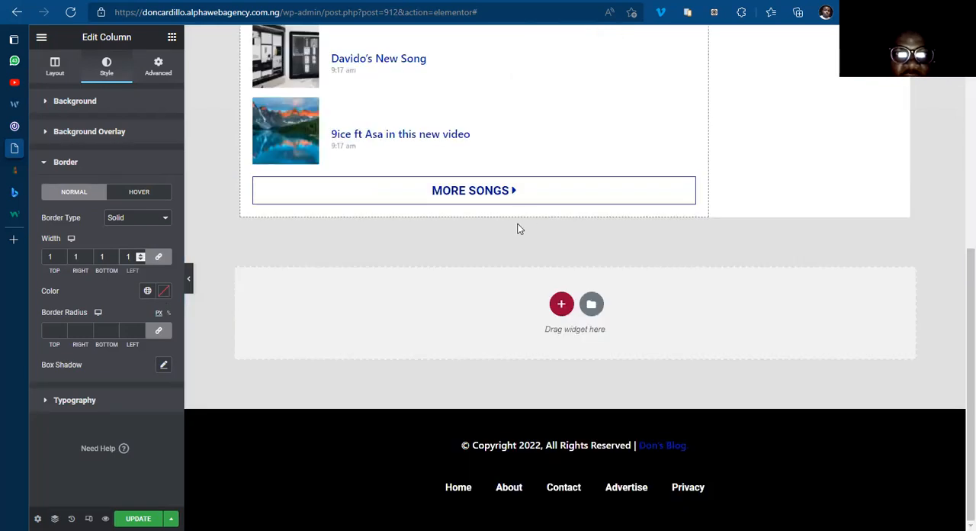
scroll(516, 227, up, 5)
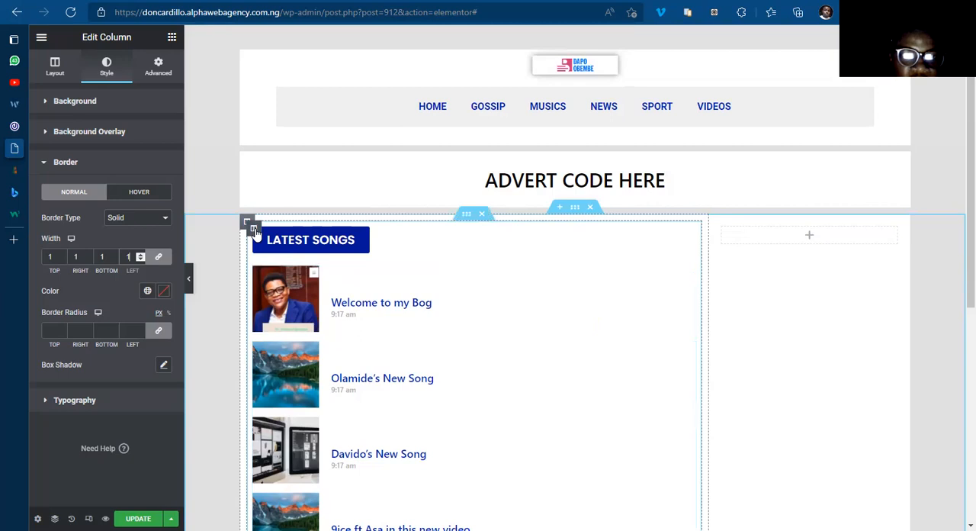
Step: Give the inner column holding the Latest Songs heading and list a solid border with width 1 on all sides
click(254, 229)
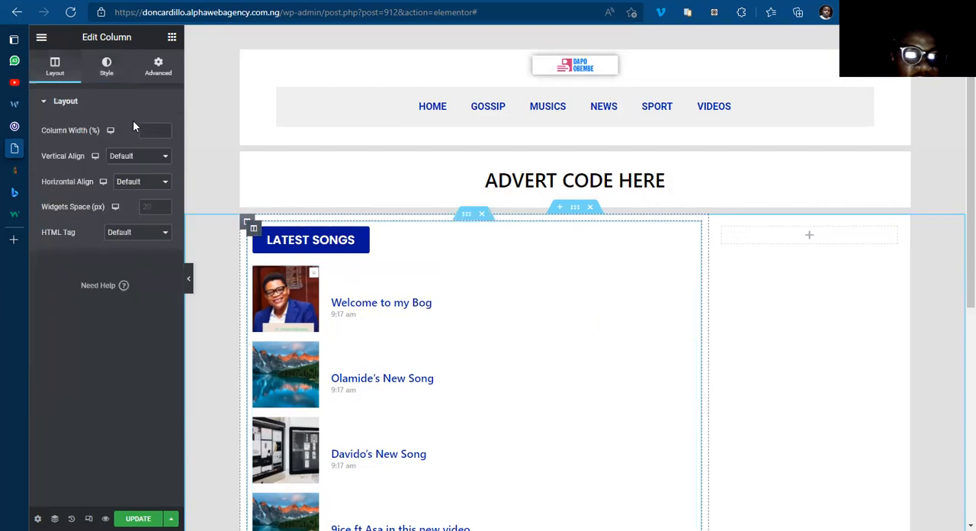
click(105, 69)
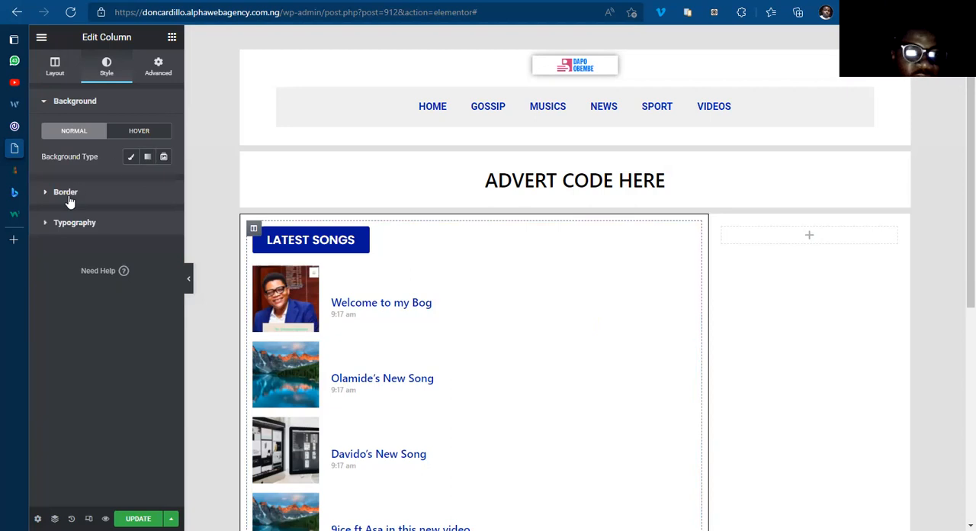
click(68, 195)
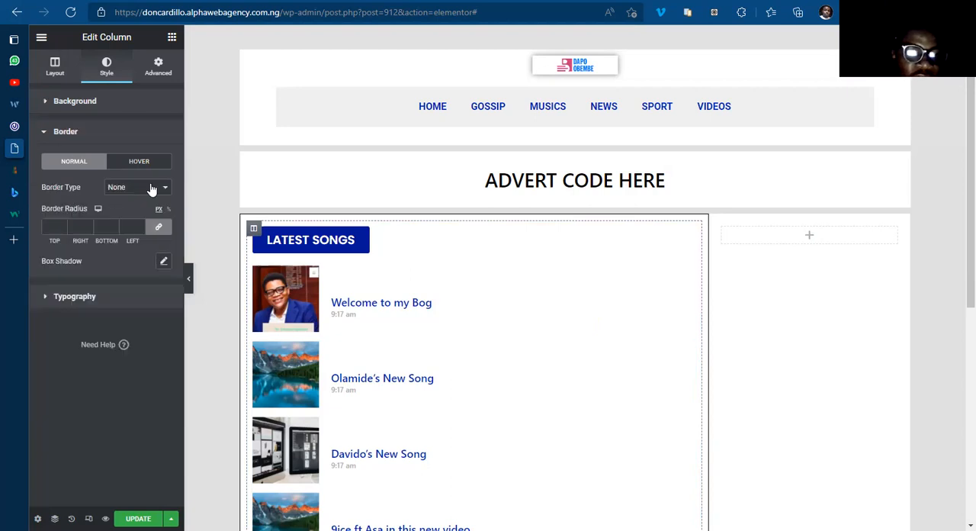
click(137, 228)
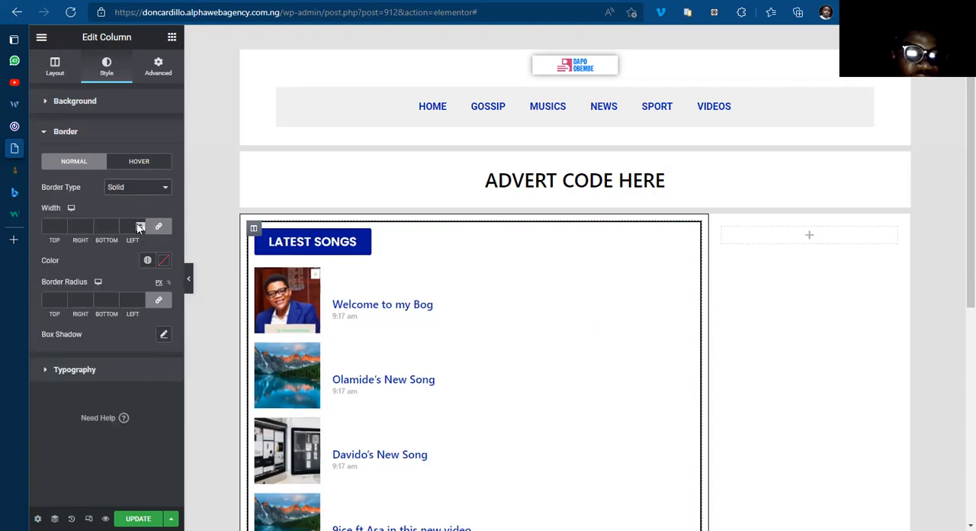
click(139, 225)
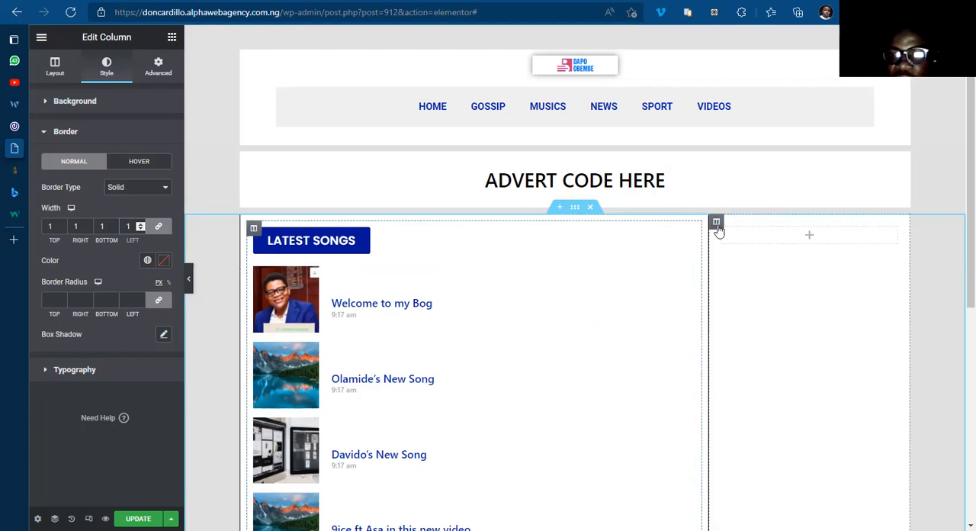
Step: Give the 30% sidebar column a solid border with unlinked widths: top 1, right 1, bottom 1 and left 0, consulting the 042Jam homepage
click(716, 222)
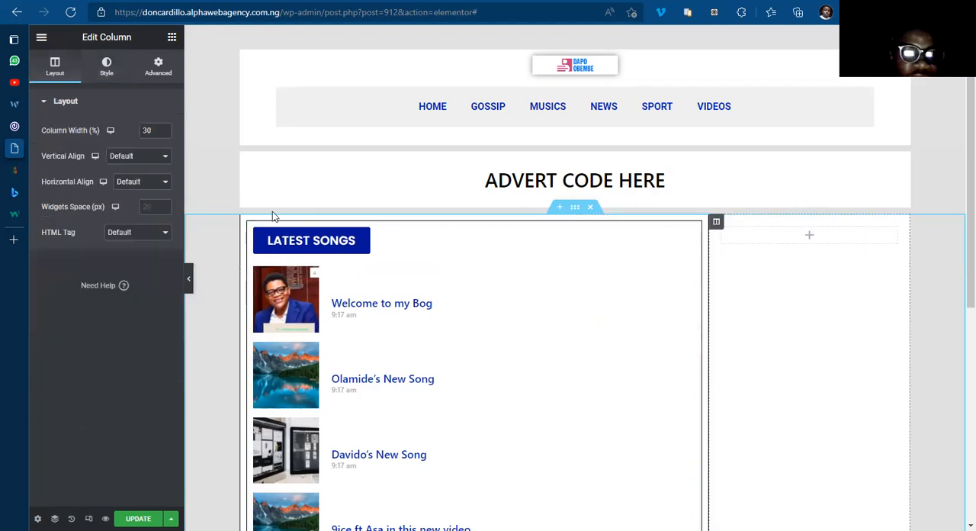
click(106, 69)
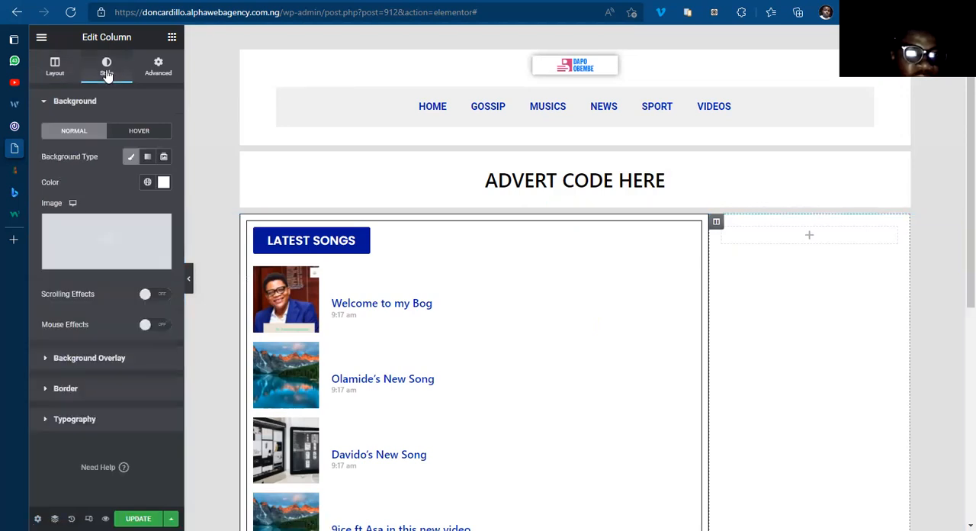
click(66, 389)
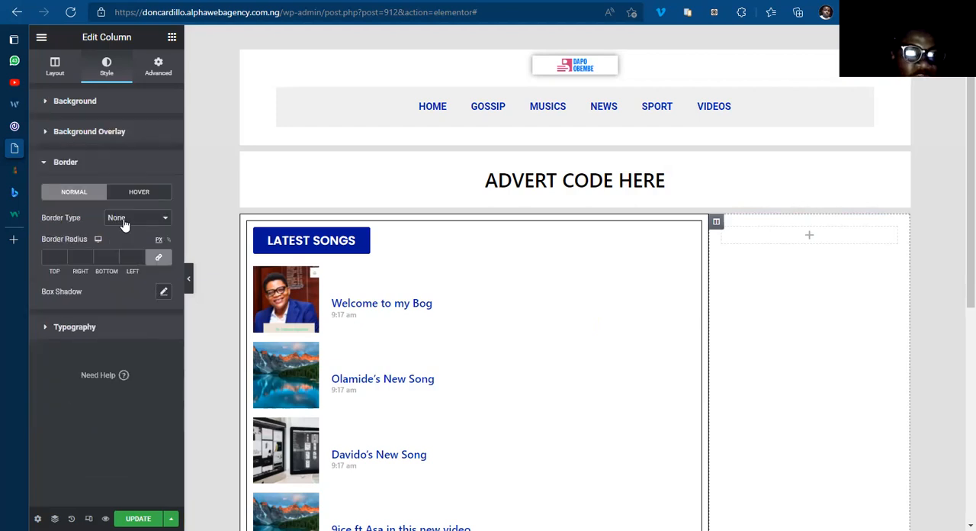
click(123, 243)
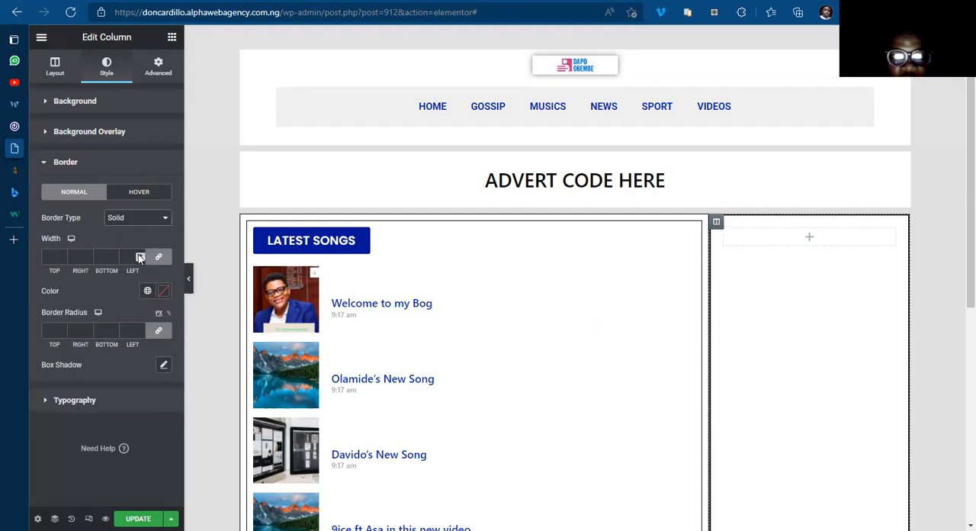
click(155, 259)
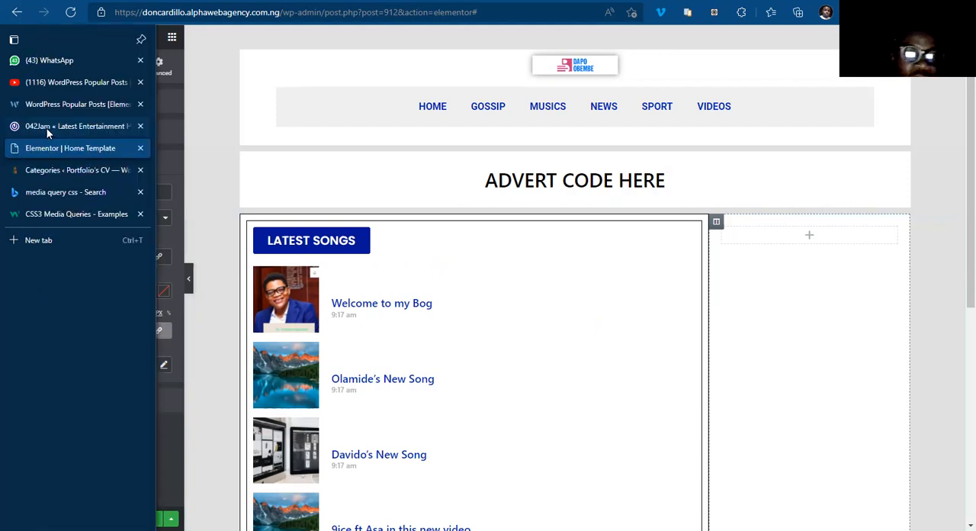
click(46, 128)
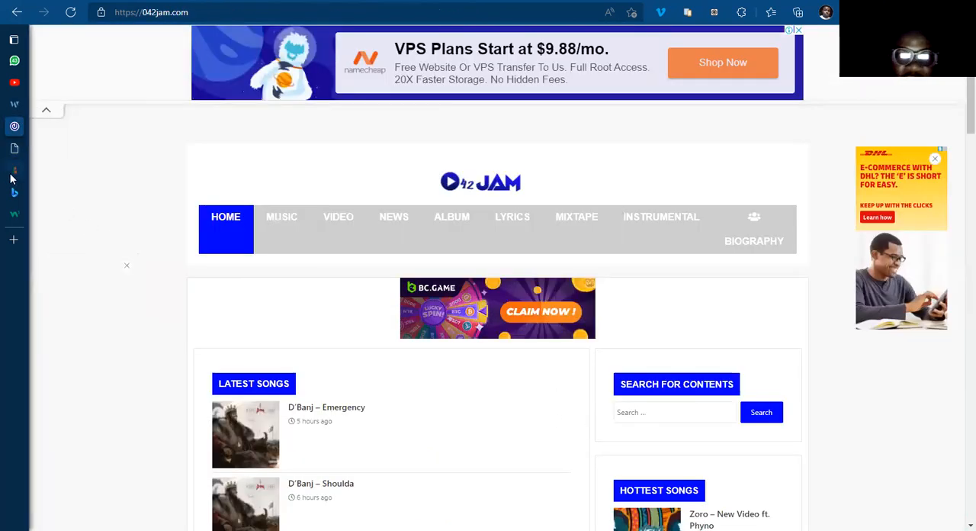
mouse_move(10, 178)
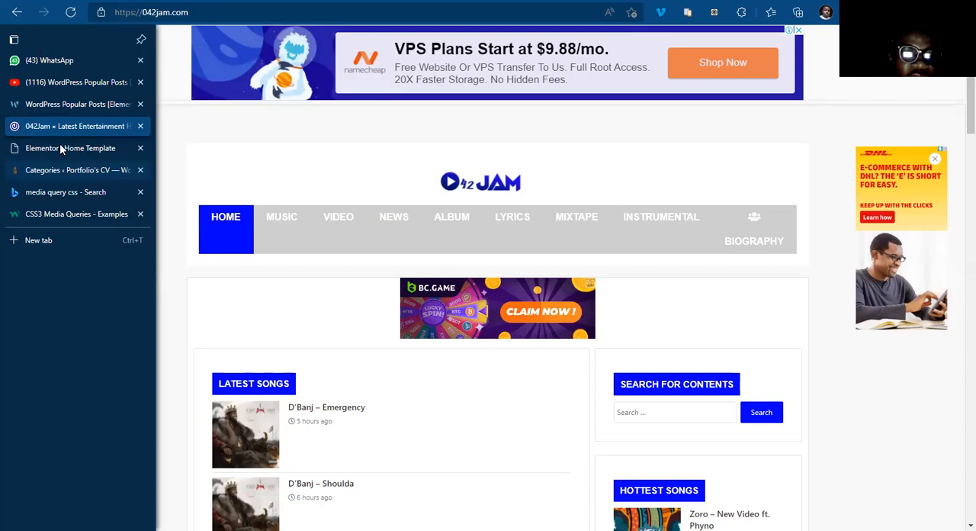
click(61, 147)
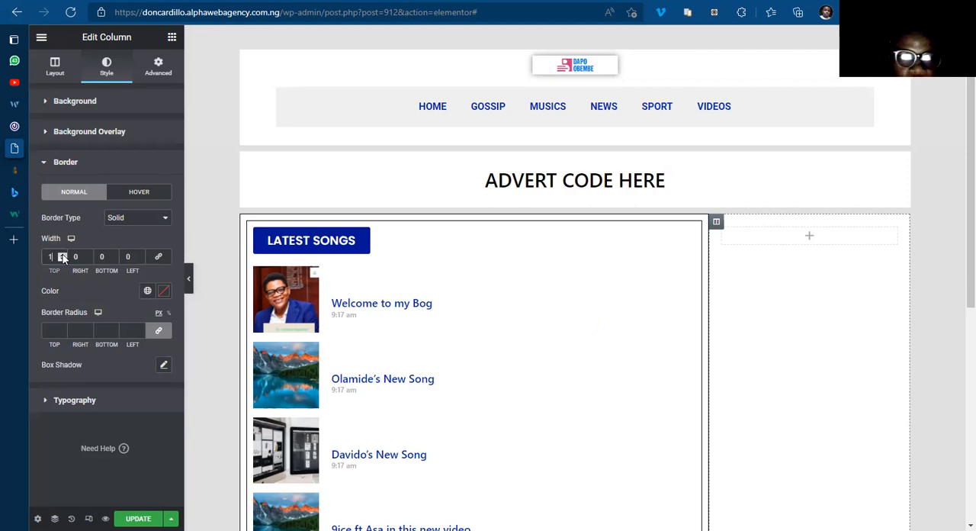
click(113, 255)
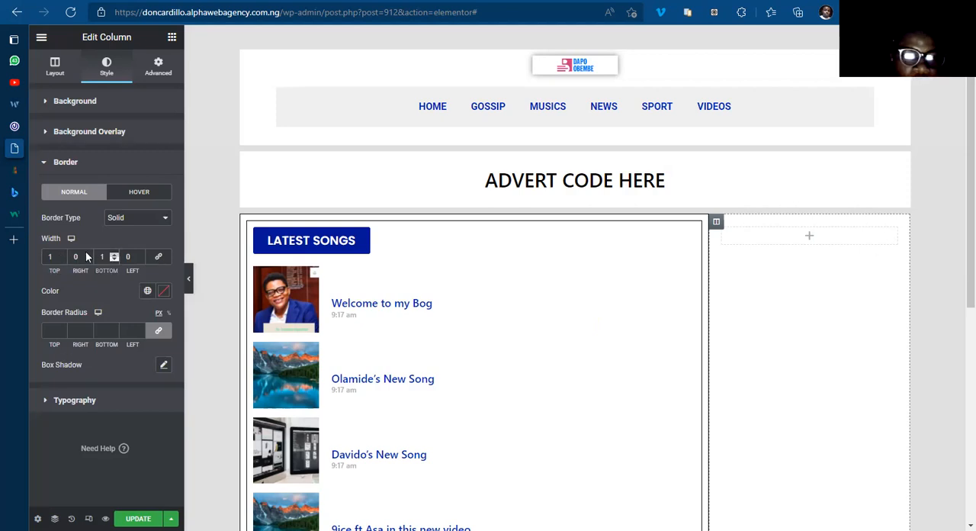
click(88, 255)
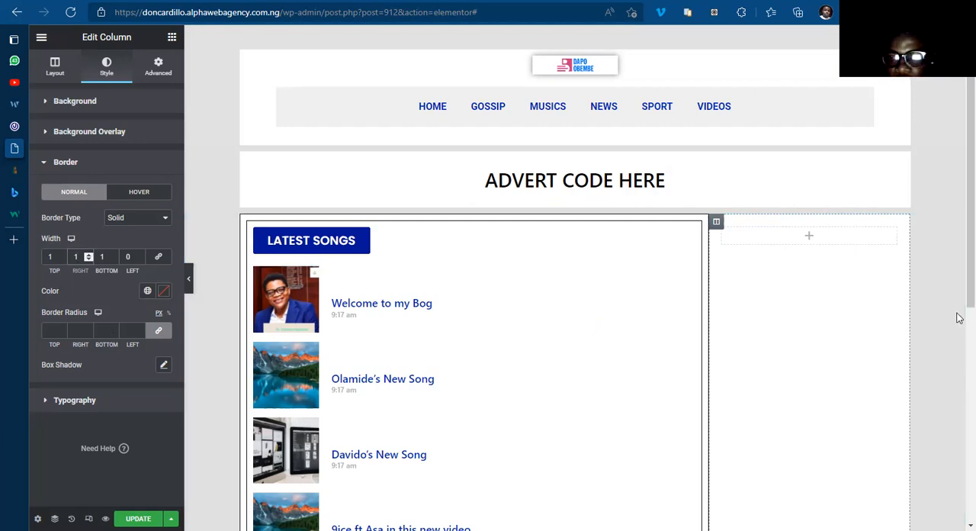
Step: Give the empty inner column inside the sidebar a solid border with width 1 on all sides
scroll(959, 285, down, 1)
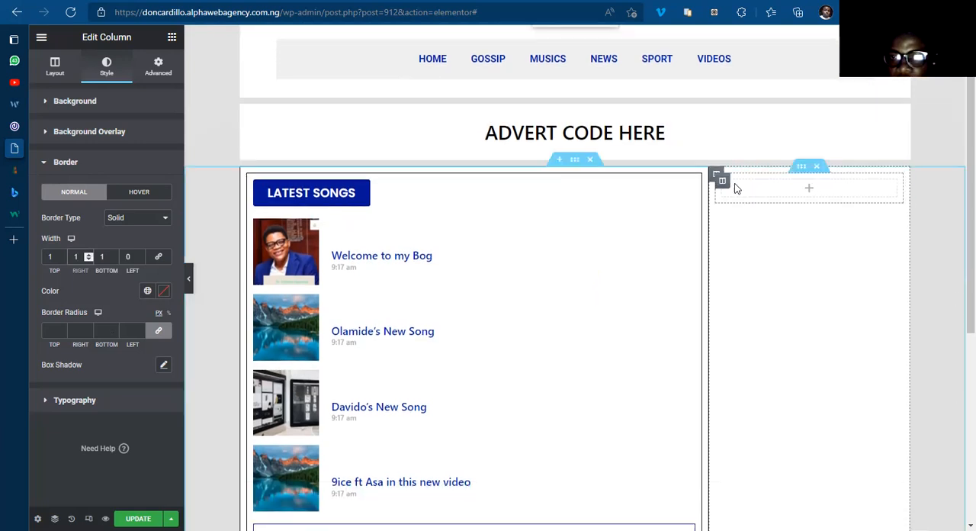
click(723, 183)
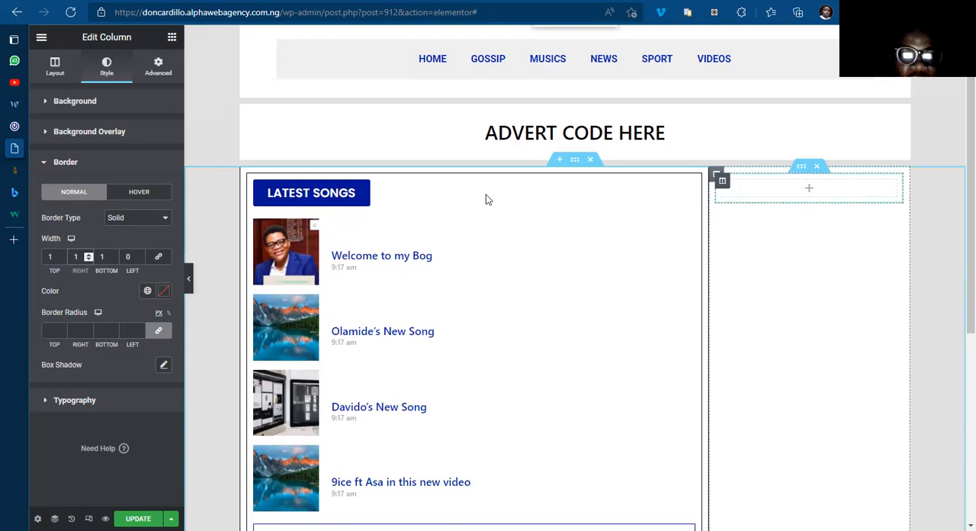
click(156, 68)
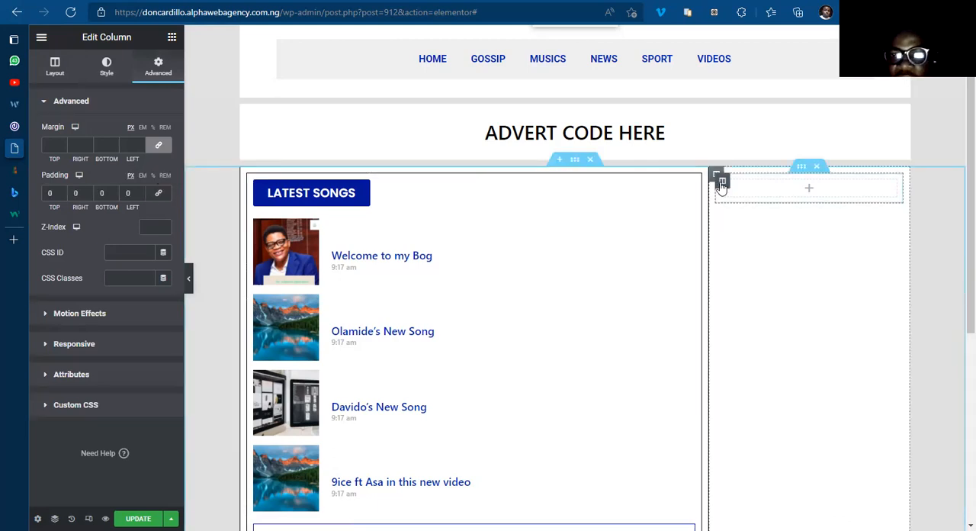
click(106, 69)
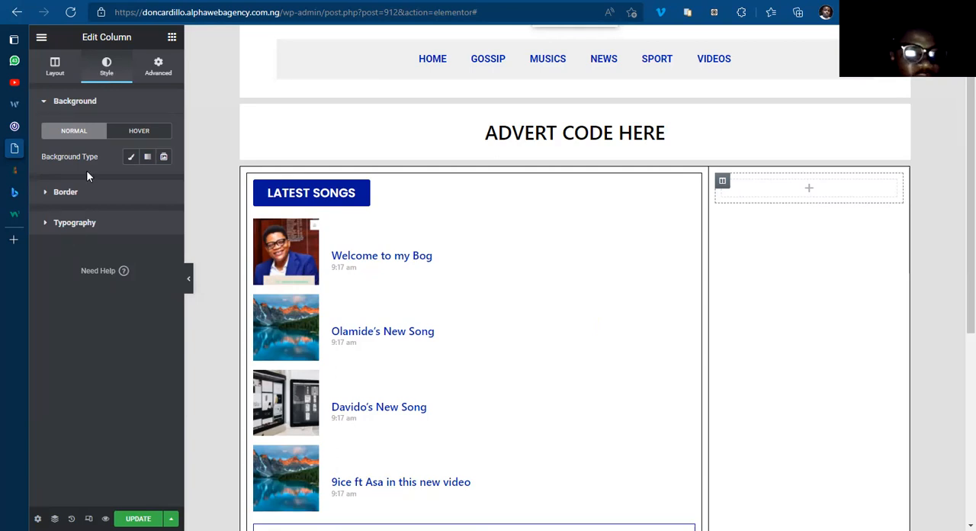
click(73, 193)
click(135, 188)
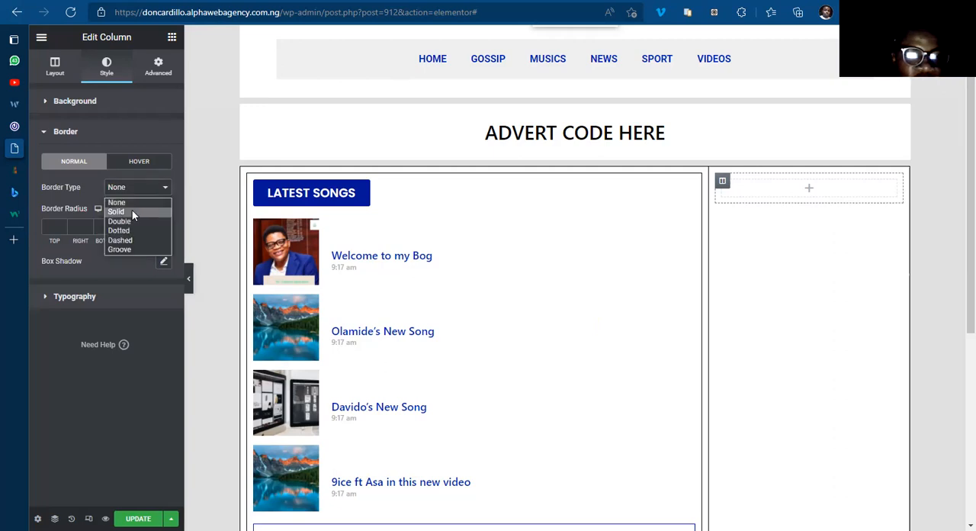
click(132, 211)
click(139, 227)
text(1)
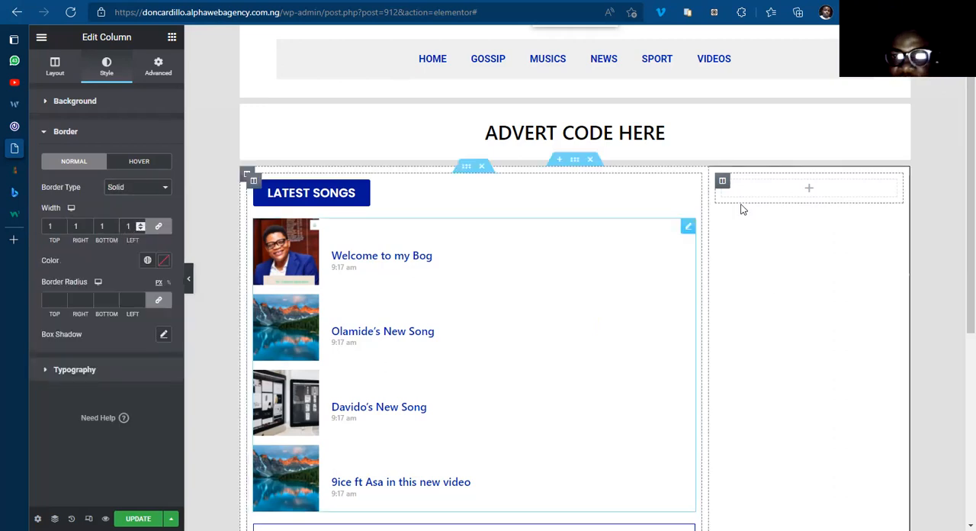
scroll(959, 292, down, 1)
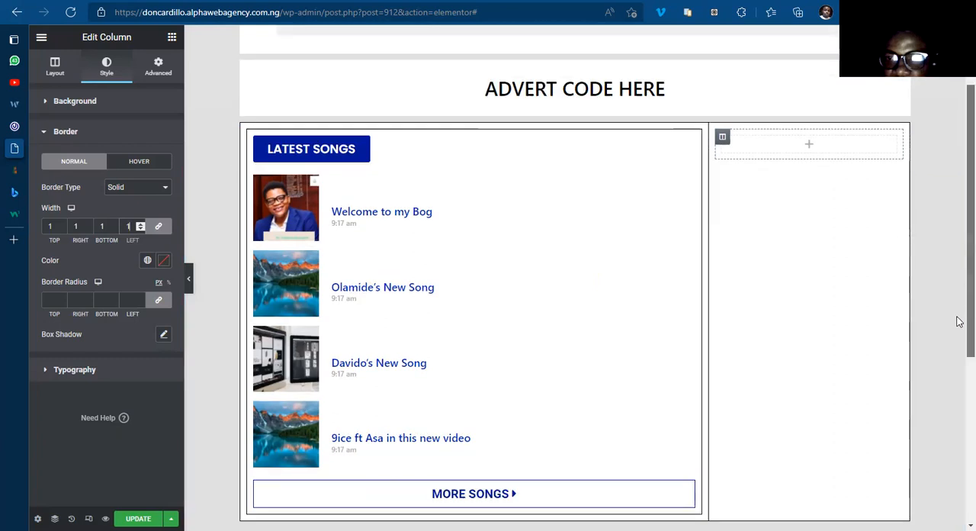
scroll(959, 295, up, 1)
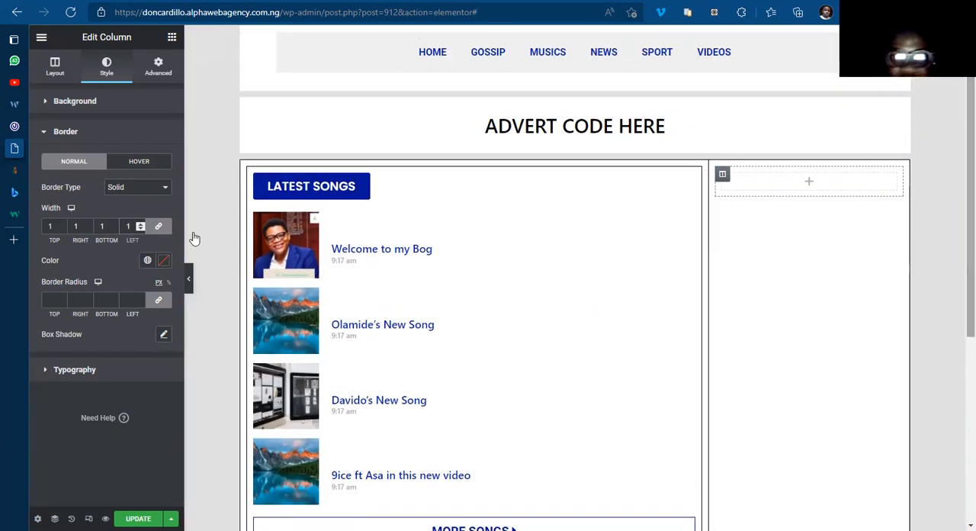
Step: Compare the bordered section with the 042Jam homepage and return to the Home Template's widget list
click(26, 125)
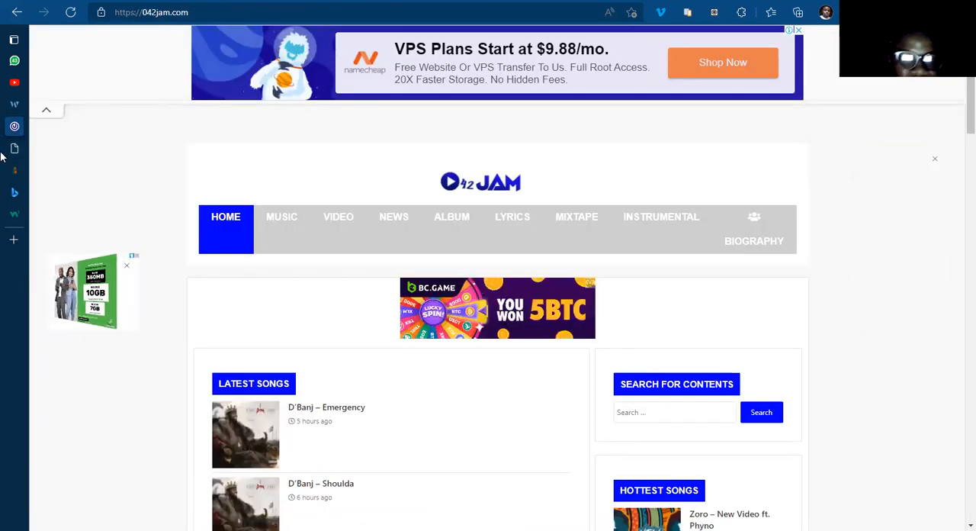
mouse_move(55, 144)
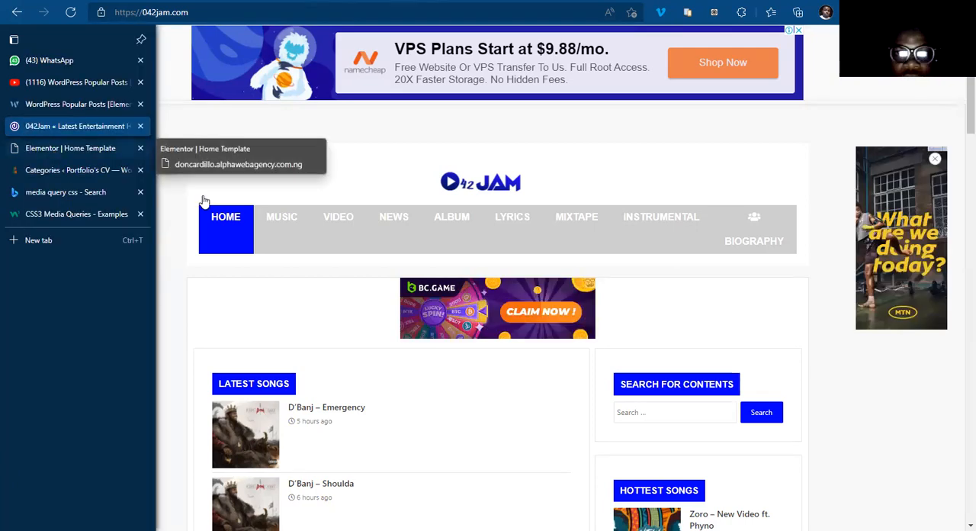
click(54, 151)
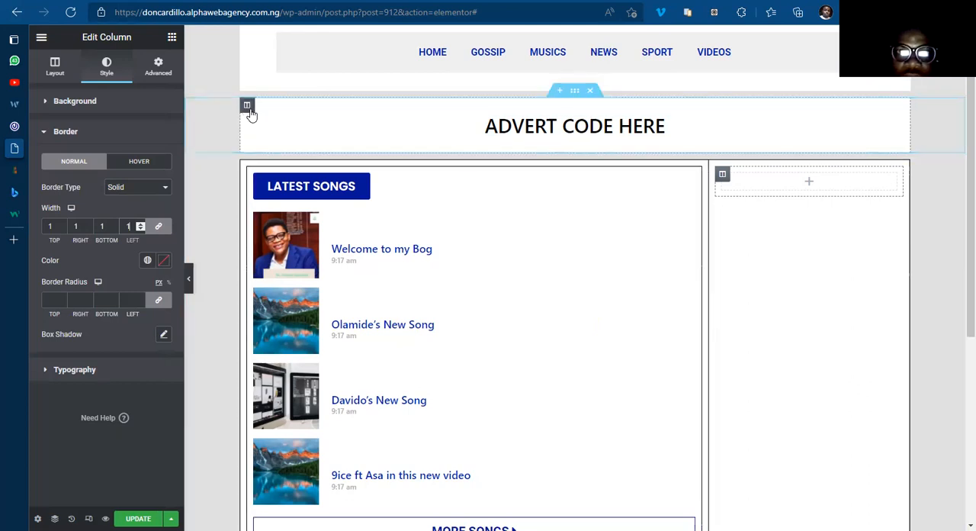
drag(303, 119, 431, 145)
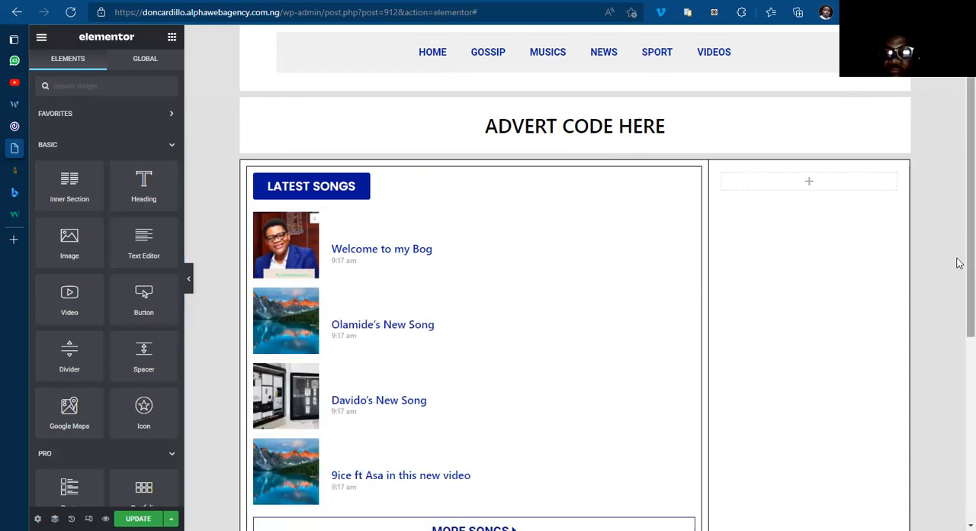
Step: Unlink the border widths of the main column holding the songs list and set its right border width to 0
scroll(957, 281, down, 1)
scroll(707, 174, up, 1)
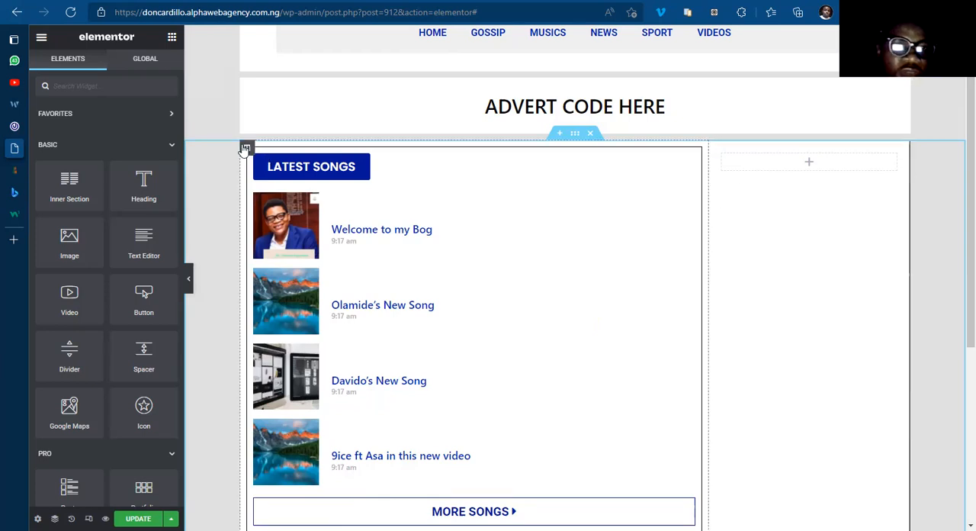
click(245, 149)
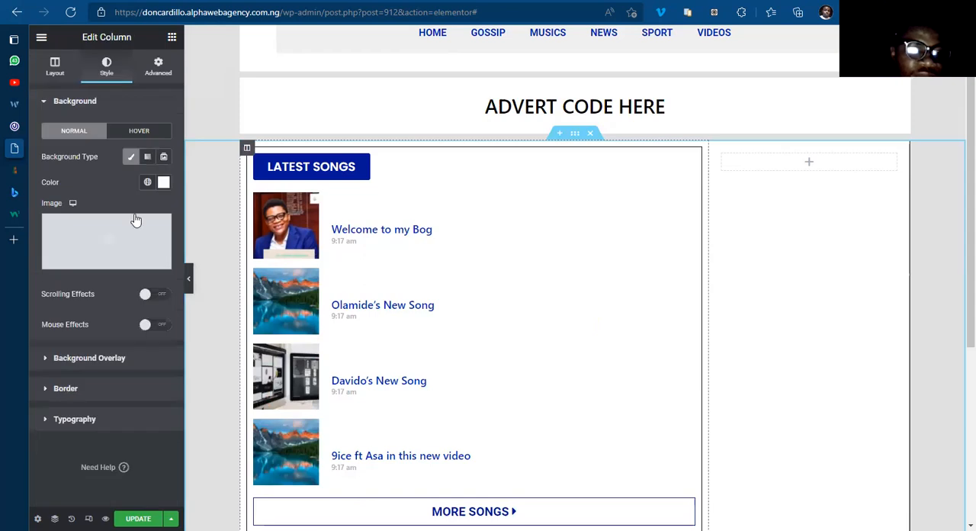
click(65, 387)
click(157, 257)
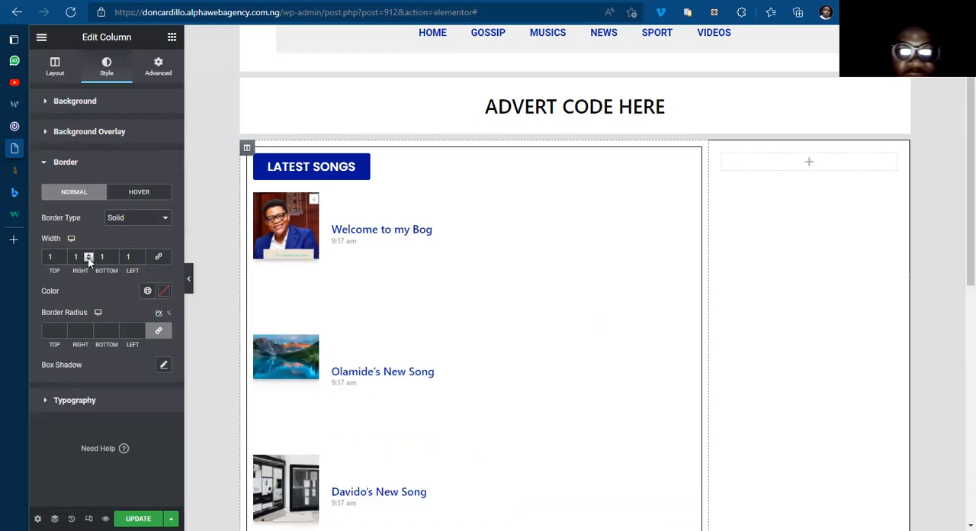
click(88, 260)
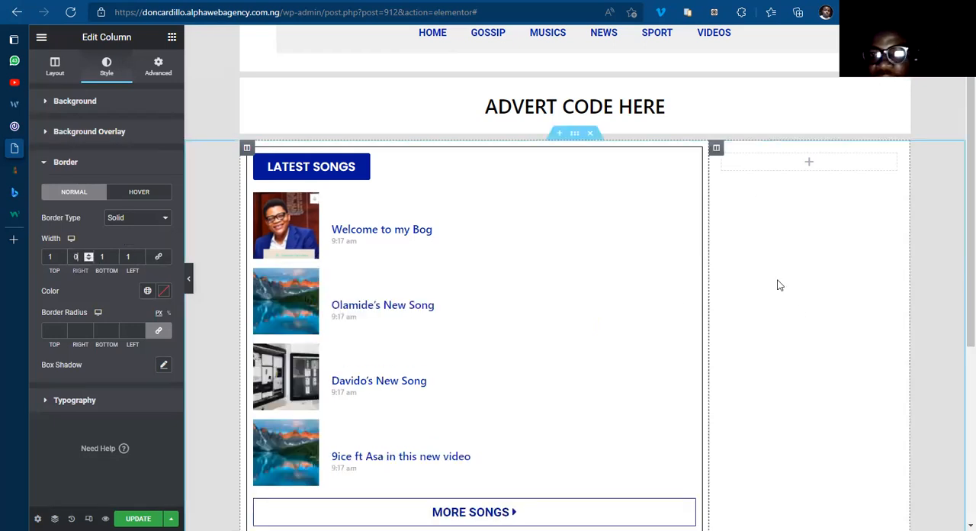
Step: Check the border settings of the sidebar's empty inner column and save the template
click(399, 106)
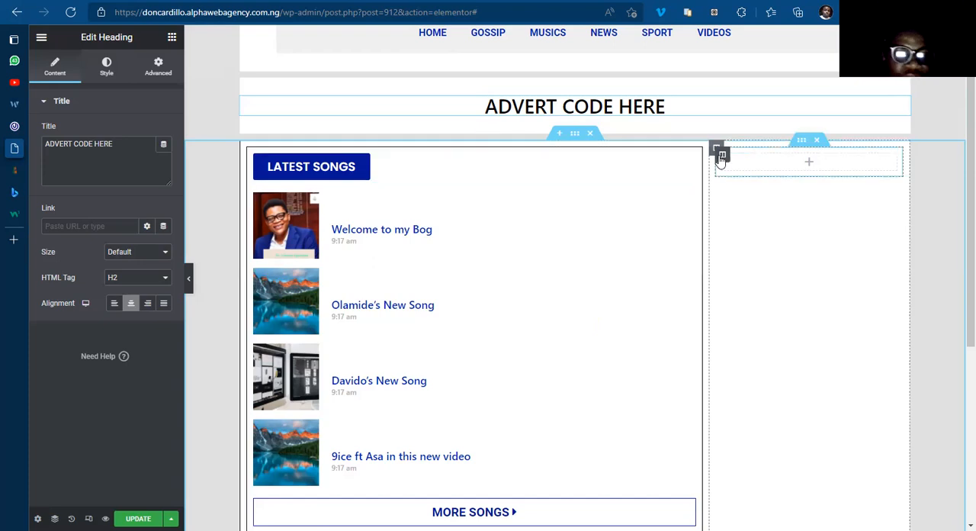
click(67, 192)
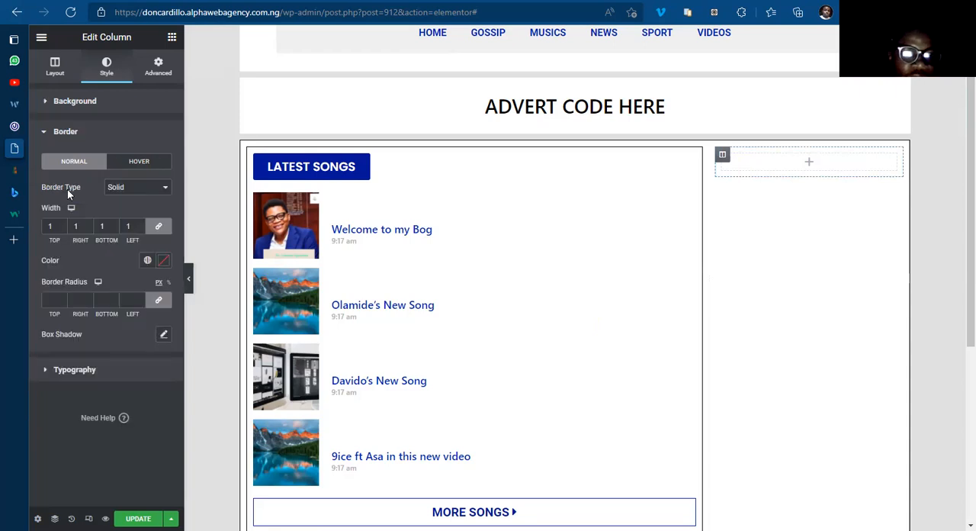
click(166, 517)
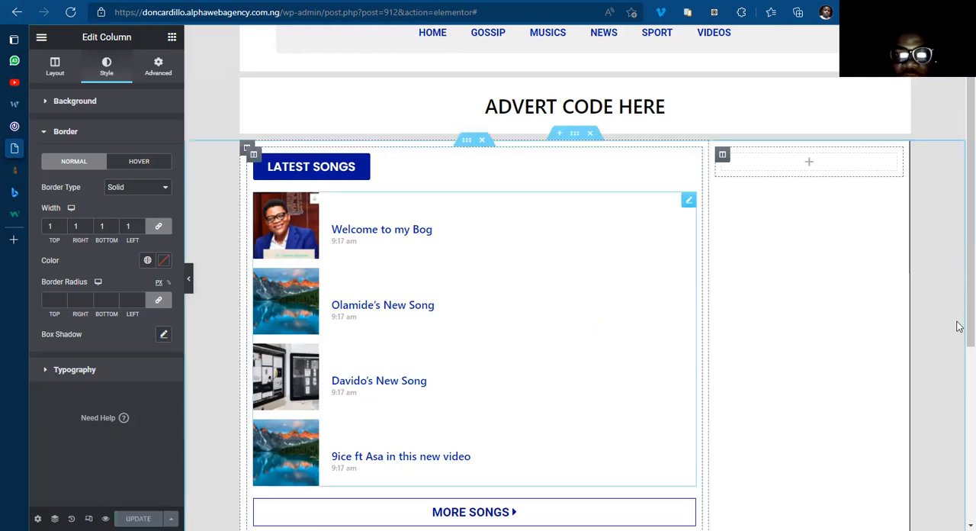
Step: Duplicate the Latest Songs inner section twice so that three copies are stacked in the main column
scroll(958, 327, down, 2)
scroll(958, 277, up, 1)
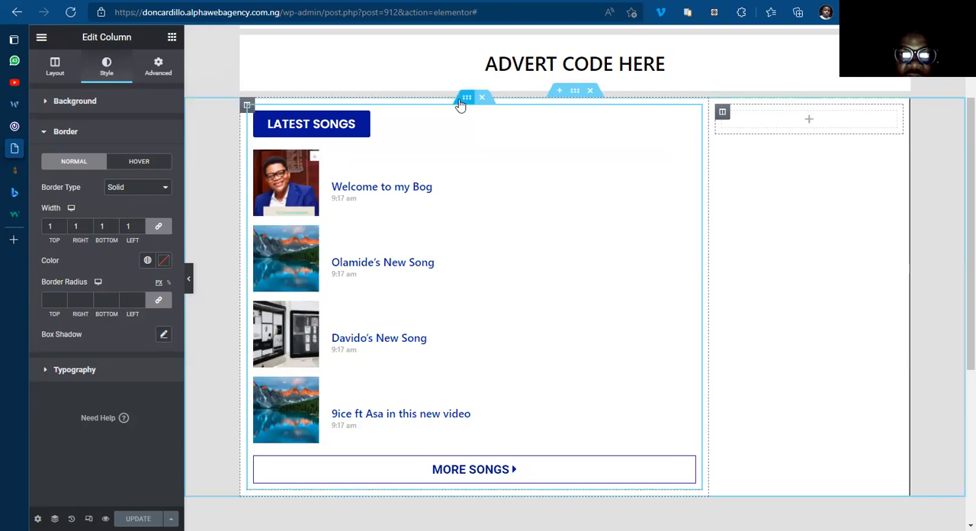
right_click(488, 133)
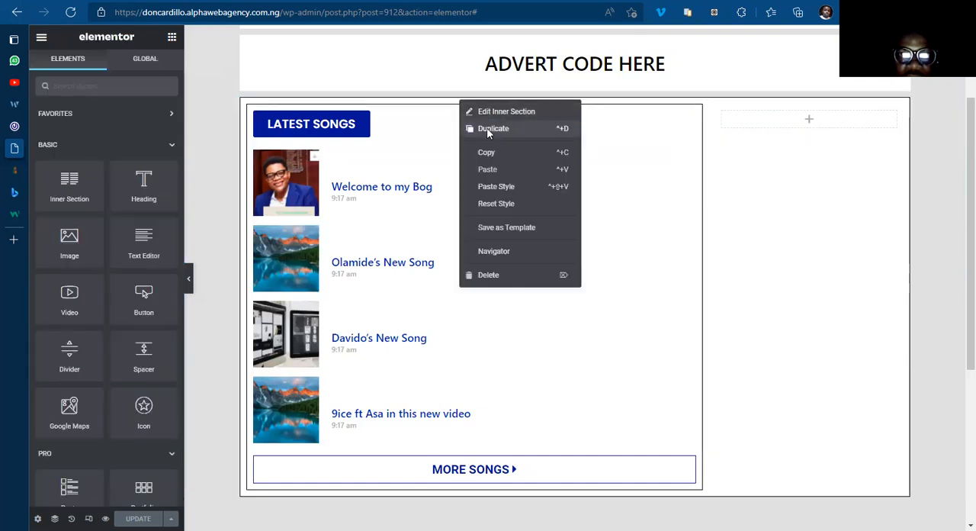
click(488, 128)
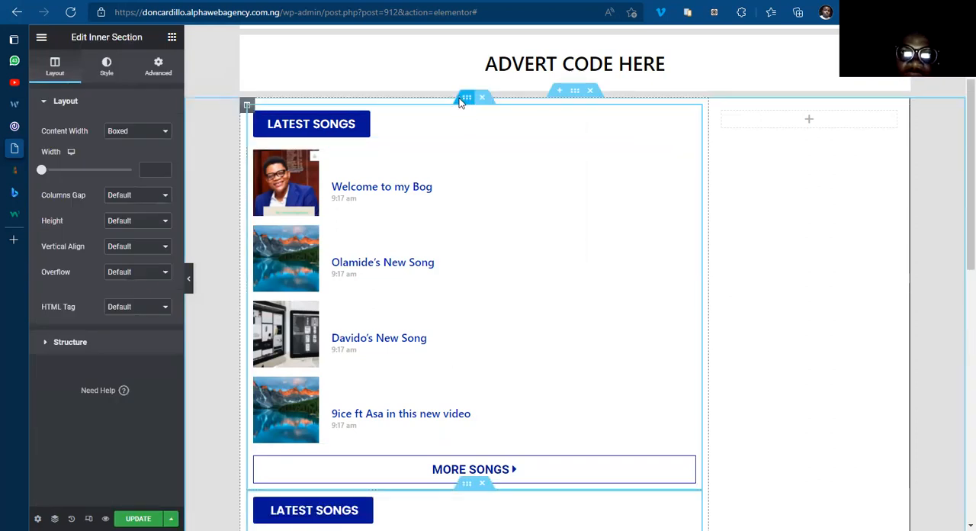
right_click(461, 102)
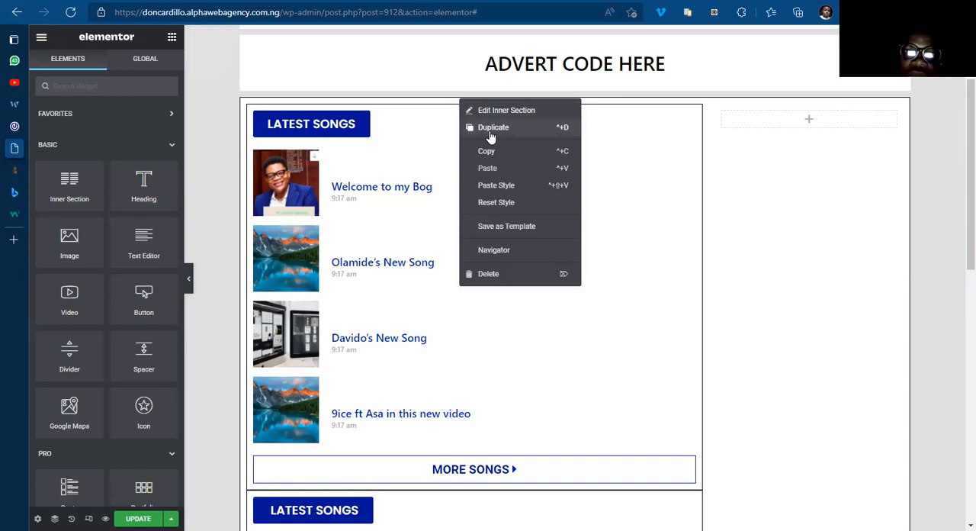
click(489, 128)
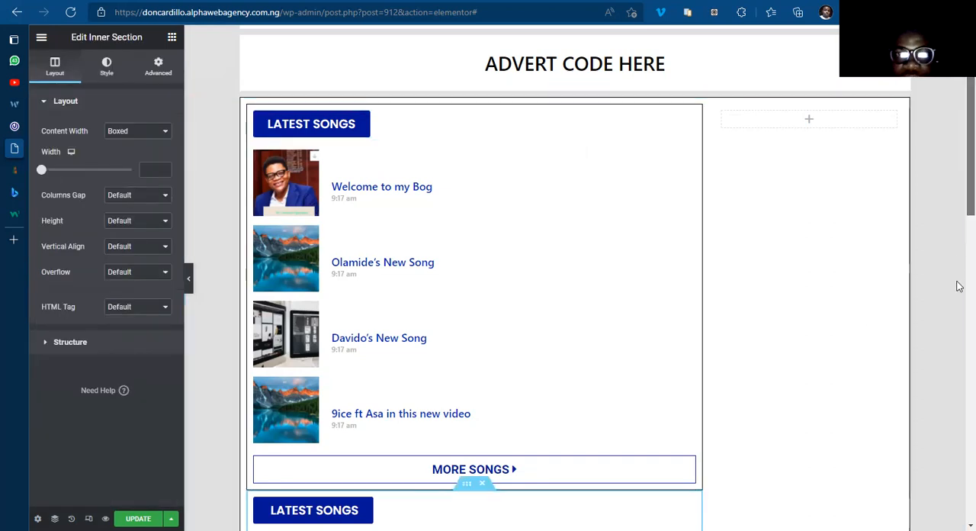
Step: Change the heading button text of the second songs section to Latest News
scroll(470, 175, down, 5)
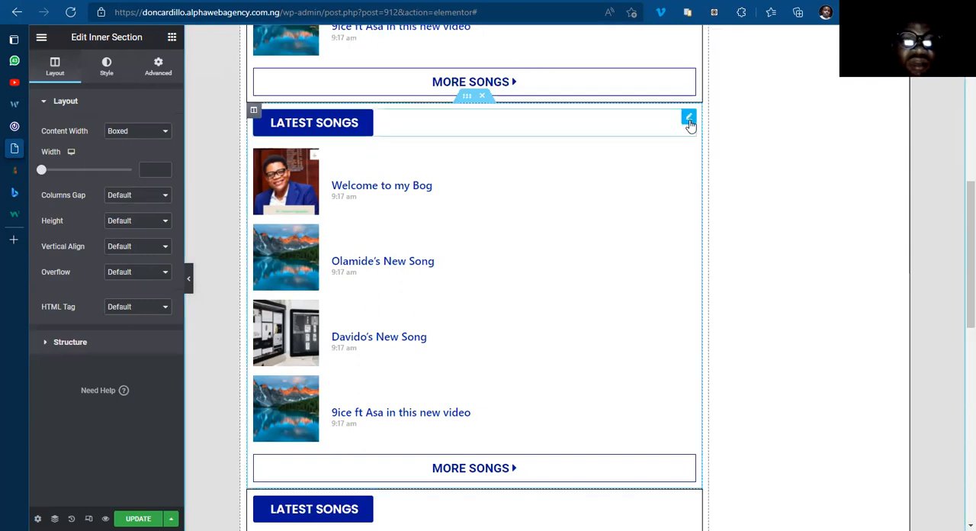
double_click(151, 157)
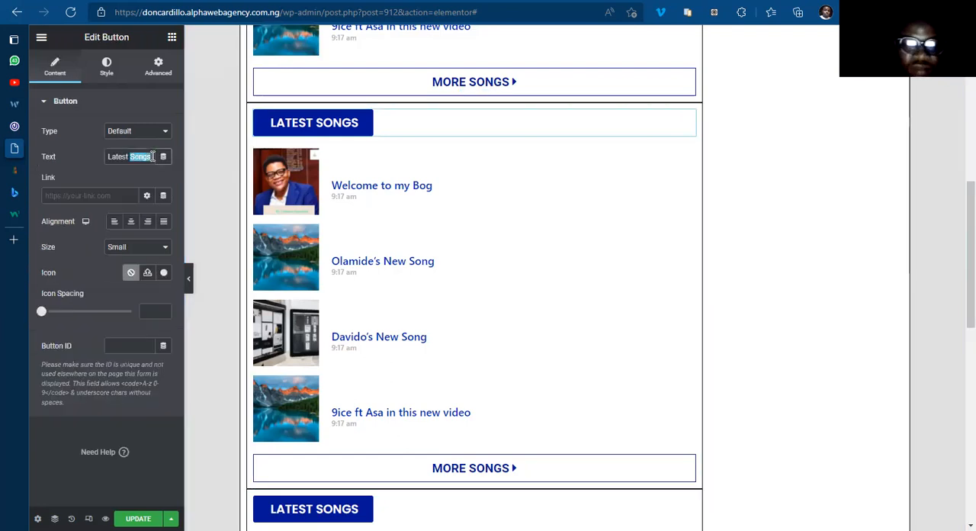
text(N)
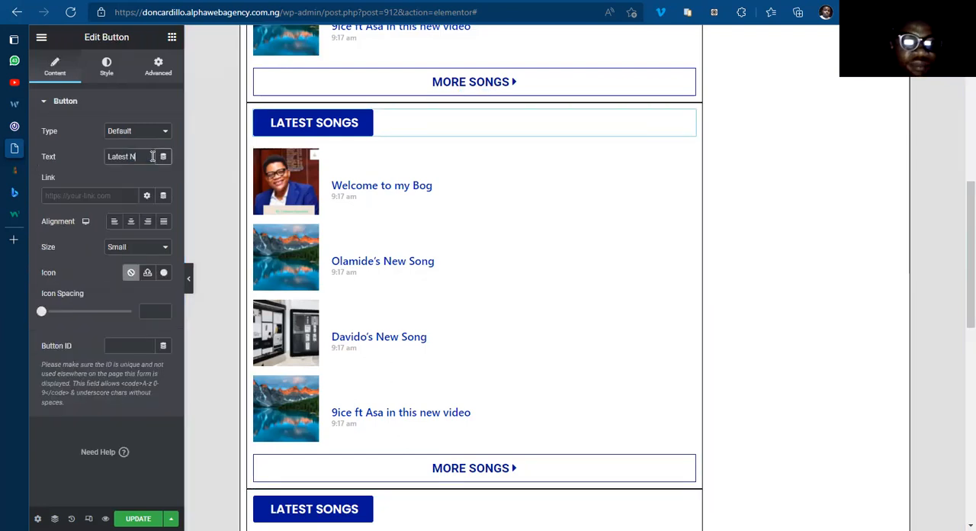
text(ews)
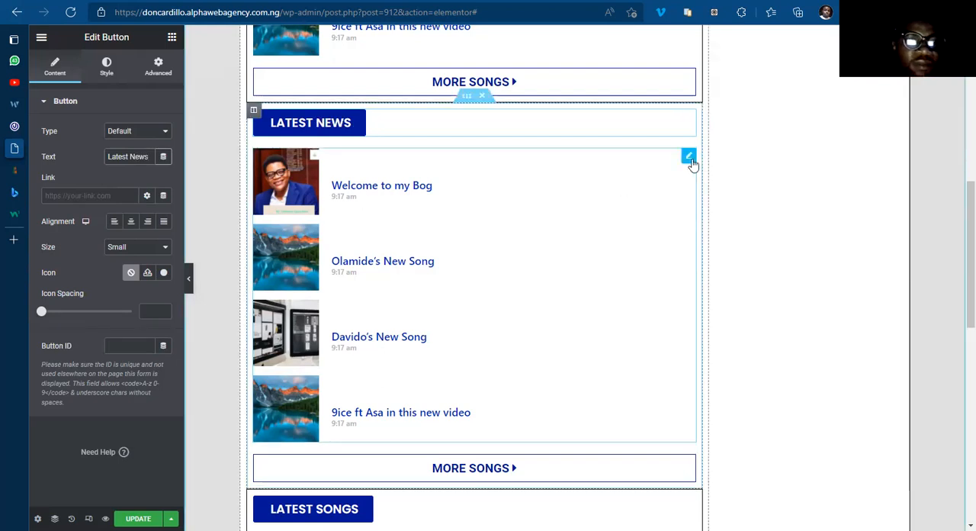
Step: In the query of the Latest News posts list, replace the Musics category term with Categories: News
click(689, 157)
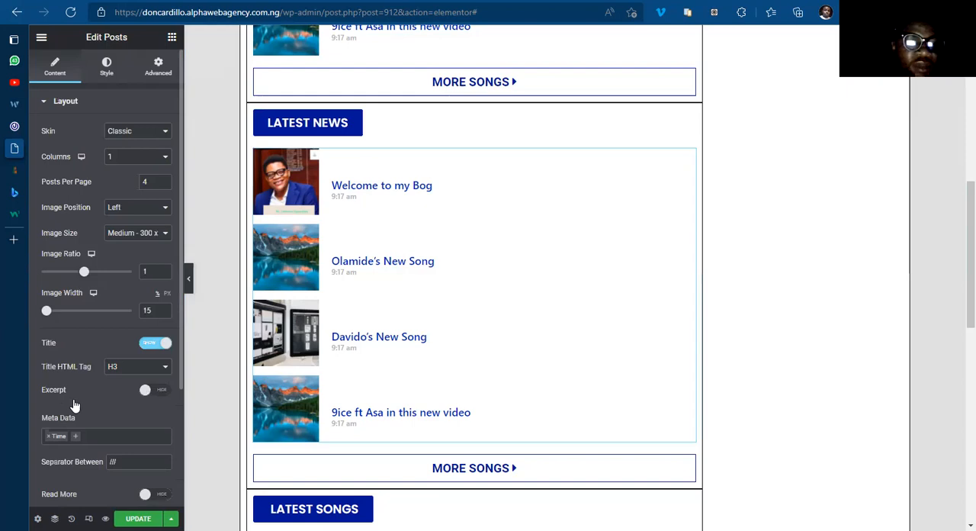
scroll(69, 392, down, 2)
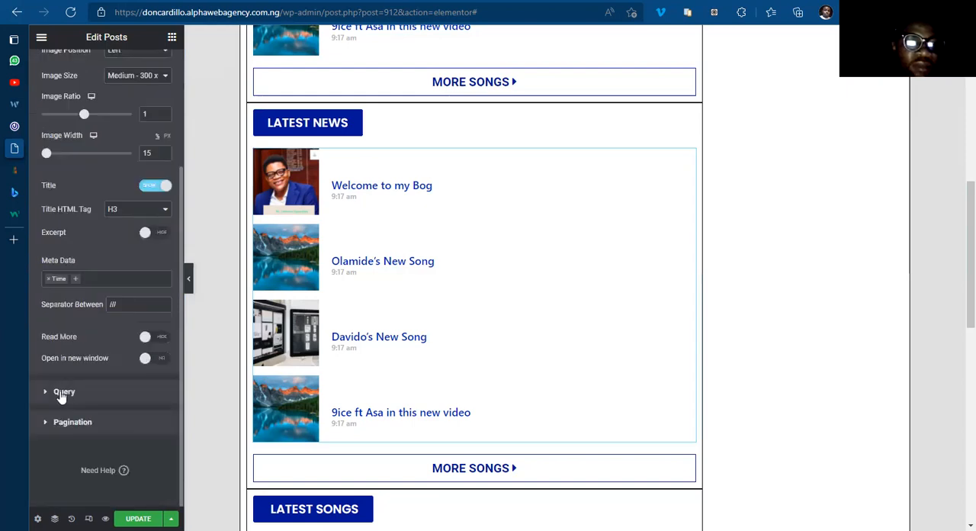
click(63, 392)
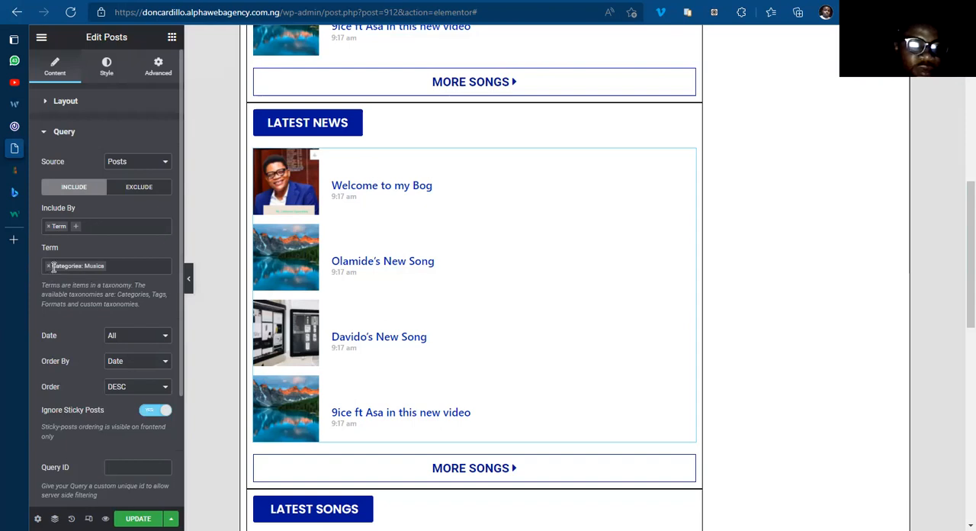
click(49, 265)
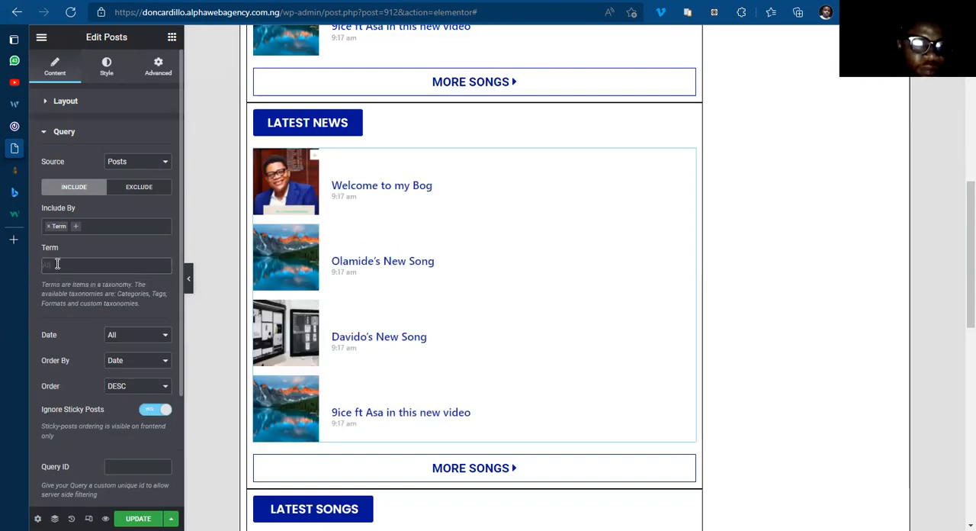
text(news)
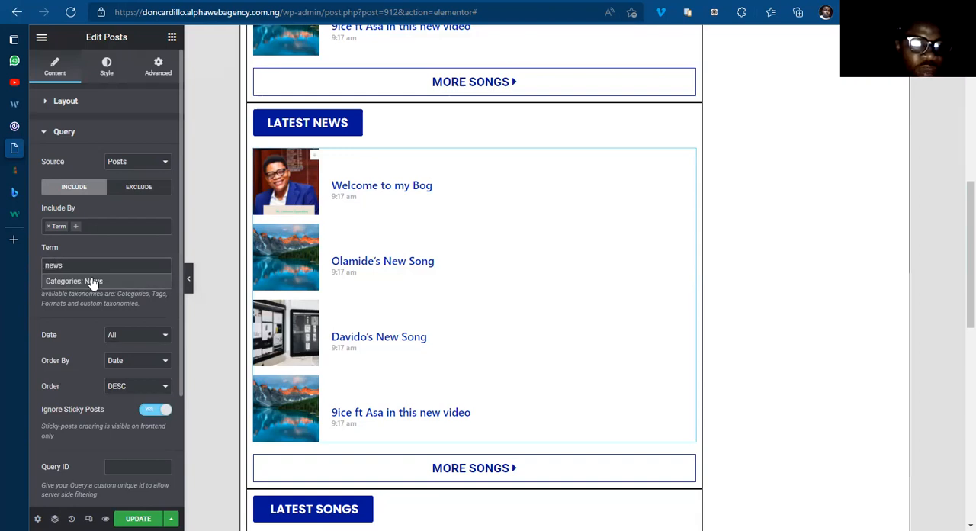
key(Return)
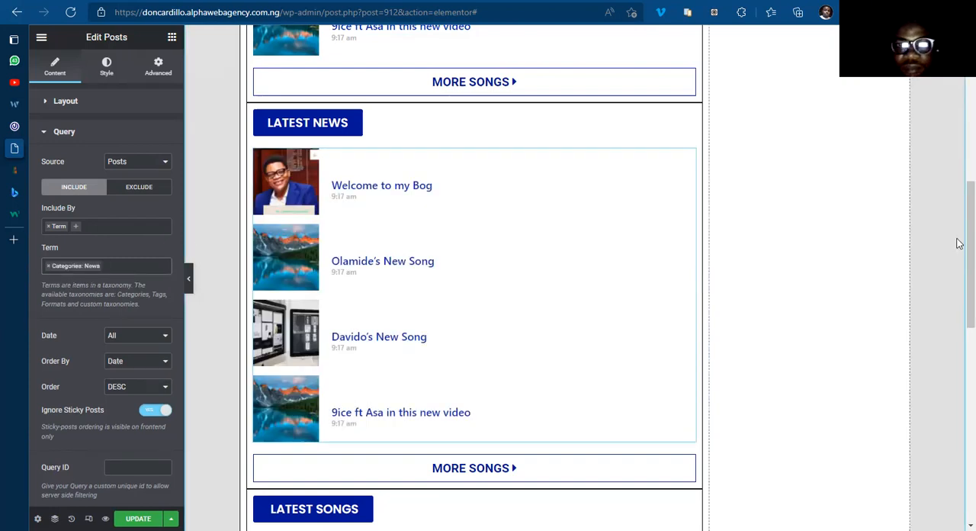
Step: Change the text of the button below the Latest News posts list to More News
scroll(959, 267, down, 2)
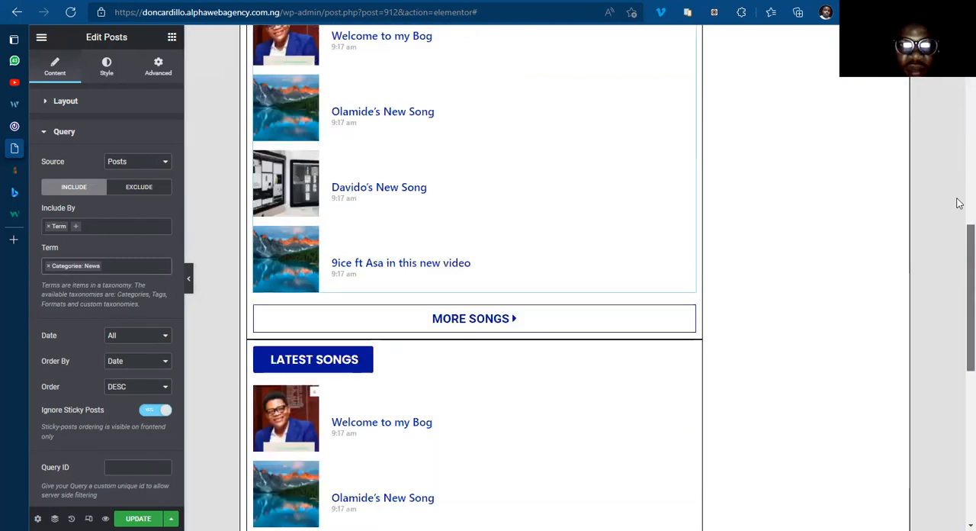
scroll(958, 214, up, 2)
scroll(958, 174, up, 1)
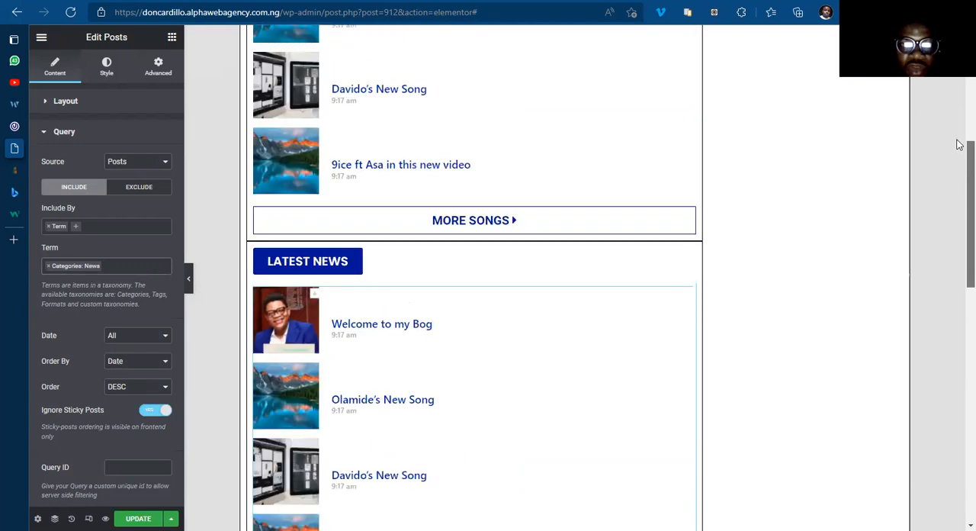
scroll(961, 229, down, 1)
scroll(625, 342, down, 3)
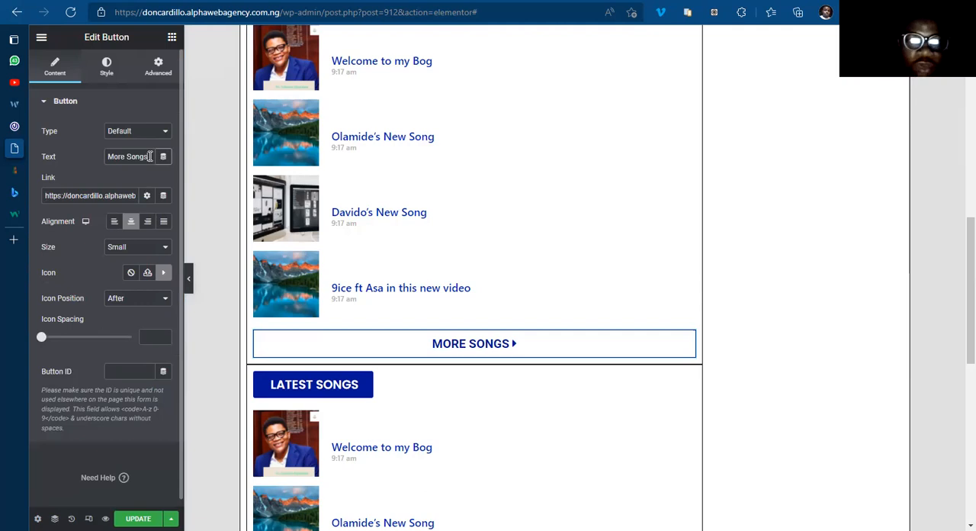
click(150, 156)
key(BackSpace)
key(BackSpace)
key(BackSpace)
key(BackSpace)
key(BackSpace)
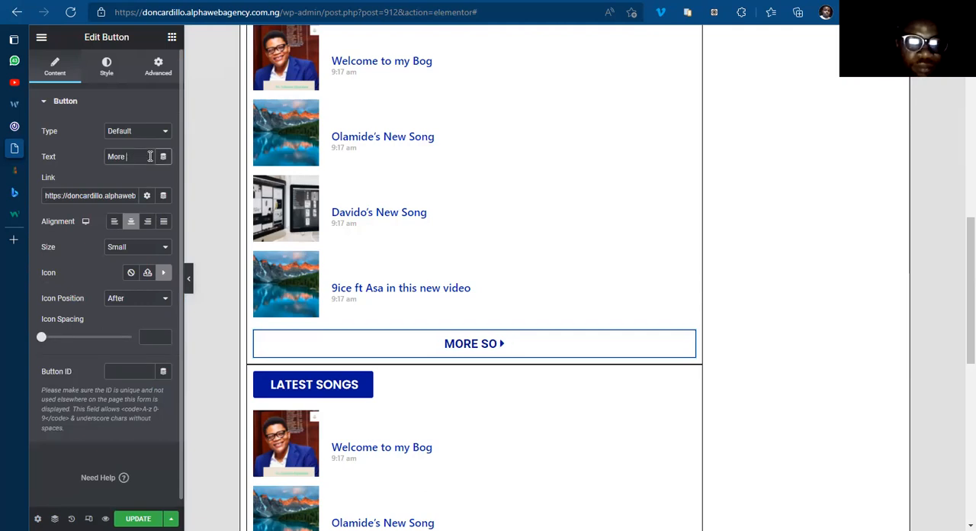
text(News)
Step: Copy the News category's view link from the WordPress Categories page and set it as the More News button's link
click(20, 168)
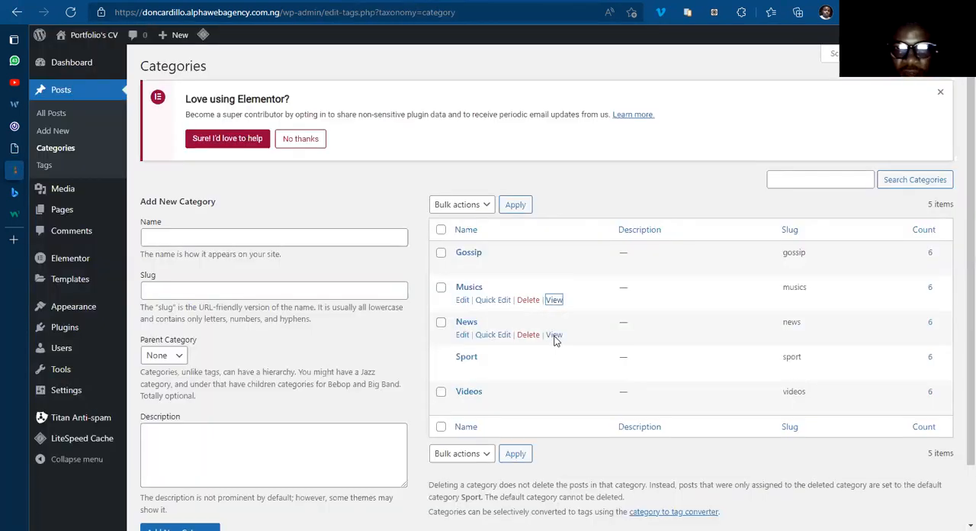
right_click(554, 336)
click(591, 216)
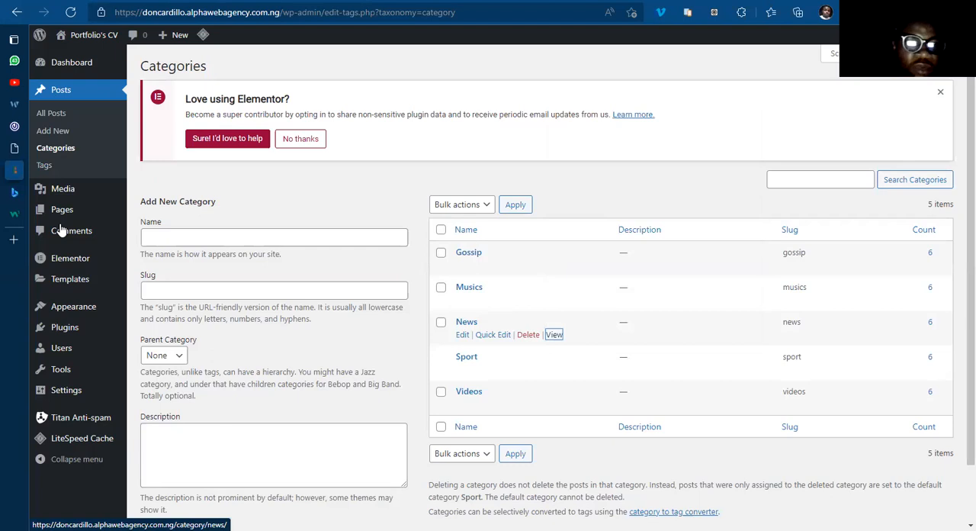
click(17, 149)
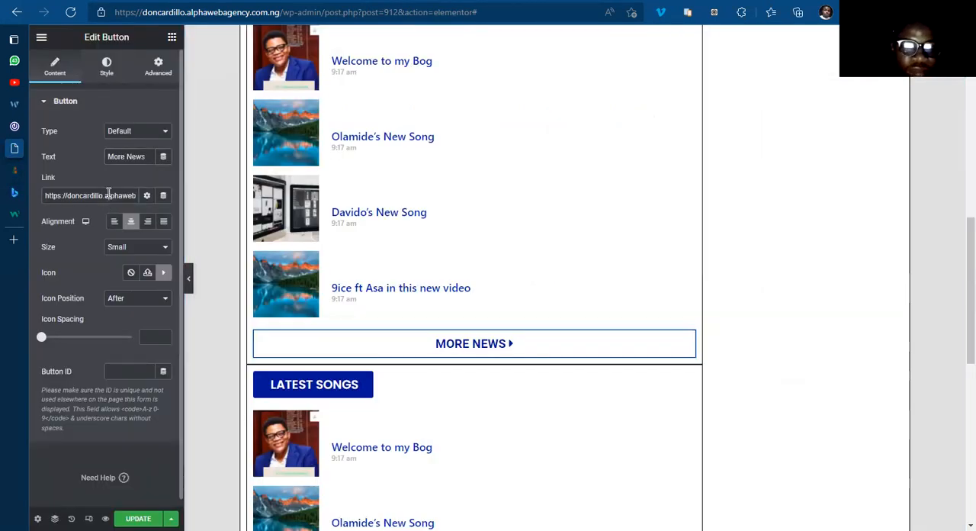
triple_click(108, 195)
key(ctrl+v)
click(413, 315)
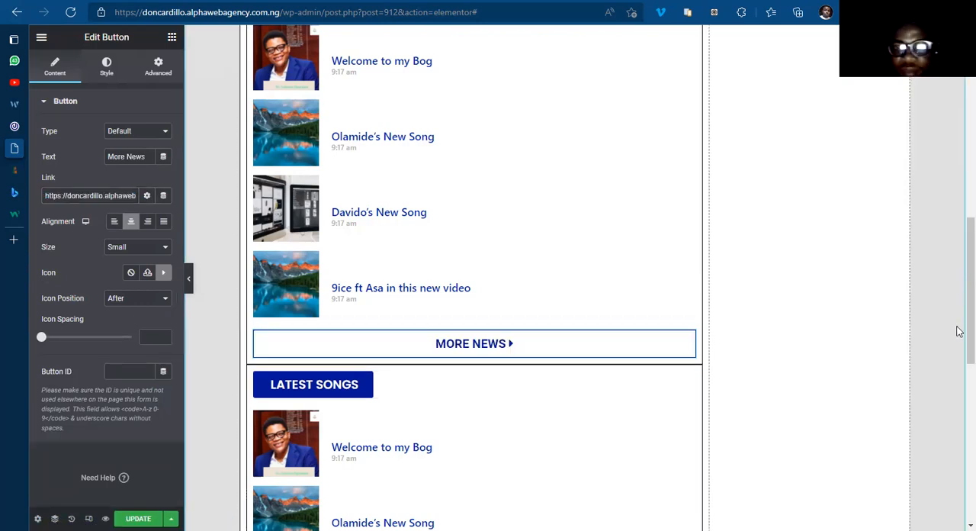
Step: Switch to the 042Jam site and examine the category sections that follow its Latest News list
scroll(959, 331, down, 4)
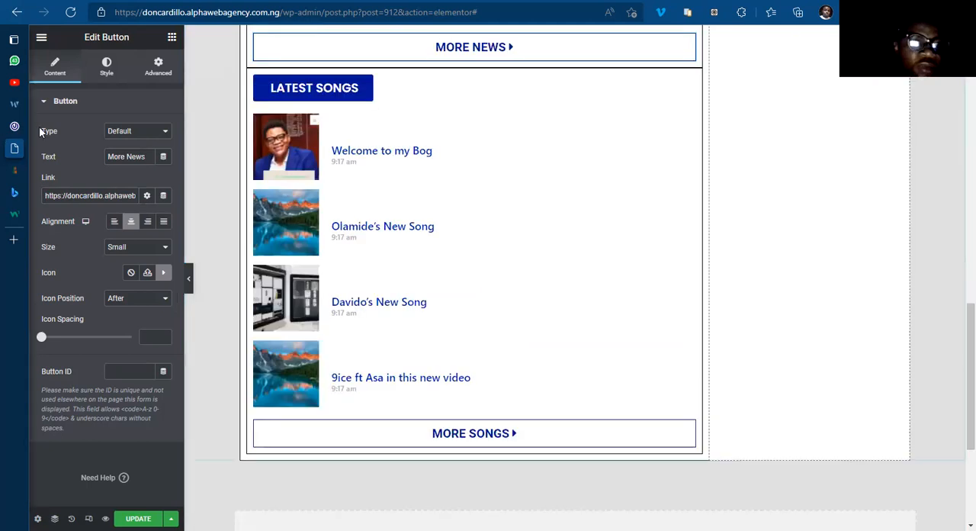
click(13, 126)
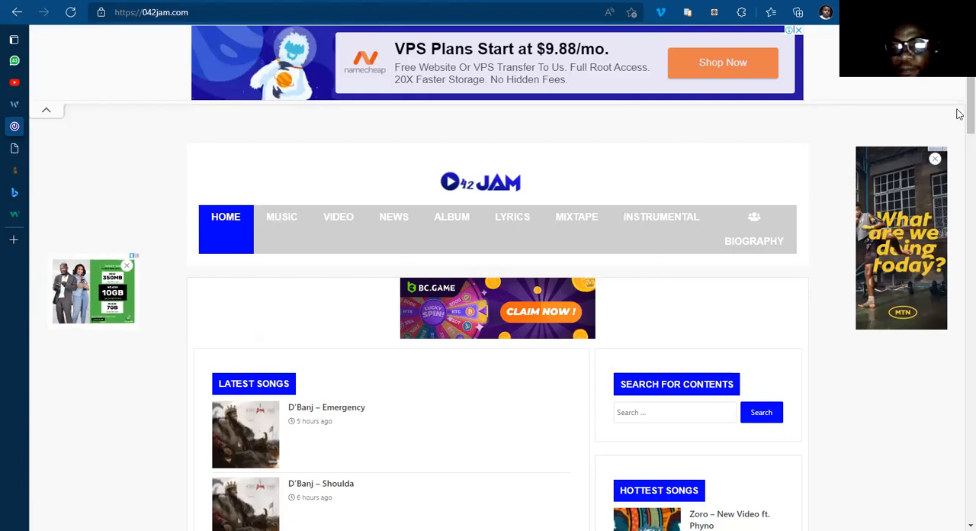
scroll(959, 235, down, 8)
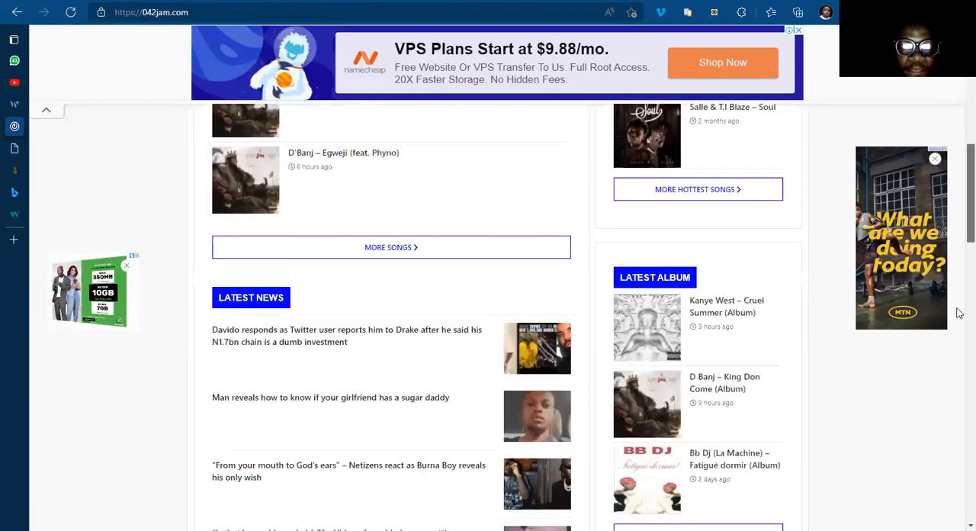
scroll(957, 311, down, 8)
scroll(960, 334, down, 1)
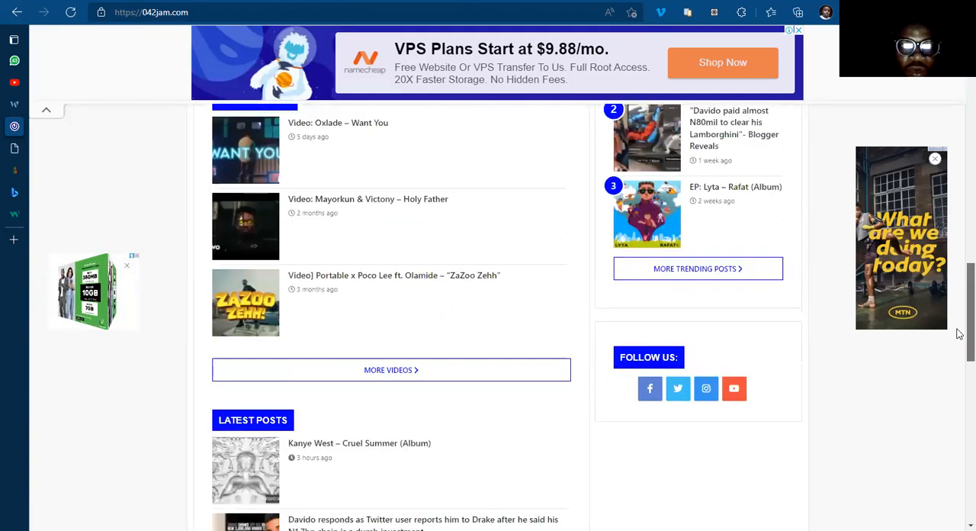
scroll(959, 334, up, 1)
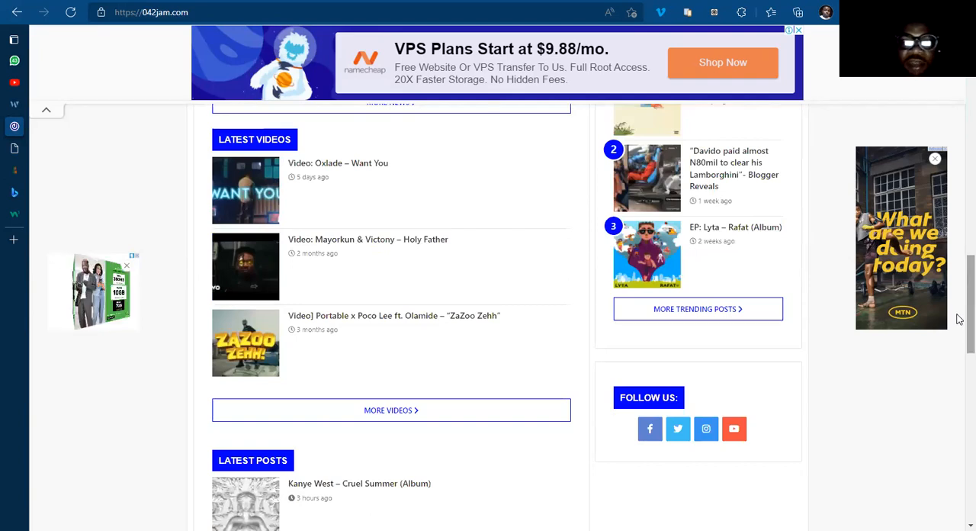
scroll(959, 313, down, 1)
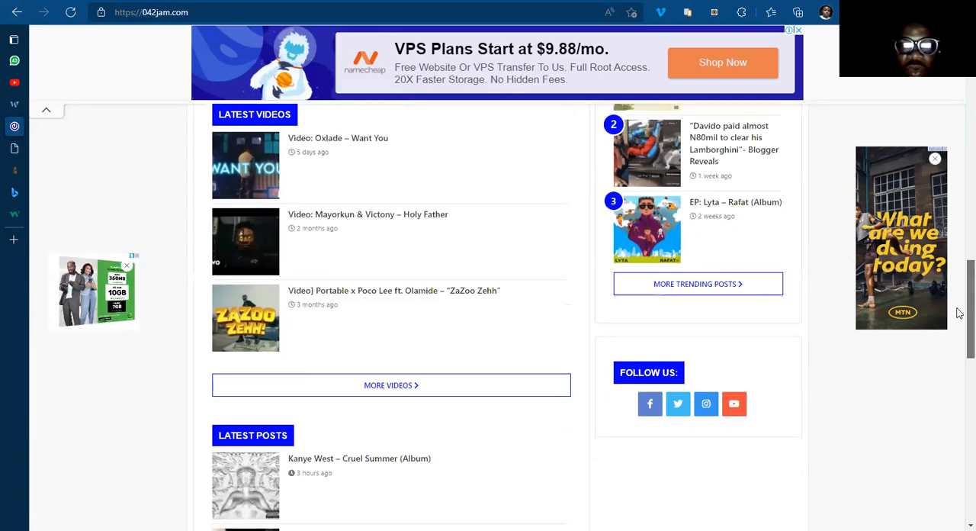
scroll(959, 305, up, 2)
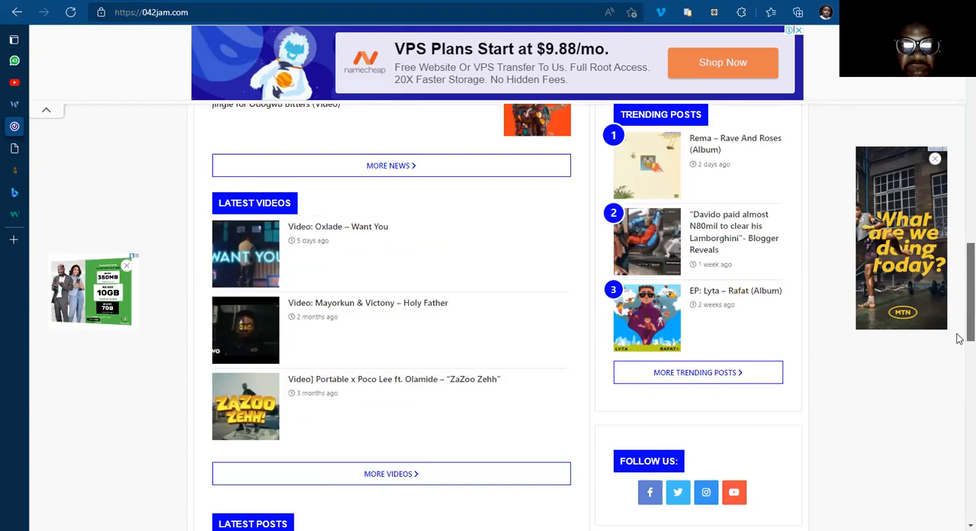
scroll(958, 377, down, 5)
scroll(958, 279, down, 4)
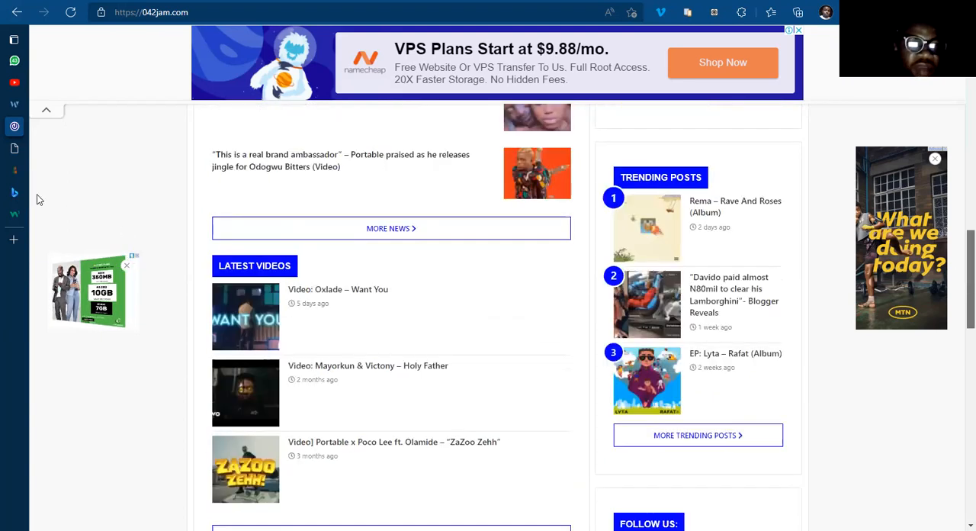
scroll(27, 175, down, 1)
Step: Return to the Elementor home template and duplicate the Latest Songs inner section below the news section
mouse_move(74, 161)
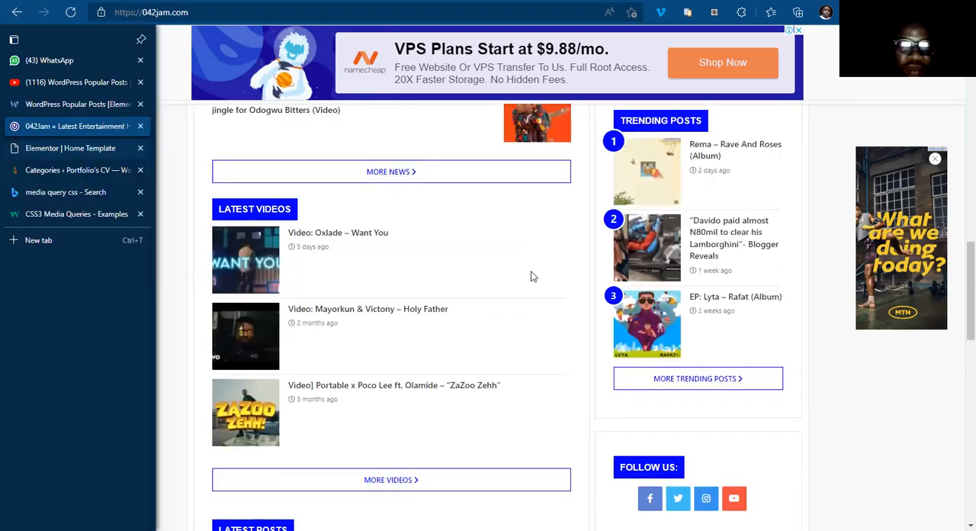
key(ctrl+Tab)
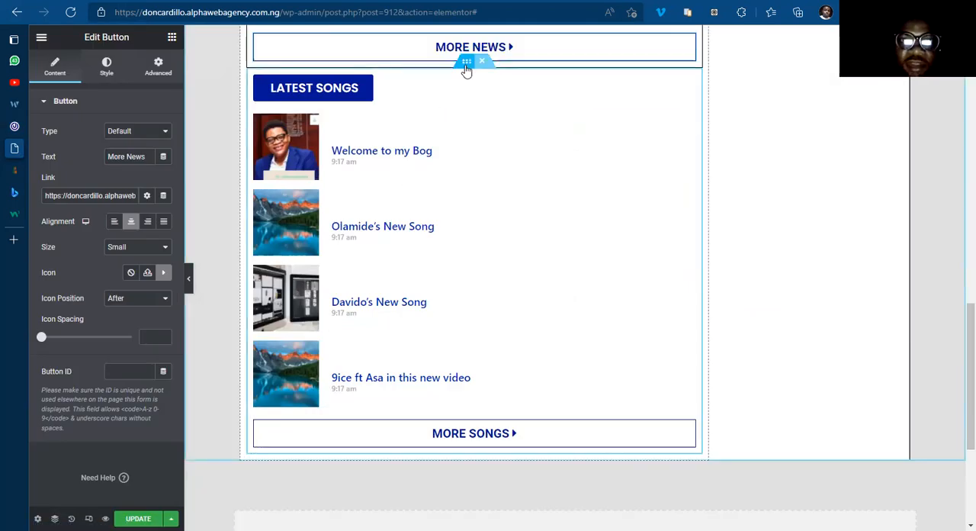
right_click(504, 95)
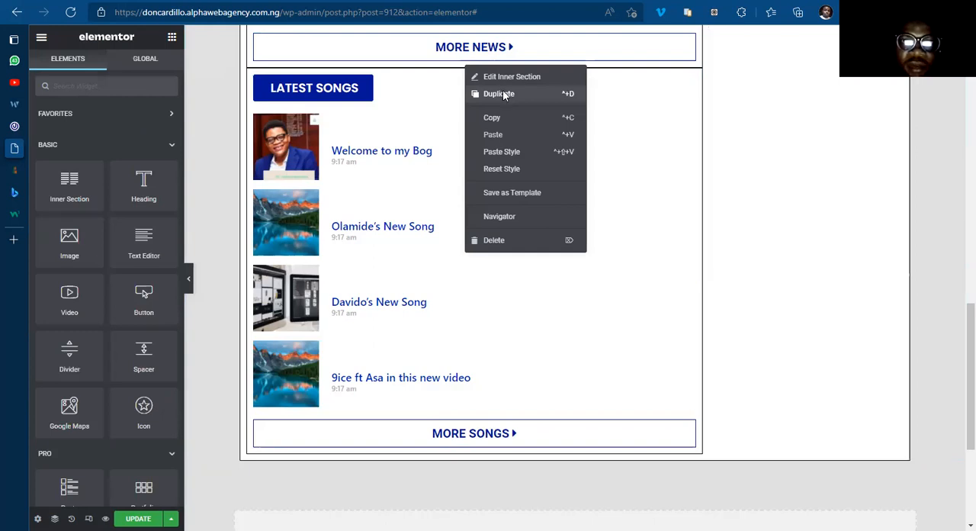
click(504, 93)
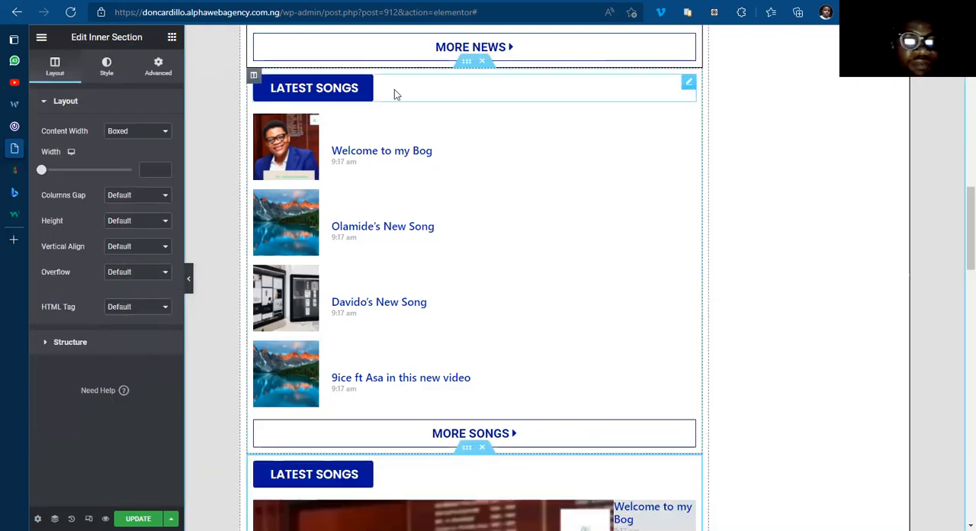
Step: Change the heading button text of the songs section directly below the news section to Latest Video
click(395, 89)
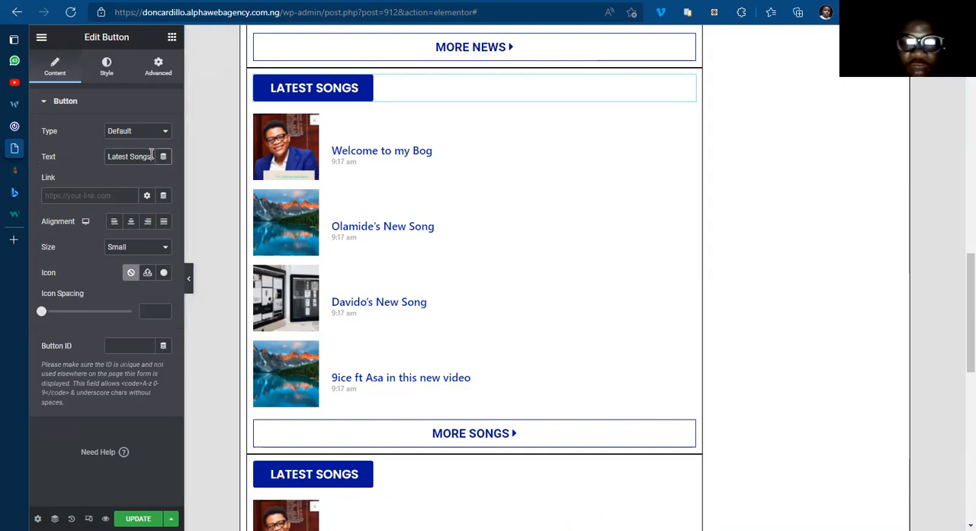
click(151, 156)
key(BackSpace)
key(BackSpace)
key(BackSpace)
key(BackSpace)
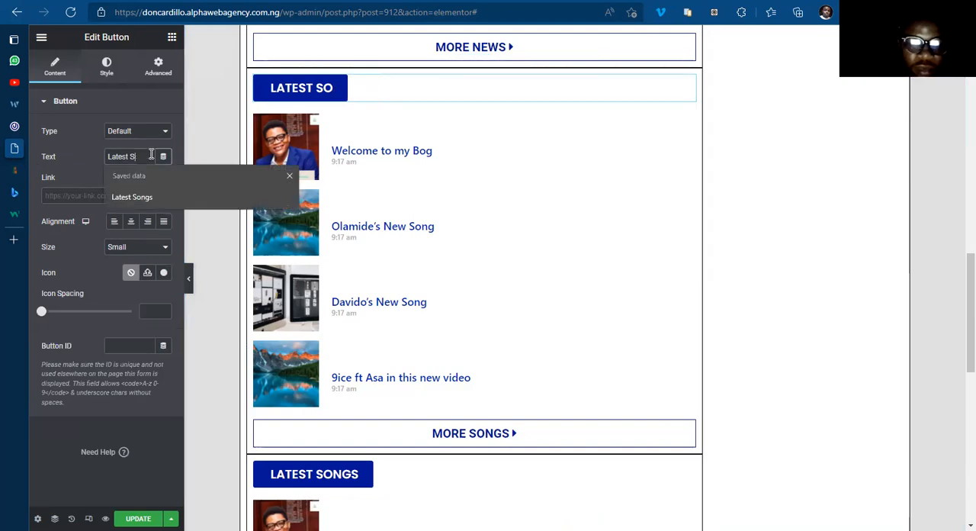
key(BackSpace)
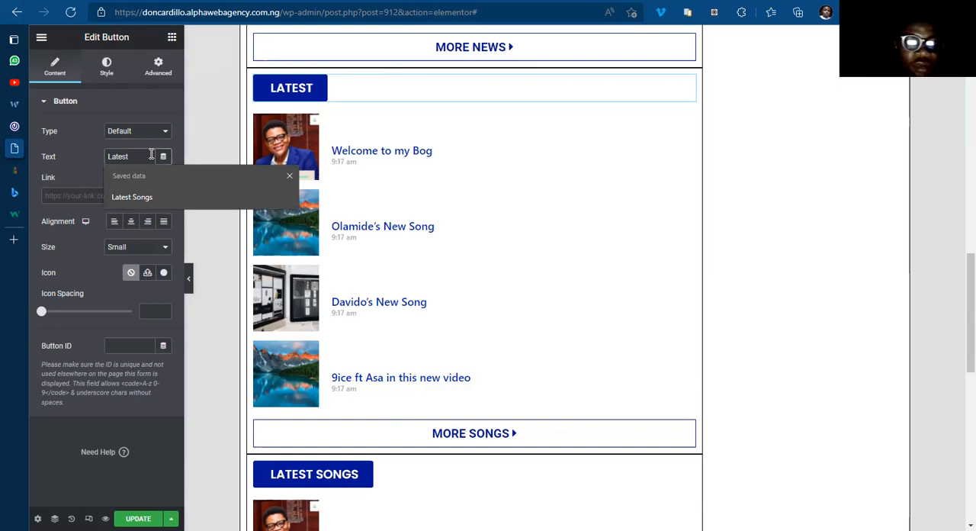
text(Video)
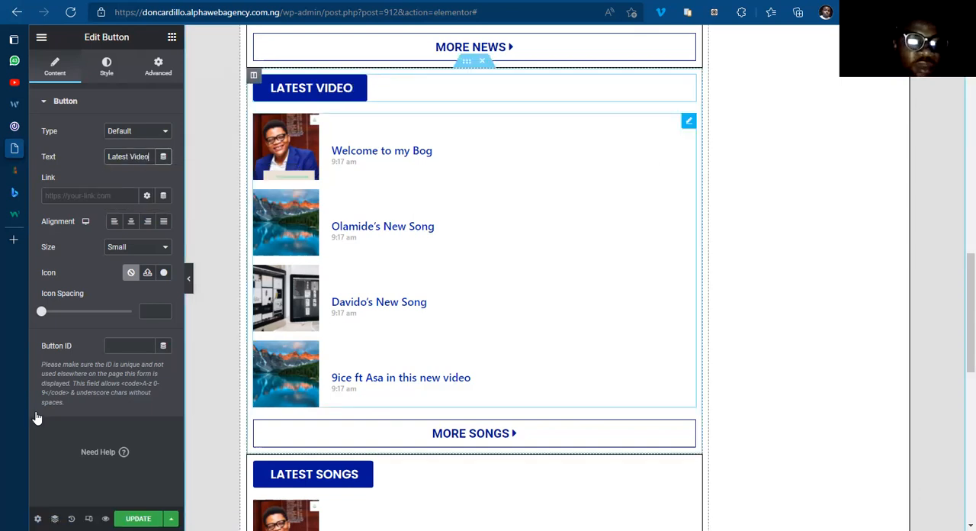
Step: In the query of the Latest Video posts list, replace the Musics category term with Categories: Videos
scroll(67, 399, down, 3)
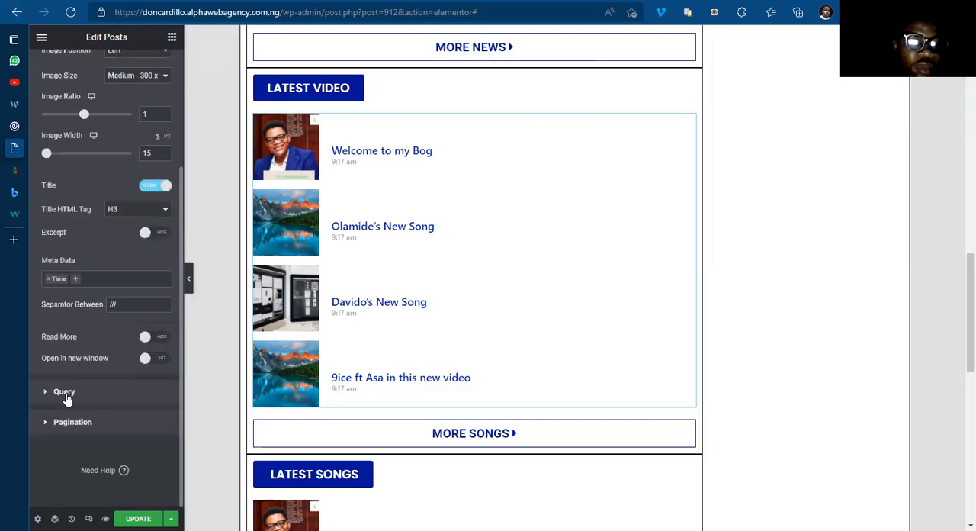
click(65, 393)
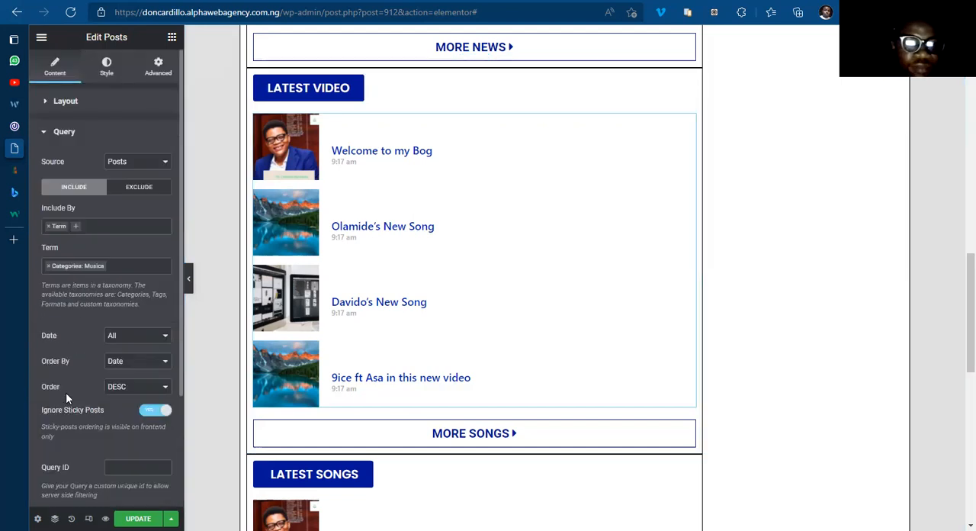
click(48, 266)
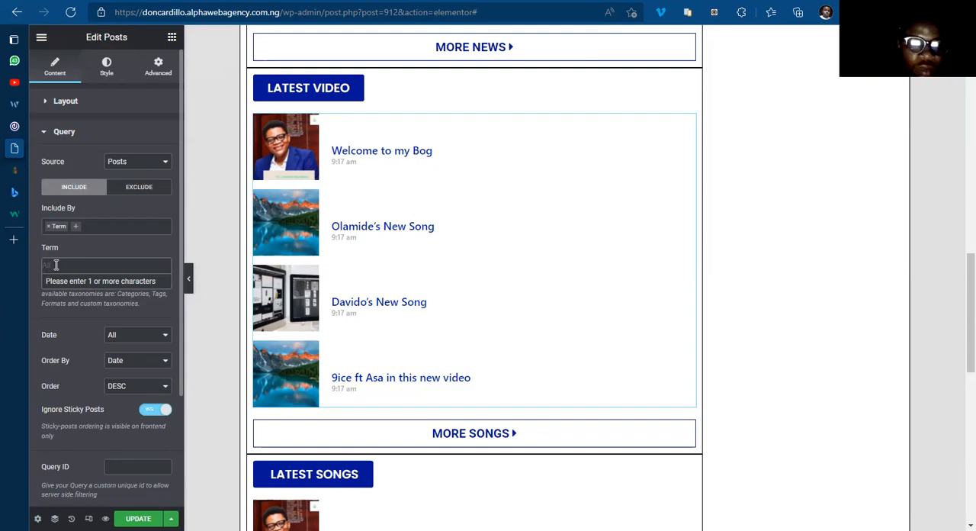
click(56, 265)
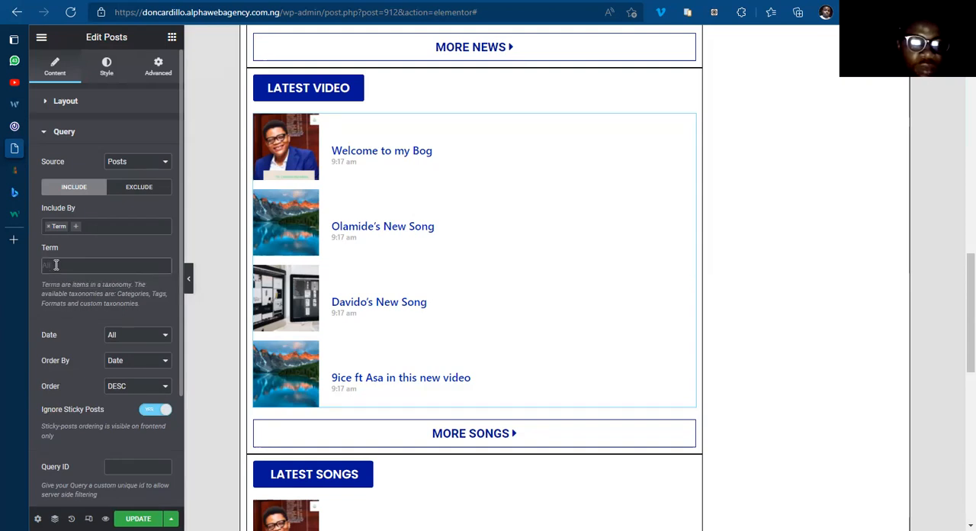
click(52, 264)
text(video)
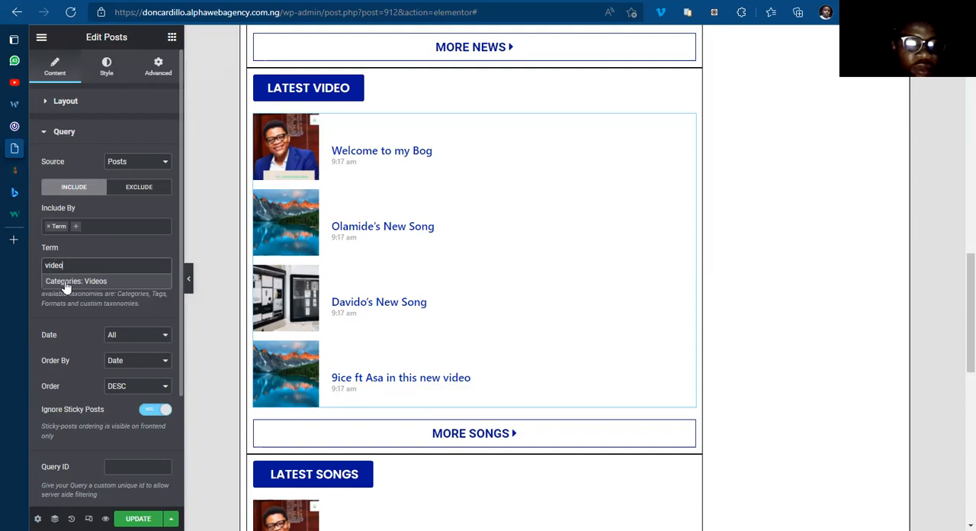
click(83, 281)
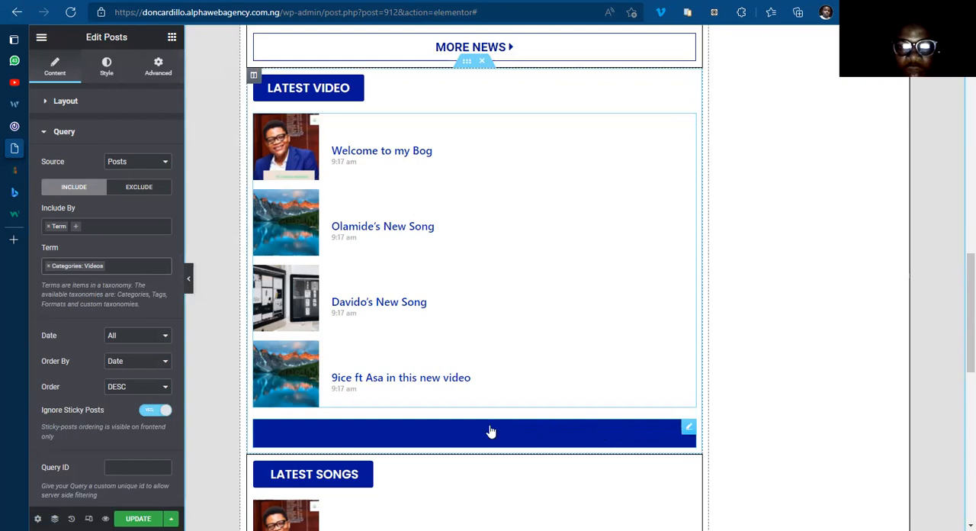
Step: Change the text of the button below the Latest Video posts list to More Videos
click(690, 433)
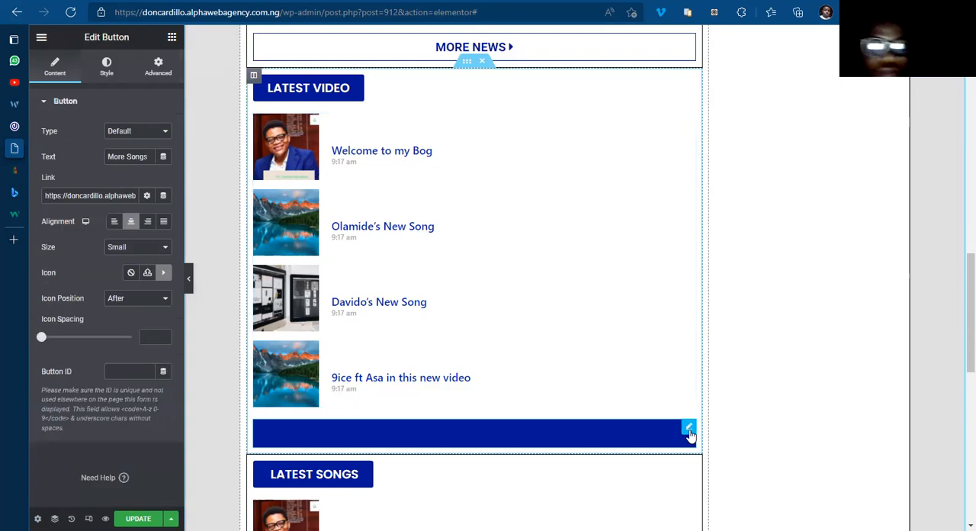
mouse_move(12, 197)
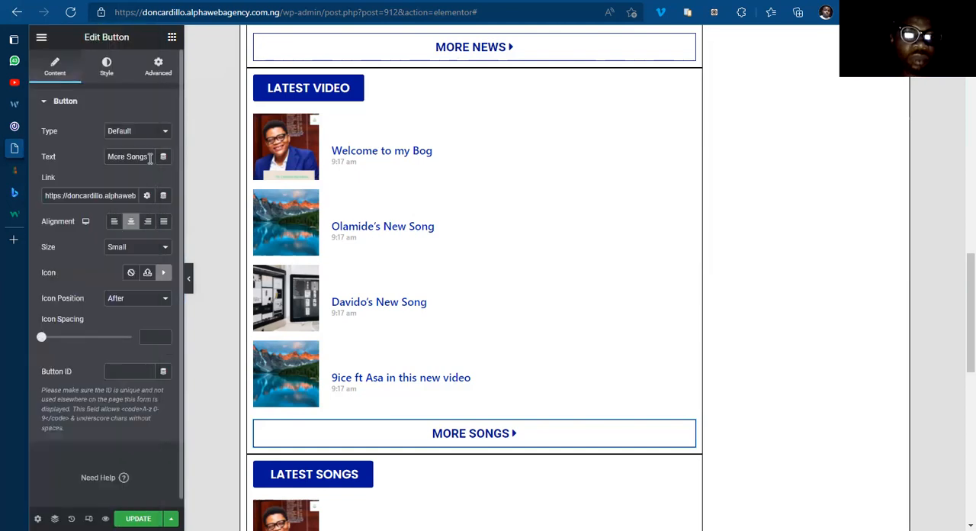
key(BackSpace)
key(BackSpace)
key(BackSpace)
key(BackSpace)
key(BackSpace)
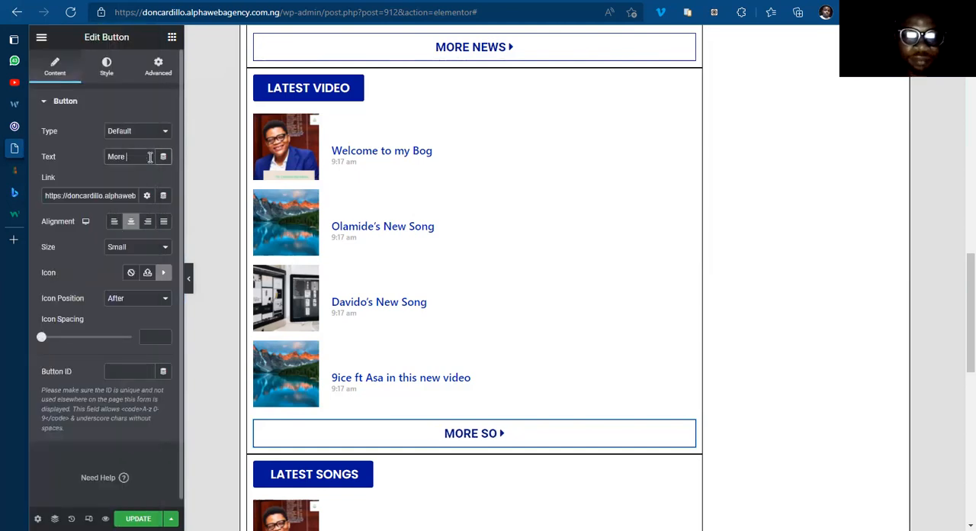
text(Videos)
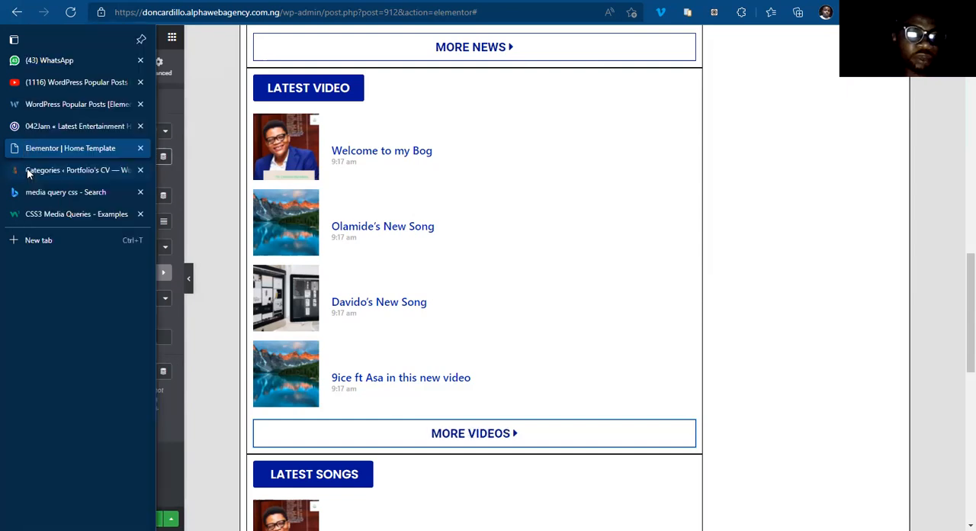
Step: Copy the Videos category's view link from the WordPress Categories page and set it as the More Videos button's link
click(53, 171)
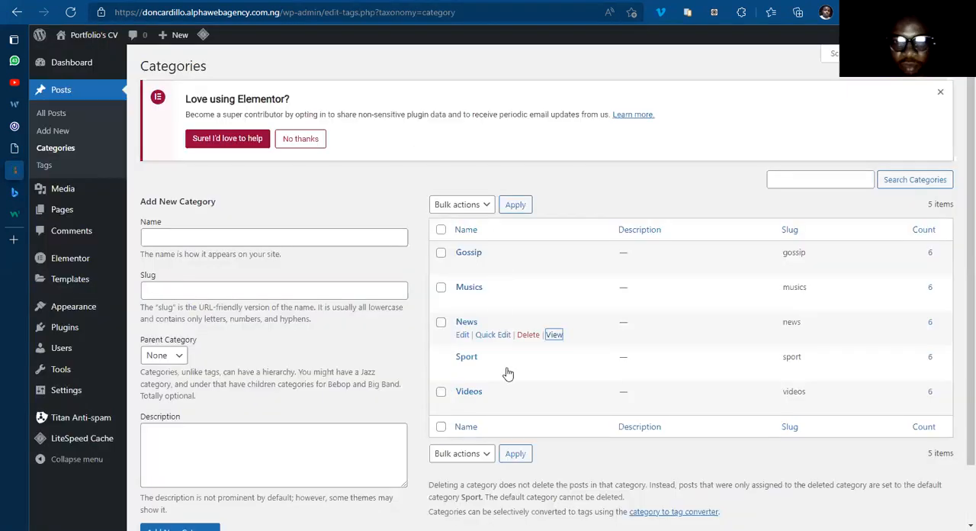
right_click(554, 404)
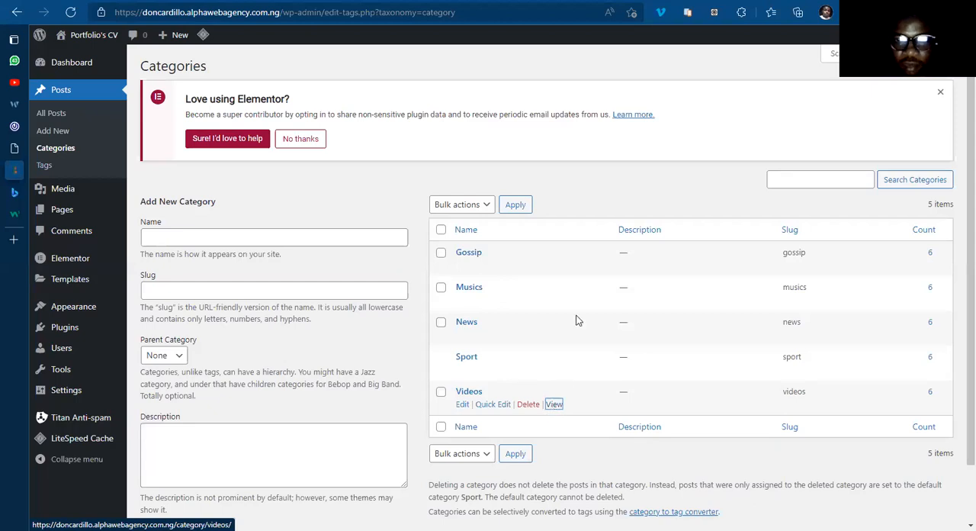
click(138, 279)
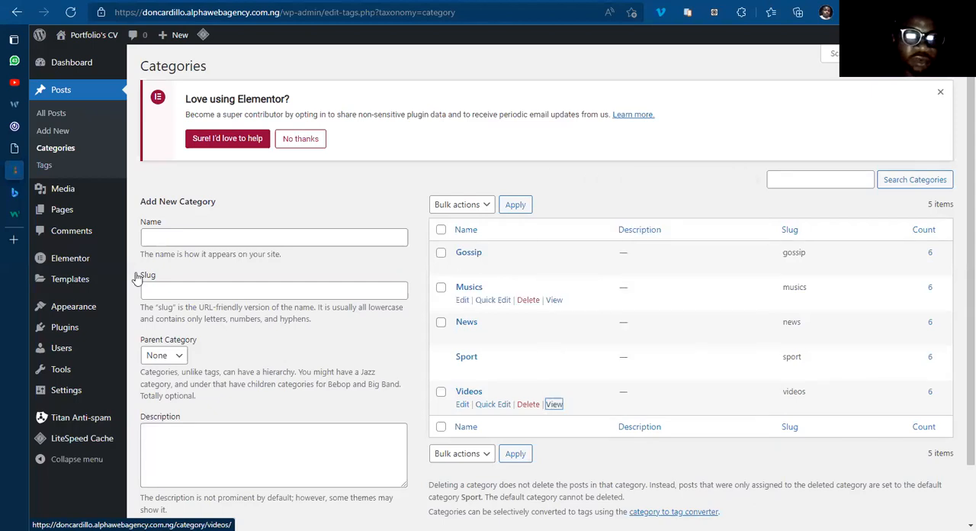
click(48, 151)
click(94, 199)
key(ctrl+a)
text(https://doncardillo.alphawebagency.com.ng/category/videos/)
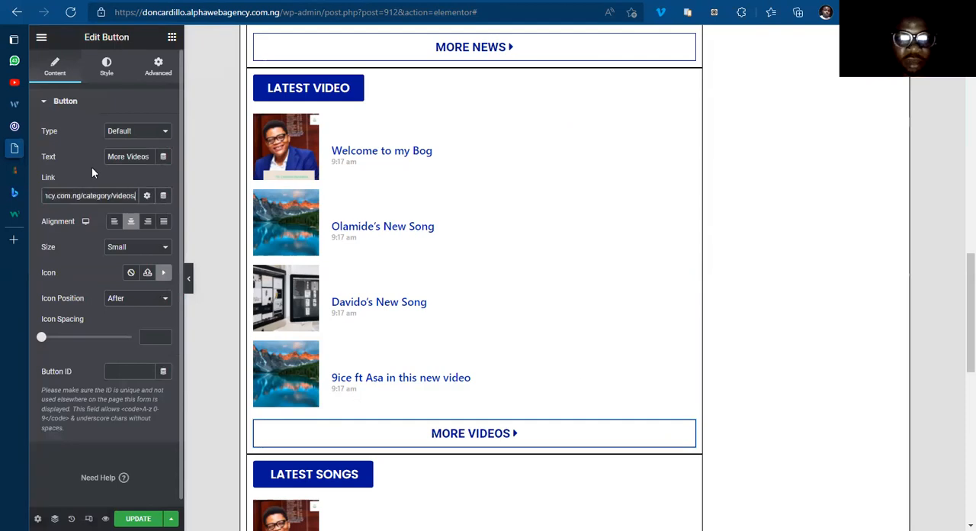
click(556, 361)
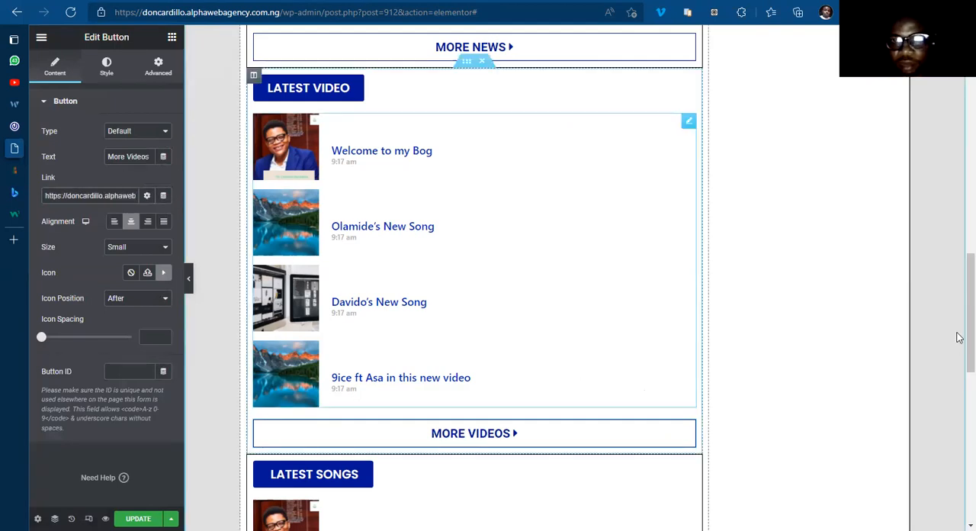
Step: Change the heading button text of the songs section directly below the Latest Video section to Latest Posts
scroll(959, 320, up, 3)
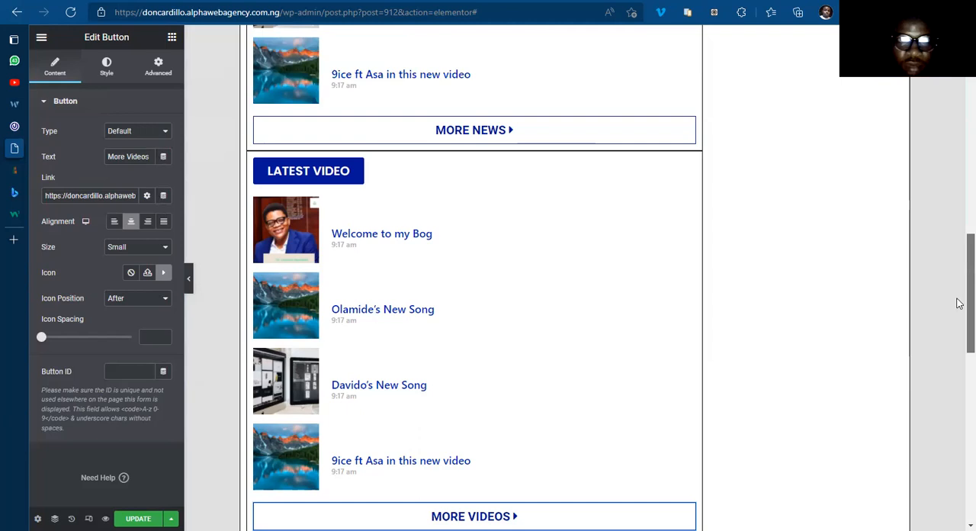
drag(960, 234, 959, 370)
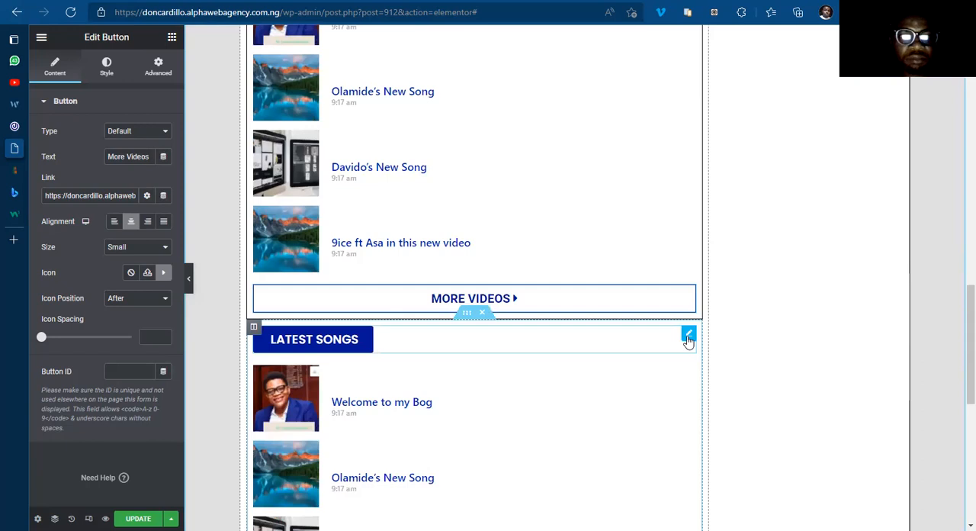
click(137, 157)
shift+click(155, 156)
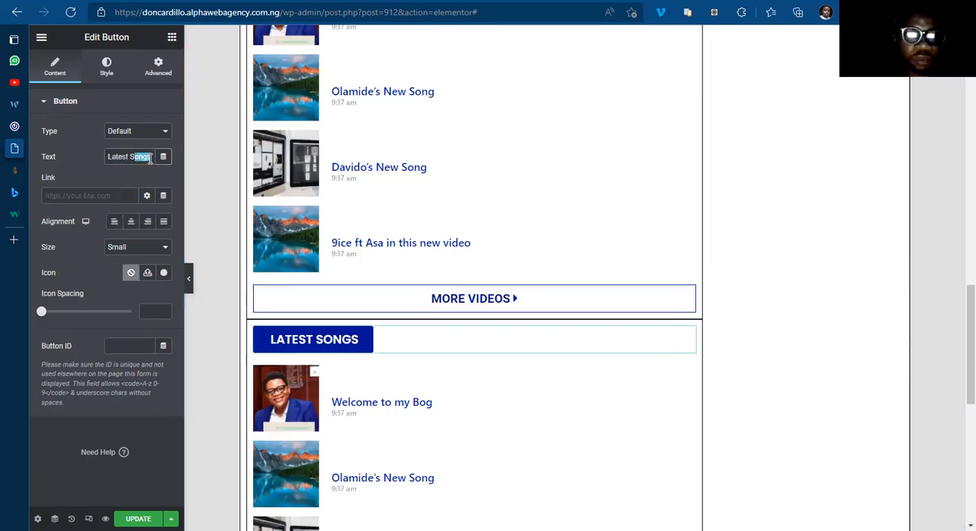
key(BackSpace)
key(BackSpace)
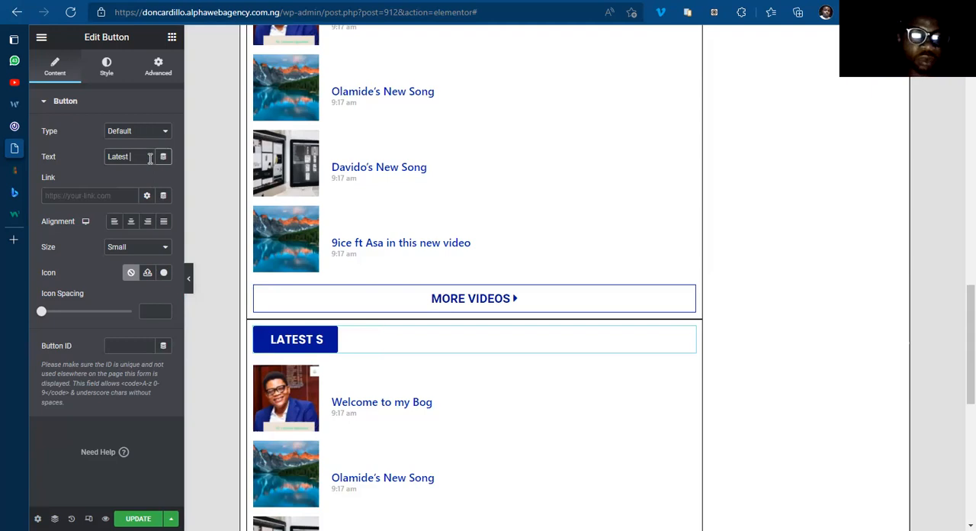
text(Posts)
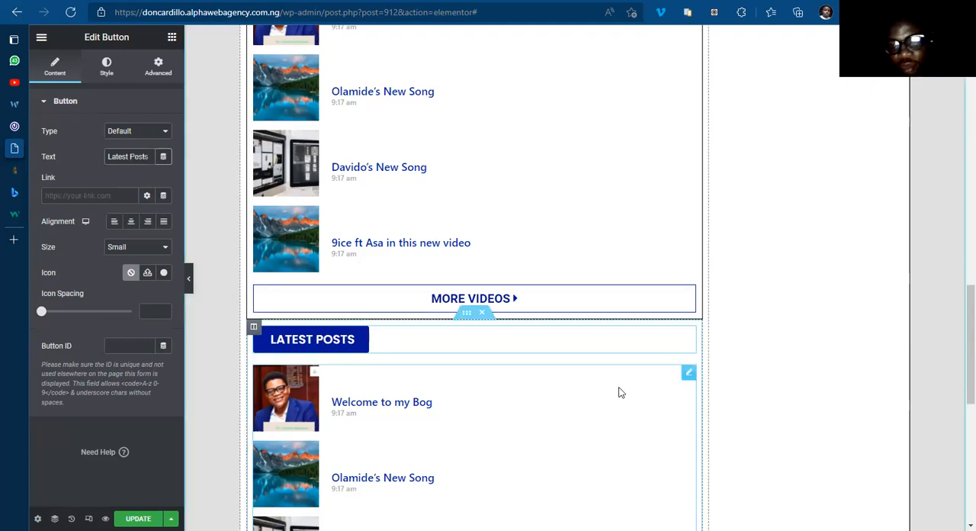
Step: Set the Latest Posts list to 5 posts per page and its title HTML tag to H2
click(686, 375)
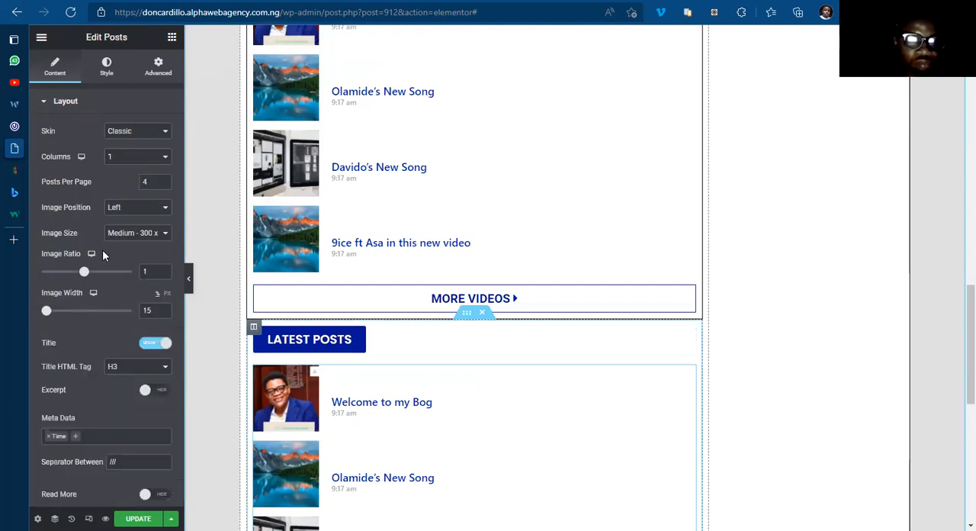
click(164, 181)
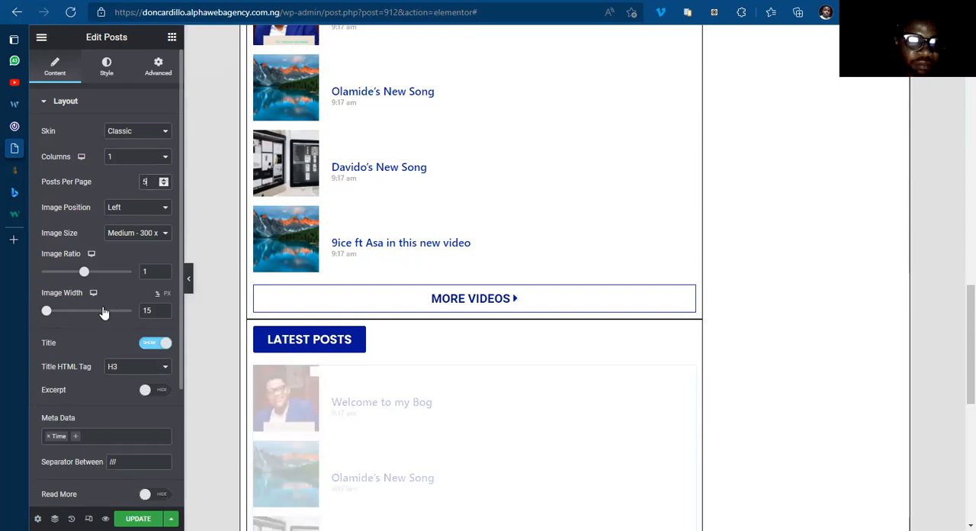
scroll(128, 246, down, 2)
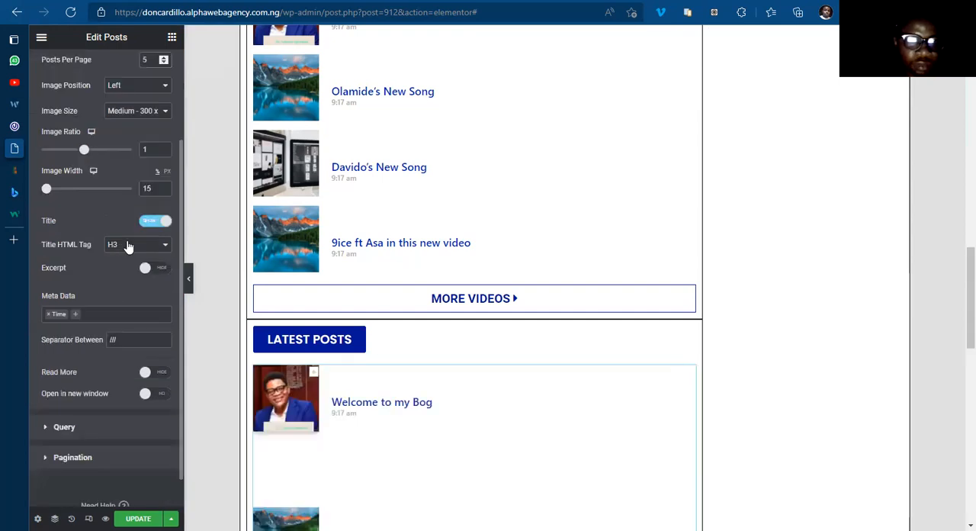
click(128, 245)
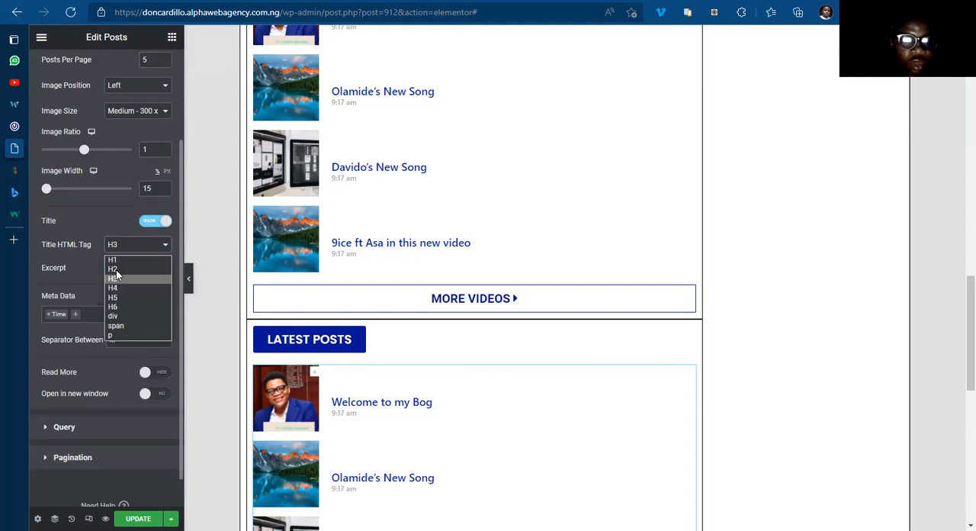
click(113, 269)
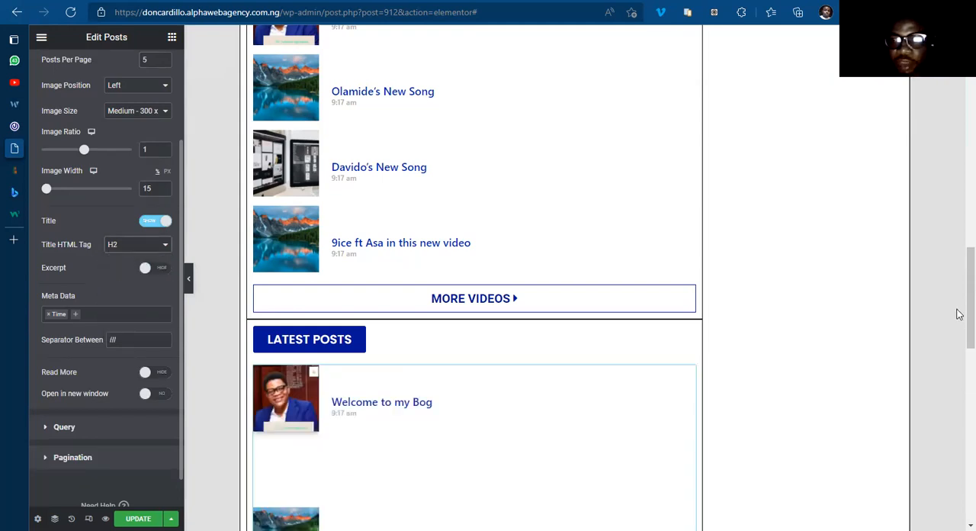
Step: Look over the template's post sections and compare the Latest Posts list with the one on the 042Jam site
scroll(958, 131, up, 5)
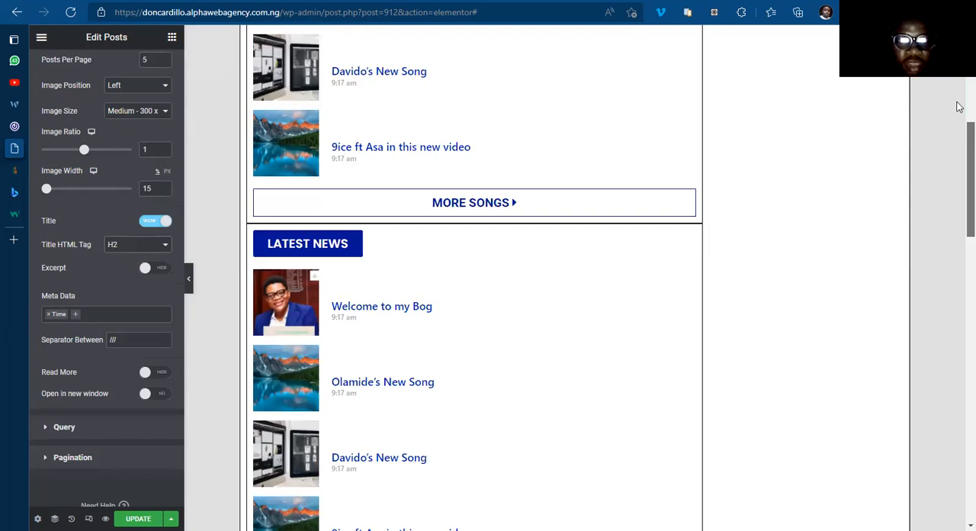
scroll(374, 311, up, 2)
scroll(372, 279, up, 2)
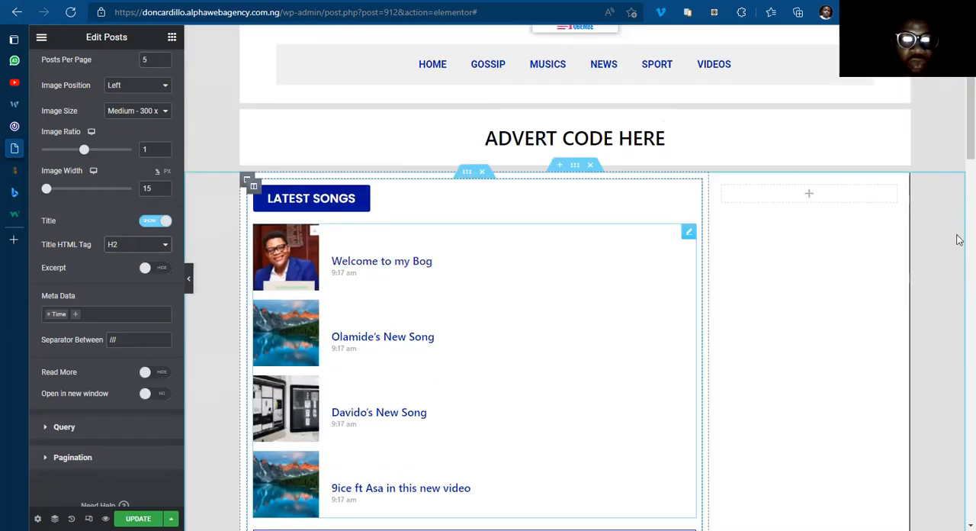
scroll(960, 239, down, 10)
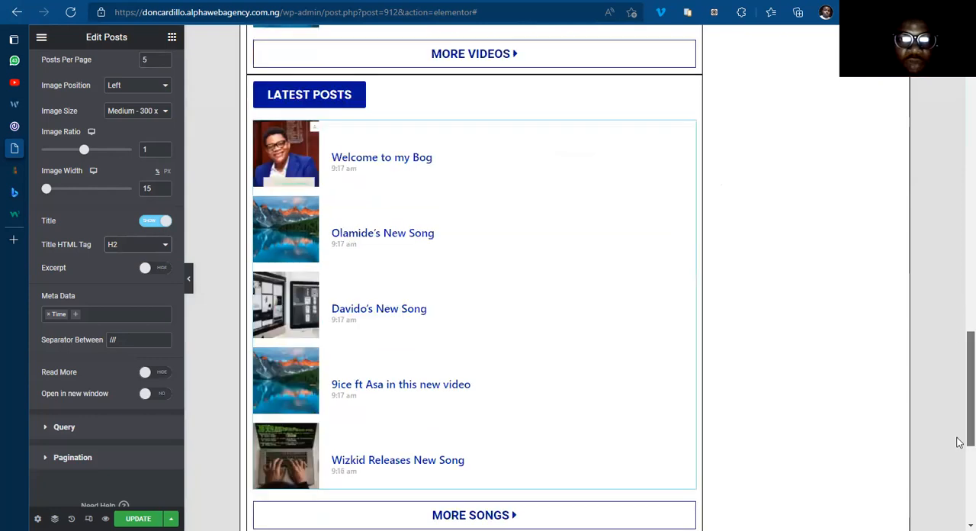
scroll(958, 398, down, 2)
scroll(958, 397, up, 3)
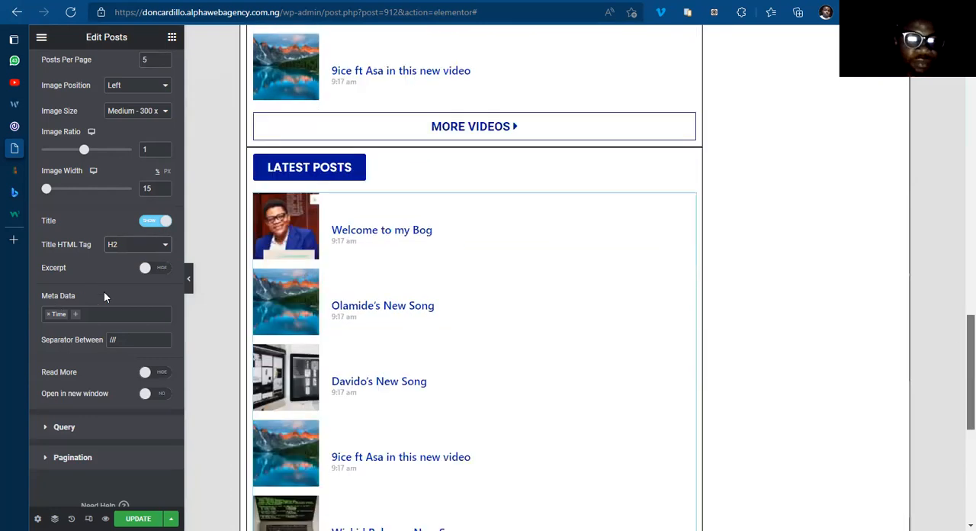
scroll(83, 306, down, 1)
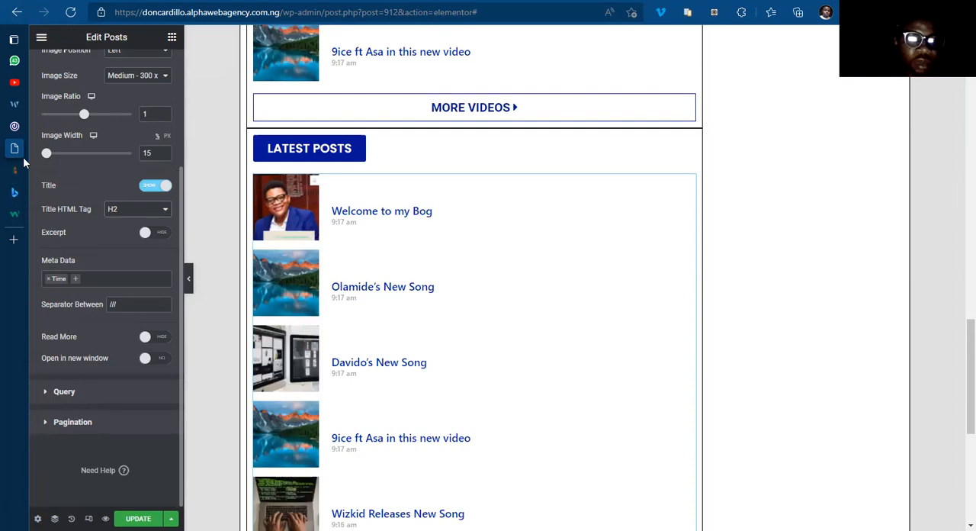
click(14, 126)
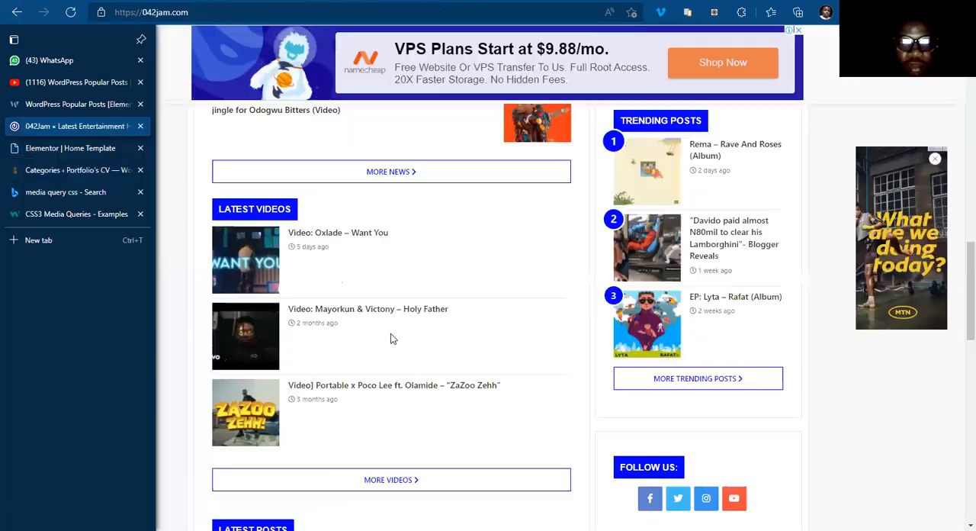
scroll(397, 344, down, 10)
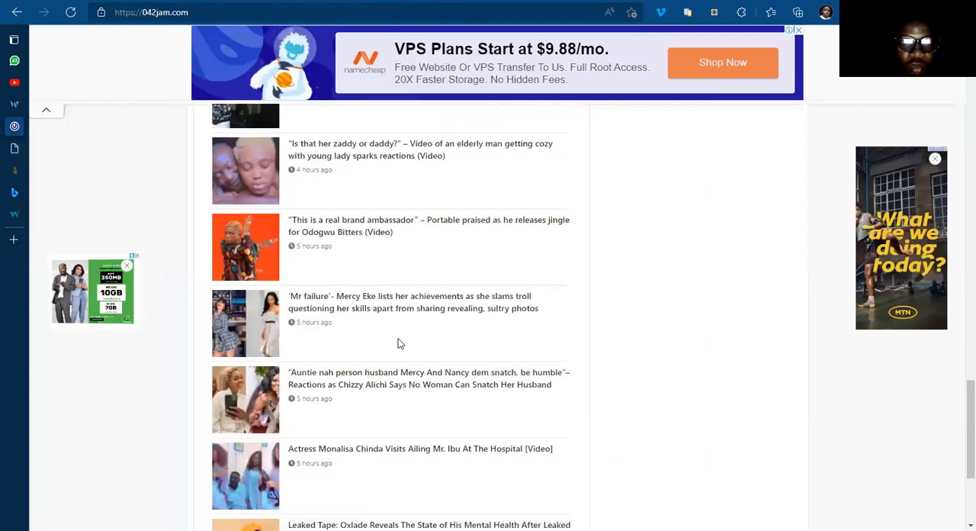
scroll(397, 343, down, 3)
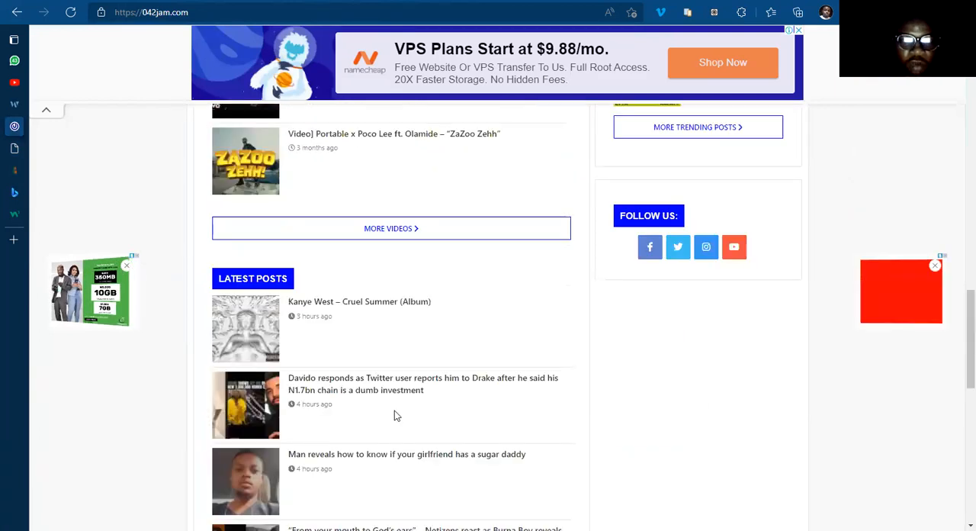
scroll(363, 248, down, 3)
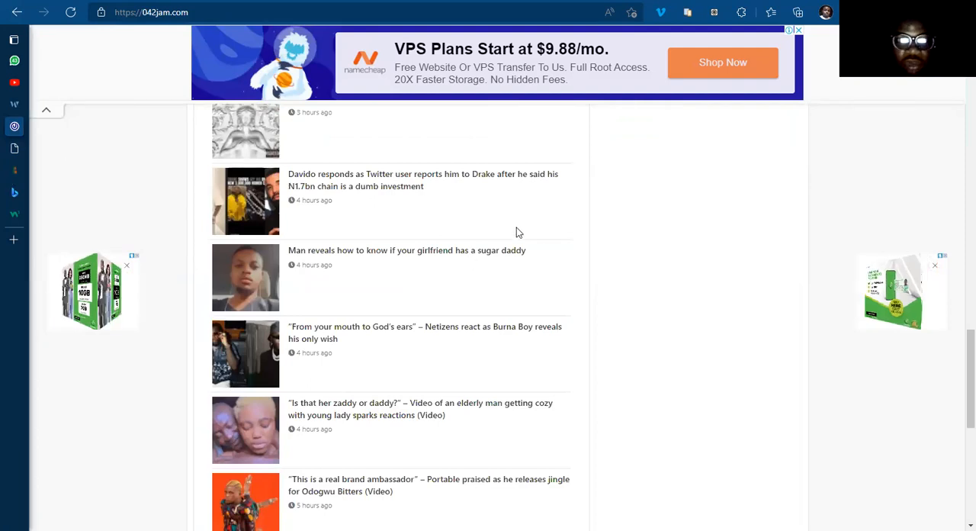
Step: Back in the Elementor template, remove the Term filter from the Latest Posts list's query so it covers all categories
click(15, 149)
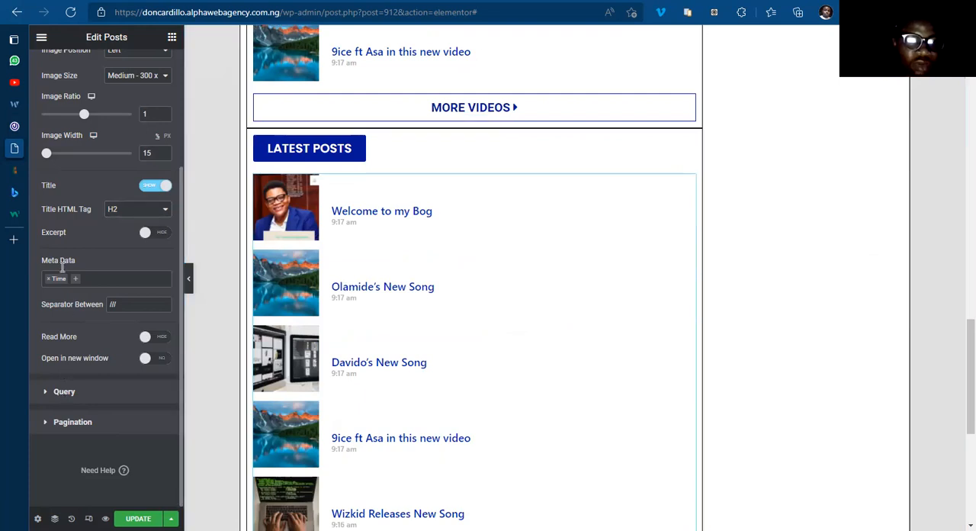
click(64, 391)
click(45, 223)
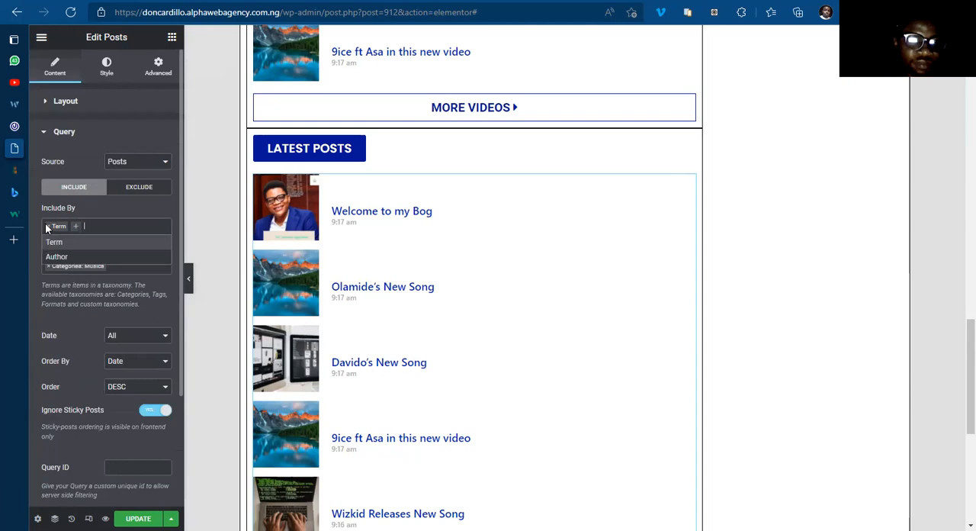
click(49, 226)
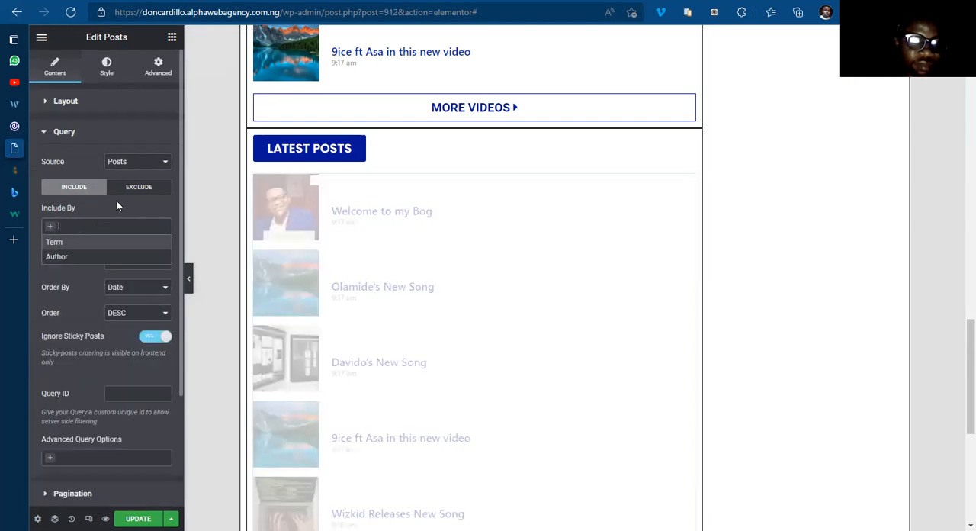
click(132, 287)
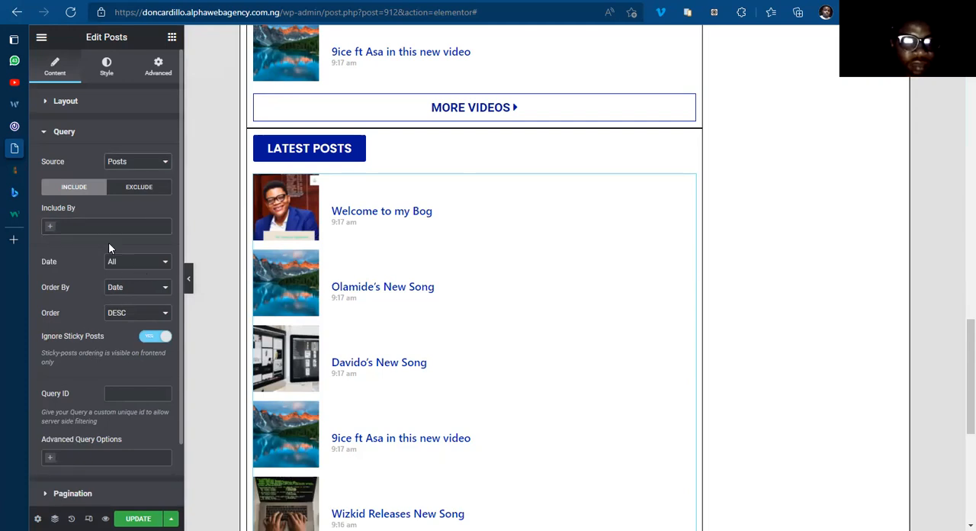
Step: Replace Time with Date in the meta data of the Latest Posts list
click(62, 102)
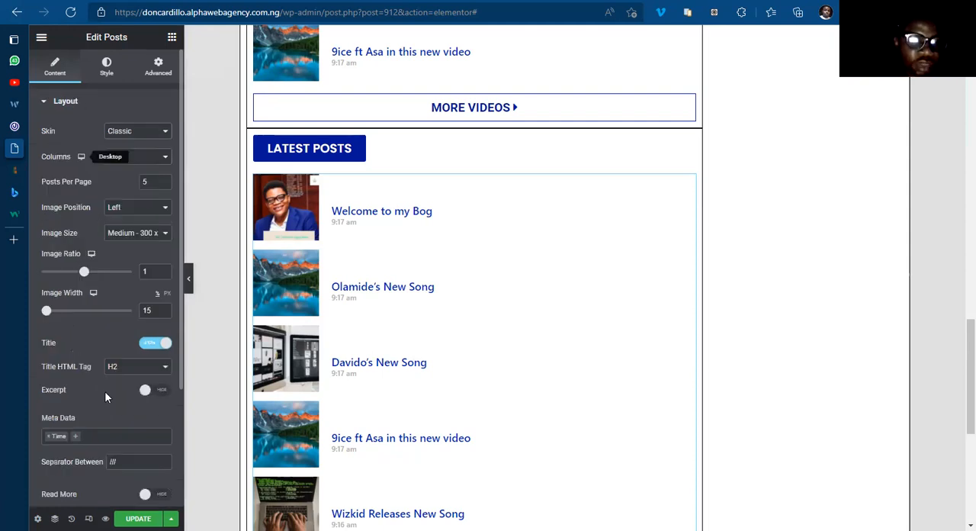
click(55, 436)
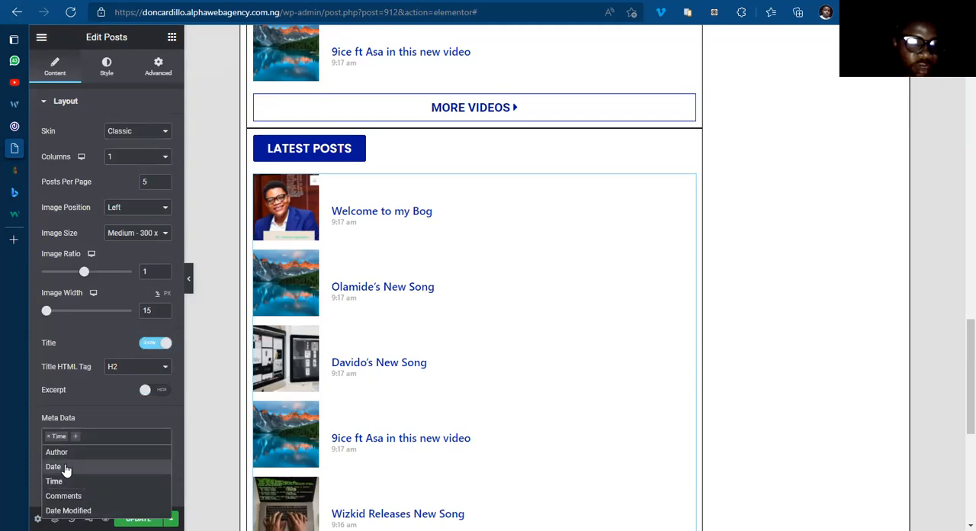
click(65, 467)
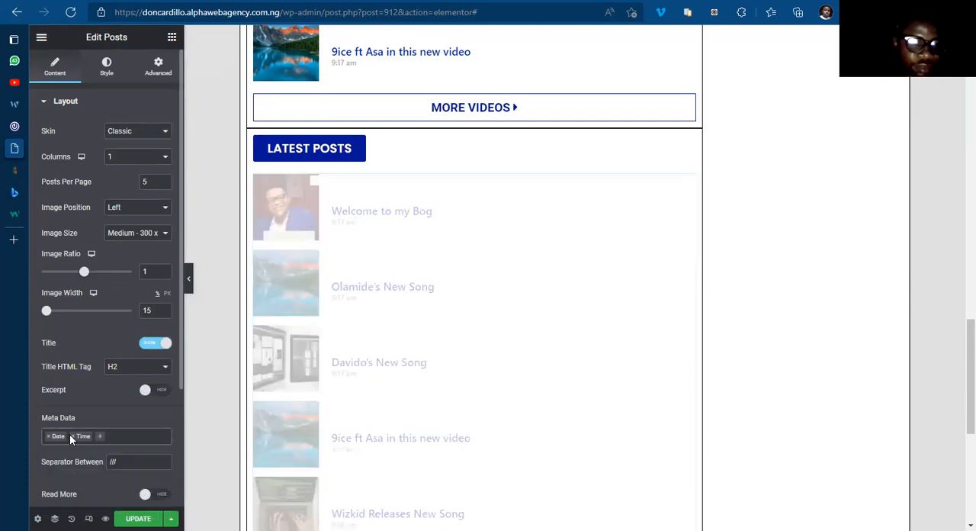
click(74, 436)
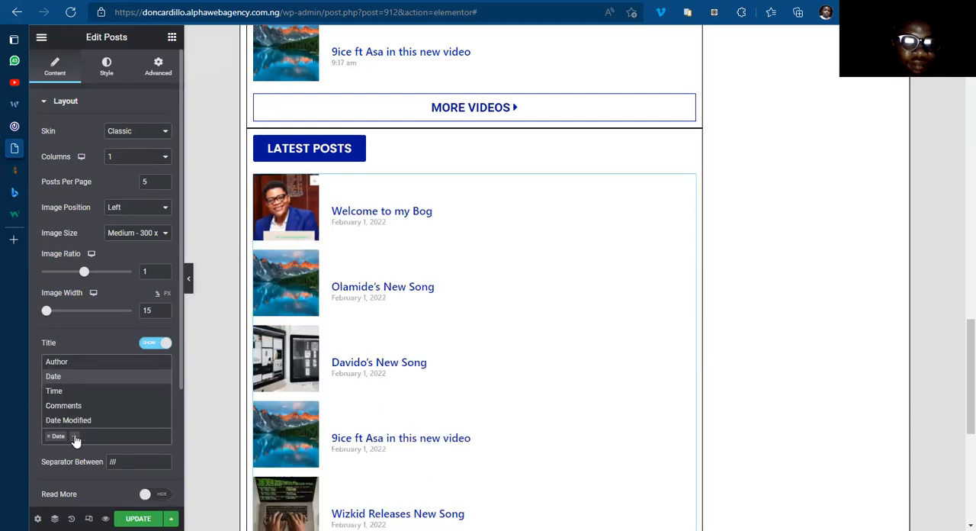
click(89, 340)
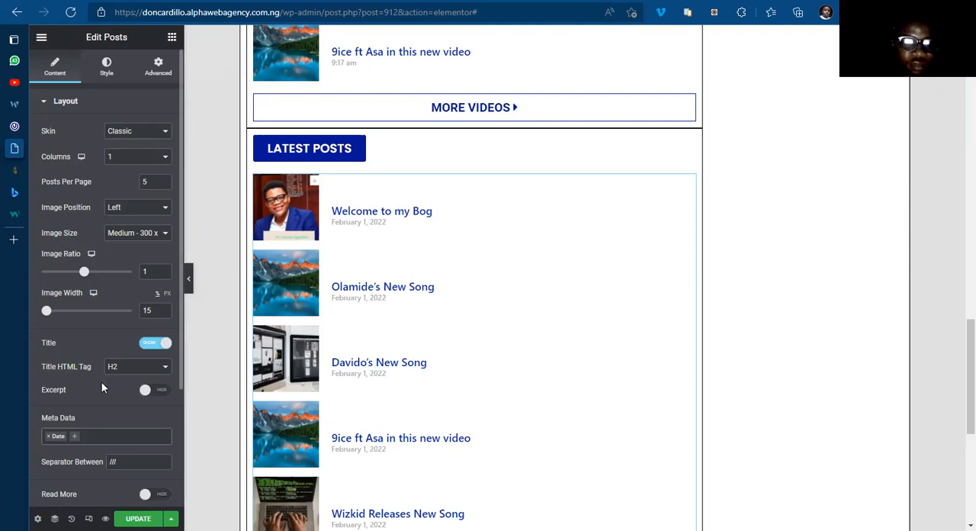
Step: Set the Latest Posts list's pagination to Load on Click with the button text Load More Posts
scroll(103, 397, down, 2)
scroll(80, 481, down, 1)
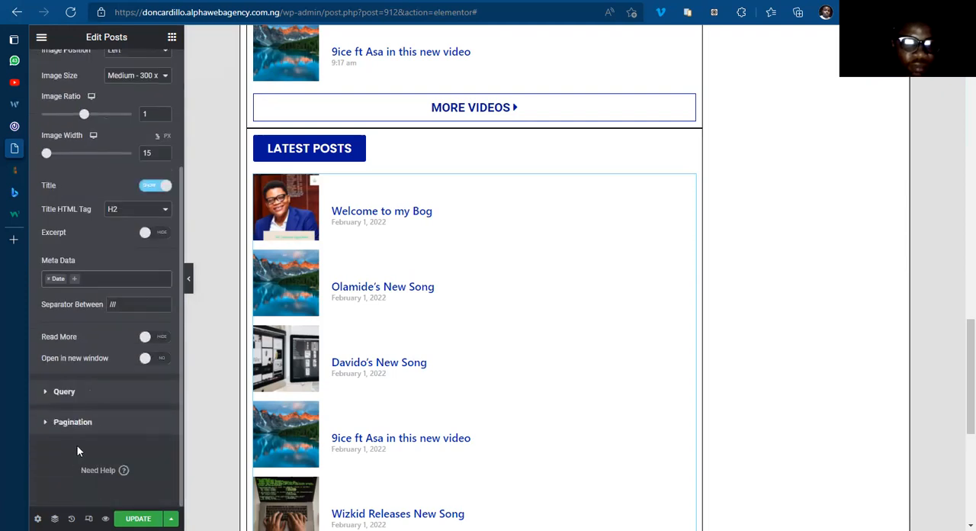
click(70, 422)
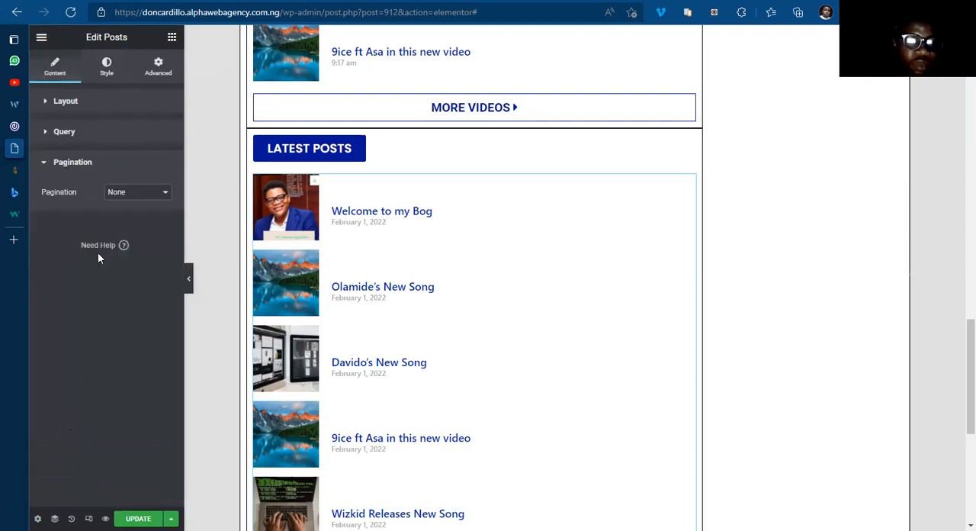
click(127, 198)
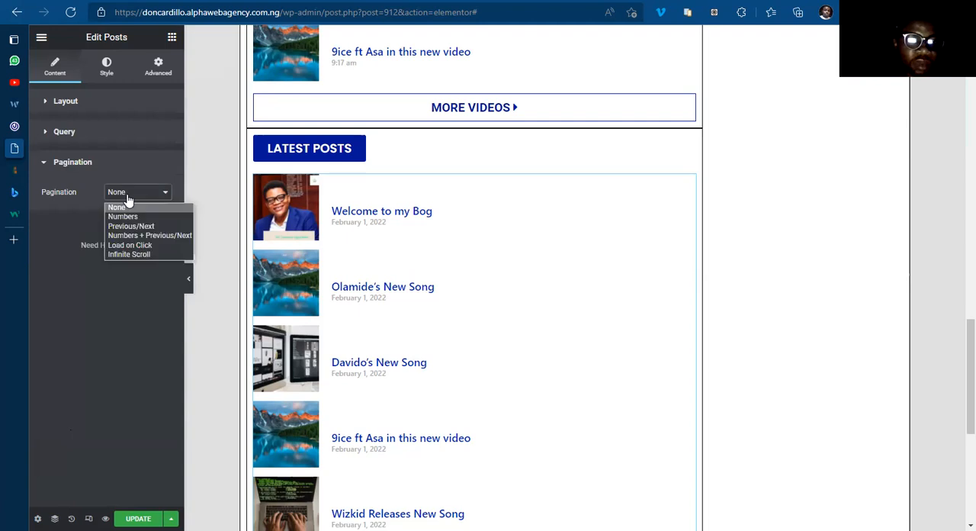
click(142, 244)
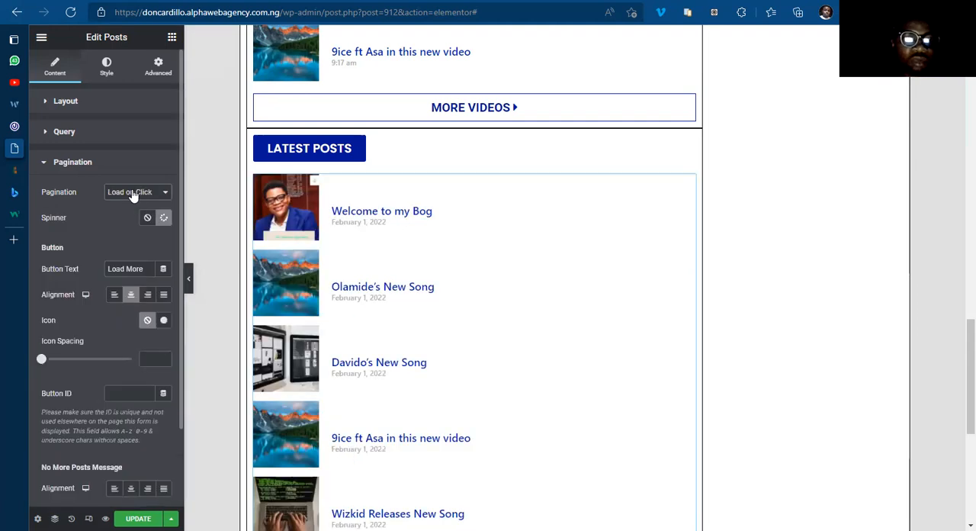
click(132, 195)
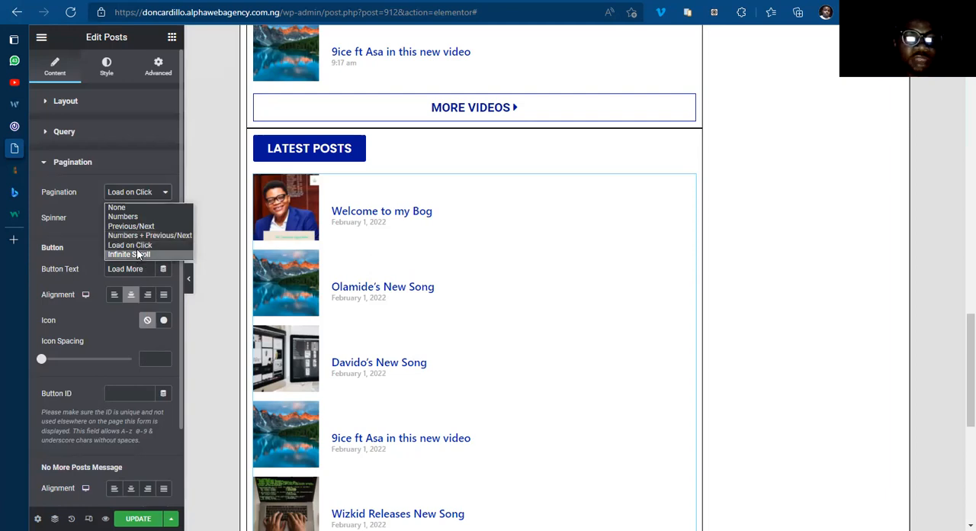
click(138, 245)
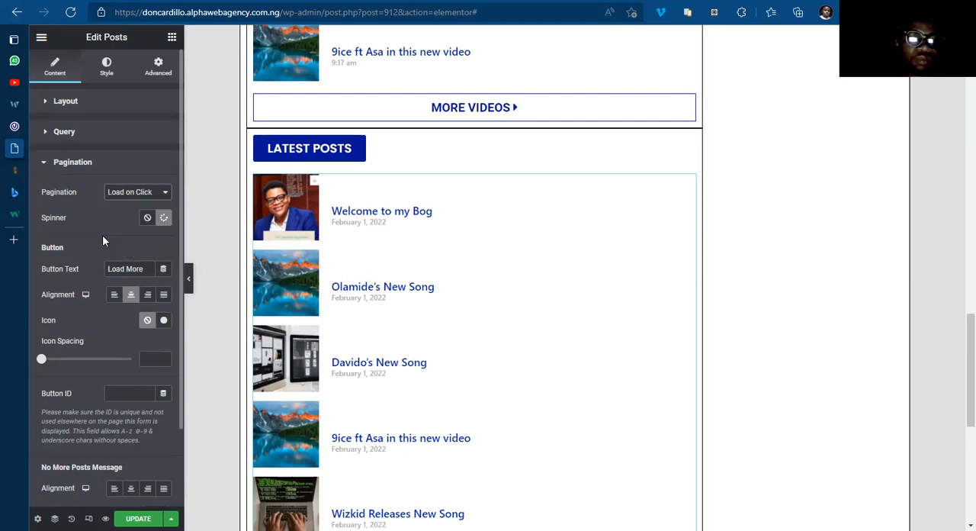
click(145, 269)
text(Posts)
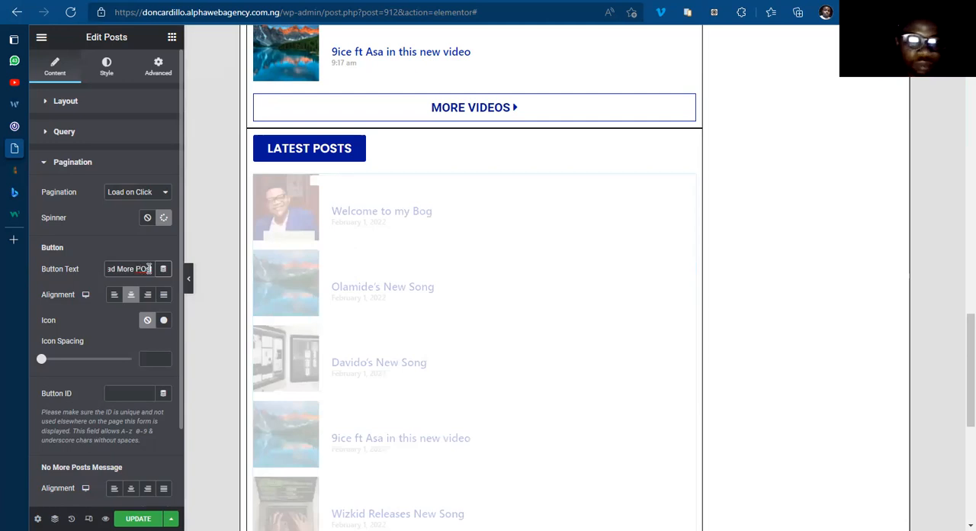
Step: Retype the last word of the Latest Posts list's load button text as Posts
key(BackSpace)
key(BackSpace)
key(BackSpace)
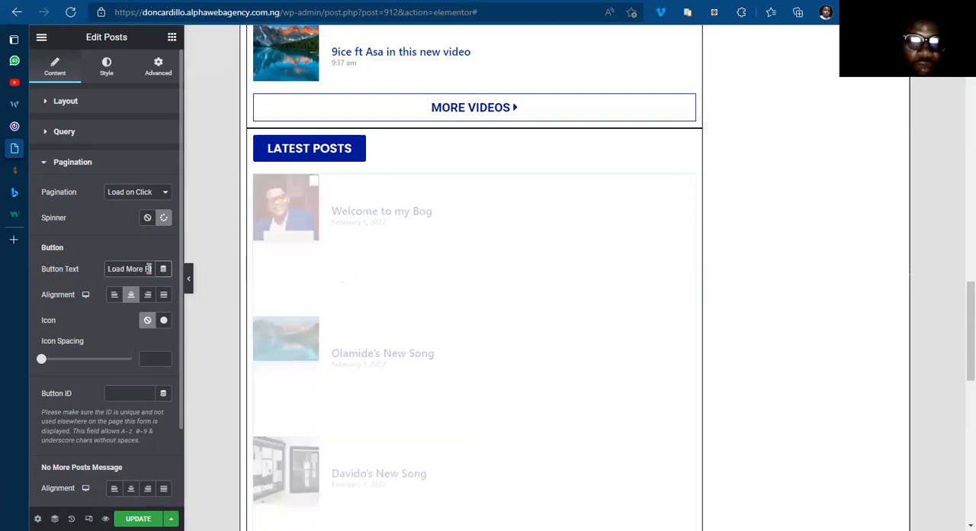
text(osts)
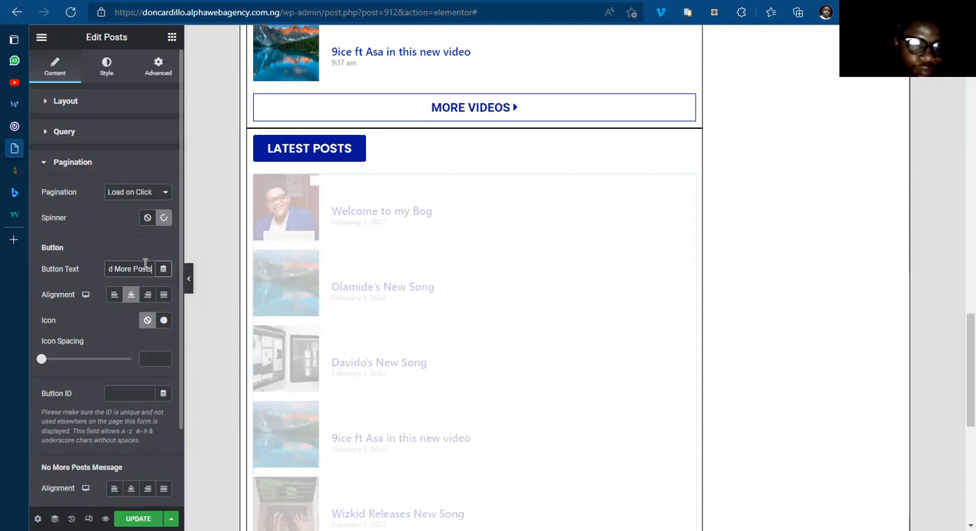
scroll(571, 338, down, 5)
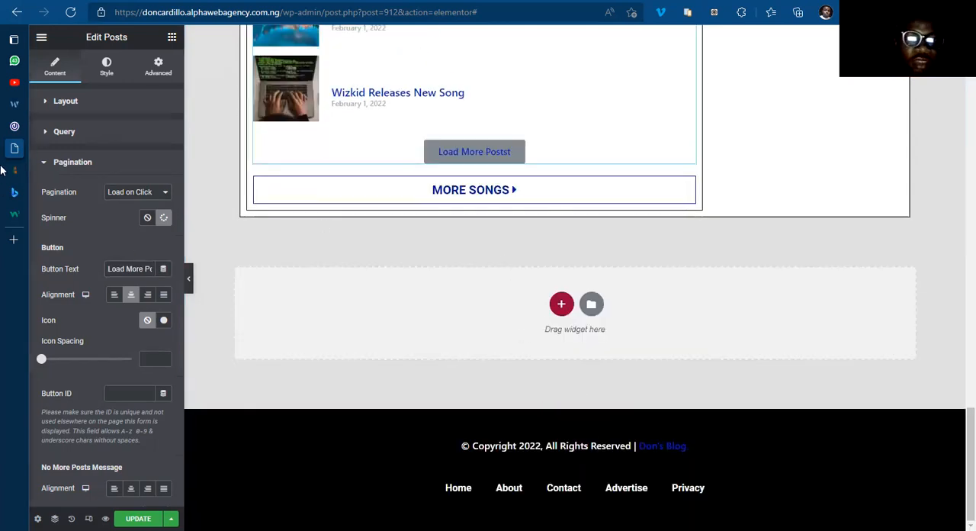
Step: Switch to the 042Jam site and examine the pagination below its list of posts
mouse_move(44, 143)
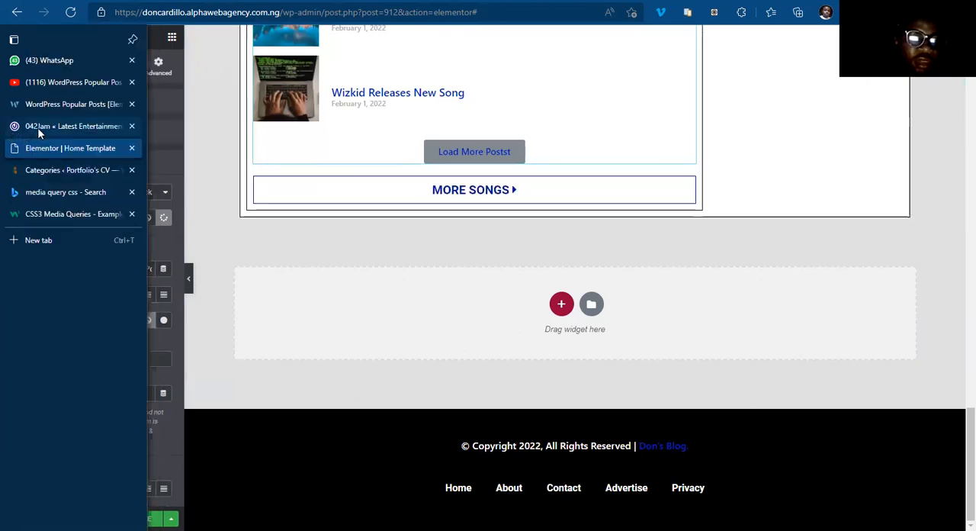
click(37, 127)
scroll(364, 367, down, 5)
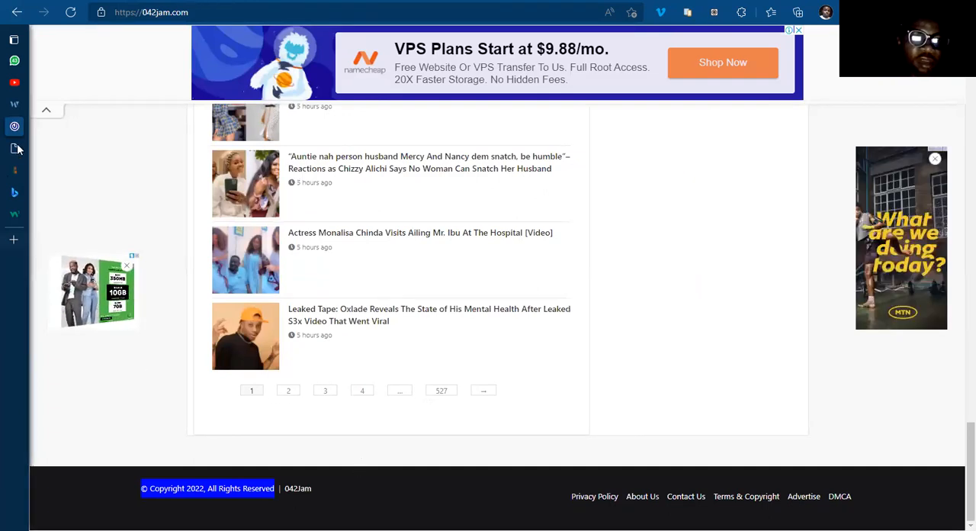
Step: Back in the Elementor template, delete the MORE SONGS button beneath the Latest Posts list
click(63, 148)
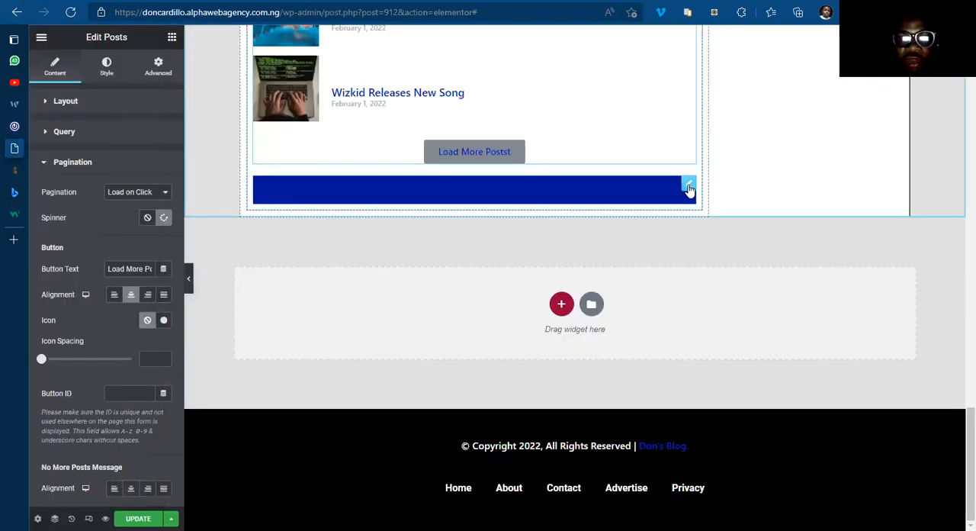
right_click(689, 189)
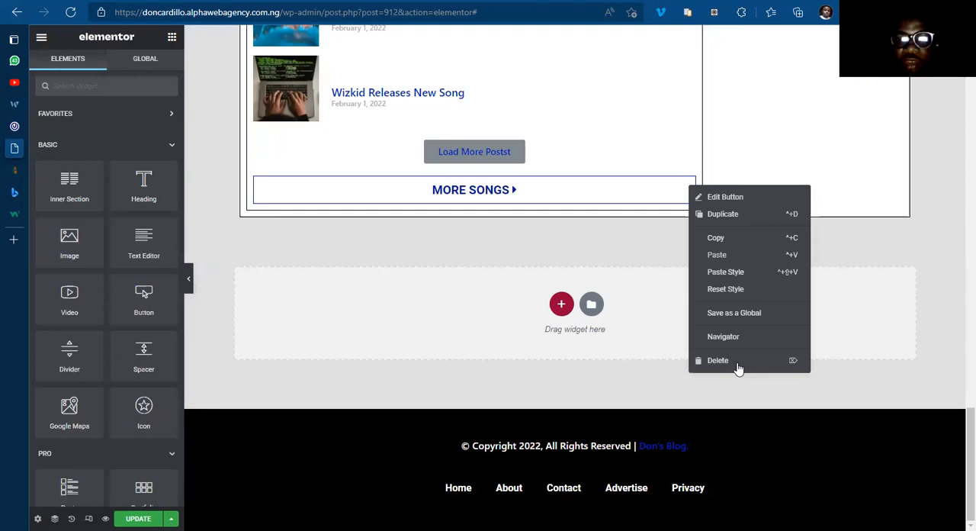
key(Delete)
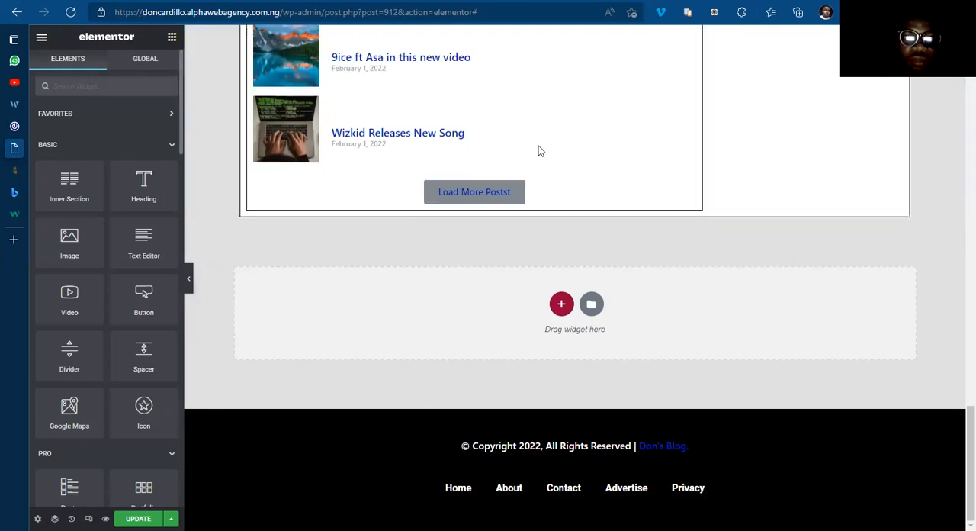
Step: Set the normal text color of the Latest Posts list's load button to #FFFFFF
click(538, 150)
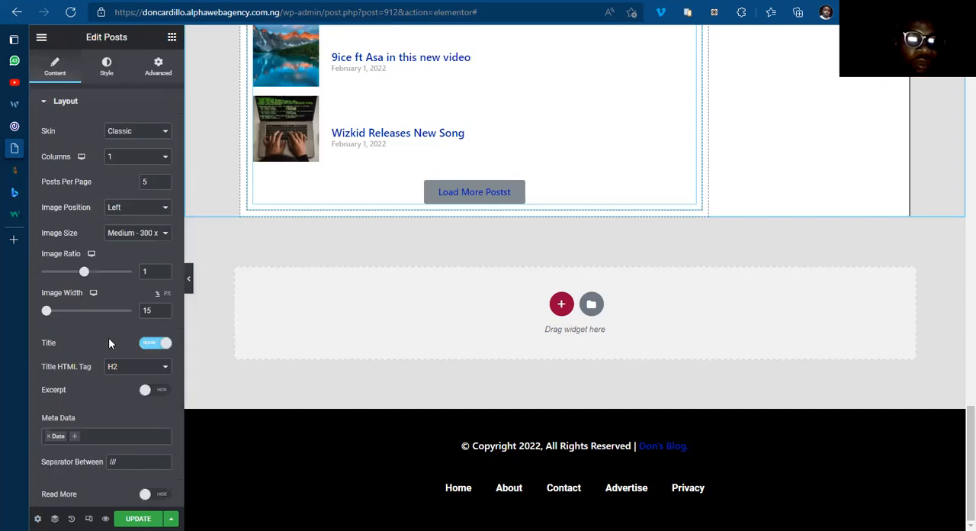
scroll(104, 348, down, 2)
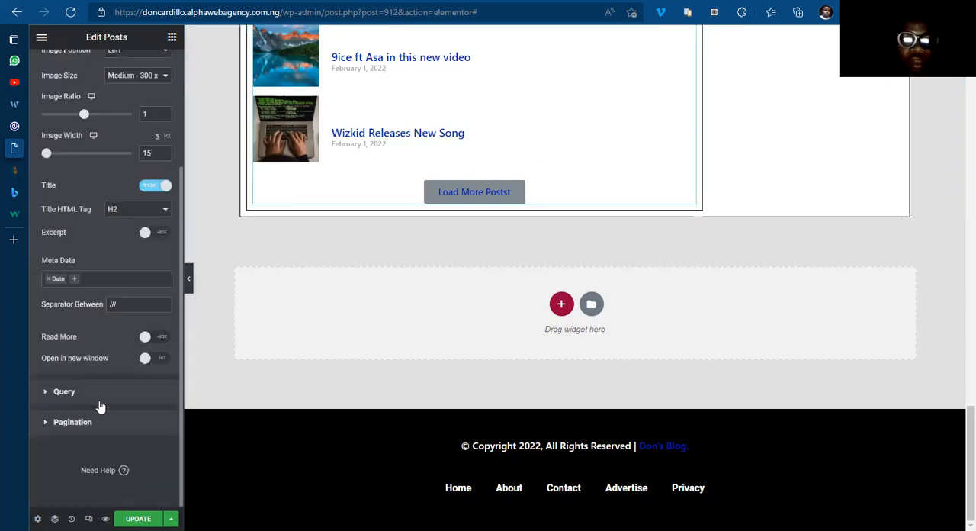
scroll(100, 379, up, 2)
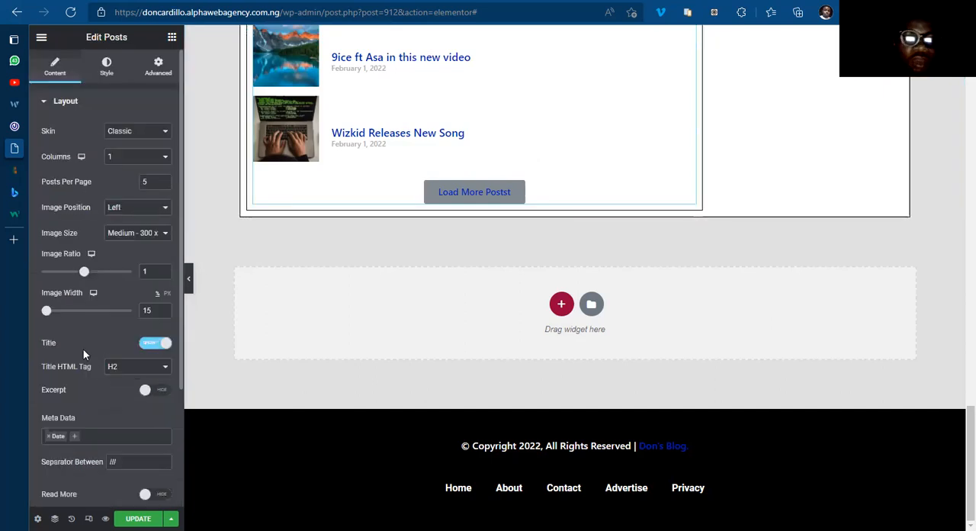
click(105, 75)
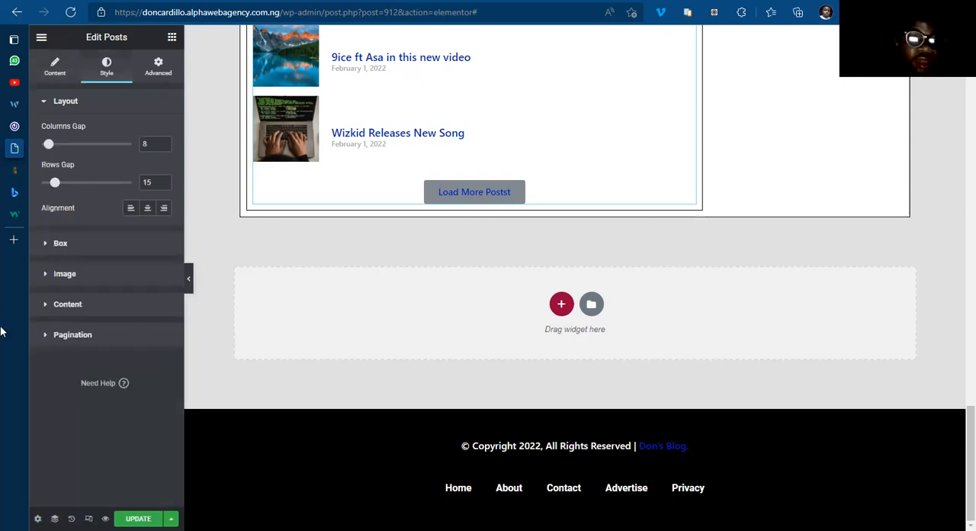
click(76, 337)
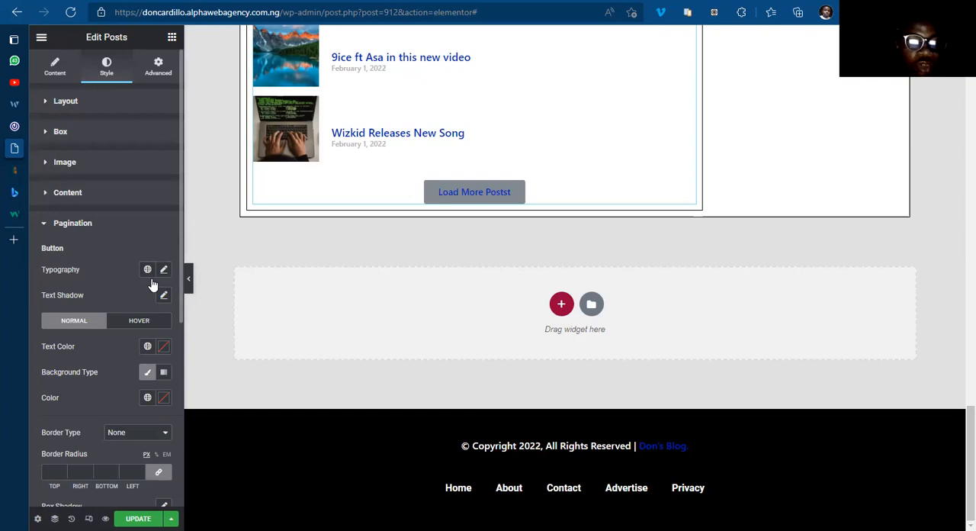
scroll(161, 288, down, 1)
click(126, 336)
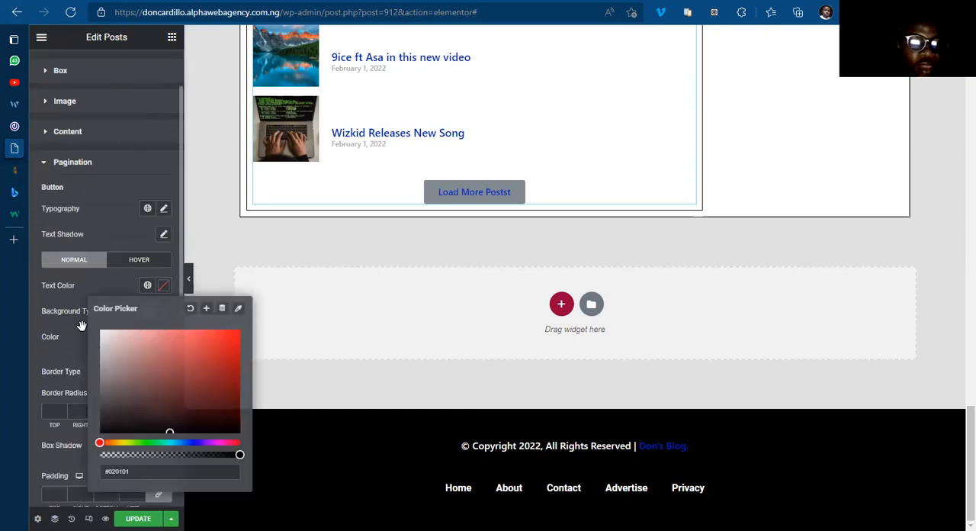
click(164, 211)
Step: Set the load button's typography to Roboto, size 20 px, weight 600, with Uppercase transform
click(164, 211)
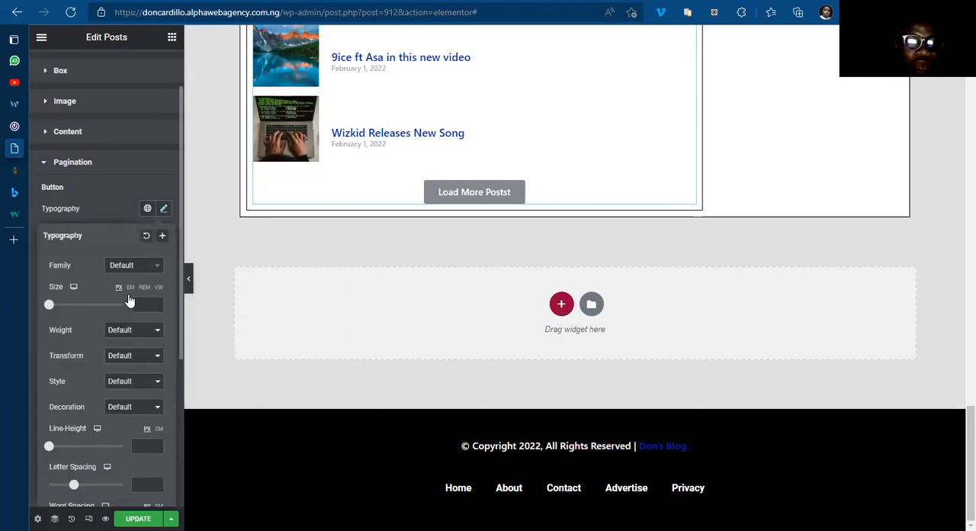
click(133, 265)
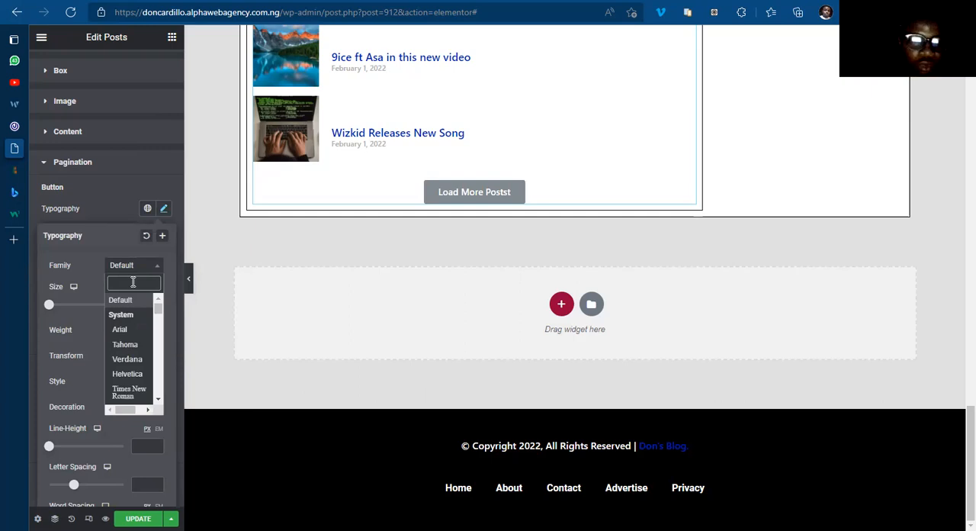
text(robo)
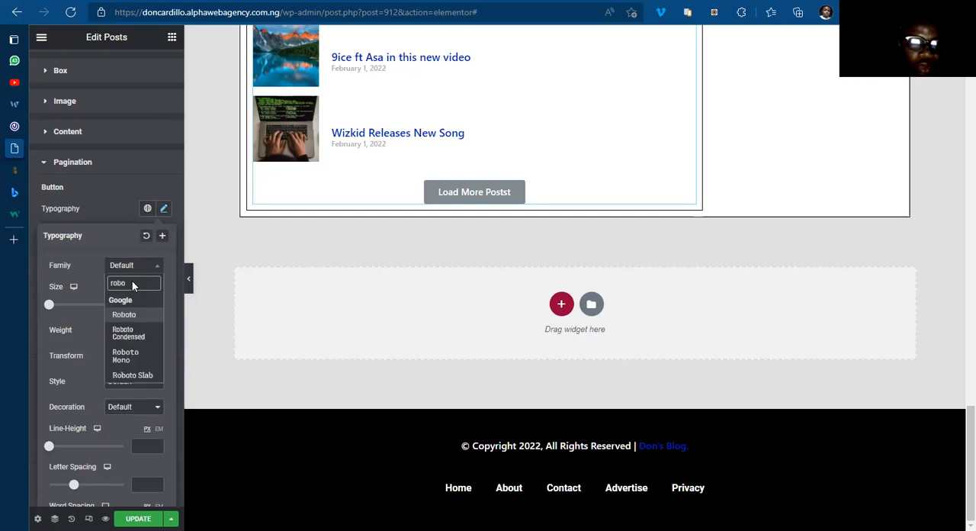
click(138, 311)
click(138, 306)
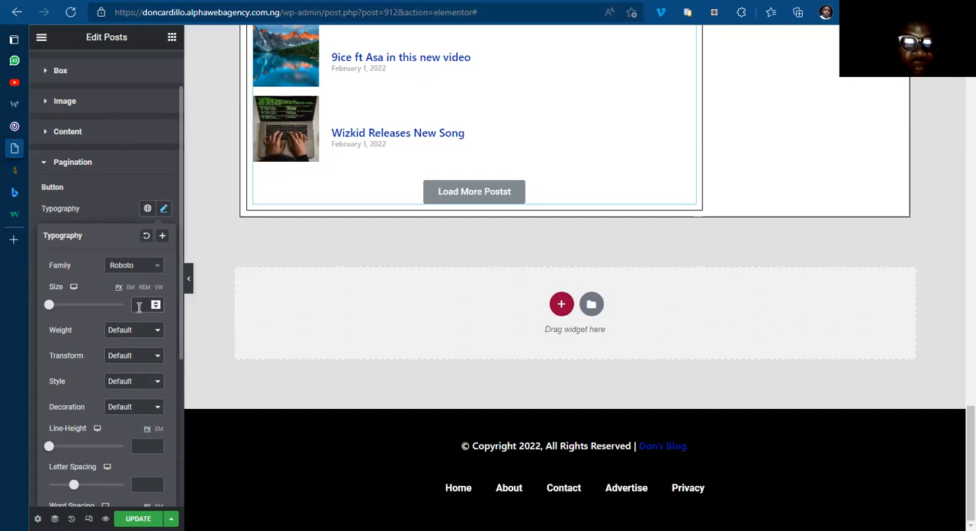
text(20)
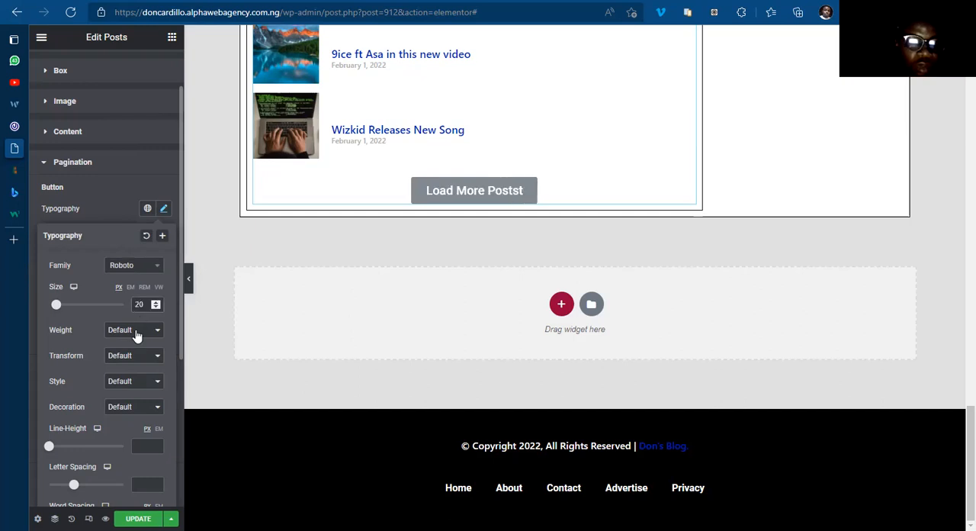
click(134, 330)
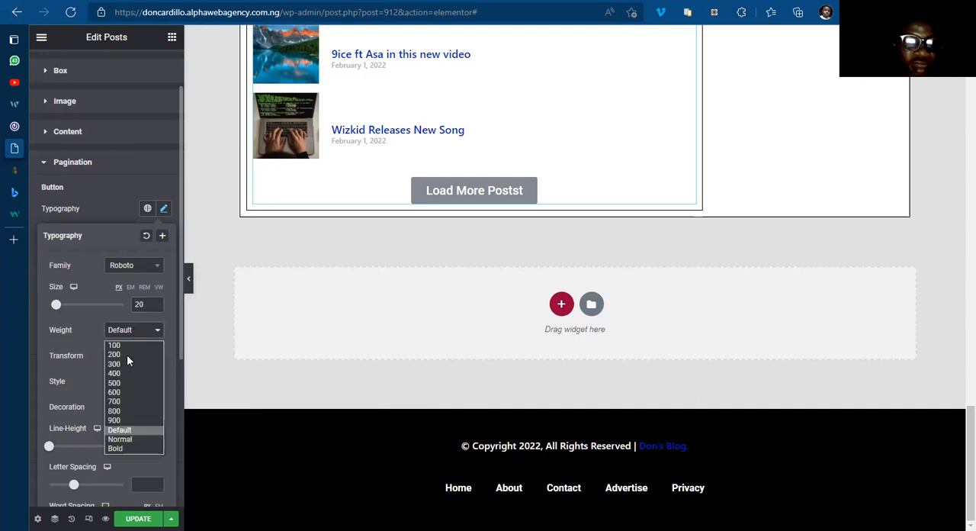
click(118, 391)
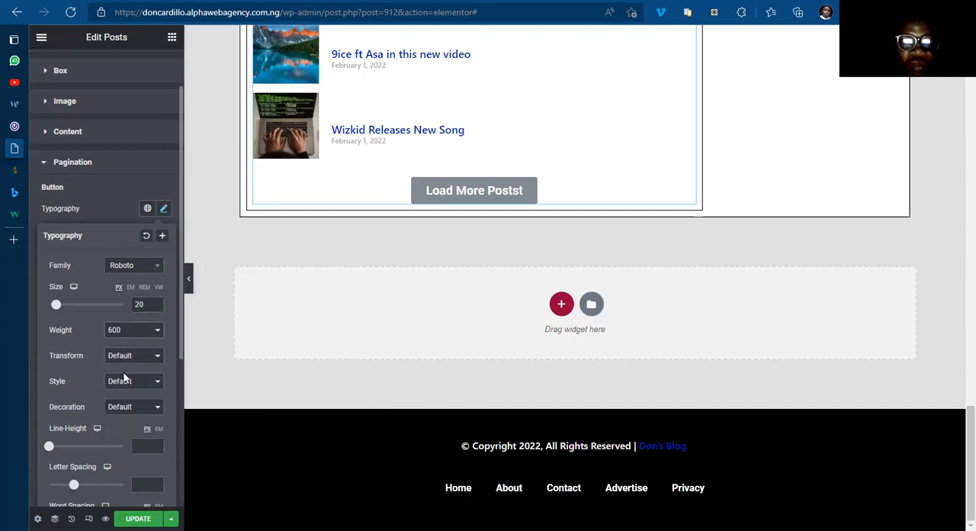
click(131, 357)
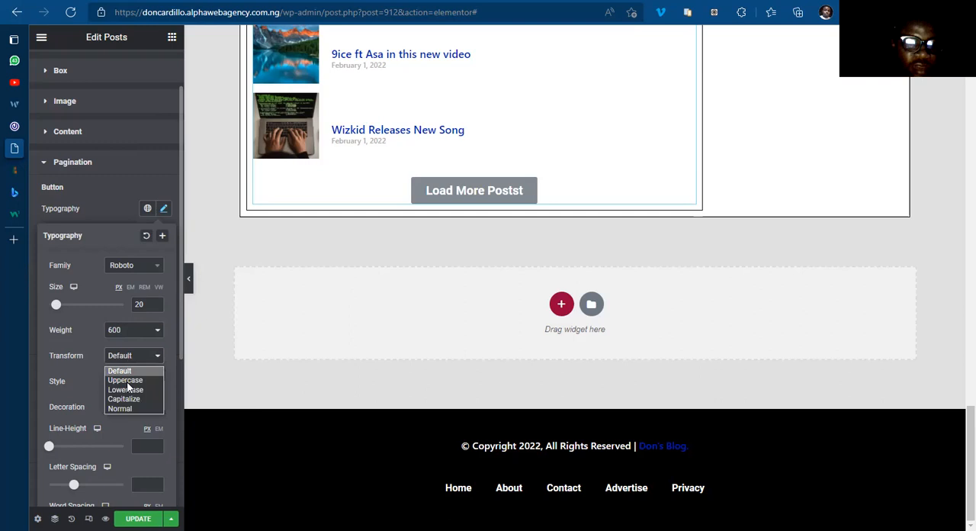
click(126, 380)
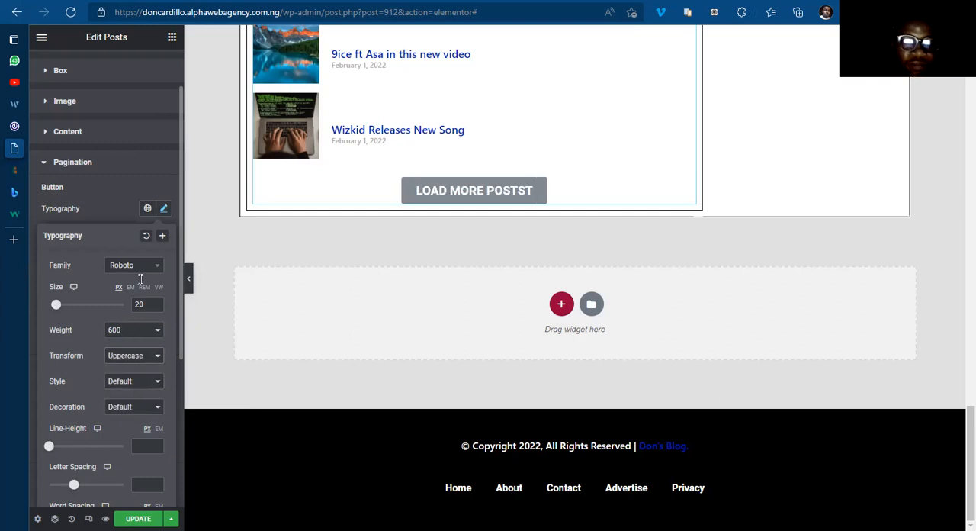
click(162, 209)
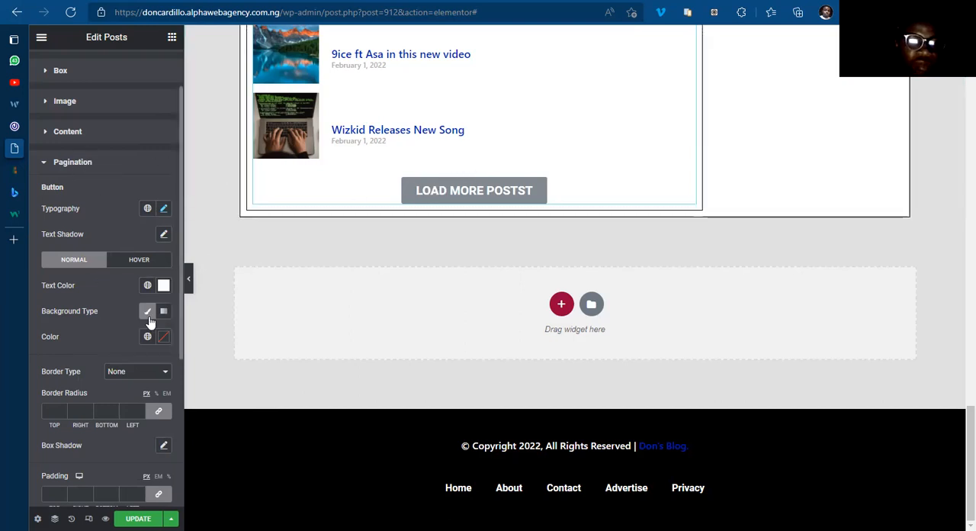
Step: Apply the global color BLUE COLOR as the load button's normal background
click(147, 336)
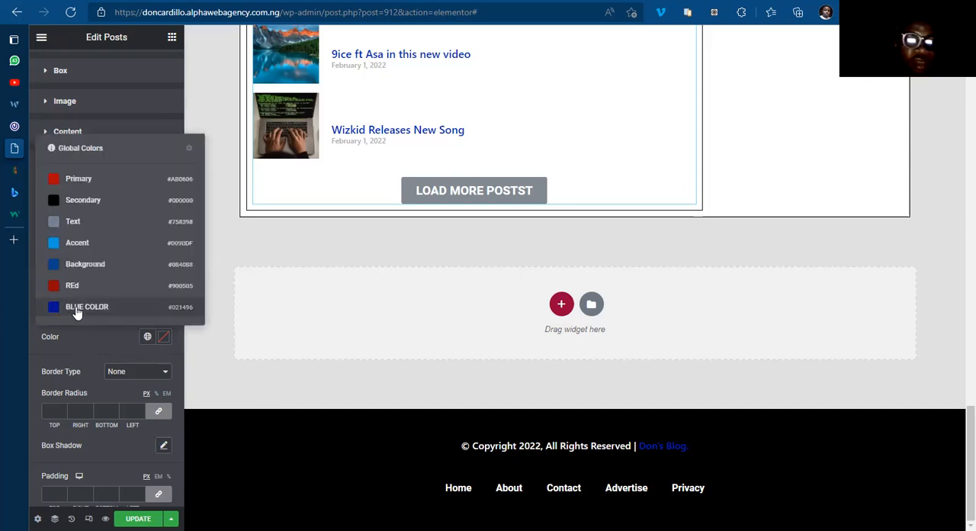
click(77, 309)
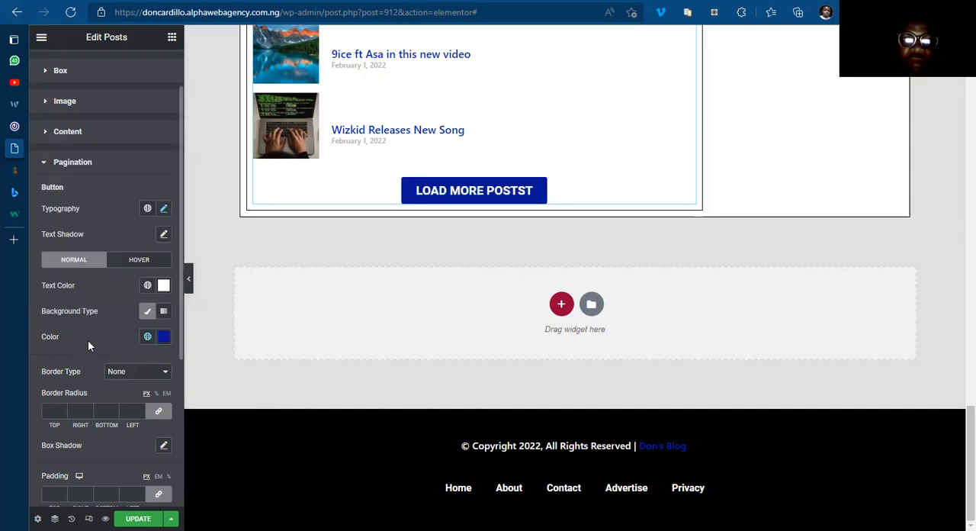
scroll(112, 348, down, 1)
scroll(112, 347, up, 1)
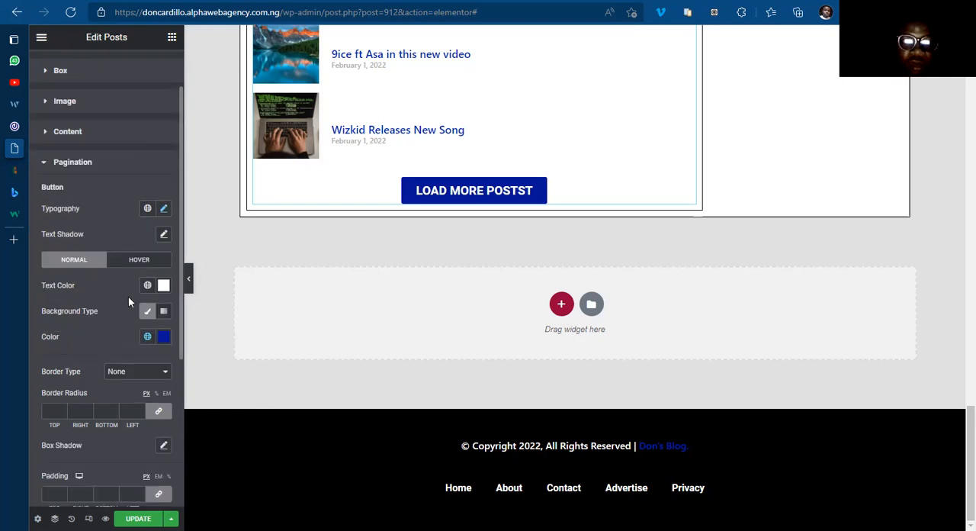
Step: Give the load button's hover state the global Secondary background color and #FFFFFF text
click(140, 260)
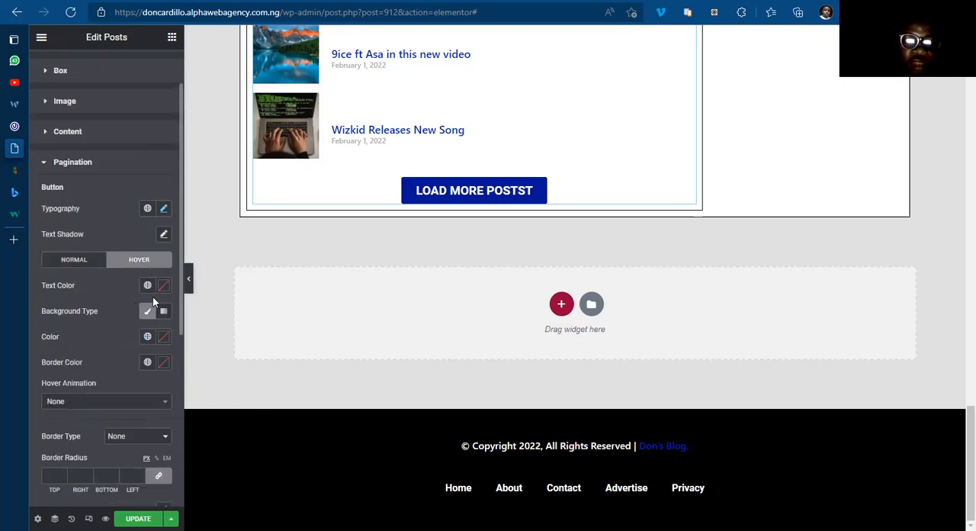
click(148, 337)
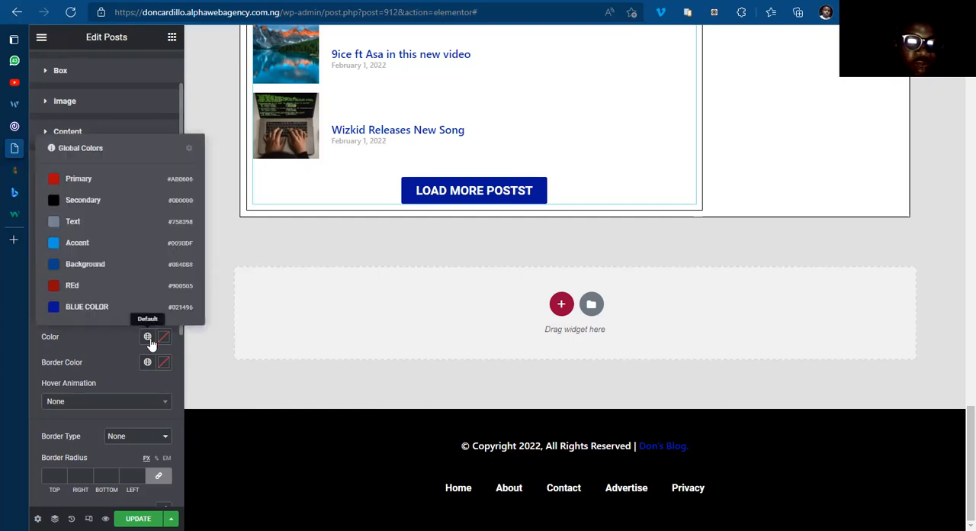
click(83, 200)
click(164, 285)
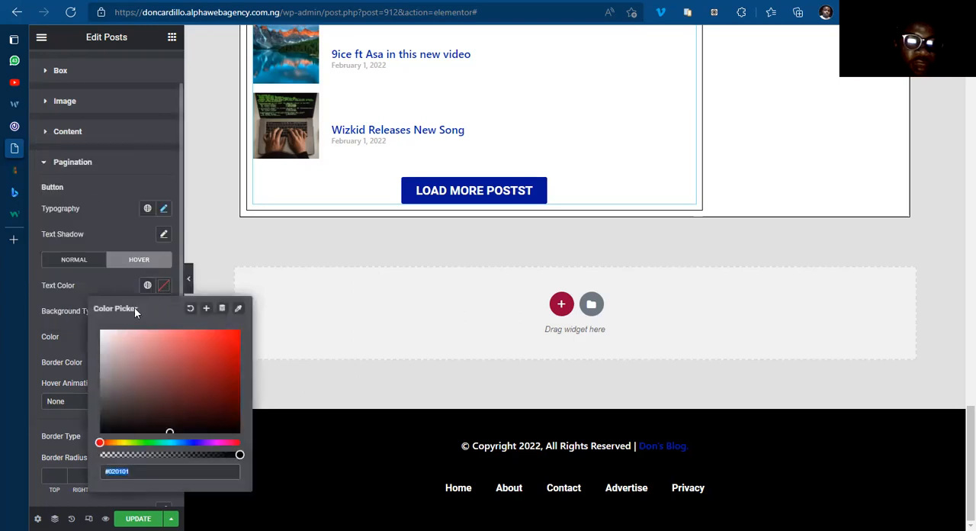
text(#FFFFFF)
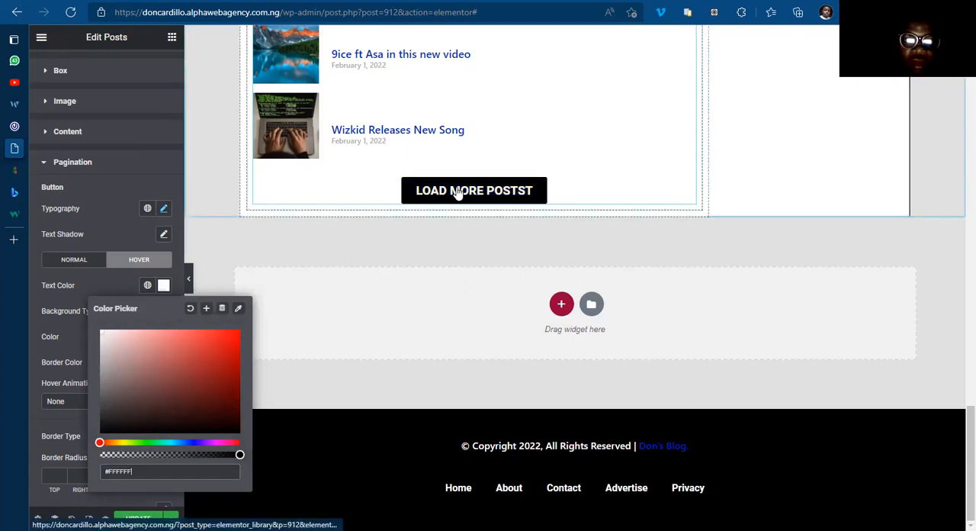
click(107, 282)
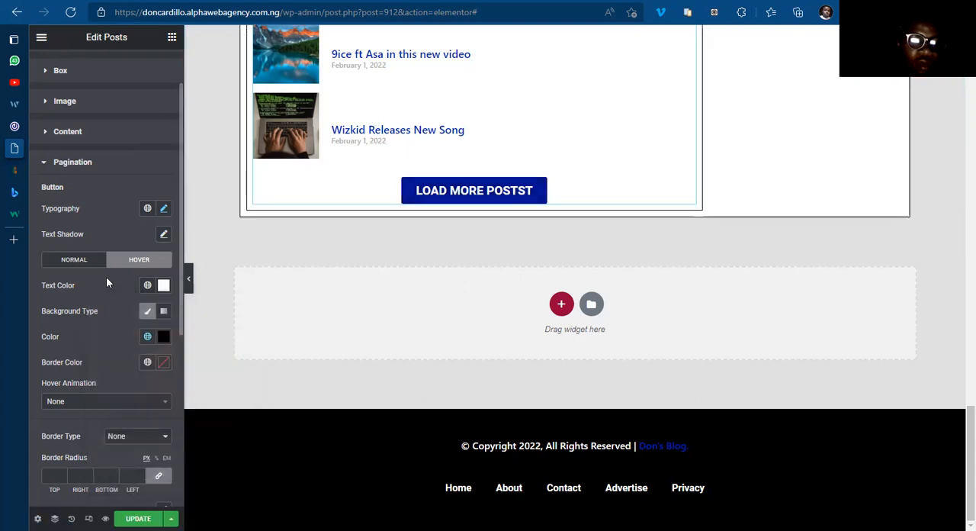
Step: Set the load button's hover animation to Float
click(103, 404)
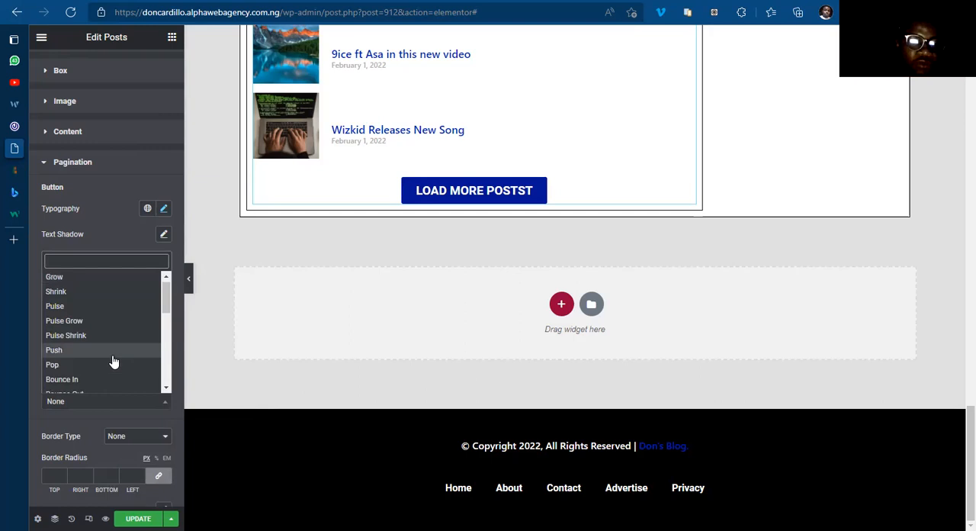
scroll(92, 355, down, 3)
click(88, 329)
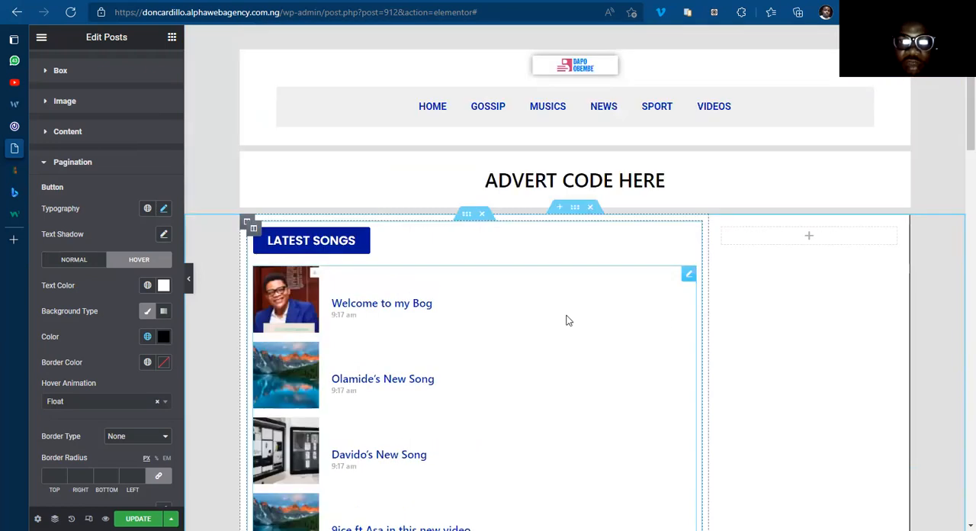
scroll(479, 228, down, 6)
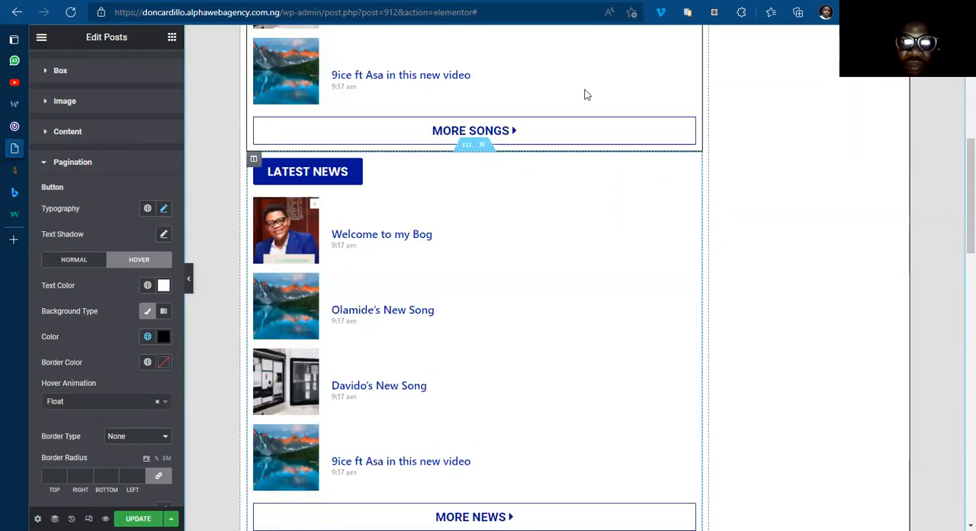
Step: Set the top margin of the Latest News and Latest Video inner sections to 5 px
click(467, 145)
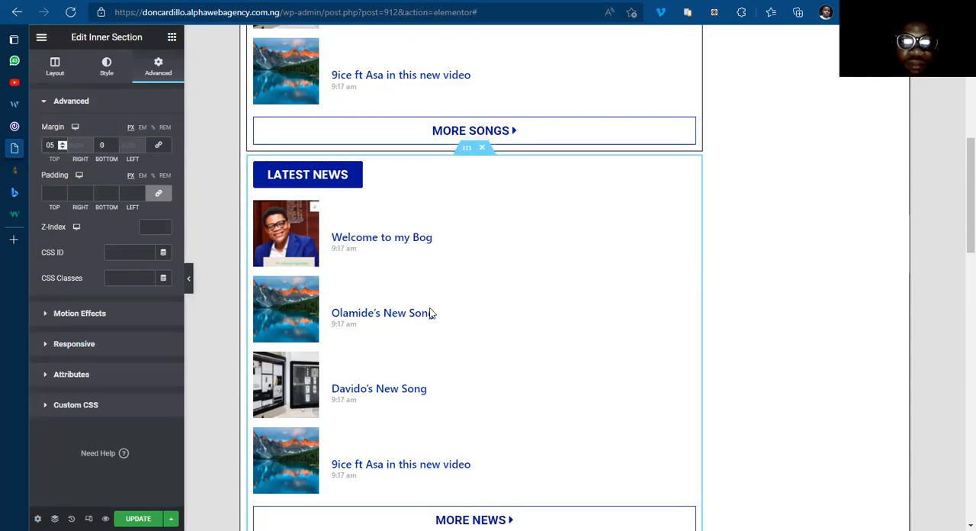
scroll(452, 107, down, 5)
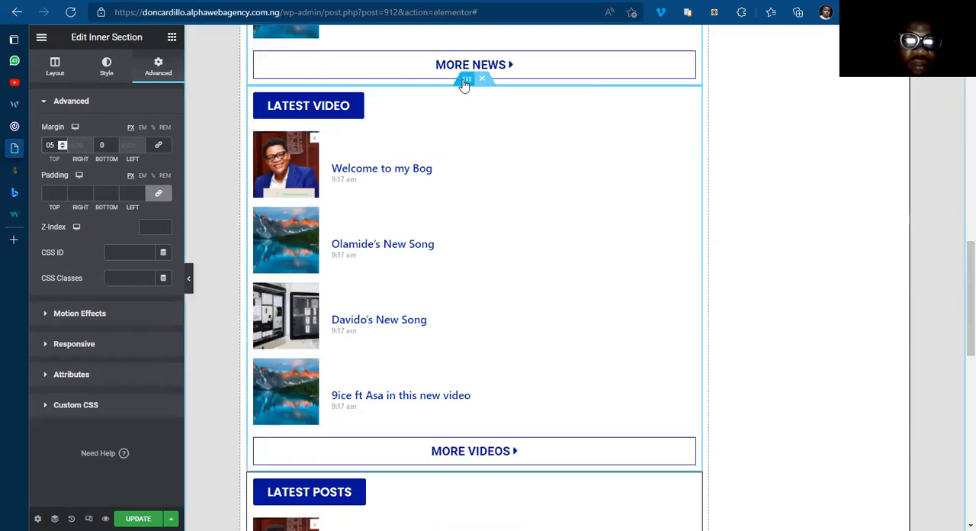
click(464, 84)
click(156, 67)
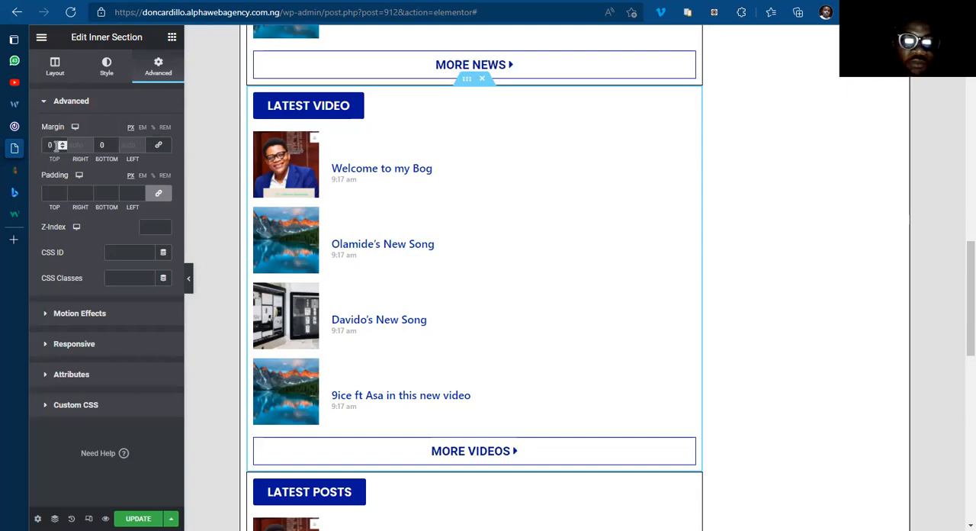
click(55, 145)
text(5)
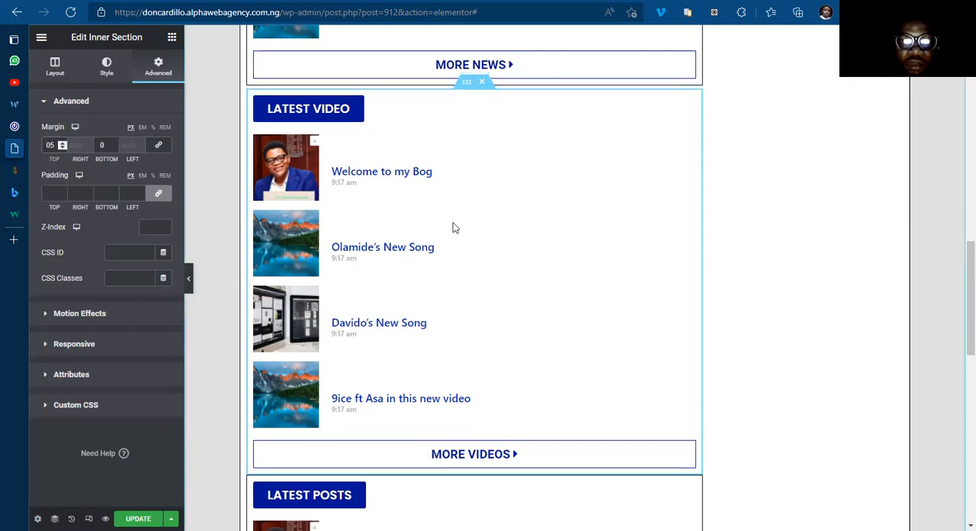
Step: Set the top margin of the Latest Posts inner section to 5 px
scroll(562, 268, down, 3)
scroll(460, 488, up, 3)
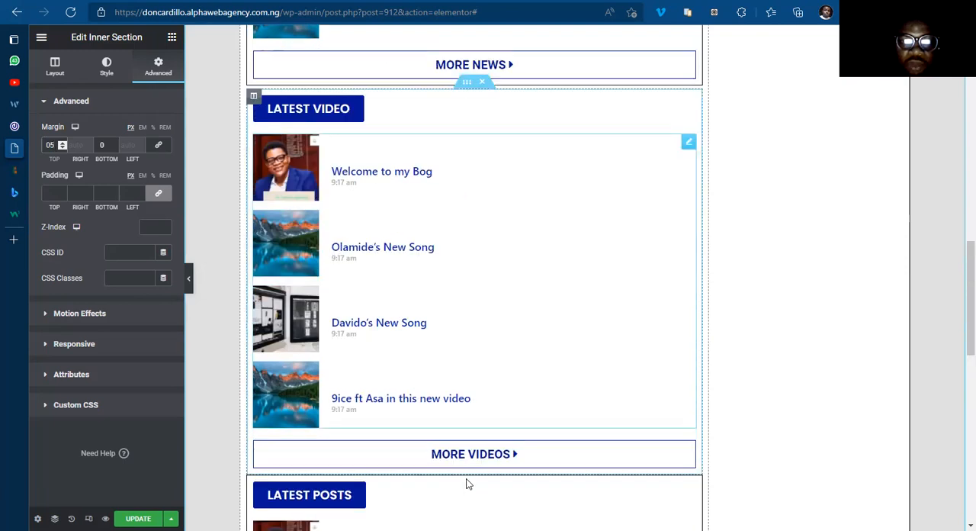
click(467, 468)
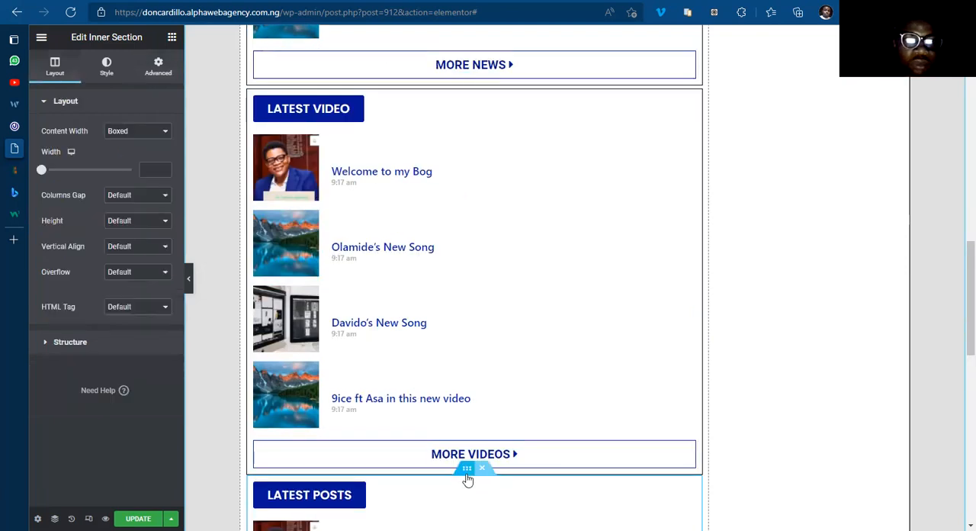
click(157, 67)
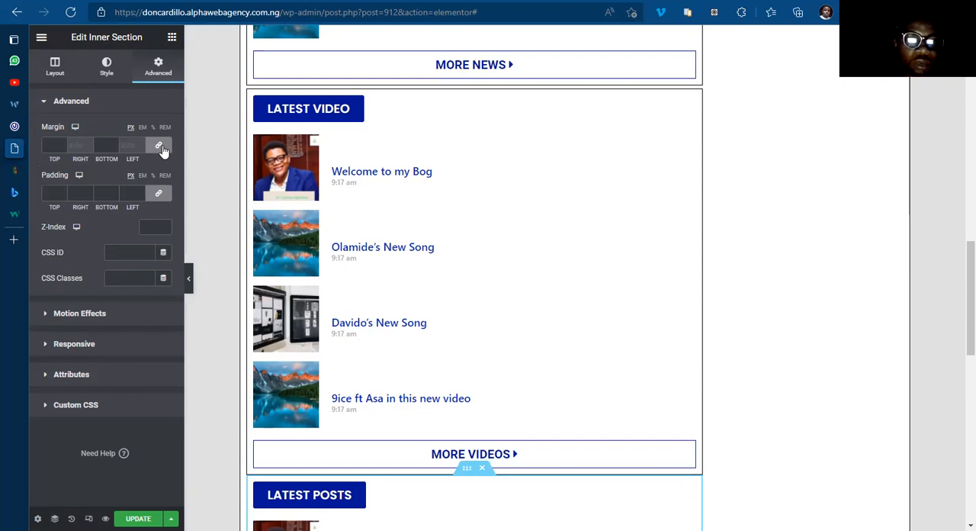
click(61, 145)
text(5)
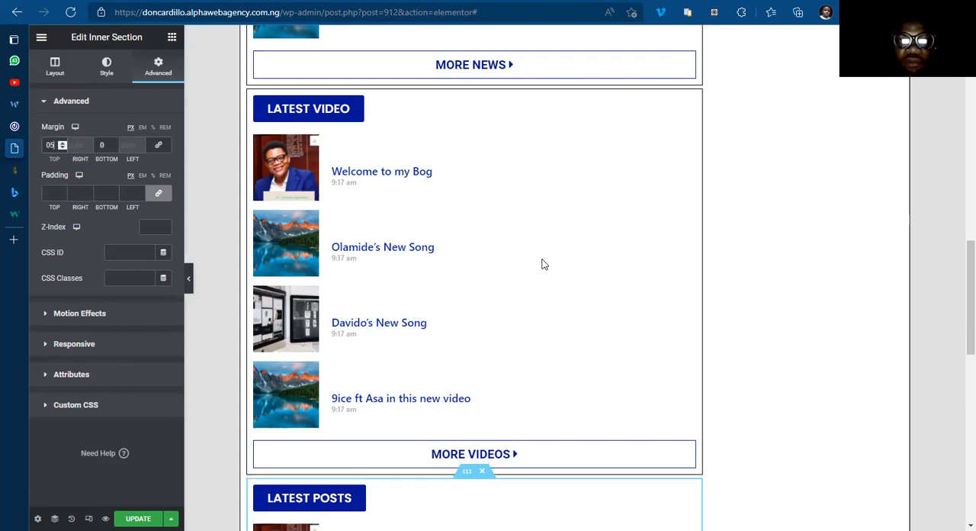
Step: Check the gaps between the bordered sections and save the updated template
scroll(543, 263, down, 6)
scroll(959, 382, down, 4)
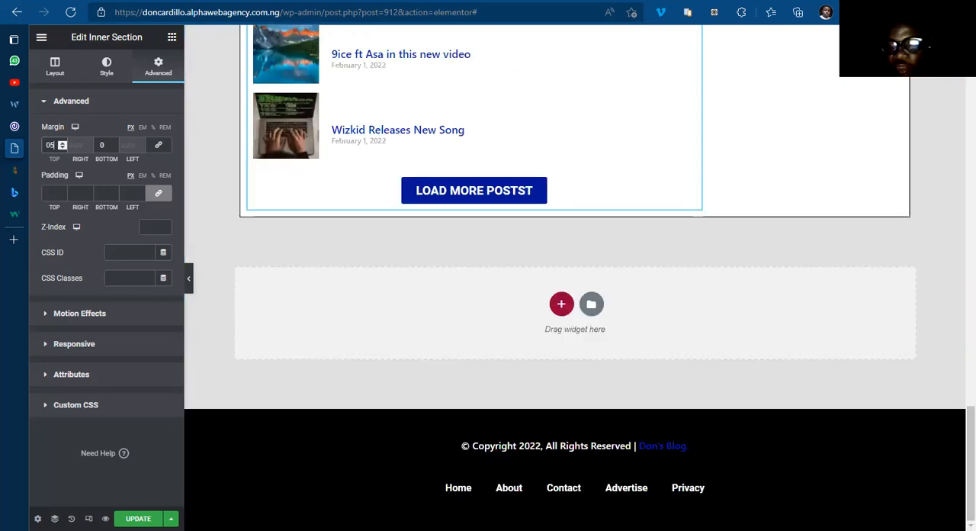
scroll(960, 190, up, 10)
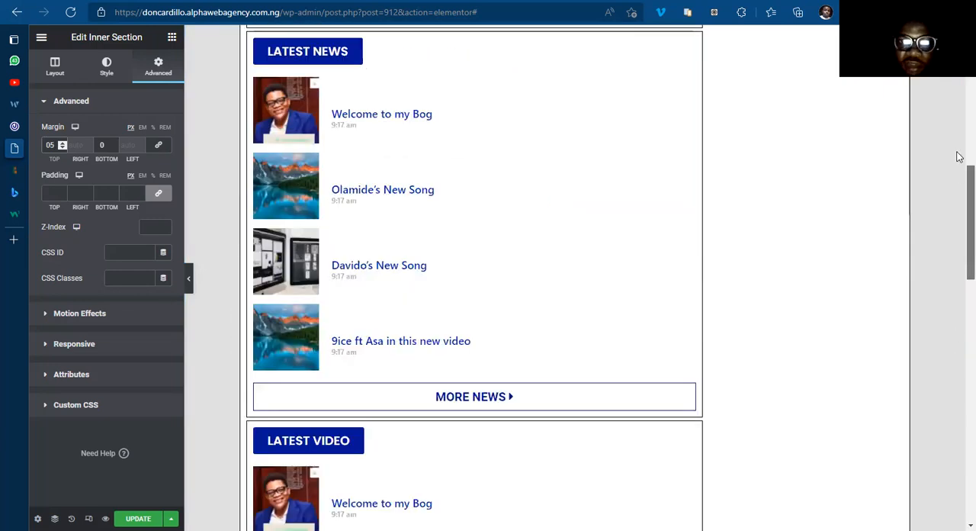
scroll(959, 211, up, 10)
scroll(921, 276, down, 5)
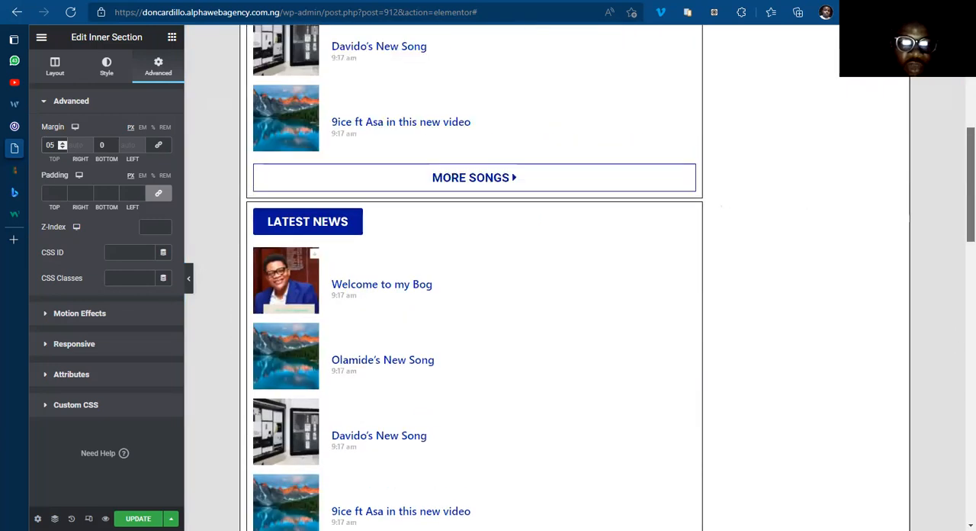
click(138, 519)
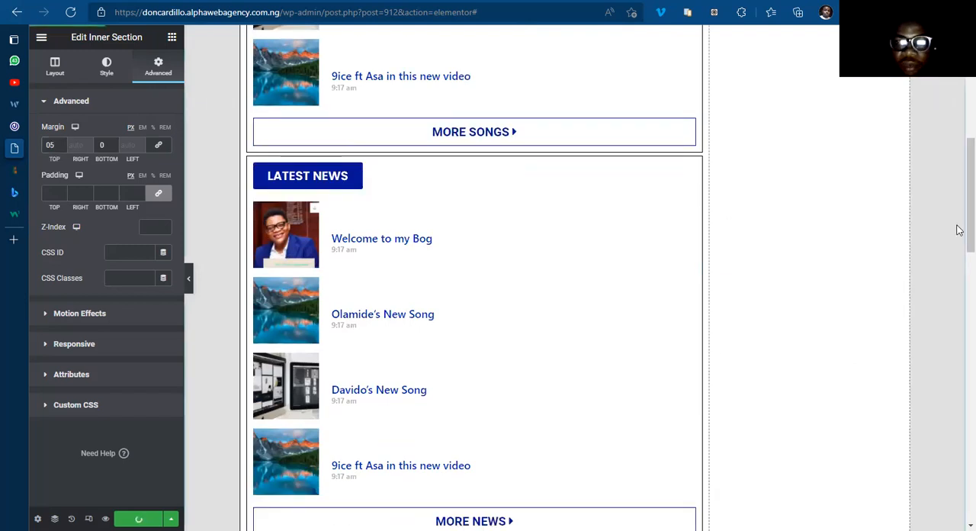
Step: Review the section spacing down the whole template and examine the sidebar blocks on the 042Jam site
scroll(958, 335, down, 5)
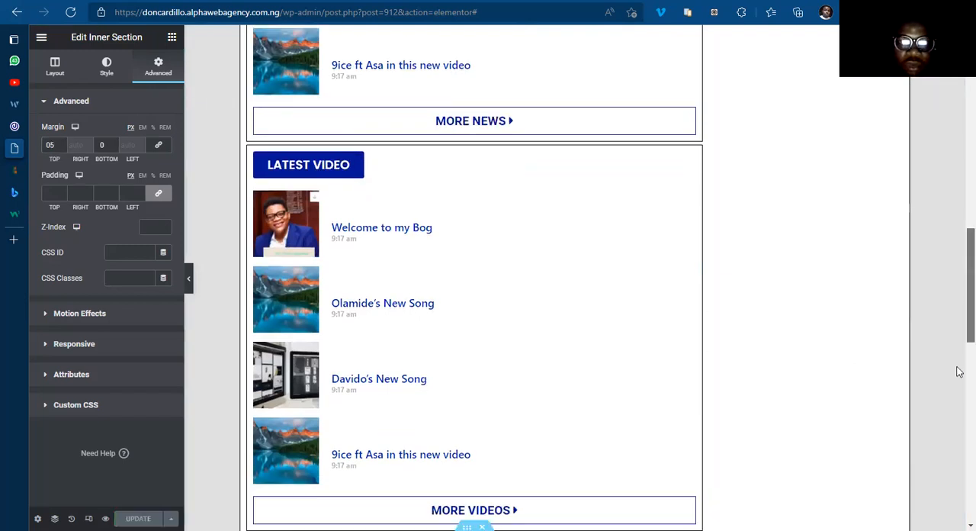
scroll(959, 438, down, 5)
scroll(960, 414, down, 2)
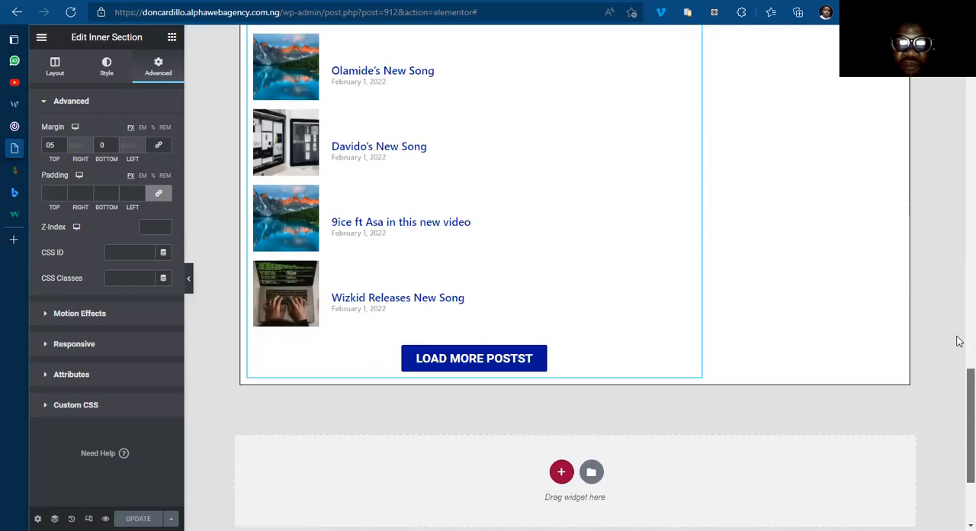
scroll(960, 246, up, 9)
scroll(959, 164, up, 6)
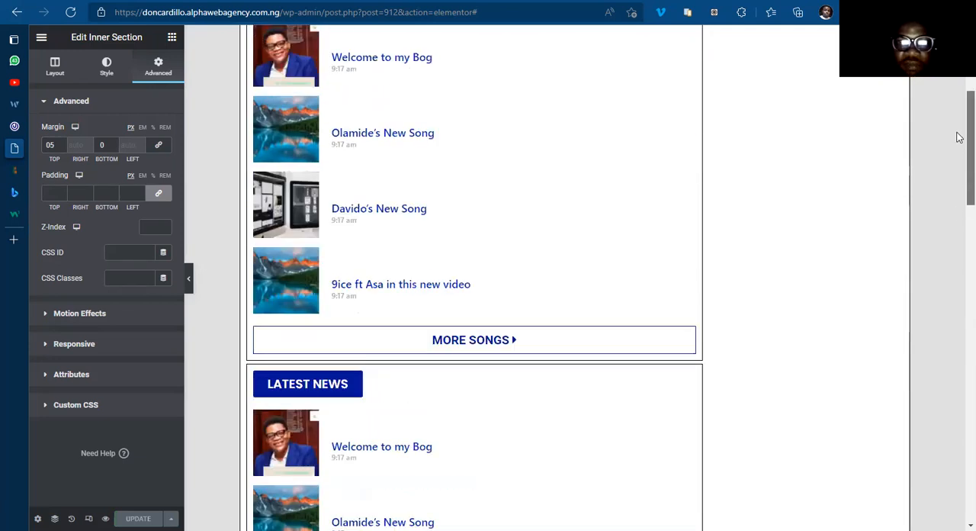
scroll(958, 137, up, 2)
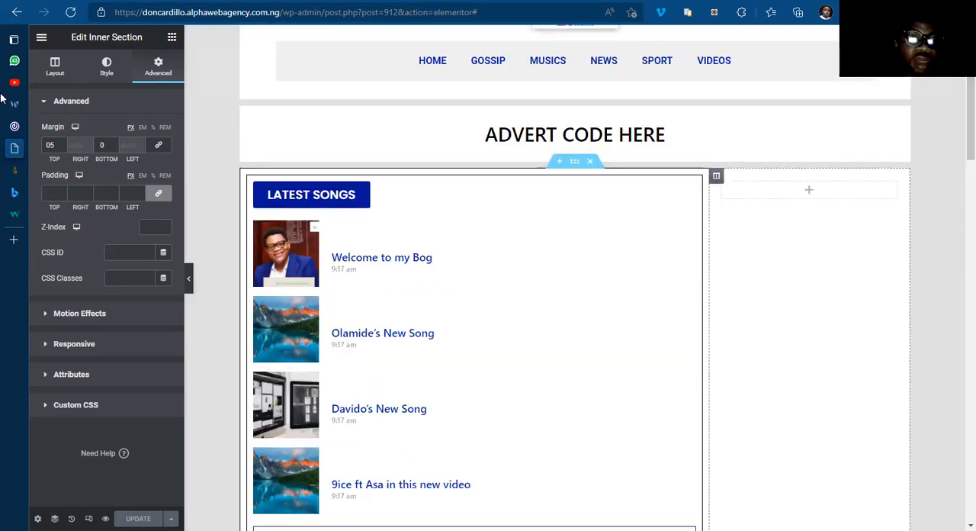
click(14, 126)
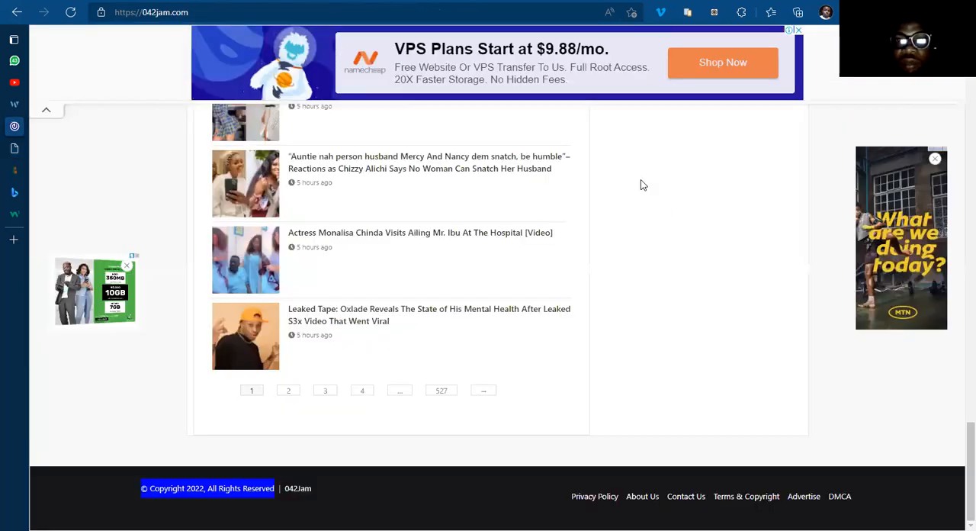
scroll(668, 205, up, 10)
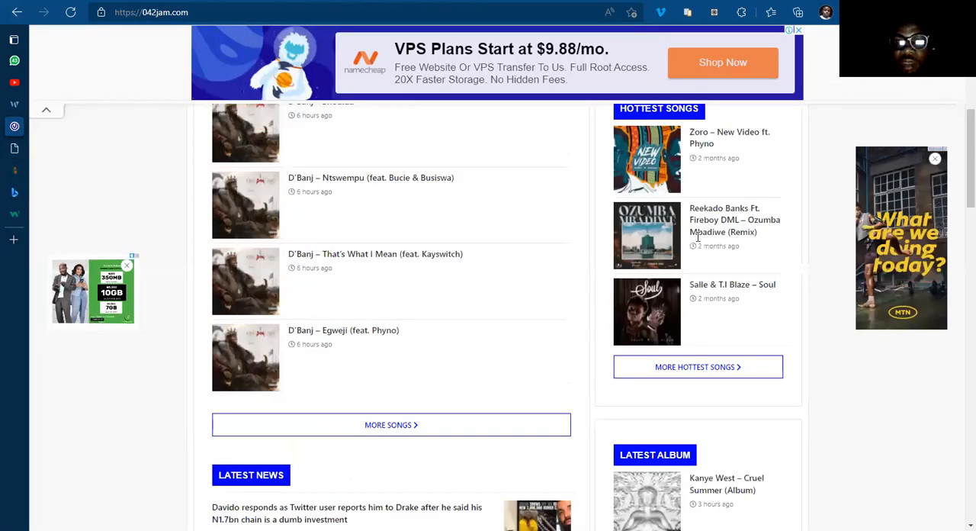
scroll(697, 244, up, 5)
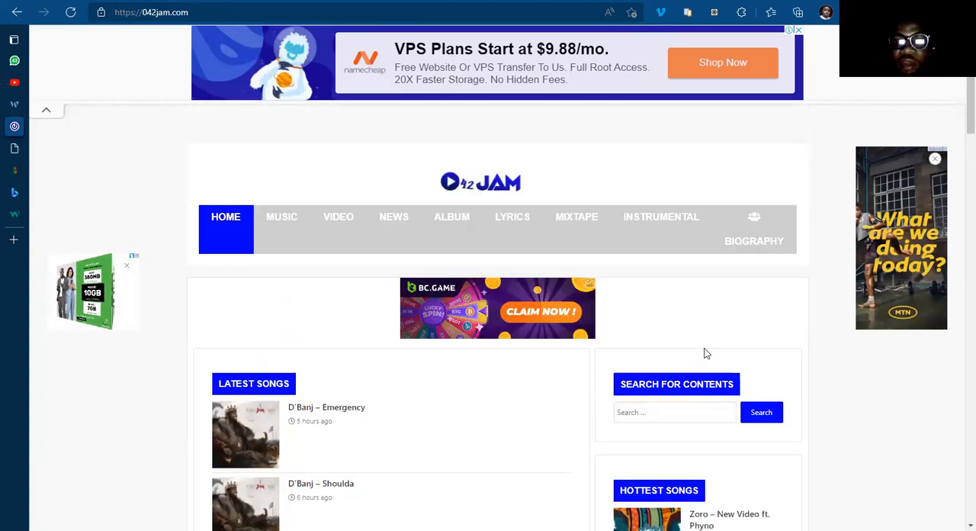
scroll(713, 381, down, 1)
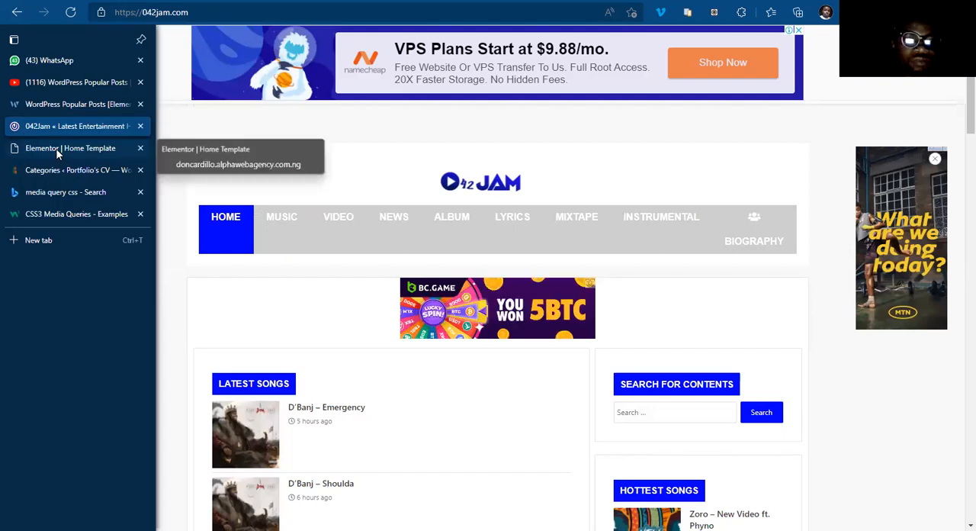
Step: Return to the Elementor Home Template and add a Heading widget reading "Search Here" in the empty sidebar column
click(56, 147)
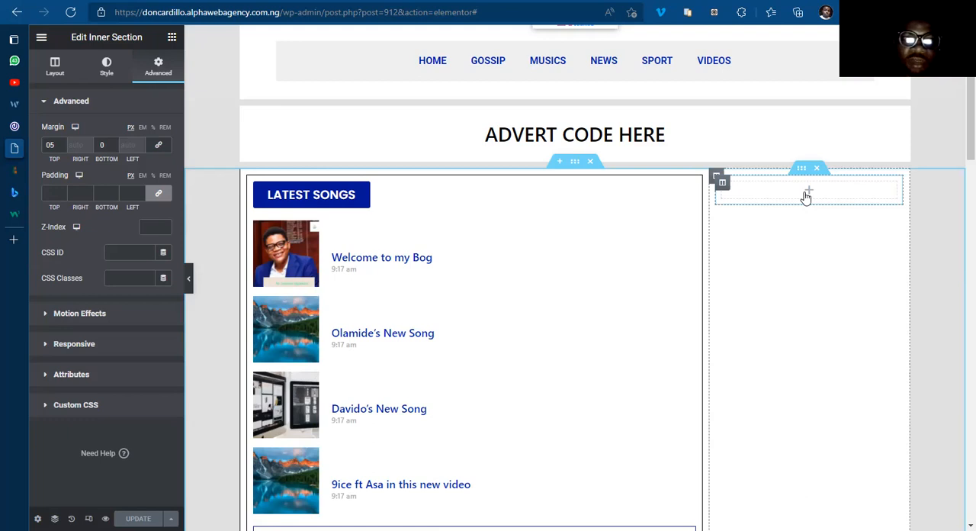
click(806, 197)
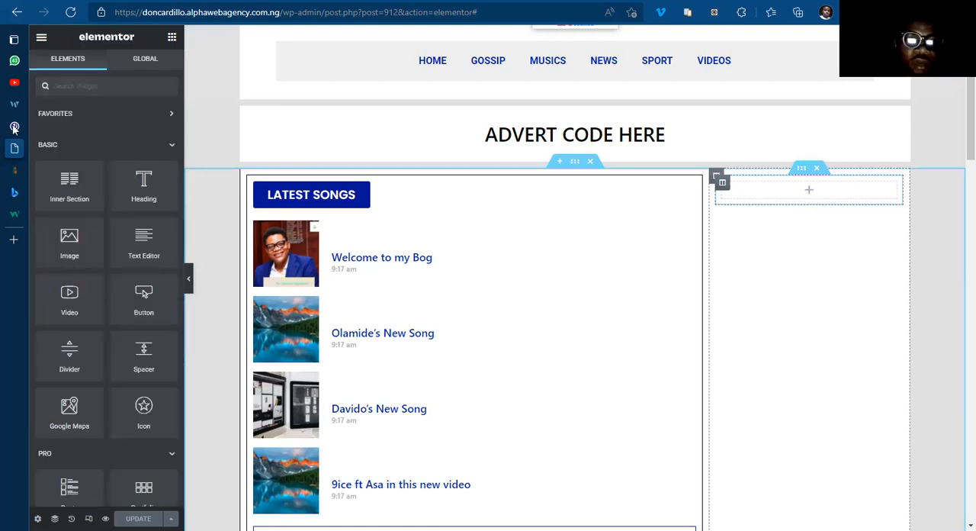
click(47, 124)
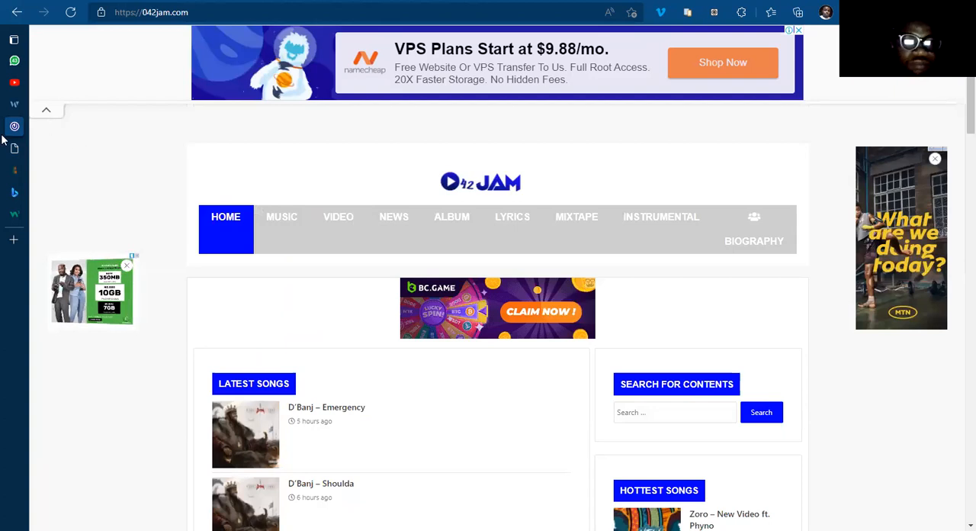
click(43, 150)
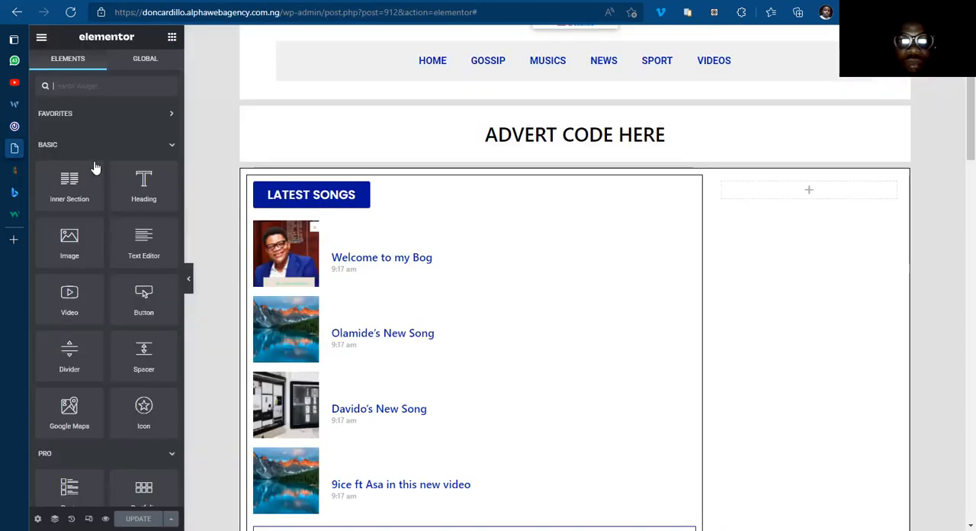
drag(133, 181, 802, 184)
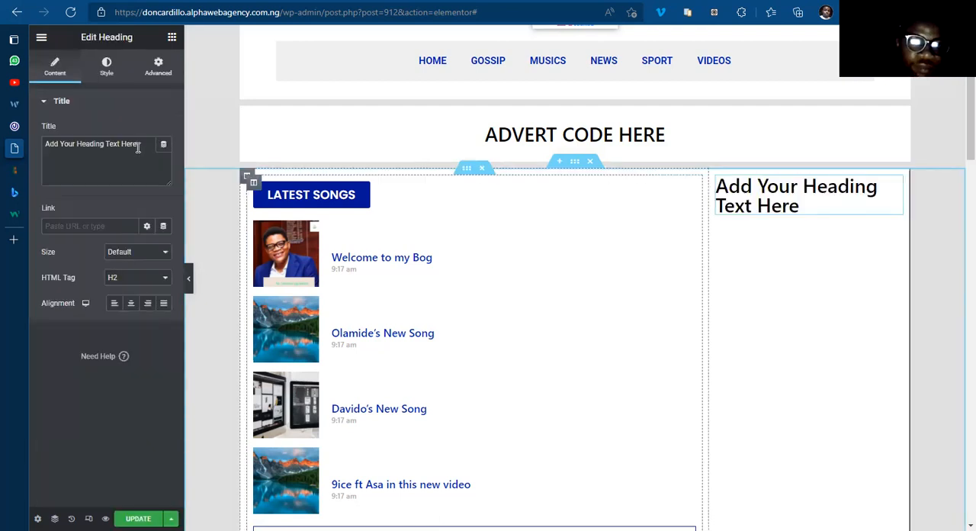
triple_click(138, 147)
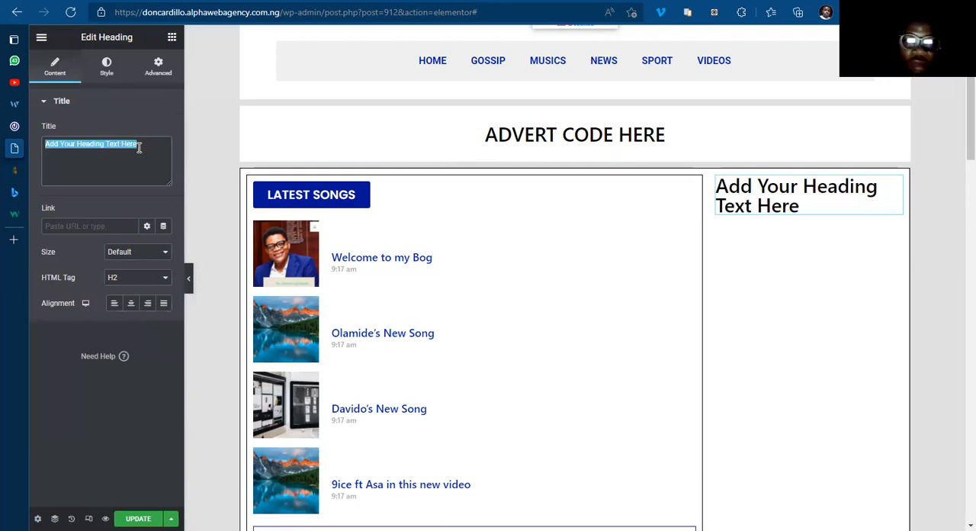
text(Search Here)
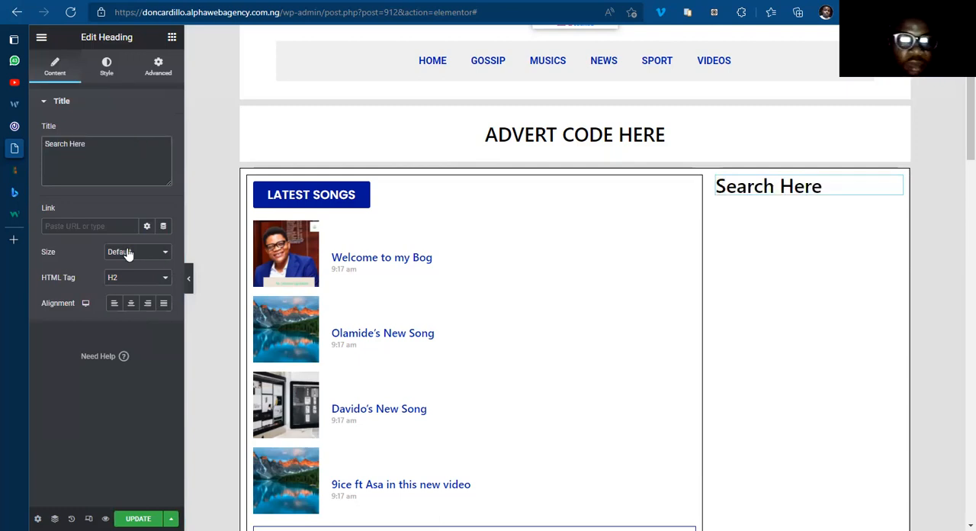
Step: Center the "Search Here" heading and set its HTML tag to H3
click(131, 303)
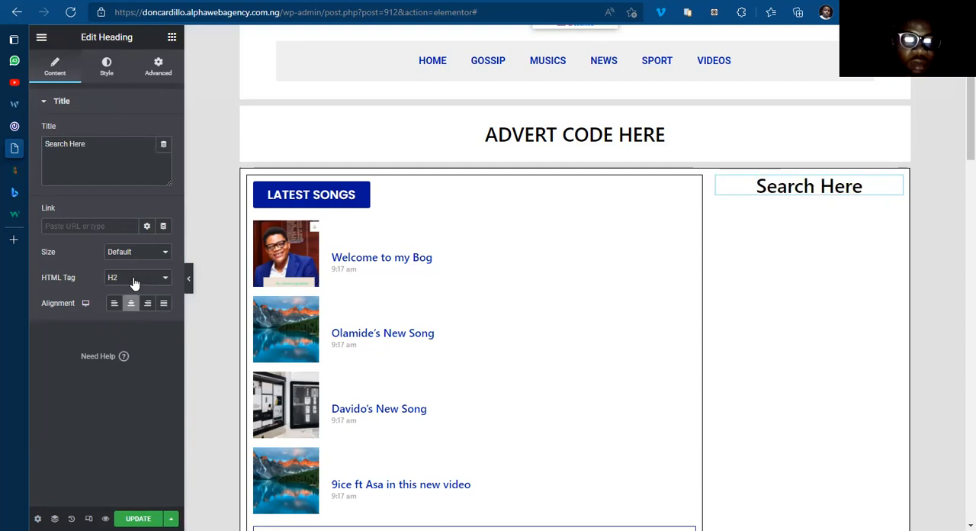
click(124, 279)
click(124, 312)
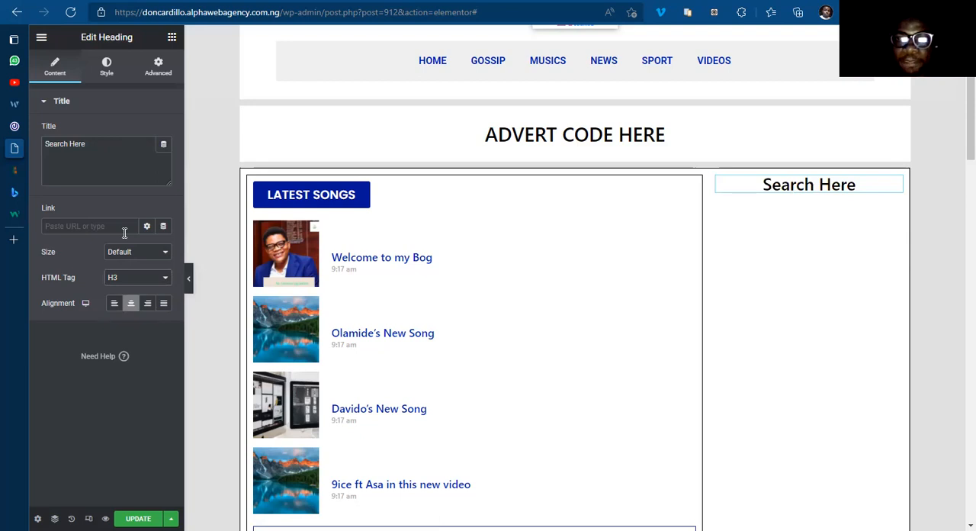
Step: Set the "Search Here" heading's padding to 6 px on all sides
click(158, 67)
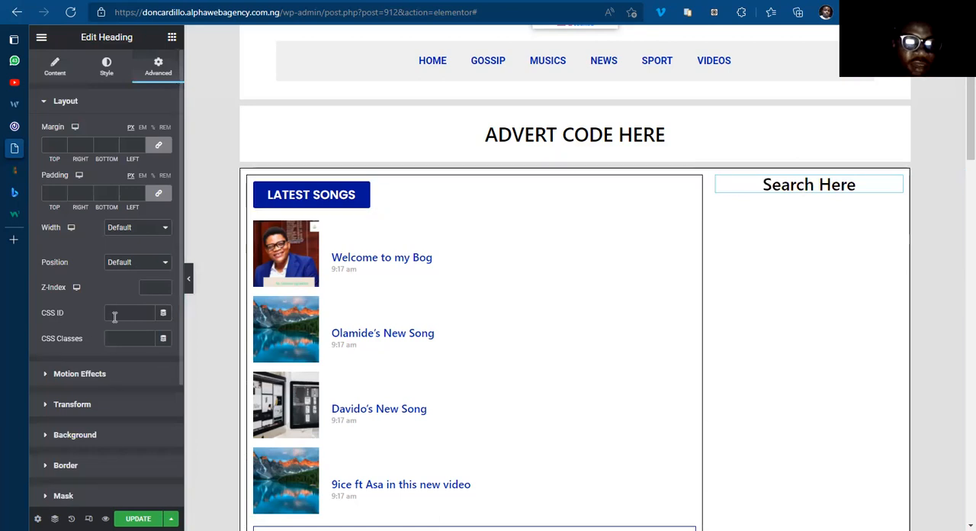
click(134, 193)
text(4)
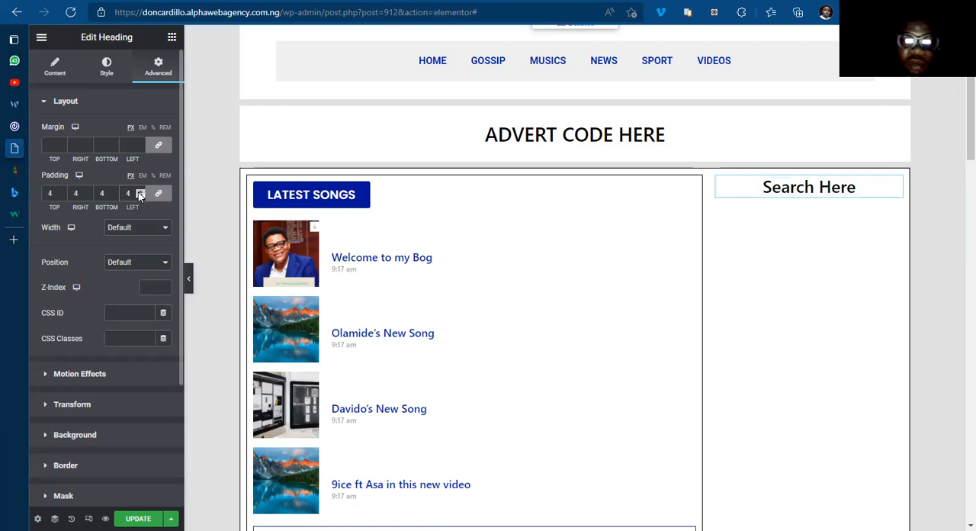
click(140, 191)
click(141, 191)
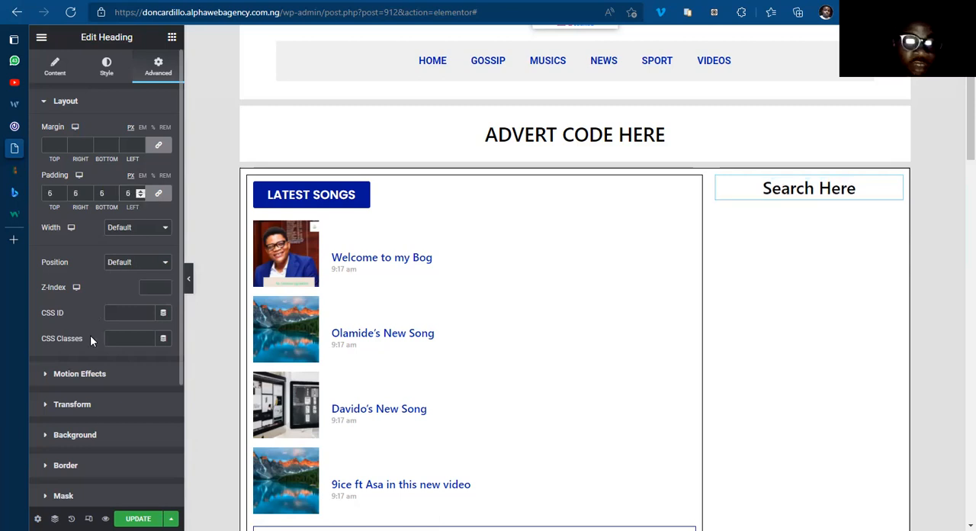
Step: Give the "Search Here" heading a classic background in the global color BLUE COLOR
click(85, 434)
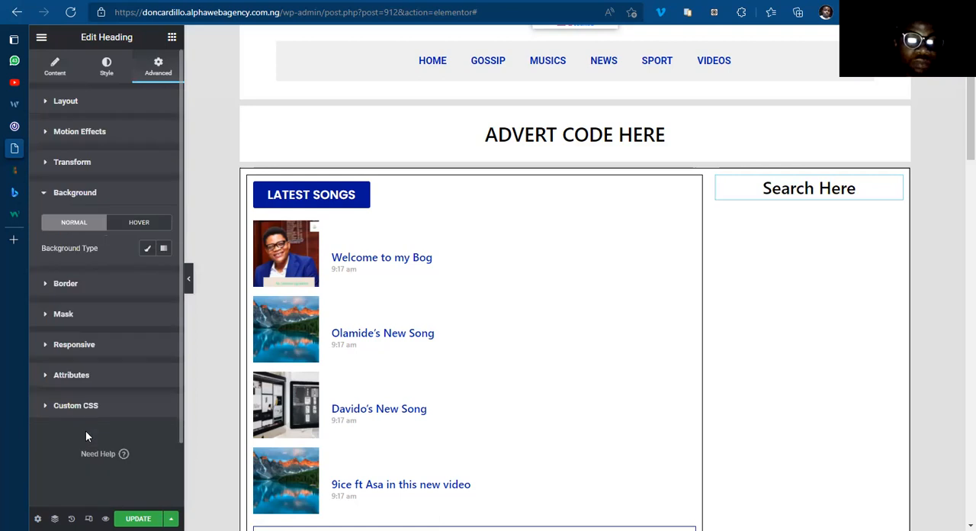
click(146, 252)
click(147, 273)
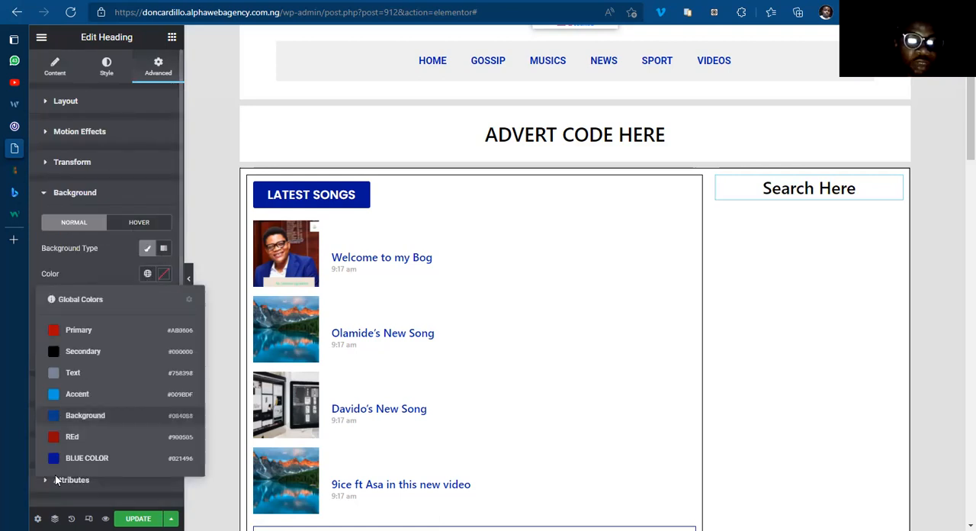
click(84, 458)
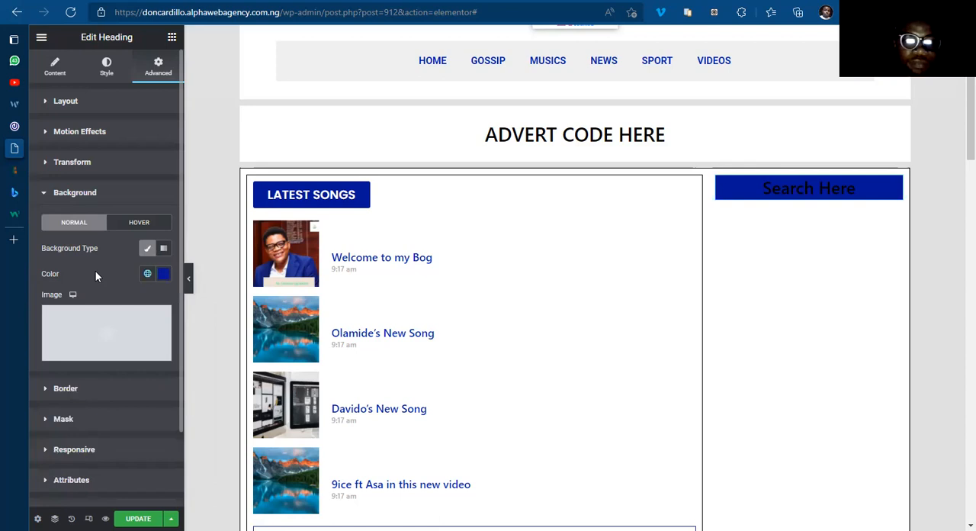
Step: Set the "Search Here" heading's text color to white, #FFFFFF
click(106, 69)
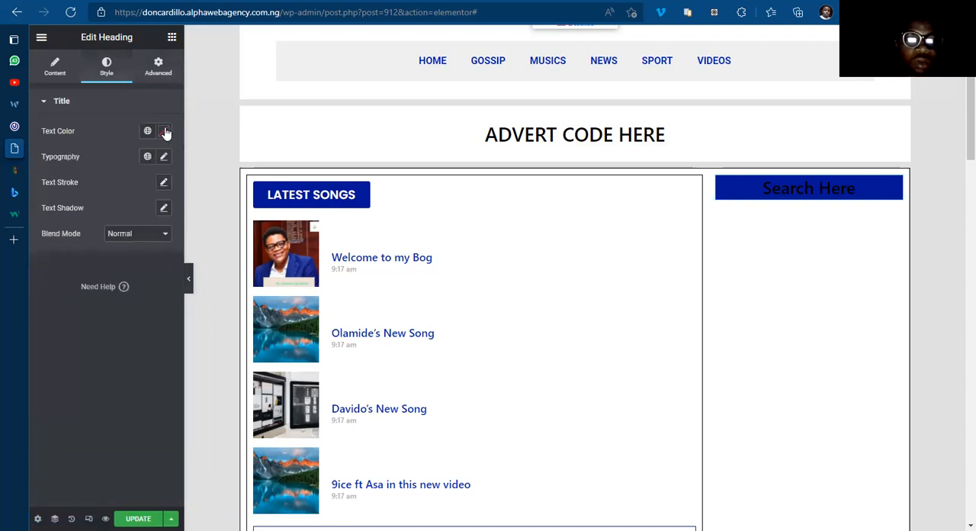
click(163, 130)
text(#FFFFFF)
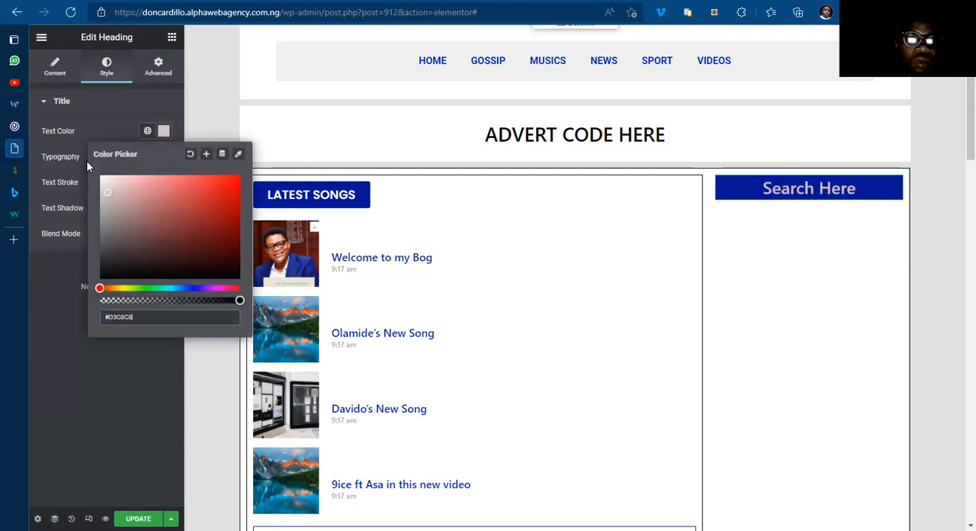
click(163, 133)
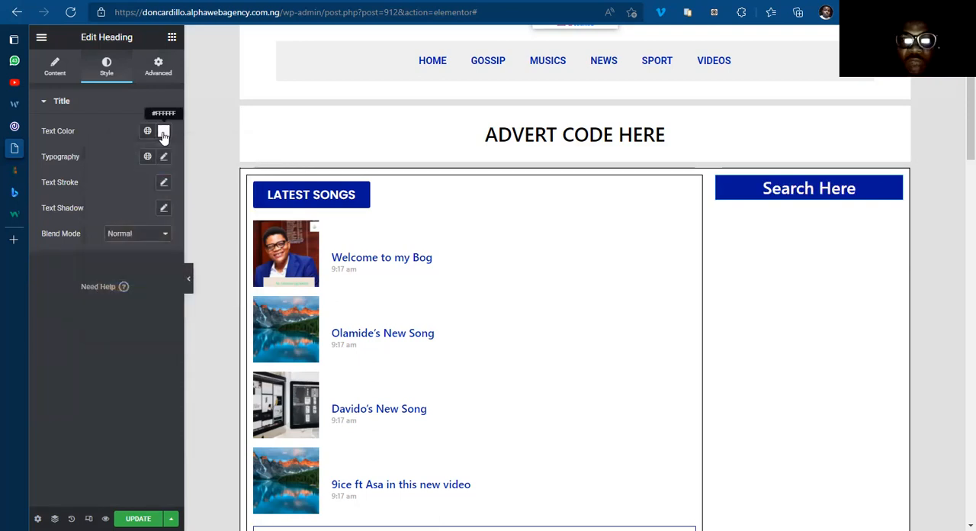
Step: Set the "Search Here" heading's typography to the Poppins family, weight 600, with Uppercase transform
click(164, 158)
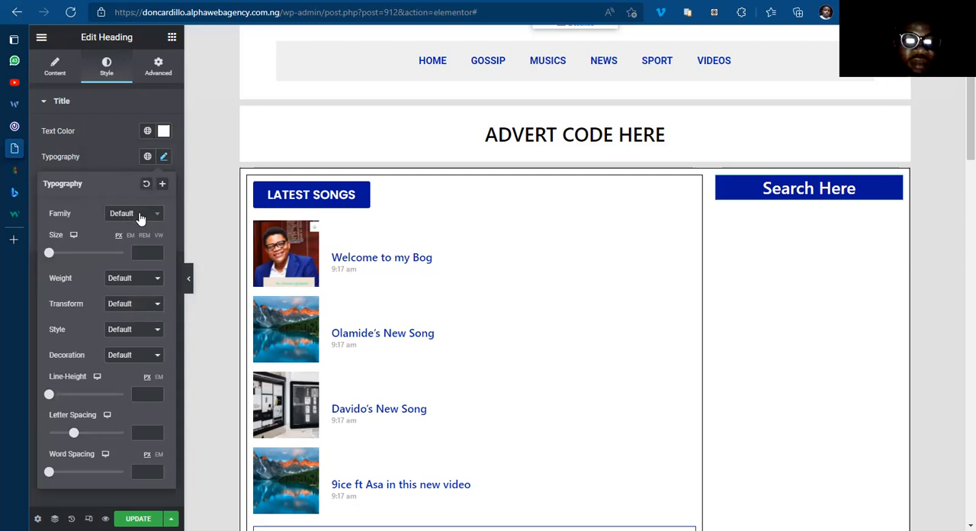
click(140, 219)
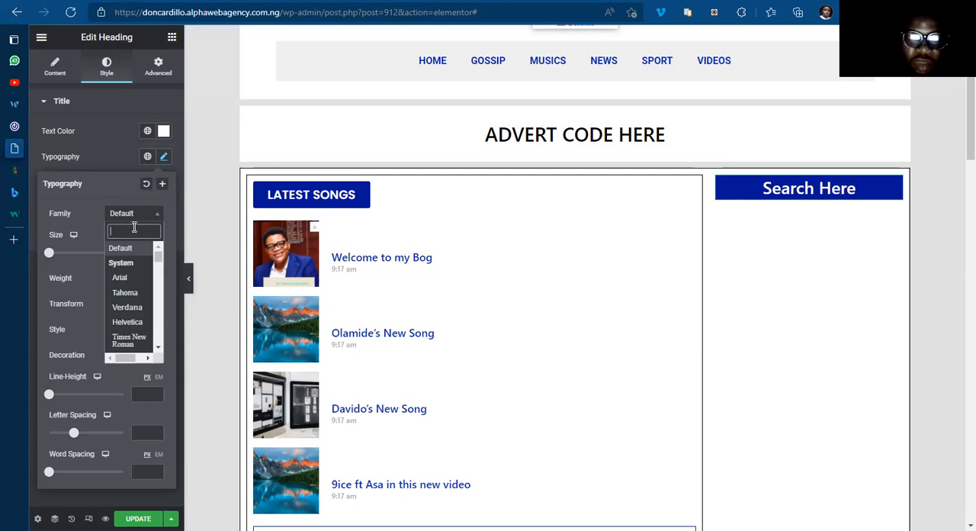
text(Poppi)
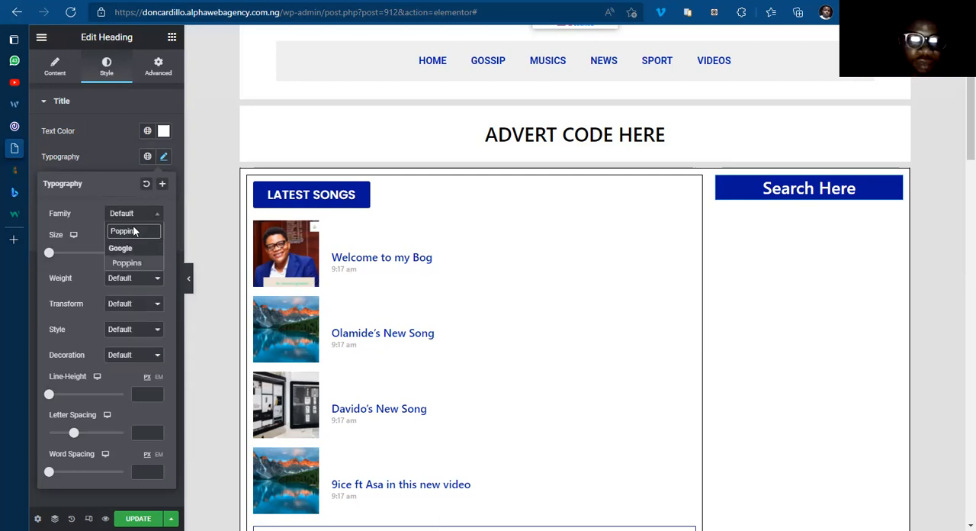
text(n)
key(Return)
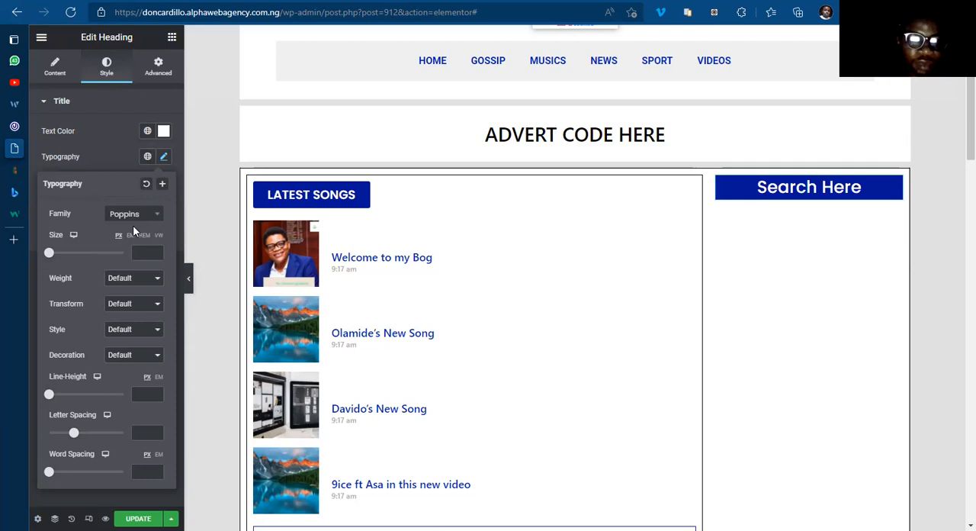
click(131, 279)
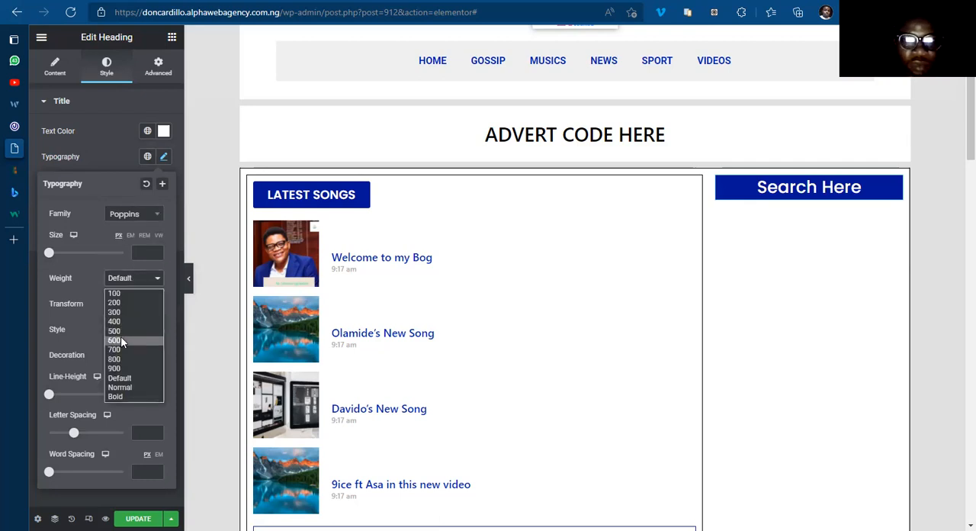
click(121, 340)
click(131, 305)
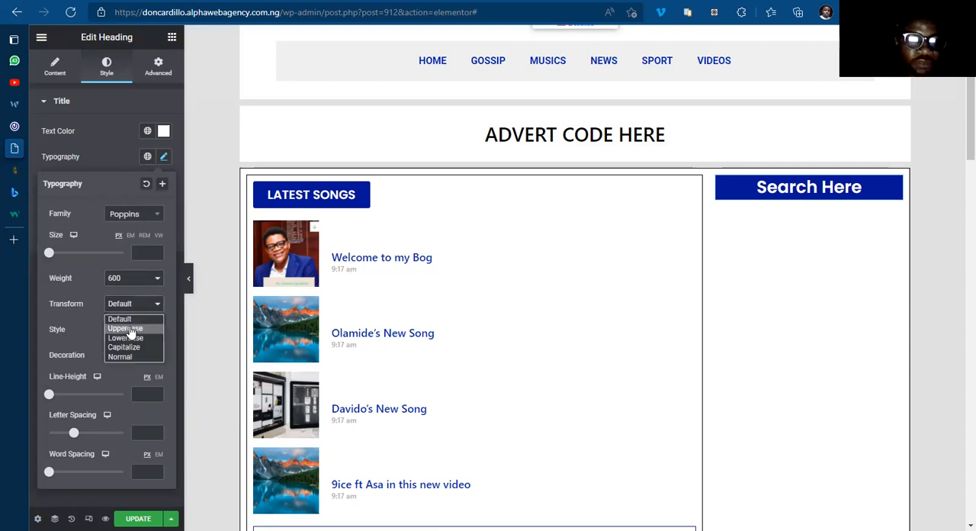
click(128, 320)
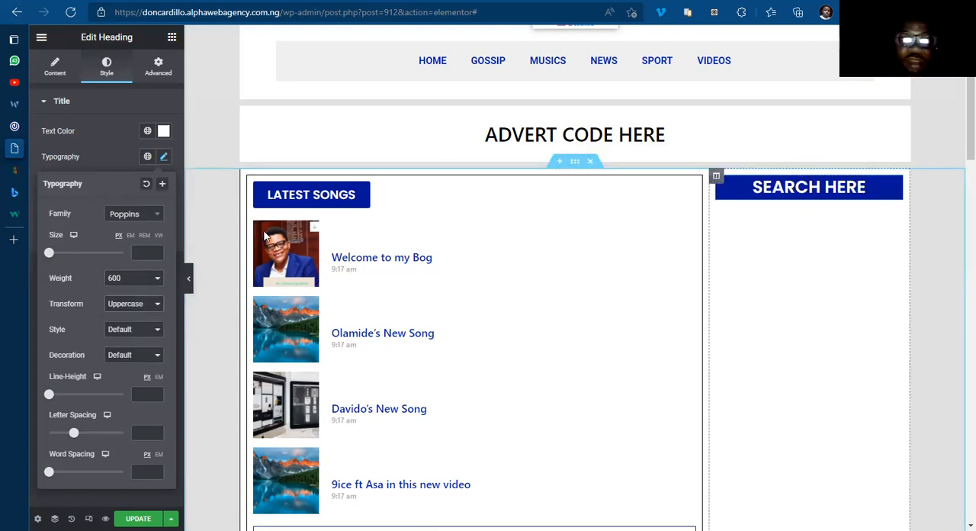
click(162, 156)
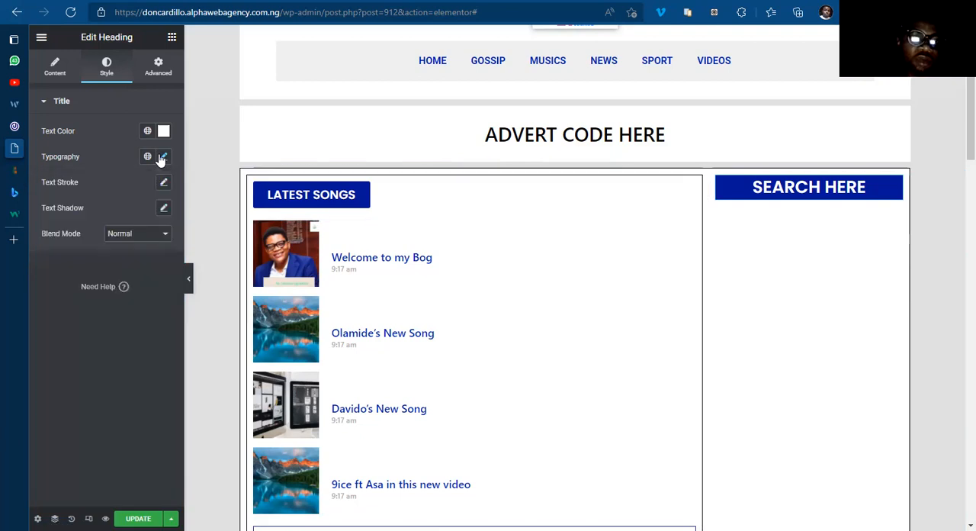
Step: Find the Search Form widget and add it directly below the "Search Here" heading in the sidebar
click(173, 39)
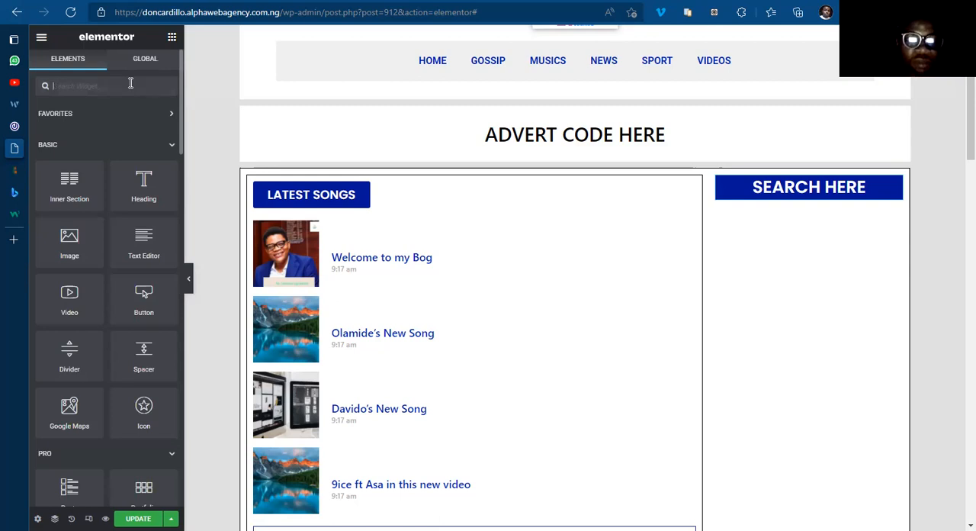
text(search)
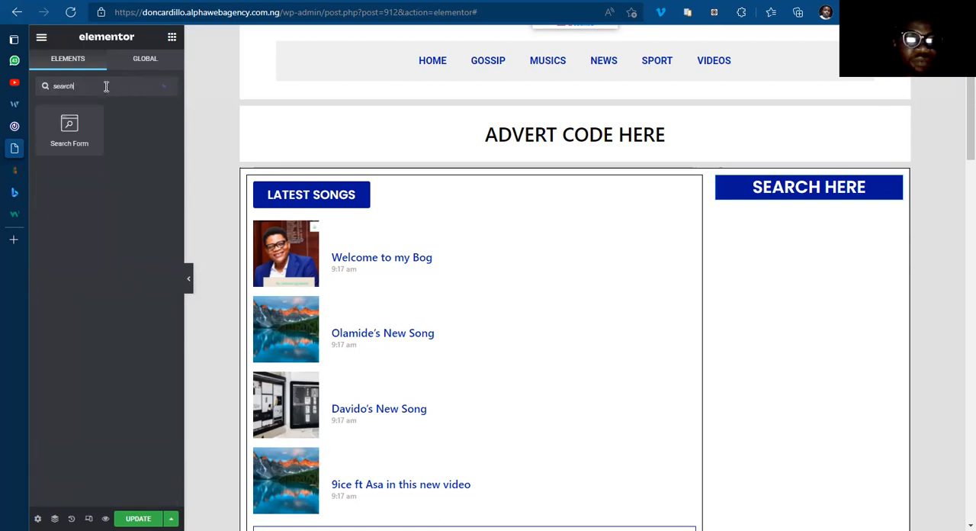
drag(69, 131, 807, 203)
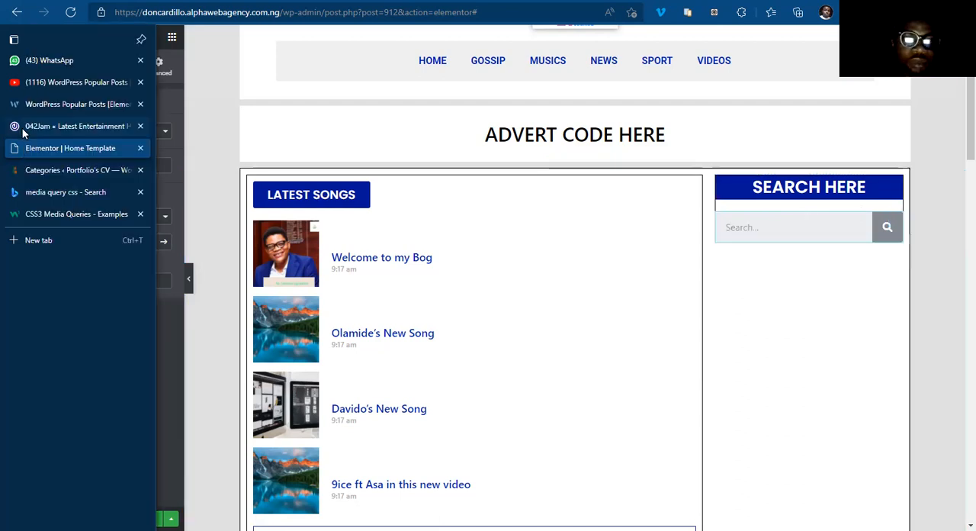
Step: Check the search block on the 042Jam page, then set the Search Form's button type to Text in the Elementor Home Template
click(41, 127)
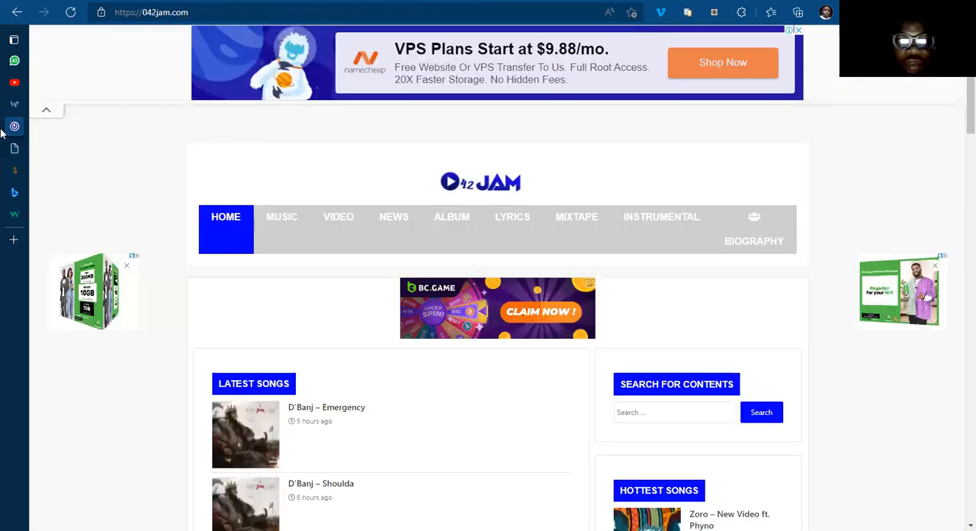
click(55, 144)
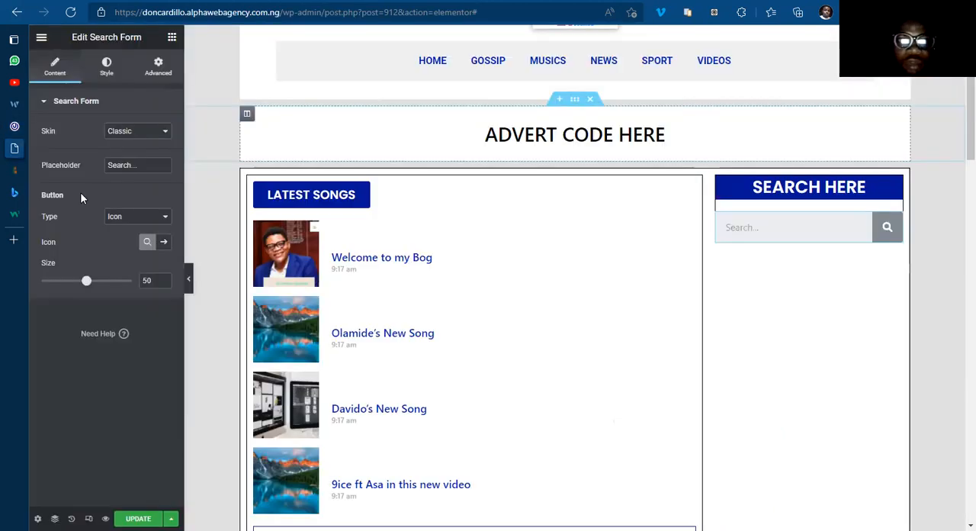
click(137, 241)
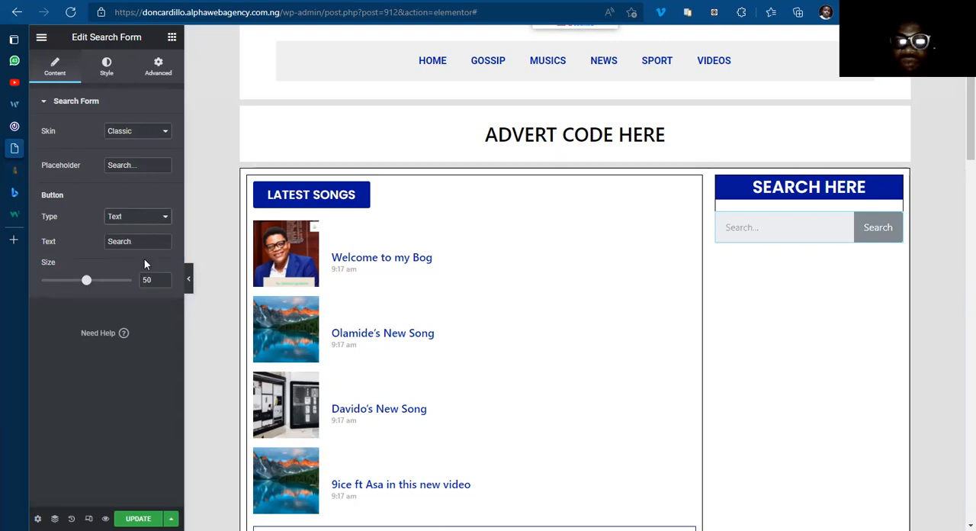
Step: Set the text color of the Search Form's input field to black, #000000
click(108, 68)
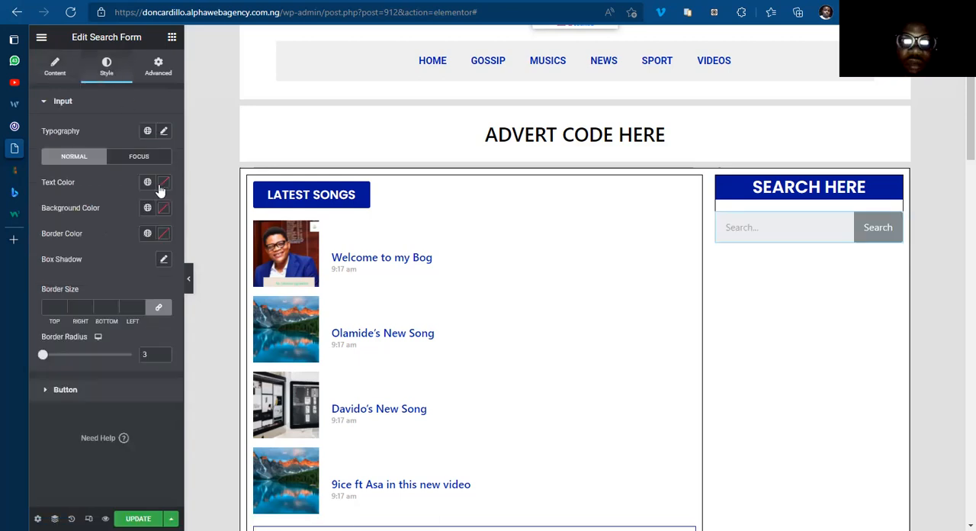
click(162, 184)
click(110, 285)
click(100, 330)
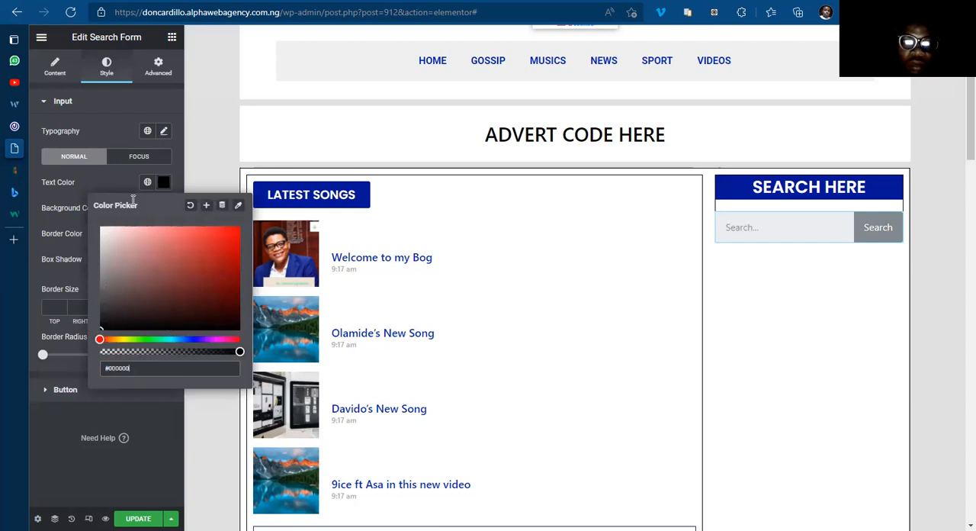
click(162, 186)
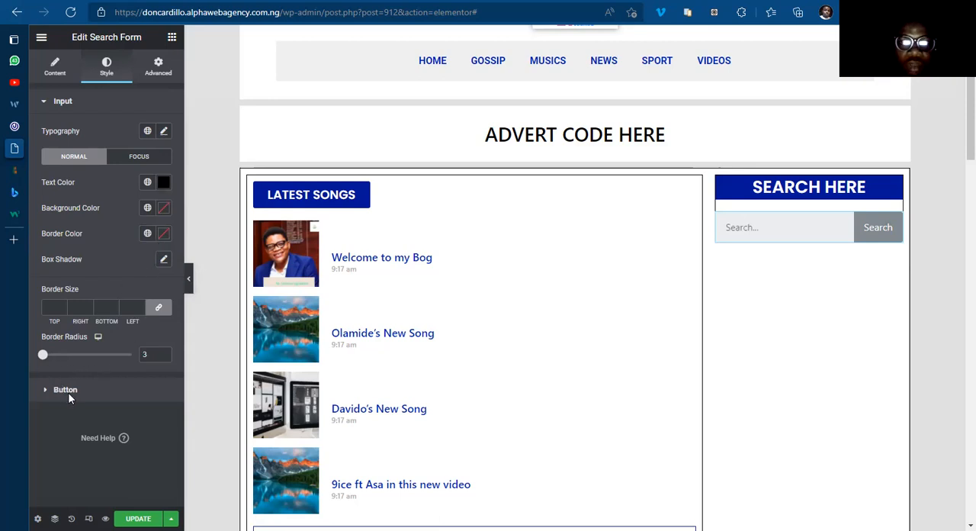
Step: Give the Search Form's button the global color BLUE COLOR as its background
click(68, 390)
click(146, 239)
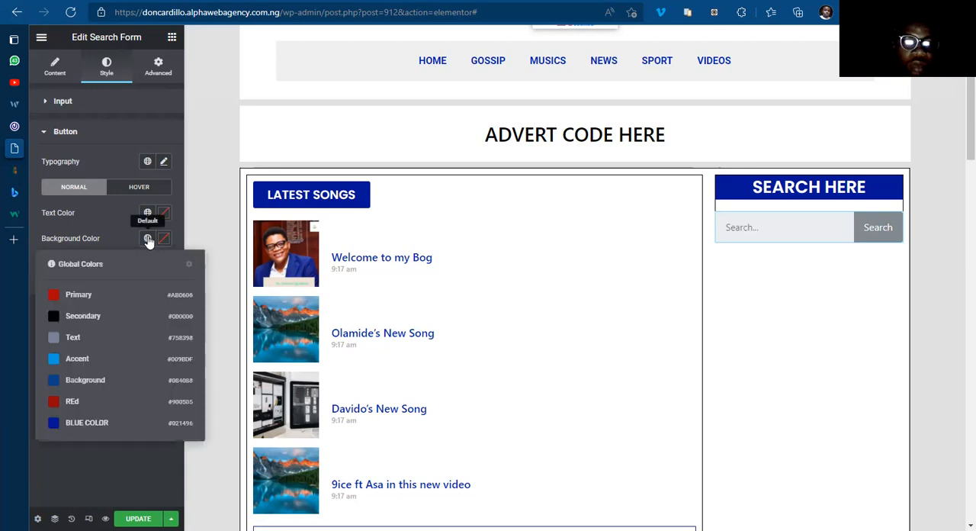
click(90, 423)
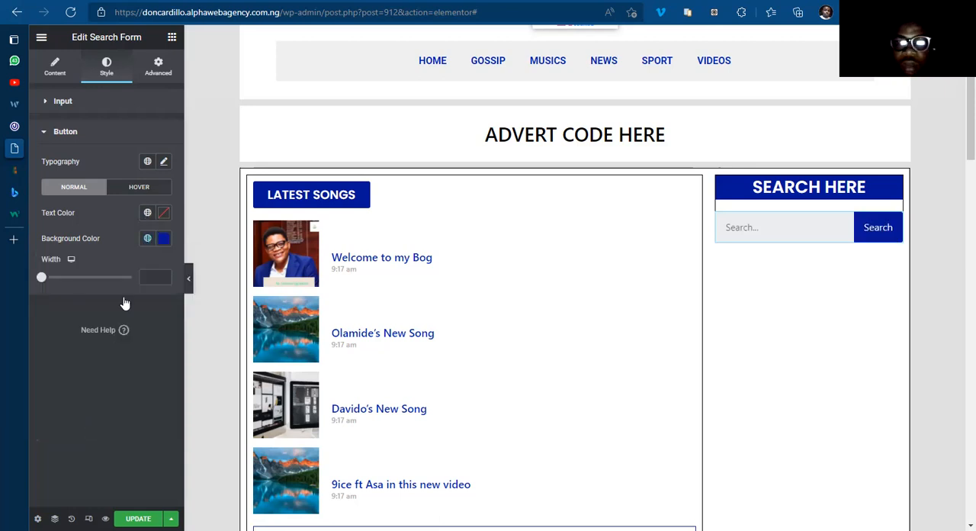
Step: Set the Search Form button's typography to Uppercase transform and weight 700
click(163, 161)
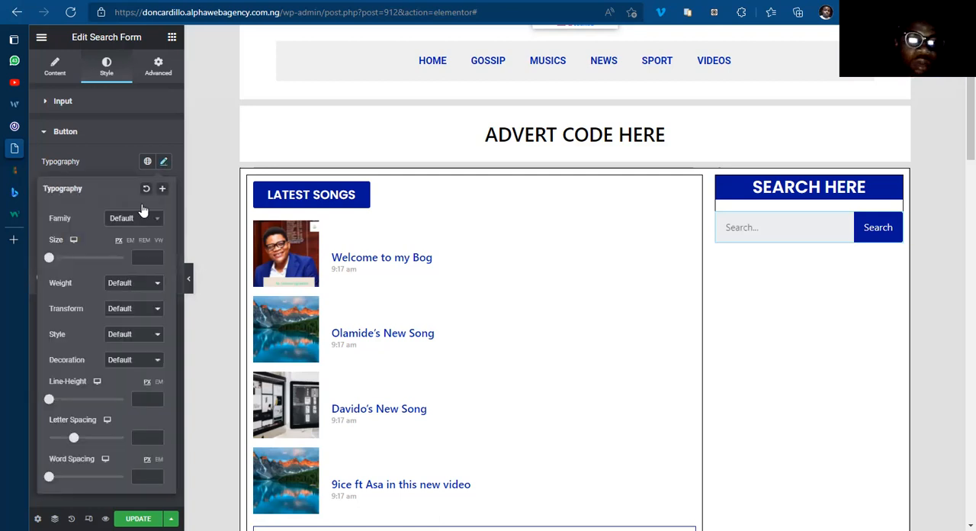
click(141, 311)
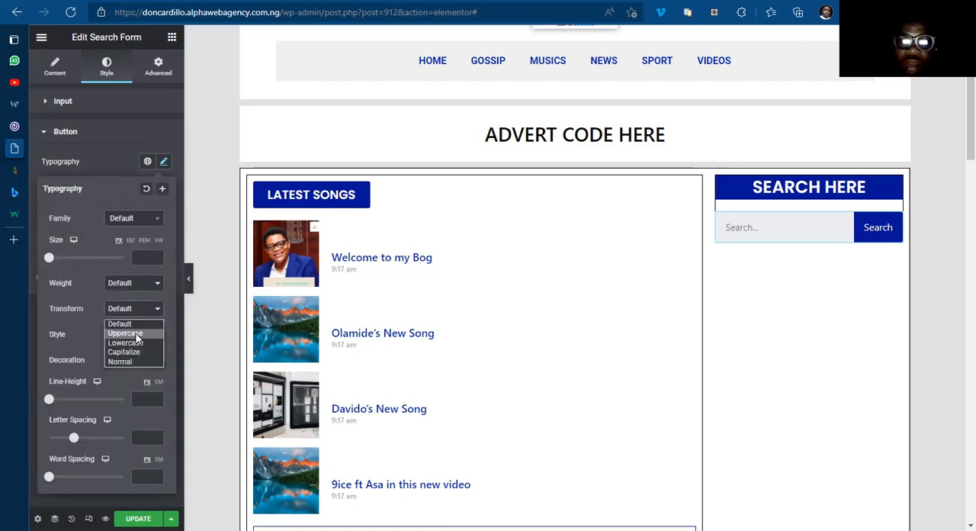
click(136, 334)
click(135, 284)
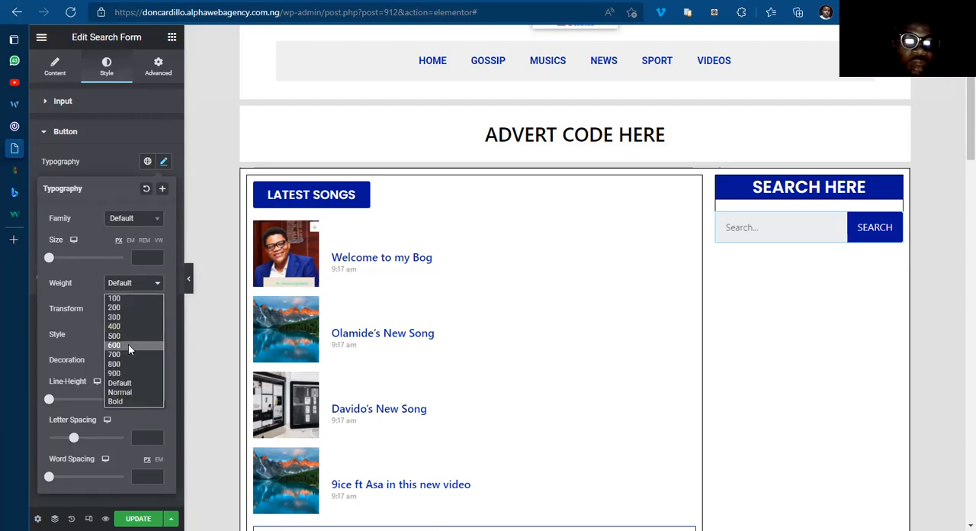
click(130, 356)
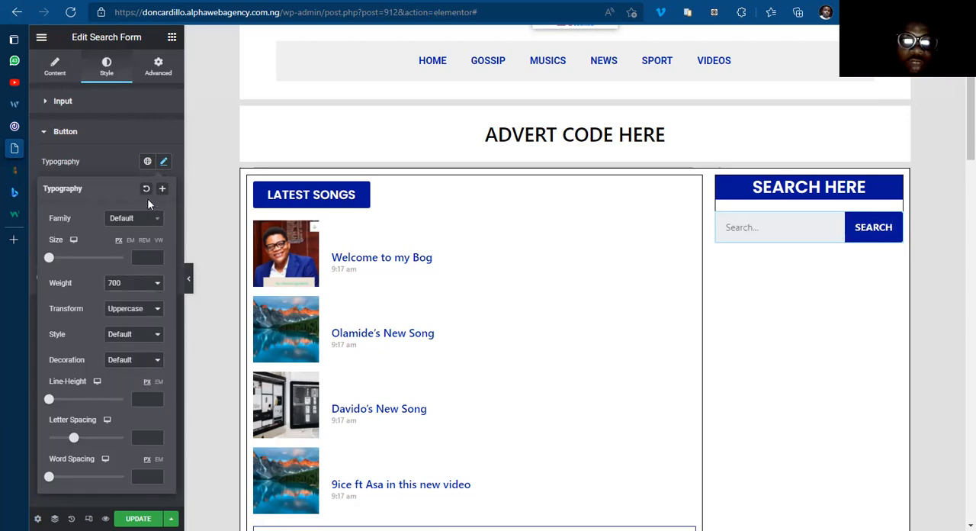
click(162, 164)
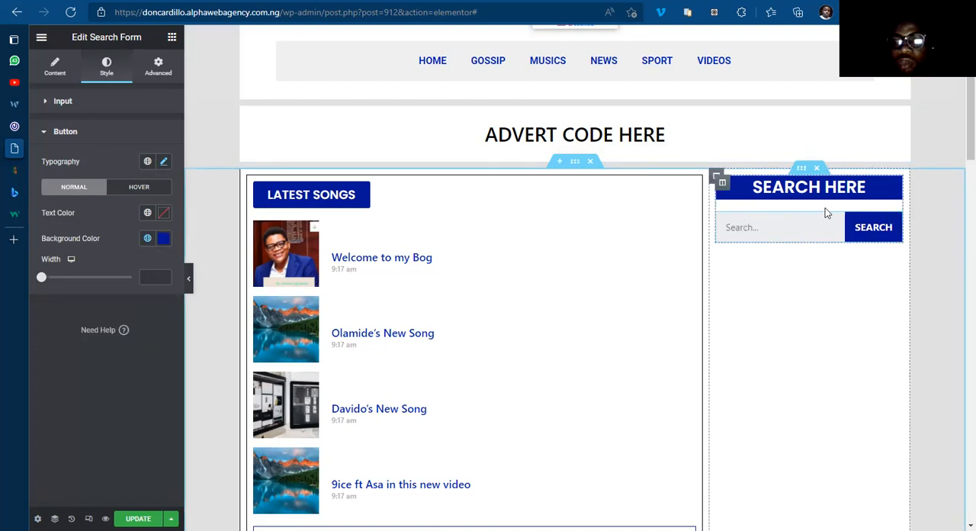
Step: Set the widgets space of the column holding the search heading and form to 1 px
click(722, 186)
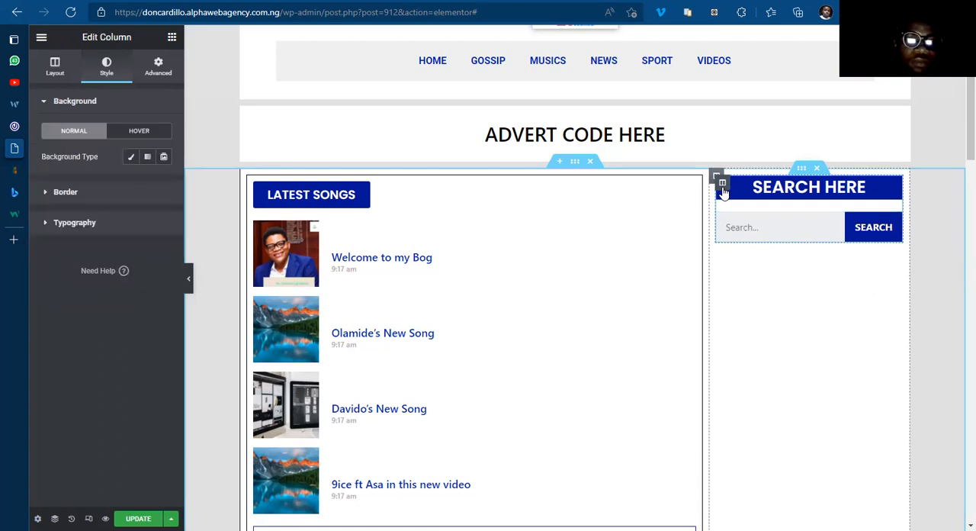
click(50, 74)
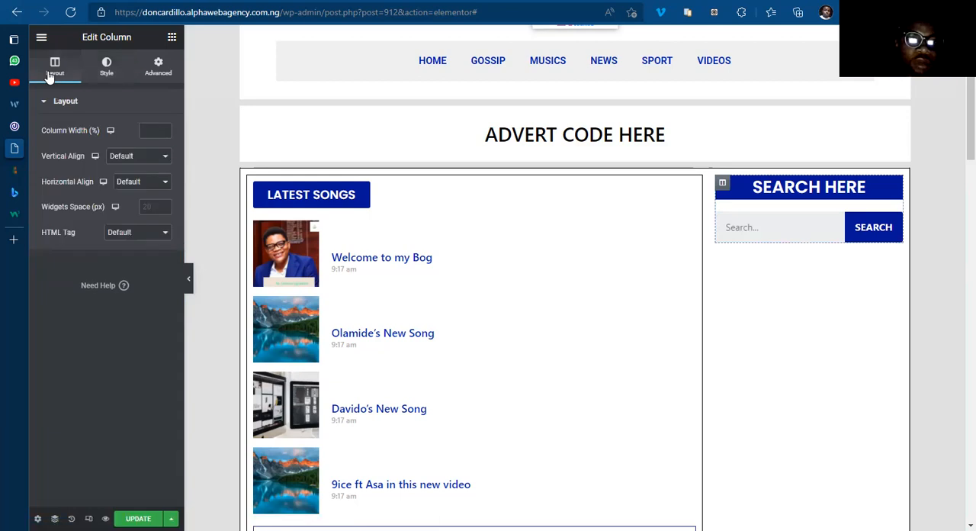
click(163, 204)
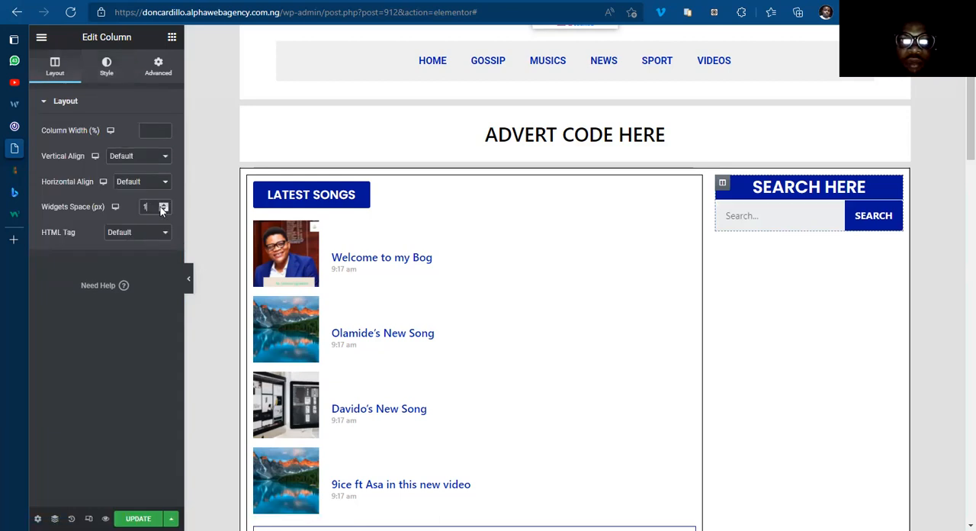
click(164, 204)
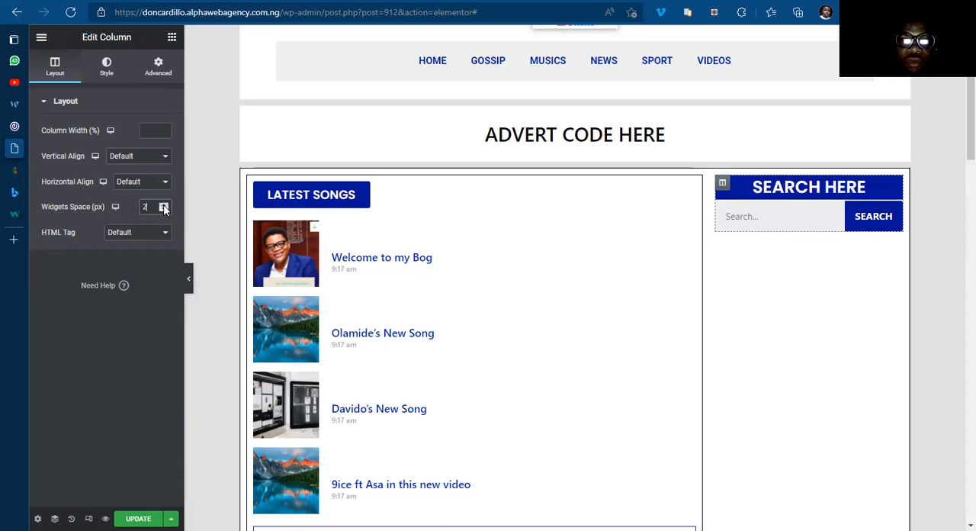
click(163, 204)
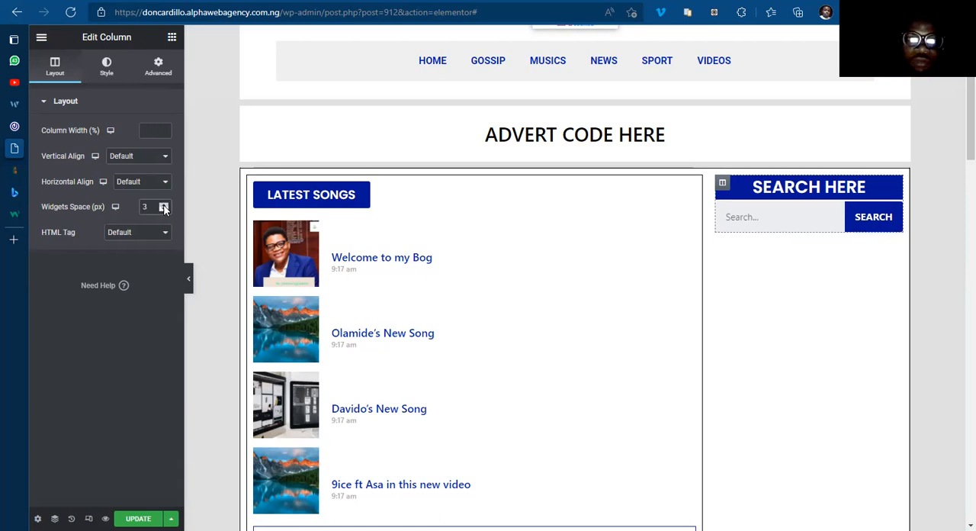
click(163, 206)
click(163, 209)
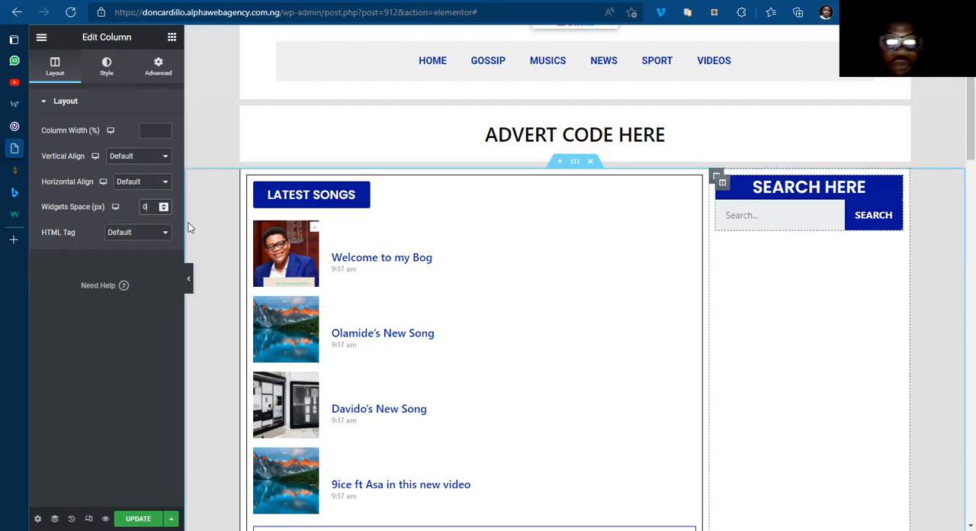
click(163, 204)
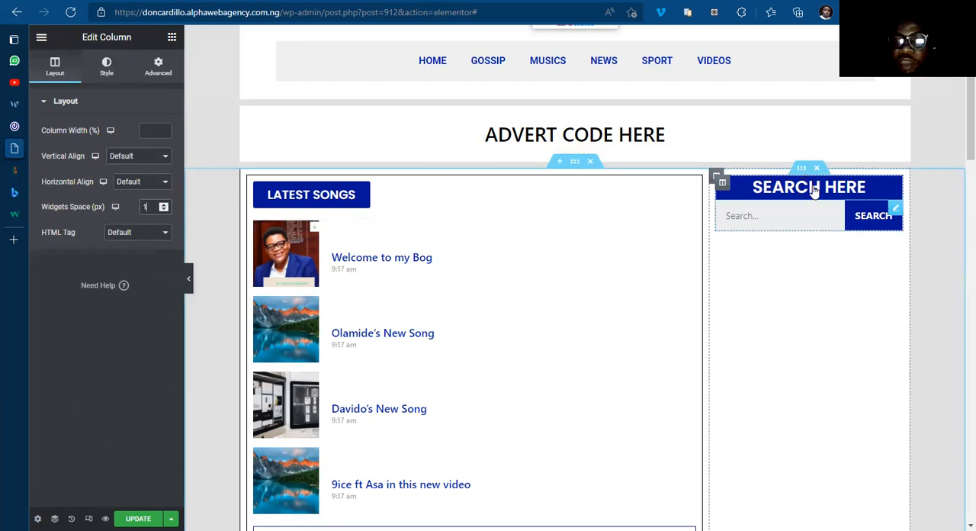
Step: Duplicate the sidebar's search inner section and give the copy a top margin of 10 px with 0 at the bottom
right_click(802, 170)
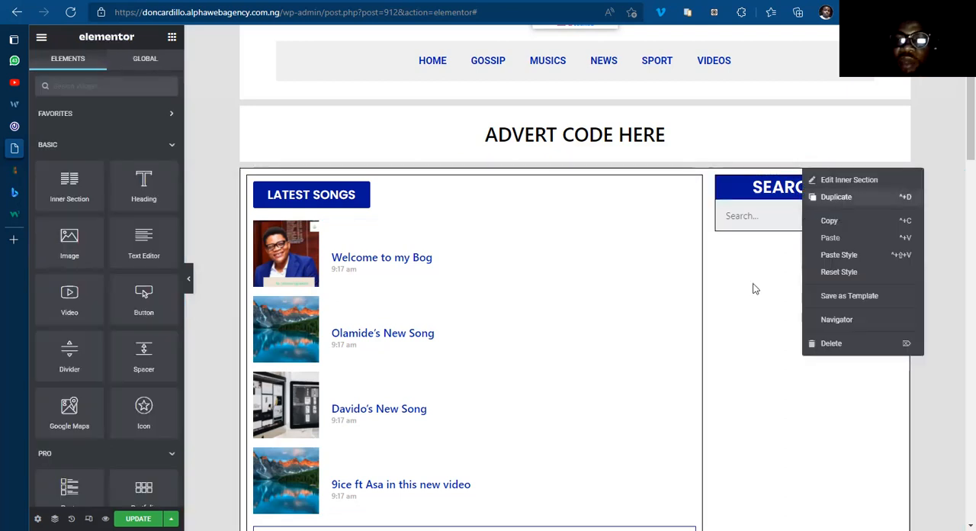
click(720, 287)
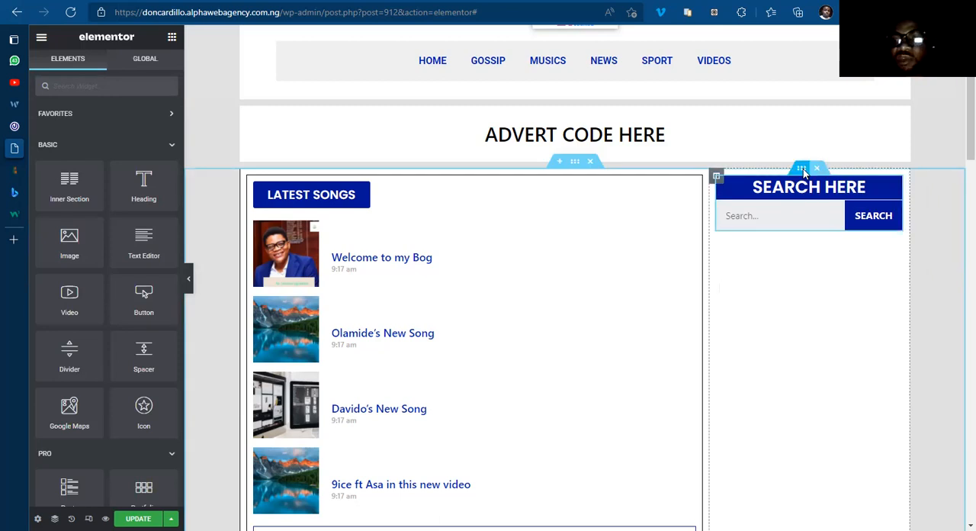
right_click(824, 204)
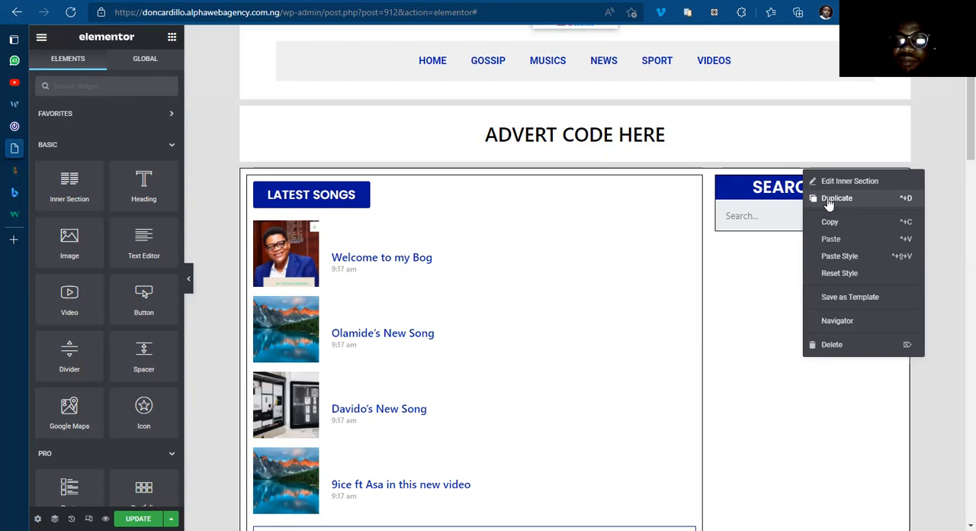
click(828, 199)
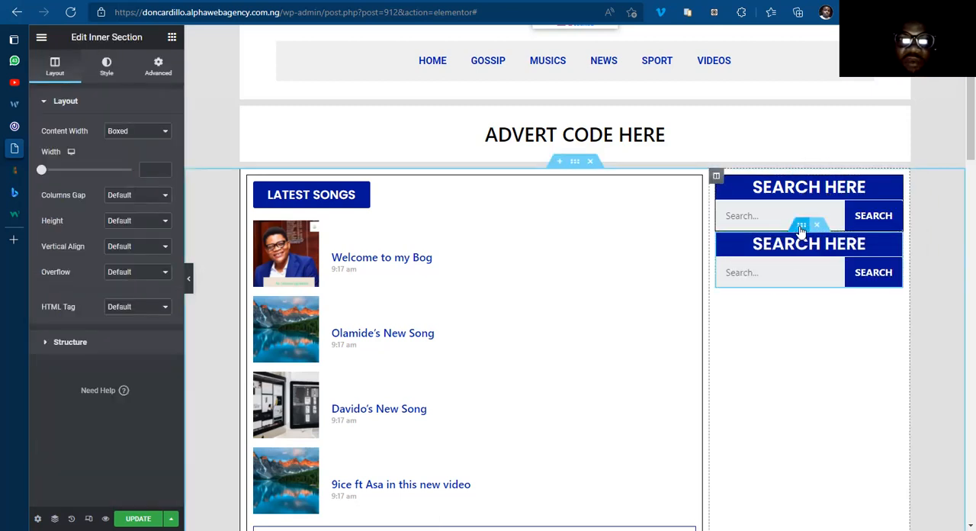
click(159, 67)
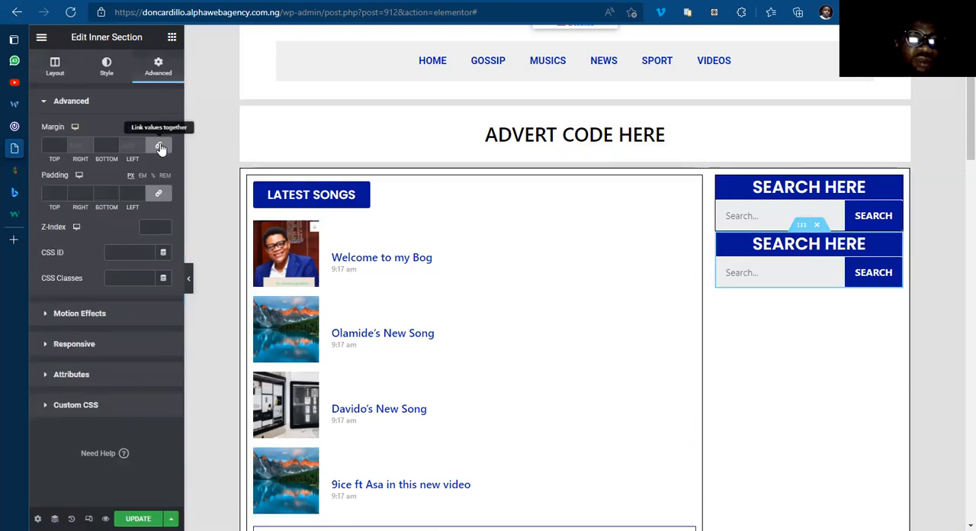
click(161, 147)
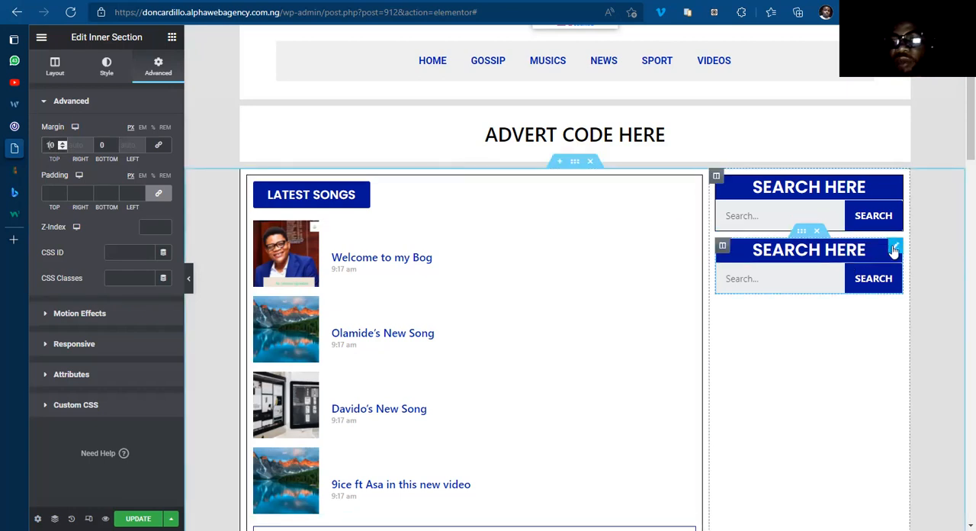
Step: Delete the Search Form from the duplicated inner section, keeping its heading
right_click(894, 251)
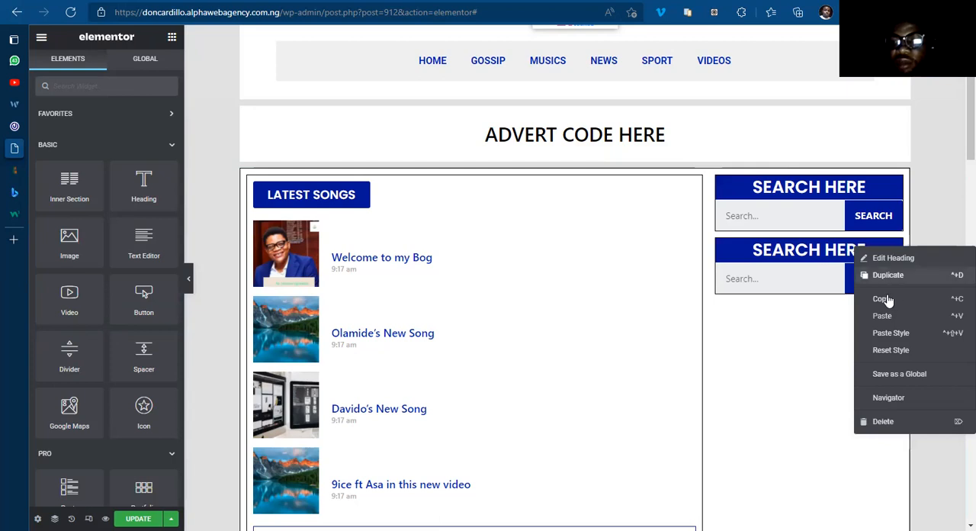
click(825, 331)
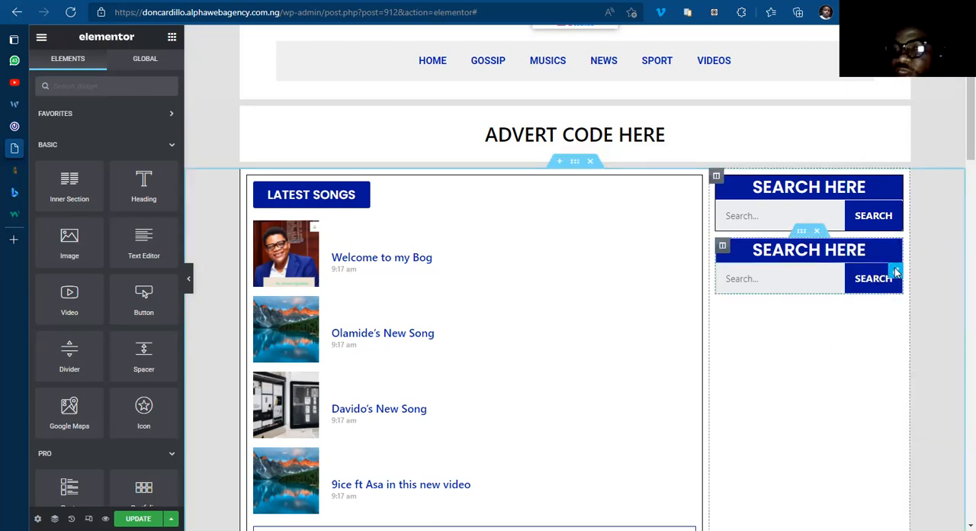
right_click(895, 271)
click(889, 448)
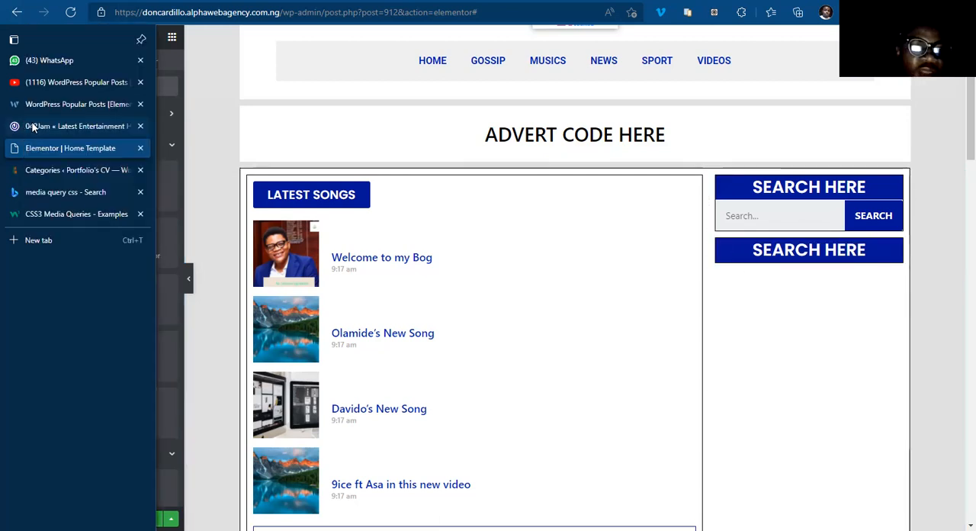
Step: Switch to the 042Jam reference site, examine the order and content of its sidebar blocks, and return to the Elementor editor
click(37, 124)
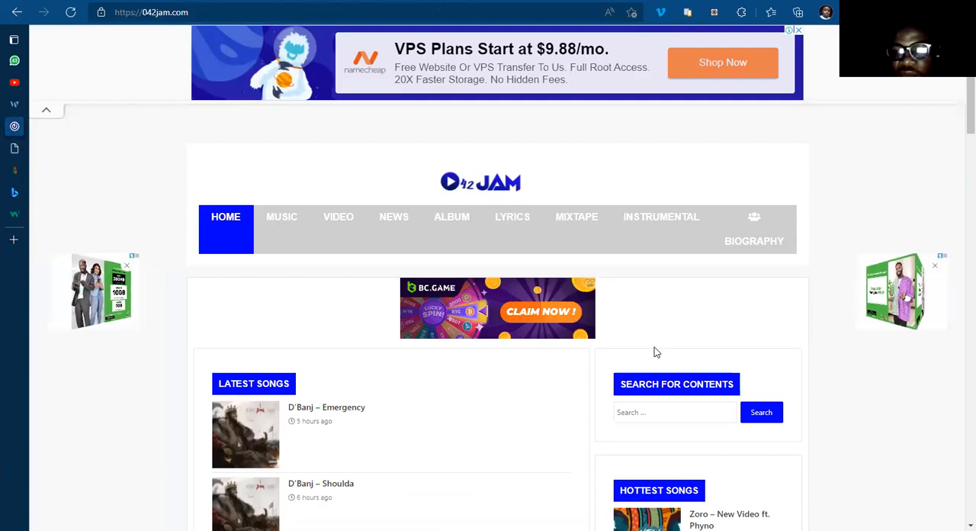
scroll(686, 305, down, 8)
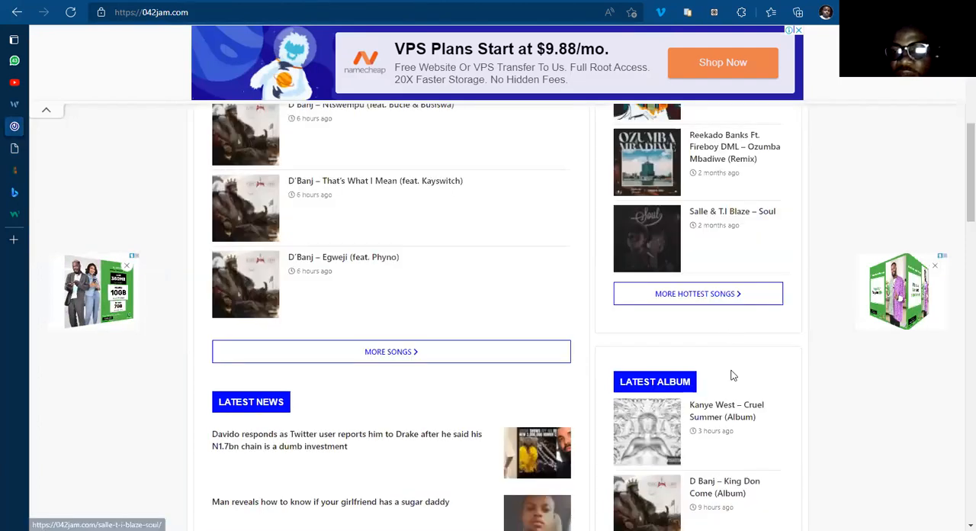
scroll(714, 479, up, 8)
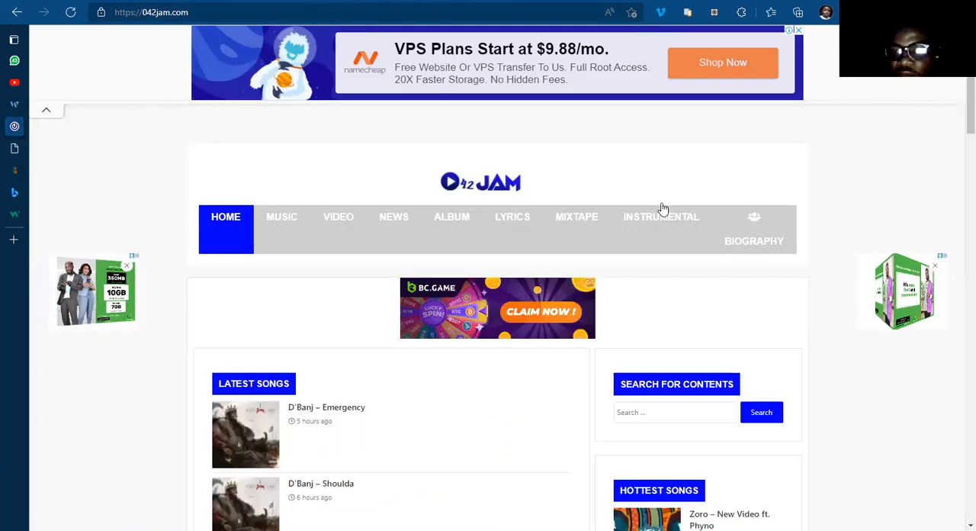
scroll(686, 210, down, 6)
scroll(703, 407, up, 1)
scroll(702, 407, up, 5)
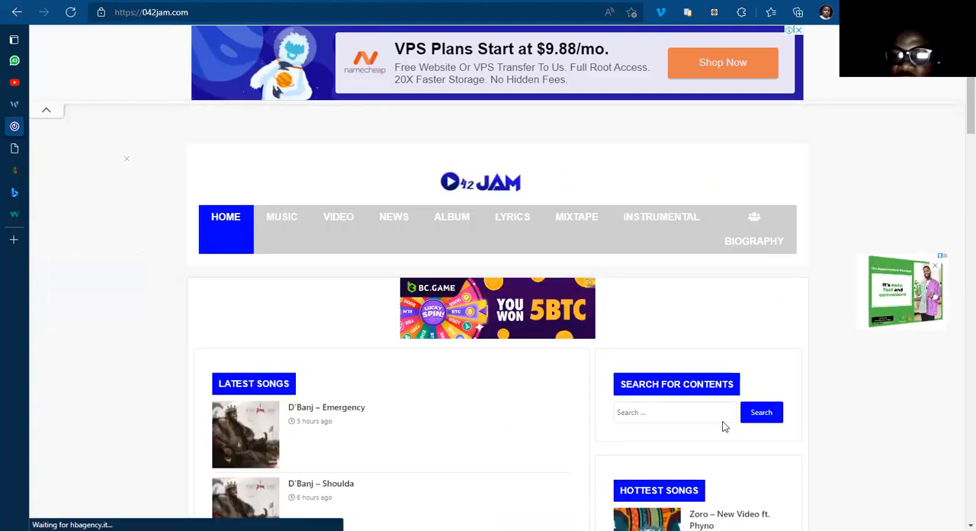
scroll(725, 427, down, 6)
scroll(722, 424, down, 12)
scroll(722, 424, up, 3)
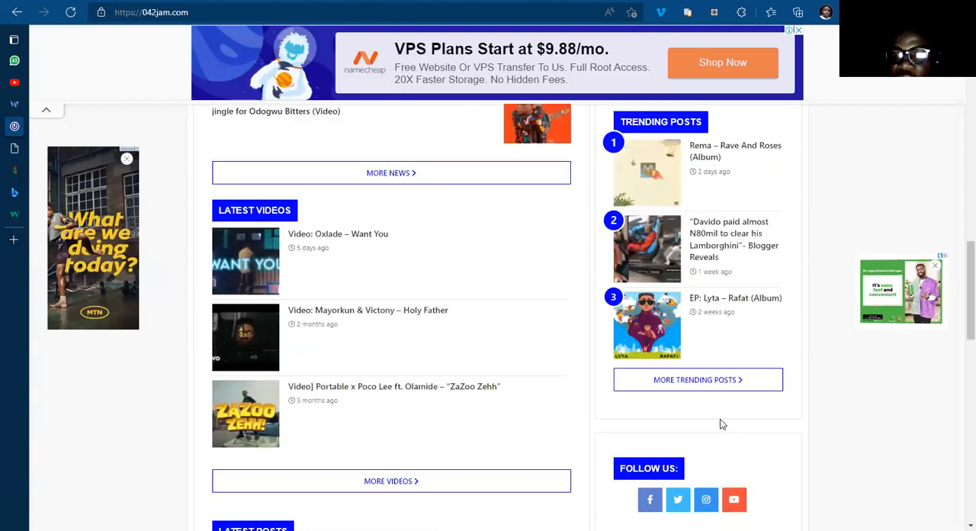
scroll(722, 424, up, 7)
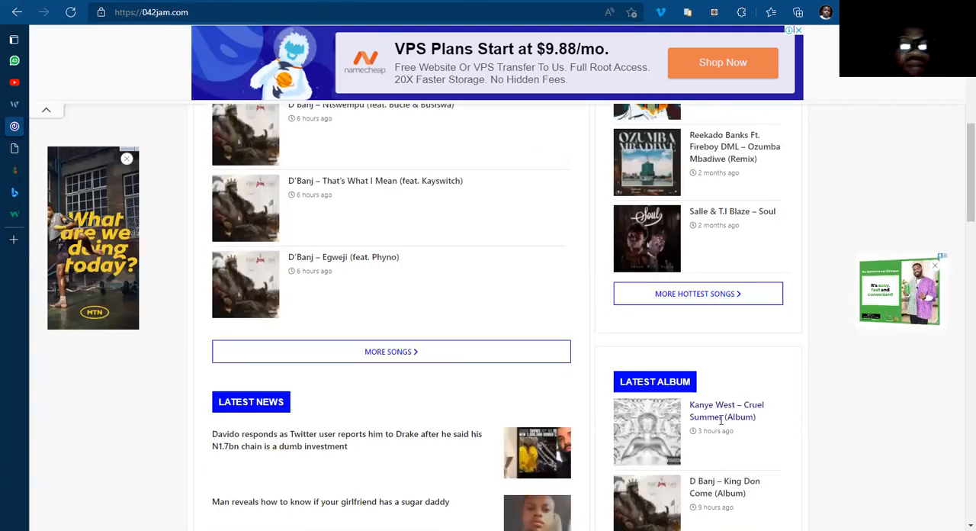
scroll(720, 419, up, 5)
click(3, 155)
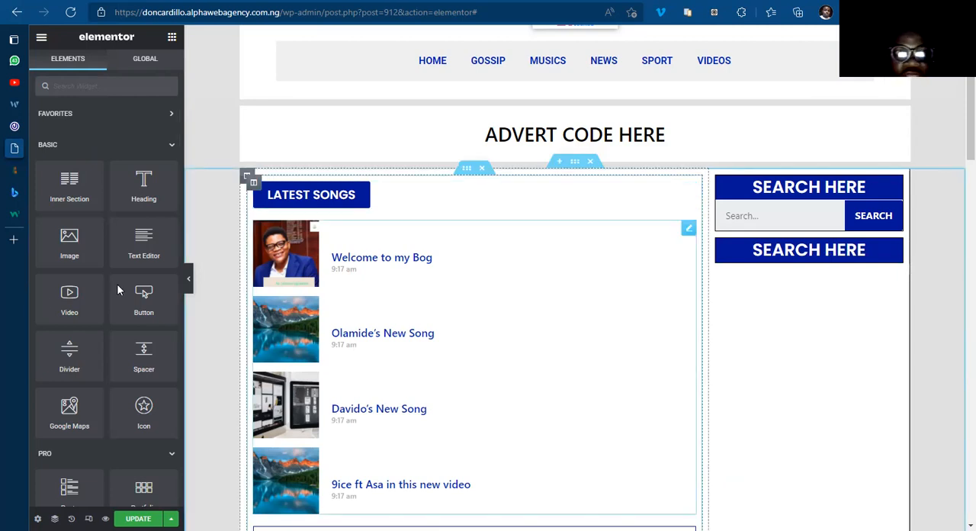
Step: Find the Posts widget and place it below the heading in the duplicated sidebar section
click(106, 86)
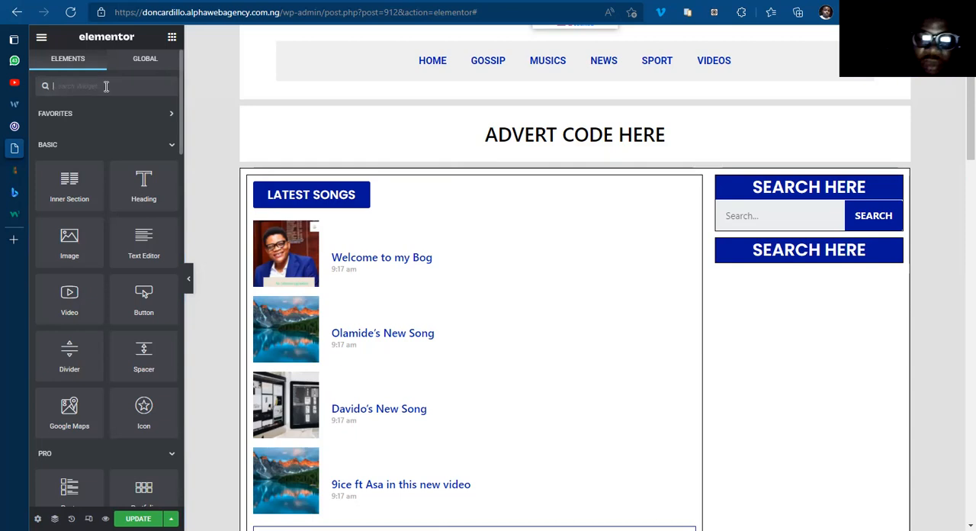
text(post)
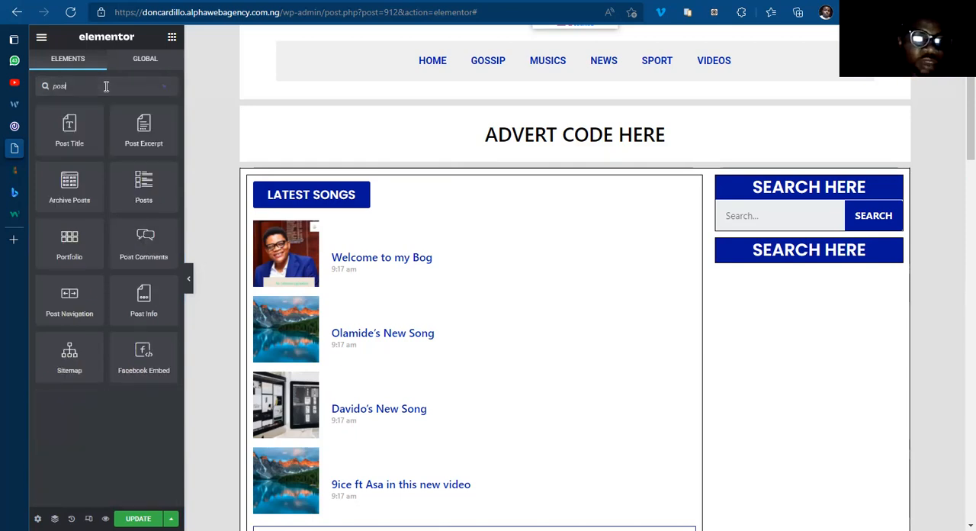
drag(135, 187, 816, 258)
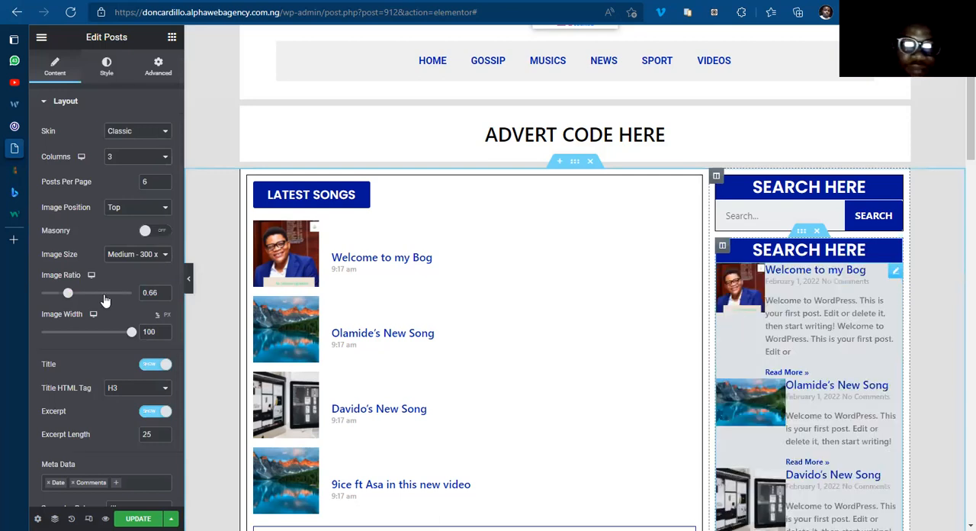
Step: Set the sidebar Posts widget to 3 posts per page, 1 column, image position Left and image width 20%
click(165, 185)
click(165, 185)
click(164, 184)
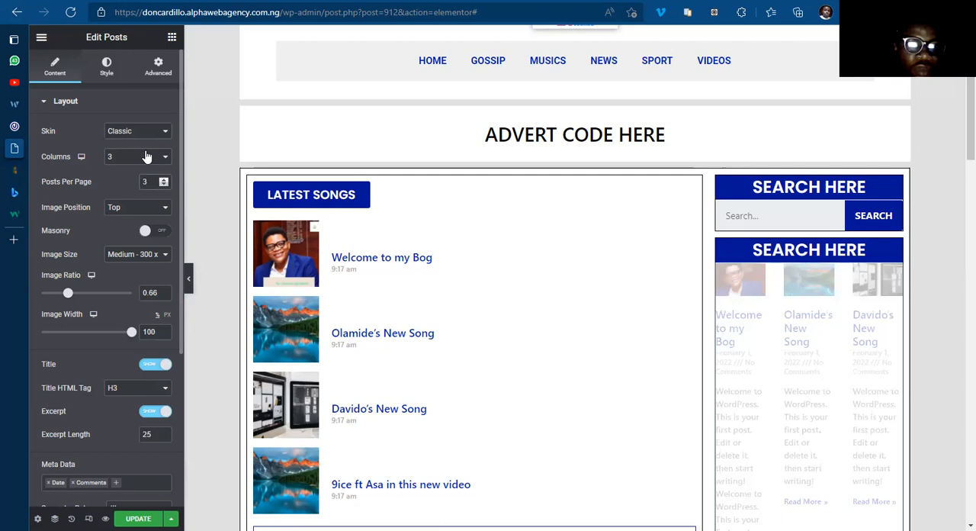
click(132, 161)
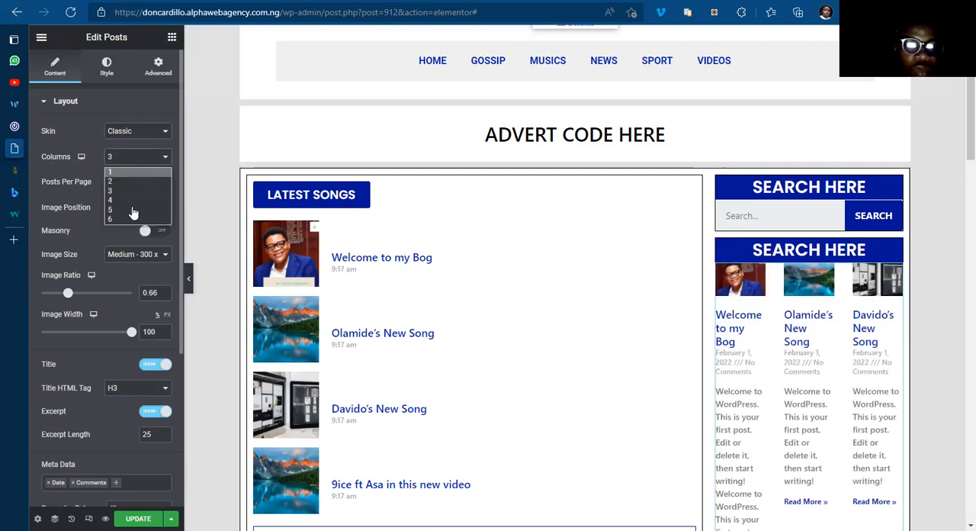
click(114, 172)
click(132, 209)
click(127, 232)
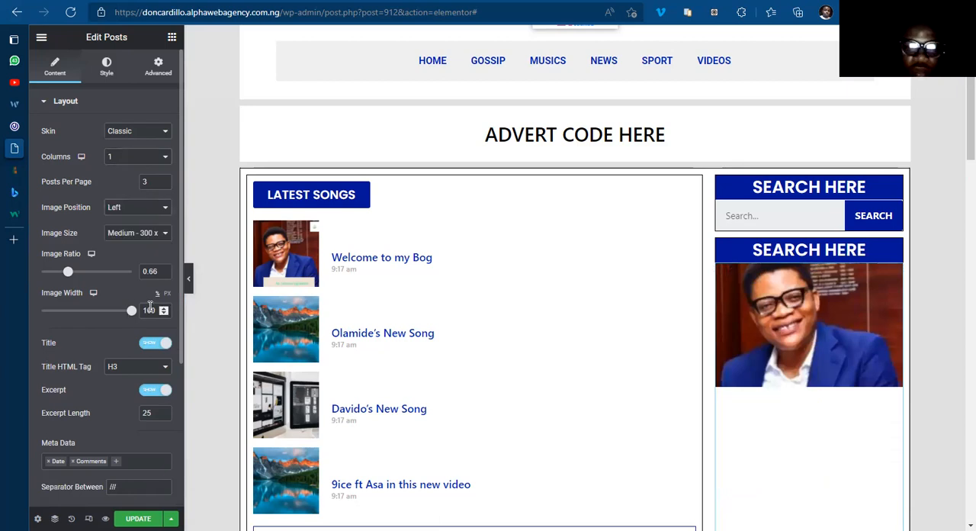
text(20)
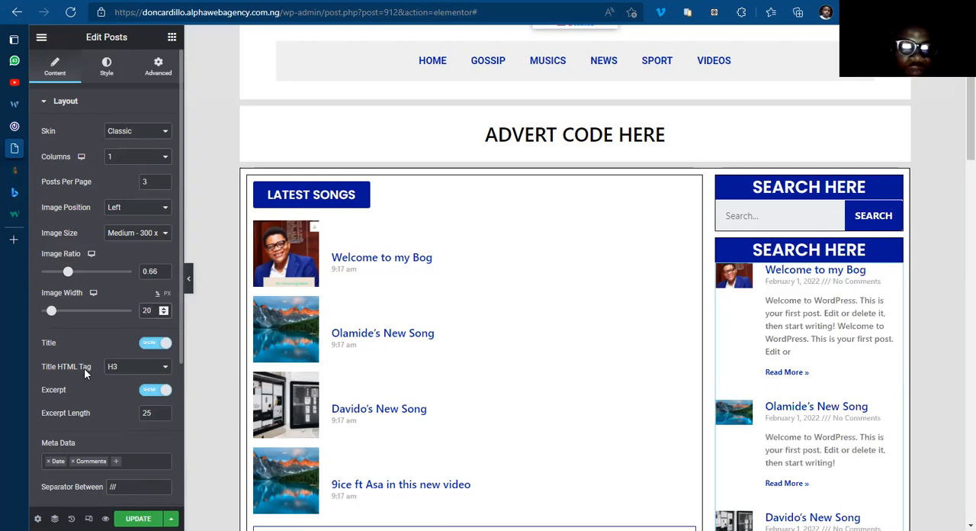
Step: Hide the Read More link and the excerpt in the sidebar Posts widget
scroll(108, 318, down, 2)
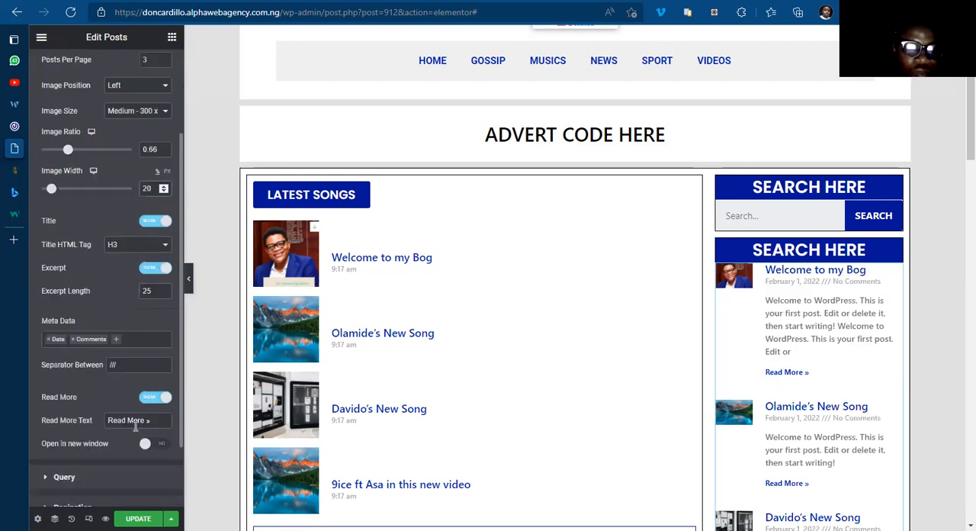
click(147, 398)
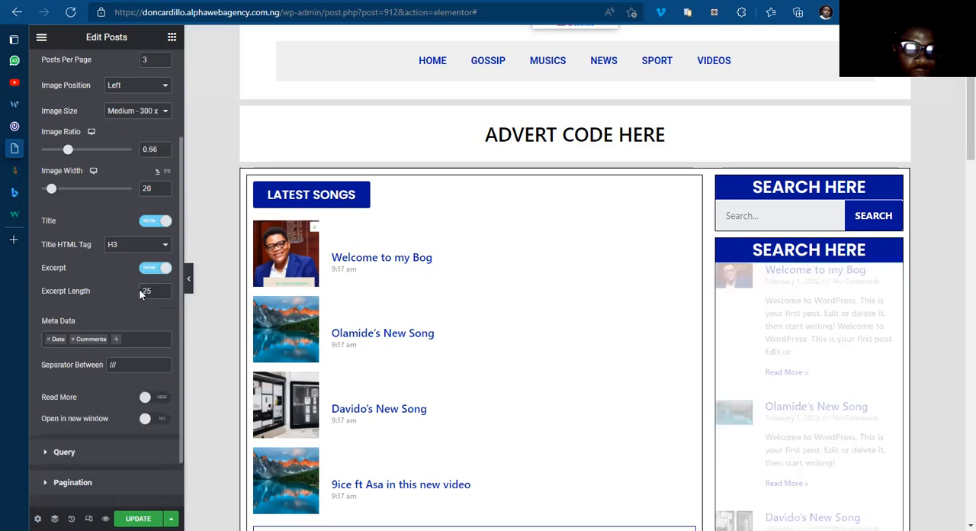
click(148, 275)
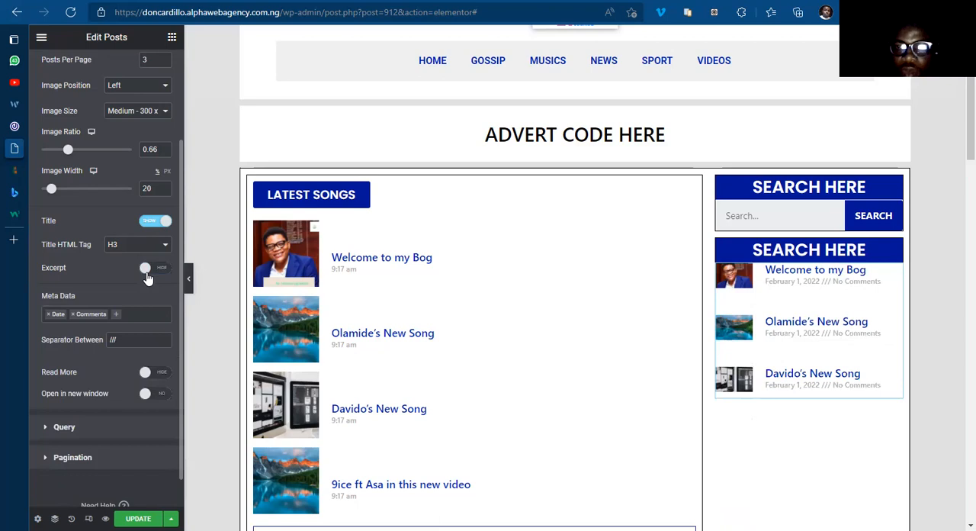
Step: Remove Comments and Date from the sidebar Posts widget's metadata
click(72, 315)
click(72, 315)
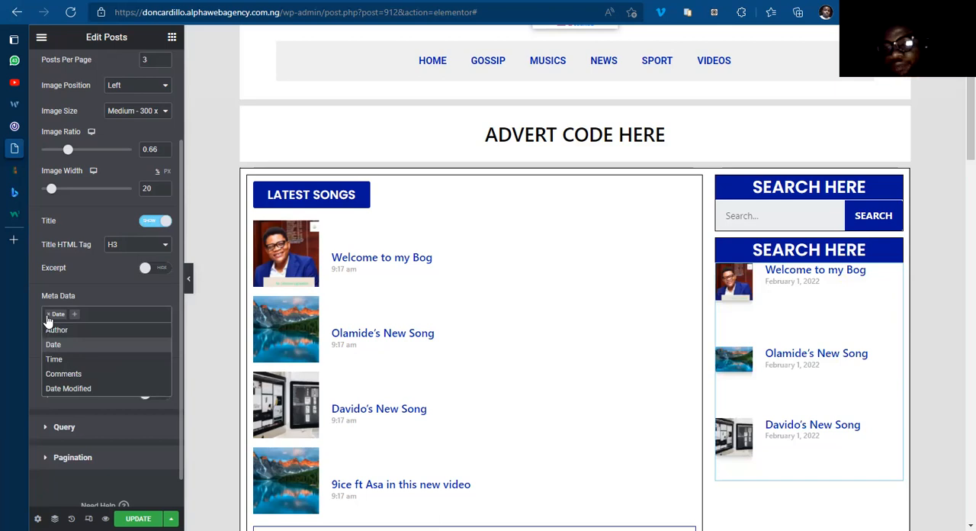
click(49, 314)
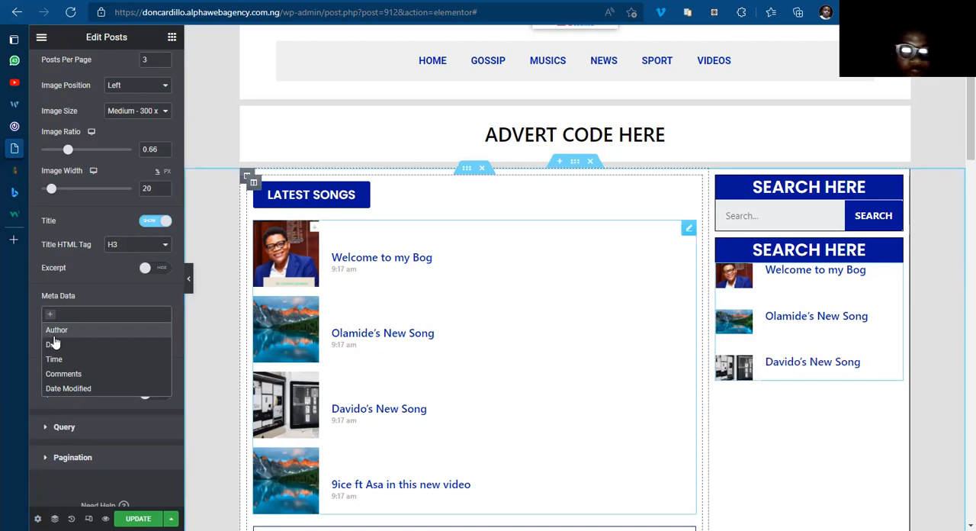
click(80, 275)
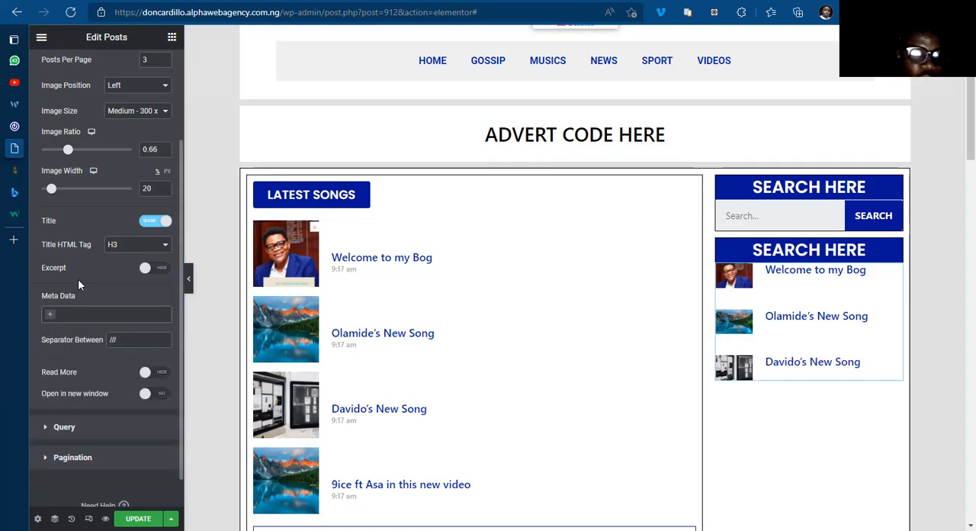
Step: Change the title of the heading above the sidebar posts to "Hot Songs"
click(895, 253)
triple_click(106, 143)
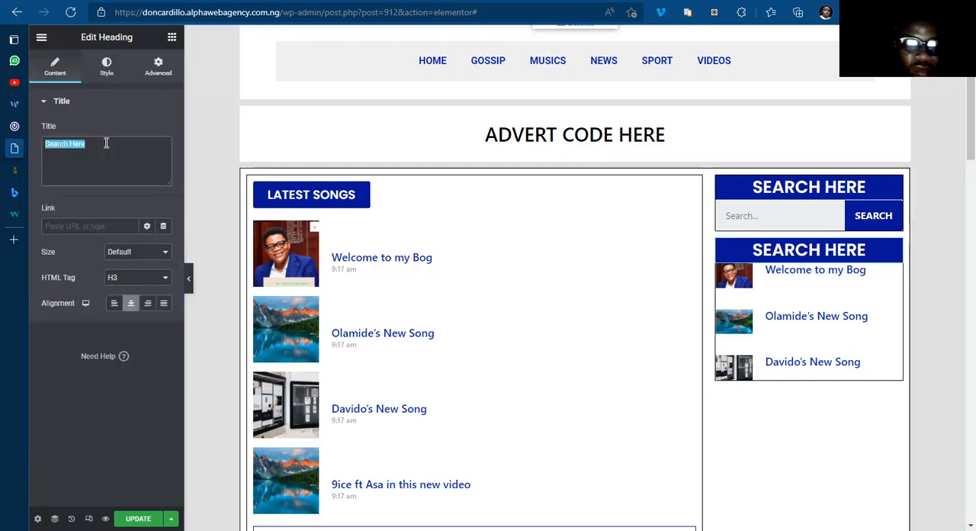
text(H)
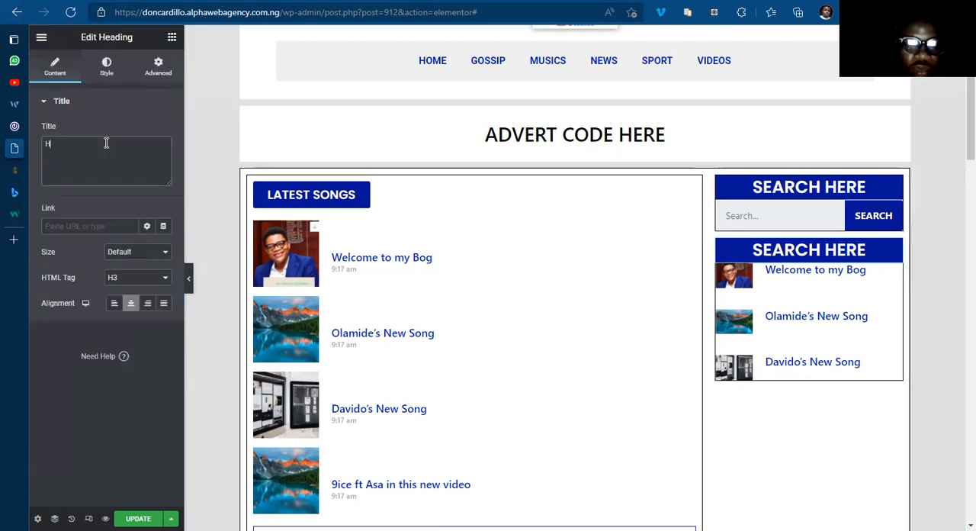
text(ot Songs)
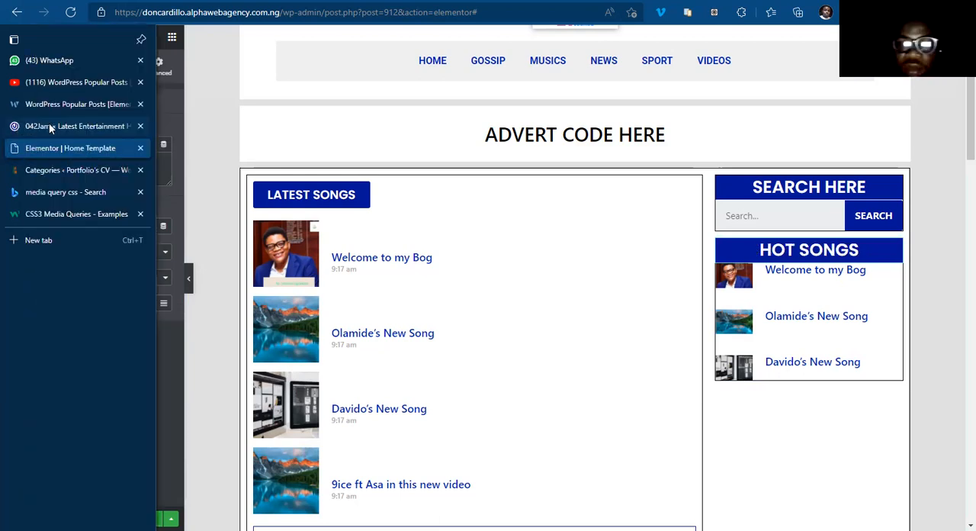
Step: Compare with the Hottest Songs block in the 042Jam site's sidebar and return to the Elementor editor
click(50, 128)
scroll(686, 460, down, 5)
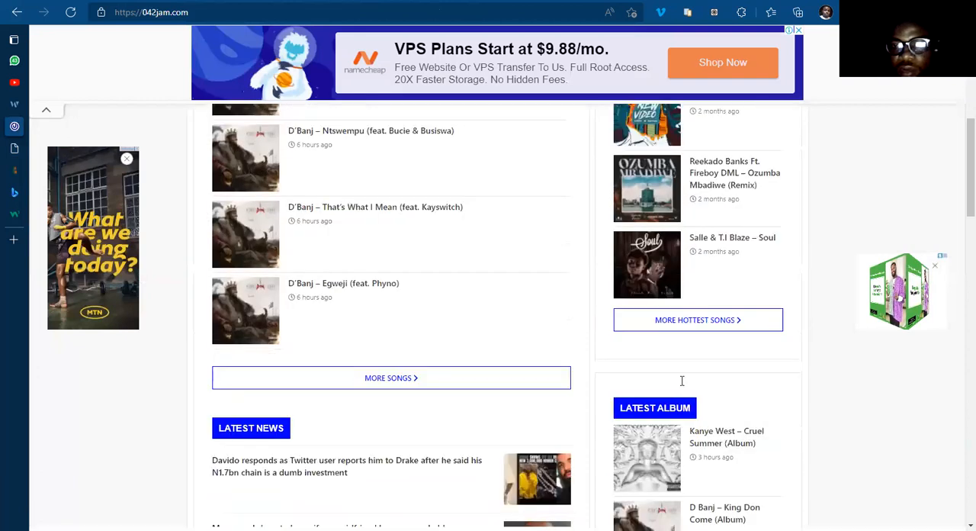
scroll(681, 379, up, 10)
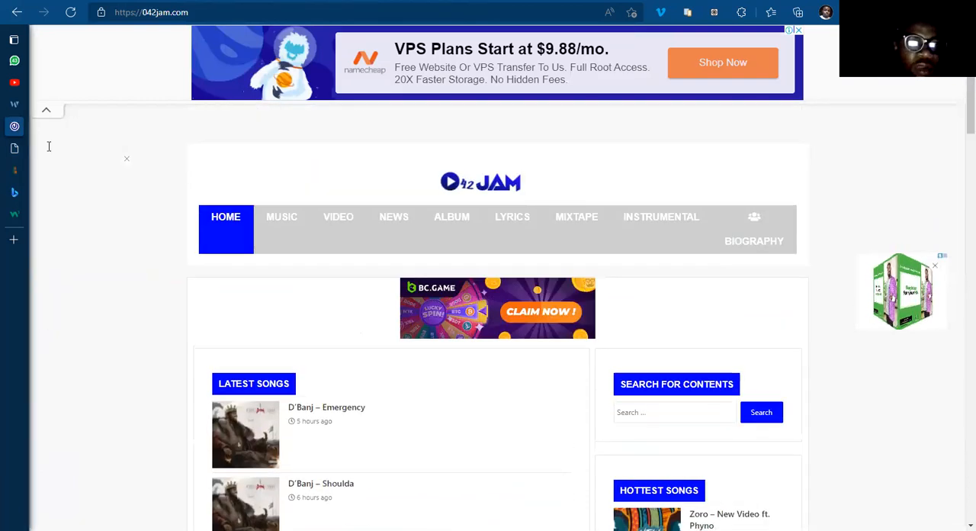
click(48, 147)
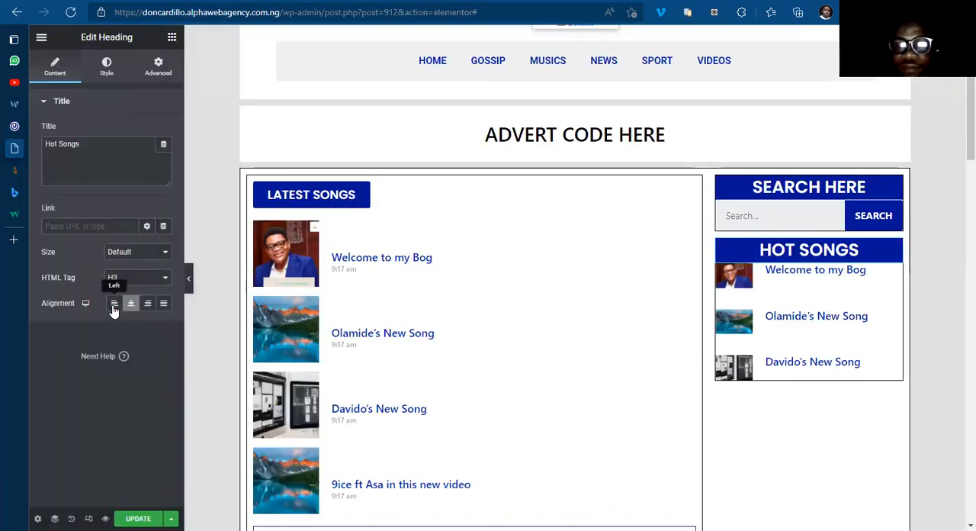
Step: Left-align the Hot Songs heading in the sidebar
click(114, 303)
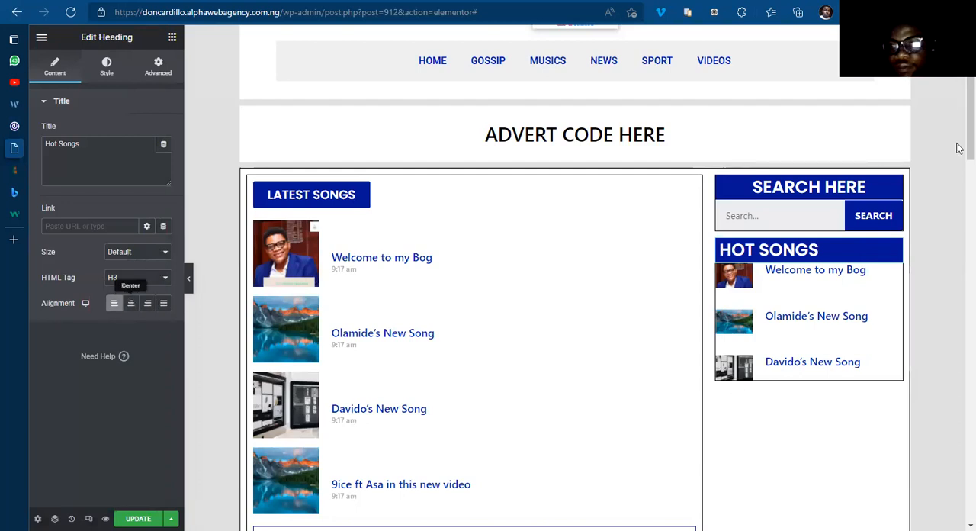
Step: Replace the Hot Songs heading in the sidebar with a copy of the Latest Songs button
scroll(836, 214, down, 1)
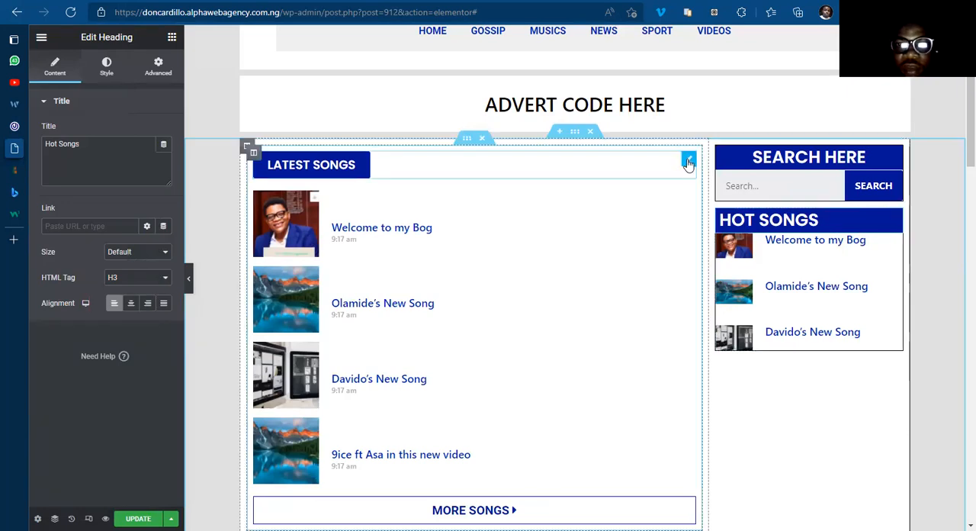
right_click(689, 162)
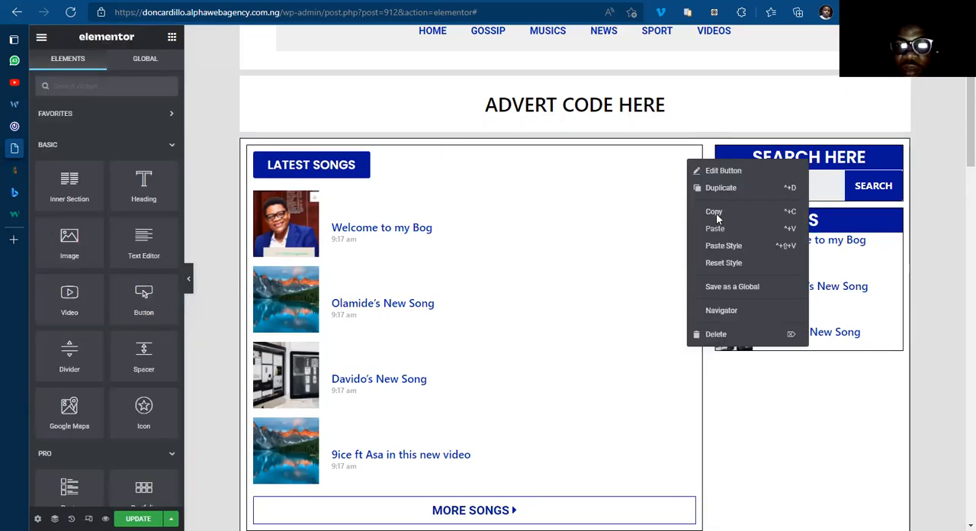
click(897, 221)
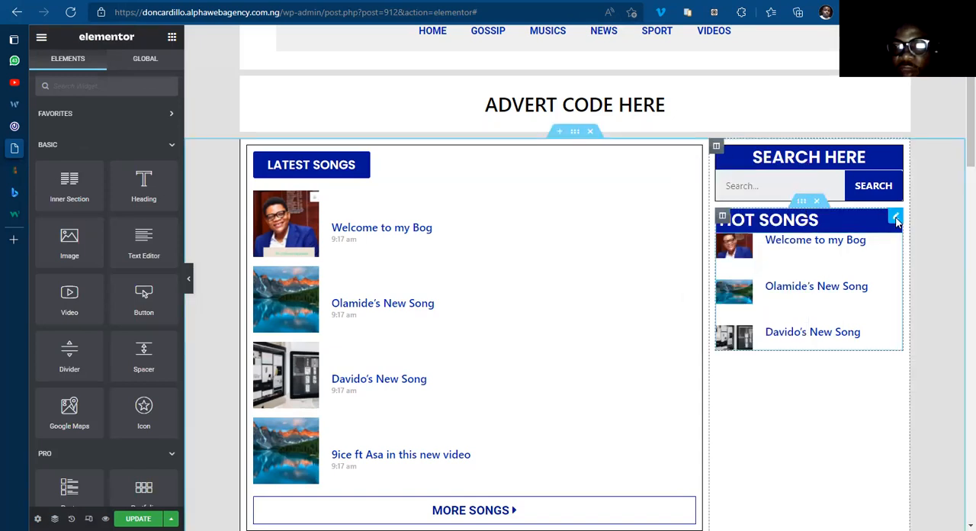
right_click(897, 221)
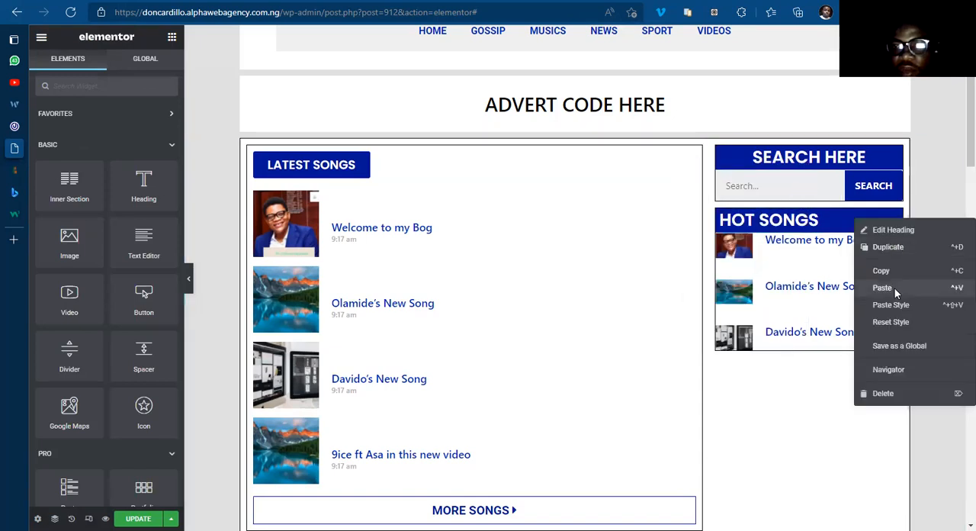
click(895, 286)
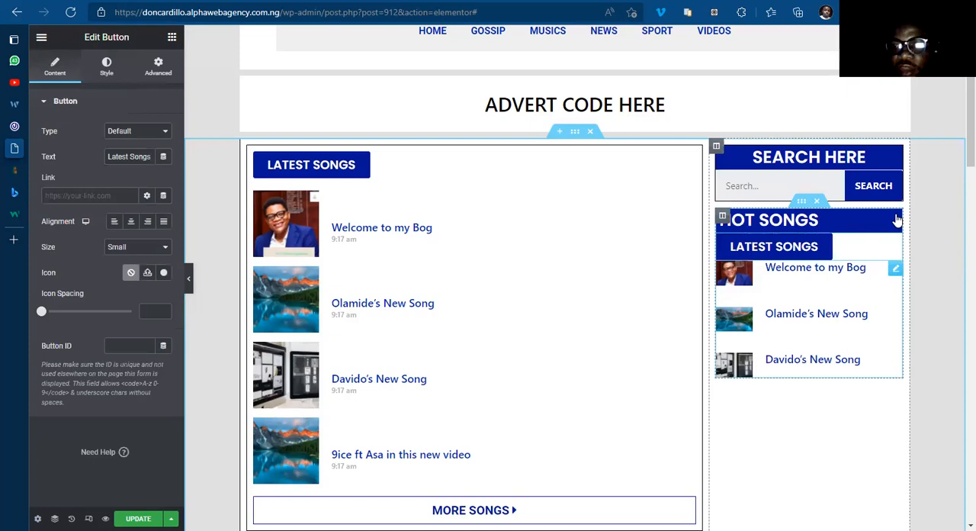
right_click(897, 221)
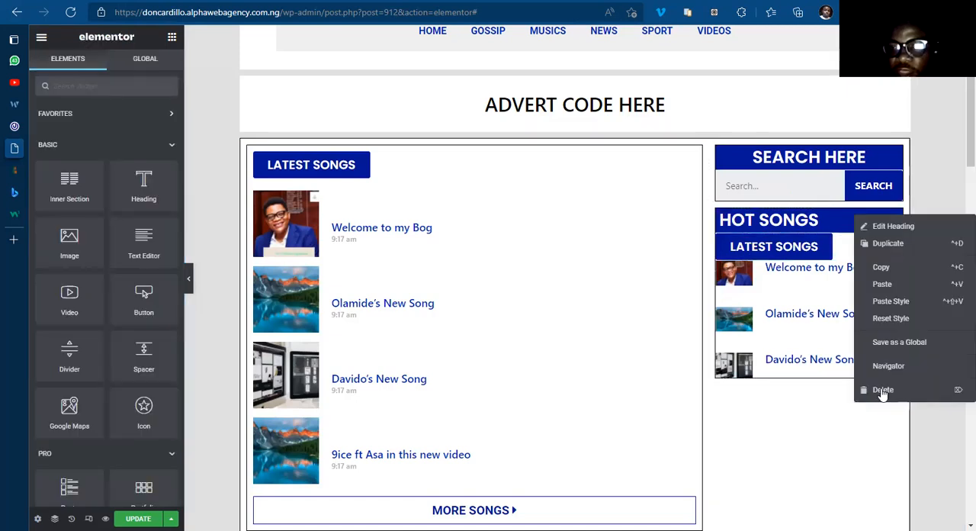
click(882, 390)
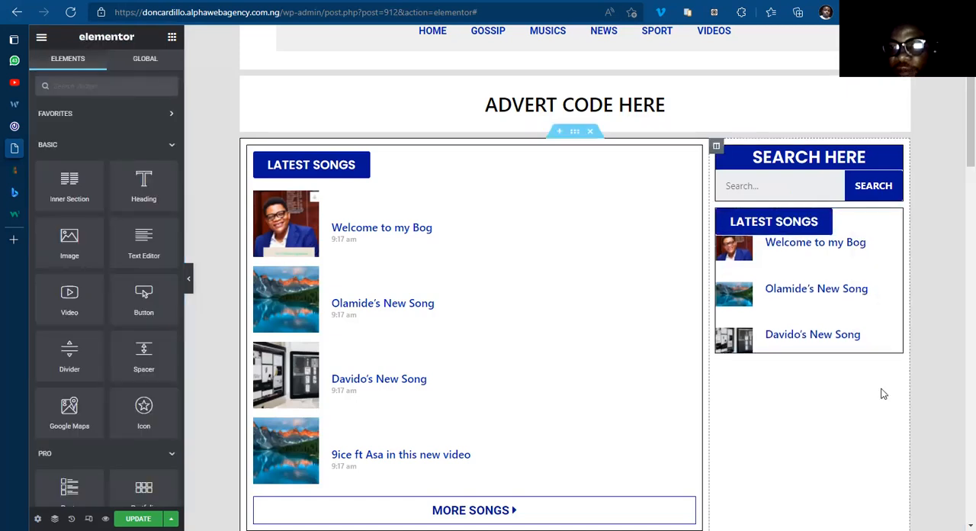
Step: Change the text of the copied button above the sidebar posts to "Hot Songs"
click(894, 217)
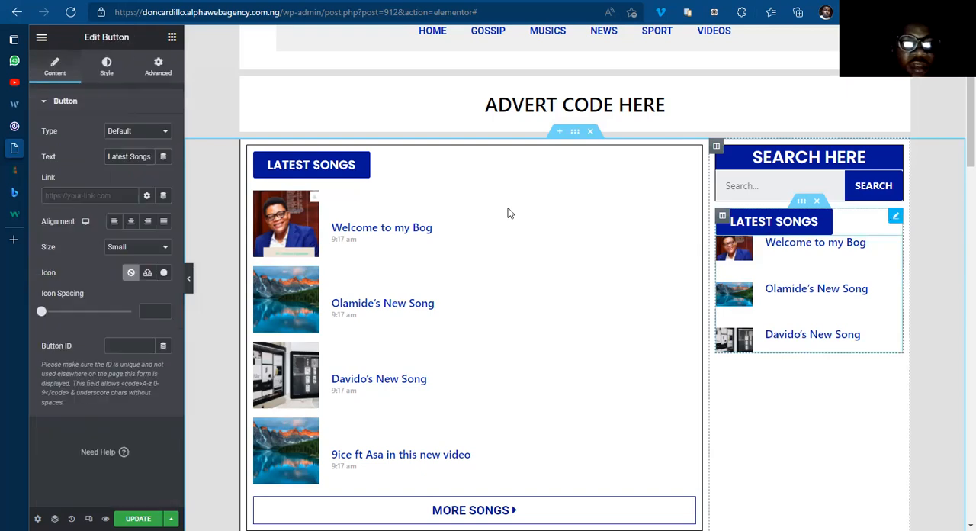
click(135, 157)
key(BackSpace)
key(BackSpace)
key(BackSpace)
key(BackSpace)
key(BackSpace)
key(BackSpace)
key(BackSpace)
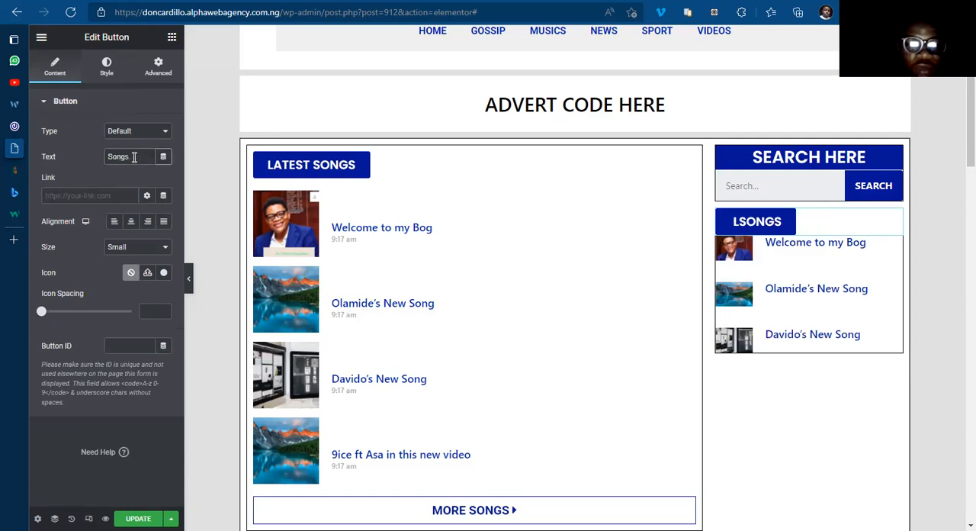
text(Hot)
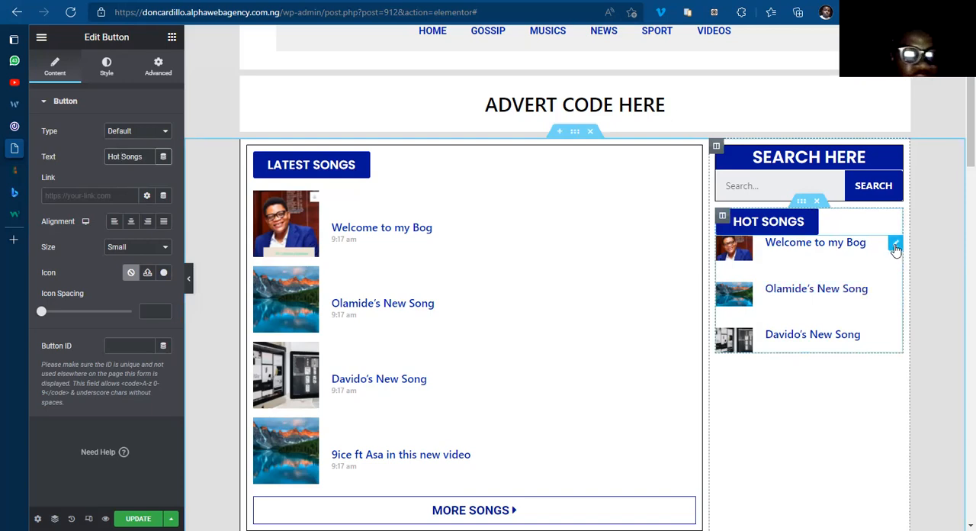
Step: Set the image ratio of the sidebar Posts widget to 1
click(895, 244)
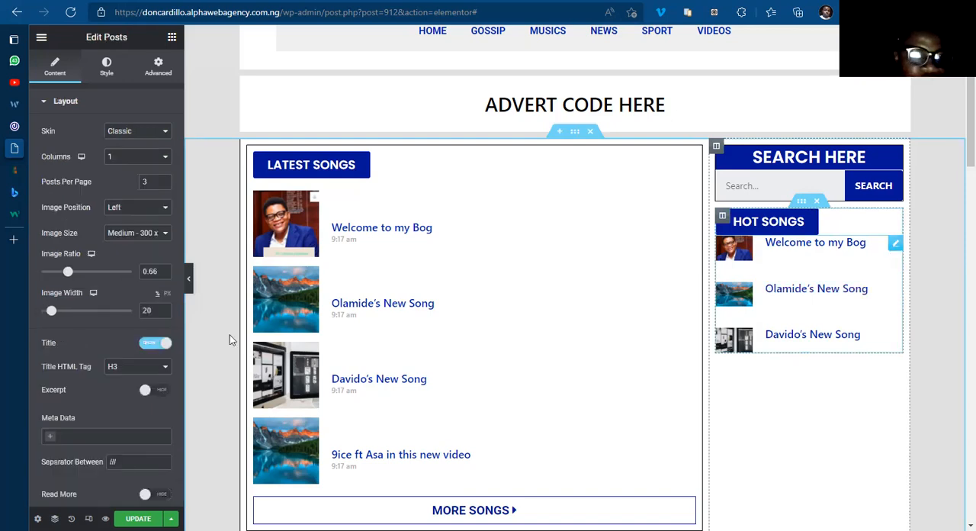
click(88, 273)
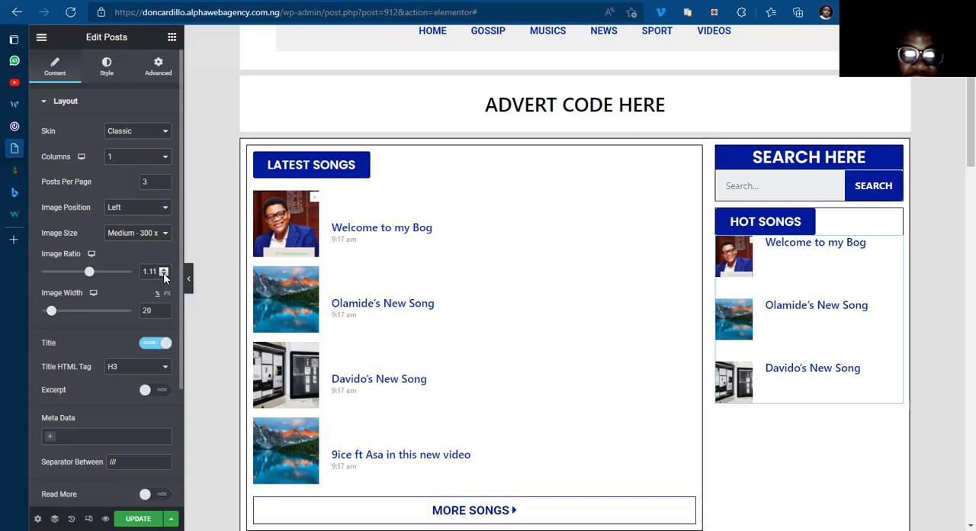
scroll(158, 272, down, 3)
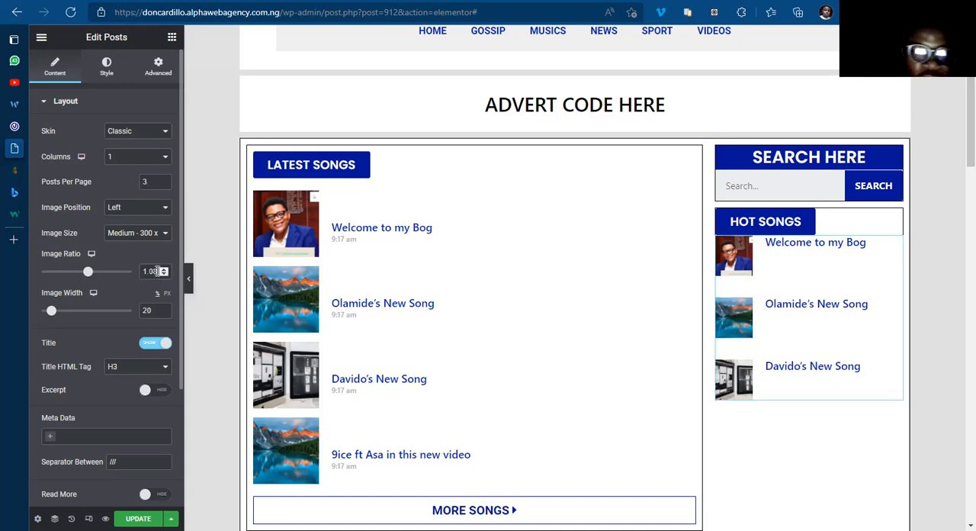
key(BackSpace)
key(BackSpace)
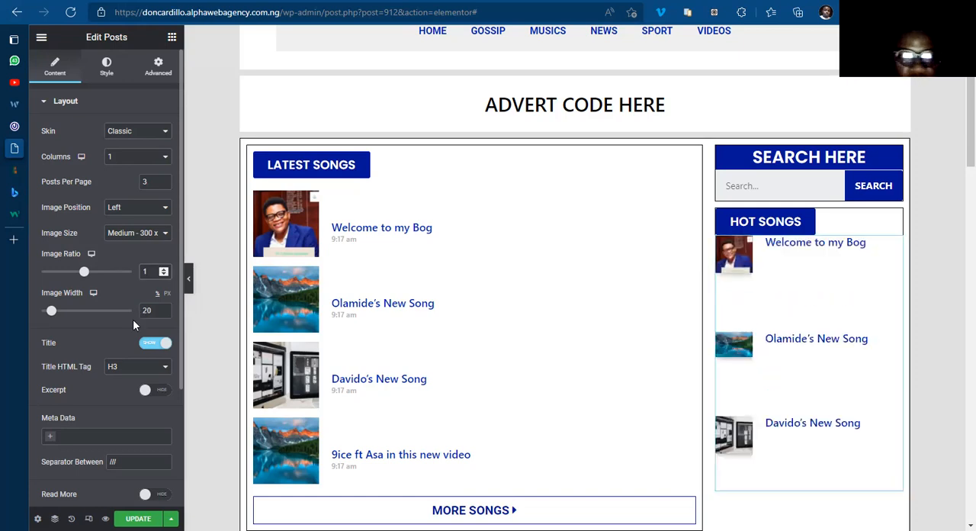
Step: Review the sidebar Posts widget's query settings, checking the Include By filter choices and the Advanced Query Options
scroll(92, 402, down, 1)
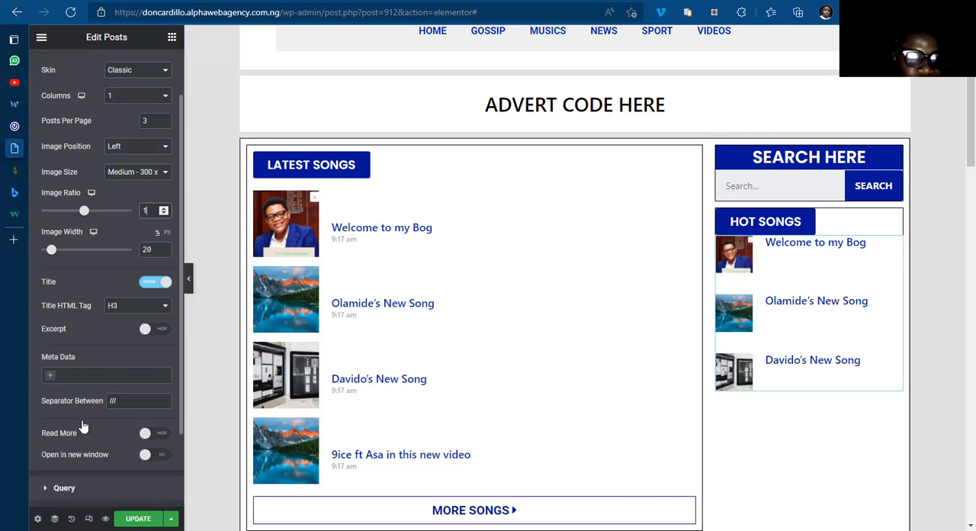
scroll(84, 427, down, 2)
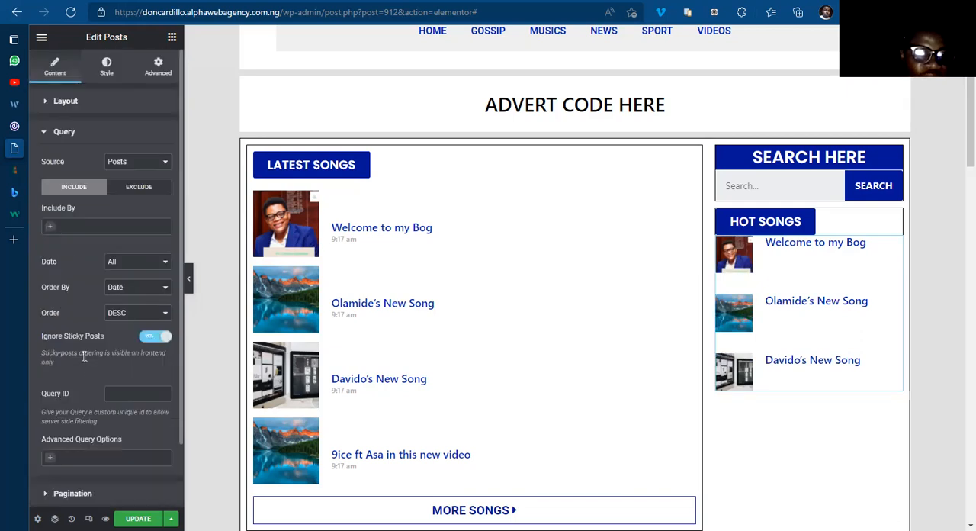
scroll(86, 343, down, 2)
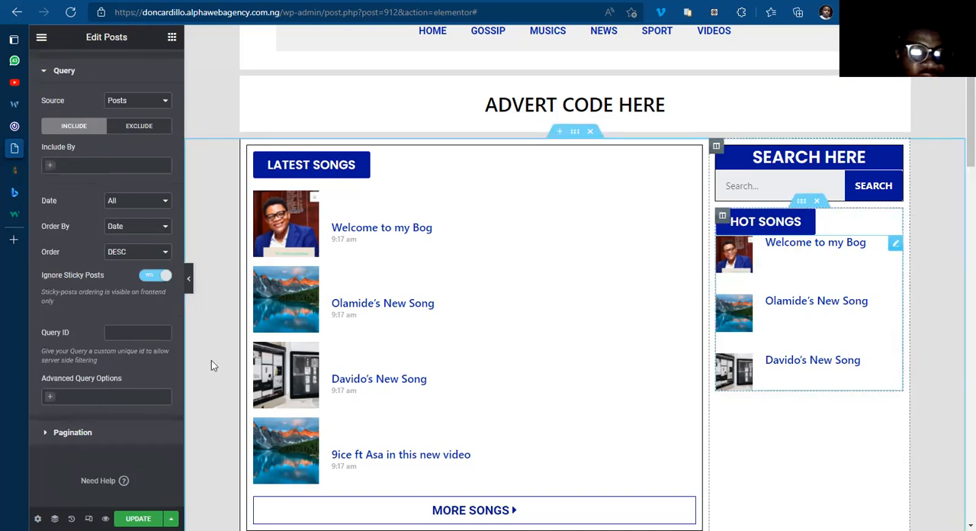
click(51, 168)
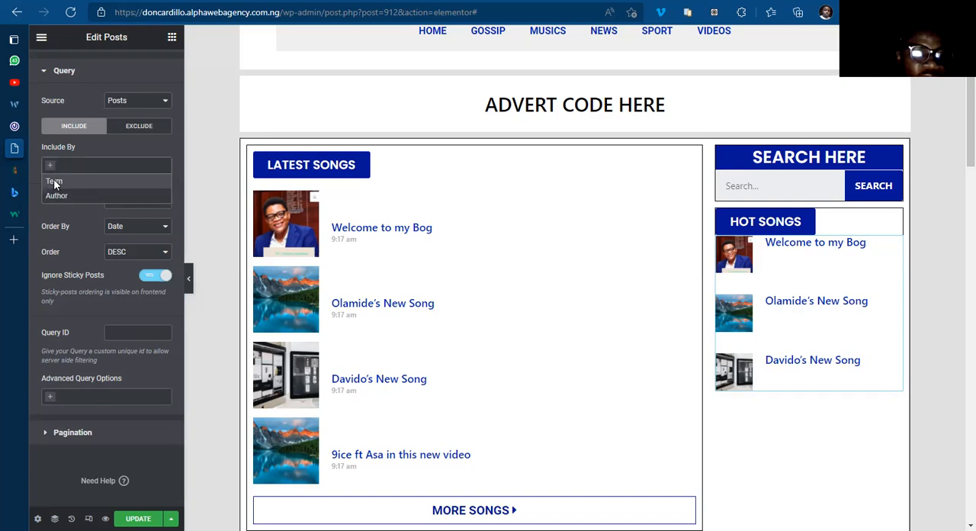
click(53, 180)
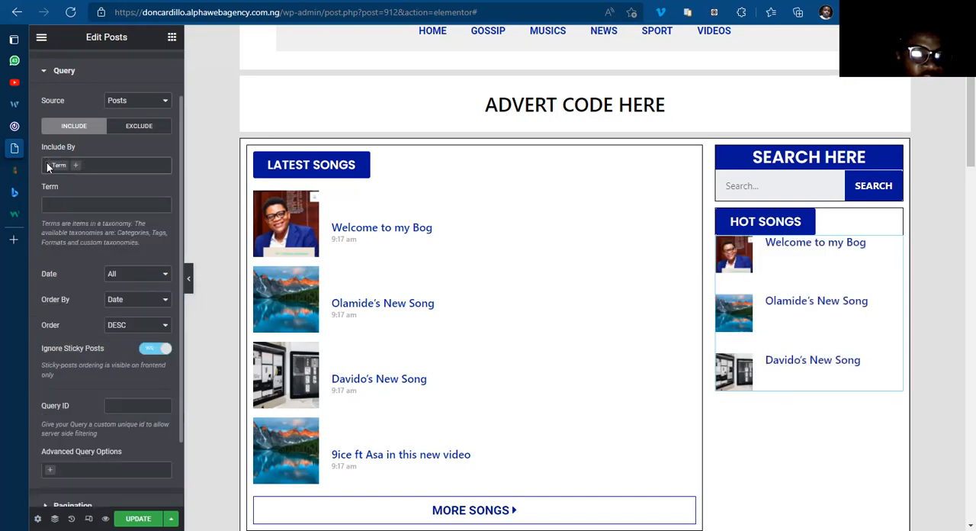
click(48, 166)
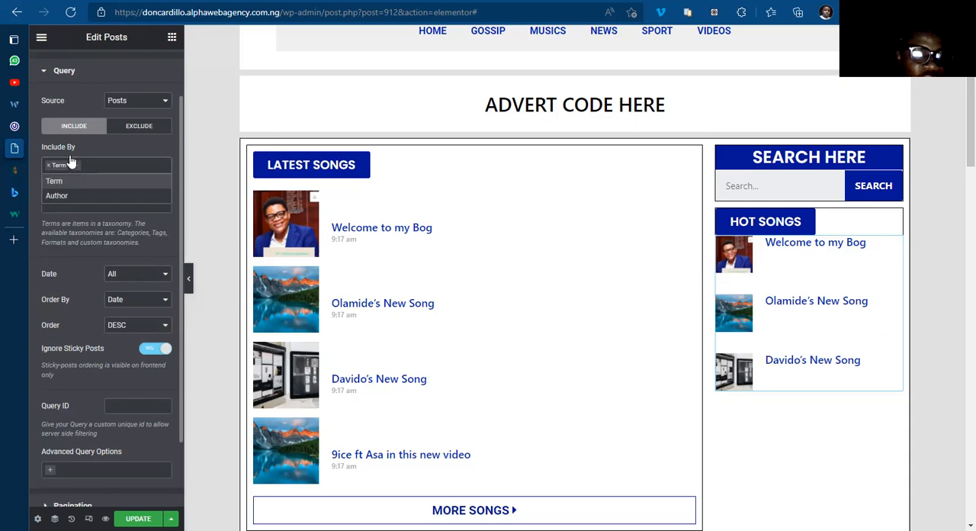
click(94, 147)
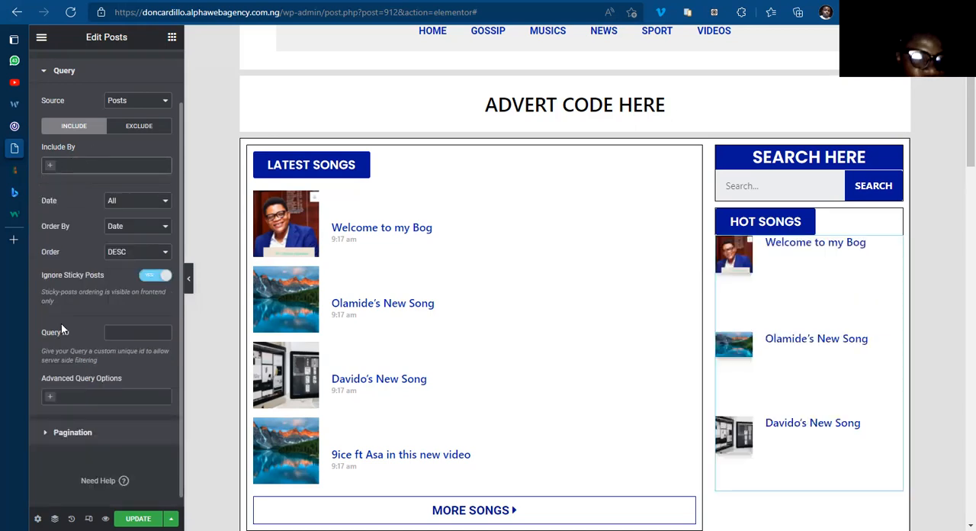
click(49, 399)
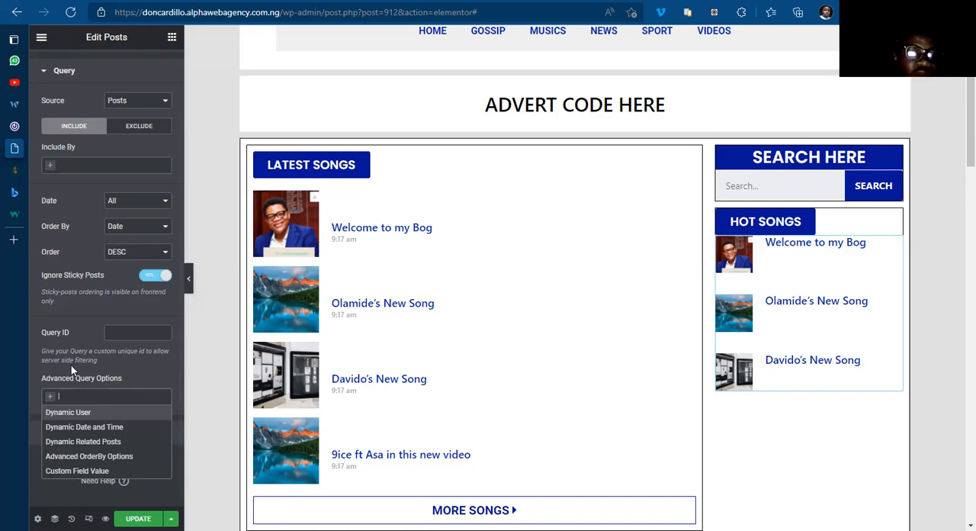
click(72, 370)
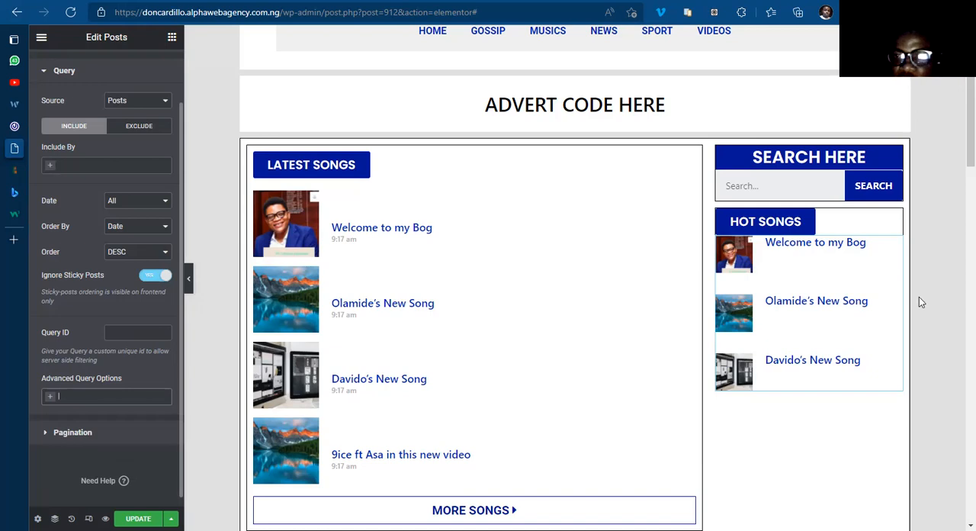
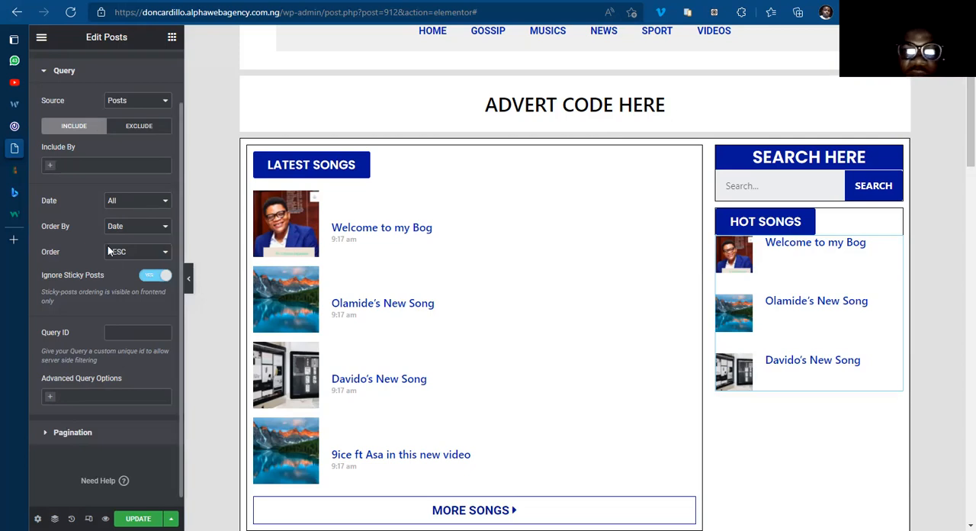
Step: Set the rows gap of the sidebar Posts widget to 15
scroll(106, 236, up, 2)
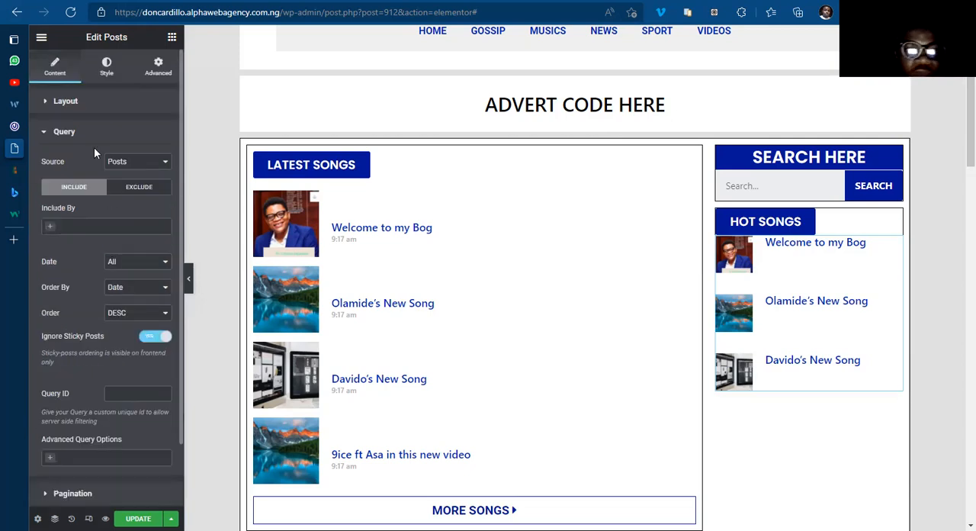
click(99, 76)
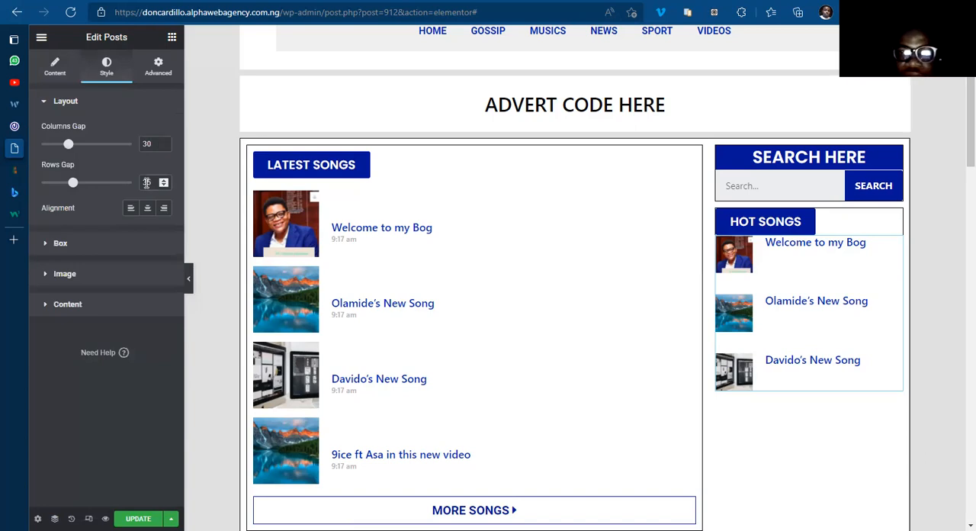
key(BackSpace)
text(15)
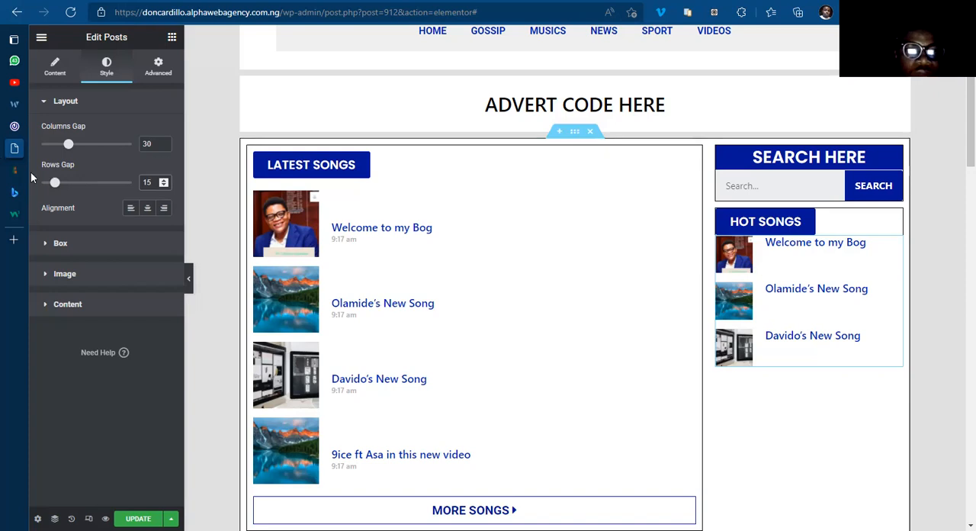
Step: Examine the hottest songs block and its More Hottest Songs button on the 042Jam site, and return to the Elementor template
mouse_move(61, 175)
click(90, 128)
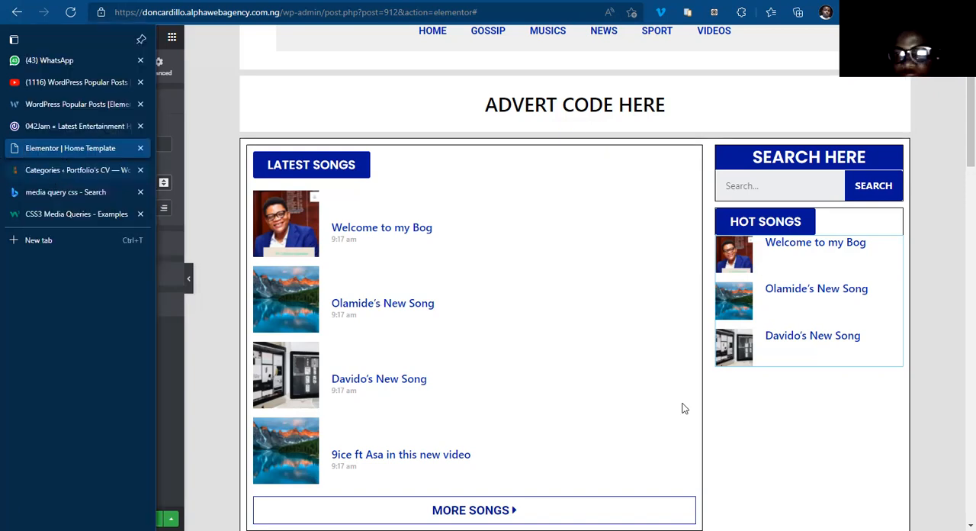
scroll(698, 308, down, 8)
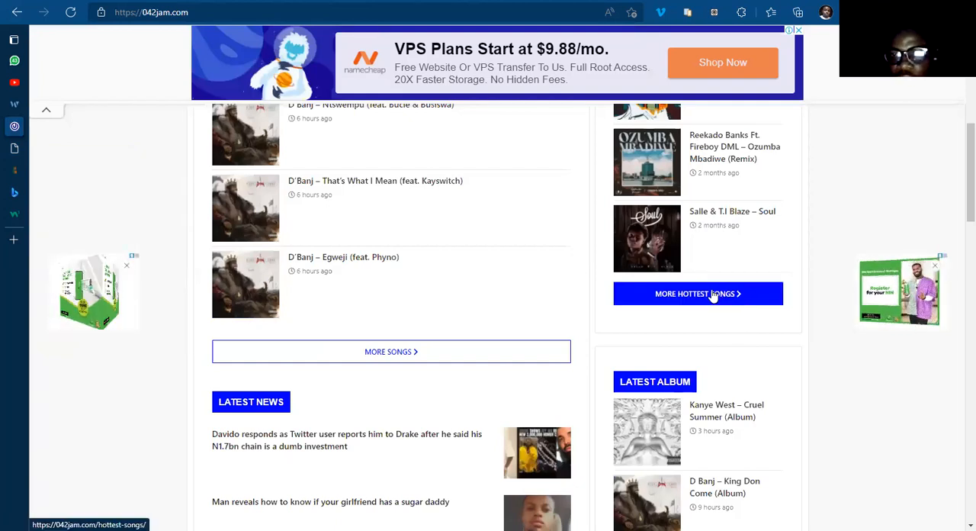
click(720, 295)
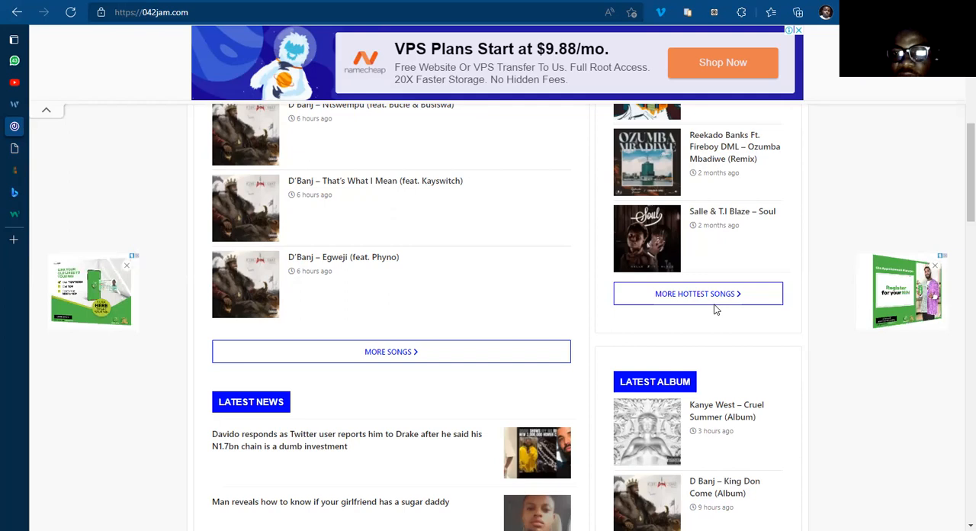
click(74, 148)
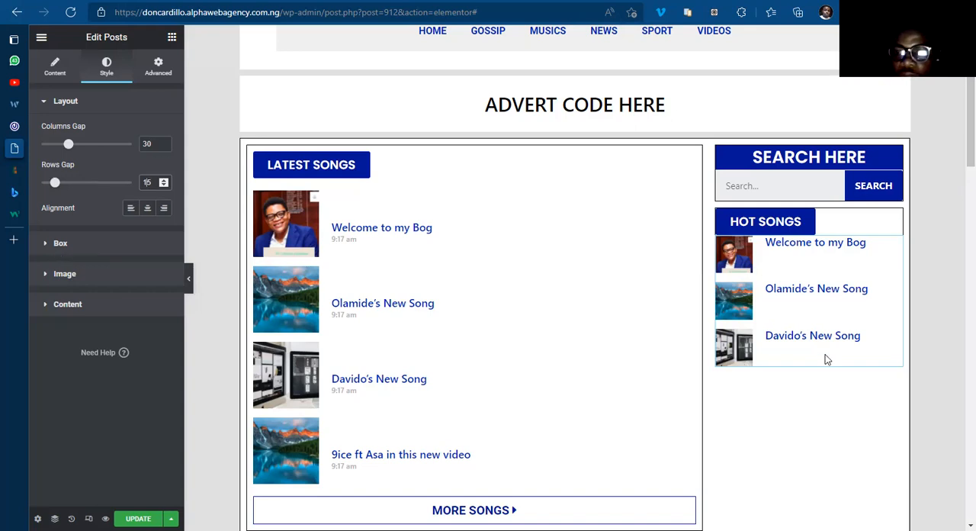
Step: Unlink the content padding sides of the sidebar Posts widget's box and set the top content padding to 10
click(57, 245)
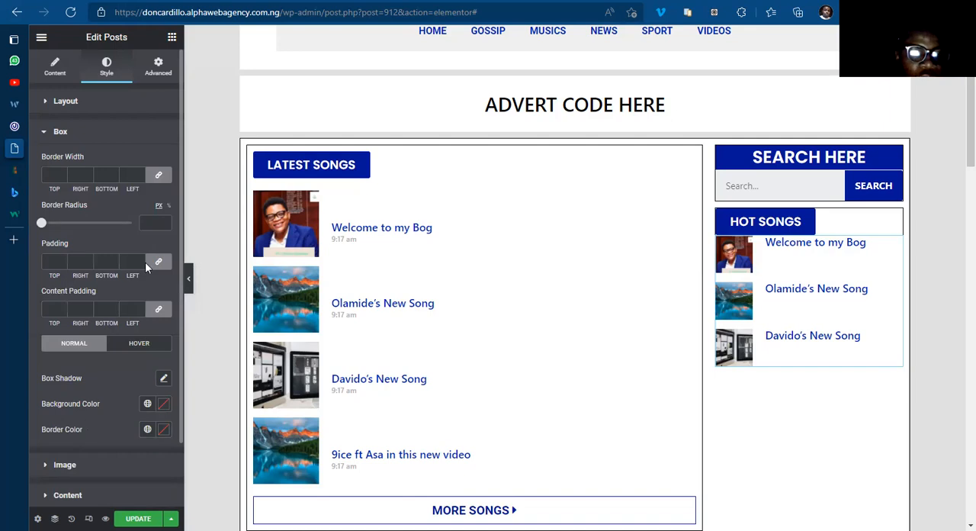
scroll(145, 262, down, 1)
click(157, 250)
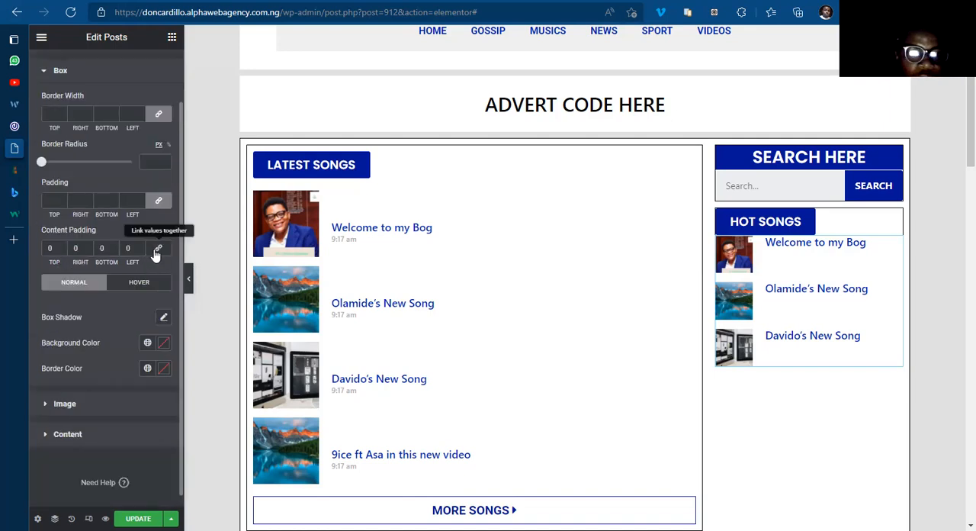
click(157, 251)
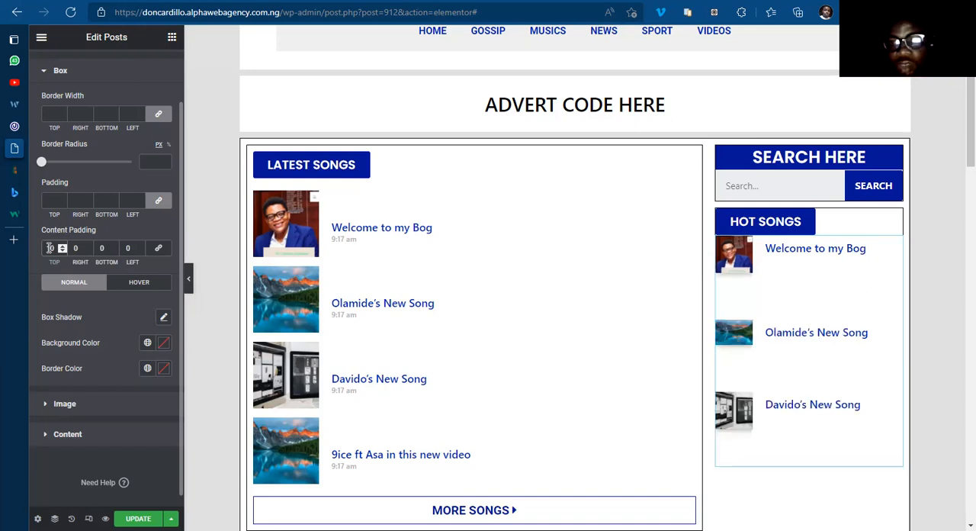
key(BackSpace)
text(2)
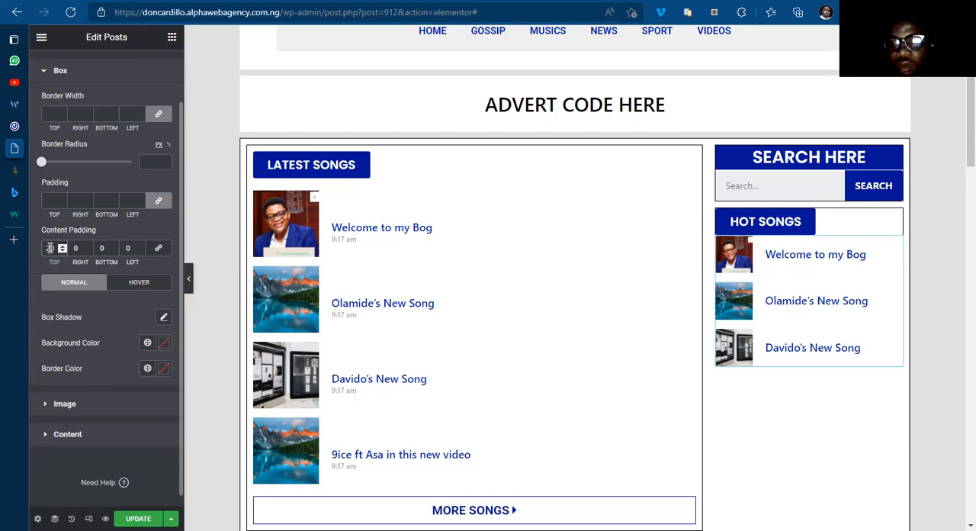
key(BackSpace)
text(10)
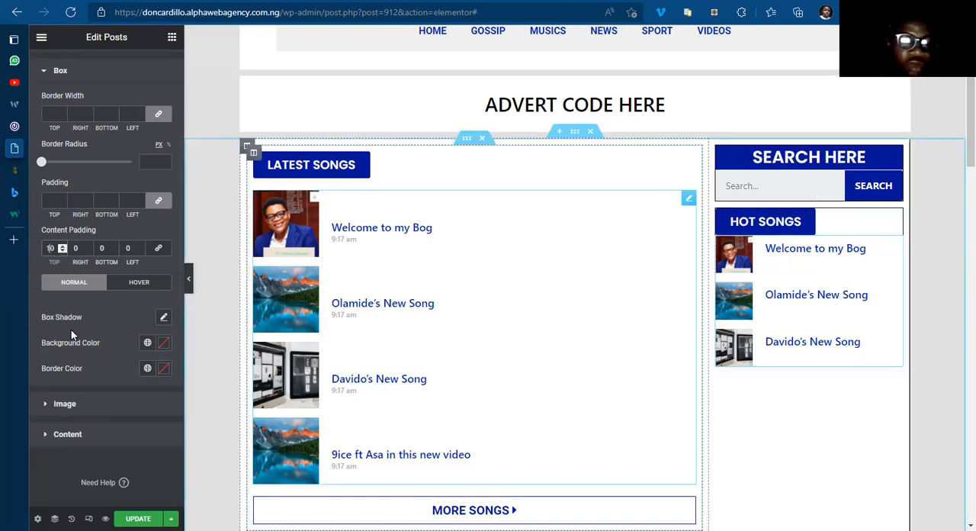
Step: Set the image spacing of the sidebar Posts widget to 6
click(72, 405)
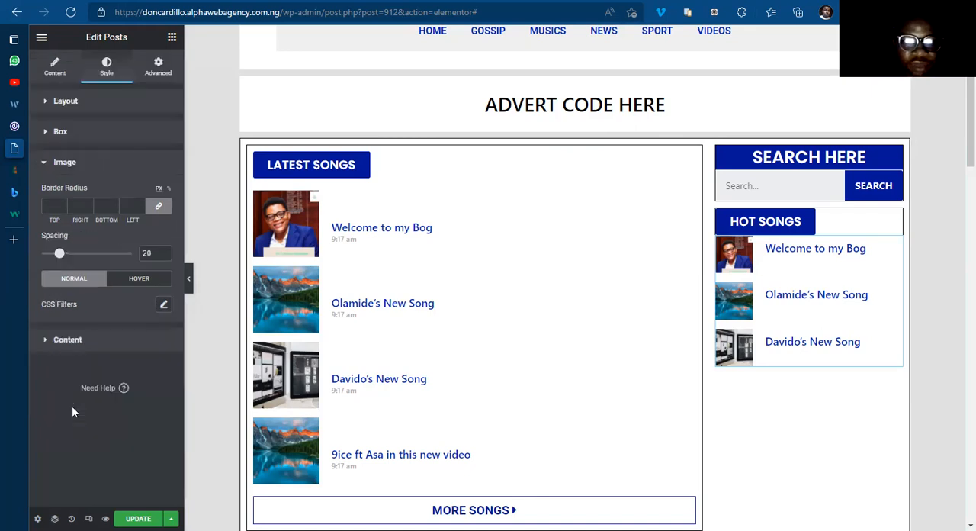
double_click(153, 252)
key(BackSpace)
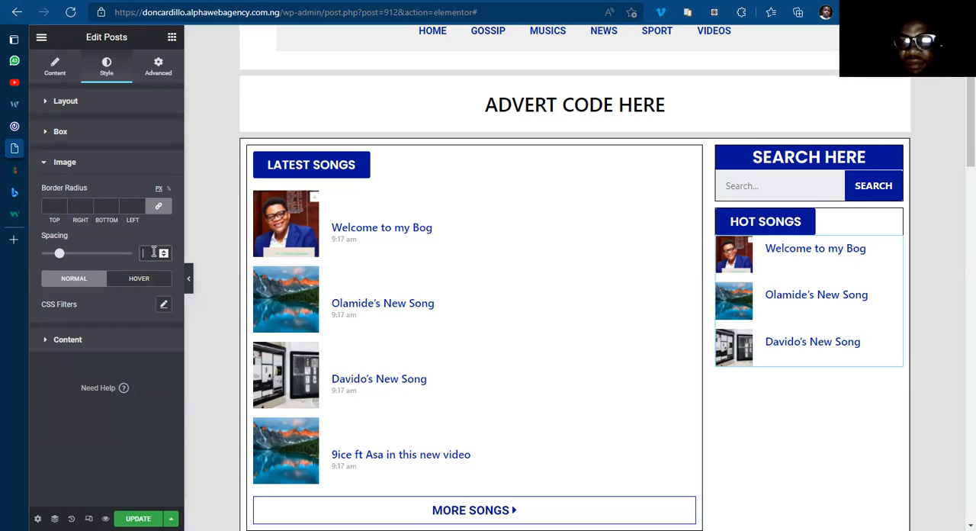
text(0)
click(164, 251)
click(163, 252)
click(163, 251)
click(163, 251)
click(163, 251)
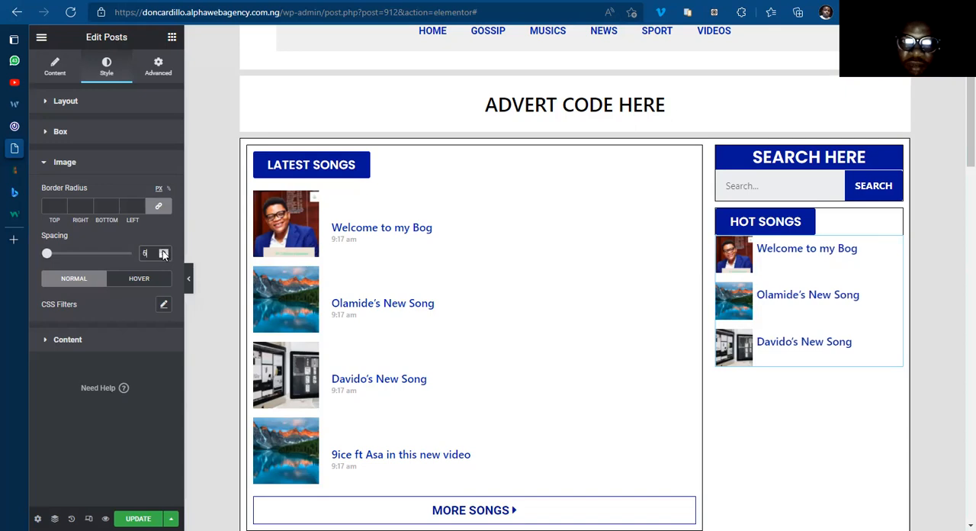
Step: Check the song title styling on 042Jam and set the title color of the sidebar Posts widget to #000000
click(73, 345)
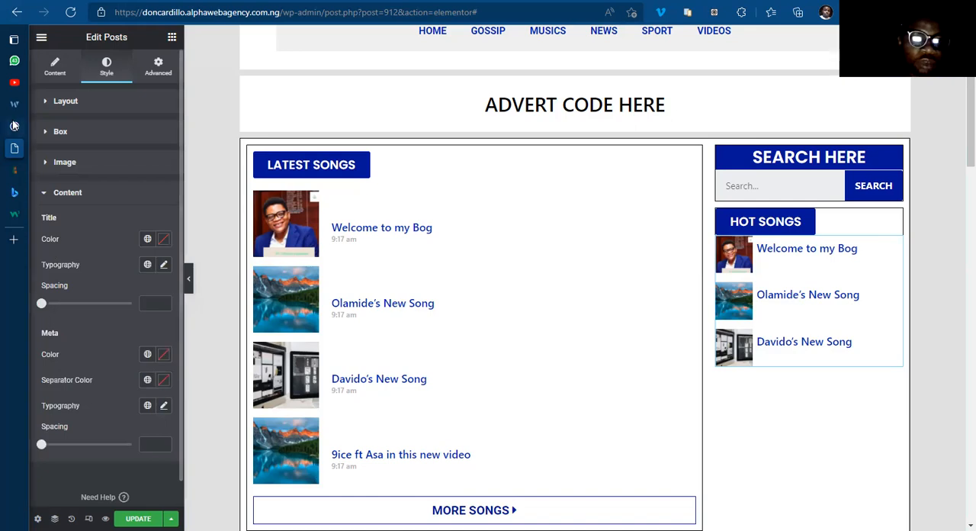
click(59, 126)
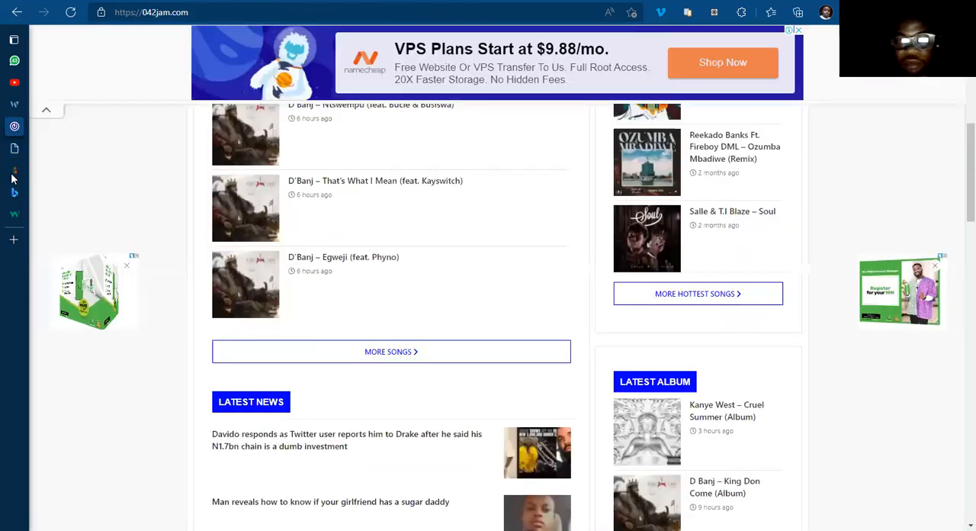
click(62, 151)
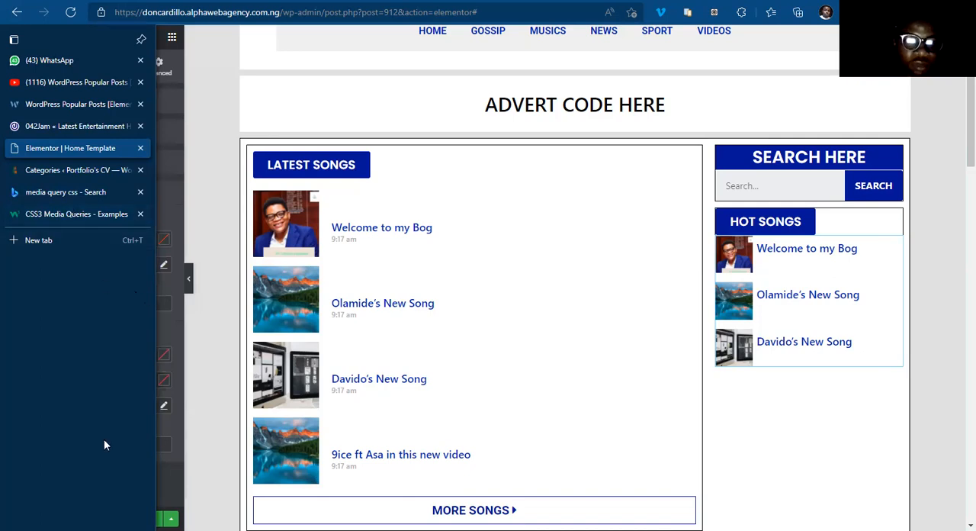
click(163, 241)
text(#000000)
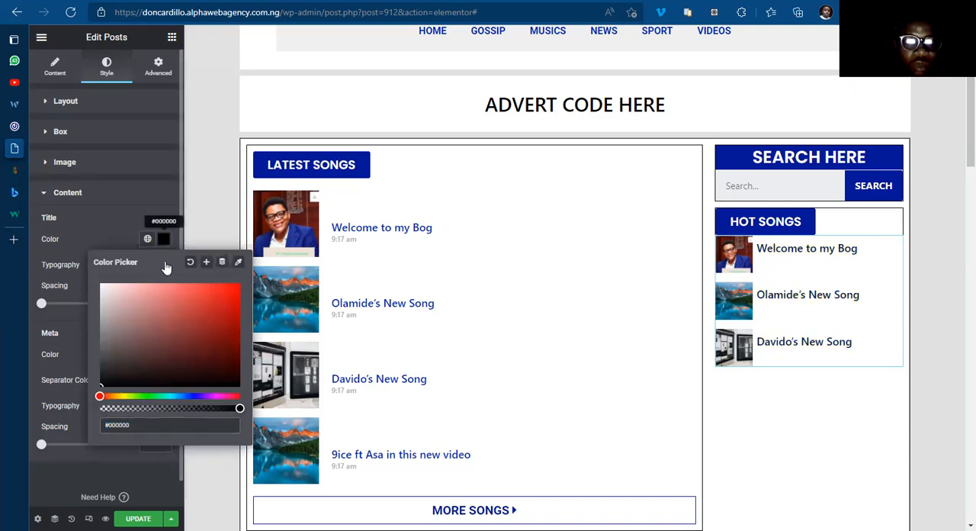
Step: Set the sidebar post titles' typography to Roboto with weight 400 and update the template
click(164, 264)
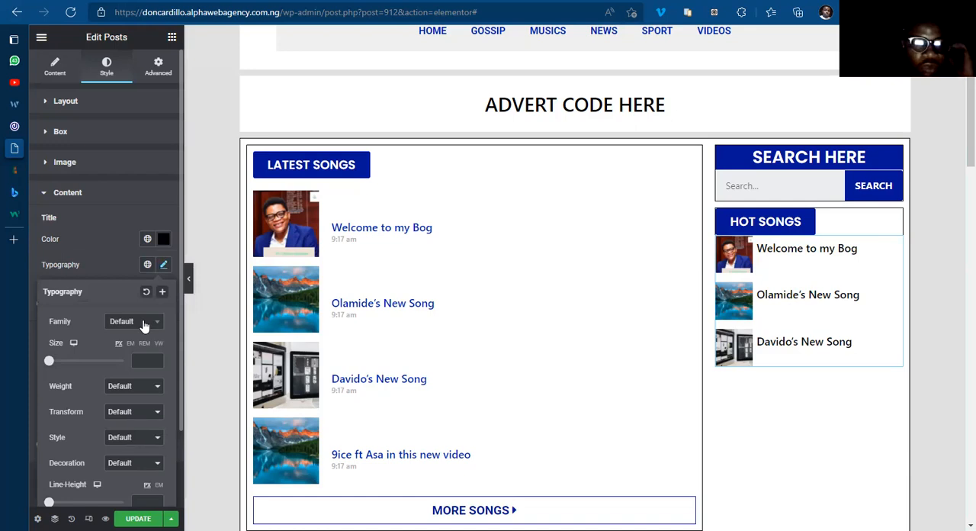
click(144, 322)
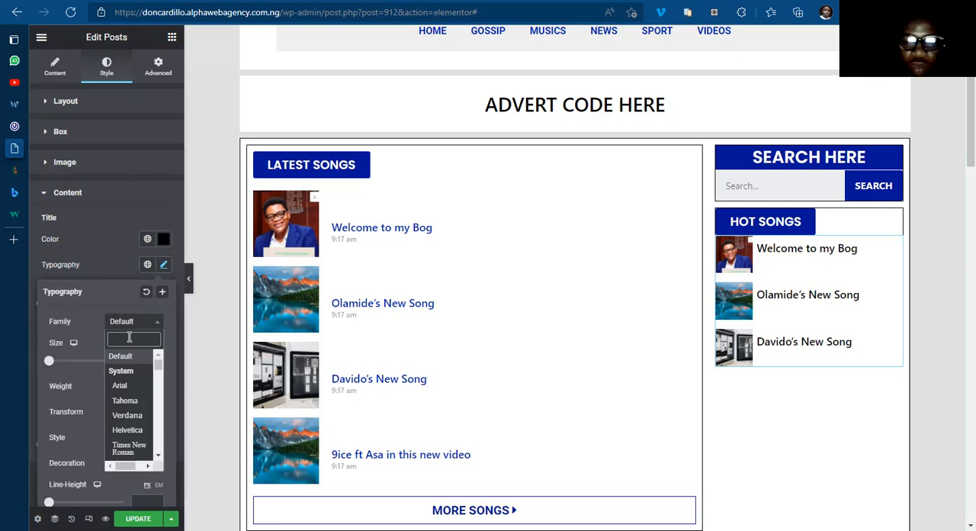
text(robo)
key(Return)
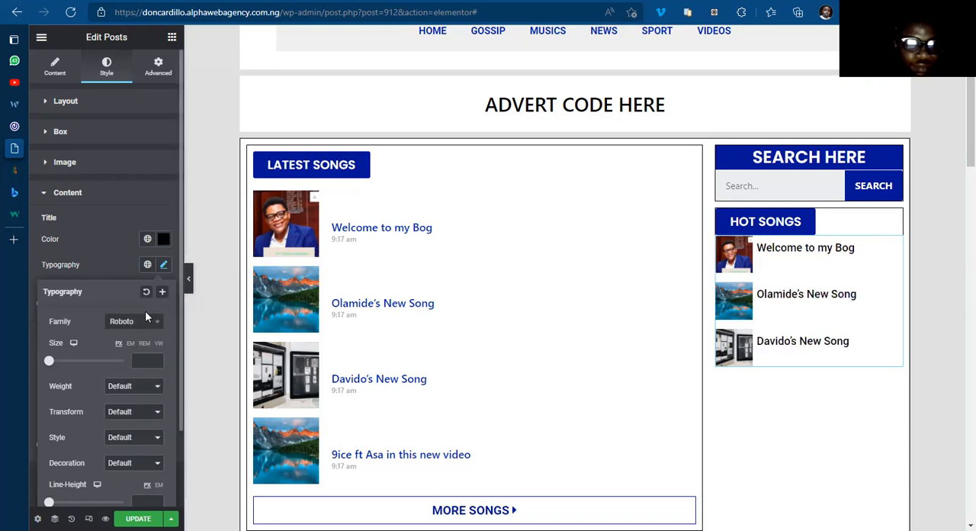
click(126, 444)
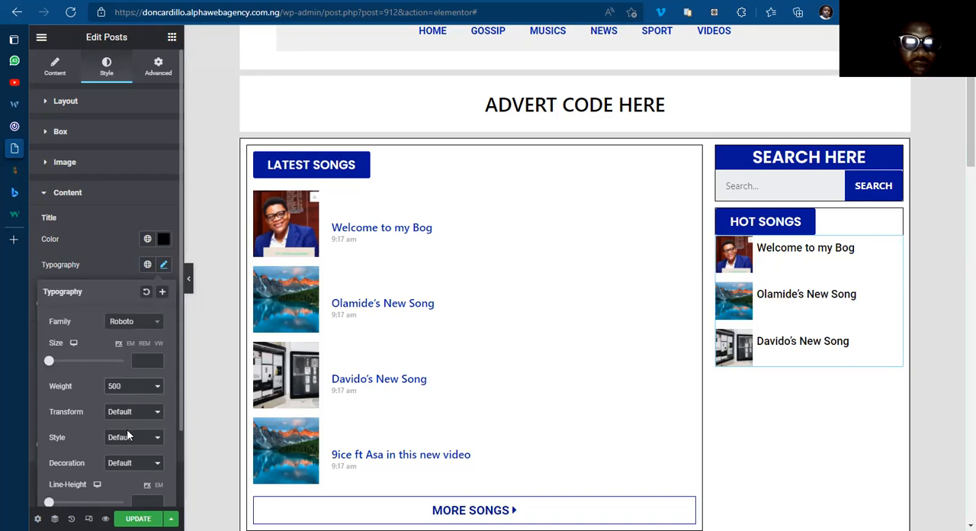
click(133, 385)
click(122, 429)
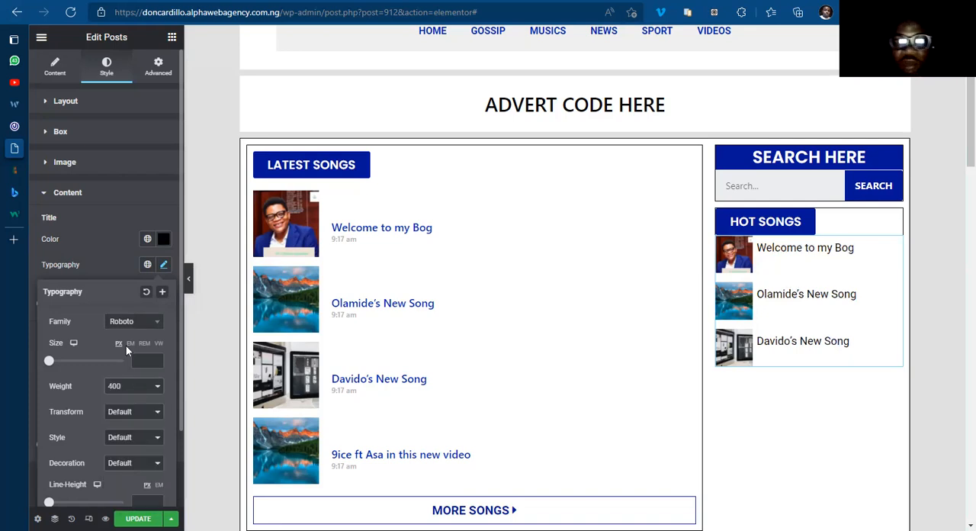
click(139, 269)
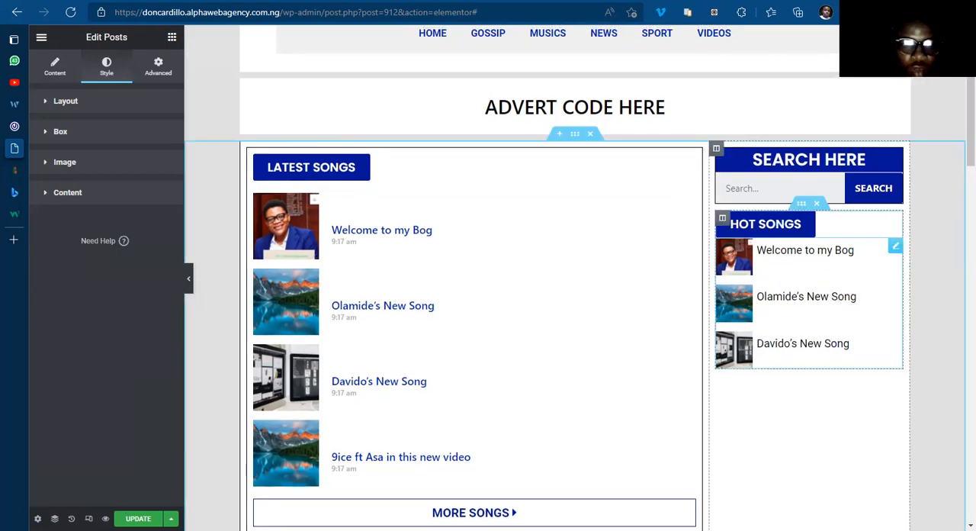
click(138, 518)
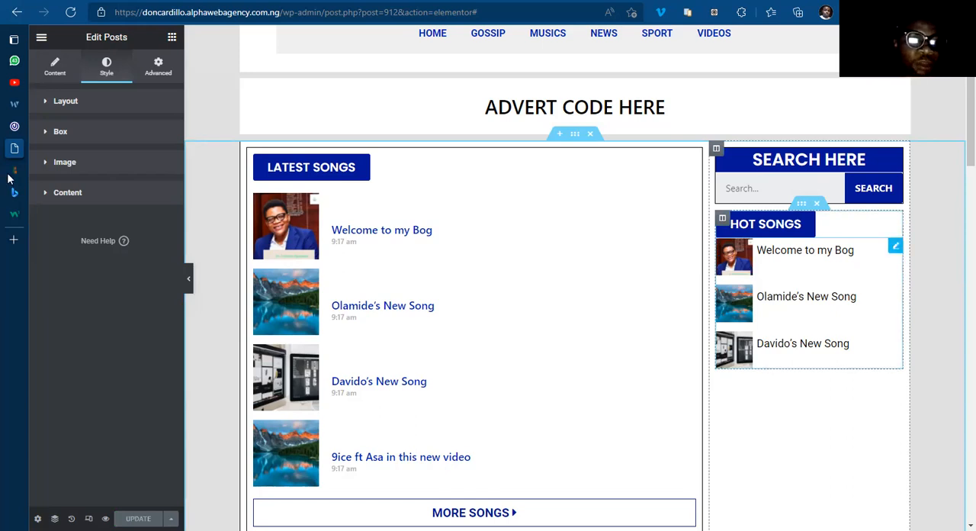
Step: Check the installed plugins and the Views column of the posts list in the WordPress dashboard
click(48, 170)
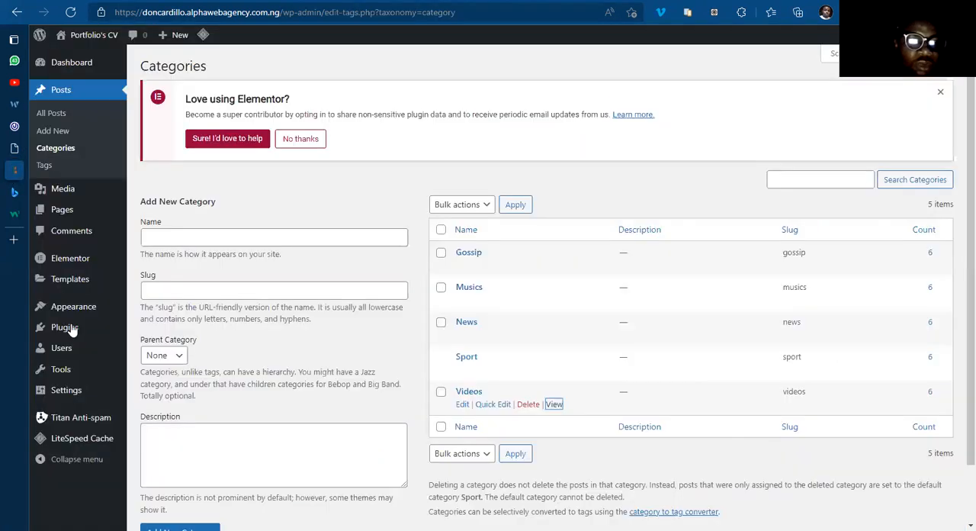
click(152, 336)
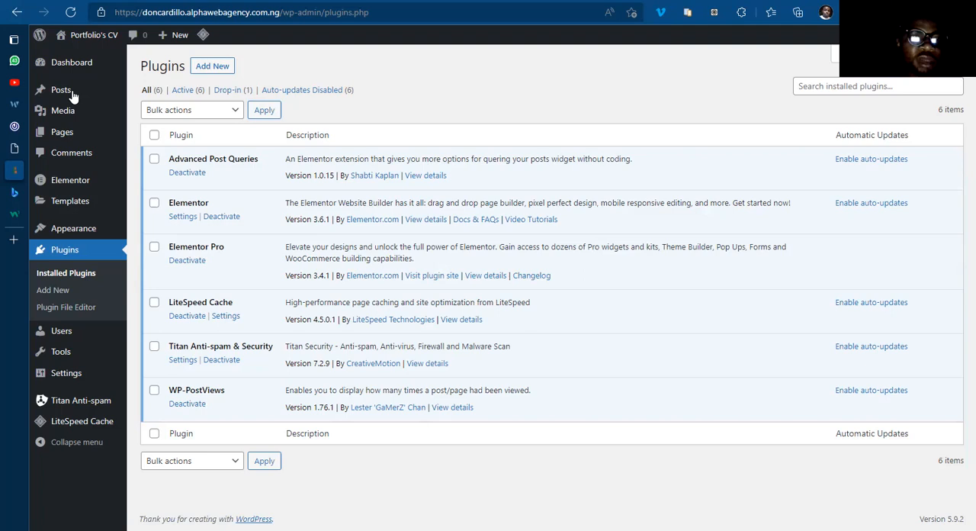
click(153, 97)
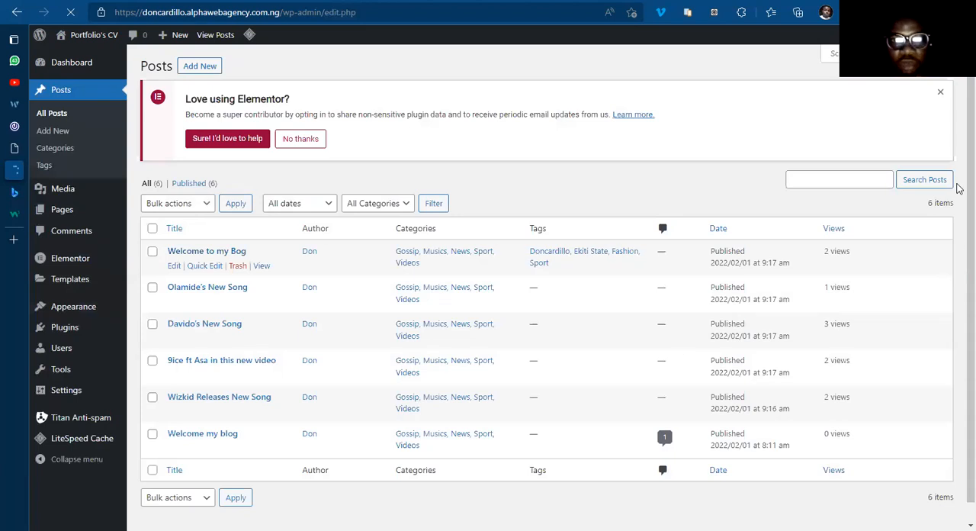
scroll(956, 239, down, 1)
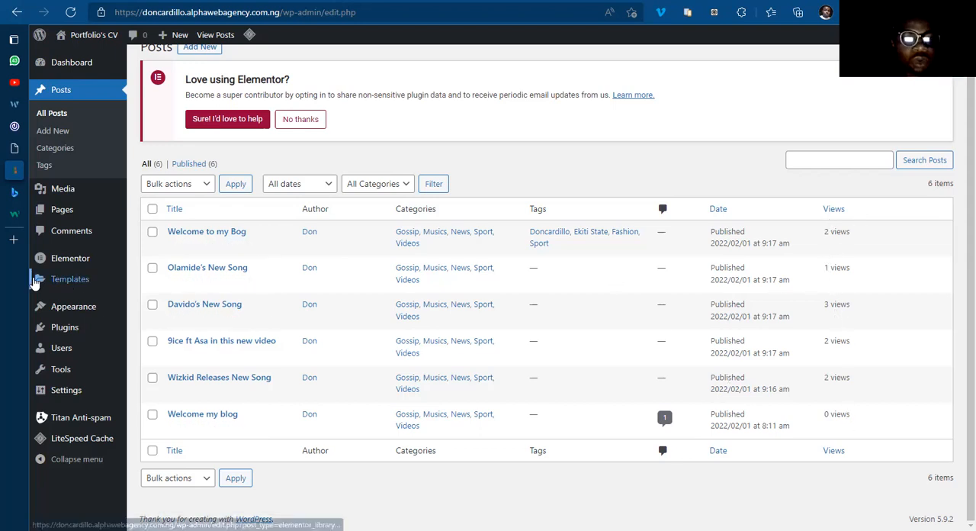
mouse_move(14, 237)
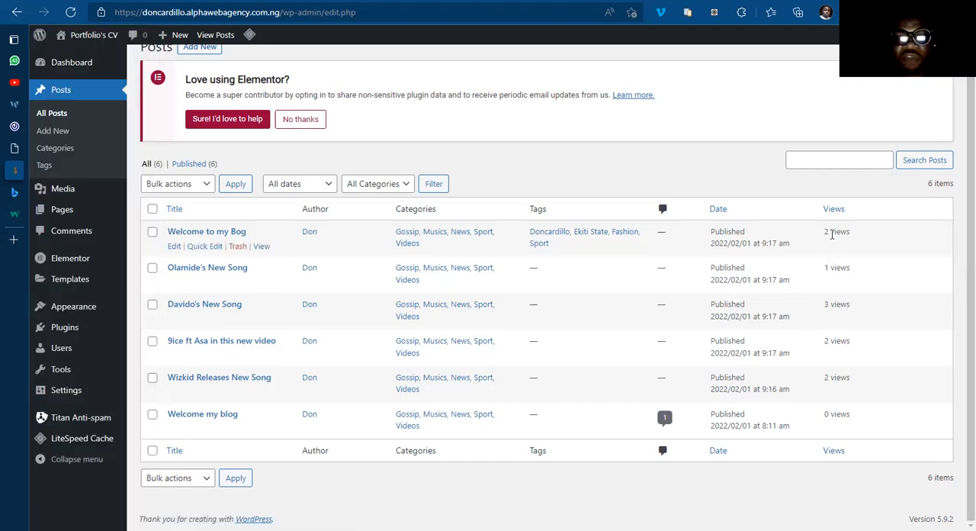
Step: Add Advanced OrderBy Options to the query of the Hot Songs Posts widget in the Elementor template
click(53, 146)
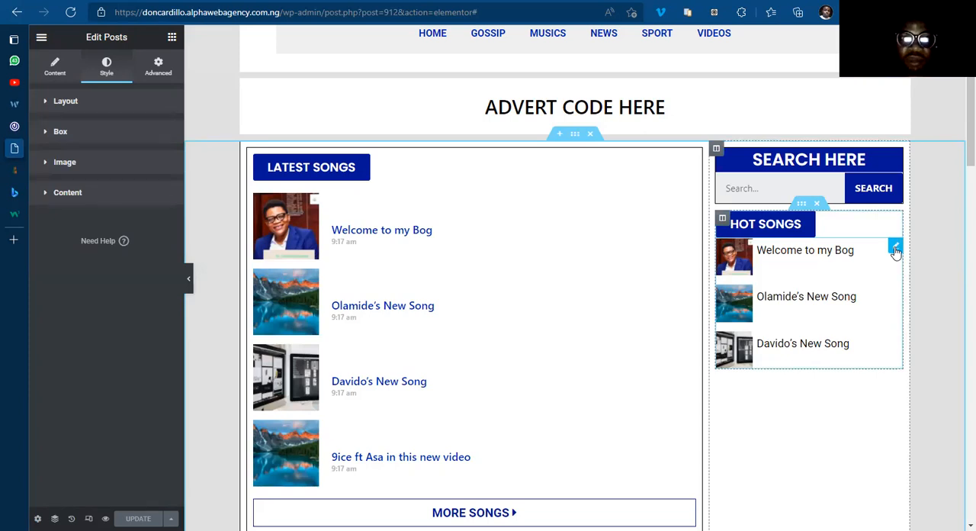
click(55, 74)
scroll(65, 391, down, 3)
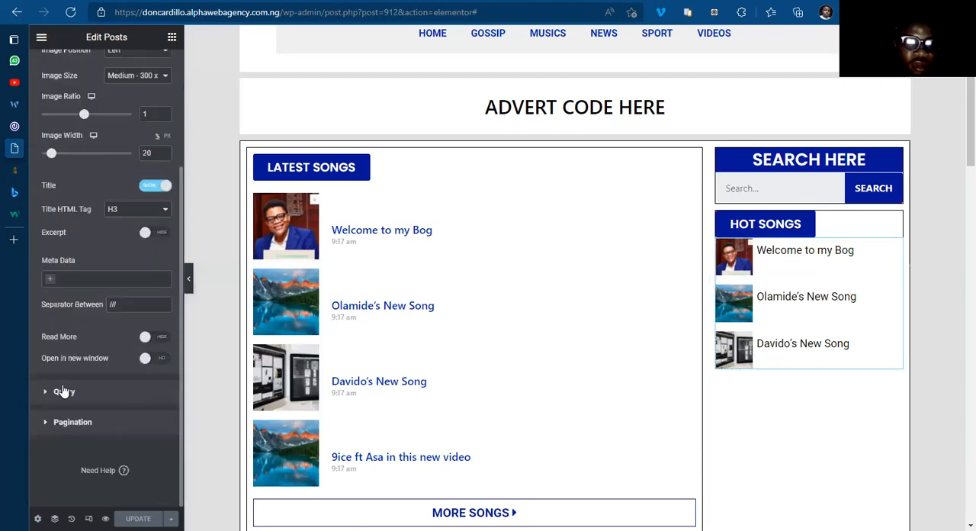
click(61, 391)
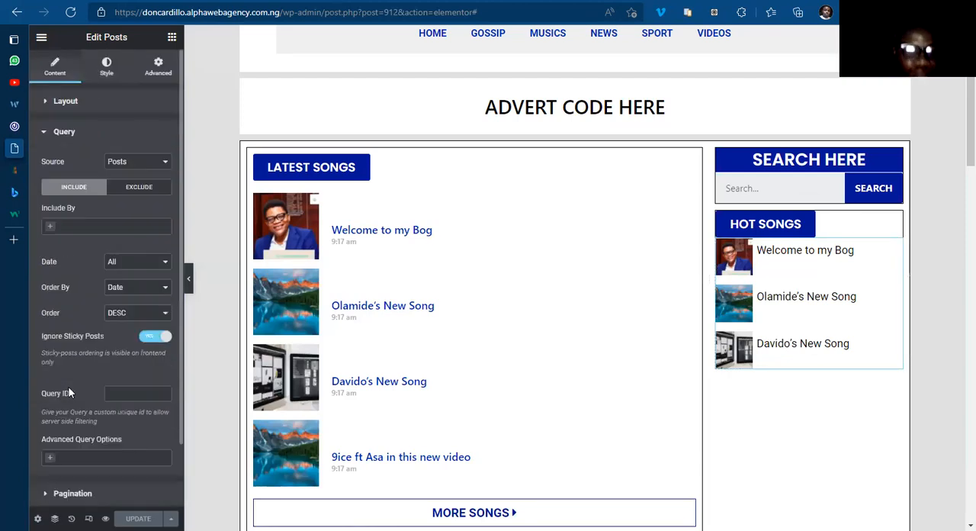
scroll(47, 389, down, 1)
click(48, 392)
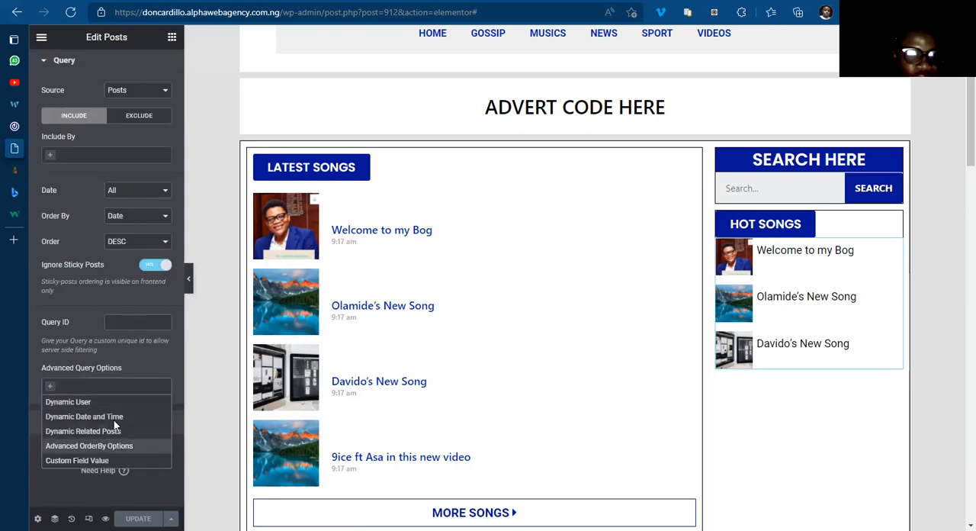
click(117, 446)
Step: Set the widget's advanced ordering to Dynamic OrderBy Field with the field Views
click(121, 460)
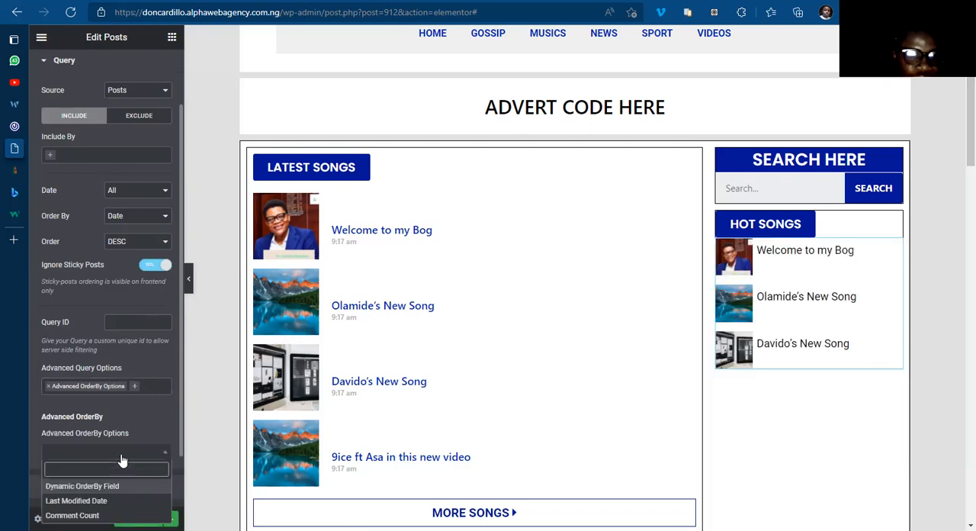
click(122, 460)
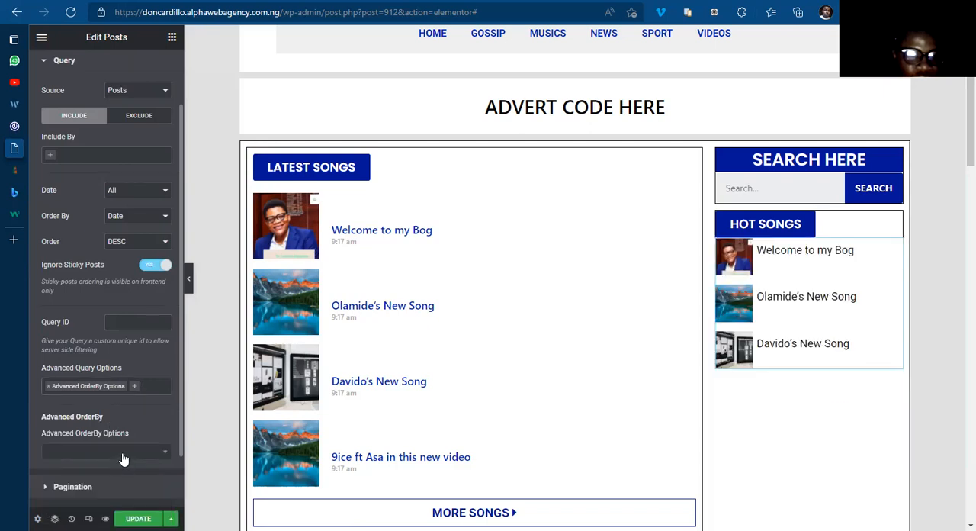
click(122, 459)
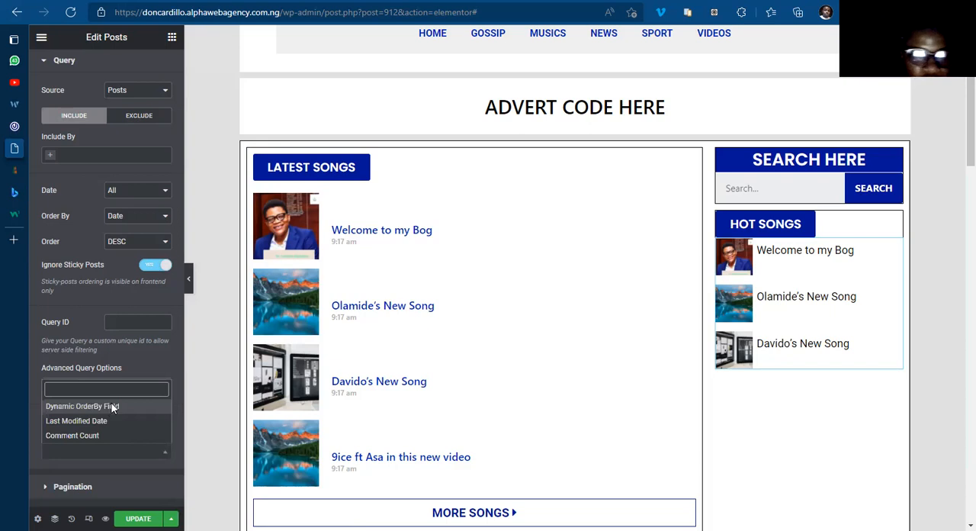
click(107, 407)
click(89, 490)
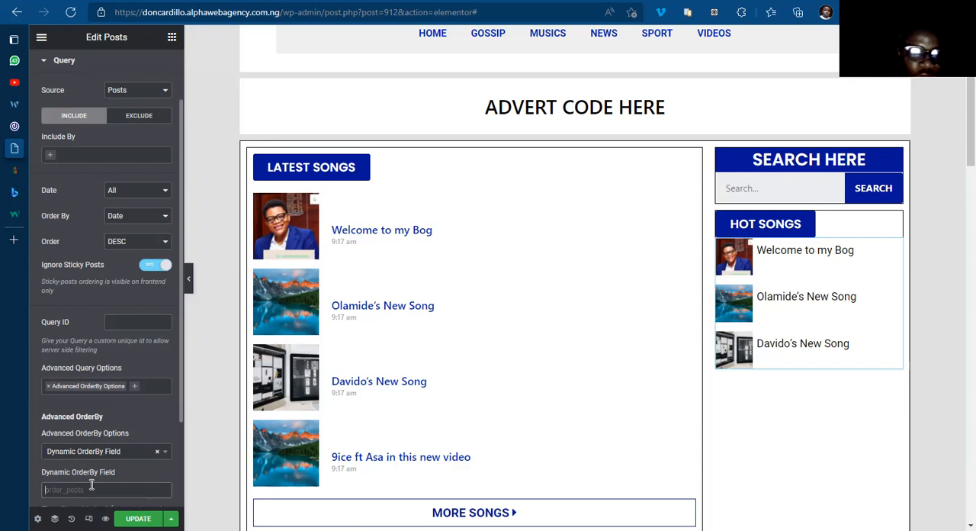
text(Views)
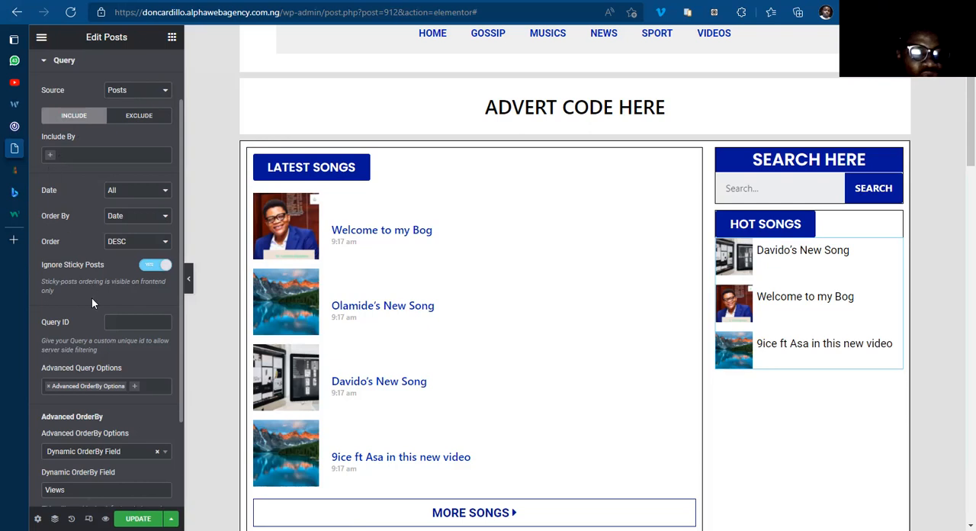
Step: Set the Hot Songs query to include posts by Term
scroll(118, 364, down, 1)
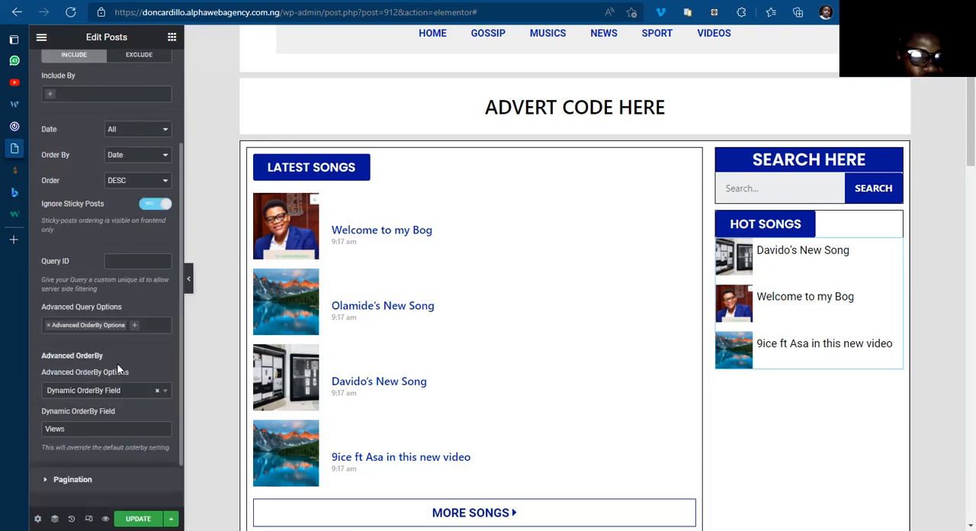
click(51, 96)
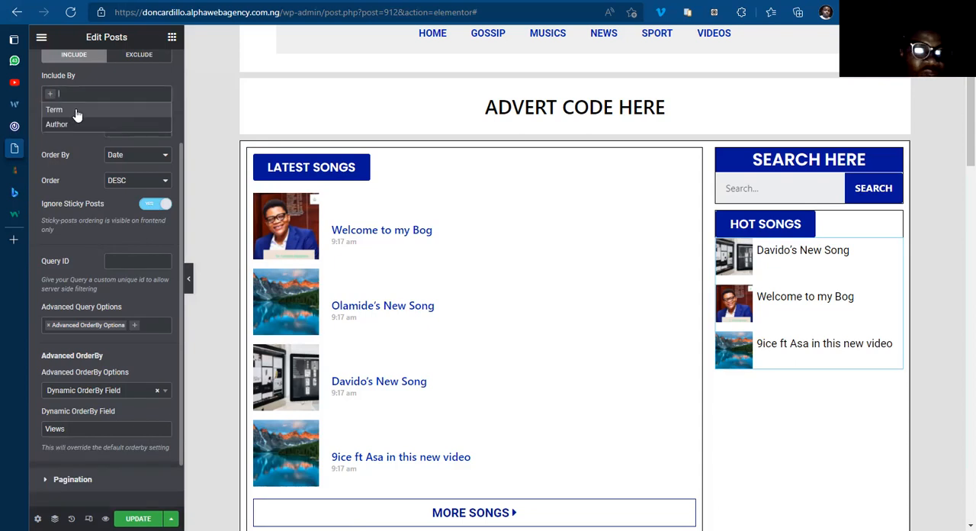
click(65, 113)
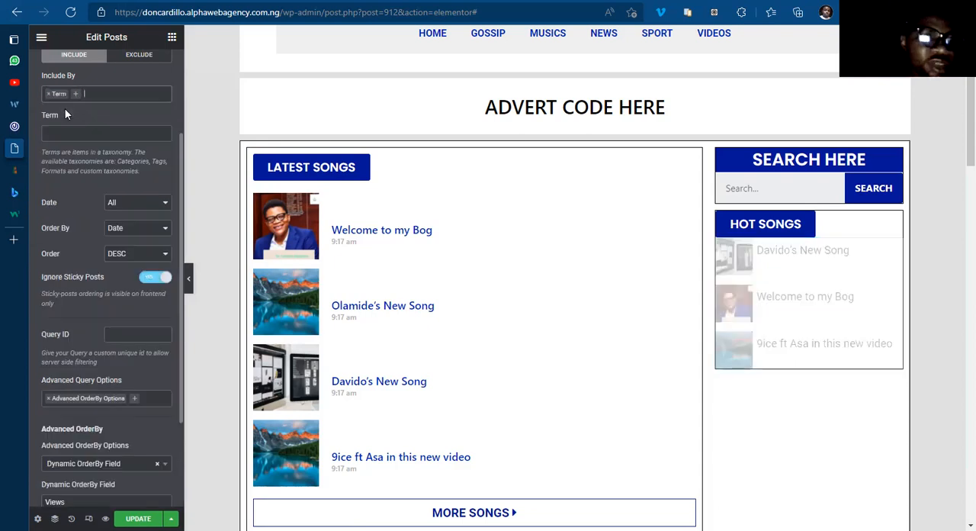
click(67, 131)
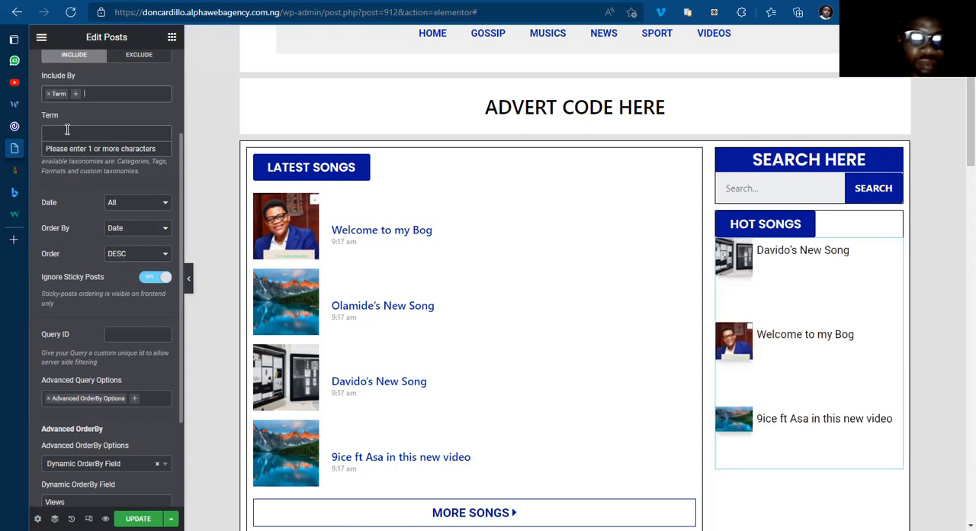
text(Musi)
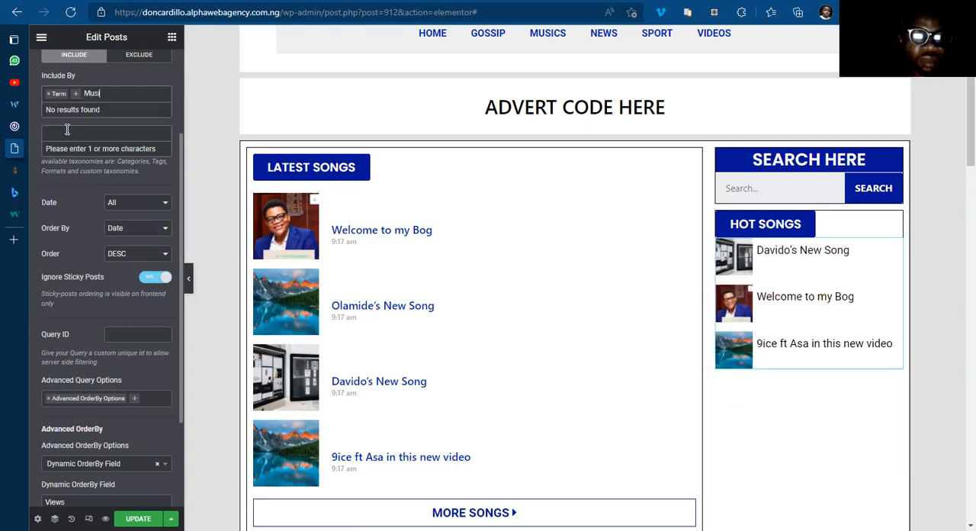
text(s)
key(BackSpace)
key(BackSpace)
key(BackSpace)
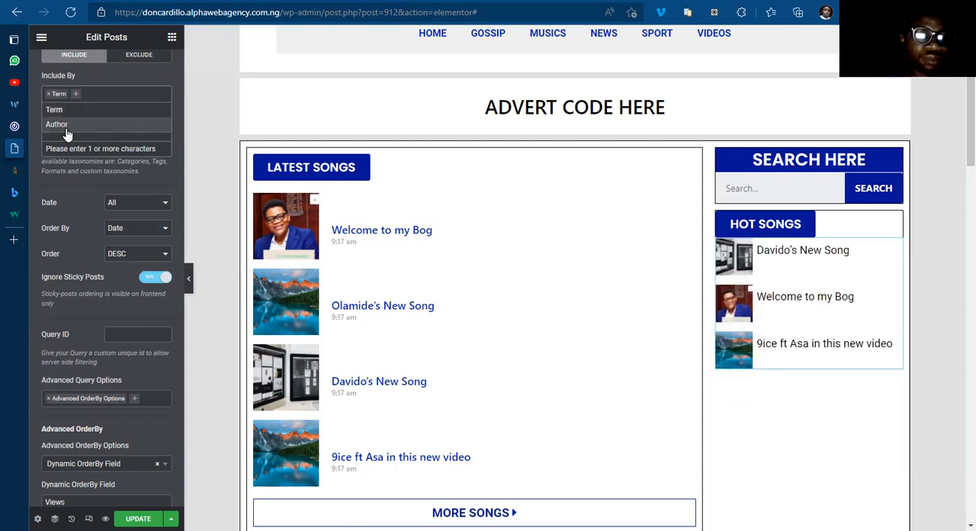
click(67, 135)
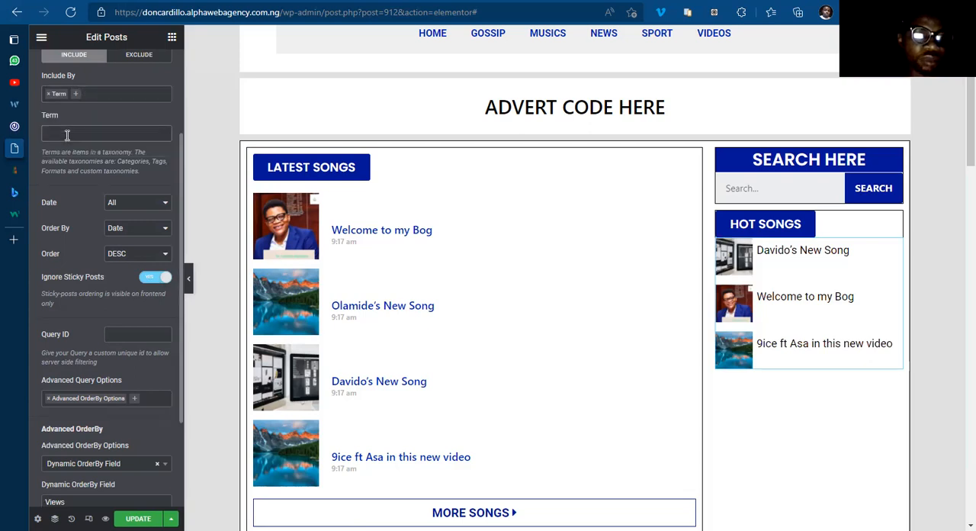
click(67, 132)
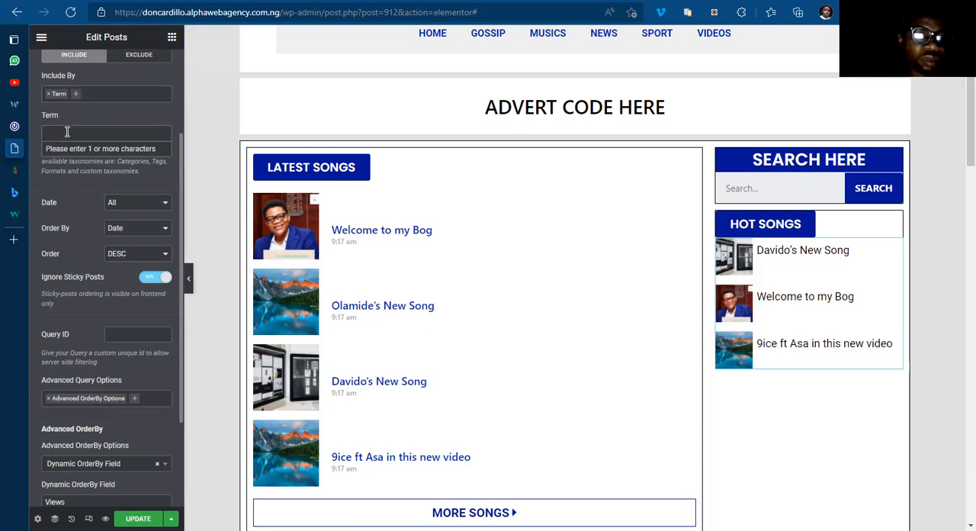
click(67, 132)
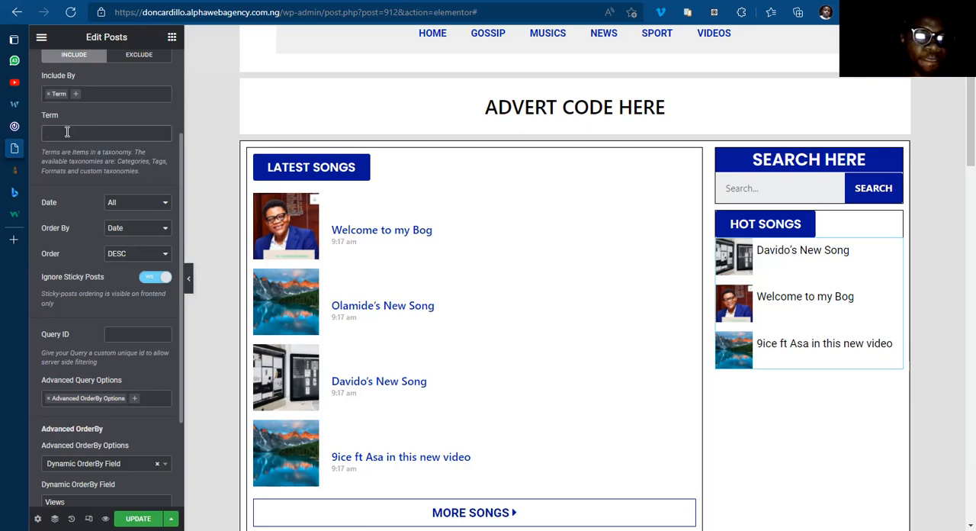
Step: Restrict the query's term to Categories: Musics and update the template
click(61, 130)
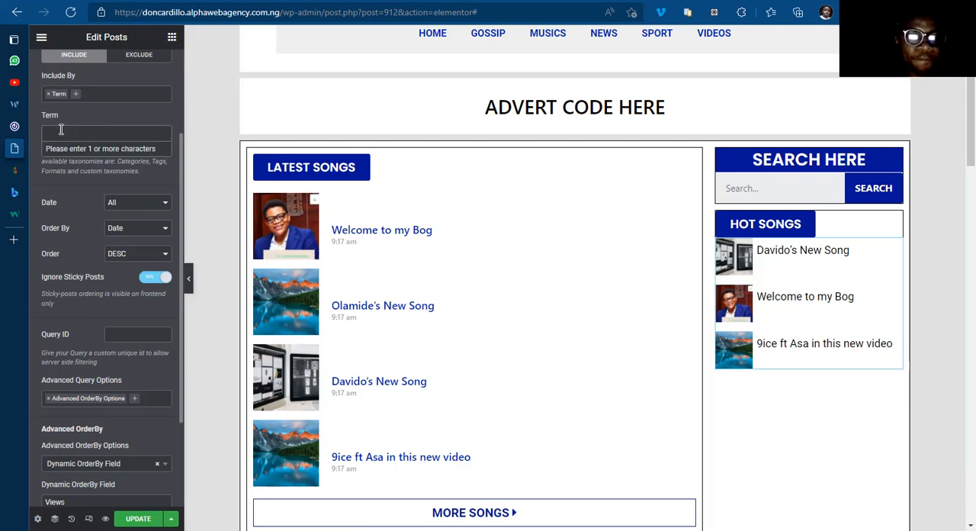
text(Mu)
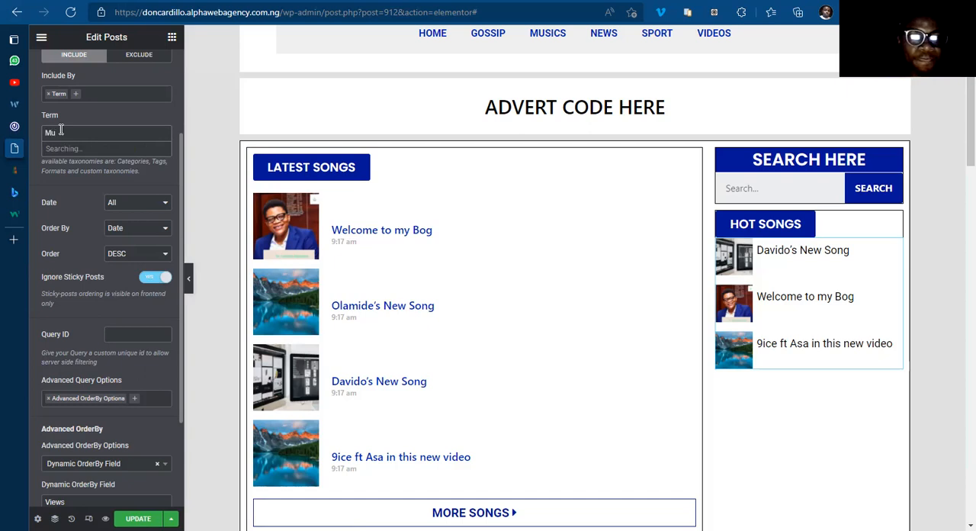
text(si)
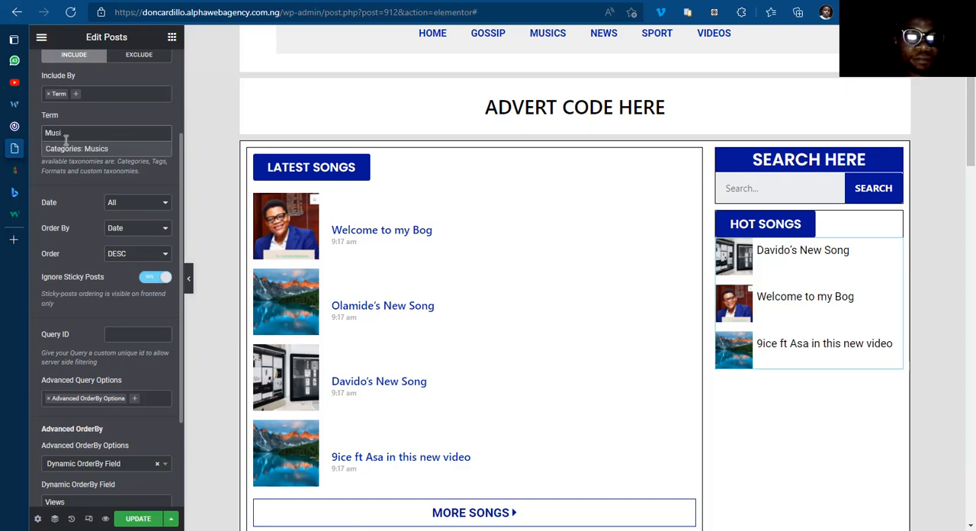
click(83, 148)
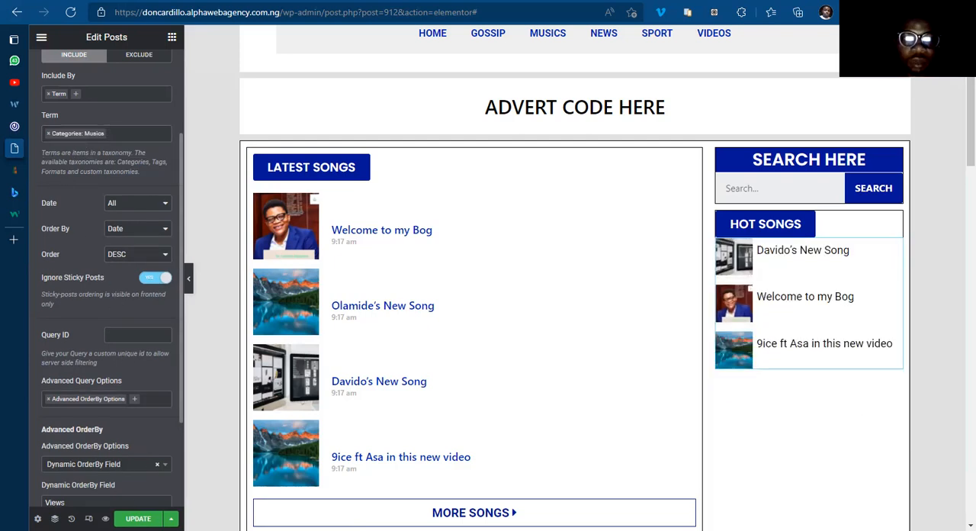
click(139, 519)
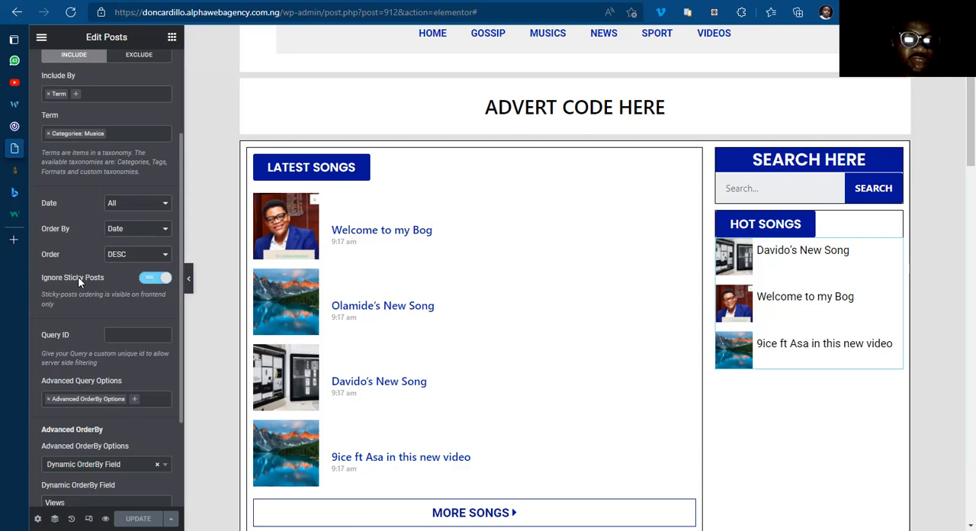
Step: Review the Views ordering field and examine the view counts of the dashboard posts filtered to the Musics category
scroll(57, 358, down, 1)
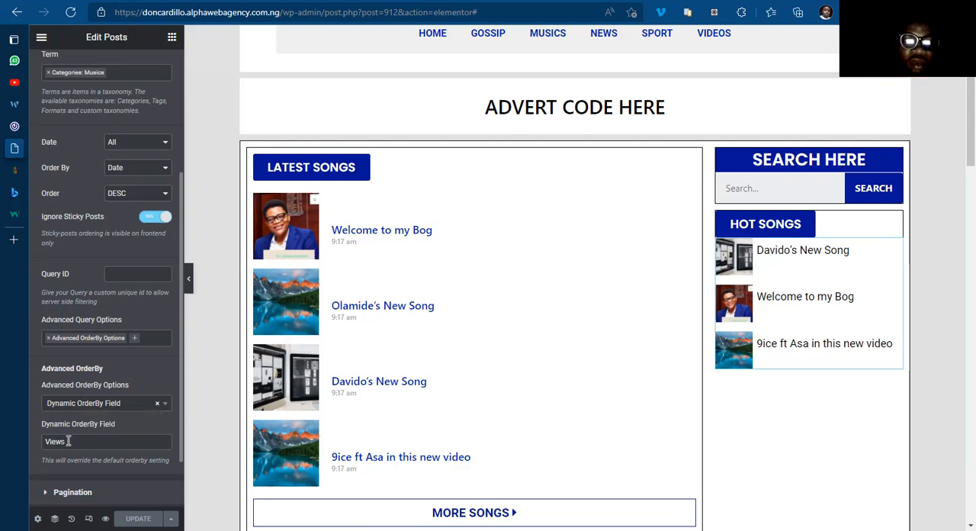
drag(66, 440, 45, 437)
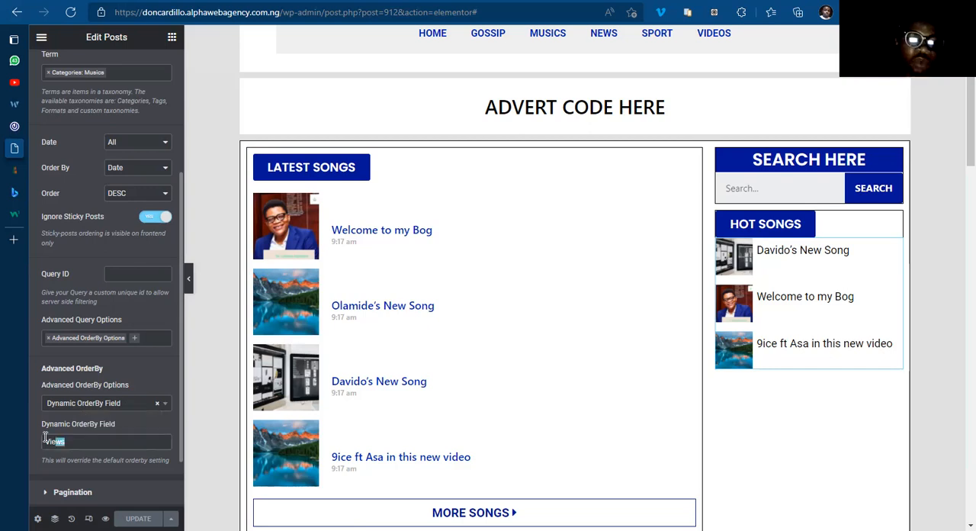
click(72, 438)
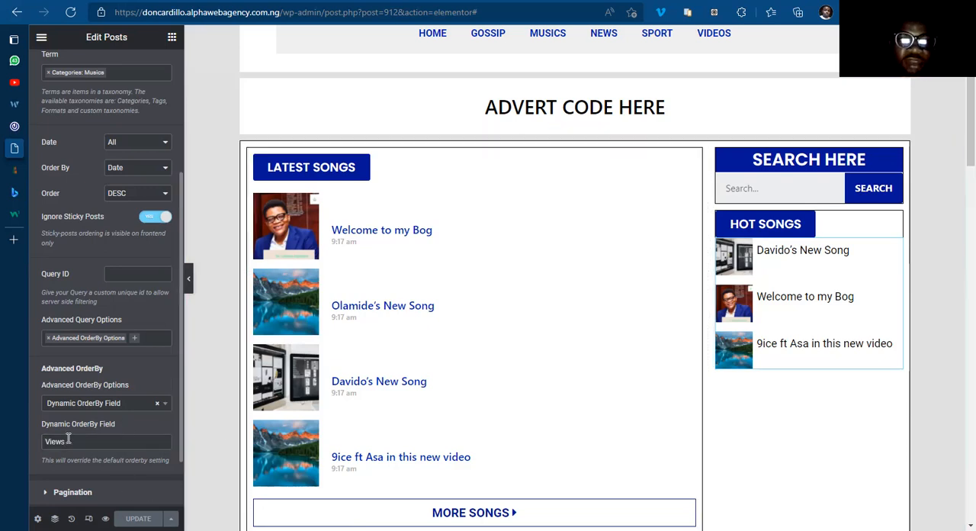
click(48, 170)
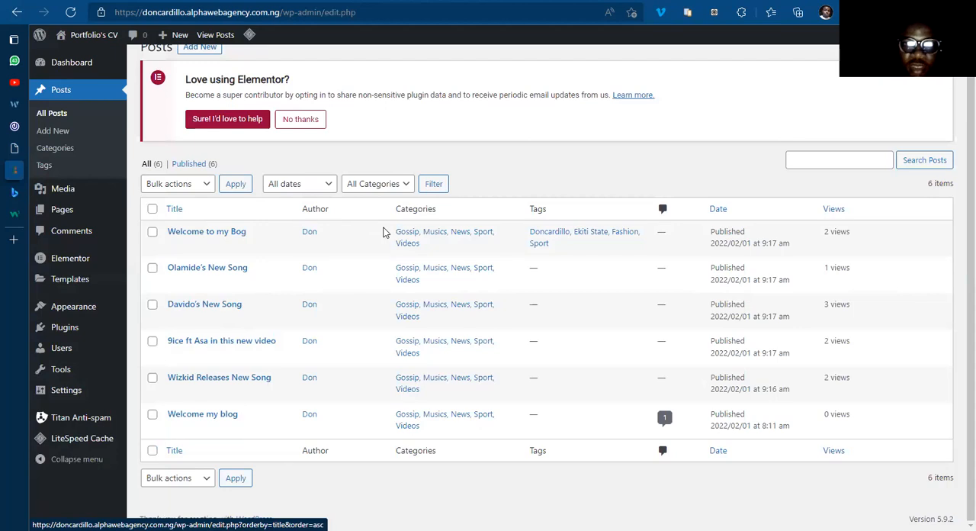
click(437, 236)
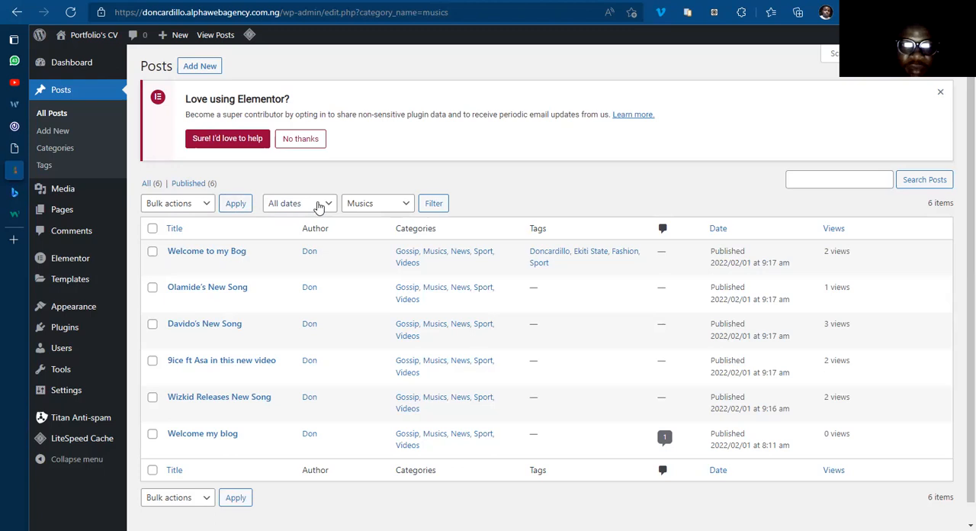
click(434, 204)
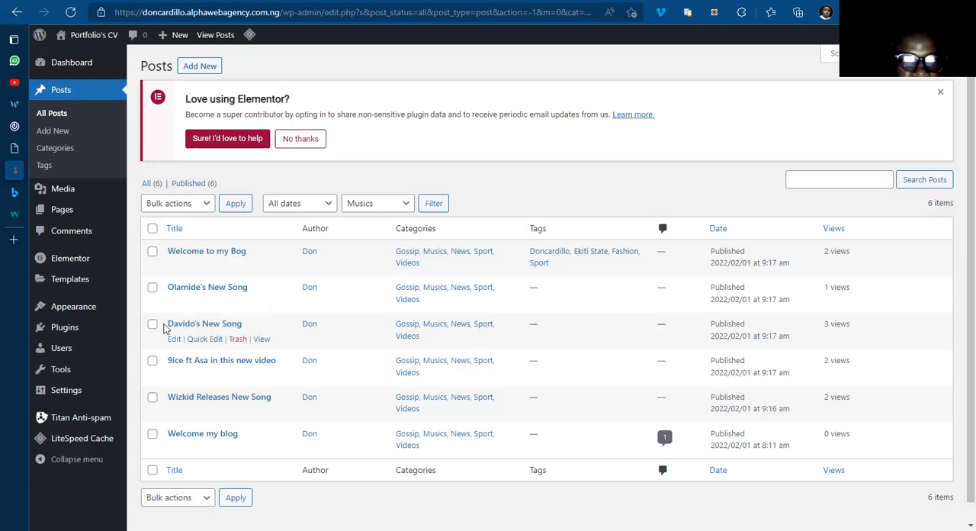
click(204, 327)
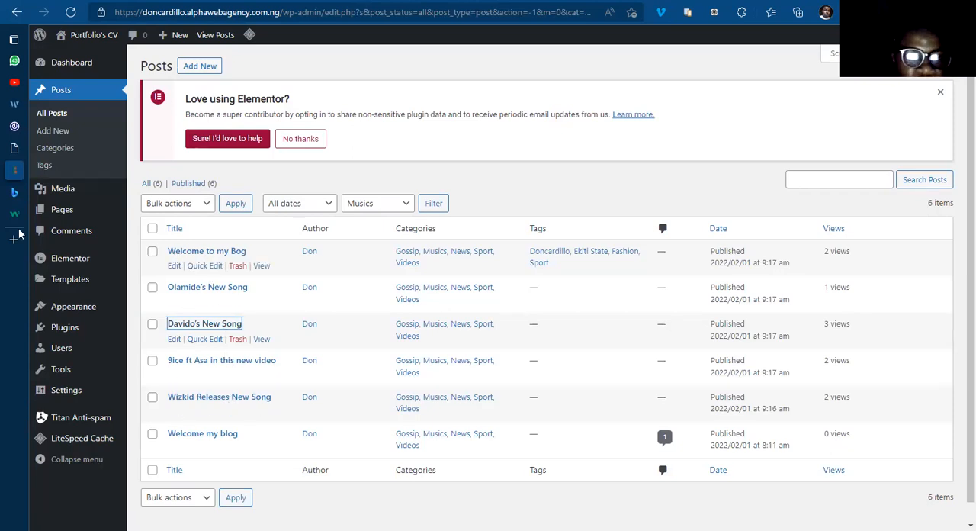
Step: Check the order of the Hot Songs posts in the Elementor template and switch to the 042Jam reference site
click(13, 148)
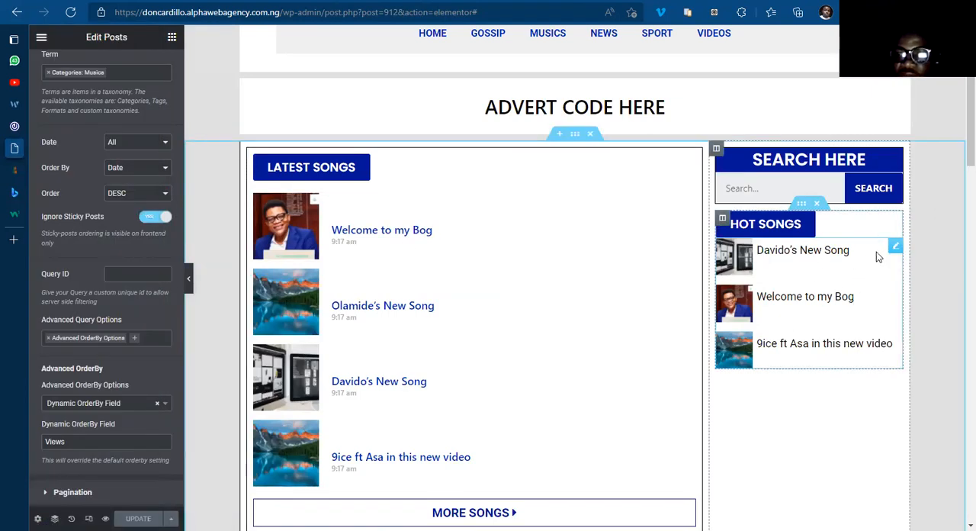
scroll(959, 149, down, 1)
scroll(960, 145, up, 2)
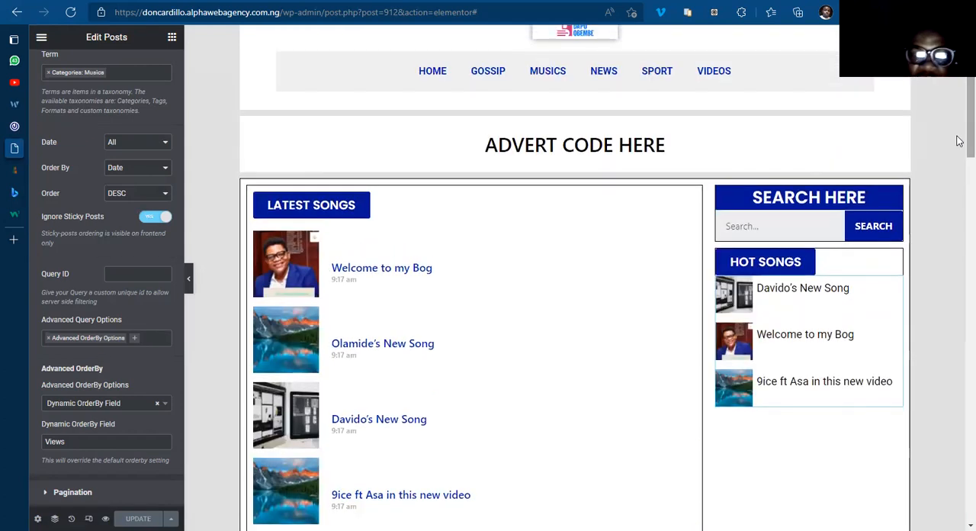
scroll(959, 146, down, 1)
scroll(959, 142, up, 1)
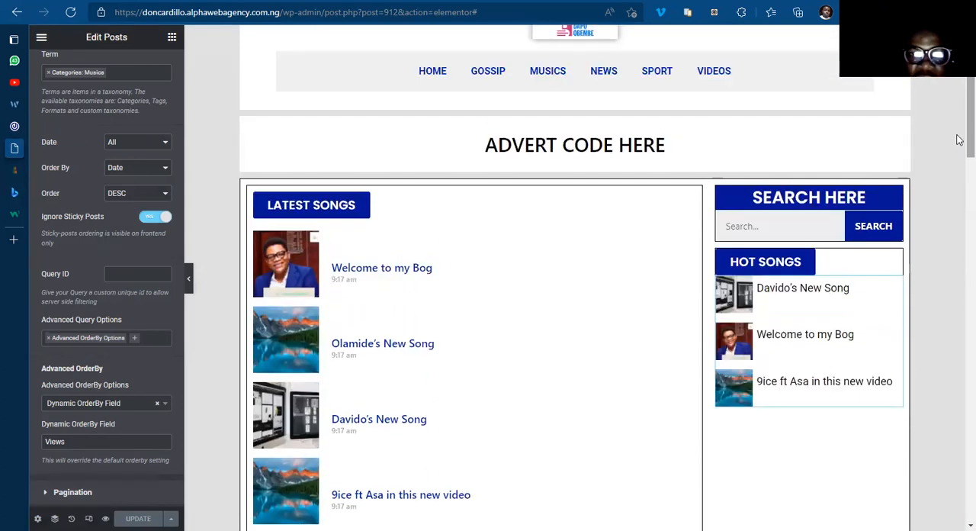
mouse_move(957, 145)
mouse_down()
mouse_move(957, 120)
mouse_move(957, 135)
mouse_up()
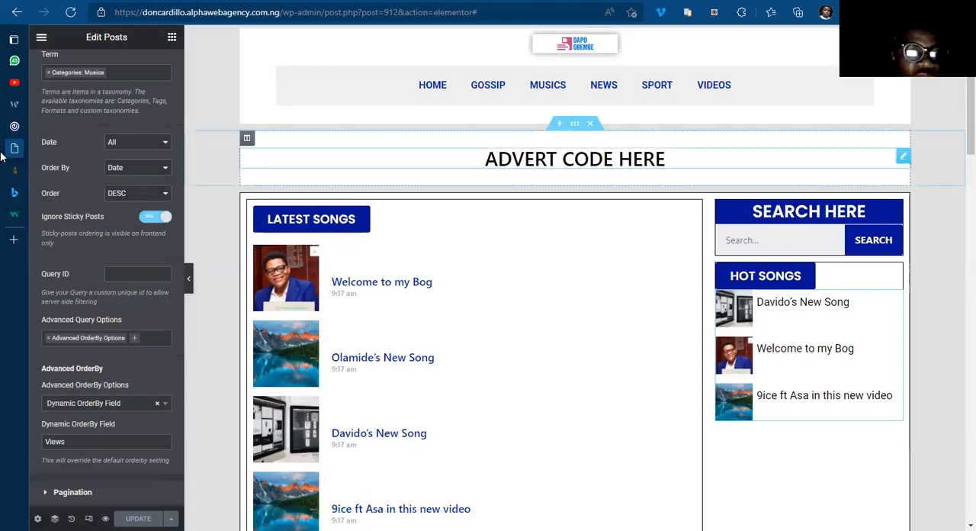
click(37, 126)
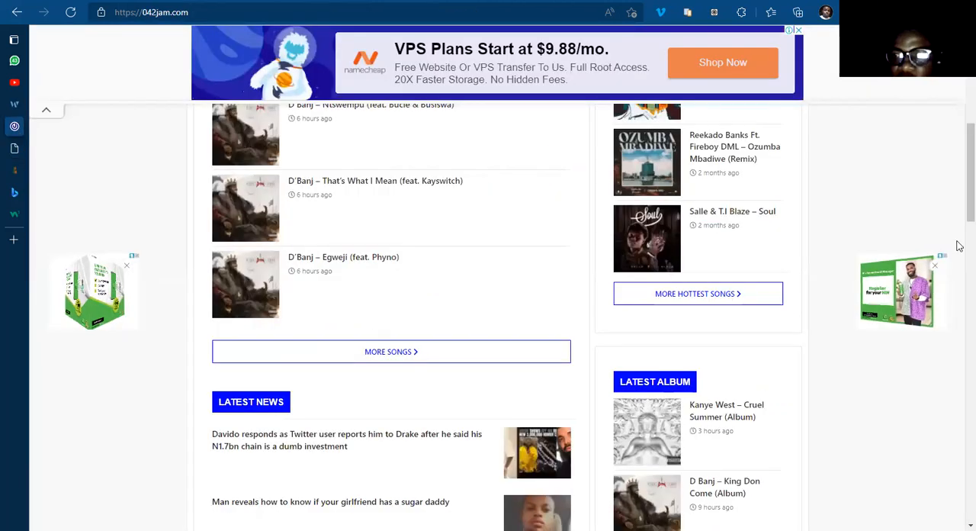
Step: Examine the Latest Album and Trending Posts sidebar blocks on the 042Jam home page
scroll(959, 237, down, 3)
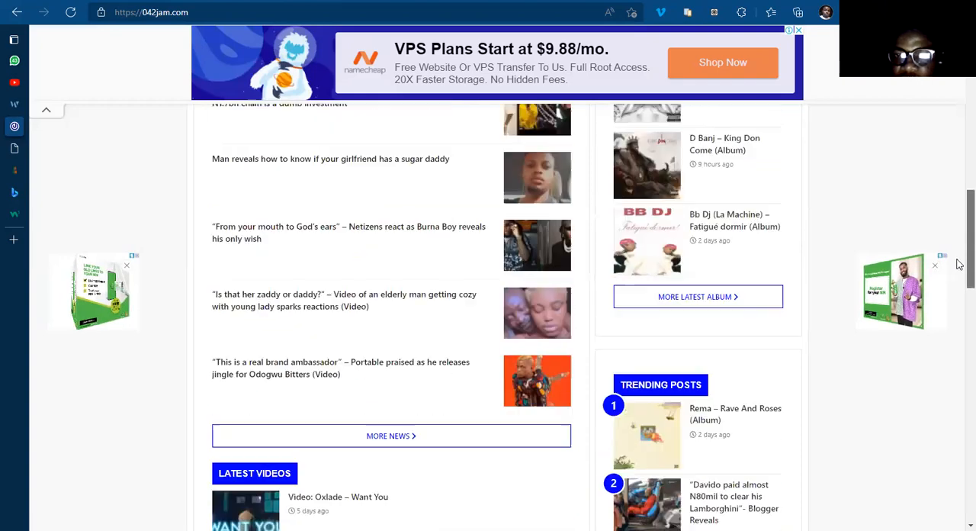
scroll(960, 216, up, 2)
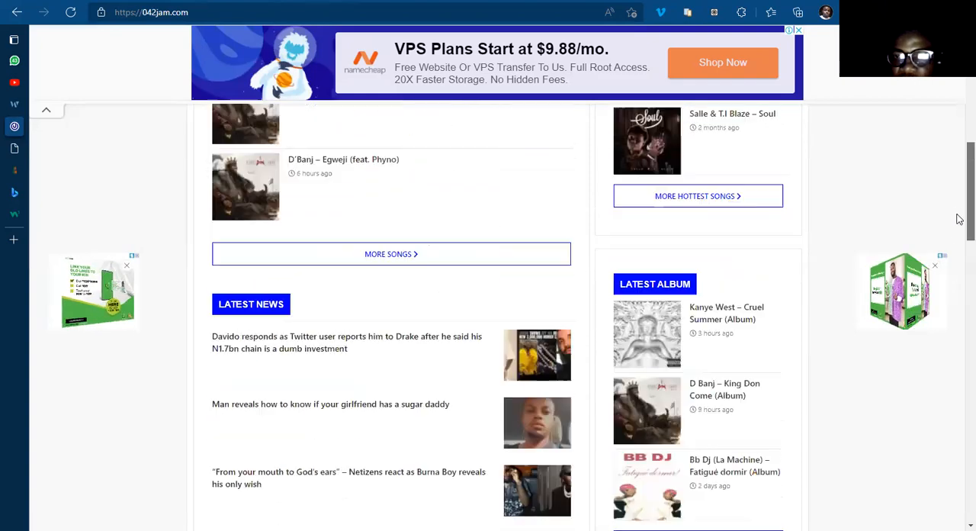
scroll(959, 255, down, 1)
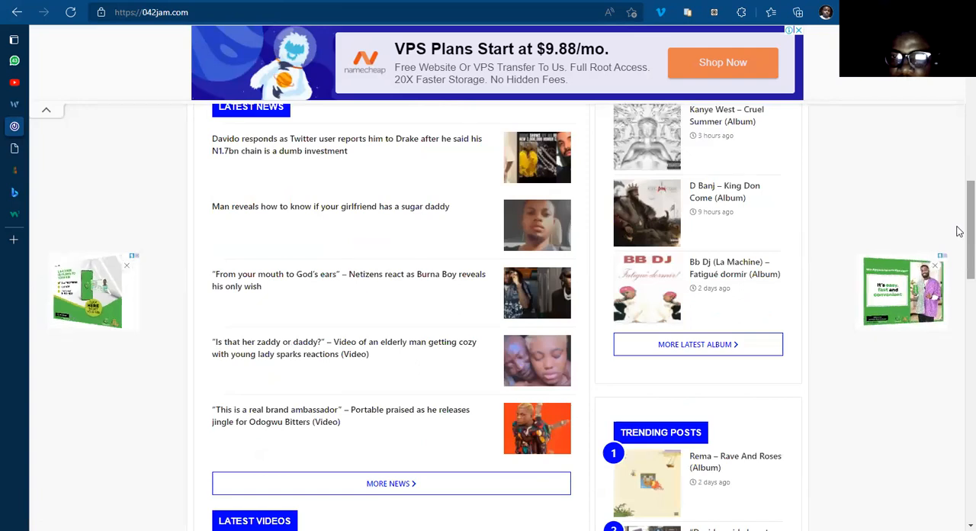
scroll(960, 252, up, 1)
scroll(785, 259, down, 1)
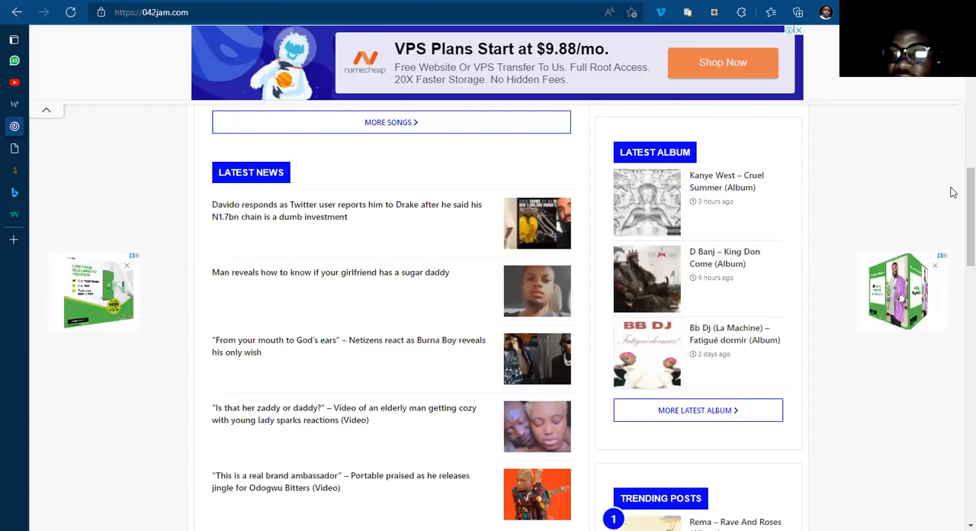
scroll(958, 244, down, 4)
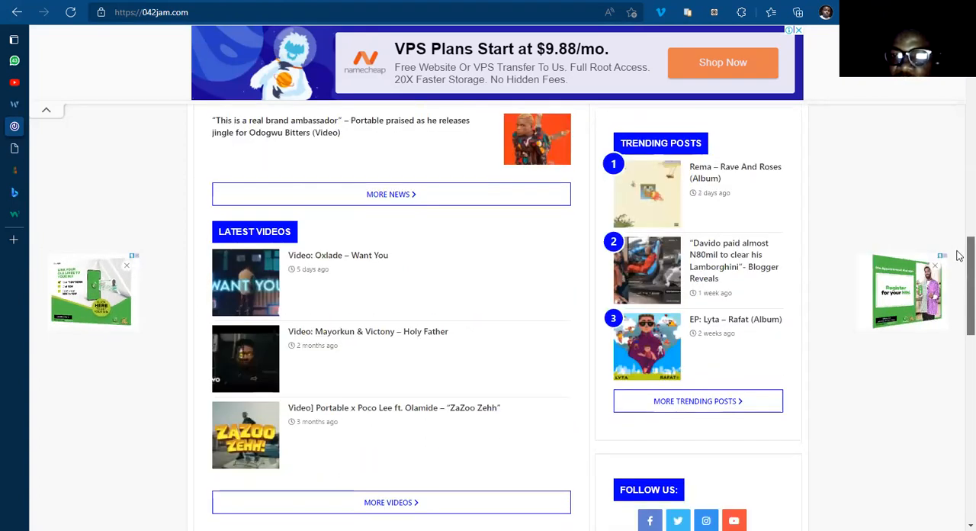
scroll(959, 258, up, 1)
scroll(960, 262, down, 1)
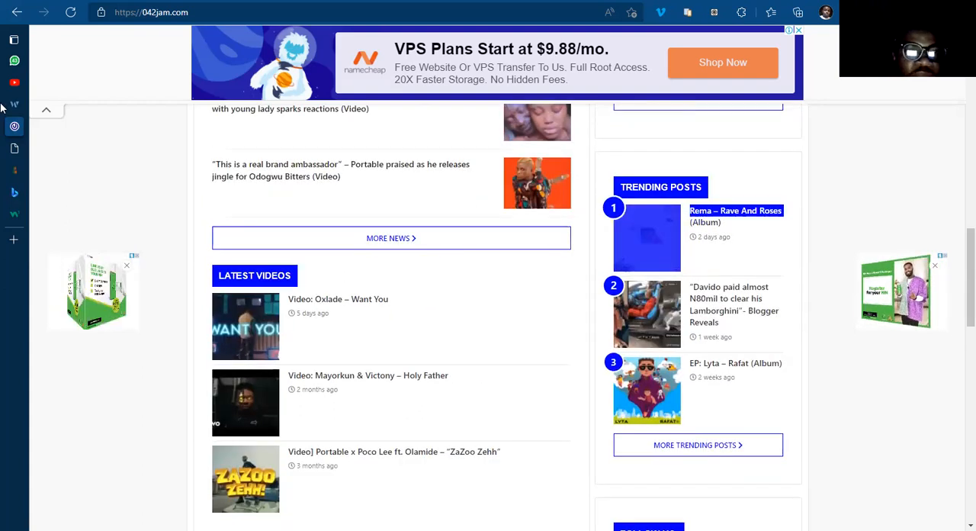
Step: Switch back to the Elementor template and duplicate the Hot Songs inner section in the sidebar
key(ctrl+Tab)
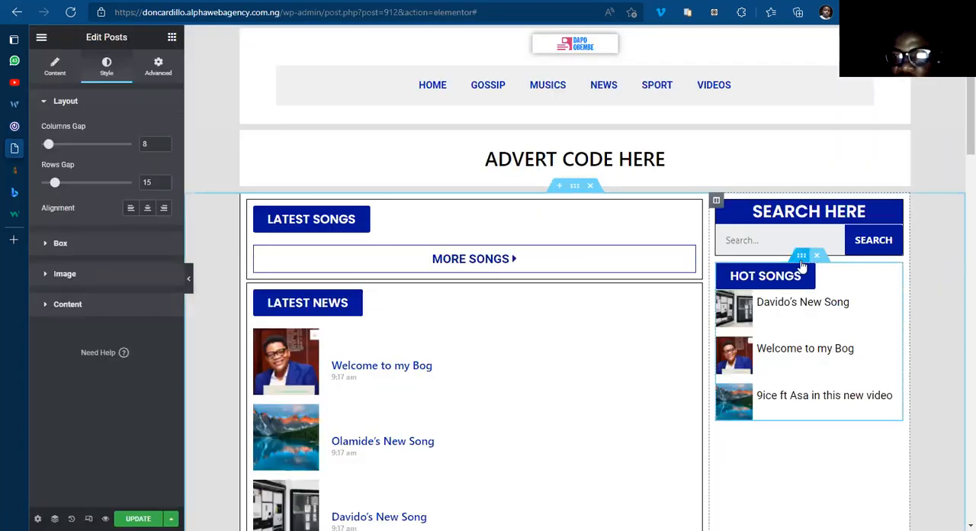
right_click(802, 264)
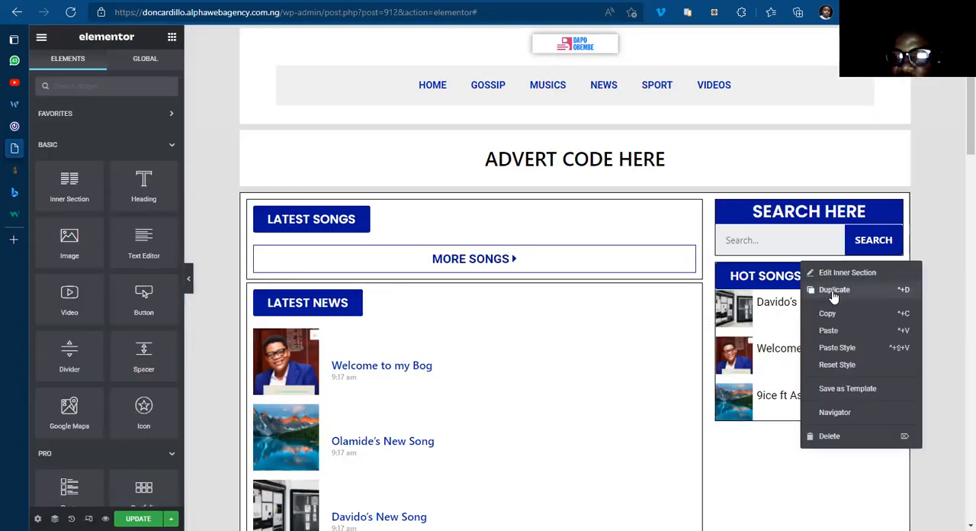
click(874, 298)
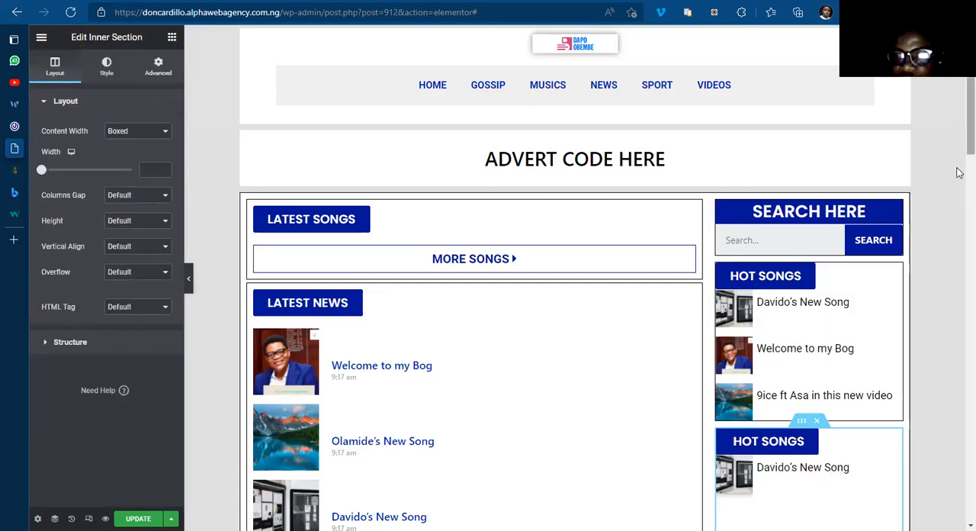
scroll(845, 257, down, 2)
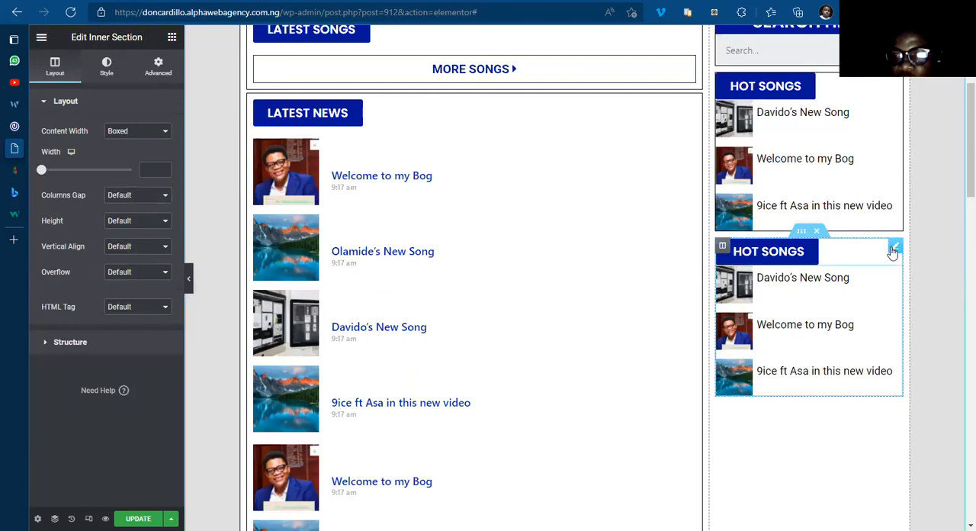
Step: Change the duplicated section's heading button text to "Trending Posts"
click(894, 248)
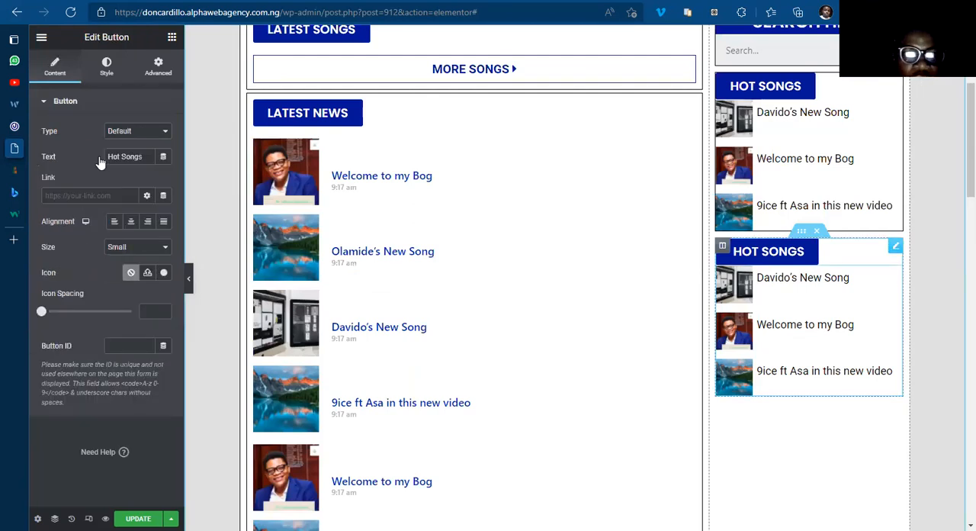
triple_click(136, 155)
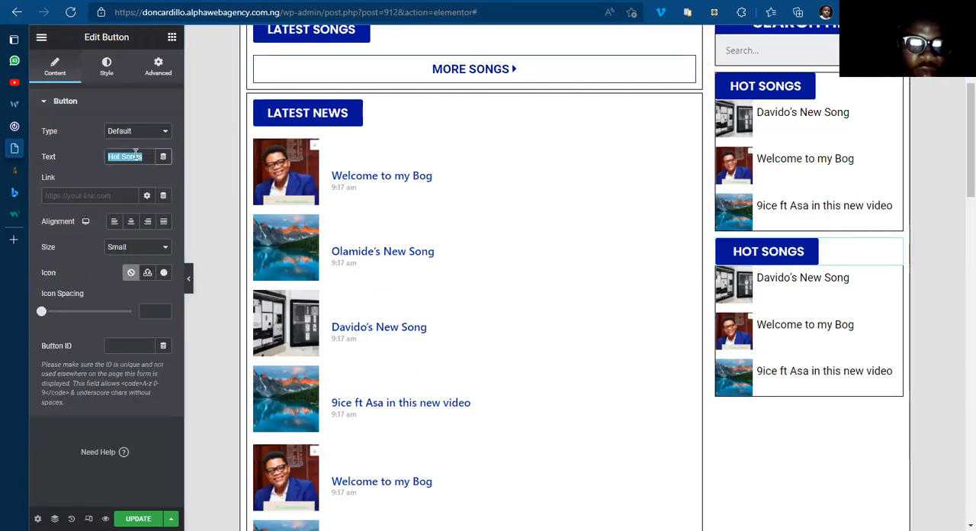
text(T)
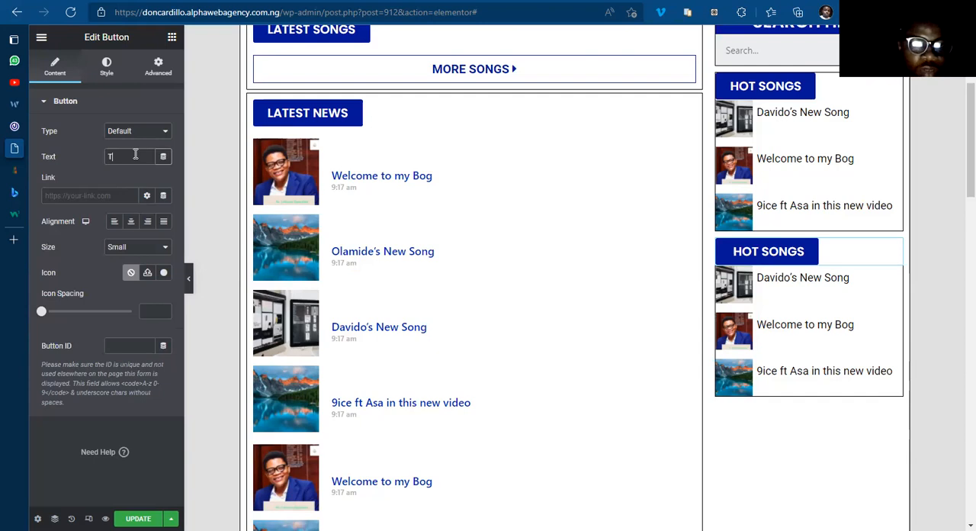
text(rading Posts)
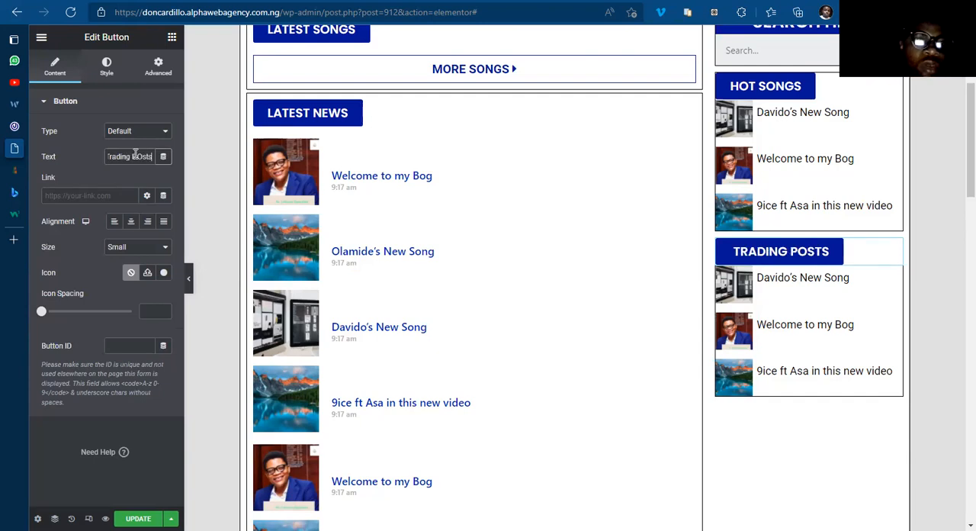
key(BackSpace)
key(BackSpace)
key(BackSpace)
key(BackSpace)
text(osts)
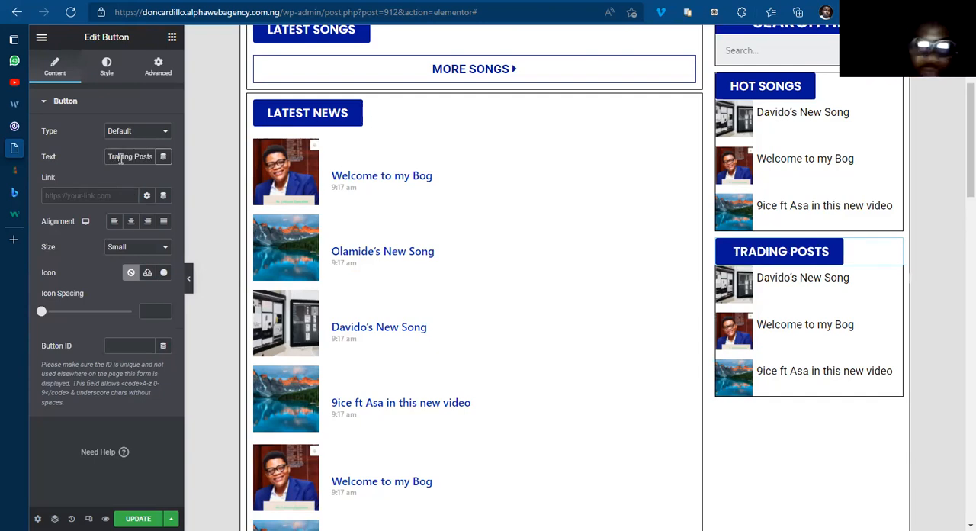
click(120, 159)
key(BackSpace)
text(en)
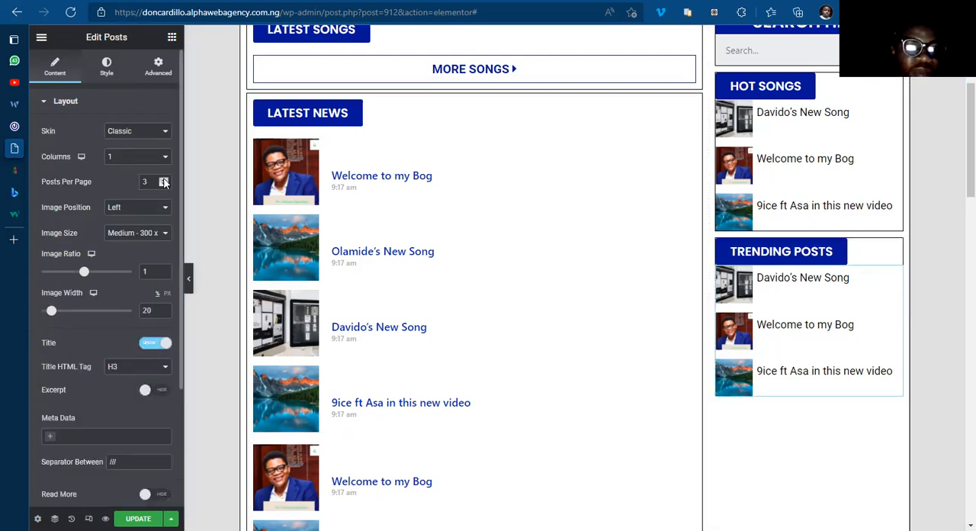
Step: Set the Trending Posts list to 5 posts per page and remove the Term filter from its query
click(164, 180)
click(164, 179)
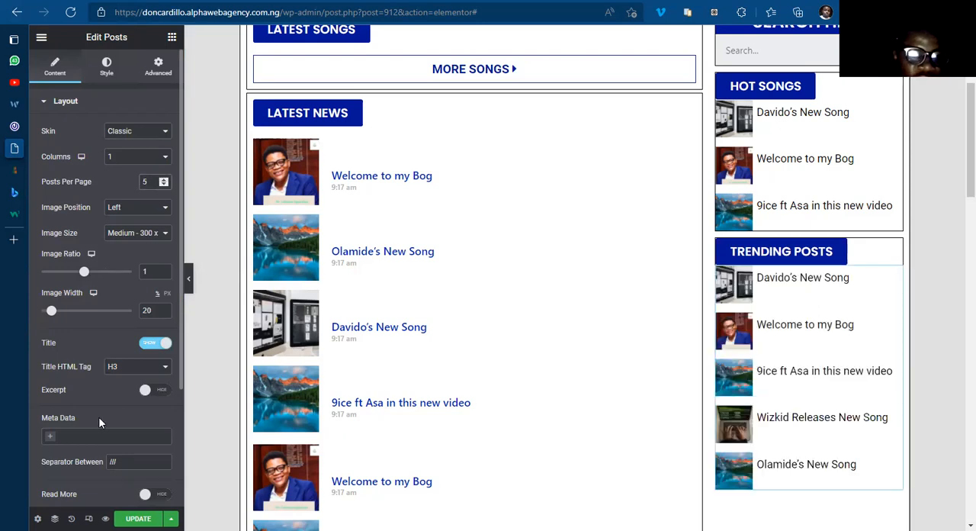
scroll(72, 429, down, 2)
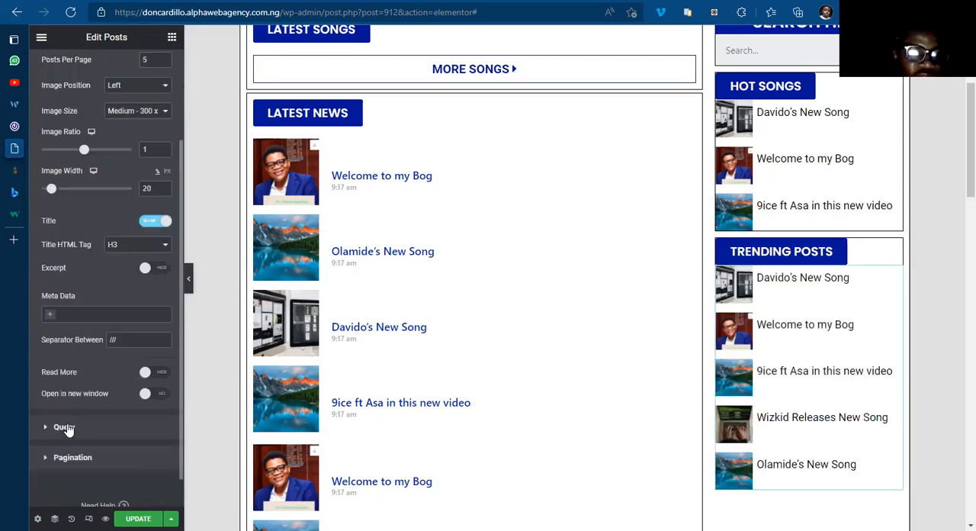
click(65, 427)
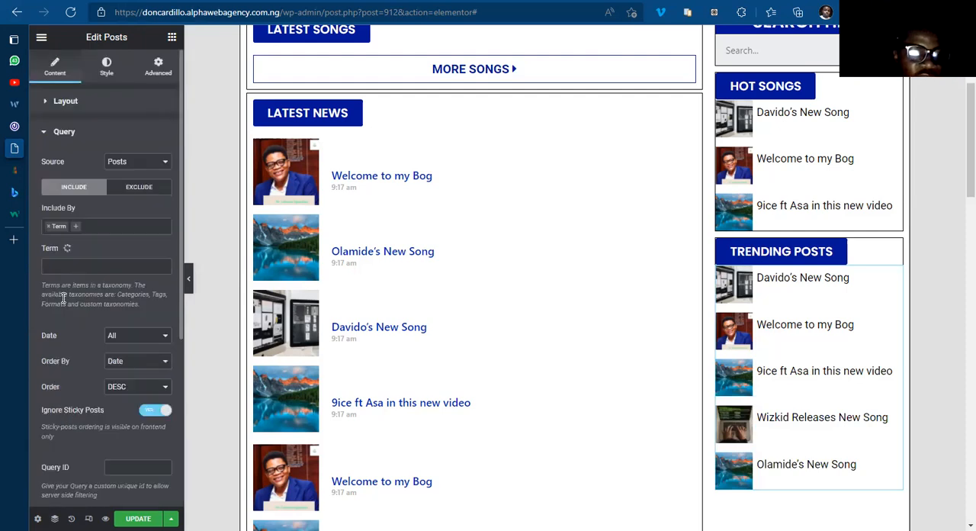
click(47, 226)
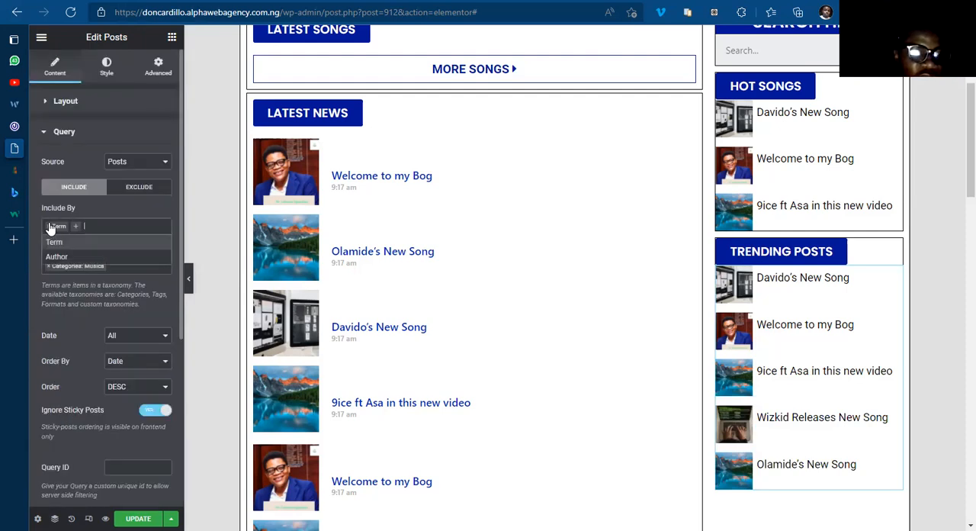
click(49, 226)
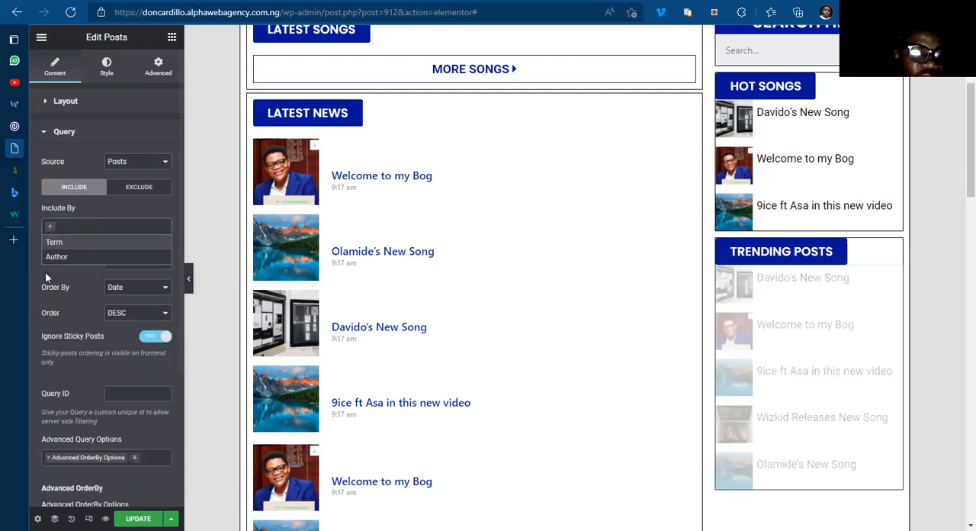
click(65, 251)
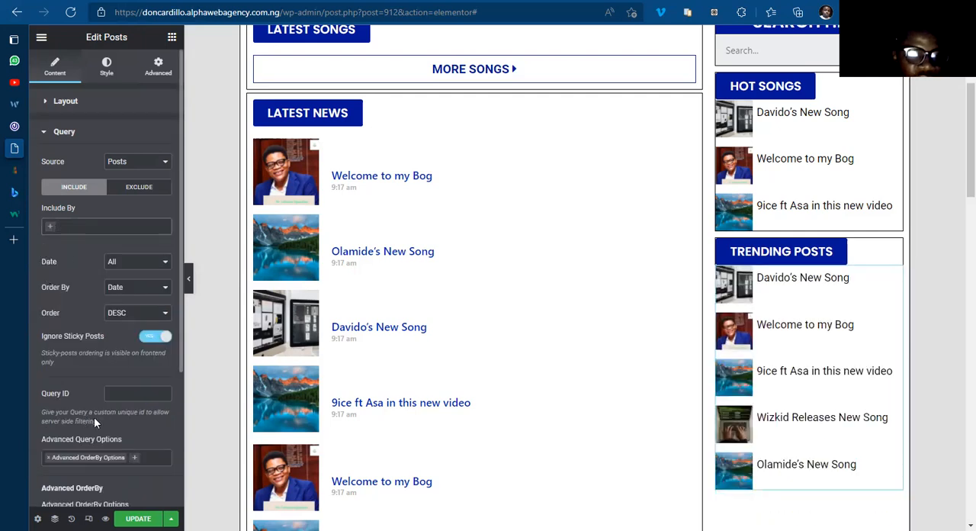
scroll(110, 409, down, 2)
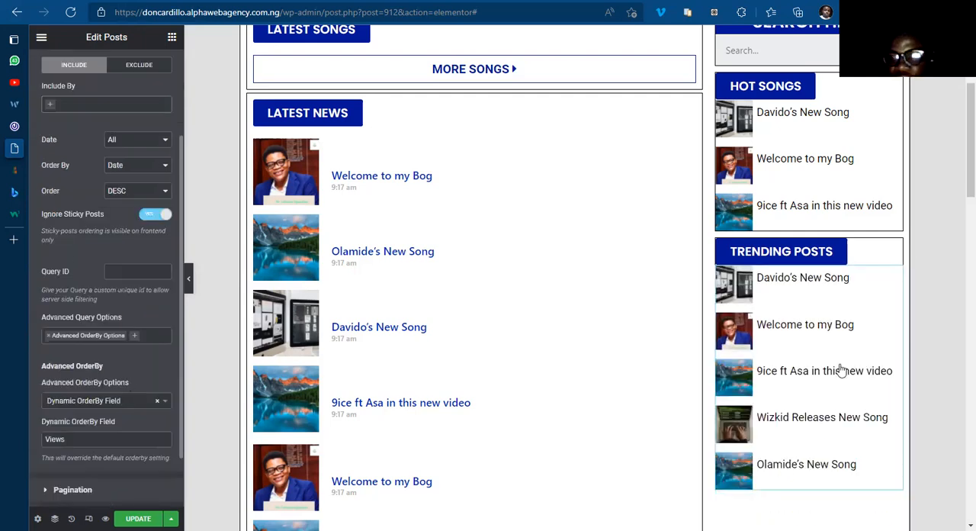
Step: Reduce the Trending Posts button's typography size to 16 px
scroll(959, 193, down, 1)
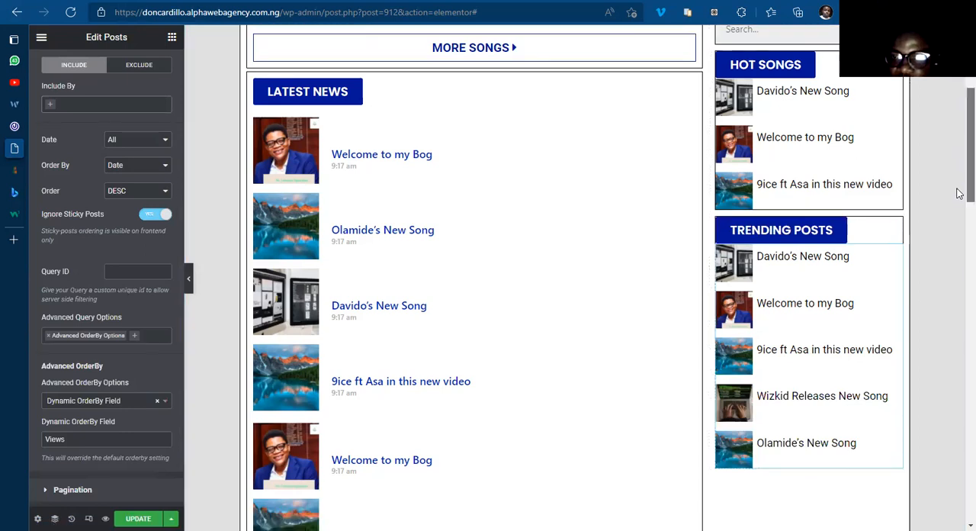
scroll(786, 253, down, 1)
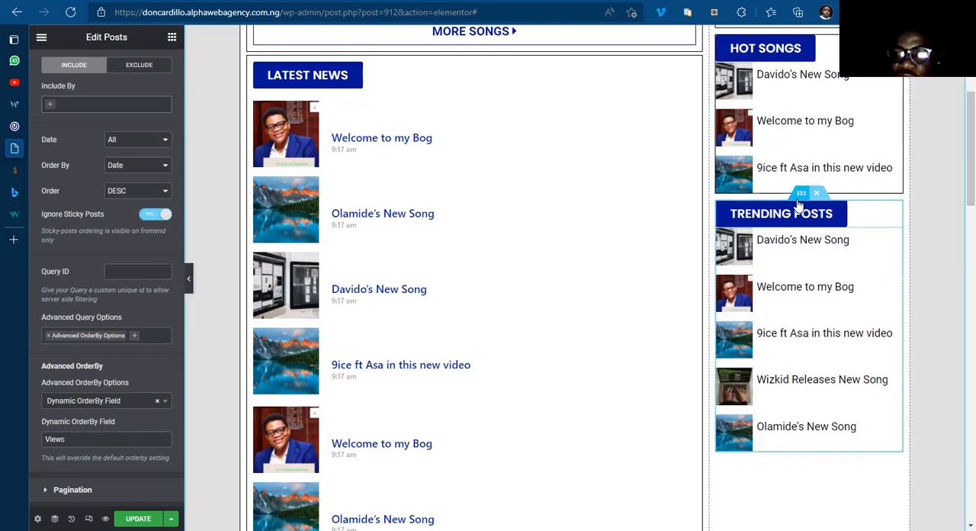
scroll(960, 183, up, 1)
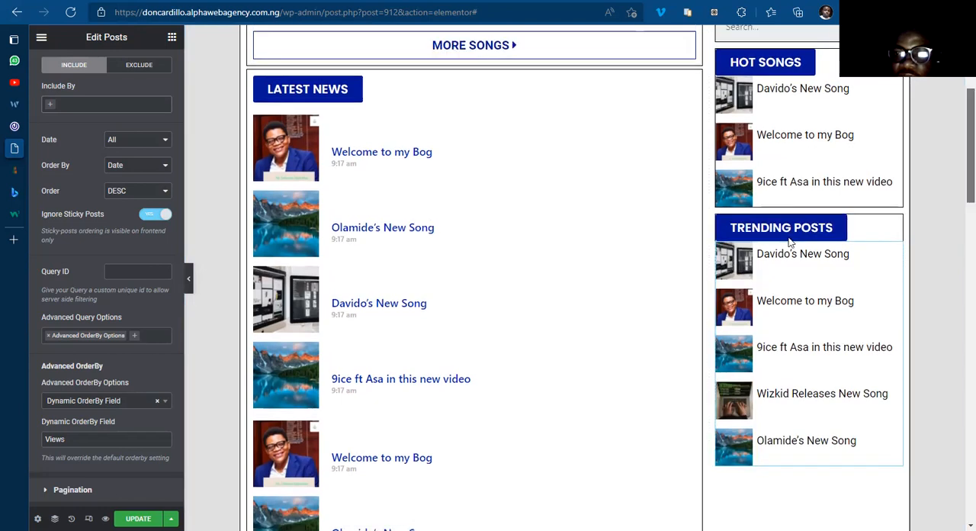
click(895, 225)
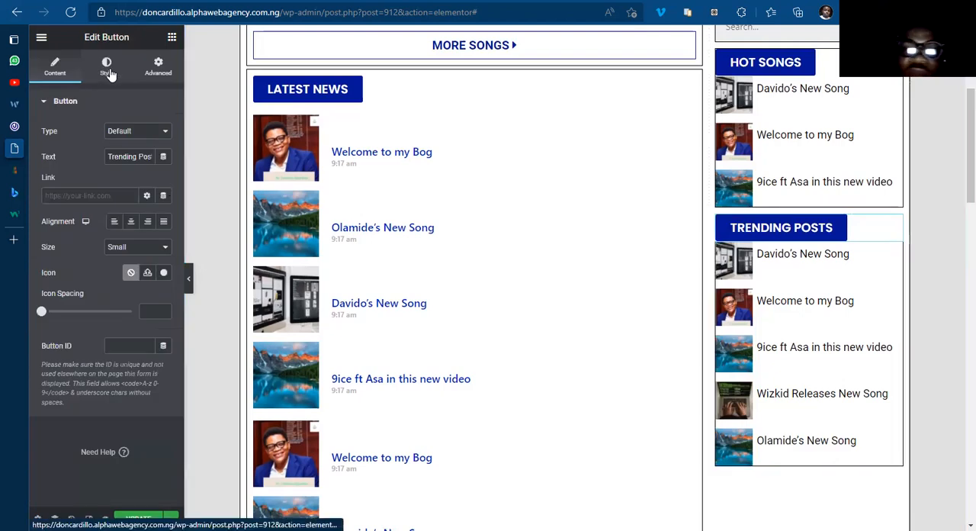
click(110, 73)
click(164, 132)
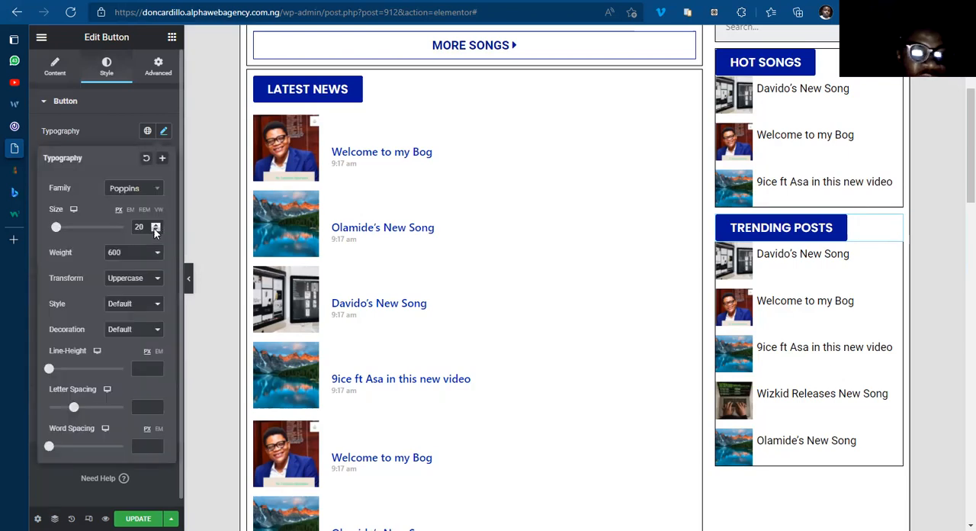
click(156, 231)
click(156, 230)
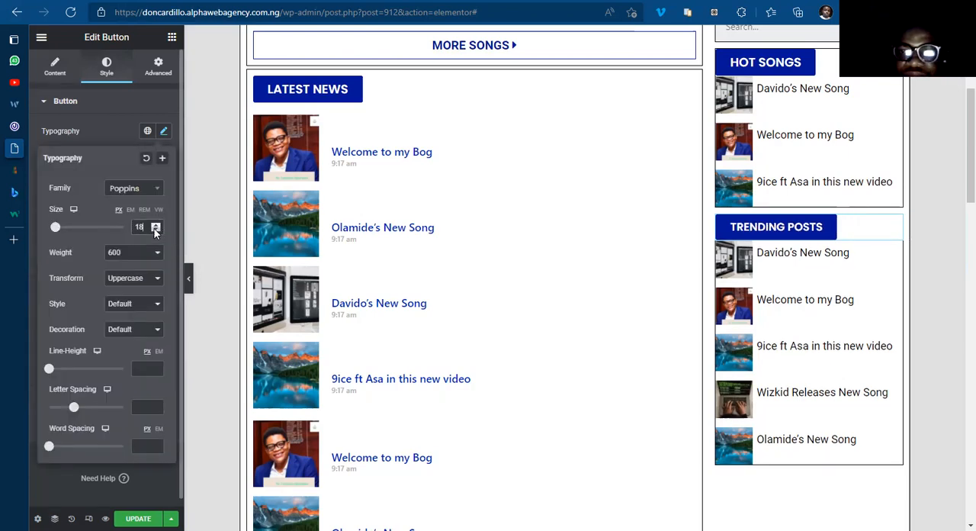
click(155, 229)
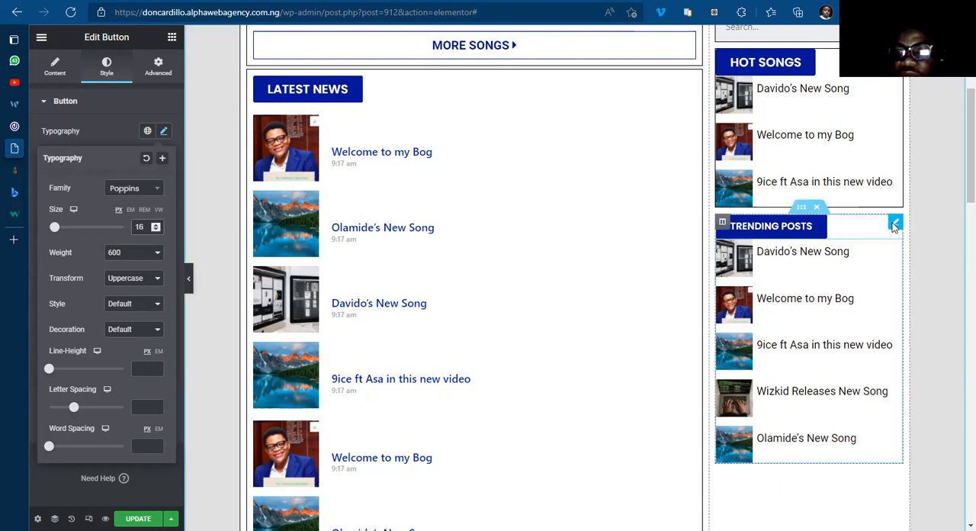
Step: Copy the Trending Posts button and paste its style onto the Hot Songs button
right_click(877, 268)
click(877, 268)
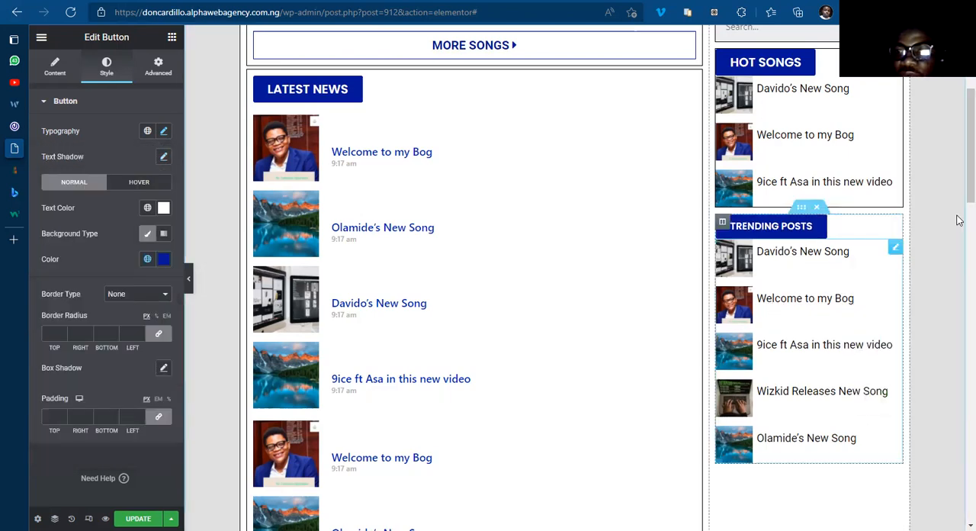
scroll(960, 168, up, 1)
scroll(844, 281, up, 1)
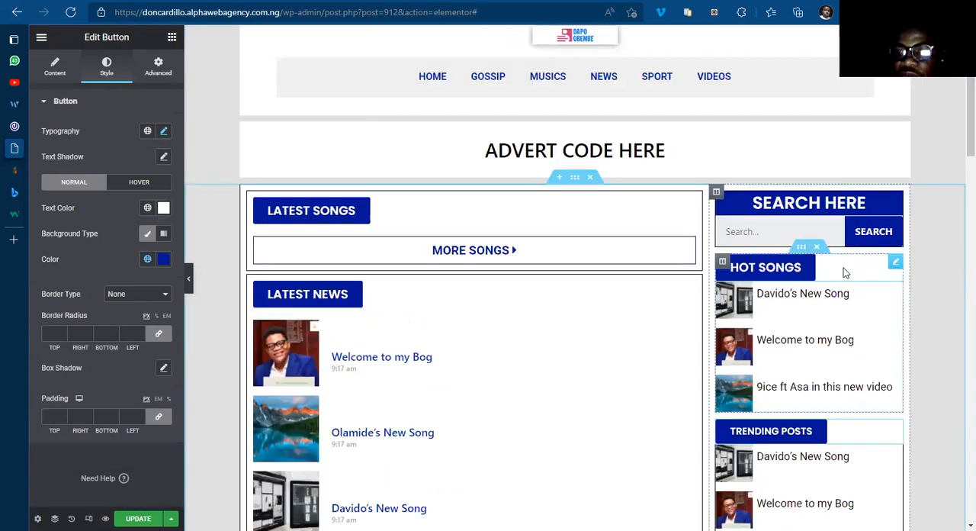
right_click(885, 290)
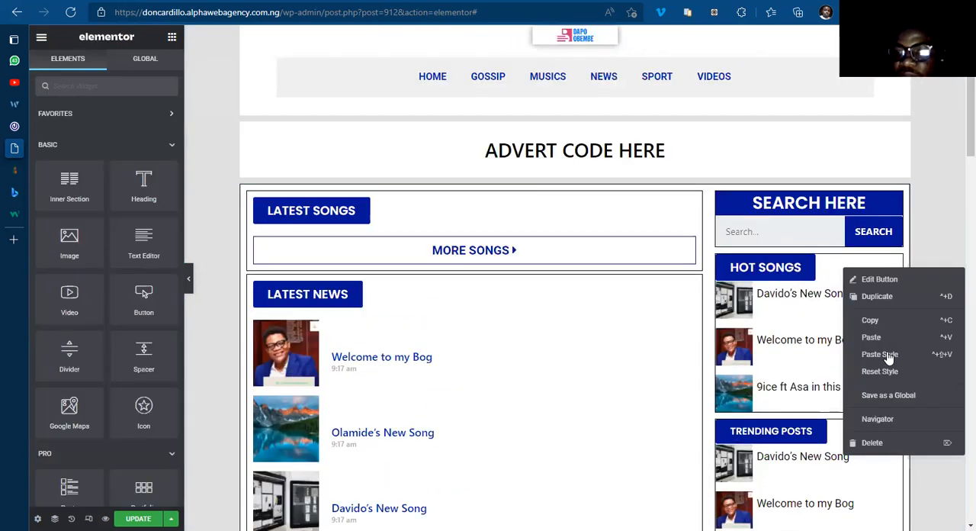
click(880, 355)
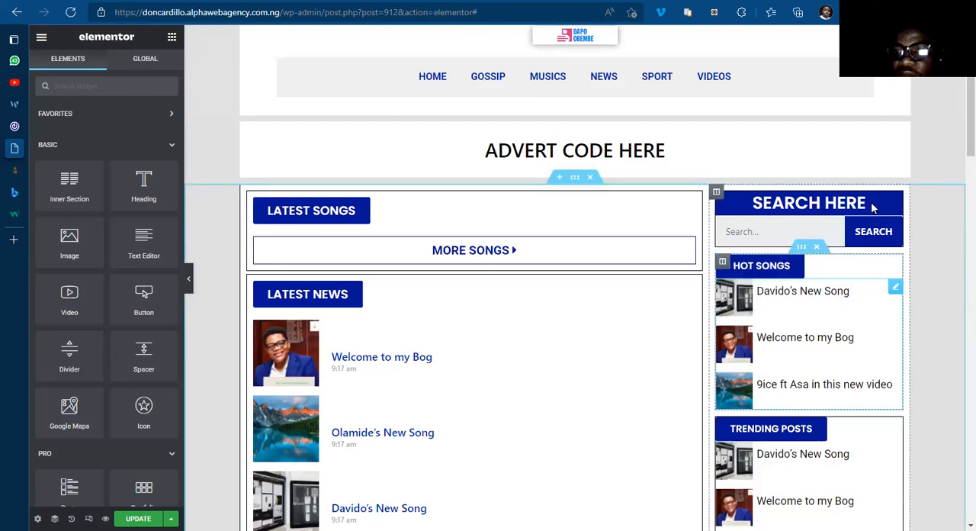
Step: Try pasting the copied button style onto the SEARCH HERE heading, and set the heading's typography size to 20 px
right_click(895, 199)
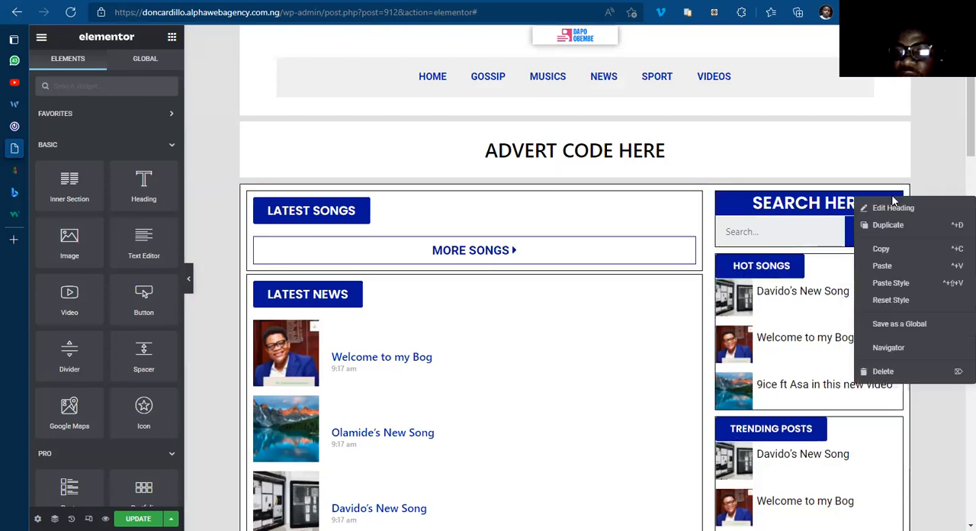
click(886, 283)
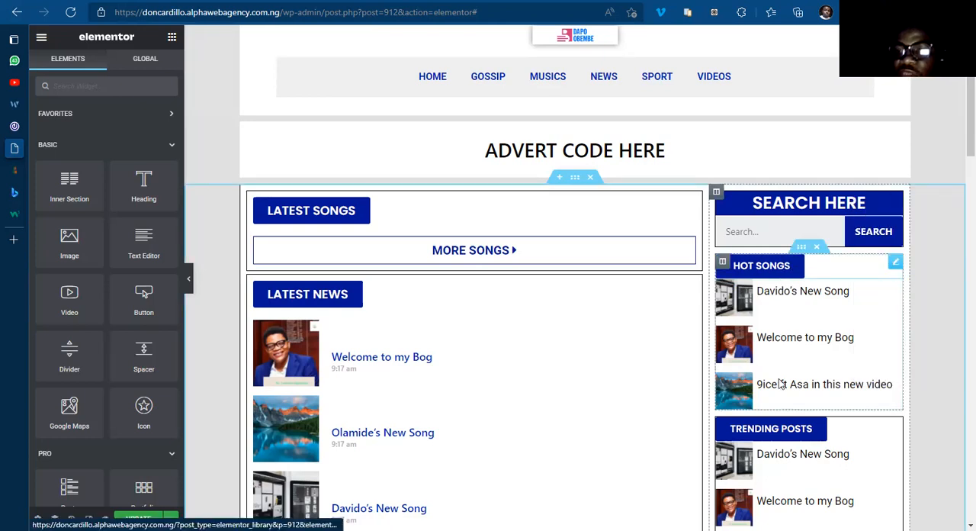
click(895, 201)
click(164, 157)
click(140, 252)
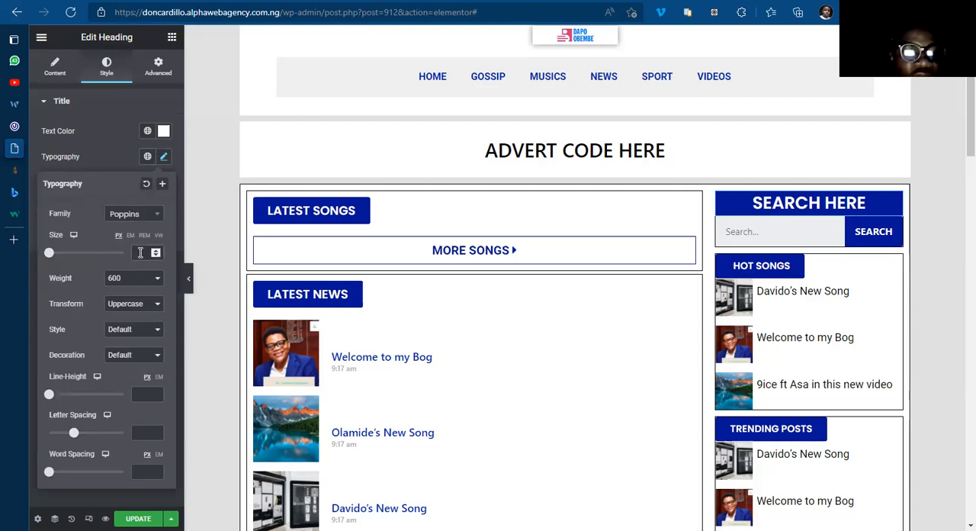
text(16)
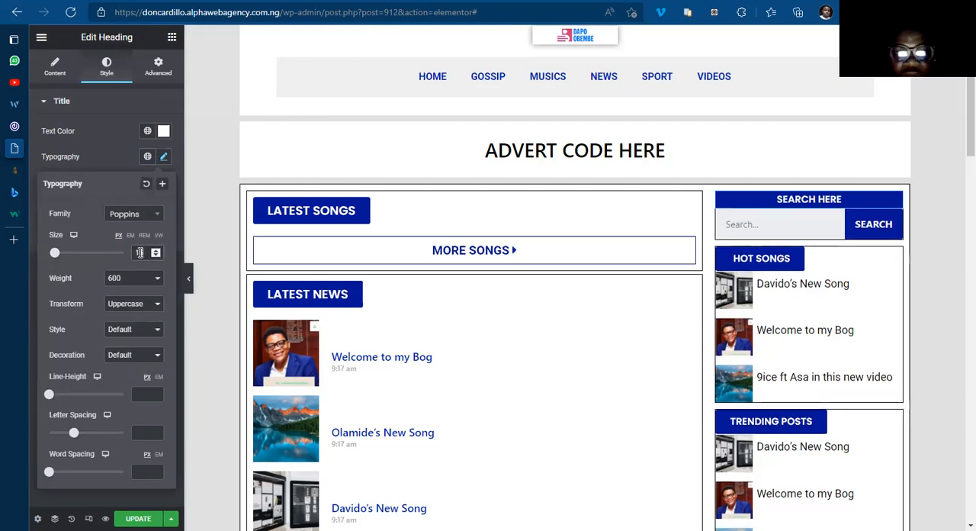
click(154, 250)
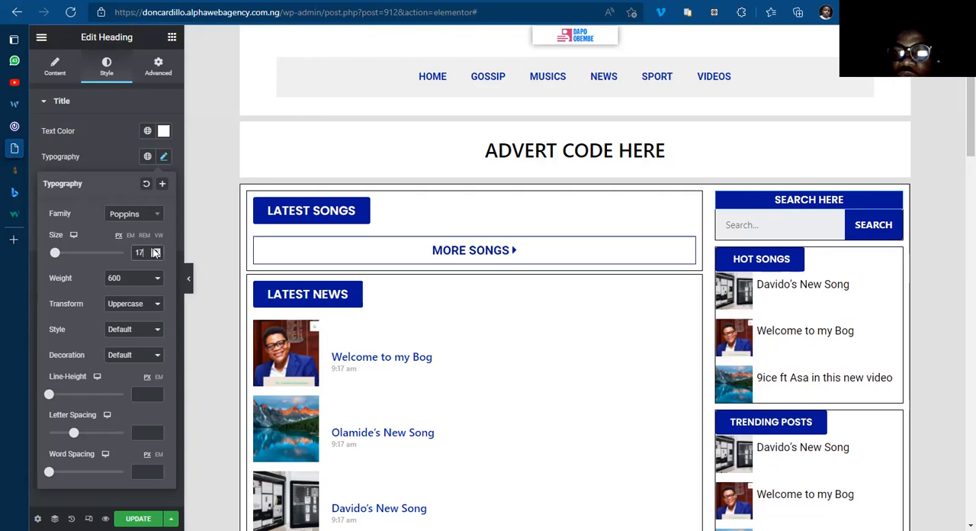
click(154, 251)
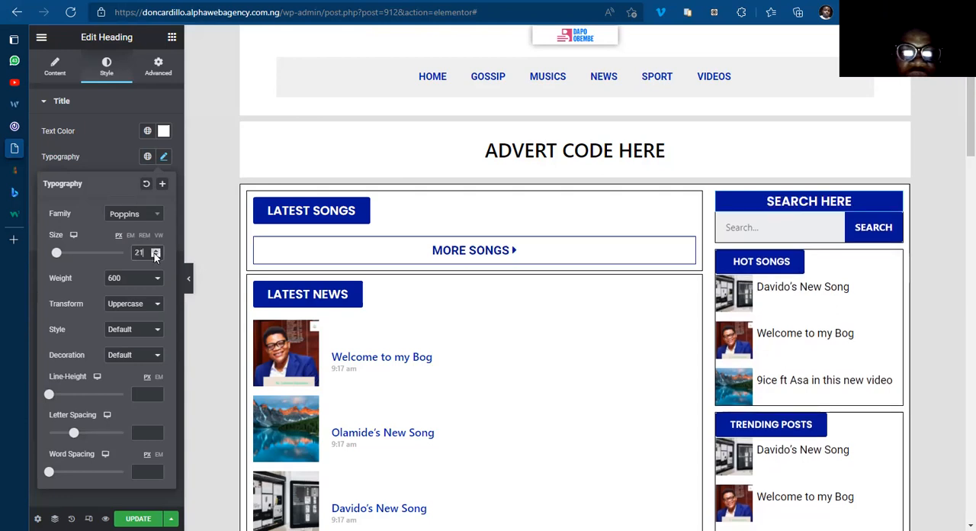
click(155, 255)
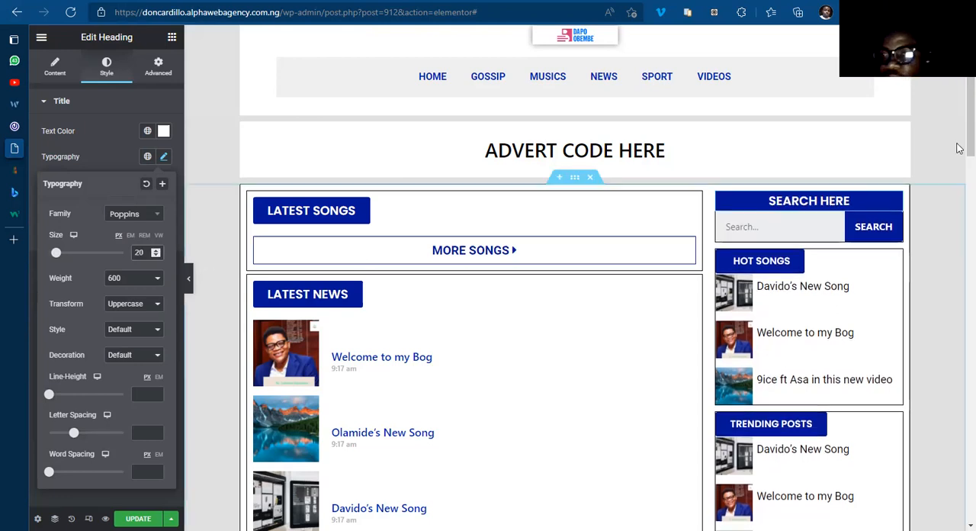
Step: Make the Trending Posts inner section sticky to the top through its motion effects
scroll(959, 168, down, 5)
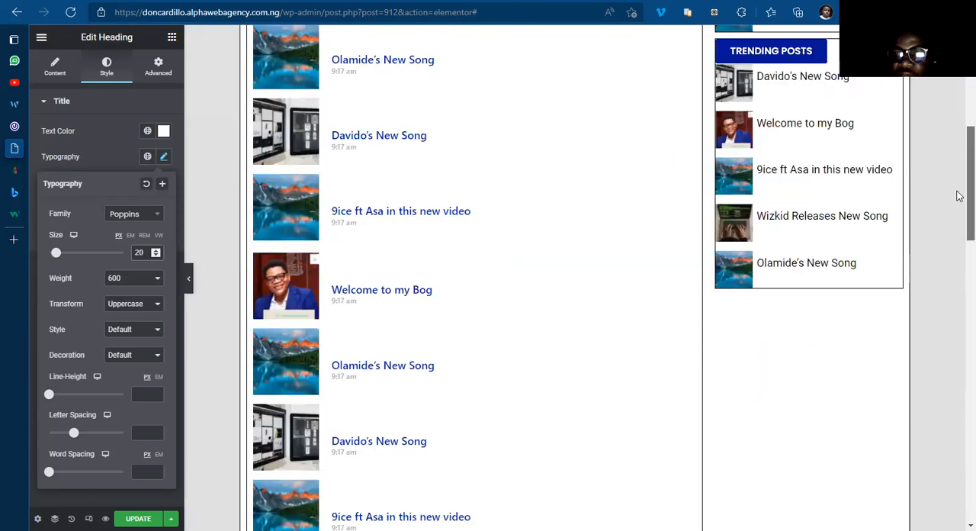
scroll(960, 187, up, 2)
scroll(800, 264, up, 1)
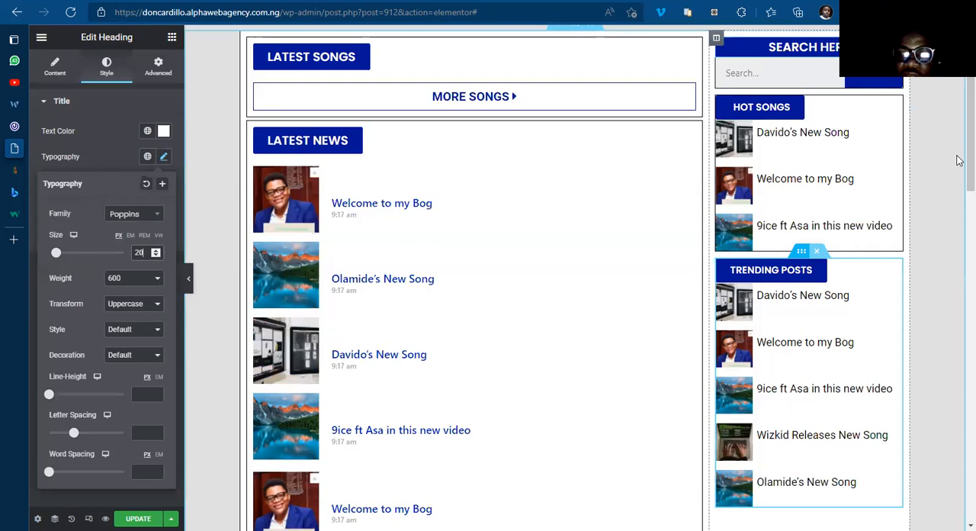
click(959, 313)
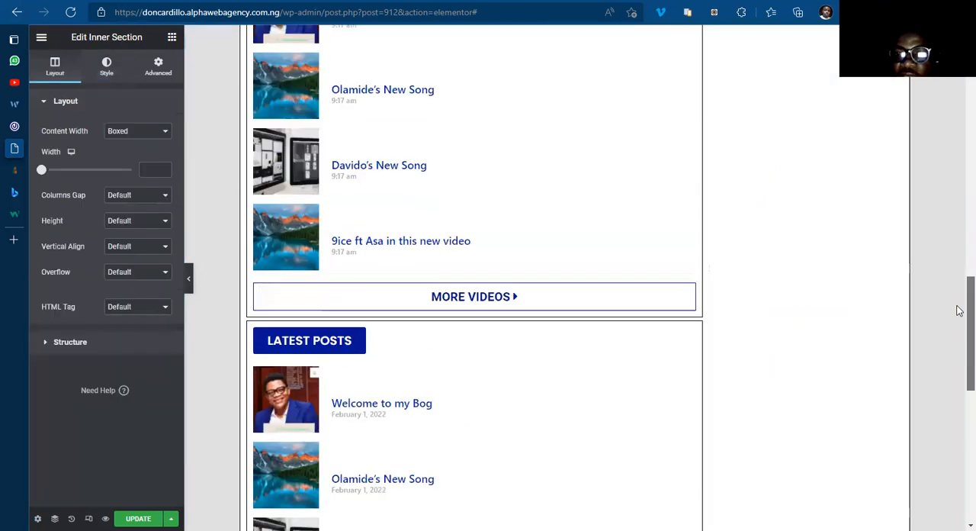
scroll(959, 270, up, 4)
scroll(959, 202, up, 4)
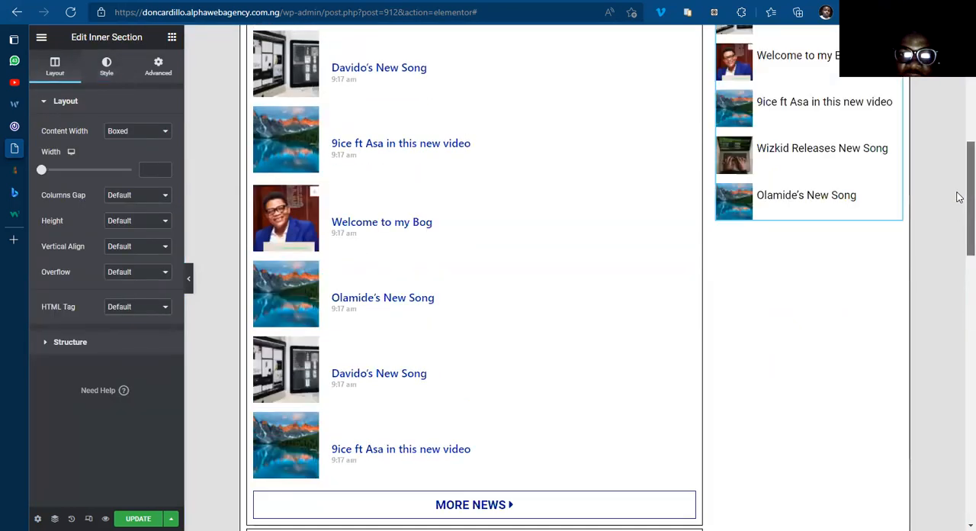
scroll(958, 183, down, 1)
scroll(861, 259, up, 5)
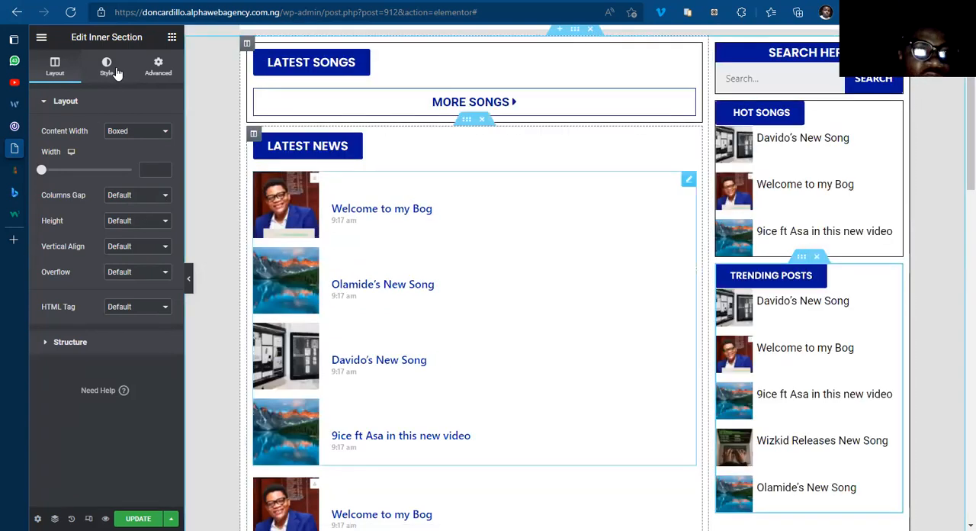
click(153, 68)
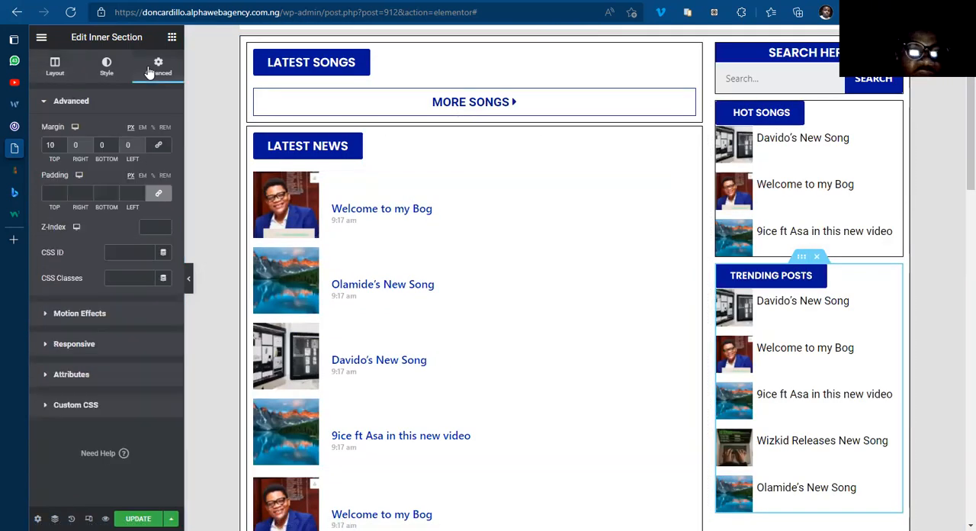
click(79, 314)
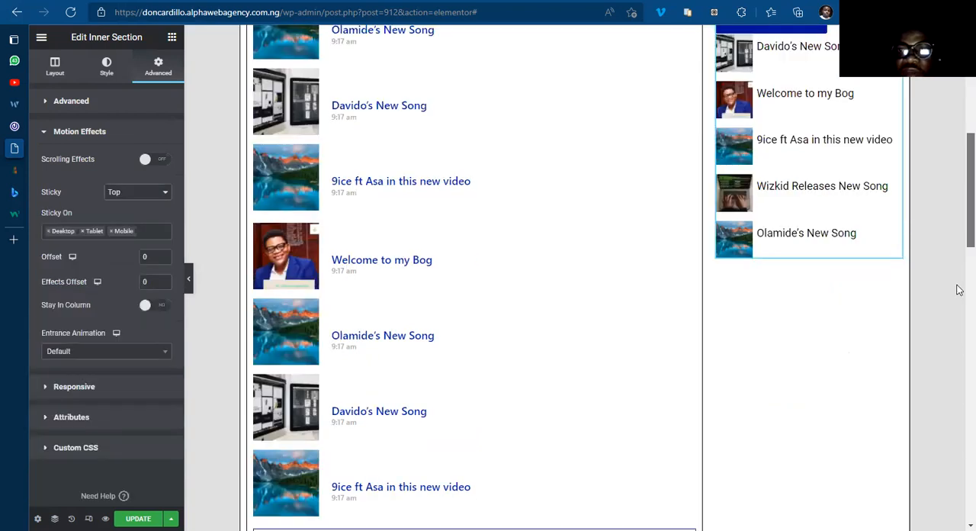
Step: Turn on Stay In Column for the sticky Trending Posts section
scroll(958, 310, down, 5)
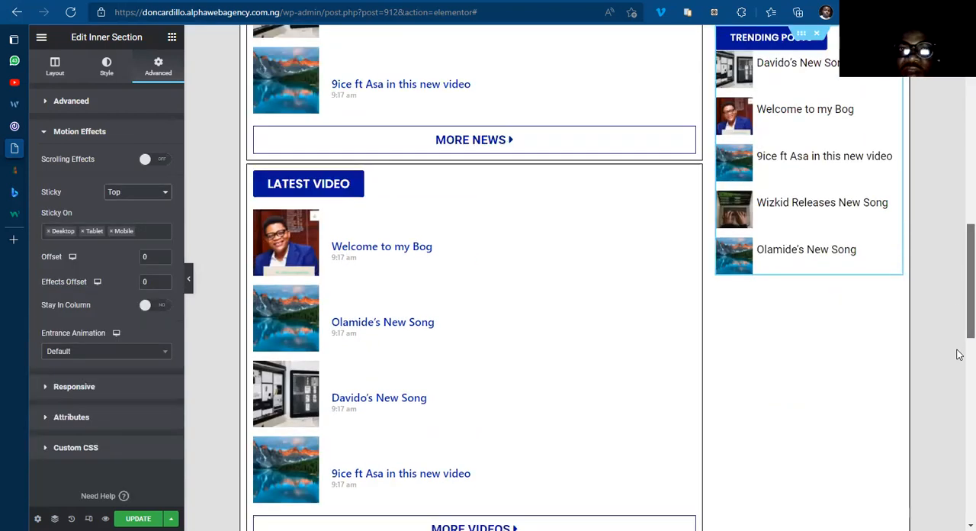
scroll(959, 287, up, 1)
scroll(960, 504, down, 10)
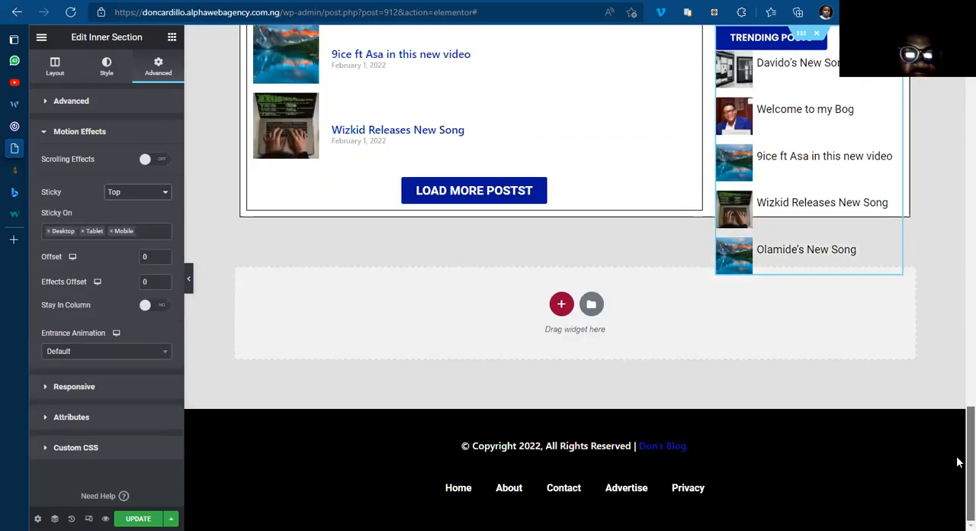
scroll(958, 405, up, 4)
scroll(959, 442, down, 2)
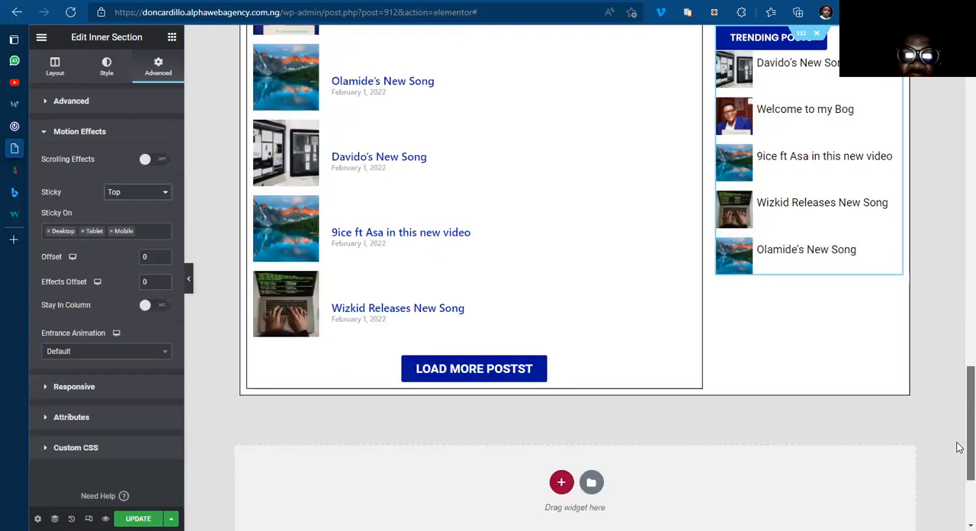
click(157, 306)
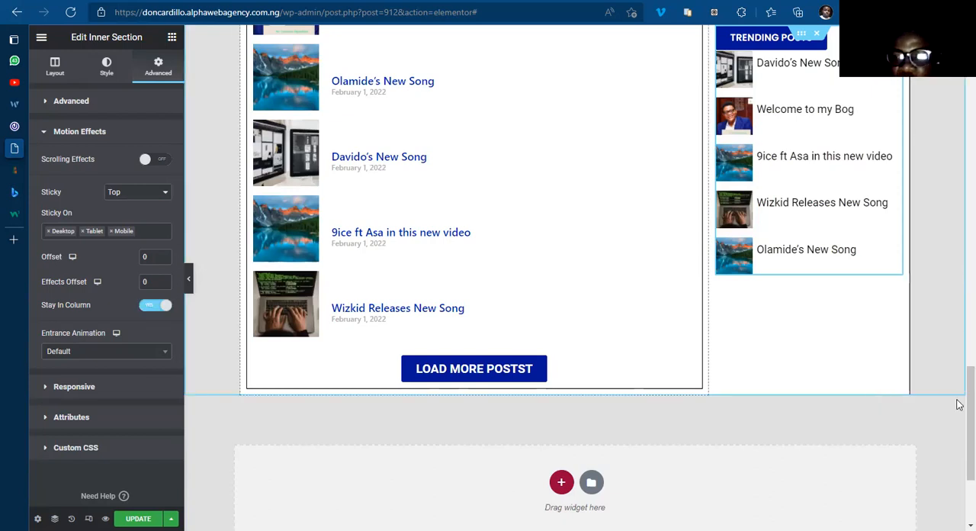
Step: Check how the sticky Trending Posts section behaves along the whole page, from the header down to the footer
scroll(960, 431, down, 1)
scroll(959, 453, down, 1)
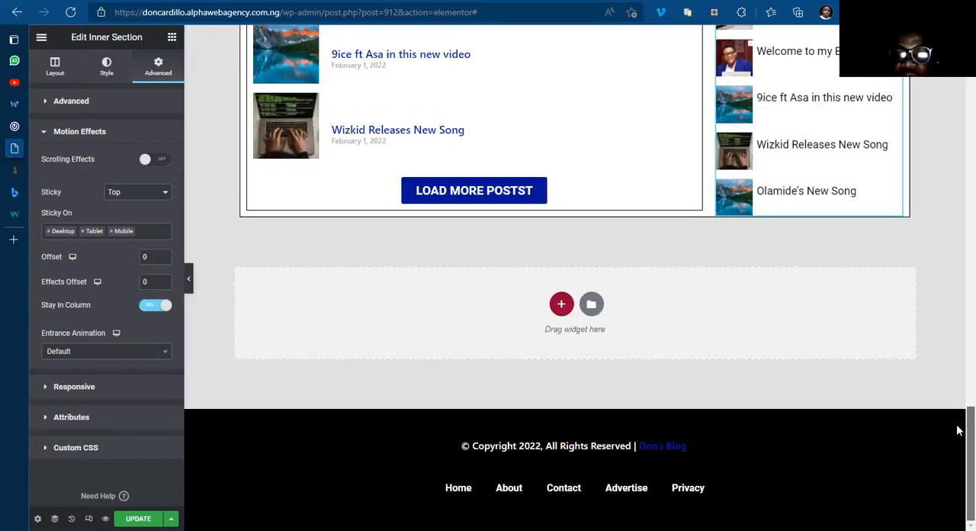
scroll(959, 434, up, 2)
scroll(959, 457, down, 2)
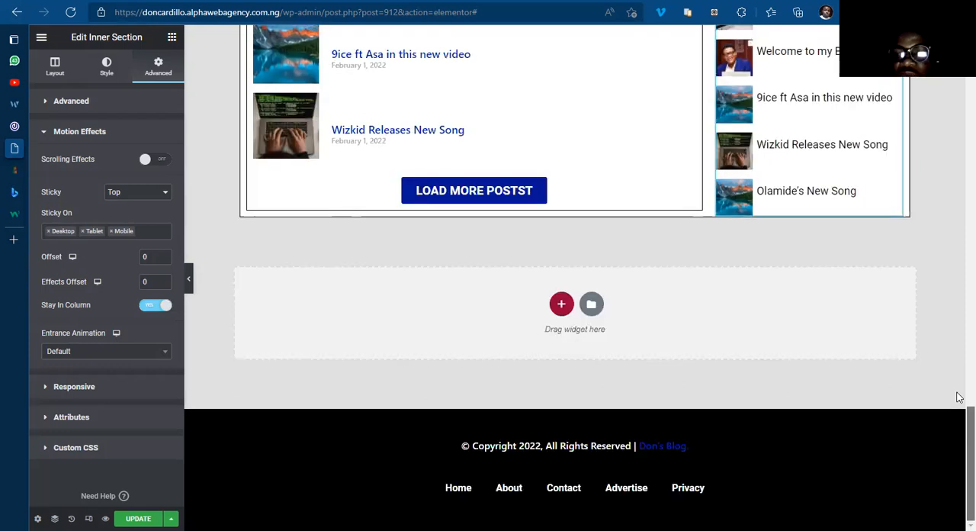
scroll(959, 435, up, 1)
scroll(959, 412, up, 3)
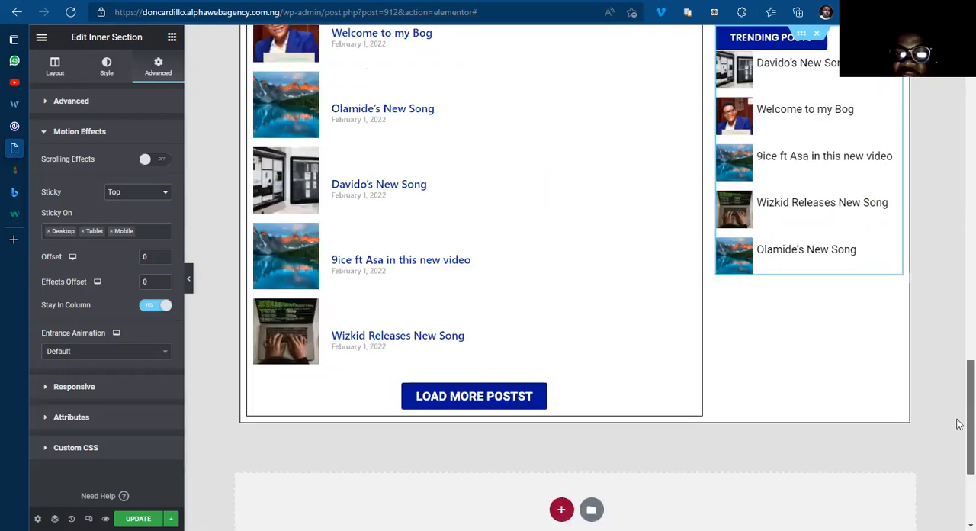
scroll(960, 412, down, 1)
scroll(962, 434, up, 3)
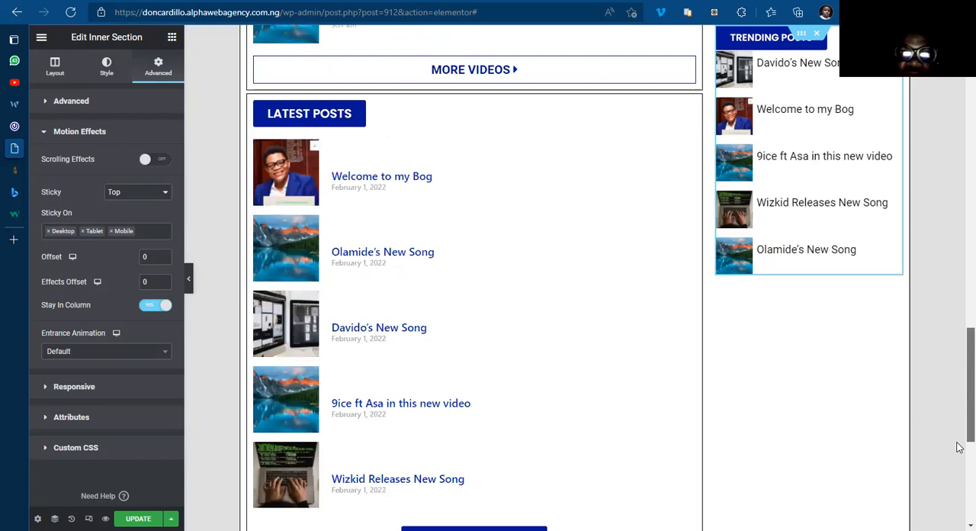
scroll(959, 394, down, 4)
scroll(958, 416, up, 3)
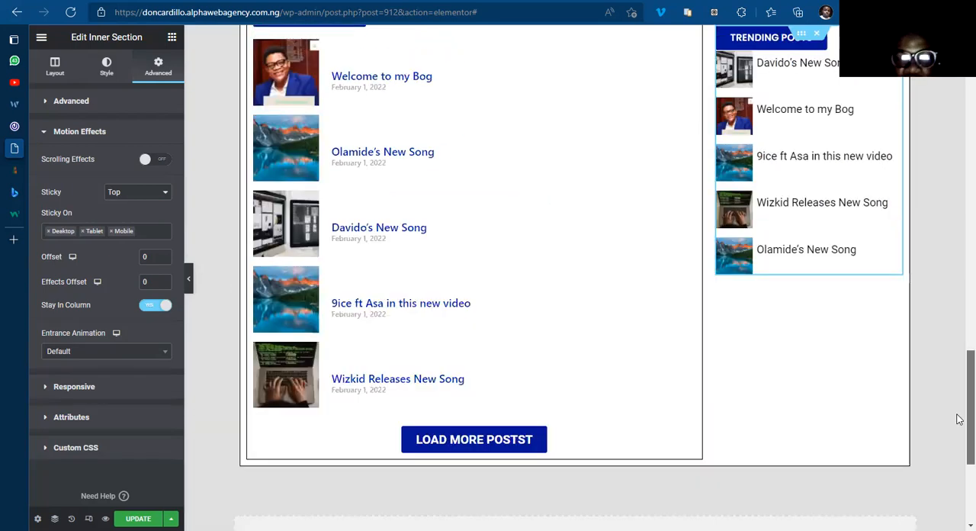
scroll(959, 463, down, 3)
scroll(958, 373, up, 1)
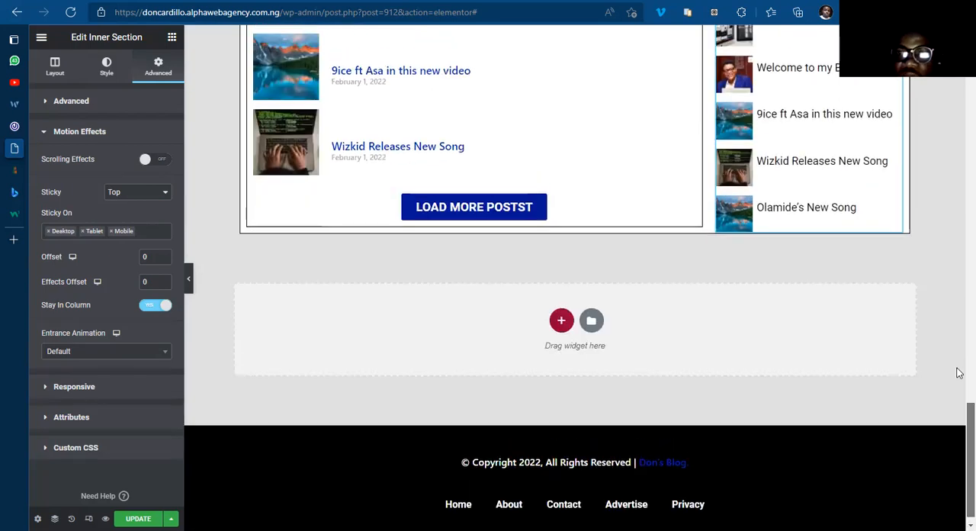
scroll(960, 266, up, 5)
scroll(957, 266, up, 5)
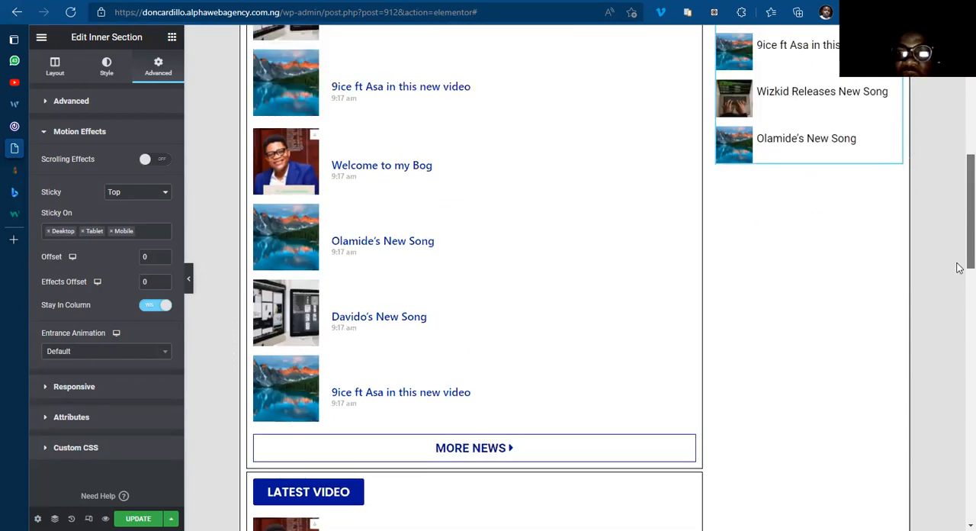
scroll(957, 427, down, 7)
scroll(959, 373, down, 5)
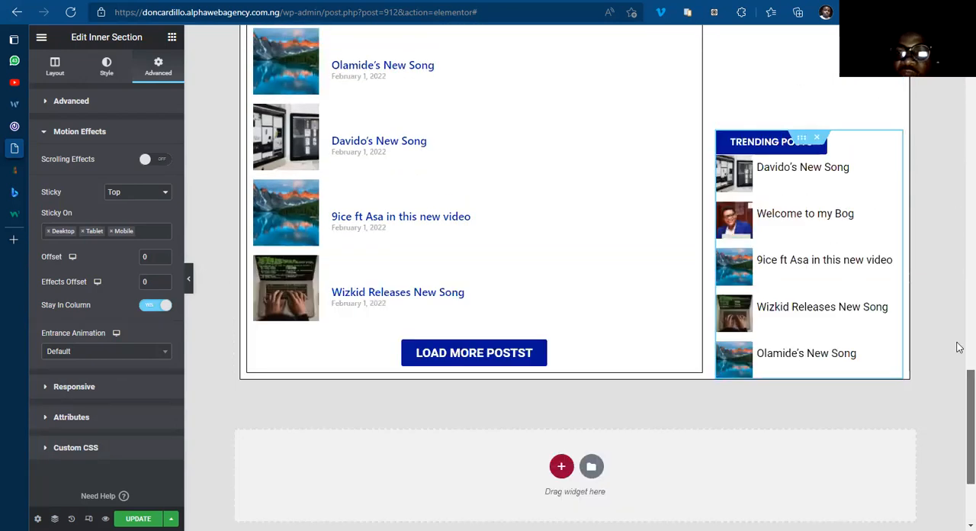
scroll(958, 343, up, 3)
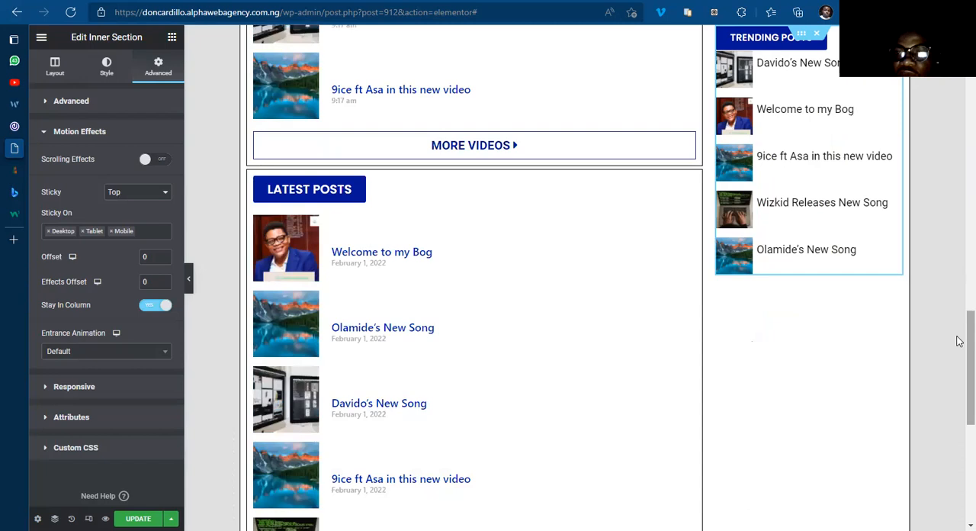
scroll(955, 229, up, 2)
scroll(959, 126, up, 3)
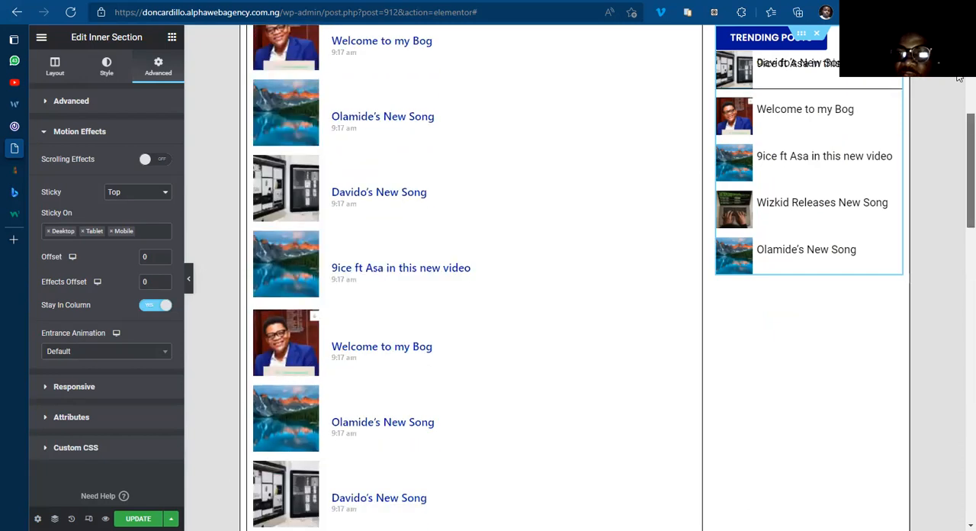
scroll(956, 107, up, 4)
scroll(844, 238, down, 1)
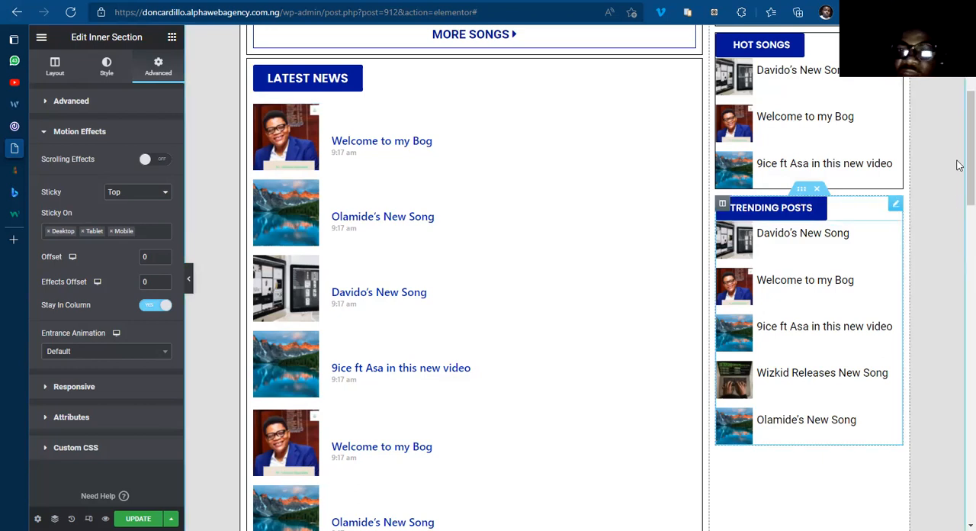
scroll(960, 259, down, 3)
scroll(959, 404, down, 5)
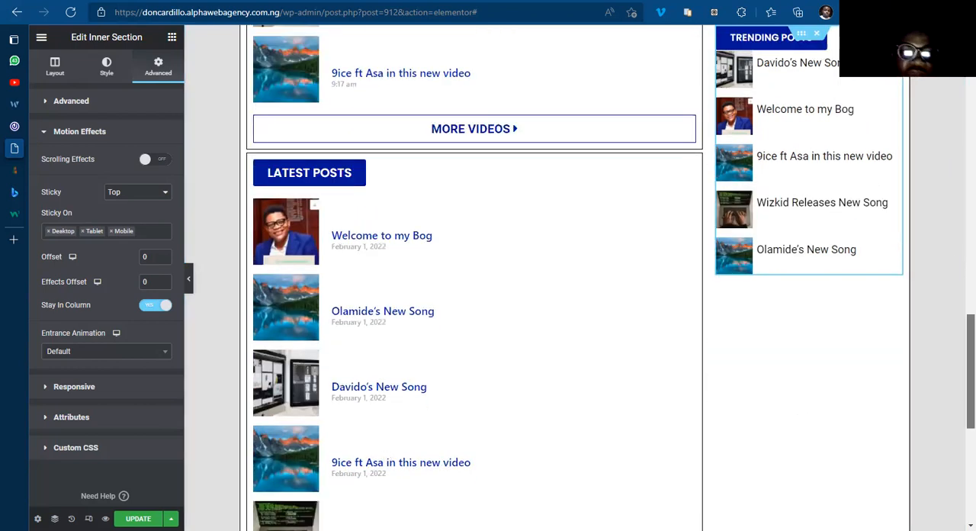
Step: Save the home template with the sticky Trending Posts section
scroll(473, 305, down, 1)
key(ctrl+s)
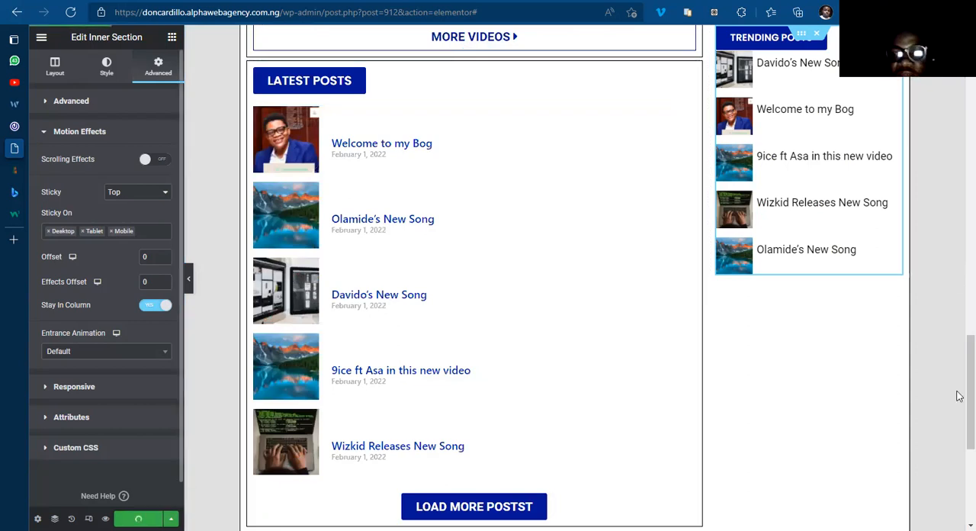
Step: Set the border color of the outer main content column to light grey #E6E2E2 and copy its hex code
scroll(959, 293, up, 5)
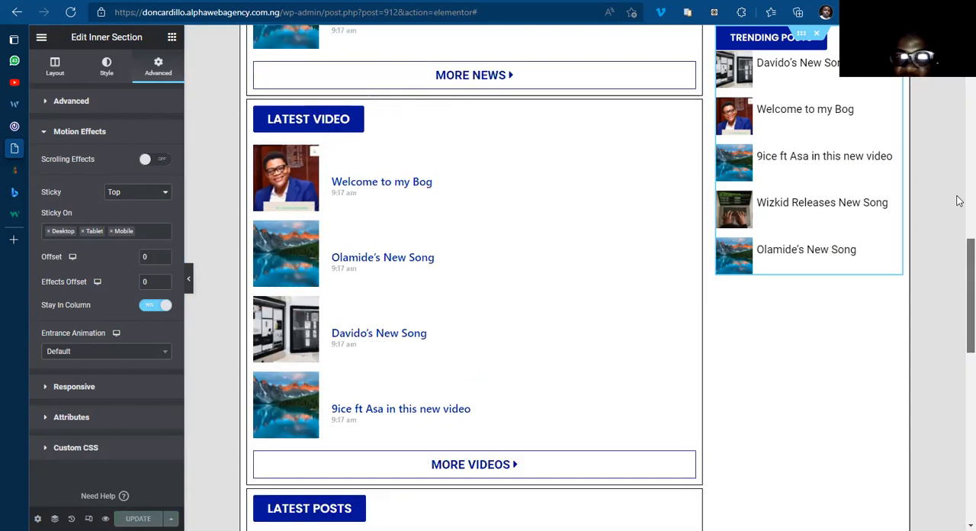
scroll(960, 153, up, 8)
scroll(959, 100, up, 2)
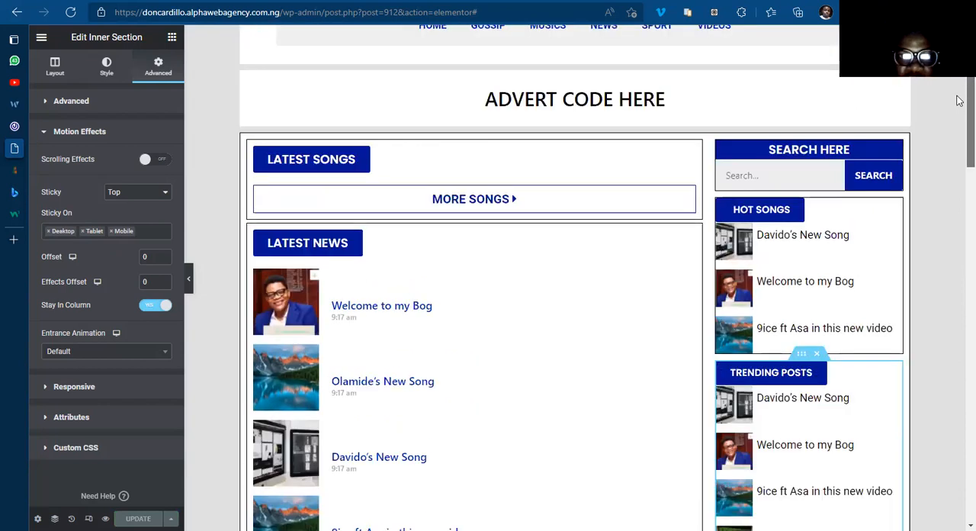
scroll(960, 99, up, 1)
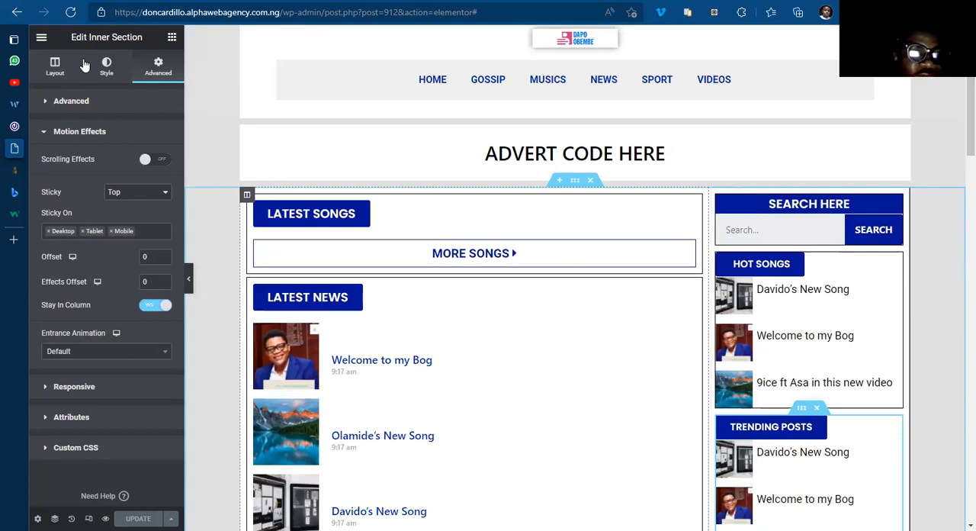
click(106, 71)
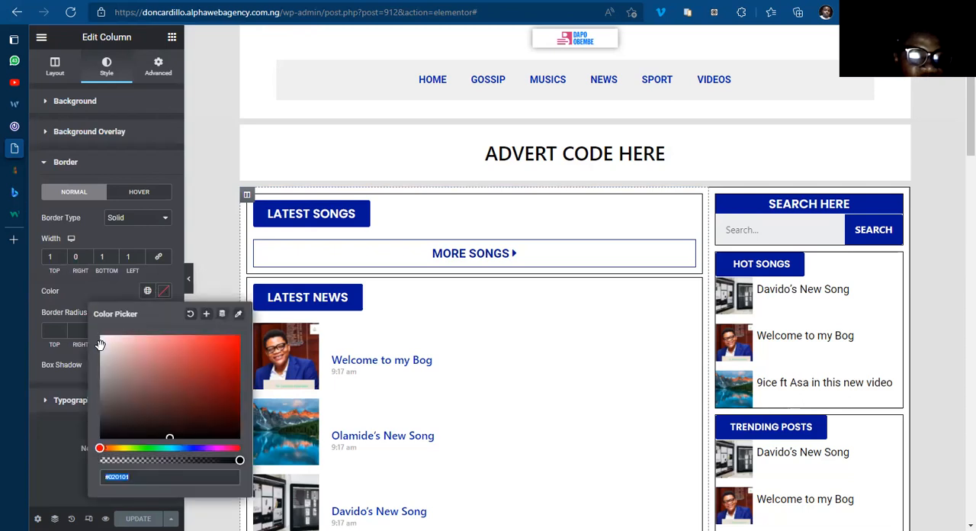
text(#E3E1E1)
click(101, 341)
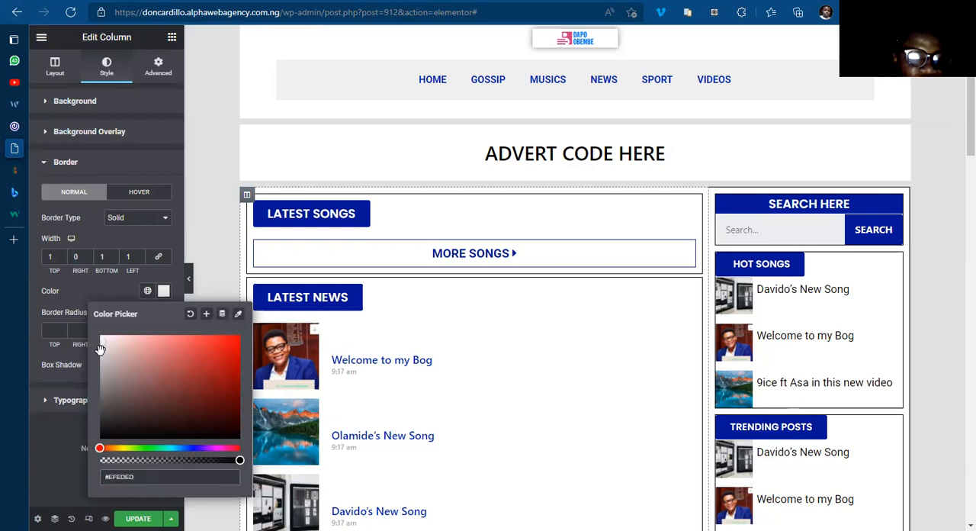
click(101, 368)
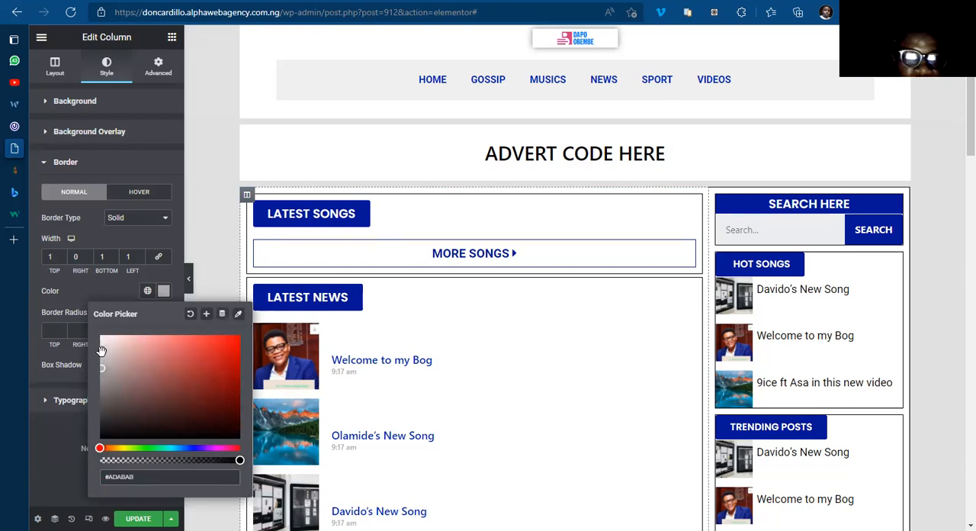
click(101, 345)
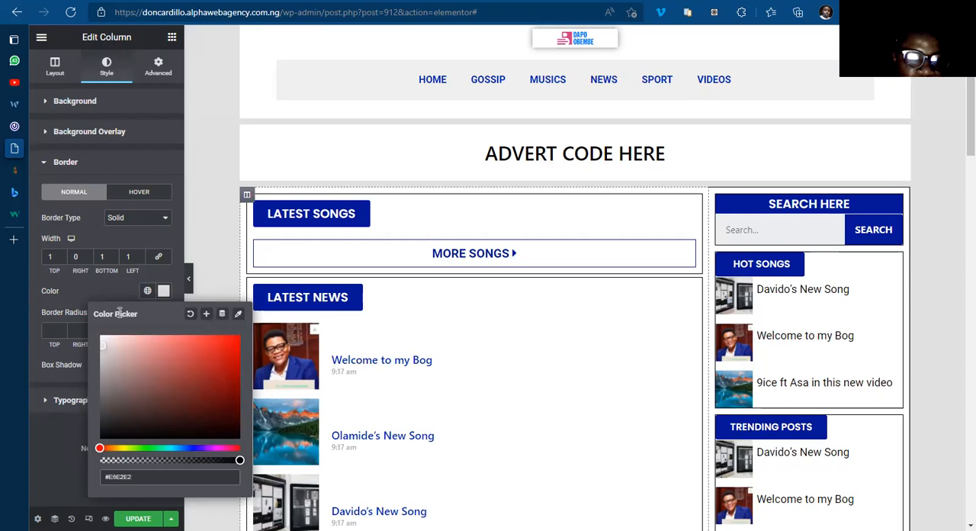
click(163, 293)
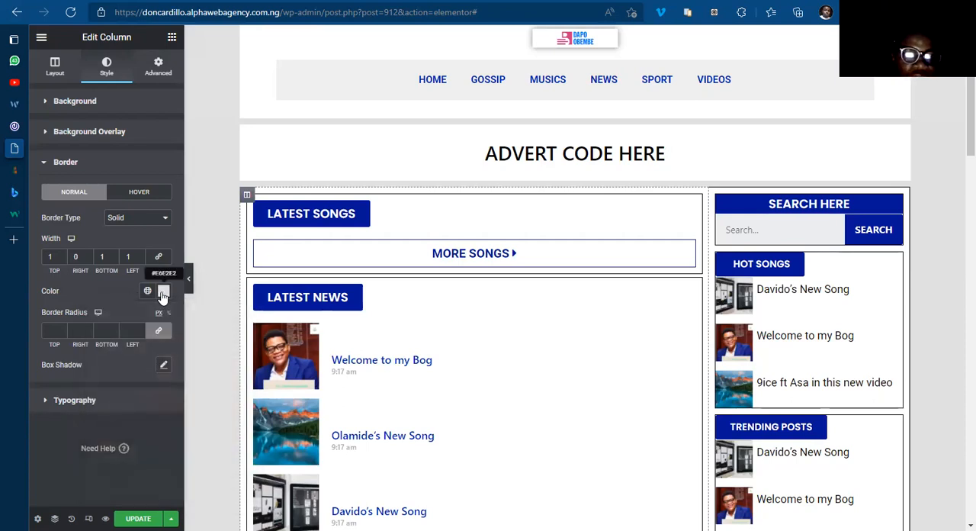
click(163, 292)
key(ctrl+c)
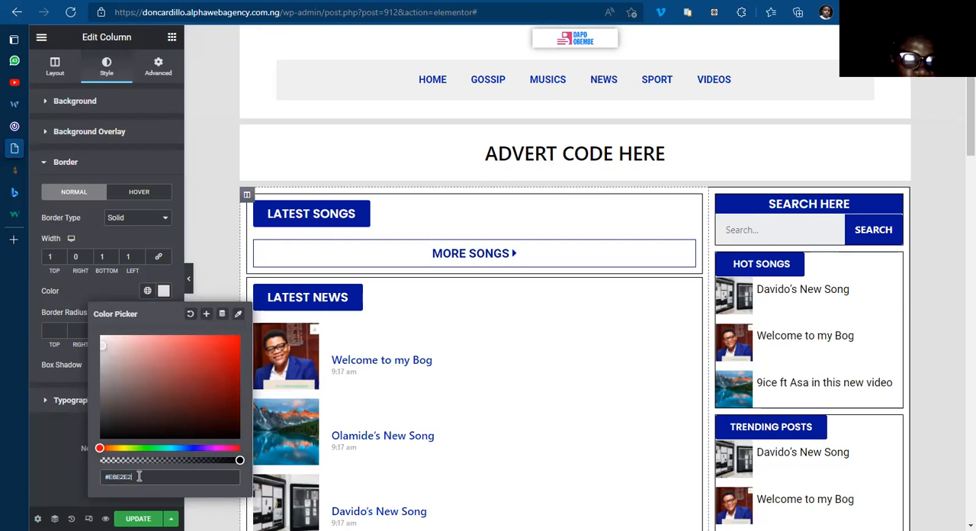
click(164, 291)
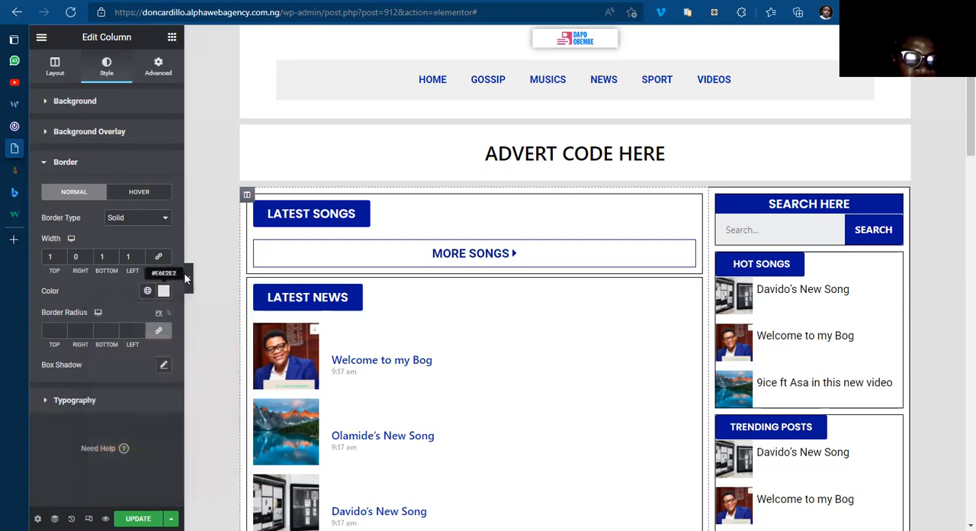
Step: Set the border color of the Latest Songs inner column to #E6E2E2 using the copied hex code
click(254, 202)
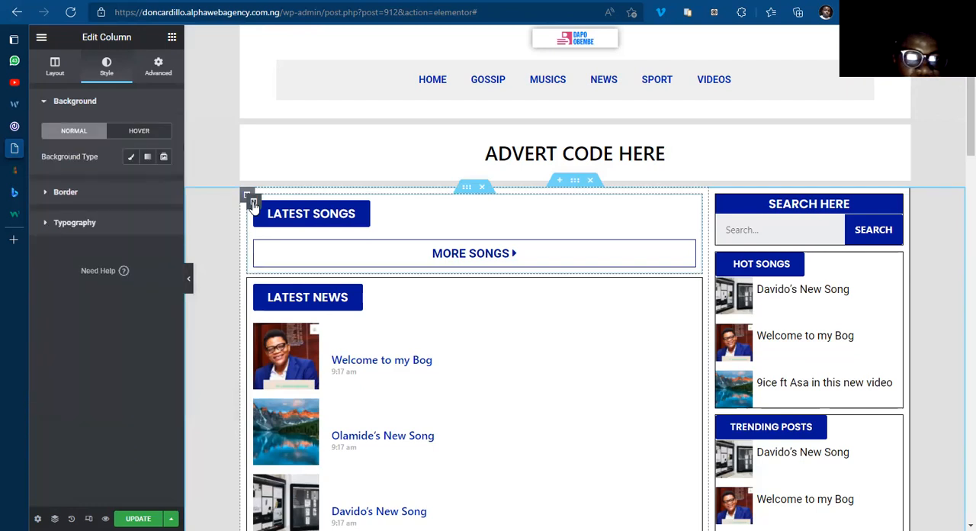
click(65, 192)
click(163, 261)
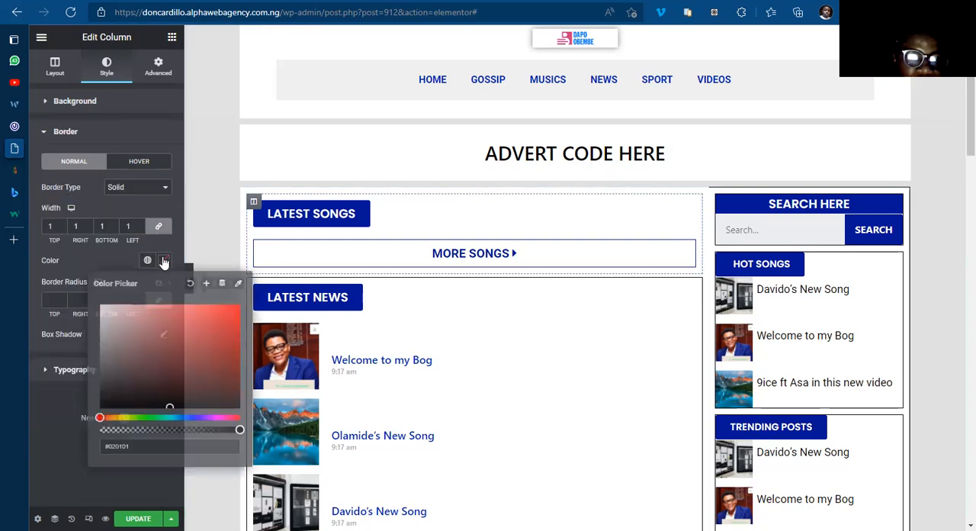
text(#E8E2E2)
click(163, 263)
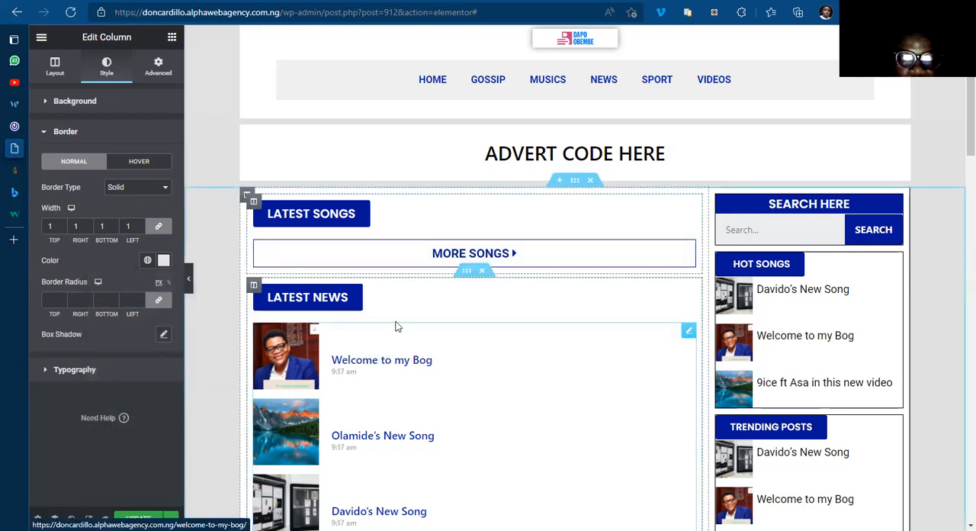
Step: Set the border color of the Latest News inner column to the same #E6E2E2
click(254, 286)
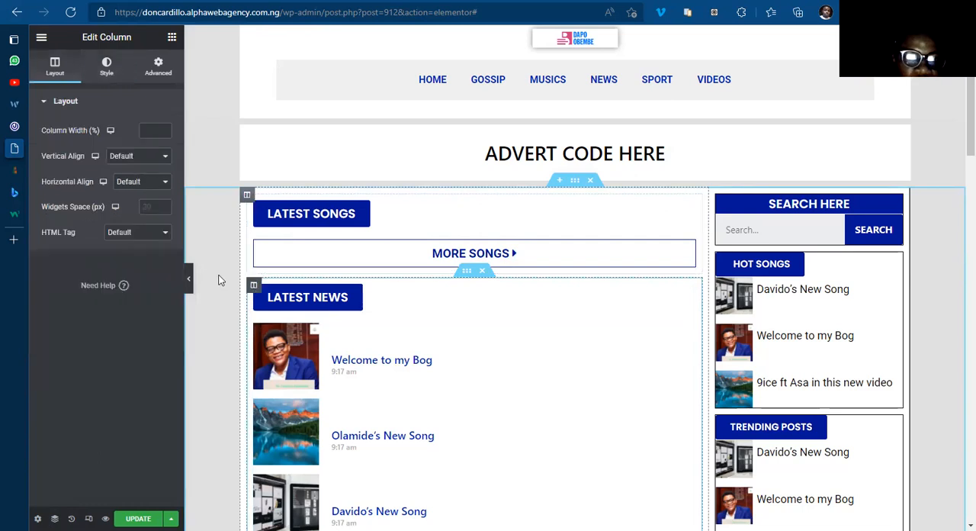
click(107, 78)
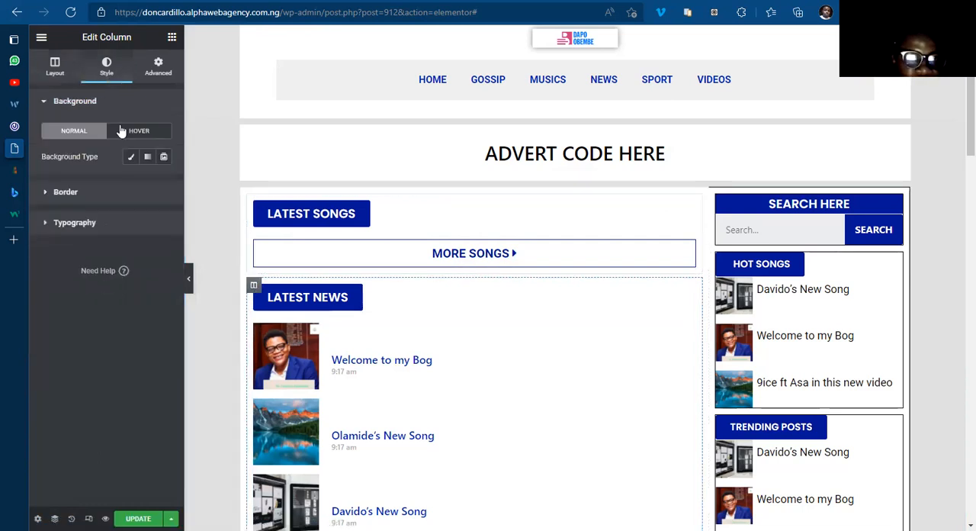
click(92, 192)
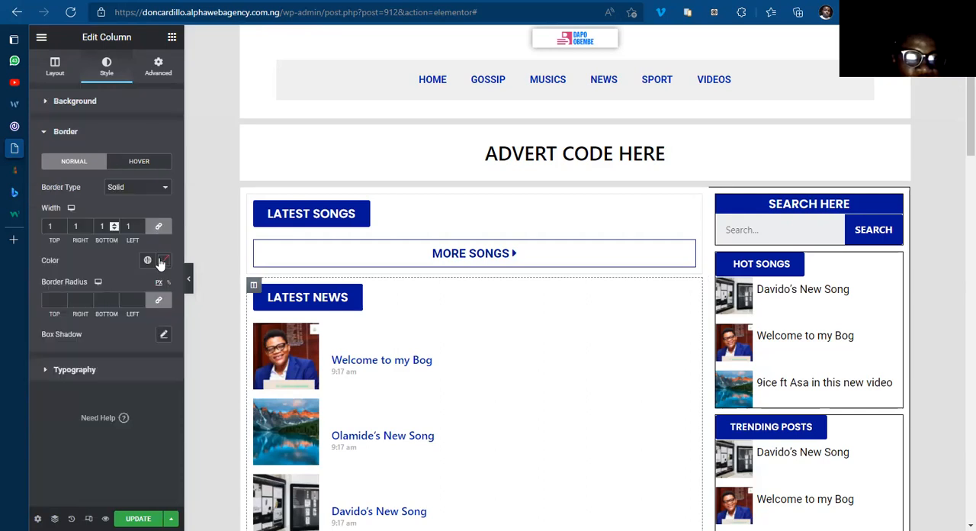
click(163, 260)
click(137, 448)
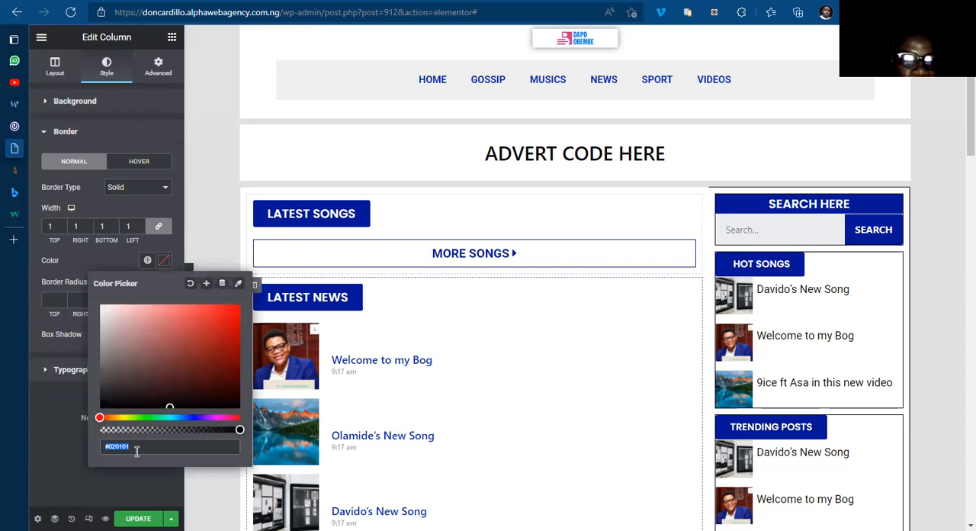
click(163, 260)
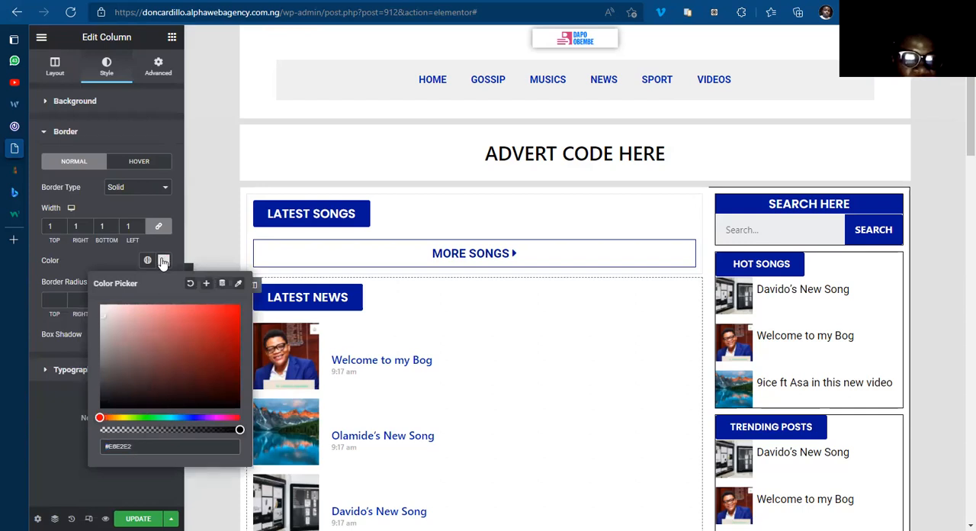
click(163, 260)
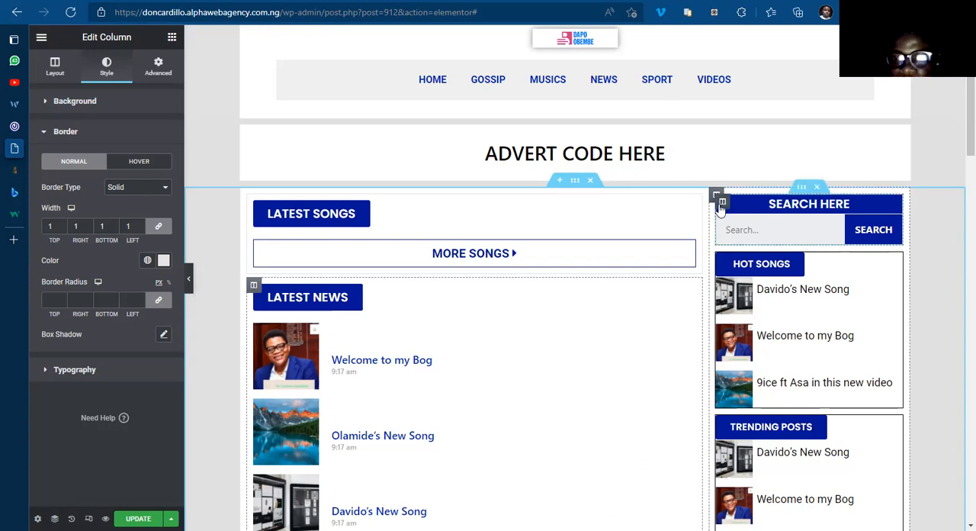
Step: Apply the copied #E6E2E2 as the border color of the Search Here inner column
click(107, 70)
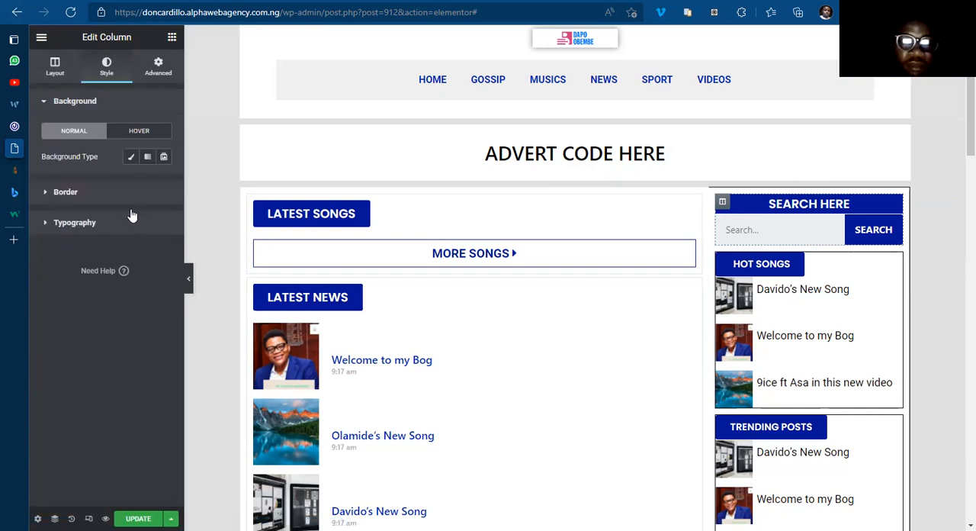
click(66, 191)
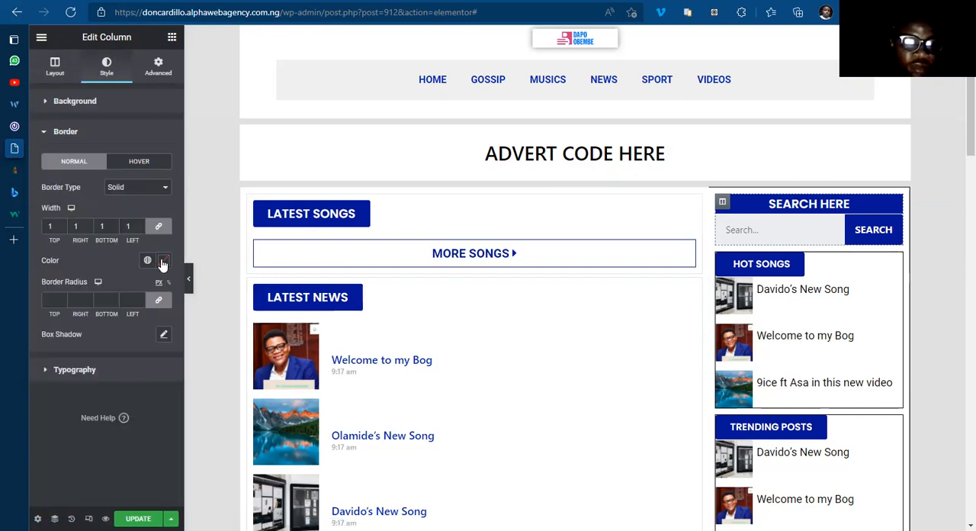
click(163, 260)
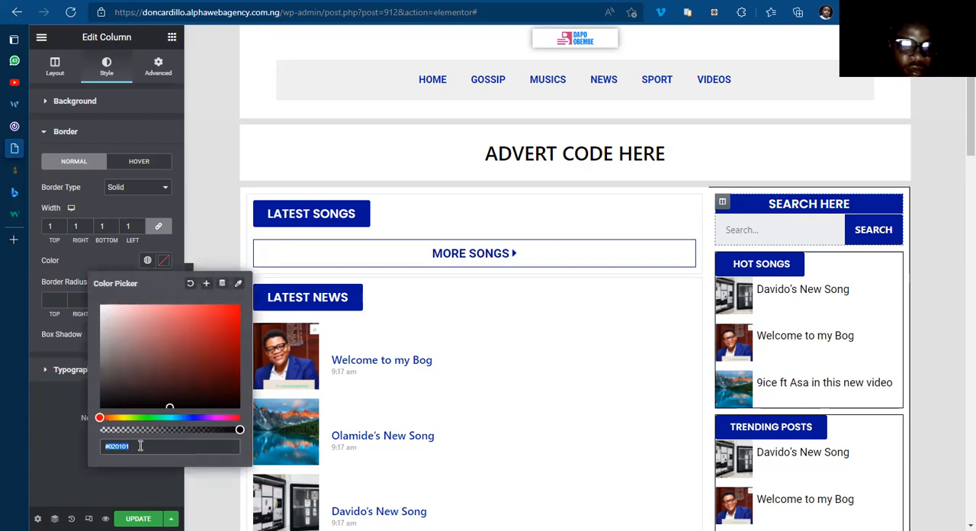
key(ctrl+v)
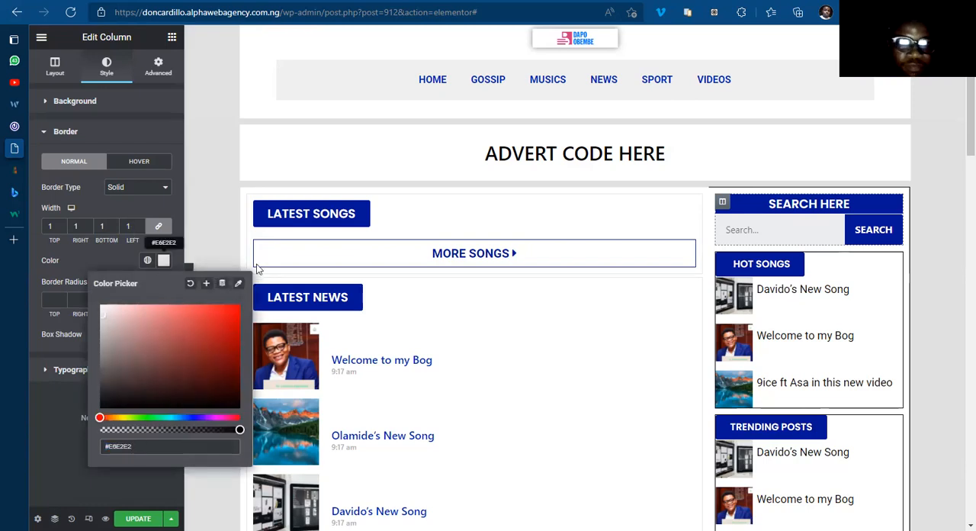
click(959, 163)
Step: Try darker greys such as #C5C0C0 for the Search Here column's border, and restore the copied #E6E2E2
scroll(959, 135, down, 1)
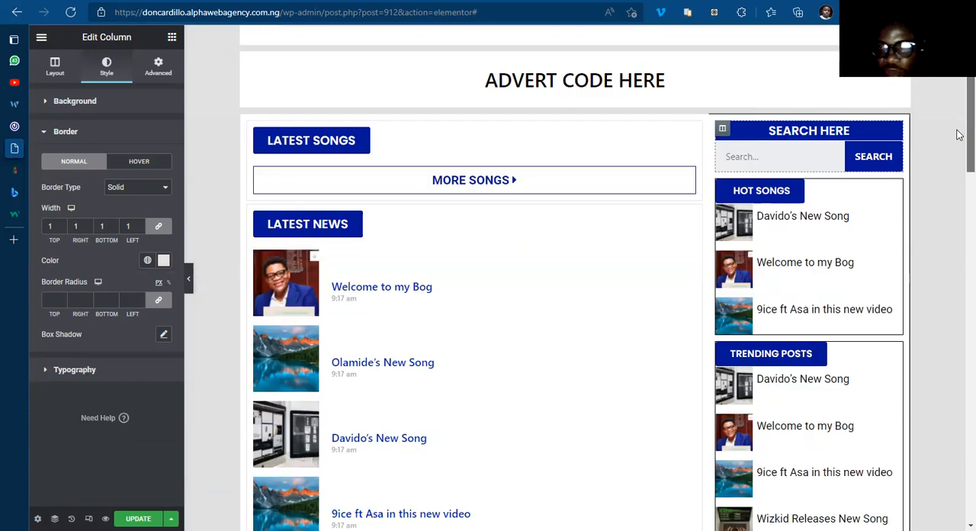
scroll(959, 119, up, 1)
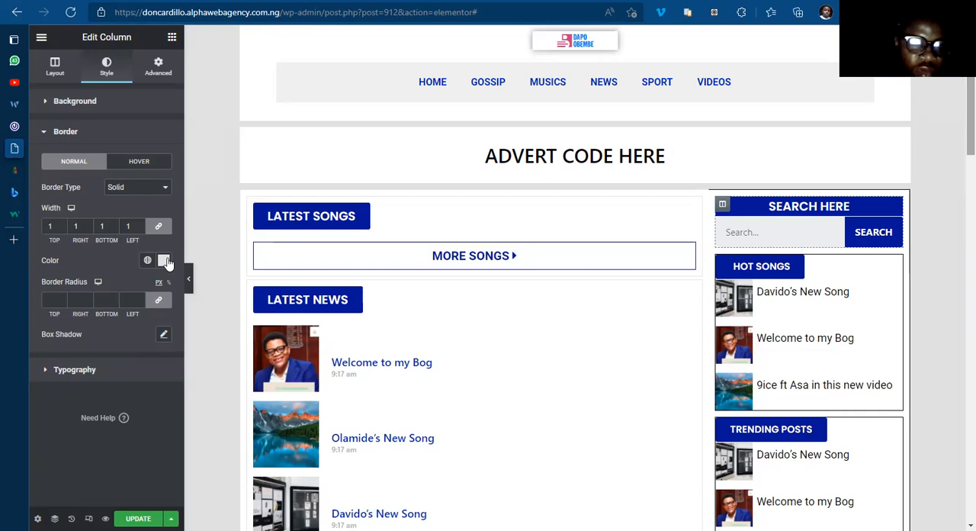
click(165, 261)
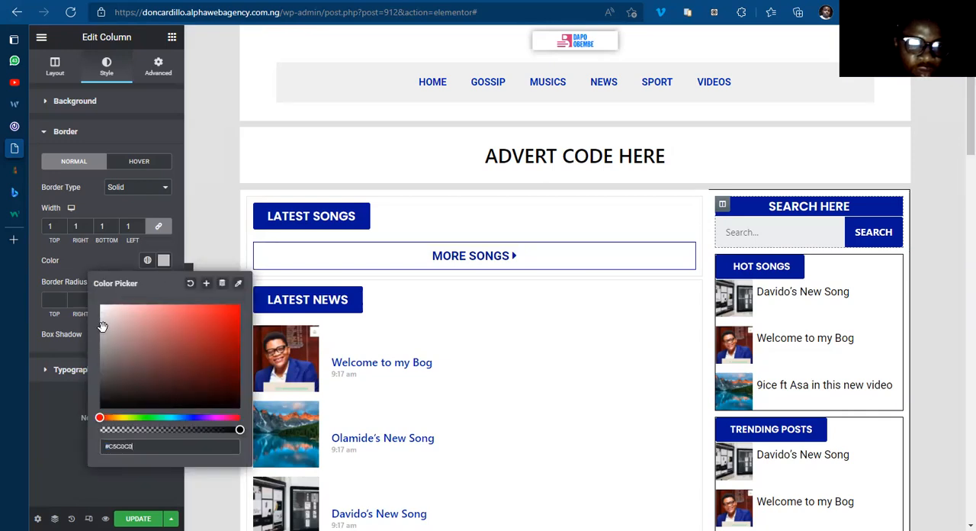
click(102, 332)
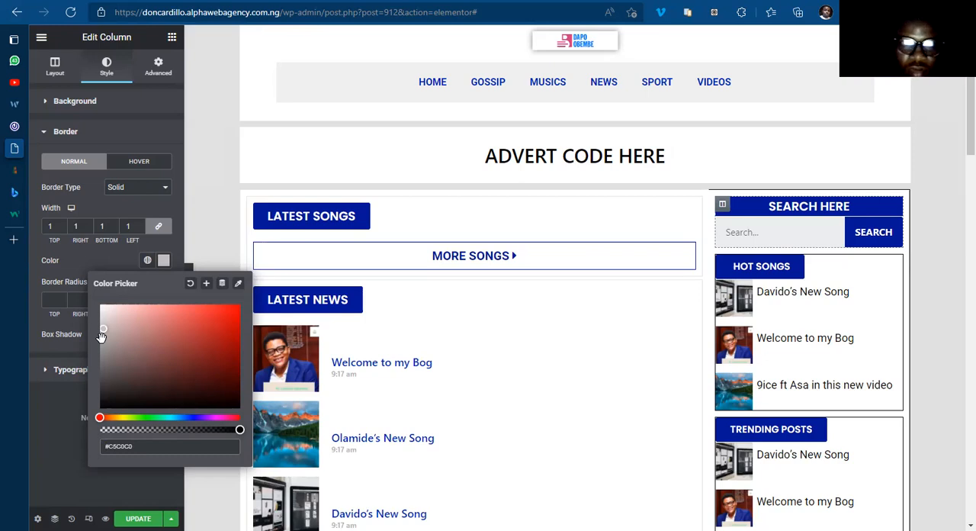
click(102, 343)
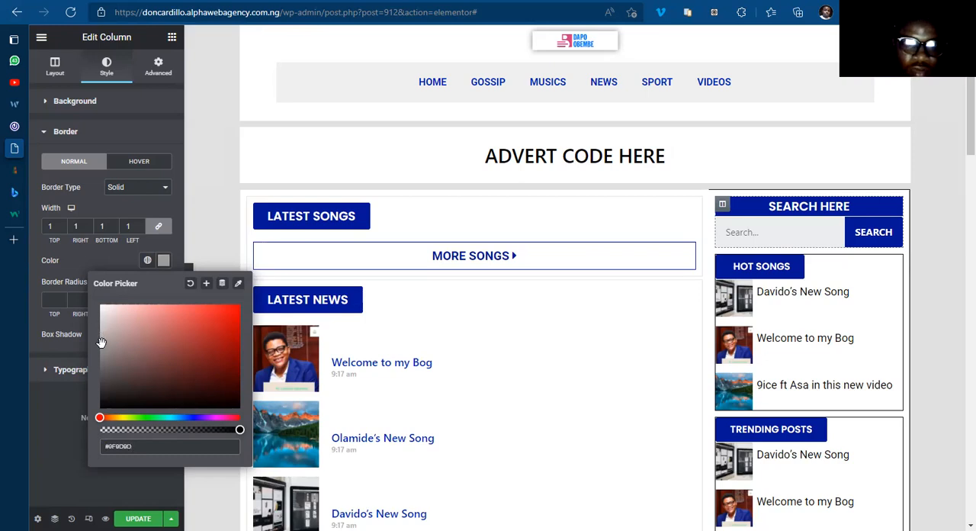
click(178, 352)
key(ctrl+a)
text(#E6E2E2)
click(163, 262)
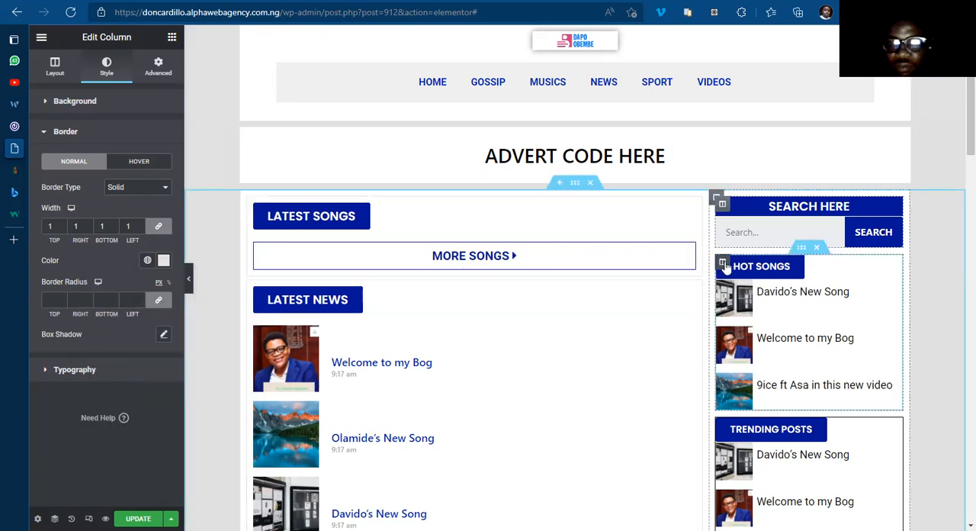
Step: Set the border color of the Hot Songs inner column to the copied #E6E2E2
click(725, 265)
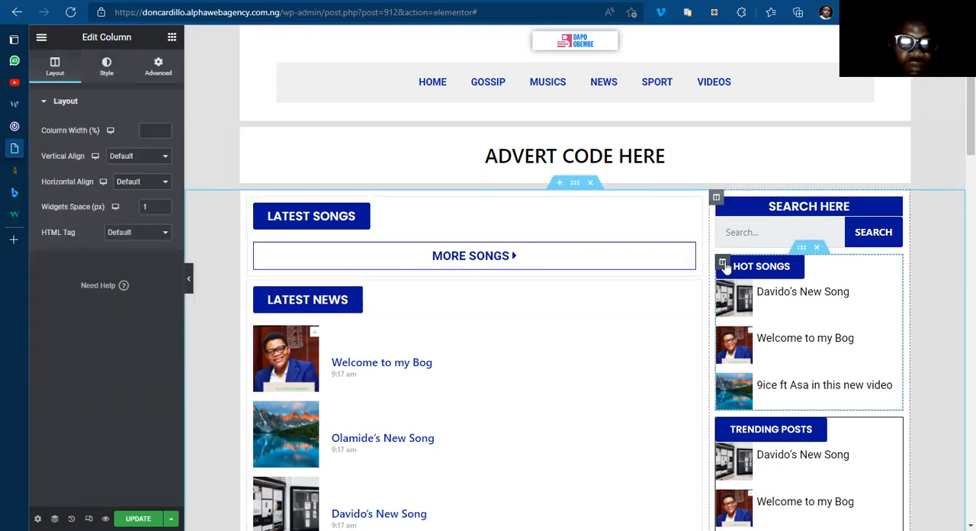
click(101, 73)
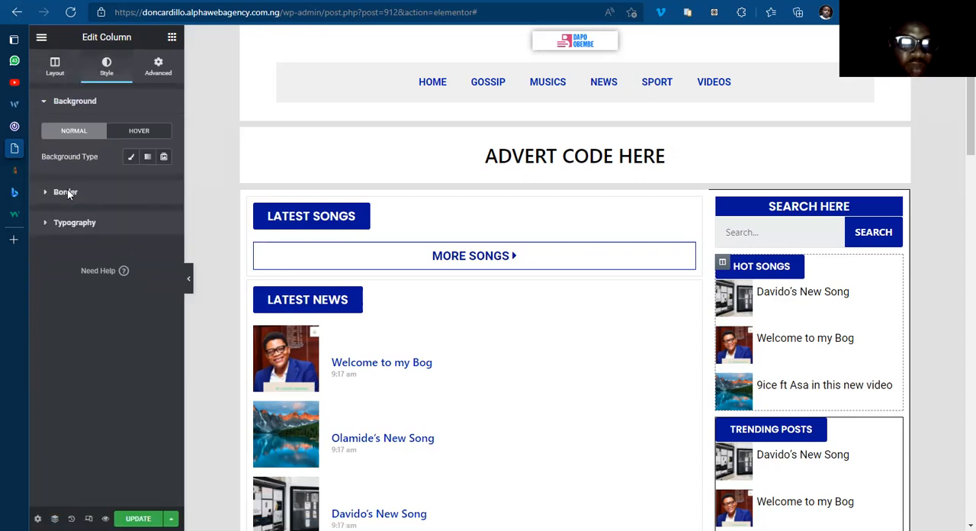
click(67, 192)
click(166, 265)
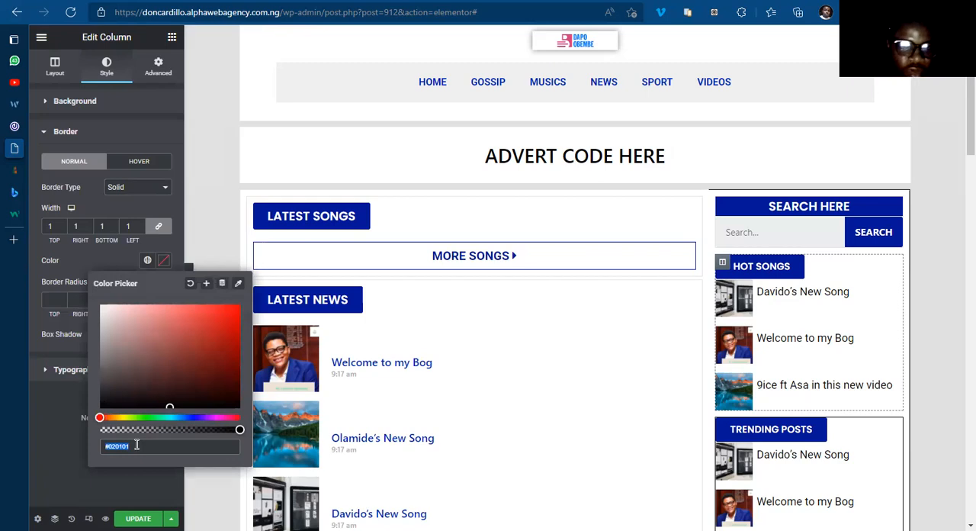
text(#E6E2E2)
click(166, 264)
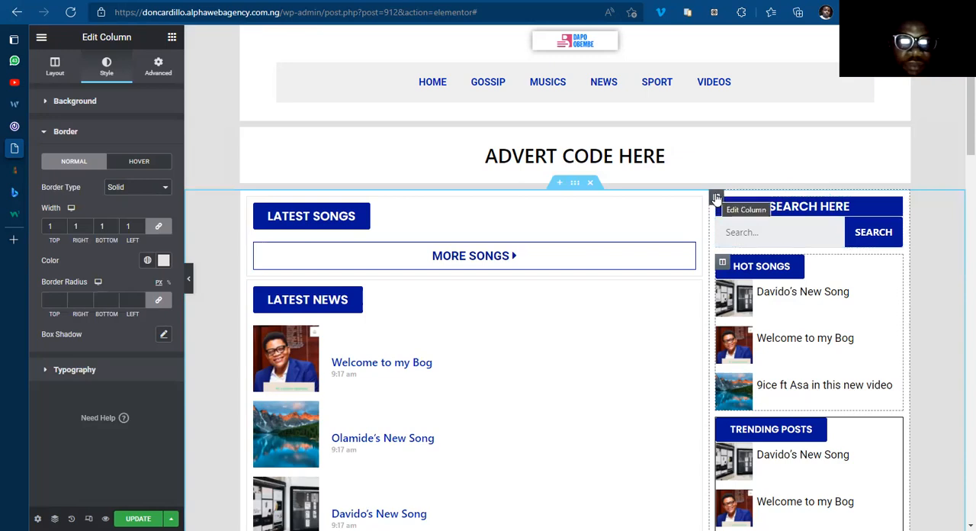
Step: Set the border color of the sidebar's outer column to the copied #E6E2E2
click(716, 198)
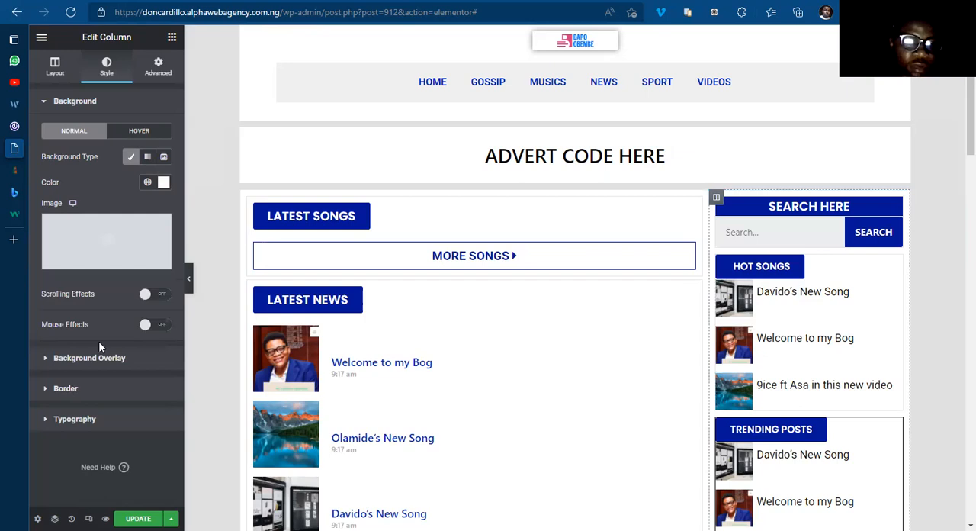
click(99, 389)
click(163, 293)
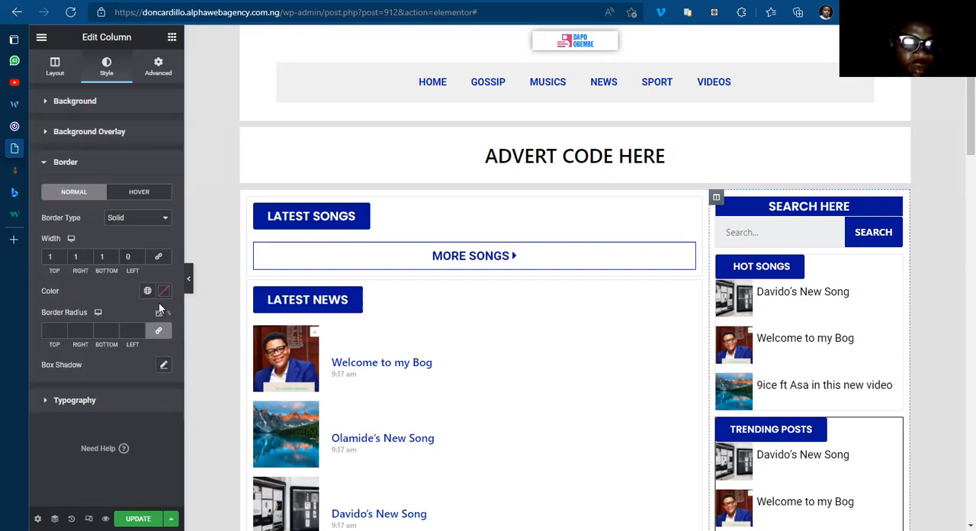
text(#E8E2E2)
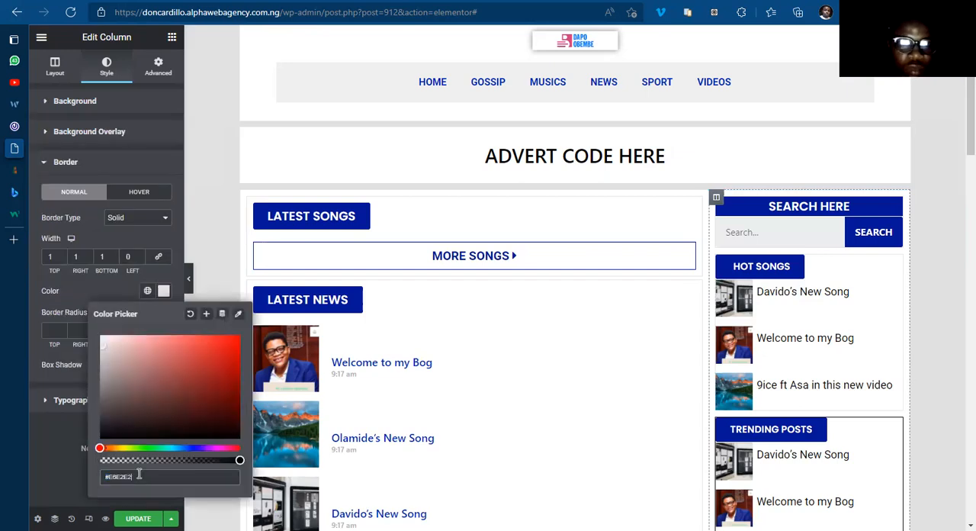
click(161, 293)
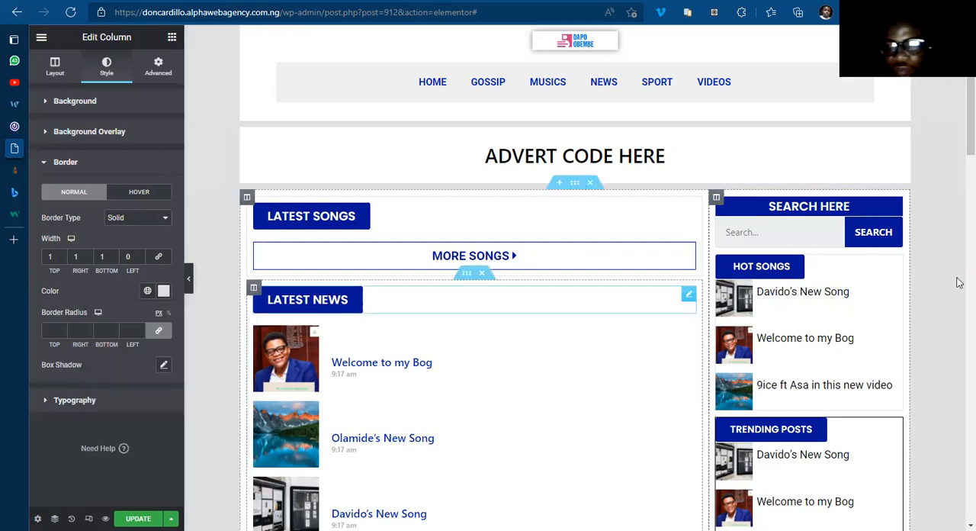
Step: Set the border color of the Trending Posts inner column to the copied #E6E2E2
scroll(958, 168, down, 2)
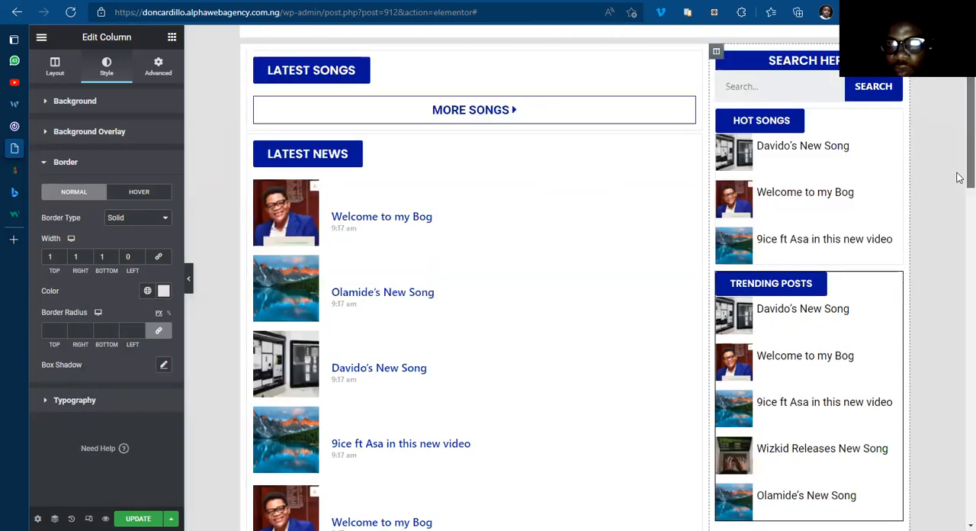
scroll(730, 180, down, 1)
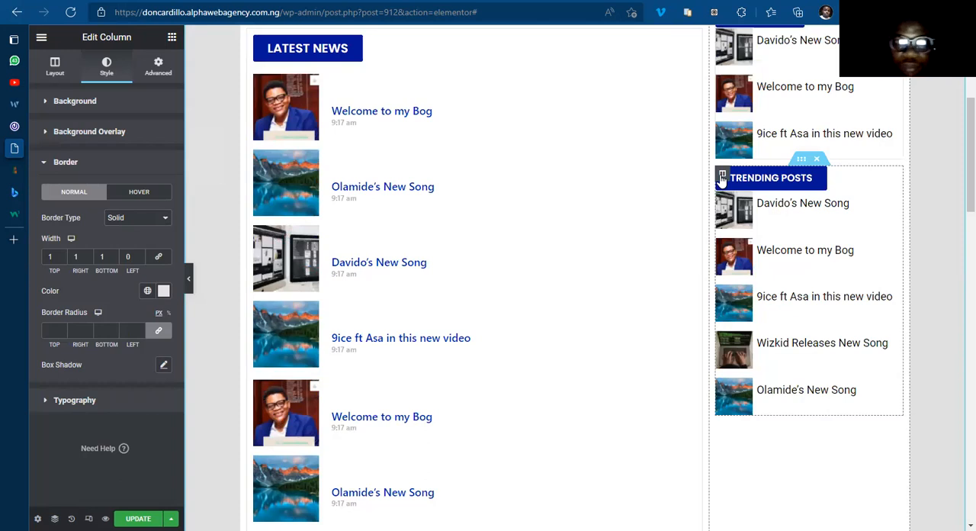
click(55, 66)
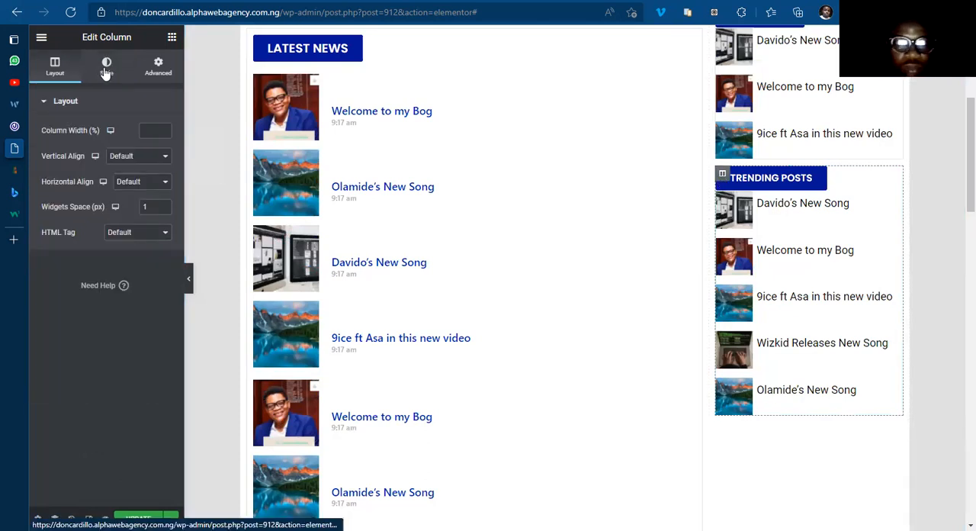
click(106, 69)
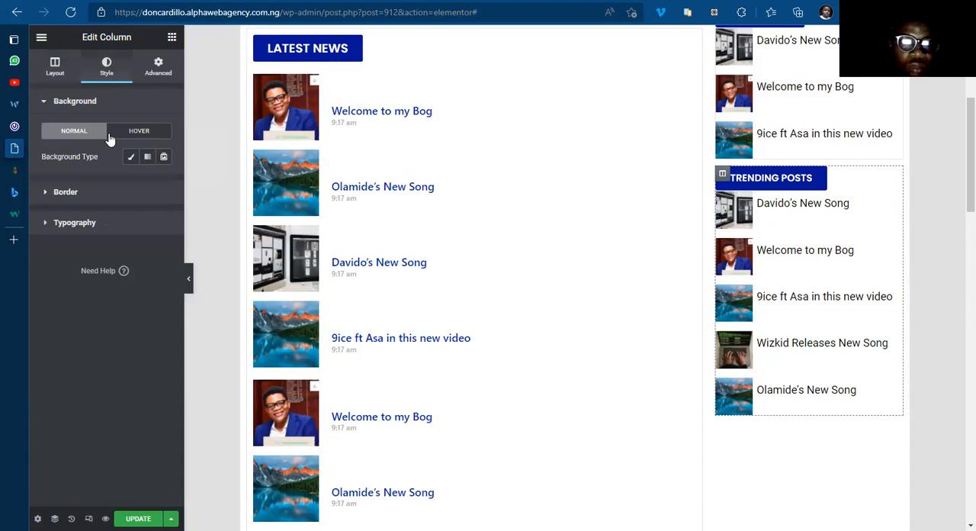
click(66, 192)
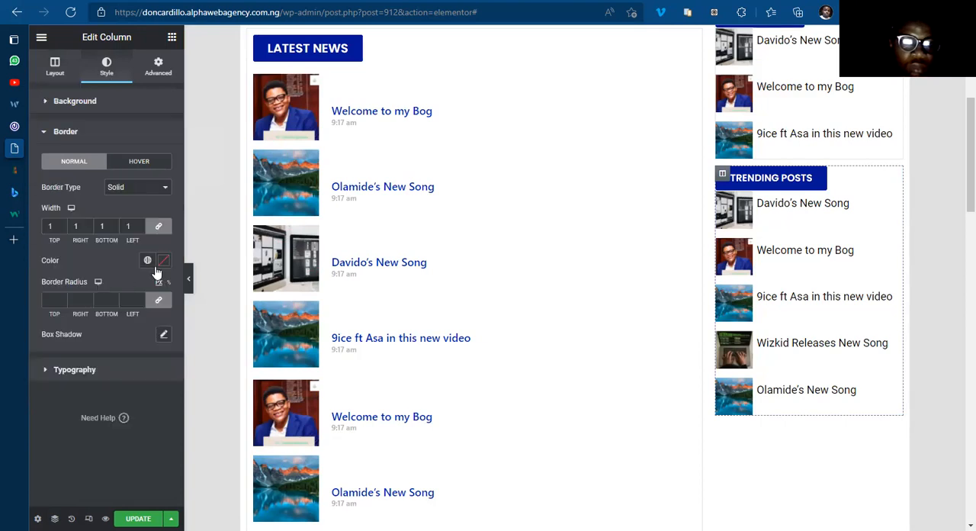
click(162, 261)
click(139, 446)
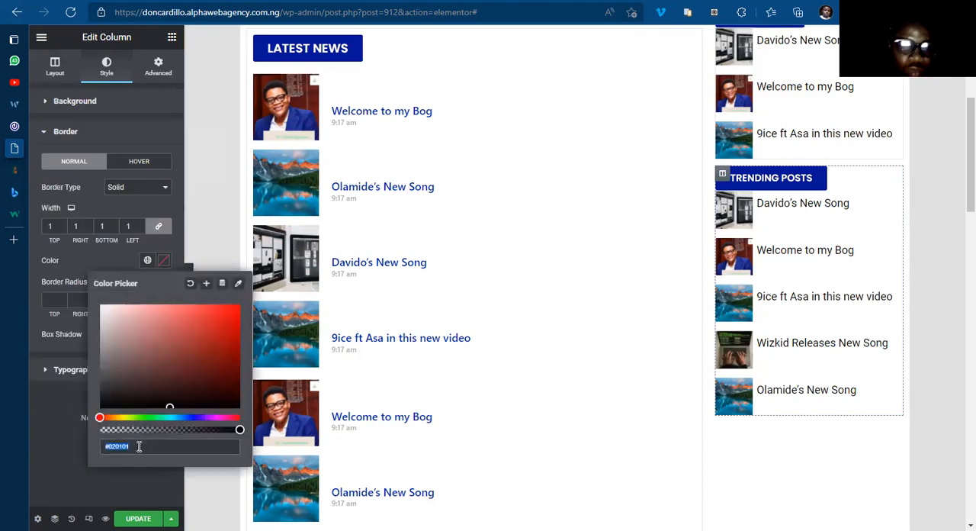
text(#EBE2E2)
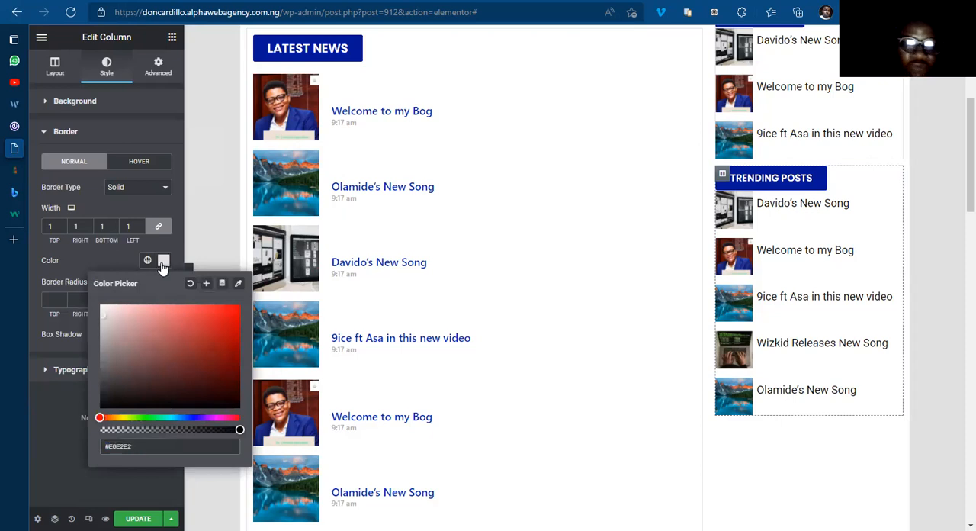
click(957, 373)
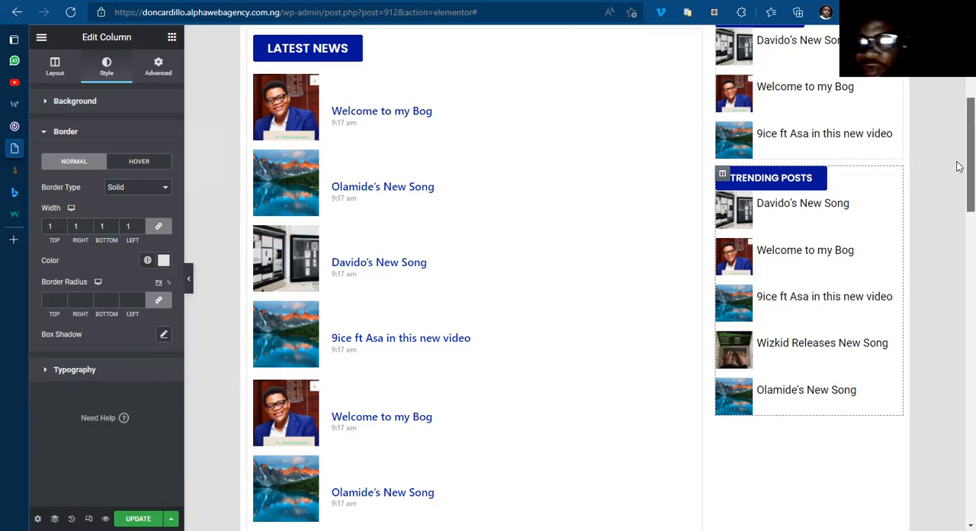
Step: Copy the Latest News inner column and paste its style onto the Latest Video inner column
scroll(957, 172, up, 3)
scroll(957, 195, down, 2)
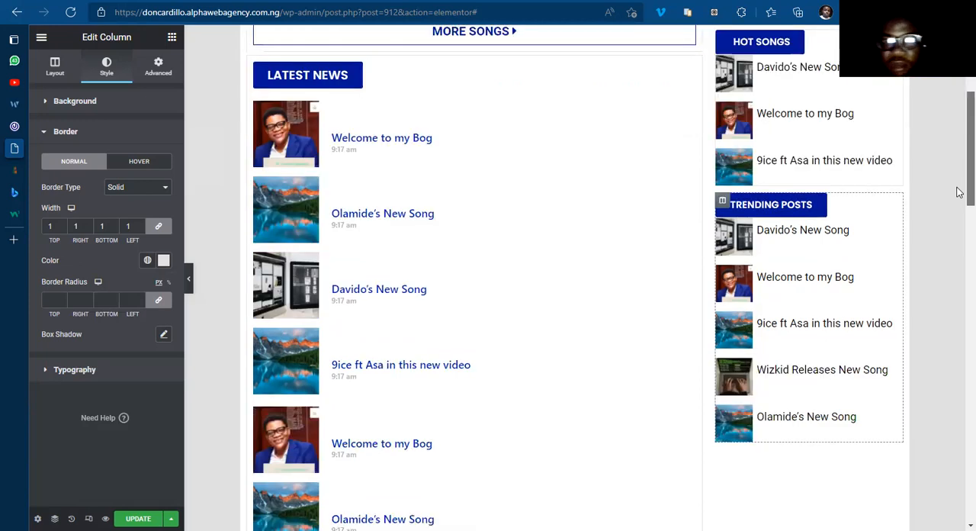
scroll(959, 284, down, 3)
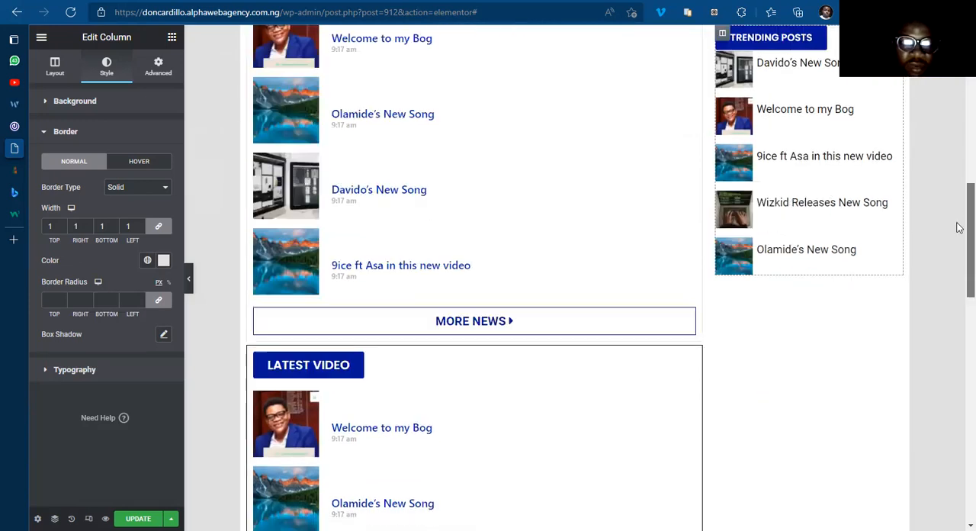
scroll(958, 187, up, 3)
scroll(461, 261, up, 2)
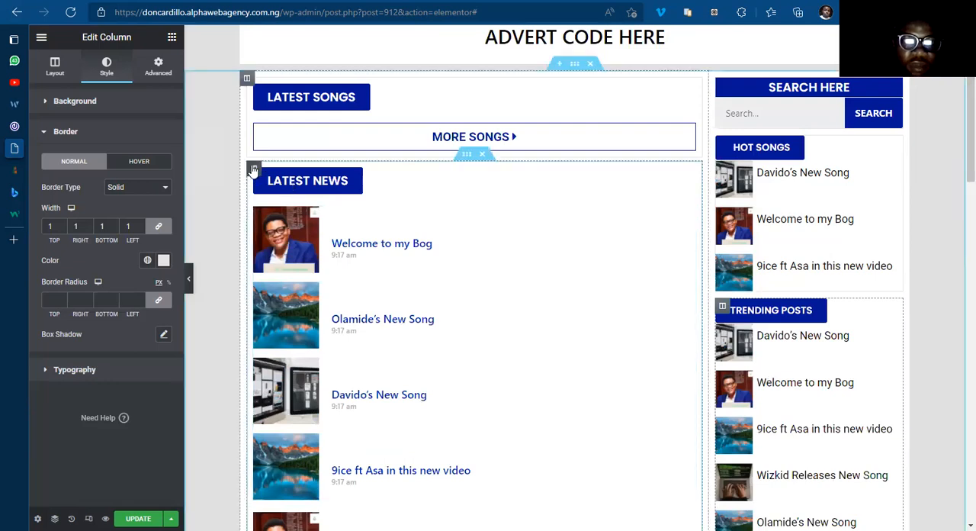
right_click(254, 169)
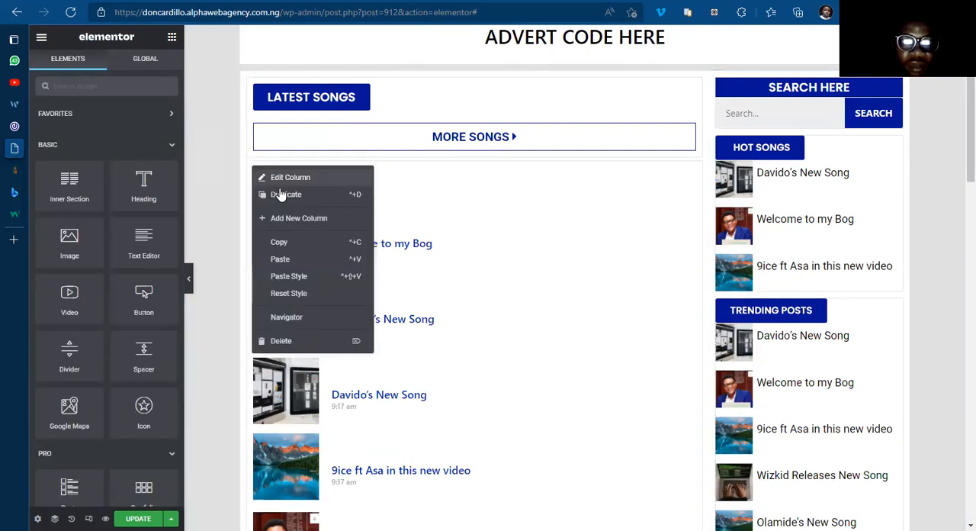
click(443, 321)
scroll(263, 418, down, 2)
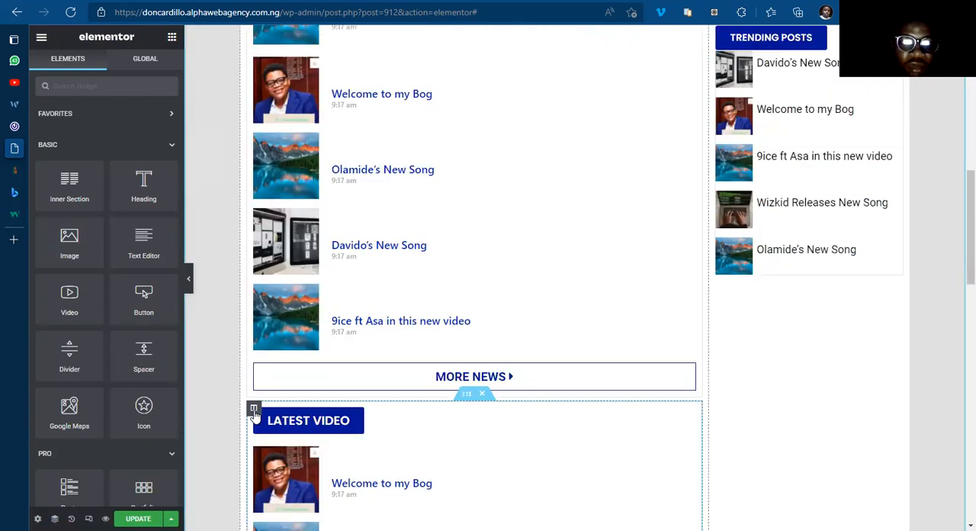
right_click(254, 410)
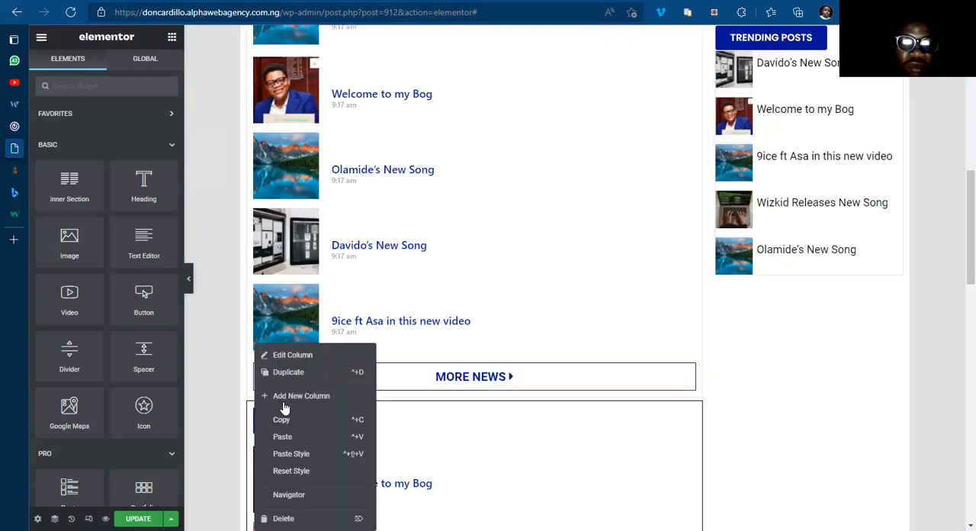
click(303, 456)
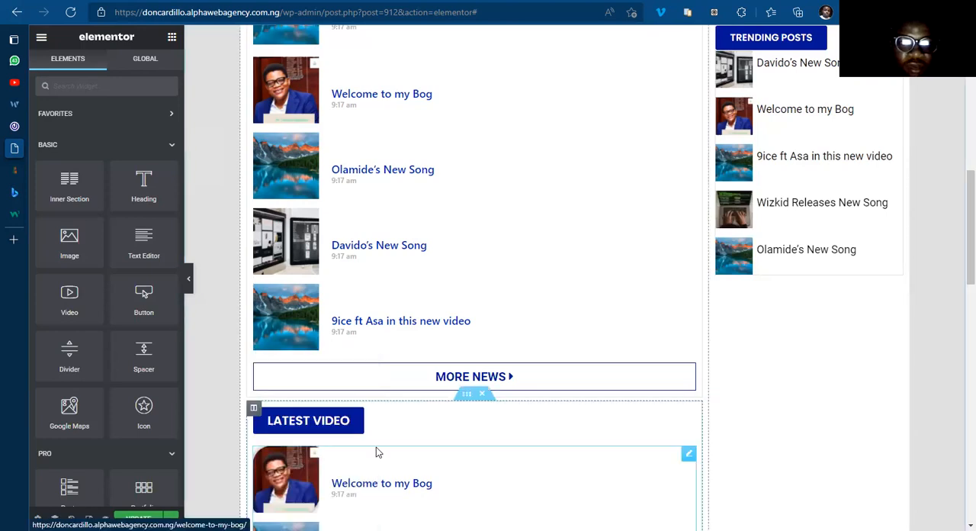
Step: Paste the copied column style onto the Latest Posts inner column and save the template
scroll(383, 445, down, 5)
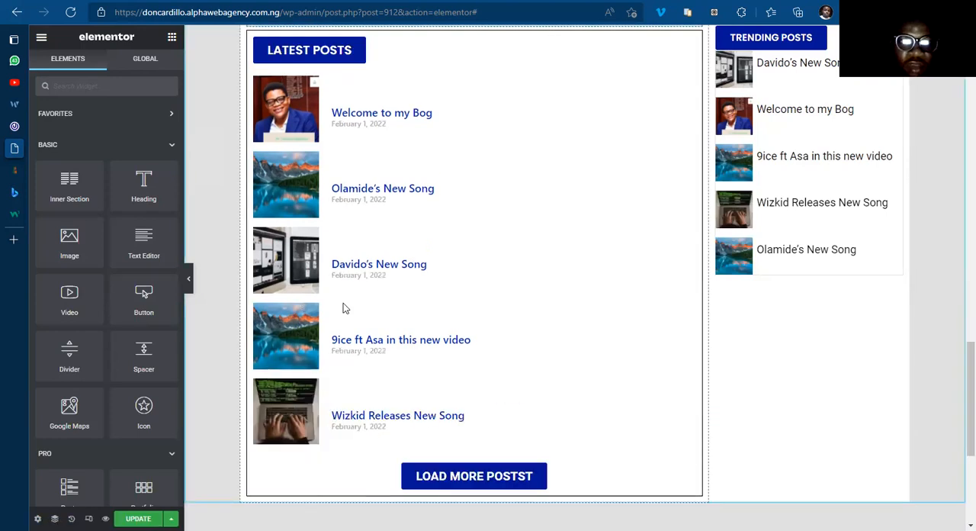
scroll(343, 305, down, 1)
scroll(251, 366, up, 5)
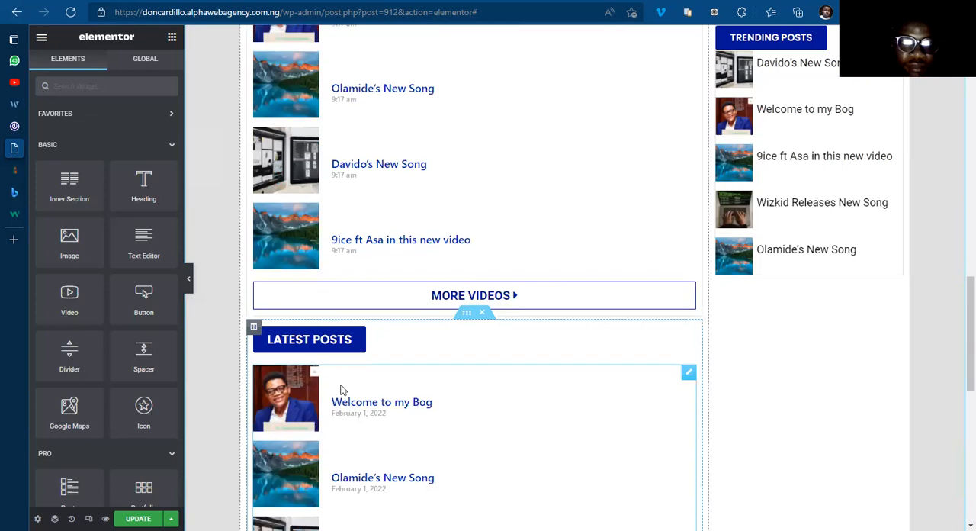
scroll(335, 367, down, 4)
scroll(245, 359, up, 4)
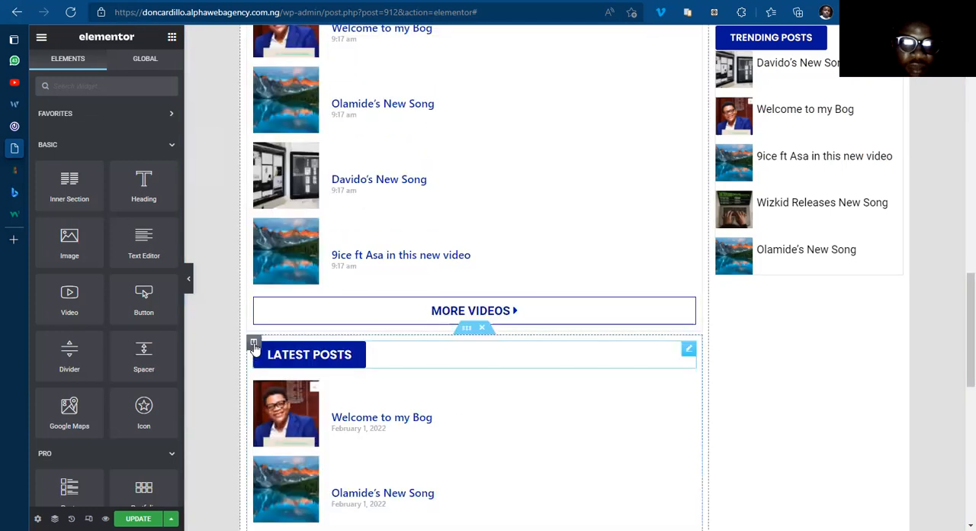
right_click(255, 345)
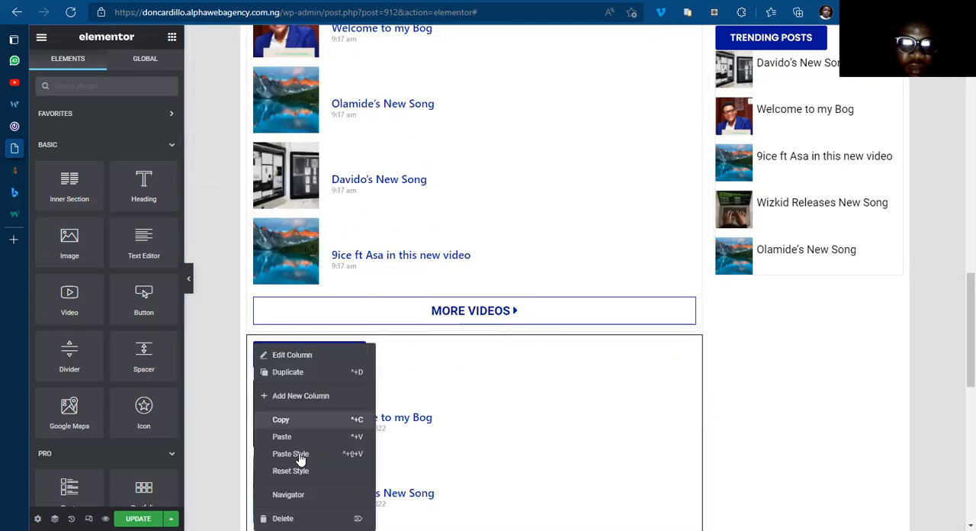
click(290, 453)
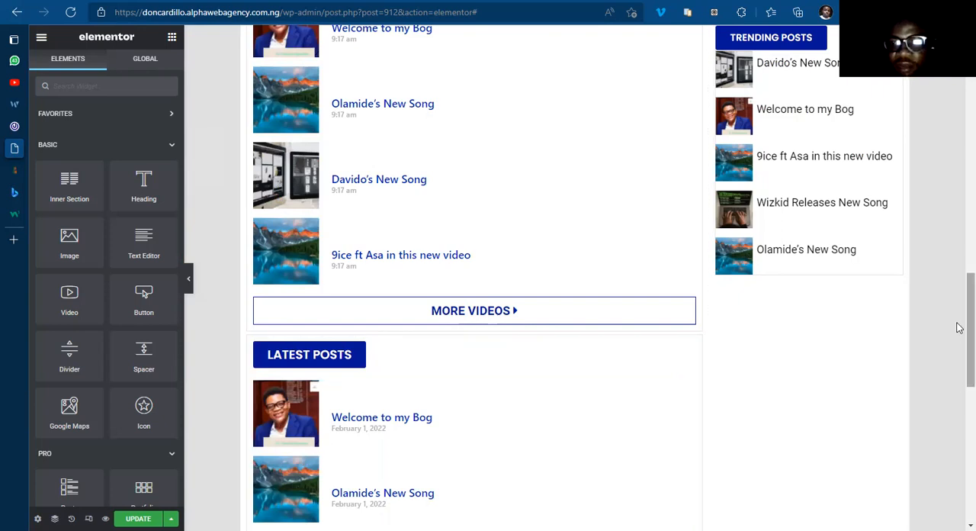
drag(957, 288, 957, 57)
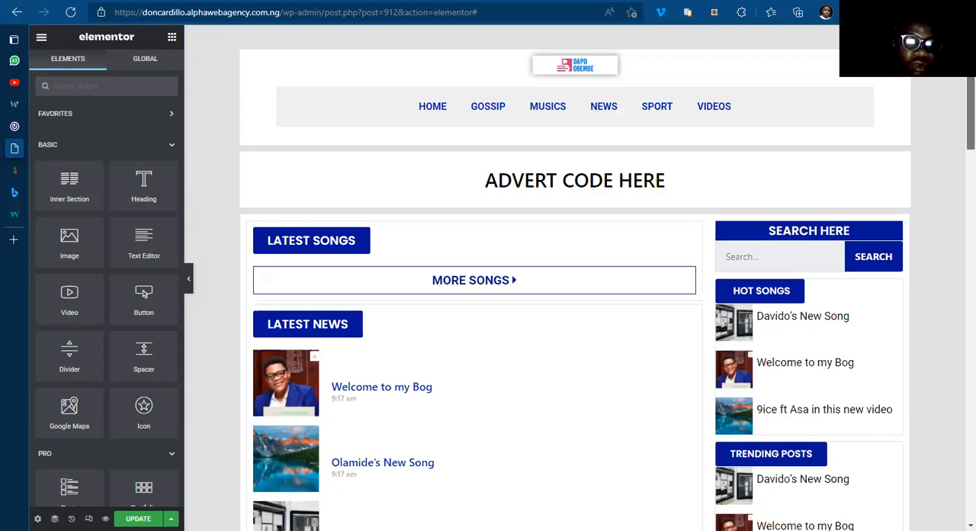
key(ctrl+s)
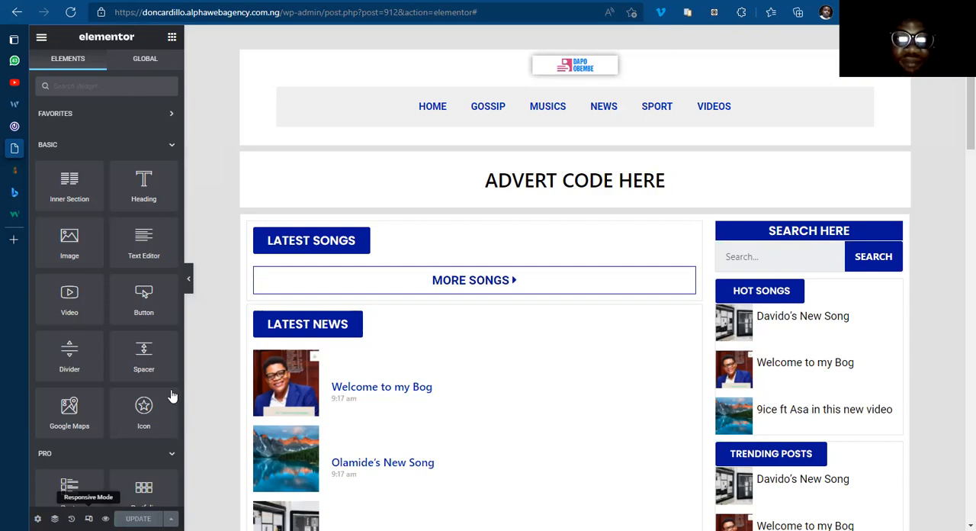
Step: Preview the template in responsive mode and examine how the post lists and sidebar are laid out at smaller screen widths
click(88, 517)
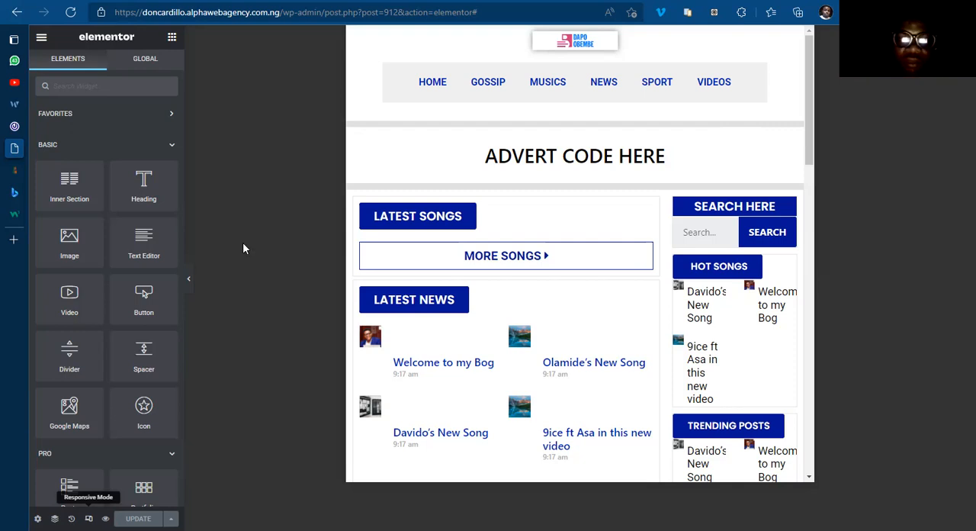
click(88, 517)
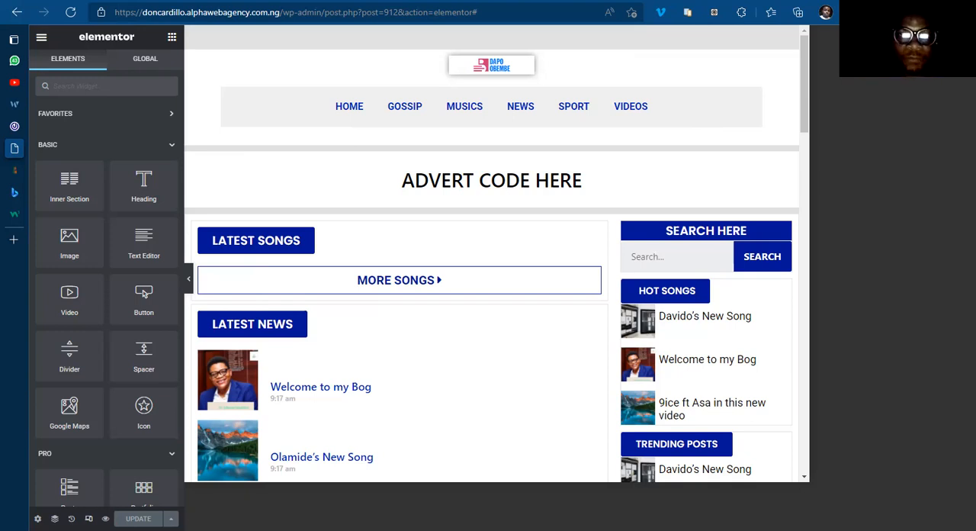
click(88, 519)
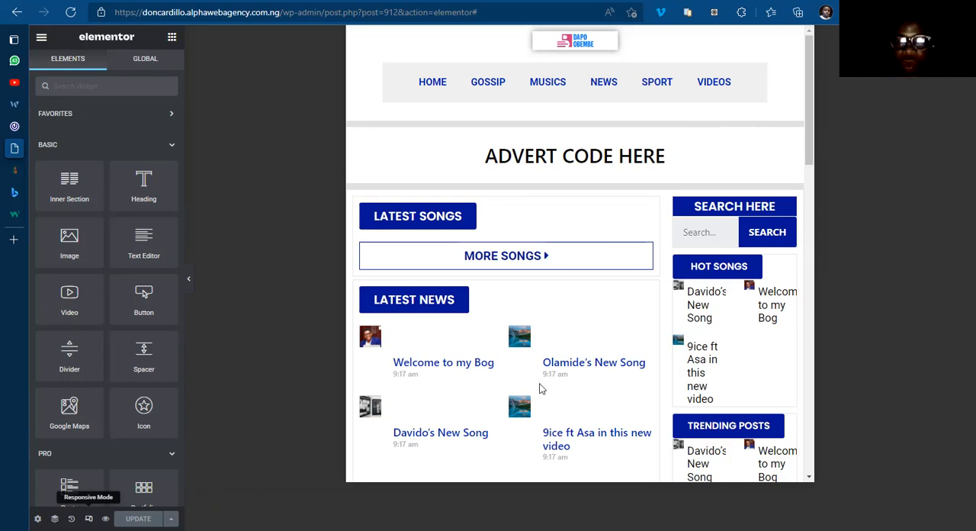
scroll(539, 389, down, 5)
scroll(561, 279, up, 5)
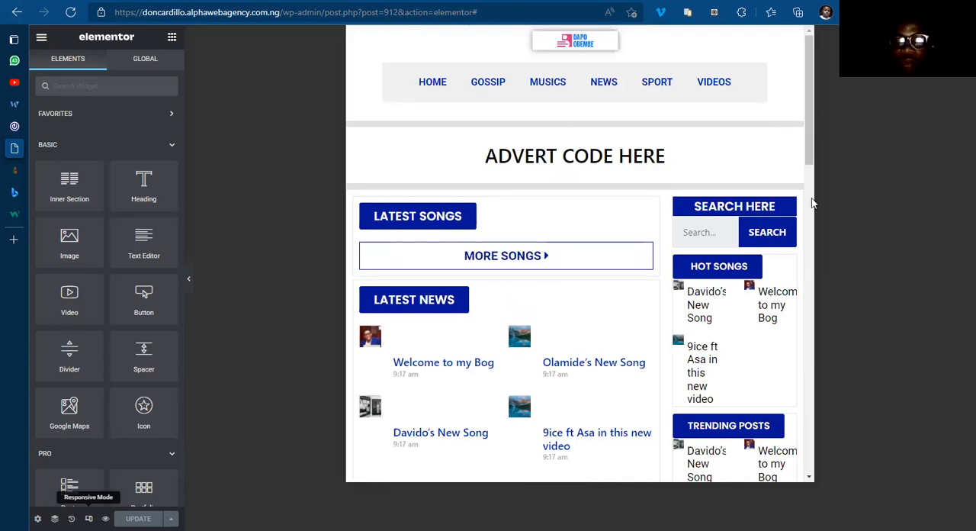
scroll(647, 272, down, 4)
scroll(599, 286, down, 2)
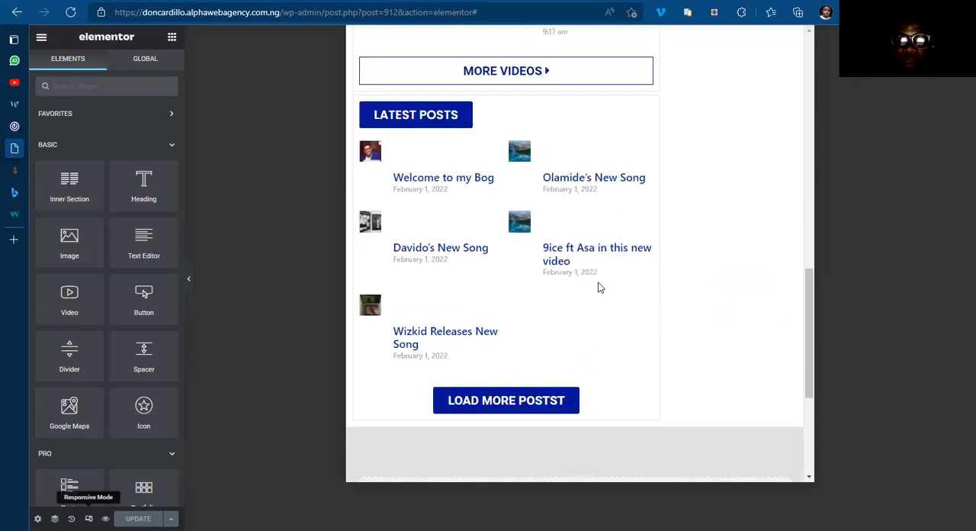
scroll(549, 284, up, 3)
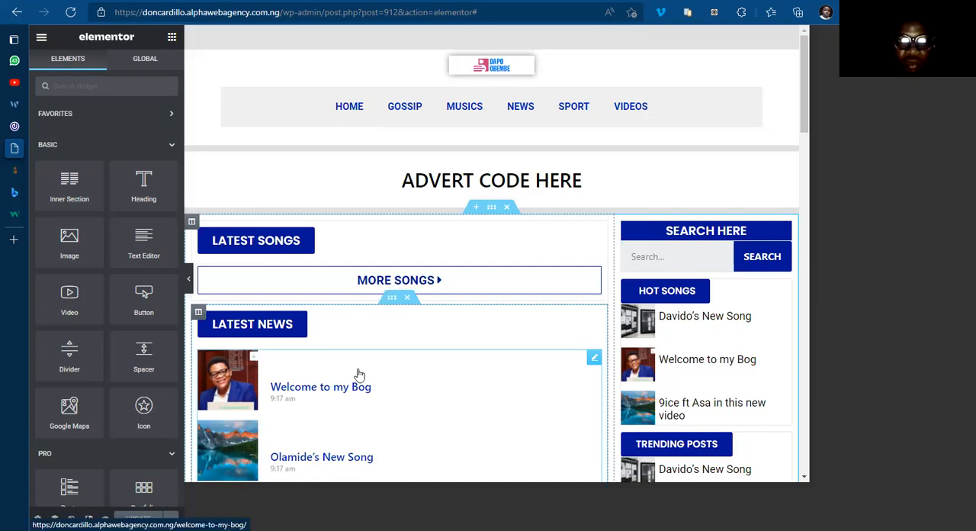
scroll(356, 375, down, 5)
scroll(356, 375, down, 3)
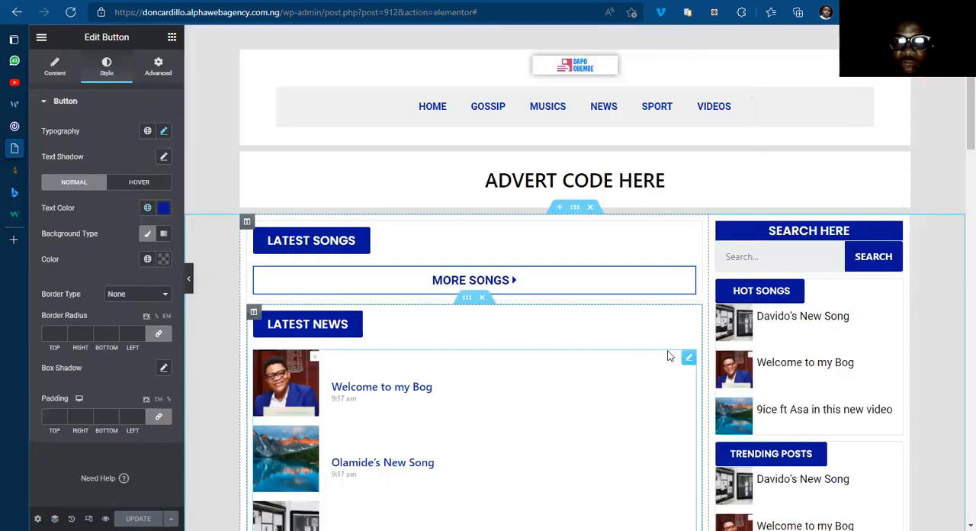
Step: Place a copy of the Latest News posts widget between the Latest Songs heading and the More Songs button
drag(625, 335, 374, 256)
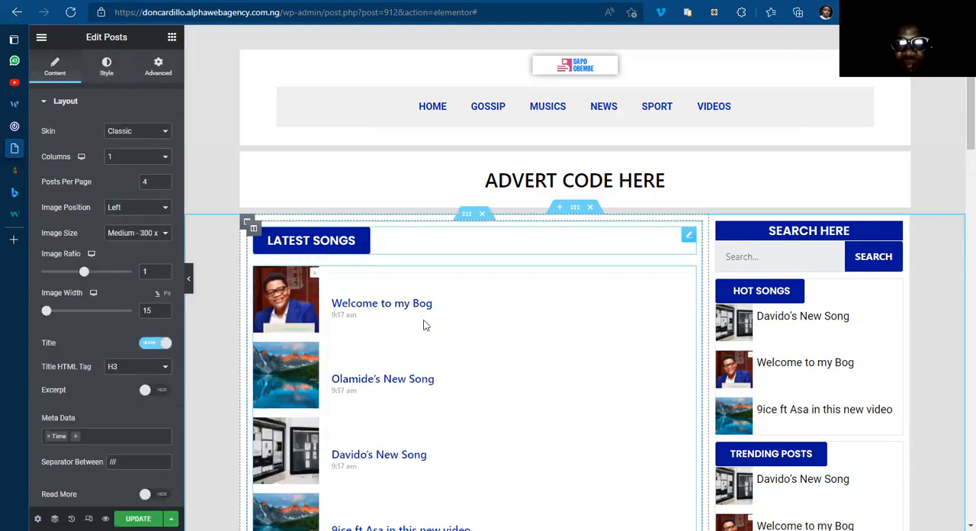
scroll(425, 354, down, 5)
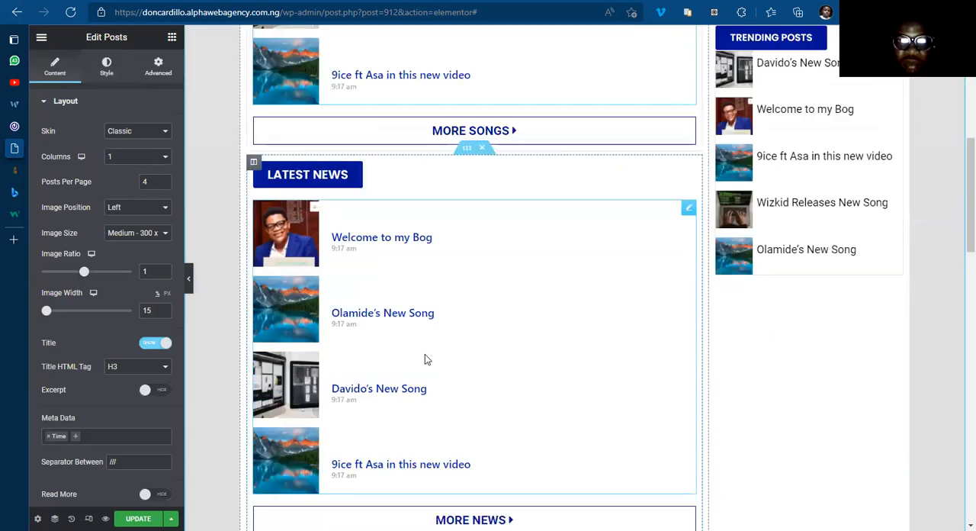
Step: Look over the page from the post lists to the footer and save the template
scroll(425, 355, down, 5)
scroll(425, 355, down, 5)
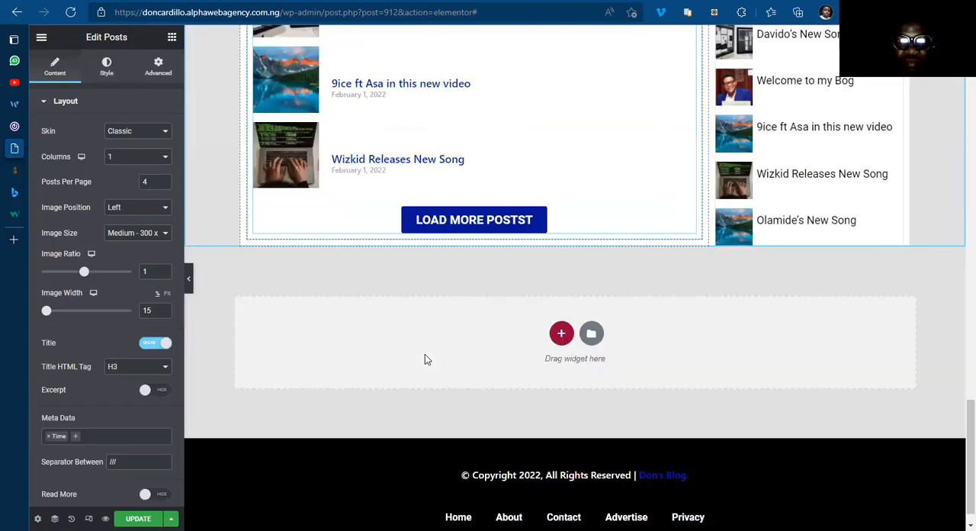
scroll(424, 355, up, 10)
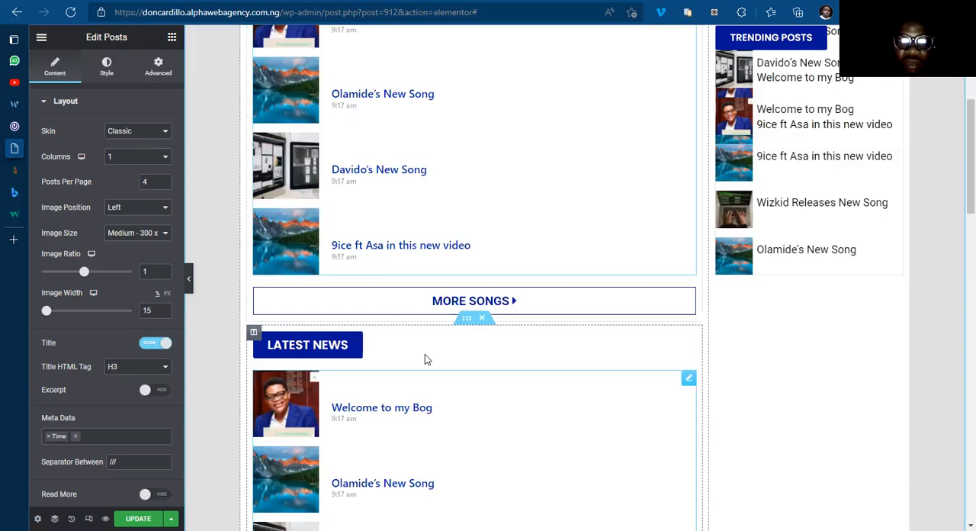
scroll(425, 356, up, 4)
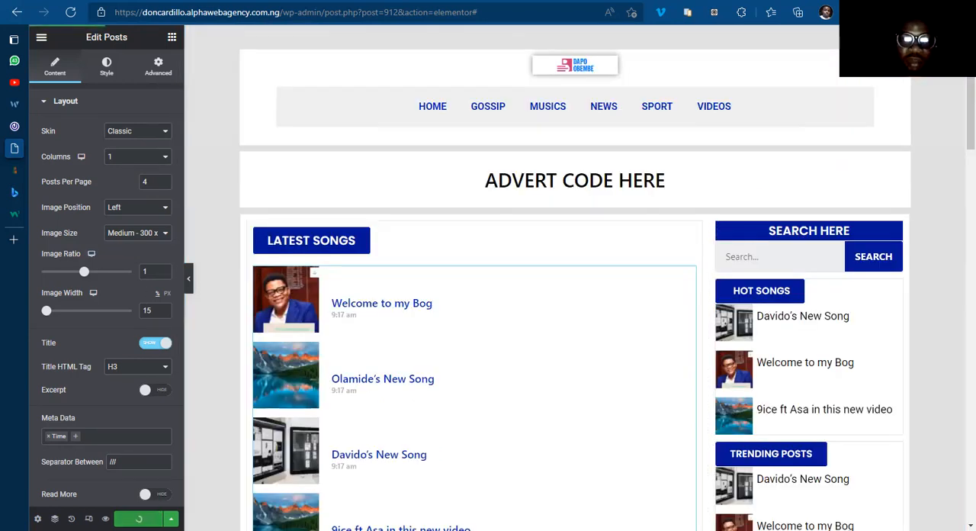
click(138, 519)
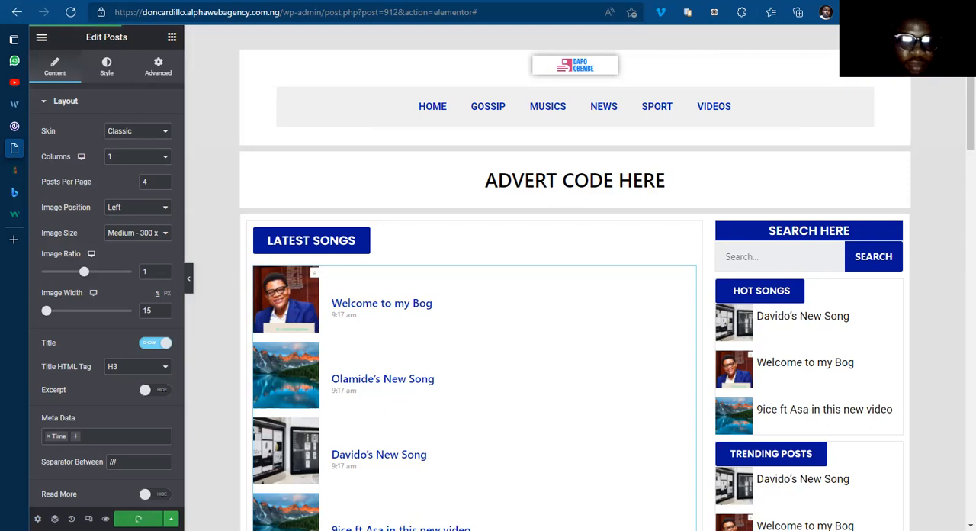
Step: Switch to the tablet view and set the Latest Songs posts widget to an image ratio of 1 and one column
click(92, 258)
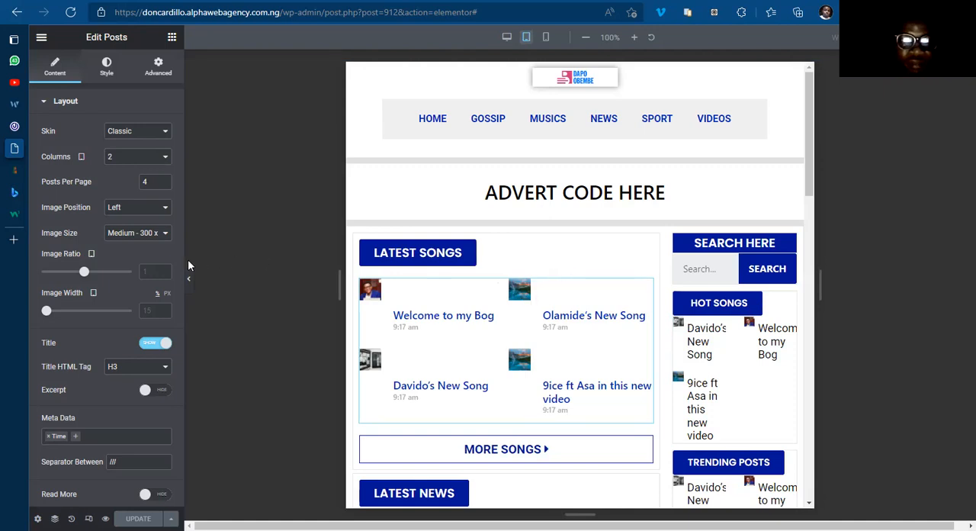
click(148, 271)
text(1)
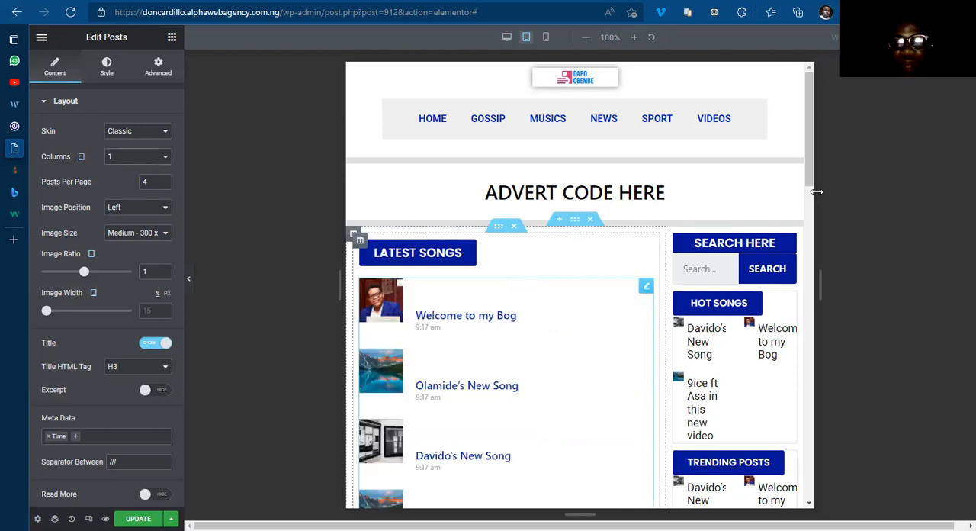
scroll(810, 218, down, 2)
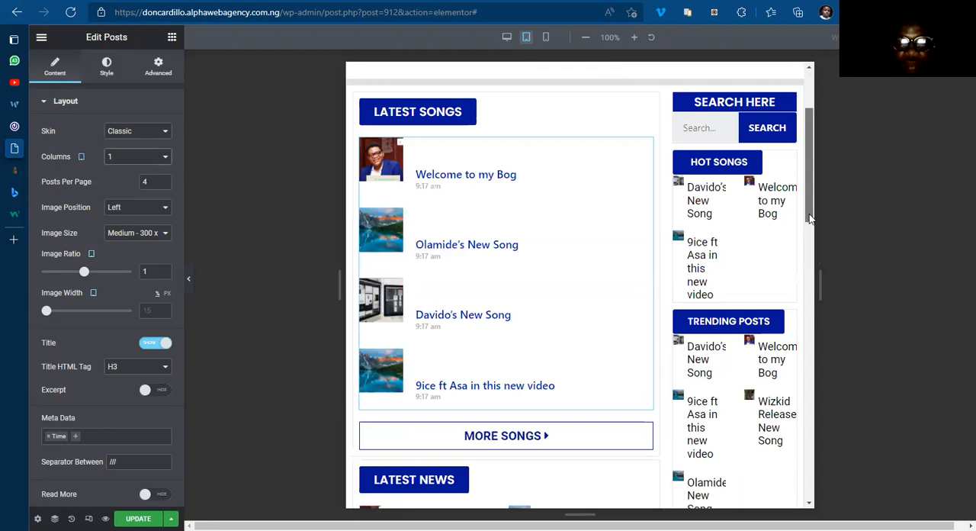
scroll(812, 206, down, 1)
scroll(810, 179, up, 3)
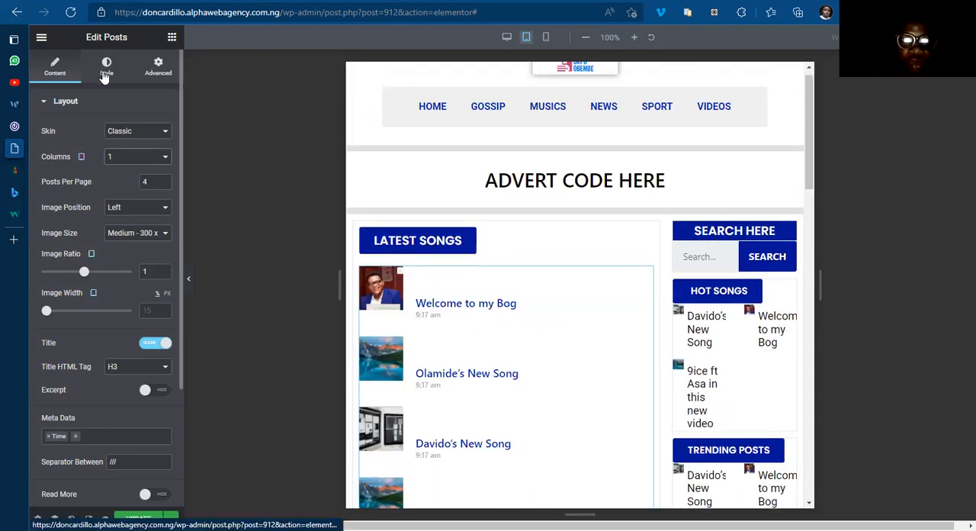
Step: Set the top content padding of the Latest Songs posts widget to 20 for tablet
click(106, 77)
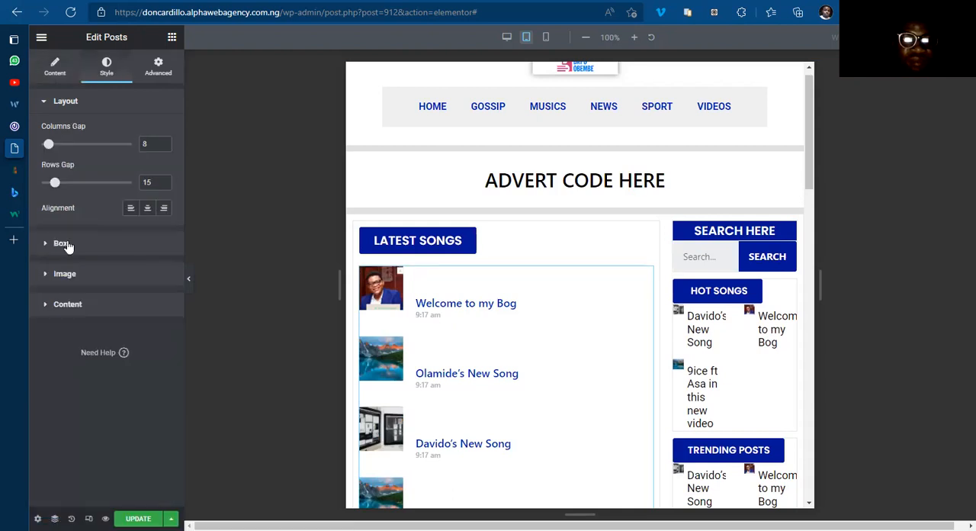
click(61, 247)
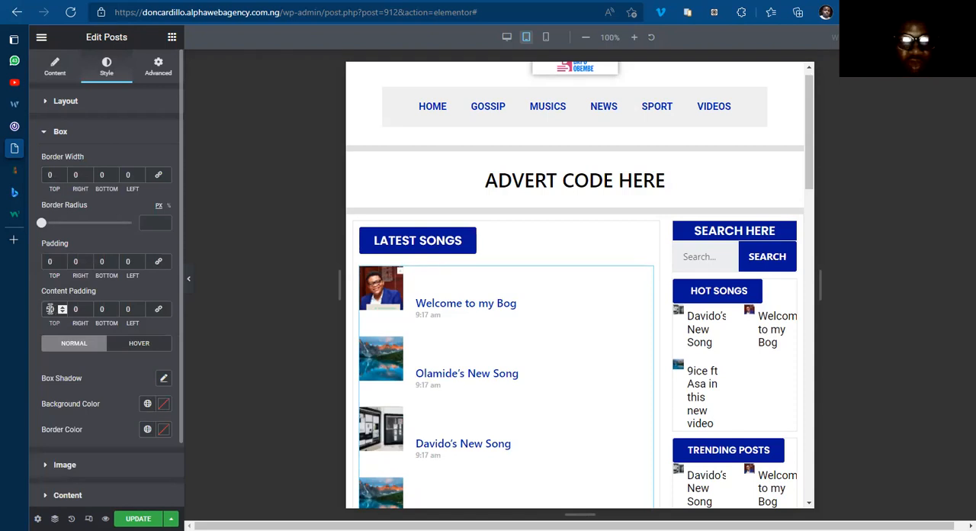
text(30)
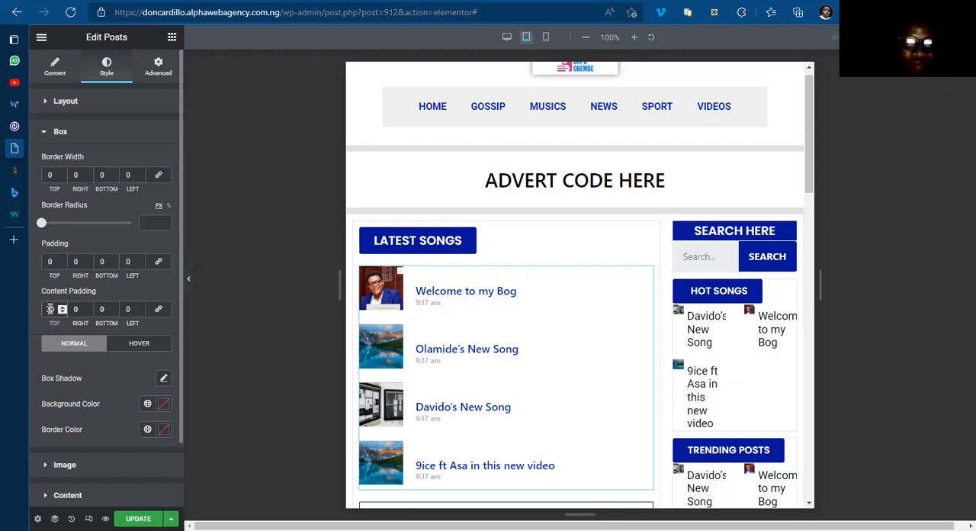
text(20)
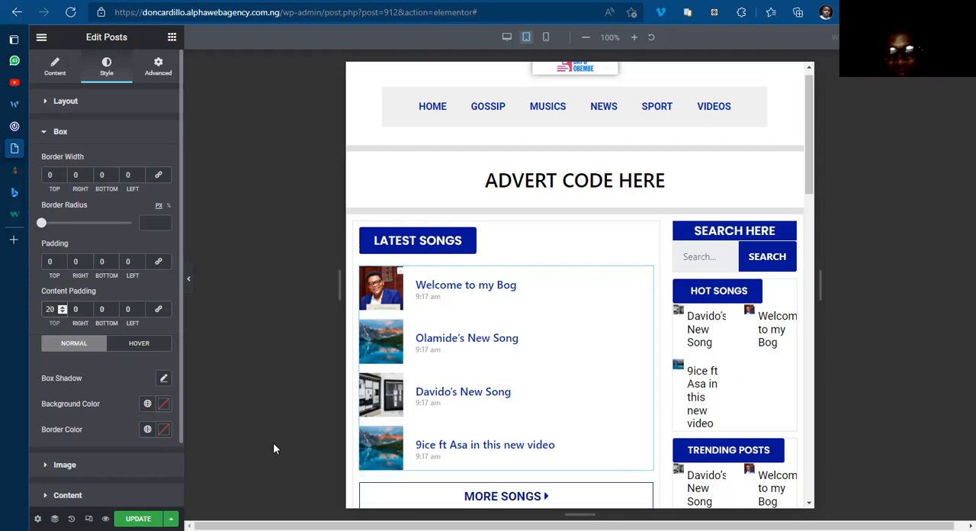
Step: Set the top content padding of the Latest News posts widget to 20 for tablet
scroll(518, 437, down, 1)
scroll(517, 437, down, 5)
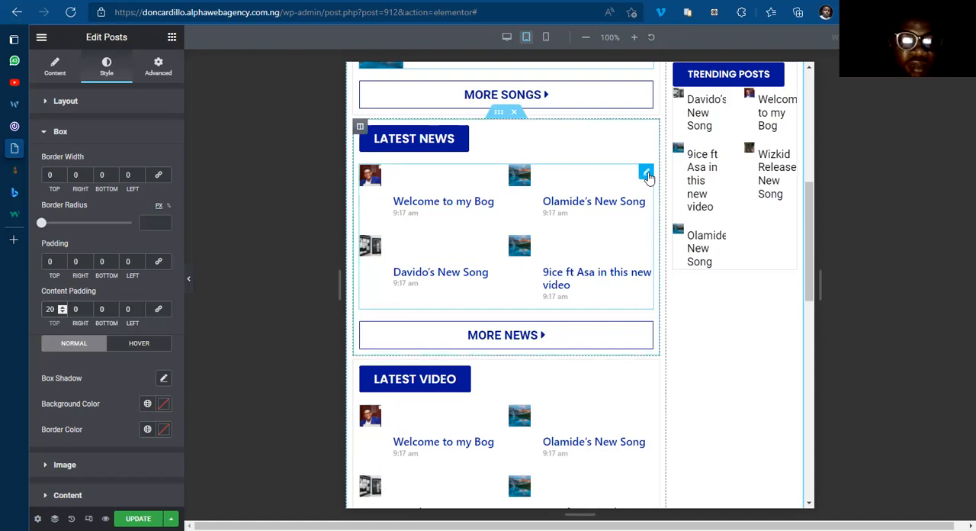
click(647, 176)
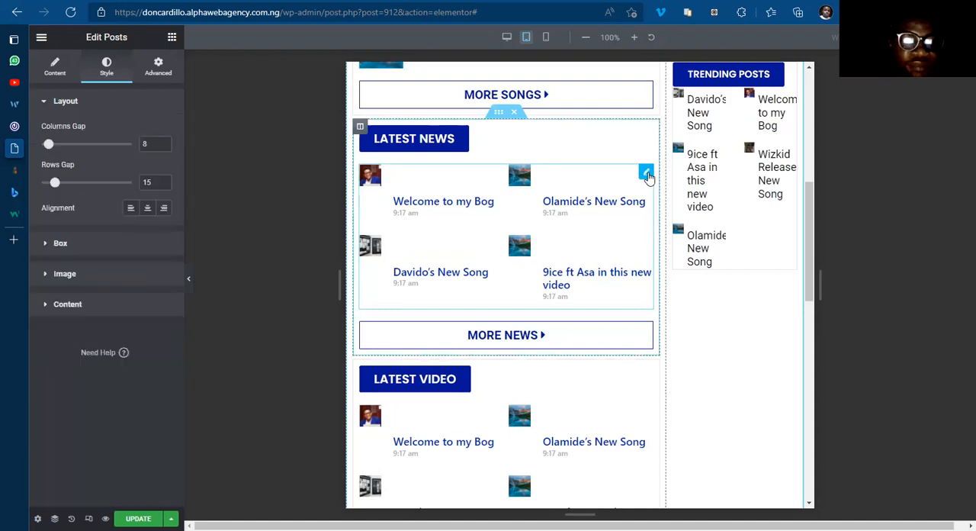
click(61, 244)
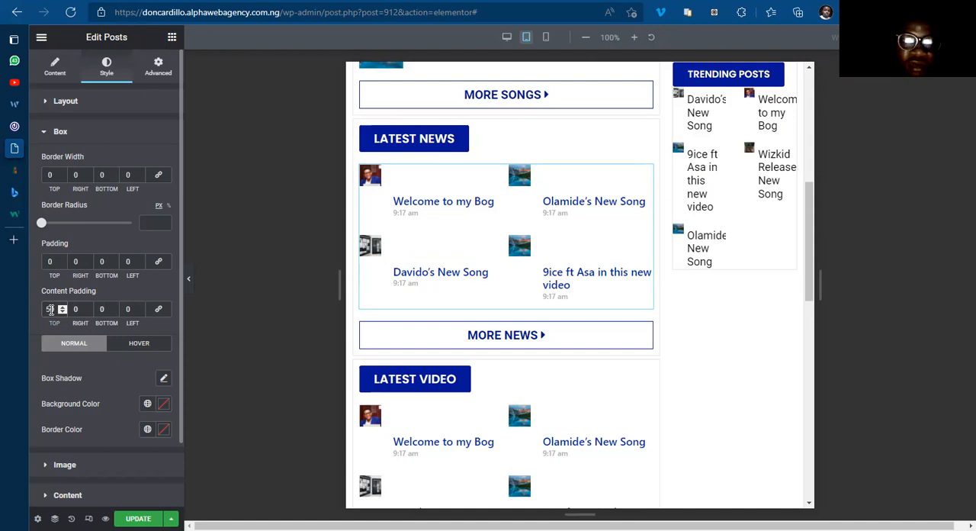
key(Down)
key(Down)
key(Down)
key(Down)
key(Down)
key(Down)
key(Down)
key(Down)
key(Down)
key(Down)
key(Down)
key(Down)
key(Down)
key(Down)
key(Down)
key(Down)
key(Down)
key(Down)
key(Down)
key(Down)
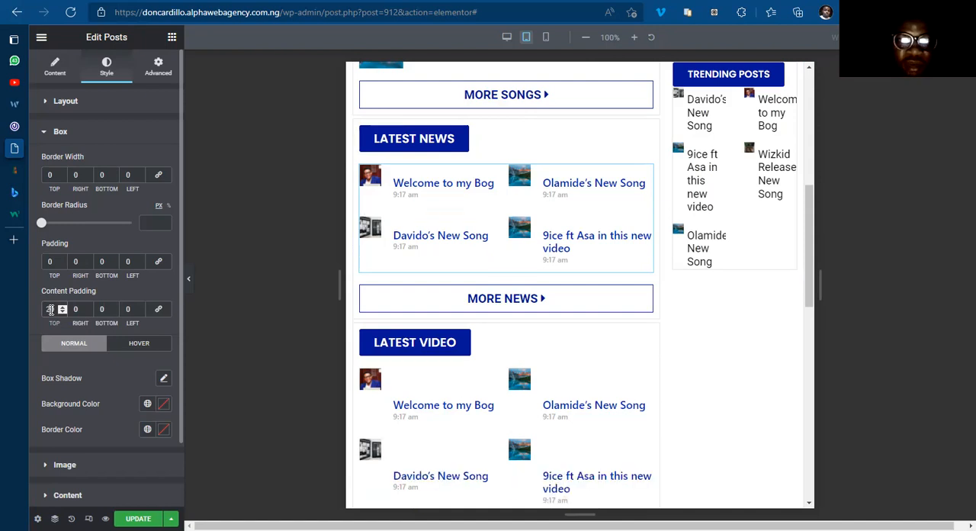
Step: Set the Latest News posts widget to one column on tablet
click(55, 68)
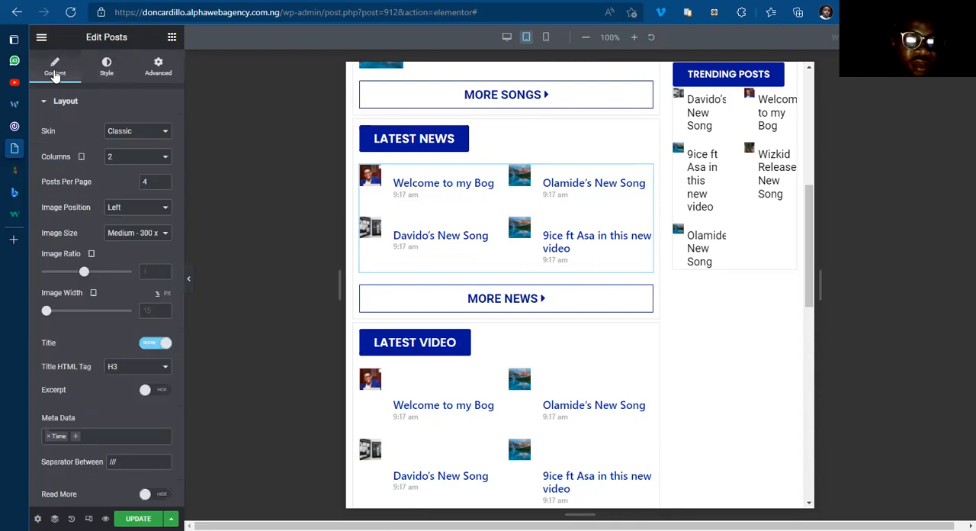
click(123, 160)
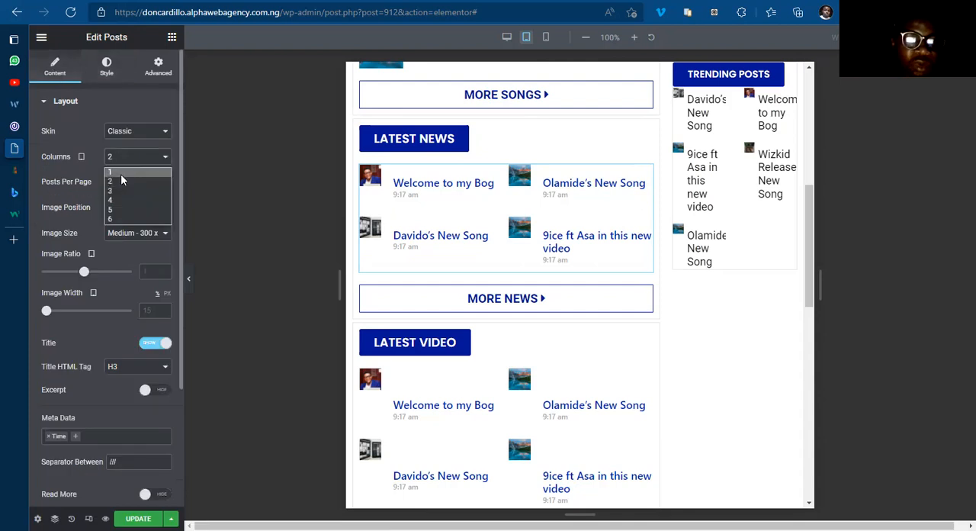
click(120, 172)
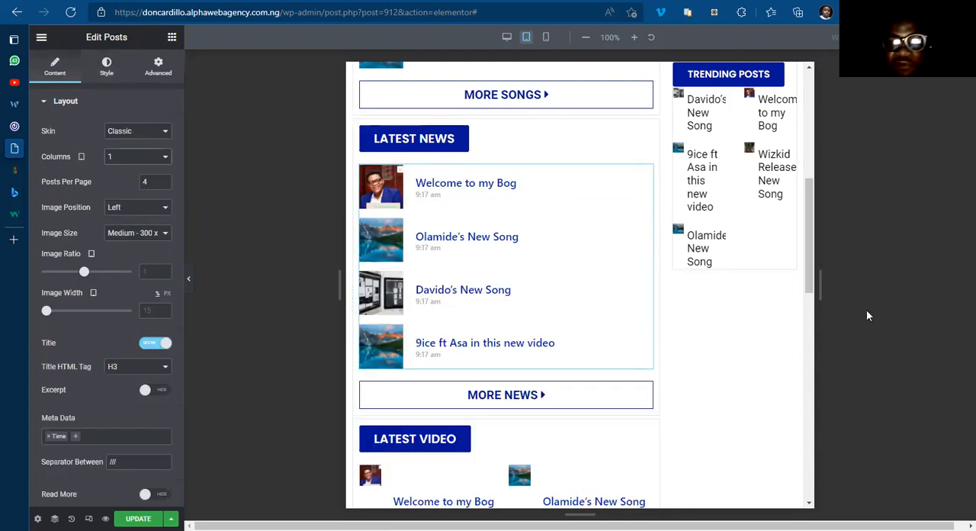
scroll(808, 228, up, 3)
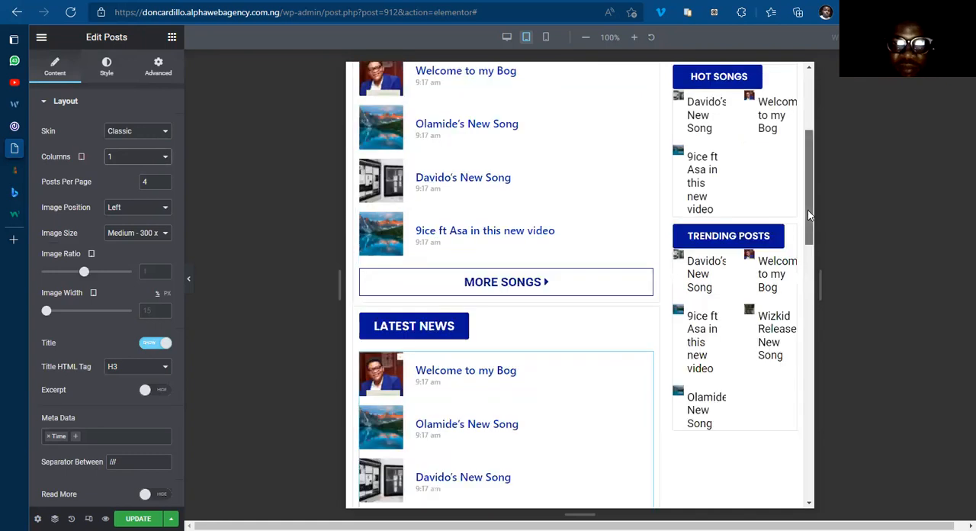
Step: Set the Latest Video posts widget to one column with a top content padding of 20 on tablet
scroll(819, 320, down, 5)
scroll(629, 227, down, 2)
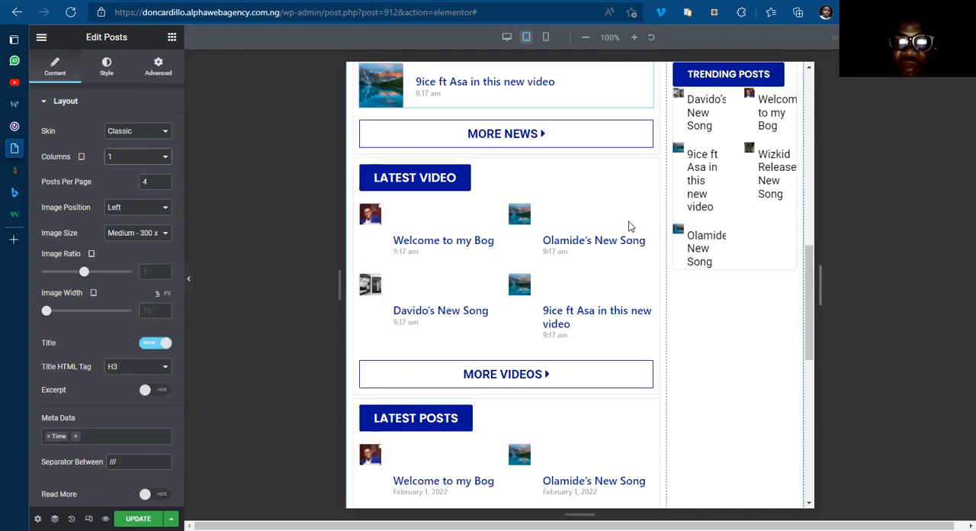
click(646, 213)
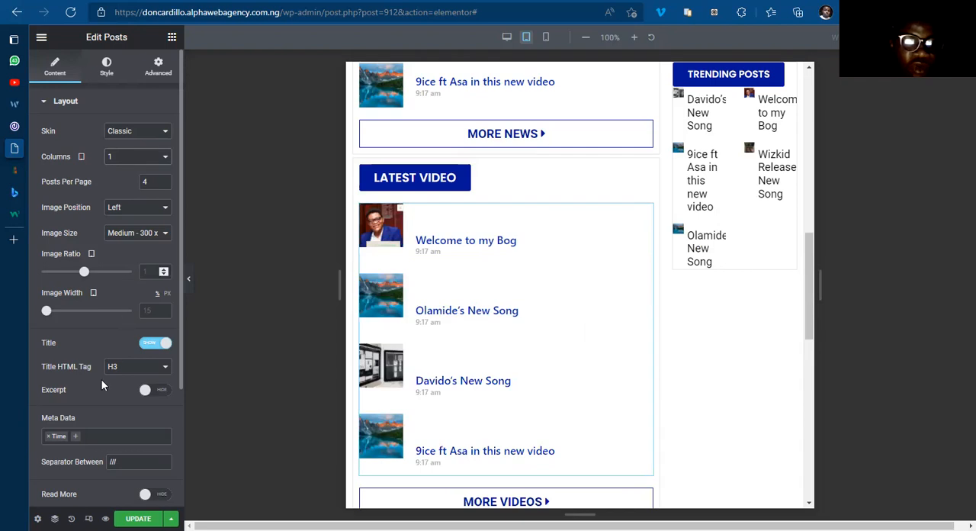
click(107, 70)
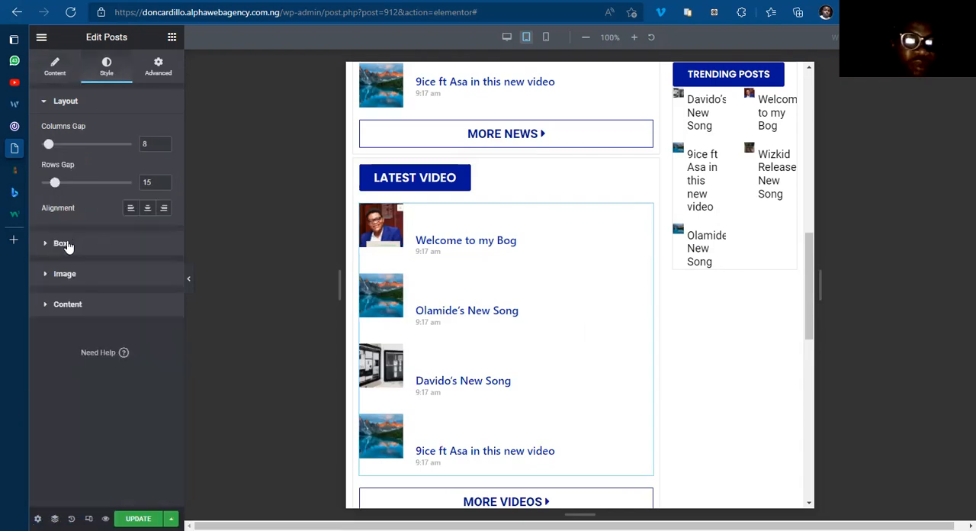
click(61, 243)
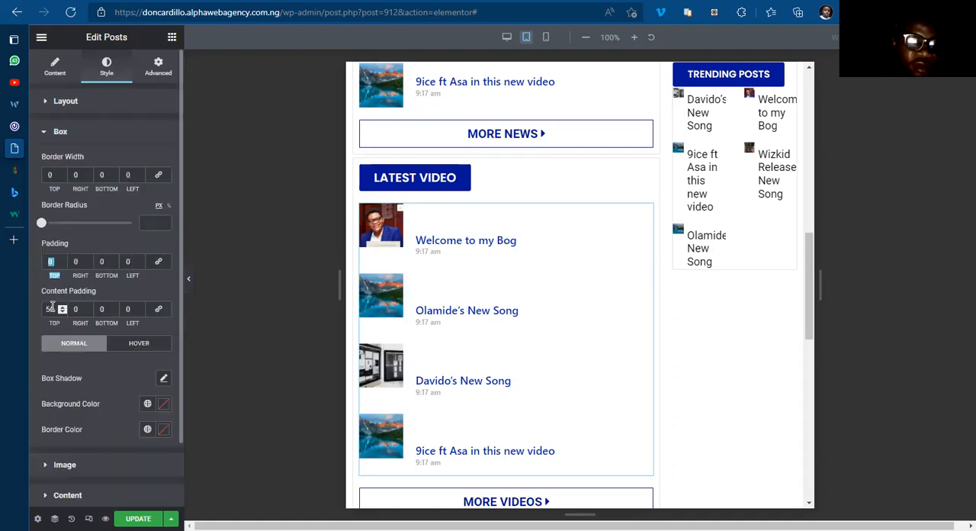
click(53, 308)
key(BackSpace)
text(2)
Step: Set the Latest Posts widget's top content padding to 20 and its columns to 1 for tablet
scroll(576, 366, down, 5)
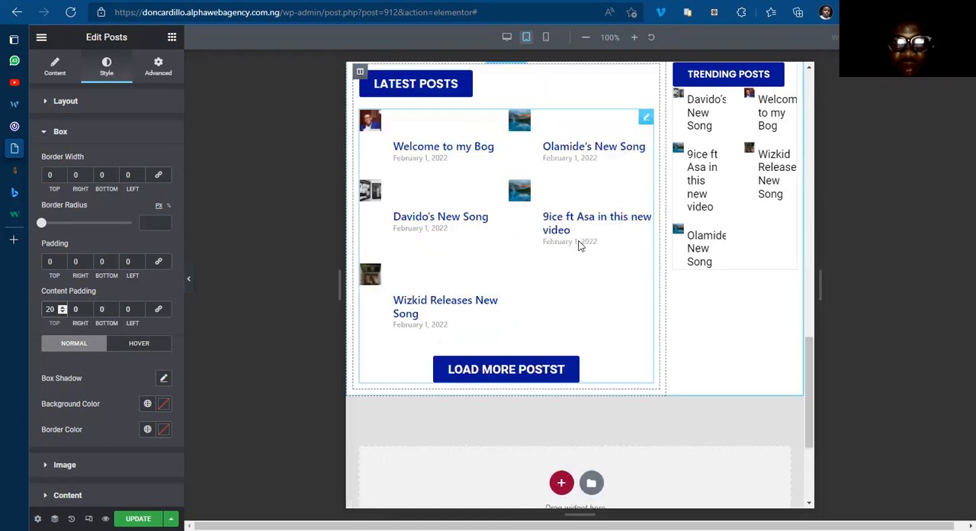
click(645, 113)
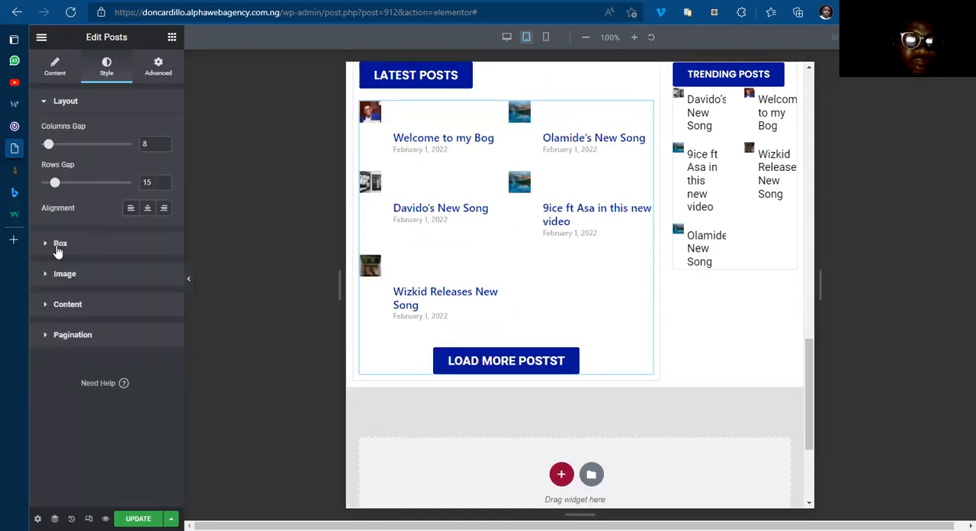
click(58, 243)
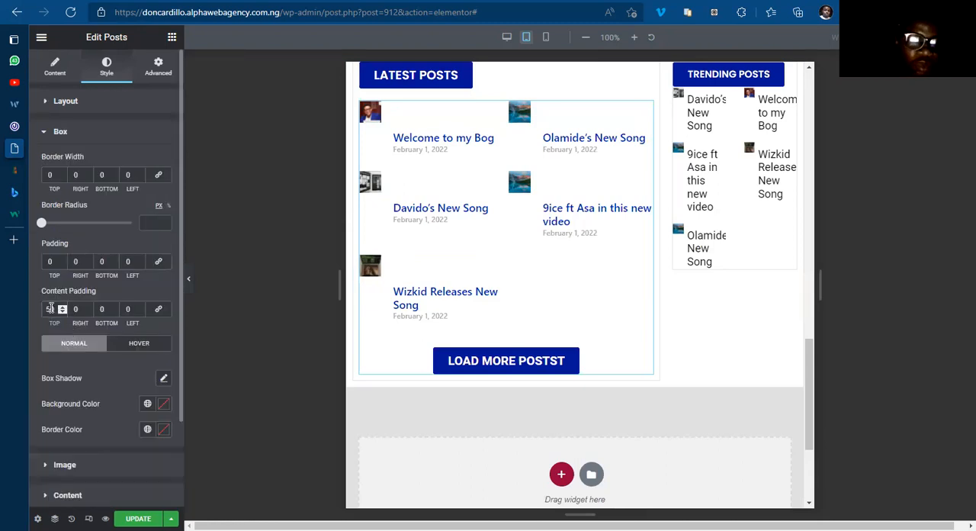
key(BackSpace)
text(2)
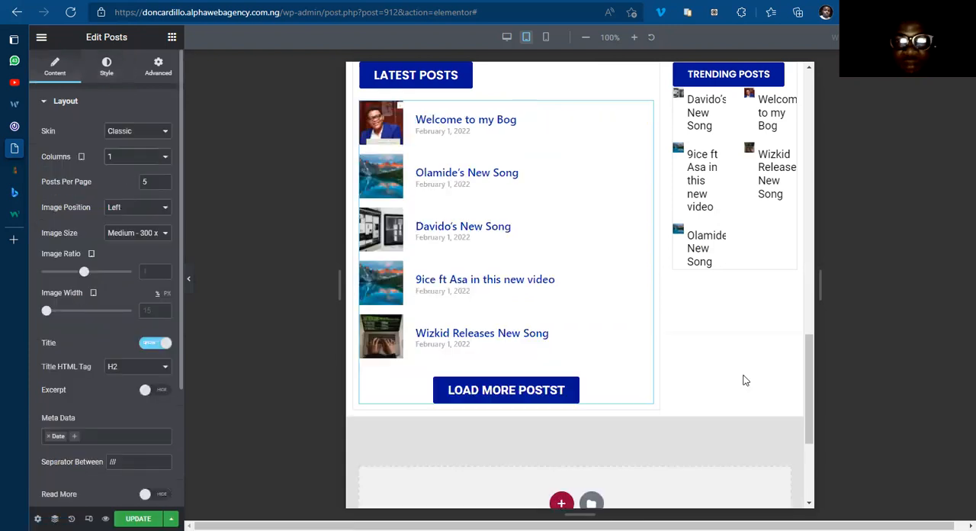
Step: Set the Hot Songs posts widget in the sidebar to one column on tablet
drag(811, 334, 811, 76)
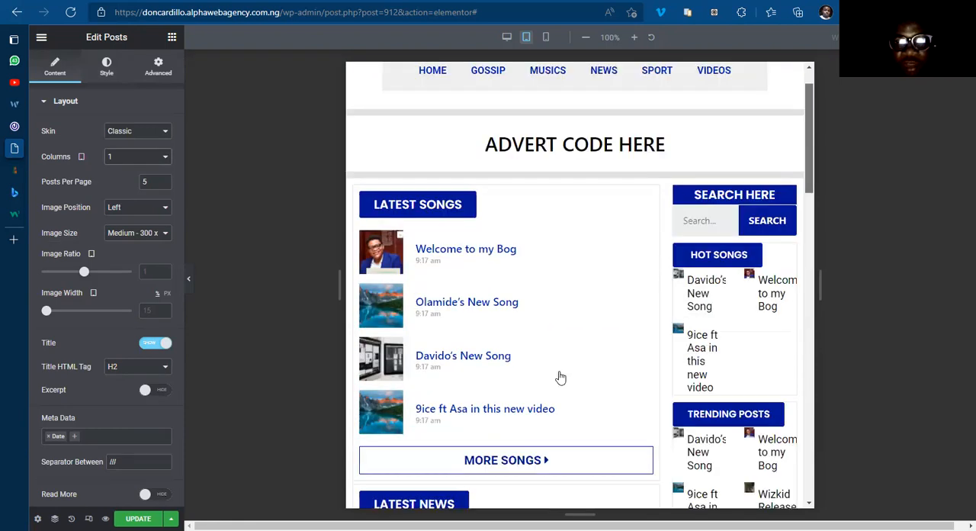
scroll(557, 376, down, 1)
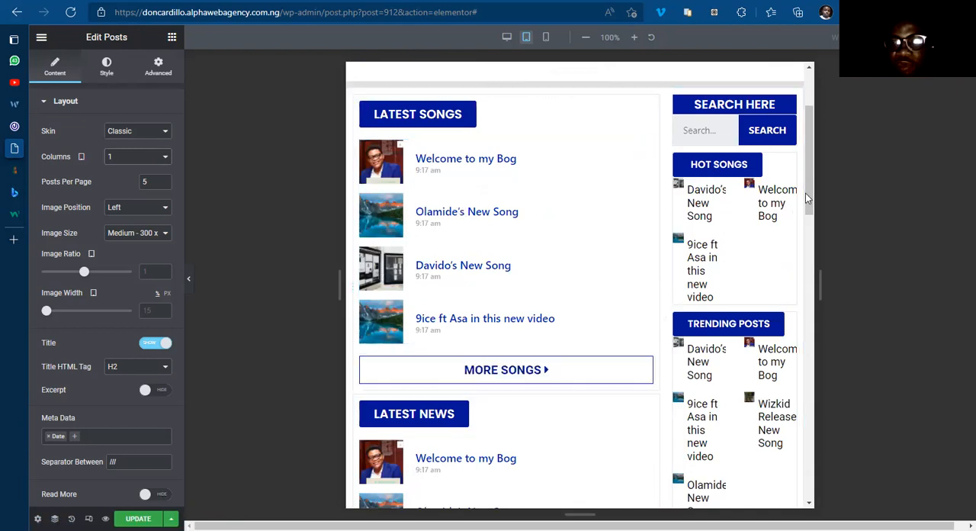
scroll(813, 170, up, 1)
scroll(791, 276, up, 1)
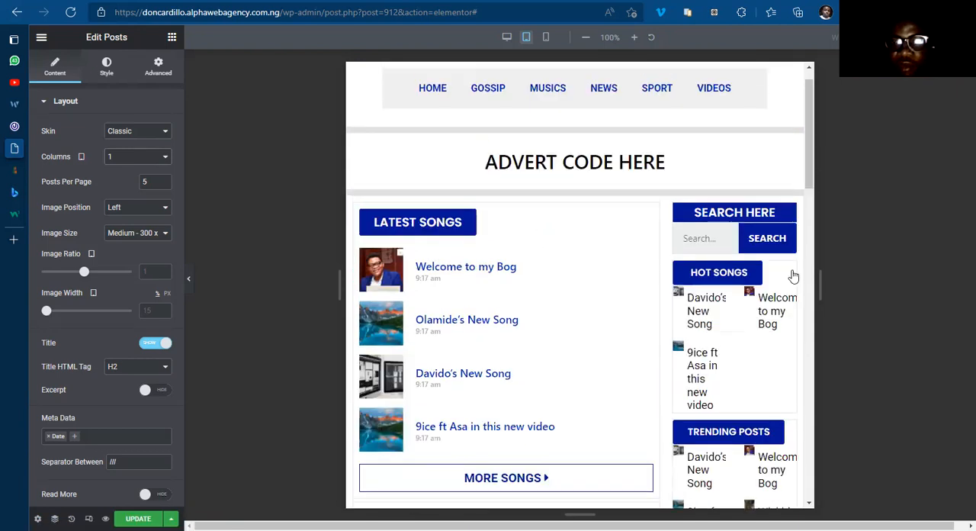
click(790, 272)
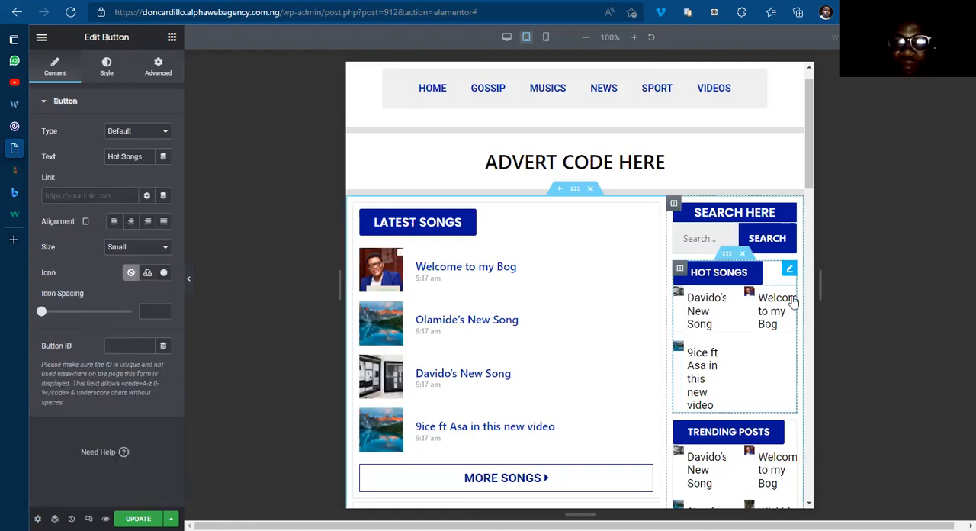
click(790, 297)
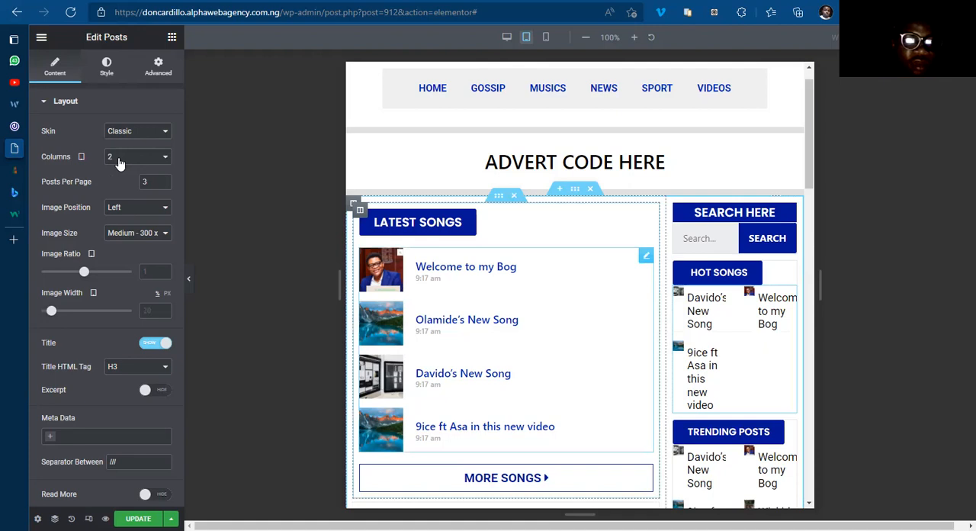
click(118, 164)
click(118, 173)
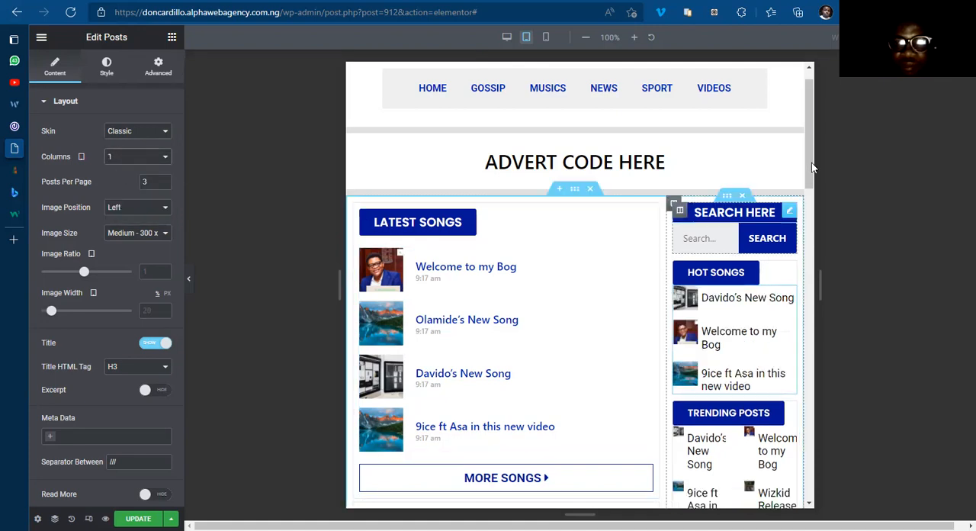
scroll(813, 206, down, 3)
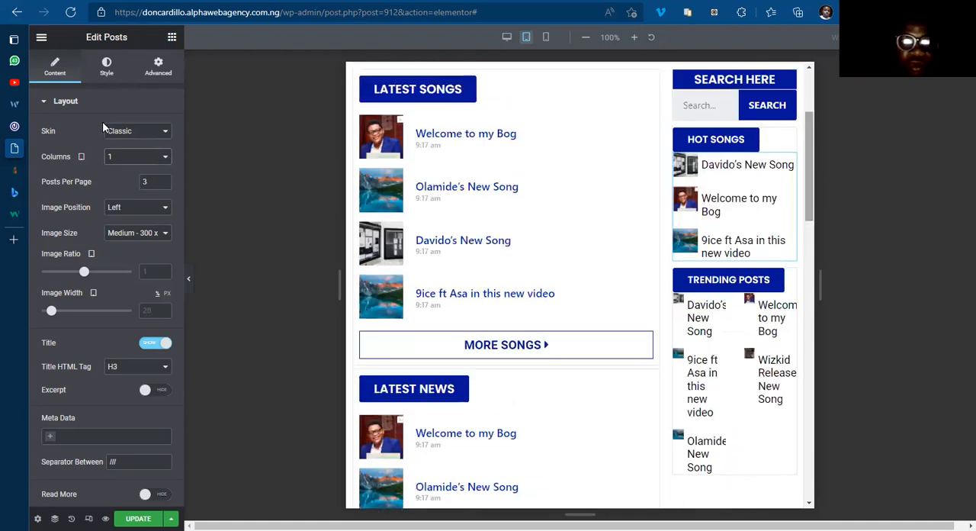
Step: Reduce the rows gap of the sidebar's Hot Songs posts widget to 10
click(107, 67)
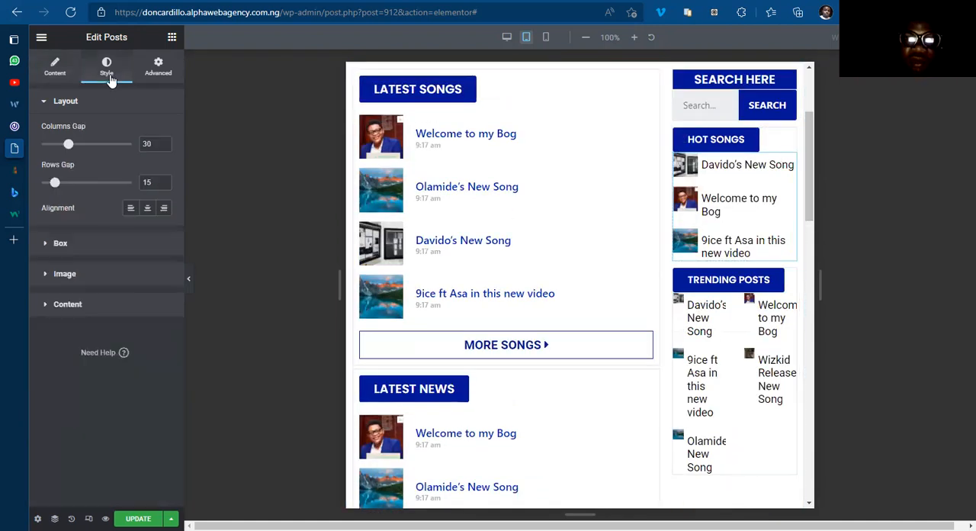
click(163, 186)
click(163, 186)
click(163, 186)
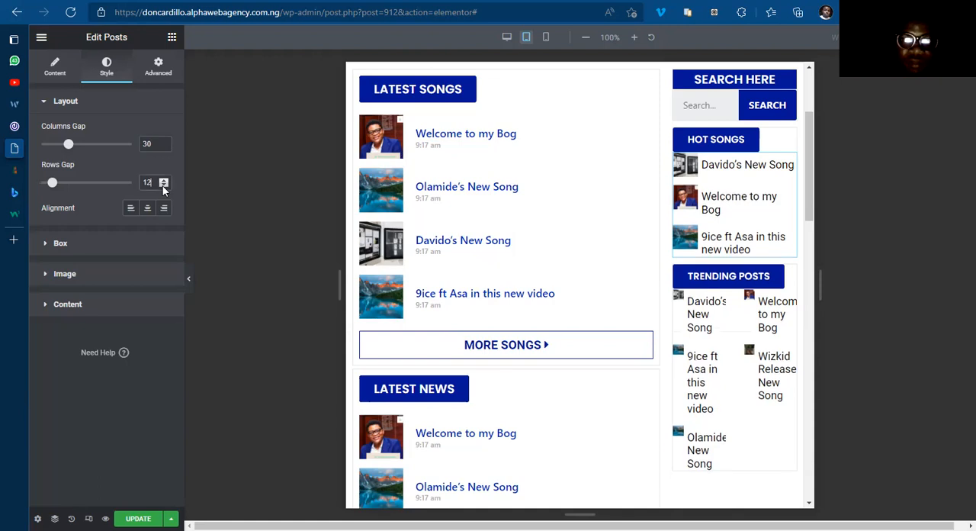
click(163, 186)
click(163, 186)
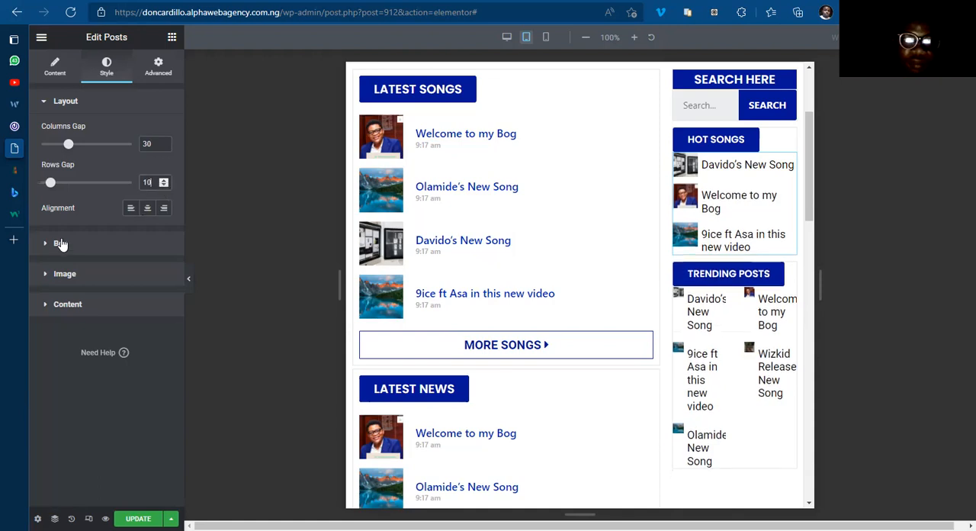
Step: Set the Hot Songs posts widget's top content padding to 5 and its image width to 30% for tablet
click(61, 243)
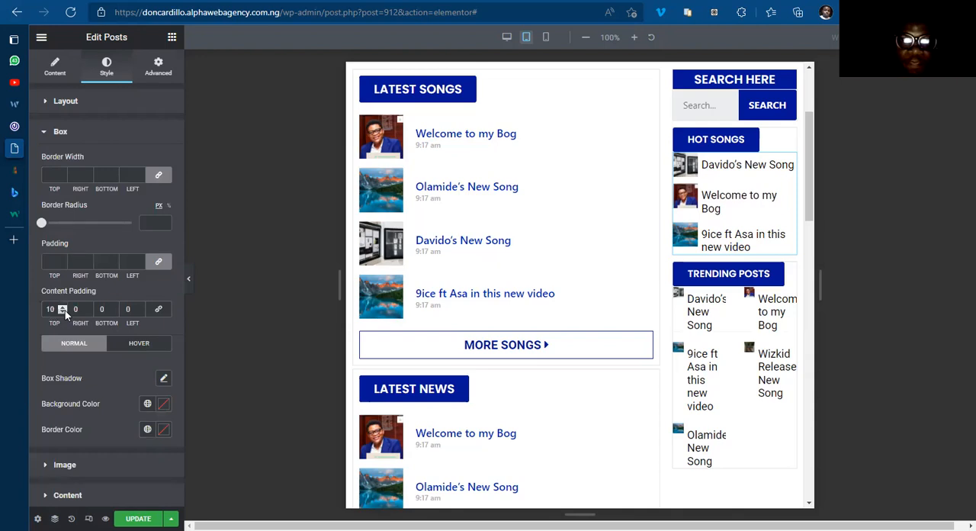
click(63, 312)
click(64, 312)
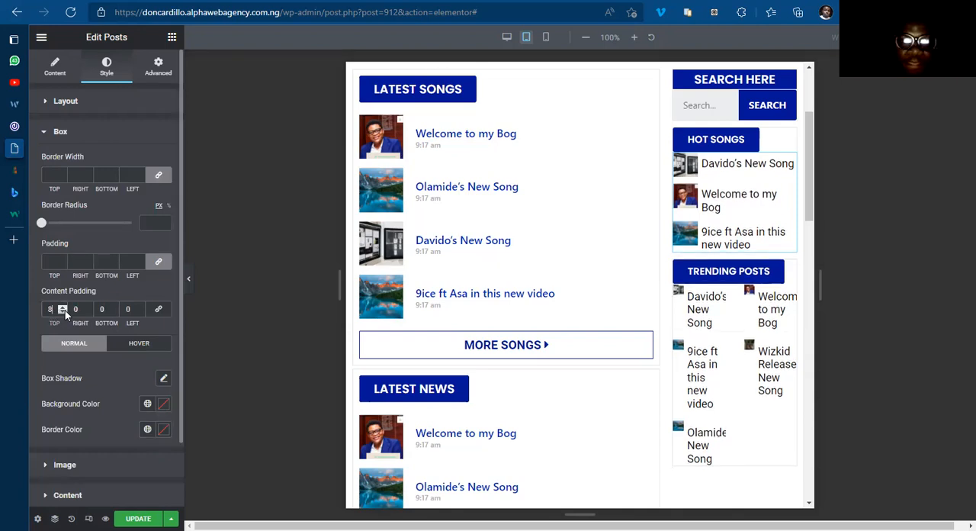
click(64, 312)
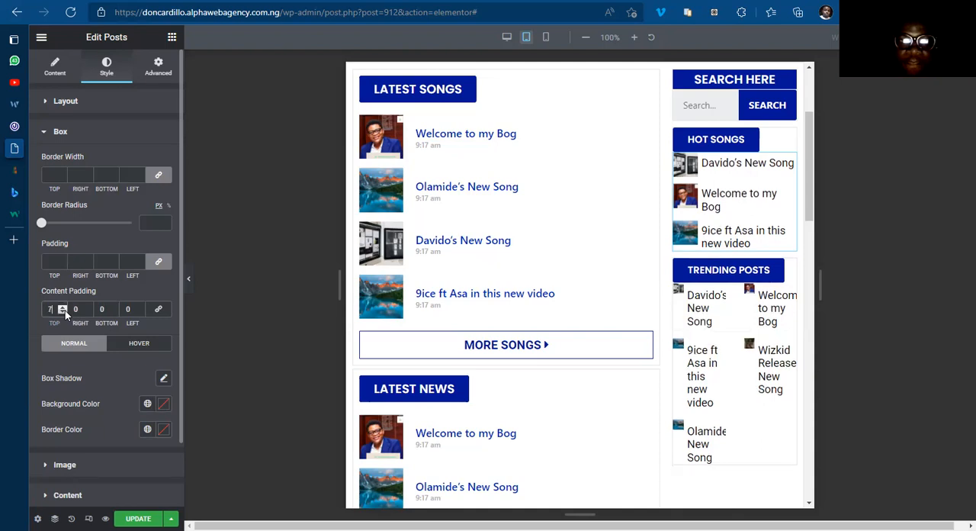
click(64, 312)
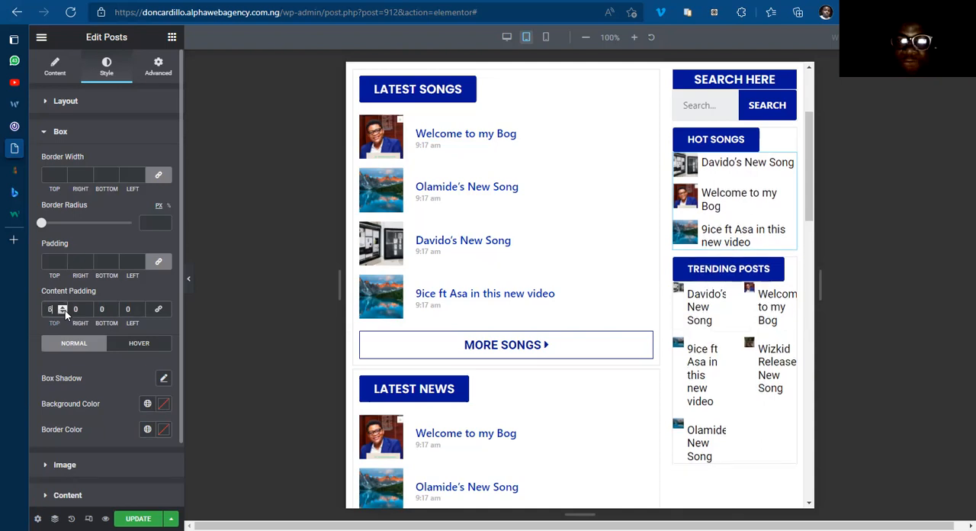
click(65, 312)
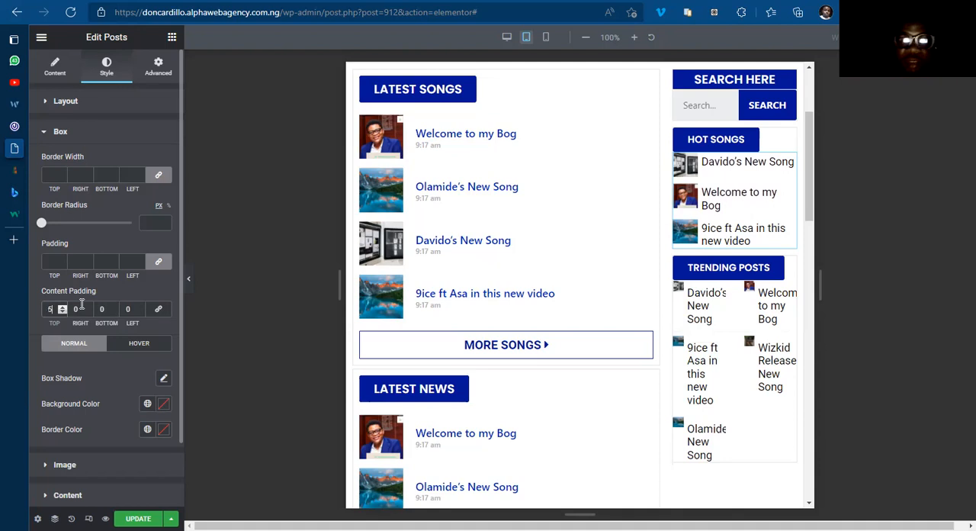
click(55, 68)
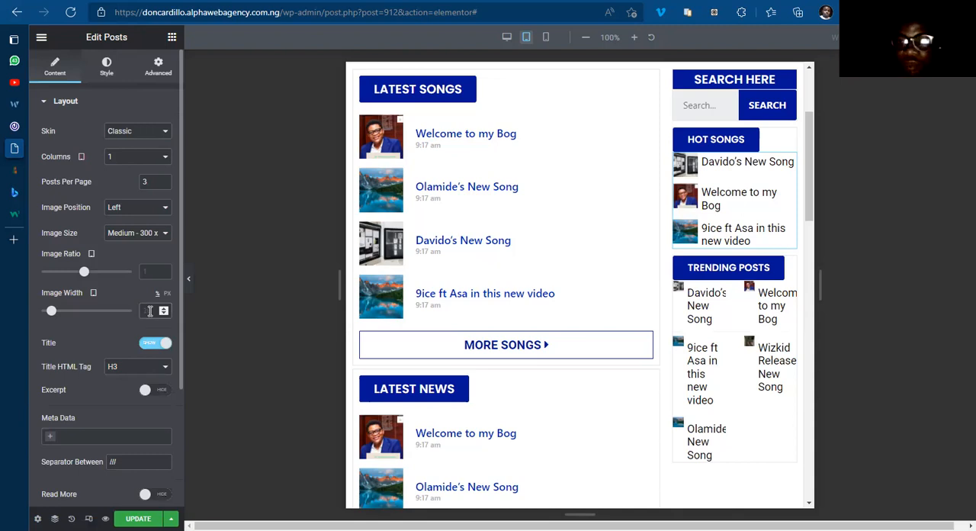
text(30)
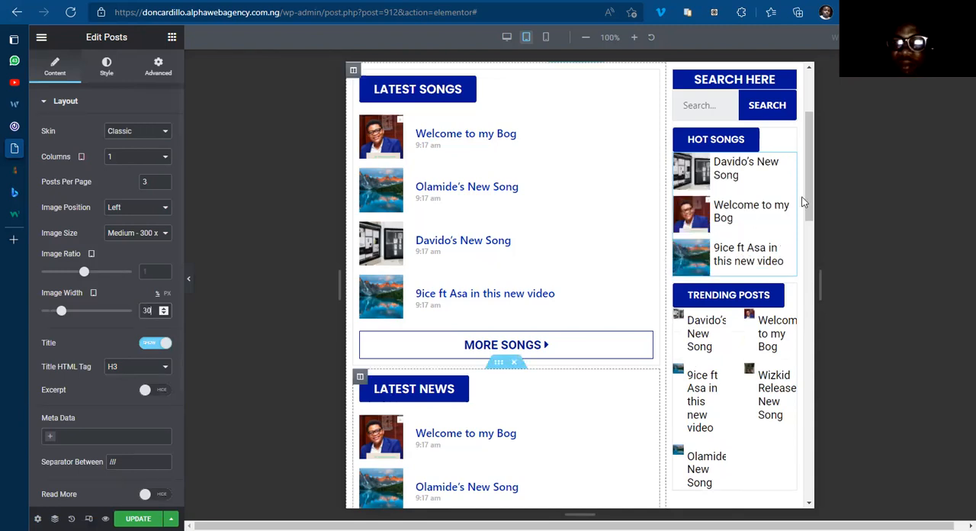
Step: Set the tablet column widths to 40% for the sidebar column and 60% for the main posts column
scroll(810, 166, up, 2)
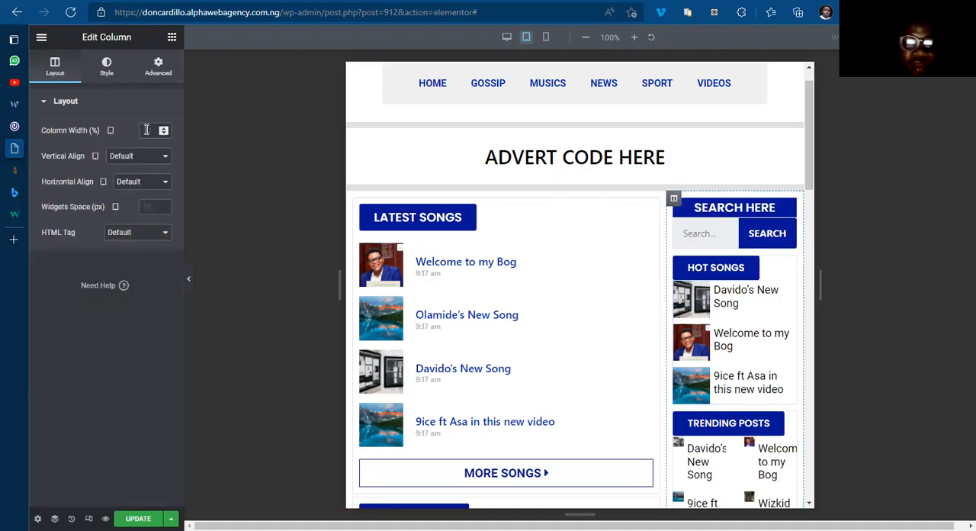
text(40)
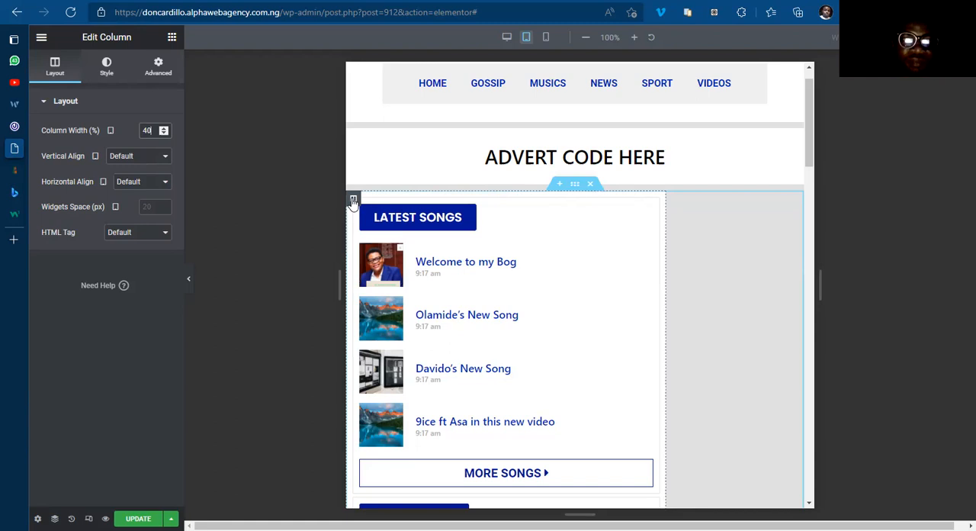
click(353, 201)
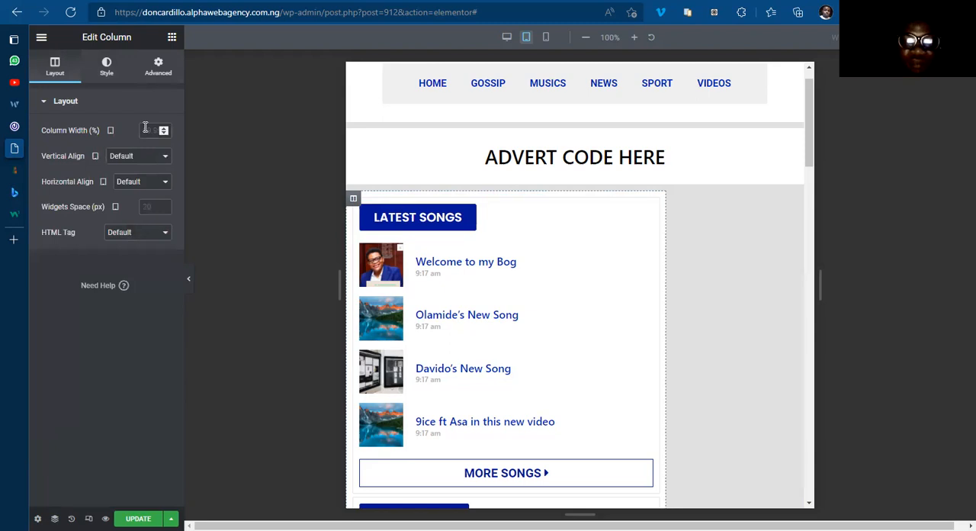
text(60)
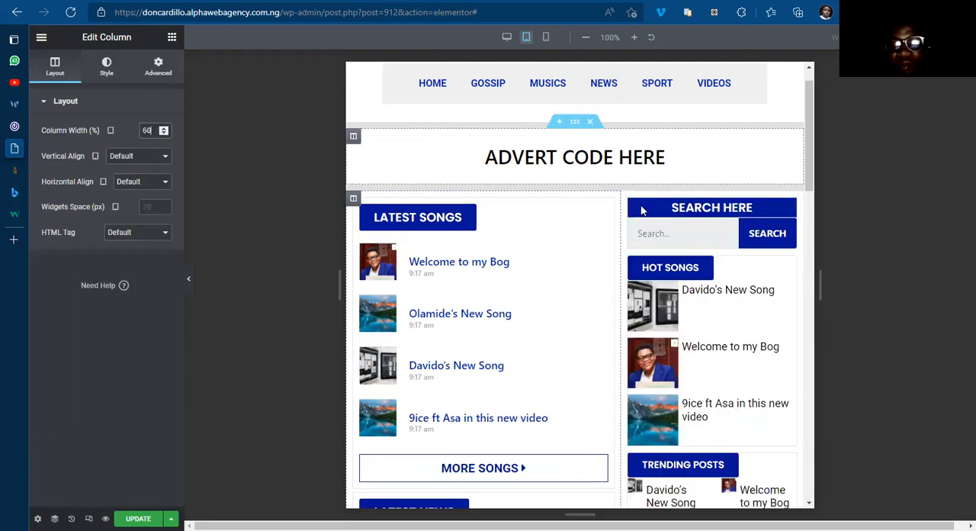
Step: Set the Trending Posts widget in the sidebar to one column with a 30% image width on tablet
drag(813, 209, 822, 296)
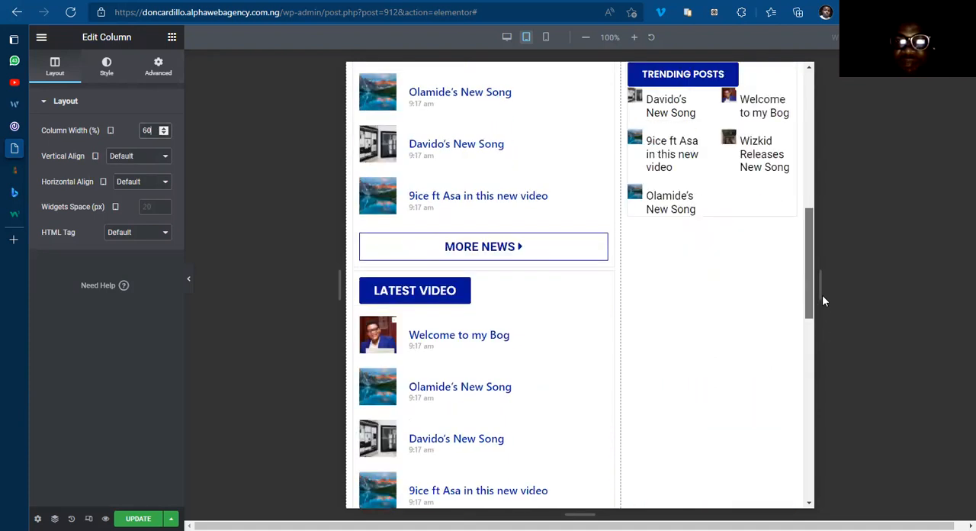
drag(822, 247, 819, 211)
scroll(797, 355, up, 2)
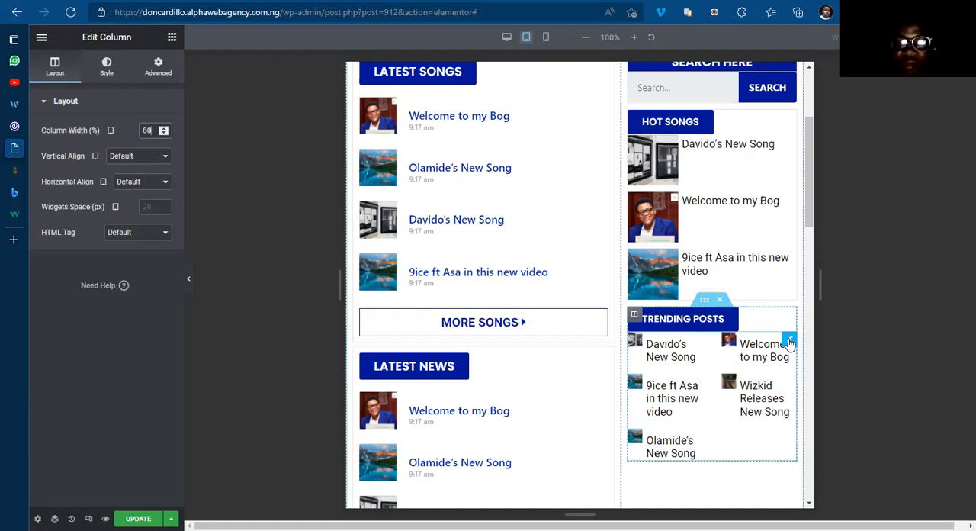
click(790, 342)
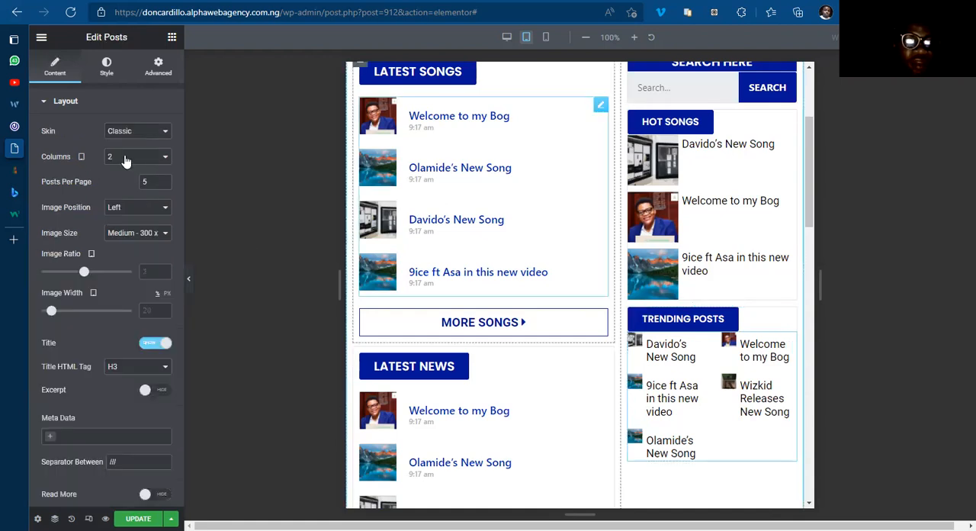
click(148, 307)
text(30)
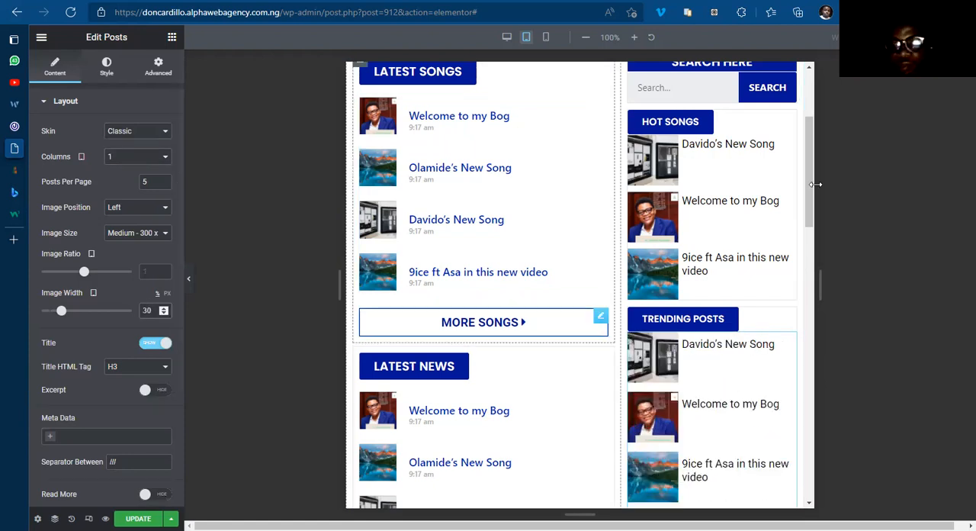
Step: Review the upper part of the tablet layout and switch the responsive preview to mobile
drag(812, 194, 791, 126)
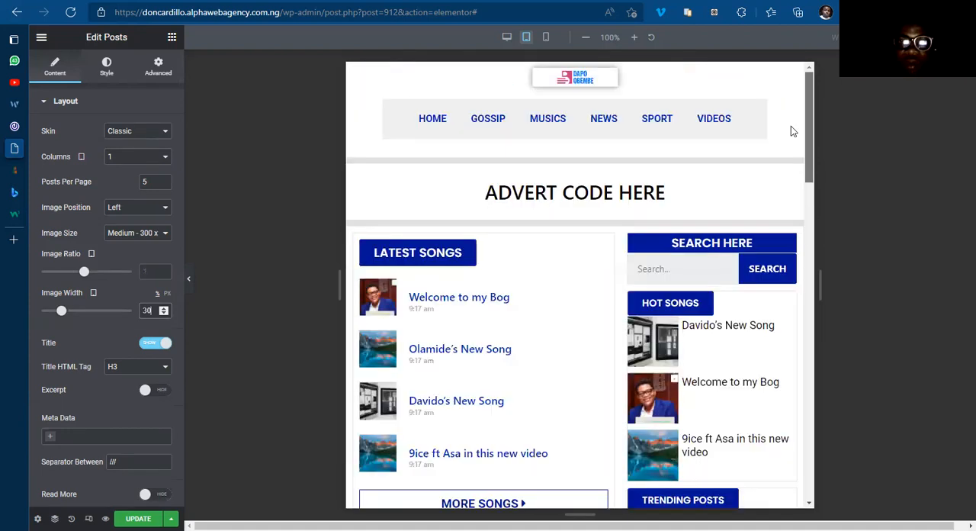
click(546, 38)
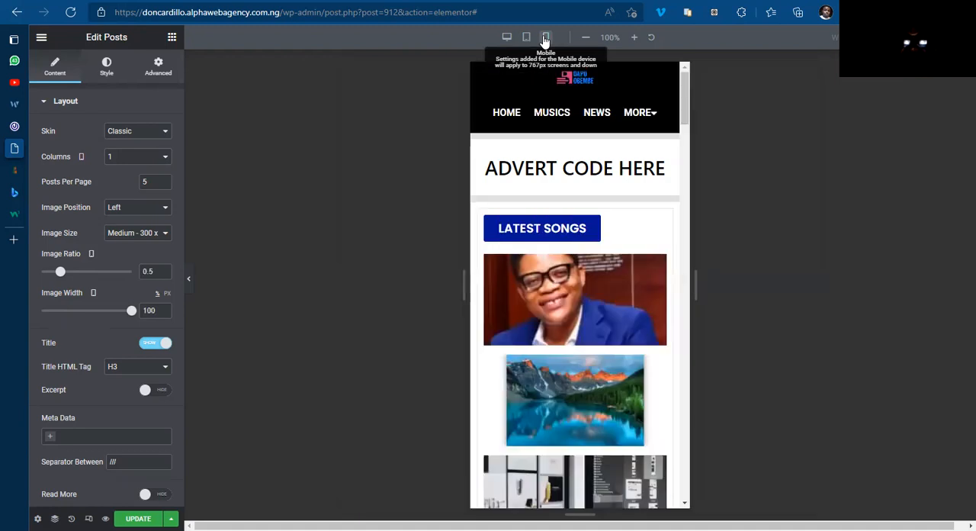
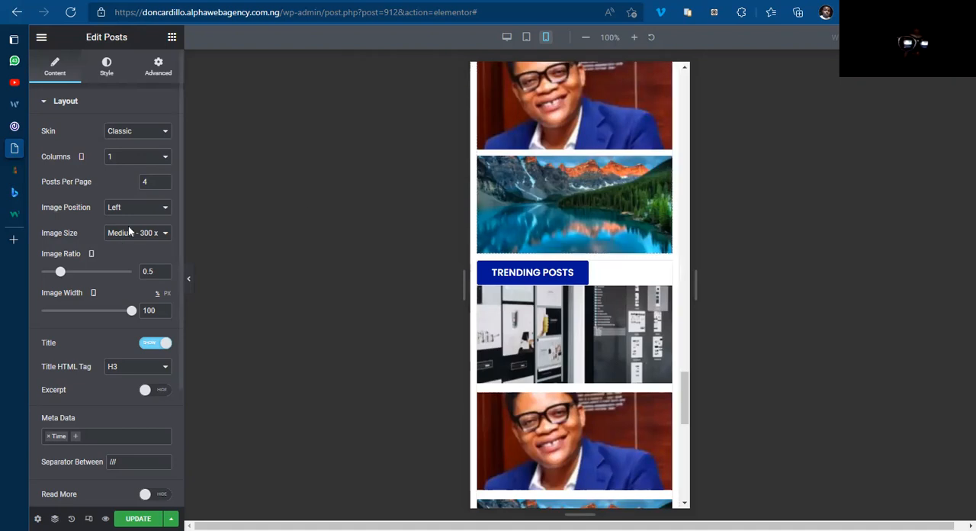
Step: Set the Latest Songs posts widget's image width to 30% for mobile
drag(131, 312, 58, 311)
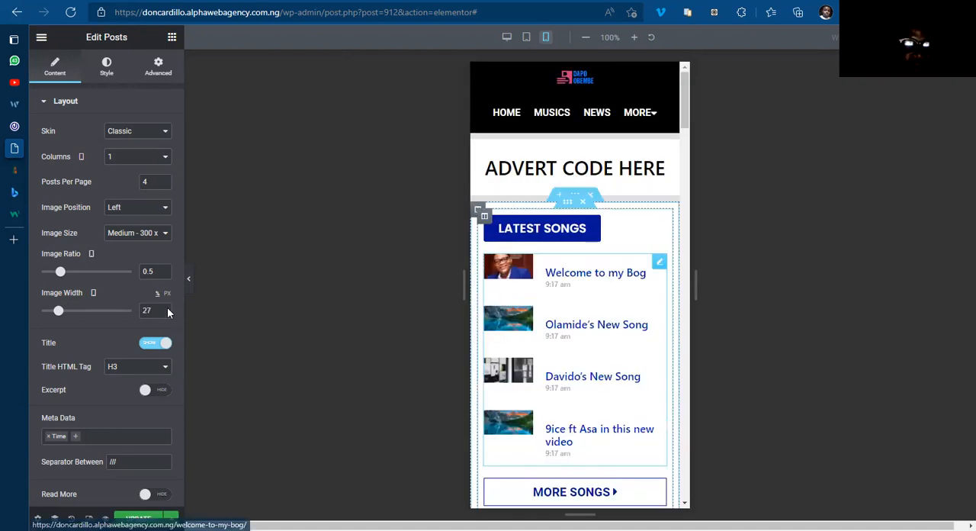
click(167, 308)
click(167, 308)
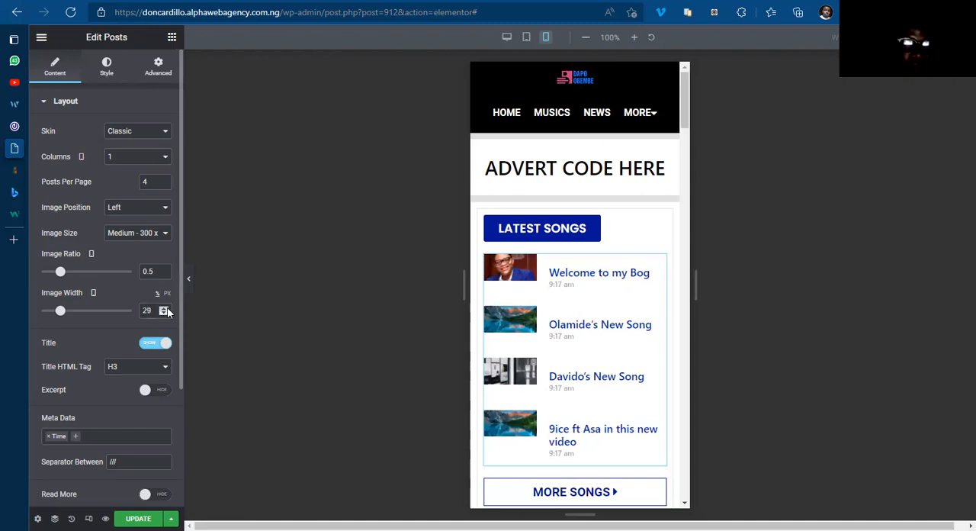
click(167, 308)
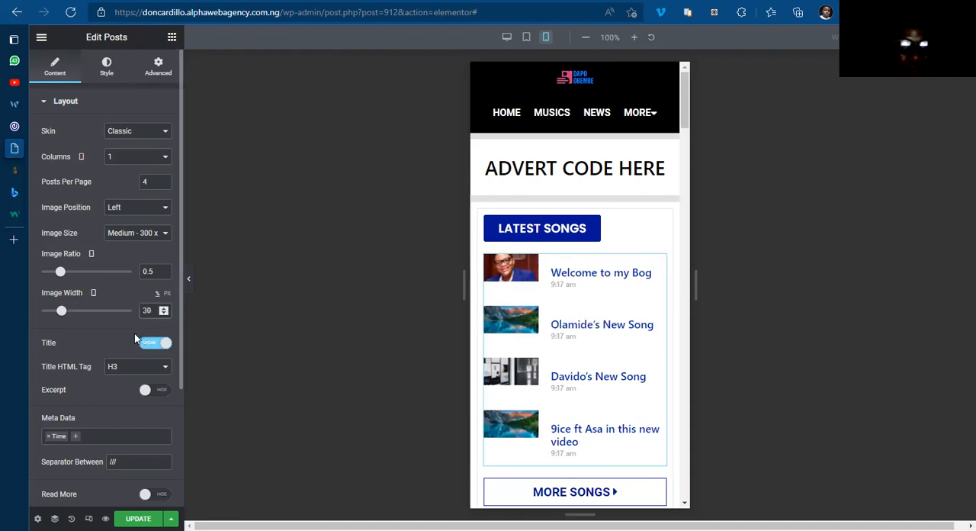
Step: Reduce the rows gap of the Latest Songs posts widget to 10
click(106, 67)
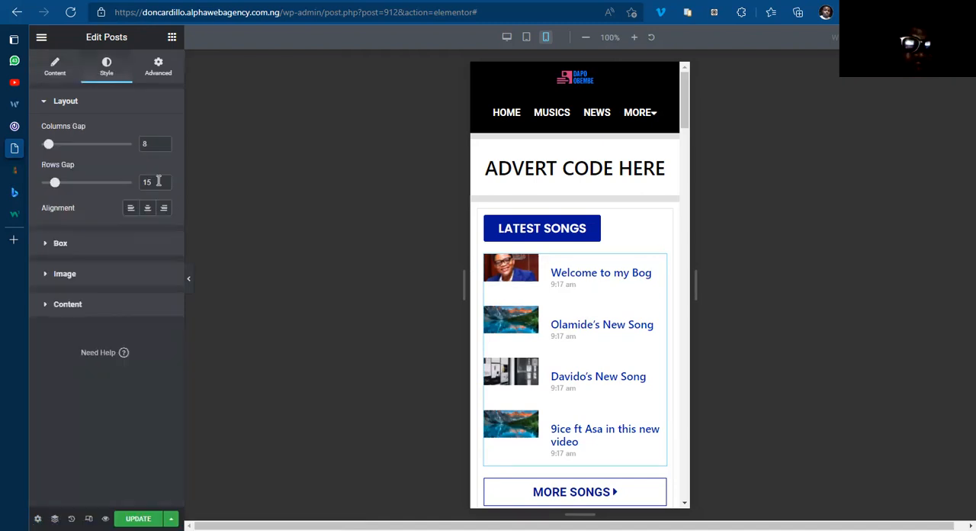
click(162, 186)
click(162, 186)
click(163, 186)
click(162, 186)
click(162, 182)
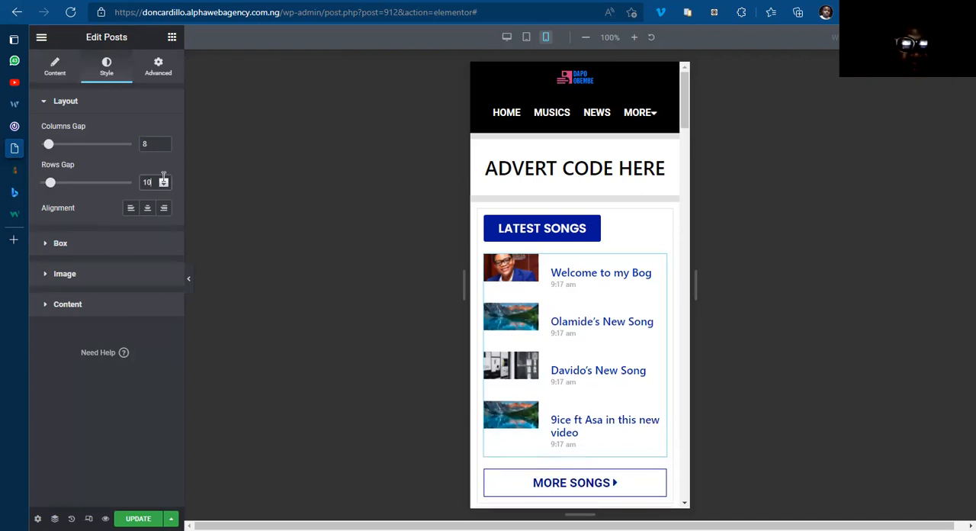
Step: Set the Latest Songs posts widget's image ratio to 1 for mobile
click(59, 244)
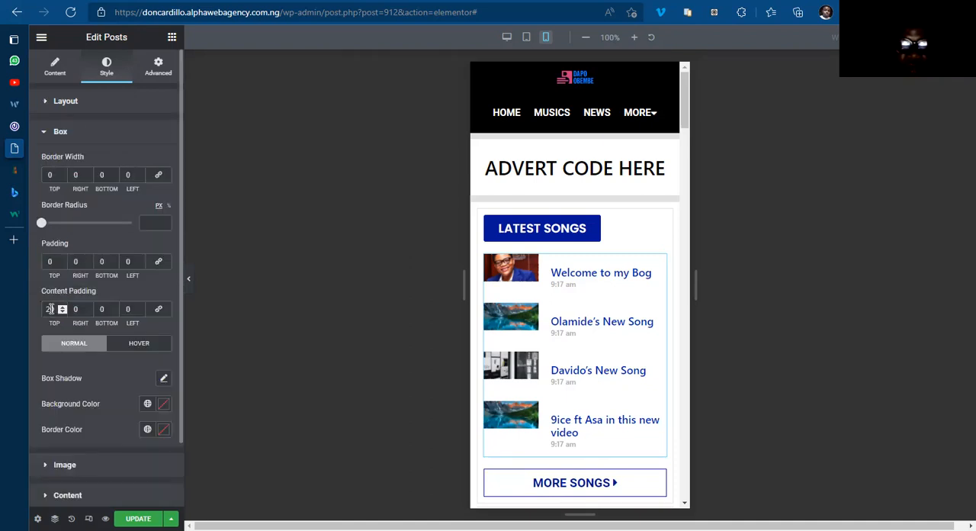
click(55, 70)
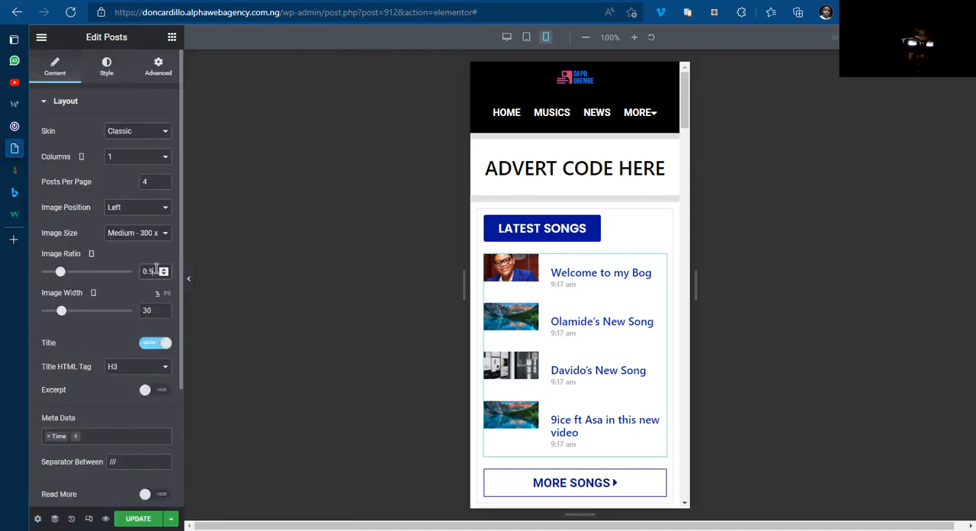
key(BackSpace)
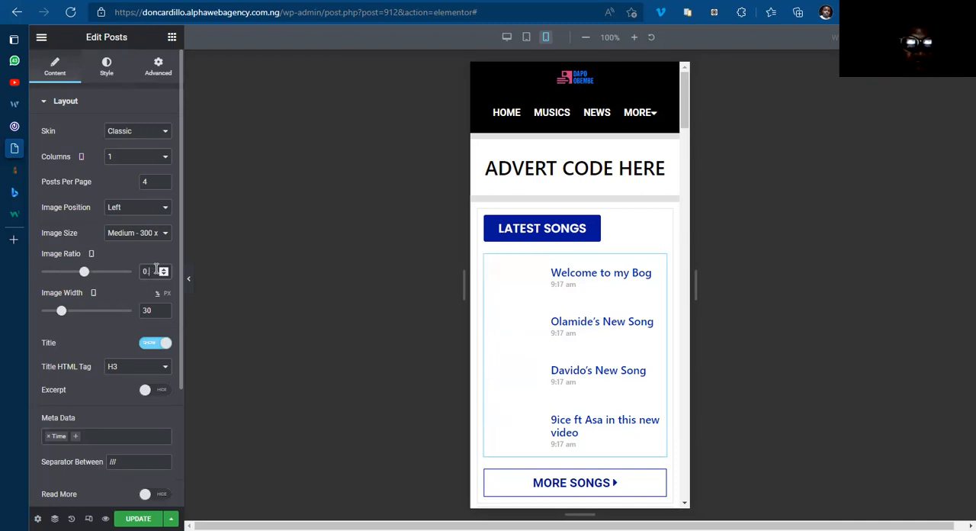
key(BackSpace)
key(BackSpace)
text(1)
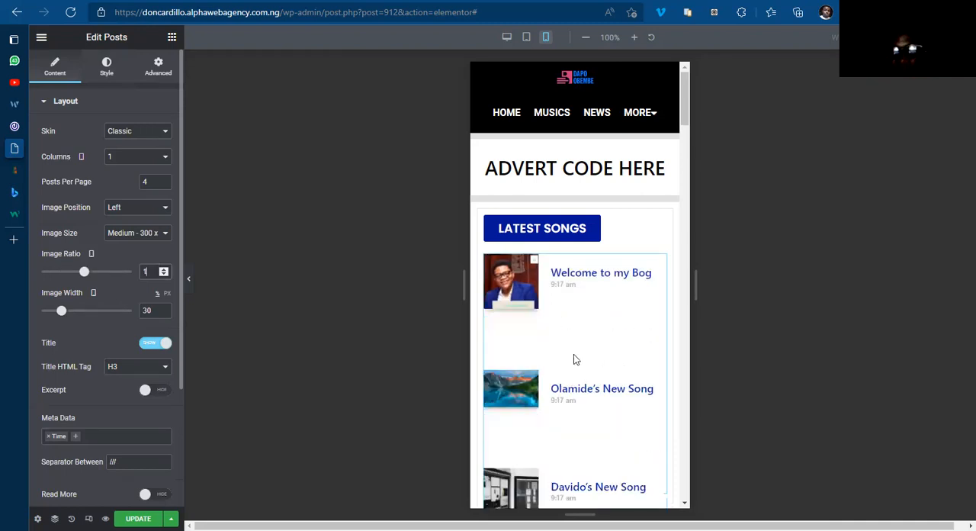
Step: Set the Latest News posts widget's image ratio to 1 and its image width to 30% for mobile
drag(690, 114, 687, 172)
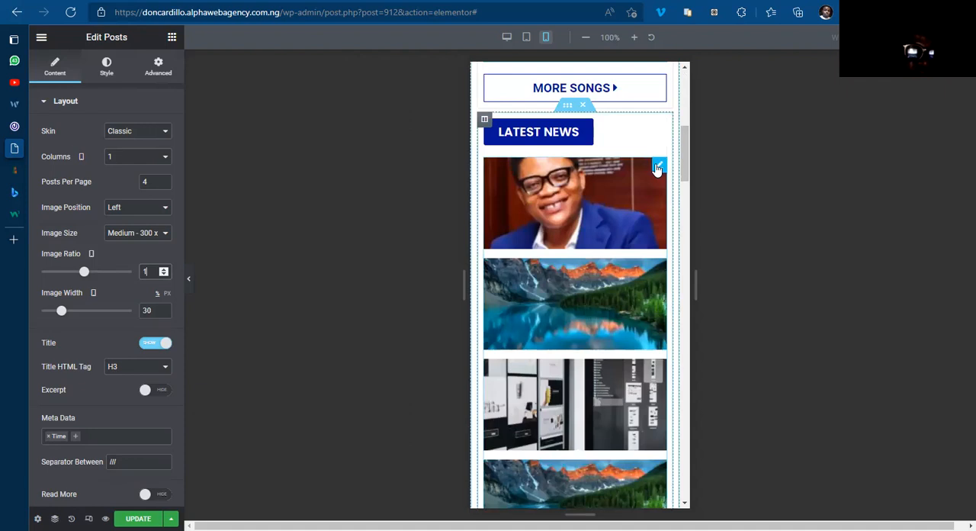
click(657, 168)
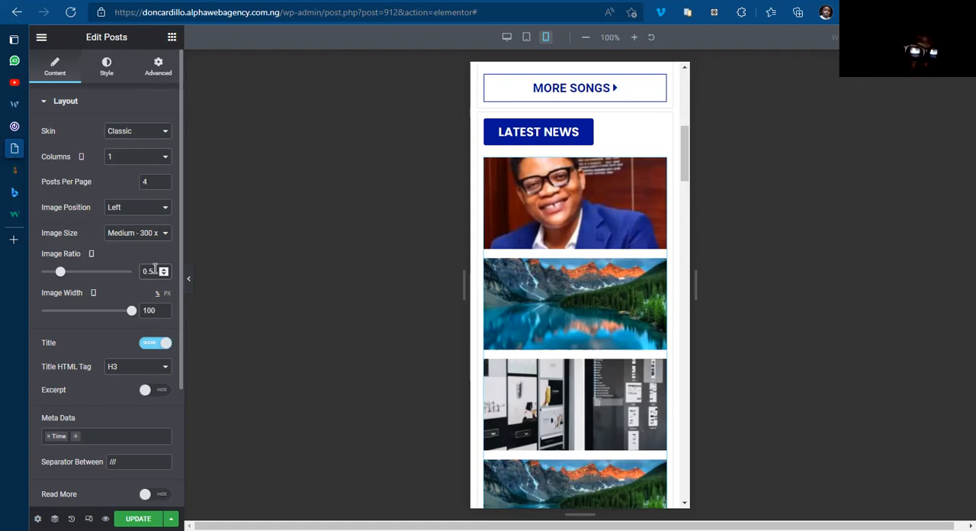
key(BackSpace)
key(BackSpace)
key(BackSpace)
text(1)
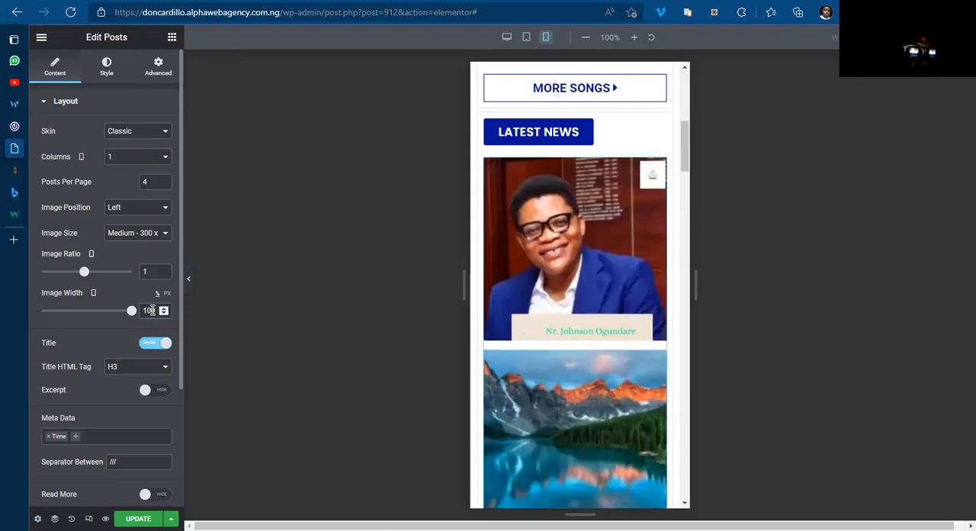
key(BackSpace)
key(BackSpace)
text(30)
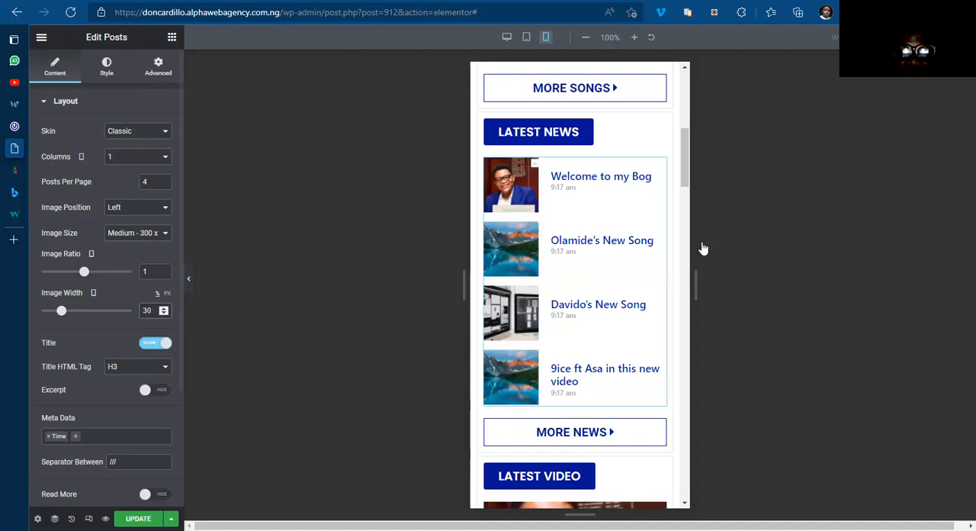
Step: Set the Latest Video posts widget's image ratio to 1 and its image width to 30% for mobile
scroll(667, 168, down, 5)
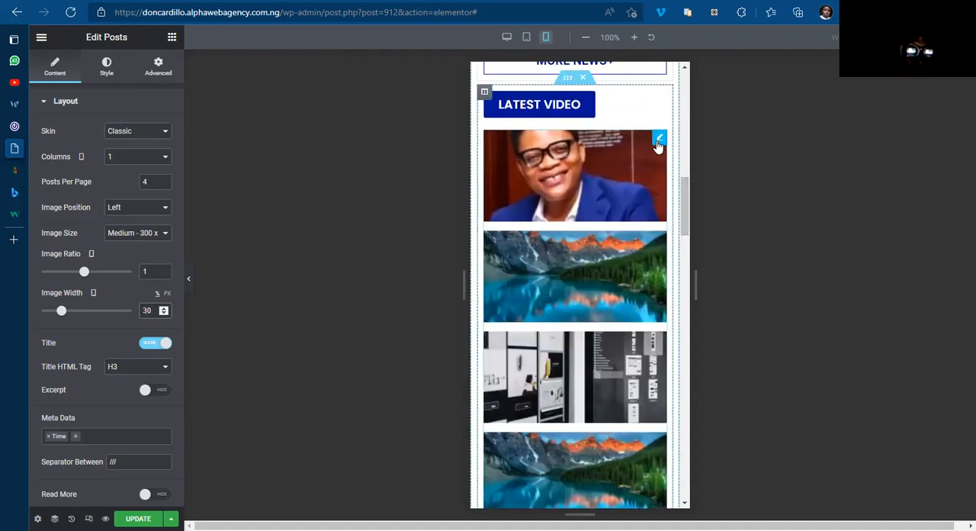
click(658, 142)
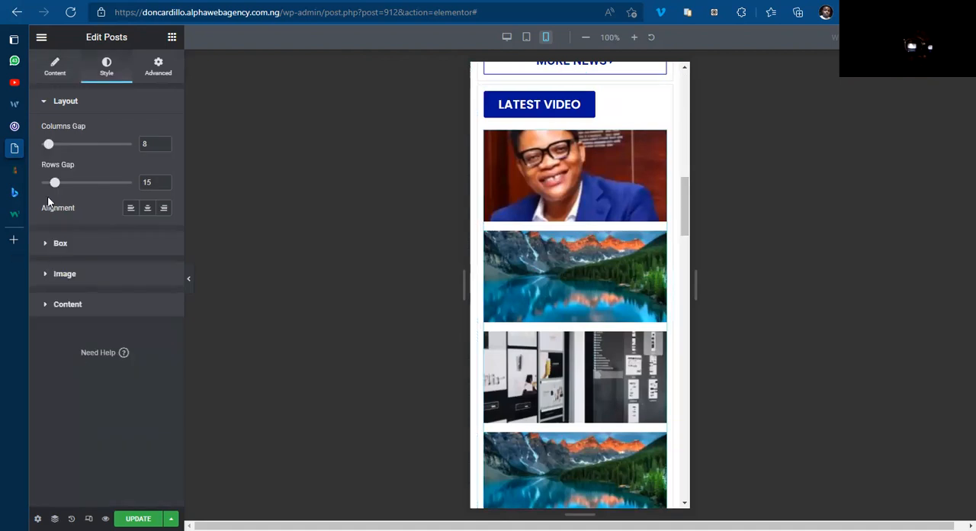
click(49, 70)
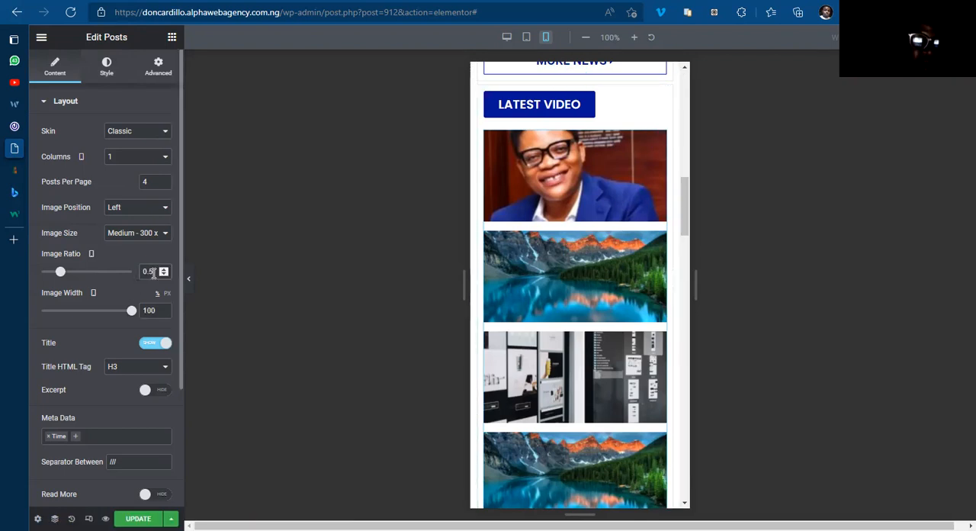
key(BackSpace)
key(BackSpace)
key(BackSpace)
text(1)
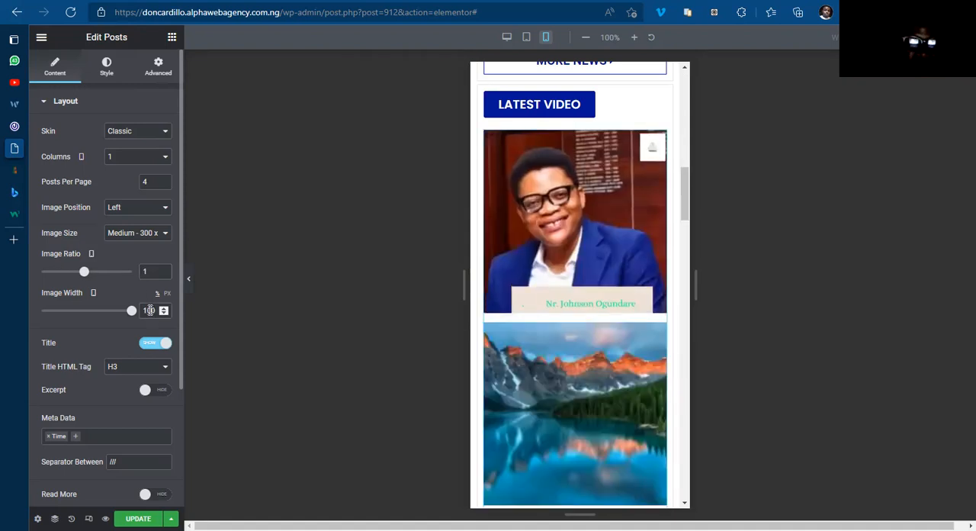
click(150, 310)
key(BackSpace)
key(BackSpace)
text(30)
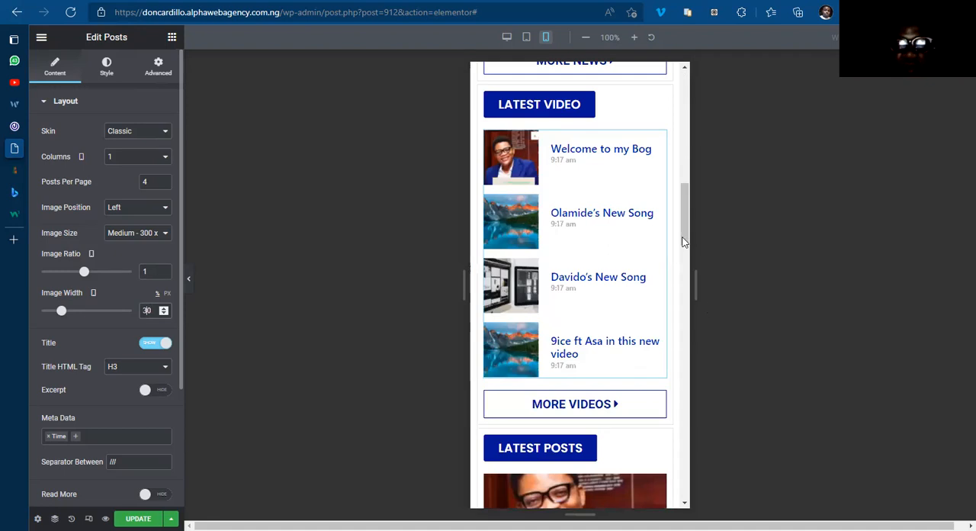
Step: Set the Latest Posts widget's image ratio to 1 and its image width to 30% for mobile
scroll(687, 200, down, 2)
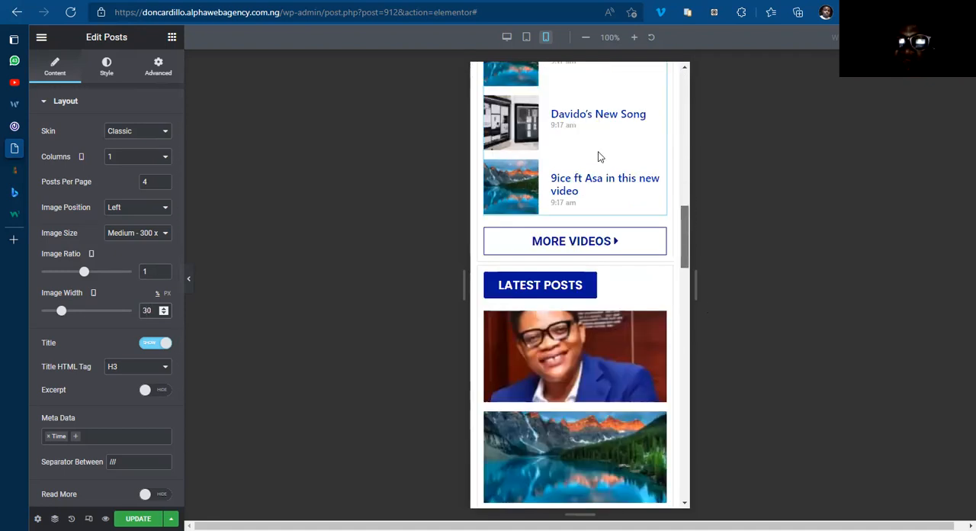
scroll(607, 187, down, 1)
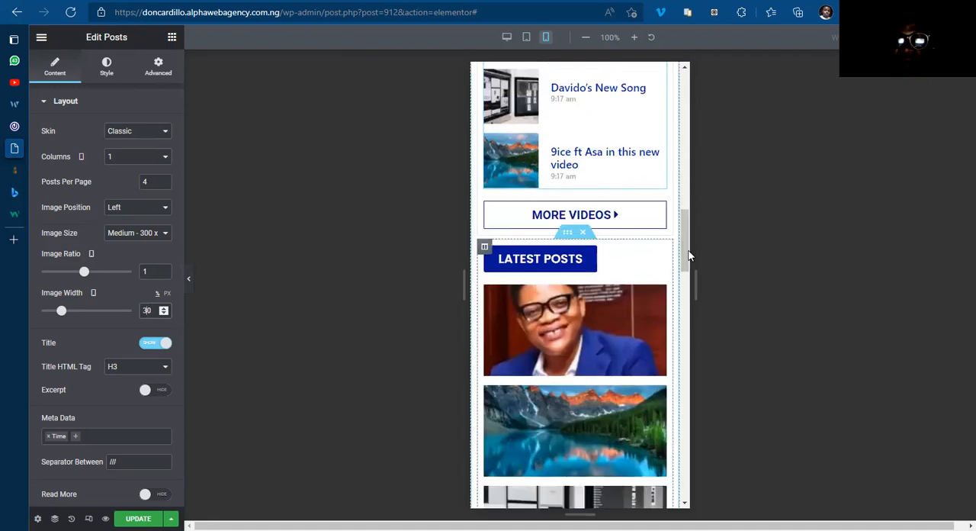
scroll(671, 256, down, 1)
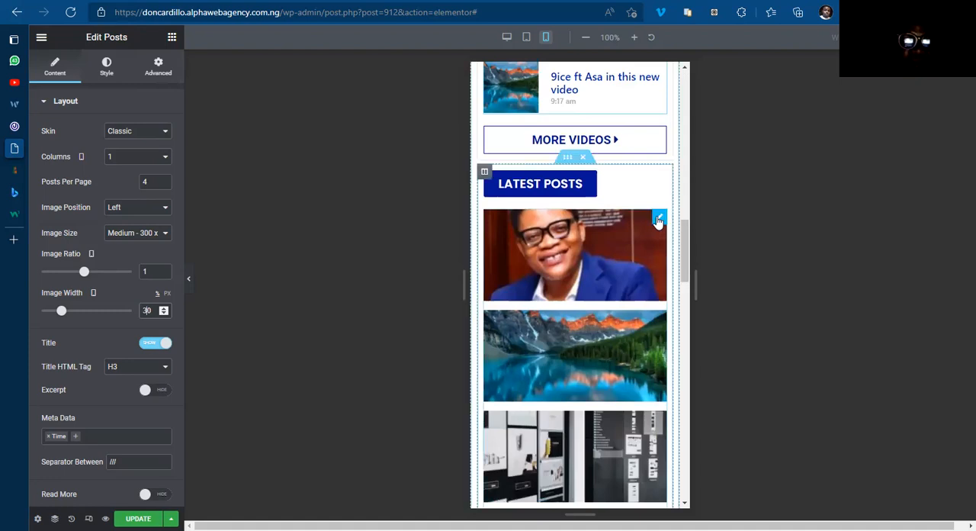
click(658, 221)
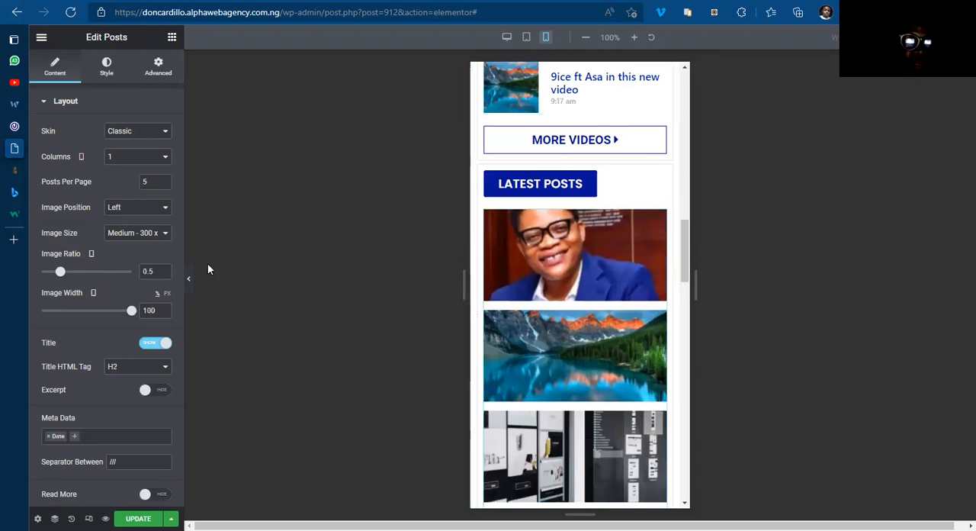
double_click(159, 272)
text(1)
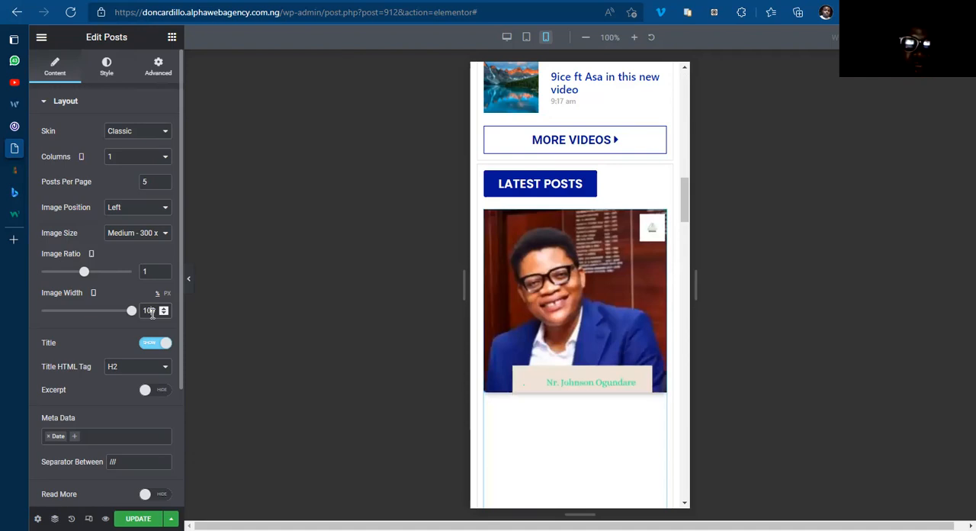
text(30)
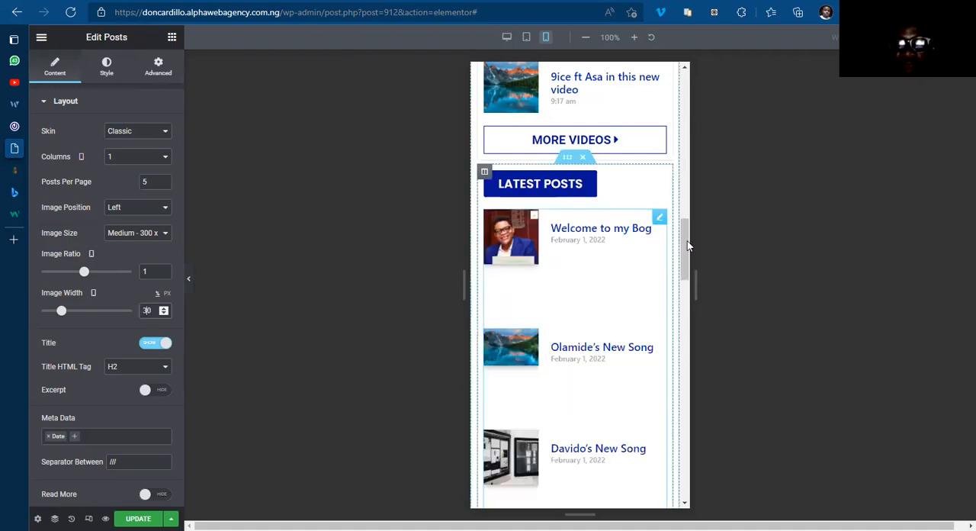
Step: Set the Hot Songs posts widget's image ratio to 1 and its image width to 30% for mobile
drag(687, 245, 684, 305)
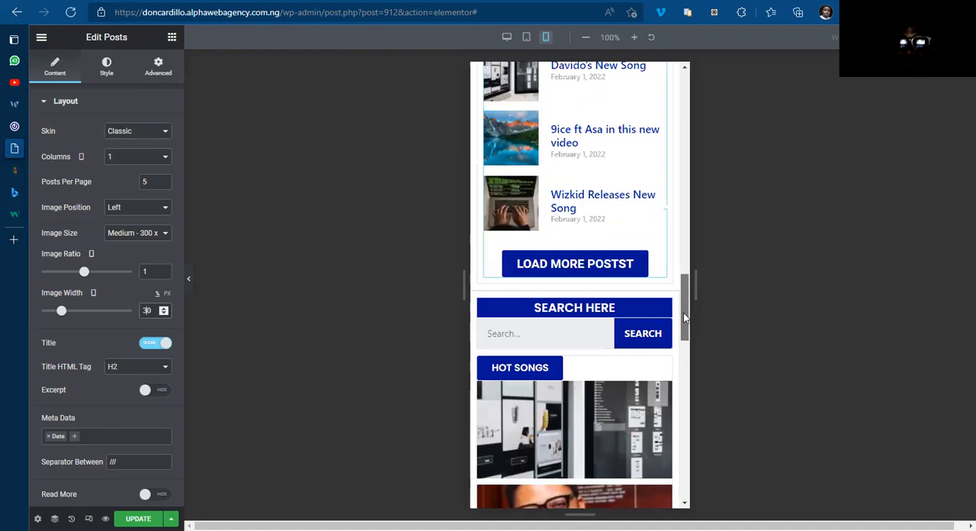
scroll(664, 212, down, 3)
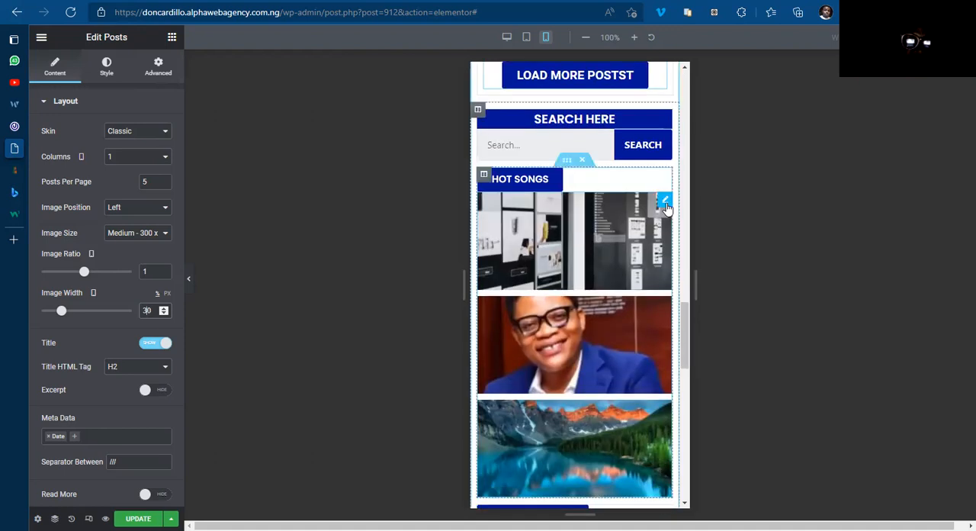
click(665, 203)
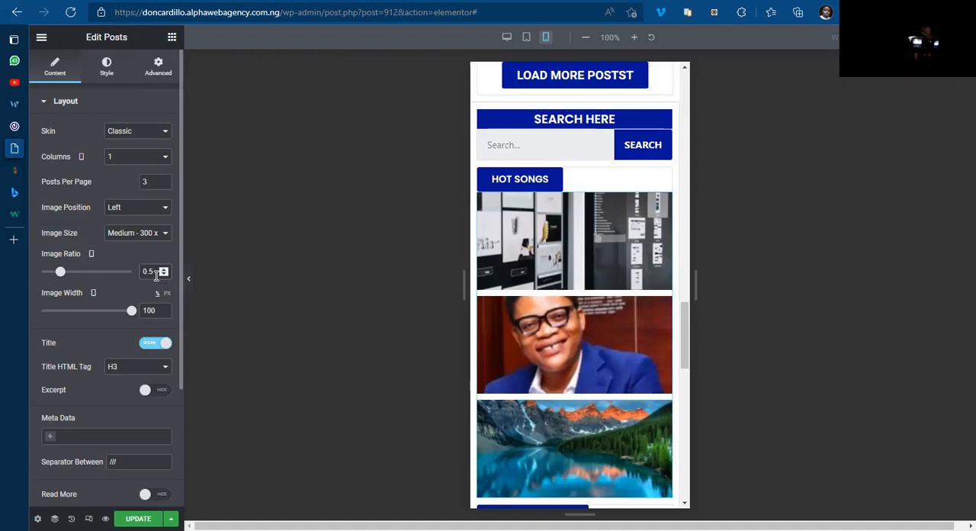
key(BackSpace)
key(BackSpace)
key(BackSpace)
text(1)
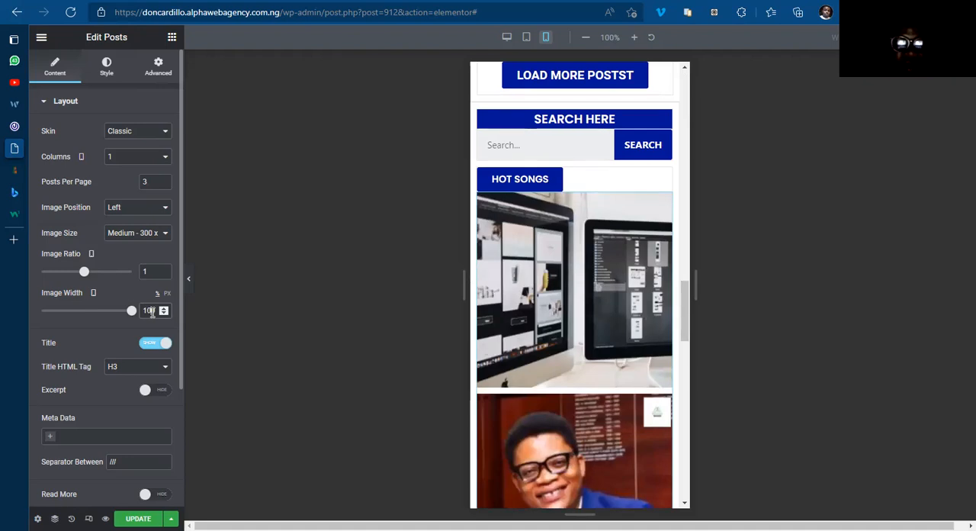
text(30)
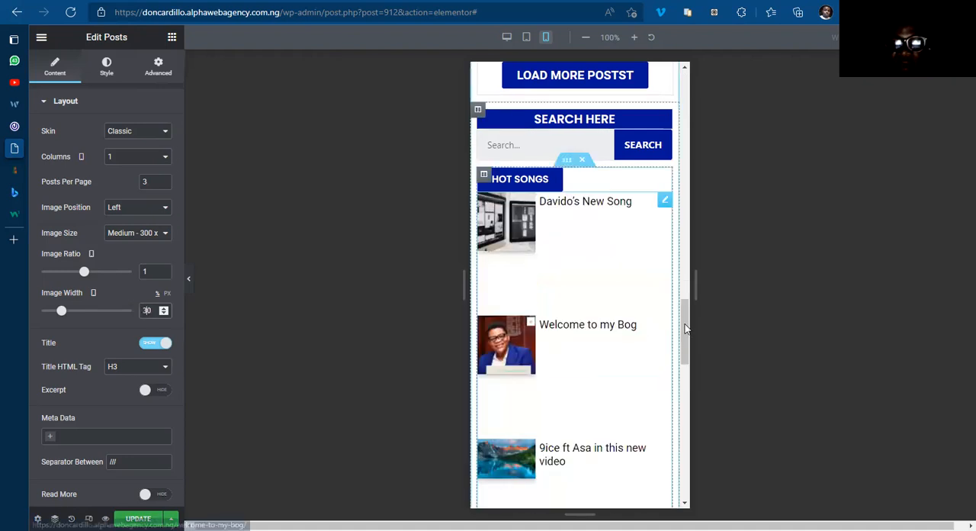
Step: Set the Trending Posts widget's image ratio to 1 and its image width to 30% for mobile
scroll(684, 328, down, 5)
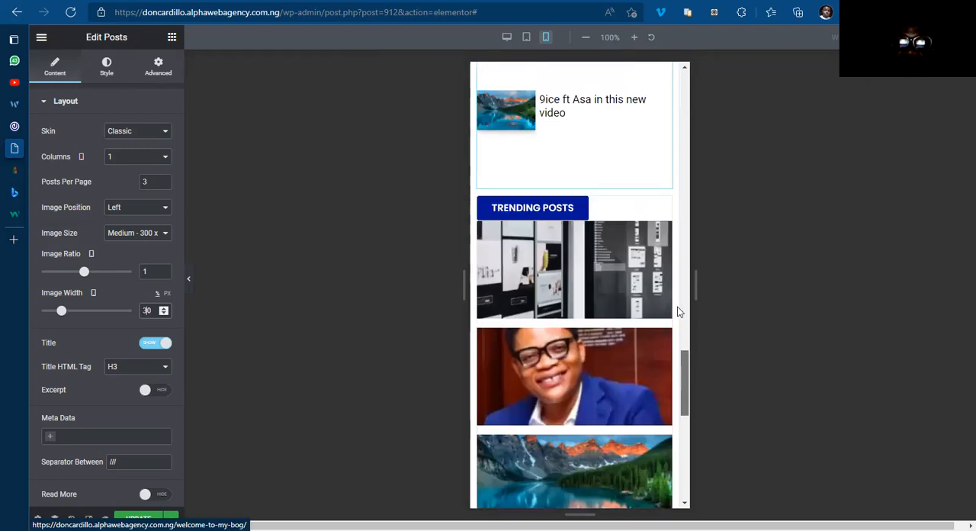
scroll(683, 358, down, 2)
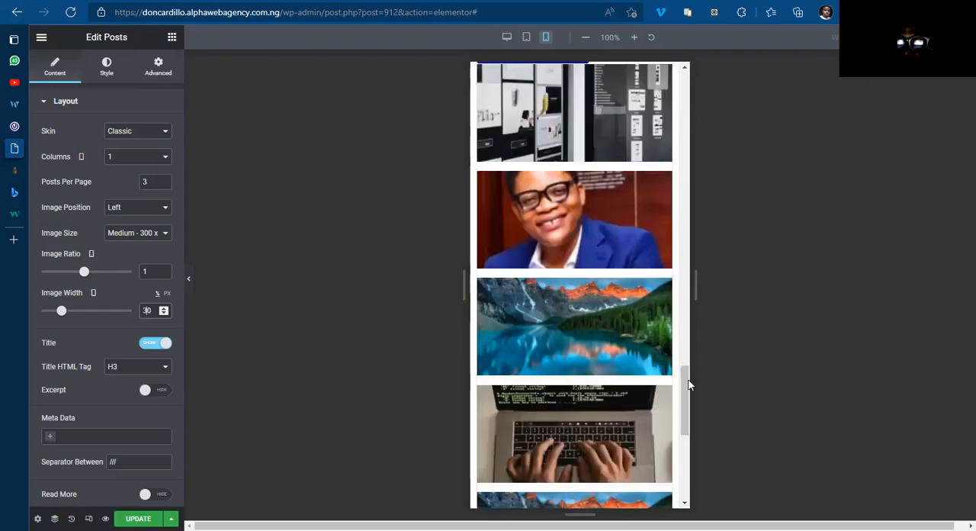
scroll(667, 360, up, 3)
scroll(664, 367, up, 1)
click(665, 362)
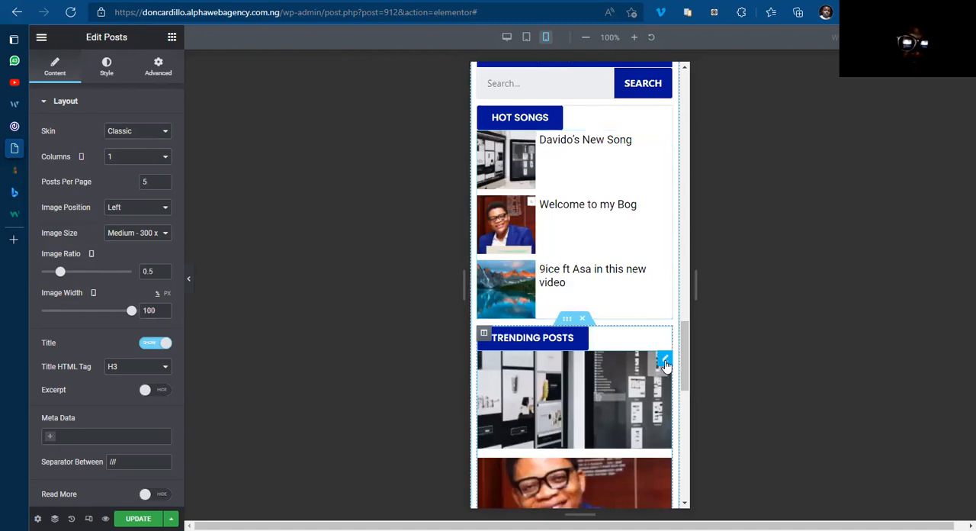
double_click(153, 270)
text(1)
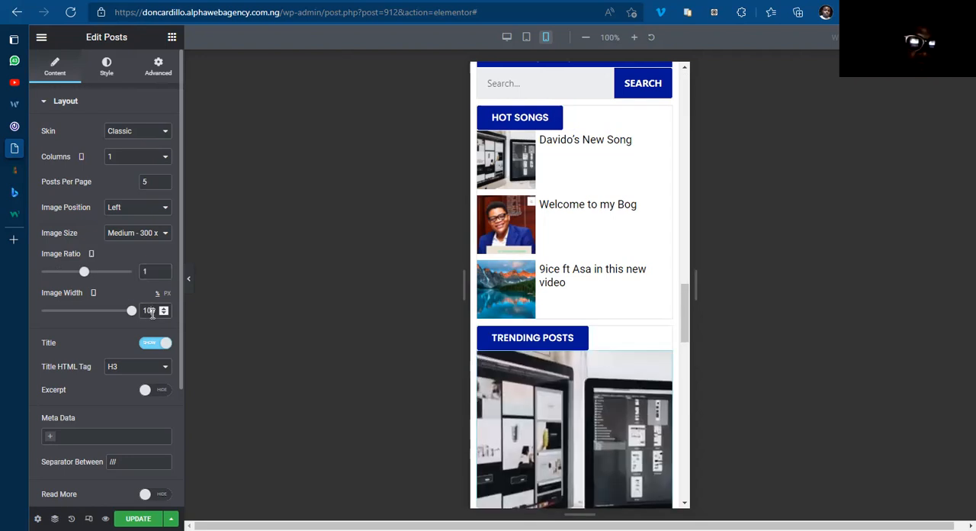
double_click(149, 311)
text(010)
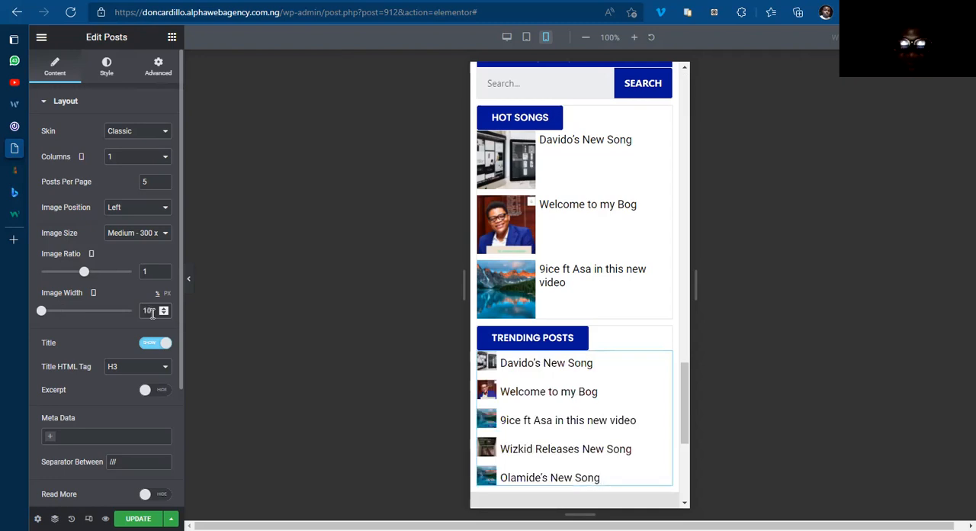
text(0)
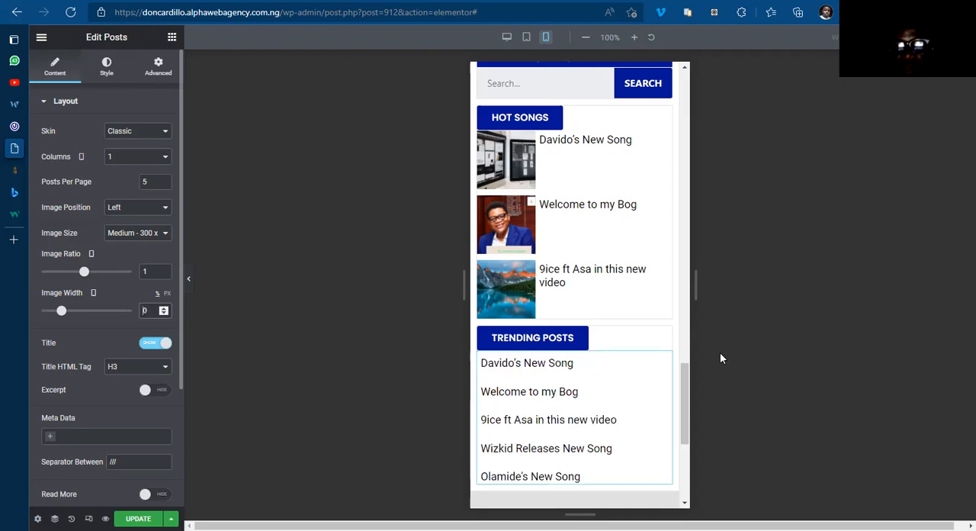
text(3)
Step: Remove Mobile from the Trending Posts inner section's Sticky On devices and save the template
scroll(690, 392, down, 3)
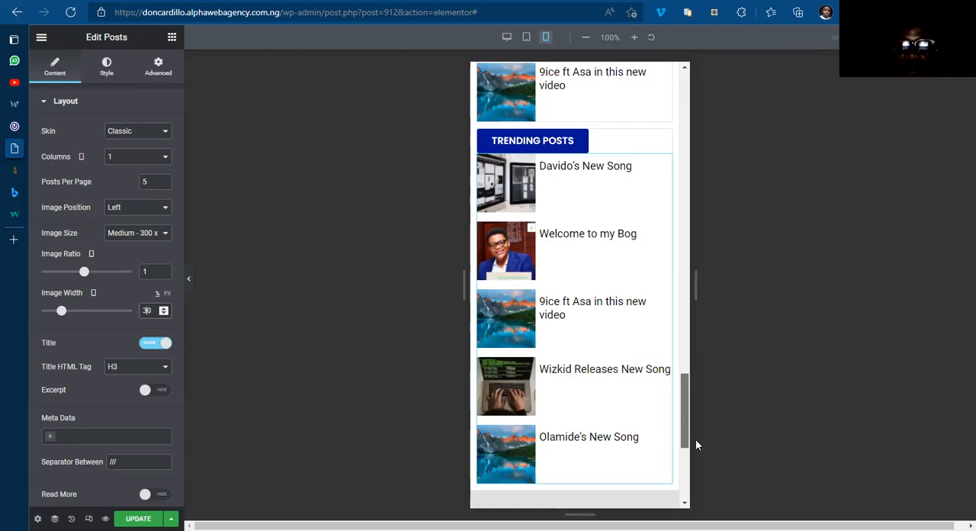
scroll(692, 419, down, 4)
scroll(690, 402, up, 10)
scroll(688, 420, down, 6)
scroll(688, 420, up, 5)
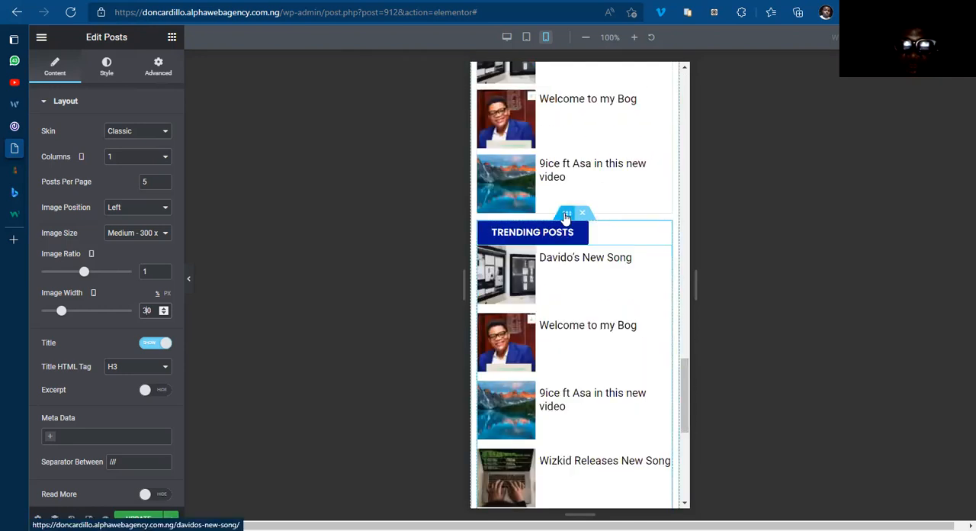
click(566, 216)
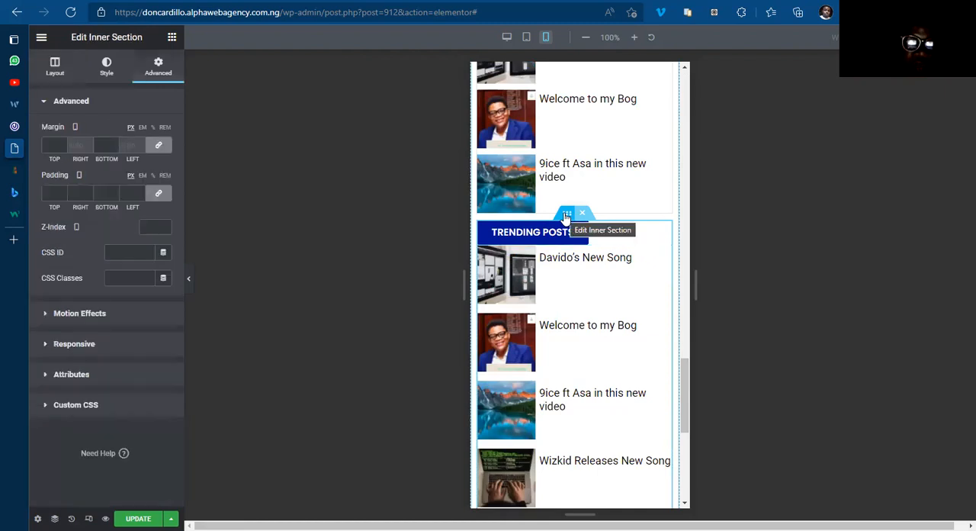
click(87, 319)
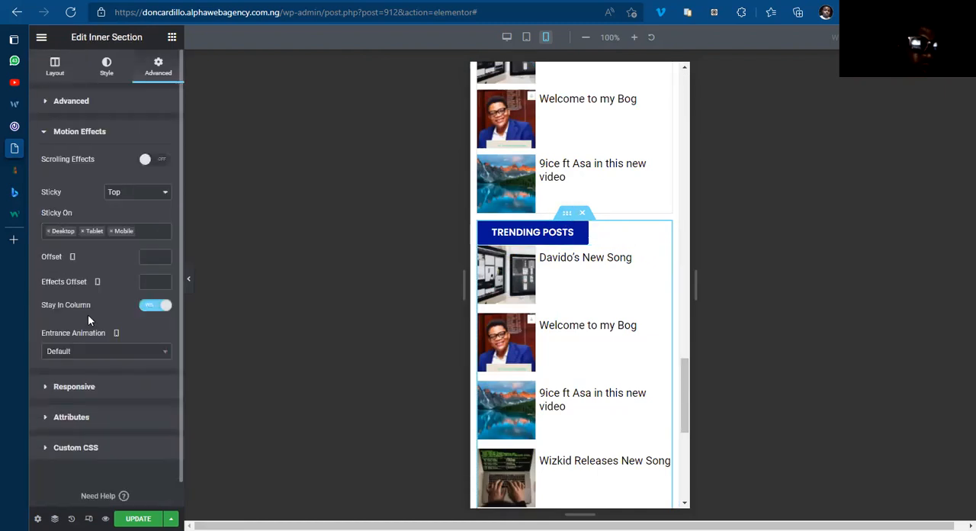
click(112, 231)
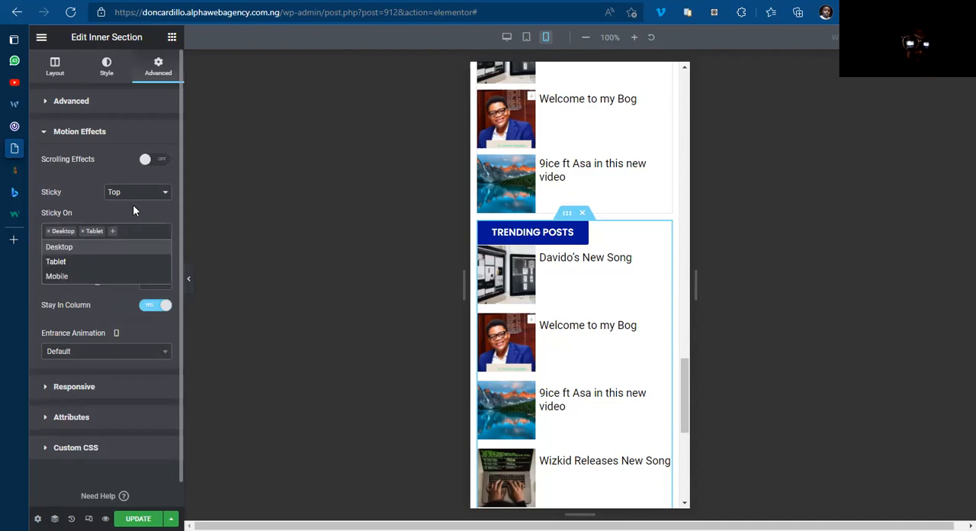
click(133, 205)
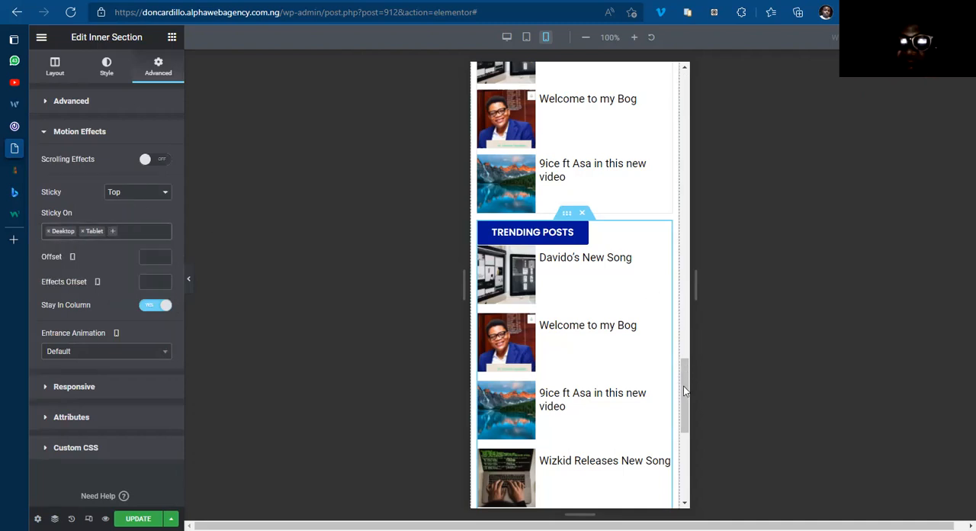
drag(684, 386, 683, 245)
drag(684, 94, 684, 70)
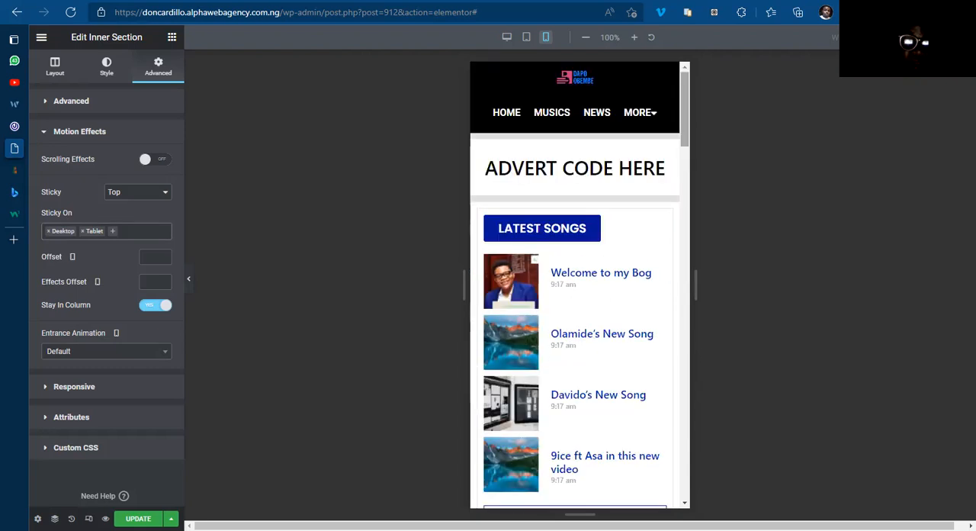
key(ctrl+s)
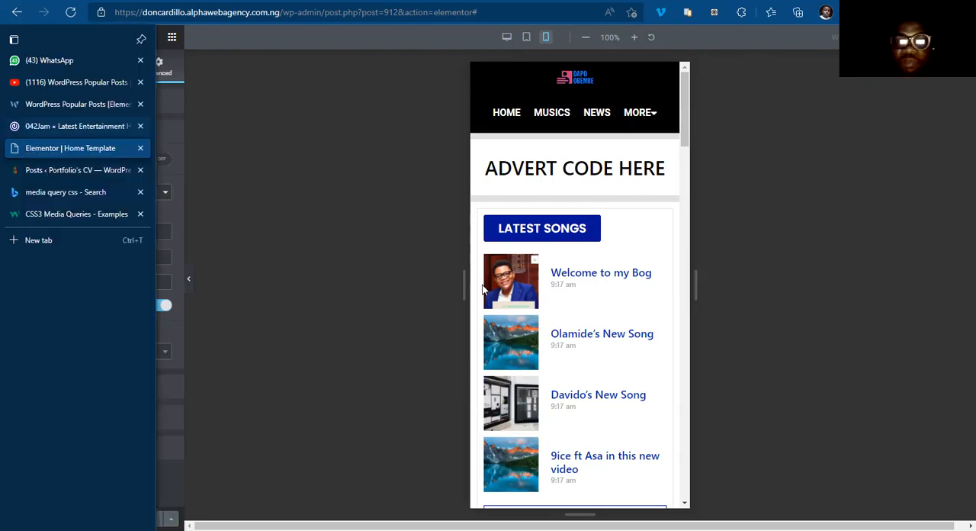
Step: Switch to the 042Jam site and examine its homepage layout from the header down to the footer
click(69, 126)
scroll(577, 358, down, 10)
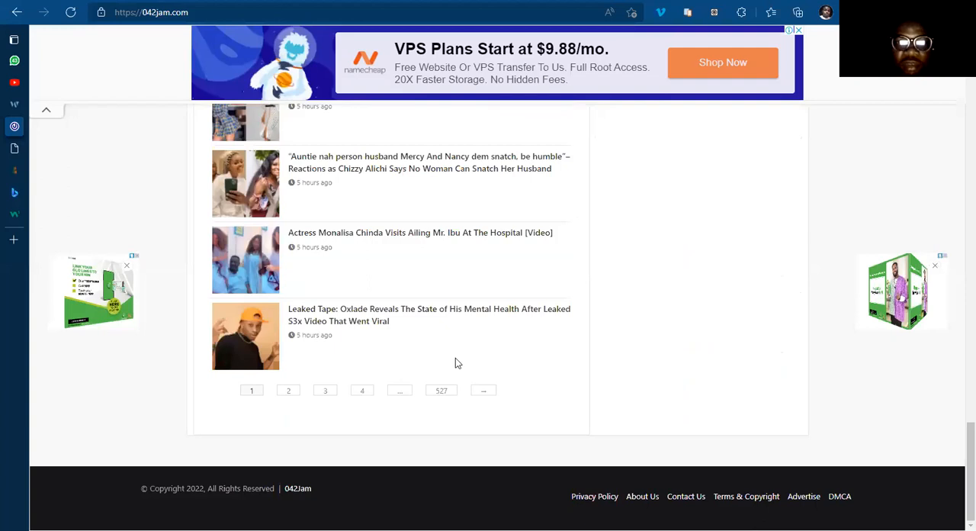
scroll(455, 360, up, 5)
scroll(395, 340, up, 10)
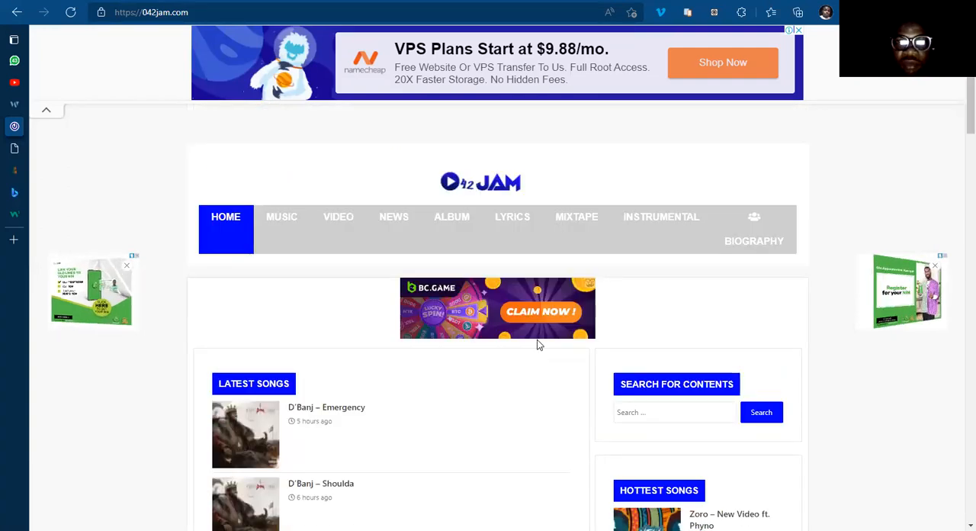
scroll(537, 345, down, 2)
scroll(530, 353, down, 10)
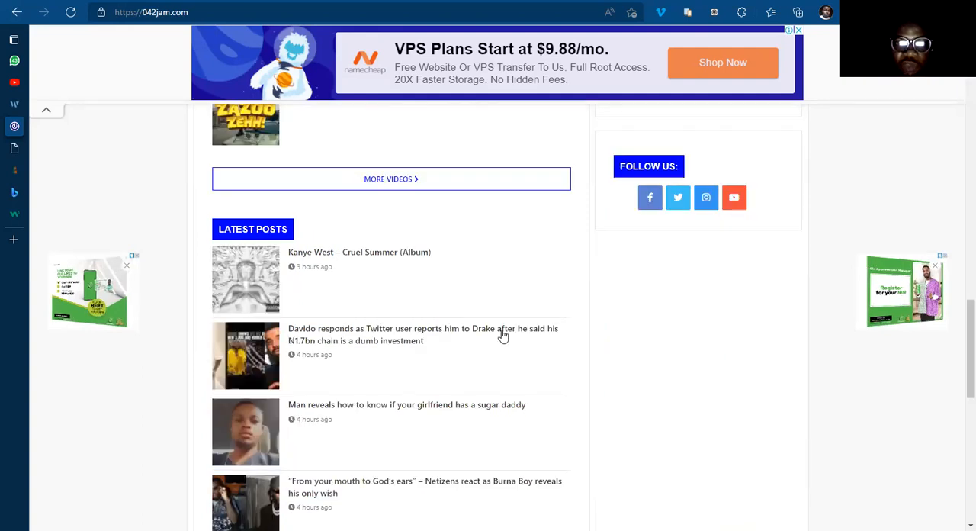
scroll(476, 336, up, 10)
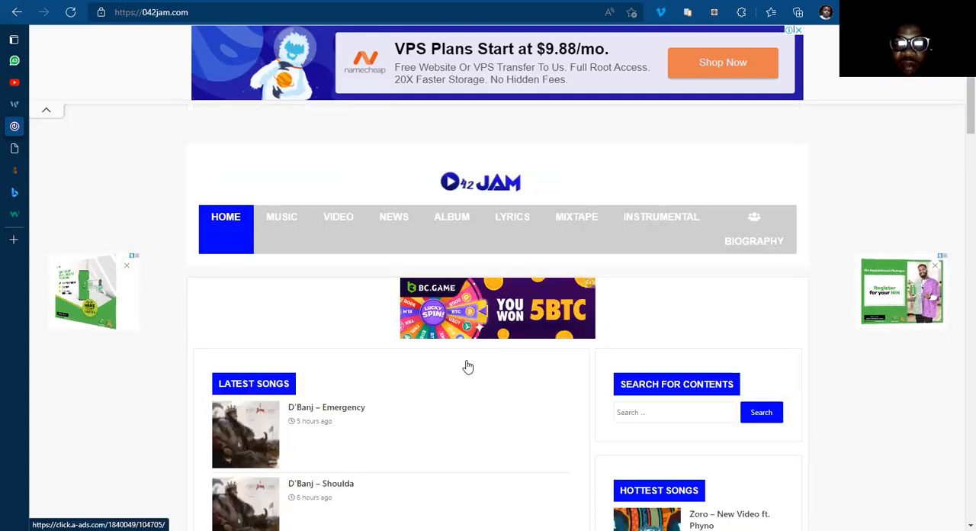
scroll(466, 367, down, 10)
scroll(468, 365, down, 5)
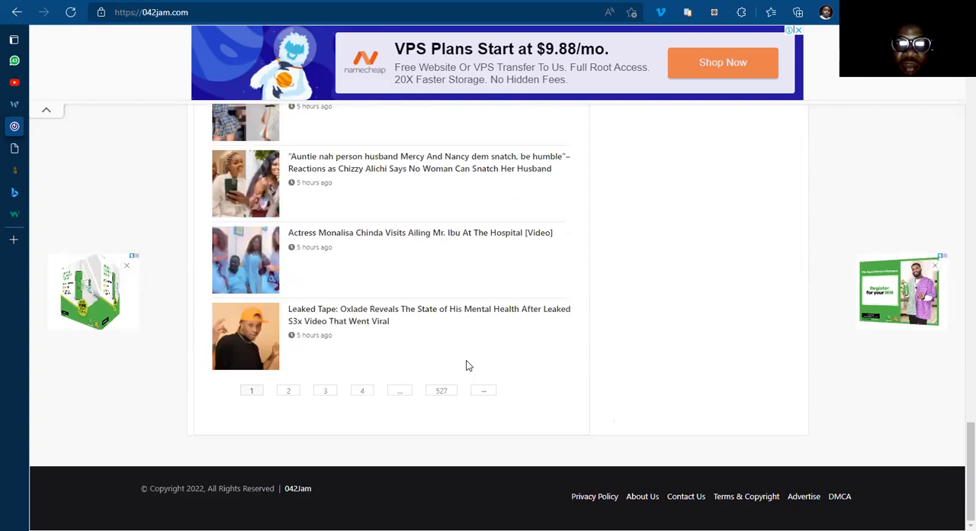
scroll(468, 365, up, 15)
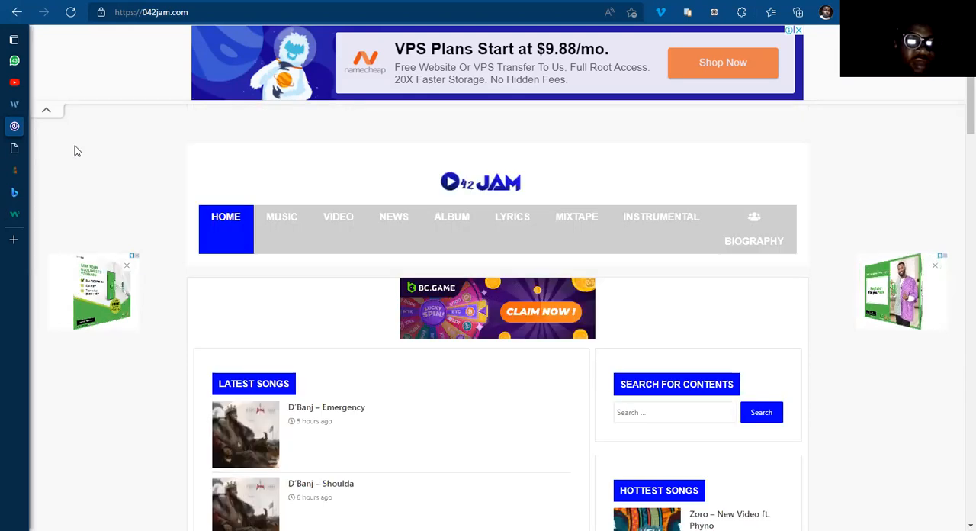
Step: Return to the Elementor home template and examine the mobile layout of its post lists and sidebar sections
key(ctrl+Tab)
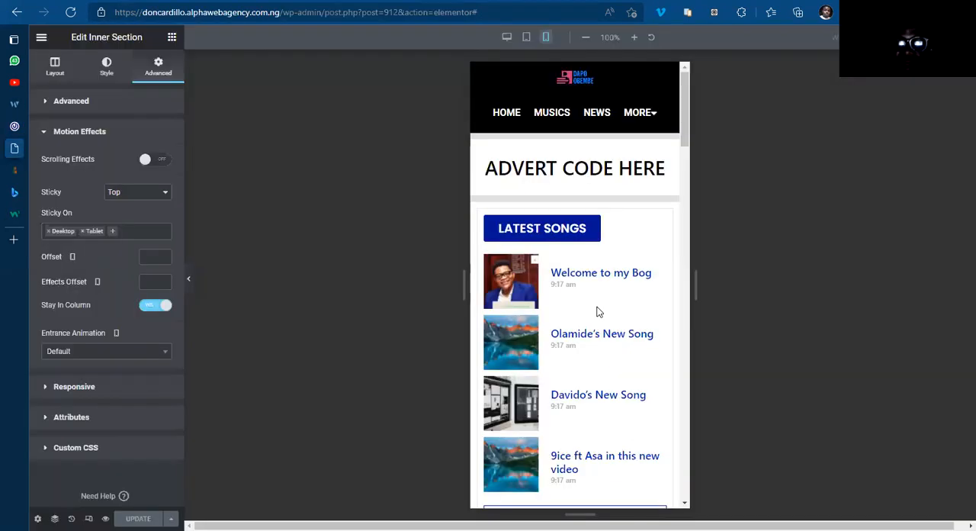
scroll(598, 311, down, 5)
scroll(598, 312, down, 10)
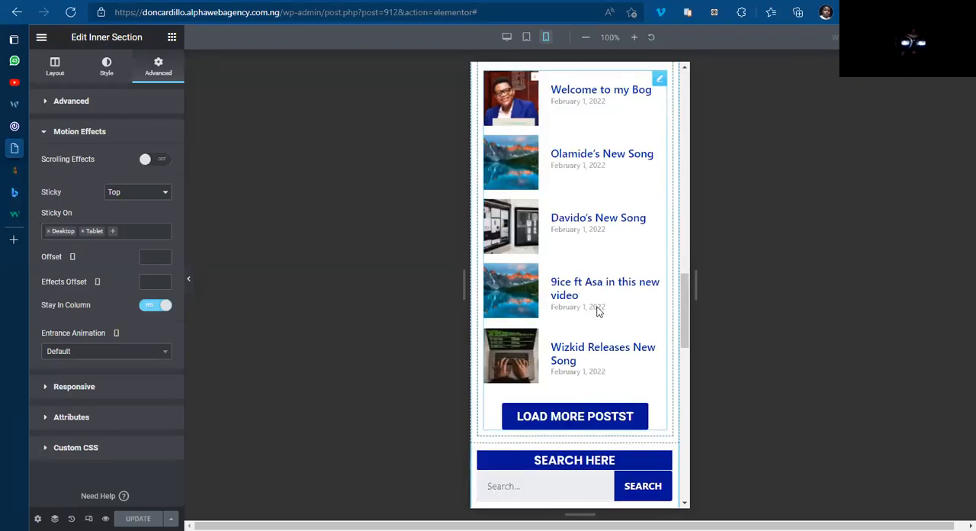
scroll(600, 312, up, 15)
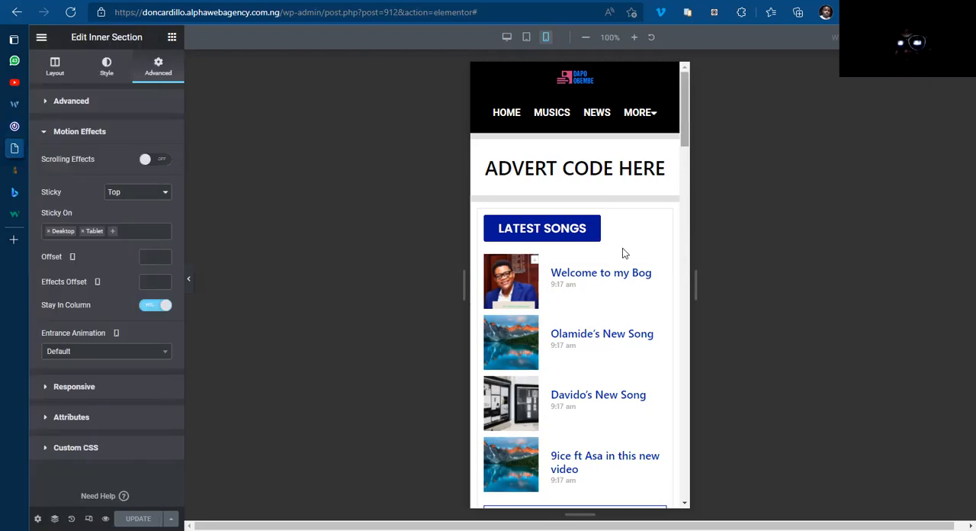
scroll(632, 284, down, 3)
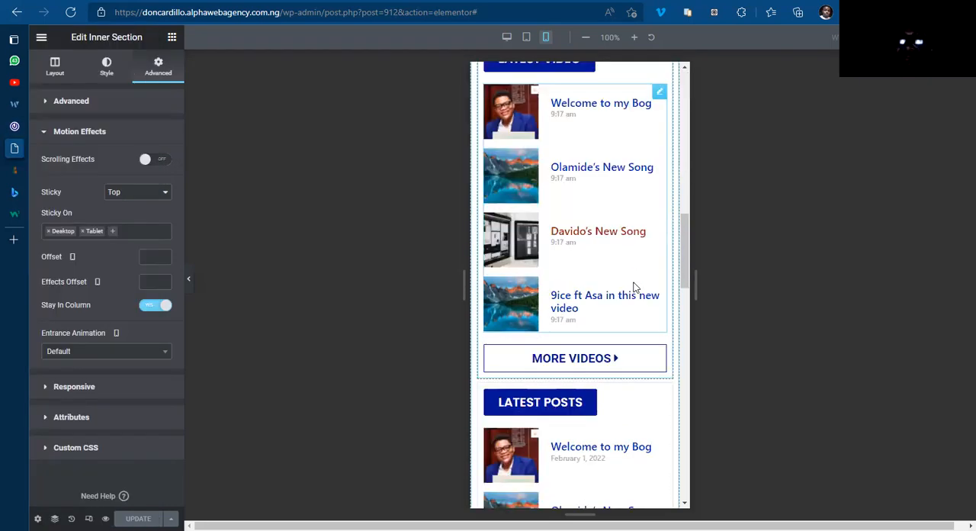
scroll(633, 290, down, 15)
scroll(633, 296, up, 5)
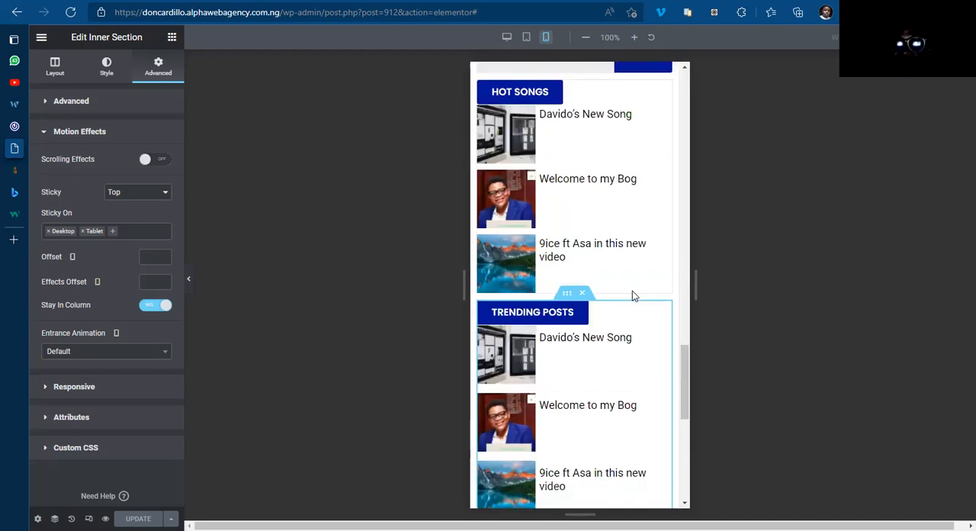
scroll(632, 296, up, 10)
scroll(632, 296, down, 10)
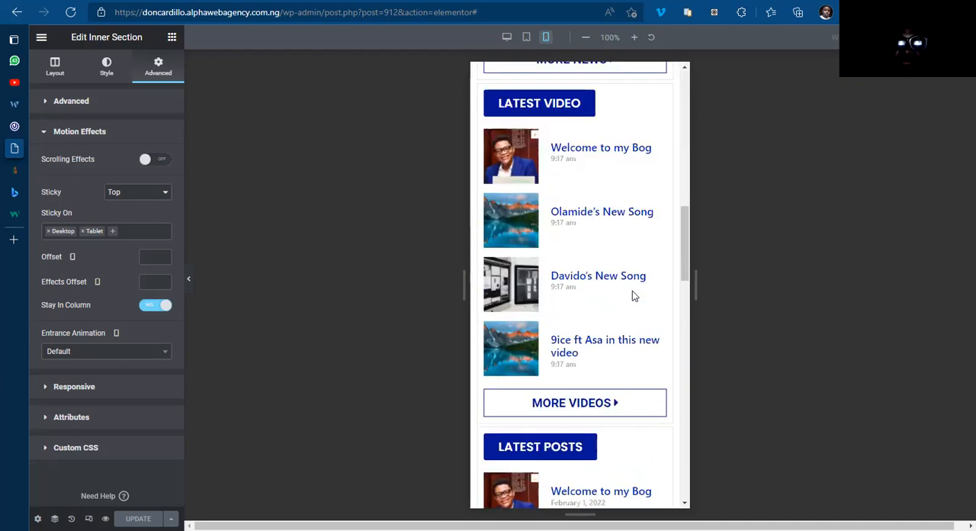
scroll(632, 296, up, 5)
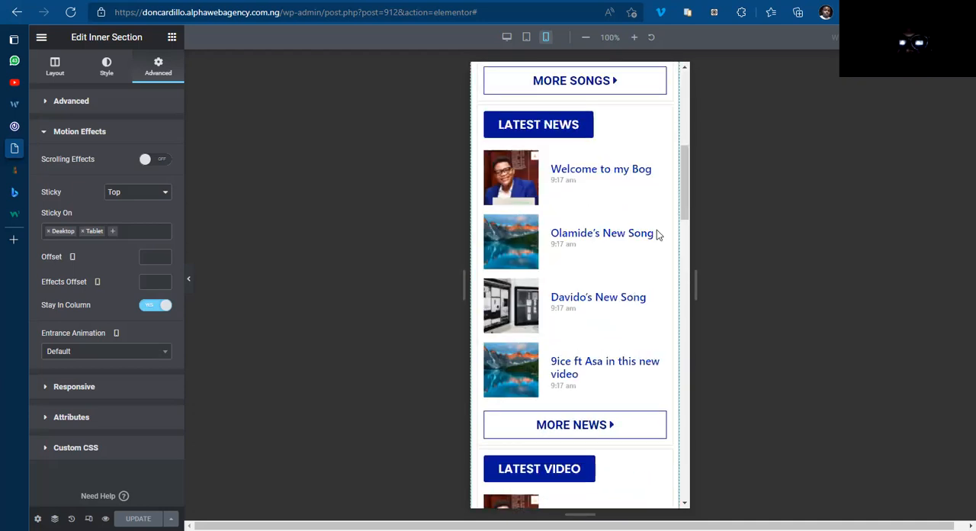
click(683, 128)
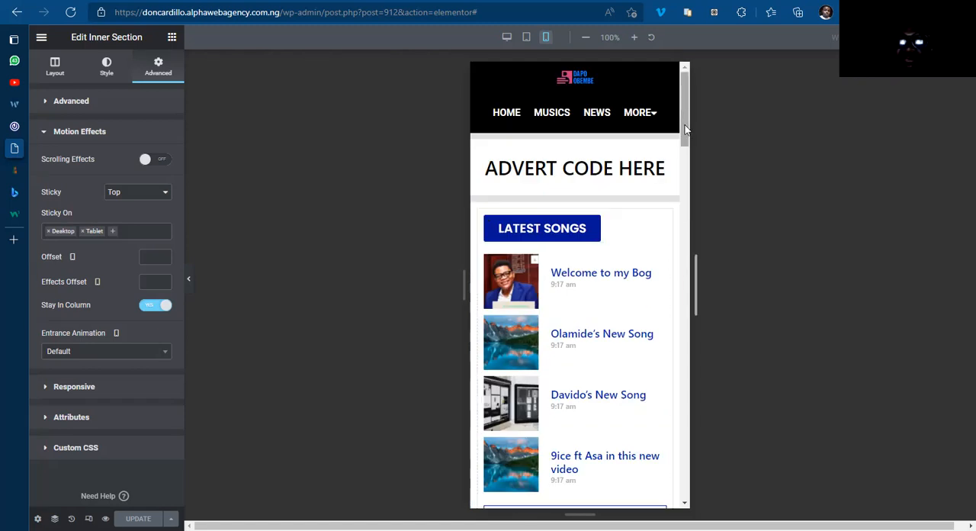
scroll(591, 196, down, 1)
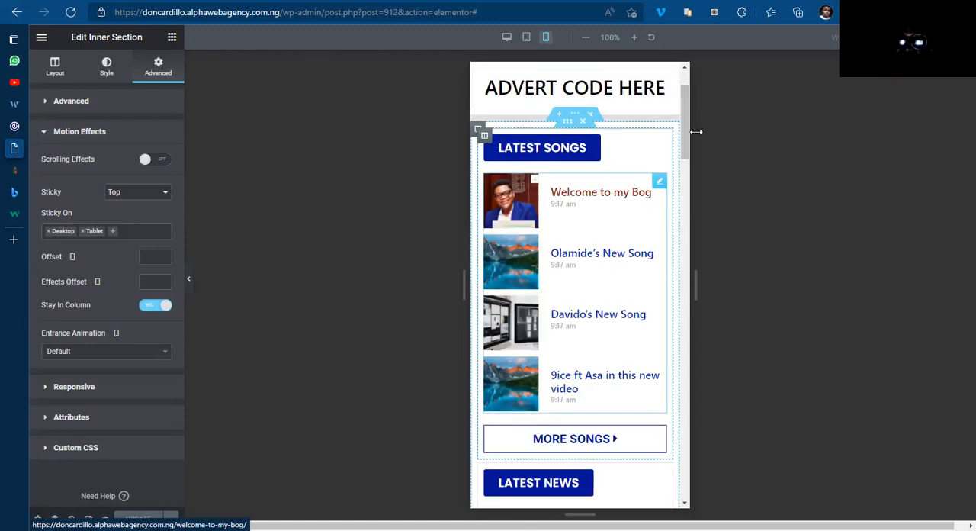
drag(687, 149, 687, 123)
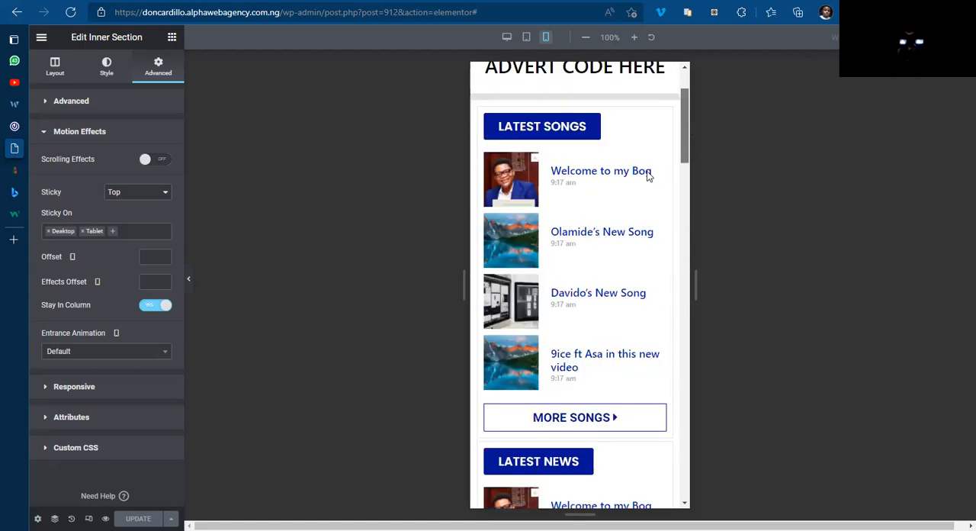
scroll(599, 289, up, 2)
drag(687, 120, 690, 253)
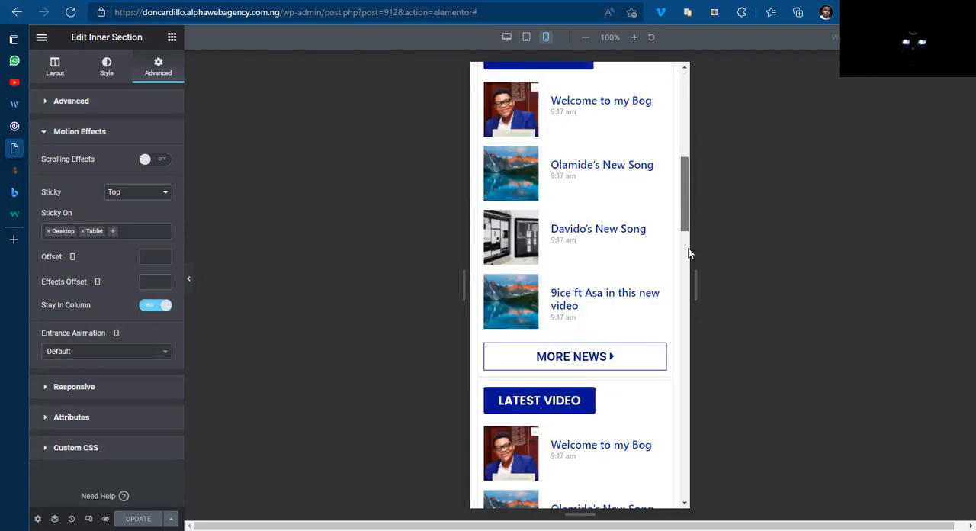
scroll(687, 133, up, 8)
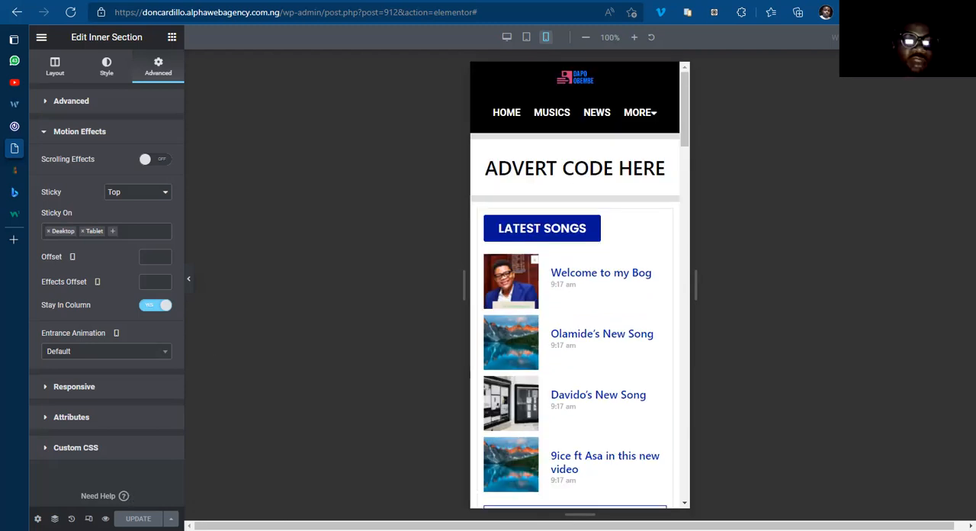
Step: Open the home template preview and examine its desktop layout from the header down to the footer
click(105, 518)
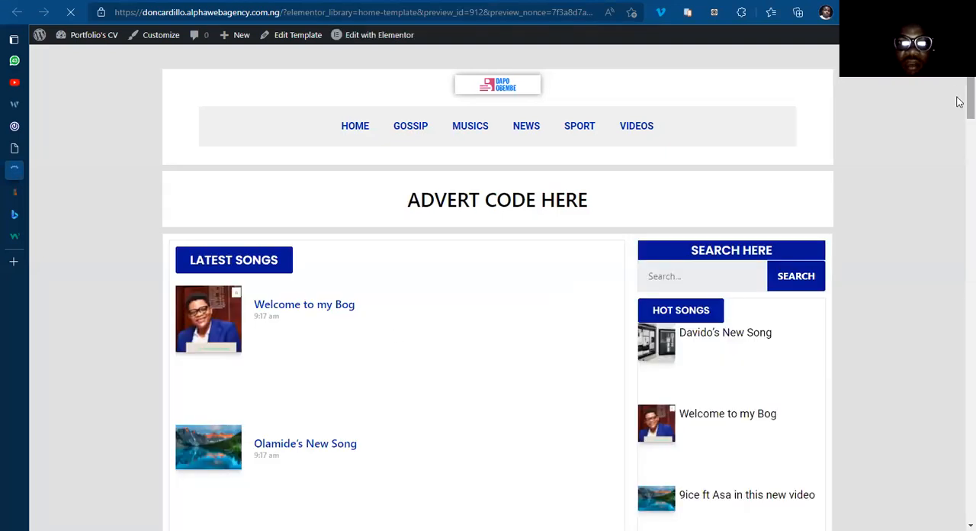
scroll(959, 107, down, 2)
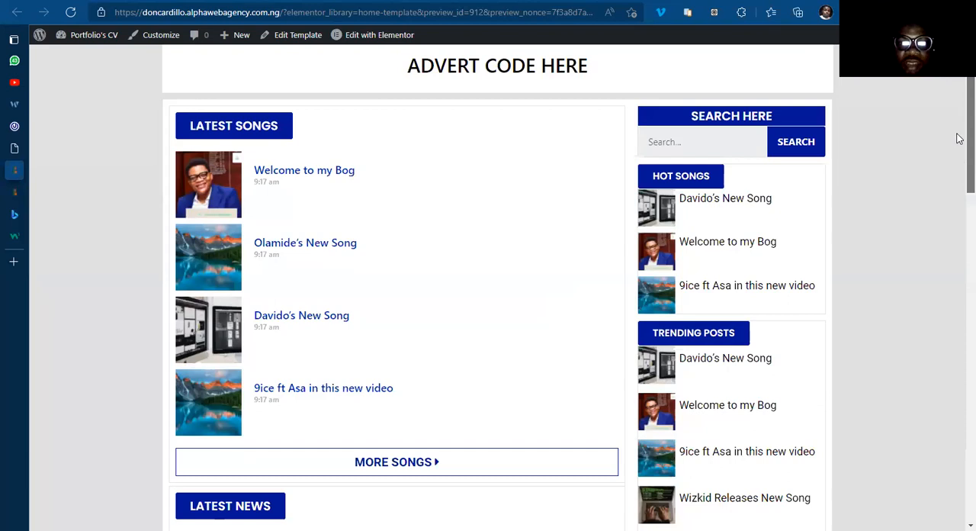
scroll(965, 100, down, 1)
scroll(965, 216, down, 1)
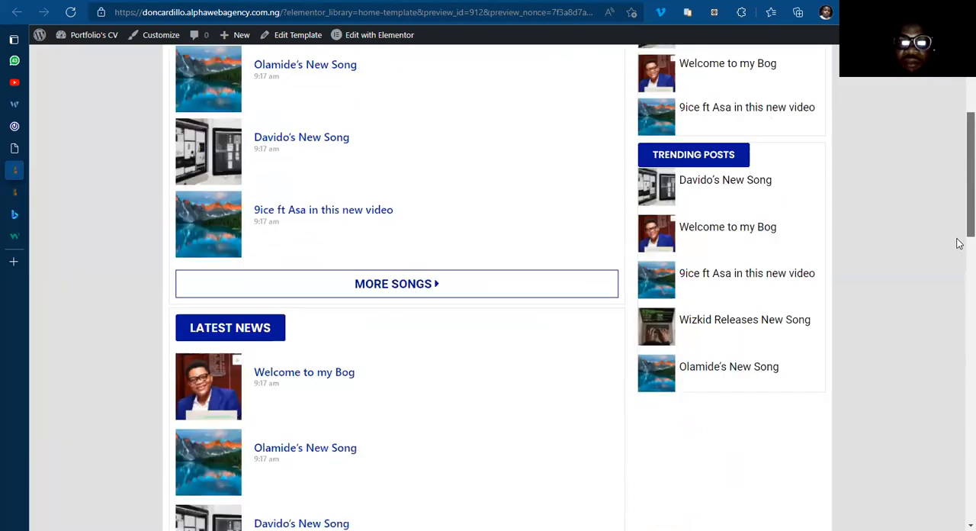
scroll(959, 243, down, 3)
scroll(958, 397, down, 6)
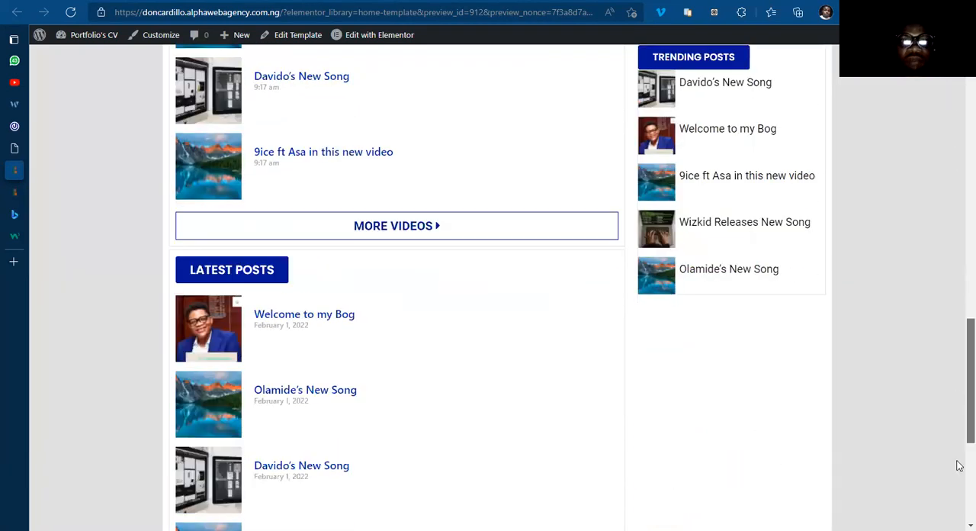
scroll(959, 465, down, 4)
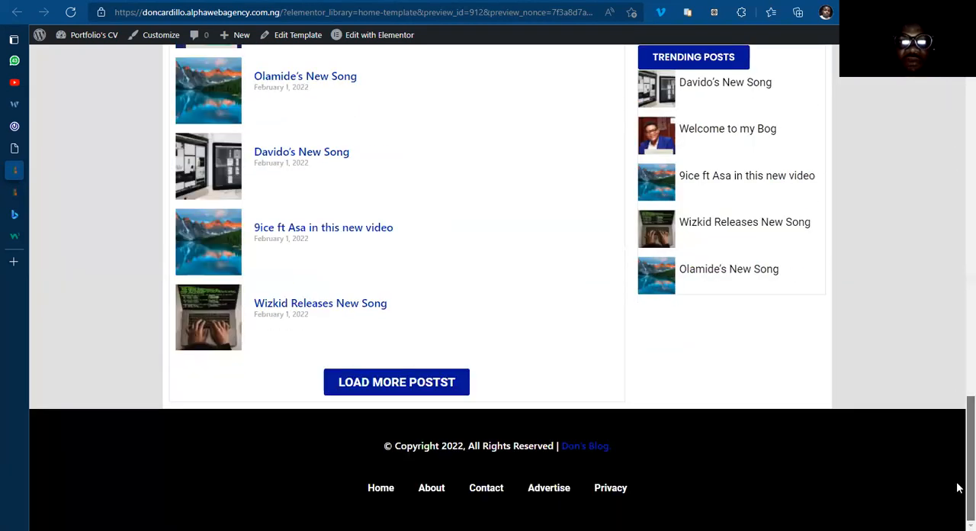
Step: Switch to the 042Jam site and compare its post lists, sidebar blocks and Latest Posts section with the template
click(34, 126)
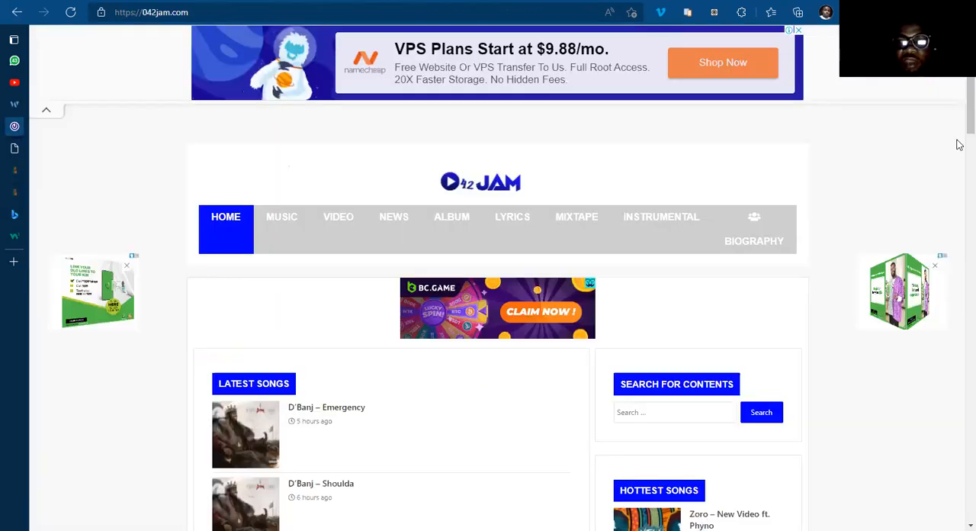
scroll(958, 162, down, 2)
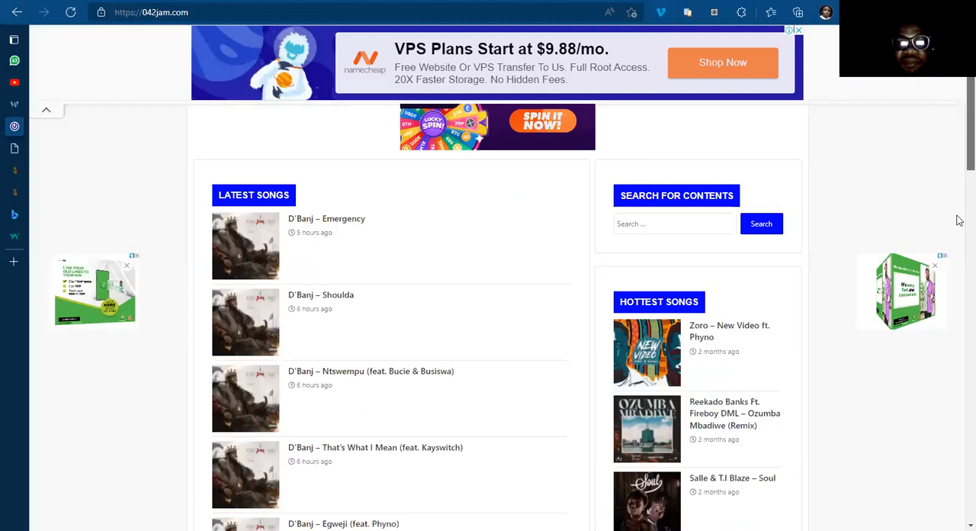
scroll(960, 232, down, 4)
scroll(959, 286, down, 4)
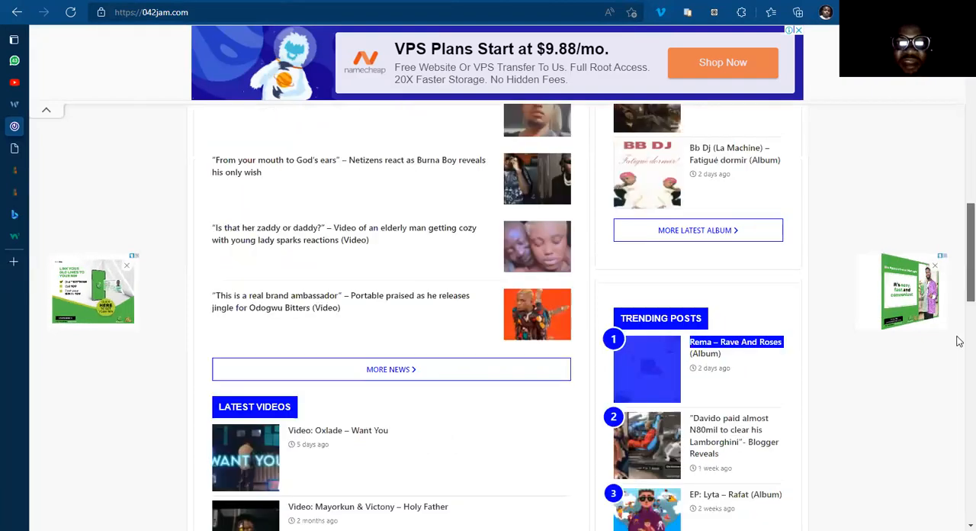
scroll(959, 366, down, 4)
scroll(957, 488, down, 5)
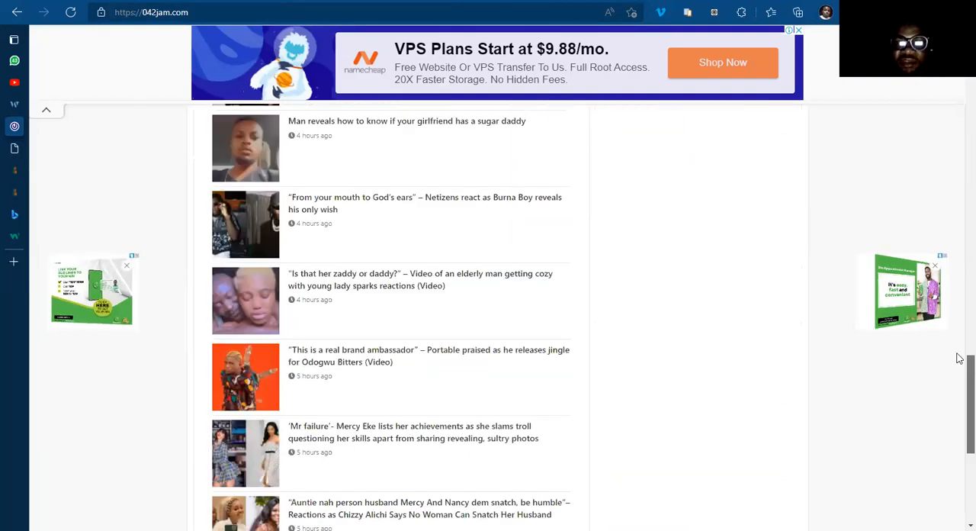
scroll(959, 305, up, 3)
scroll(956, 366, up, 3)
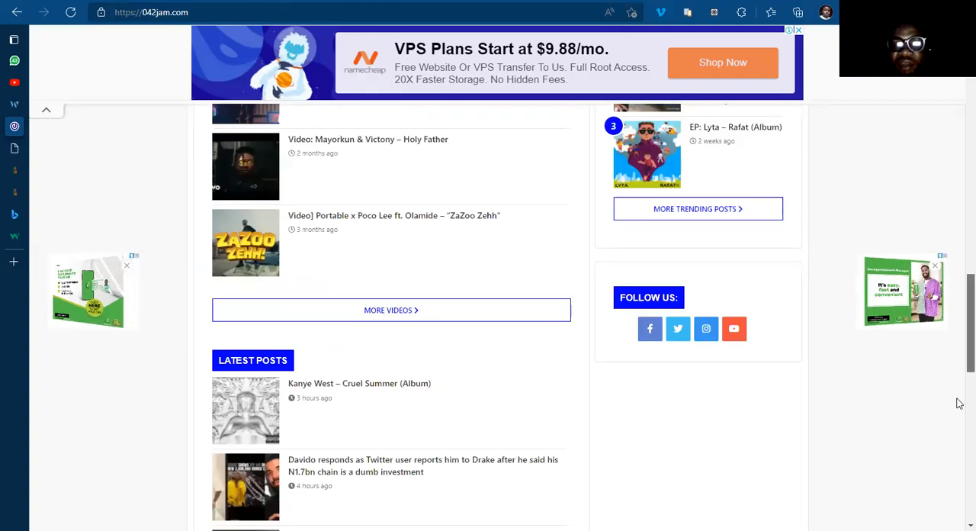
scroll(958, 373, down, 3)
scroll(960, 473, down, 6)
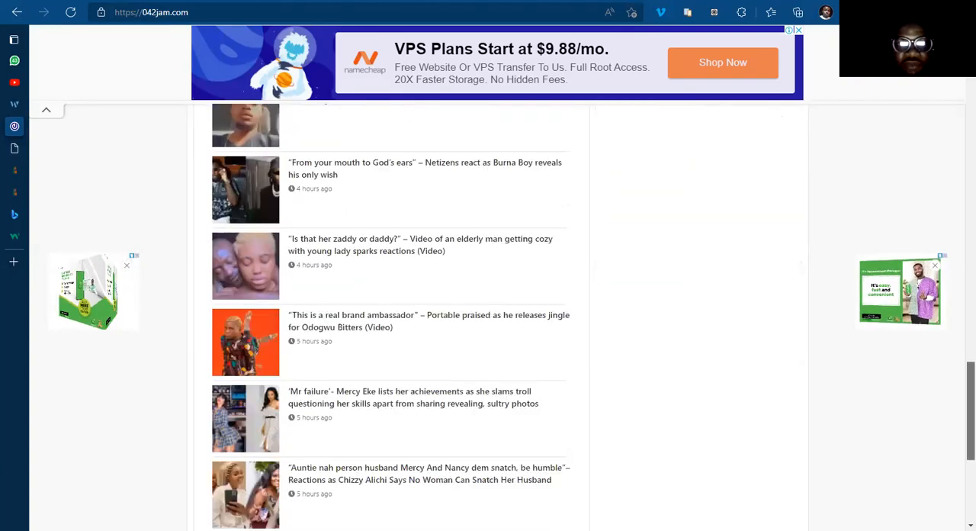
scroll(959, 145, up, 10)
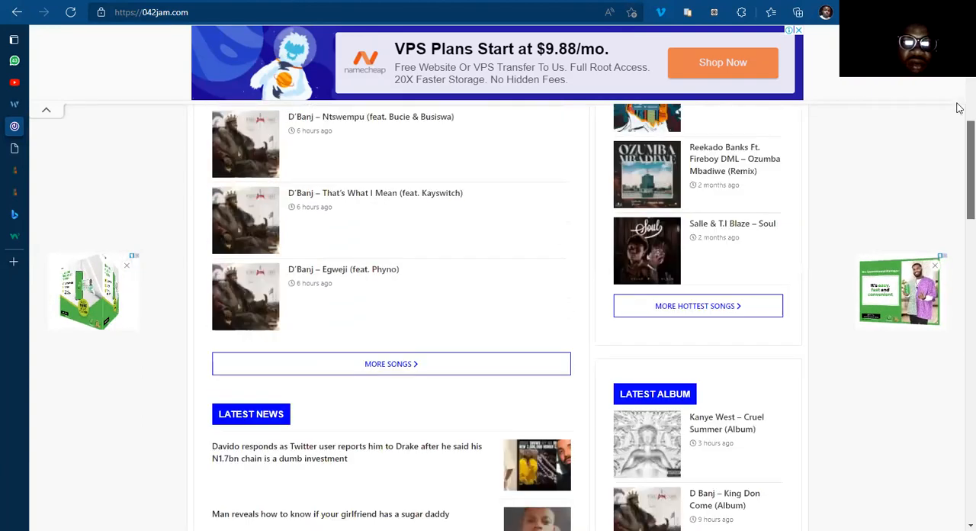
scroll(958, 152, up, 5)
scroll(960, 310, down, 10)
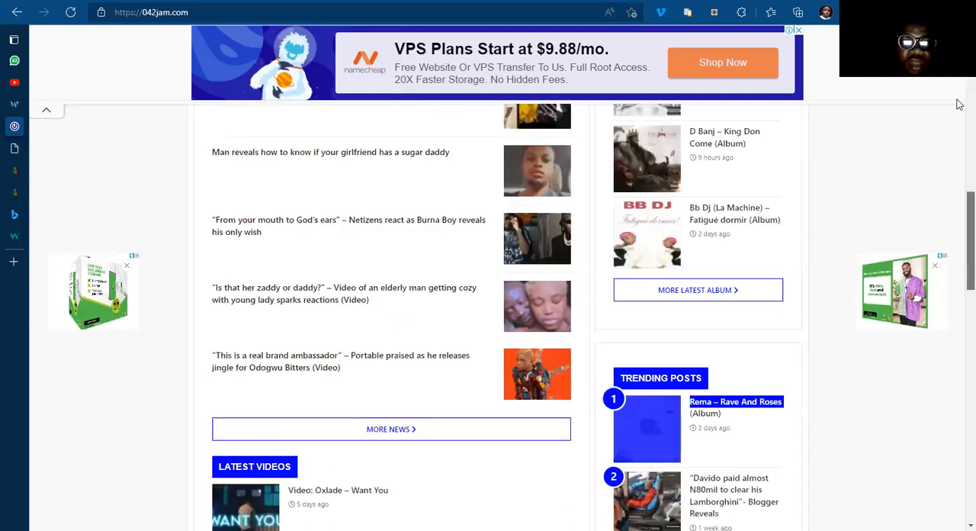
Step: Return to the home template preview and re-examine the page, down to its Latest Posts list and footer
click(17, 149)
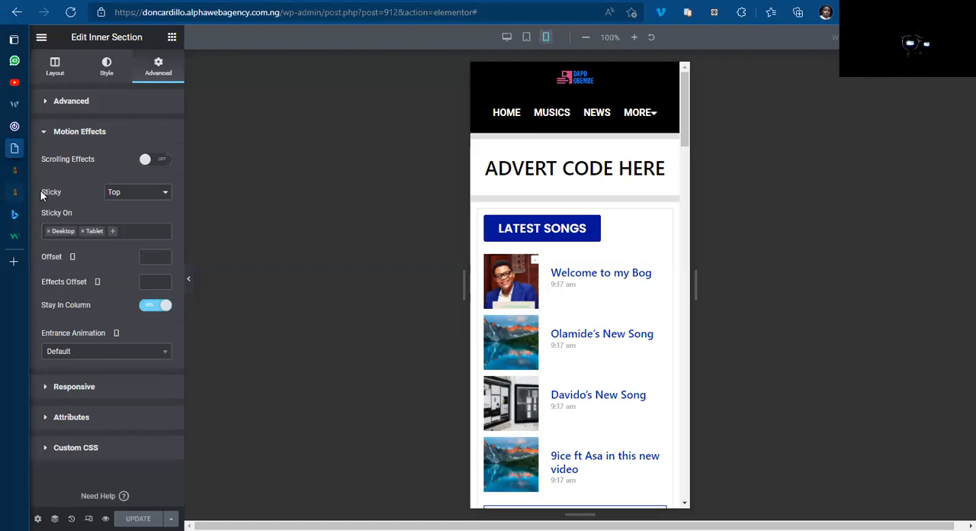
mouse_move(41, 190)
click(34, 170)
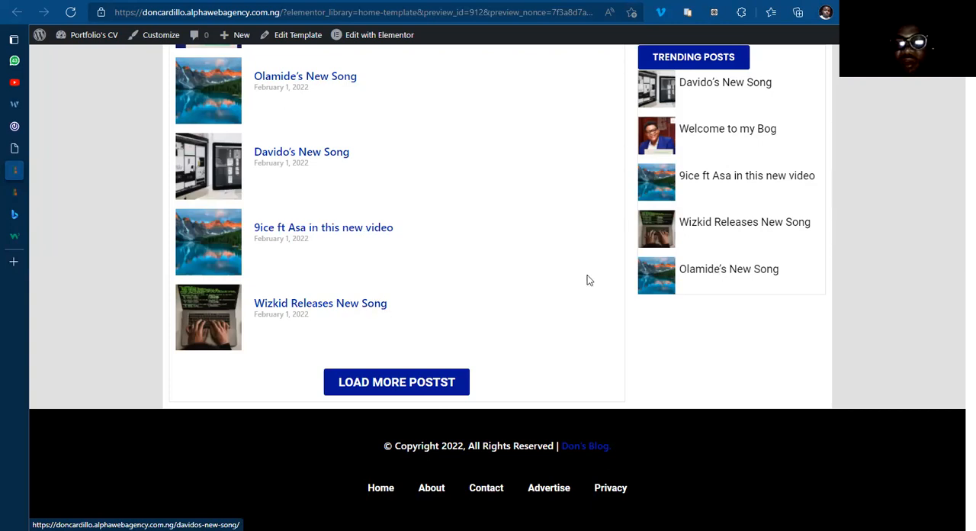
click(361, 299)
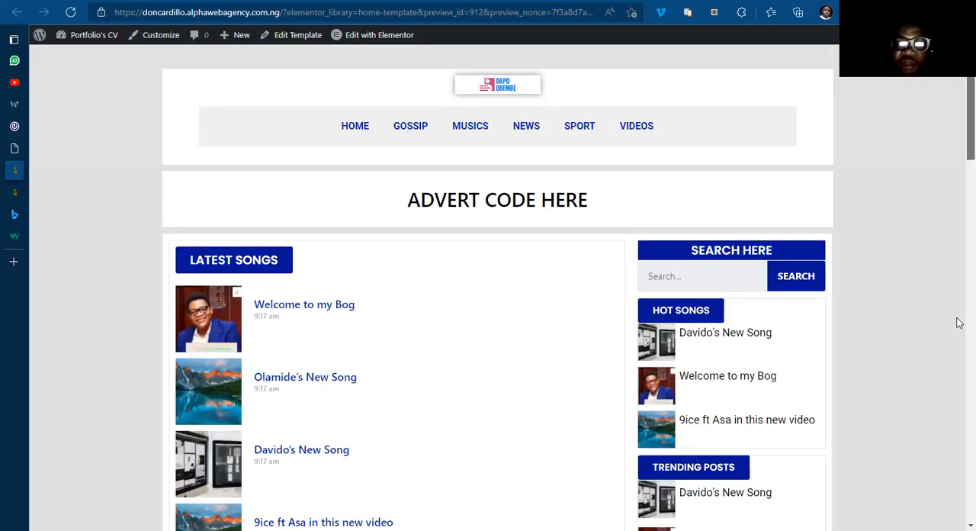
scroll(959, 381, down, 5)
scroll(488, 381, down, 3)
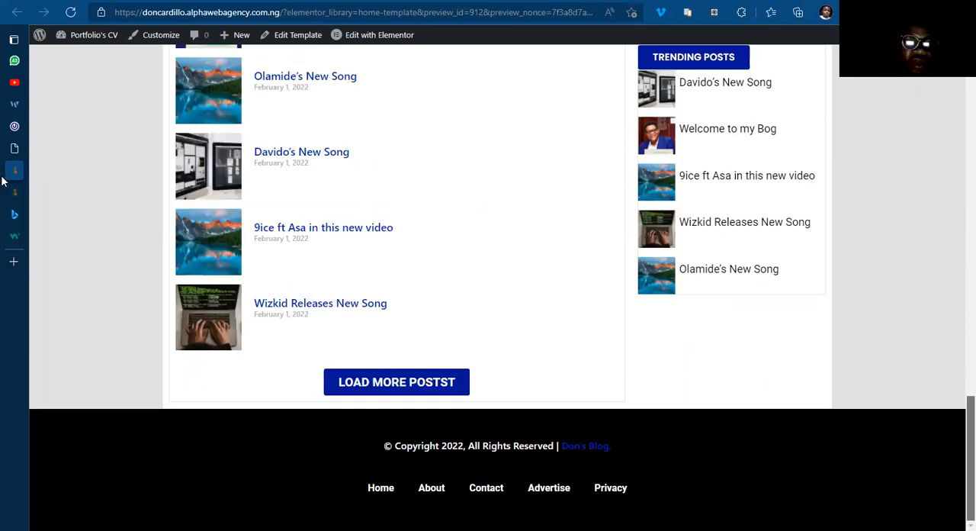
Step: Switch to the 042Jam site and examine the pagination and footer at the end of its homepage
mouse_move(14, 148)
click(32, 128)
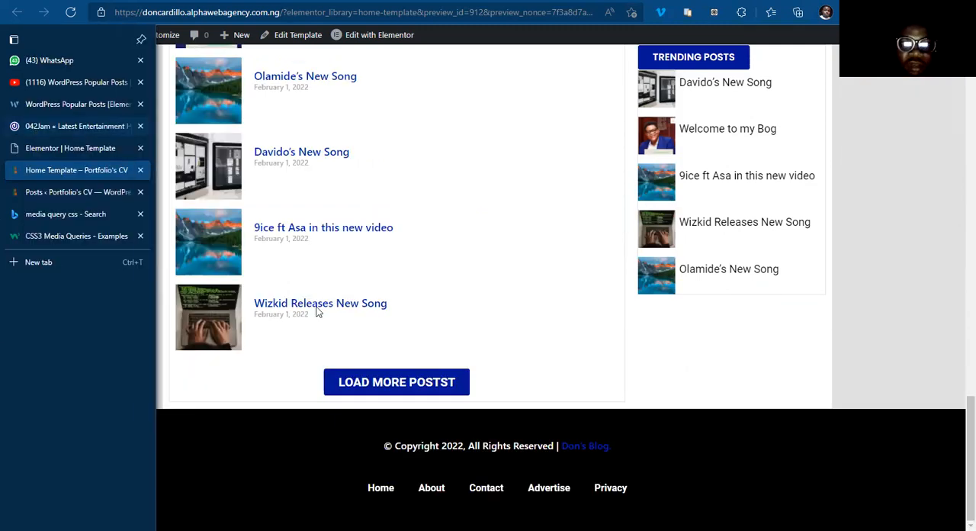
scroll(317, 307, down, 15)
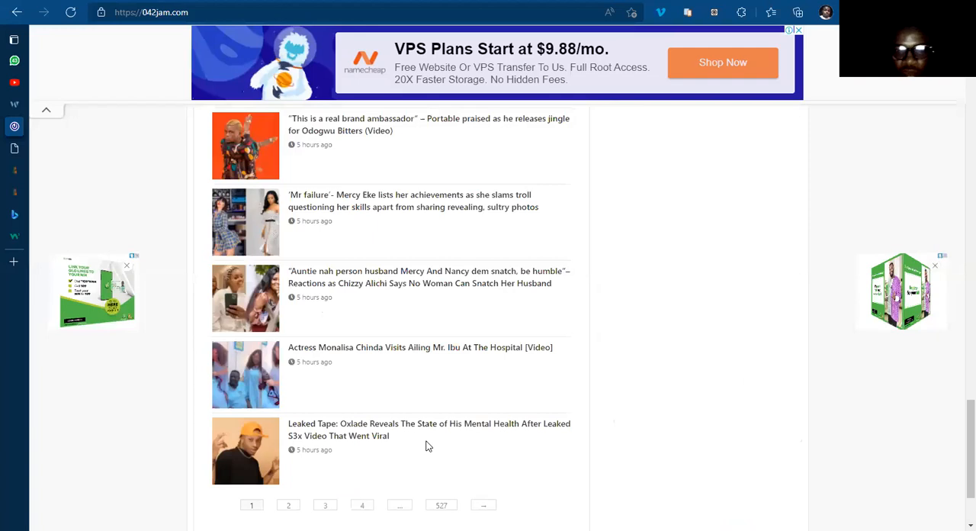
scroll(427, 444, down, 3)
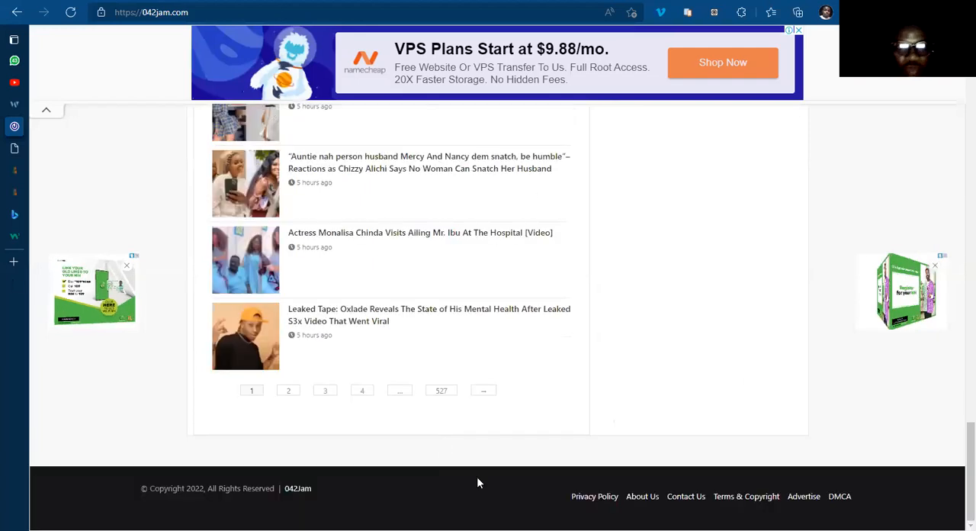
Step: Return to the Elementor home template and review its mobile layout between the header and the footer
click(64, 150)
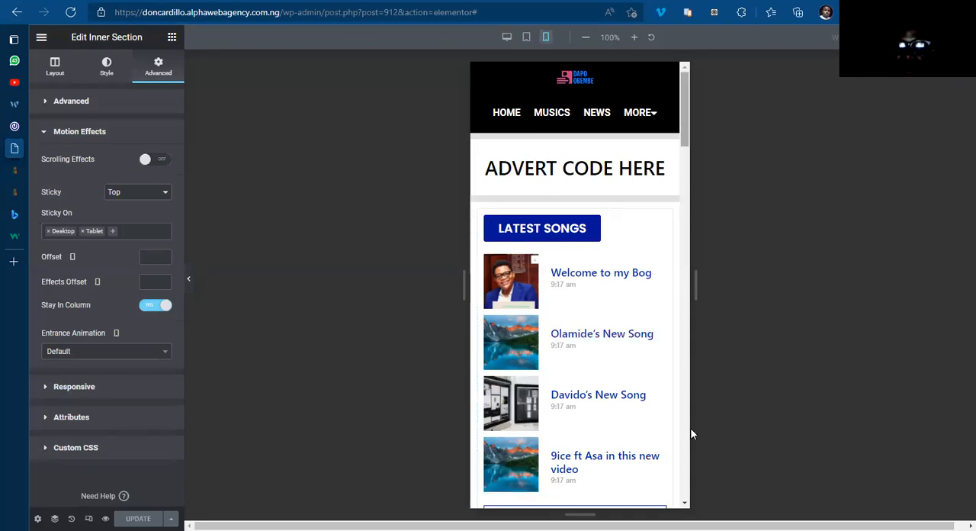
scroll(691, 433, down, 6)
scroll(690, 477, down, 5)
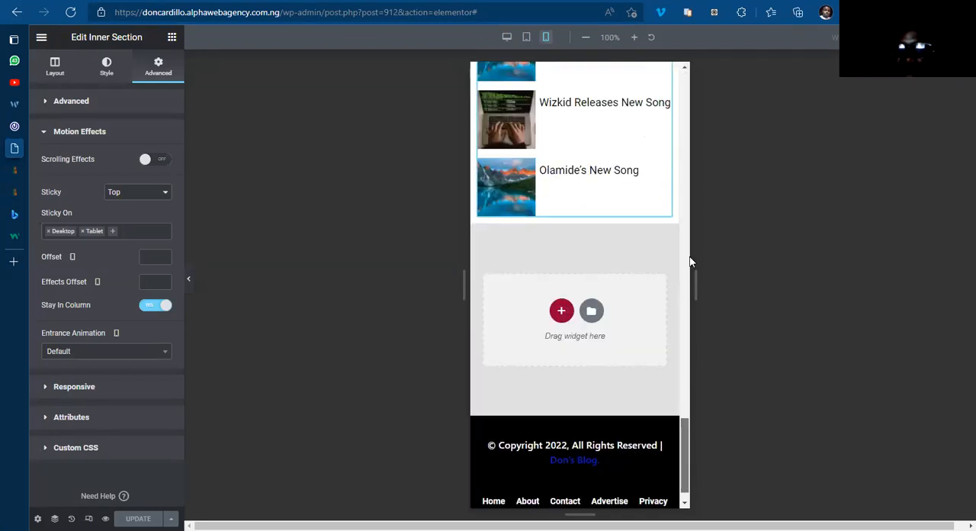
scroll(690, 244, up, 6)
scroll(689, 172, up, 4)
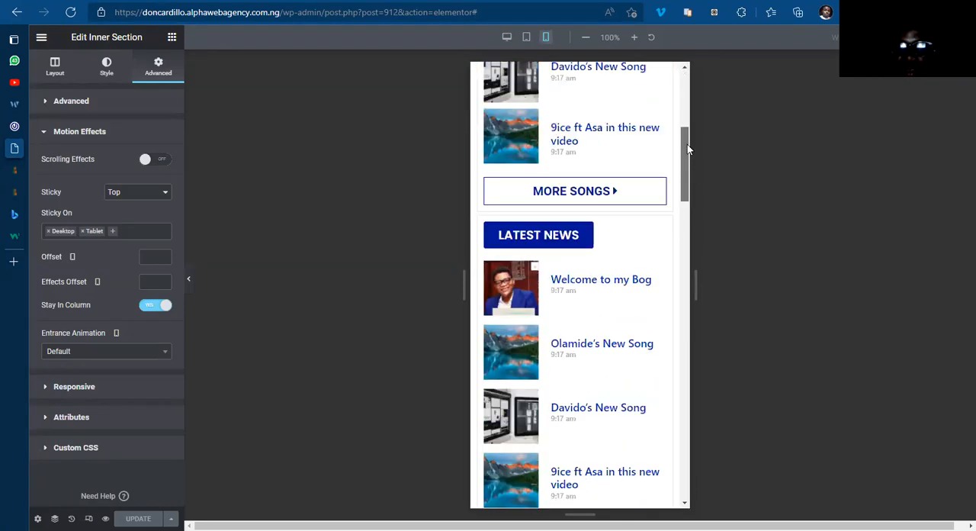
scroll(687, 149, up, 5)
scroll(687, 122, up, 2)
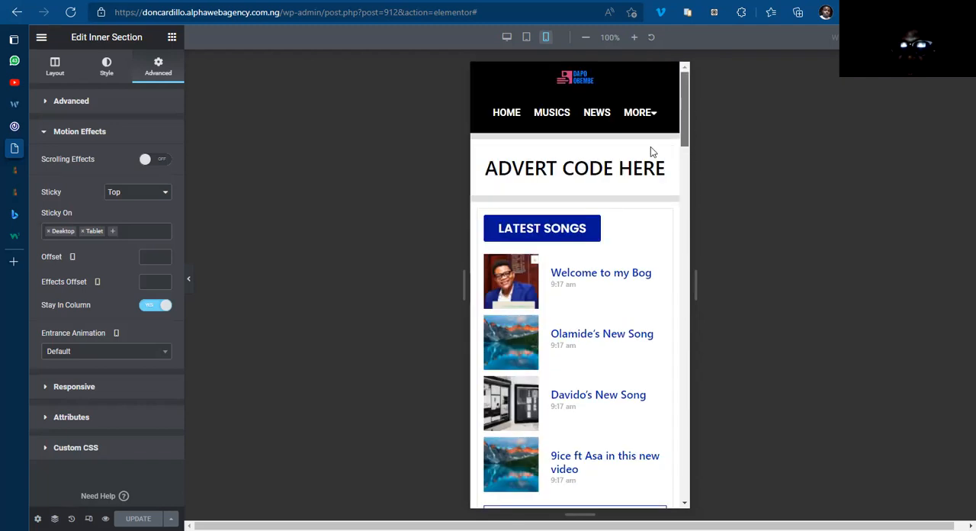
Step: Set the mobile margin of the main section holding the post lists to 0 px top and 20 px bottom
mouse_move(573, 197)
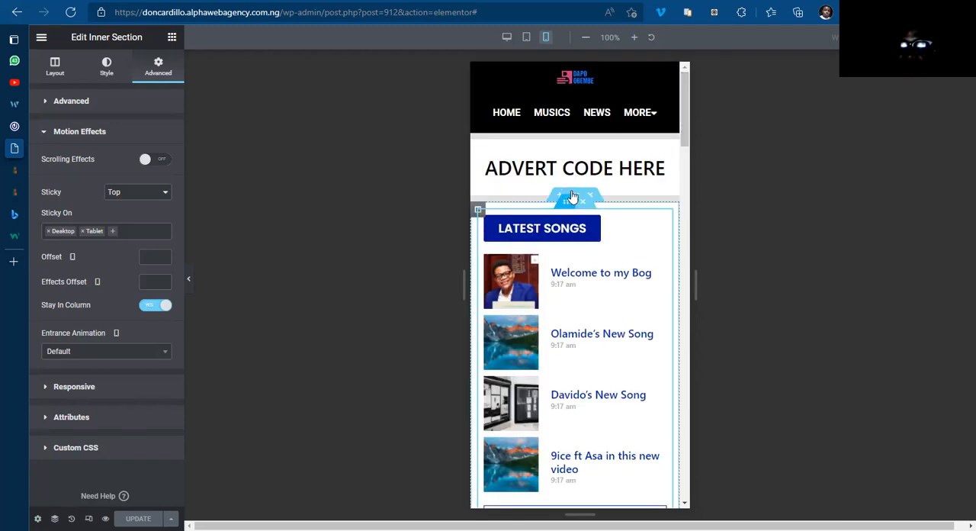
click(573, 196)
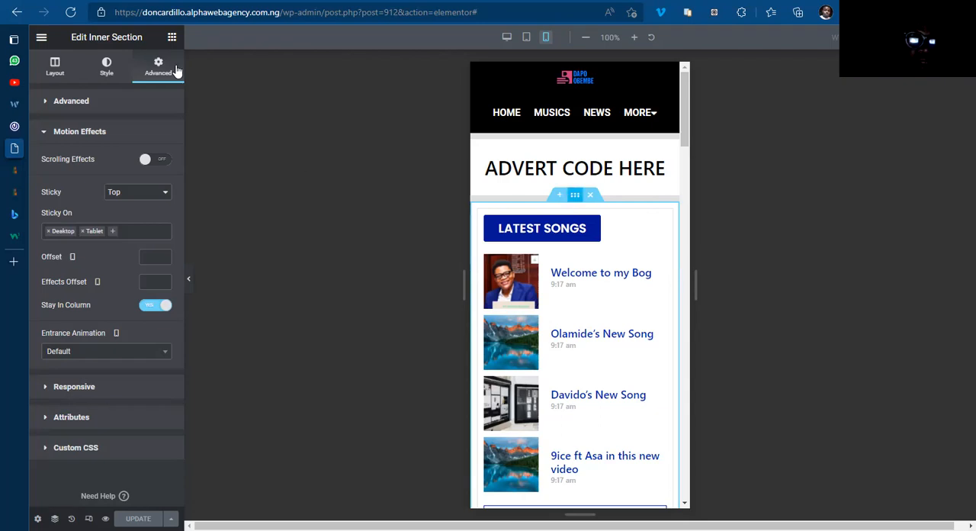
click(155, 67)
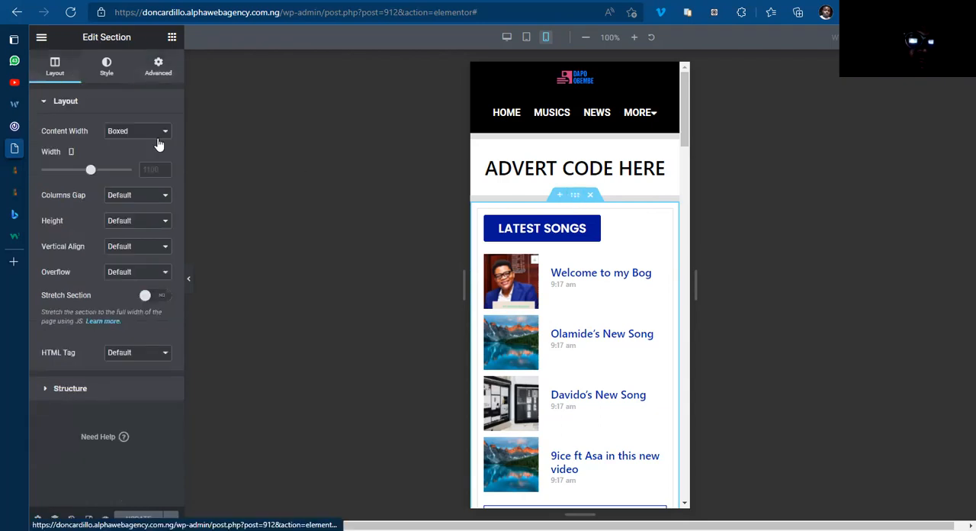
click(151, 147)
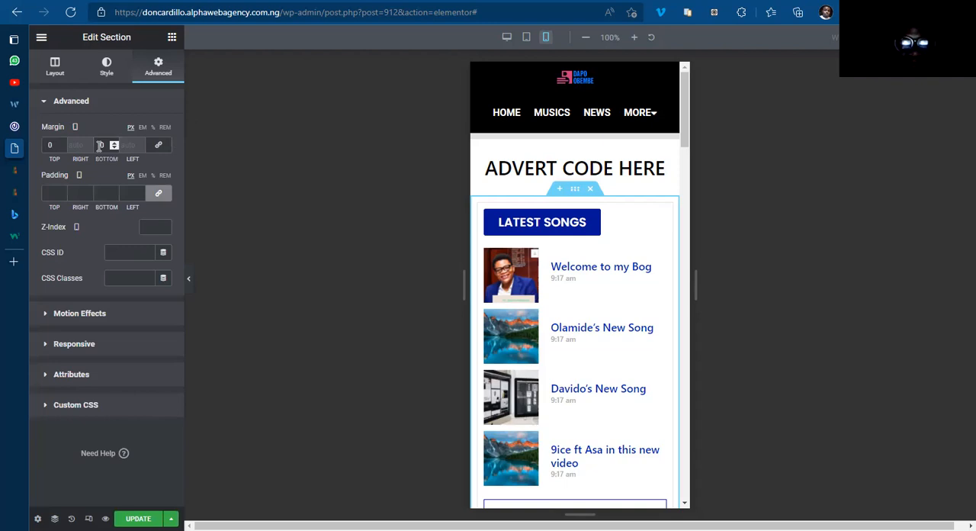
Step: Set the main content section's tablet margin to 0 px top and bottom and check the tablet layout
mouse_move(76, 125)
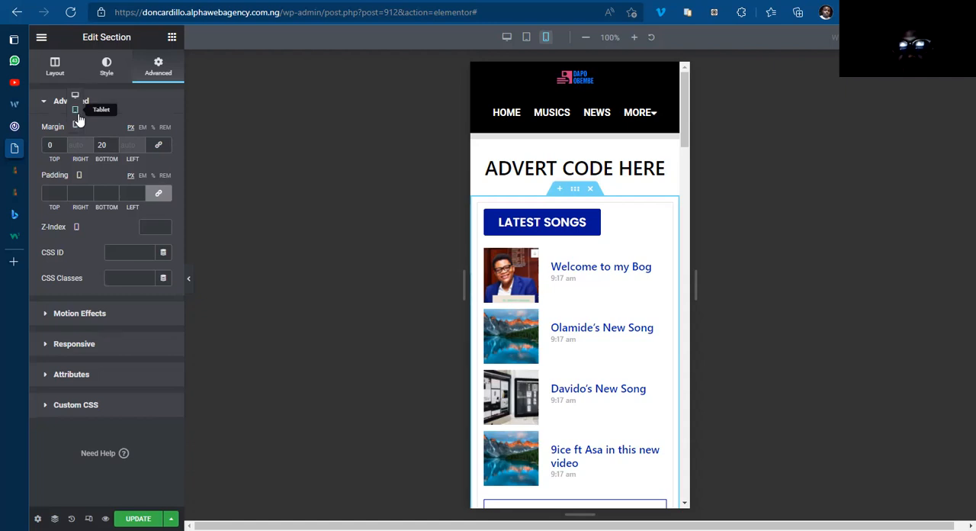
click(77, 112)
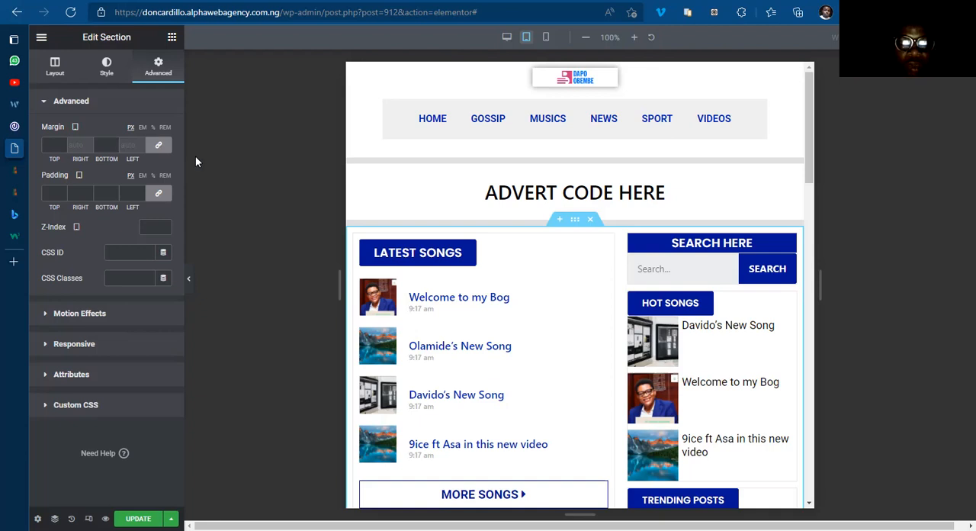
scroll(547, 242, down, 15)
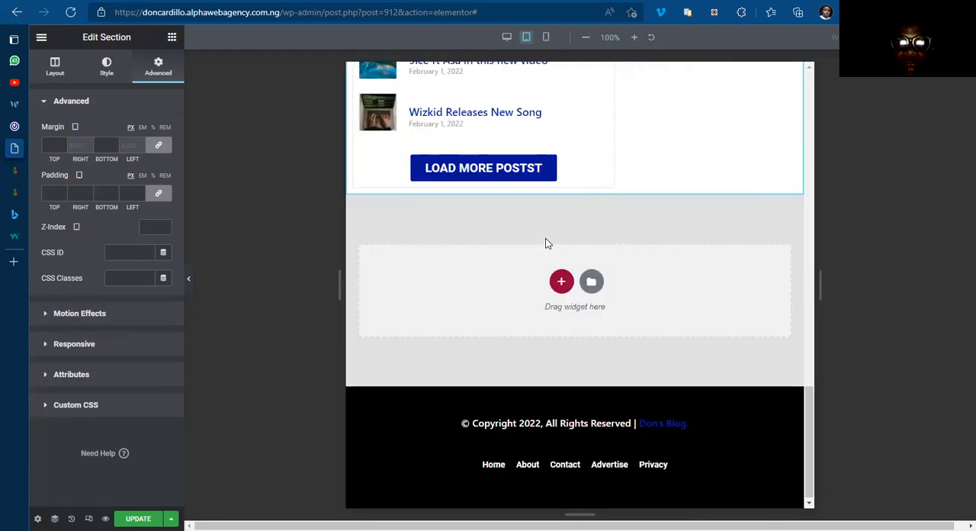
scroll(545, 260, up, 10)
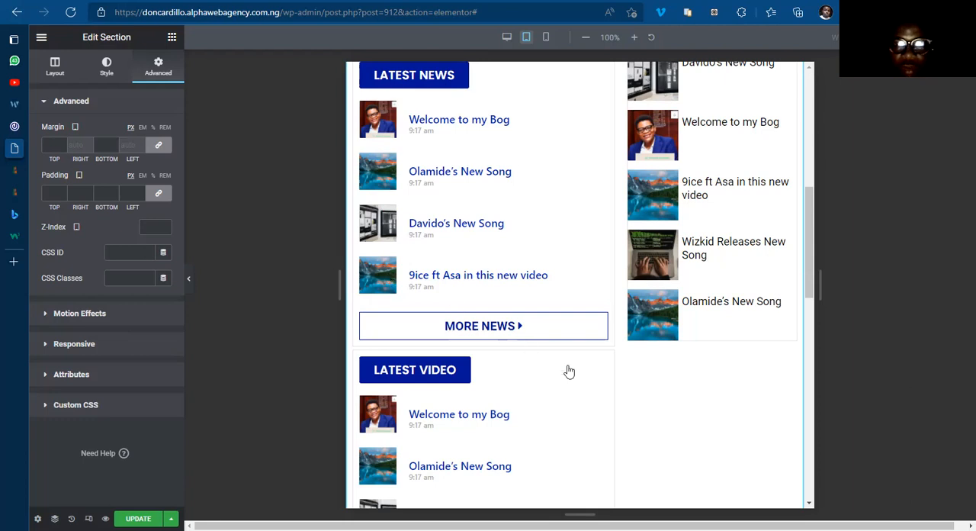
scroll(569, 371, down, 10)
scroll(394, 220, down, 4)
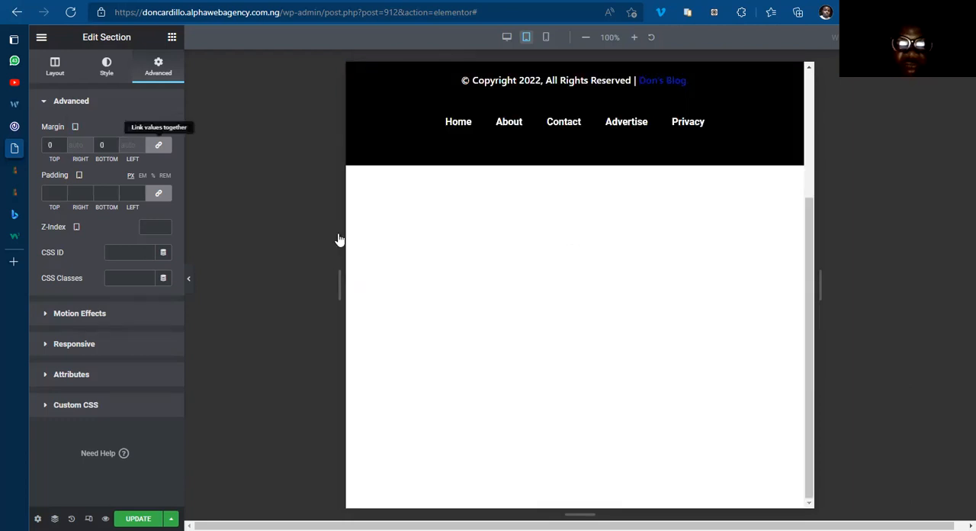
scroll(512, 264, up, 5)
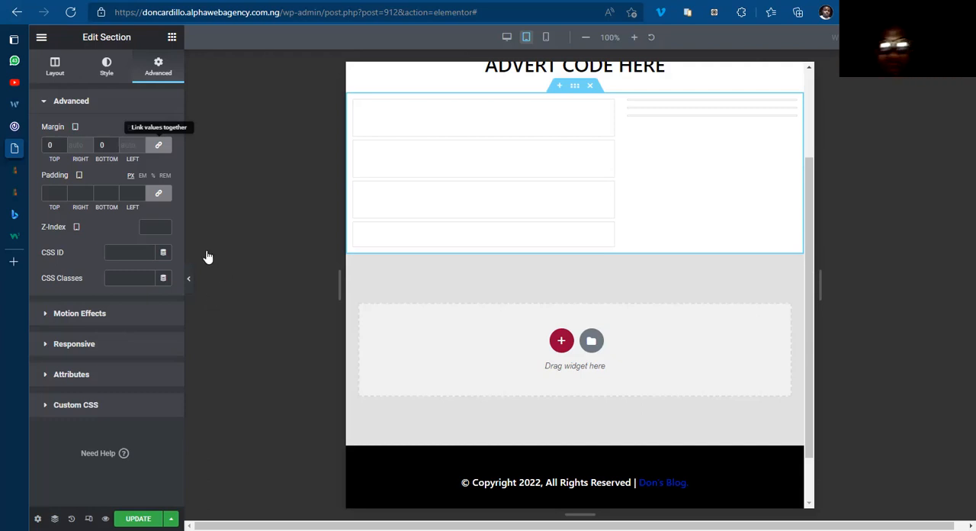
drag(815, 196, 814, 88)
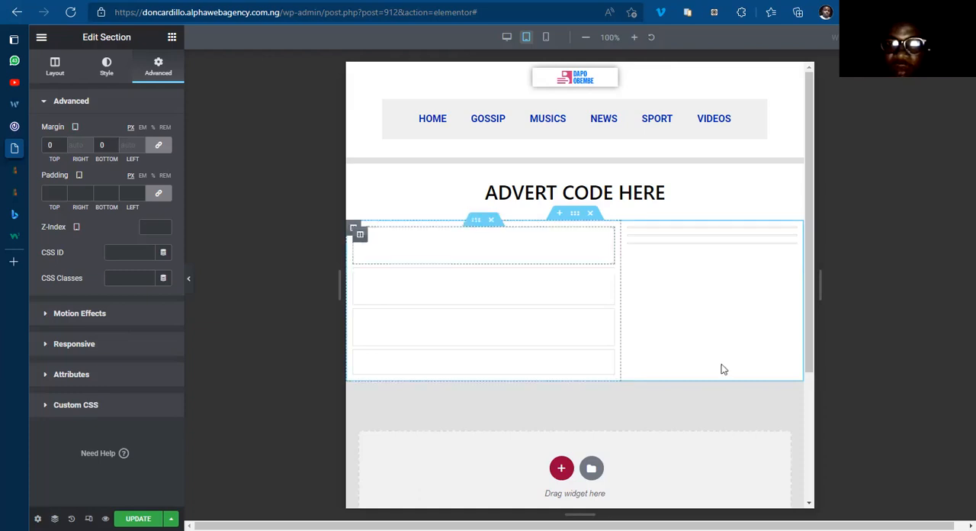
Step: Examine the tablet layout of the home template from the header down to the footer
scroll(612, 445, down, 3)
scroll(597, 421, up, 3)
scroll(594, 421, down, 3)
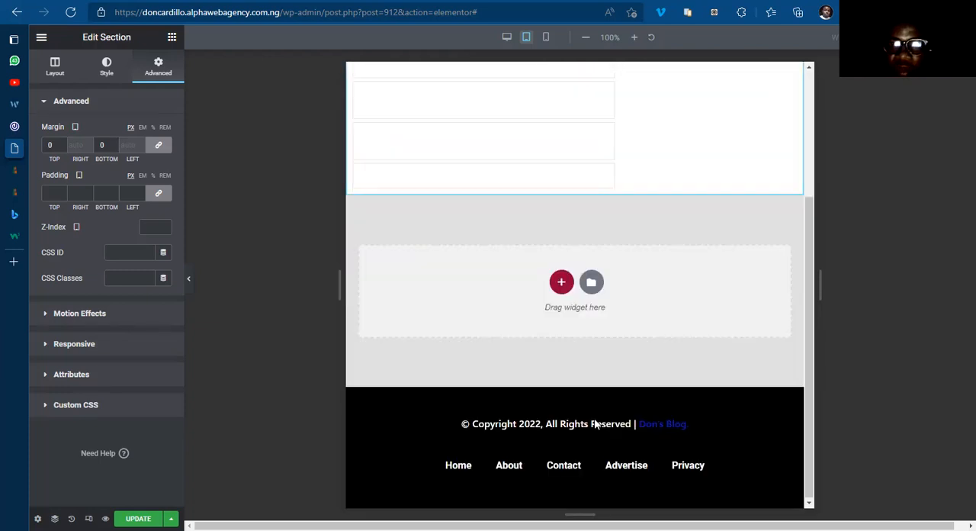
scroll(594, 423, up, 3)
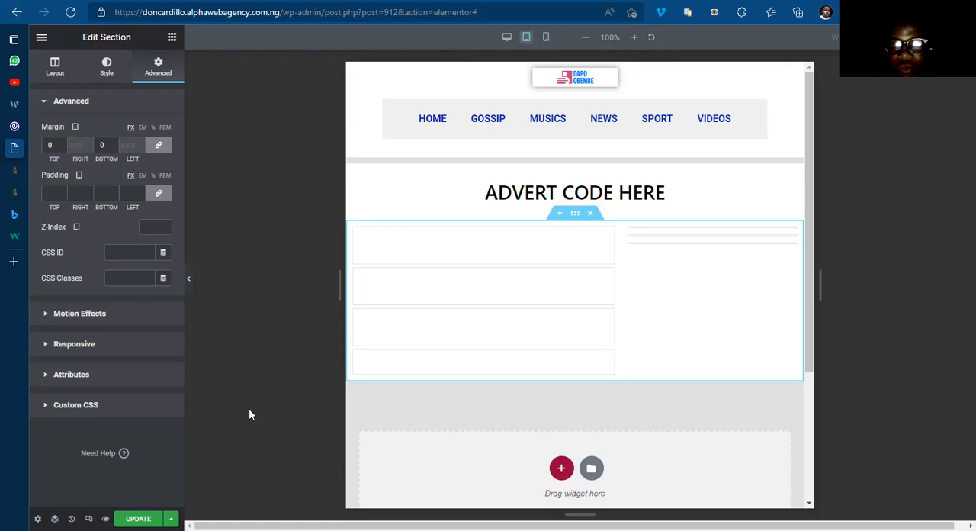
scroll(437, 394, down, 5)
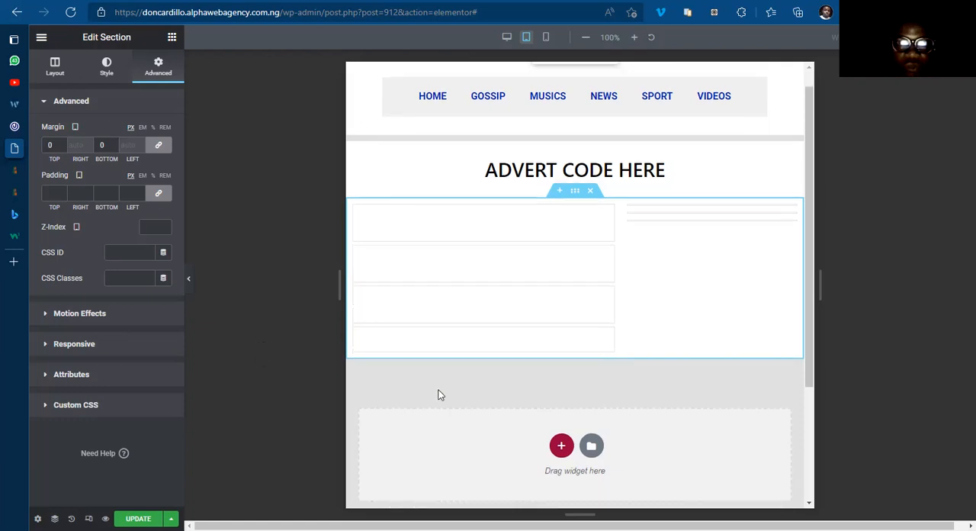
scroll(409, 392, up, 5)
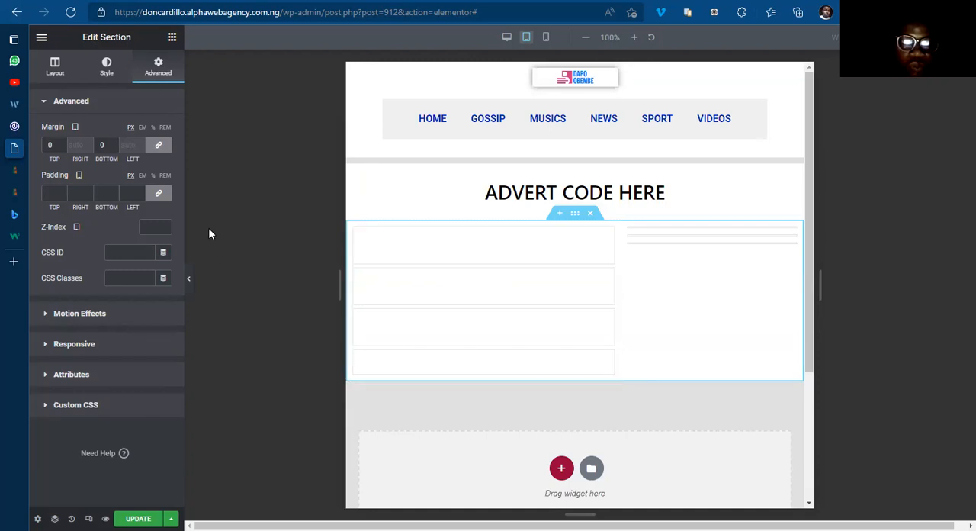
Step: Reload the Elementor editor for the home template
key(F5)
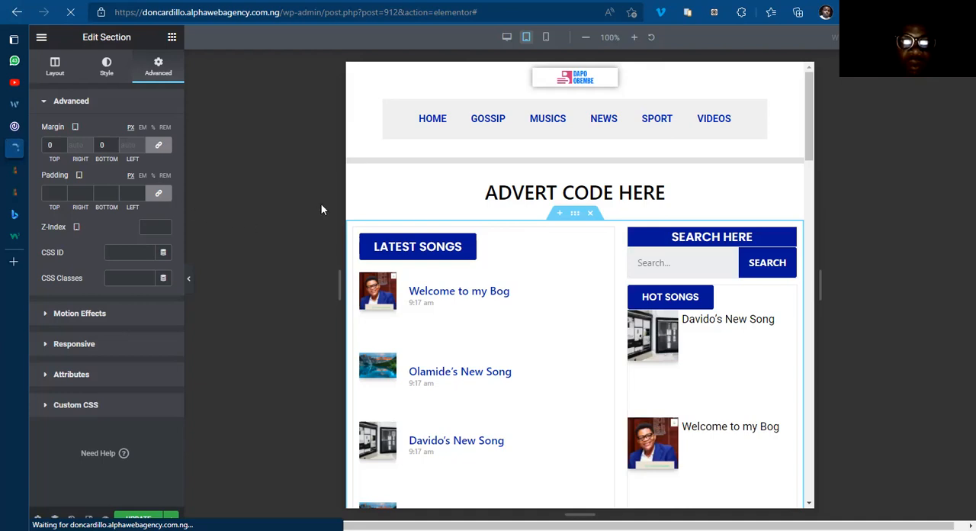
scroll(518, 251, down, 4)
scroll(534, 263, down, 10)
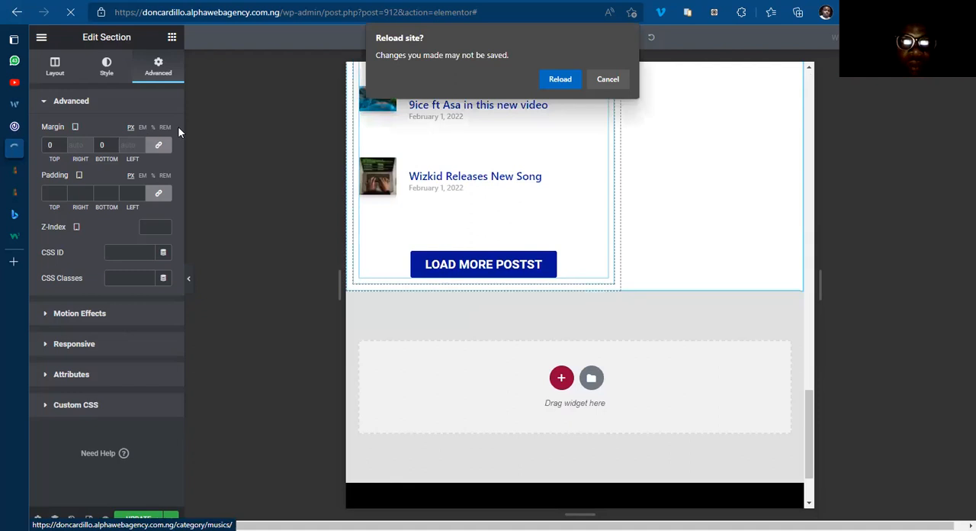
click(610, 83)
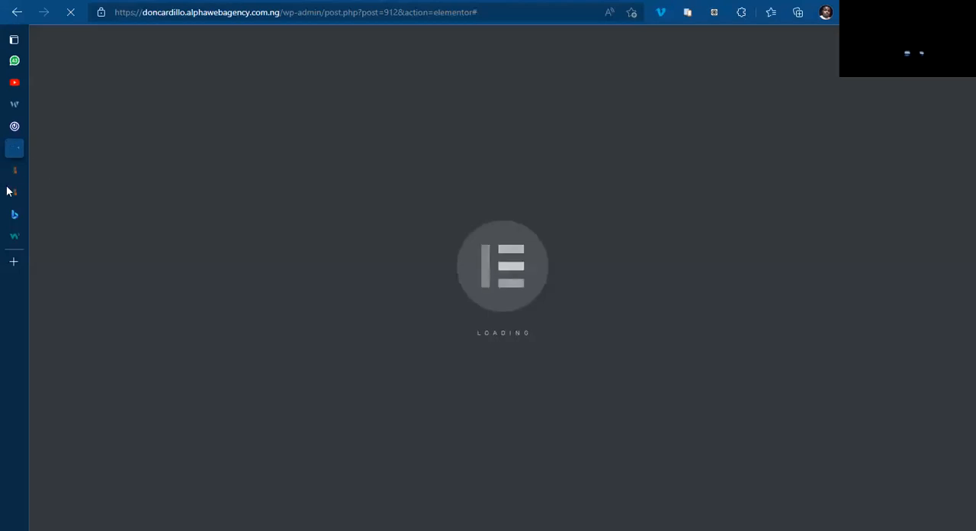
mouse_move(50, 154)
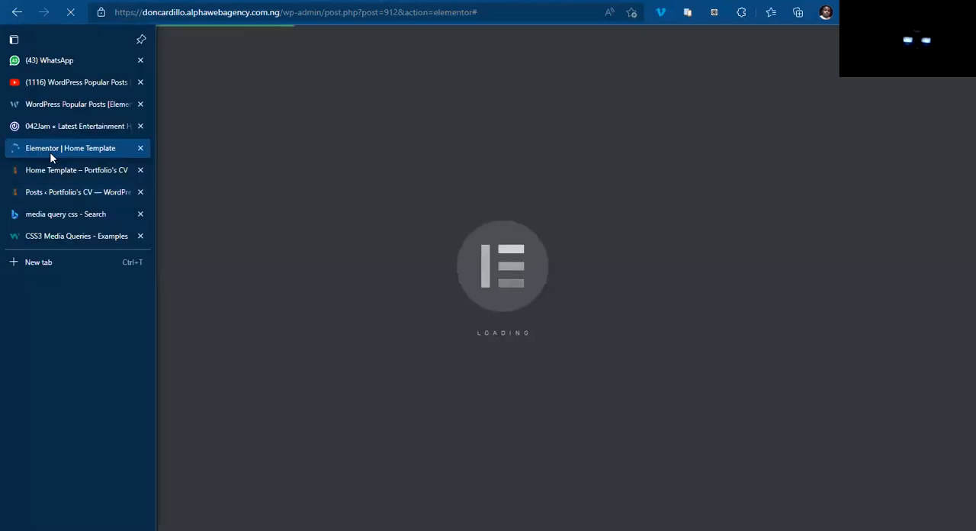
click(84, 170)
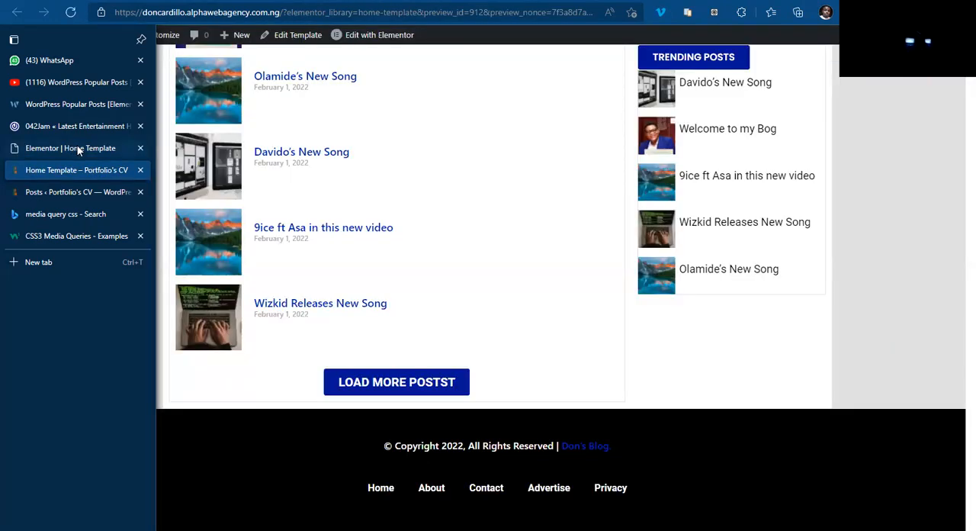
click(71, 145)
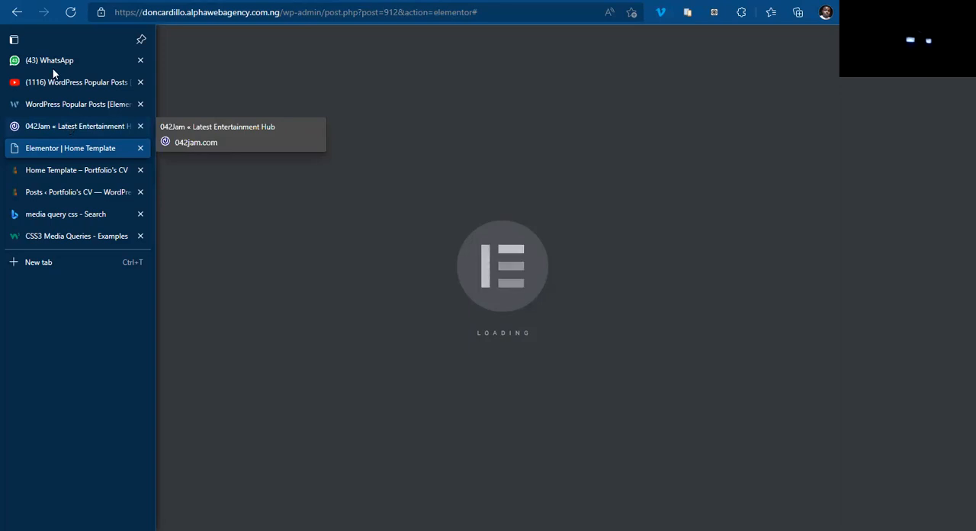
click(82, 127)
click(84, 148)
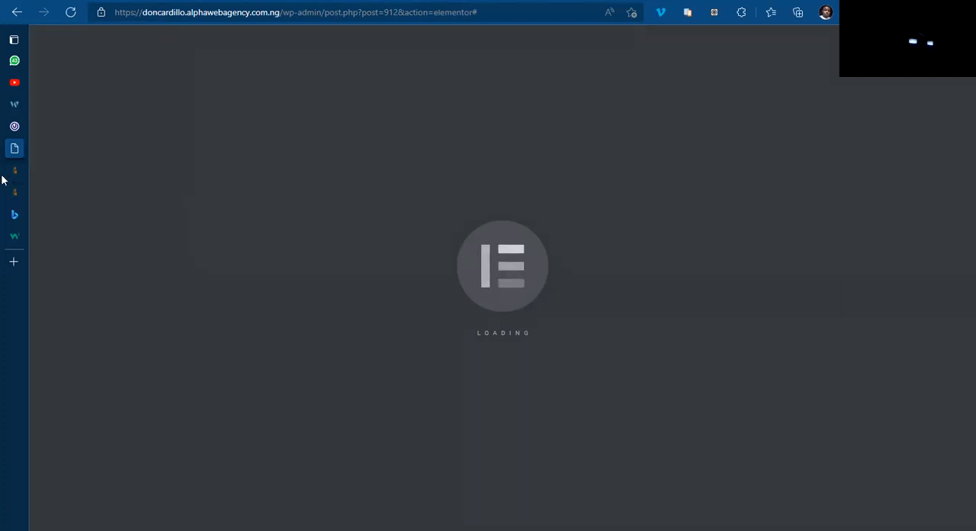
Step: Switch to the Home Template preview and examine the post lists, sidebar and spacing above the footer
click(49, 172)
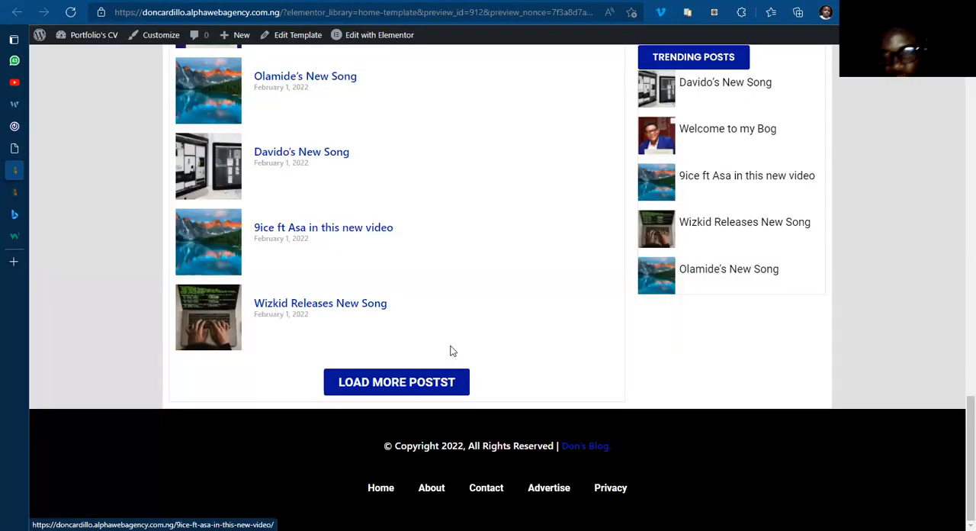
scroll(455, 350, up, 5)
scroll(455, 350, down, 5)
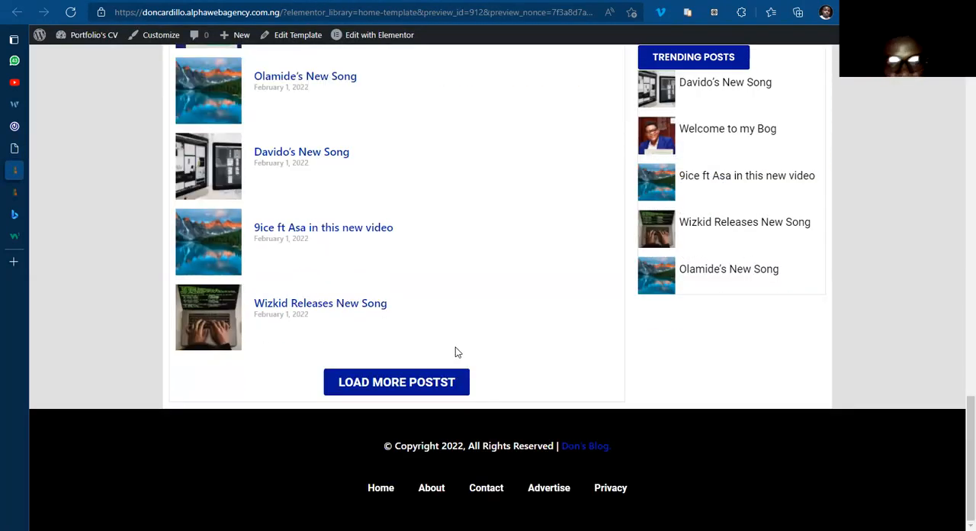
scroll(125, 362, up, 15)
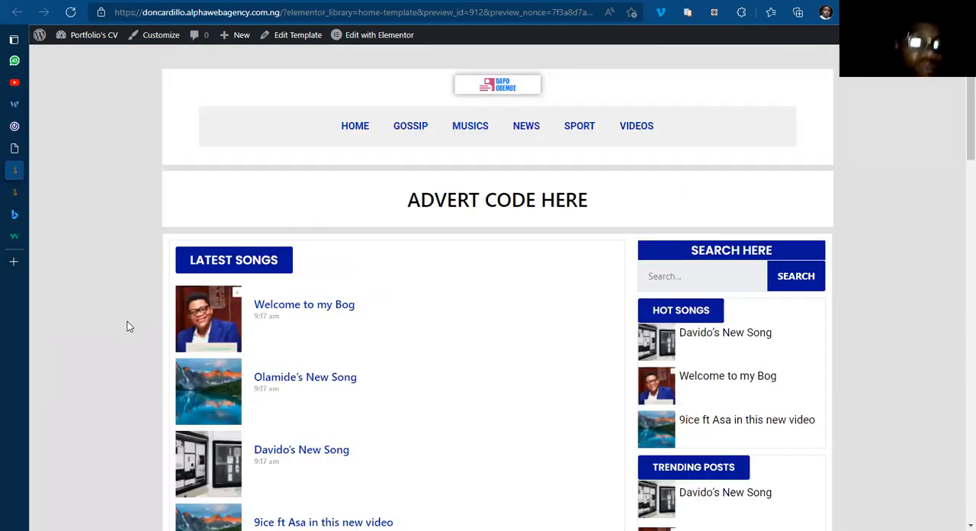
click(69, 192)
click(57, 166)
scroll(69, 196, down, 10)
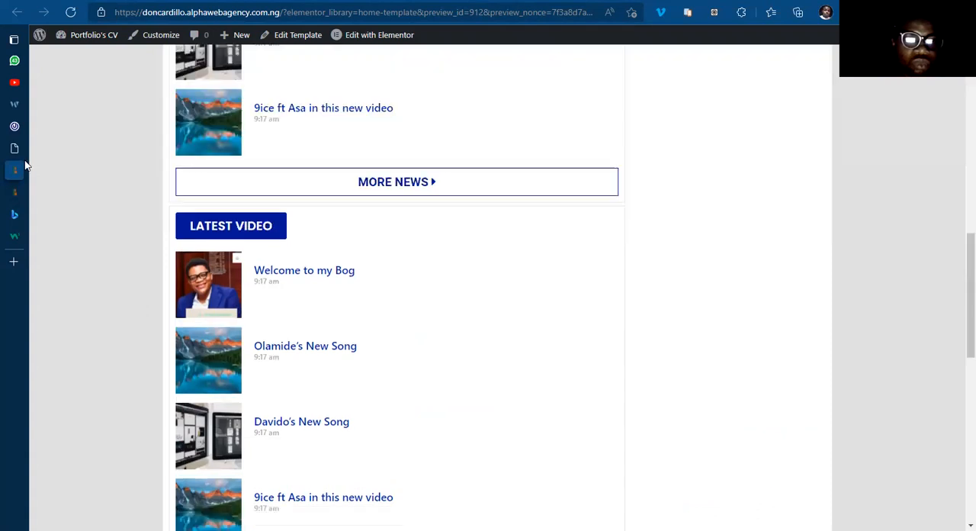
Step: Return to the reloaded Elementor home template and review its desktop layout with the editing panel temporarily hidden
click(16, 148)
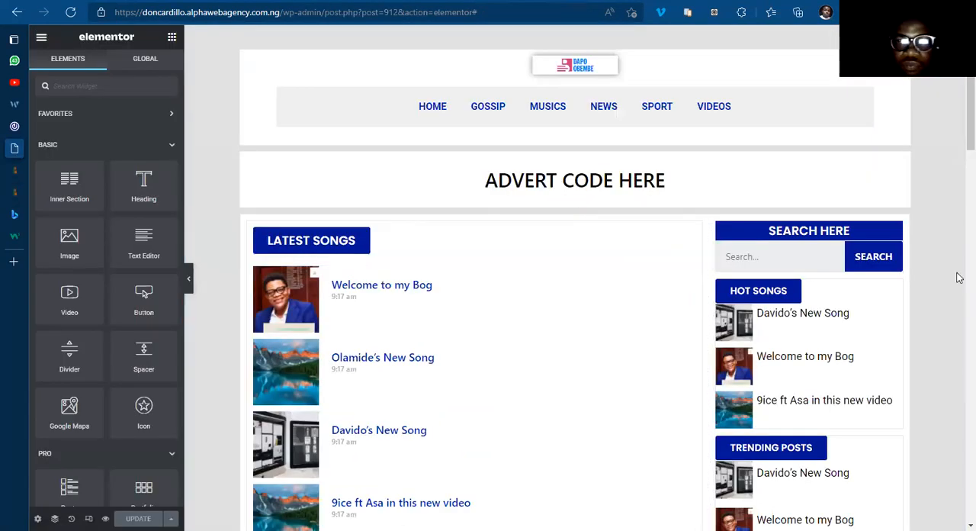
scroll(957, 252, down, 5)
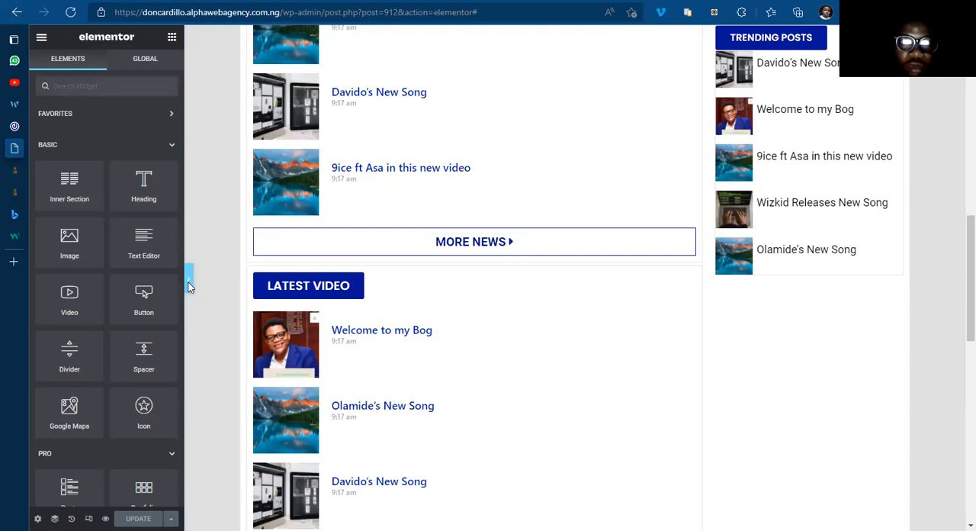
click(189, 286)
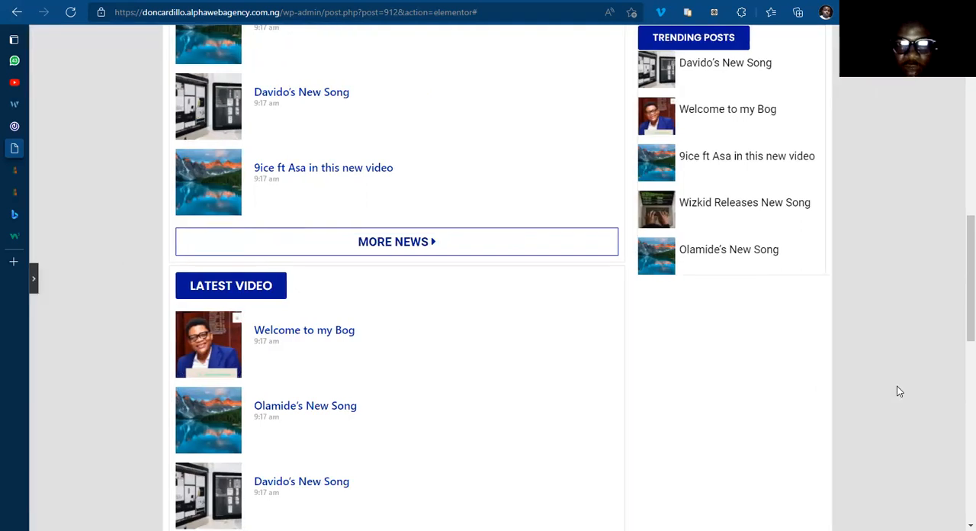
scroll(897, 391, down, 10)
scroll(69, 353, up, 20)
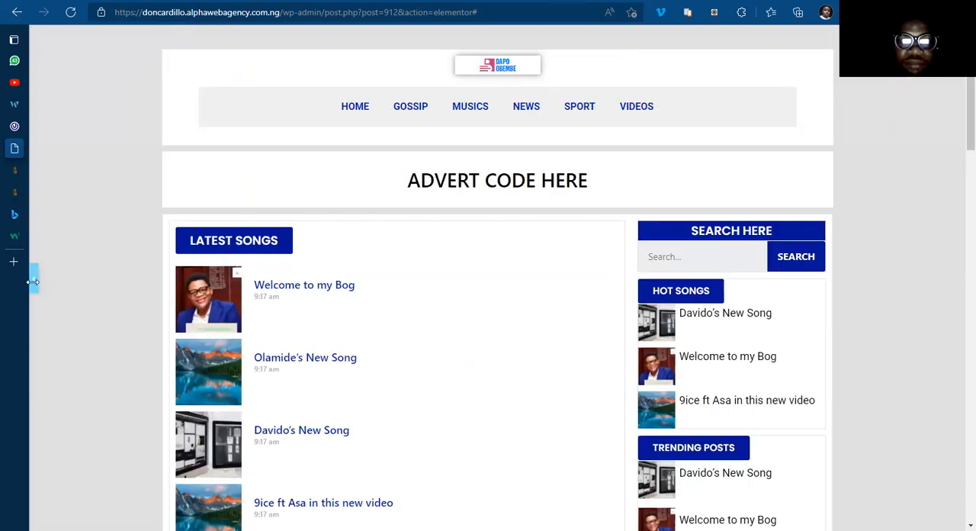
click(33, 281)
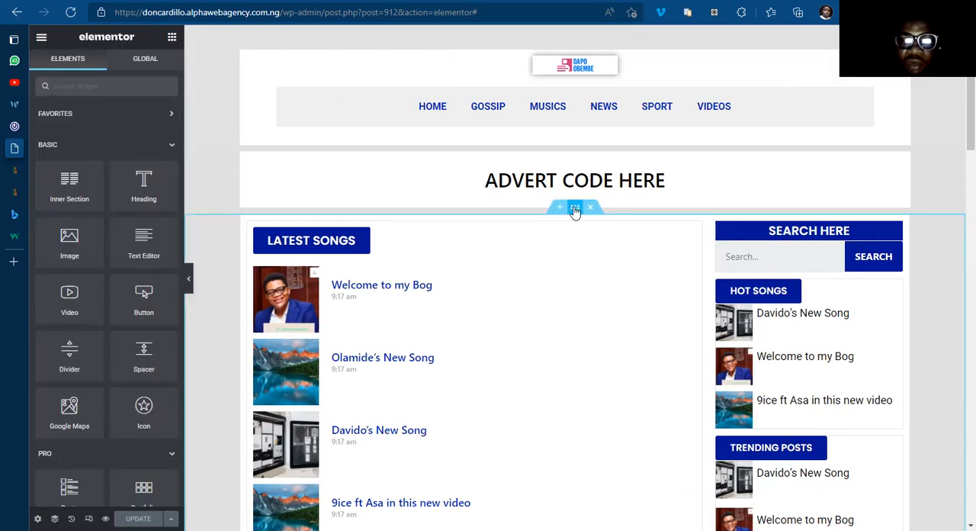
Step: Set the desktop bottom margin of the main section holding the post lists and sidebar to 10 px
click(575, 209)
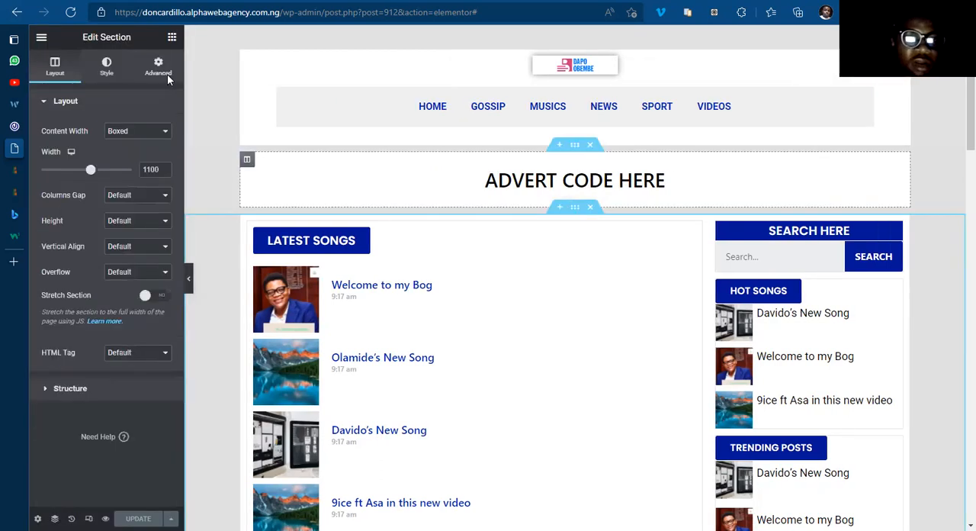
click(158, 67)
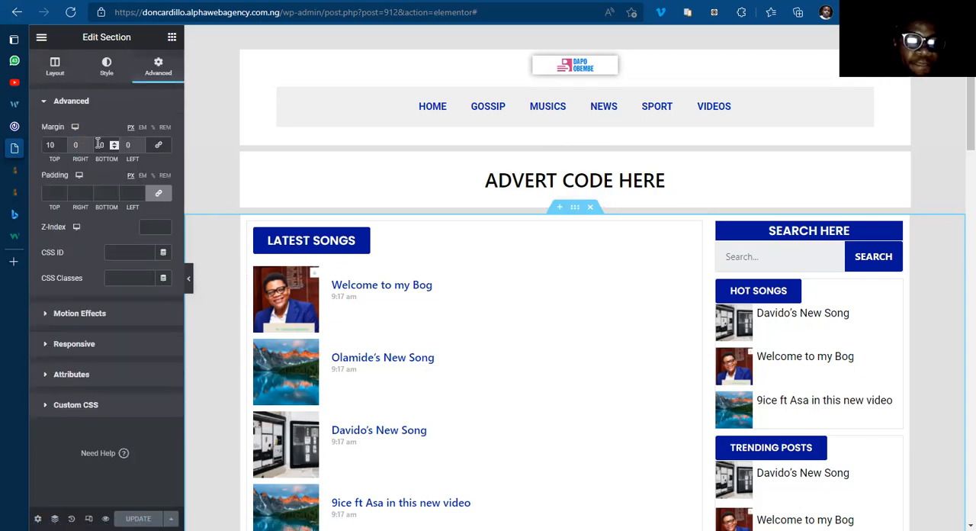
text(1)
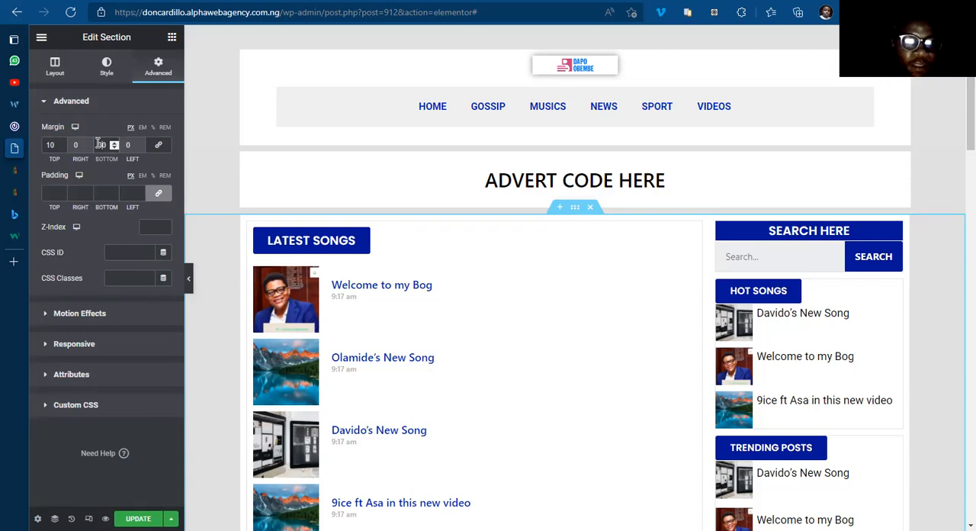
Step: Set the main content section's tablet margin to 0 px top and 20 px bottom, with the values unlinked
click(76, 127)
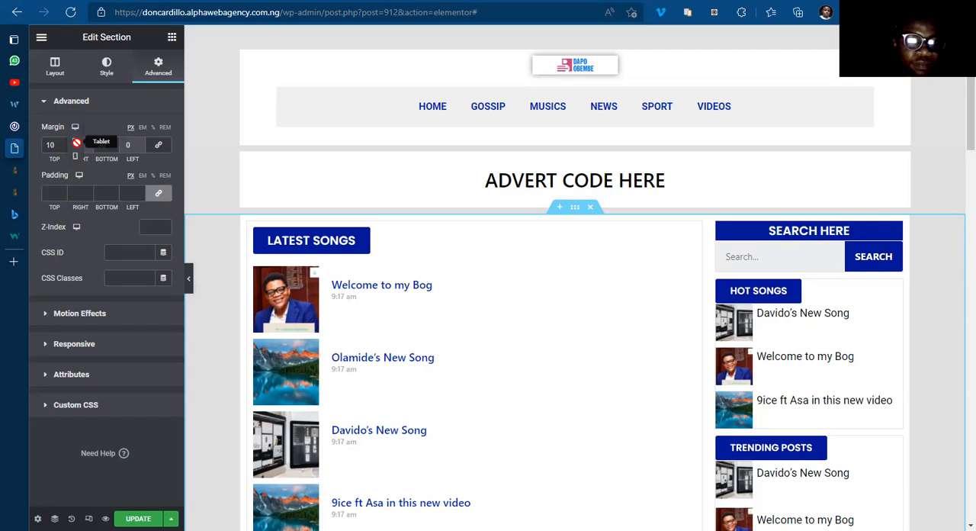
click(75, 155)
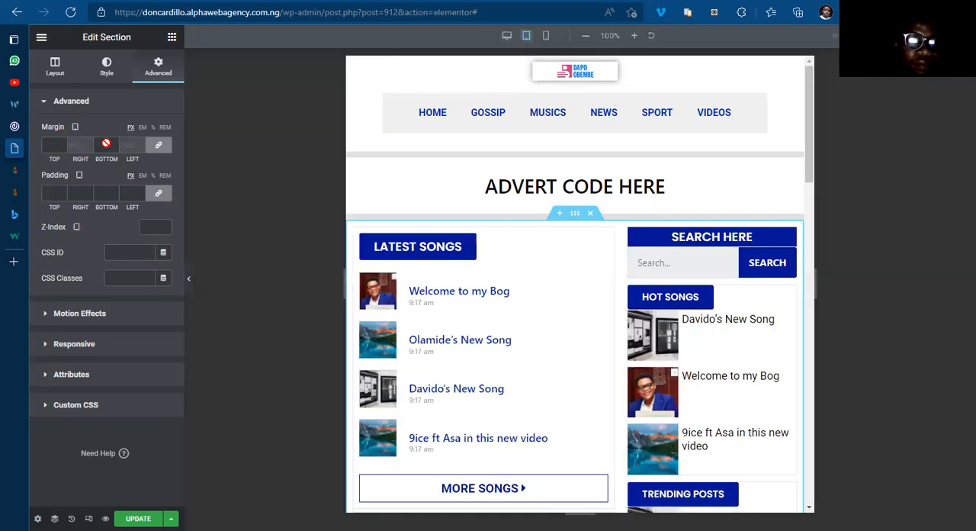
click(160, 151)
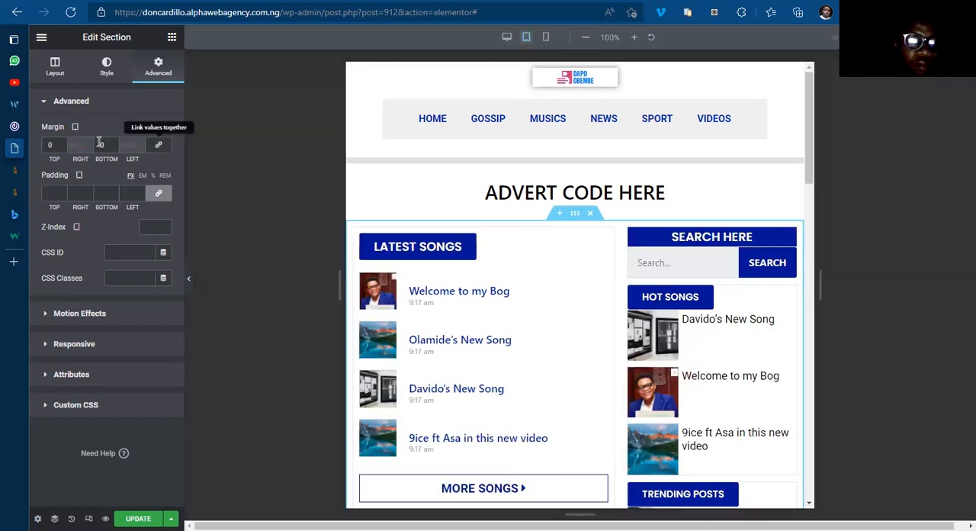
click(96, 144)
text(3)
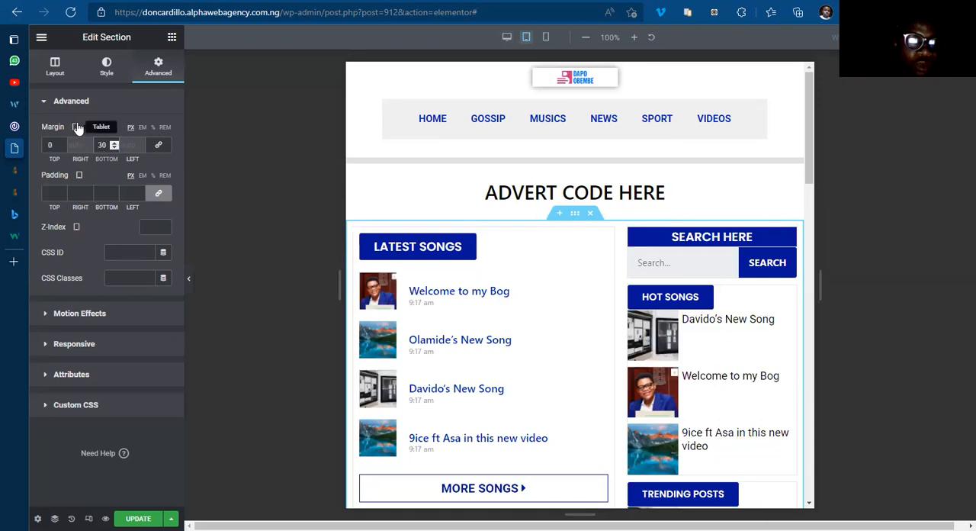
key(BackSpace)
text(2)
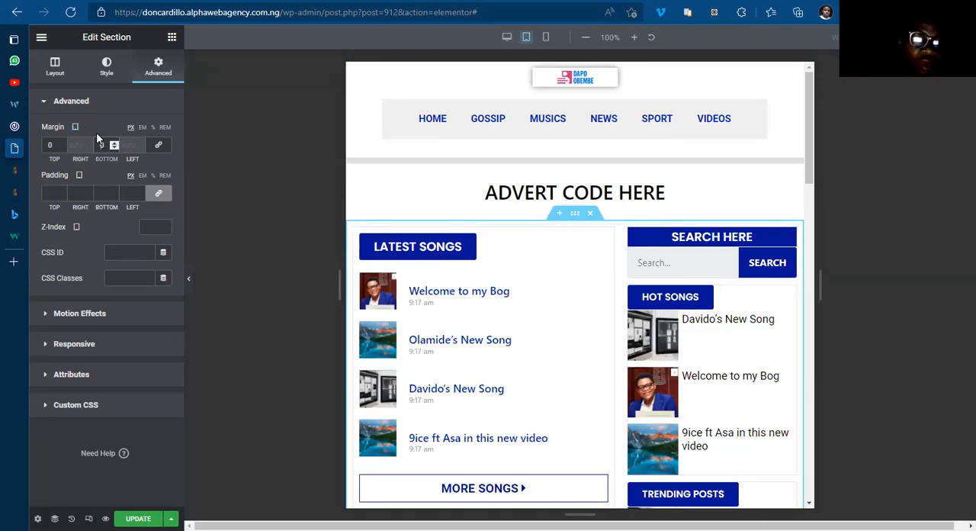
Step: Set the main content section's mobile margin to 0 px top and 20 px bottom, unlinked, and update the template
click(75, 126)
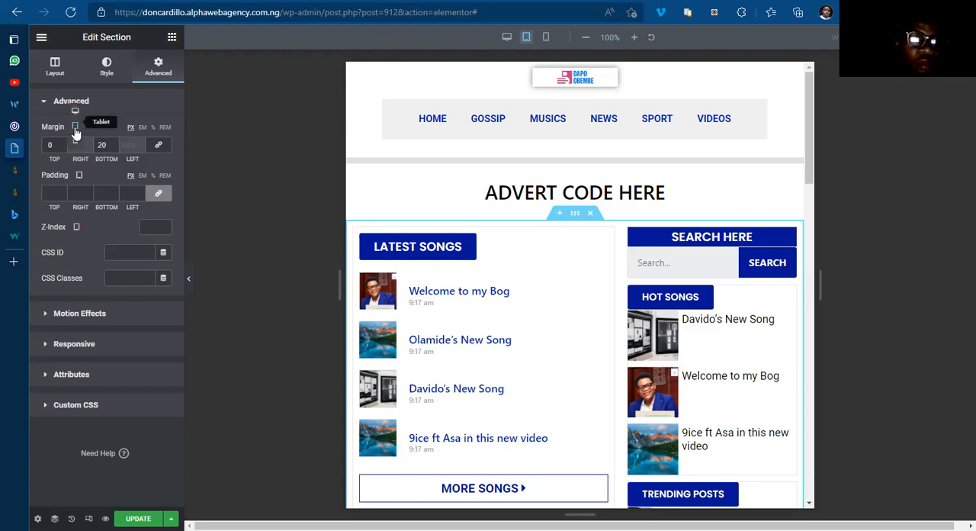
click(76, 142)
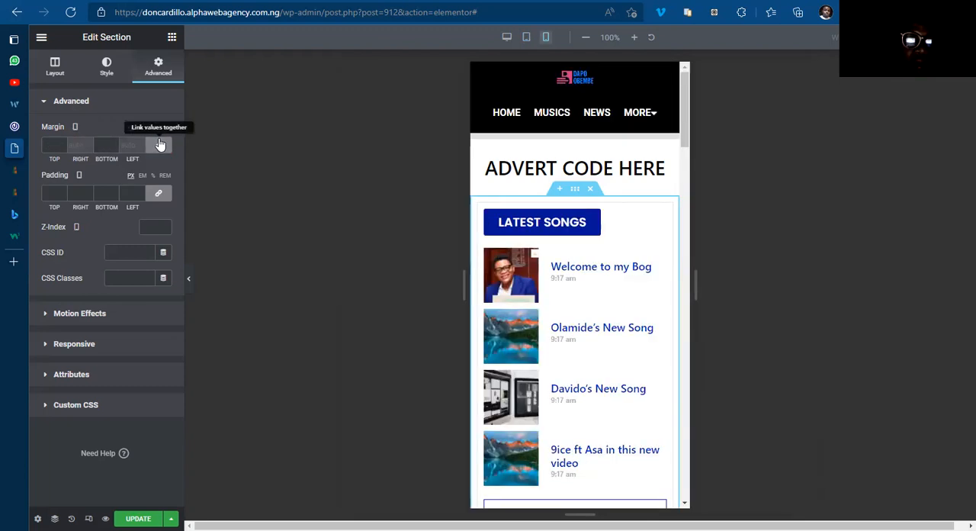
click(159, 146)
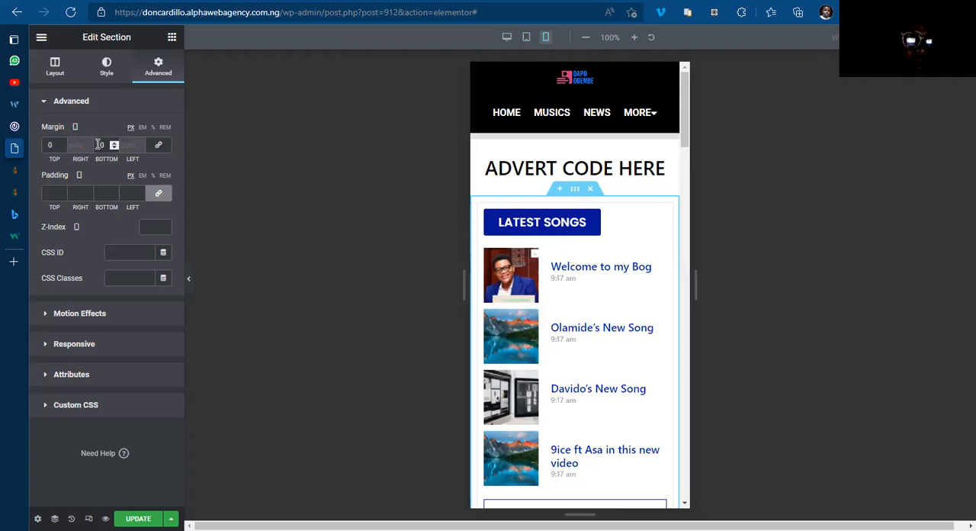
text(2)
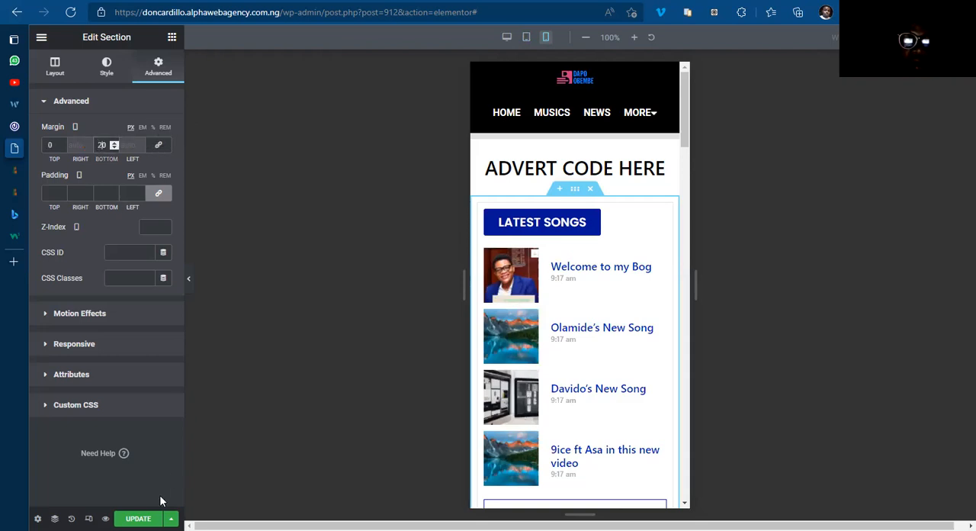
click(144, 519)
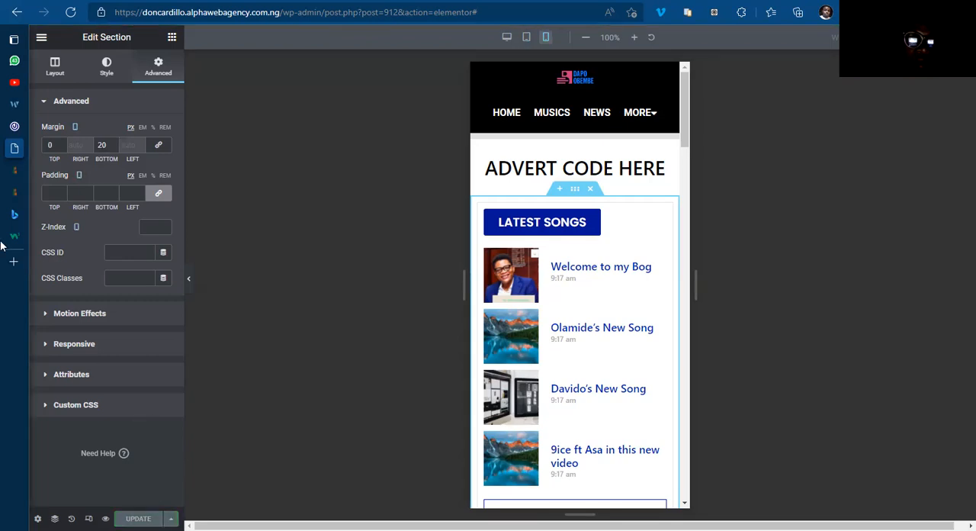
Step: Open the site's live homepage from the template preview by stripping the preview query from its address
mouse_move(30, 190)
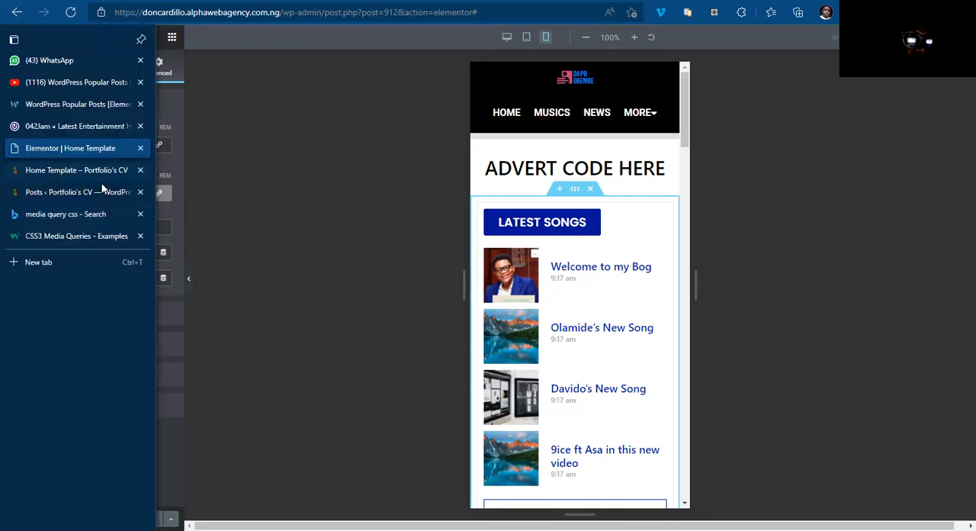
click(48, 170)
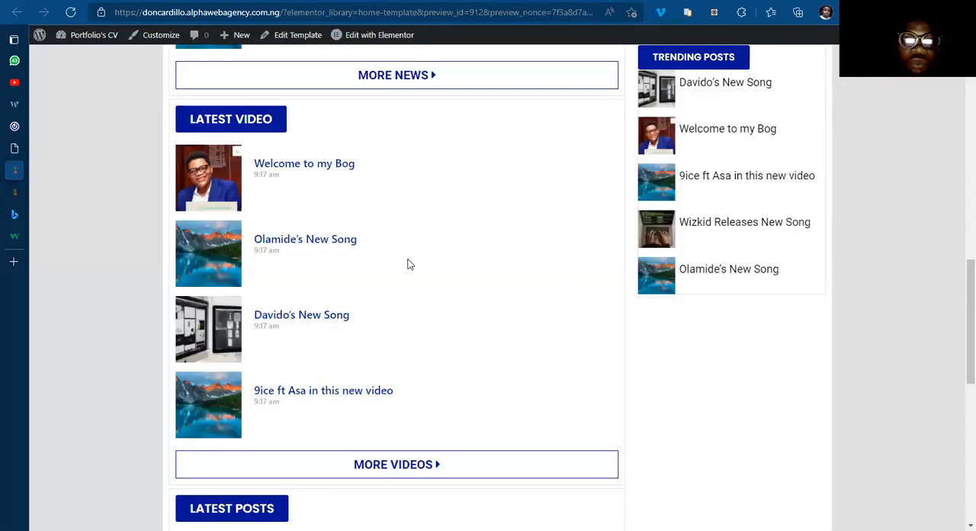
click(283, 11)
click(283, 11)
key(shift+End)
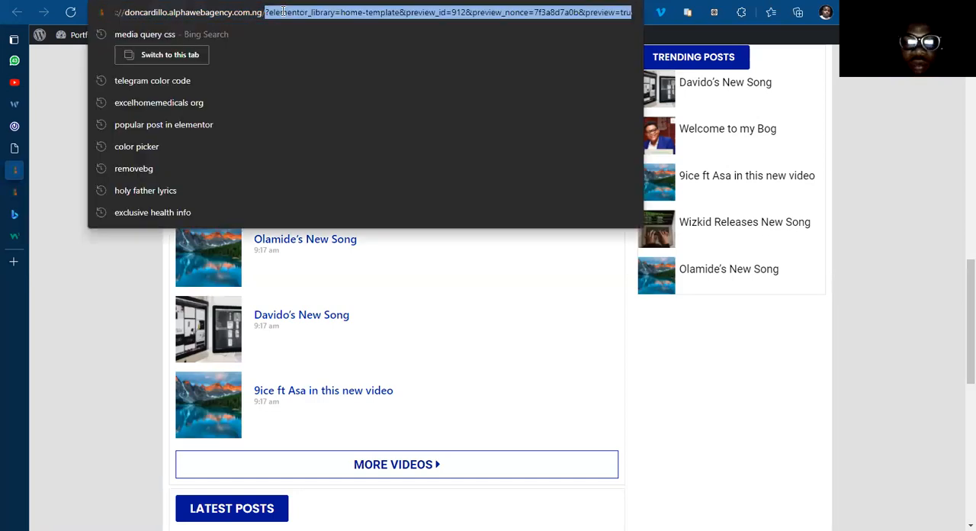
key(BackSpace)
key(Return)
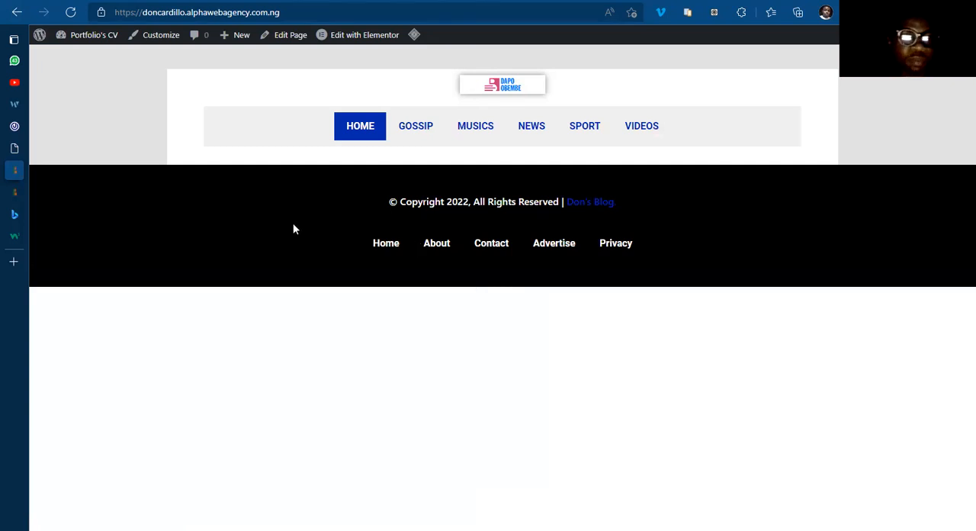
Step: Open the site's Home page for editing in Elementor from the live homepage
mouse_move(42, 155)
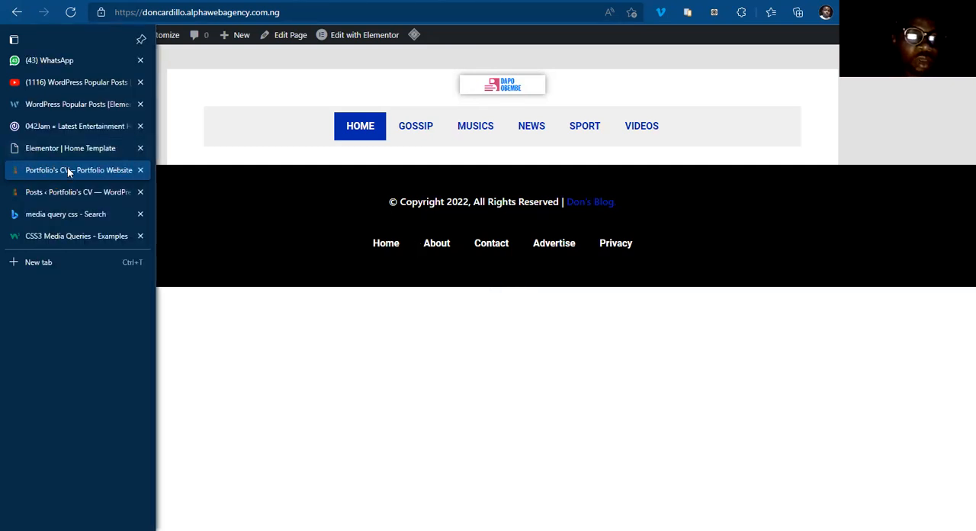
click(77, 151)
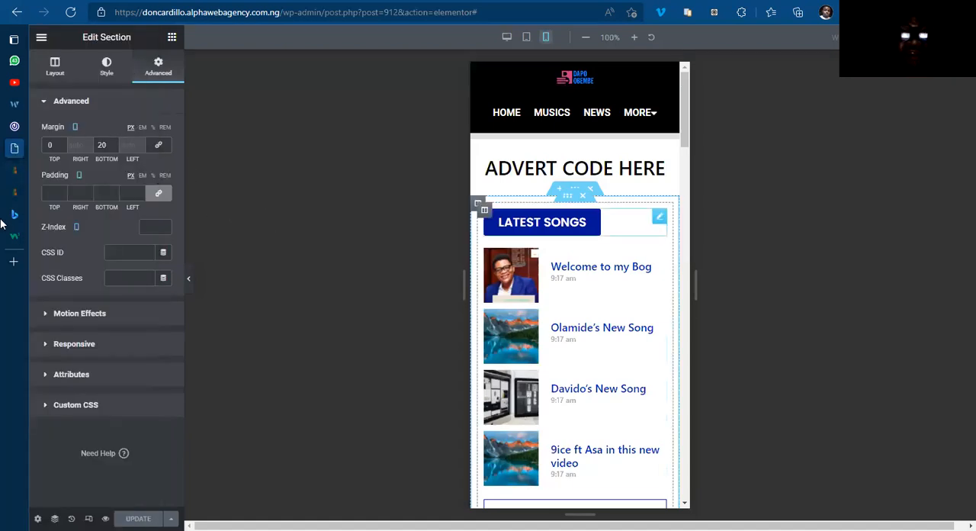
mouse_move(14, 171)
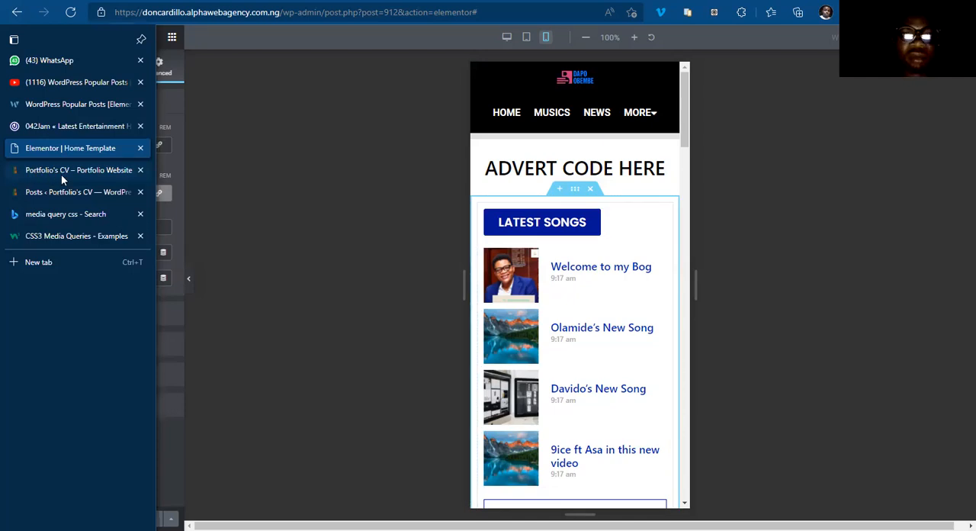
click(371, 40)
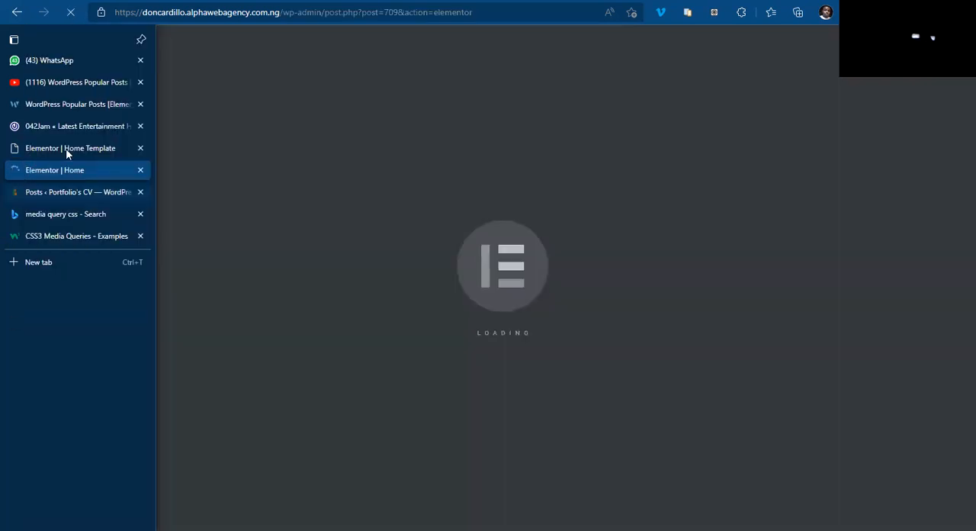
Step: Exit the home template editor to the dashboard and copy the Home Template's shortcode from the saved page templates
click(74, 148)
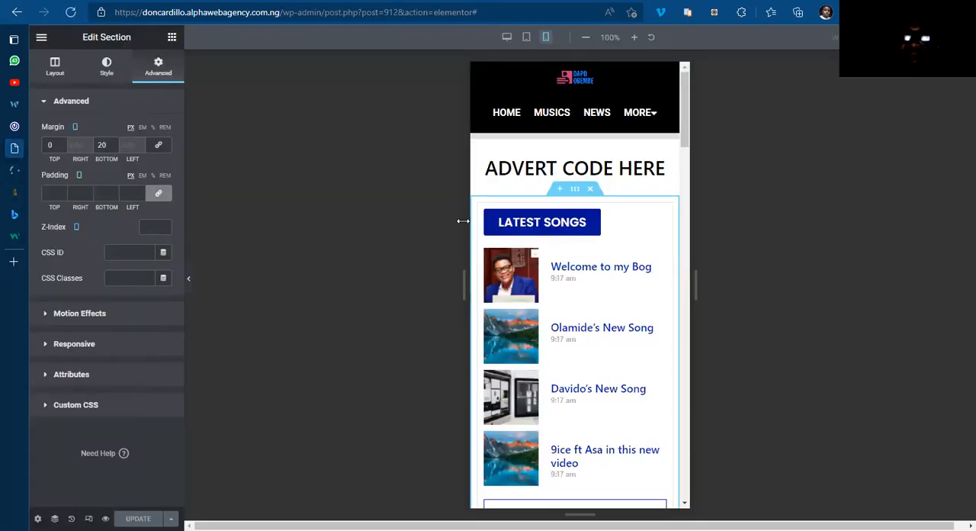
click(40, 38)
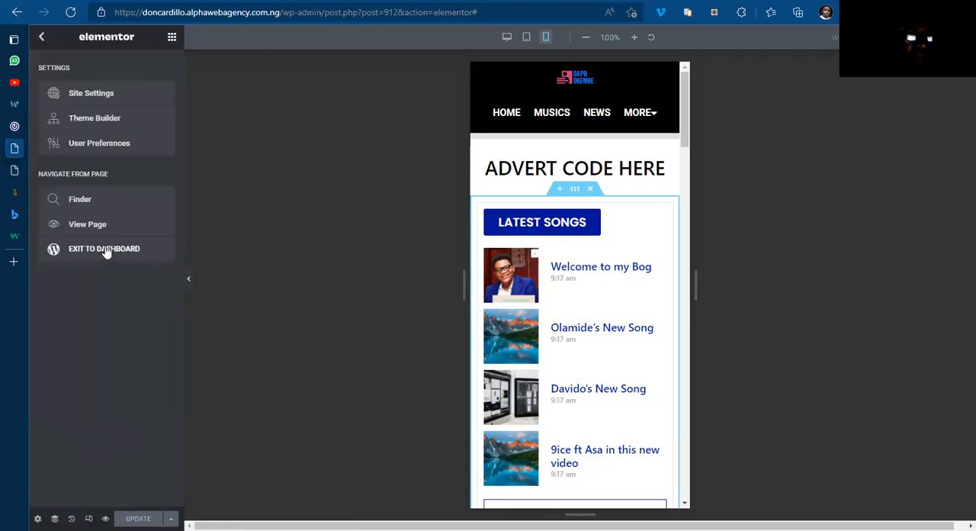
click(104, 249)
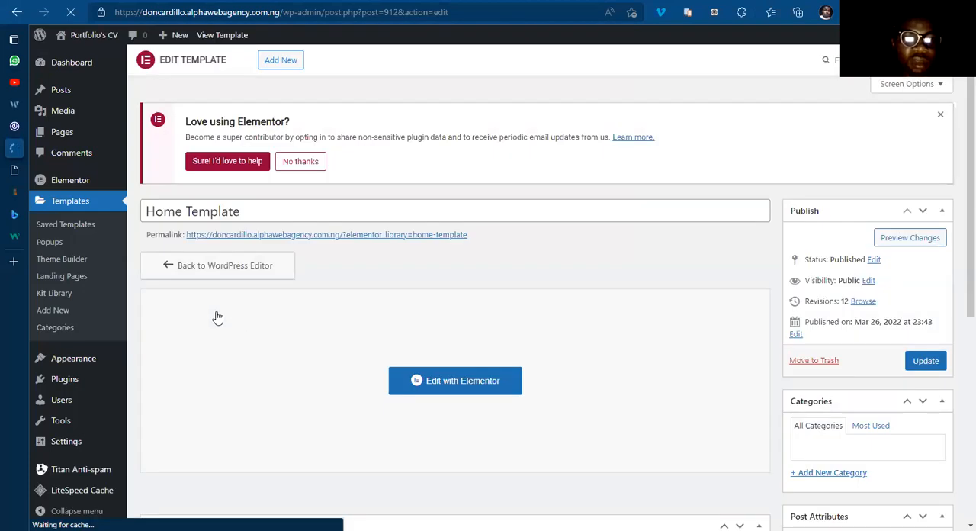
click(70, 233)
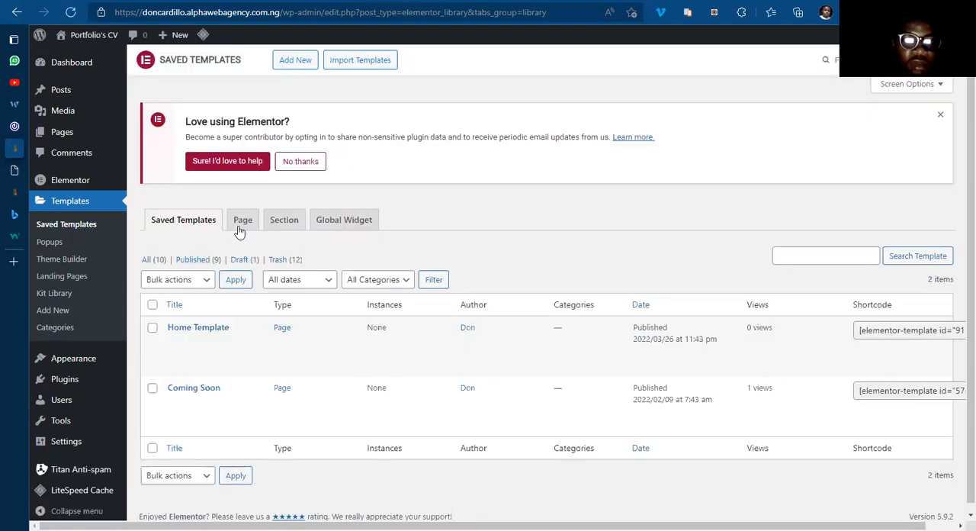
click(241, 225)
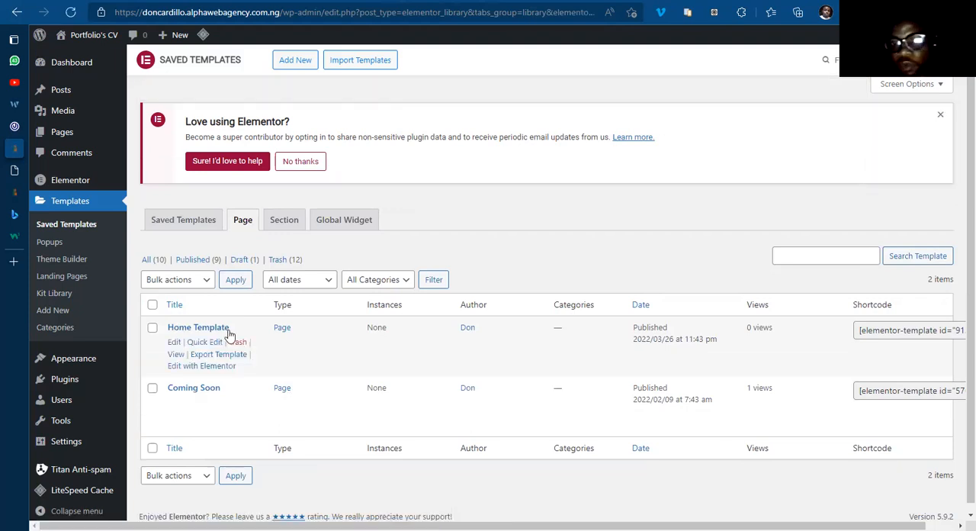
click(882, 330)
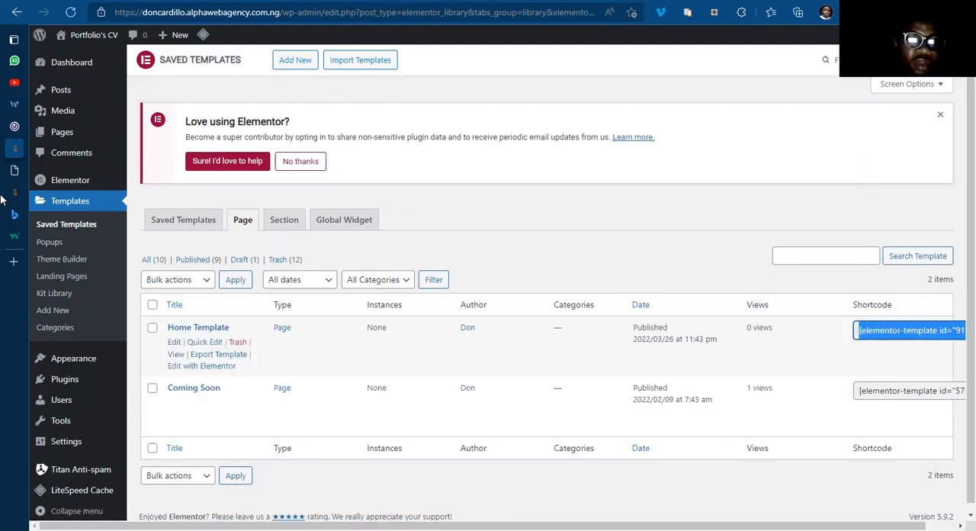
Step: Add a single-column section to the empty Home page in its Elementor editor
click(49, 173)
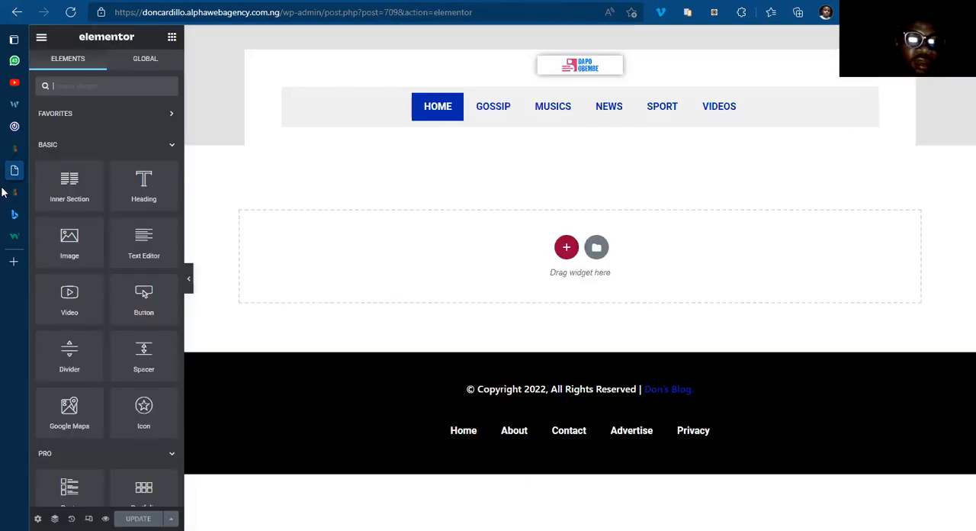
mouse_move(76, 190)
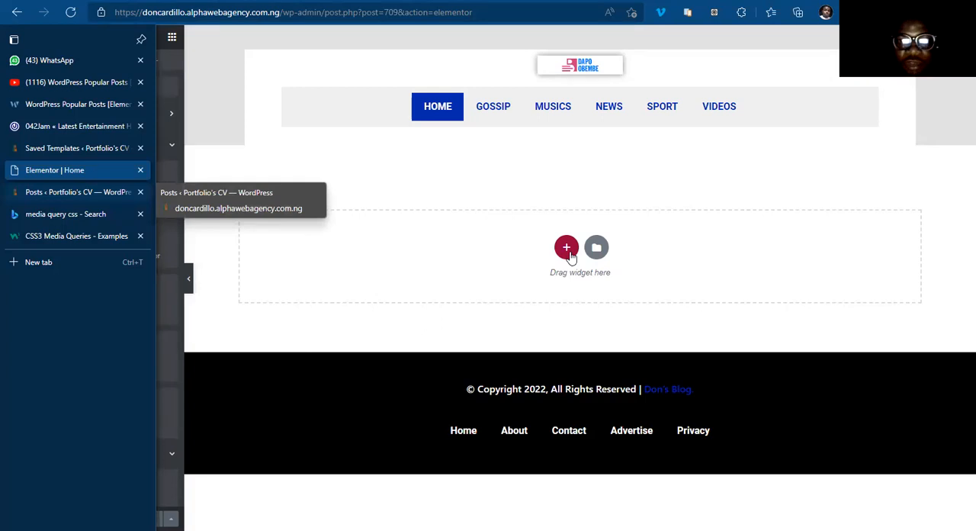
click(568, 249)
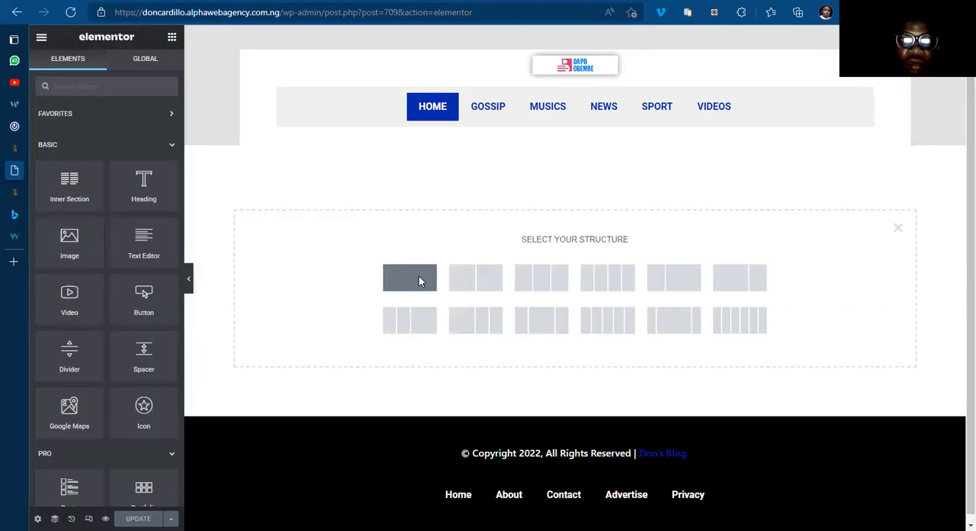
click(419, 276)
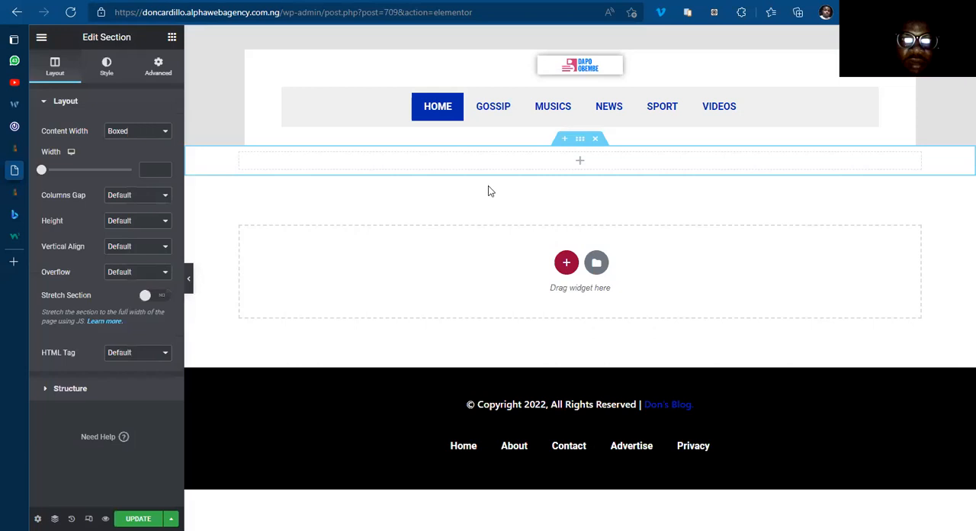
Step: Add a Text Editor widget to the new section and replace its placeholder text with the shortcode [elementor-template id="912"]
click(581, 165)
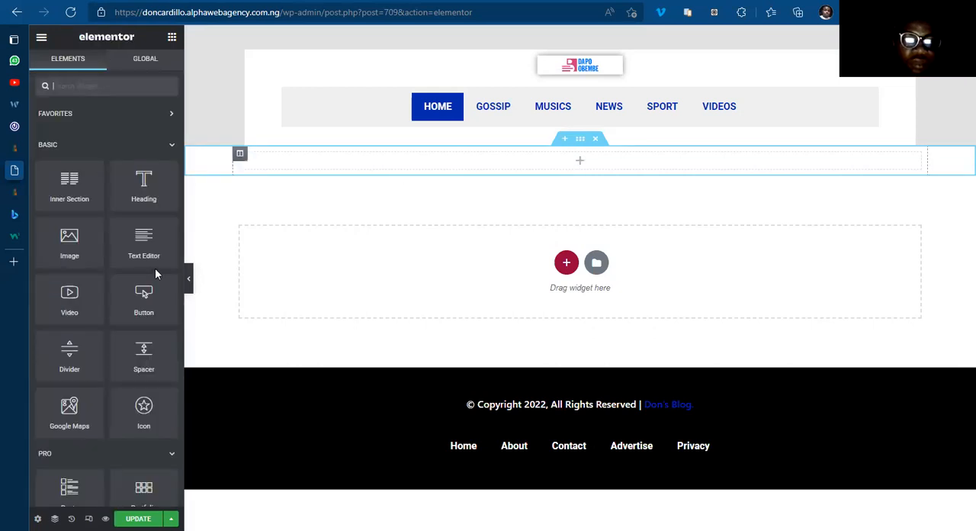
drag(138, 237, 599, 158)
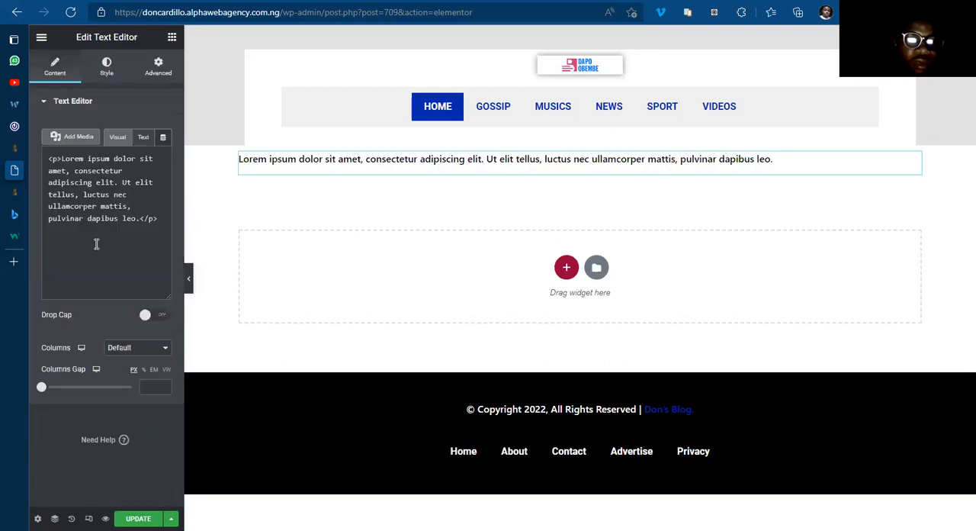
triple_click(96, 241)
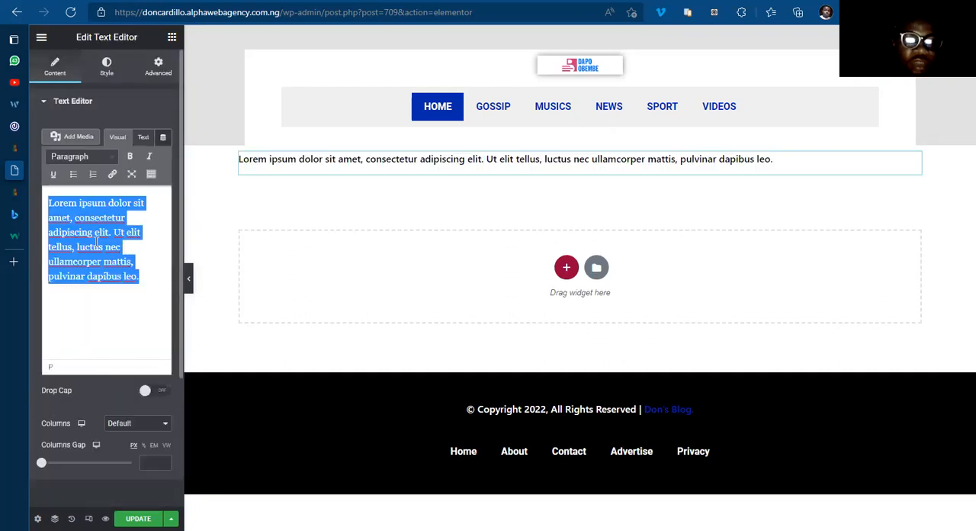
text([elementor-template id="912"])
click(102, 107)
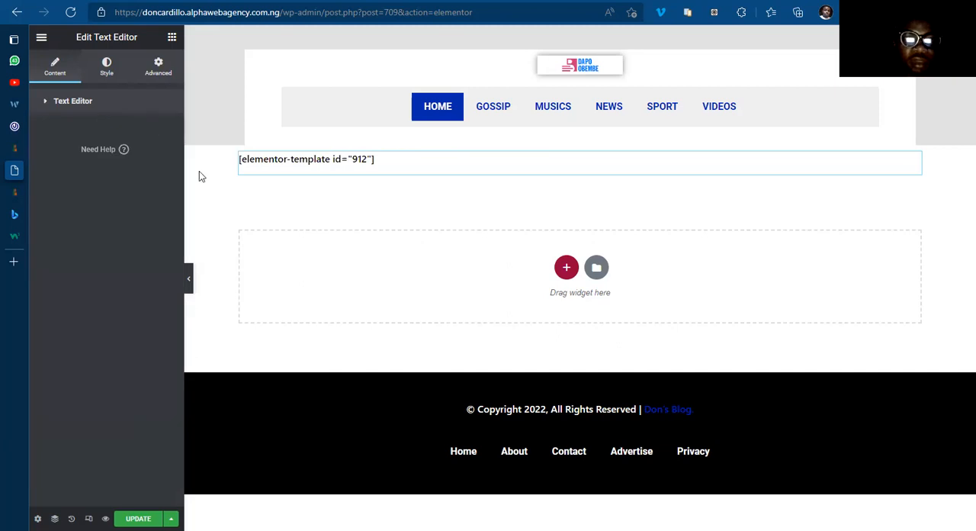
Step: Set the padding and margin of the column holding the template to 0 px on all sides, unlinked, and update the Home page
click(238, 156)
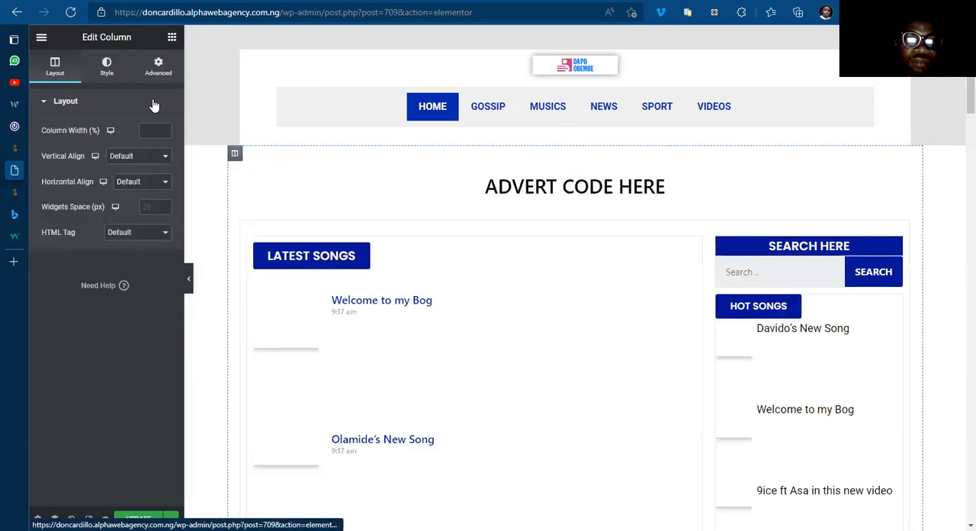
click(158, 67)
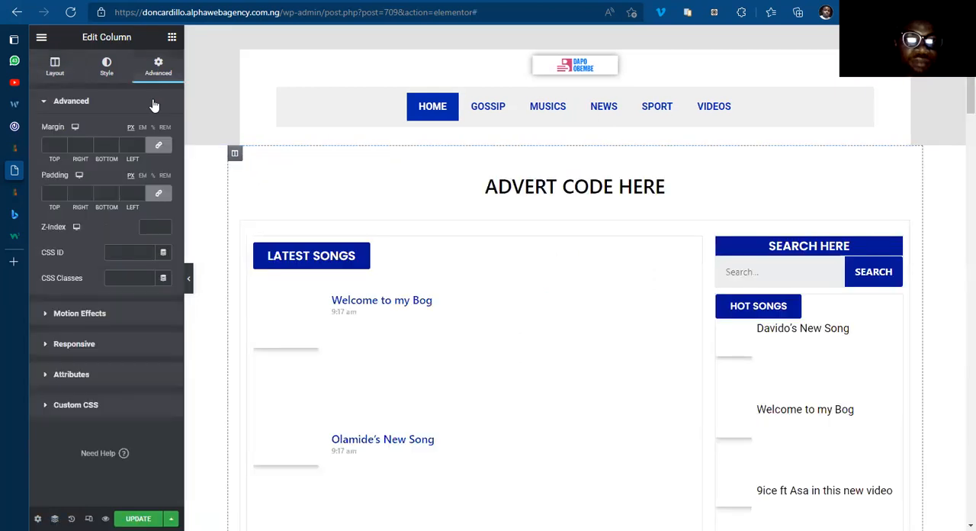
click(156, 196)
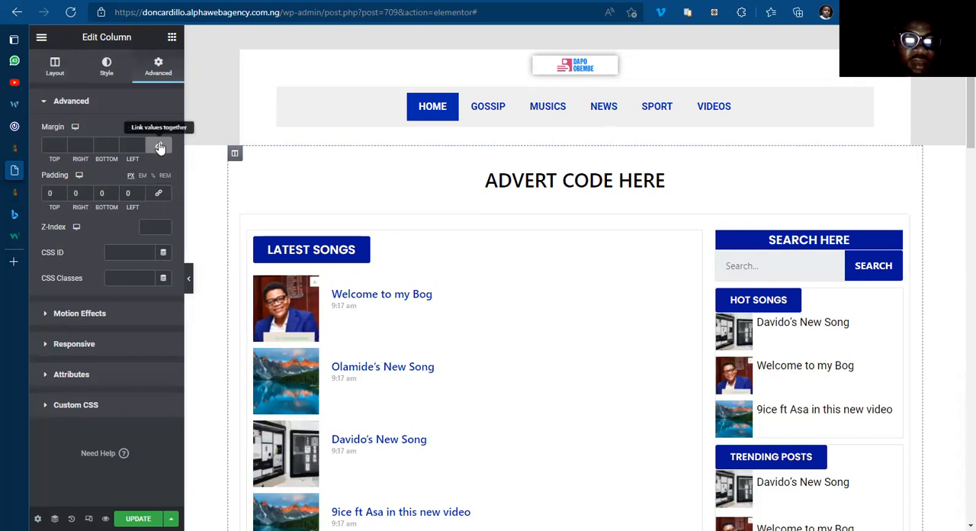
click(160, 147)
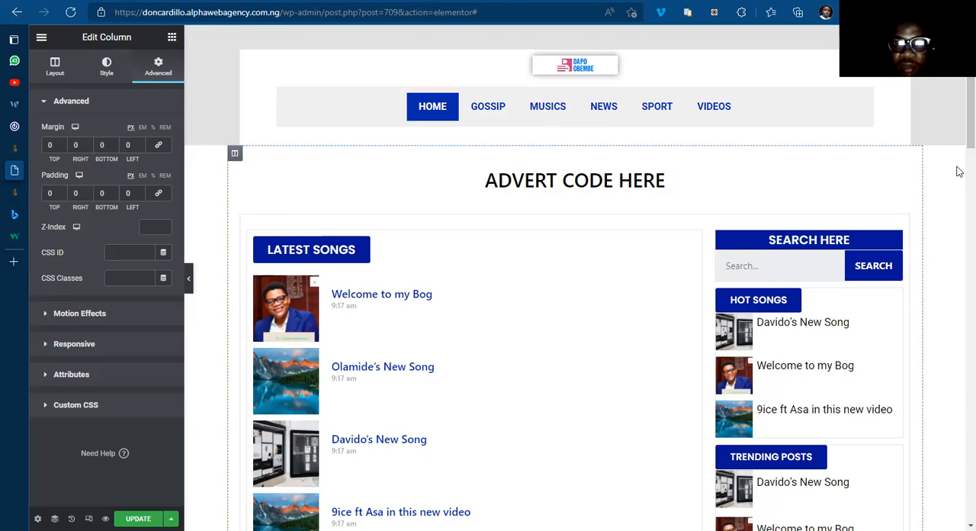
scroll(959, 158, down, 15)
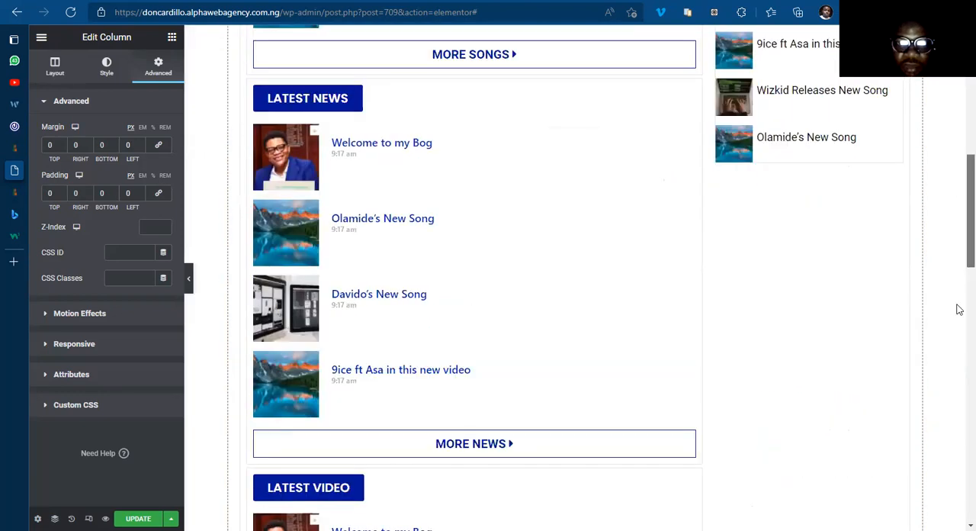
drag(959, 470, 959, 108)
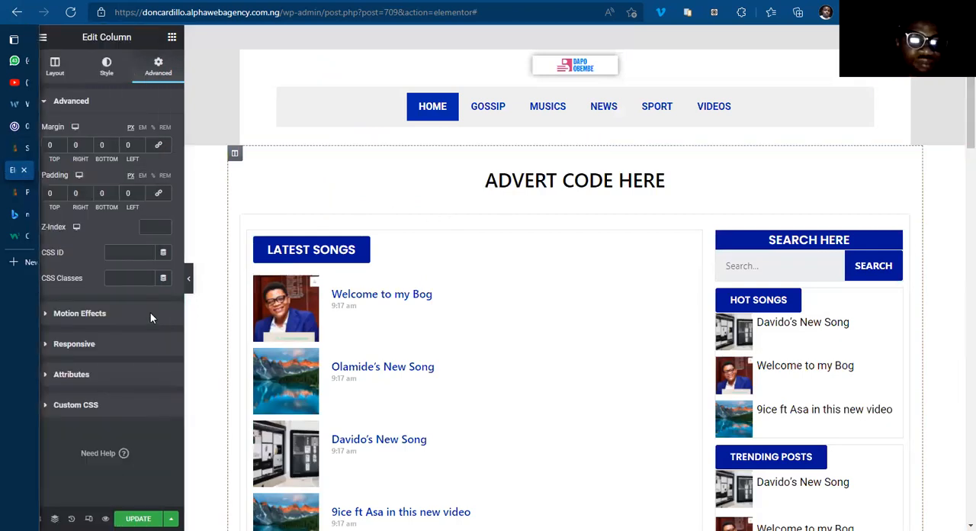
key(ctrl+s)
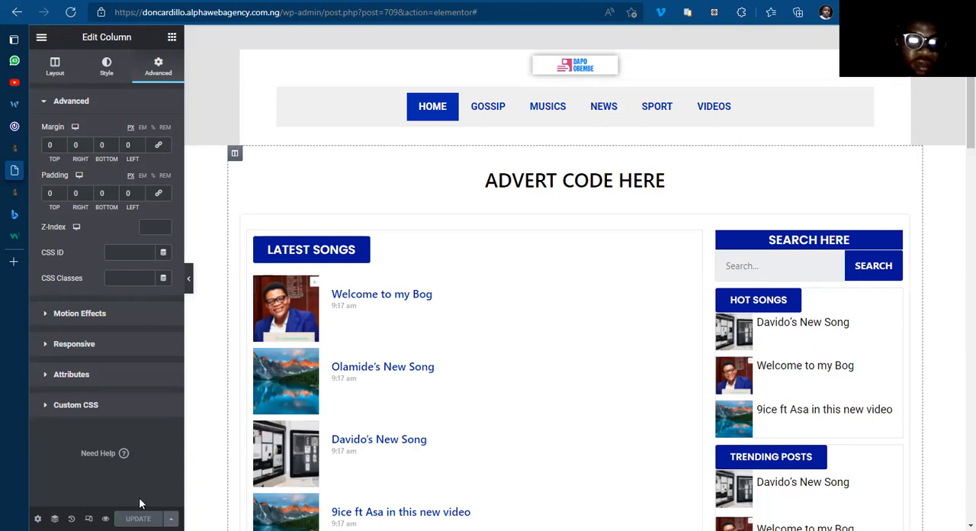
Step: Set the desktop margin of the Home page section holding the template to 10 px top and 0 px bottom, unlinked
mouse_move(31, 146)
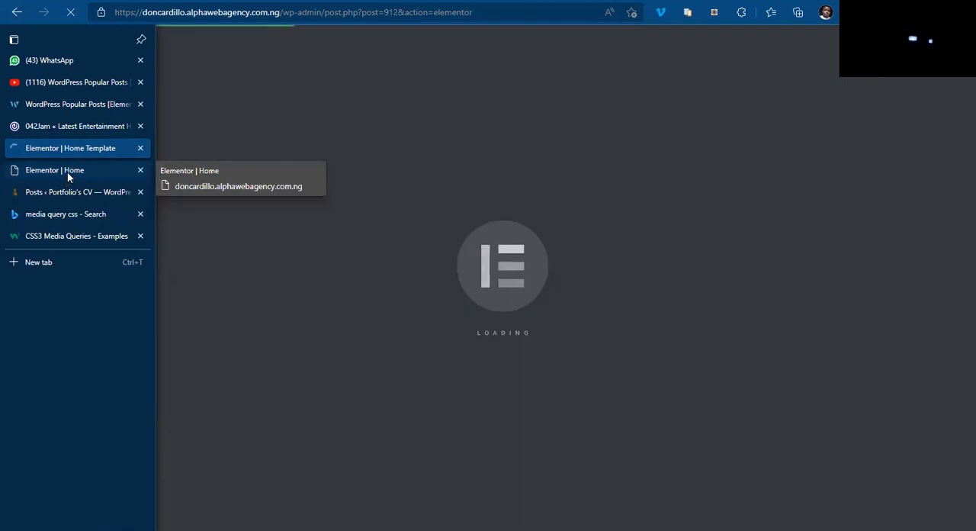
click(69, 173)
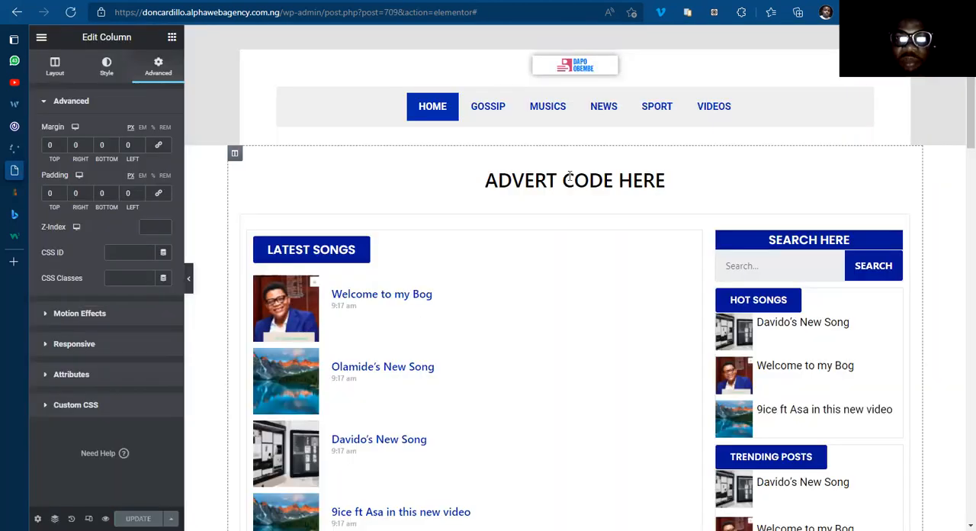
click(574, 142)
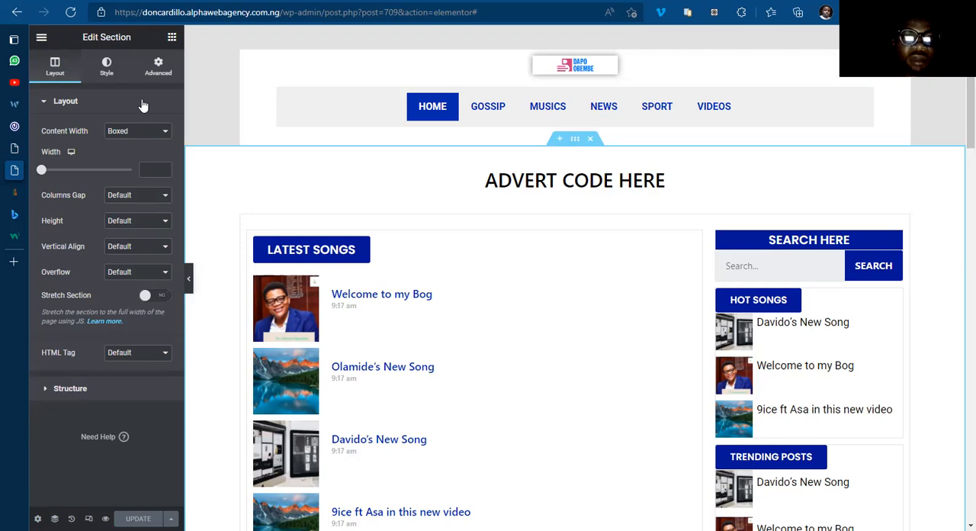
click(160, 73)
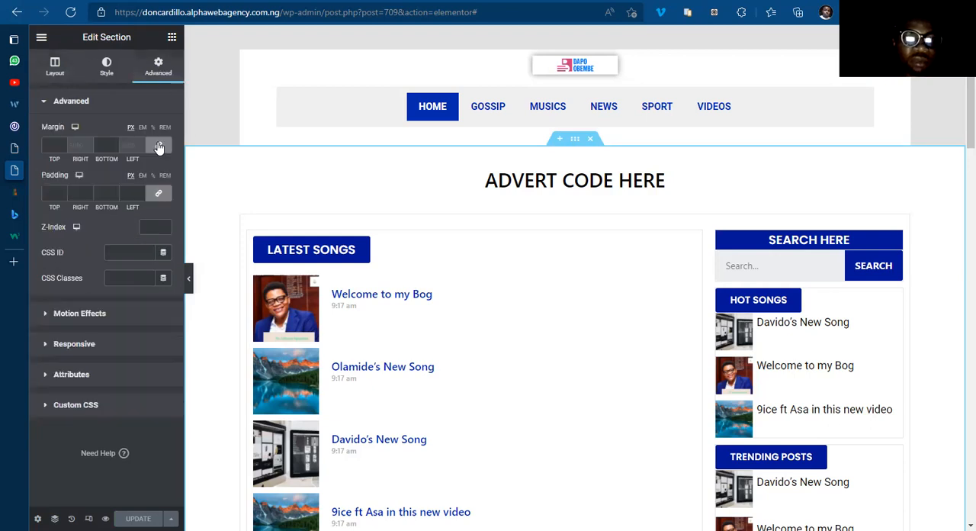
click(159, 146)
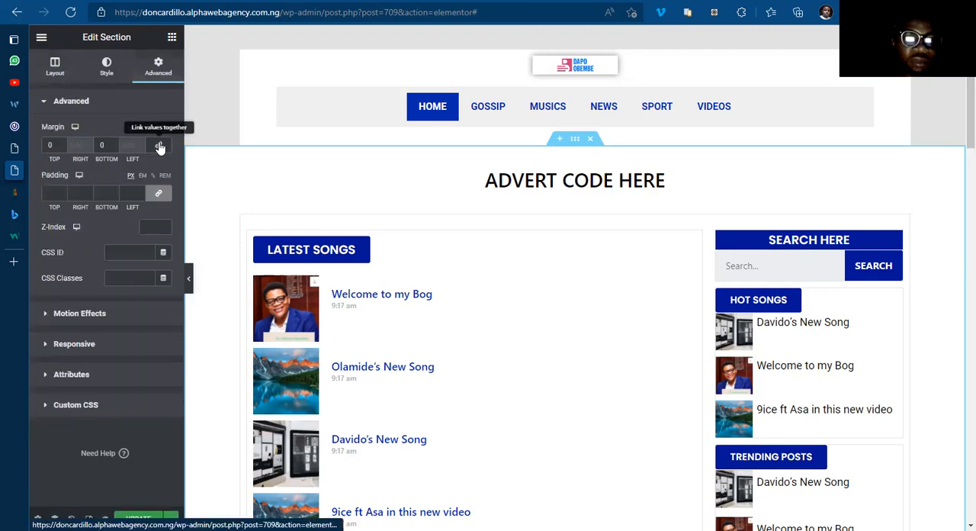
click(48, 144)
text(10)
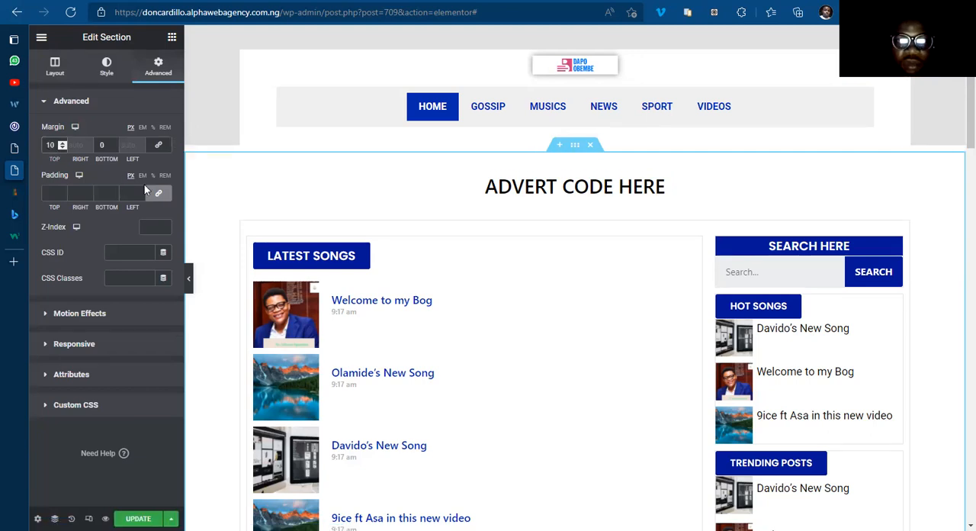
Step: Set the desktop bottom margin of the Home page section holding the template to 20 px
scroll(541, 281, down, 5)
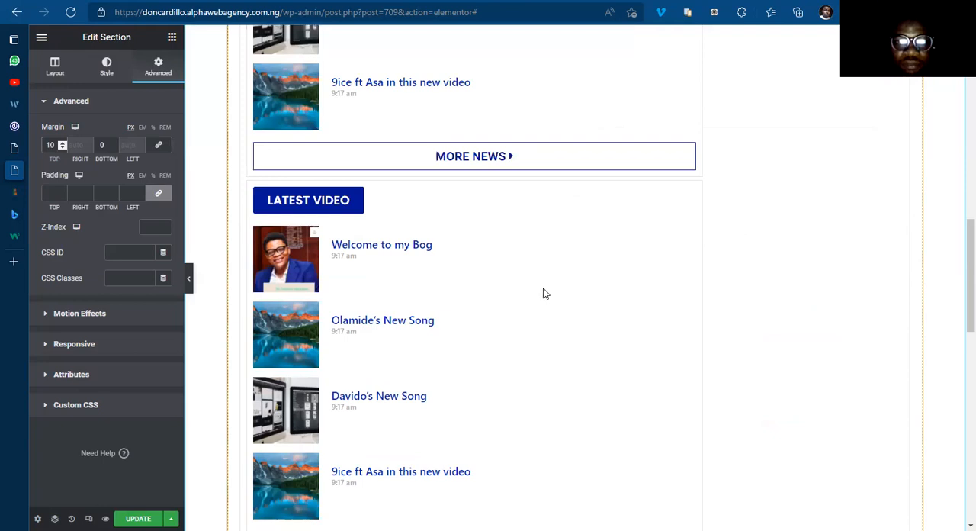
scroll(544, 294, down, 4)
scroll(216, 236, down, 2)
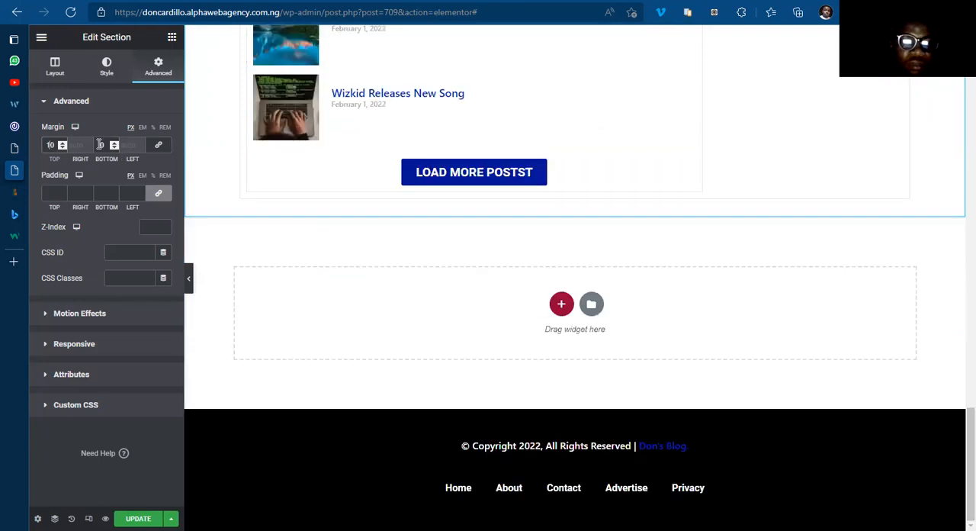
click(99, 145)
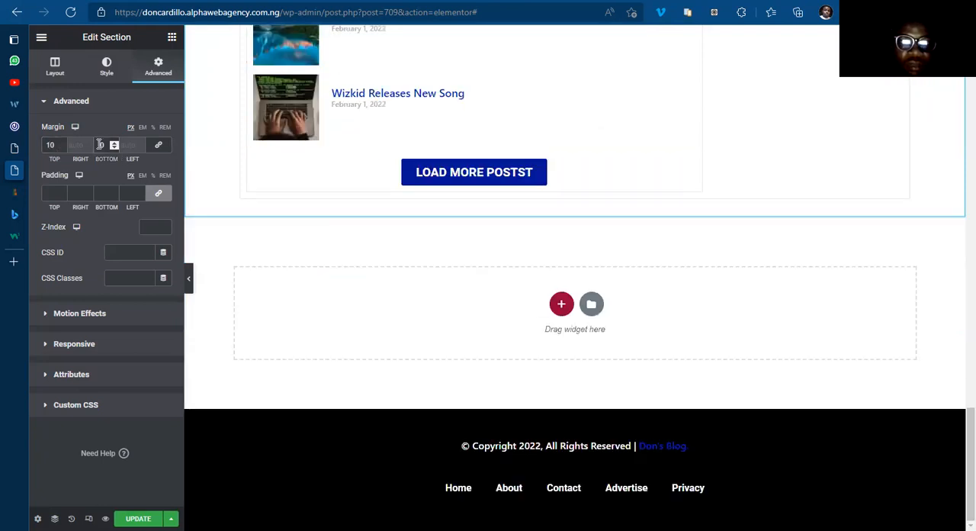
Step: Set the section's tablet margin to 10 px top and 10 px bottom, with the values unlinked
mouse_move(75, 128)
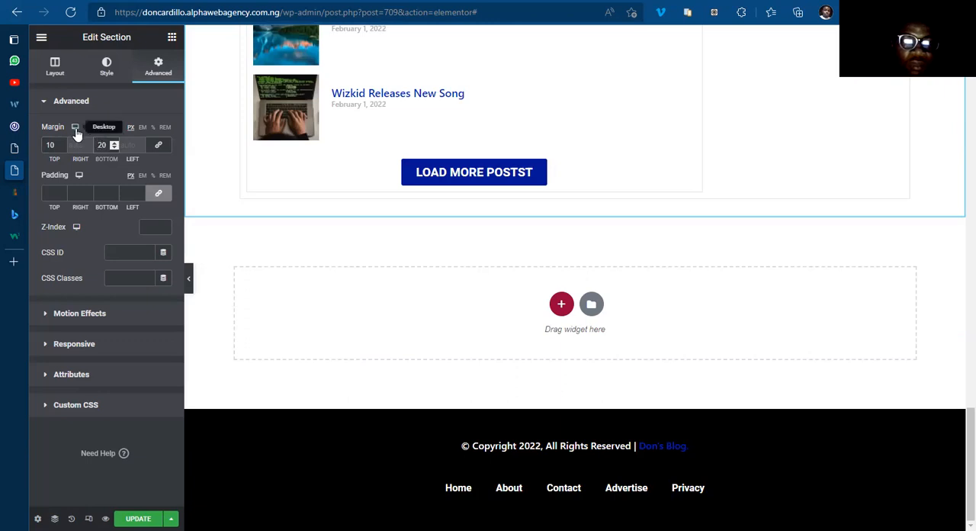
click(76, 143)
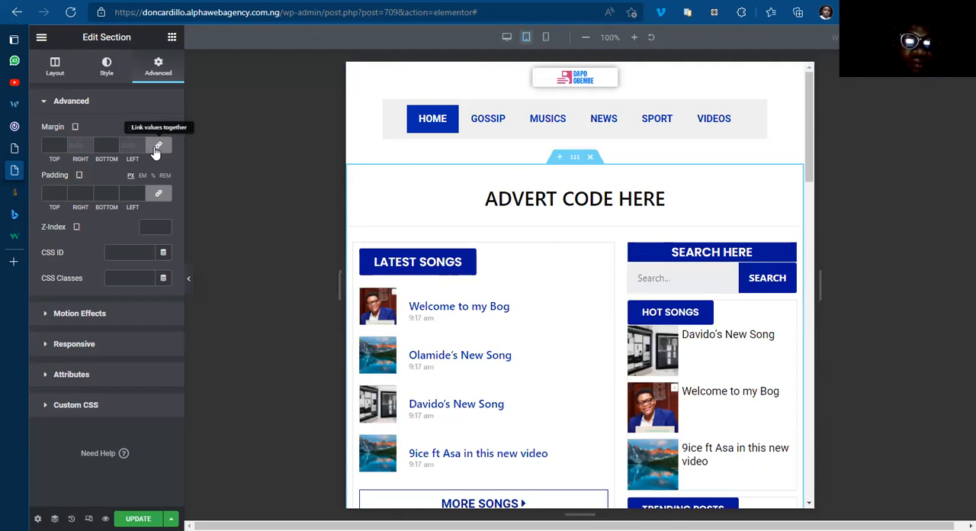
click(156, 149)
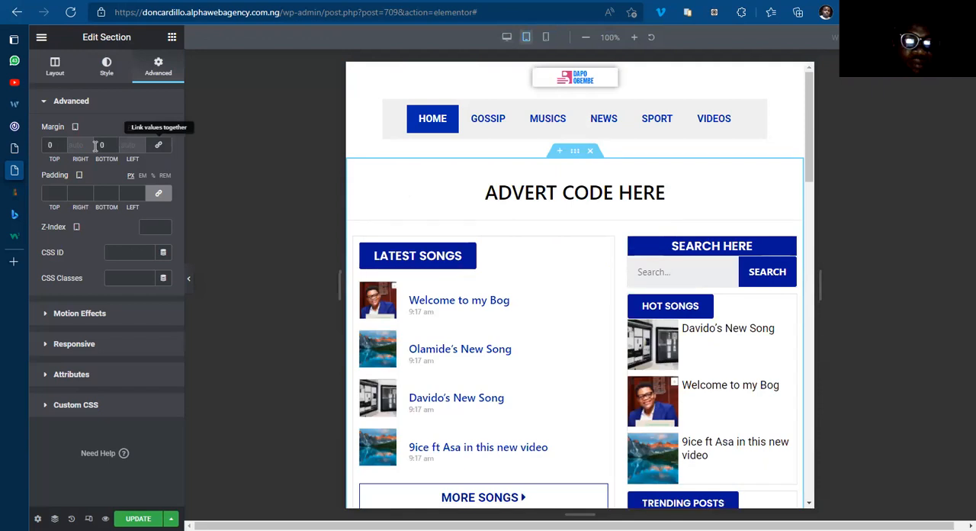
click(49, 144)
text(20)
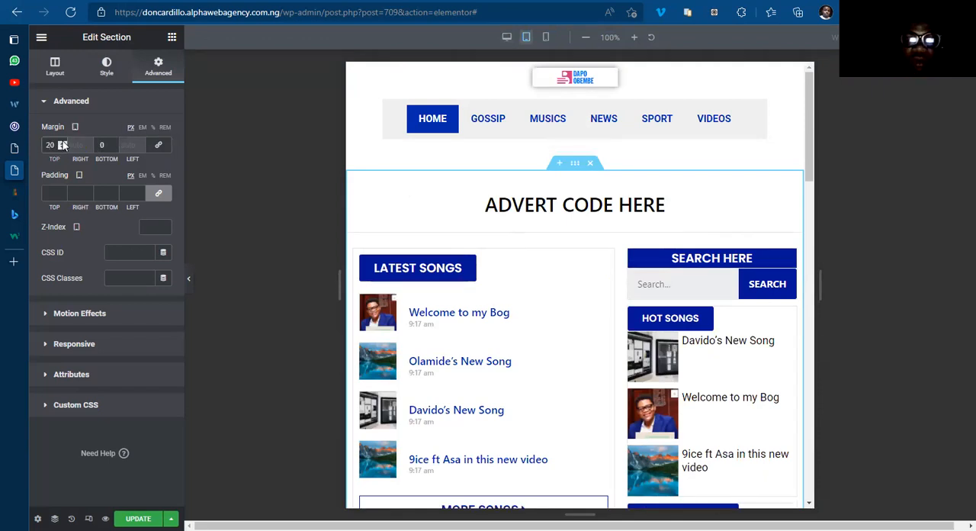
key(BackSpace)
text(1)
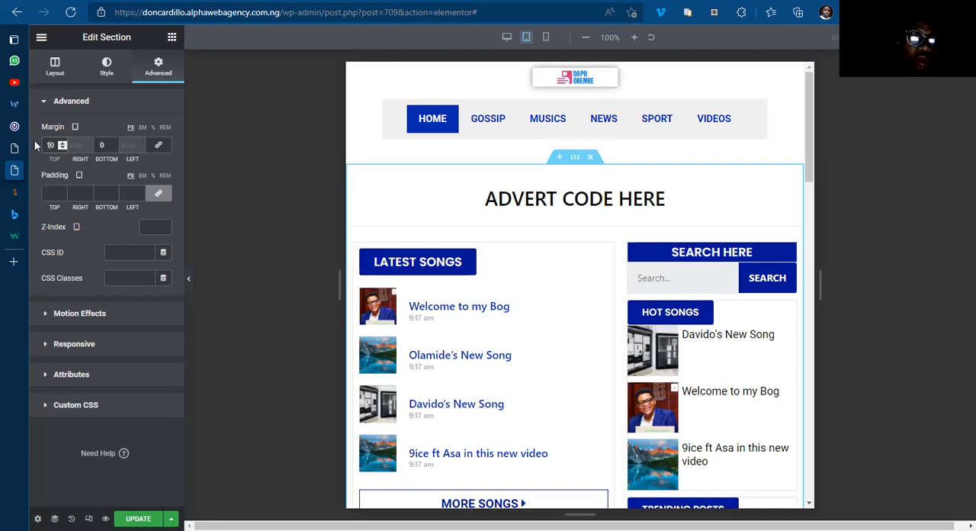
click(95, 147)
text(10)
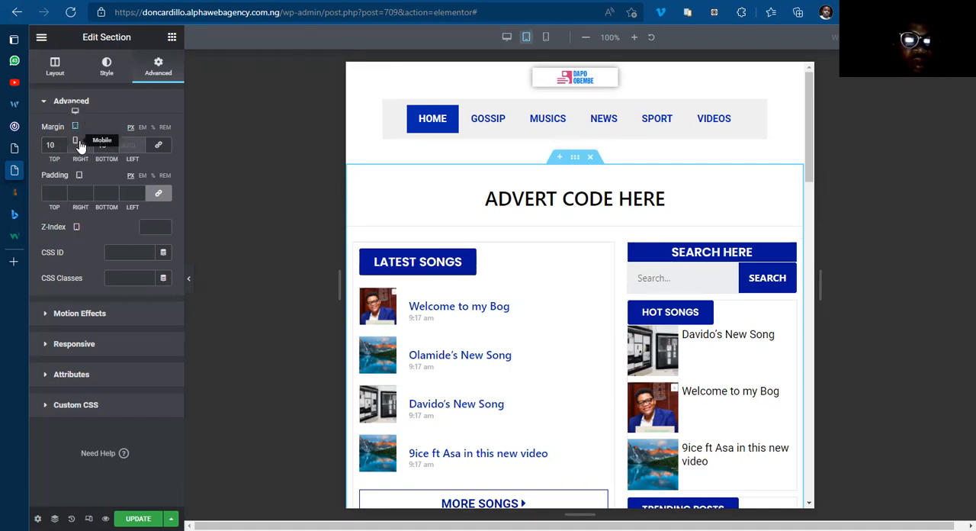
Step: Set the section's mobile margin to 0 px top and 10 px bottom, then update the Home page and return to the desktop preview
click(78, 140)
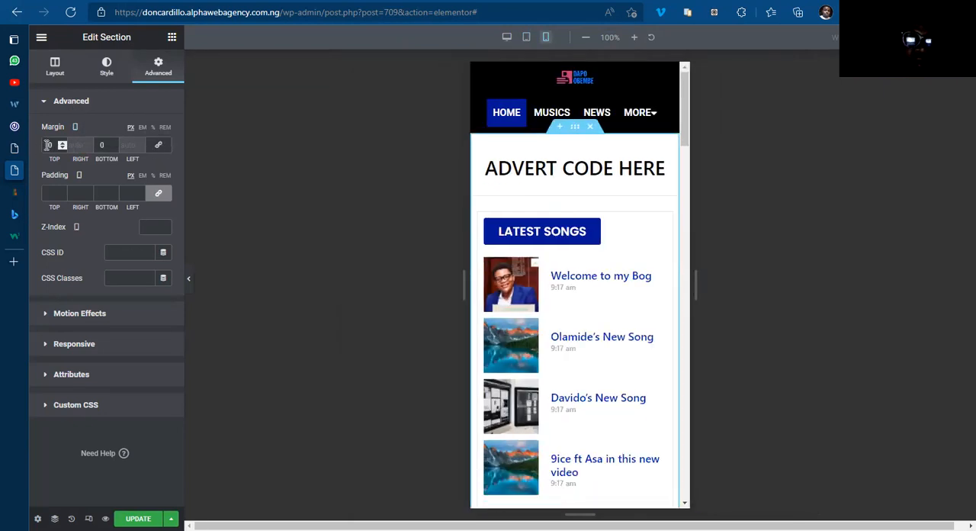
click(48, 145)
text(1)
click(99, 145)
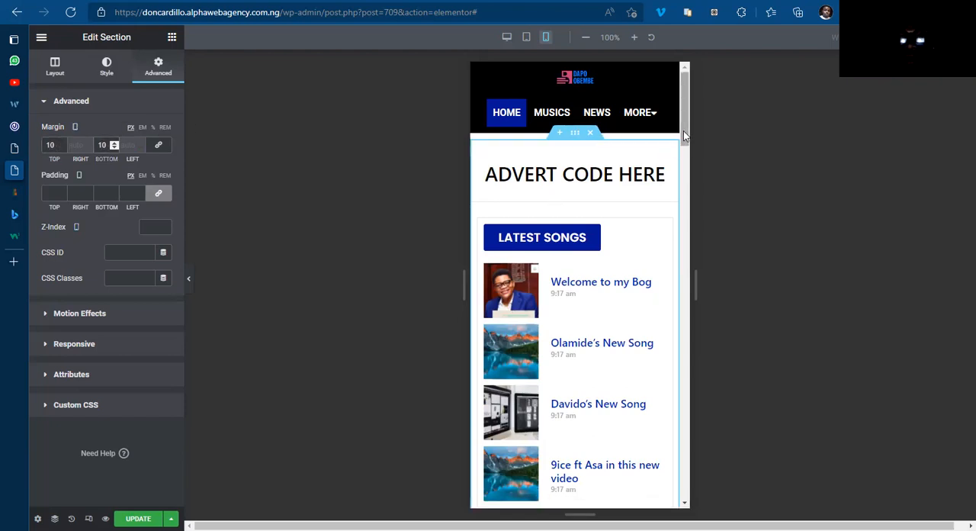
click(50, 144)
key(BackSpace)
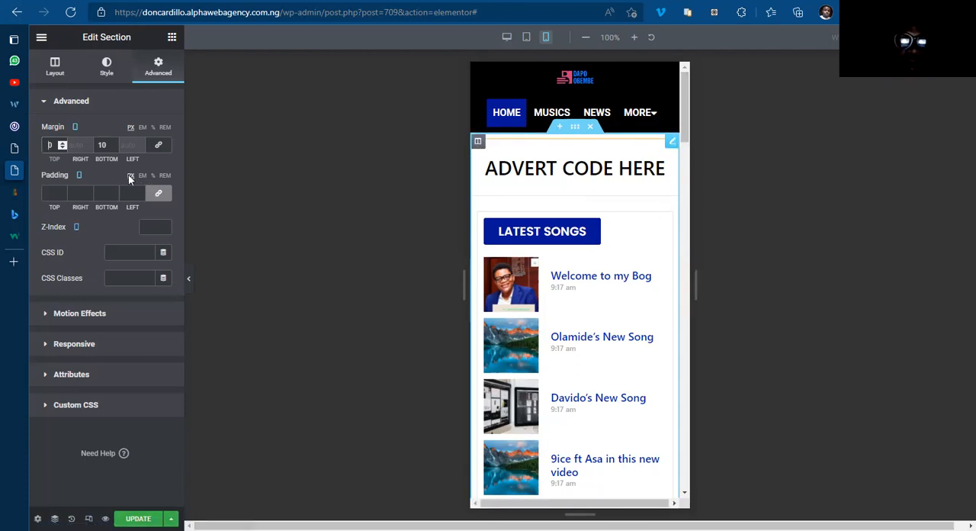
scroll(661, 297, down, 10)
scroll(662, 297, up, 10)
scroll(661, 297, up, 1)
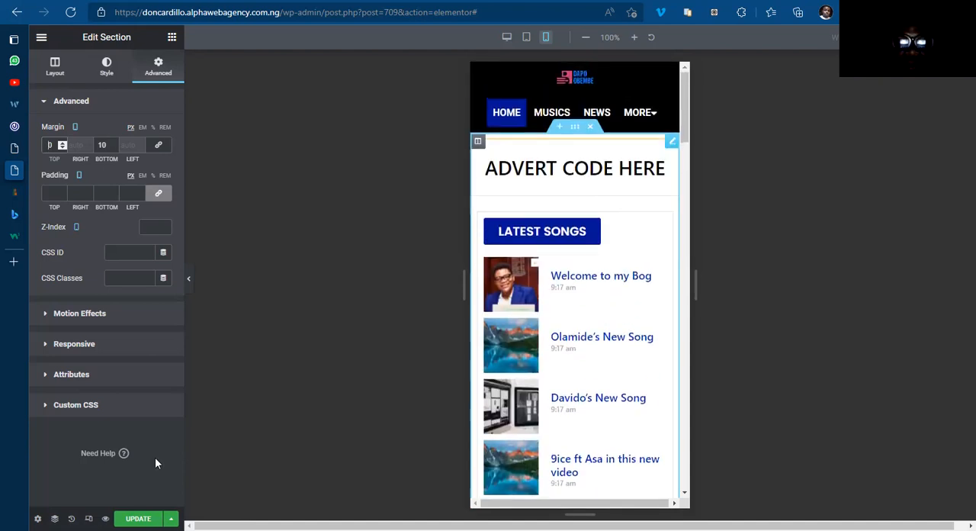
click(139, 518)
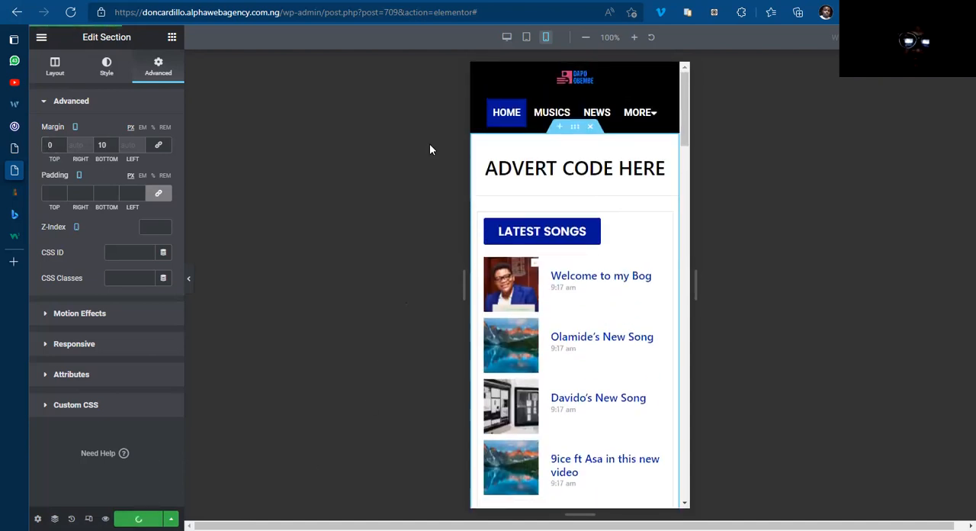
click(507, 38)
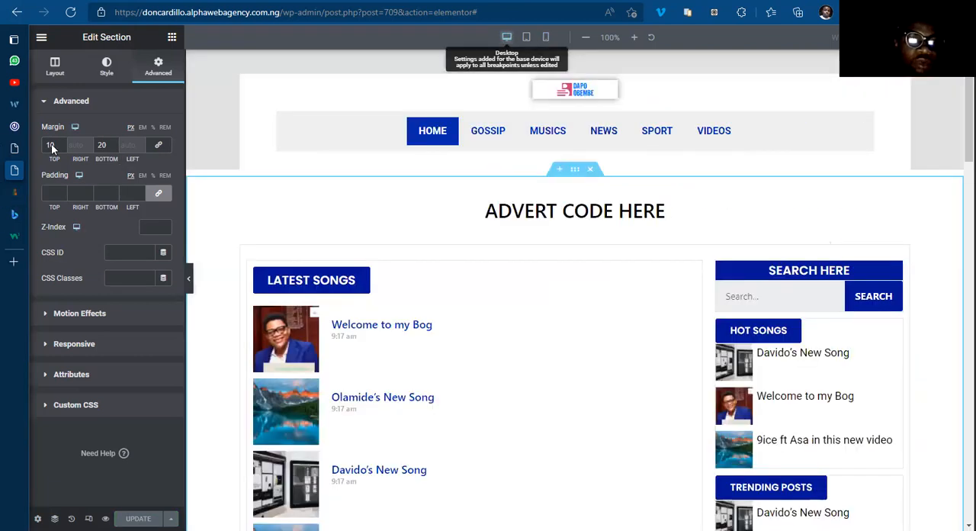
Step: Copy the body background colour code from the Home Template's page style settings
click(16, 149)
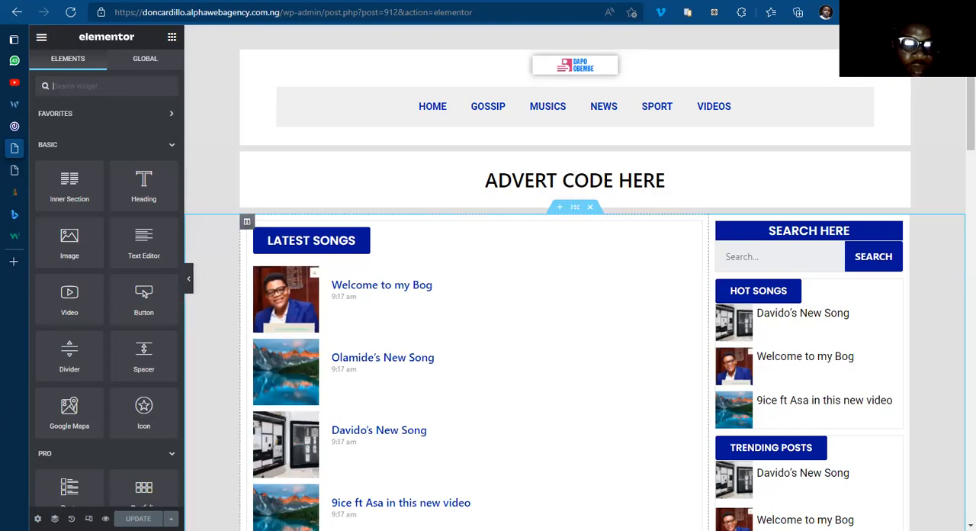
click(38, 518)
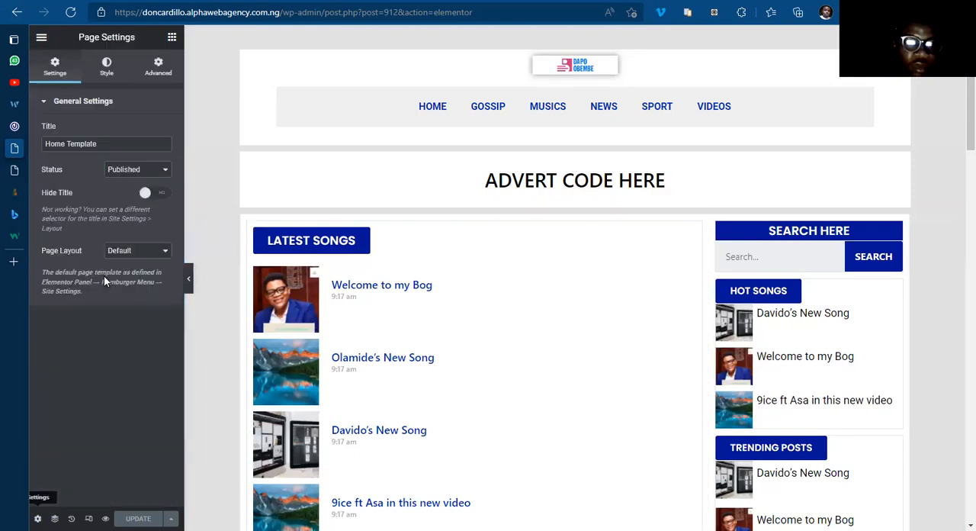
click(106, 69)
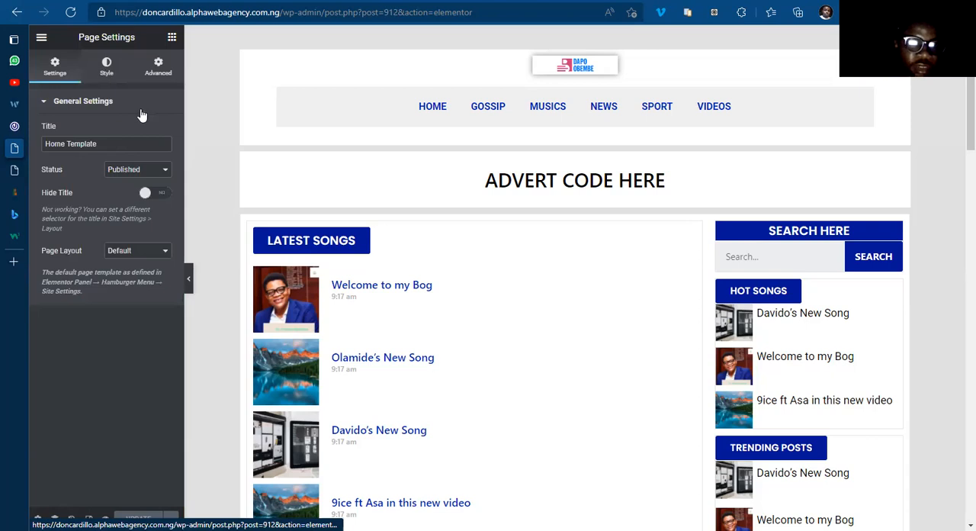
click(163, 157)
click(135, 342)
key(ctrl+c)
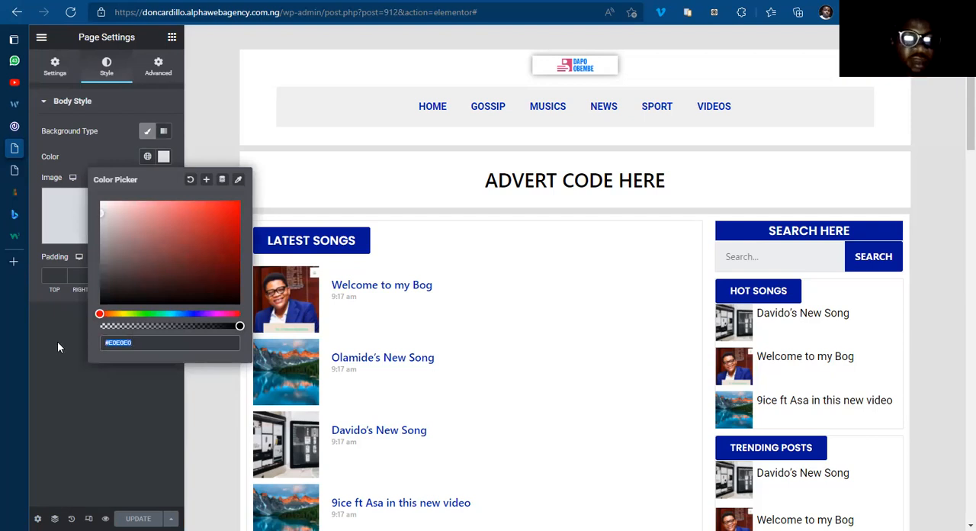
click(273, 317)
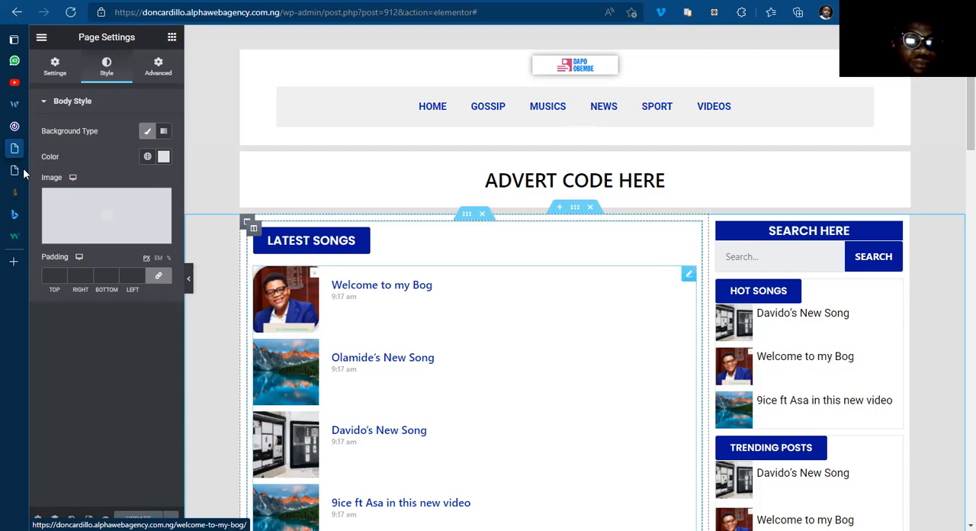
Step: Give the Home page body a classic background in the copied colour #E0E0E0 and update the page
click(64, 169)
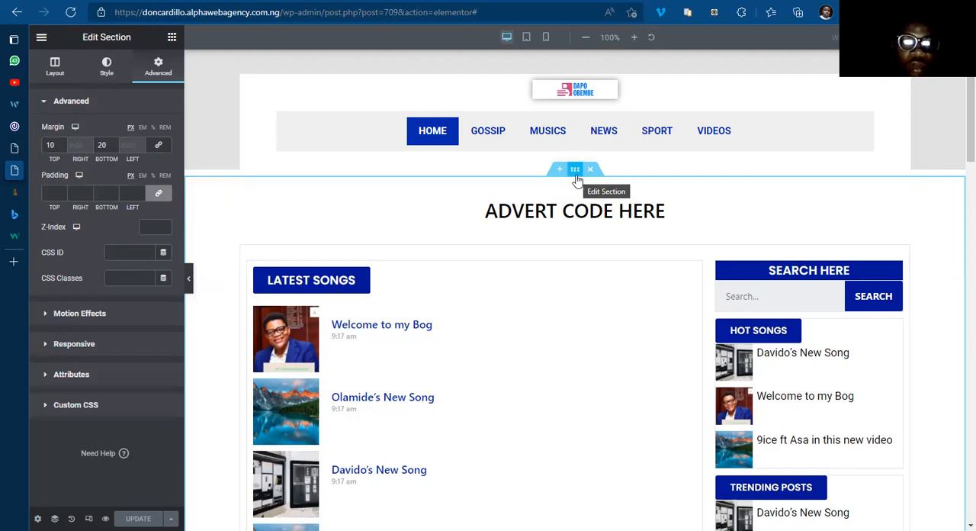
click(37, 519)
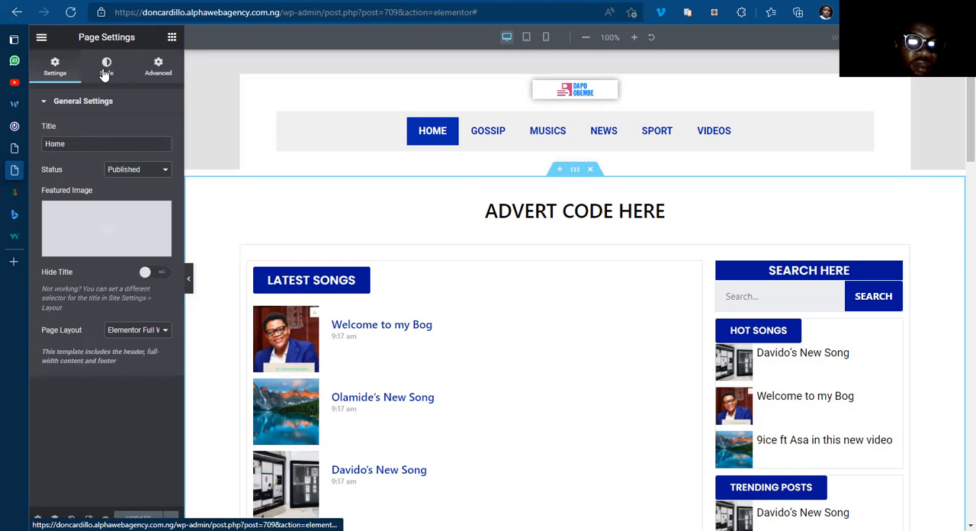
click(106, 68)
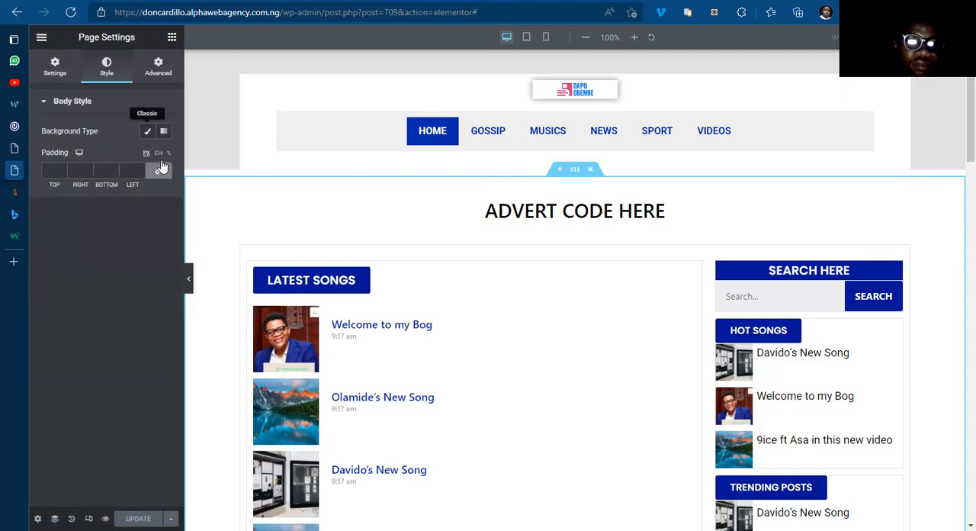
click(148, 131)
click(162, 160)
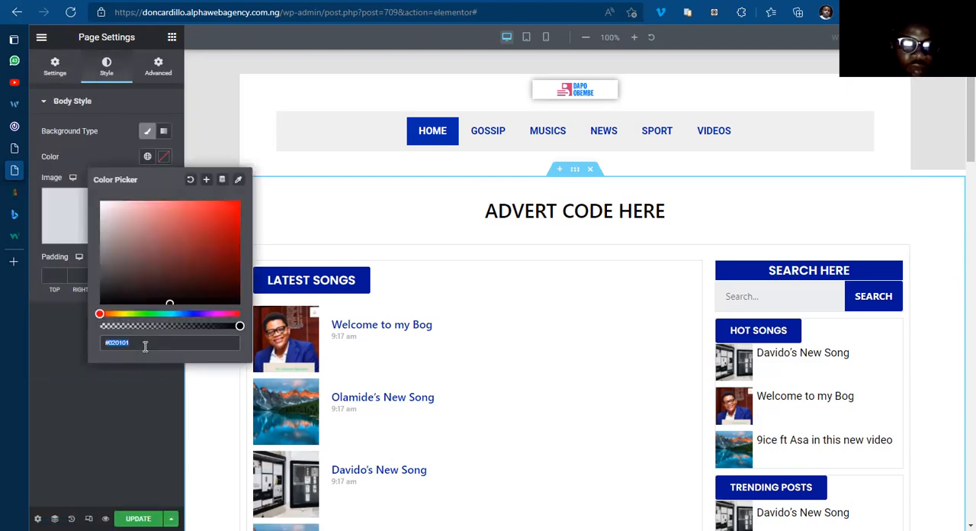
key(ctrl+v)
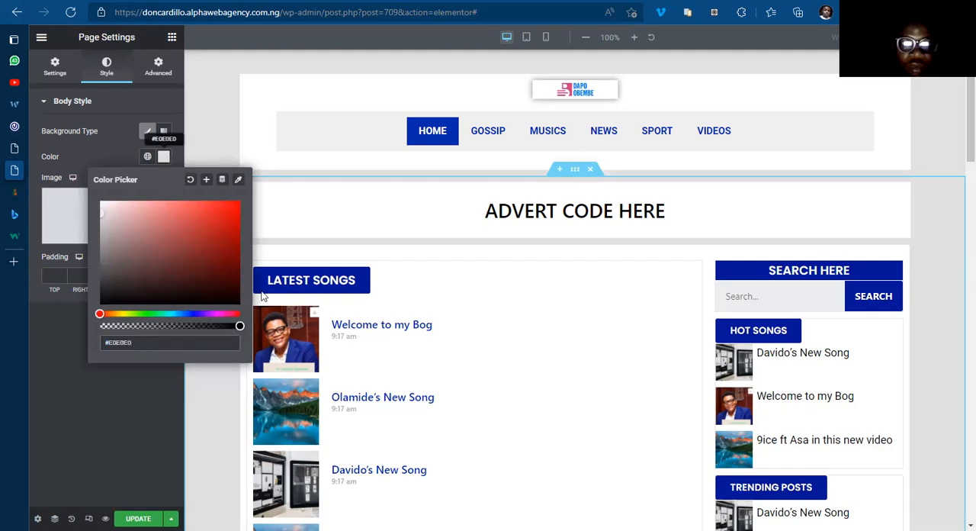
click(570, 404)
scroll(960, 153, down, 4)
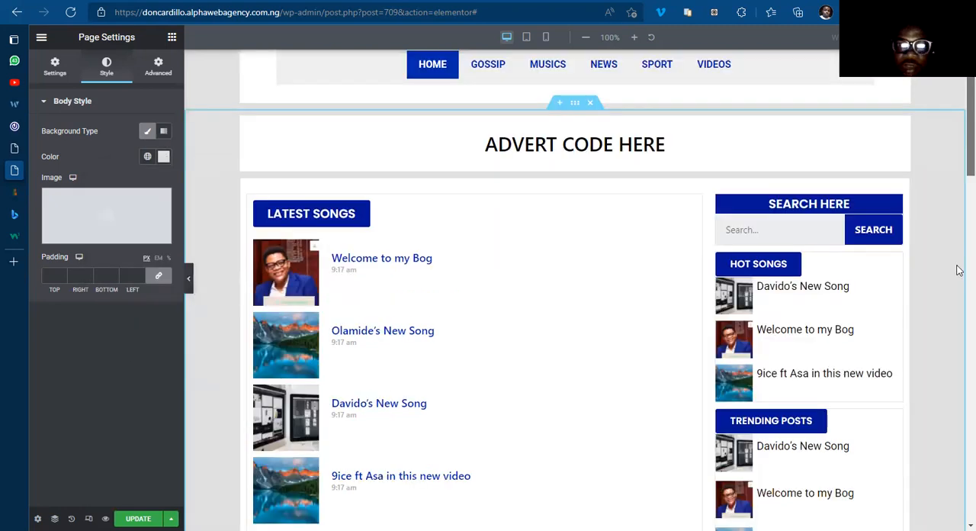
scroll(960, 424, down, 7)
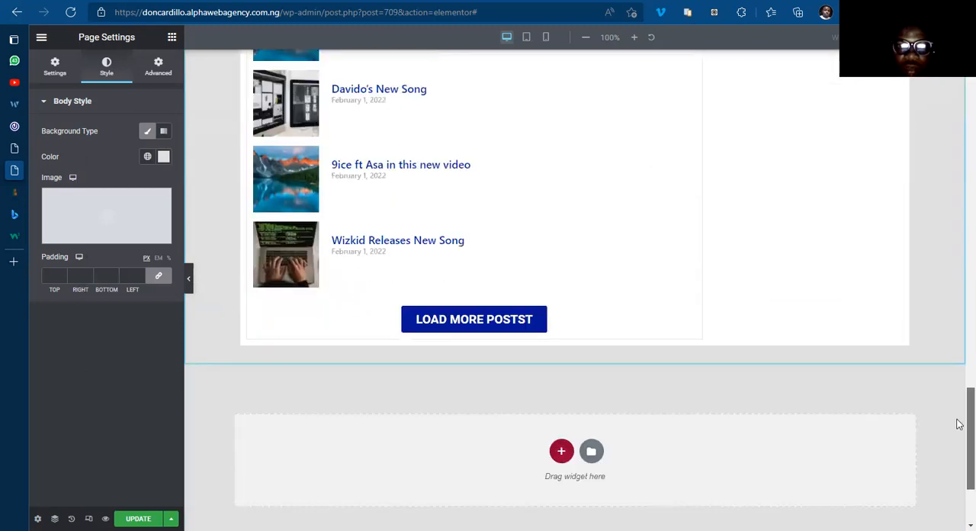
scroll(233, 418, down, 1)
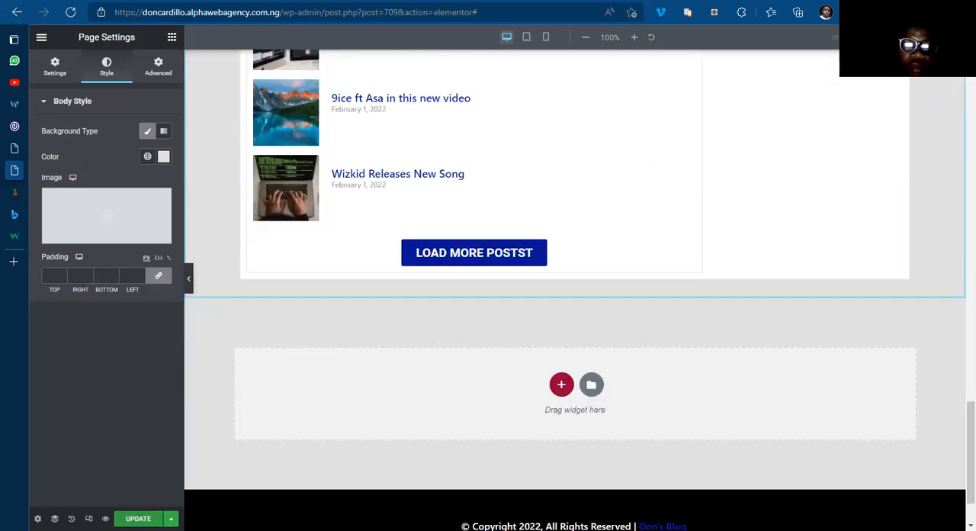
mouse_move(48, 194)
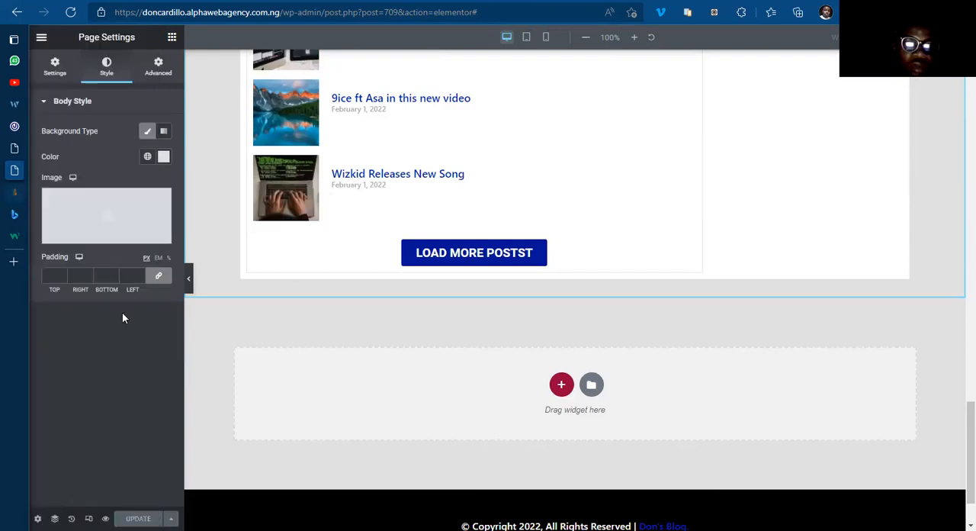
Step: Open doncardillo.alphawebagency.com.ng in a new browser tab and review the live home page's layout and background
click(39, 263)
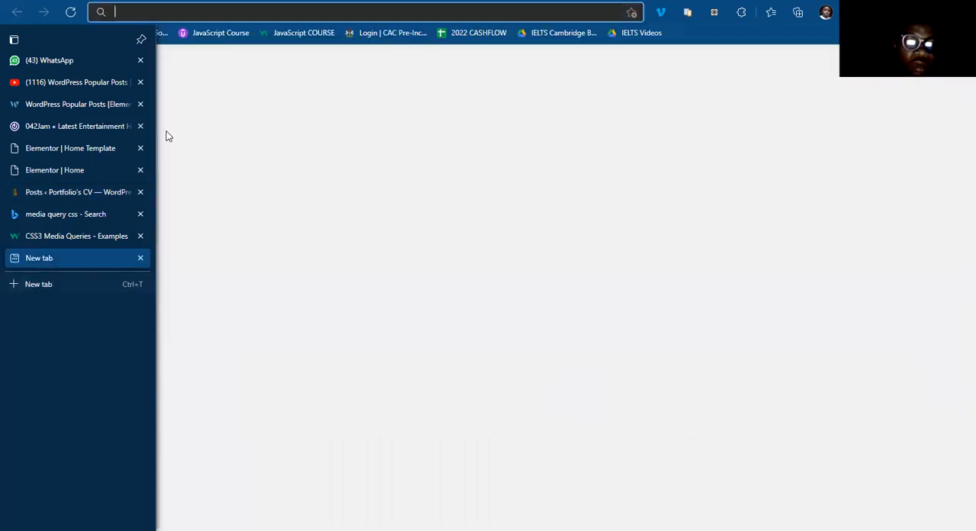
click(291, 10)
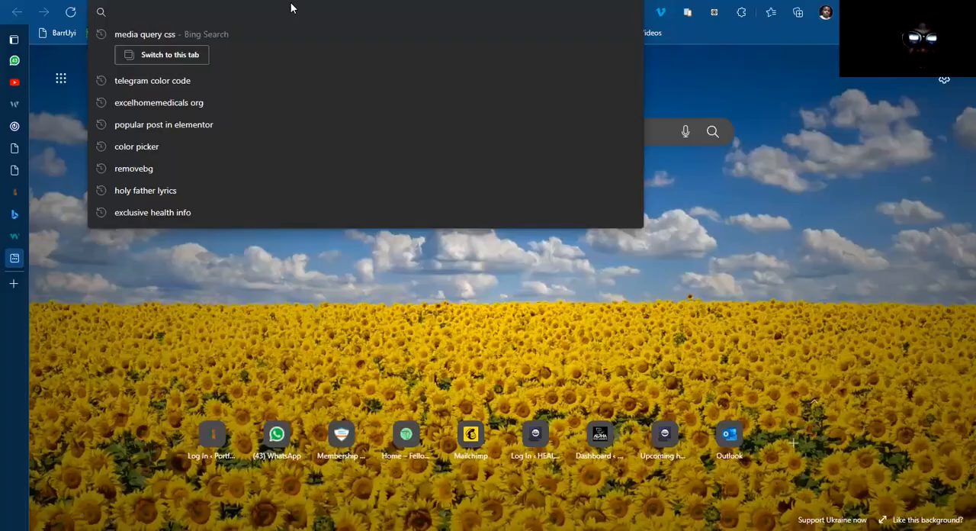
text(do)
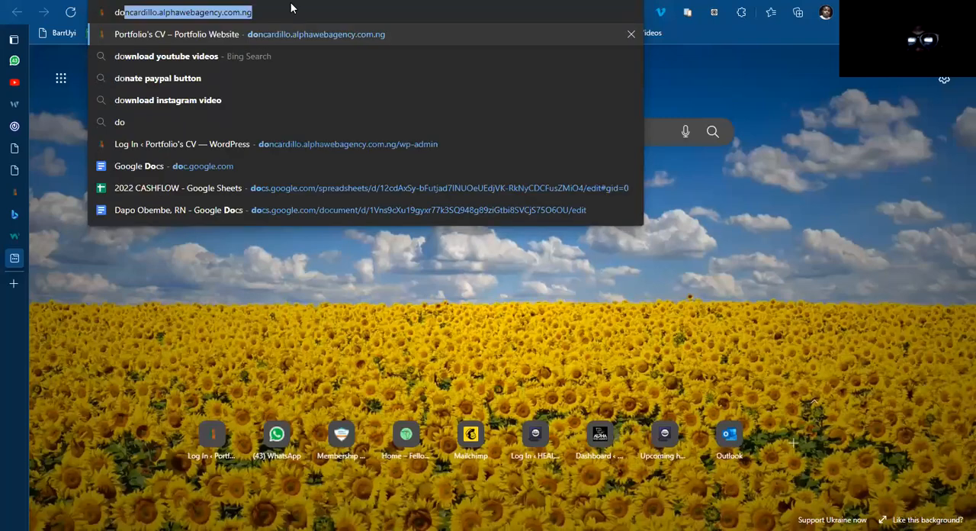
key(Return)
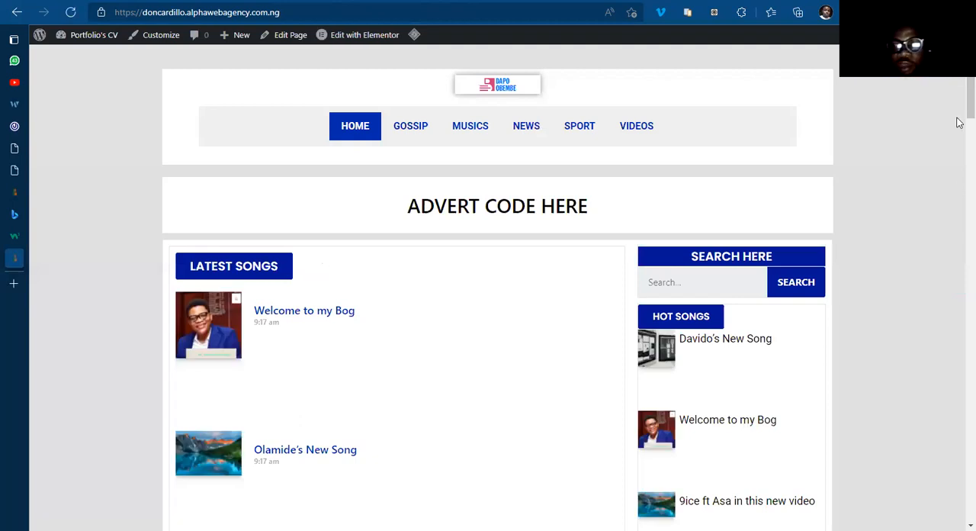
scroll(959, 118, down, 1)
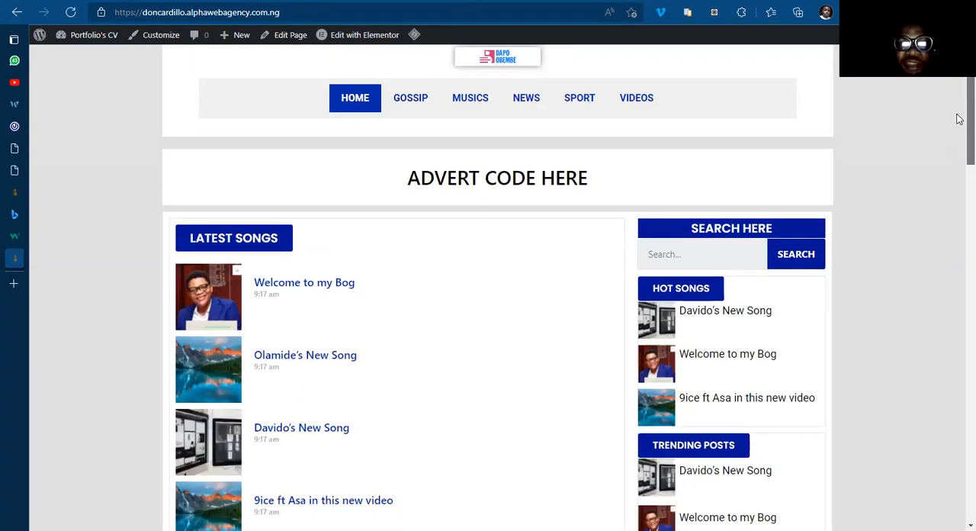
scroll(959, 320, down, 4)
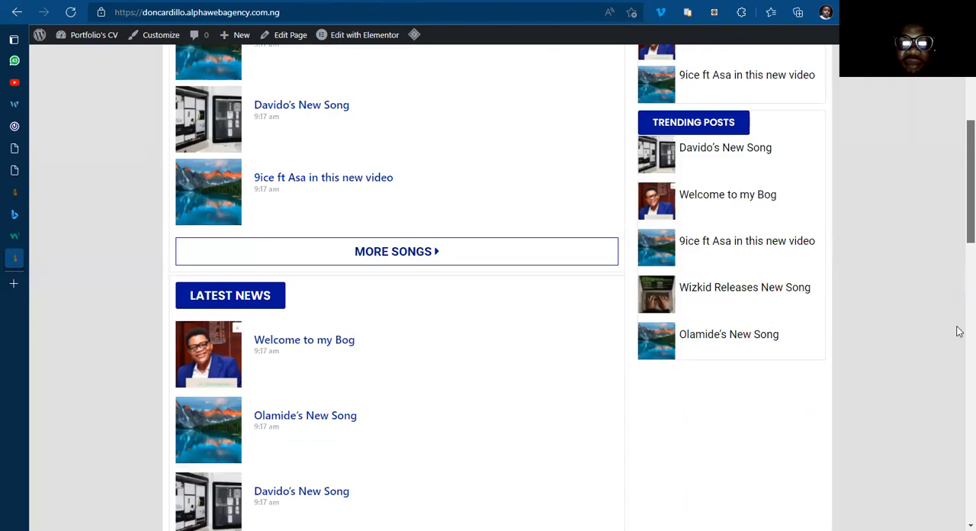
Step: Compare the live home page's sections, sidebar and footer with those of the 042Jam home page
scroll(956, 373, down, 5)
scroll(956, 428, down, 8)
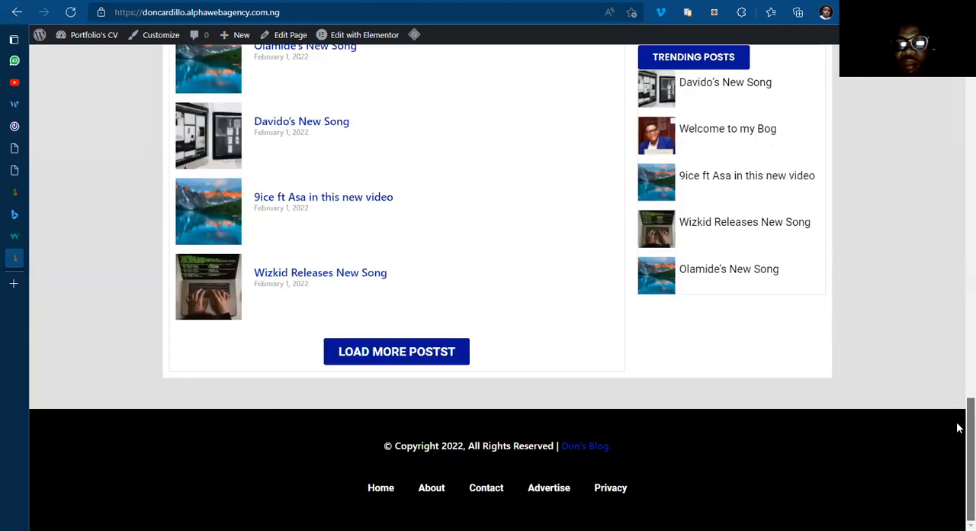
scroll(957, 349, up, 6)
scroll(959, 270, up, 10)
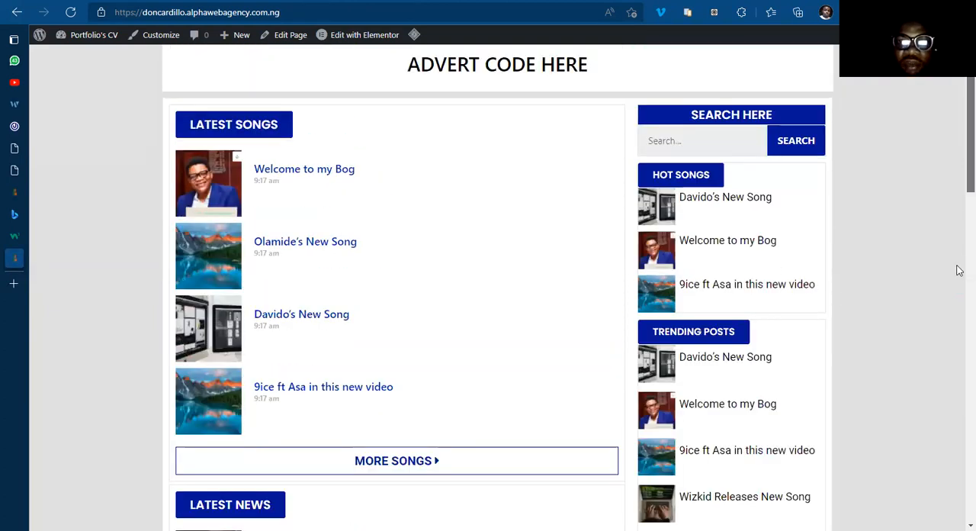
scroll(959, 361, down, 9)
scroll(959, 103, up, 10)
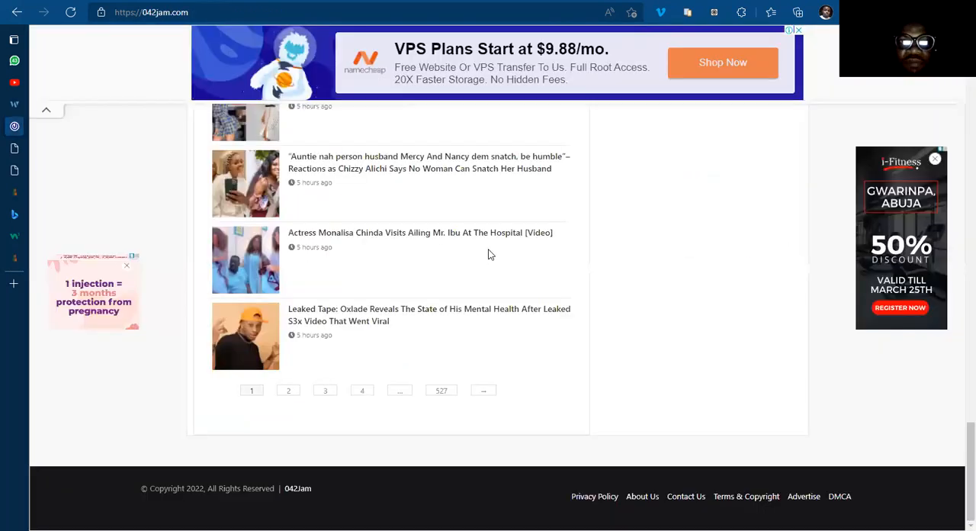
scroll(614, 276, up, 20)
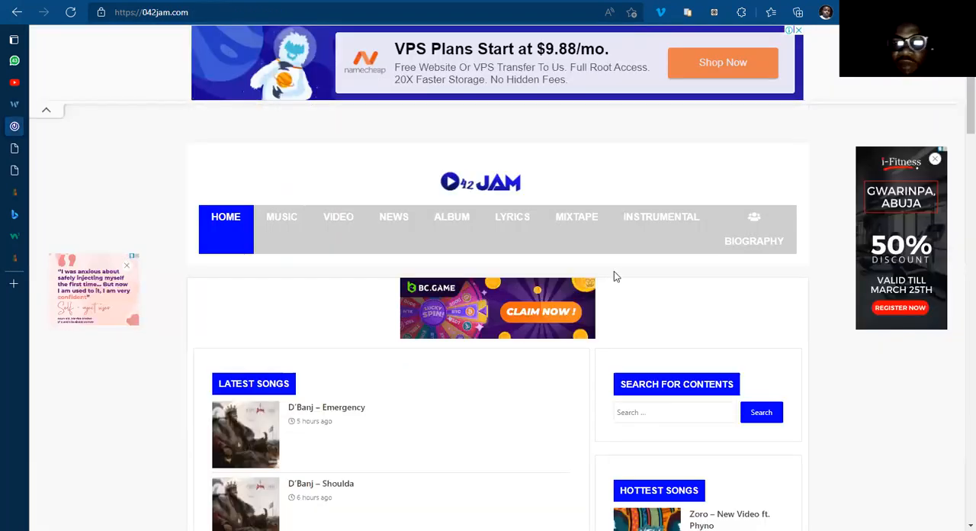
scroll(614, 277, down, 6)
scroll(612, 283, up, 5)
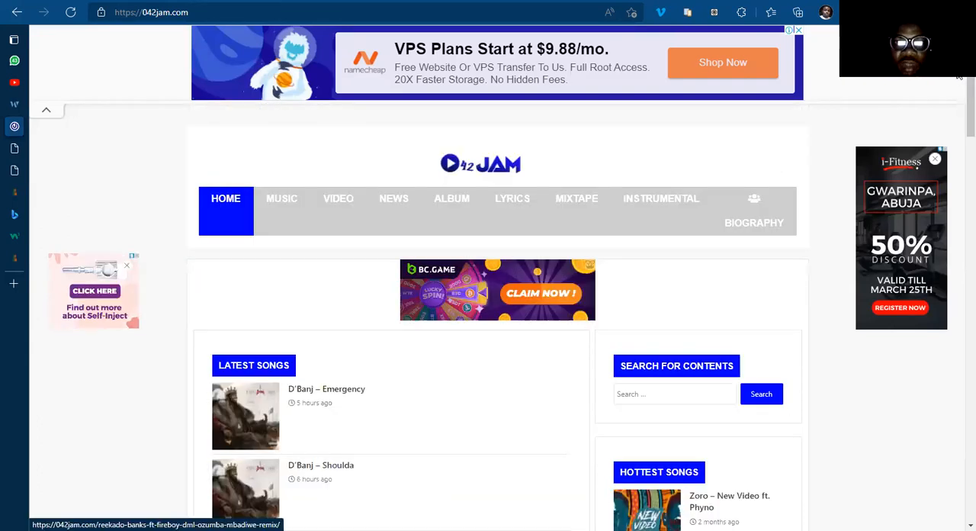
Step: Open the "D'Banj – Emergency" post on 042Jam, dismissing the advert, and examine the single post page's layout from header to lower content
scroll(831, 190, down, 2)
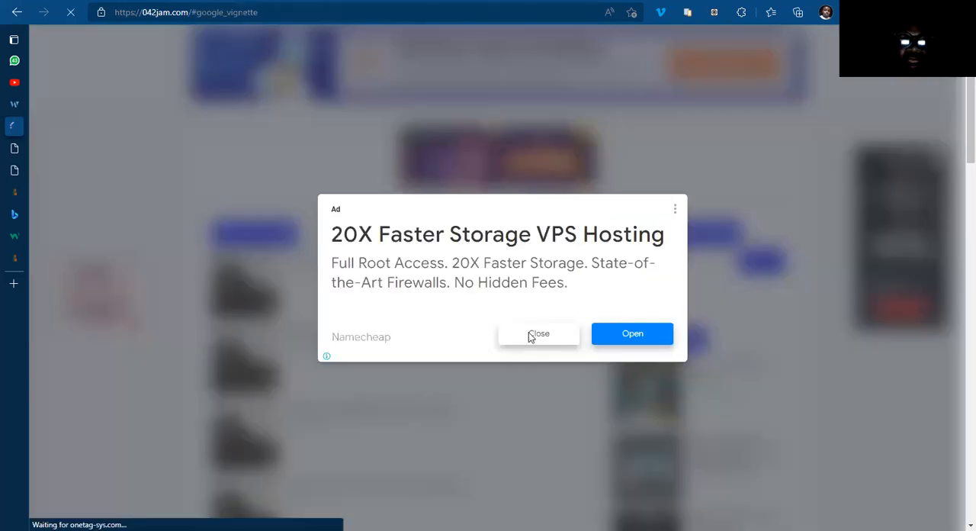
click(529, 335)
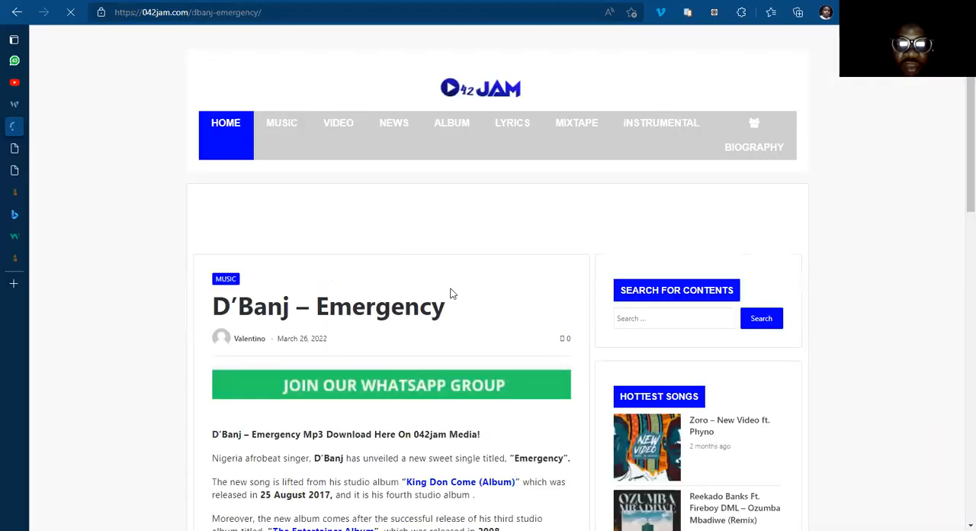
scroll(451, 293, down, 5)
scroll(452, 298, up, 6)
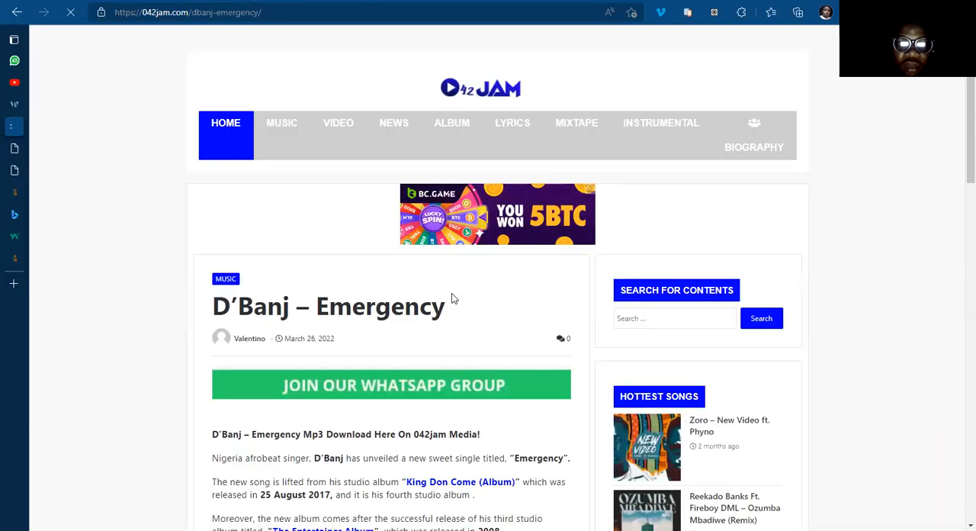
scroll(452, 299, down, 5)
scroll(469, 274, up, 5)
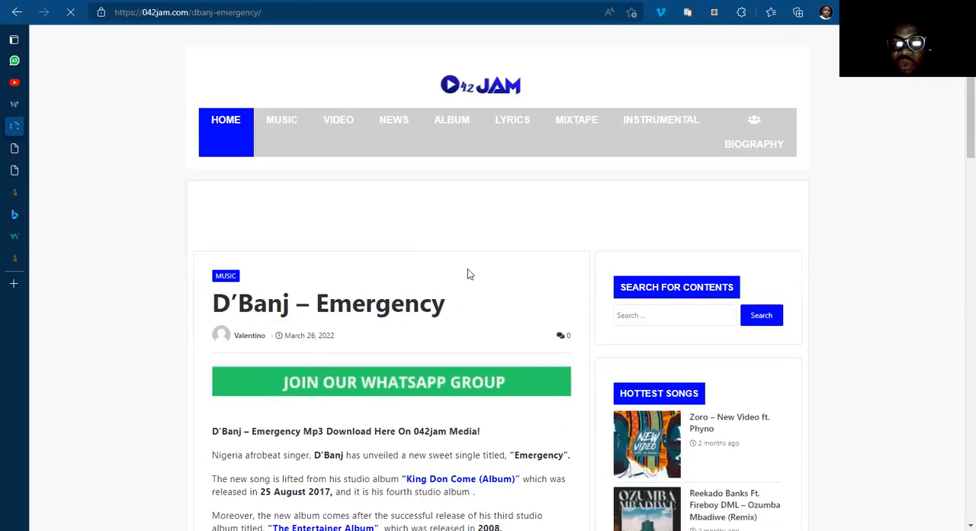
drag(959, 138, 959, 342)
drag(957, 267, 957, 94)
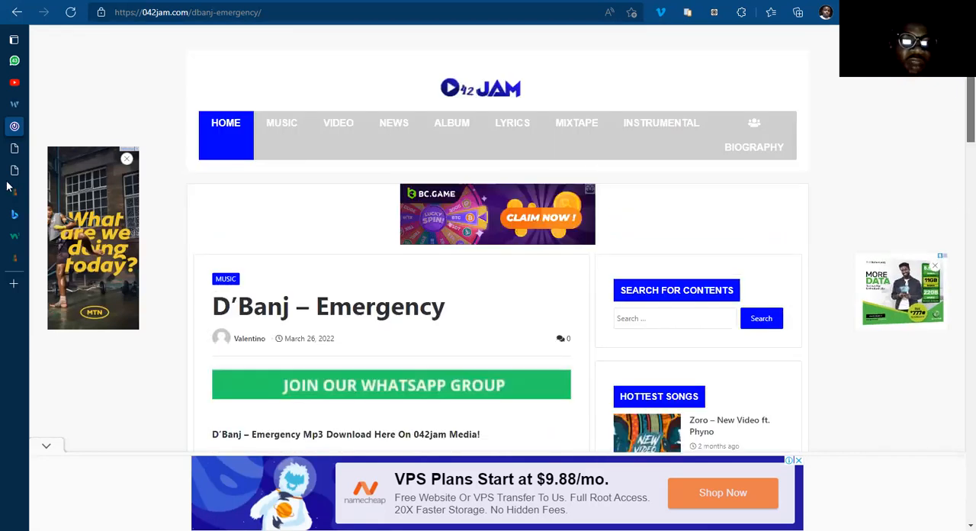
Step: Switch back to the live doncardillo.alphawebagency.com.ng home page and check its layout against the 042Jam post page
mouse_move(31, 256)
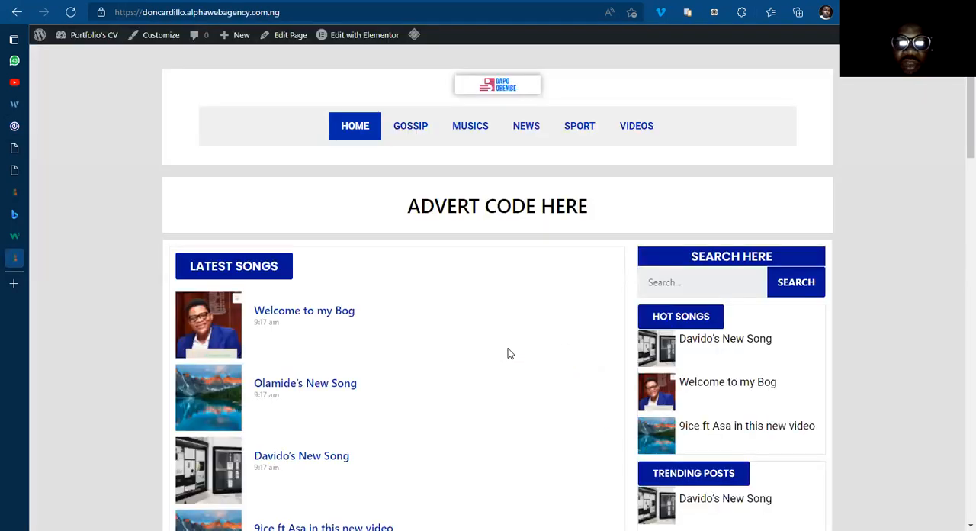
scroll(510, 353, down, 5)
scroll(511, 353, up, 5)
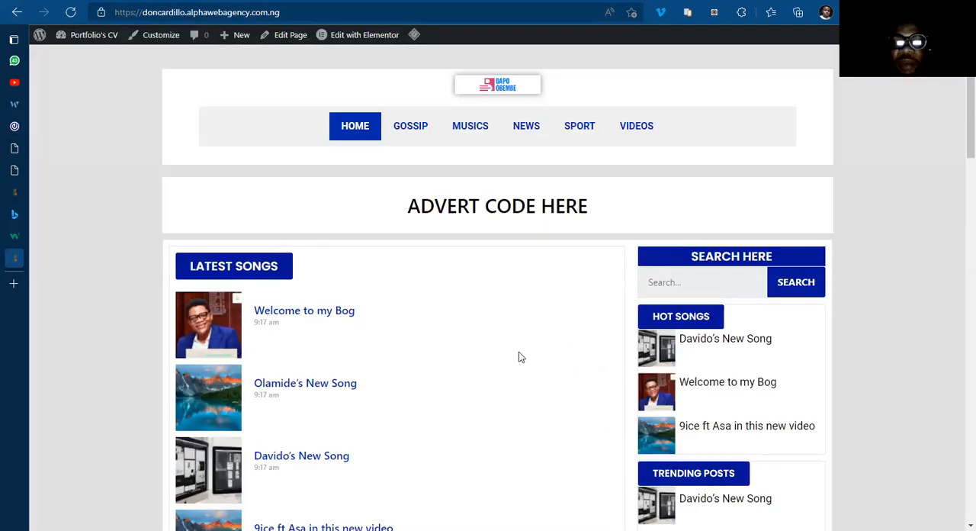